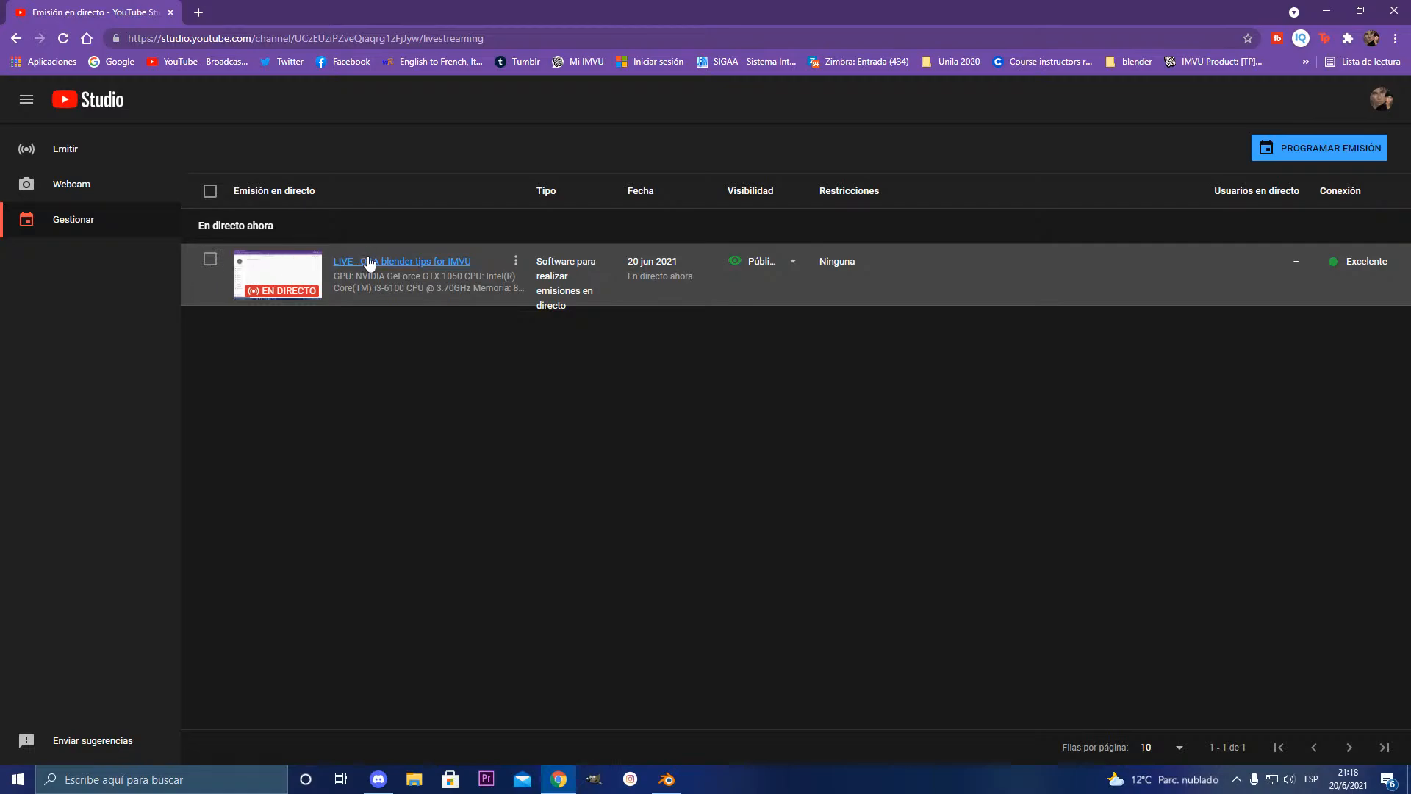
Step: Copy the share link of the live stream "LIVE - Q&A blender tips for IMVU" and send it on Discord to the contact asking about automatic weights
{"action": "left_click", "coordinate": [516, 261]}
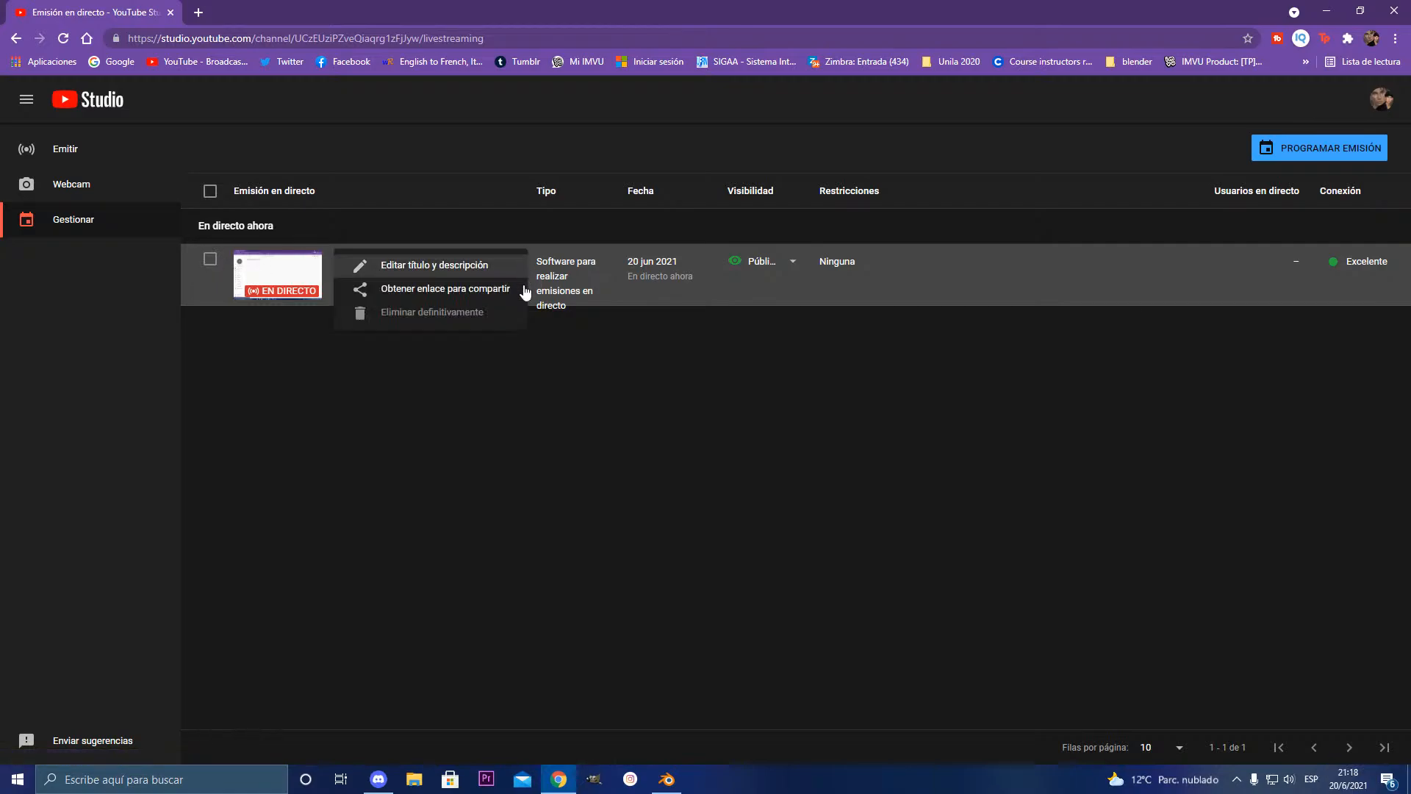
{"action": "left_click", "coordinate": [441, 290]}
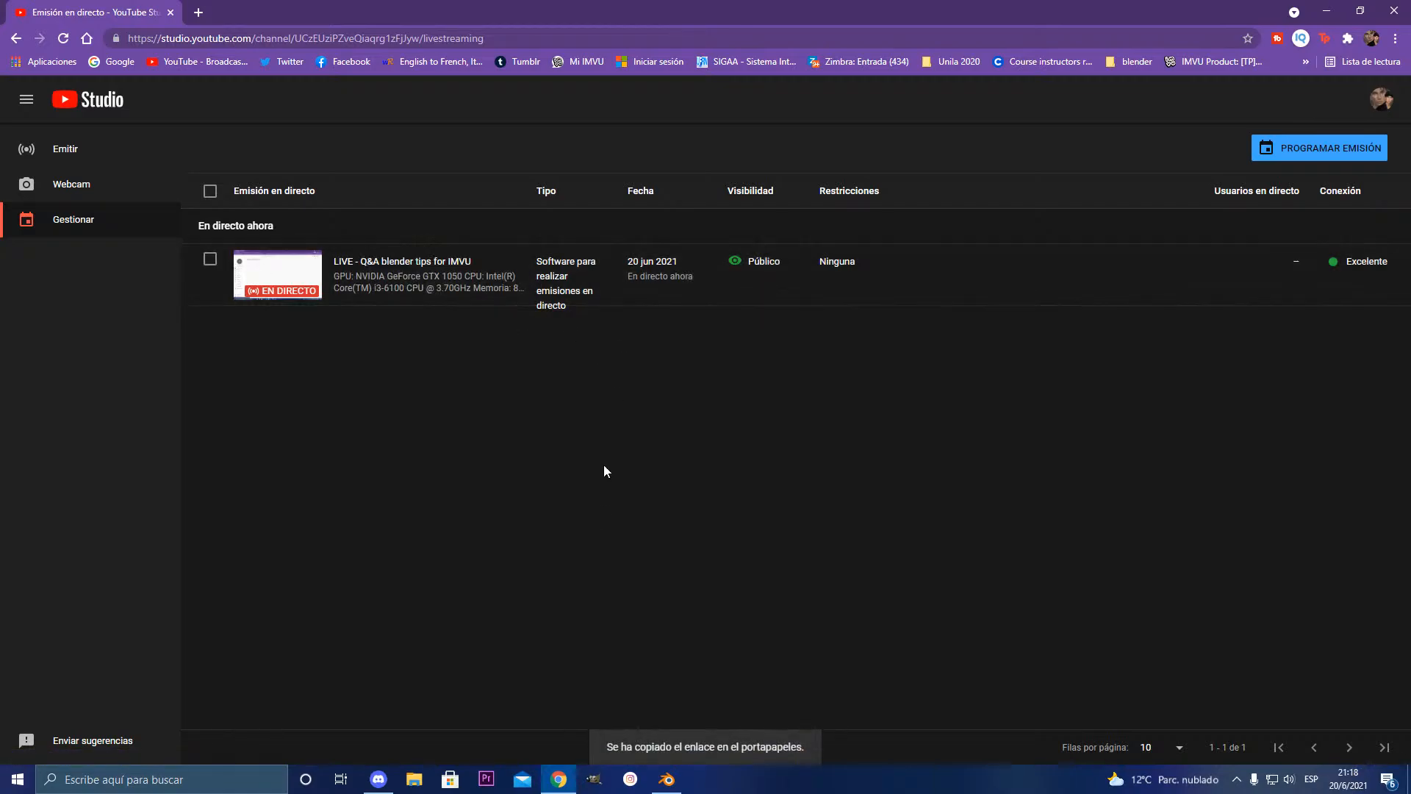
{"action": "left_click", "coordinate": [379, 778]}
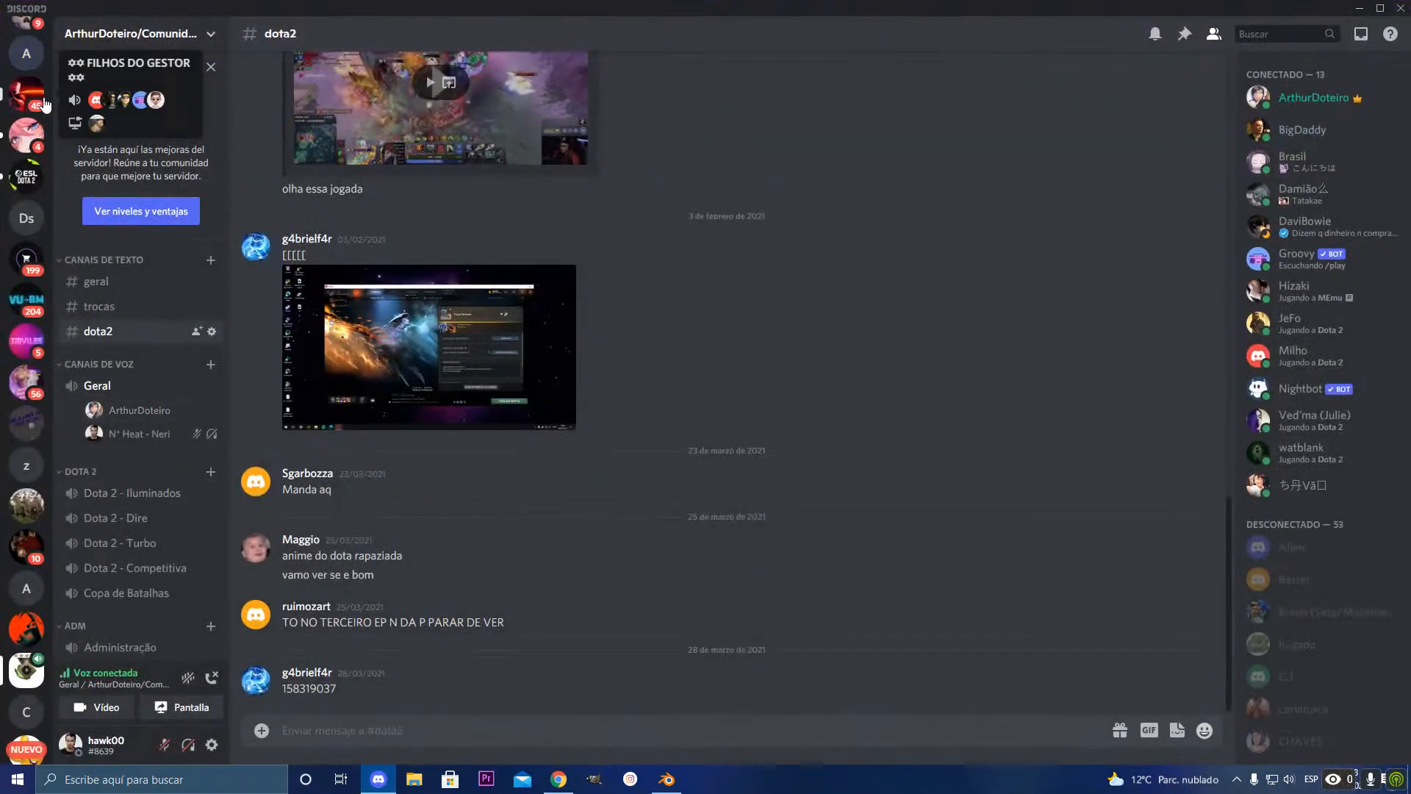
{"action": "scroll", "coordinate": [46, 105], "scroll_direction": "up", "scroll_amount": 2}
{"action": "left_click", "coordinate": [27, 37]}
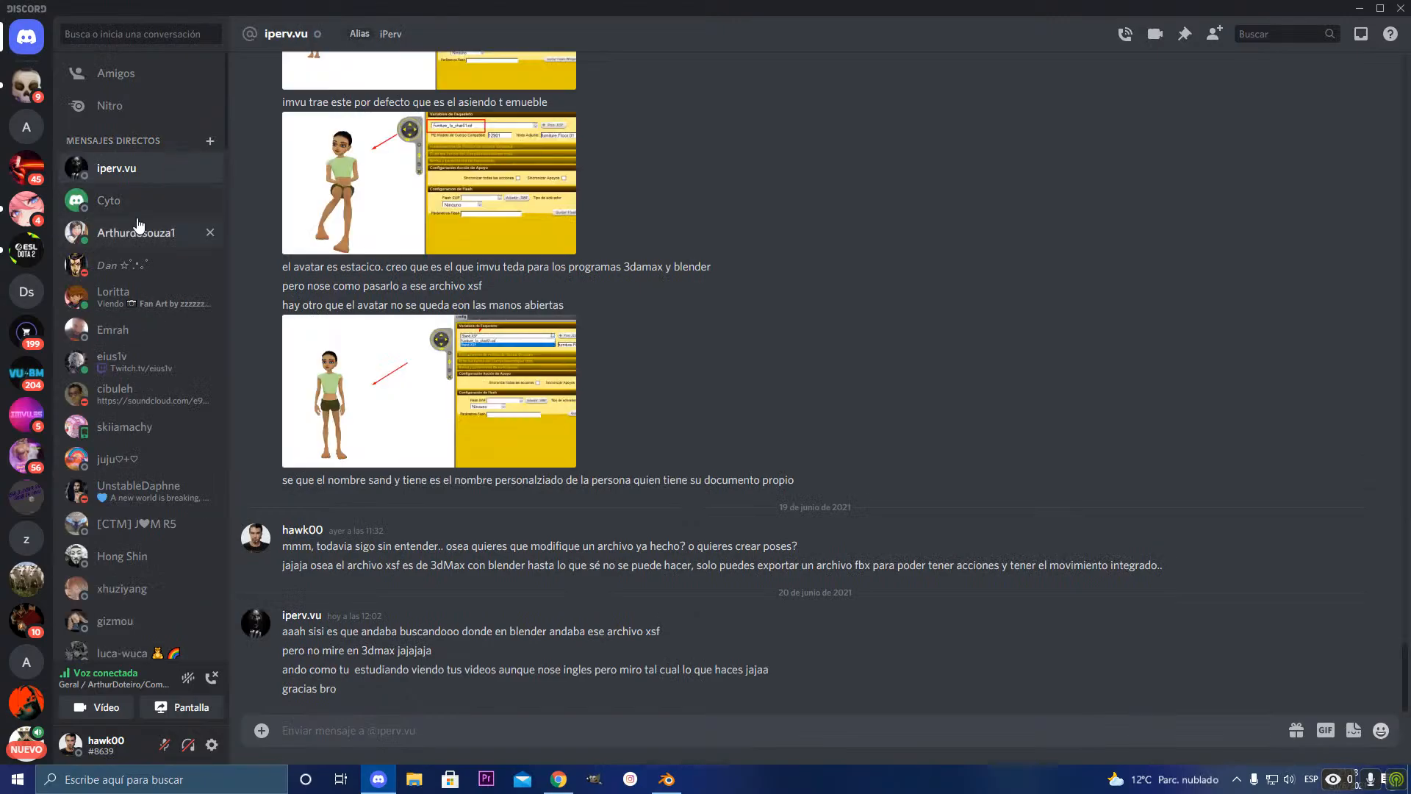
{"action": "left_click", "coordinate": [135, 201]}
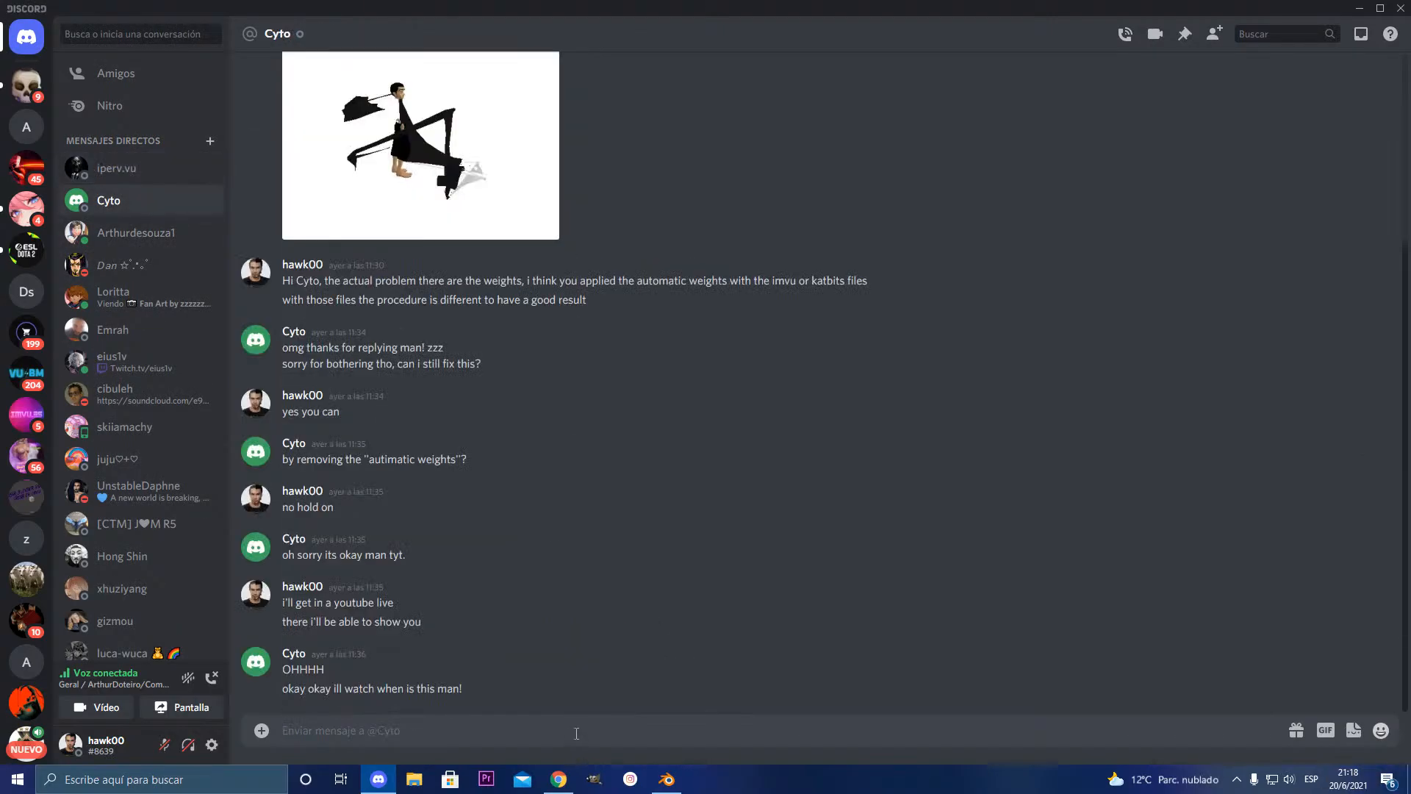
{"action": "key", "text": "ctrl+v"}
{"action": "key", "text": "Return"}
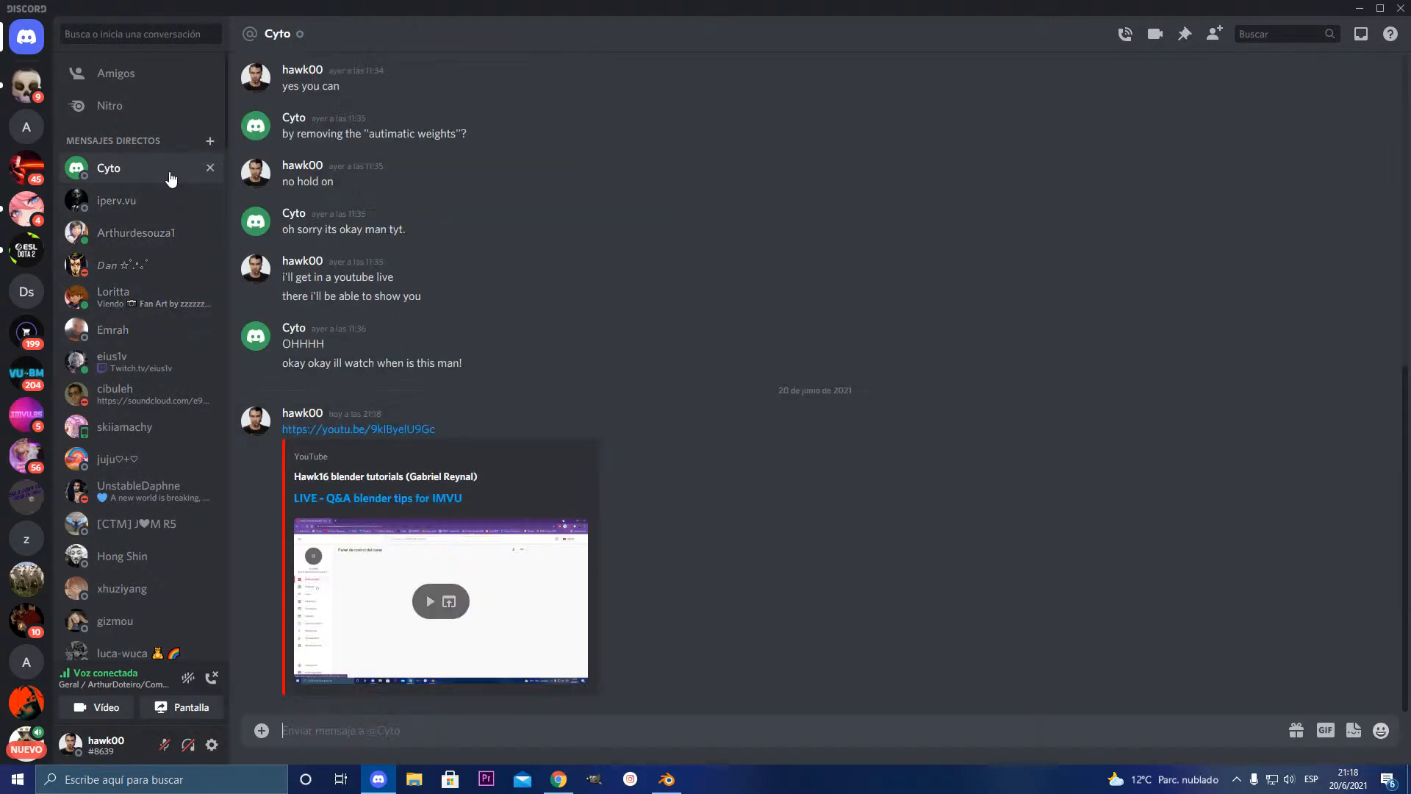
Step: Send the same live stream link to the Discord contact who asked about the xsf file
{"action": "left_click", "coordinate": [116, 200]}
{"action": "key", "text": "ctrl+v"}
{"action": "key", "text": "Return"}
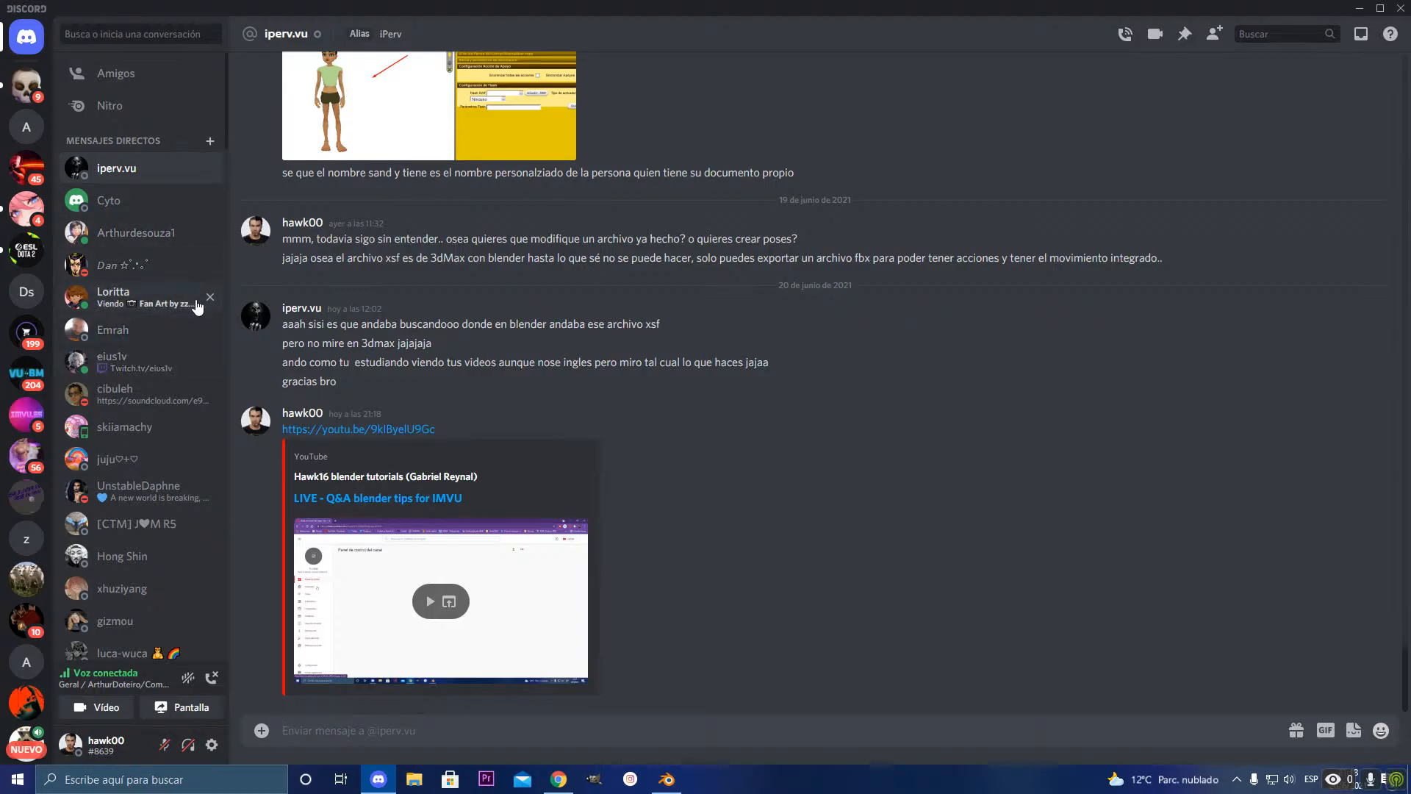
Step: Check the direct conversation about the bag export, put Discord and the browser away, and switch to Blender
{"action": "left_click", "coordinate": [166, 271]}
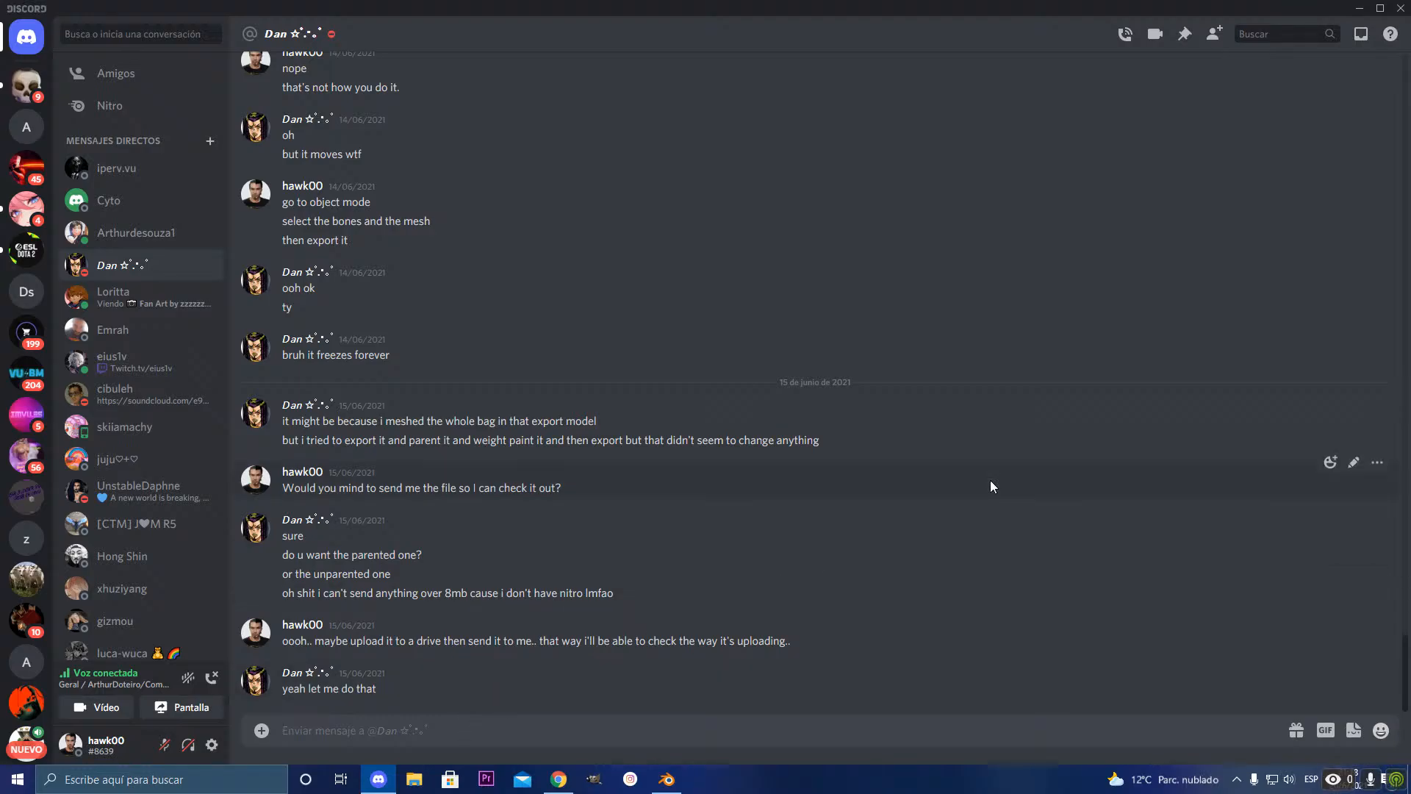
{"action": "left_click", "coordinate": [1380, 8]}
{"action": "left_click", "coordinate": [692, 55]}
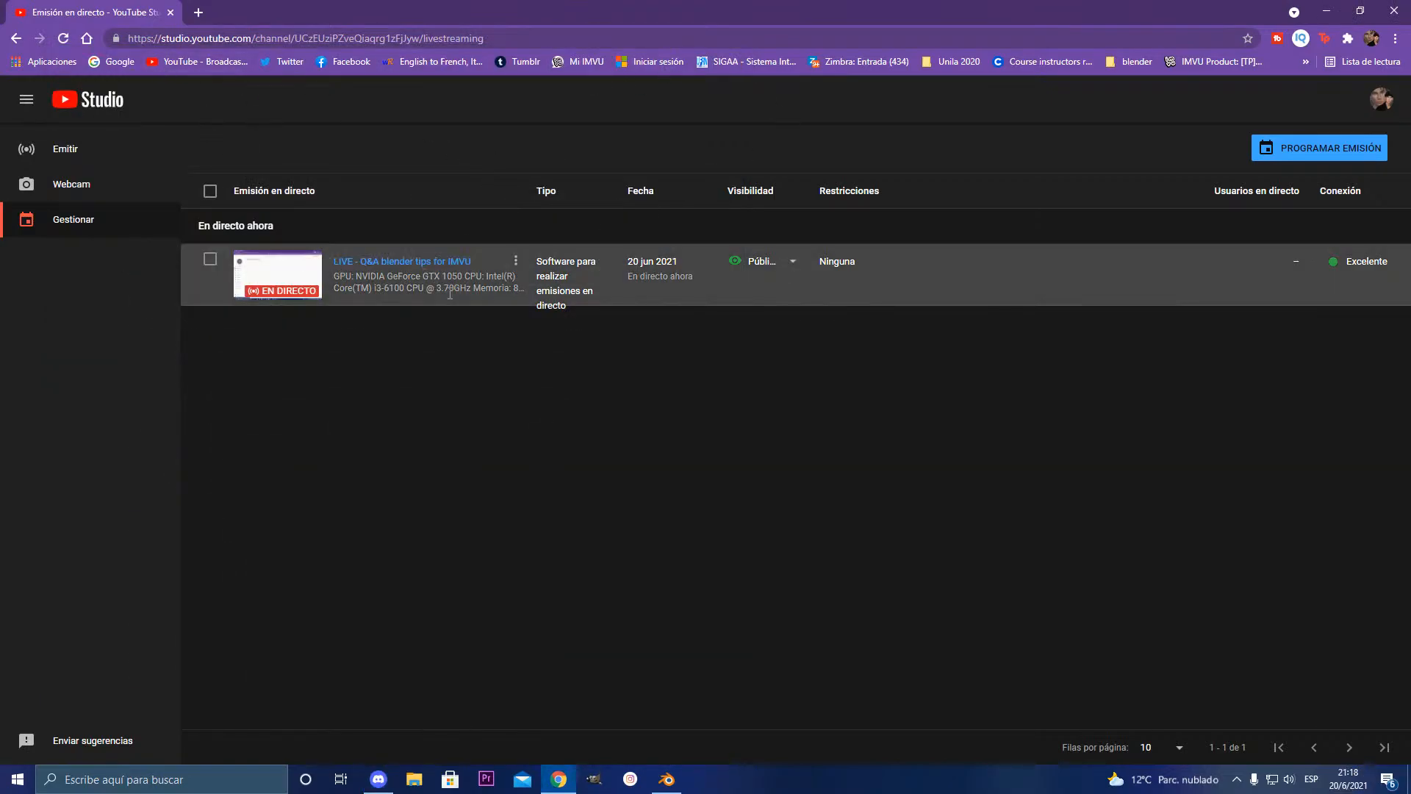
{"action": "left_click", "coordinate": [1337, 10]}
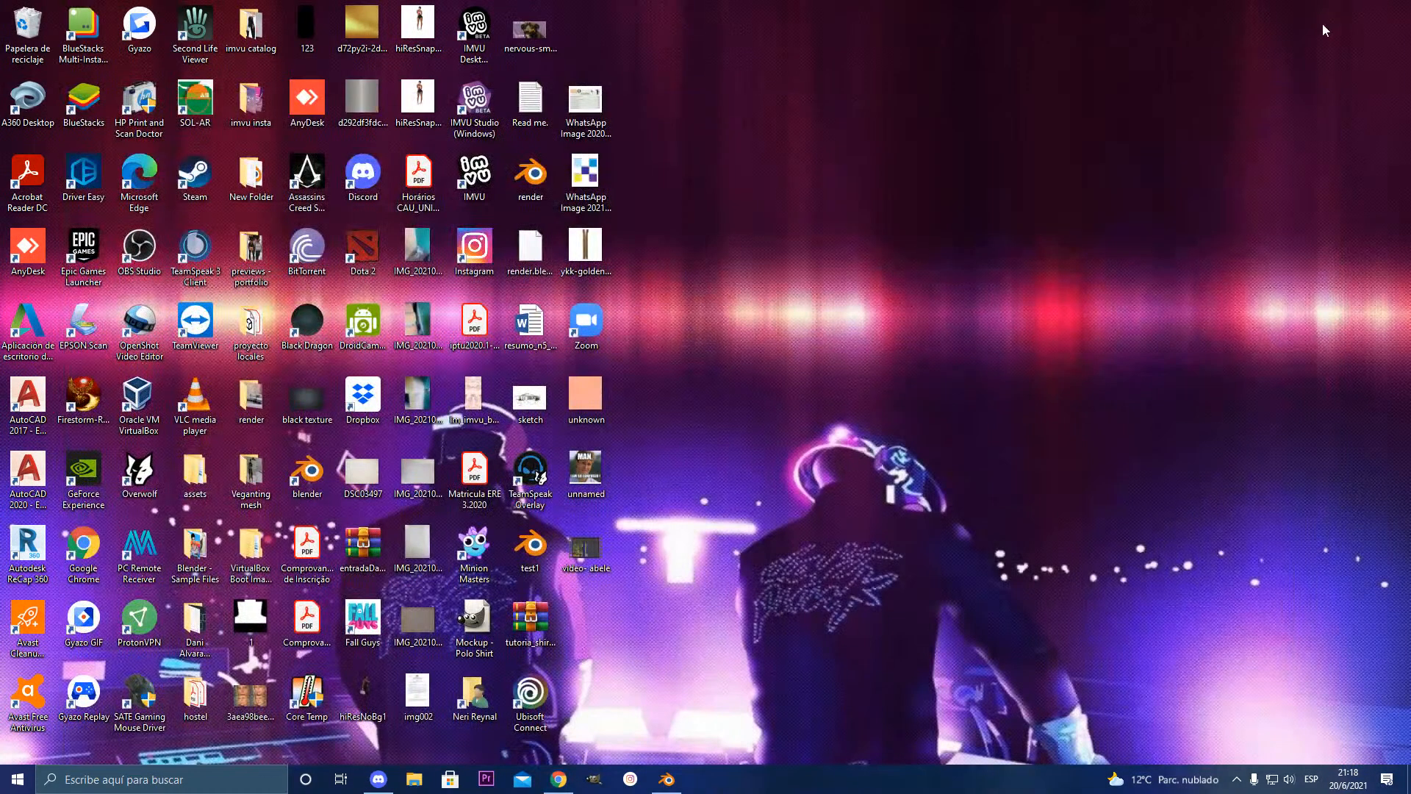
{"action": "left_click", "coordinate": [666, 785]}
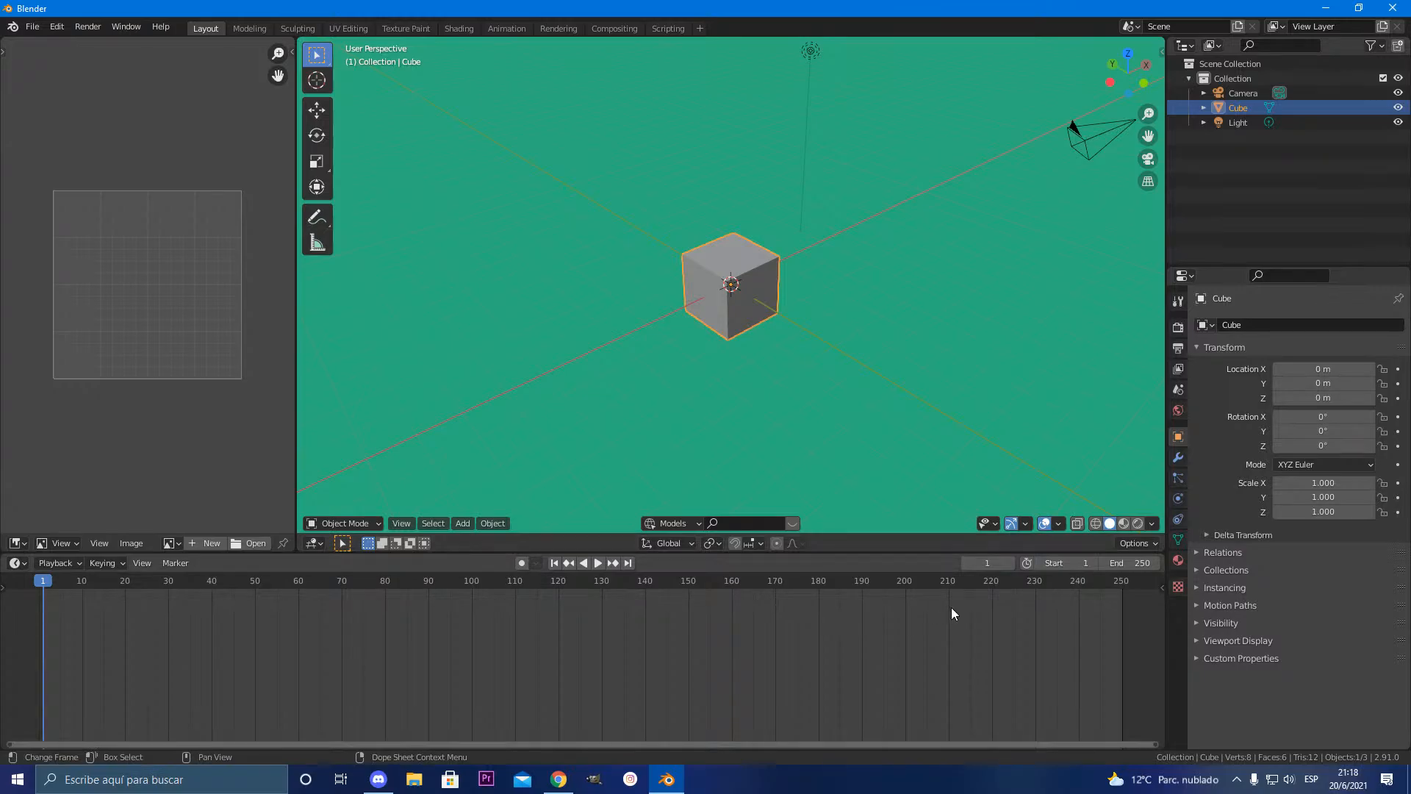
Step: Check the live broadcast and microphone controls in the GeForce Experience overlay, and return to the cube scene
{"action": "key", "text": "alt+z"}
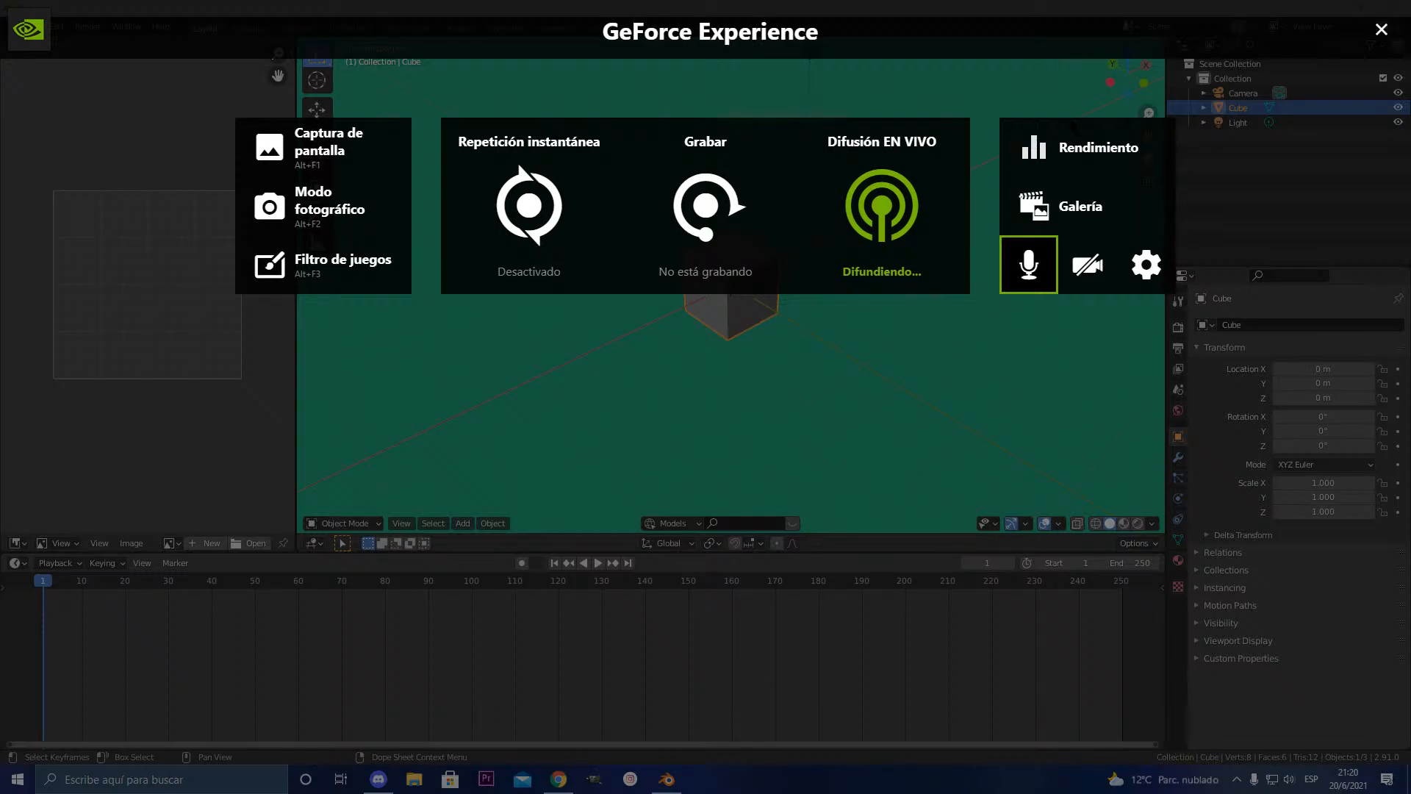
{"action": "left_click", "coordinate": [1382, 30]}
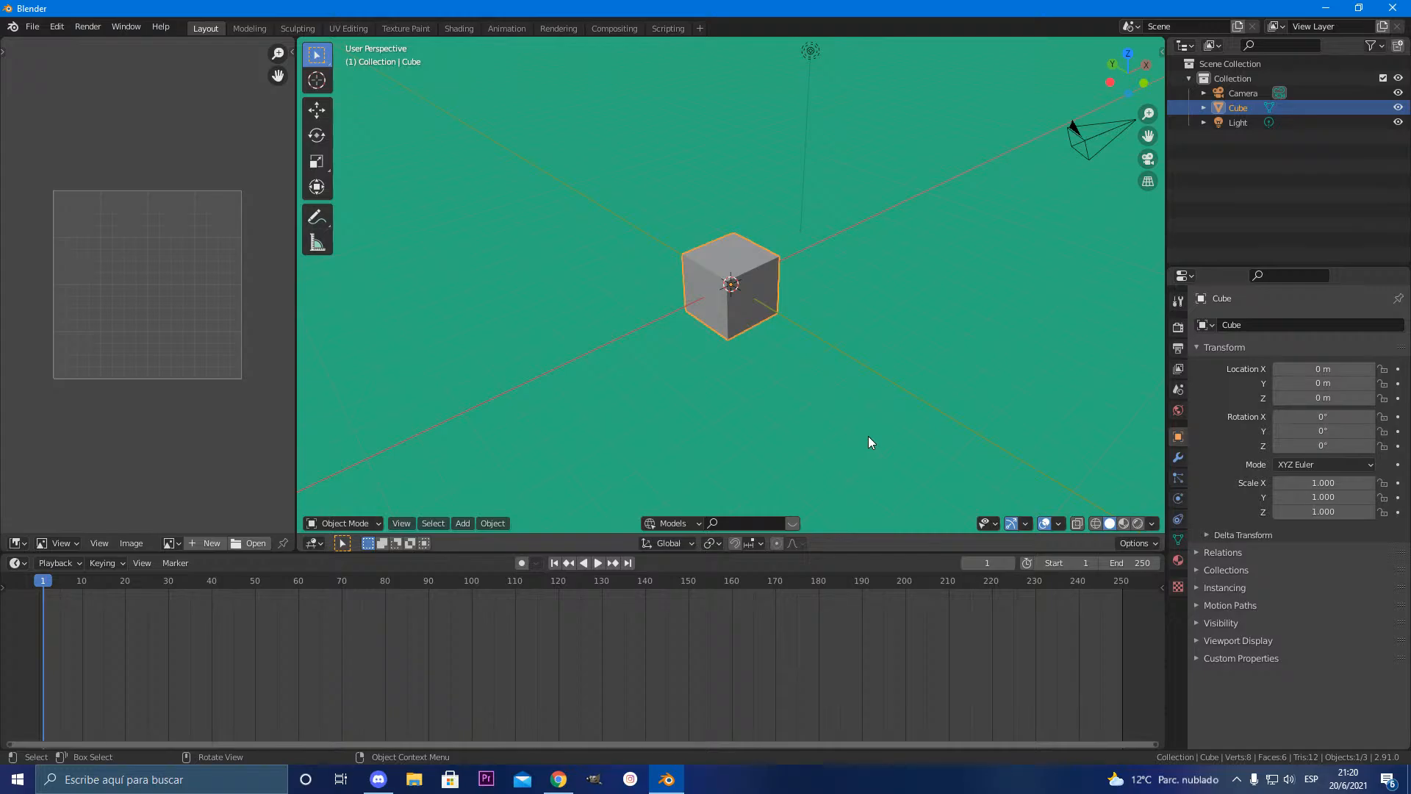
{"action": "scroll", "coordinate": [739, 298], "scroll_direction": "up", "scroll_amount": 4}
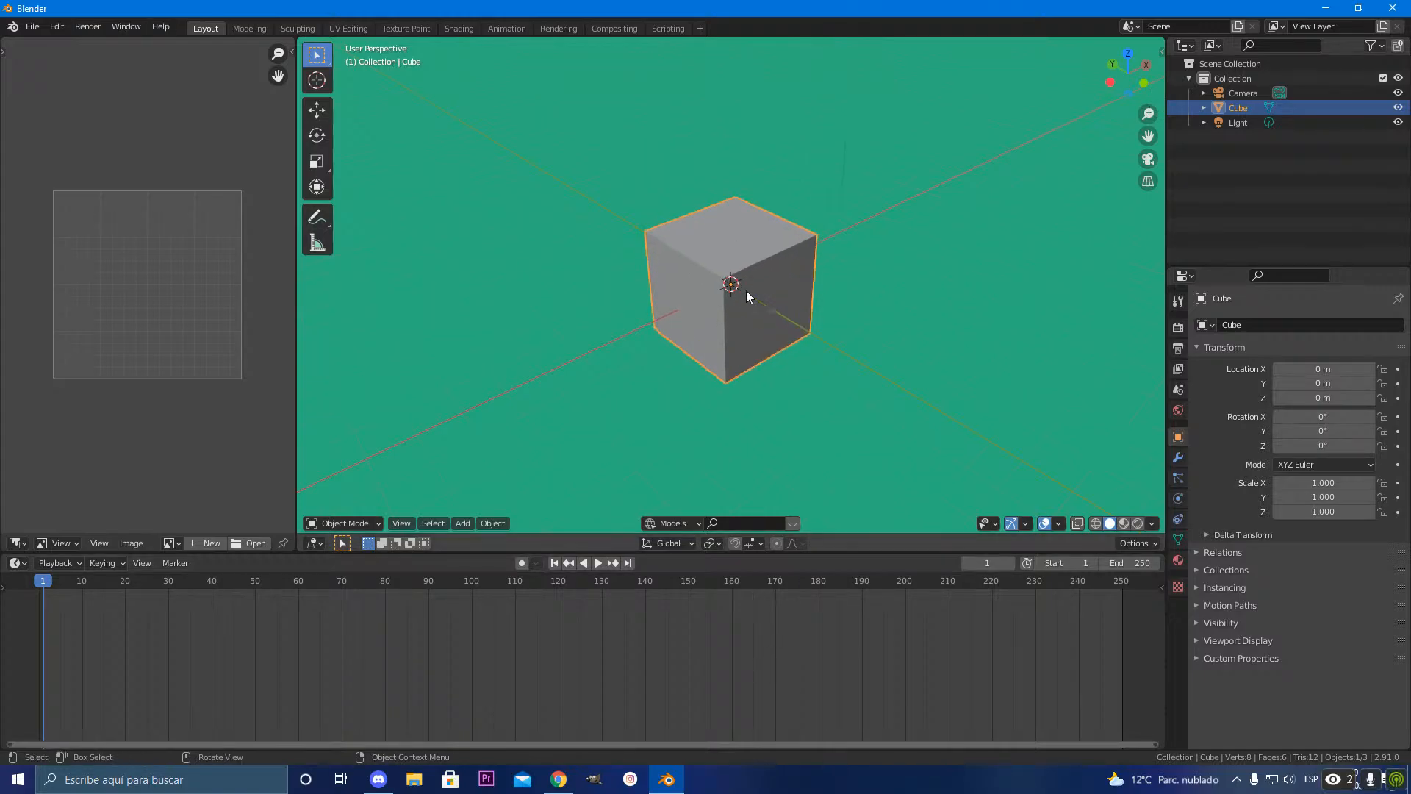
Step: Switch to Chrome and search Google for "lv bags pink" in a new tab
{"action": "mouse_move", "coordinate": [560, 781]}
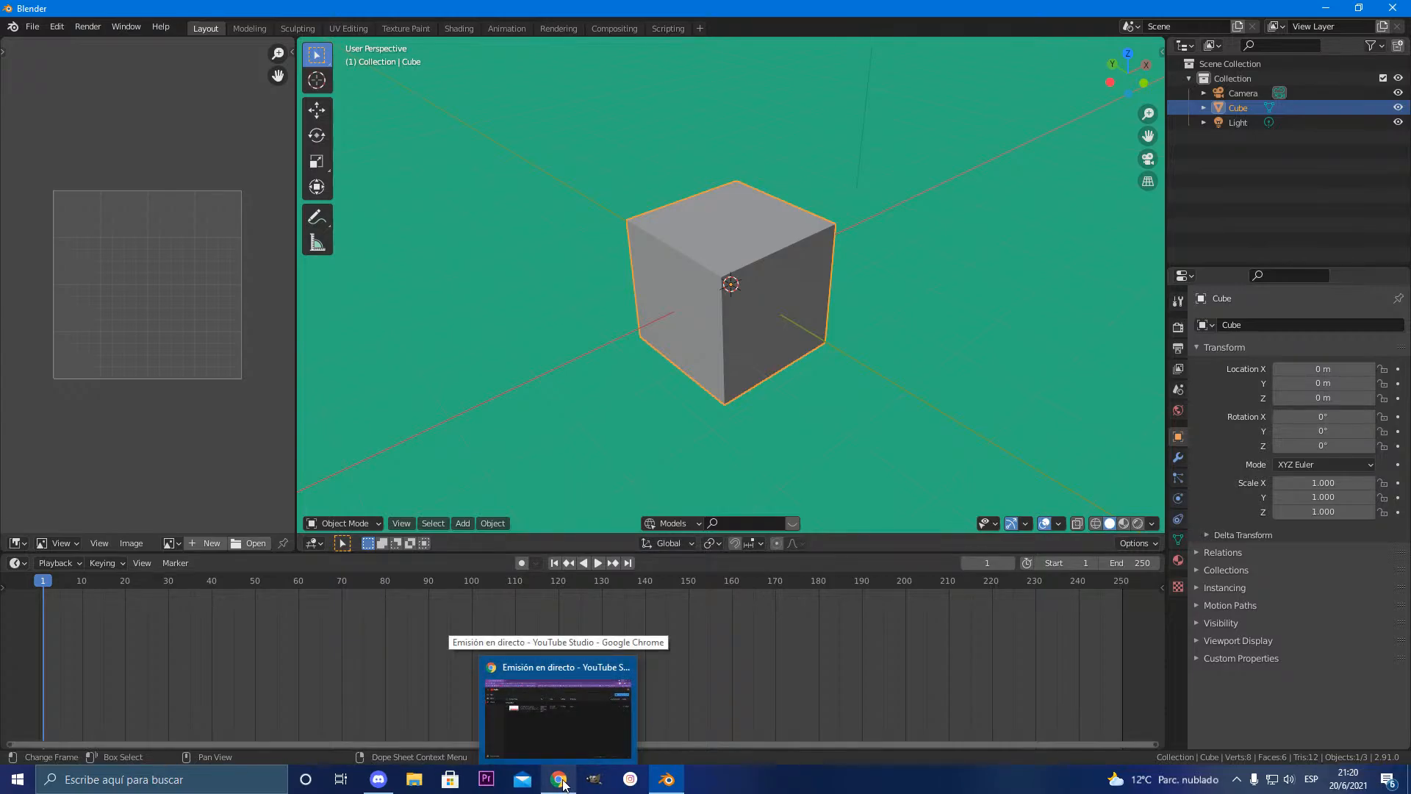
{"action": "left_click", "coordinate": [563, 784]}
{"action": "left_click", "coordinate": [215, 12]}
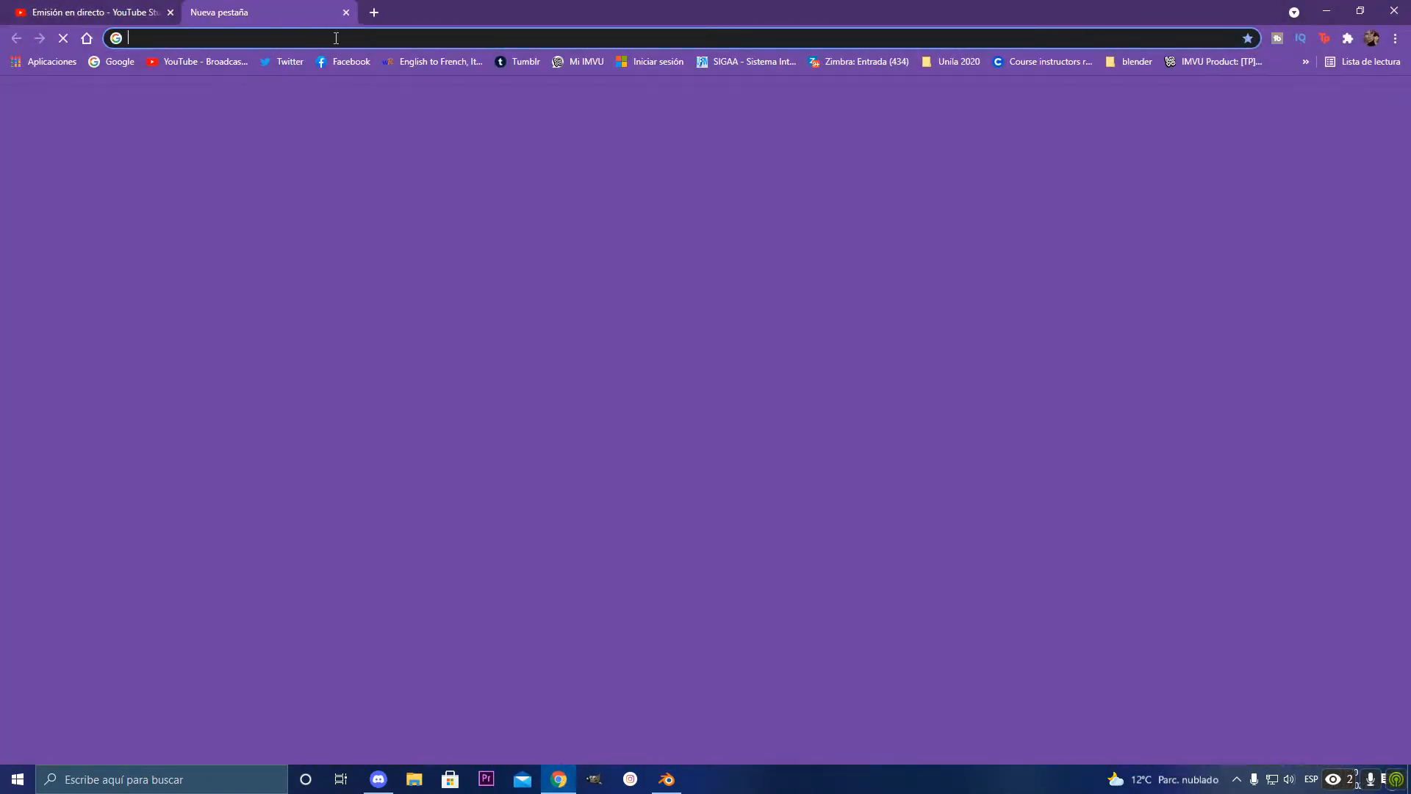
{"action": "left_click", "coordinate": [355, 44]}
{"action": "type", "text": "lv "}
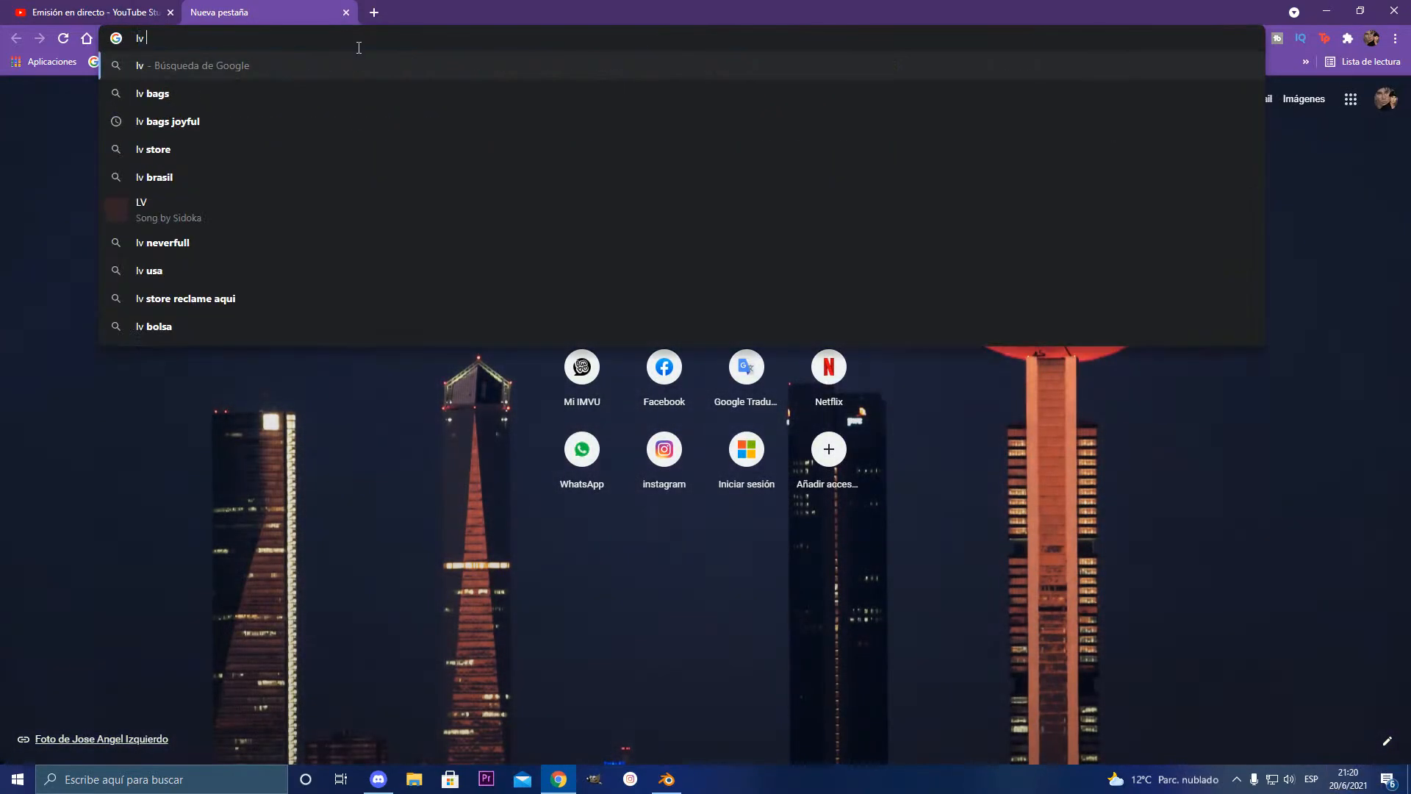
{"action": "type", "text": "bags "}
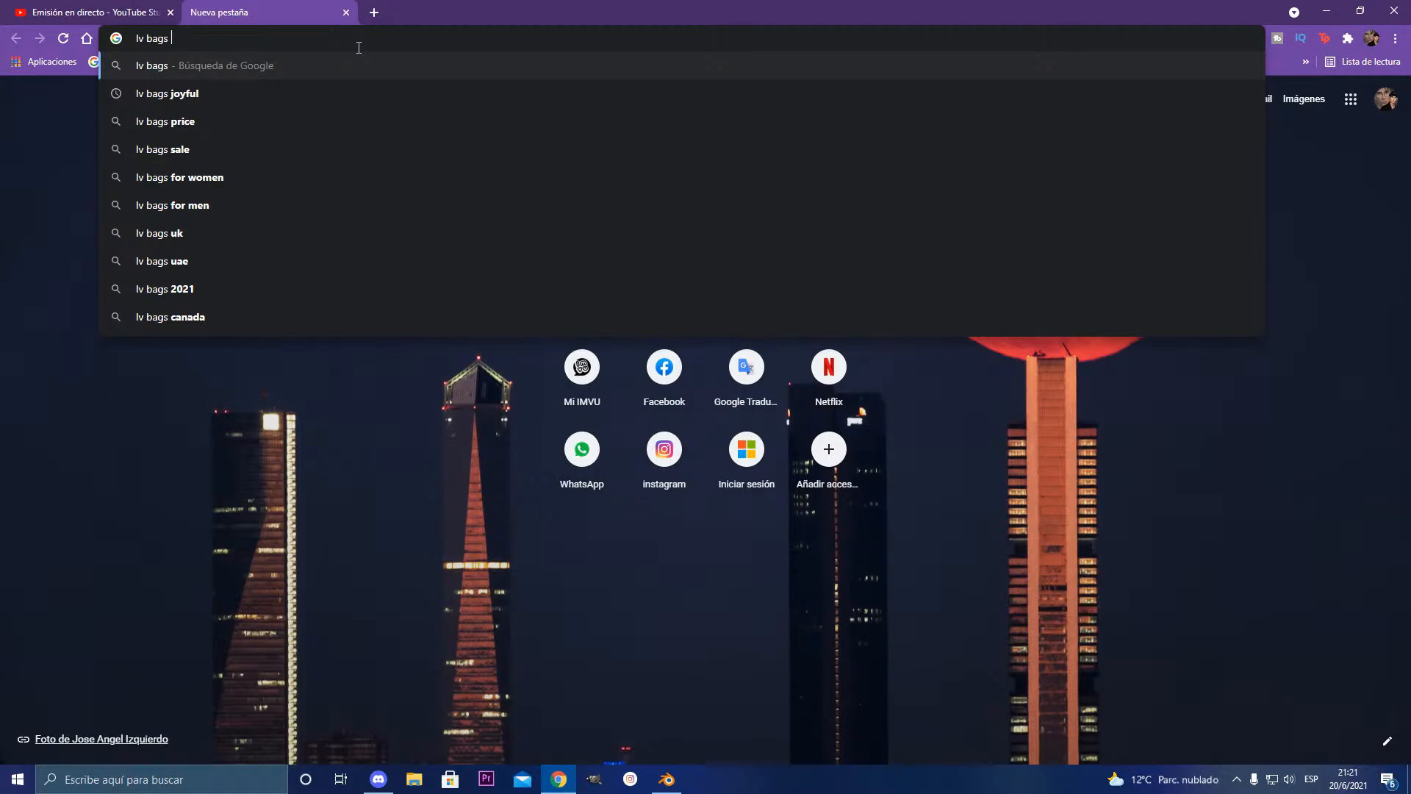
{"action": "type", "text": "pink"}
{"action": "key", "text": "Return"}
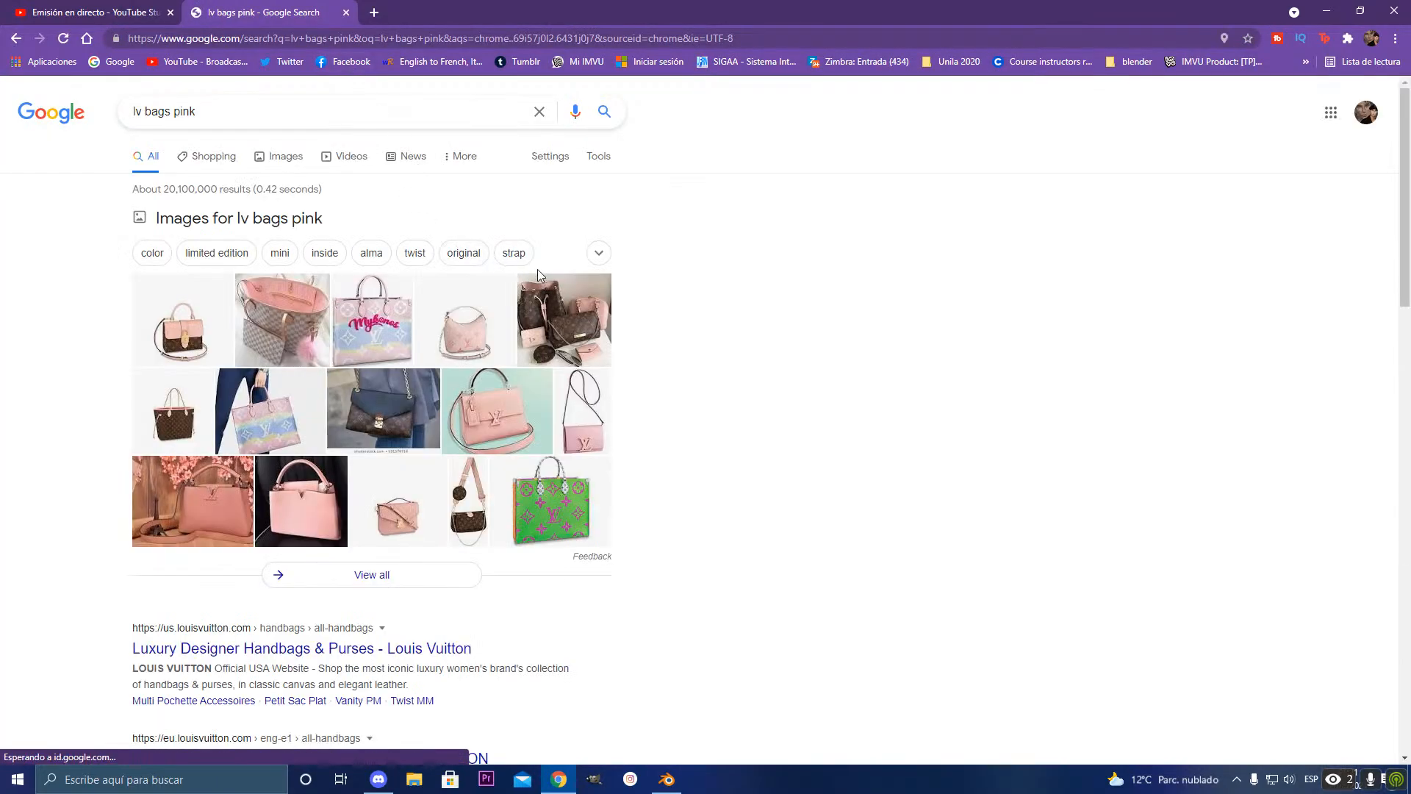
Step: Examine the eBay listing of the Louis Vuitton Monogram Coussin pink purple bag from the shopping results, and close it
{"action": "left_click", "coordinate": [196, 169]}
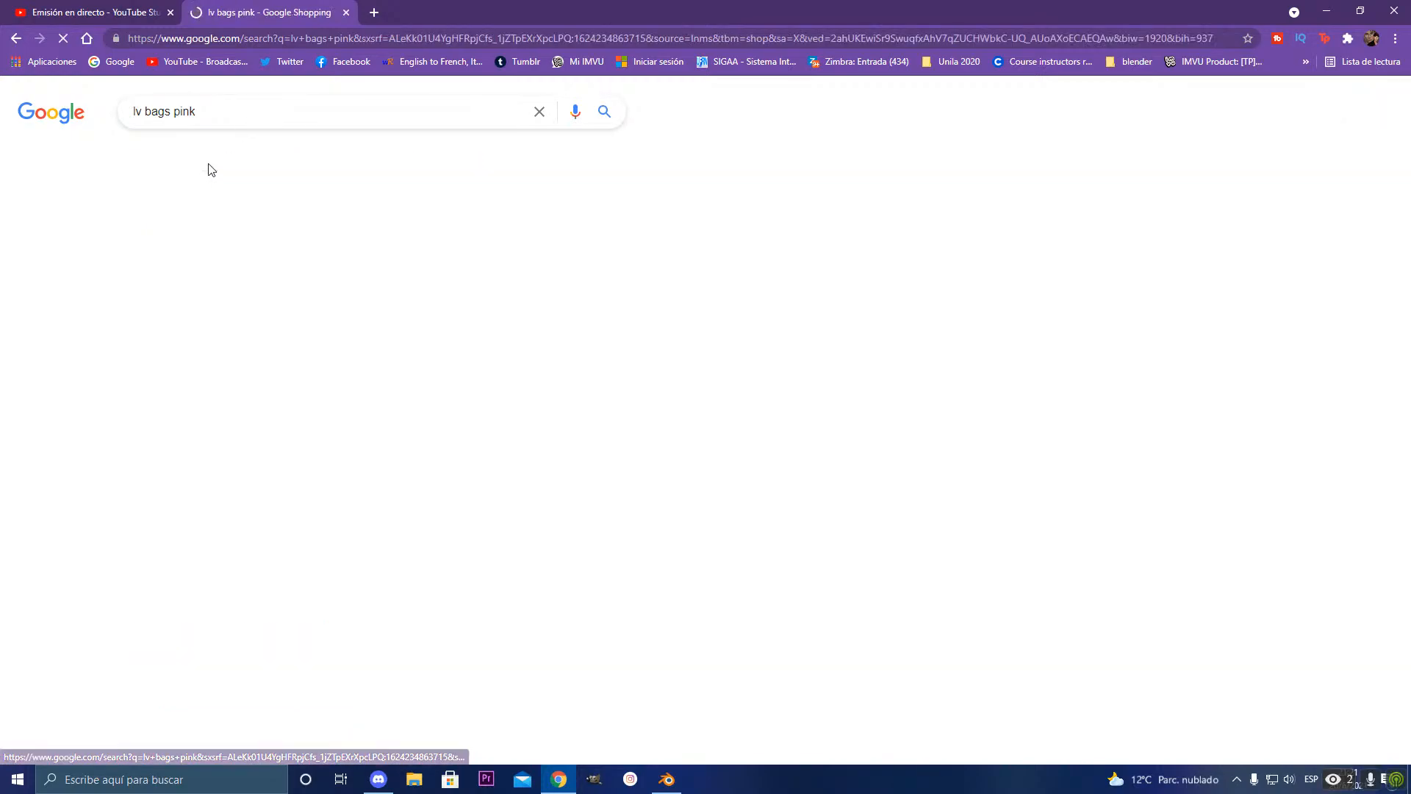
{"action": "left_click", "coordinate": [506, 350]}
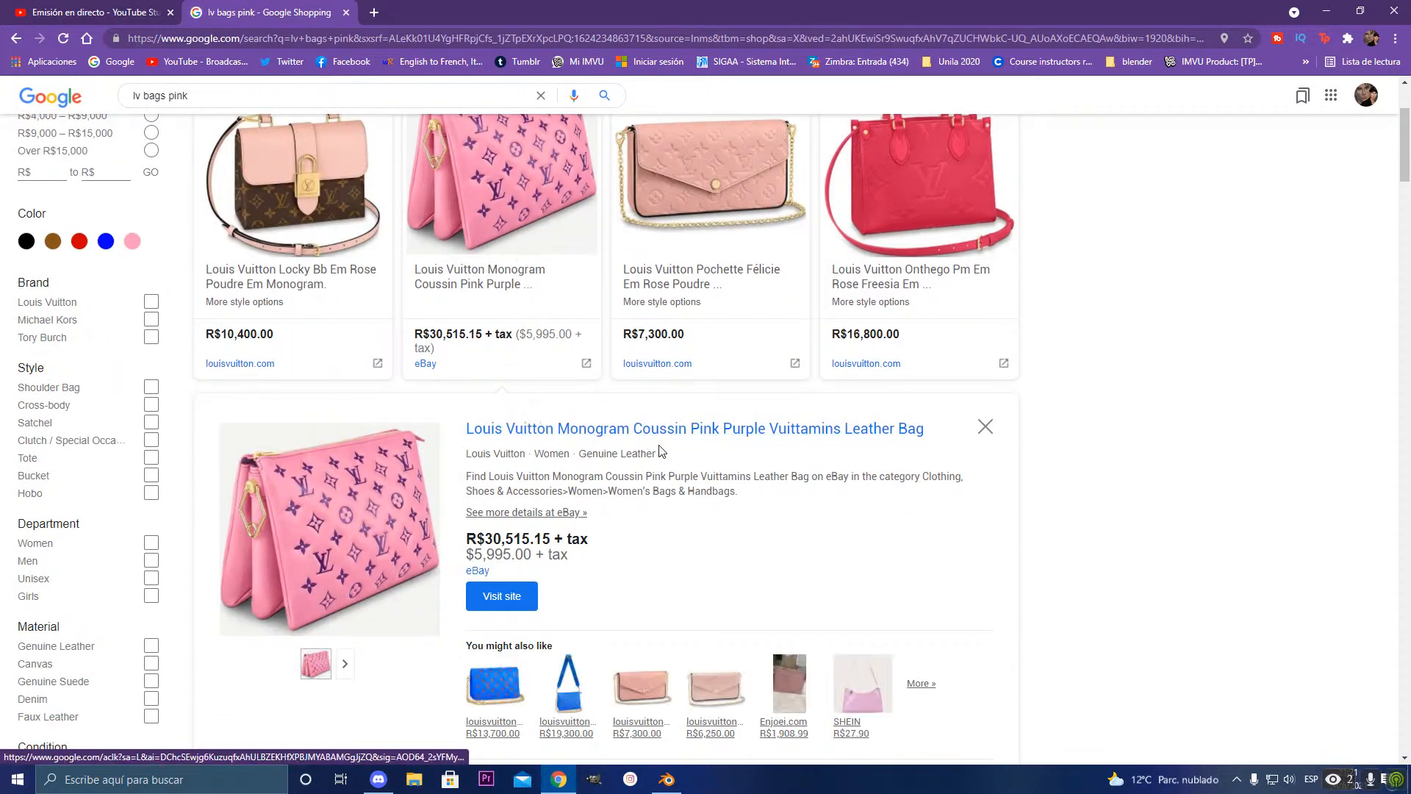
{"action": "left_click", "coordinate": [642, 428]}
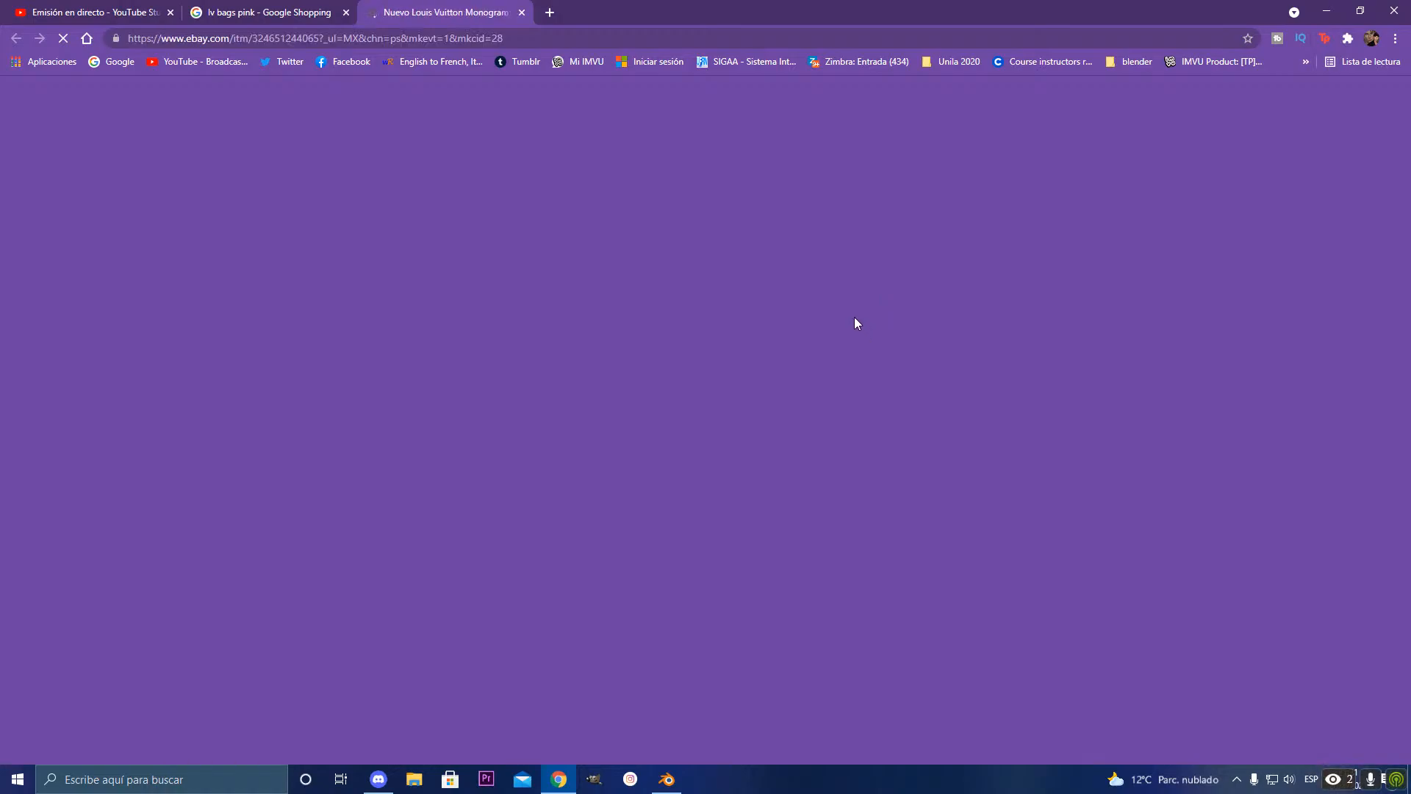
{"action": "scroll", "coordinate": [404, 513], "scroll_direction": "down", "scroll_amount": 3}
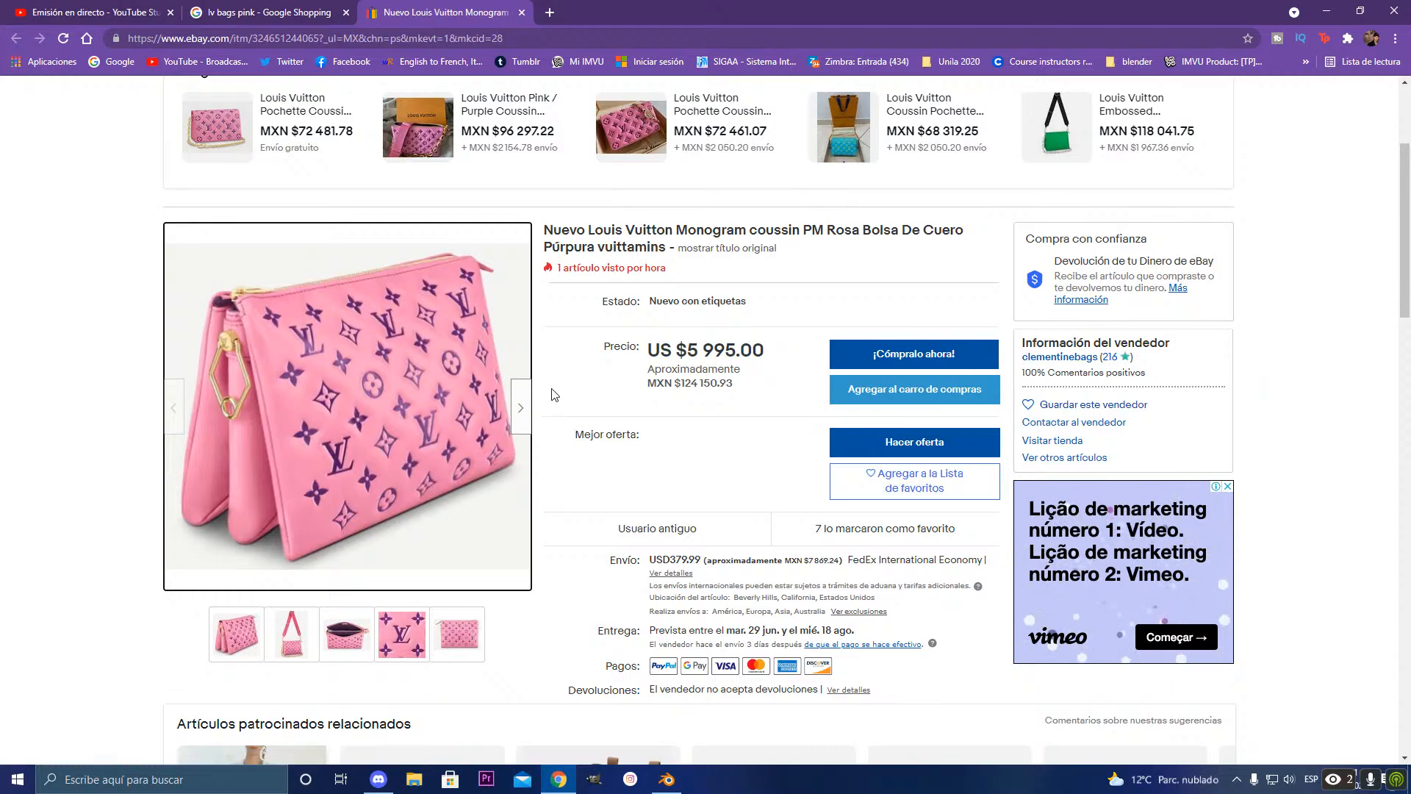
{"action": "scroll", "coordinate": [556, 397], "scroll_direction": "up", "scroll_amount": 3}
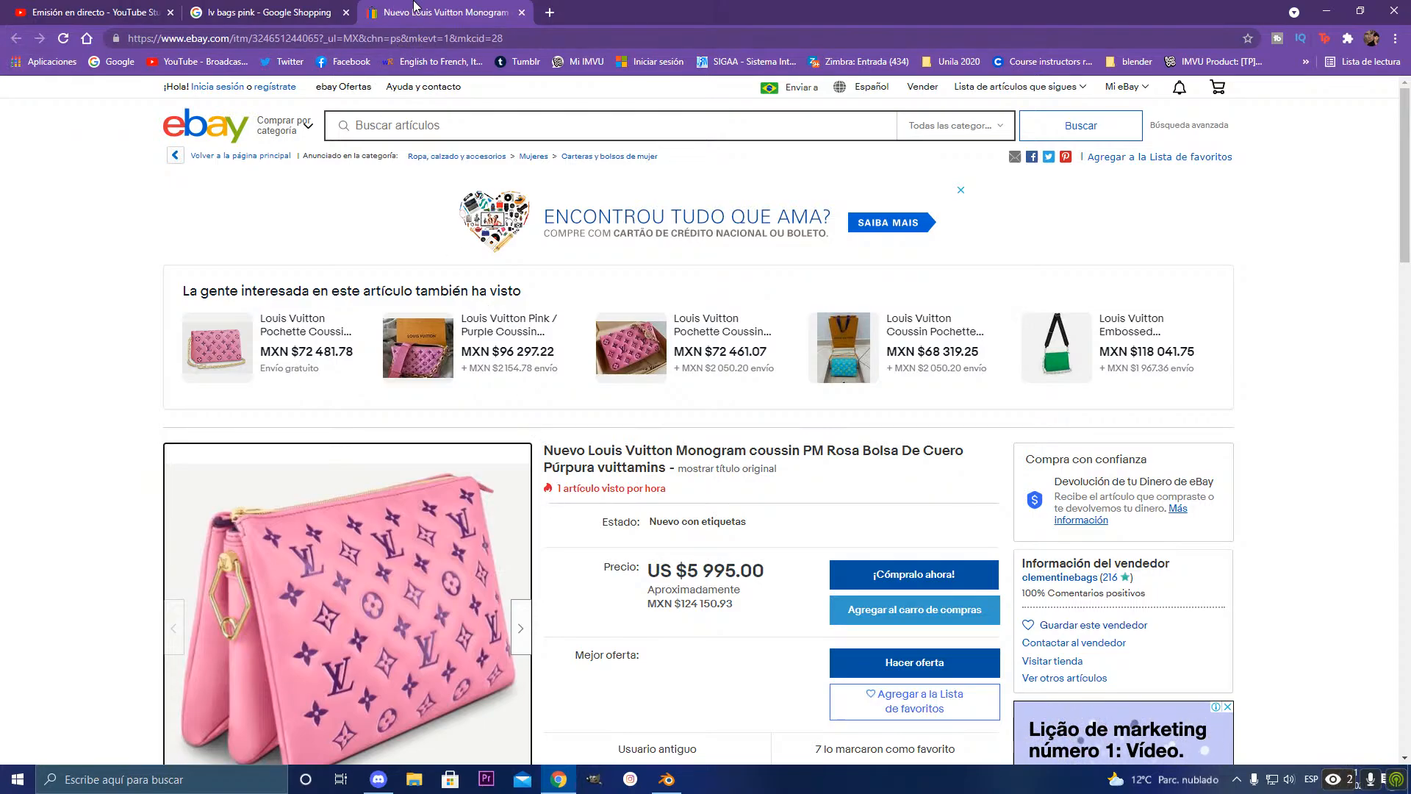
{"action": "left_click", "coordinate": [521, 11]}
{"action": "scroll", "coordinate": [580, 402], "scroll_direction": "down", "scroll_amount": 1}
{"action": "scroll", "coordinate": [580, 406], "scroll_direction": "up", "scroll_amount": 3}
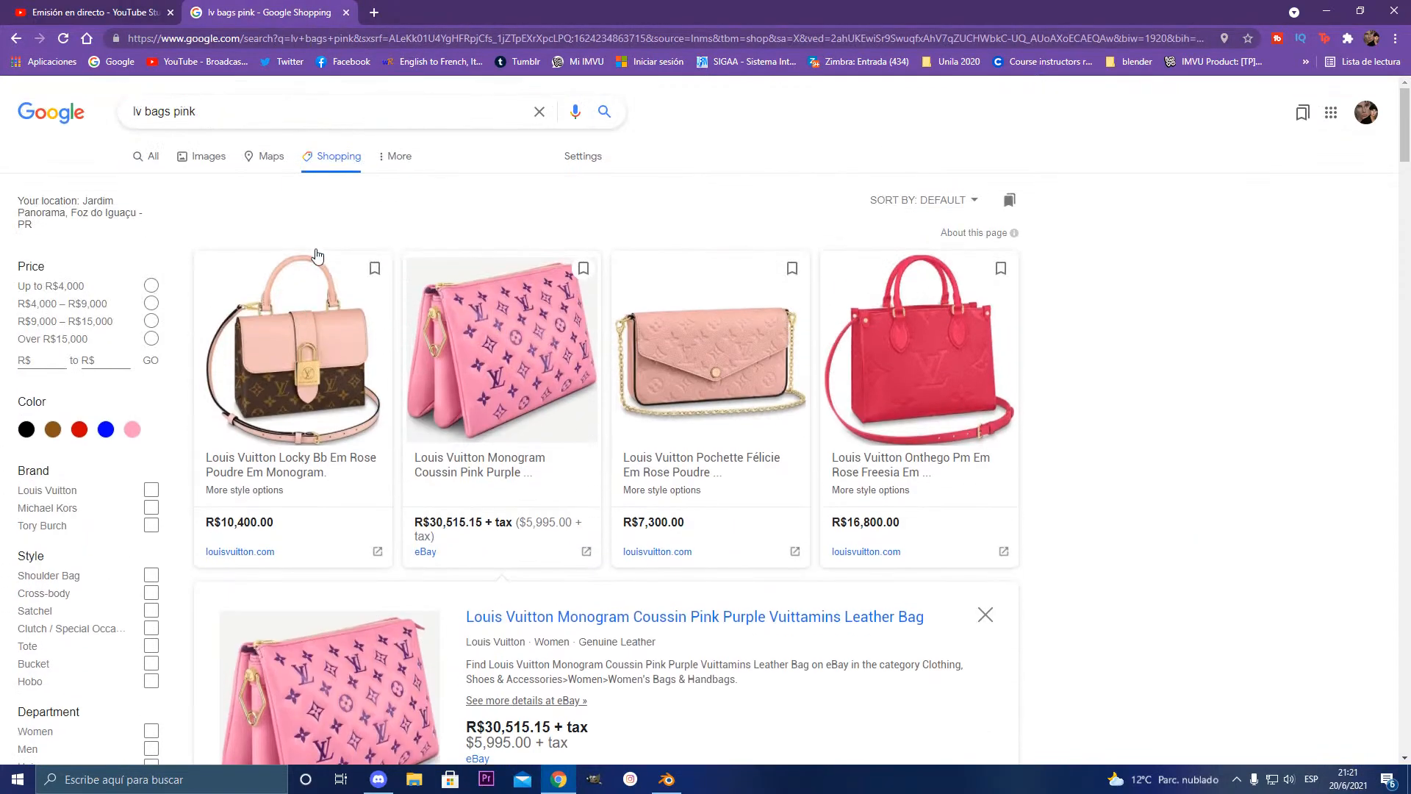
Step: Browse the image results for "lv bags pink" for a suitable reference bag
{"action": "left_click", "coordinate": [208, 156]}
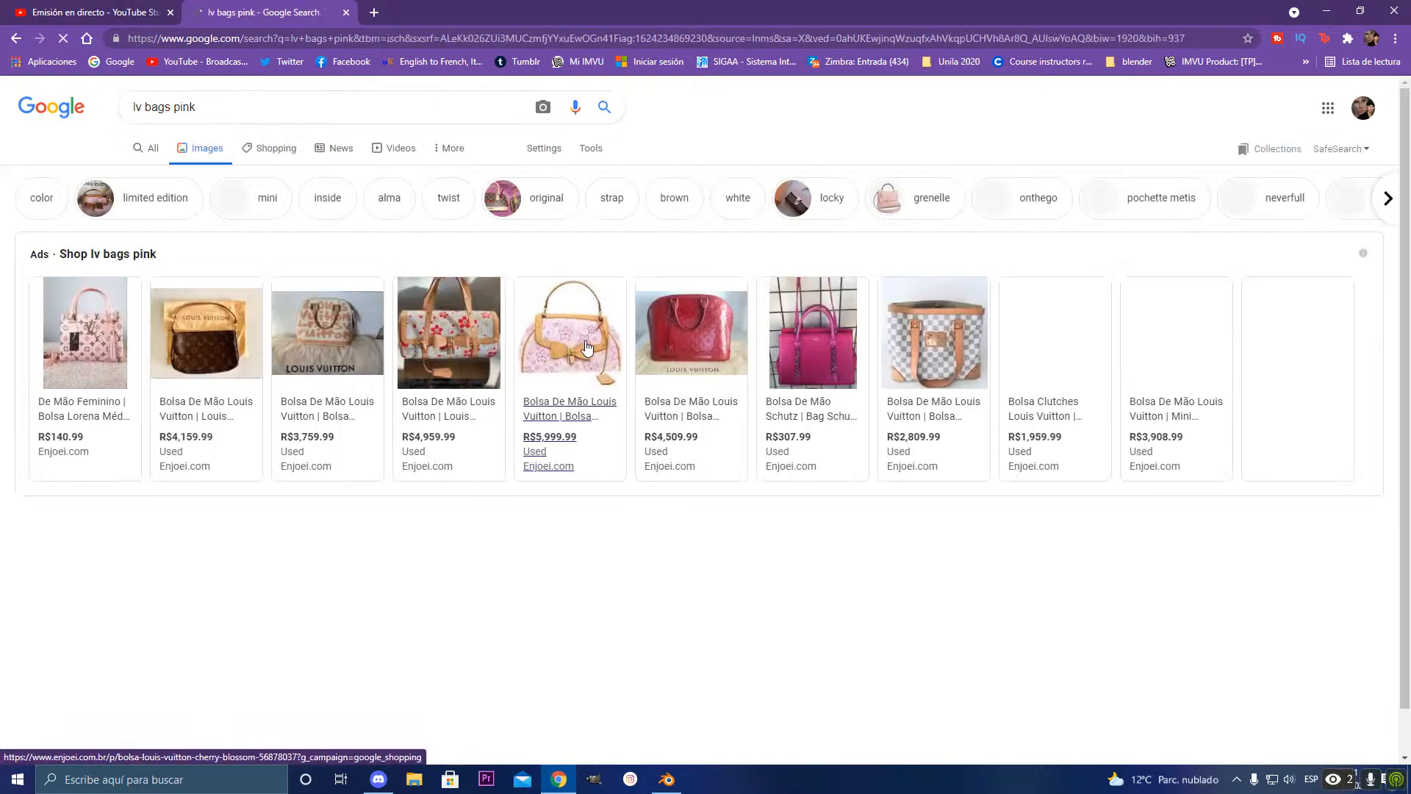
{"action": "scroll", "coordinate": [902, 558], "scroll_direction": "down", "scroll_amount": 2}
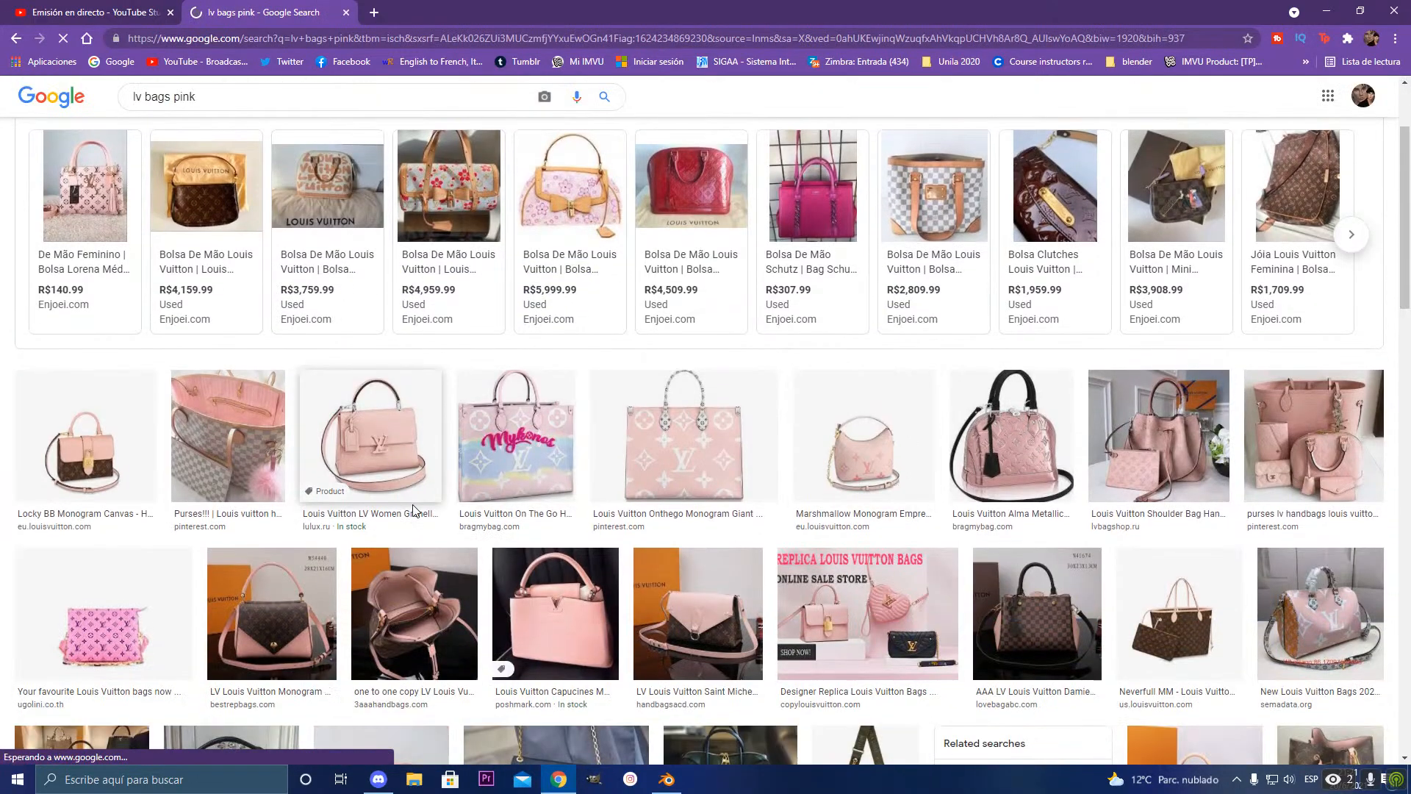
{"action": "scroll", "coordinate": [168, 578], "scroll_direction": "down", "scroll_amount": 1}
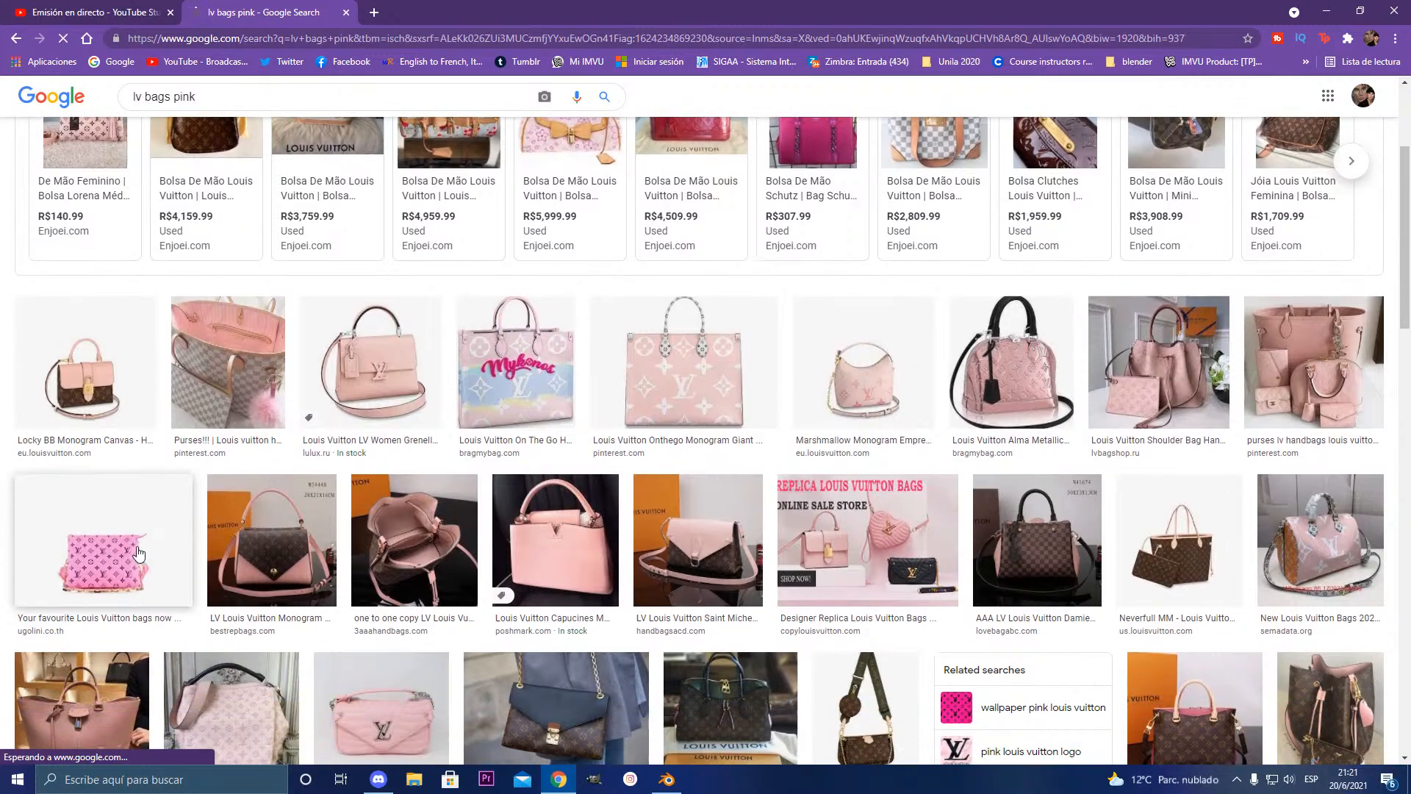
{"action": "scroll", "coordinate": [157, 569], "scroll_direction": "down", "scroll_amount": 3}
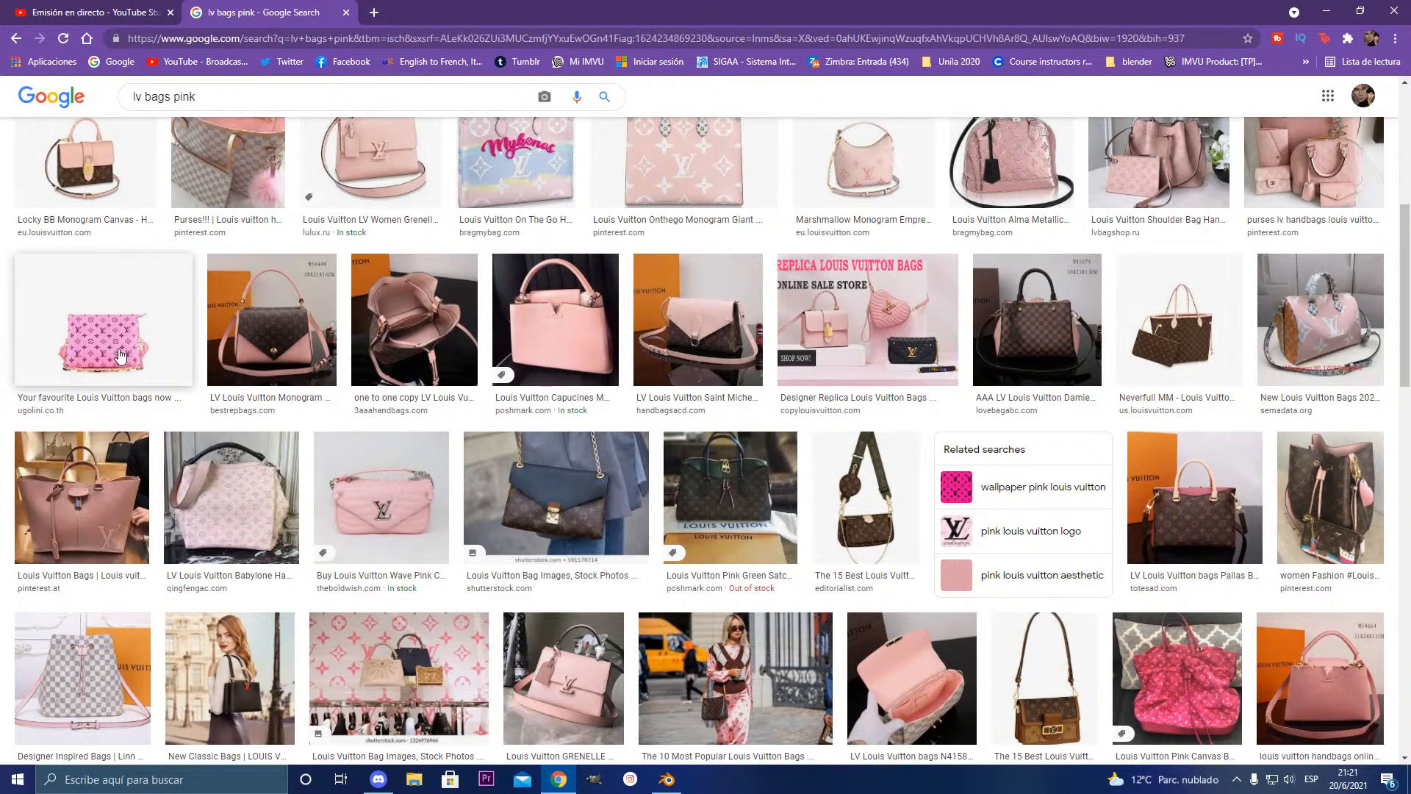
{"action": "scroll", "coordinate": [840, 575], "scroll_direction": "down", "scroll_amount": 4}
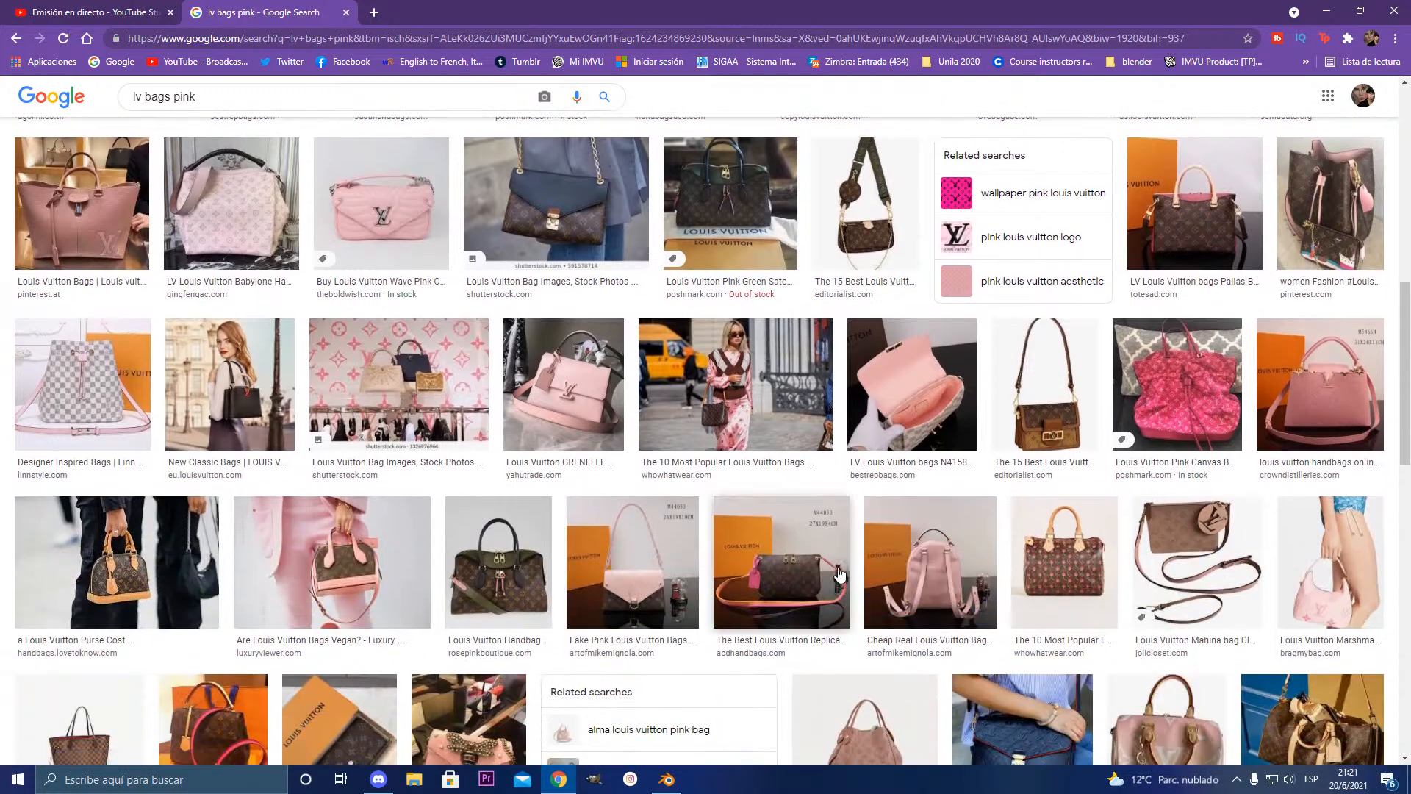
{"action": "scroll", "coordinate": [840, 575], "scroll_direction": "down", "scroll_amount": 1}
{"action": "scroll", "coordinate": [471, 544], "scroll_direction": "down", "scroll_amount": 6}
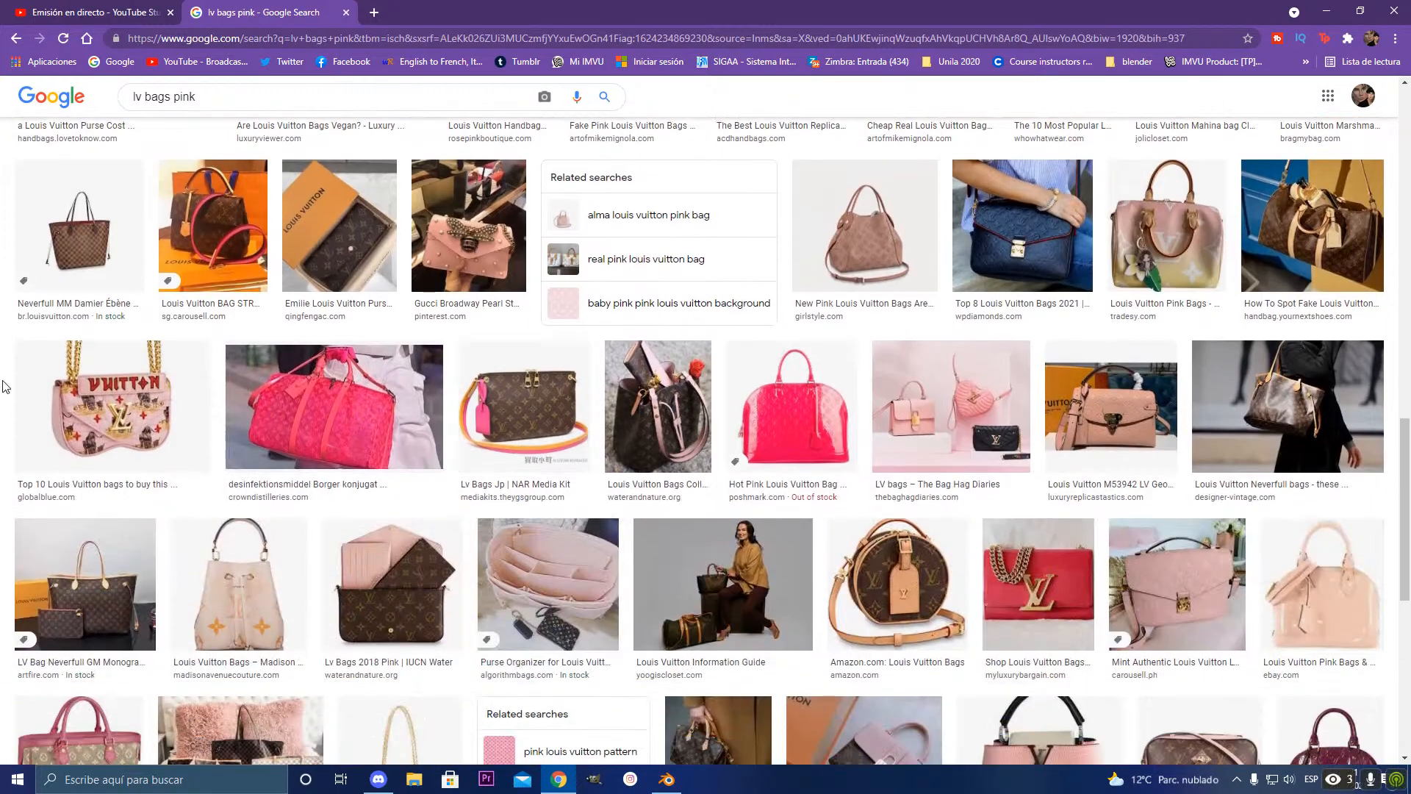
{"action": "scroll", "coordinate": [4, 387], "scroll_direction": "down", "scroll_amount": 10}
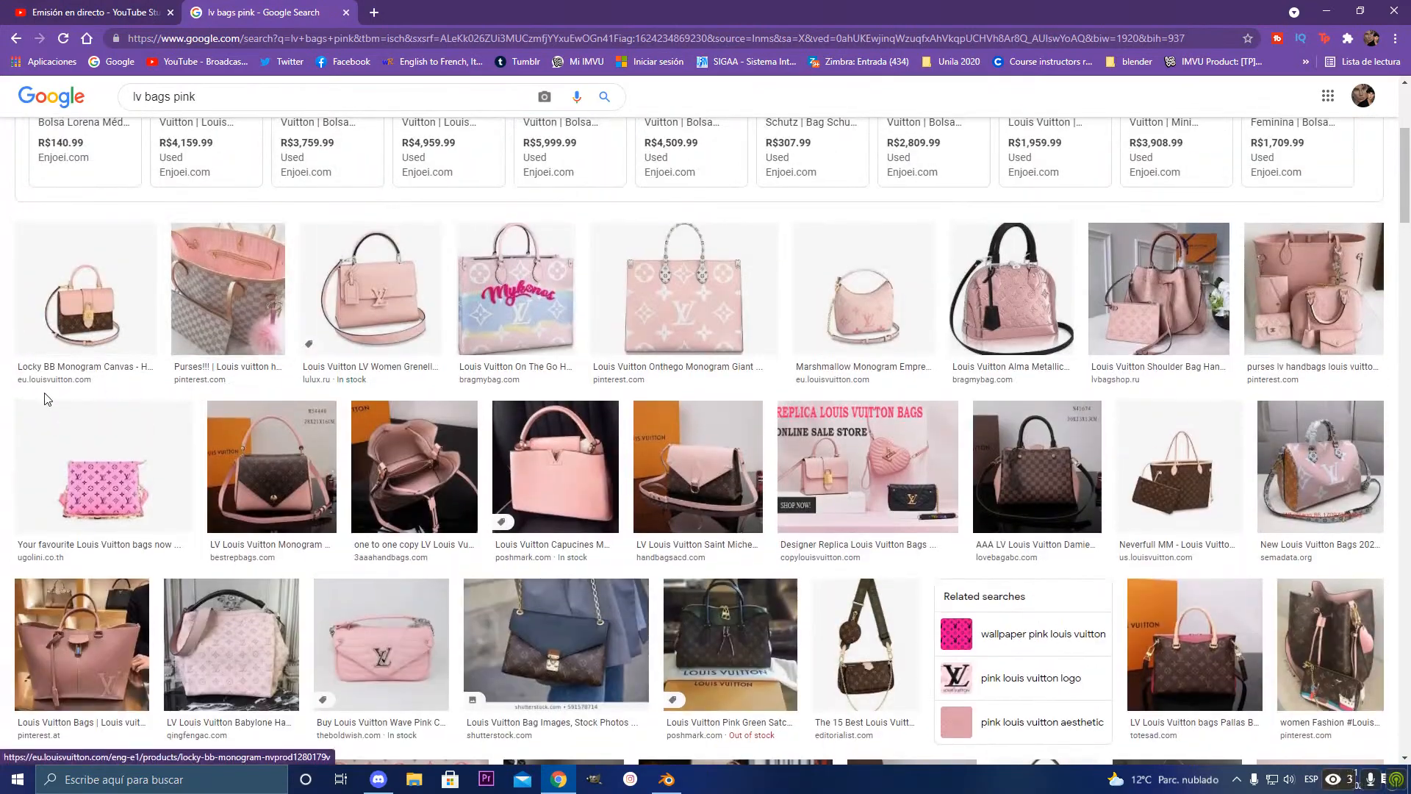
Step: Open the Louis Vuitton Coussin PM H27 strap bag from the related images of the pink monogram bag, and start saving its image
{"action": "left_click", "coordinate": [52, 418]}
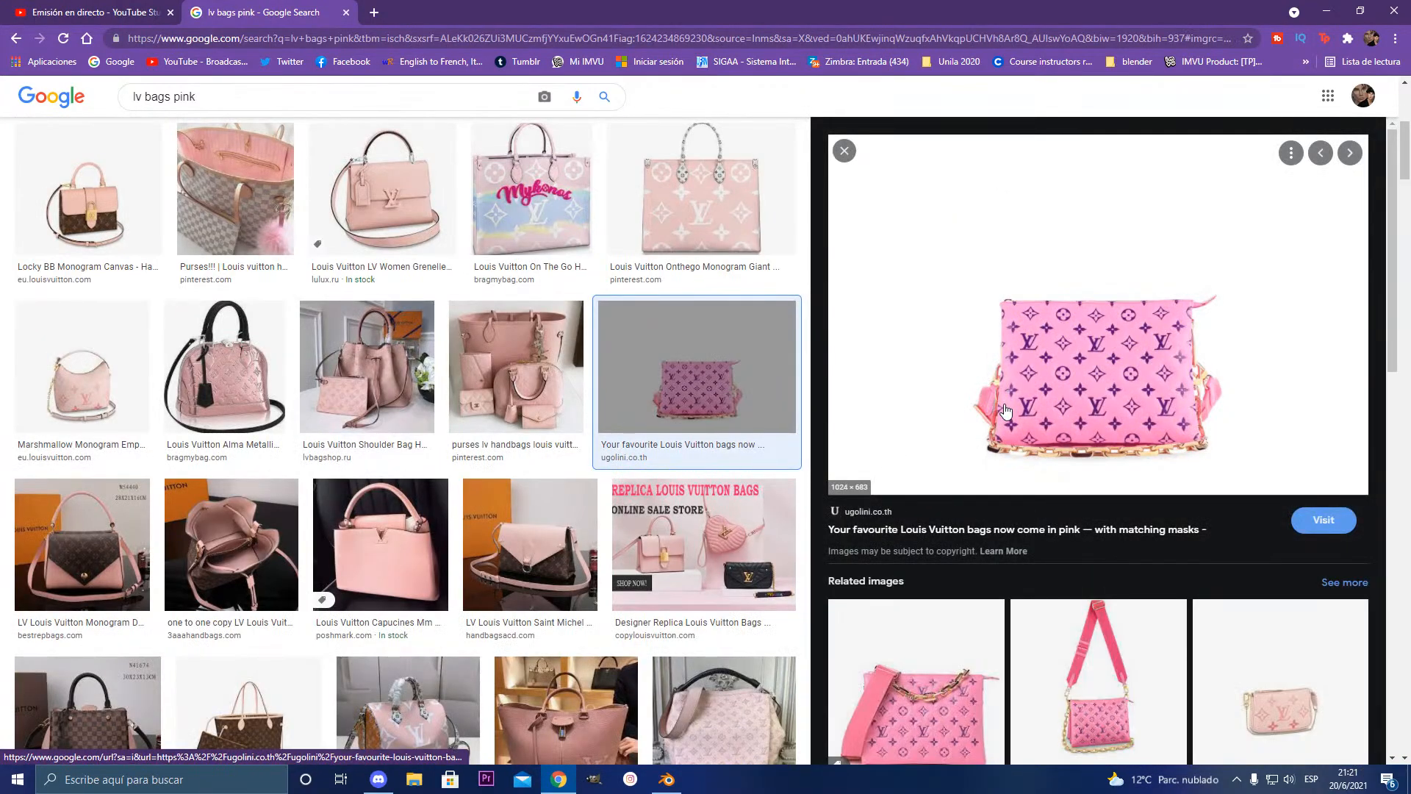
{"action": "left_click", "coordinate": [1125, 625]}
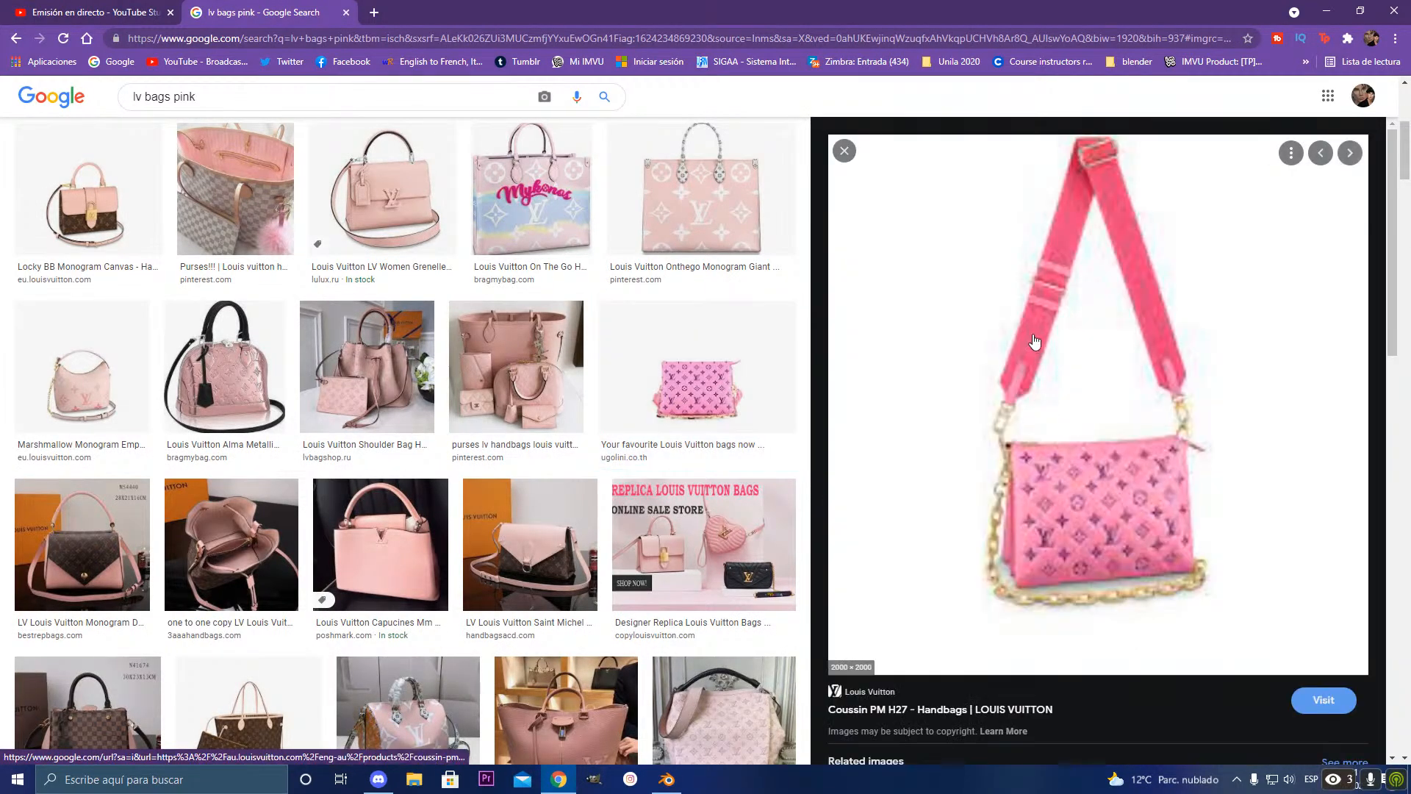
{"action": "right_click", "coordinate": [1107, 457]}
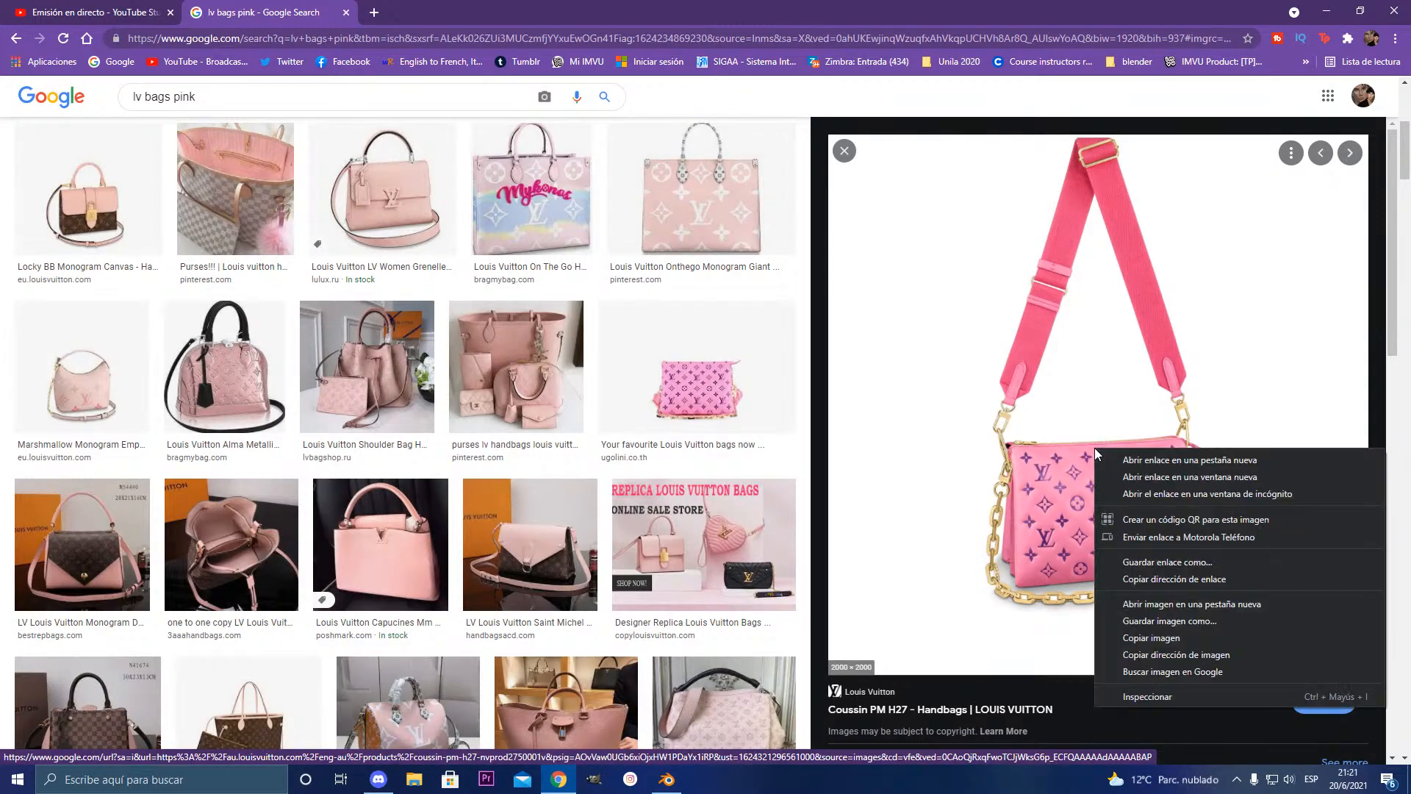
{"action": "left_click", "coordinate": [1167, 618]}
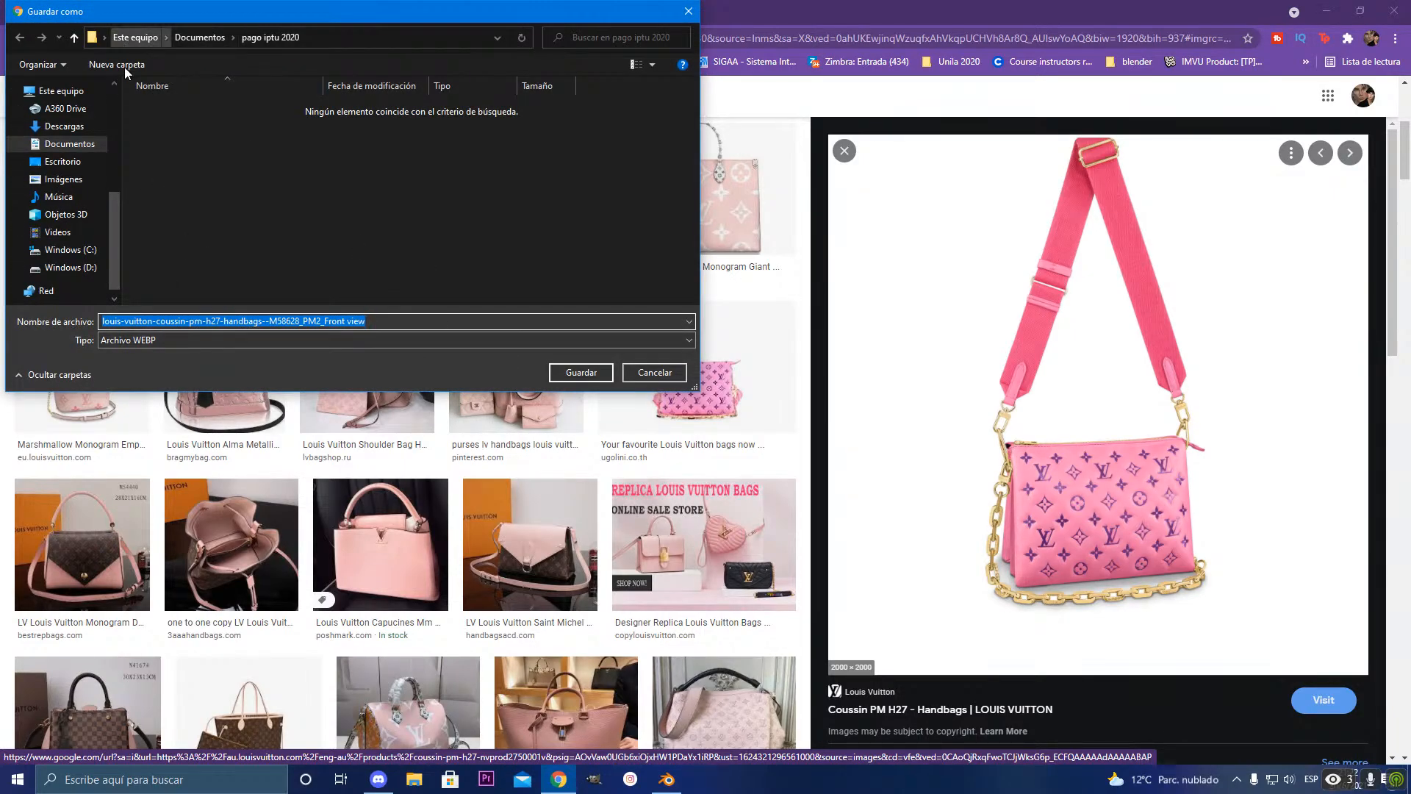
Step: Choose the Manimiilan Mesh folder inside Blender - Sample Files as the save location
{"action": "scroll", "coordinate": [96, 233], "scroll_direction": "up", "scroll_amount": 4}
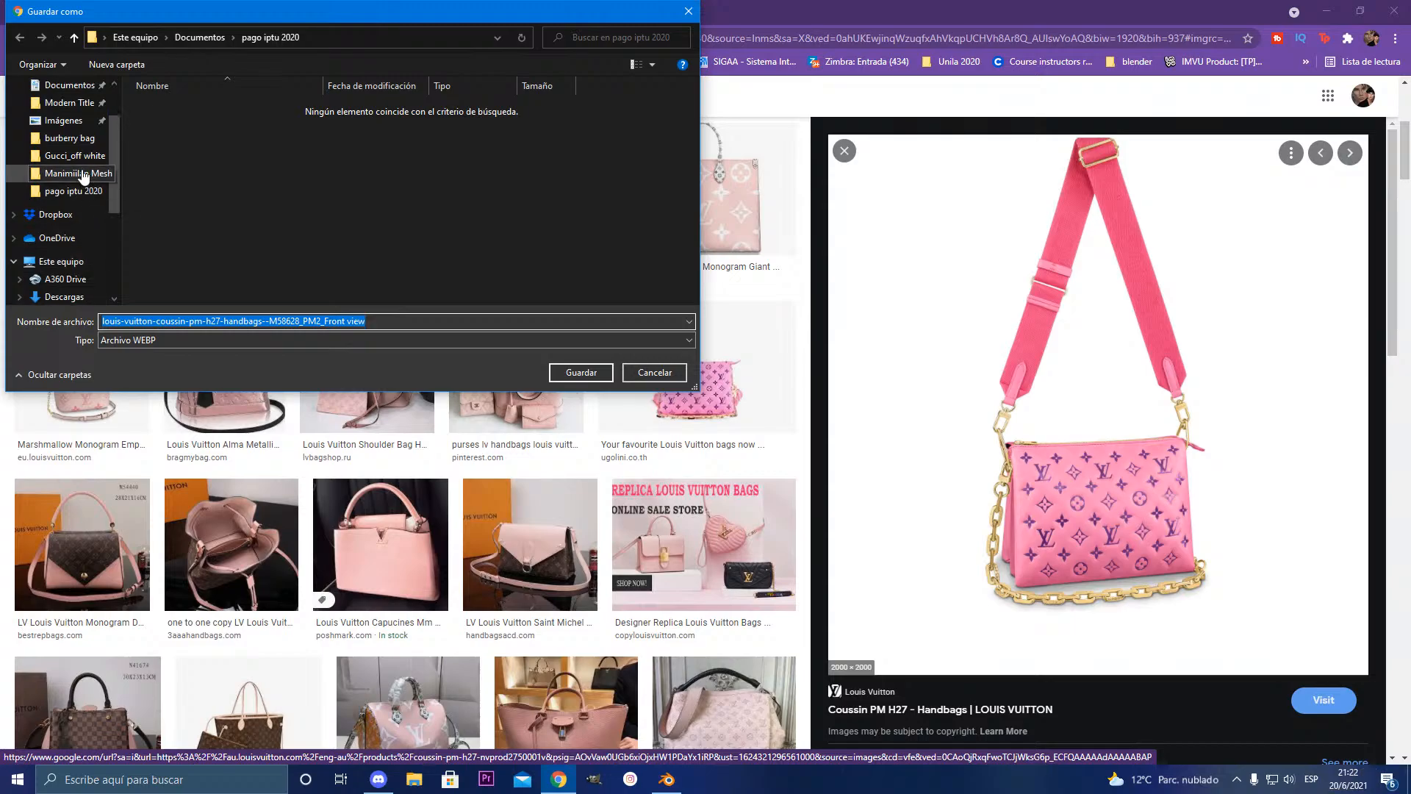
{"action": "left_click", "coordinate": [88, 179]}
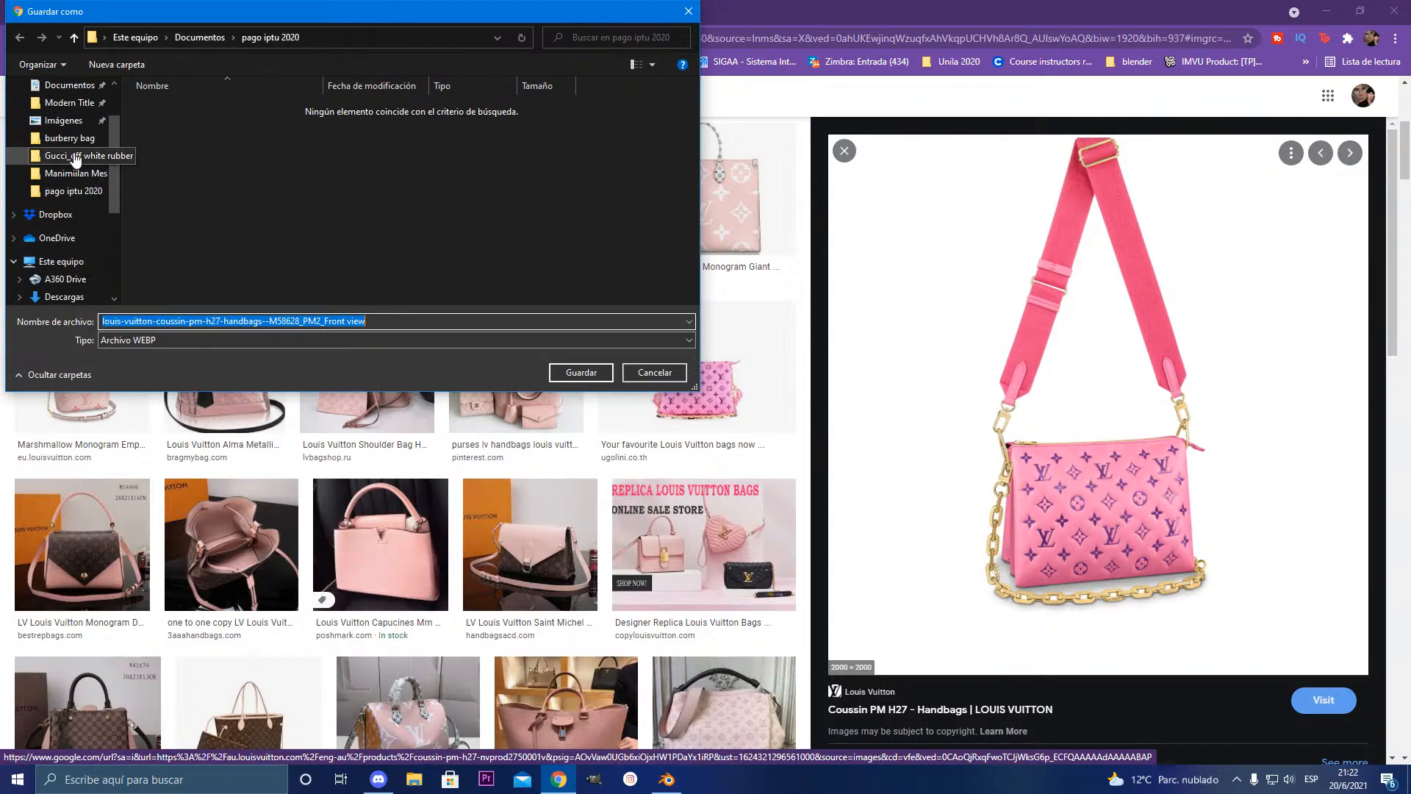
{"action": "left_click", "coordinate": [73, 38]}
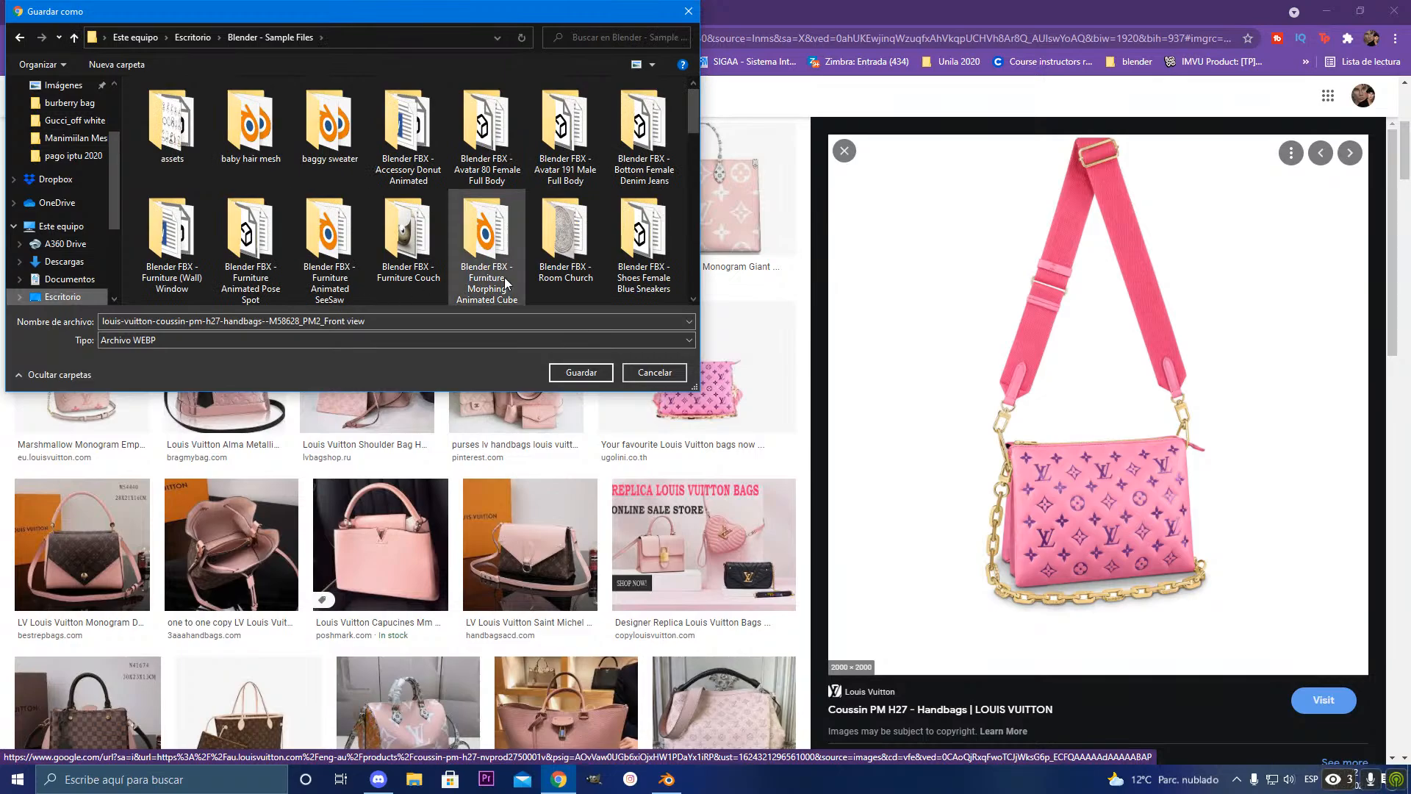
{"action": "left_click", "coordinate": [77, 138]}
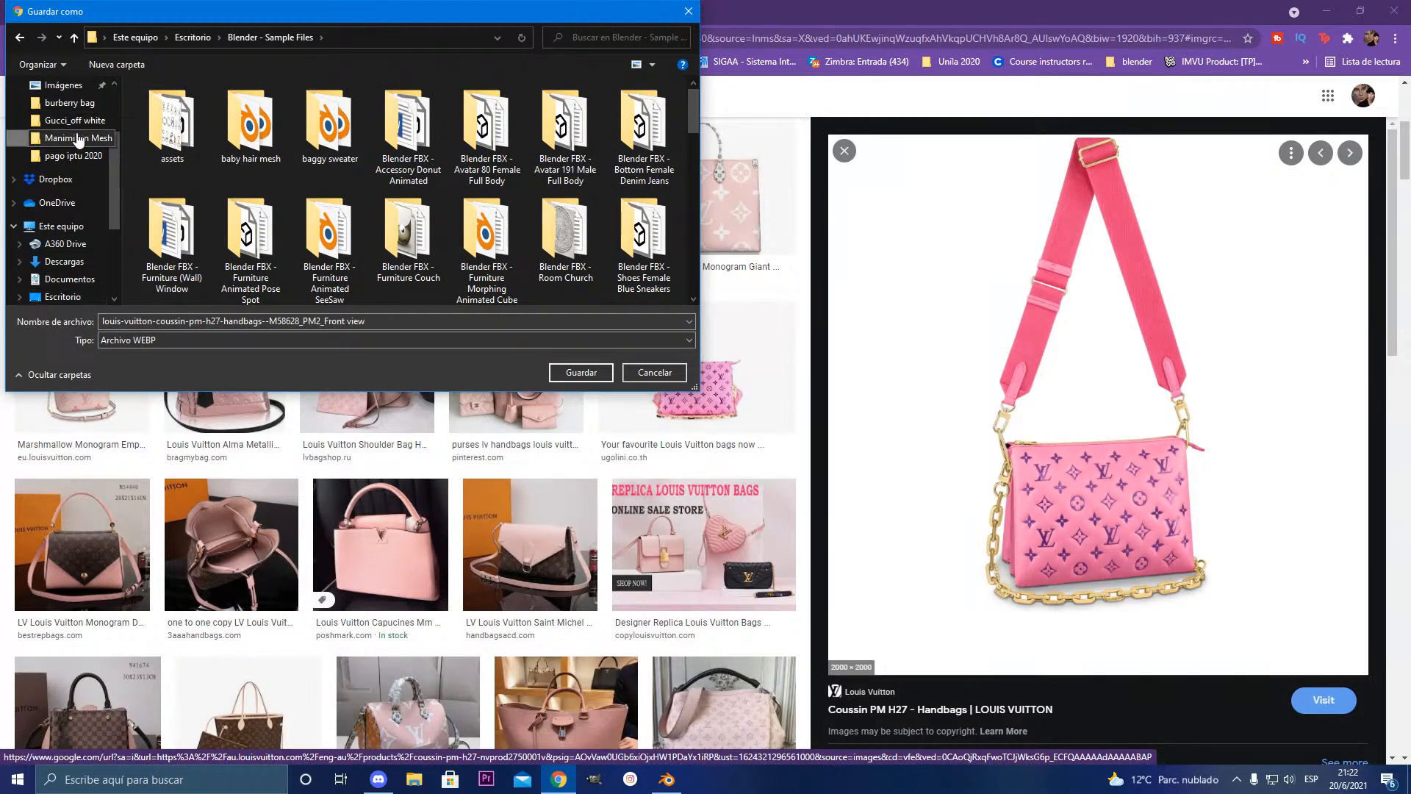
Step: Create a folder named Lv purse in Manimiilan Mesh and save the handbag image as WEBP inside it
{"action": "left_click", "coordinate": [123, 68]}
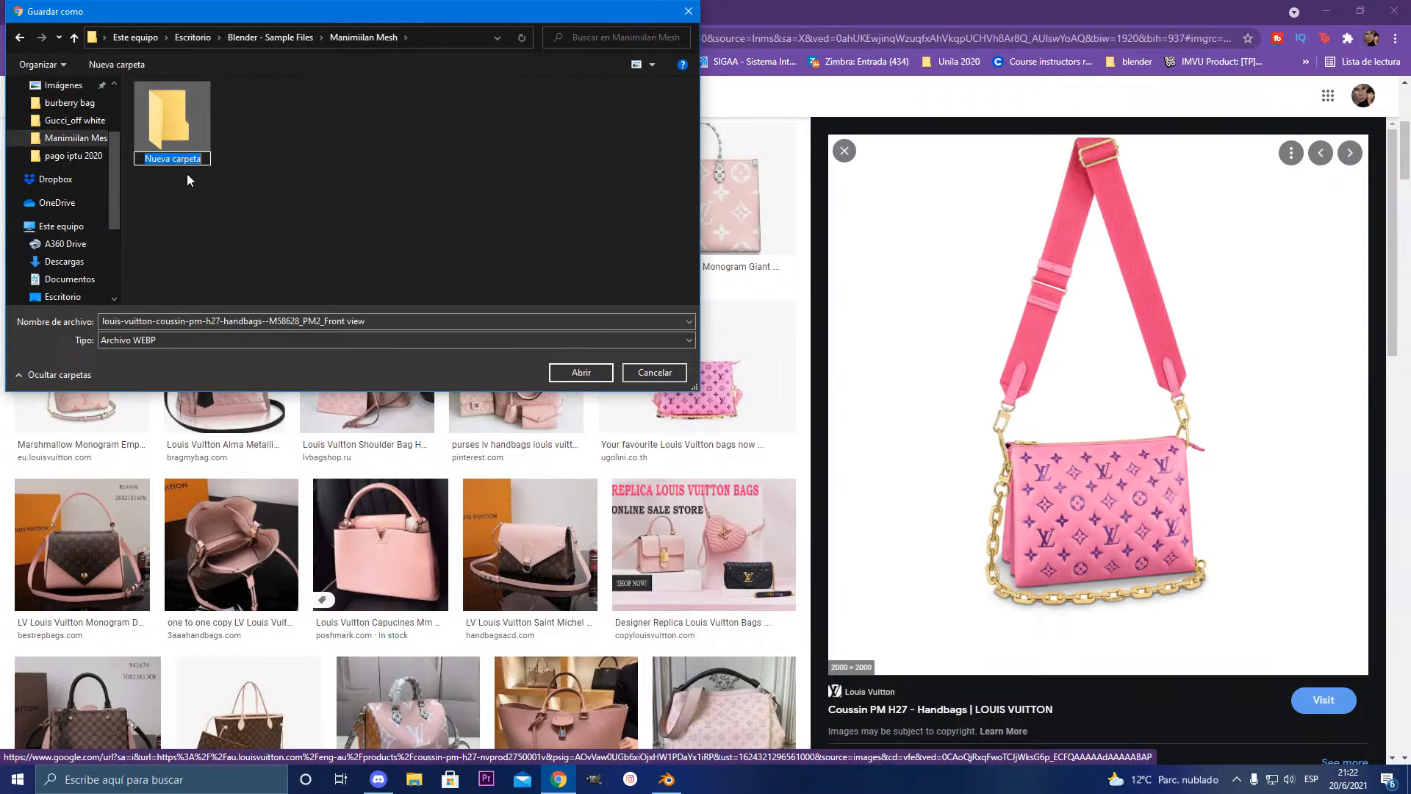
{"action": "type", "text": "Lv purce"}
{"action": "left_click", "coordinate": [303, 163]}
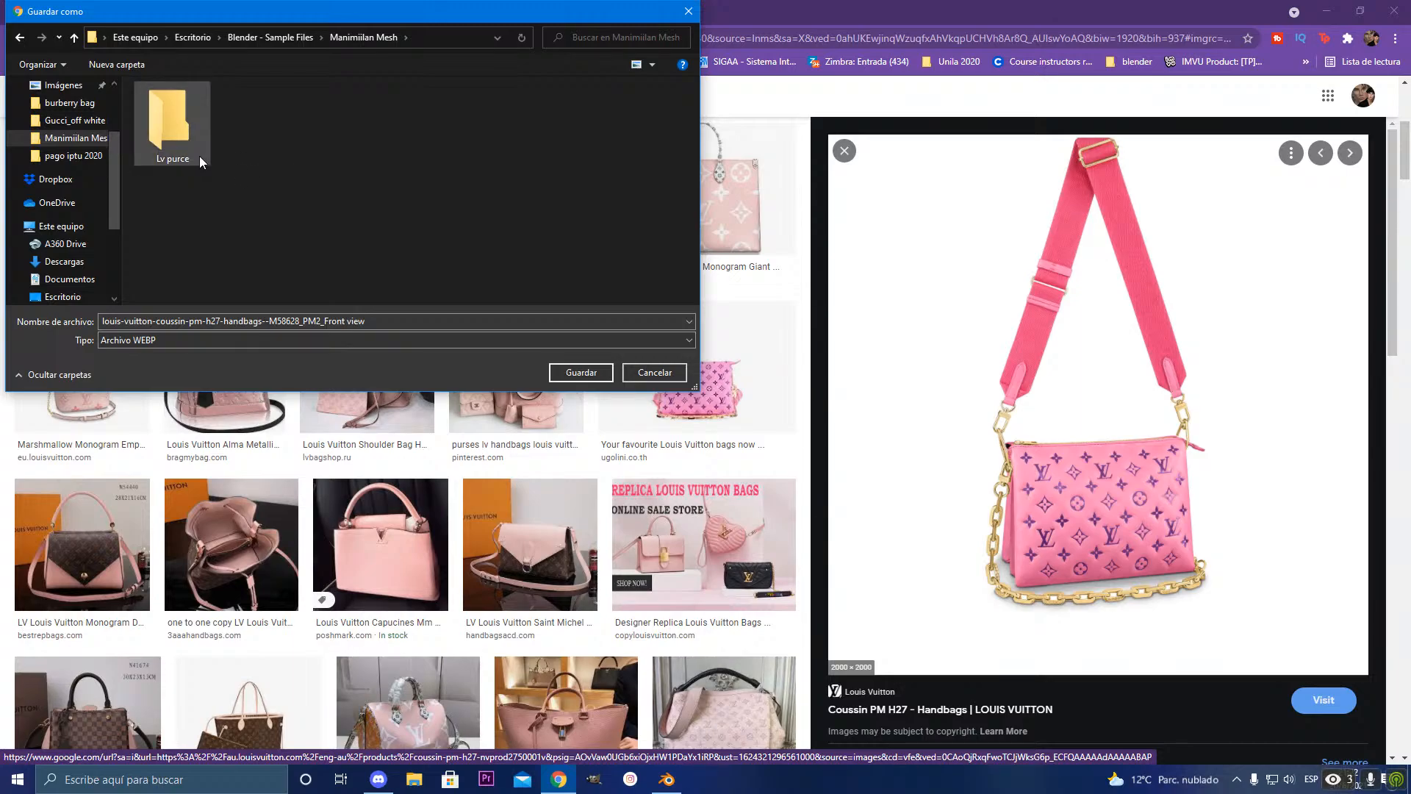
{"action": "left_click", "coordinate": [191, 156]}
{"action": "left_click", "coordinate": [192, 161]}
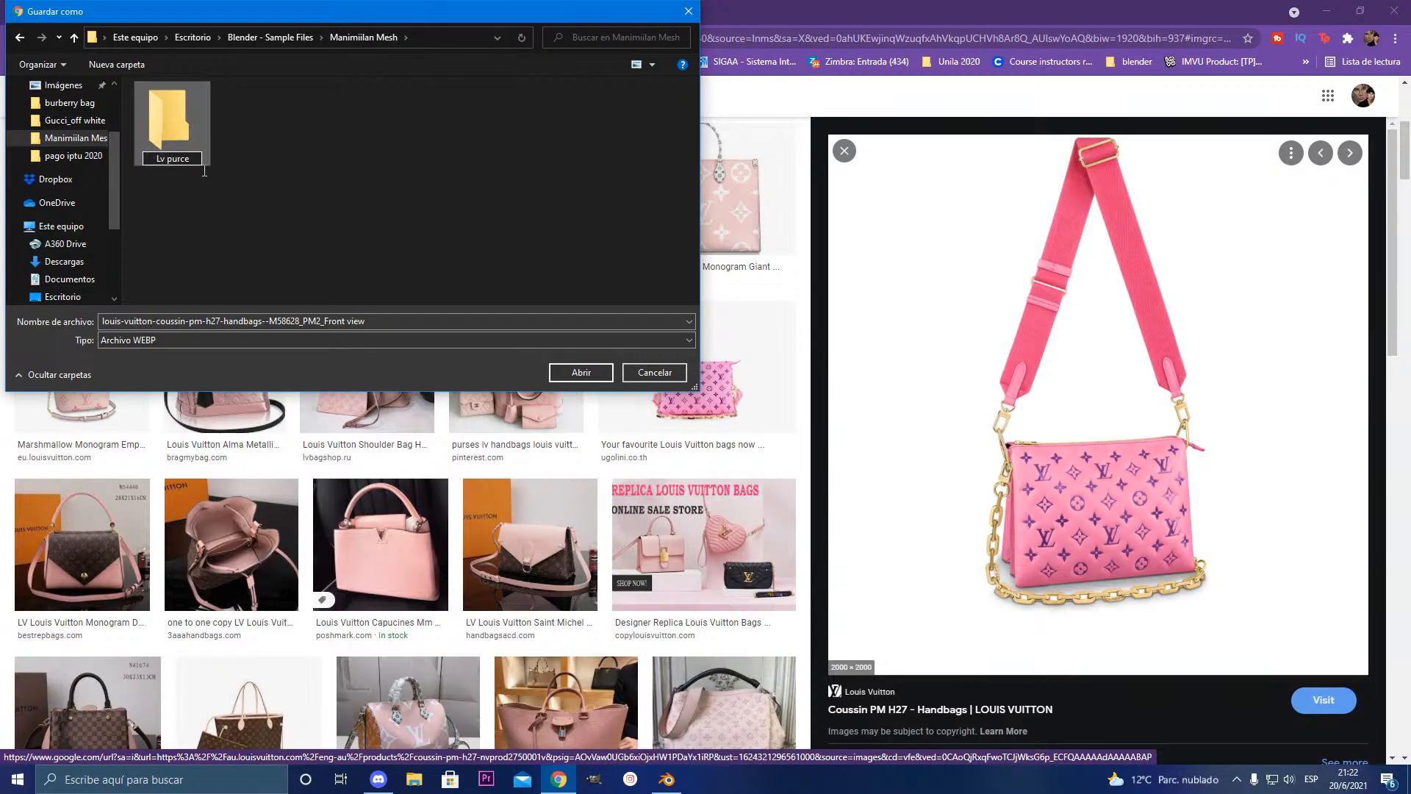
{"action": "key", "text": "BackSpace"}
{"action": "key", "text": "BackSpace"}
{"action": "type", "text": "se"}
{"action": "key", "text": "Return"}
{"action": "double_click", "coordinate": [181, 140]}
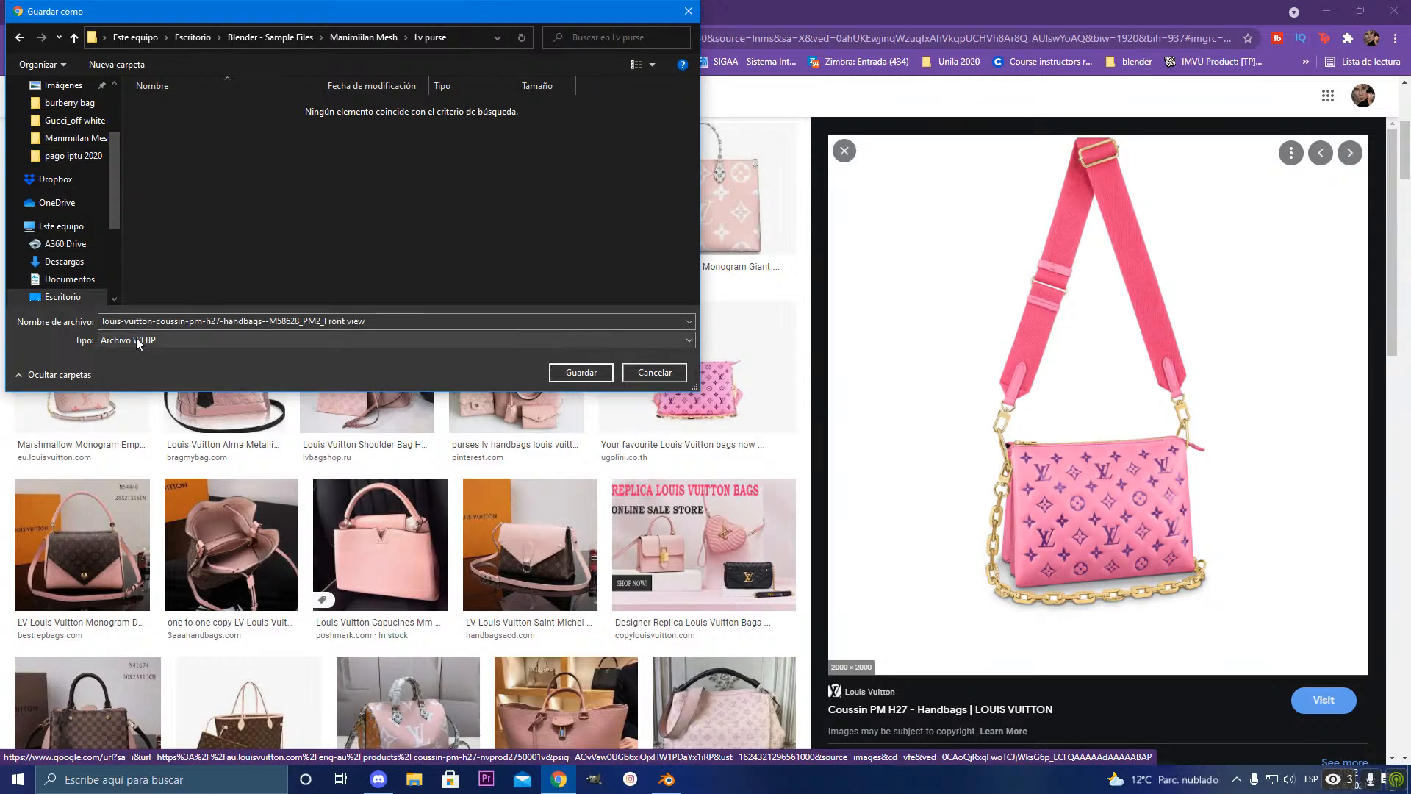
{"action": "left_click", "coordinate": [580, 372]}
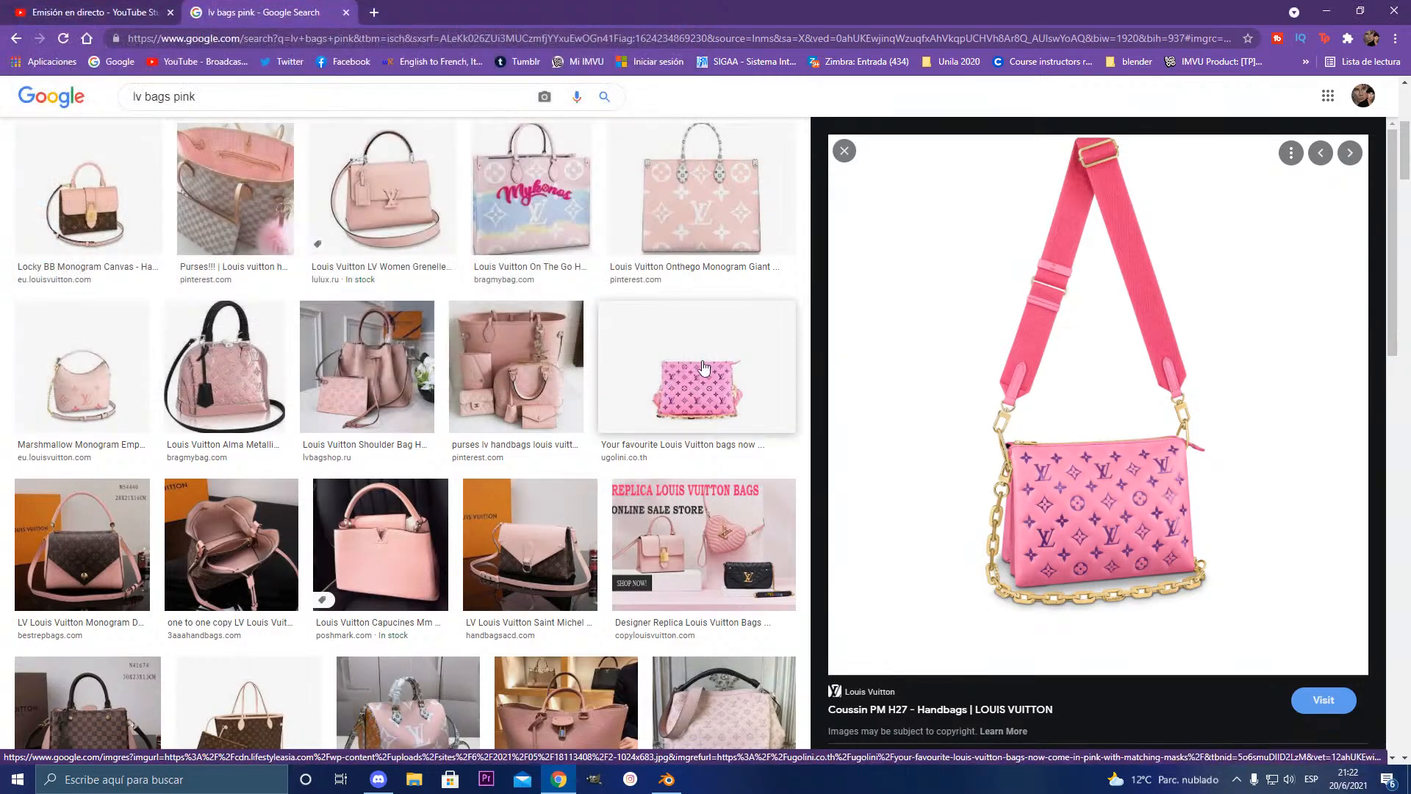
Step: Capture the previewed handbag as a screen region, save it as Screenshot_1 PNG in the Lv purse folder, and close the search tab
{"action": "key", "text": "Print"}
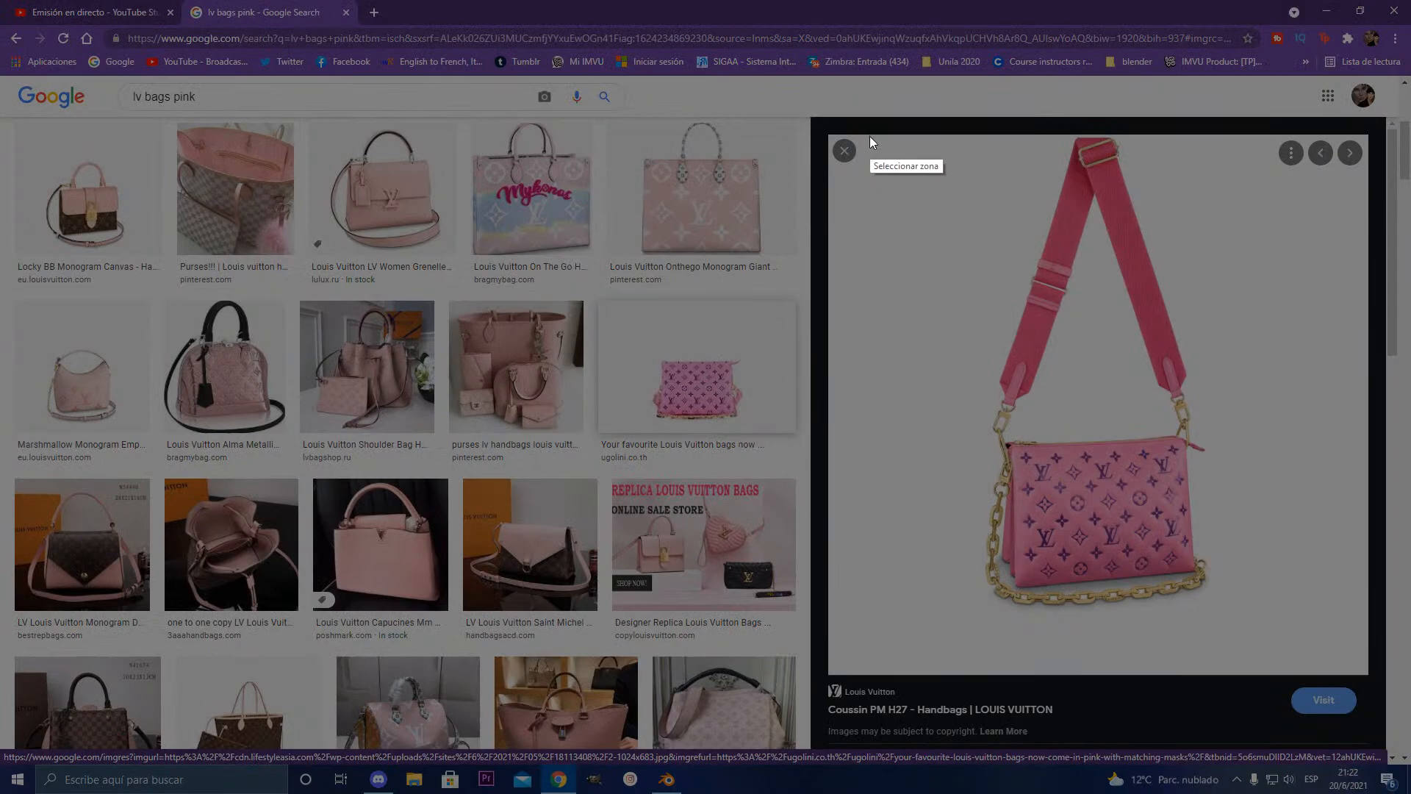
{"action": "left_click_drag", "start_coordinate": [864, 139], "coordinate": [1277, 671]}
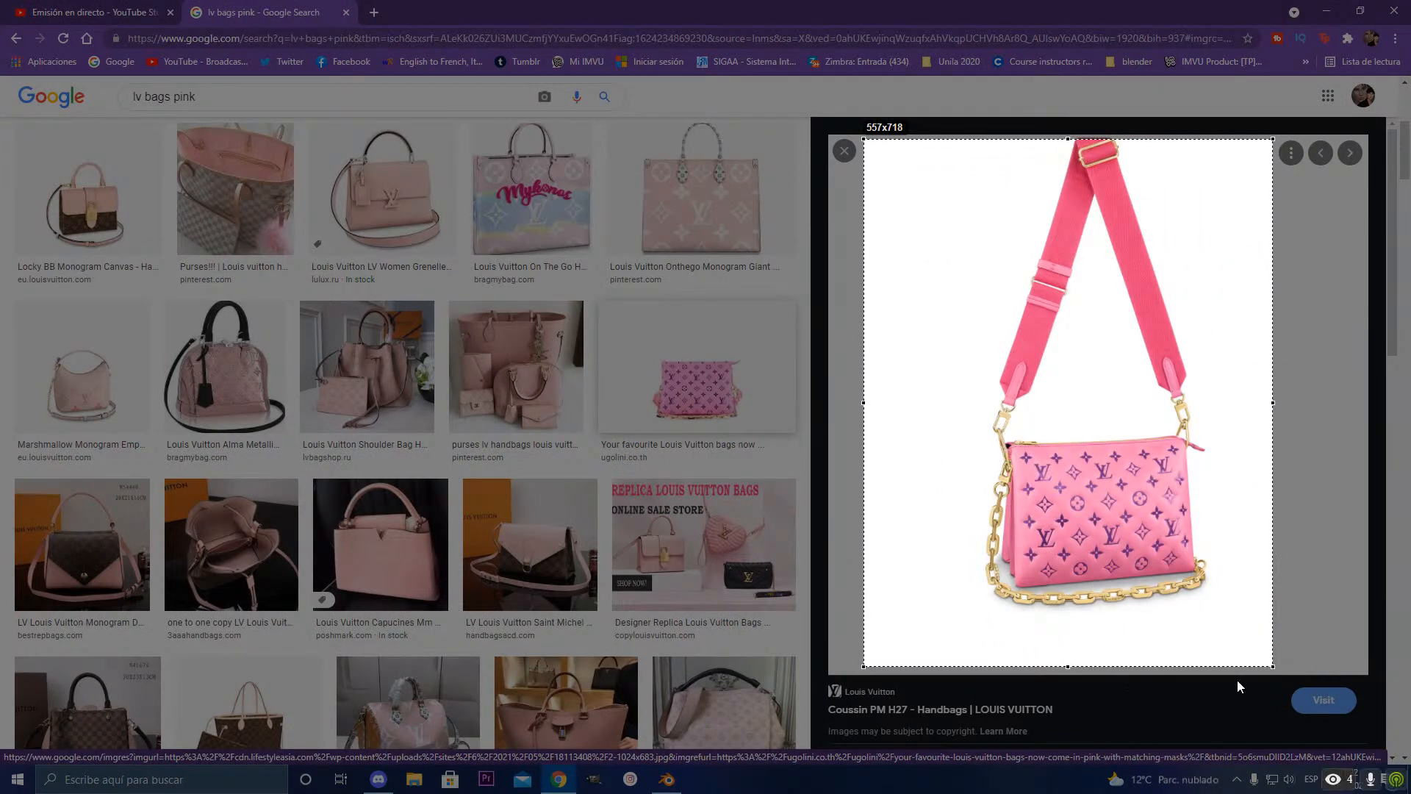
{"action": "key", "text": "ctrl+s"}
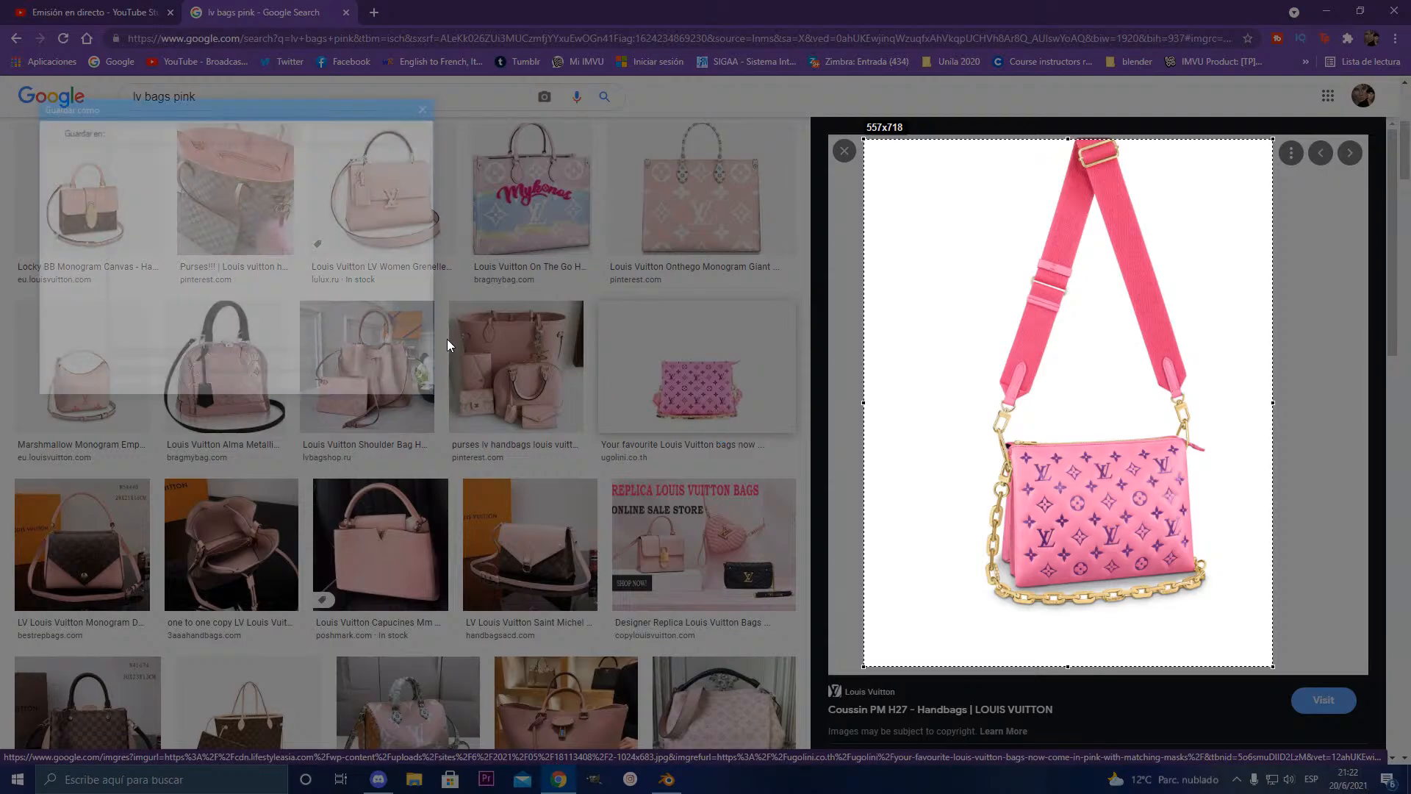
{"action": "left_click", "coordinate": [80, 174]}
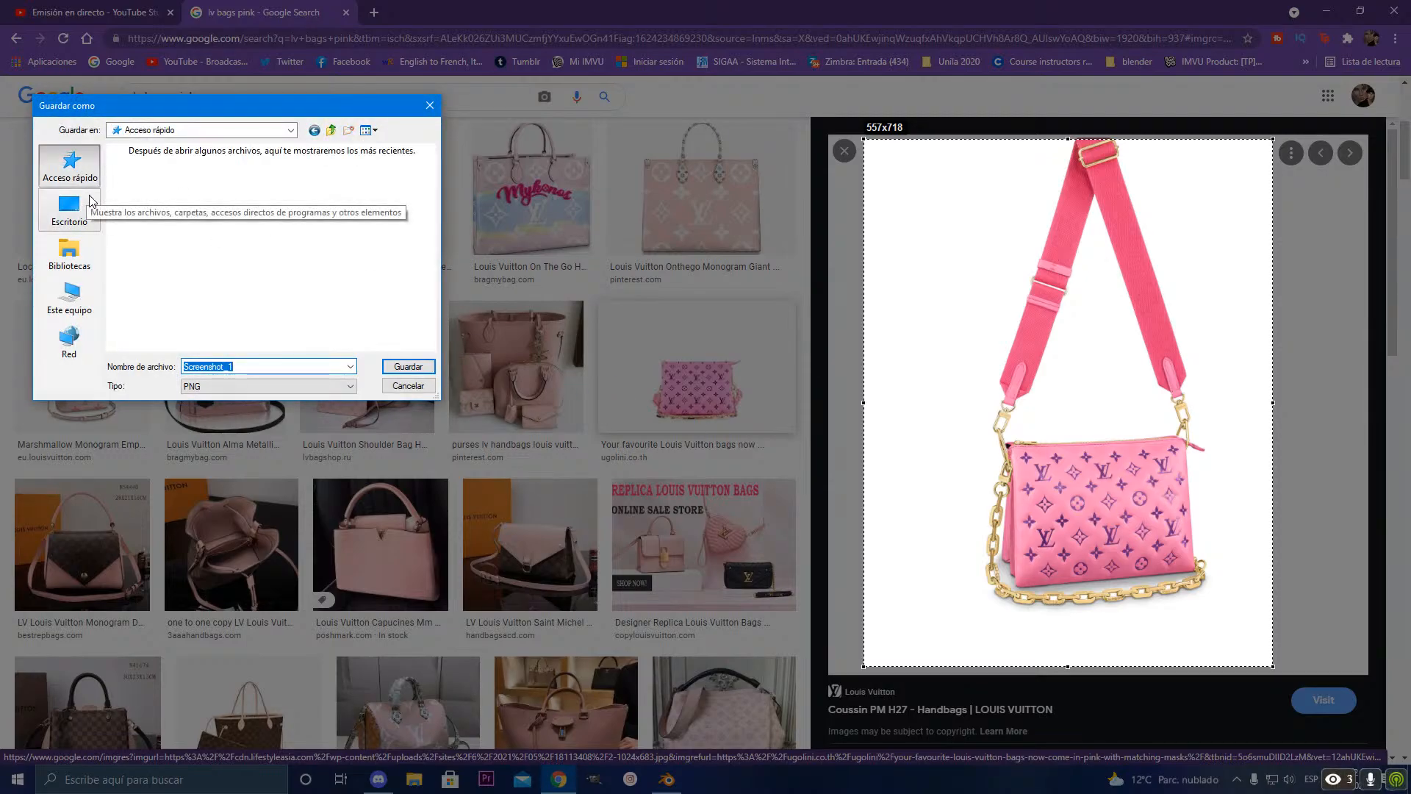
{"action": "scroll", "coordinate": [185, 316], "scroll_direction": "down", "scroll_amount": 3}
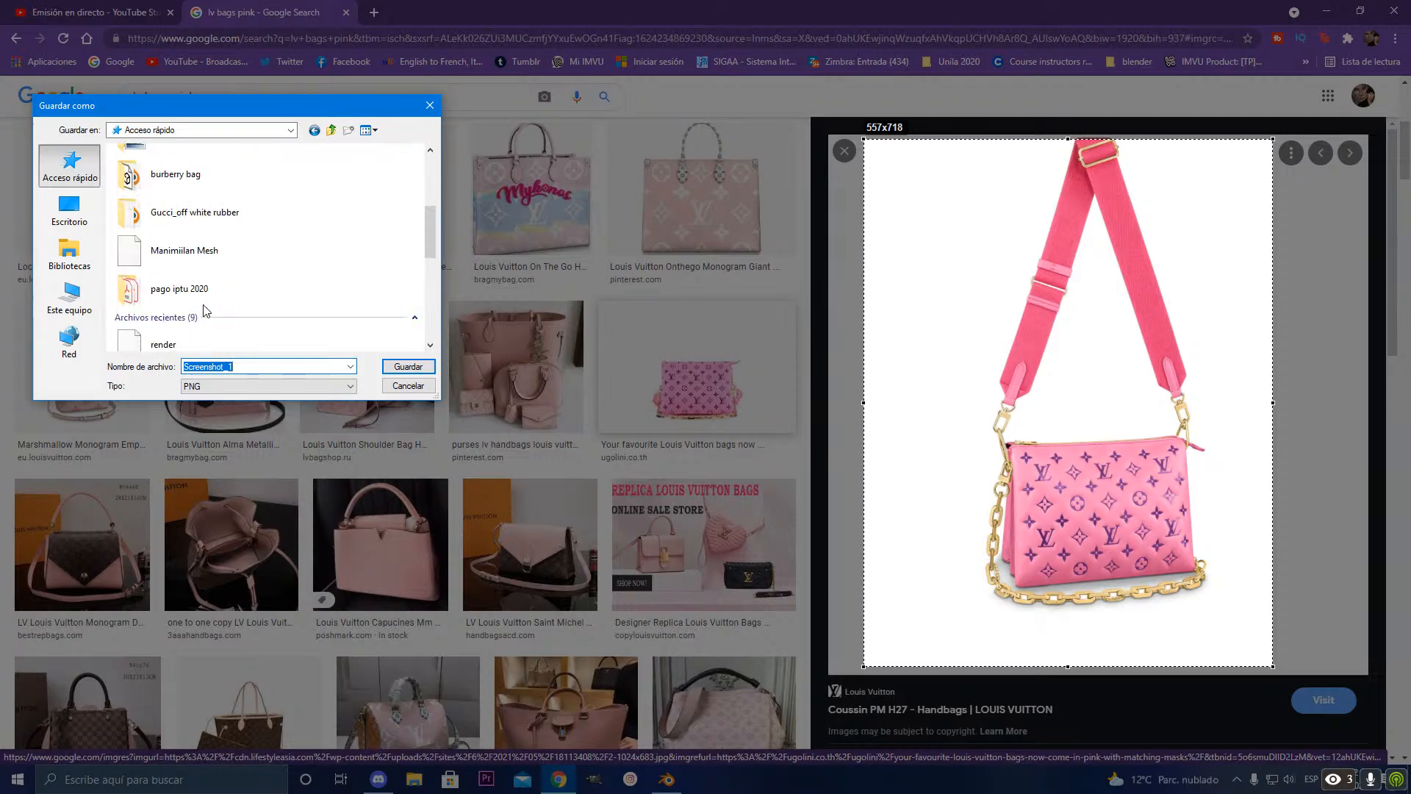
{"action": "double_click", "coordinate": [197, 247]}
{"action": "double_click", "coordinate": [144, 187]}
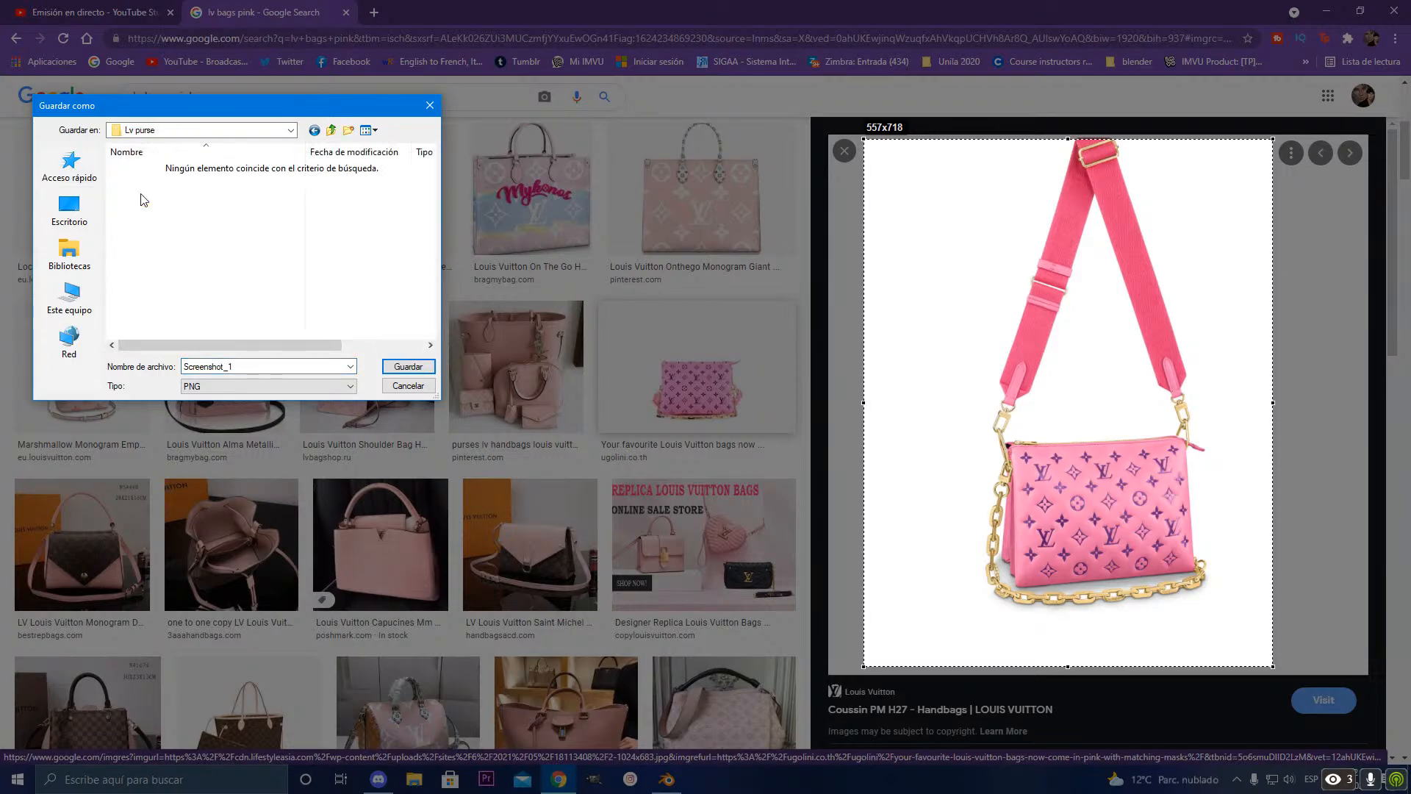
{"action": "left_click", "coordinate": [408, 366]}
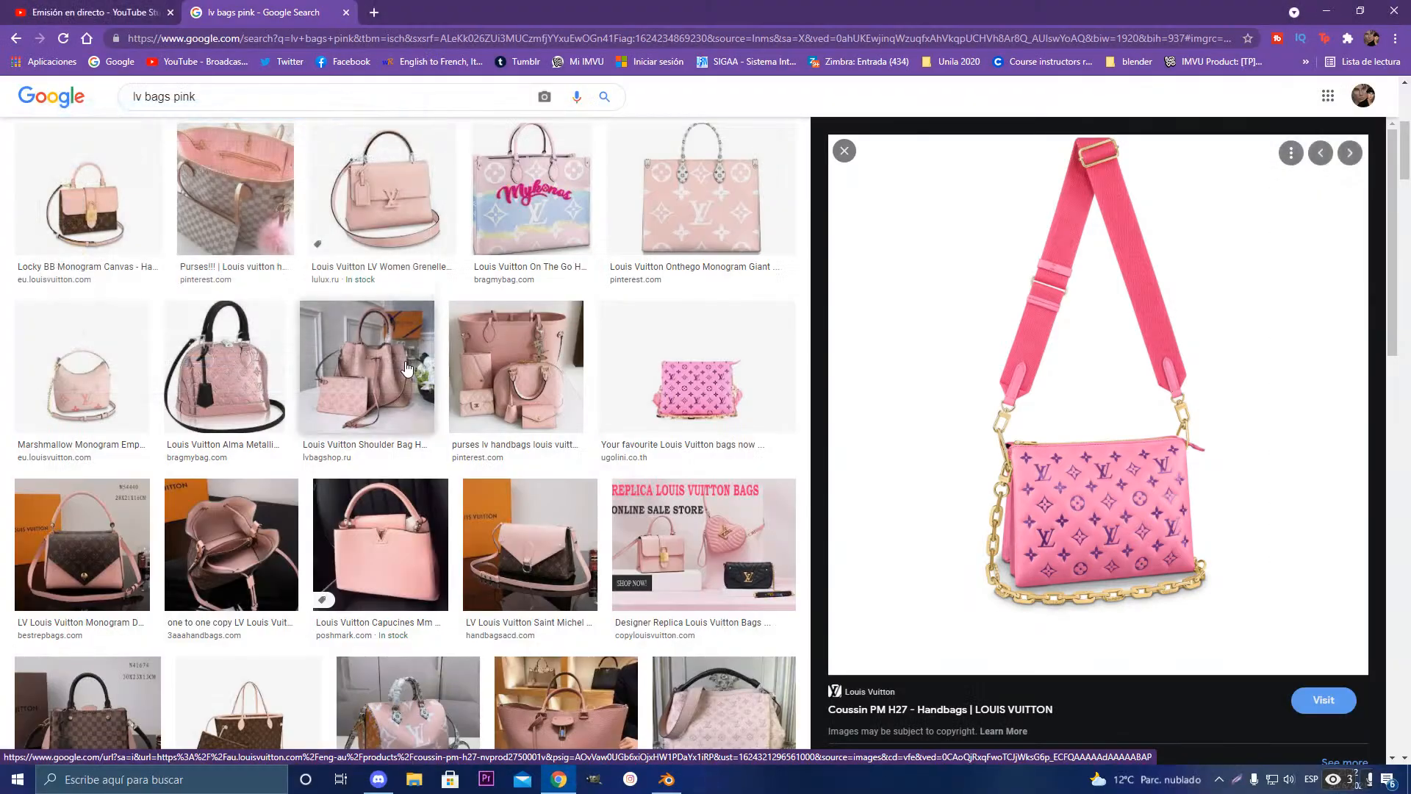
{"action": "key", "text": "ctrl+w"}
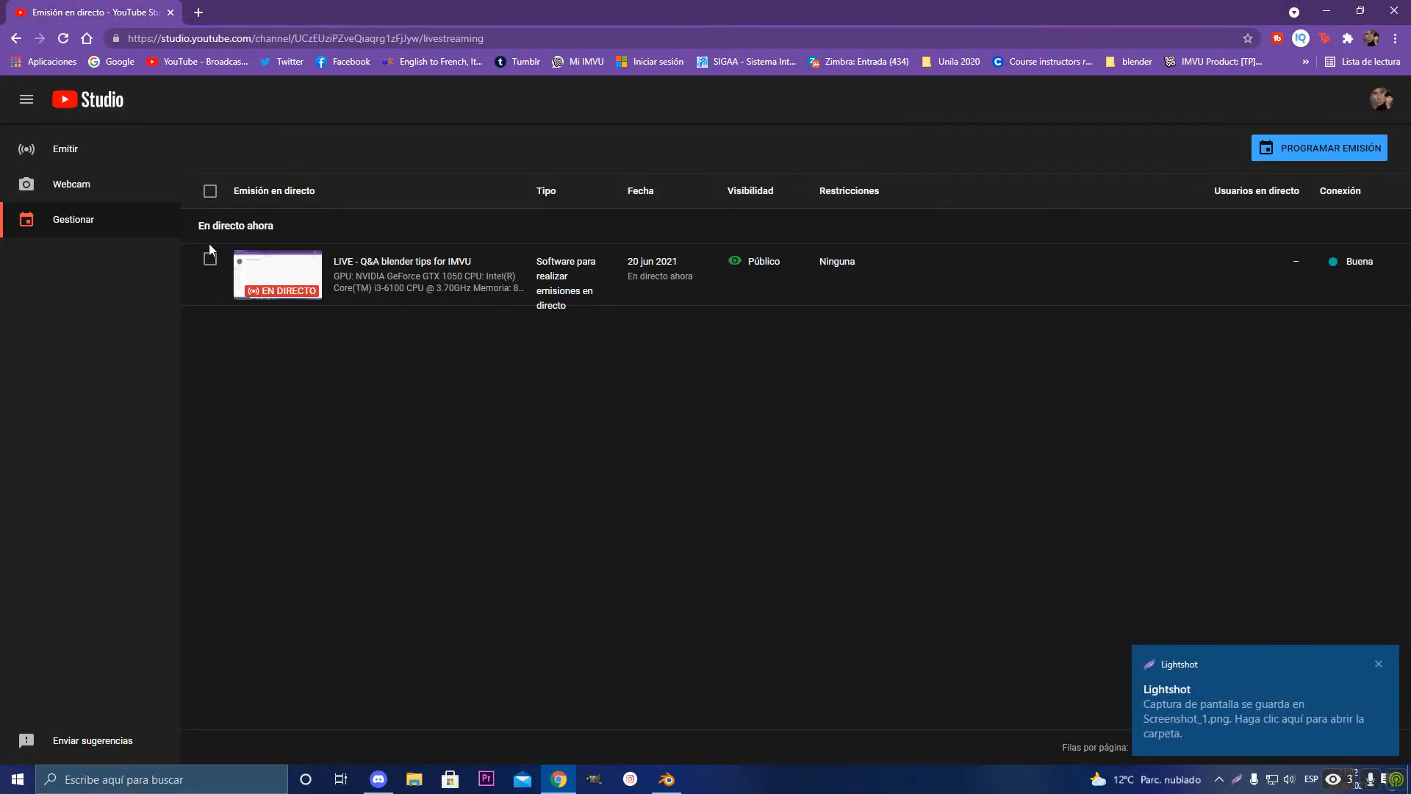
Step: Switch to Blender and open Screenshot_1.png from the Lv purse folder as reference in the image editor
{"action": "left_click", "coordinate": [667, 778]}
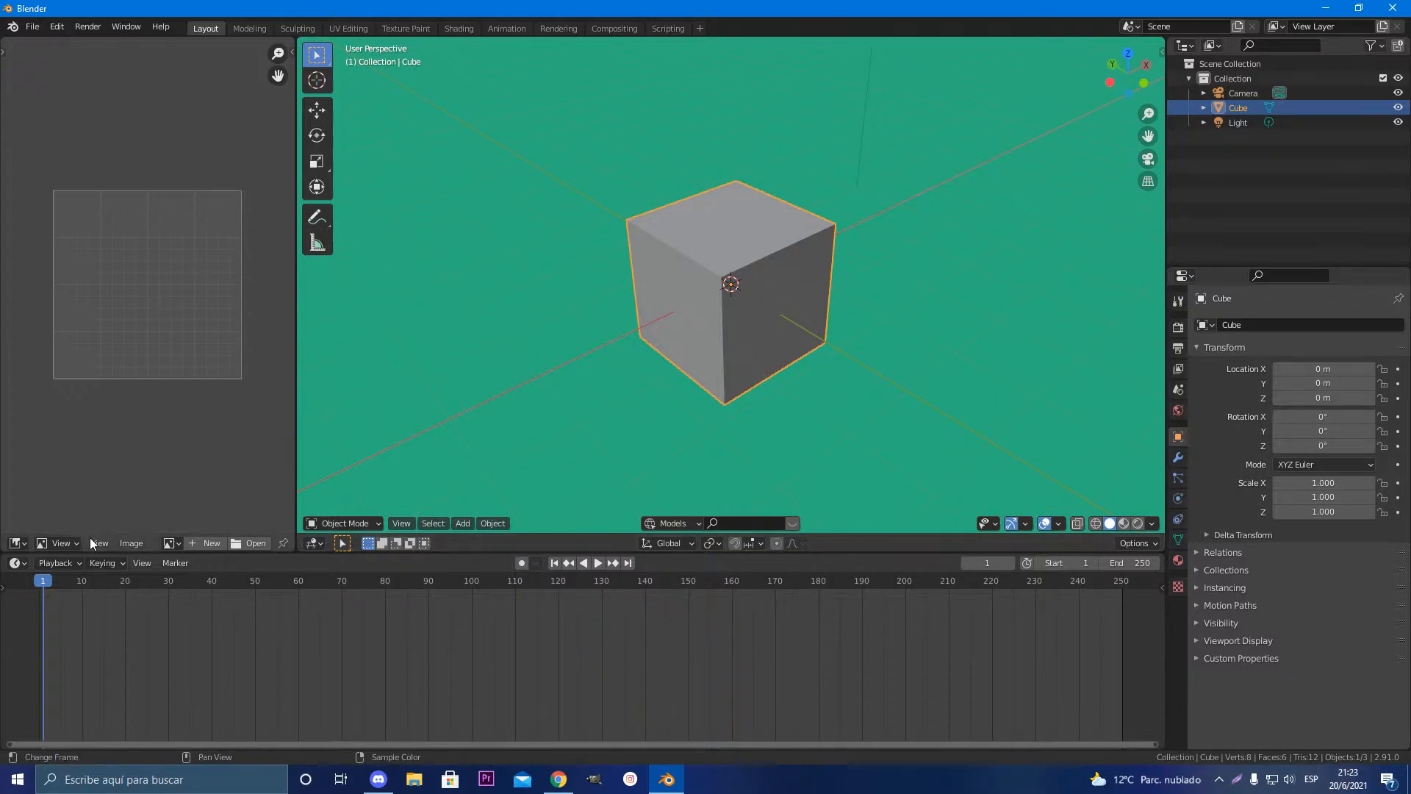
{"action": "left_click", "coordinate": [245, 543]}
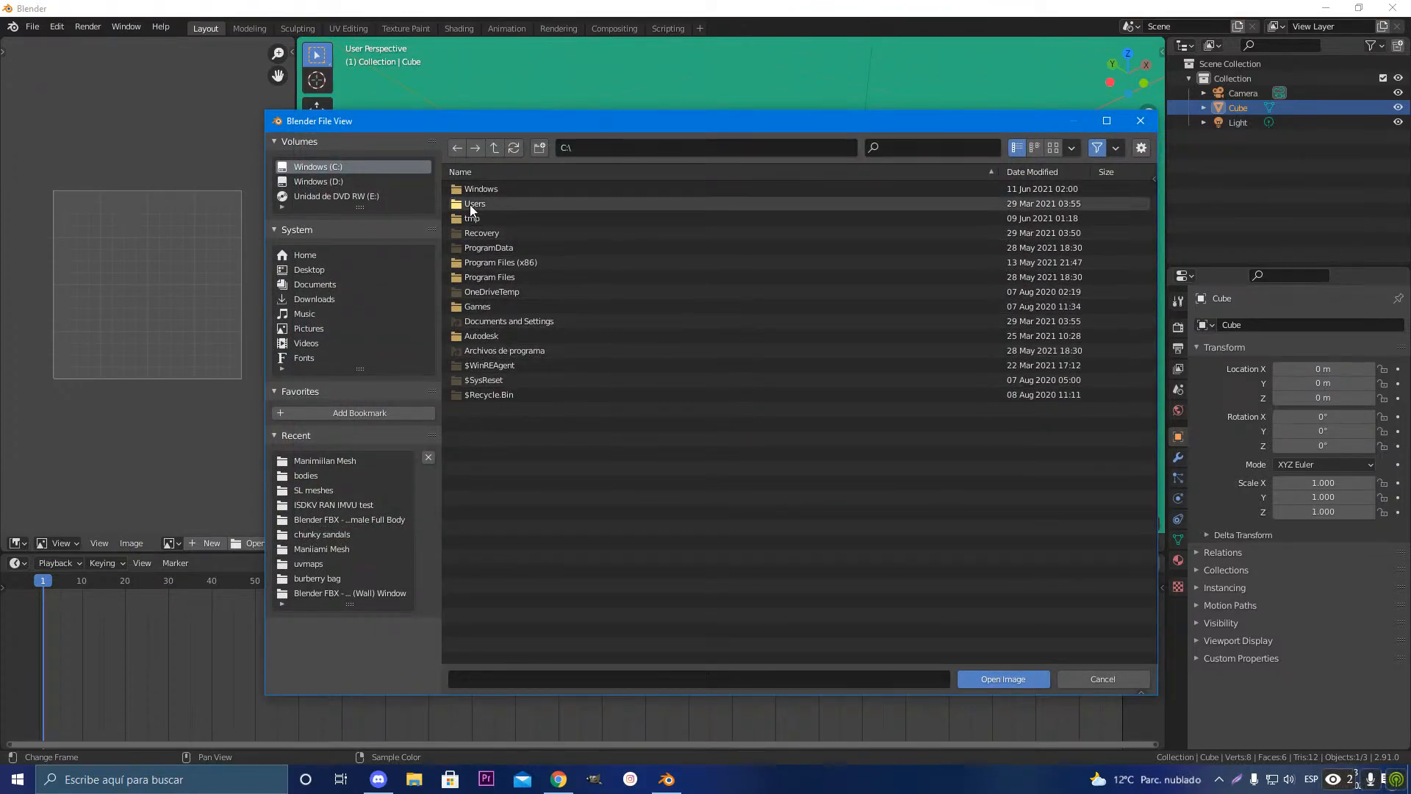
{"action": "left_click", "coordinate": [323, 460]}
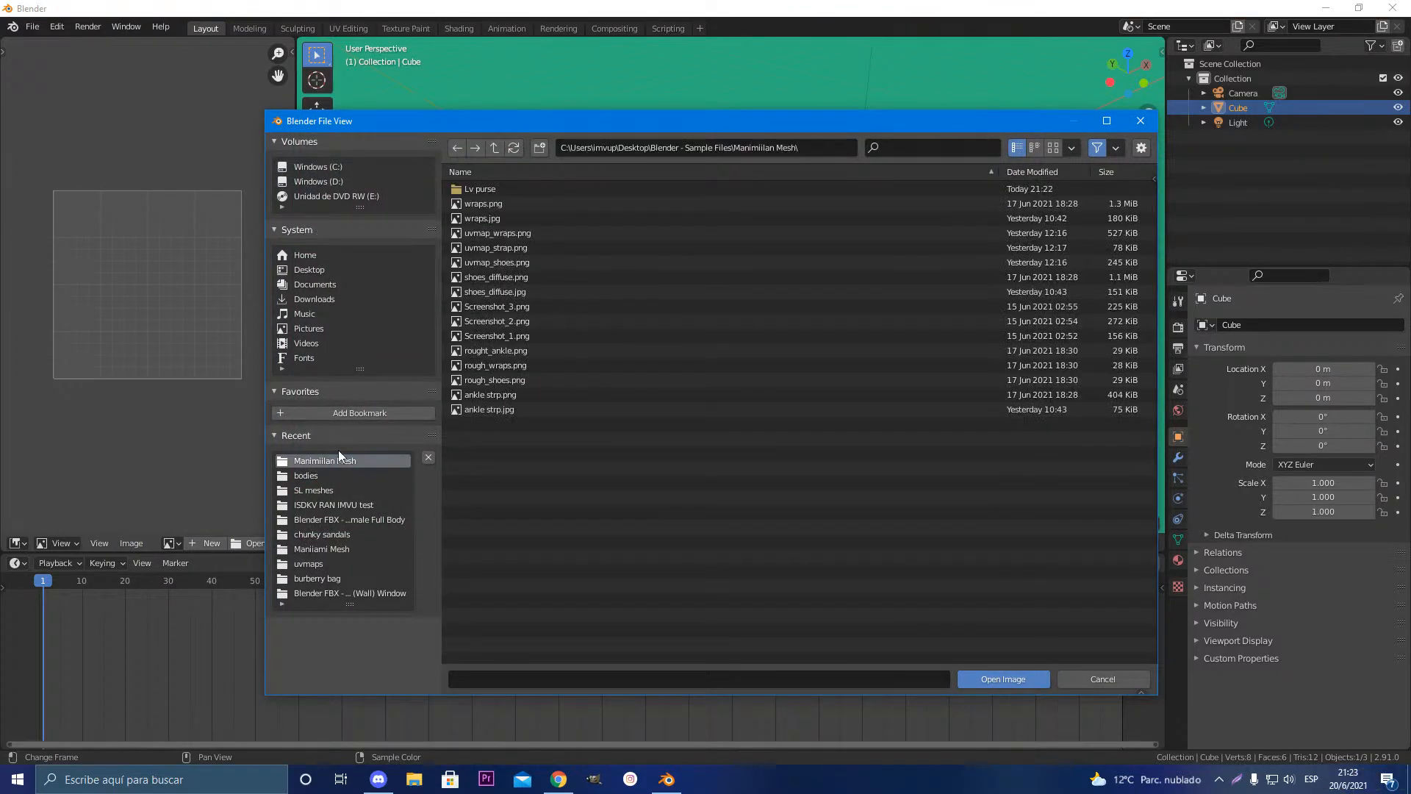
{"action": "left_click", "coordinate": [488, 190]}
{"action": "left_click", "coordinate": [490, 189]}
{"action": "left_click", "coordinate": [965, 681]}
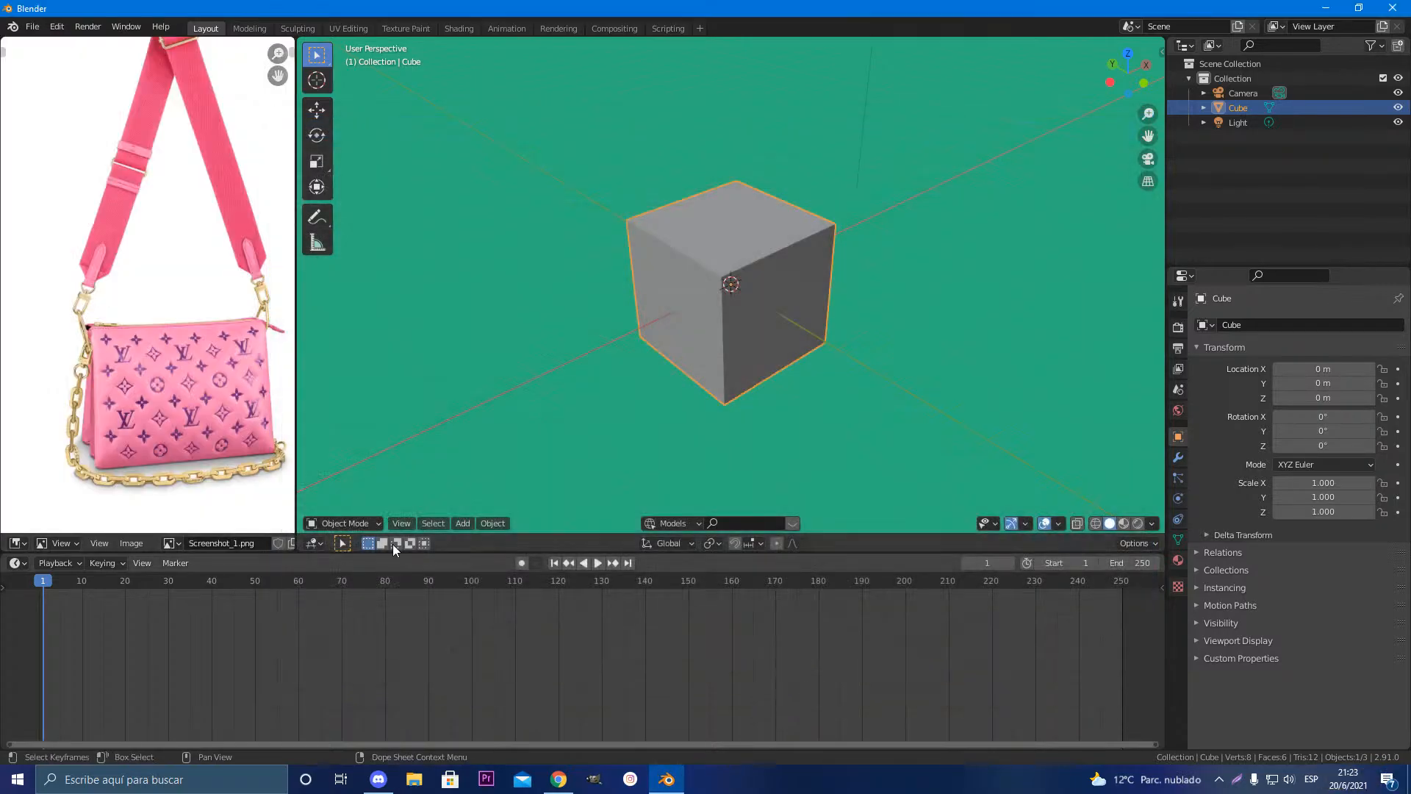
{"action": "scroll", "coordinate": [161, 341], "scroll_direction": "down", "scroll_amount": 1}
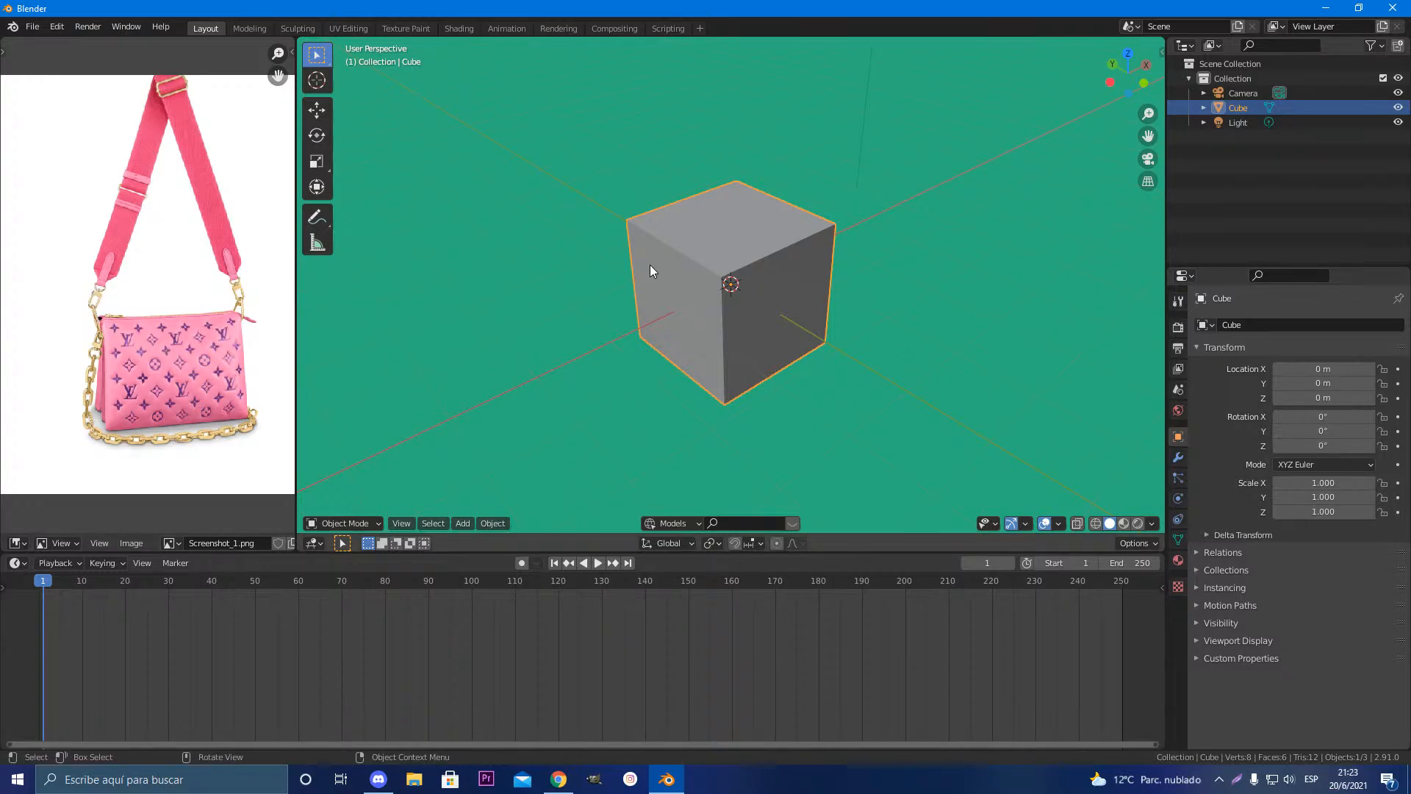
Step: Examine the default cube, light and camera in the 3D viewport from several angles and distances
{"action": "middle_click_drag", "start_coordinate": [650, 264], "coordinate": [662, 303]}
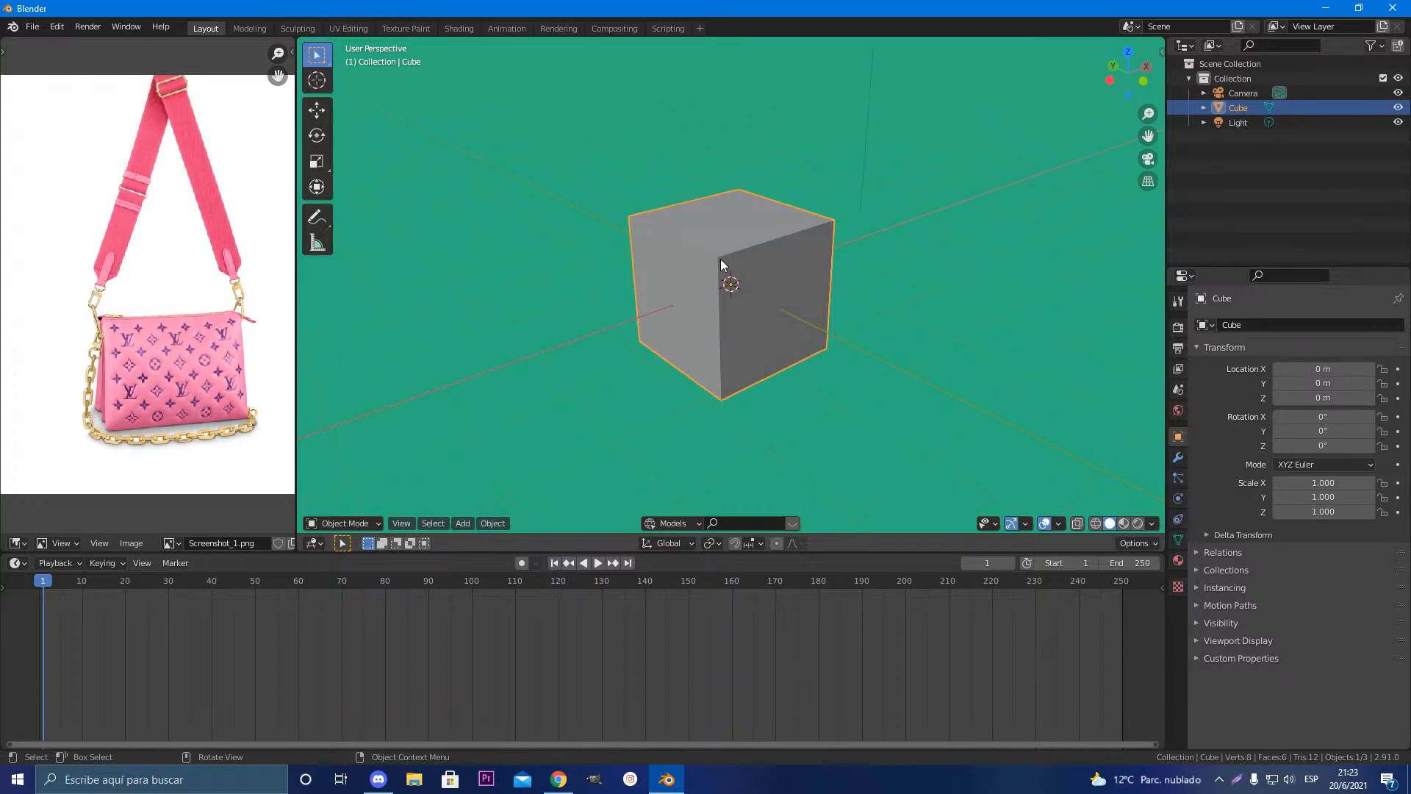
{"action": "scroll", "coordinate": [716, 266], "scroll_direction": "up", "scroll_amount": 2}
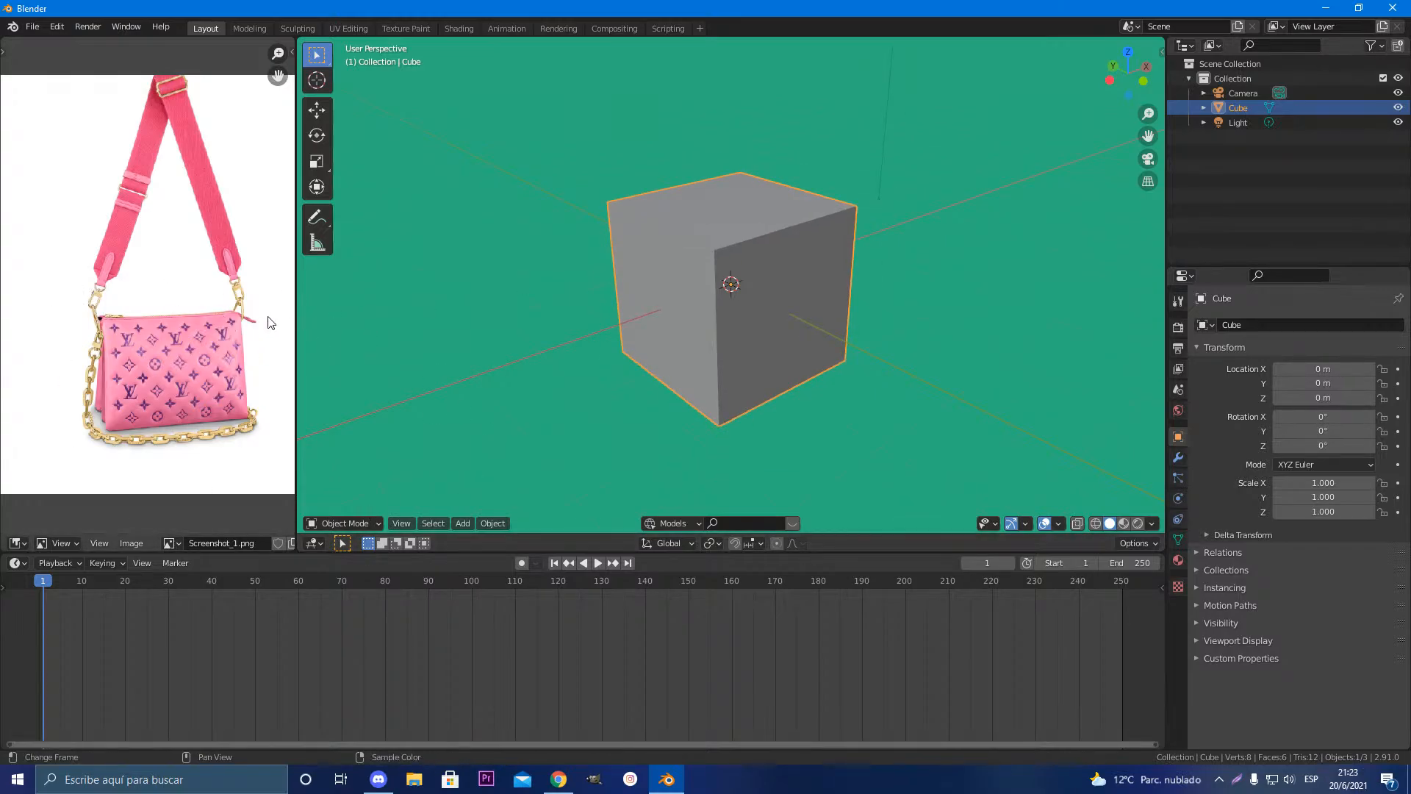
{"action": "scroll", "coordinate": [678, 302], "scroll_direction": "down", "scroll_amount": 1}
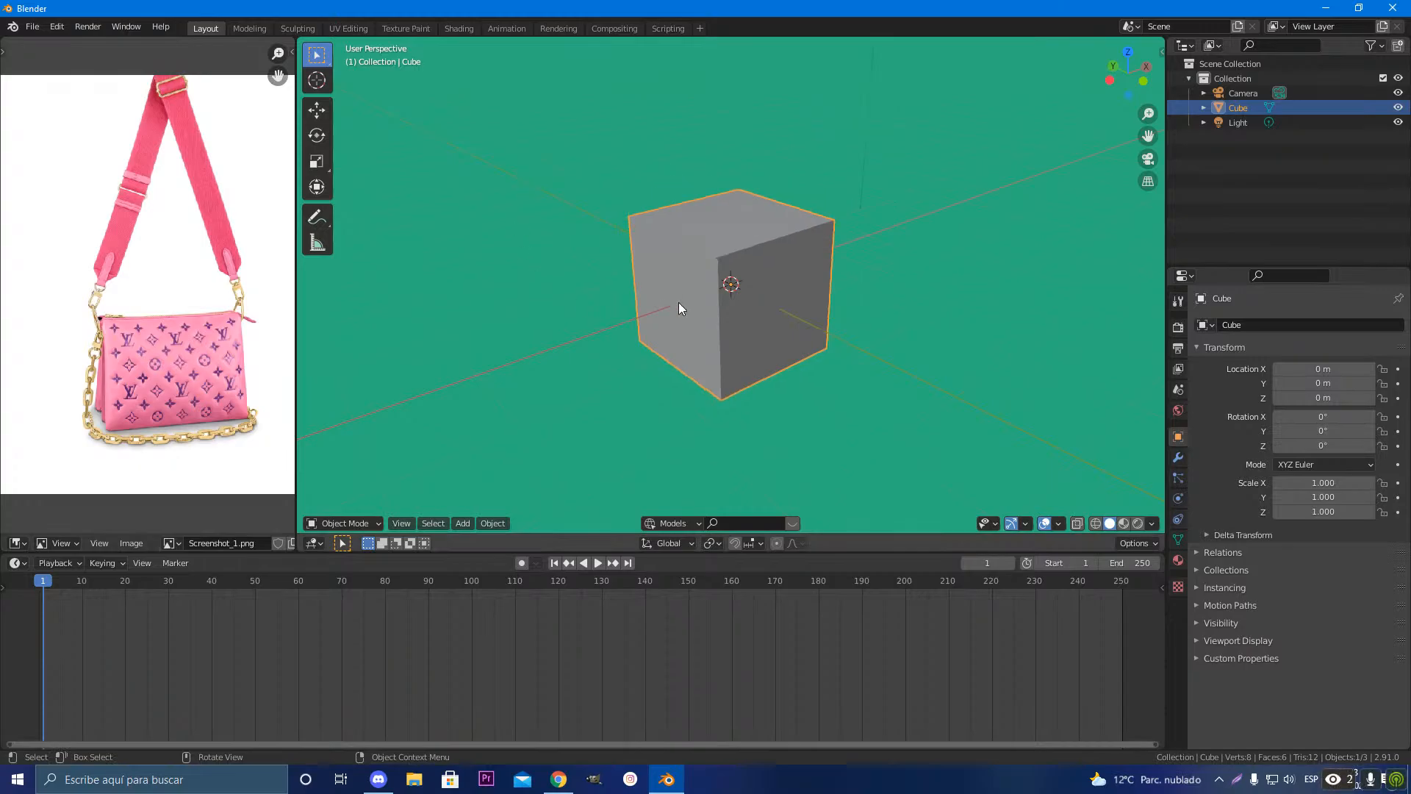
{"action": "middle_click_drag", "start_coordinate": [733, 262], "coordinate": [792, 272]}
{"action": "scroll", "coordinate": [792, 272], "scroll_direction": "down", "scroll_amount": 6}
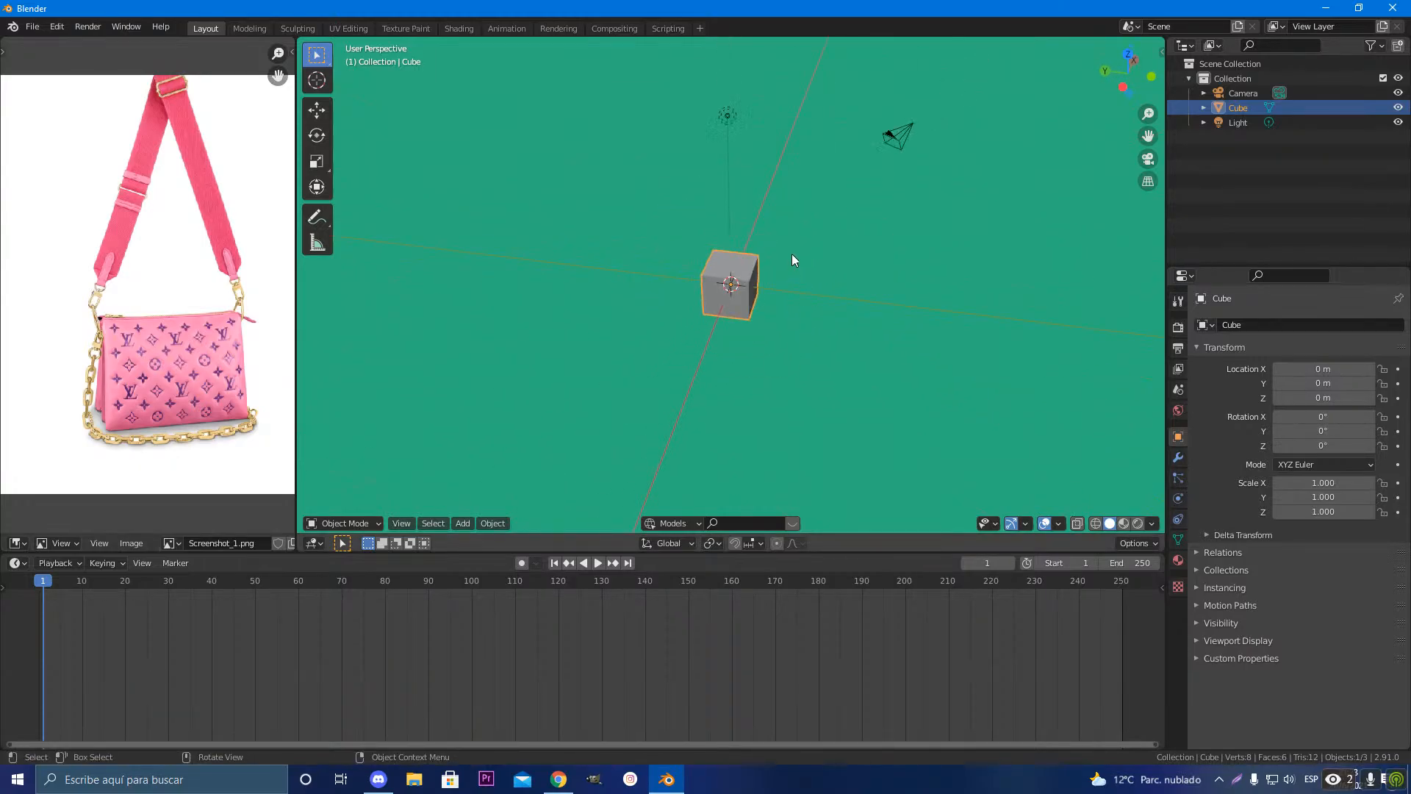
{"action": "scroll", "coordinate": [792, 254], "scroll_direction": "down", "scroll_amount": 1}
{"action": "scroll", "coordinate": [787, 325], "scroll_direction": "up", "scroll_amount": 5}
{"action": "middle_click_drag", "start_coordinate": [787, 325], "coordinate": [748, 316]}
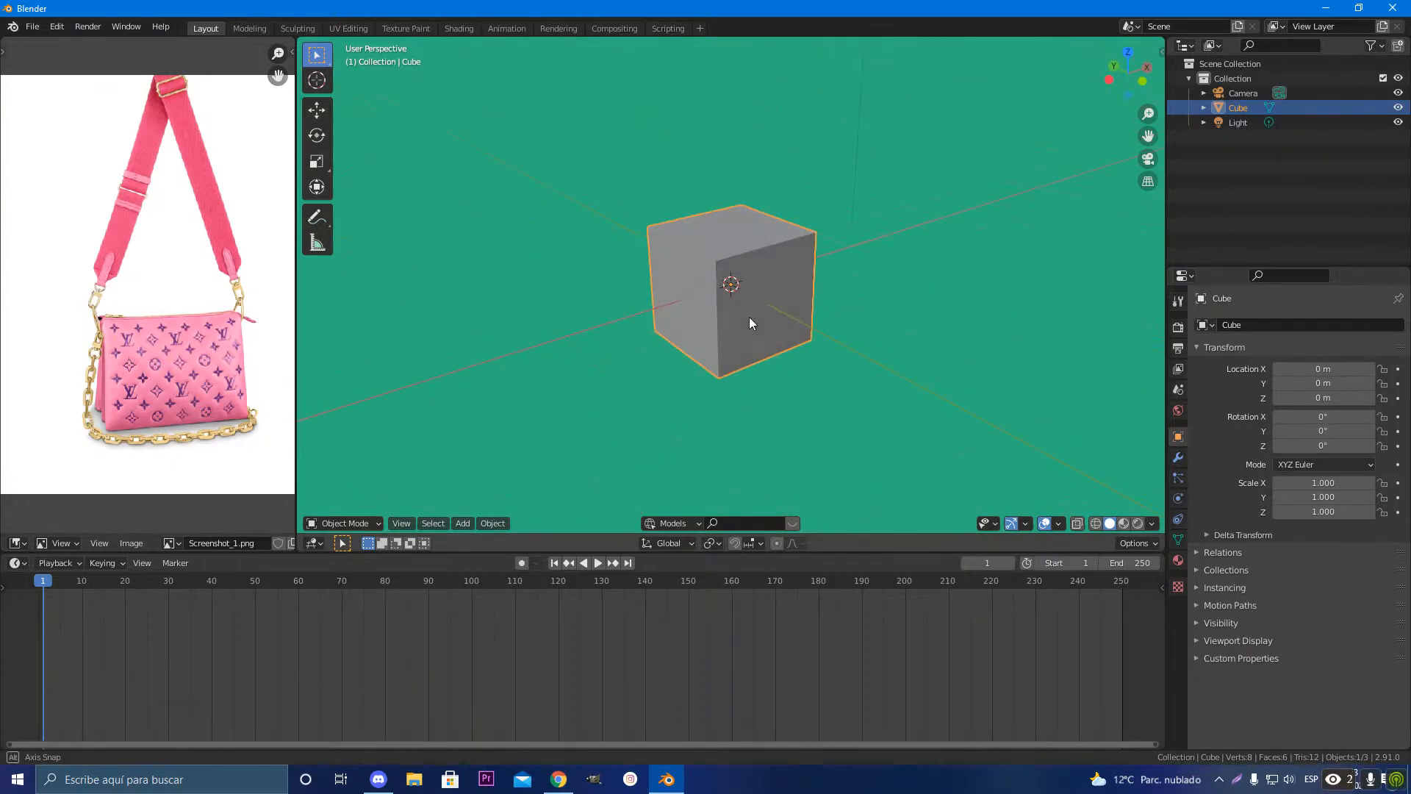
{"action": "scroll", "coordinate": [766, 297], "scroll_direction": "up", "scroll_amount": 2}
{"action": "scroll", "coordinate": [766, 297], "scroll_direction": "down", "scroll_amount": 5}
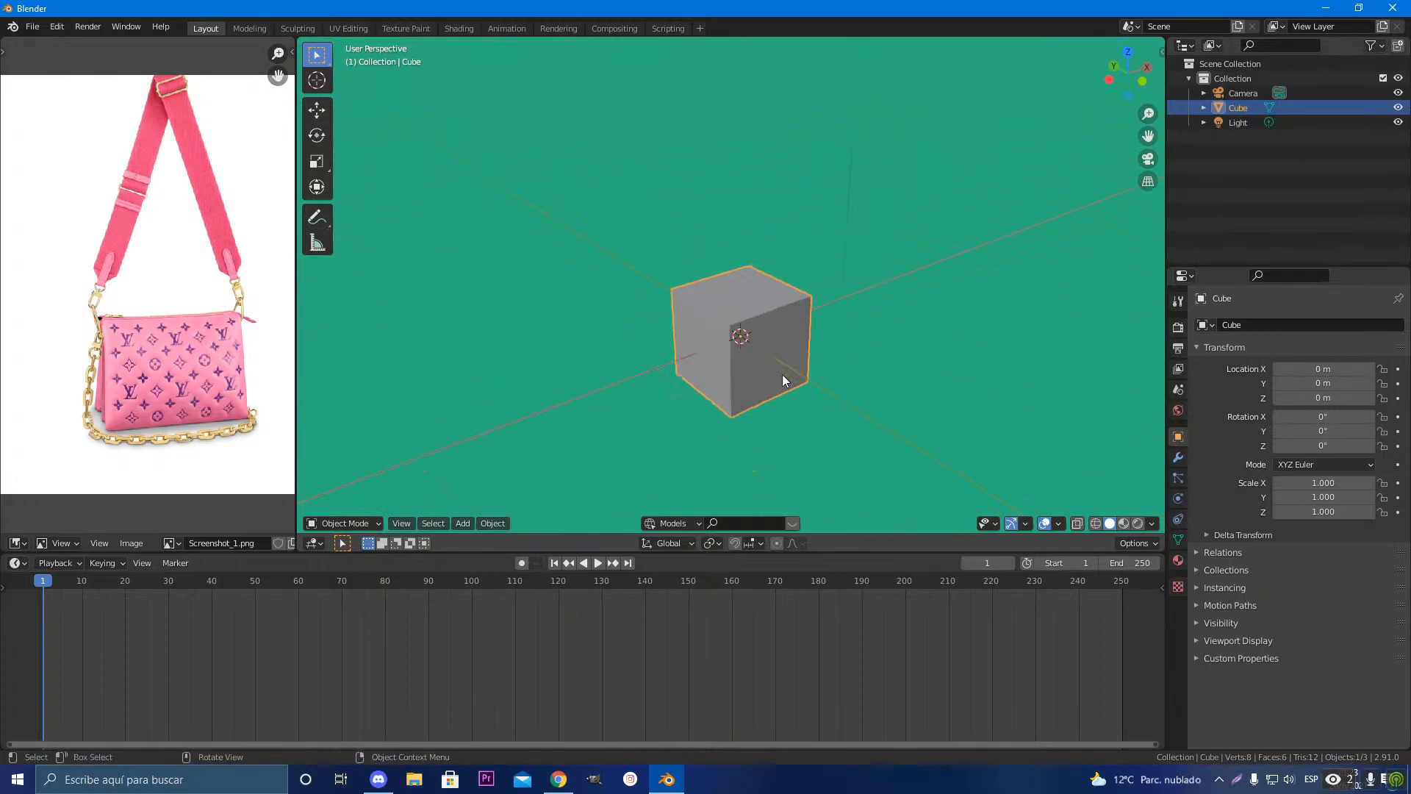
{"action": "left_click", "coordinate": [806, 130]}
{"action": "left_click", "coordinate": [1039, 197]}
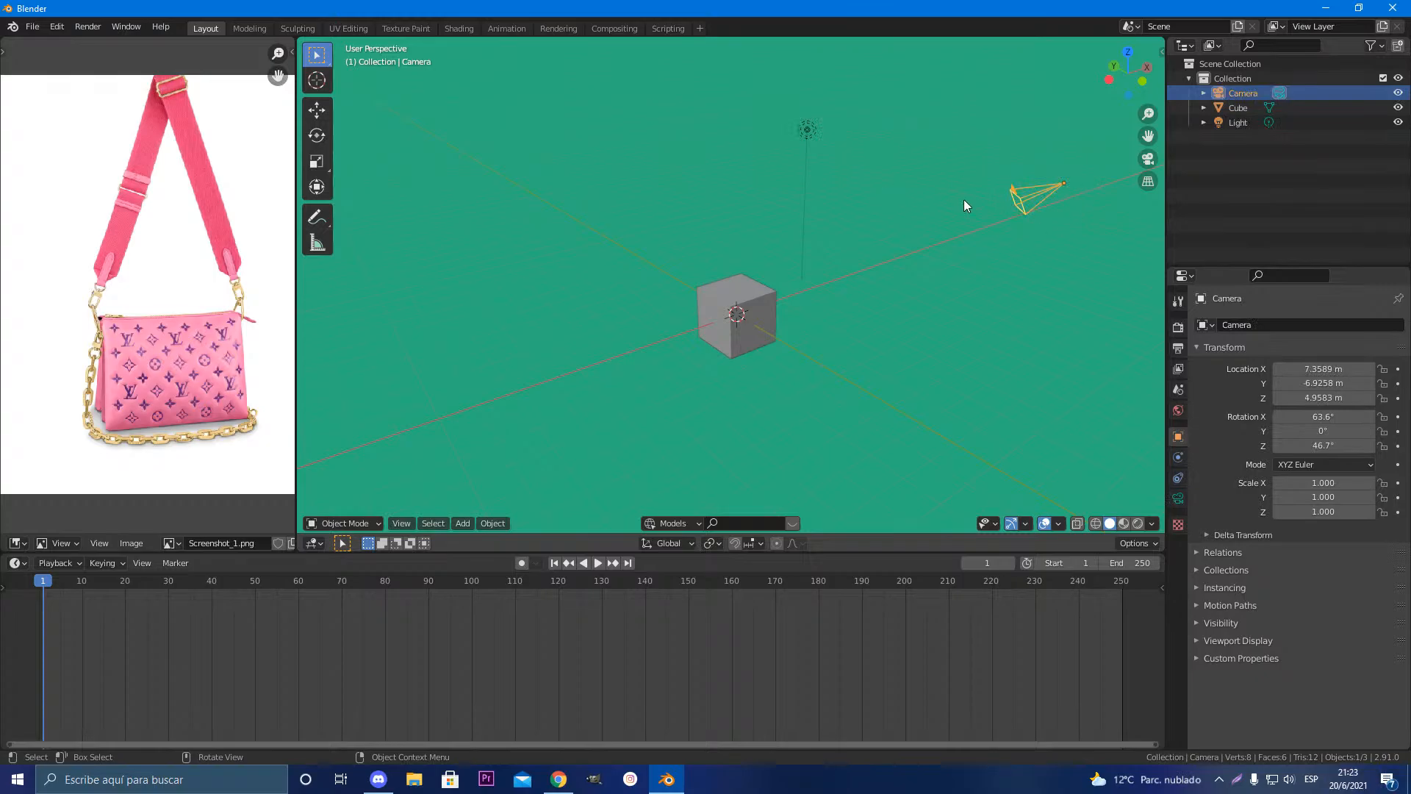
Step: Select the default cube and thin it along Y to a scale of about 0.414
{"action": "scroll", "coordinate": [764, 378], "scroll_direction": "up", "scroll_amount": 4}
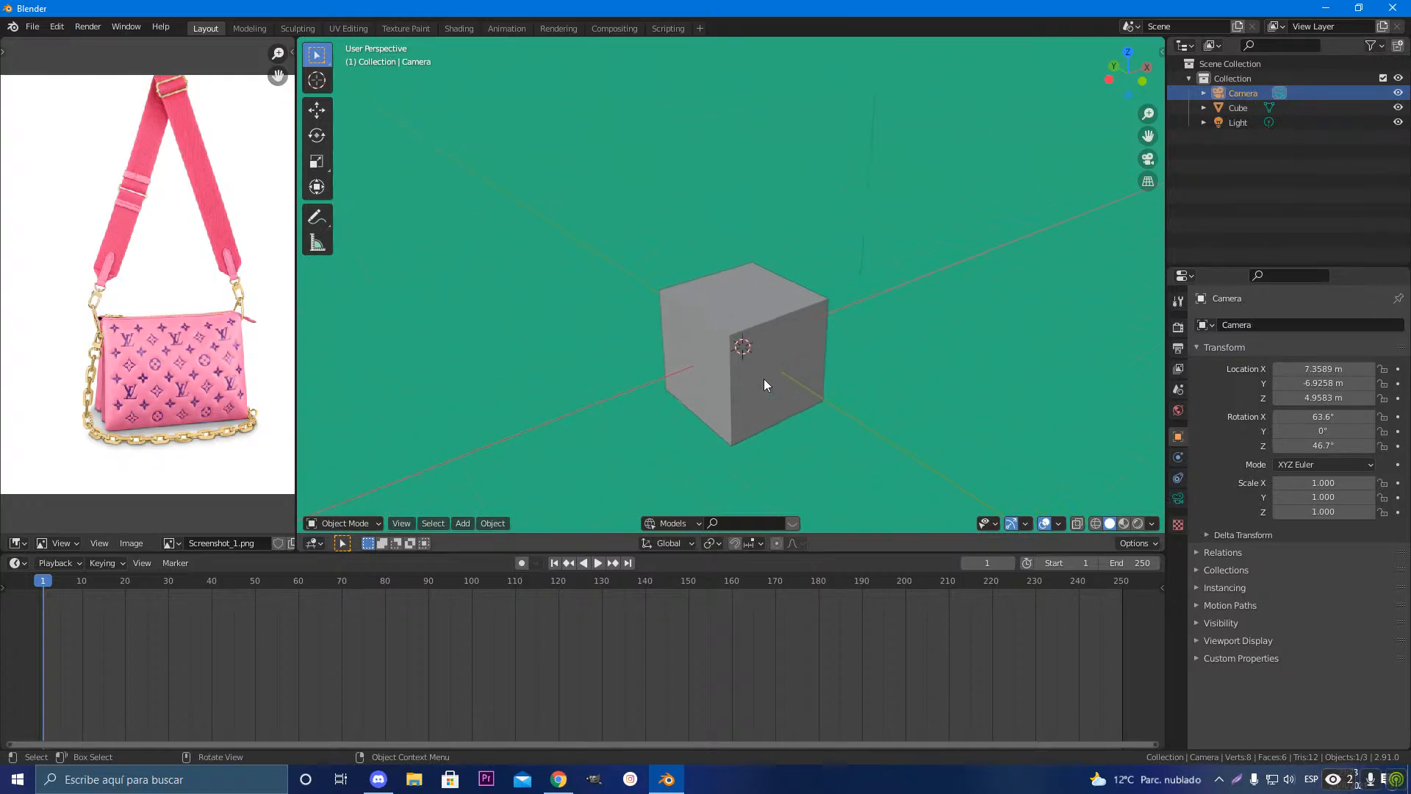
{"action": "left_click", "coordinate": [817, 327]}
{"action": "key", "text": "s"}
{"action": "key", "text": "y"}
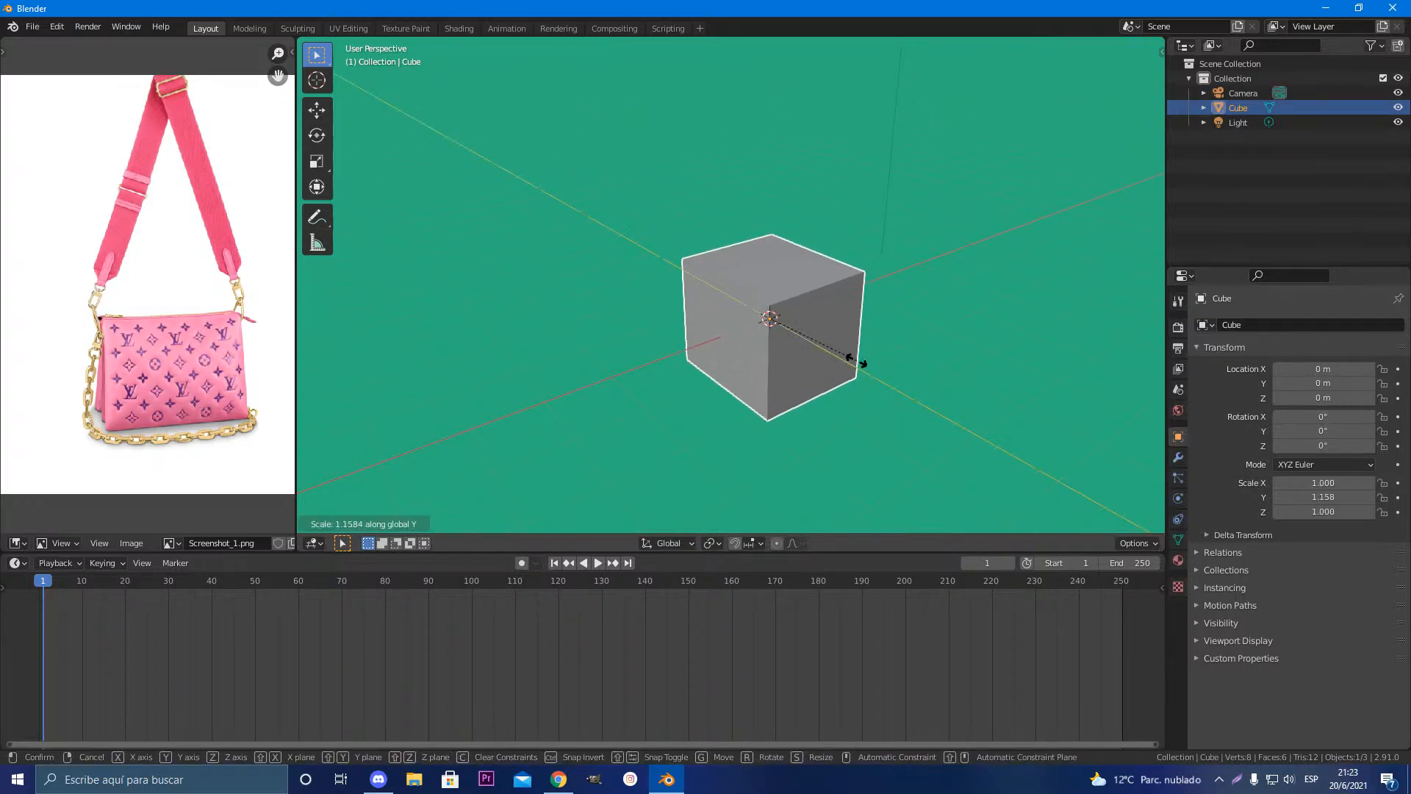
{"action": "left_click", "coordinate": [800, 331]}
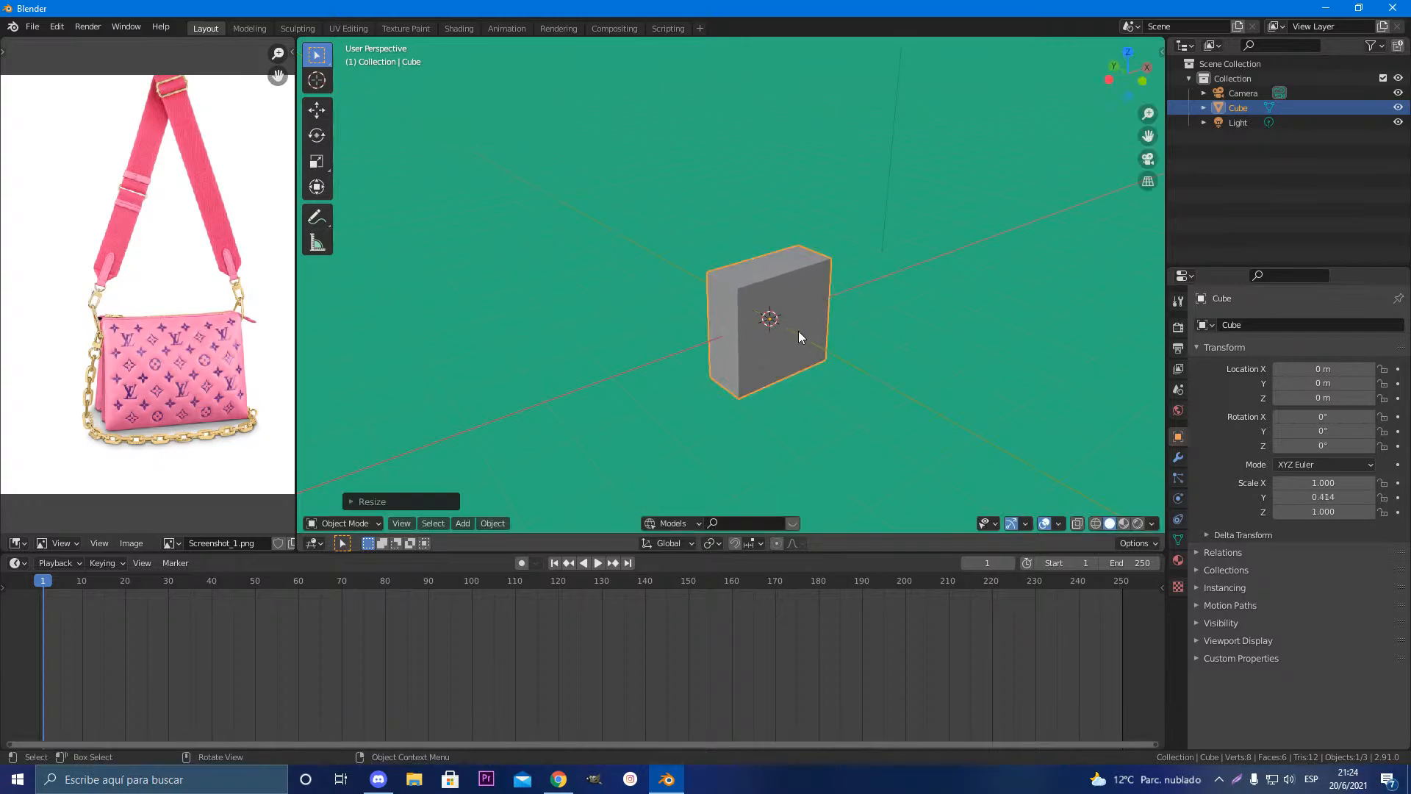
{"action": "scroll", "coordinate": [764, 356], "scroll_direction": "up", "scroll_amount": 4}
{"action": "middle_click_drag", "start_coordinate": [816, 354], "coordinate": [765, 360]}
{"action": "scroll", "coordinate": [765, 365], "scroll_direction": "down", "scroll_amount": 3}
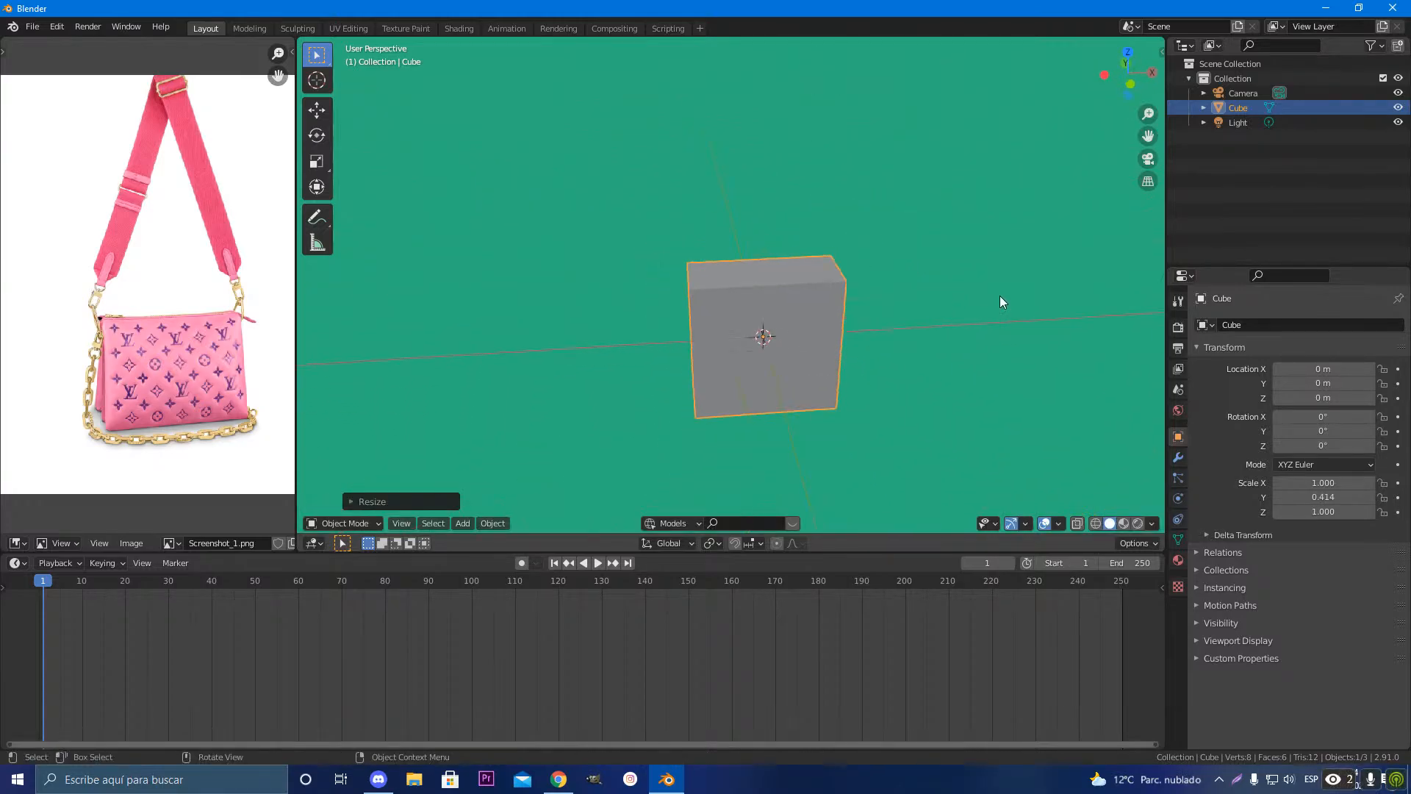
Step: Enable Screencast Keys for the 3D viewport and shrink the timeline so the viewport gets more height
{"action": "key", "text": "n"}
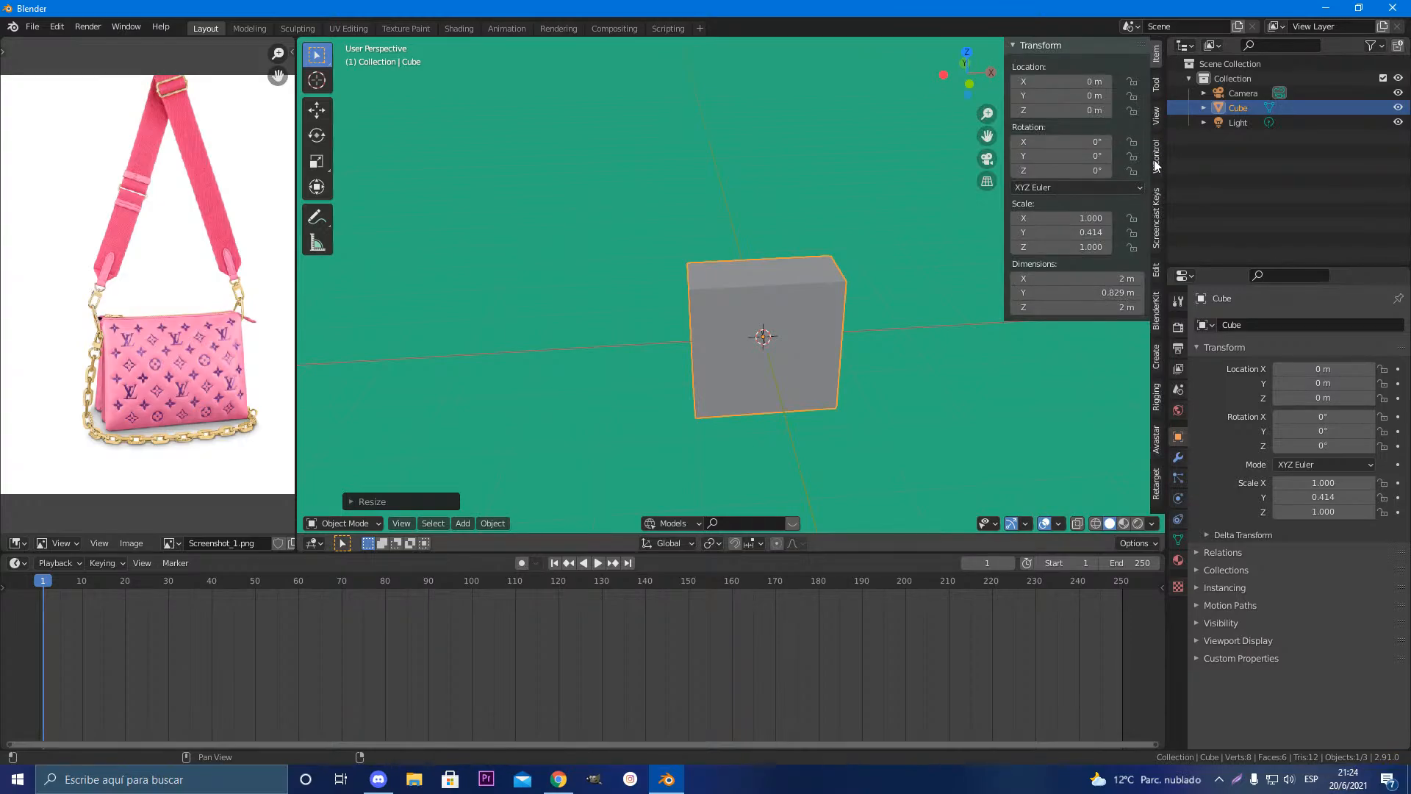
{"action": "left_click", "coordinate": [1157, 214]}
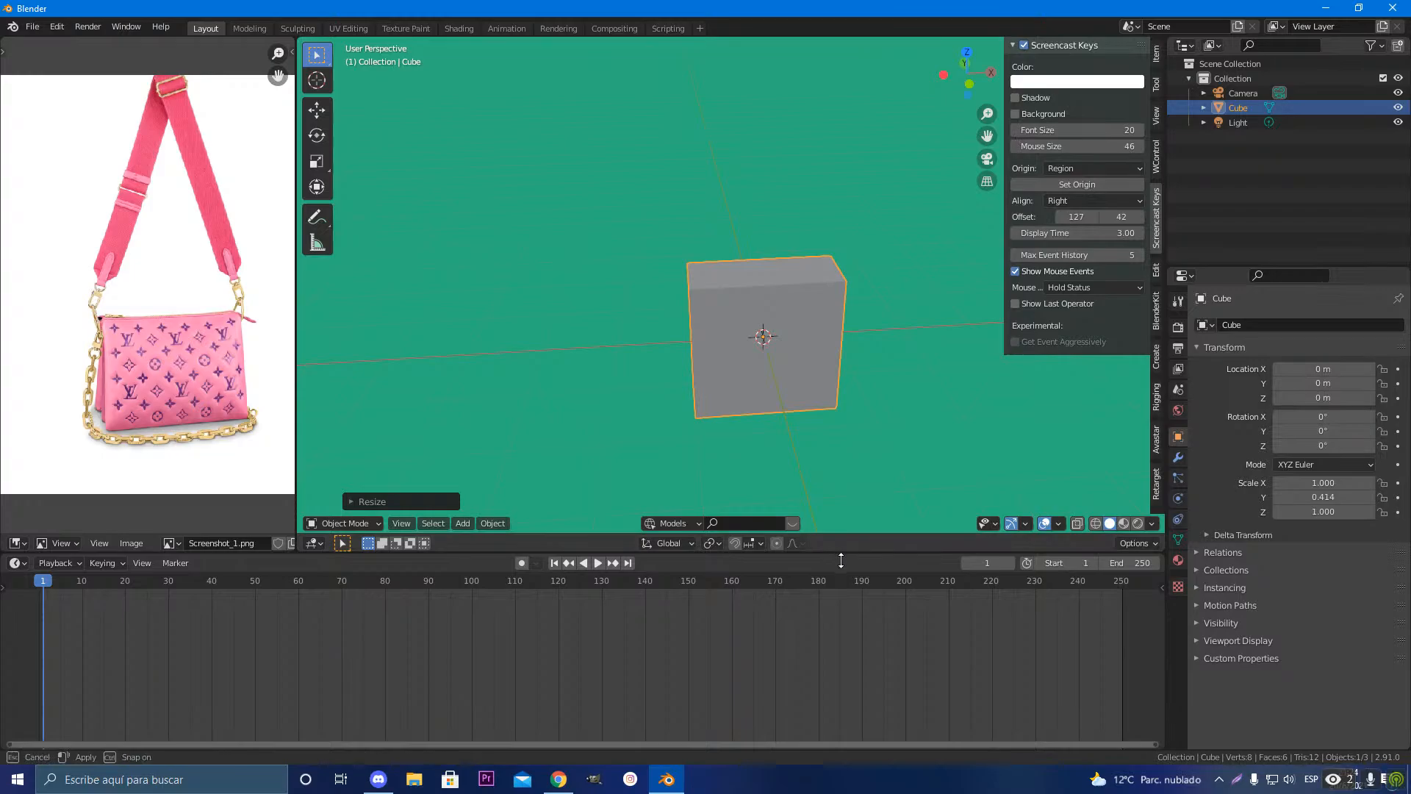
{"action": "left_click_drag", "start_coordinate": [845, 552], "coordinate": [852, 711]}
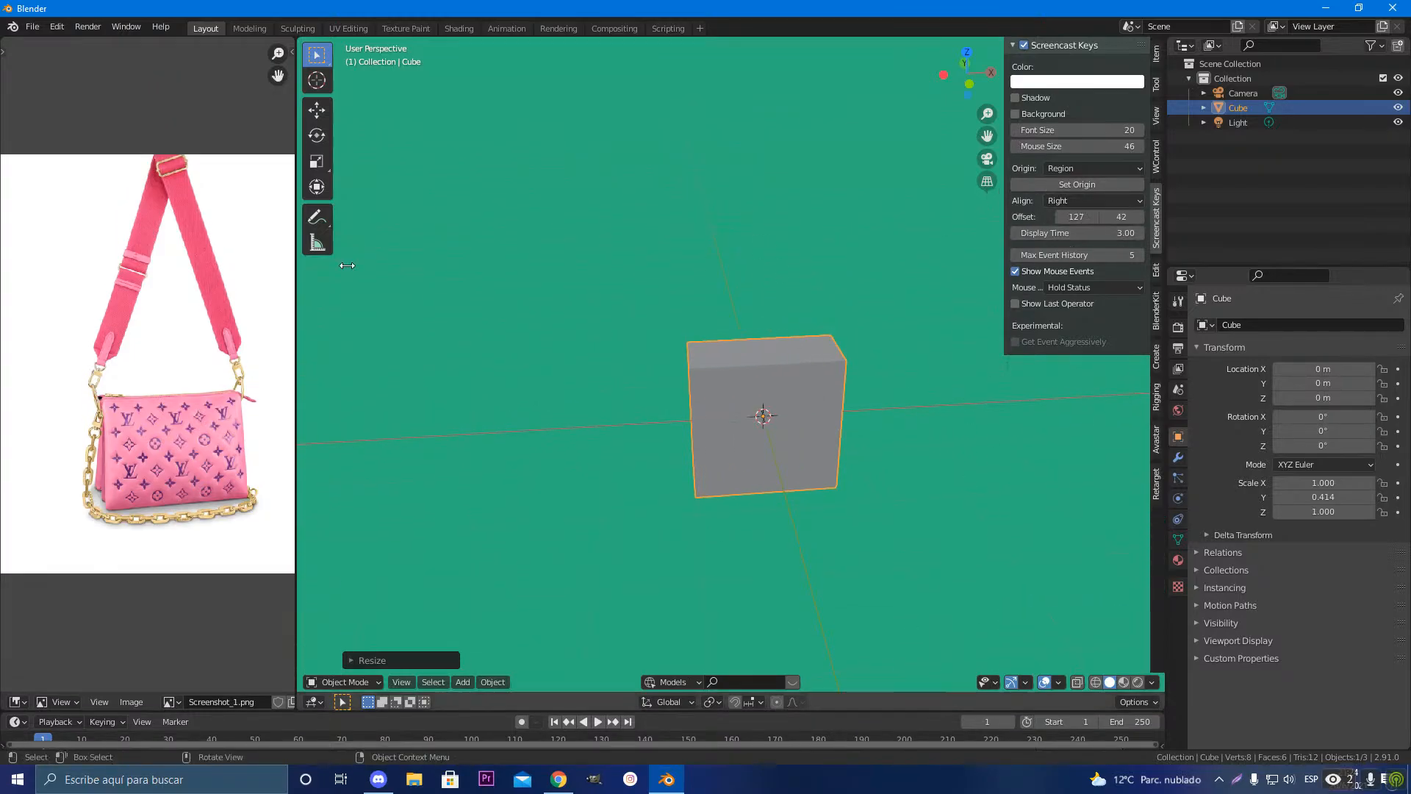
{"action": "middle_click_drag", "start_coordinate": [648, 428], "coordinate": [703, 413]}
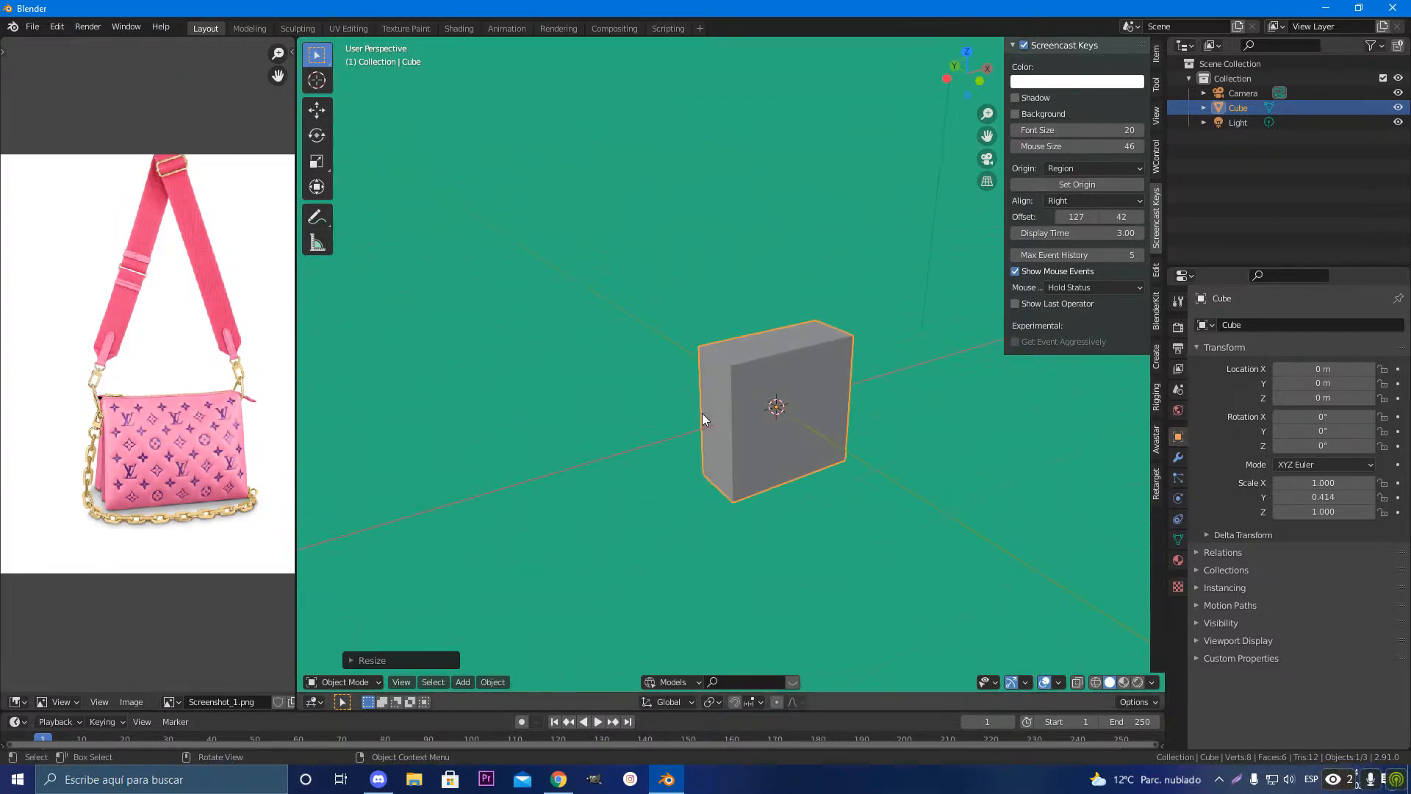
{"action": "key", "text": "Escape"}
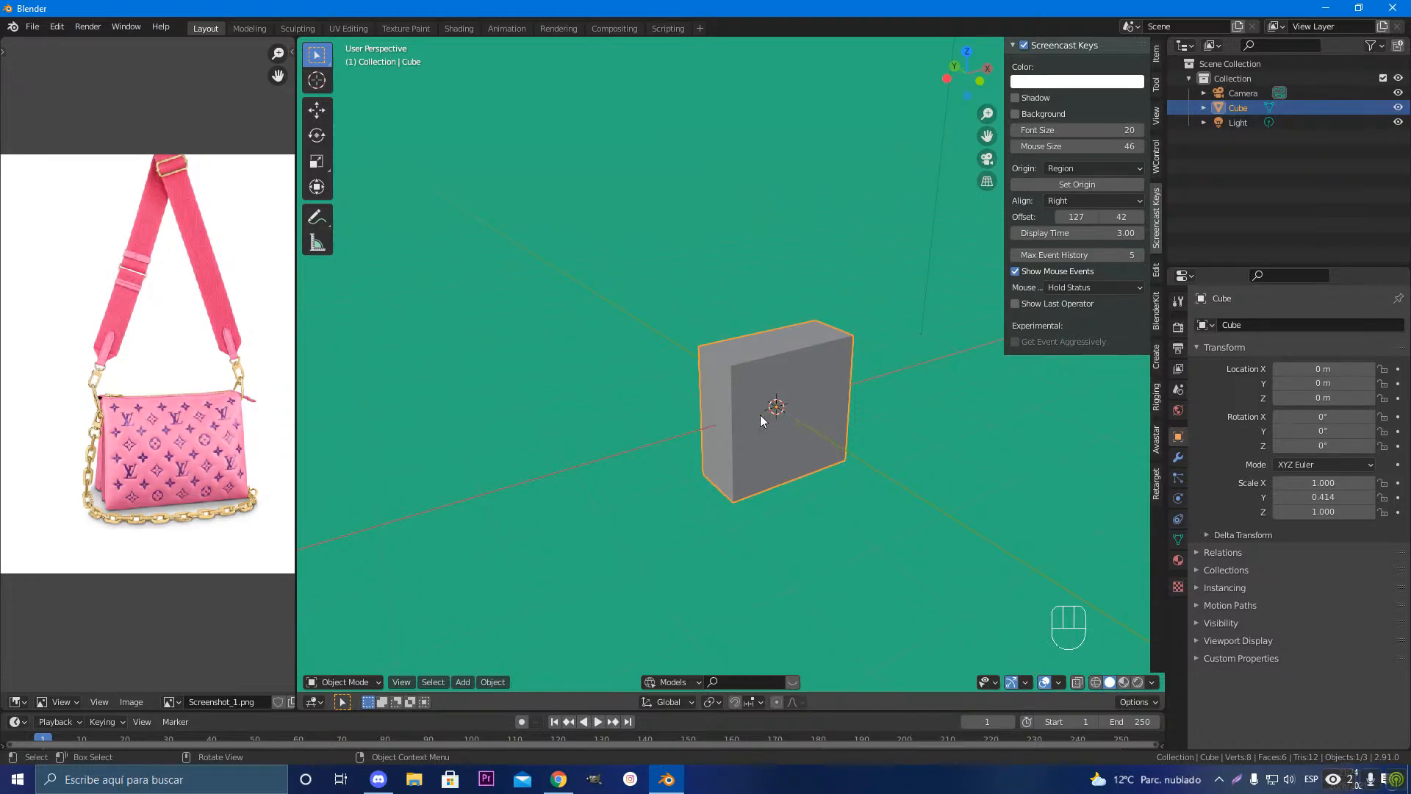
Step: Raise the thinned cube about 1.02 m along Z
{"action": "key", "text": "h"}
{"action": "key", "text": "ctrl+z"}
{"action": "key", "text": "g"}
{"action": "key", "text": "z"}
{"action": "left_click", "coordinate": [758, 346]}
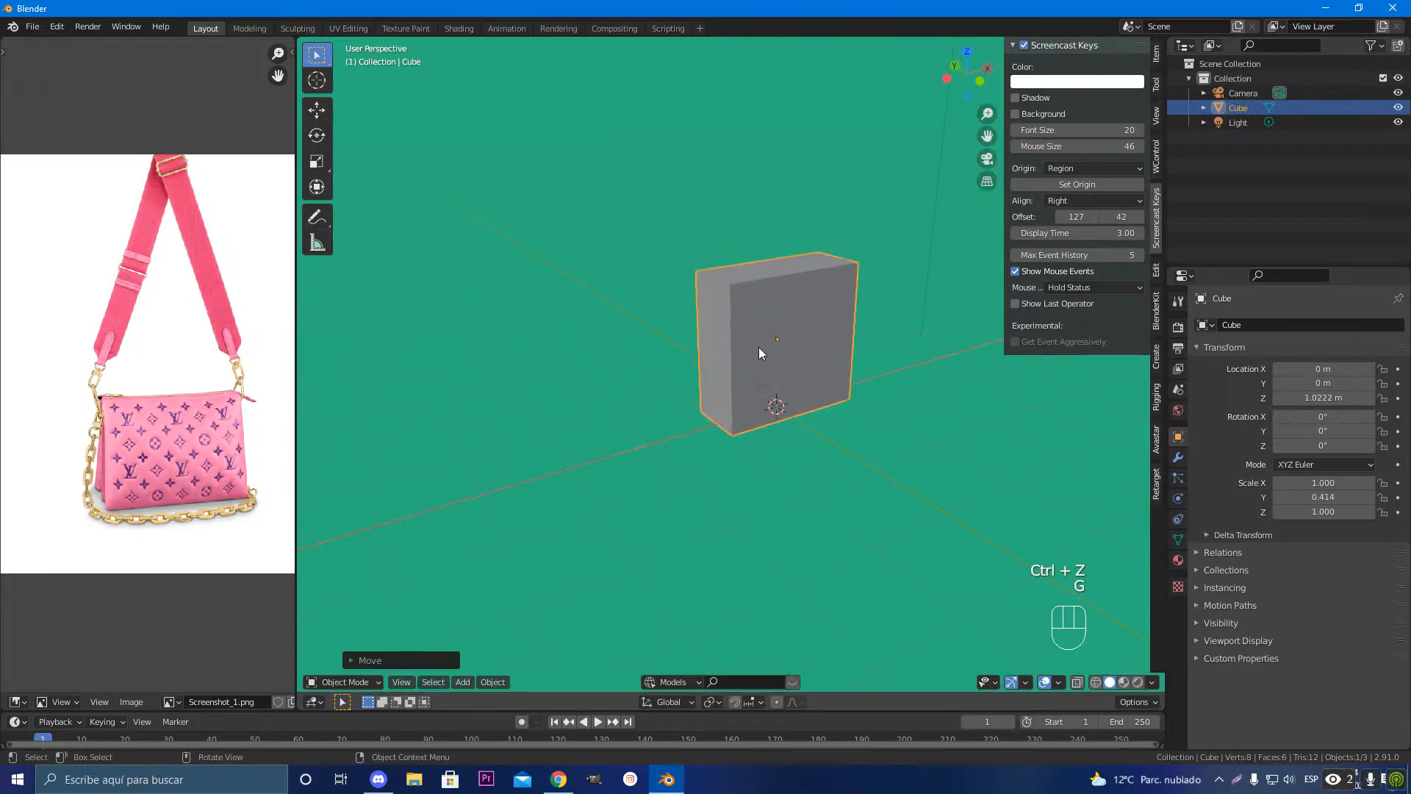
Step: Flatten the cube along Z to a scale of about 0.683
{"action": "scroll", "coordinate": [759, 381], "scroll_direction": "up", "scroll_amount": 2}
{"action": "mouse_move", "coordinate": [753, 390]}
{"action": "middle_mouse_down"}
{"action": "mouse_move", "coordinate": [718, 443]}
{"action": "mouse_move", "coordinate": [758, 398]}
{"action": "middle_mouse_up"}
{"action": "key", "text": "s"}
{"action": "key", "text": "z"}
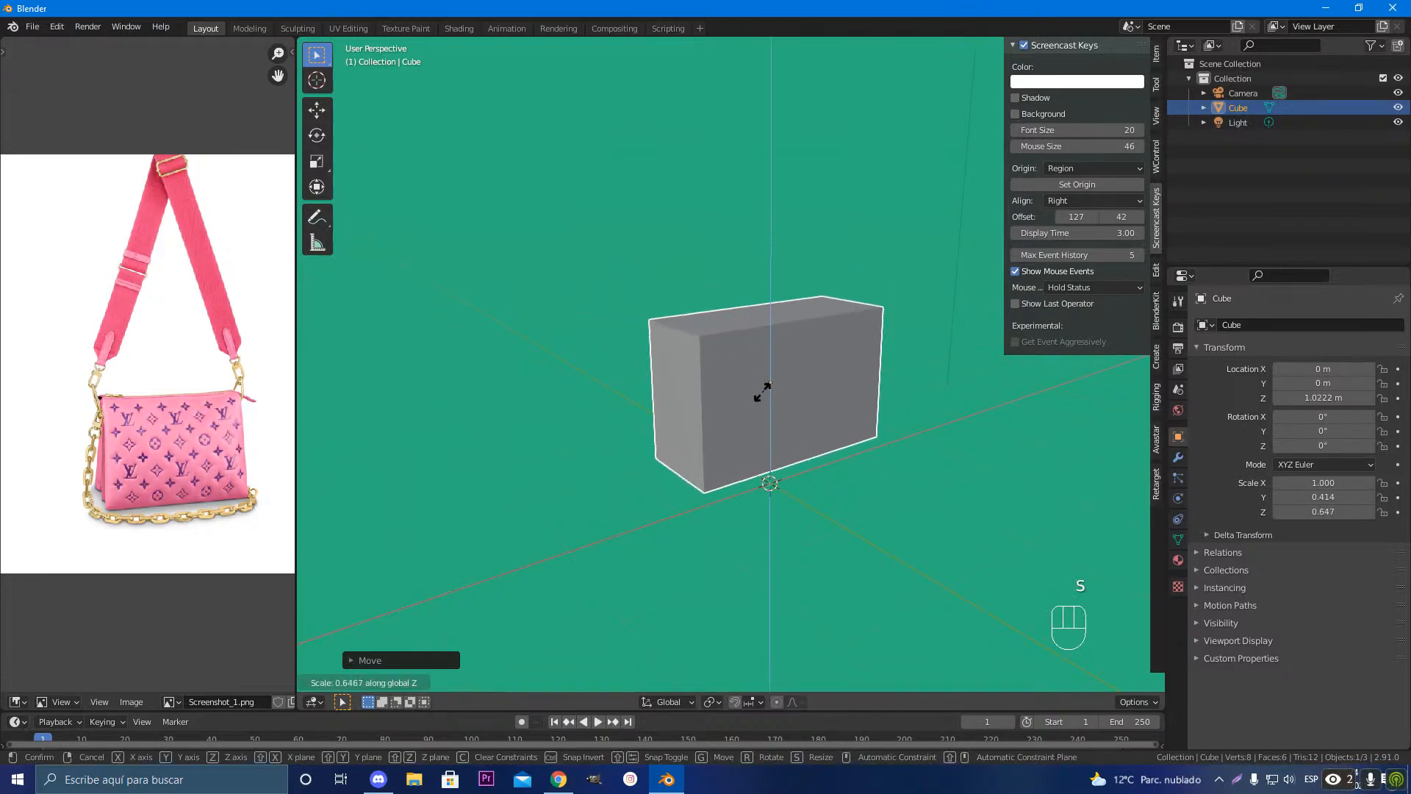
{"action": "left_click", "coordinate": [763, 399]}
{"action": "middle_click_drag", "start_coordinate": [923, 497], "coordinate": [884, 509]}
{"action": "scroll", "coordinate": [937, 485], "scroll_direction": "down", "scroll_amount": 3}
{"action": "scroll", "coordinate": [929, 499], "scroll_direction": "up", "scroll_amount": 1}
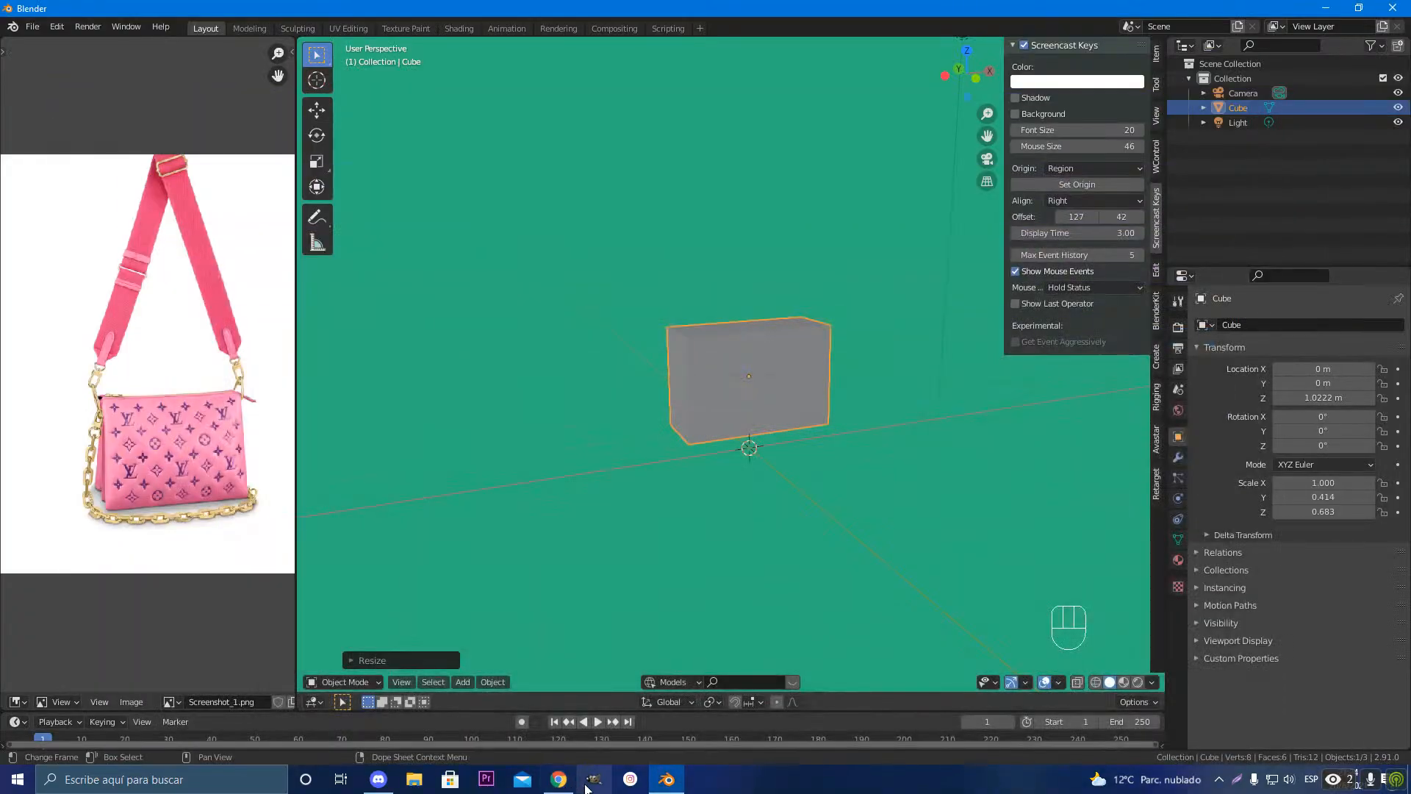
{"action": "mouse_move", "coordinate": [676, 780]}
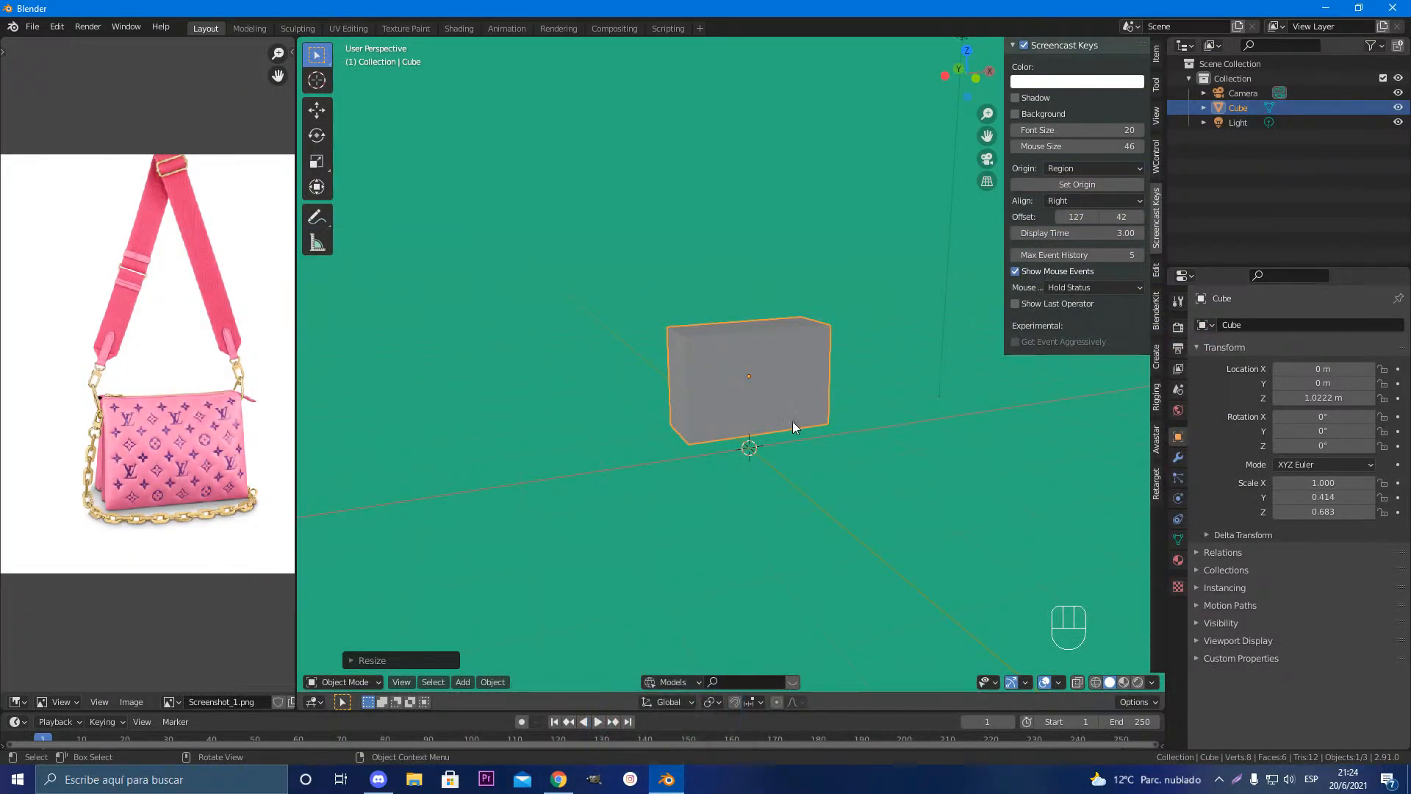
Step: Switch to the front orthographic view and start adding a reference image to the scene
{"action": "key", "text": "KP_1"}
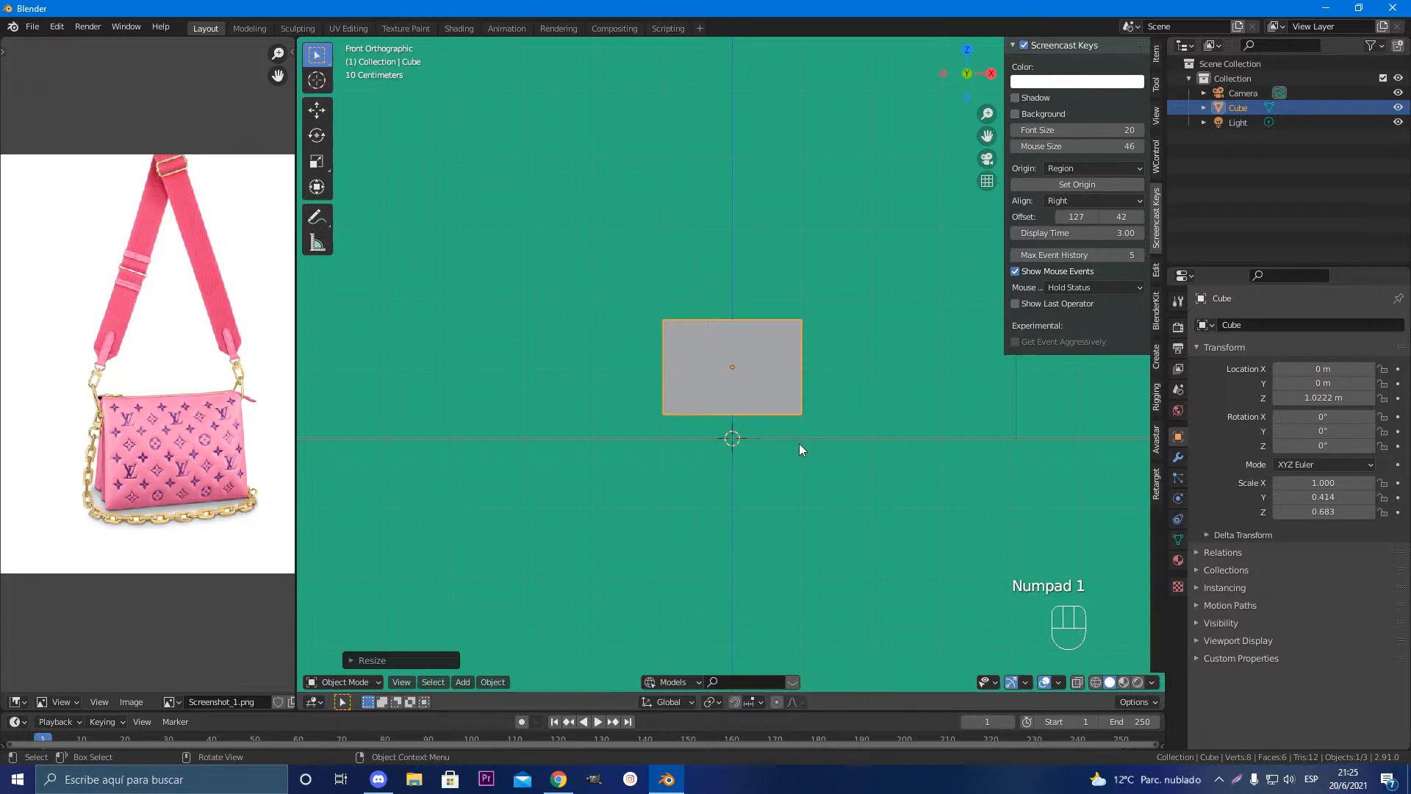
{"action": "key", "text": "shift+a"}
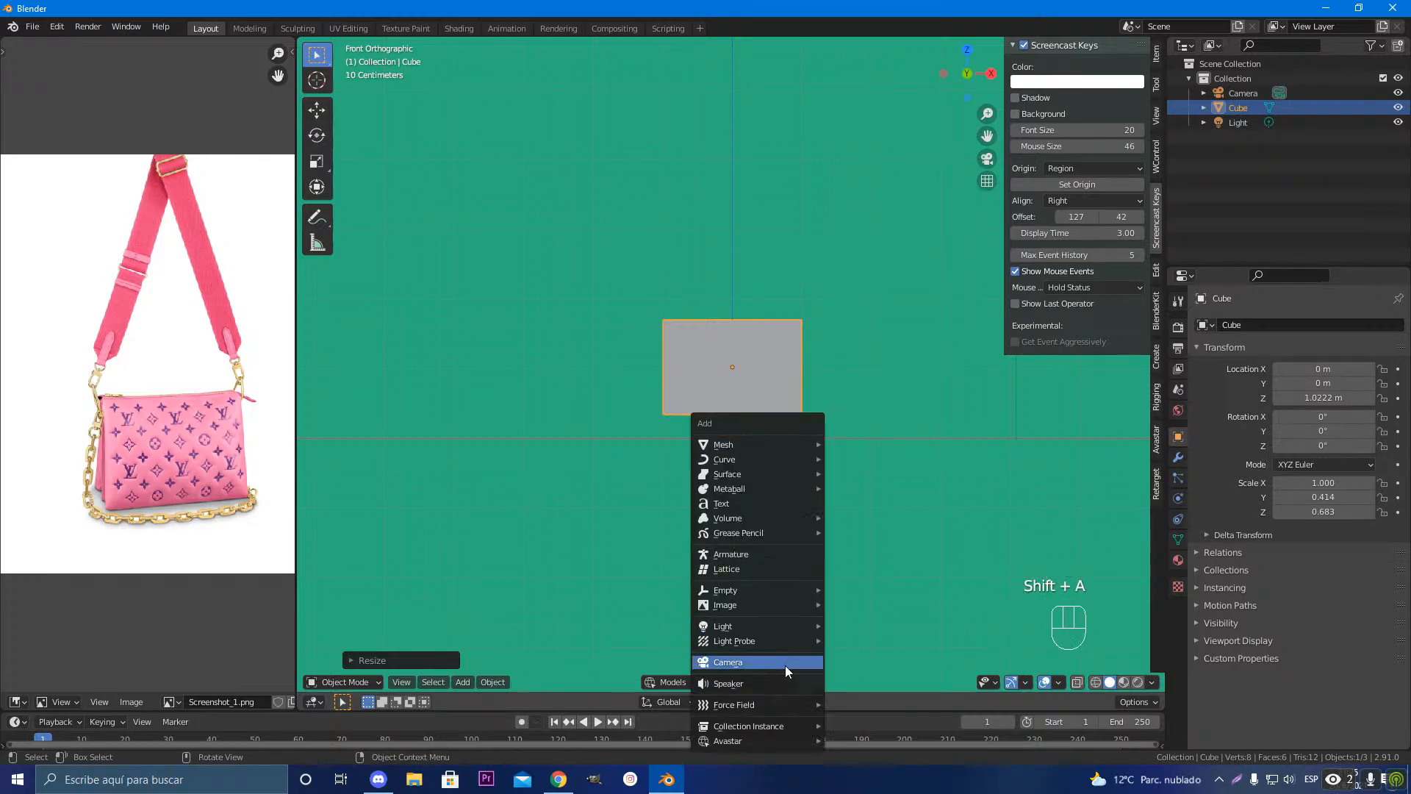
{"action": "mouse_move", "coordinate": [799, 602]}
{"action": "left_click", "coordinate": [858, 604]}
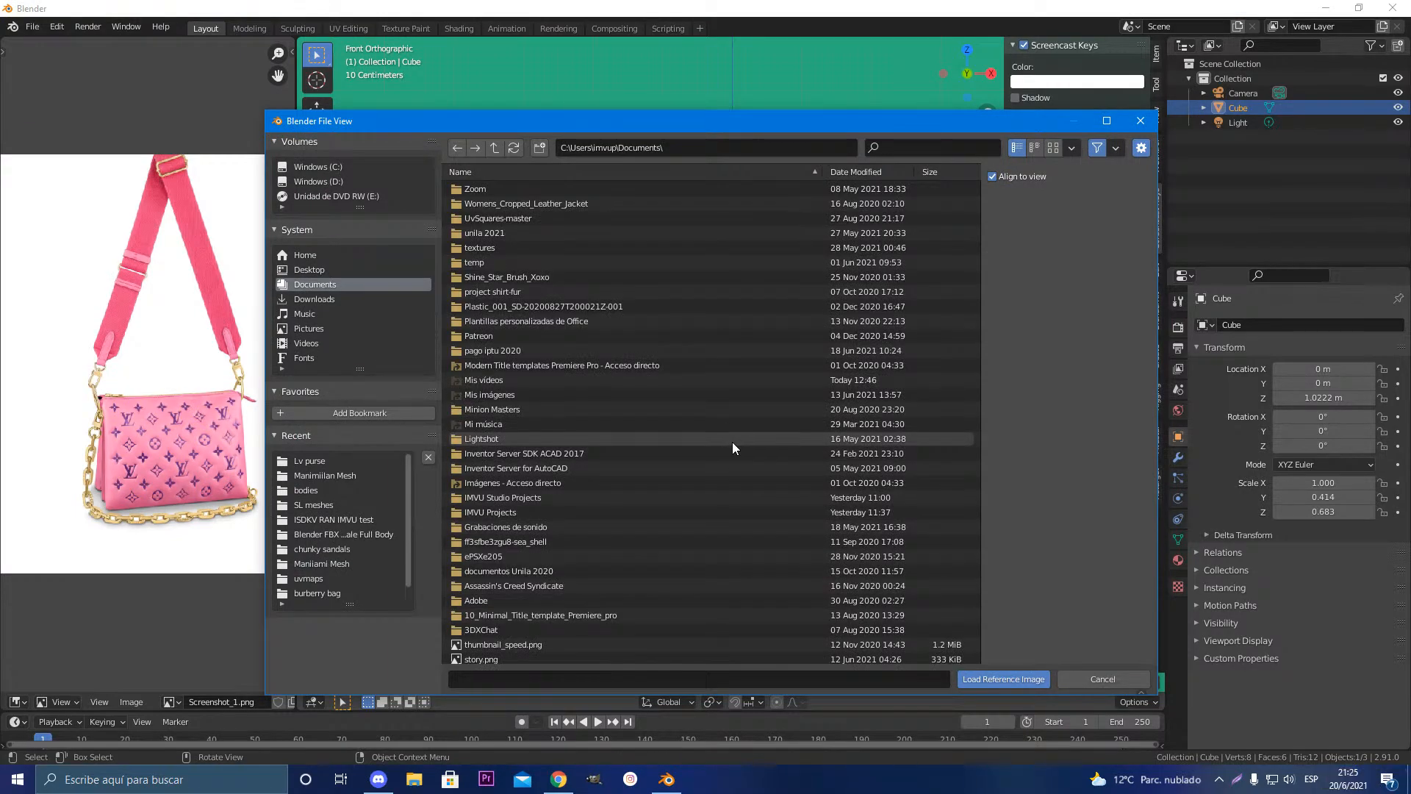
Step: Set the stream microphone to Desactivado in the GeForce Experience overlay and return to the file browser
{"action": "key", "text": "alt+z"}
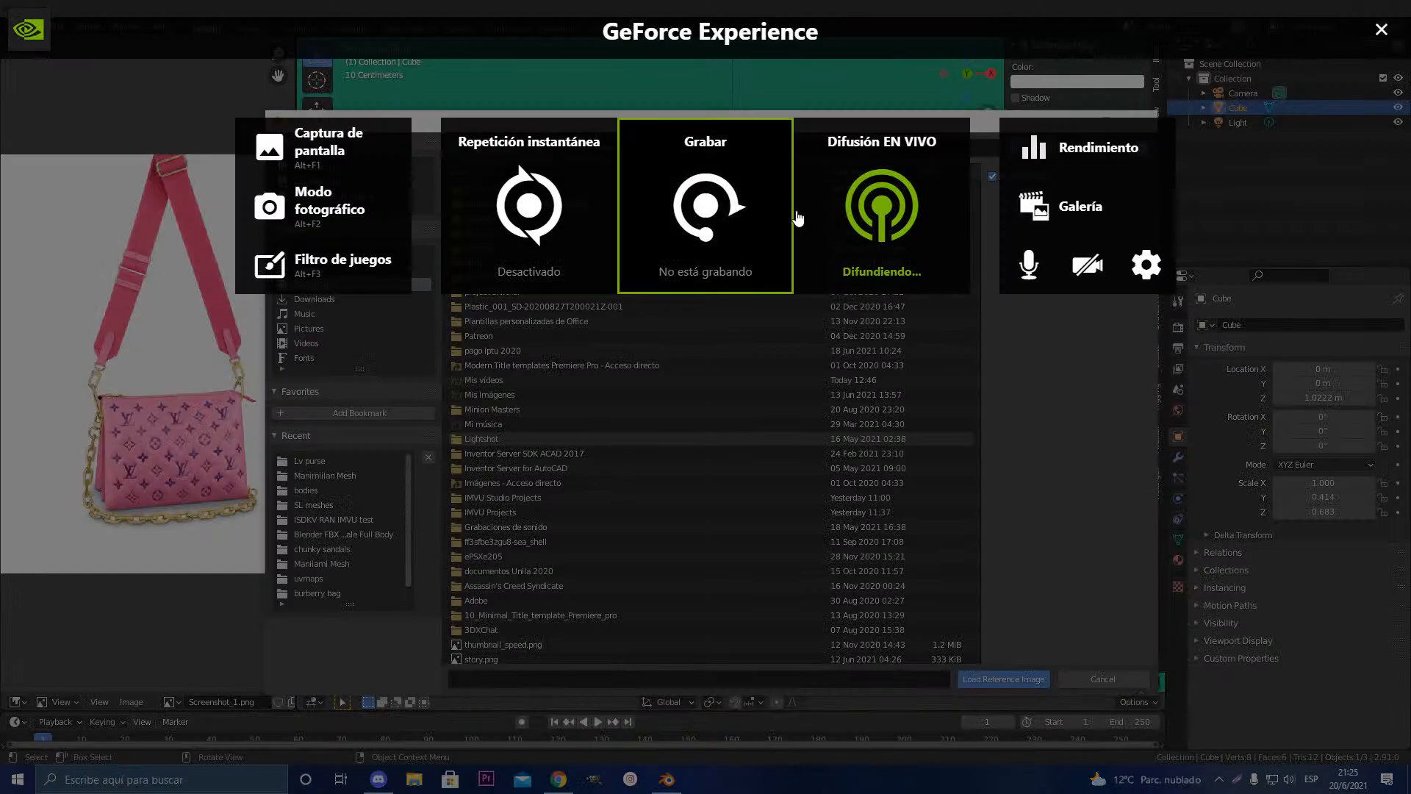
{"action": "key", "text": "alt+z"}
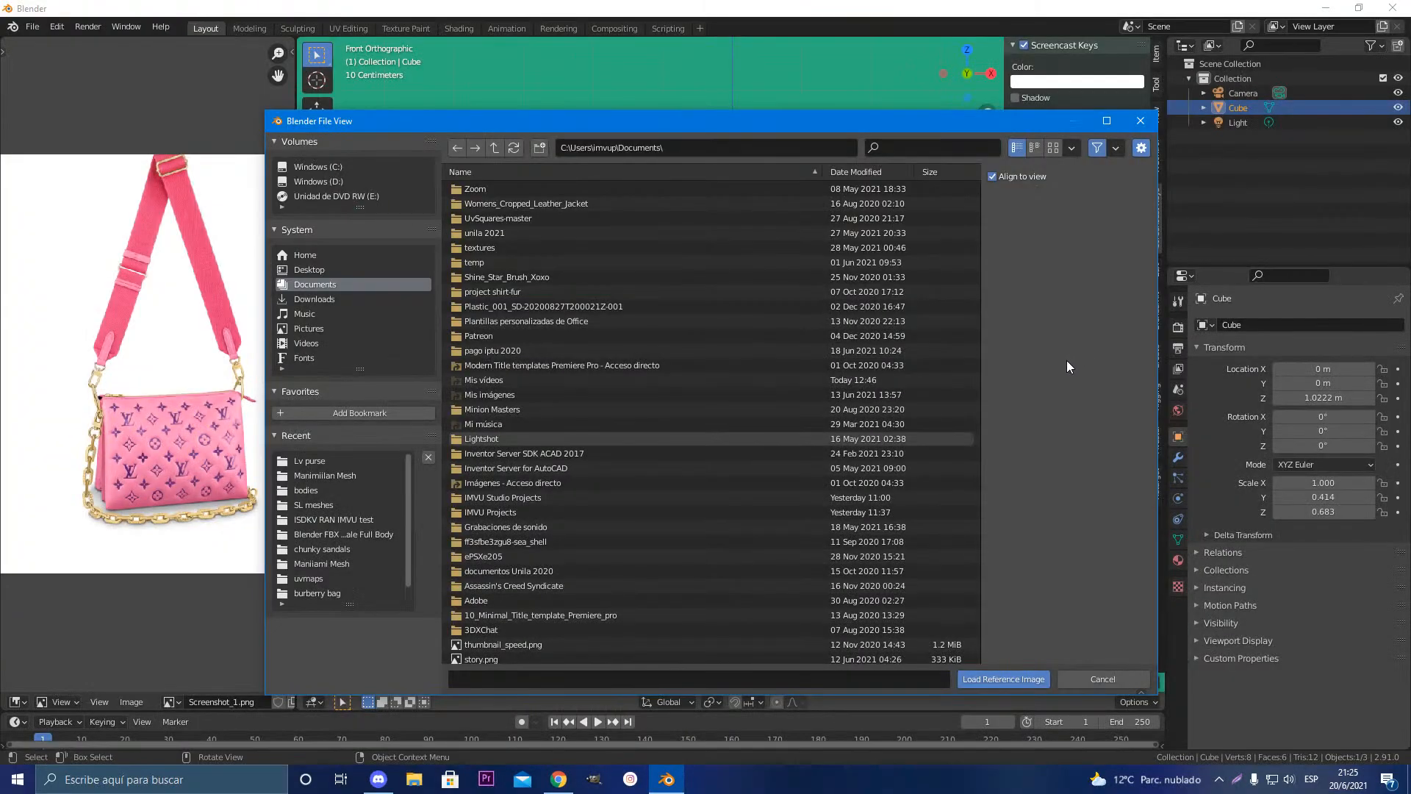
{"action": "key", "text": "alt+z"}
{"action": "left_click", "coordinate": [1028, 265]}
{"action": "left_click", "coordinate": [1080, 373]}
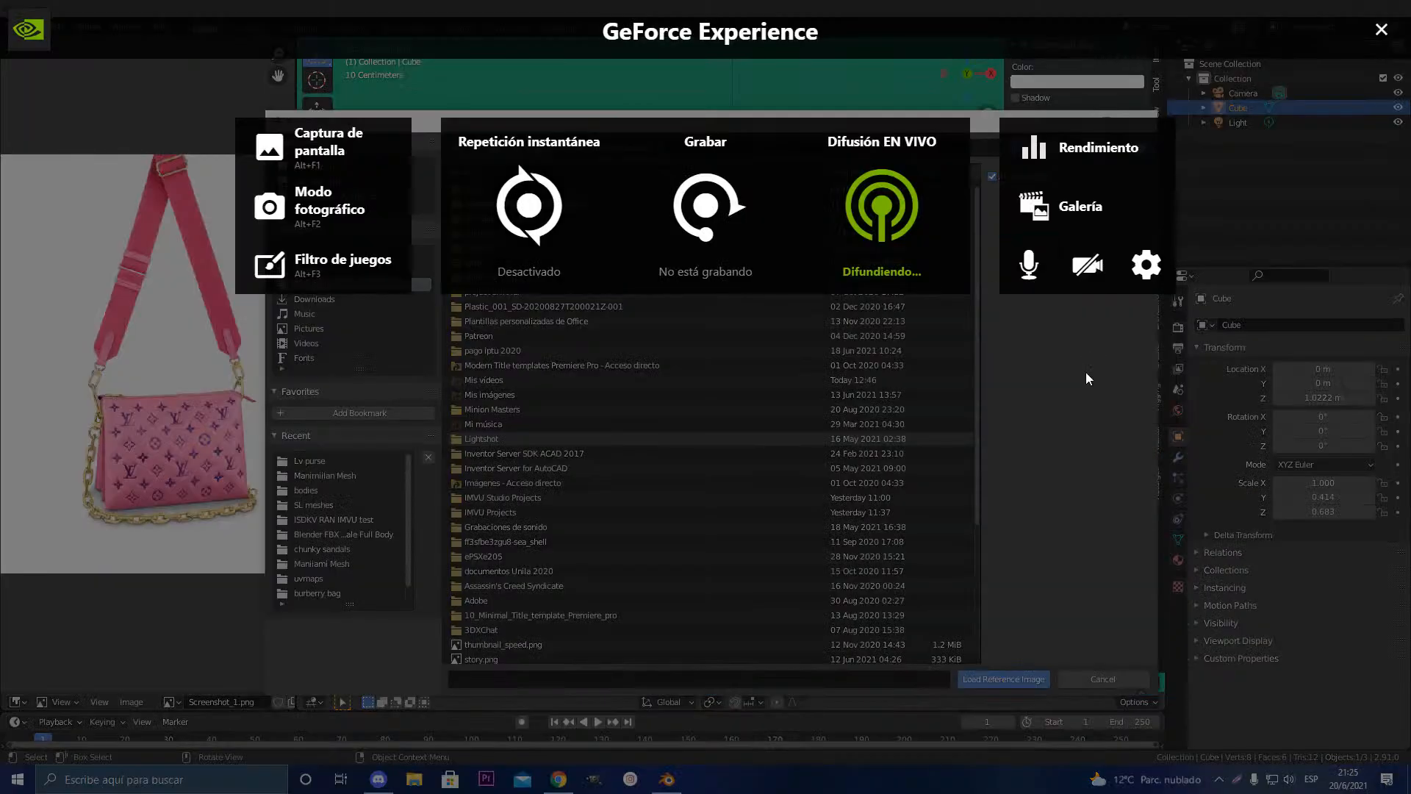
{"action": "key", "text": "alt+z"}
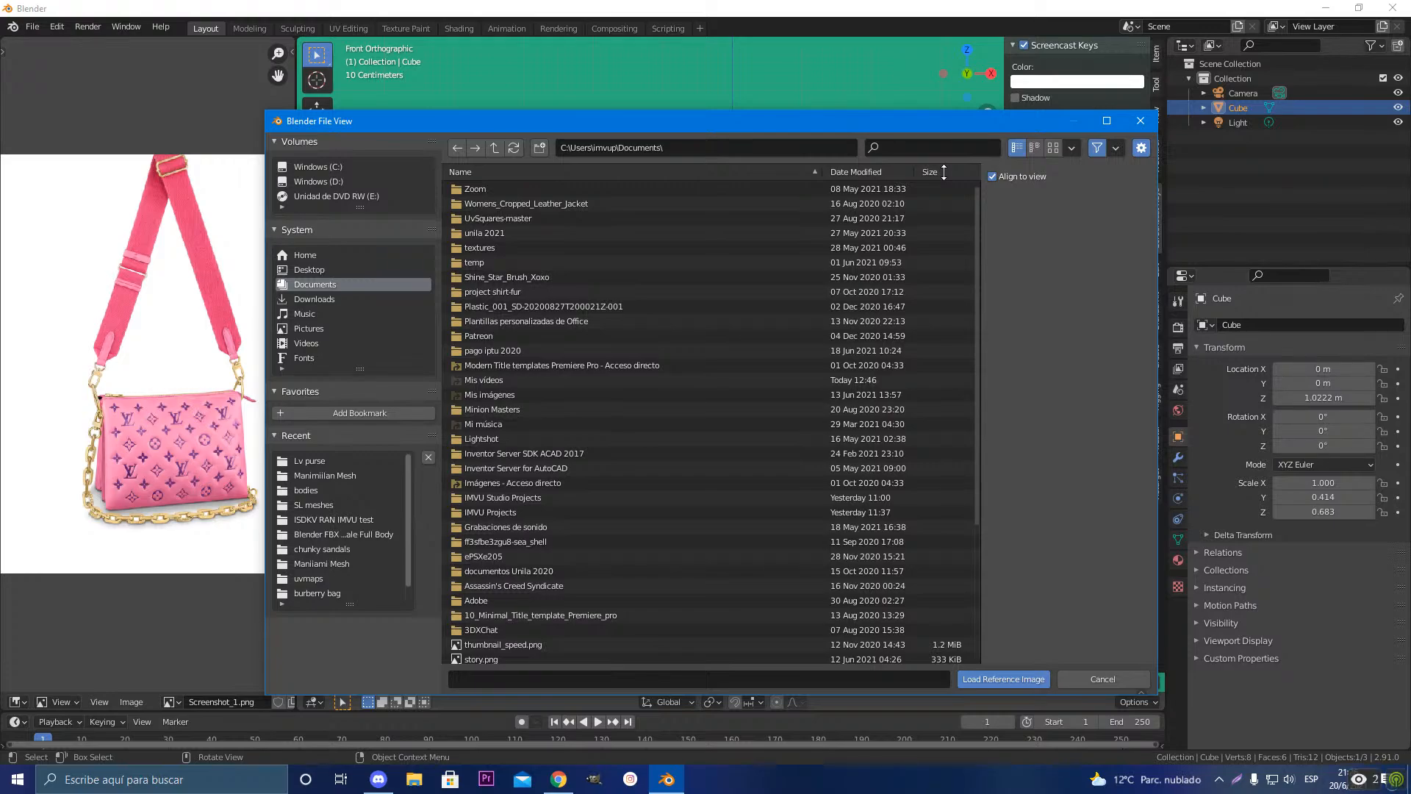
Step: Set the stream microphone to Siempre activado in the GeForce Experience overlay and close the overlay
{"action": "key", "text": "alt+z"}
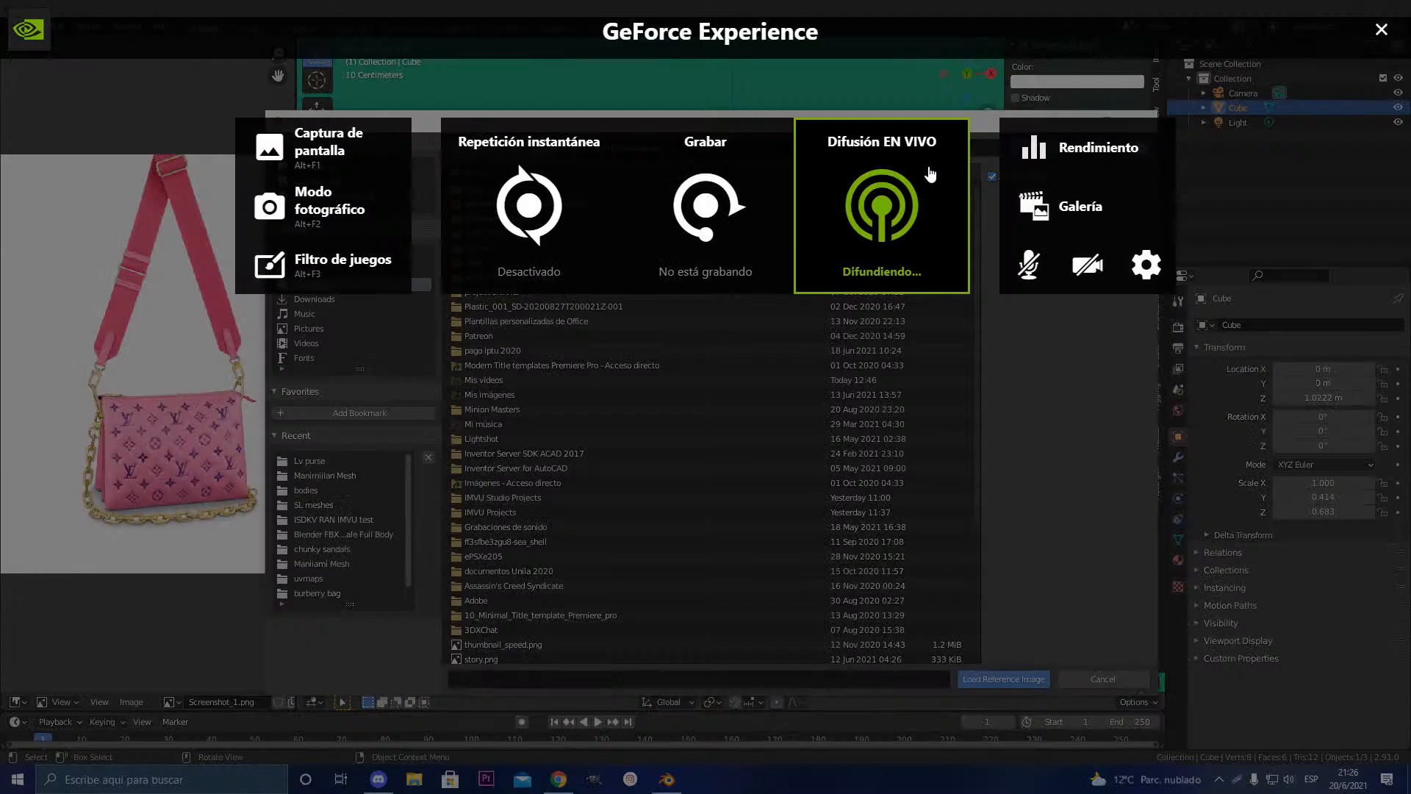
{"action": "left_click", "coordinate": [1042, 265]}
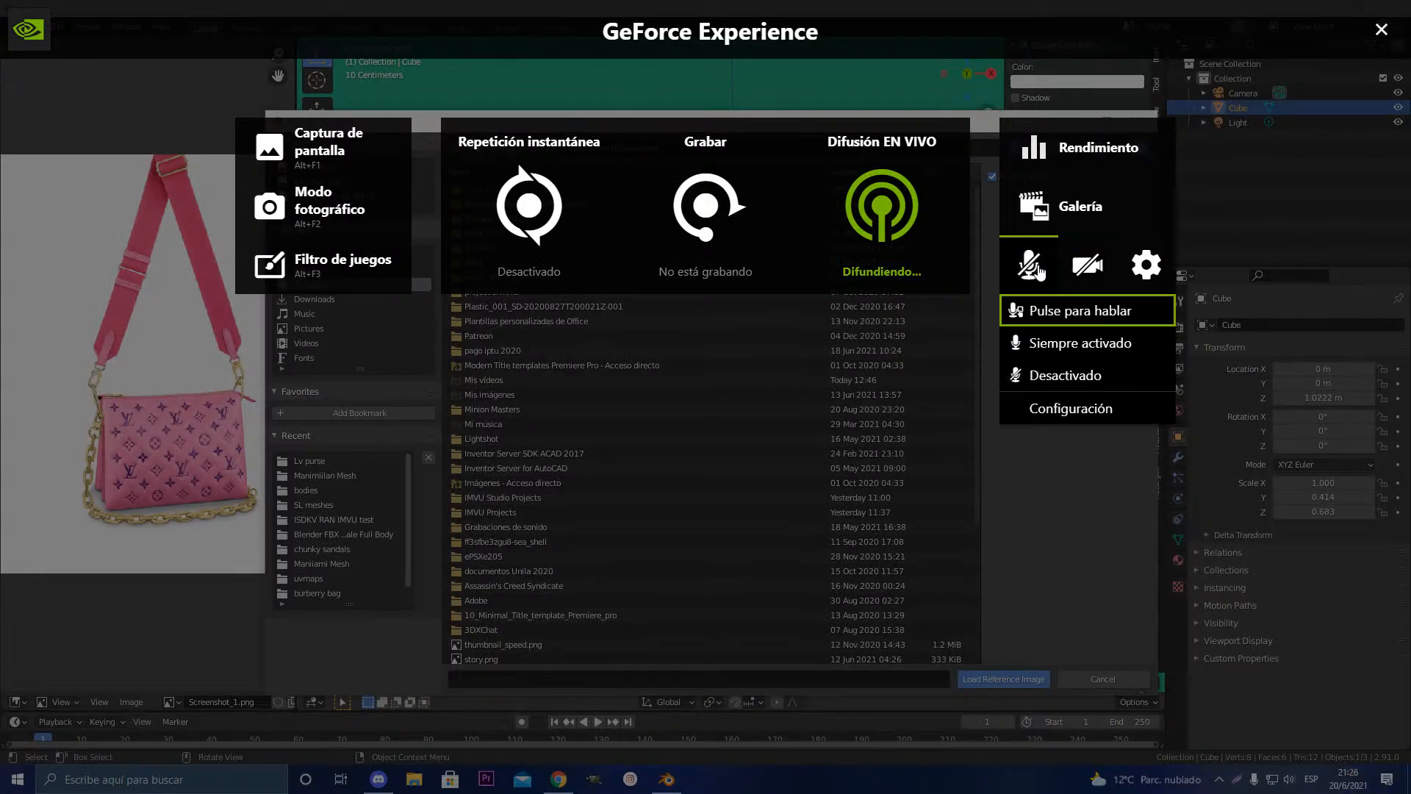
{"action": "left_click", "coordinate": [1060, 344]}
{"action": "key", "text": "alt+z"}
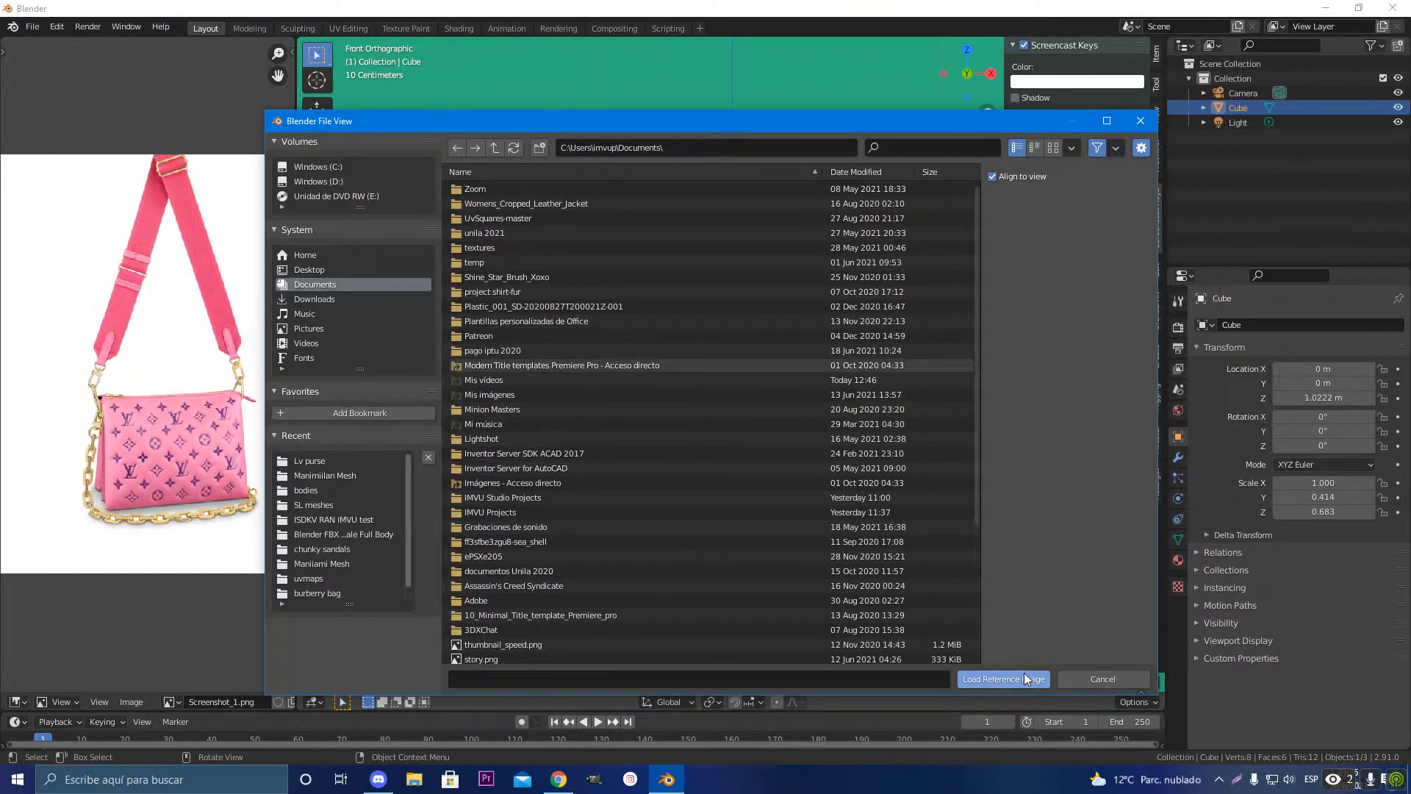
Step: Load Screenshot_1.png from the Lv purse folder as the reference image and raise it about 2.01 m along Z
{"action": "left_click", "coordinate": [324, 462]}
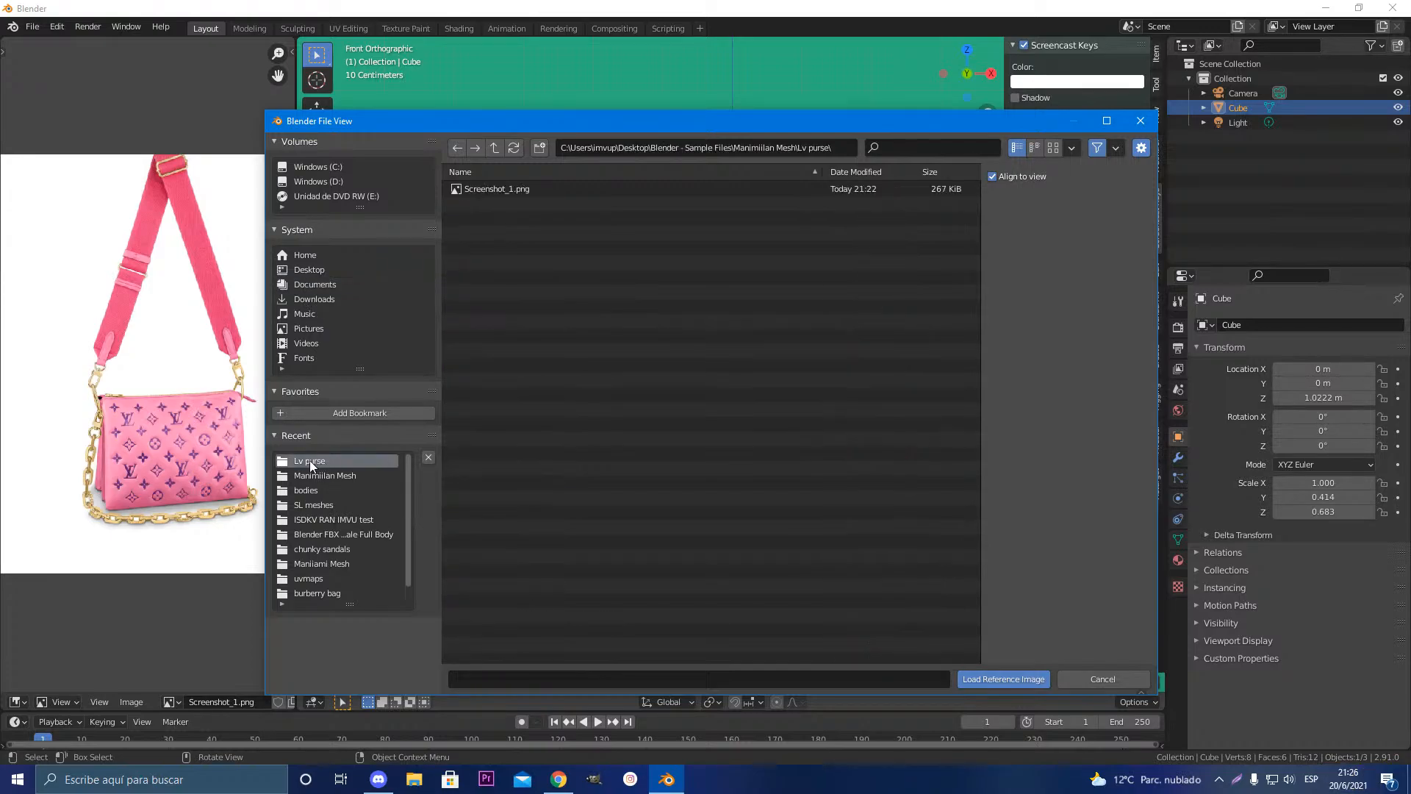
{"action": "left_click", "coordinate": [497, 188]}
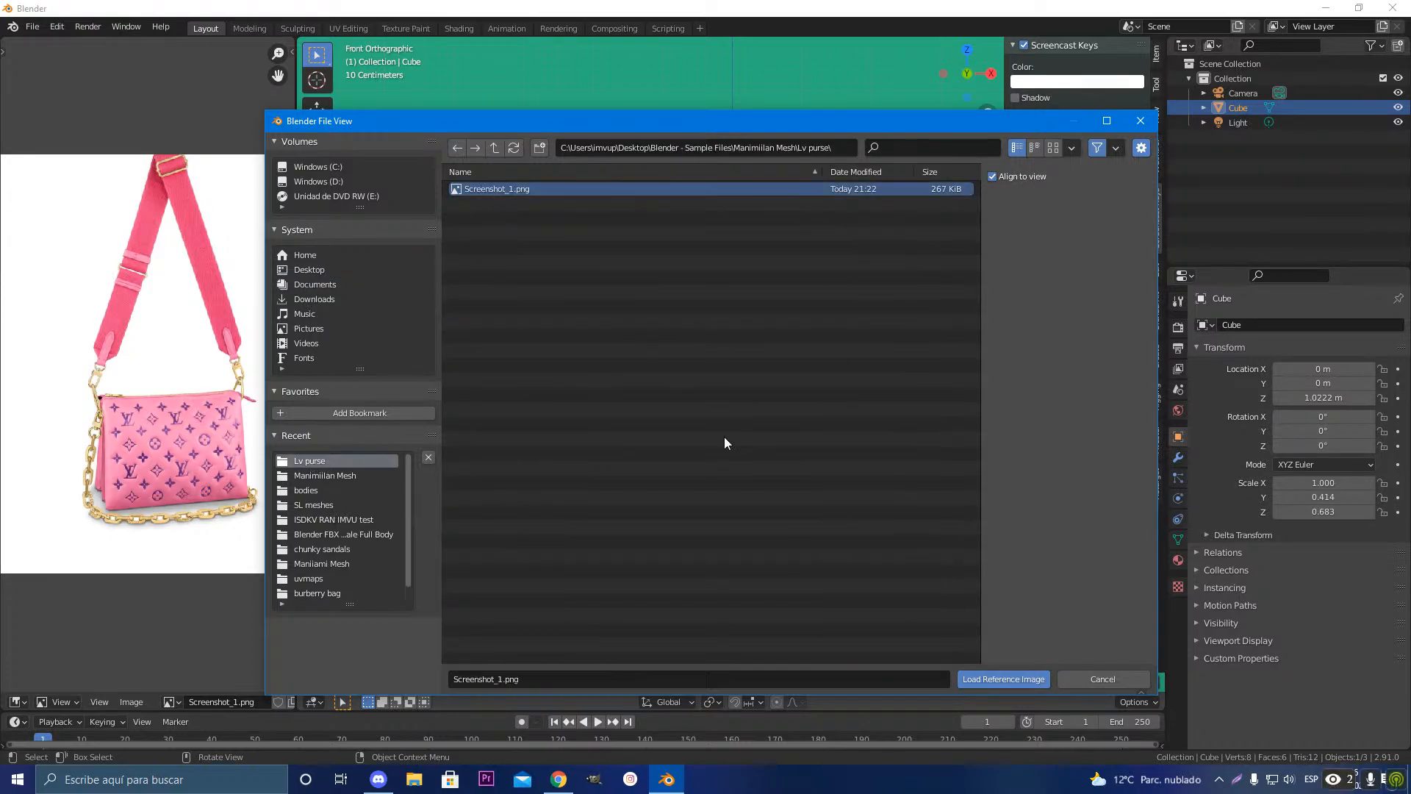
{"action": "left_click", "coordinate": [1017, 679]}
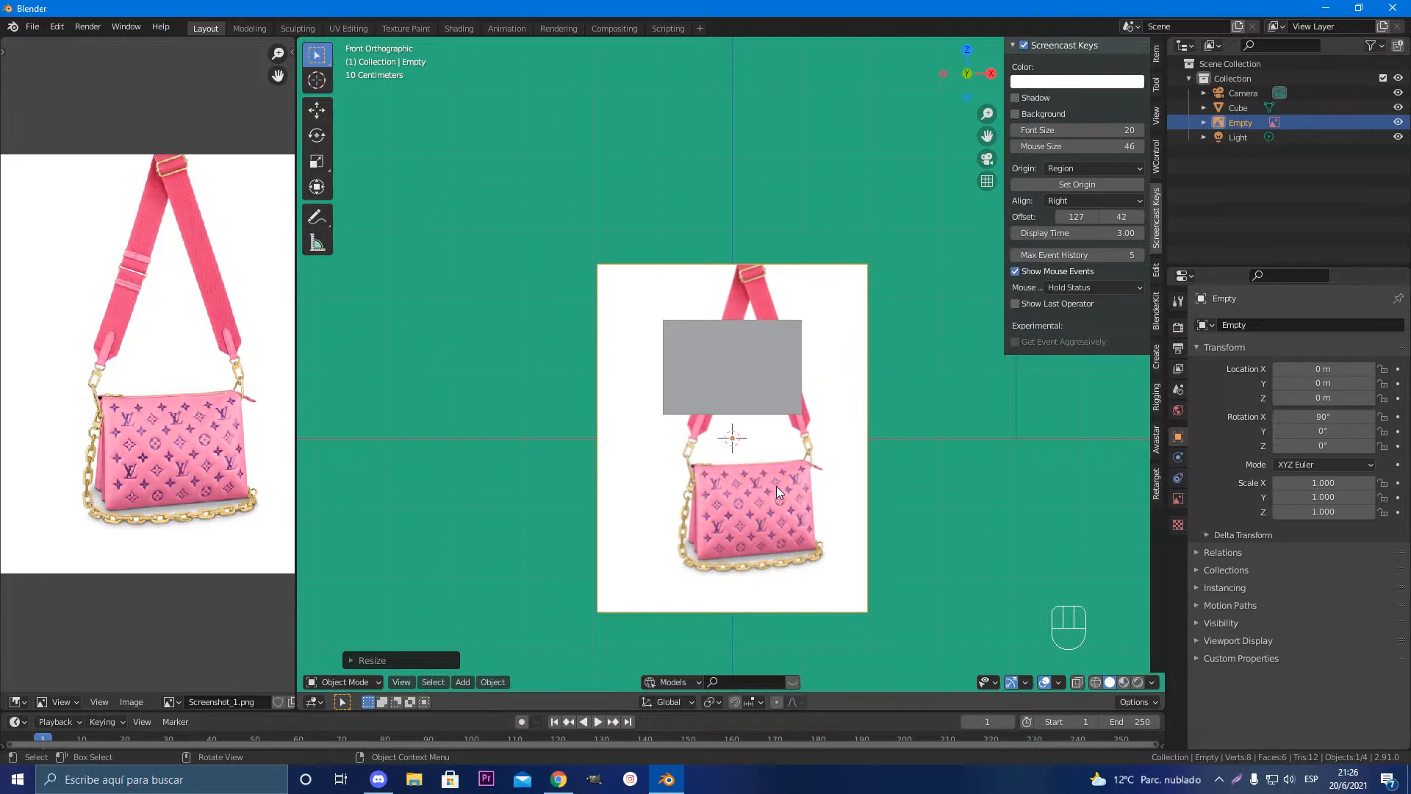
{"action": "key", "text": "g"}
{"action": "key", "text": "z"}
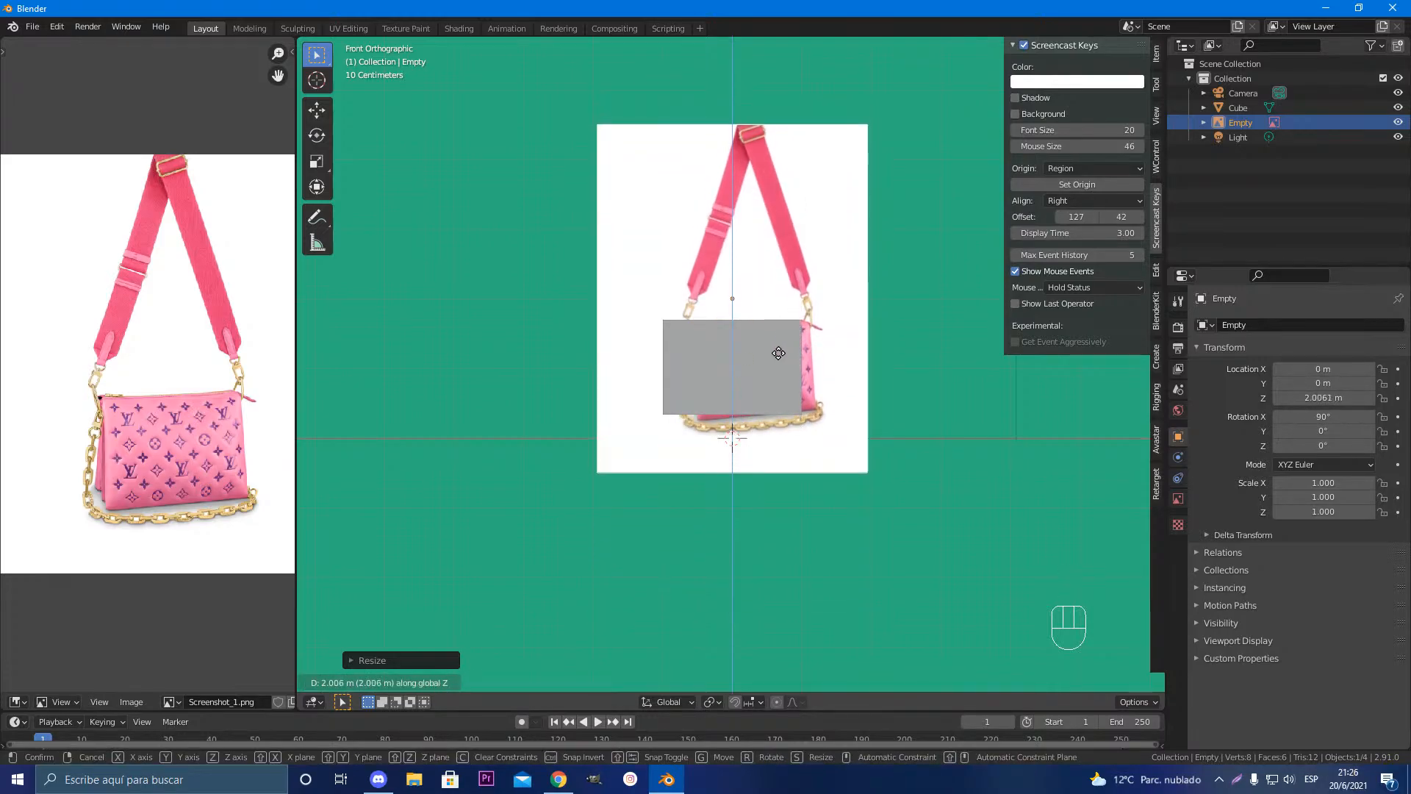
{"action": "left_click", "coordinate": [772, 351]}
Step: Move the cube over the bag body in front view, to about X 0.211 m and Z 0.987 m
{"action": "left_click", "coordinate": [733, 373]}
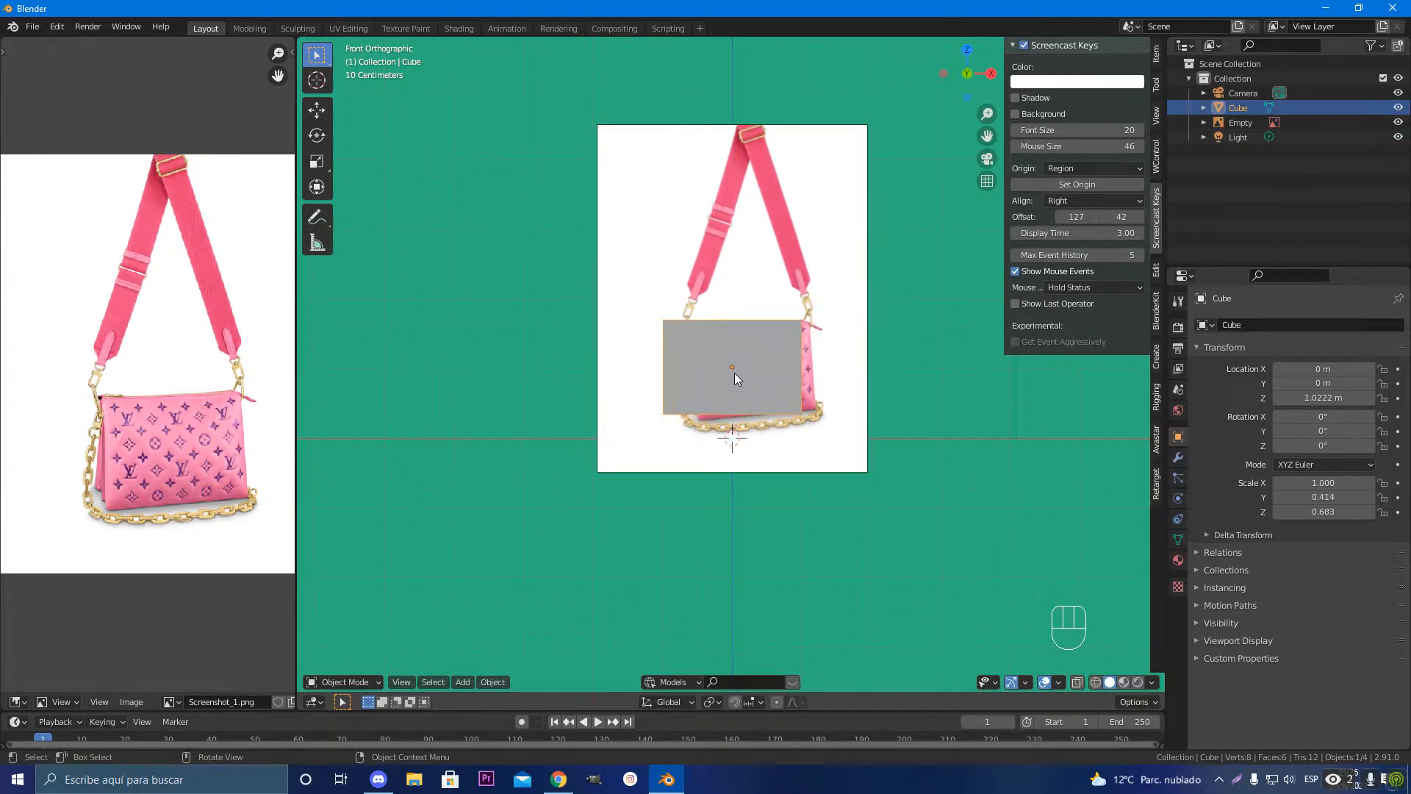
{"action": "middle_click_drag", "start_coordinate": [734, 372], "coordinate": [708, 405]}
{"action": "key", "text": "KP_1"}
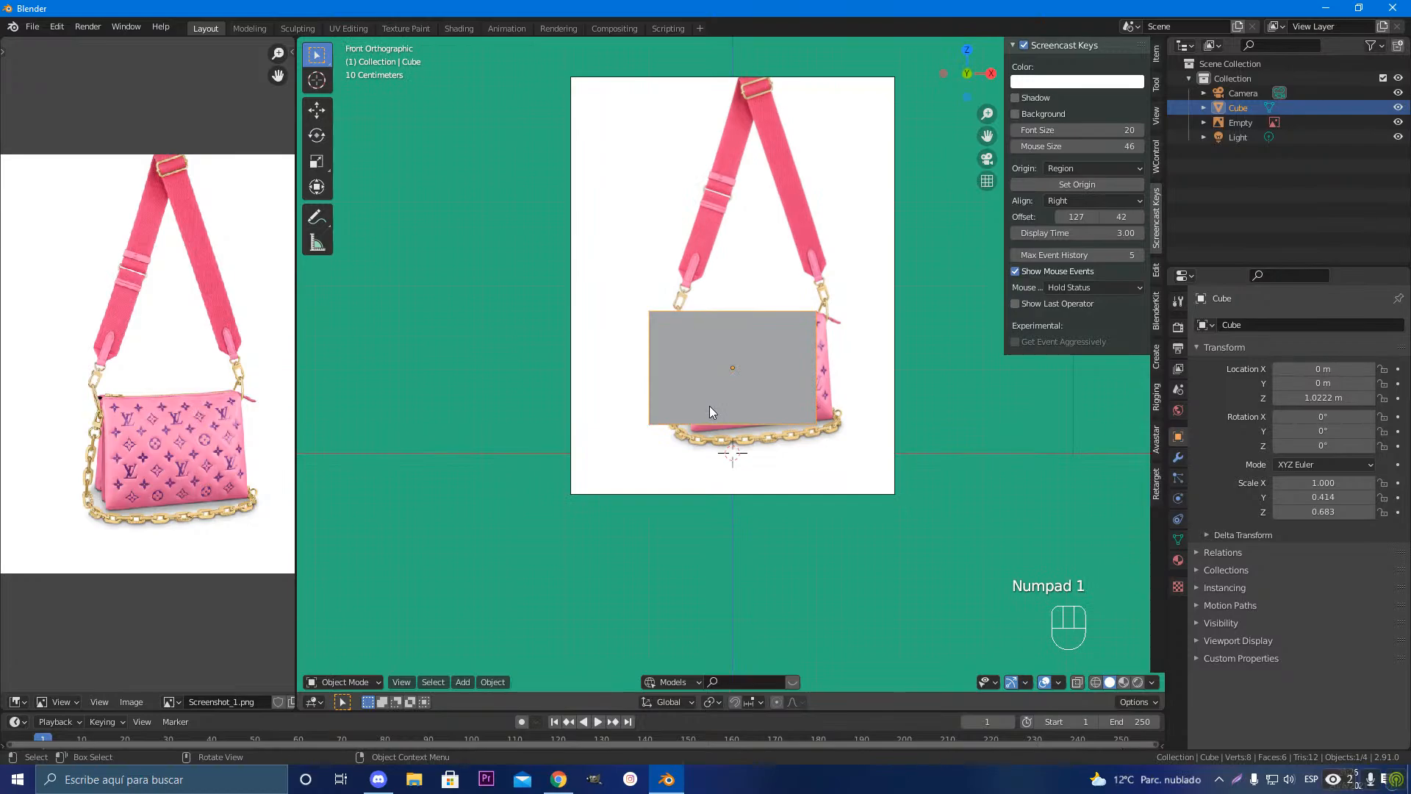
{"action": "key", "text": "f"}
{"action": "key", "text": "g"}
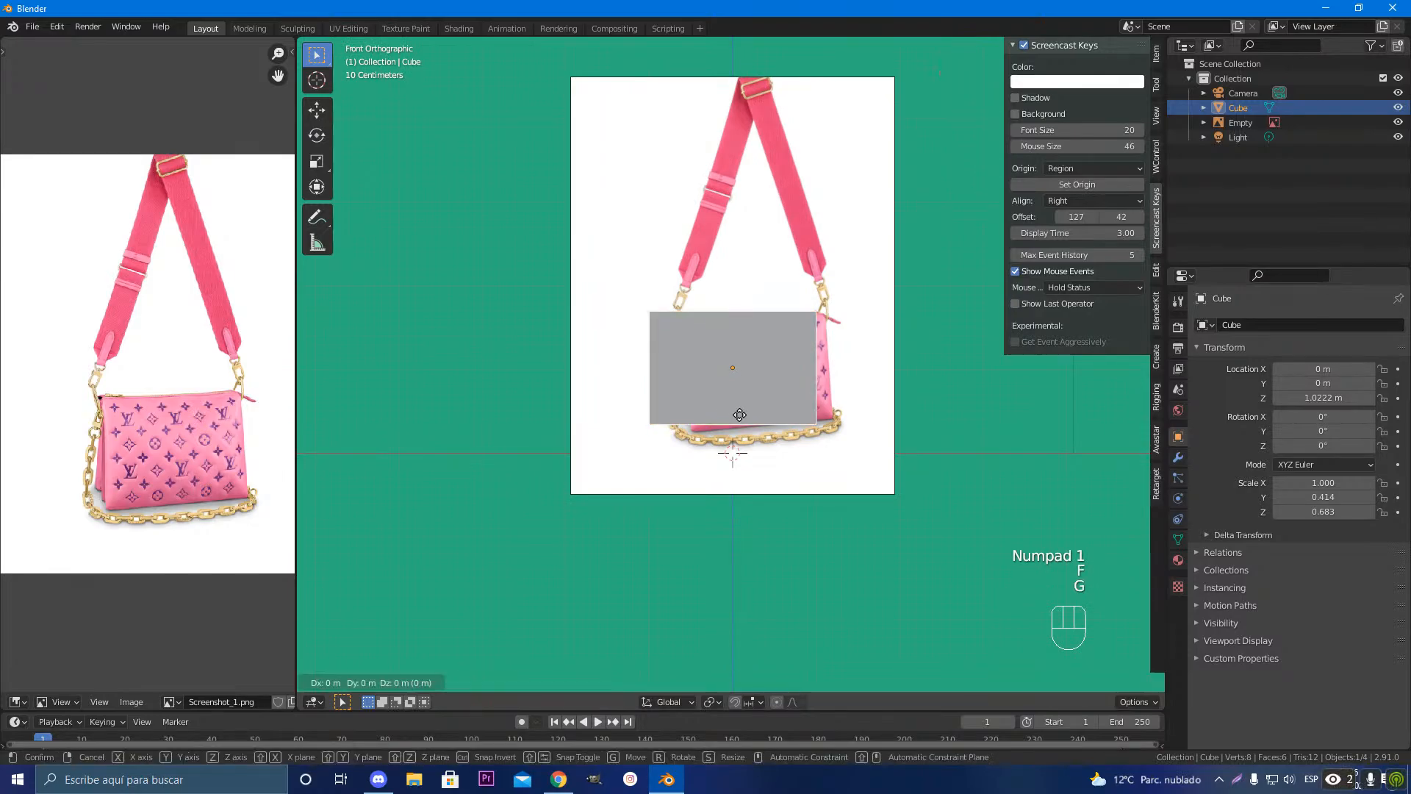
{"action": "key", "text": "z"}
{"action": "key", "text": "g"}
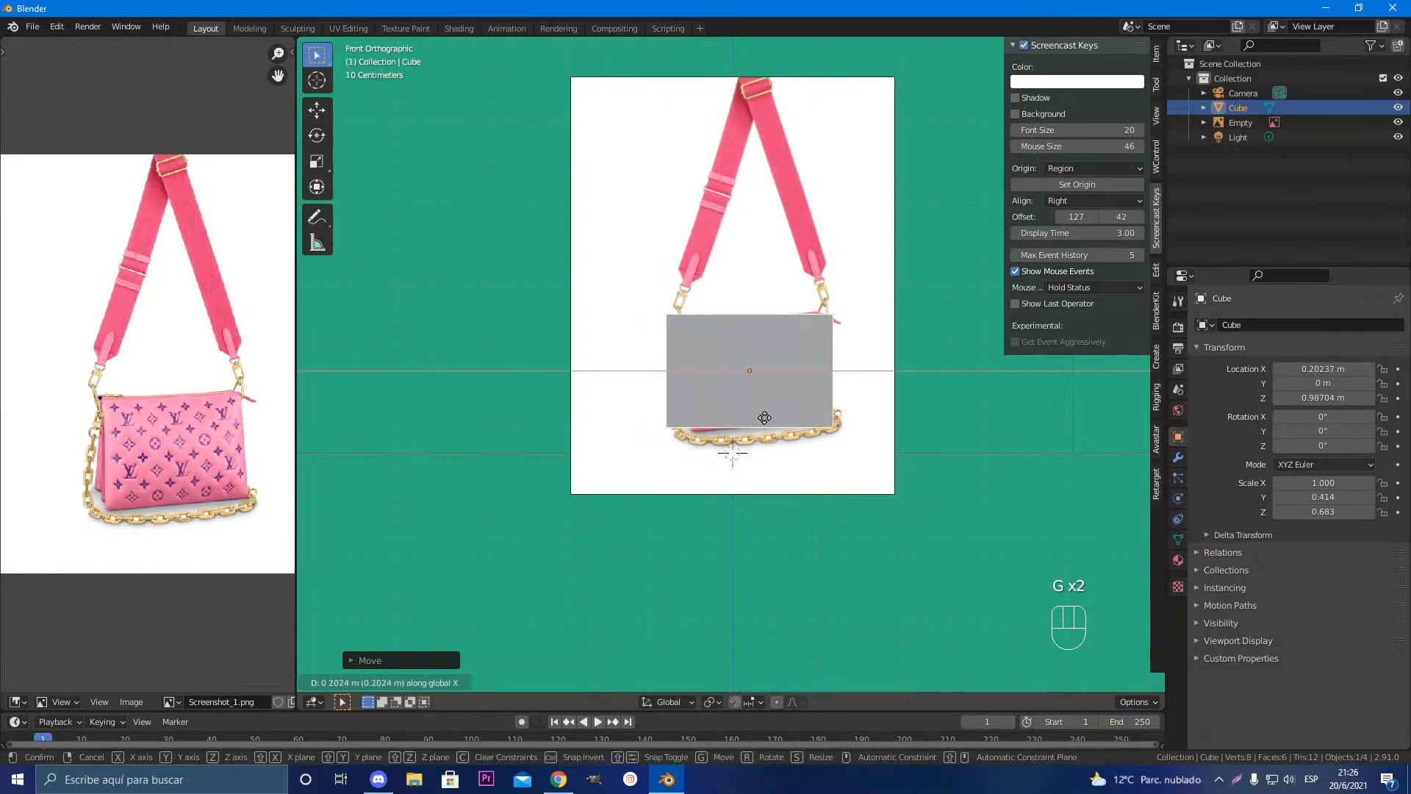
{"action": "left_click", "coordinate": [765, 416]}
Step: Scale the cube along X to about 0.871 and shift it to about X 0.29 m to fit the bag's front
{"action": "key", "text": "s"}
{"action": "key", "text": "x"}
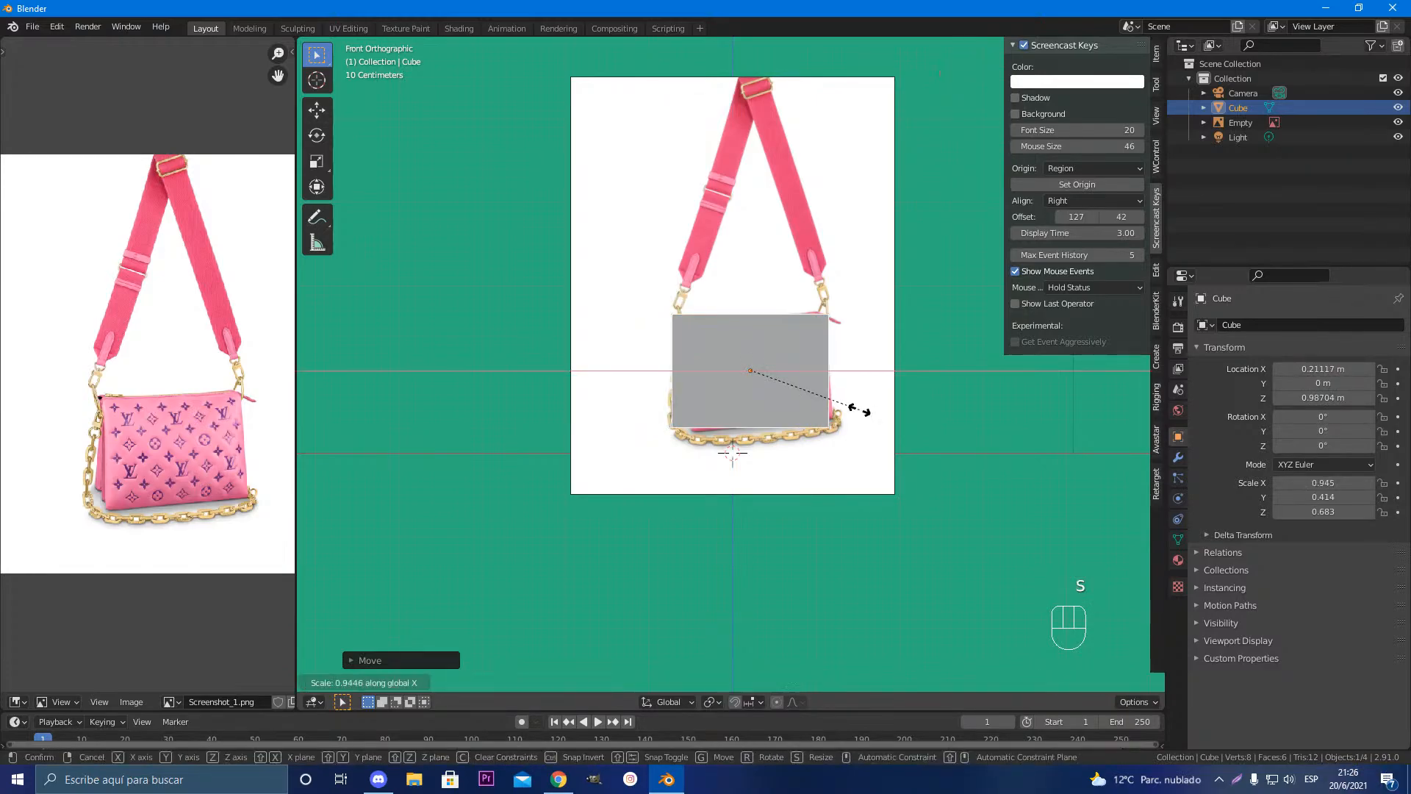
{"action": "left_click", "coordinate": [853, 414]}
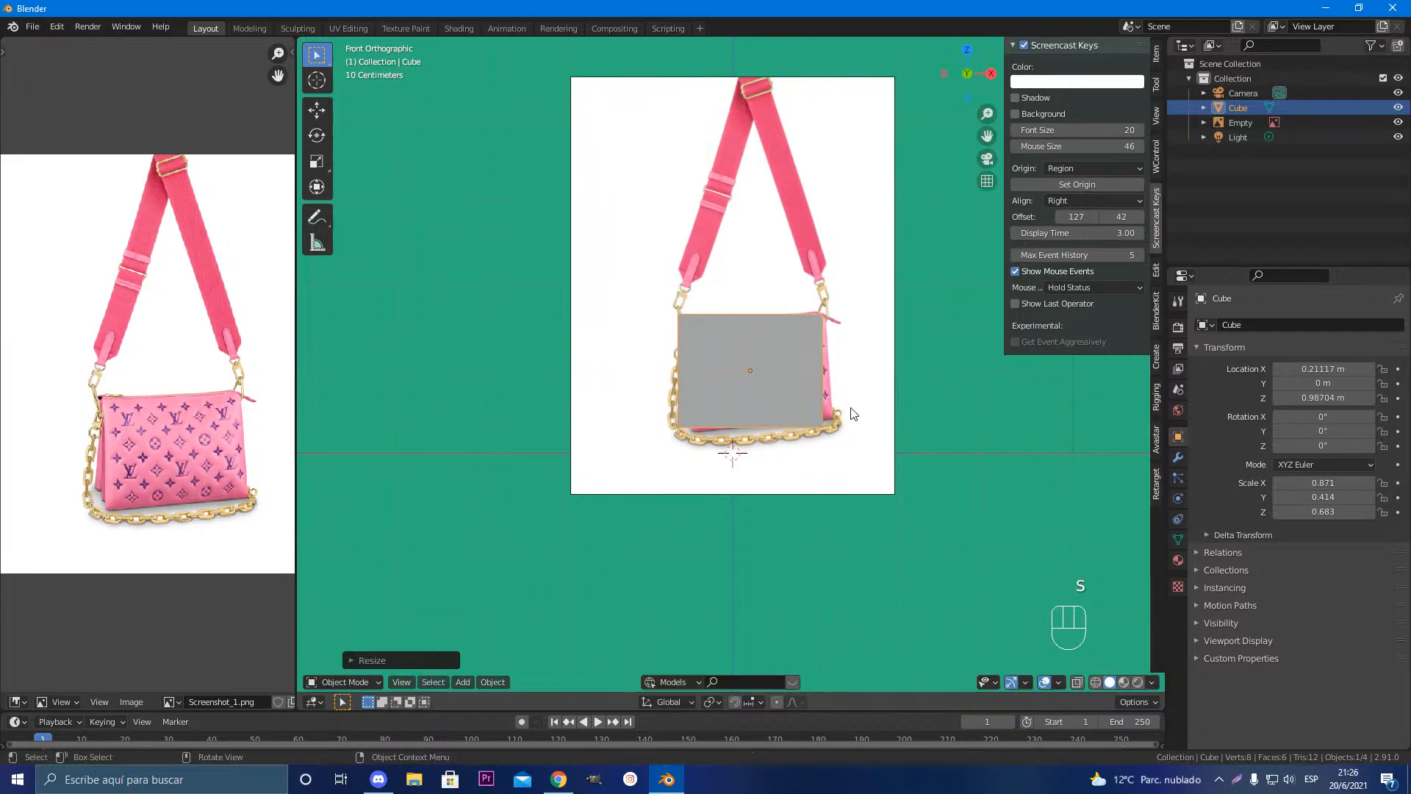
{"action": "key", "text": "g"}
{"action": "left_click", "coordinate": [860, 414]}
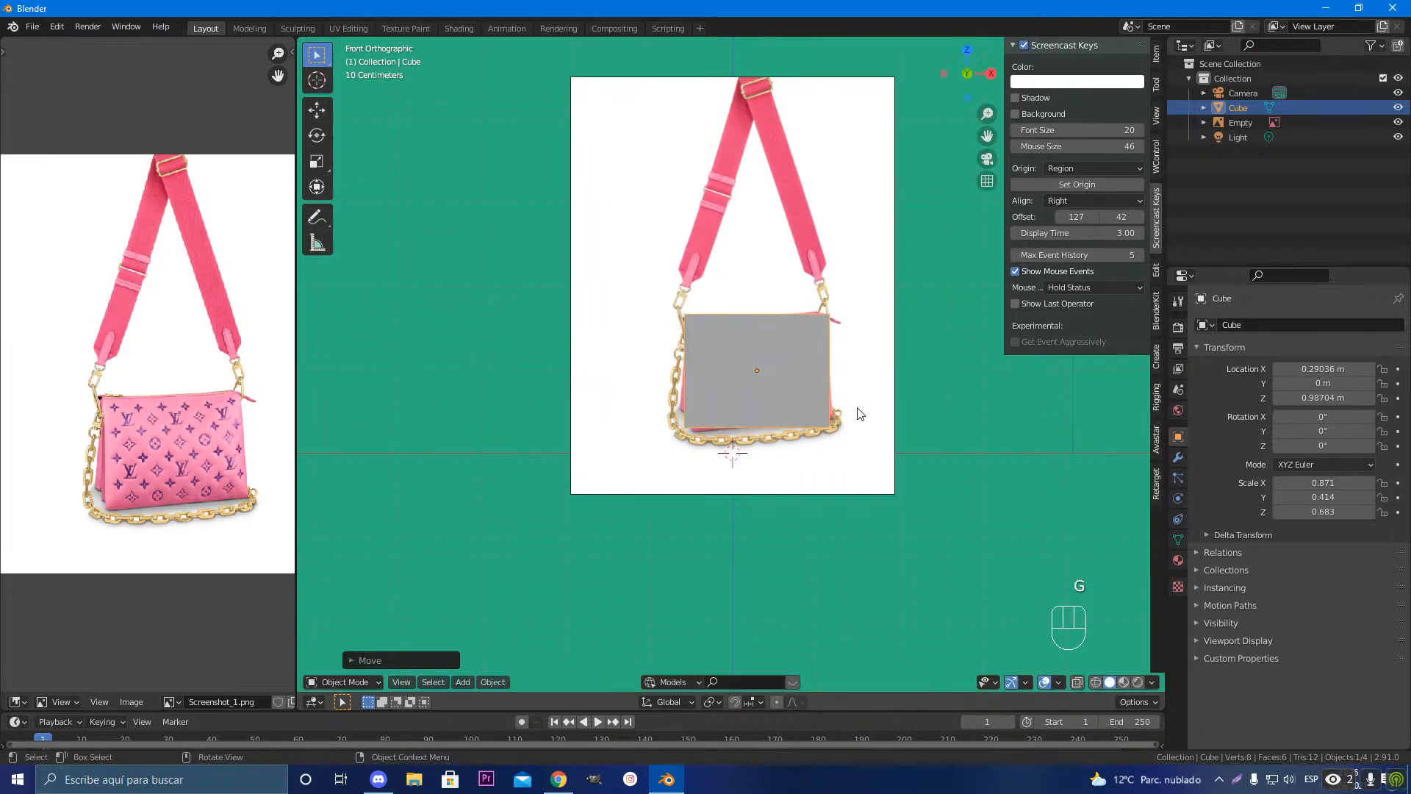
Step: Hide the reference image and put the cube into Edit Mode
{"action": "middle_click_drag", "start_coordinate": [859, 413], "coordinate": [748, 329]}
{"action": "left_click", "coordinate": [751, 315]}
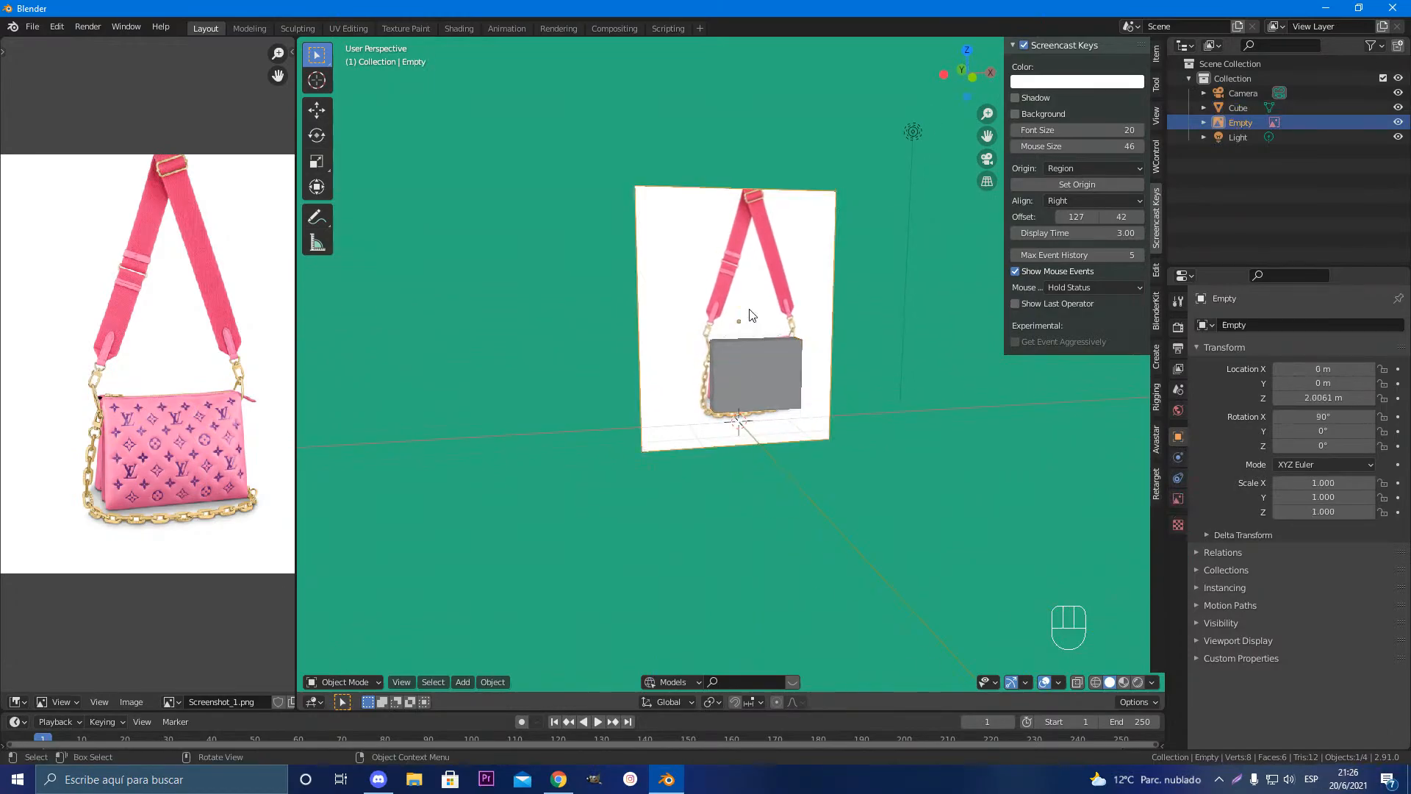
{"action": "key", "text": "h"}
{"action": "middle_click_drag", "start_coordinate": [748, 404], "coordinate": [844, 376]}
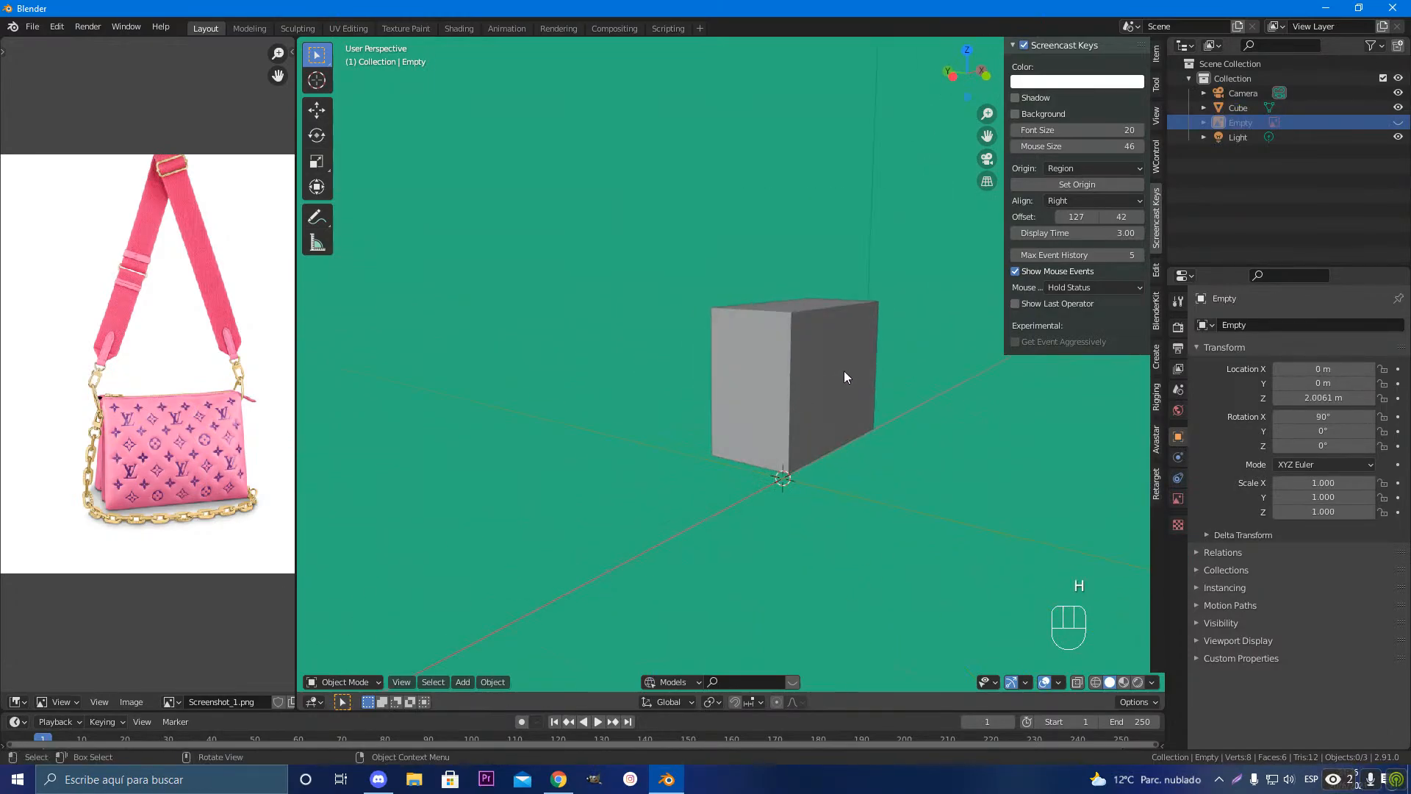
{"action": "left_click", "coordinate": [843, 377]}
{"action": "middle_click_drag", "start_coordinate": [761, 403], "coordinate": [721, 474]}
{"action": "key", "text": "Tab"}
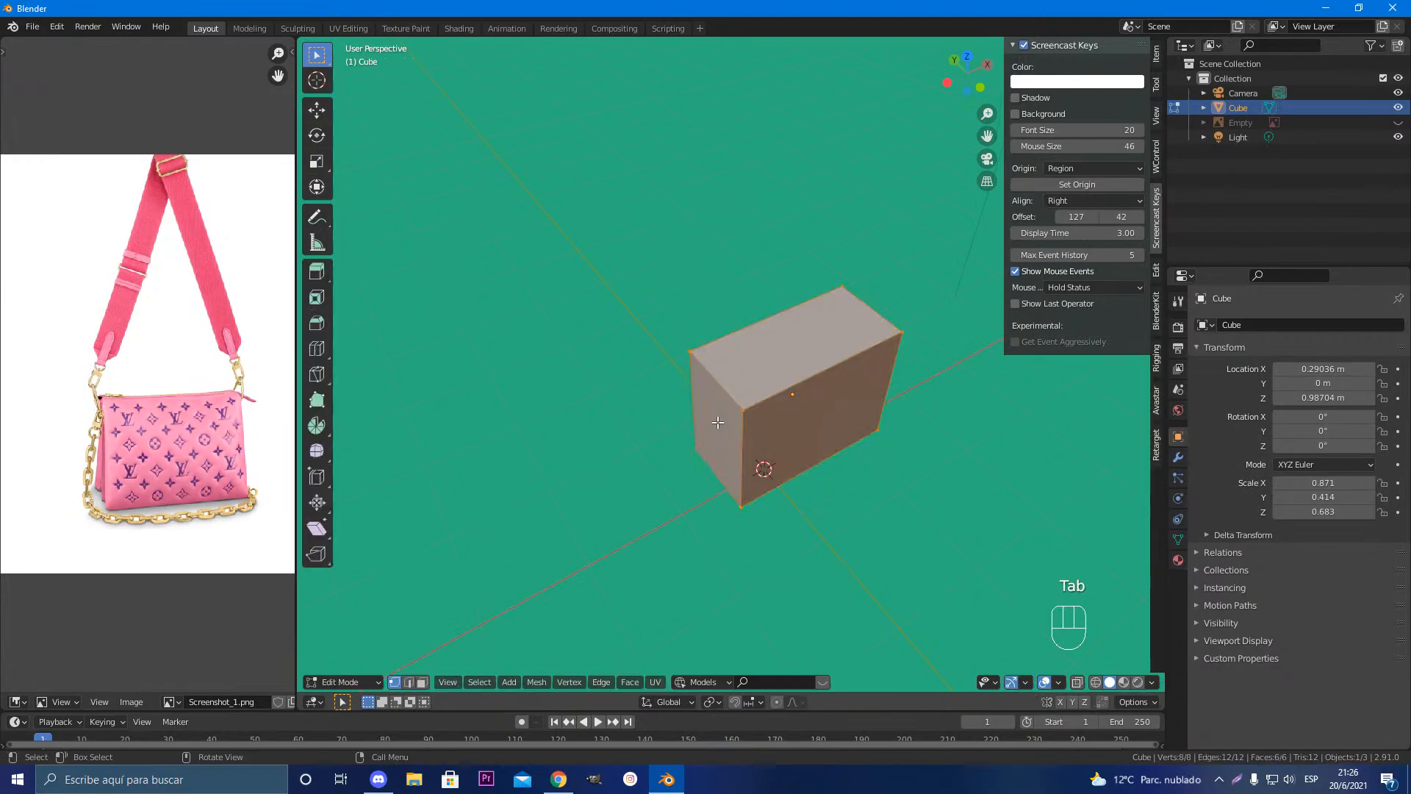
{"action": "middle_click_drag", "start_coordinate": [718, 422], "coordinate": [734, 377]}
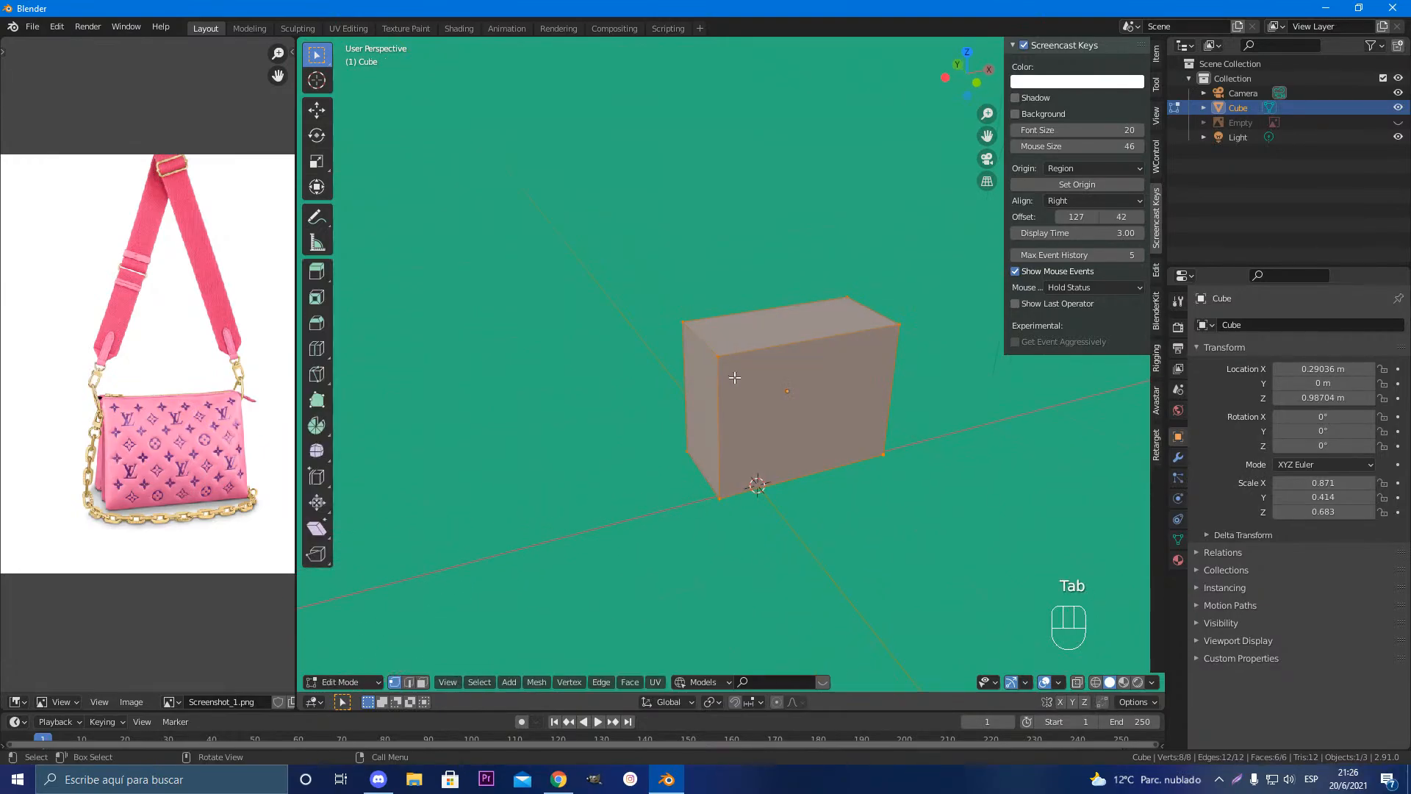
{"action": "key", "text": "Tab"}
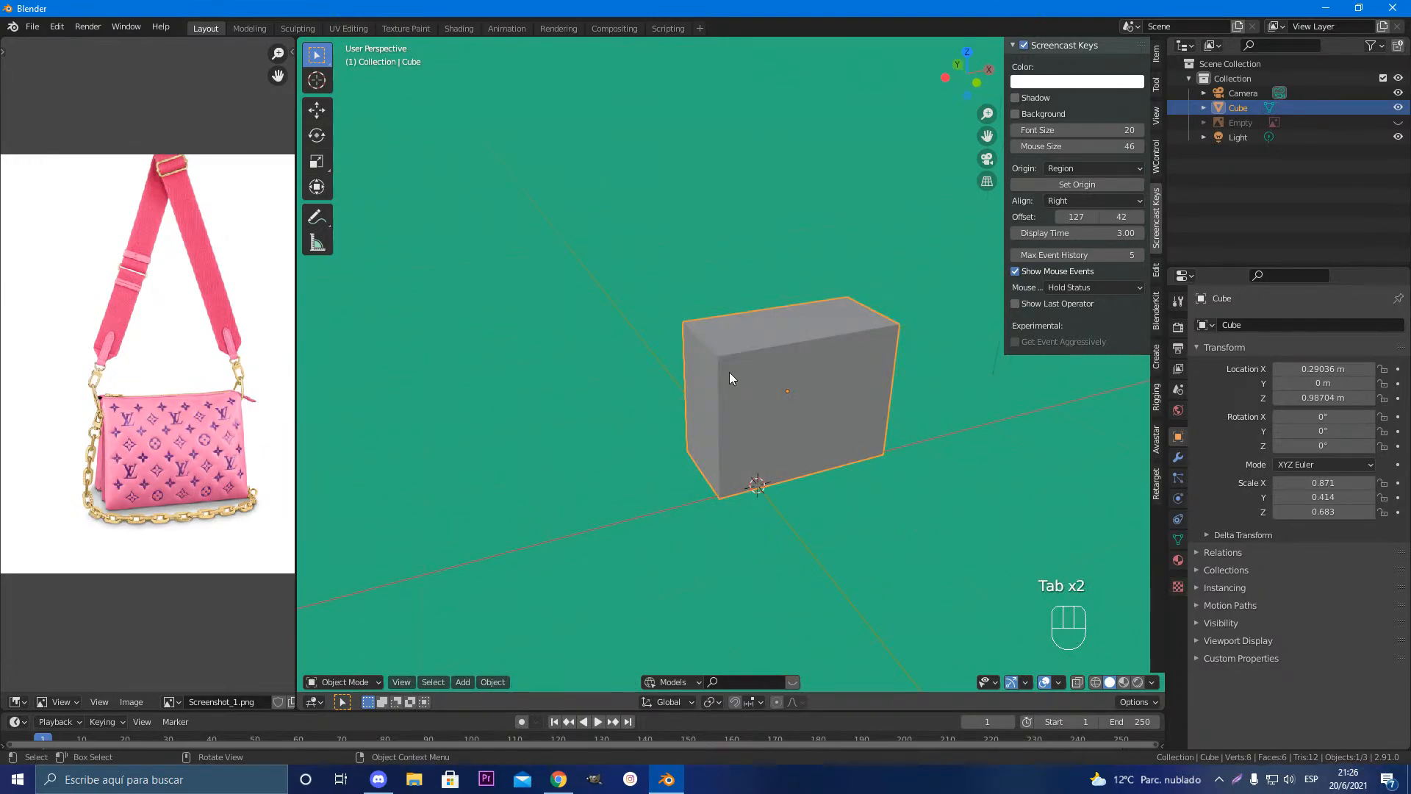
{"action": "key", "text": "Tab"}
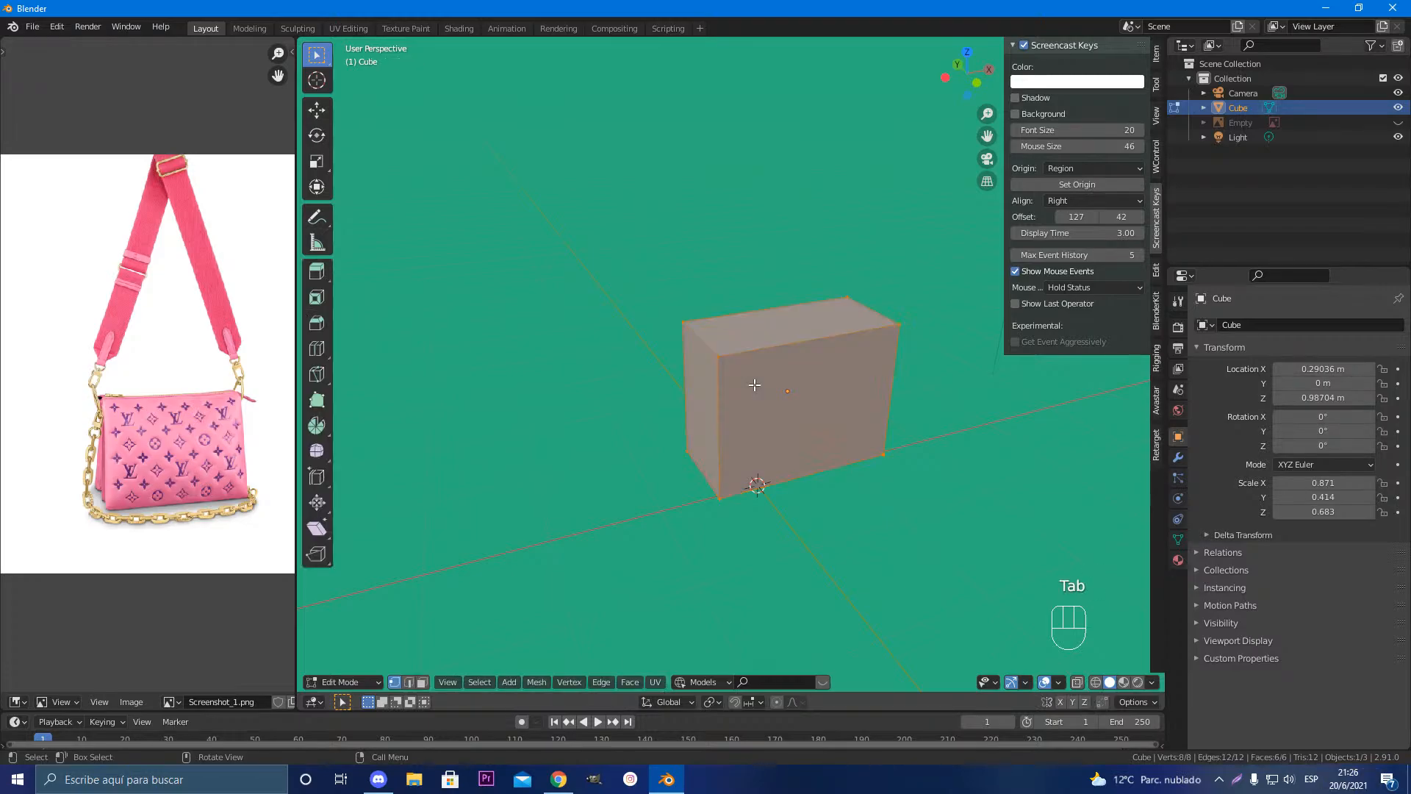
Step: Narrow the top of the cube by scaling its two long upper edges toward each other along Y
{"action": "key", "text": "2"}
{"action": "left_click", "coordinate": [781, 348]}
{"action": "left_click", "coordinate": [763, 321], "text": "alt"}
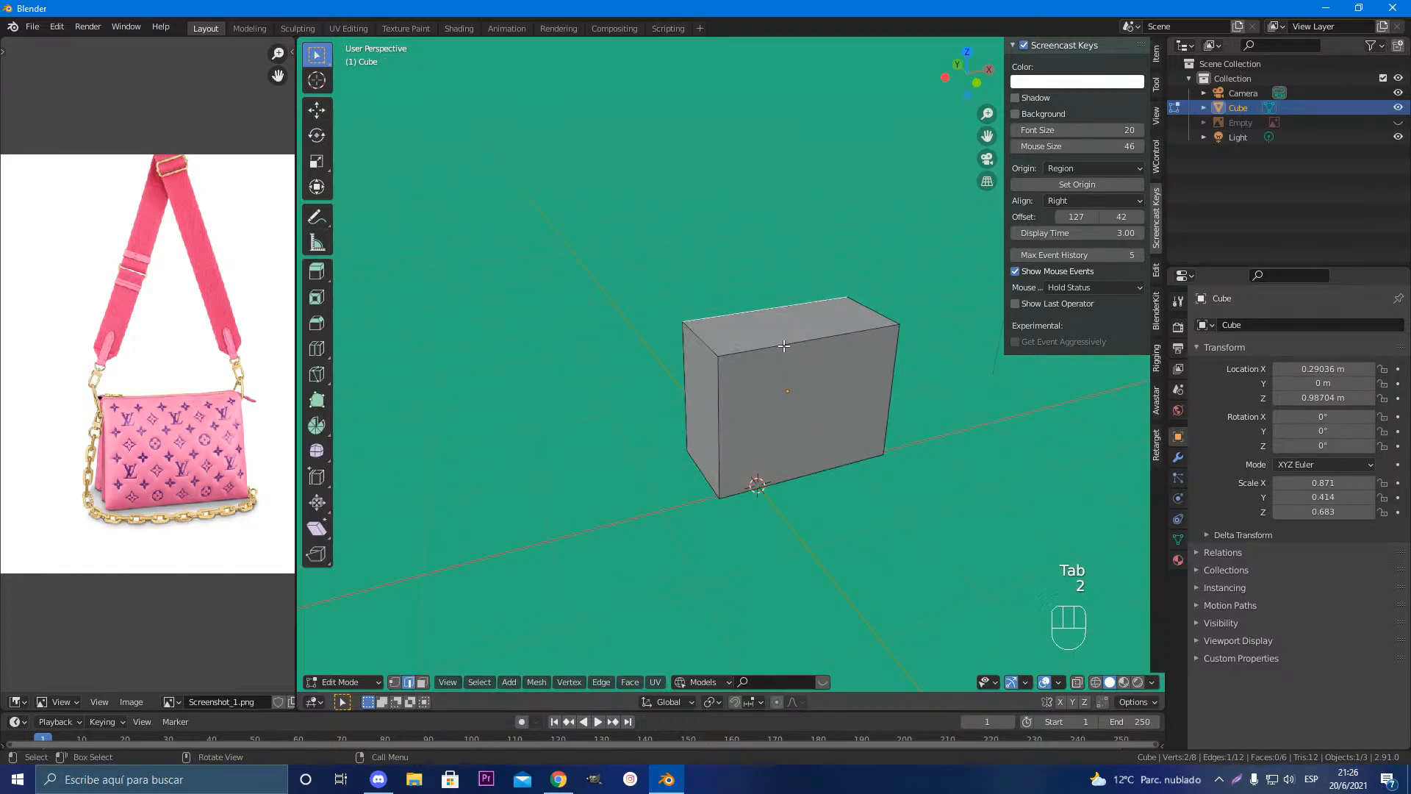
{"action": "left_click", "coordinate": [783, 345], "text": "shift"}
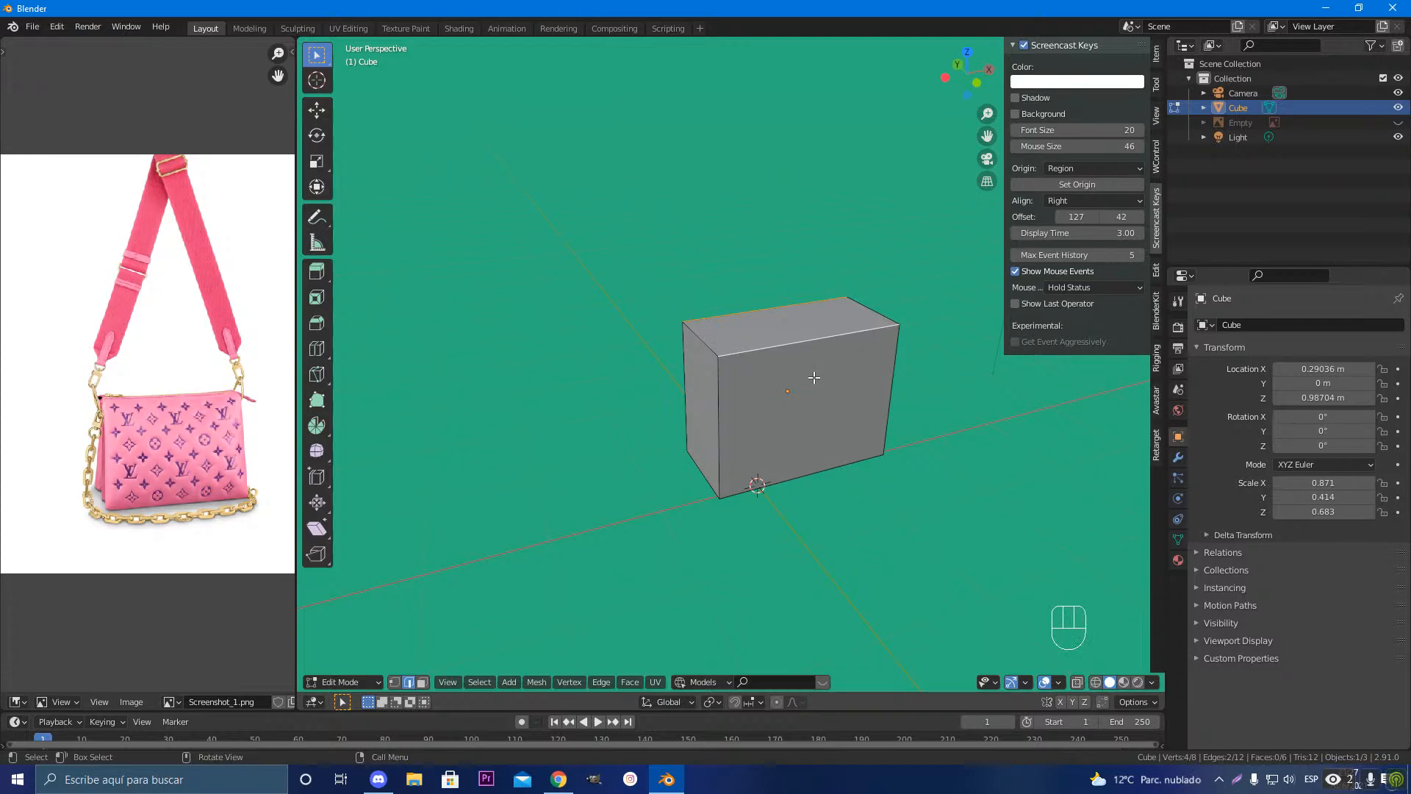
{"action": "key", "text": "KP_3"}
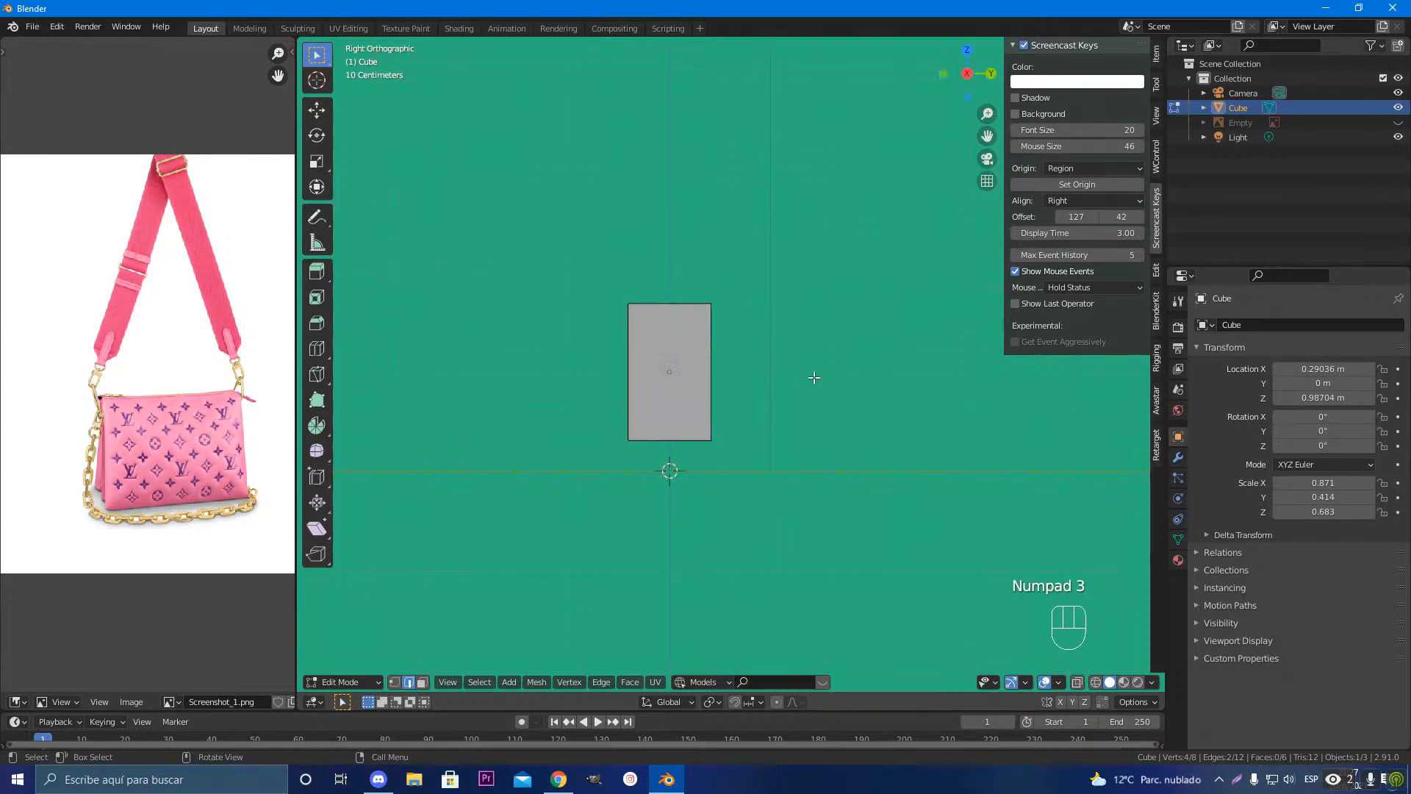
{"action": "key", "text": "KP_1"}
{"action": "middle_click_drag", "start_coordinate": [813, 378], "coordinate": [866, 426]}
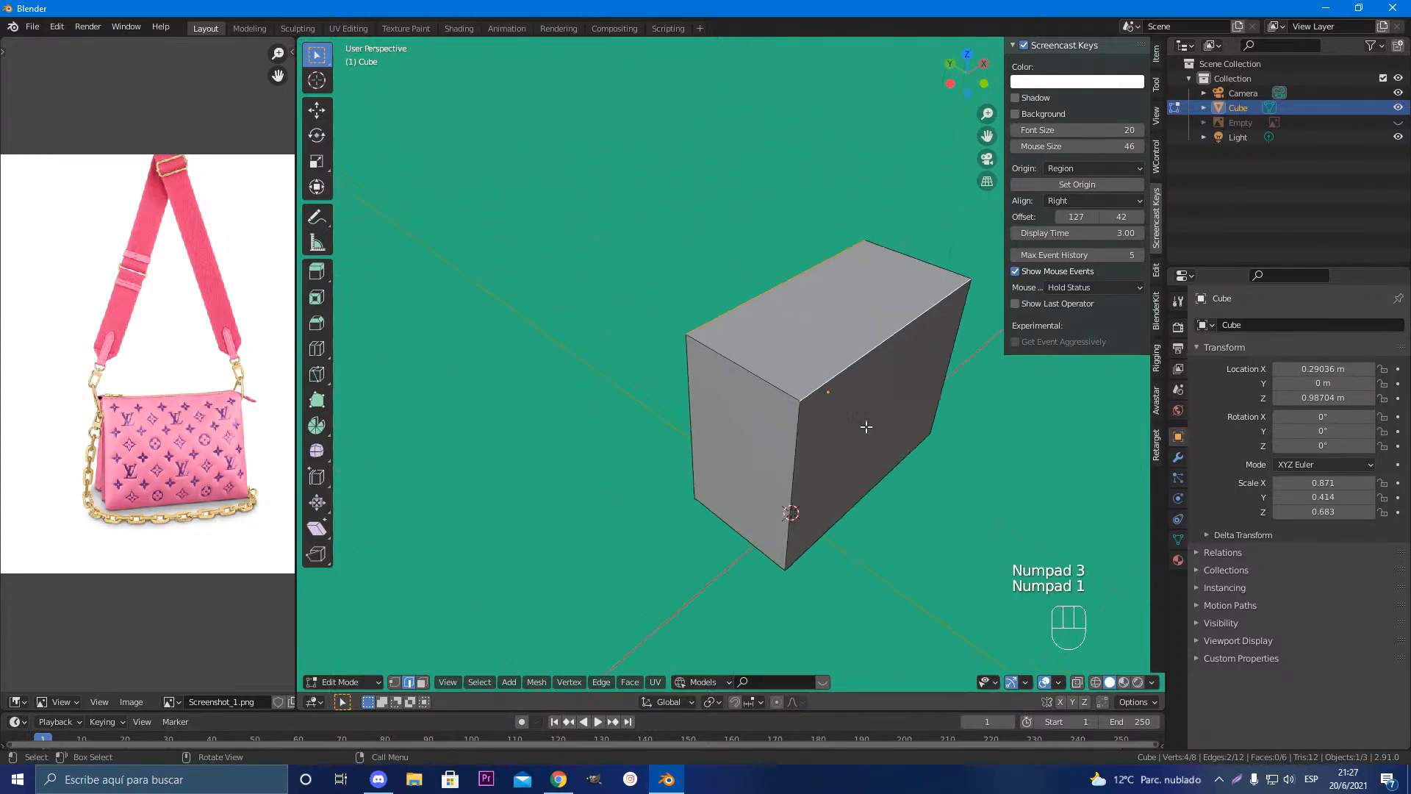
{"action": "key", "text": "s"}
{"action": "key", "text": "x"}
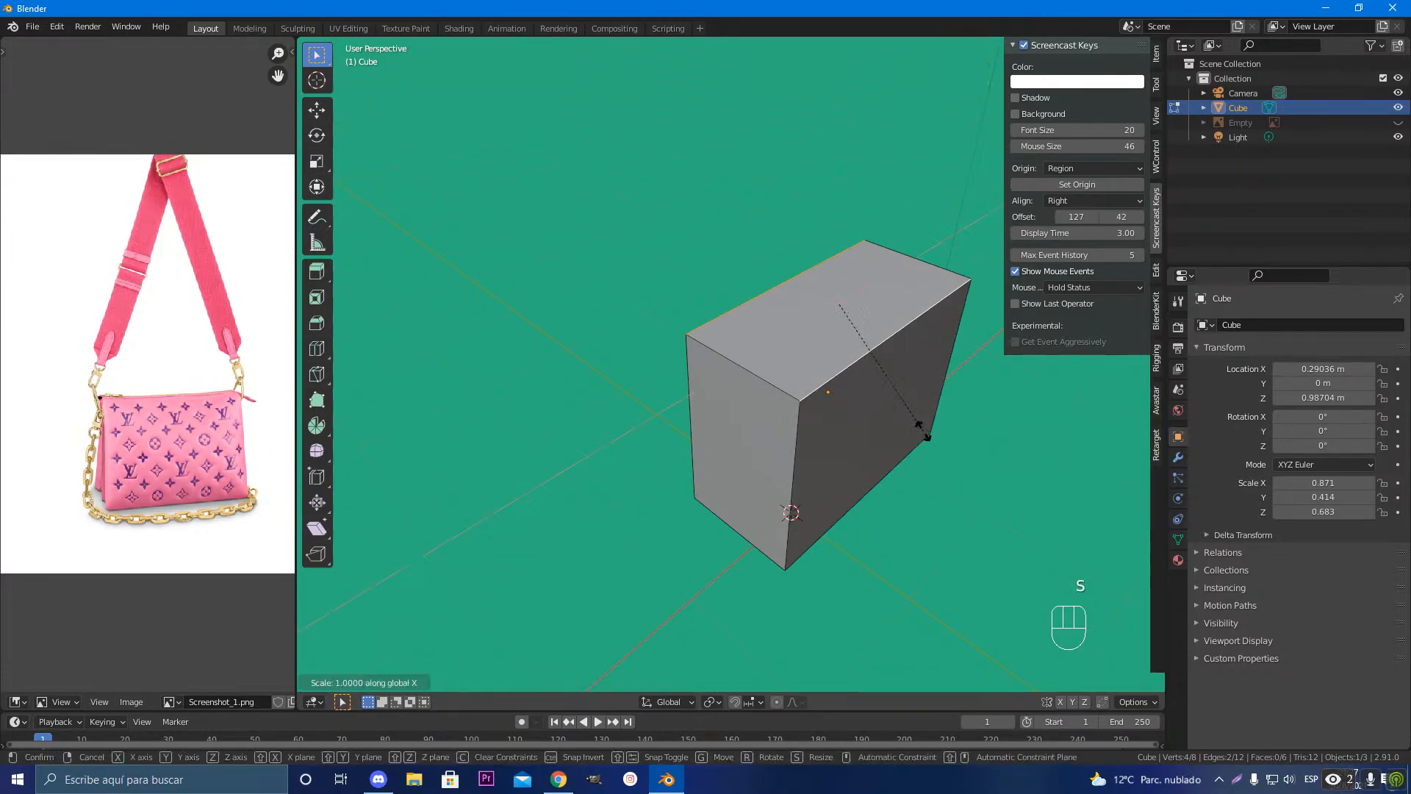
{"action": "key", "text": "y"}
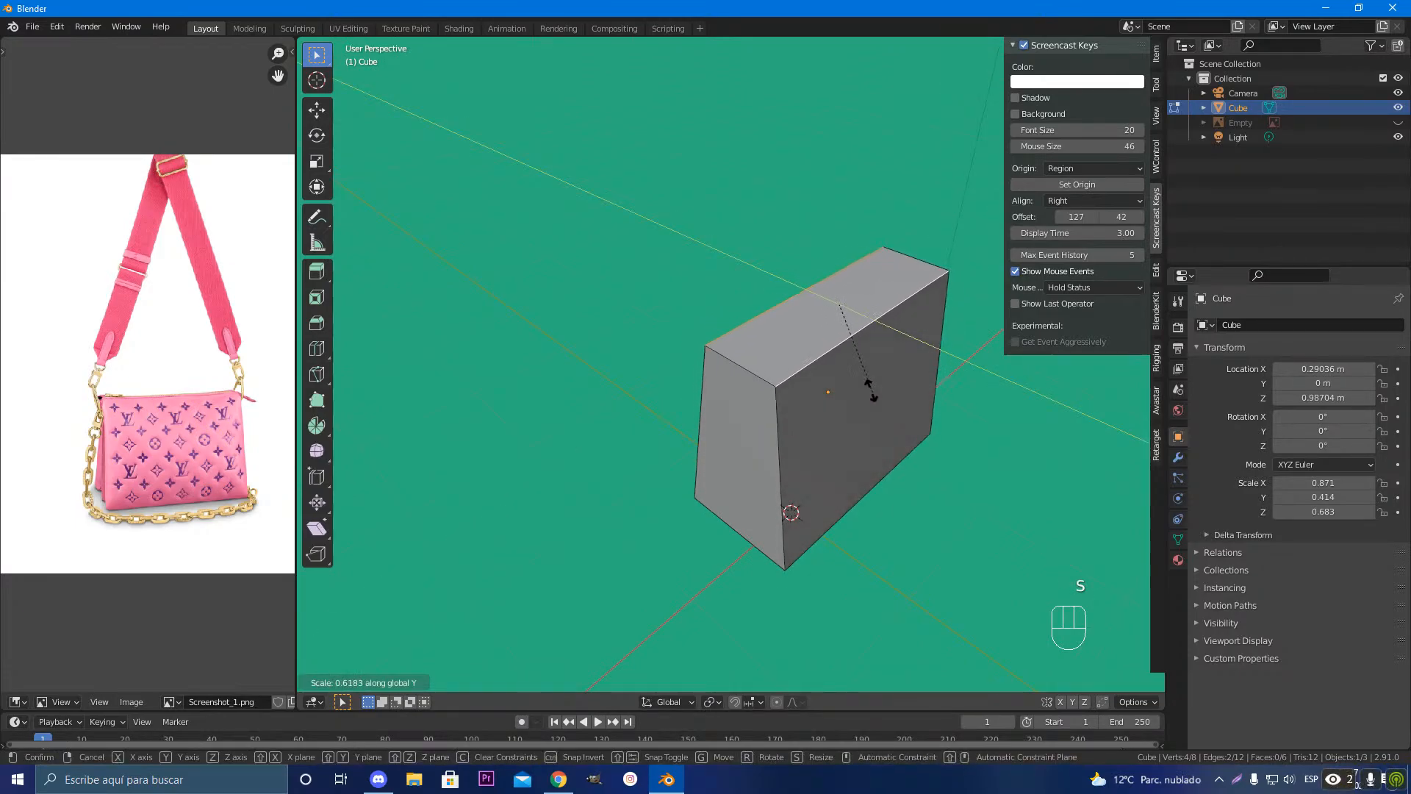
{"action": "left_click", "coordinate": [843, 348]}
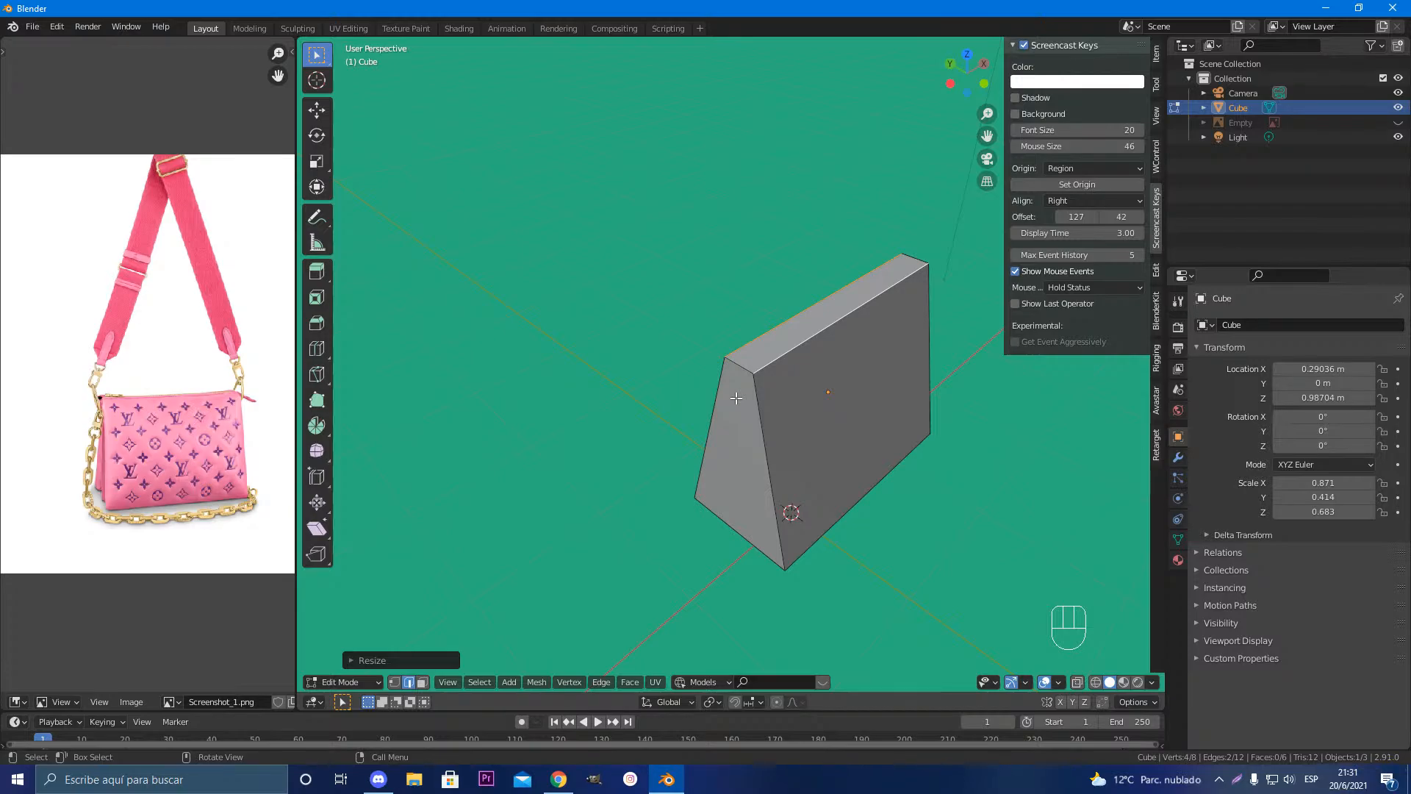
Step: Add six evenly spaced loop cuts running lengthwise over the top, down the narrow ends and along the bottom of the block
{"action": "middle_click_drag", "start_coordinate": [738, 403], "coordinate": [768, 345]}
{"action": "key", "text": "ctrl+r"}
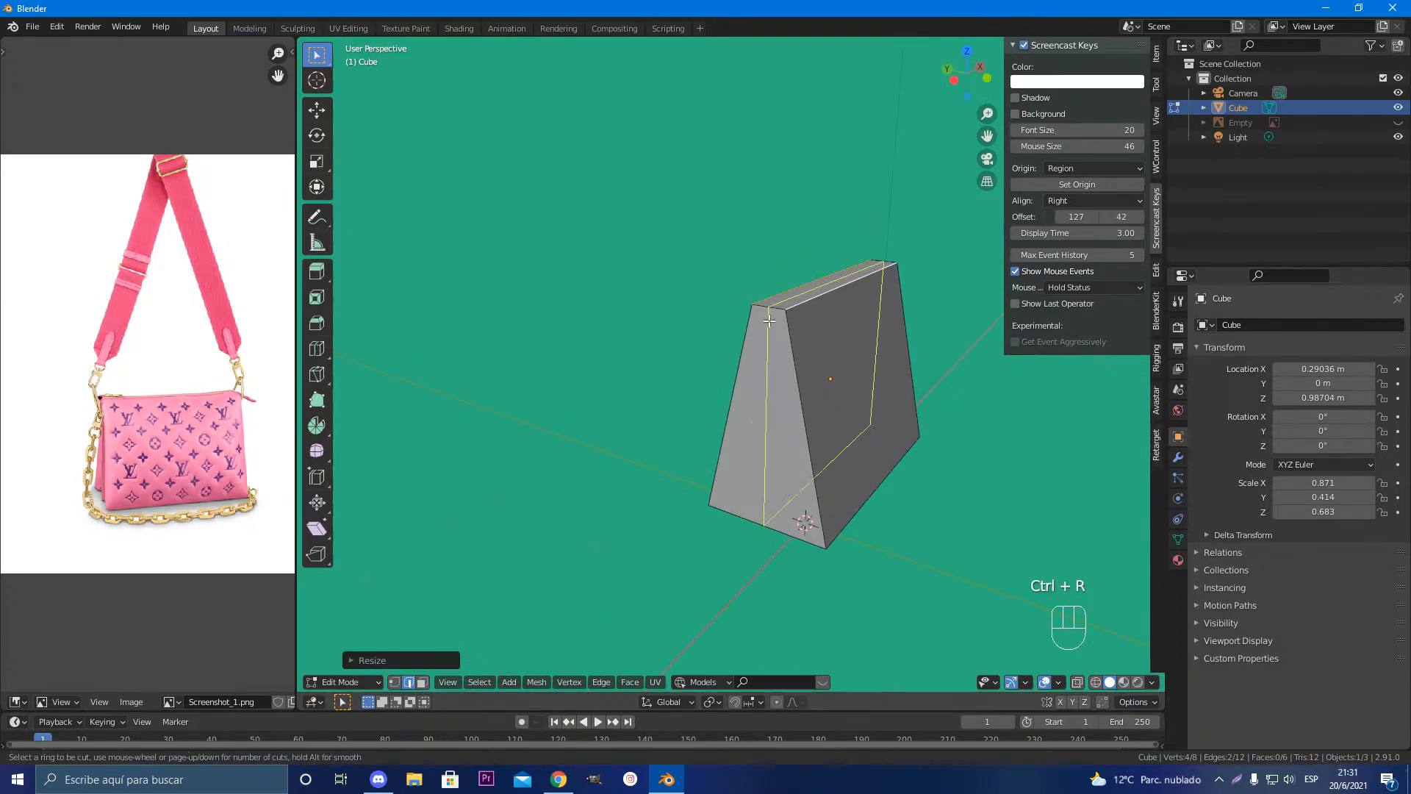
{"action": "scroll", "coordinate": [769, 324], "scroll_direction": "up", "scroll_amount": 3}
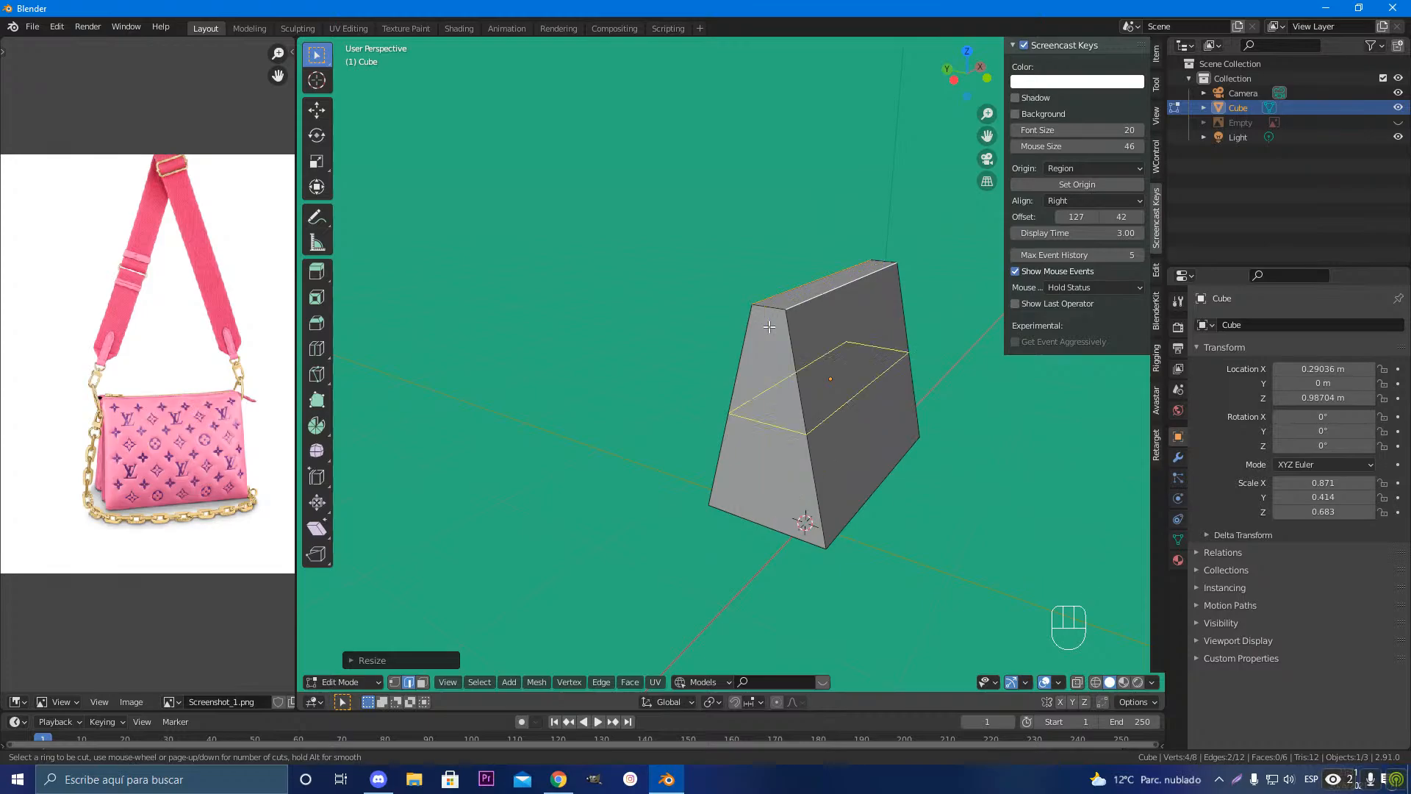
{"action": "scroll", "coordinate": [769, 326], "scroll_direction": "up", "scroll_amount": 1}
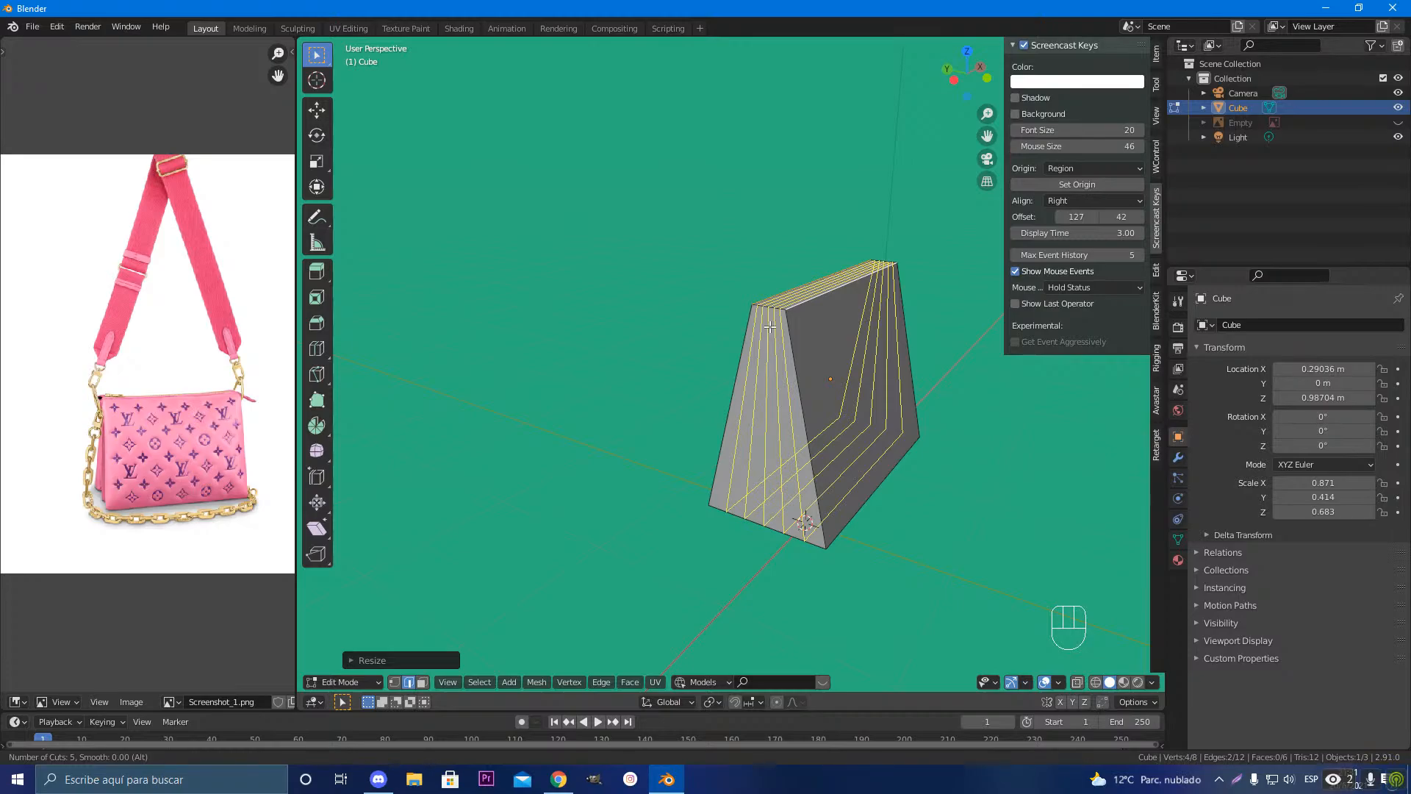
{"action": "scroll", "coordinate": [770, 326], "scroll_direction": "up", "scroll_amount": 1}
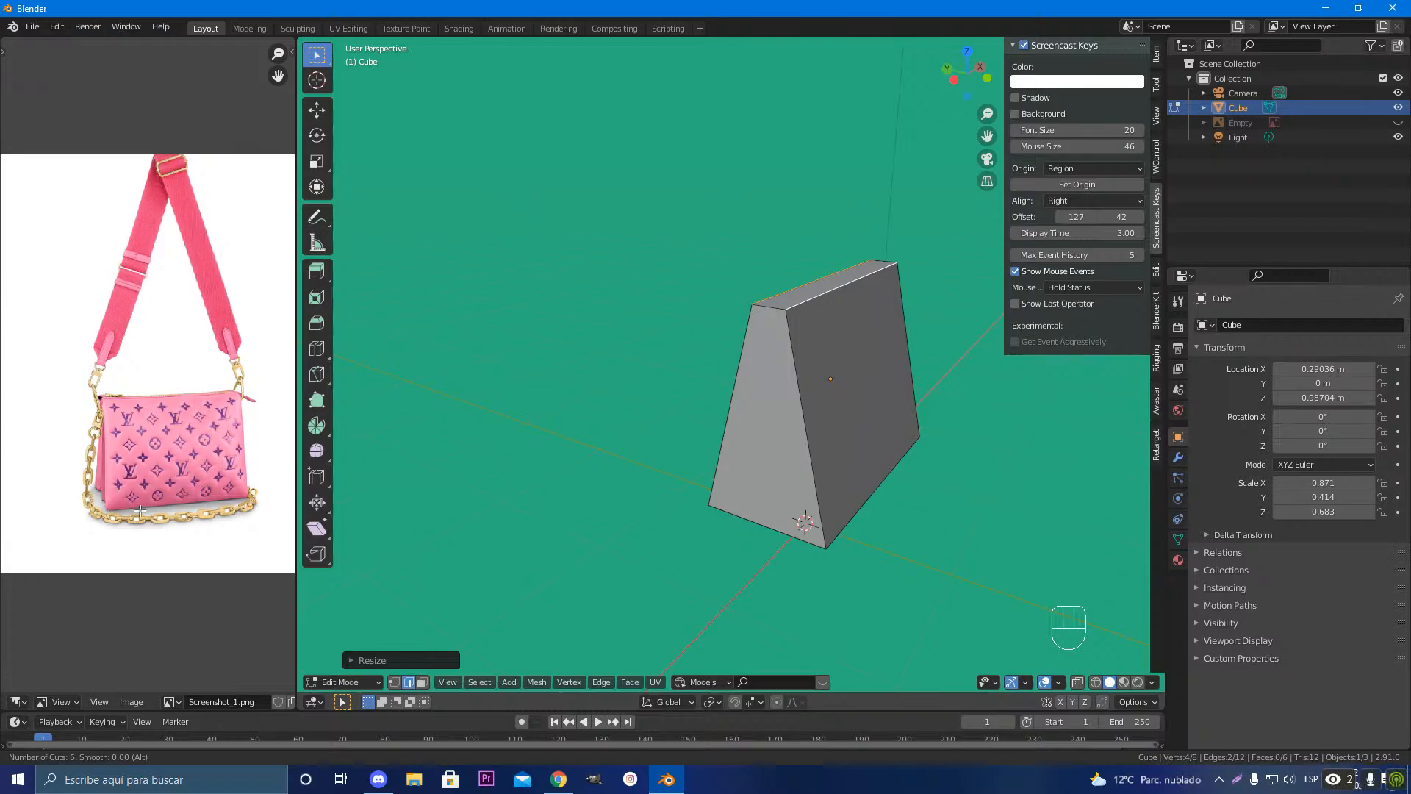
{"action": "left_click", "coordinate": [769, 310]}
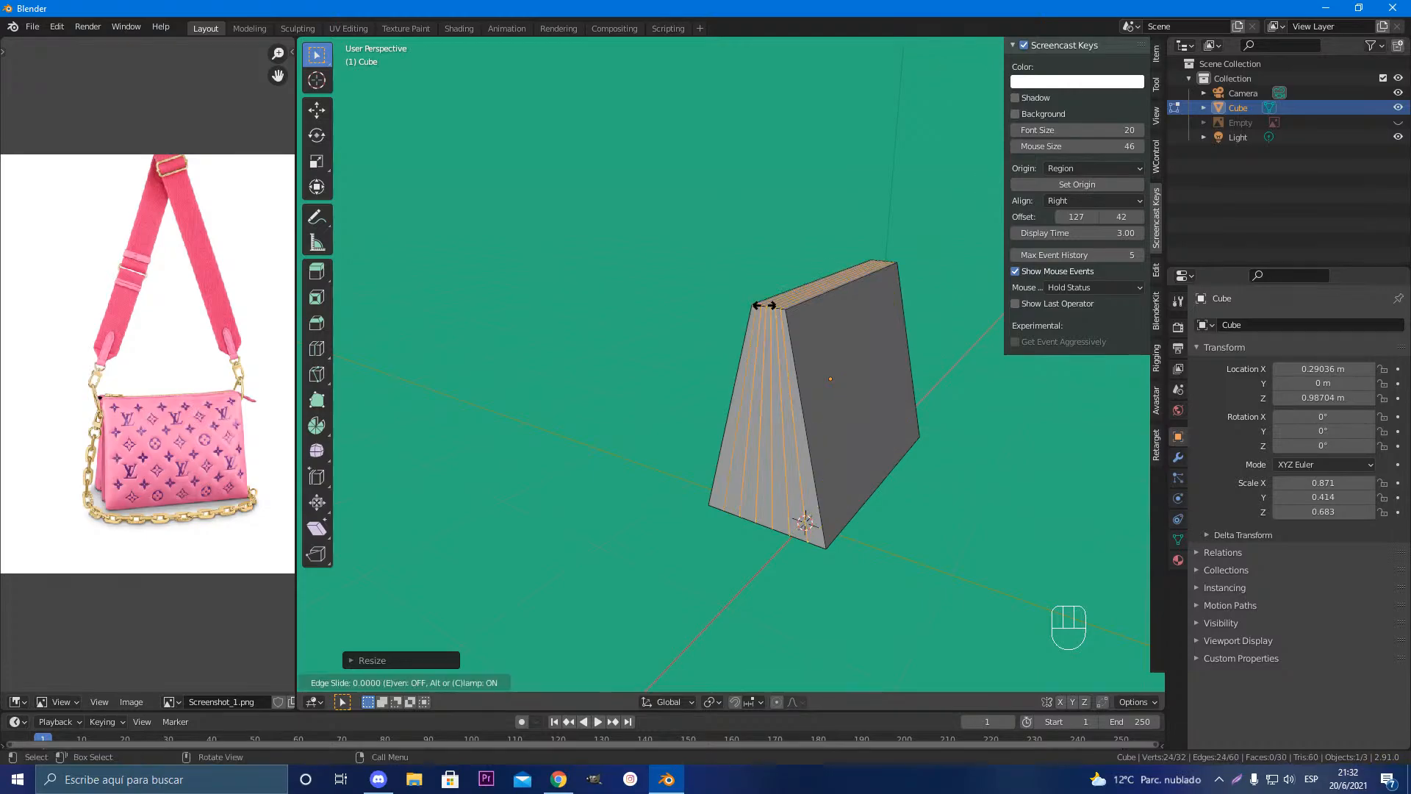
{"action": "left_click", "coordinate": [760, 444]}
Step: Select the bottom vertices of the second loop cut in from each large face, at both narrow ends of the block
{"action": "scroll", "coordinate": [769, 415], "scroll_direction": "up", "scroll_amount": 2}
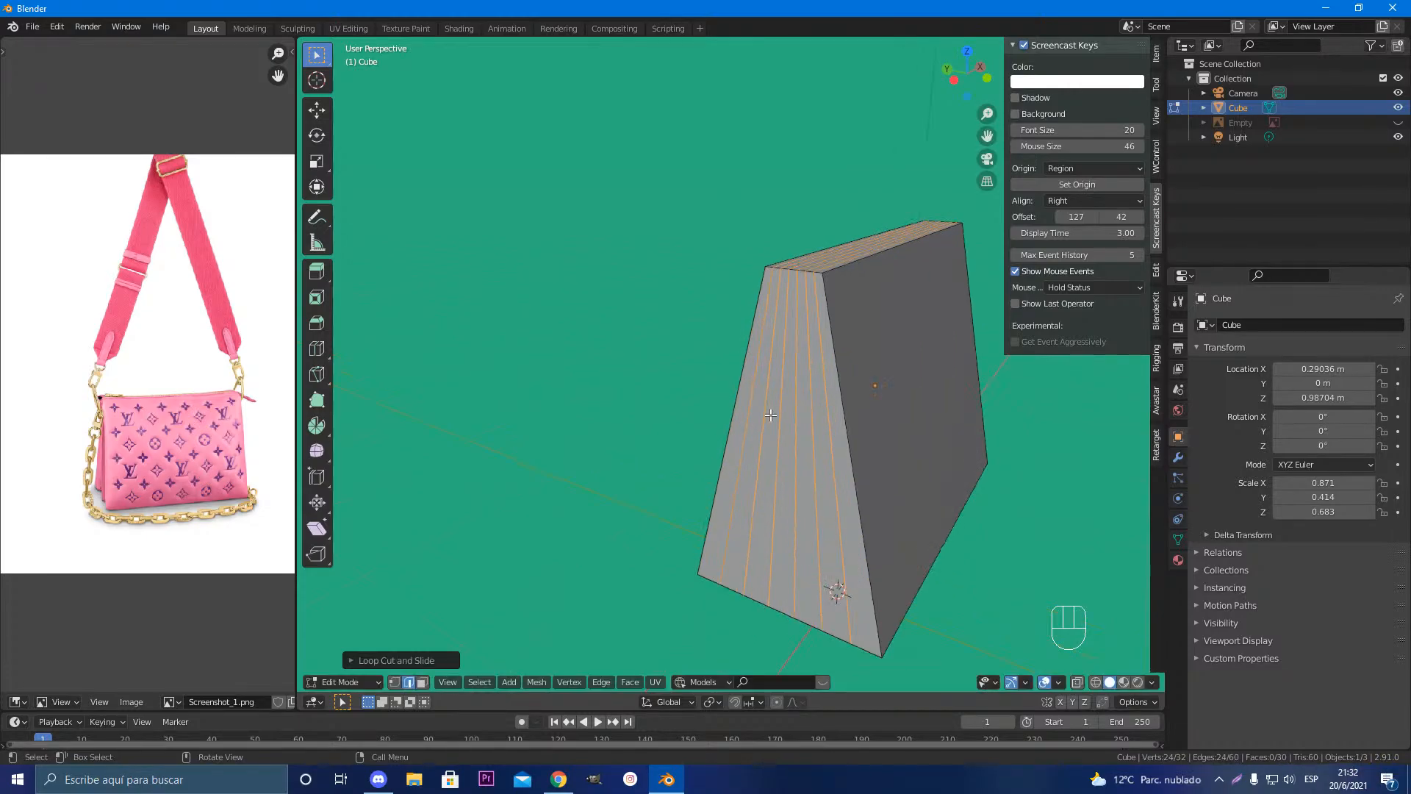
{"action": "middle_click_drag", "start_coordinate": [769, 415], "coordinate": [756, 434]}
{"action": "left_click", "coordinate": [737, 490]}
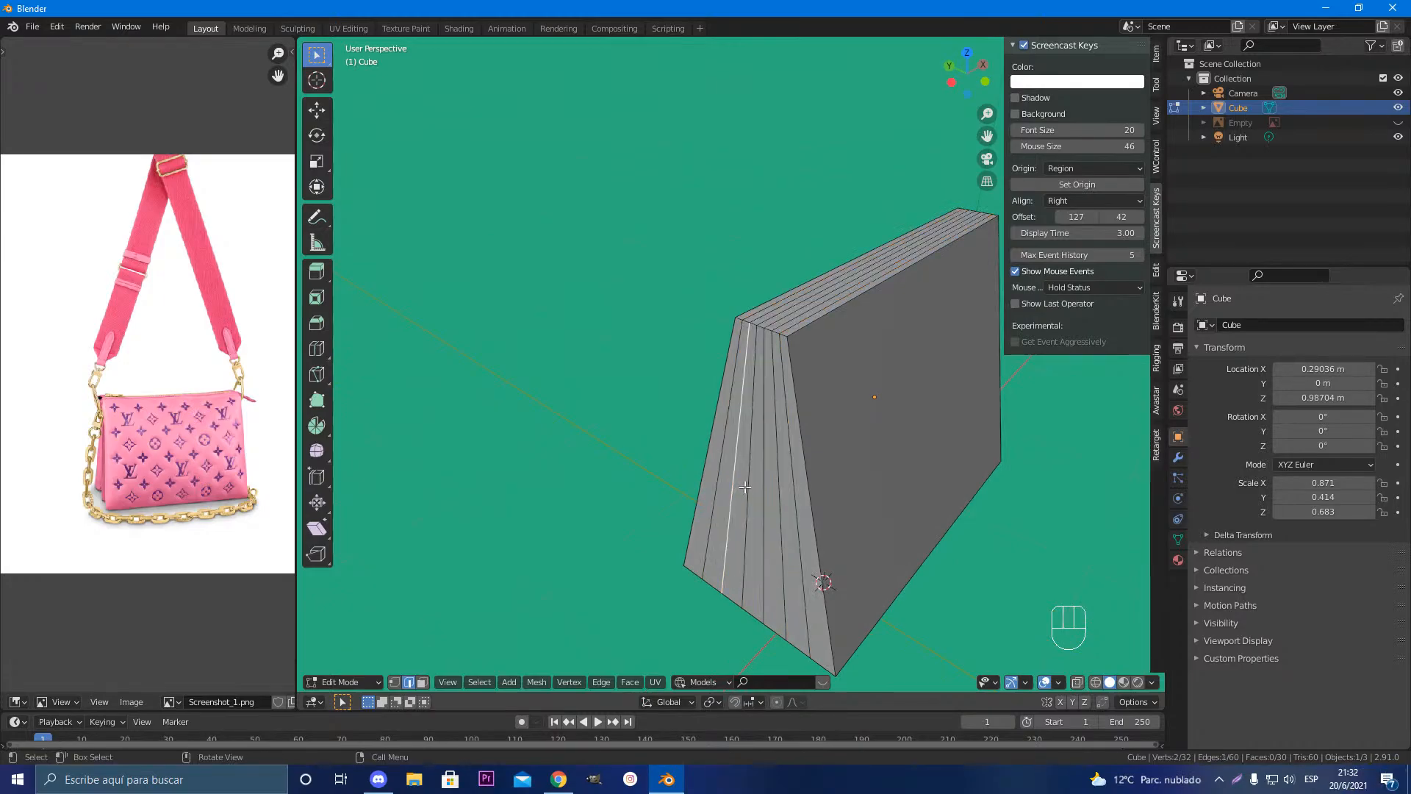
{"action": "key", "text": "1"}
{"action": "left_click", "coordinate": [724, 595]}
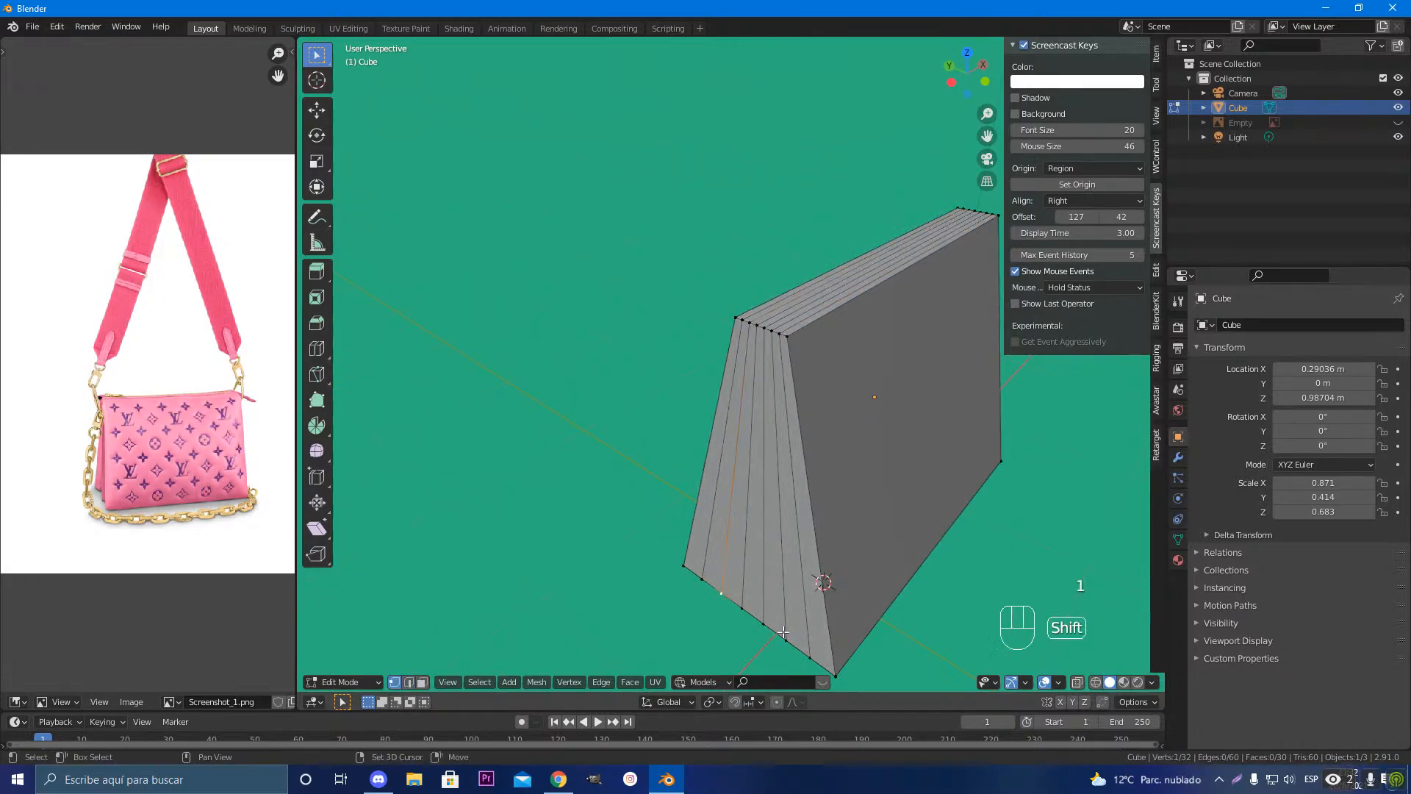
{"action": "left_click", "coordinate": [787, 641], "text": "shift"}
{"action": "middle_click_drag", "start_coordinate": [787, 642], "coordinate": [623, 537]}
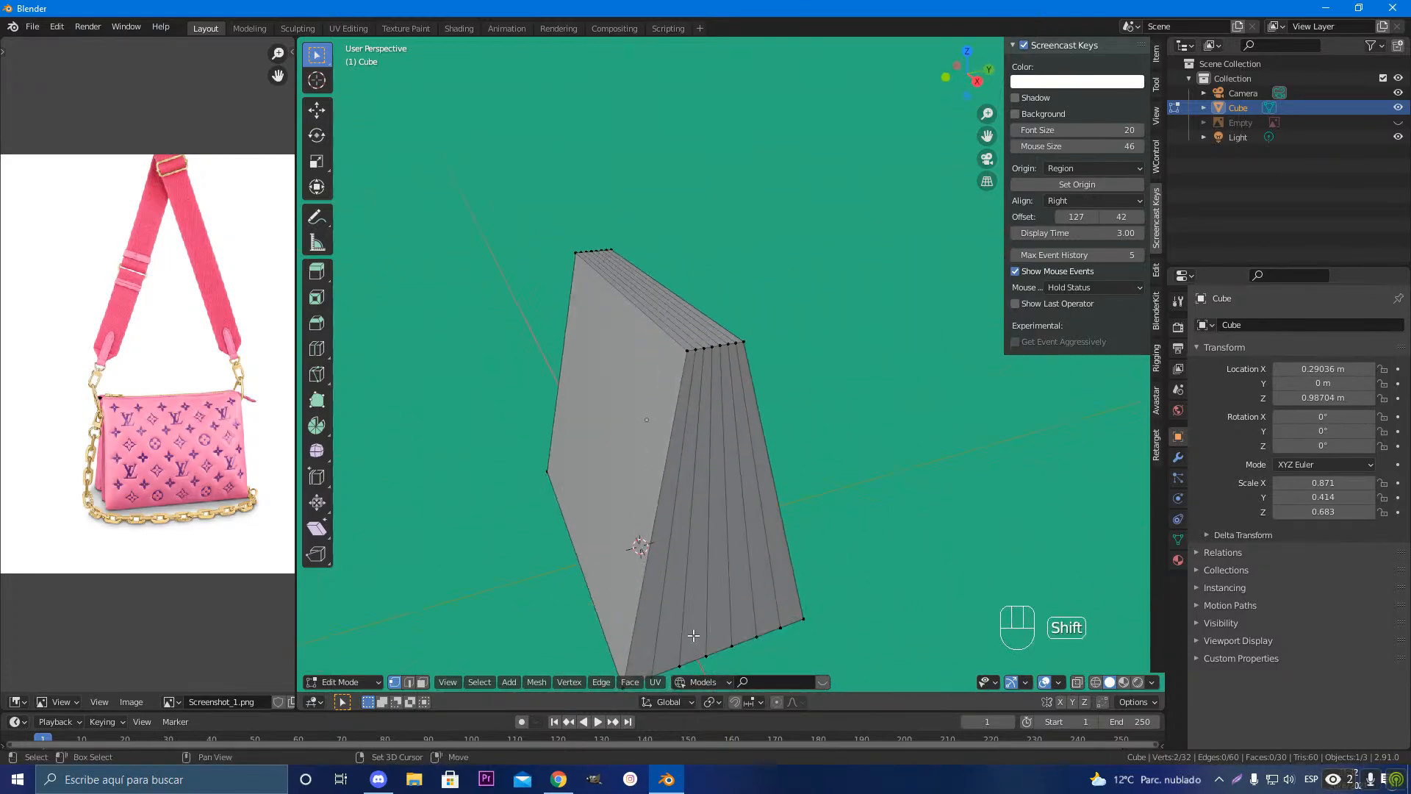
{"action": "left_click", "coordinate": [681, 664], "text": "shift"}
{"action": "left_click", "coordinate": [758, 637], "text": "shift"}
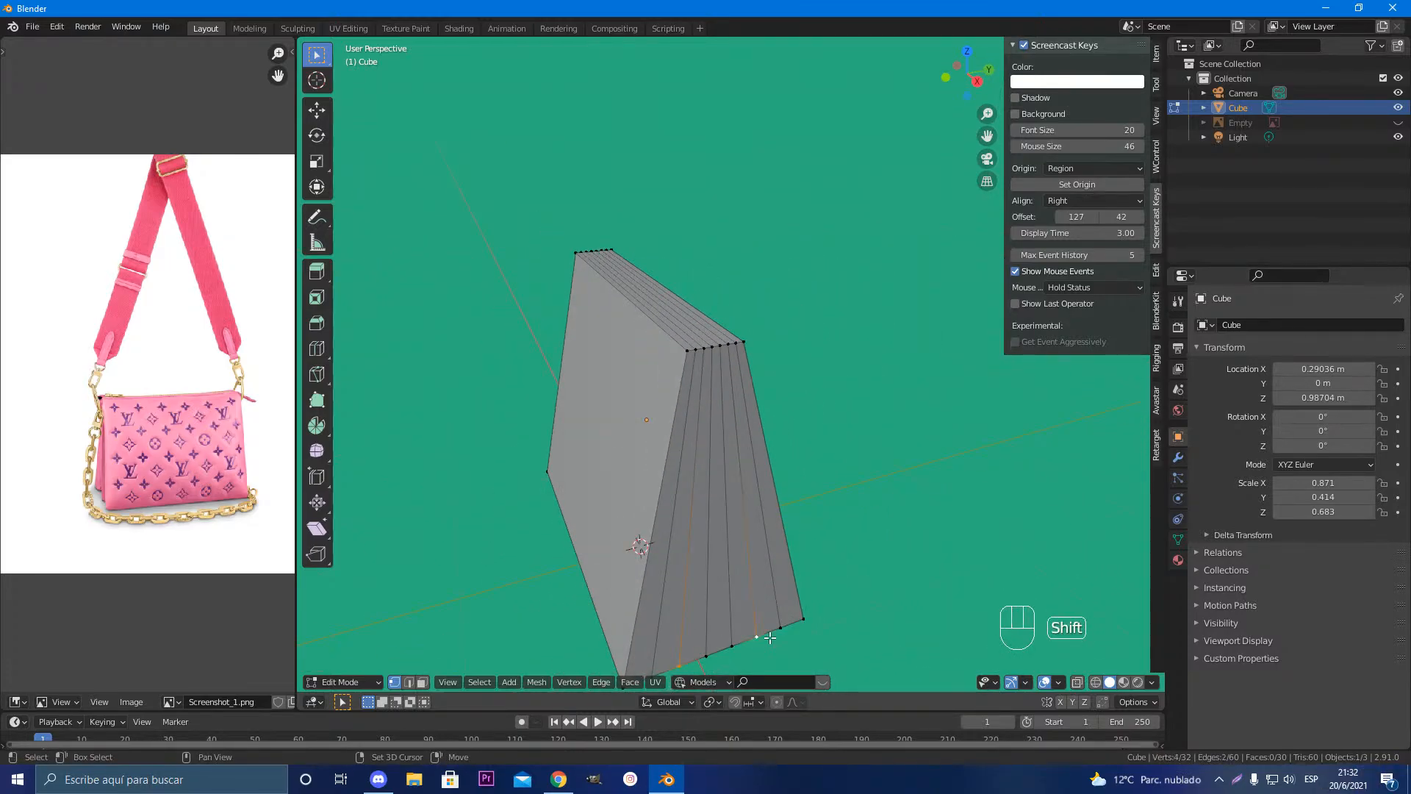
{"action": "middle_click_drag", "start_coordinate": [769, 638], "coordinate": [841, 532]}
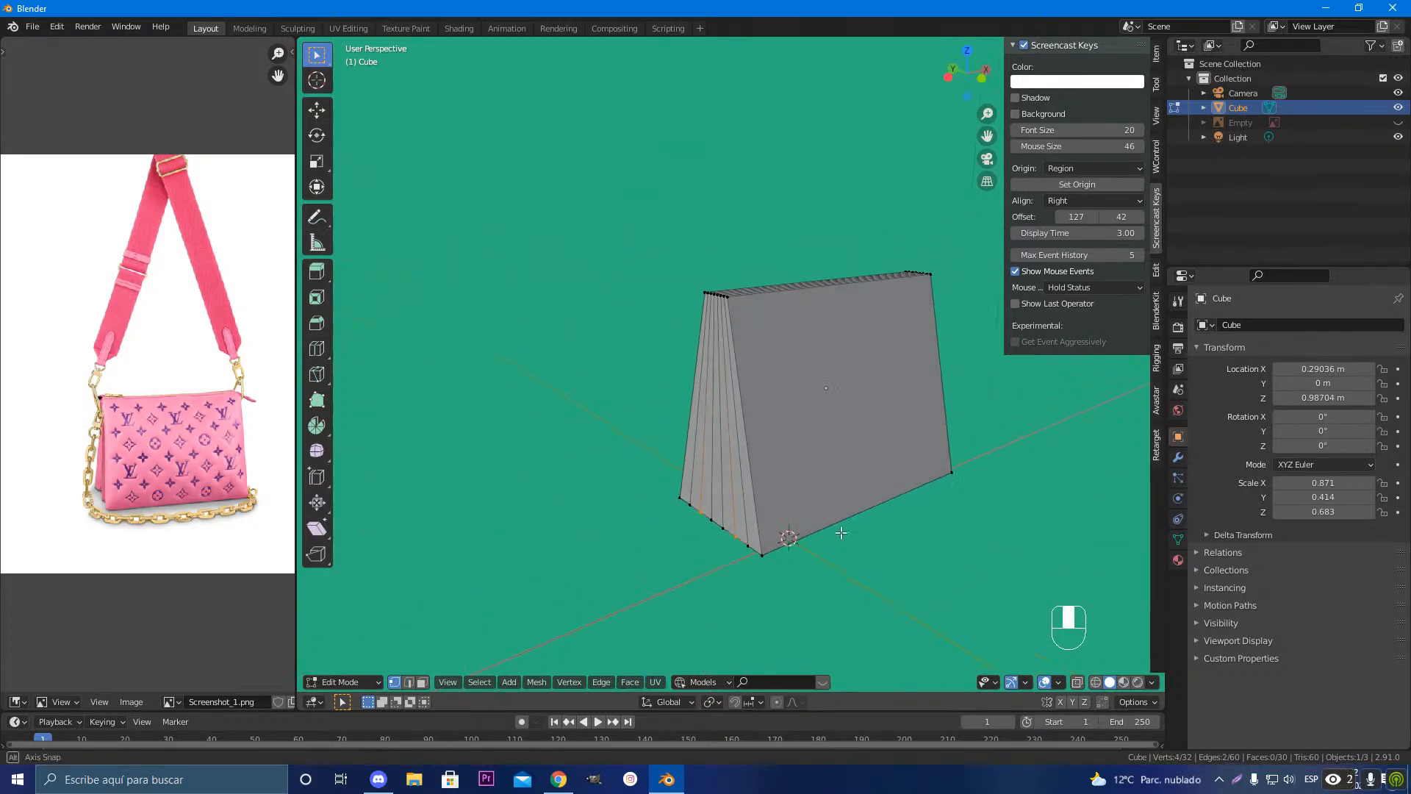
Step: Turn on X-ray and scale the four selected bottom vertices inward along X to about 0.85 to form side pleats
{"action": "key", "text": "KP_1"}
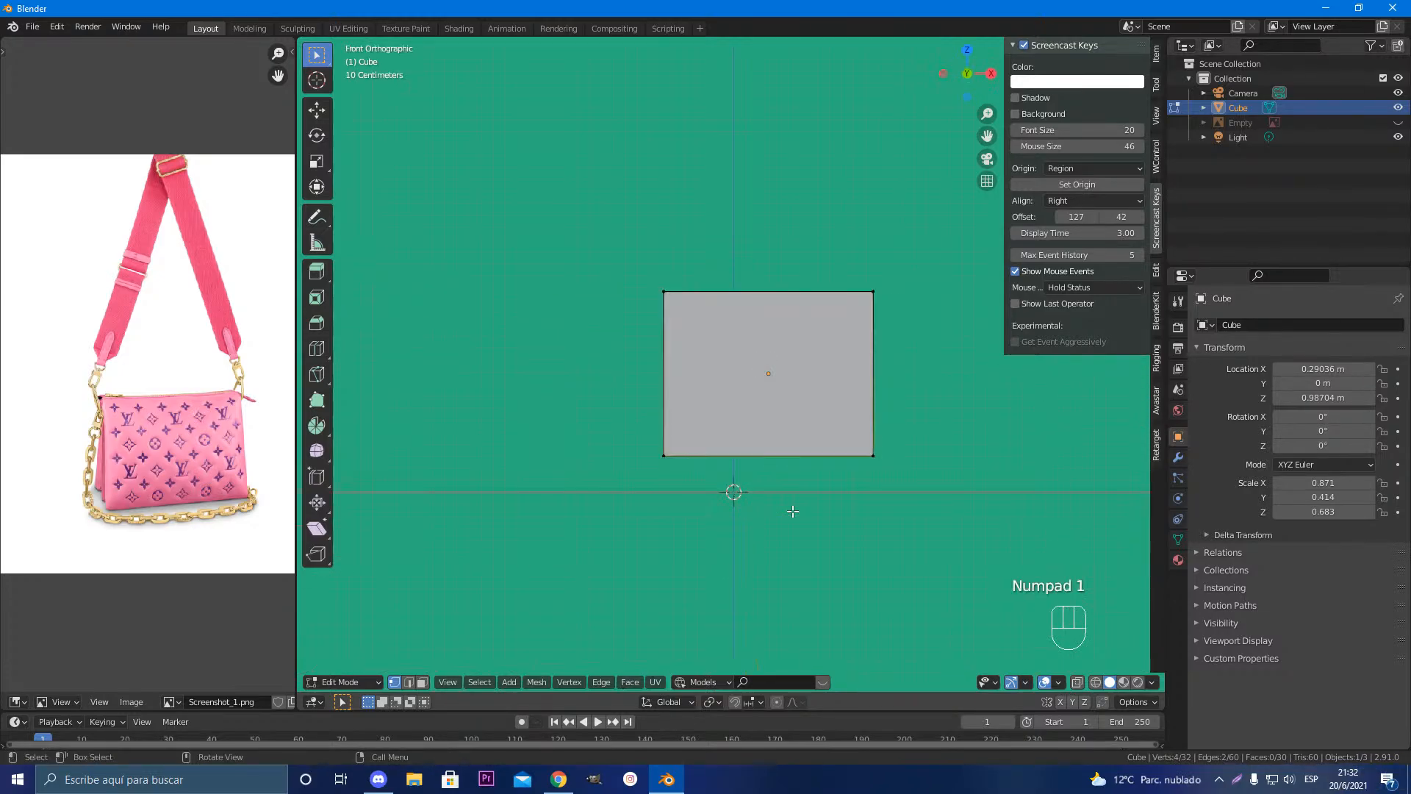
{"action": "scroll", "coordinate": [793, 510], "scroll_direction": "up", "scroll_amount": 1}
{"action": "middle_click_drag", "start_coordinate": [869, 502], "coordinate": [826, 521], "text": "shift"}
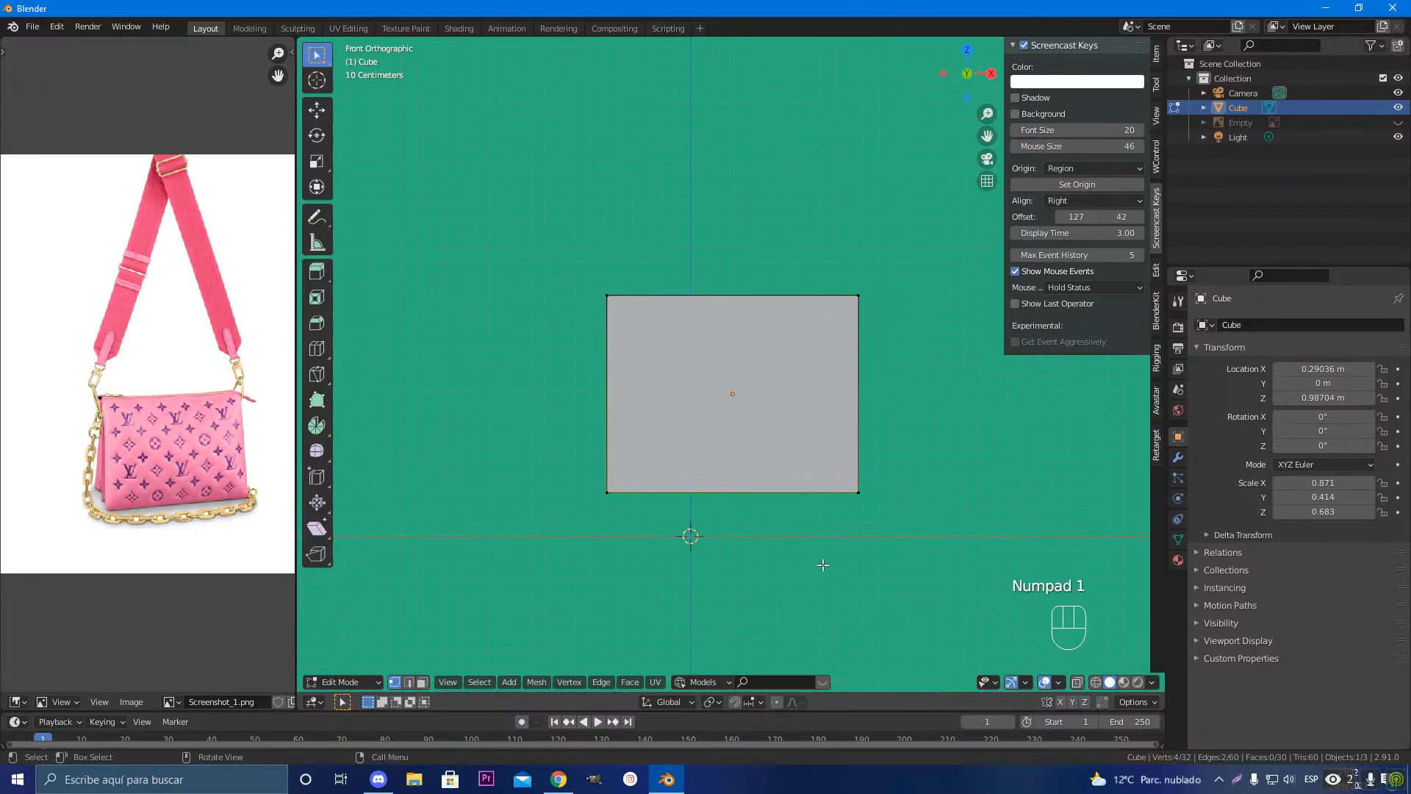
{"action": "key", "text": "KP_1"}
{"action": "left_click", "coordinate": [1077, 682]}
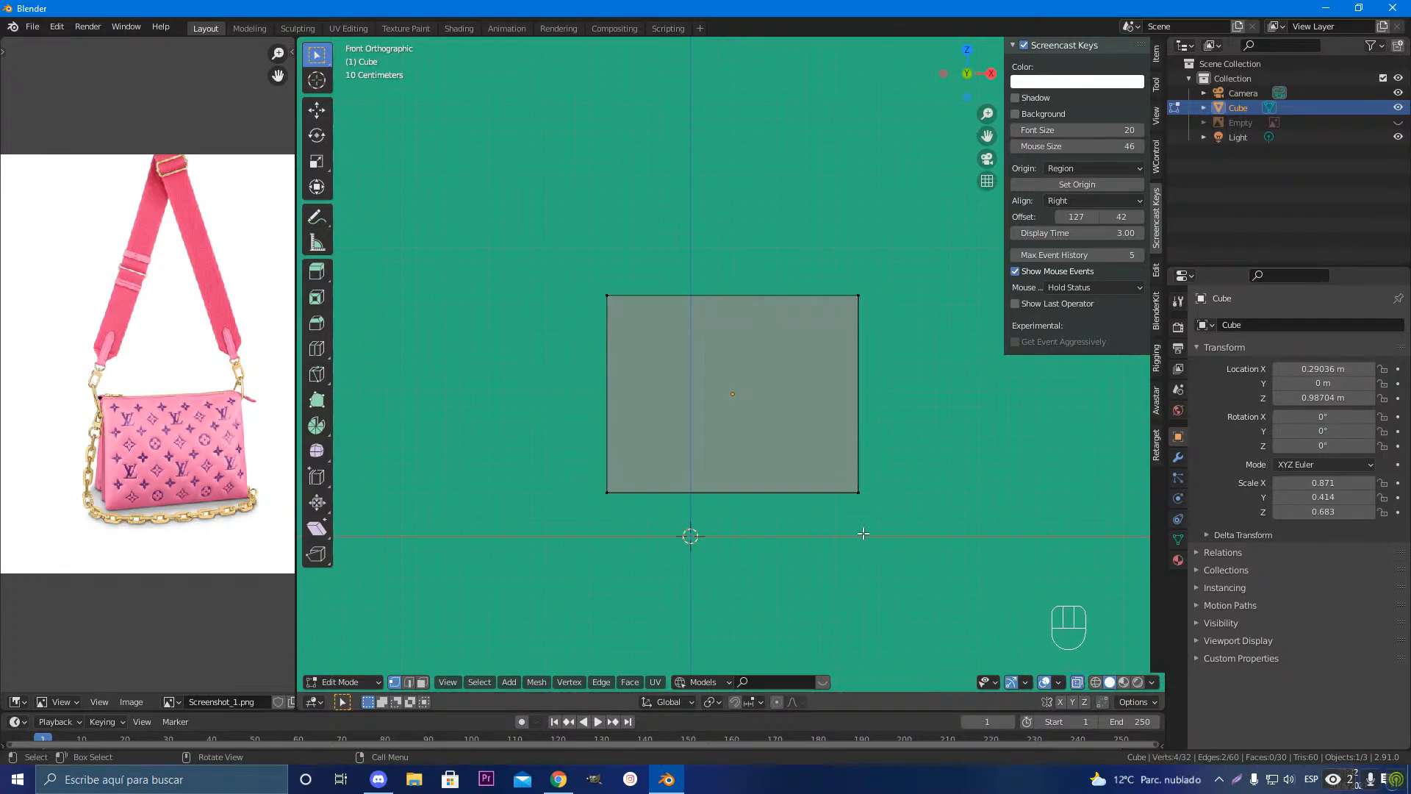
{"action": "middle_click_drag", "start_coordinate": [863, 533], "coordinate": [942, 598]}
{"action": "key", "text": "s"}
{"action": "key", "text": "x"}
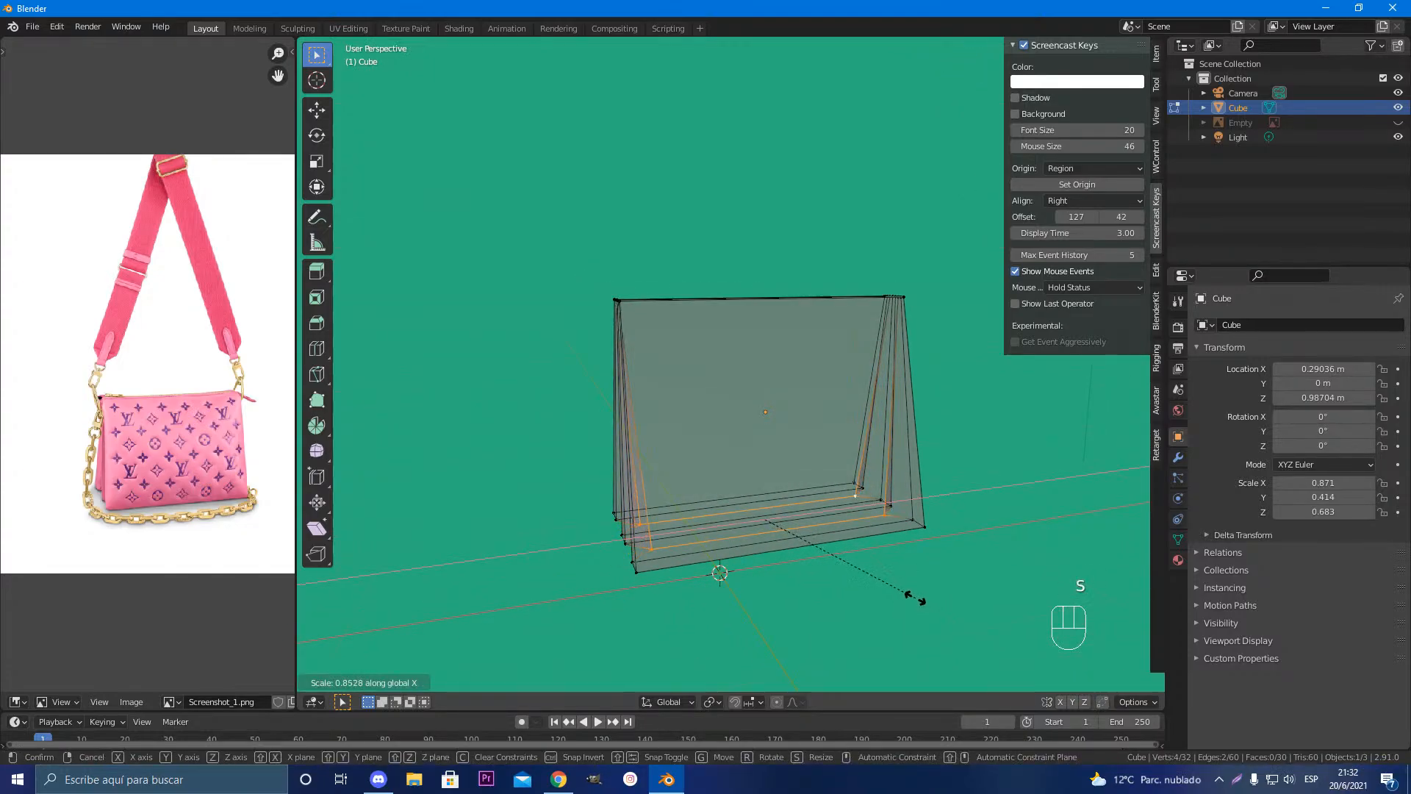
{"action": "left_click", "coordinate": [914, 598]}
Step: Turn off X-ray, clear the vertex selection and inspect the pleated ends of the bag
{"action": "middle_click_drag", "start_coordinate": [683, 532], "coordinate": [782, 542]}
{"action": "key", "text": "Tab"}
{"action": "key", "text": "Tab"}
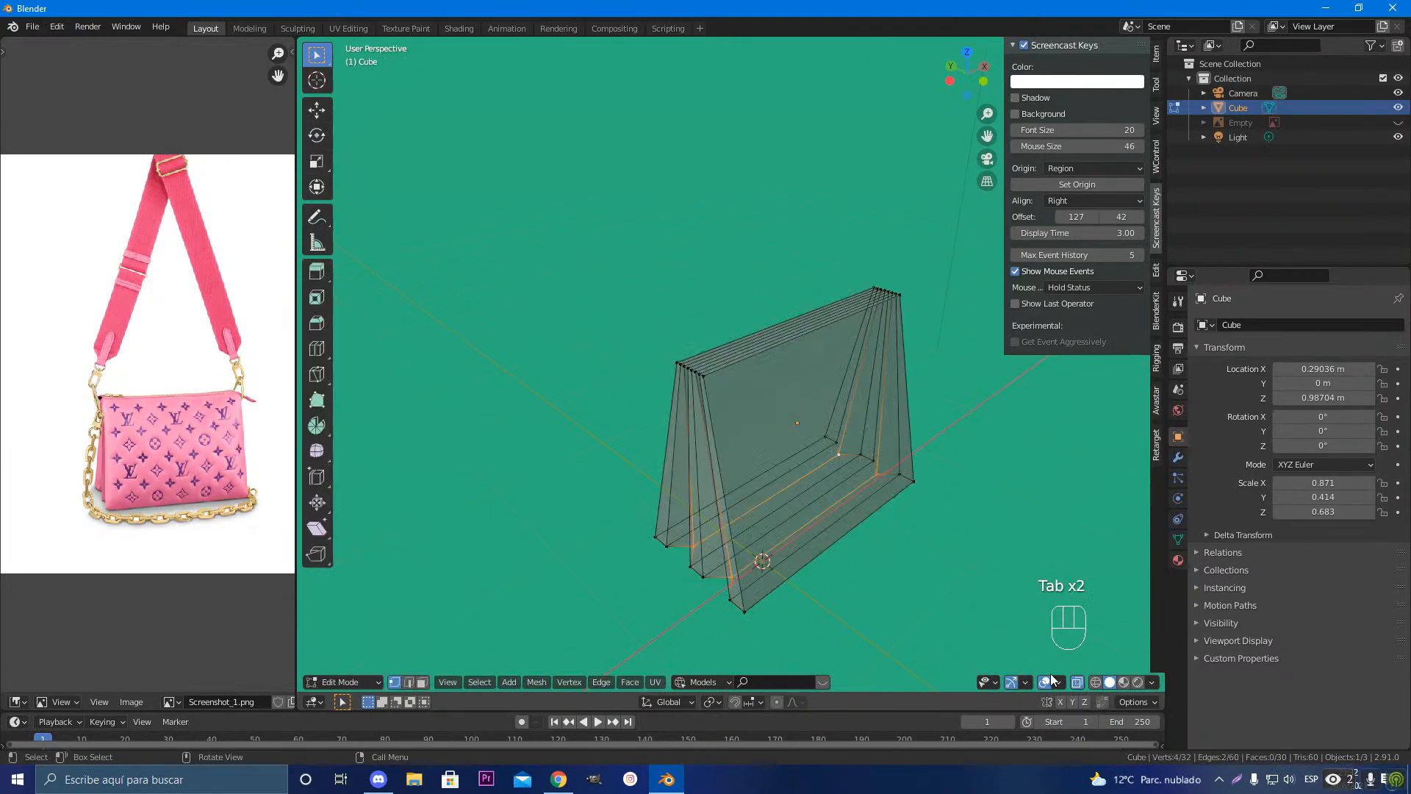
{"action": "left_click", "coordinate": [1085, 682]}
{"action": "left_click", "coordinate": [1076, 680]}
{"action": "mouse_move", "coordinate": [883, 548]}
{"action": "middle_mouse_down"}
{"action": "mouse_move", "coordinate": [840, 546]}
{"action": "mouse_move", "coordinate": [923, 512]}
{"action": "mouse_move", "coordinate": [755, 537]}
{"action": "mouse_move", "coordinate": [754, 523]}
{"action": "mouse_move", "coordinate": [907, 559]}
{"action": "middle_mouse_up"}
{"action": "key", "text": "Tab"}
{"action": "key", "text": "Tab"}
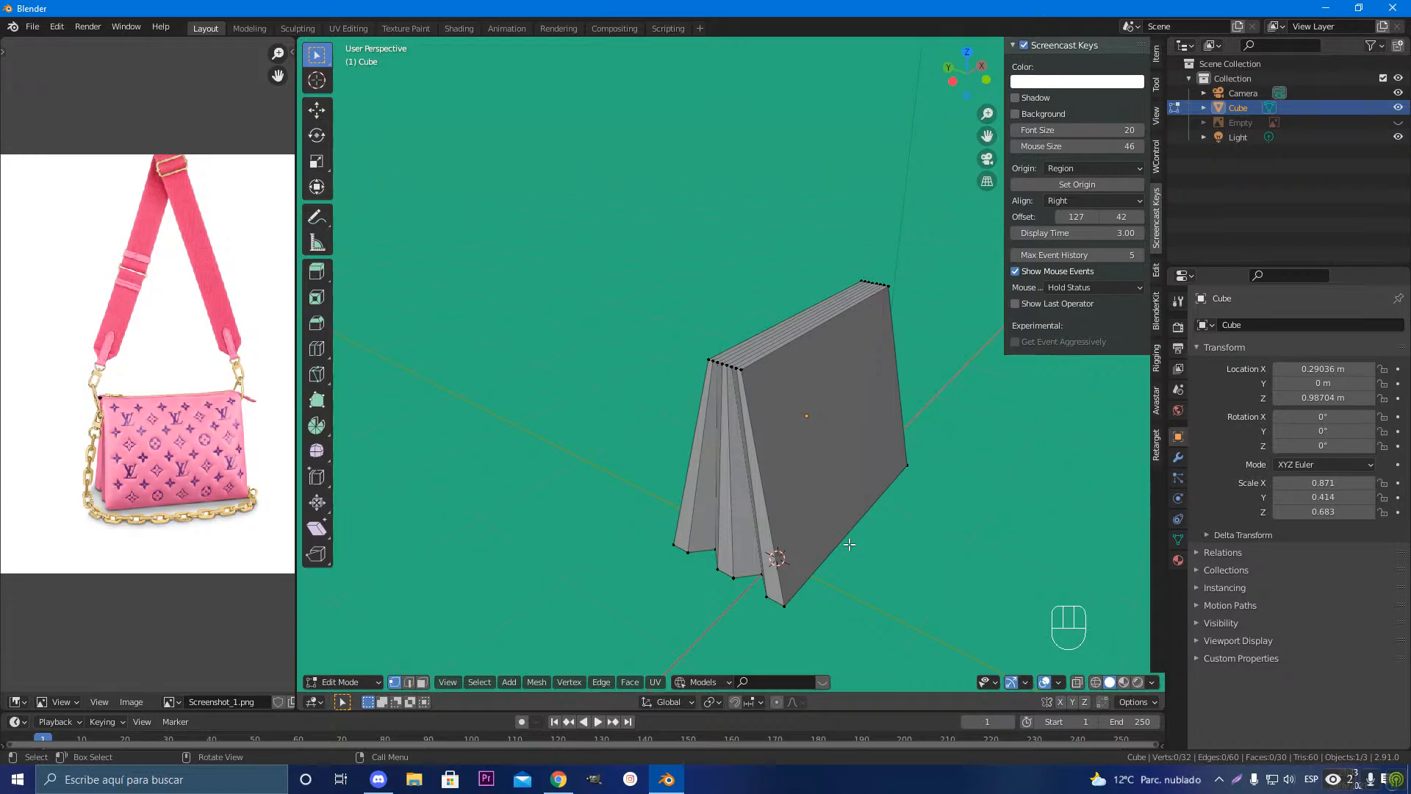
{"action": "middle_click_drag", "start_coordinate": [849, 544], "coordinate": [778, 548]}
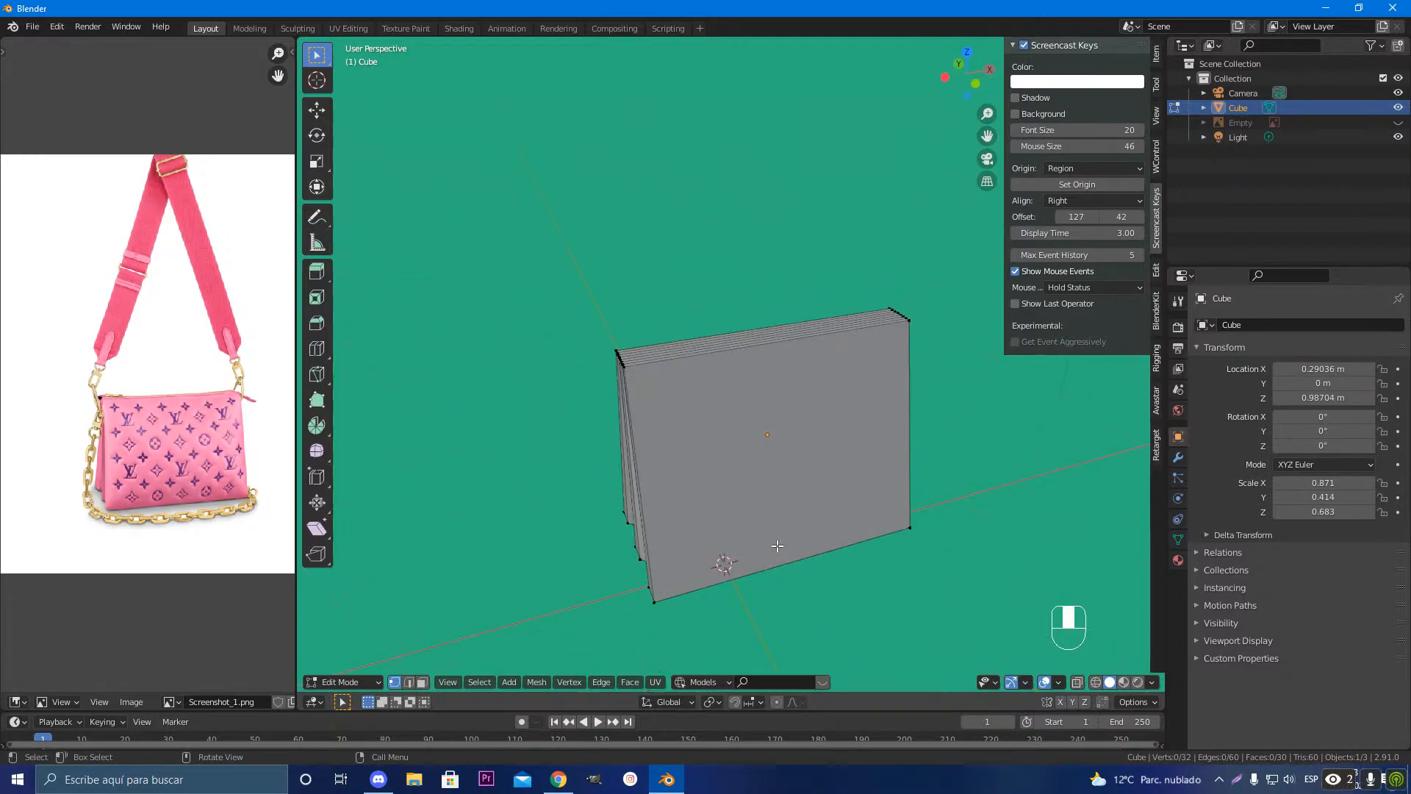
Step: Switch to Chrome and open the account's own product catalogue on the IMVU site in a new tab
{"action": "mouse_move", "coordinate": [555, 789]}
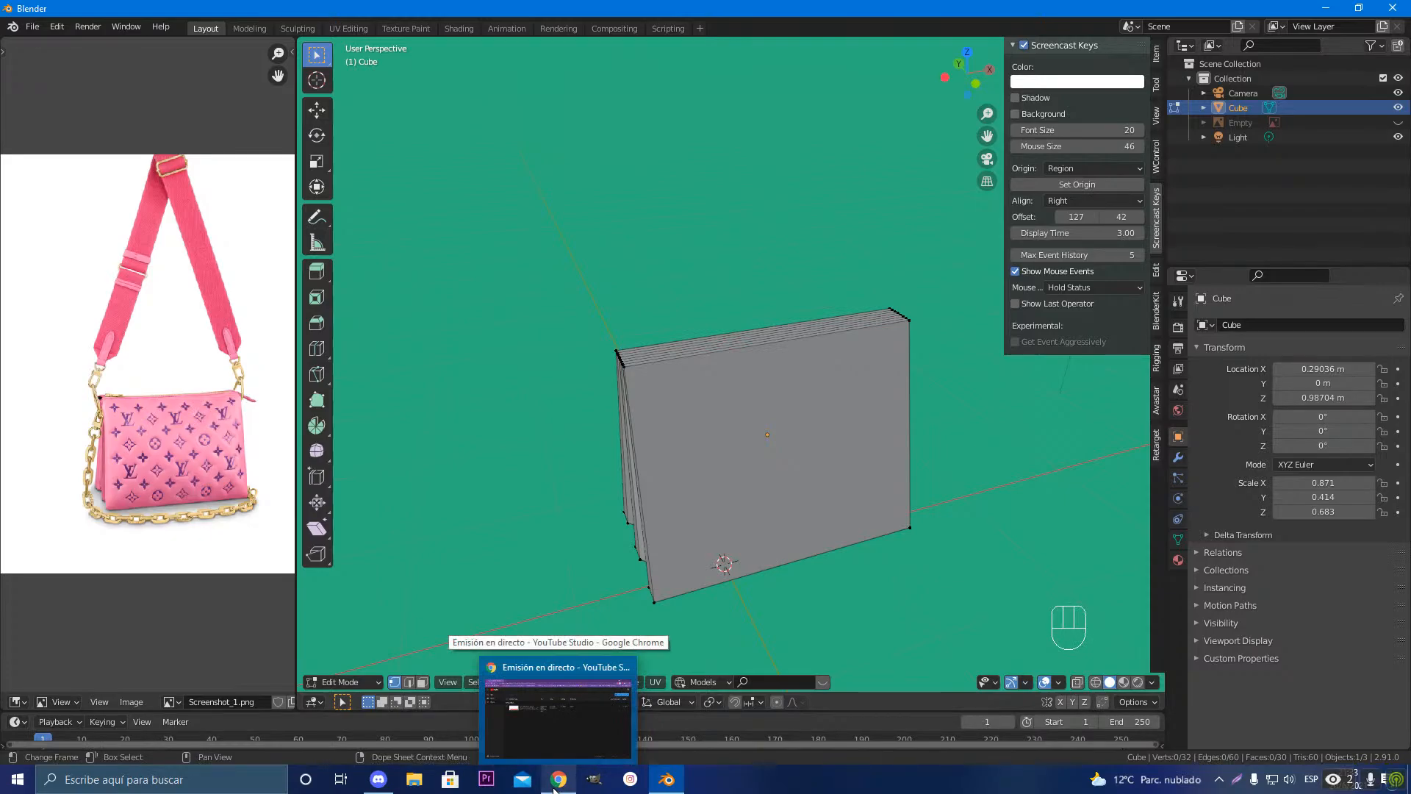
{"action": "left_click", "coordinate": [555, 784]}
{"action": "key", "text": "ctrl+t"}
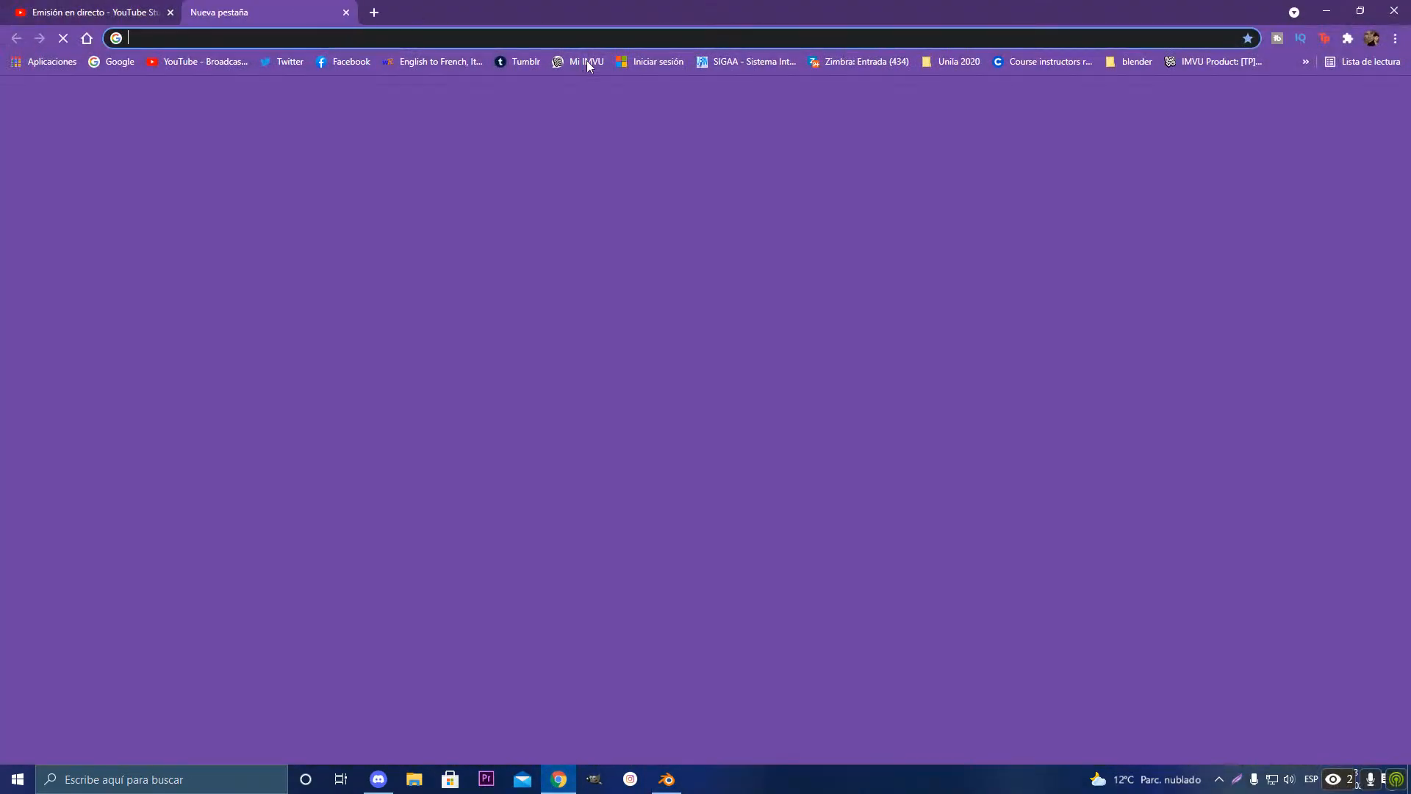
{"action": "left_click", "coordinate": [589, 63]}
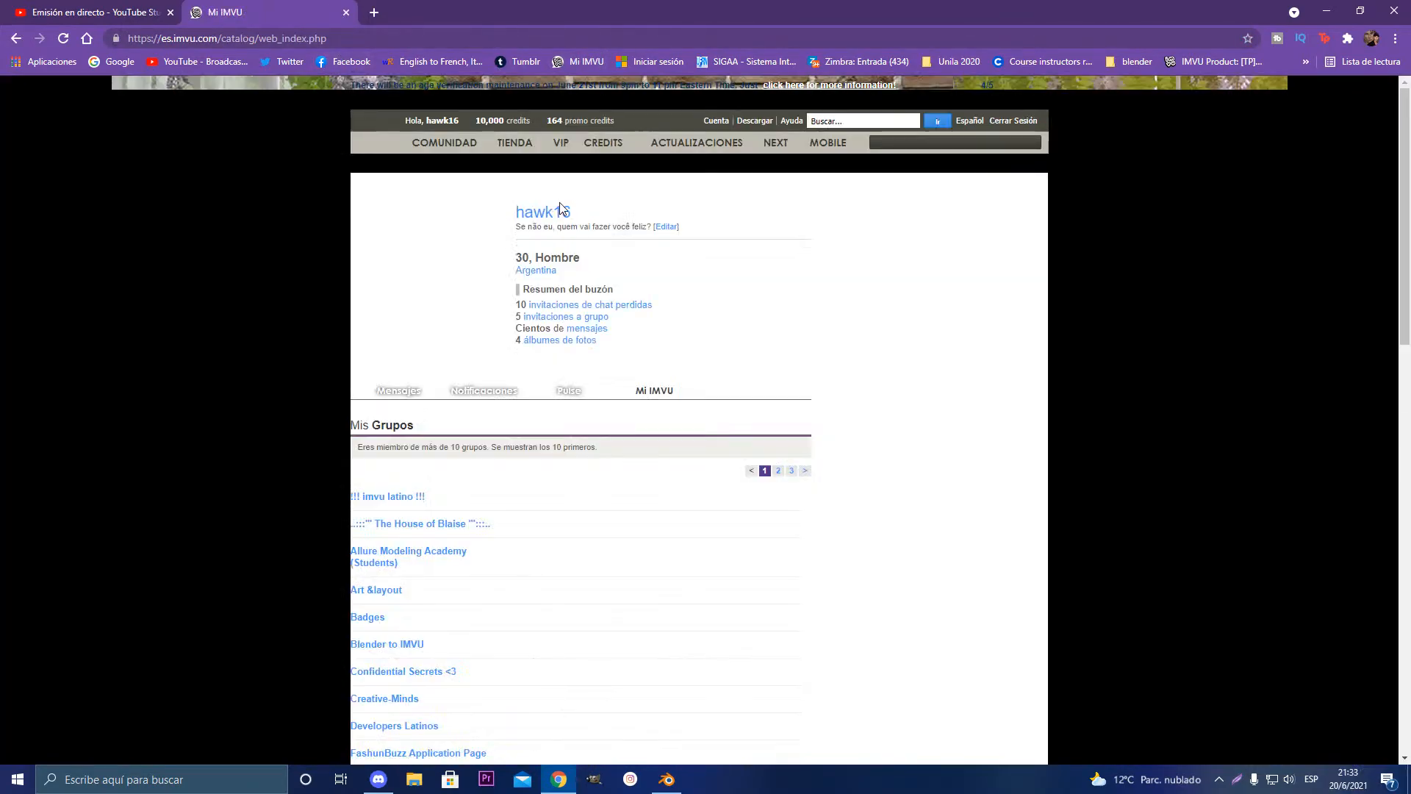
{"action": "mouse_move", "coordinate": [517, 149]}
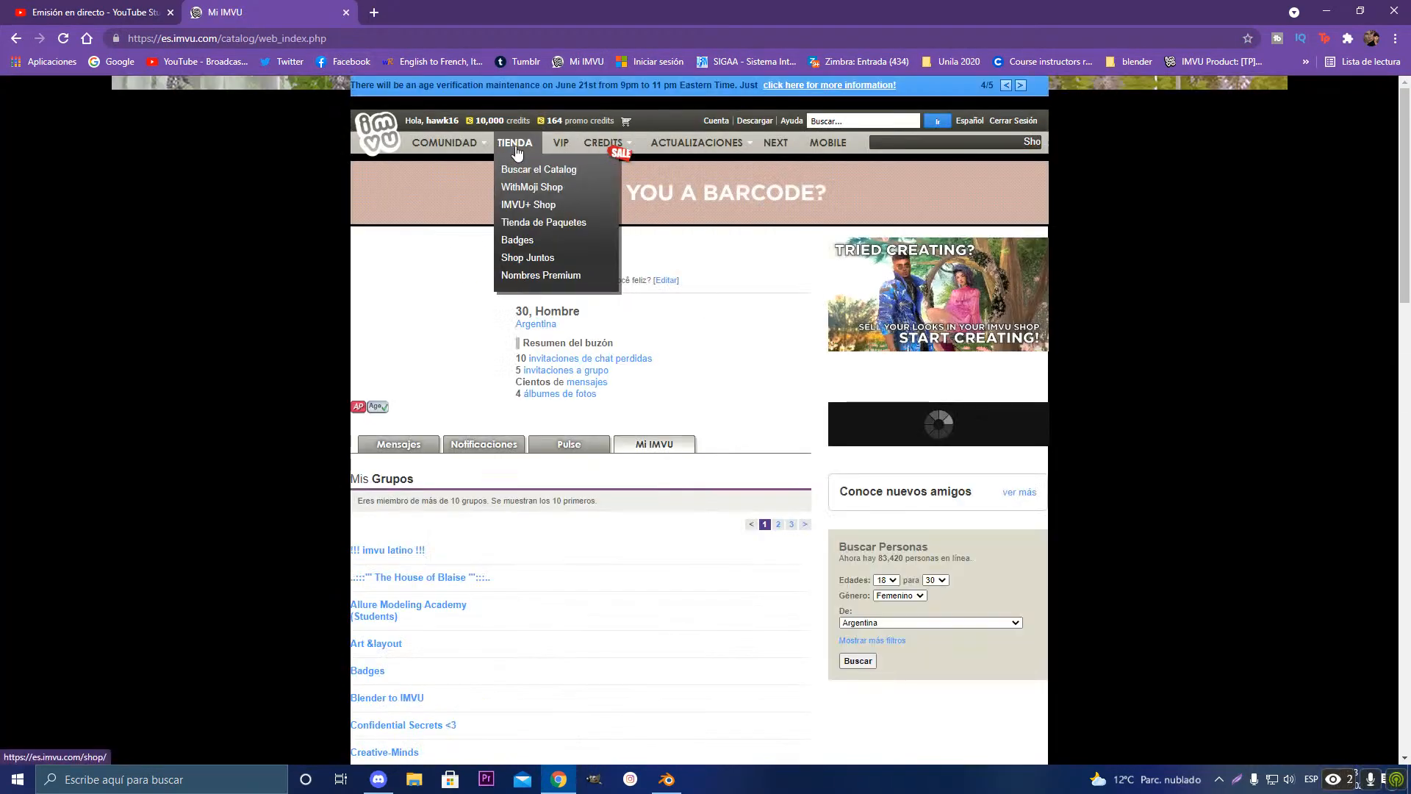
{"action": "left_click", "coordinate": [517, 147]}
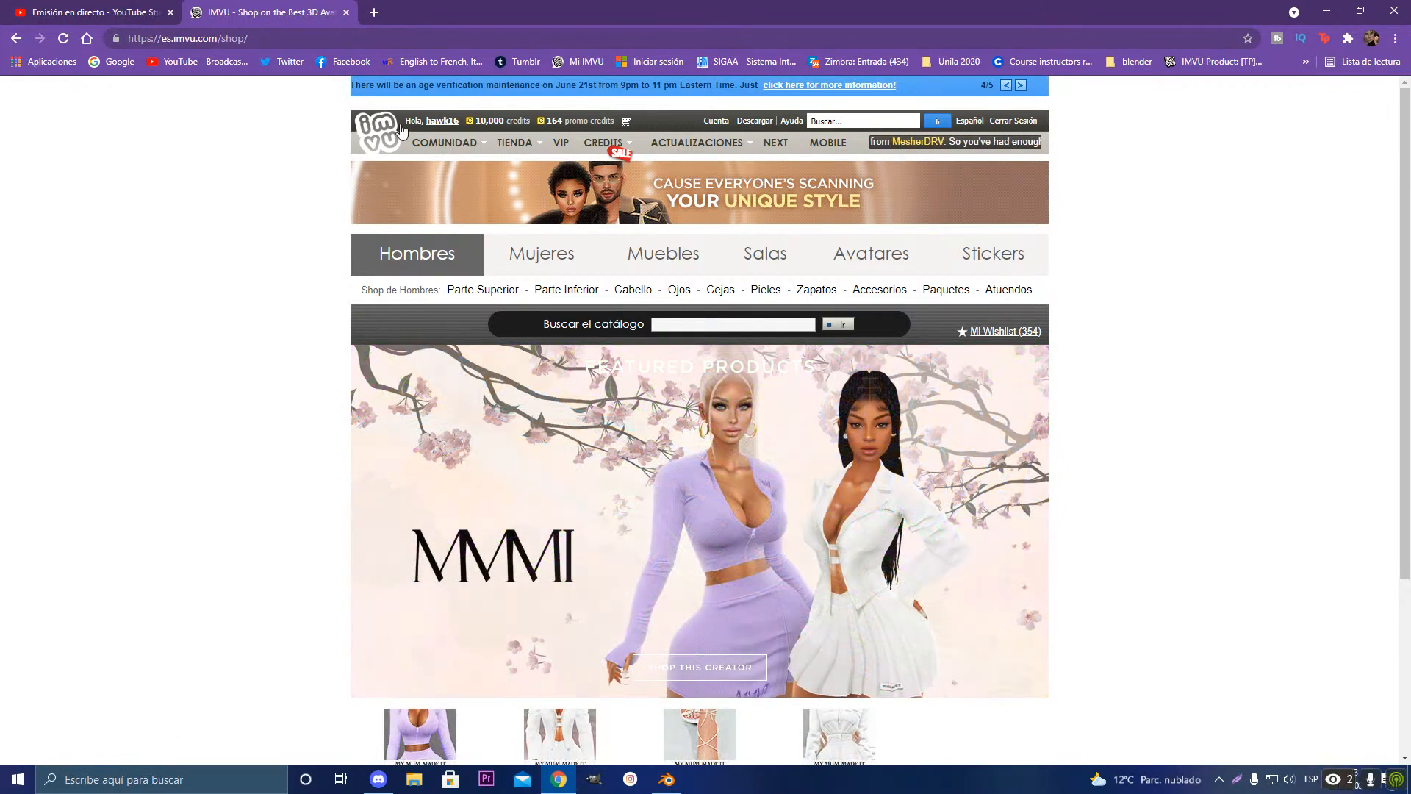
{"action": "left_click", "coordinate": [382, 136]}
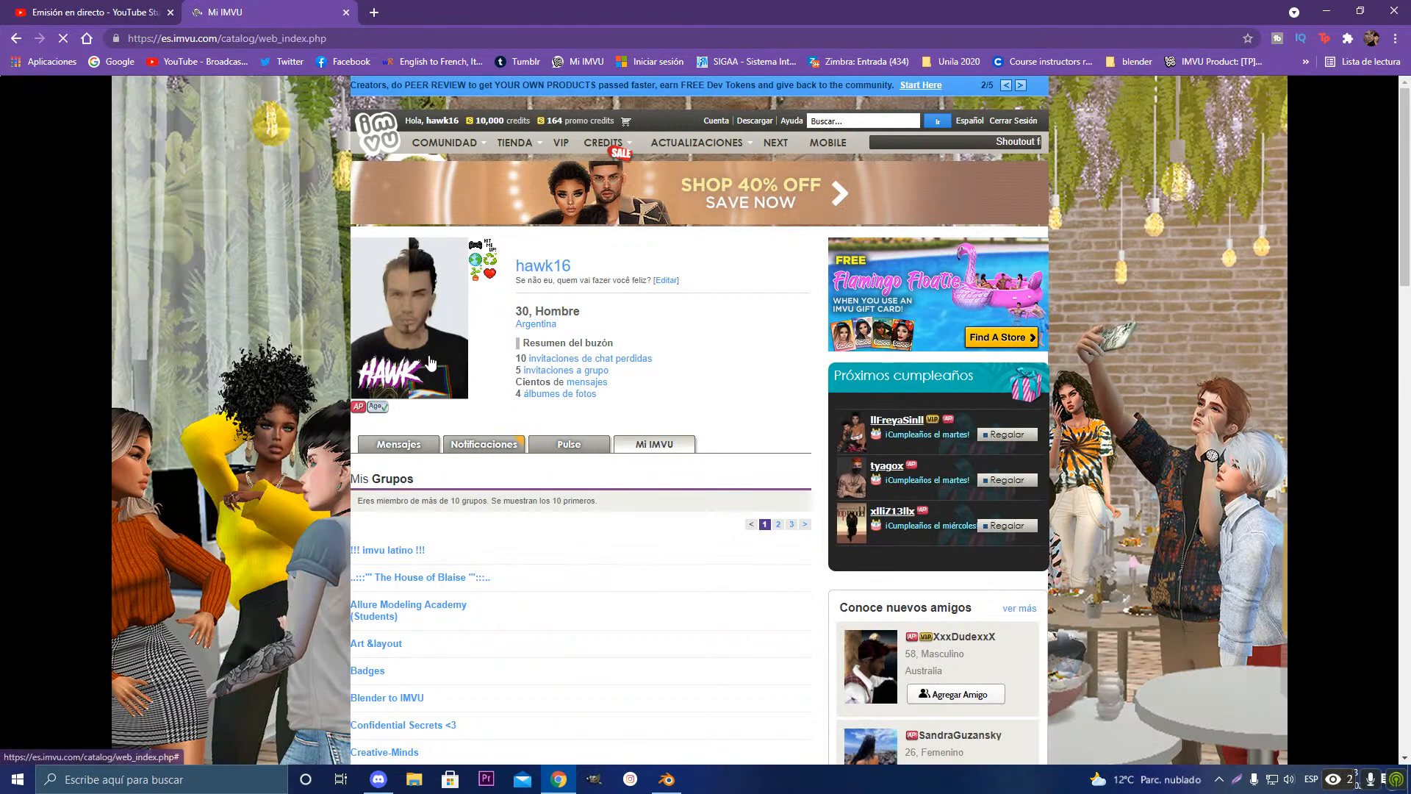
{"action": "left_click", "coordinate": [425, 355]}
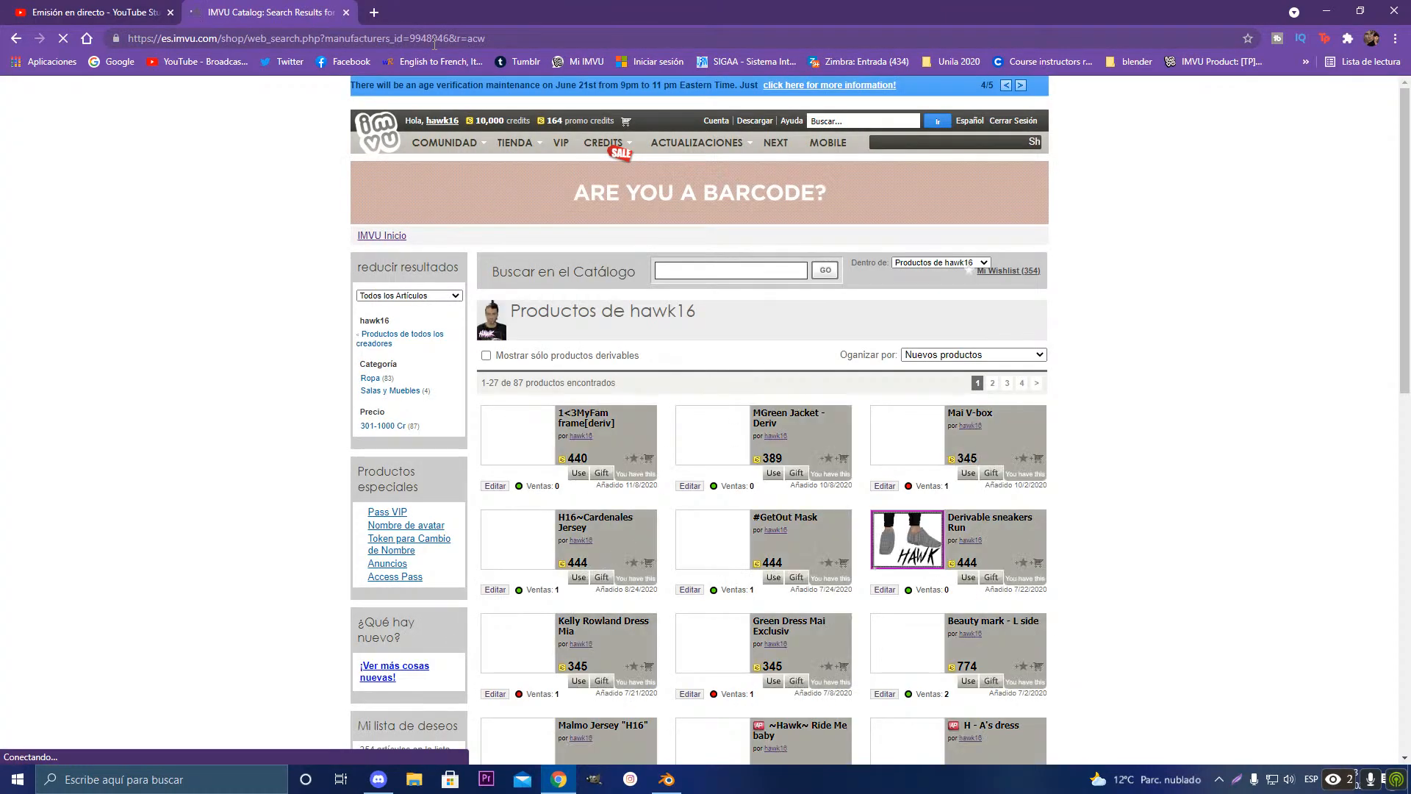
Step: Copy the web address of the IMVU product catalogue page
{"action": "left_click", "coordinate": [437, 38]}
{"action": "key", "text": "ctrl+c"}
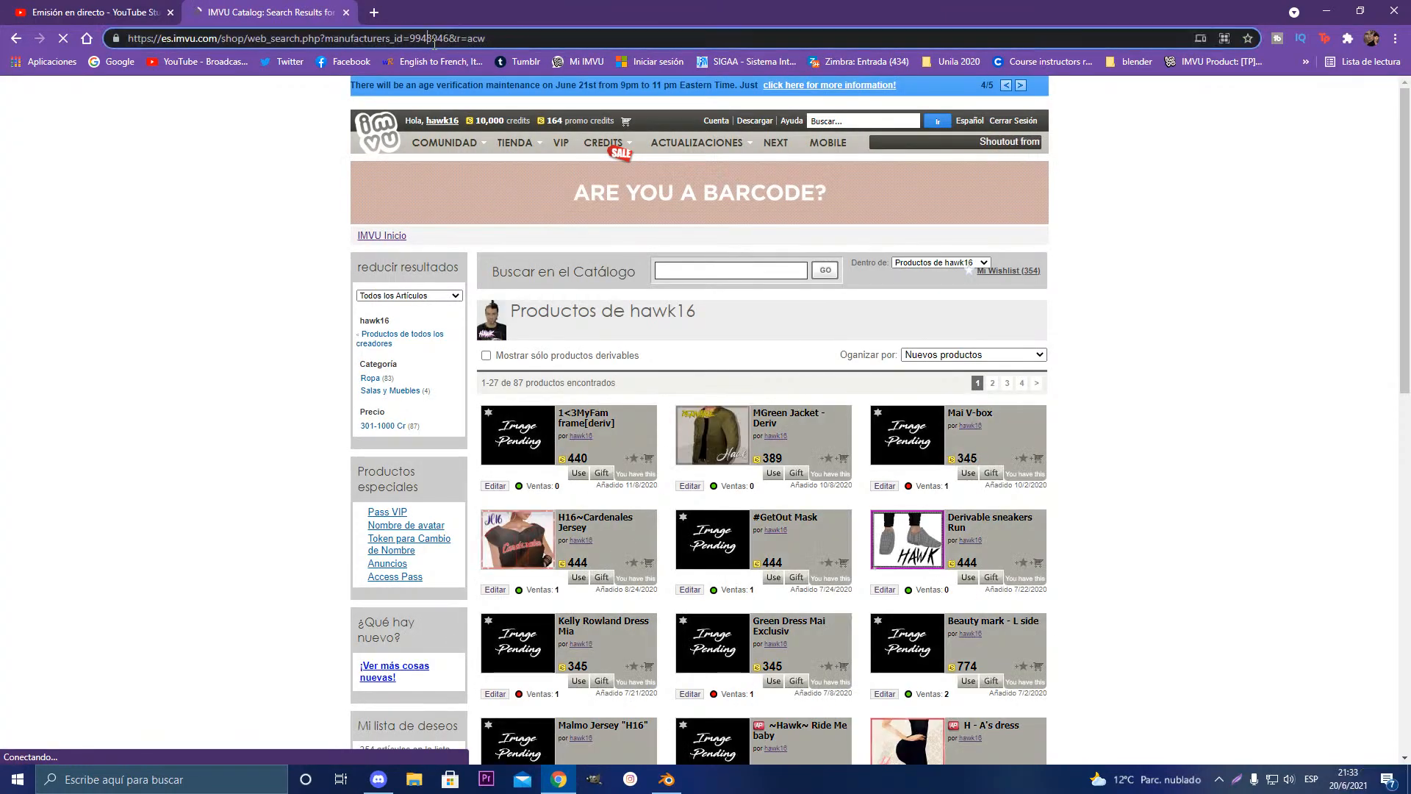
{"action": "right_click", "coordinate": [444, 41]}
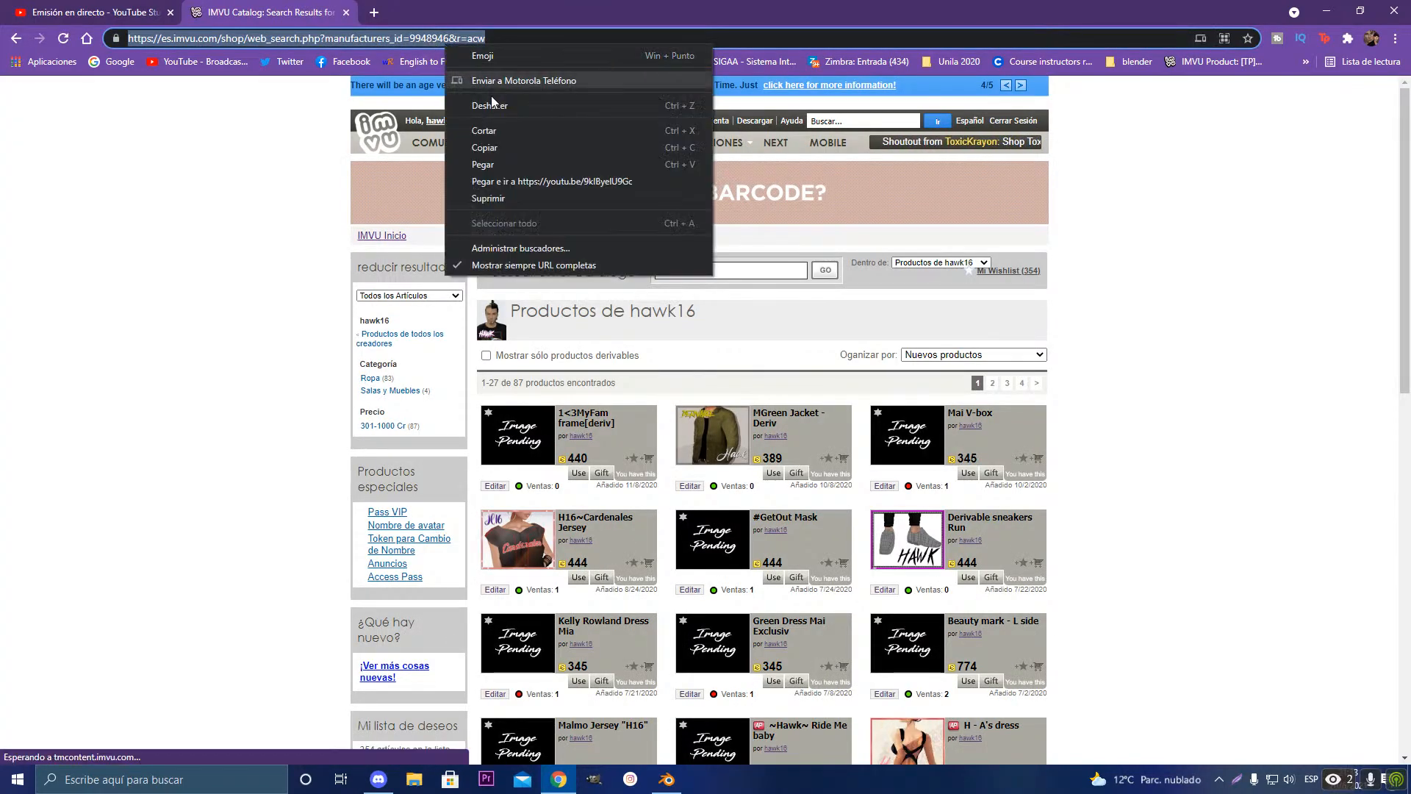
{"action": "left_click", "coordinate": [488, 145]}
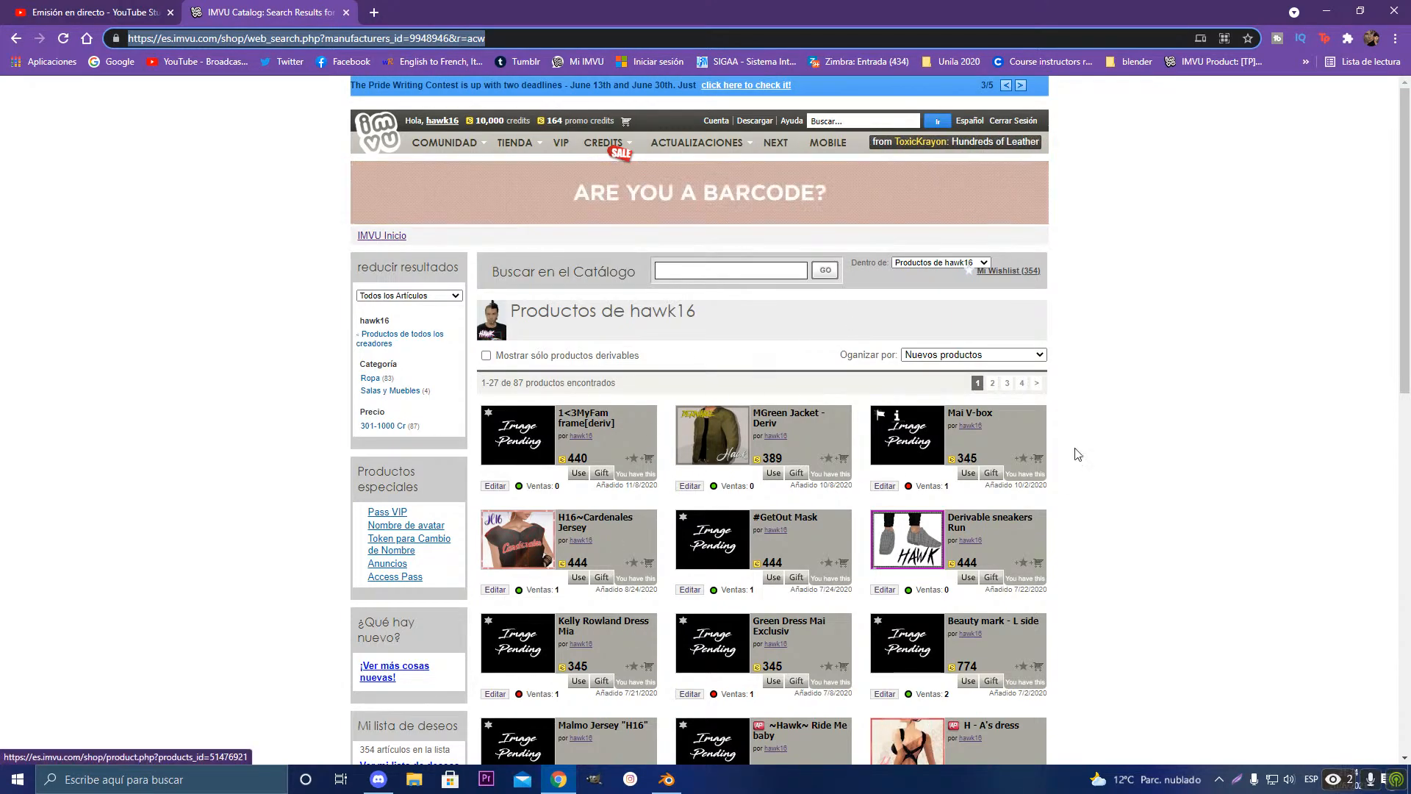
{"action": "right_click", "coordinate": [346, 38]}
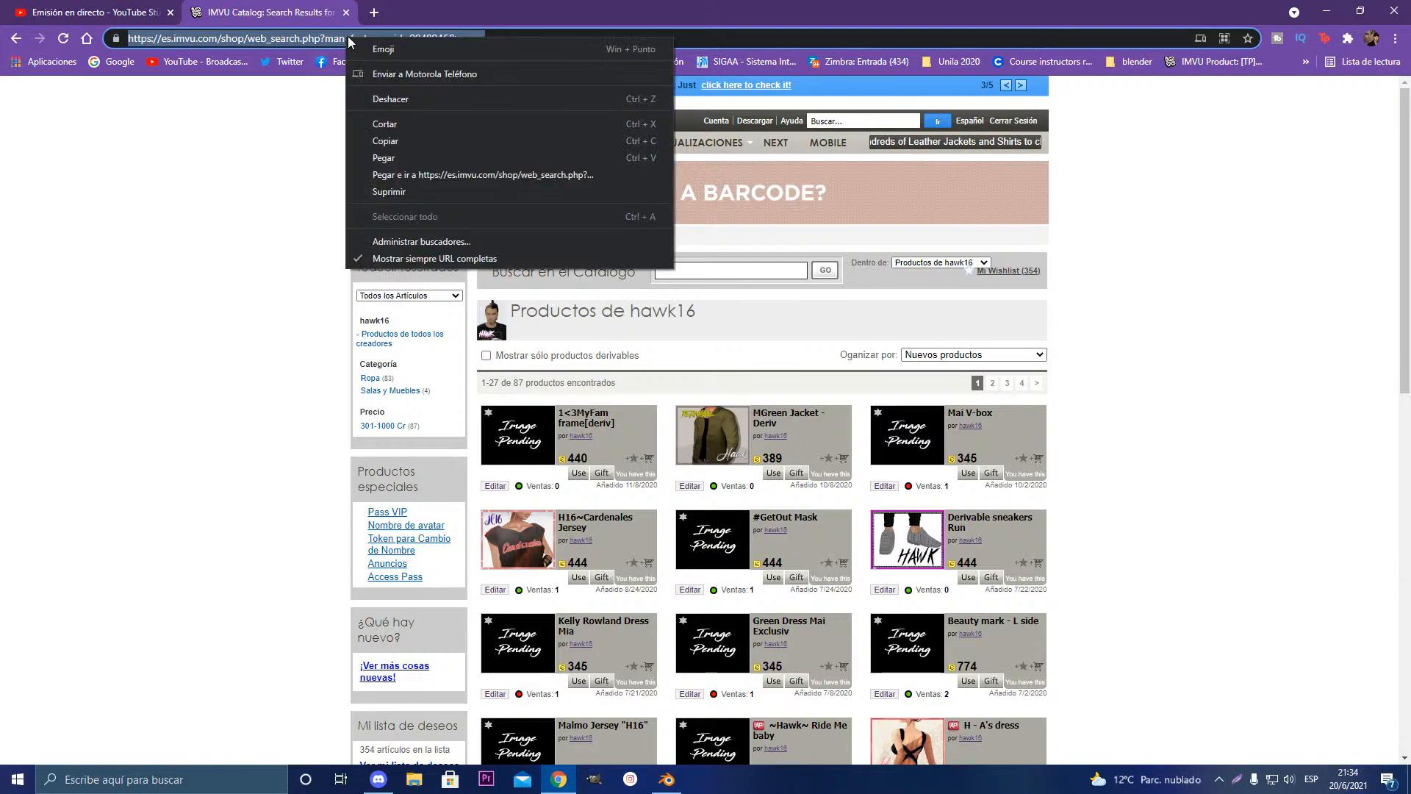
{"action": "left_click", "coordinate": [404, 141]}
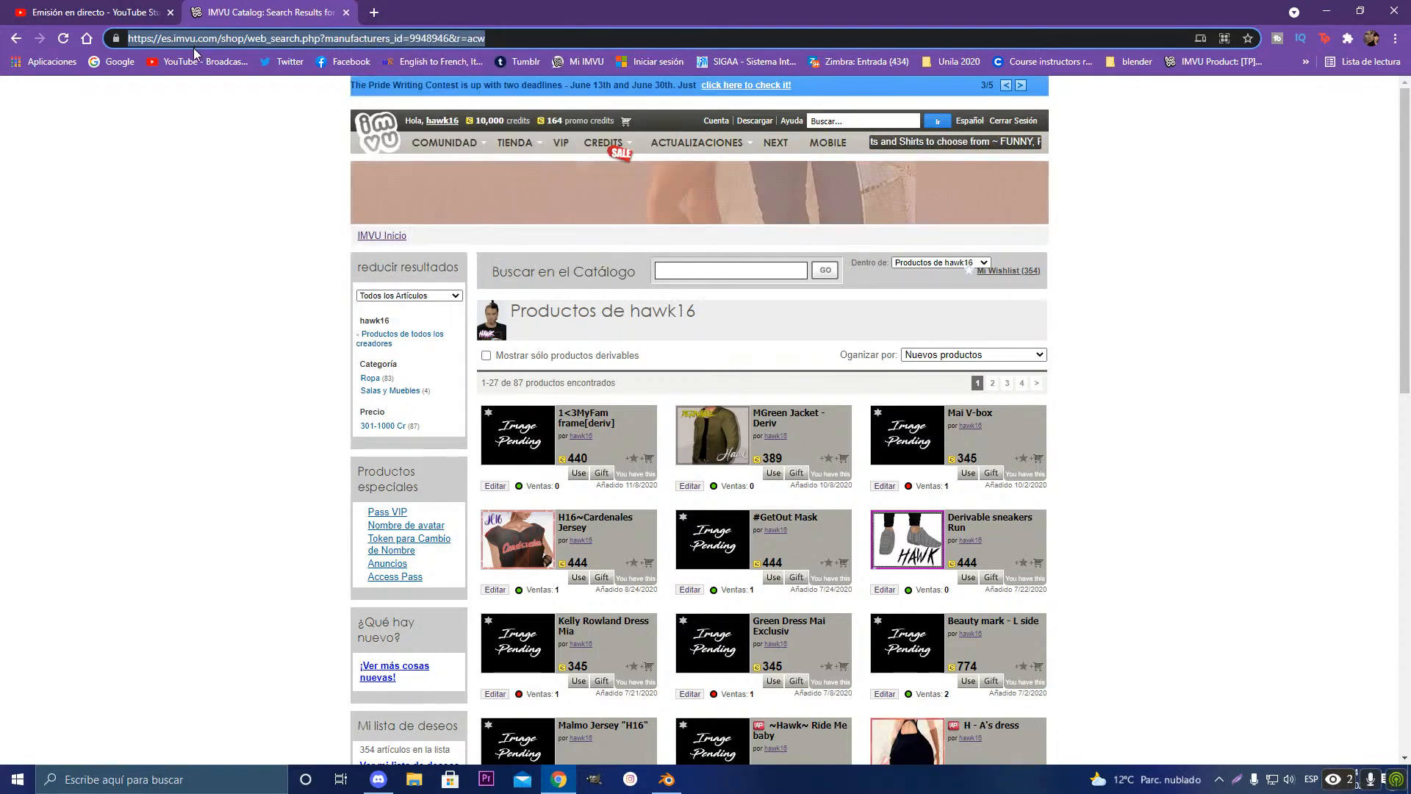
Step: Post the copied catalogue link in the chat of the YouTube stream "LIVE - Q&A blender tips for IMVU", with the player muted, and close the stream
{"action": "left_click", "coordinate": [384, 8]}
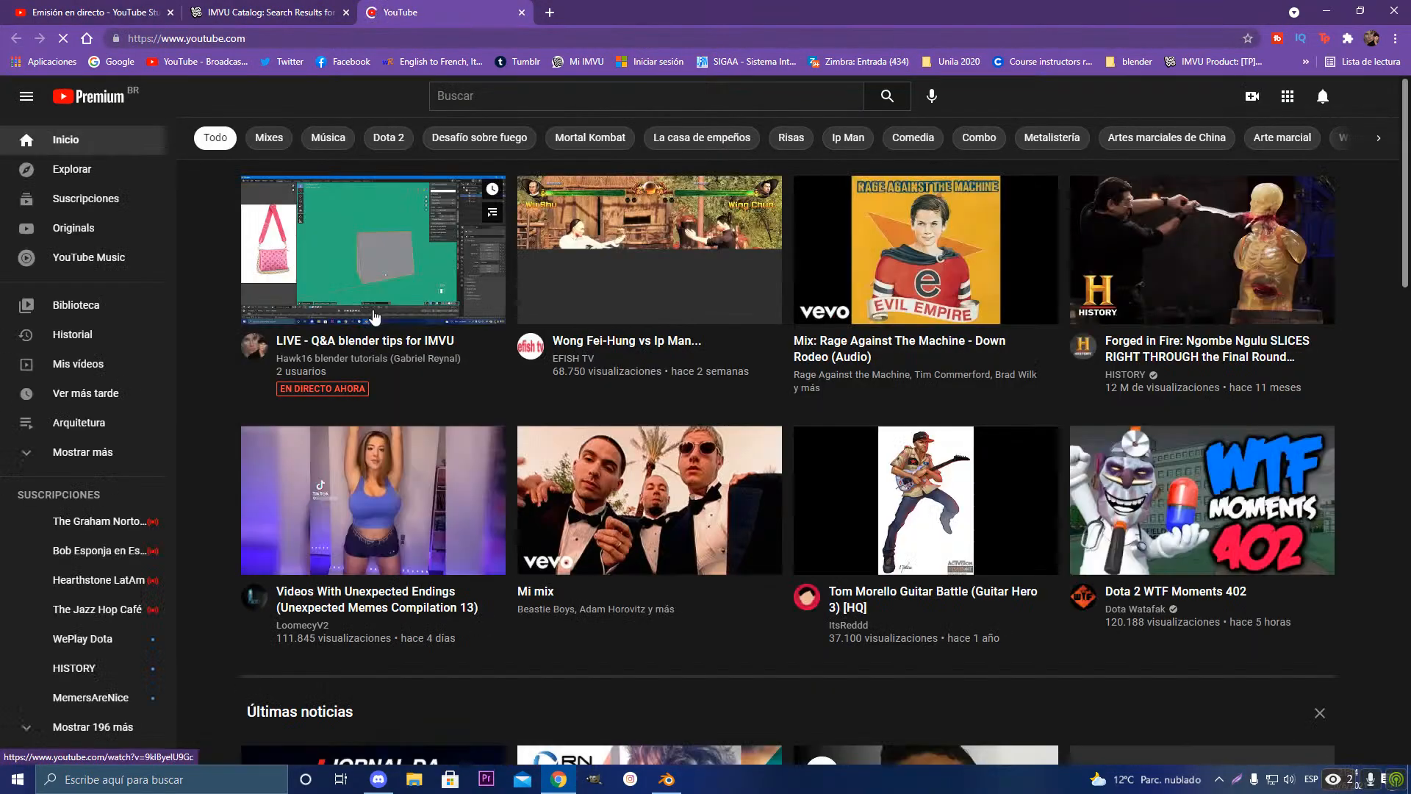
{"action": "left_click", "coordinate": [417, 292]}
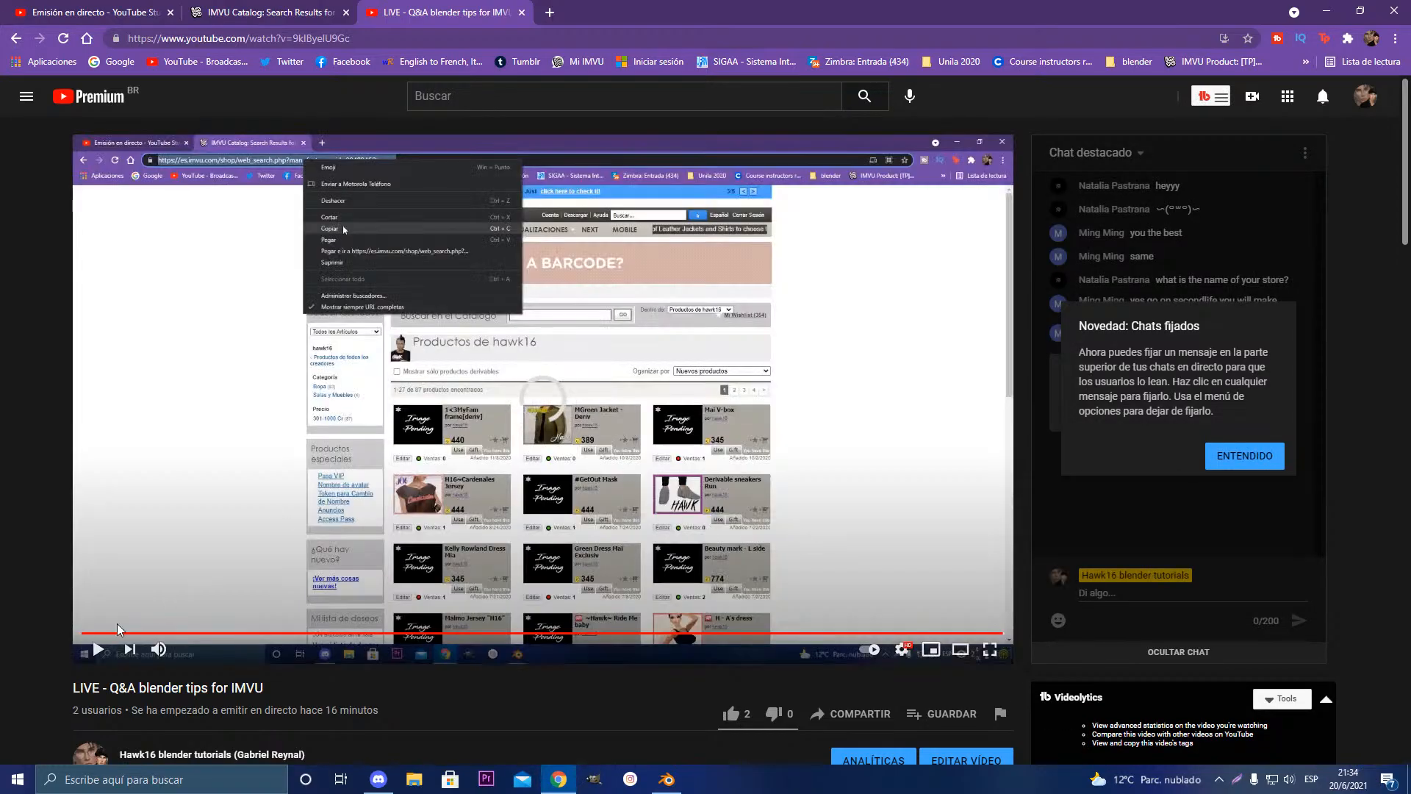
{"action": "left_click", "coordinate": [166, 651]}
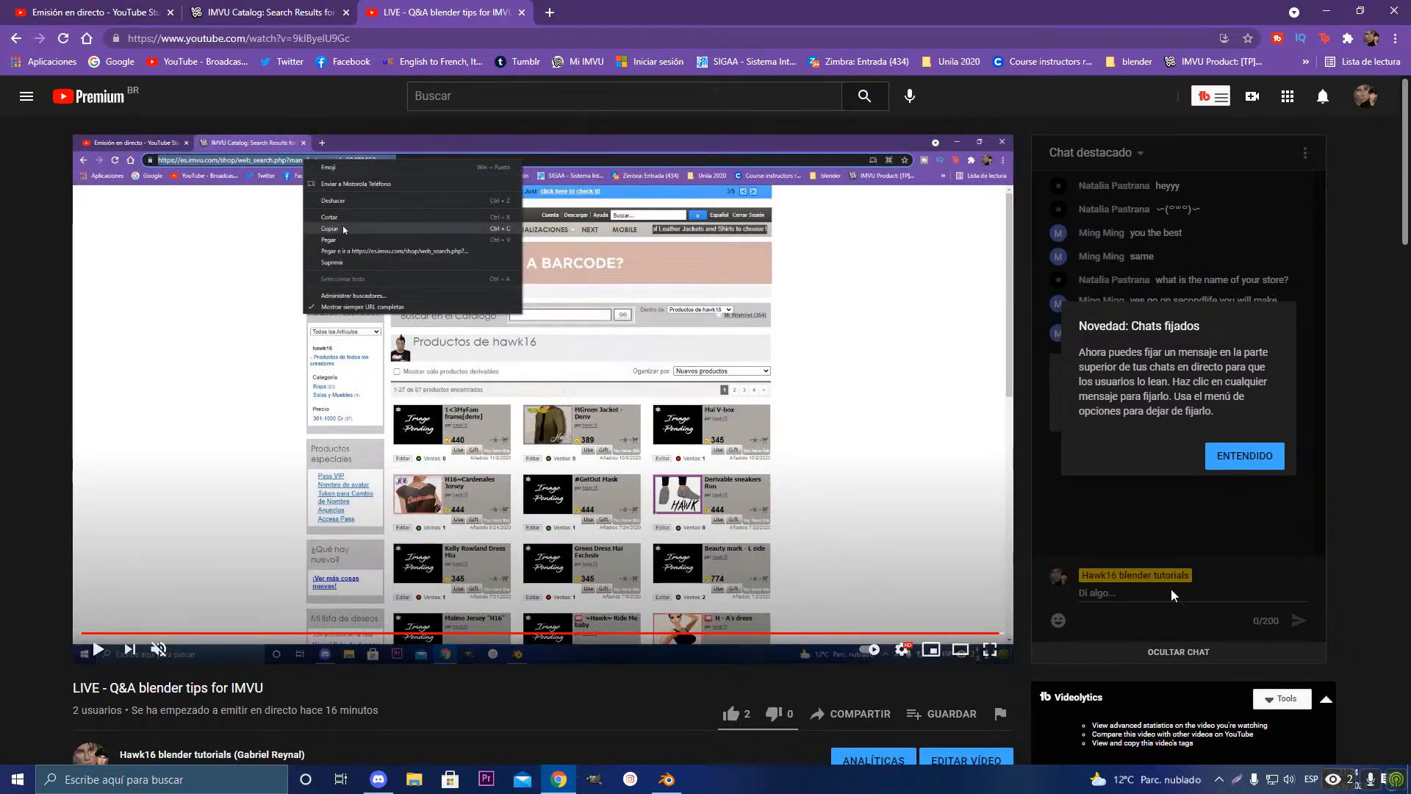
{"action": "left_click", "coordinate": [1246, 462]}
{"action": "key", "text": "ctrl+v"}
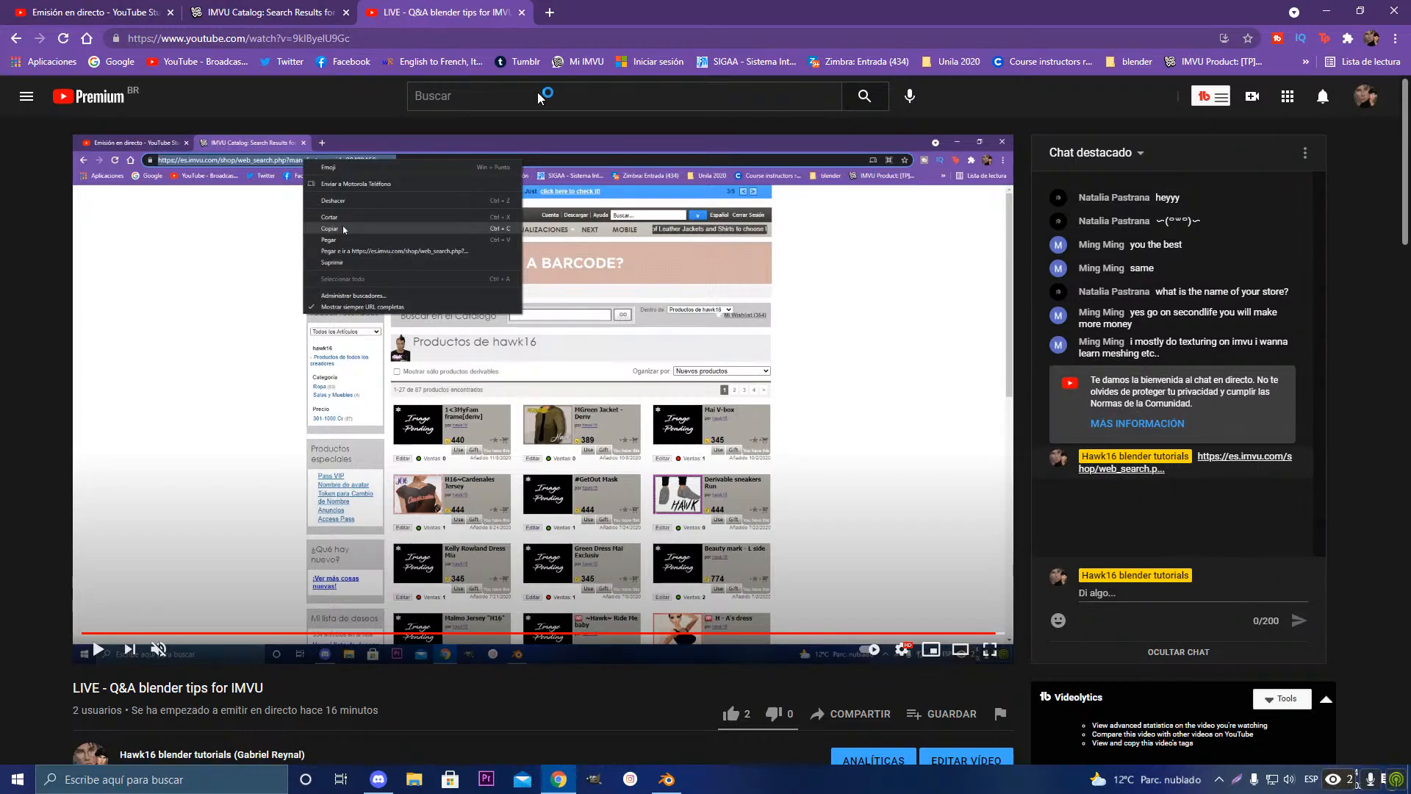
{"action": "left_click", "coordinate": [522, 12]}
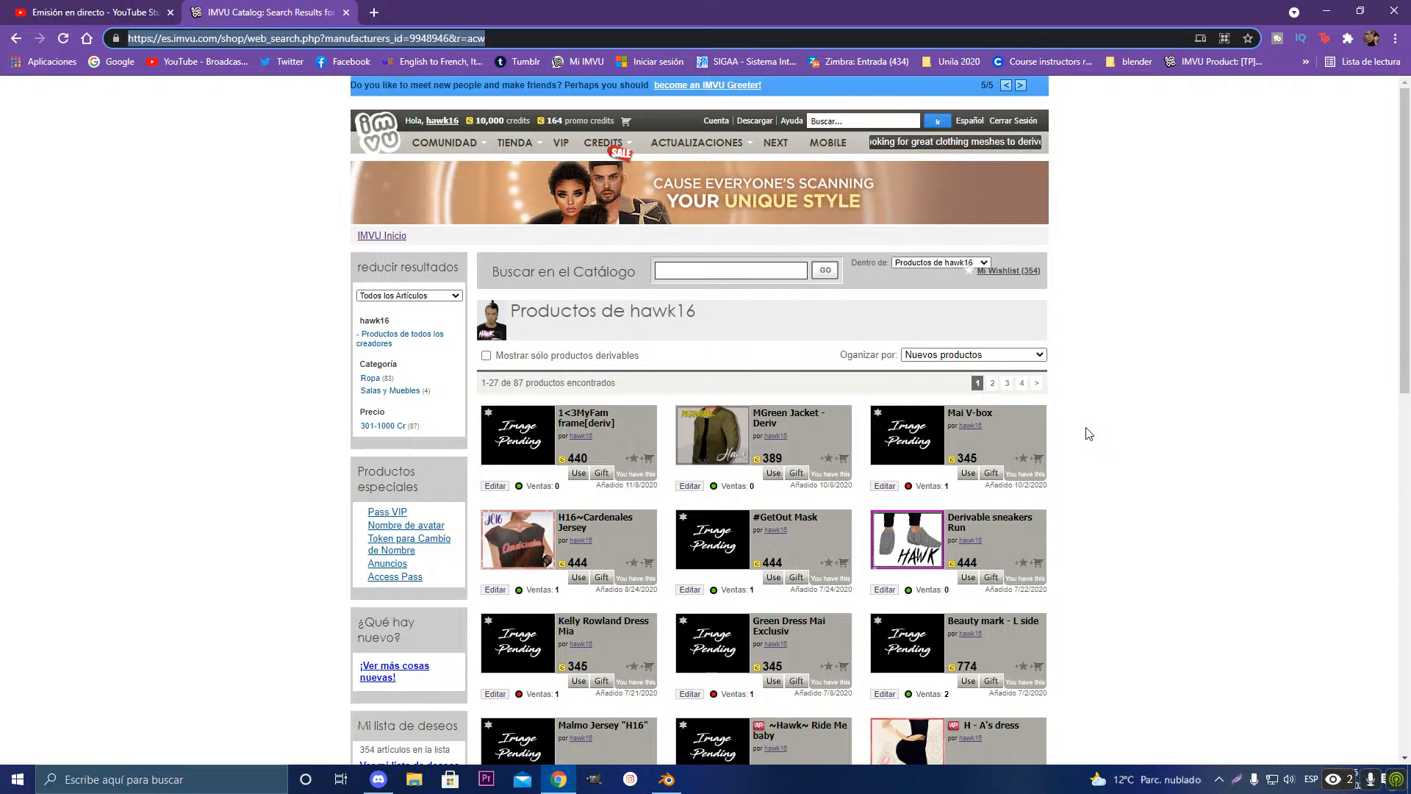
Step: Switch back to Blender and add seven evenly spaced vertical loop cuts across the large faces of the bag
{"action": "left_click", "coordinate": [555, 783]}
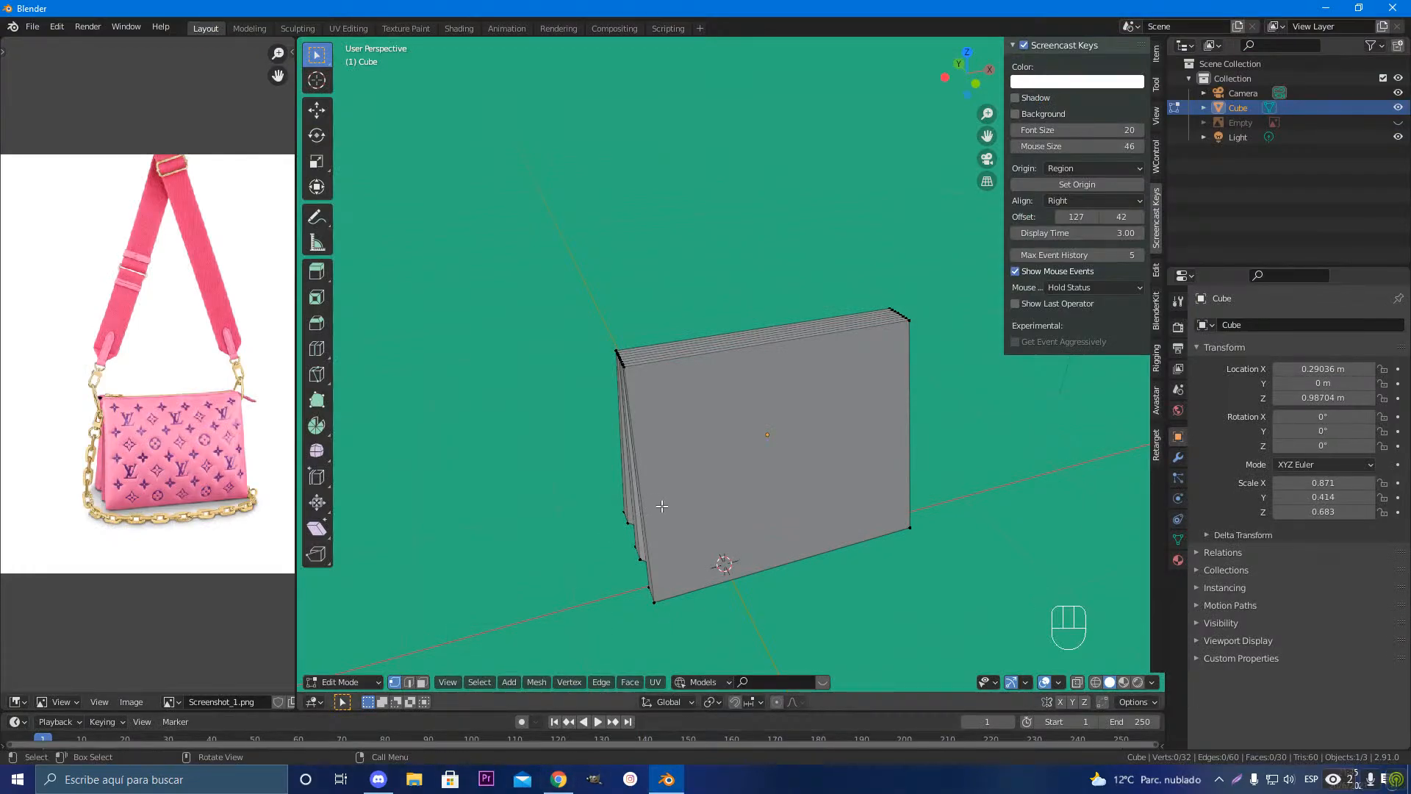
{"action": "middle_click_drag", "start_coordinate": [661, 507], "coordinate": [669, 534]}
{"action": "scroll", "coordinate": [651, 523], "scroll_direction": "down", "scroll_amount": 3}
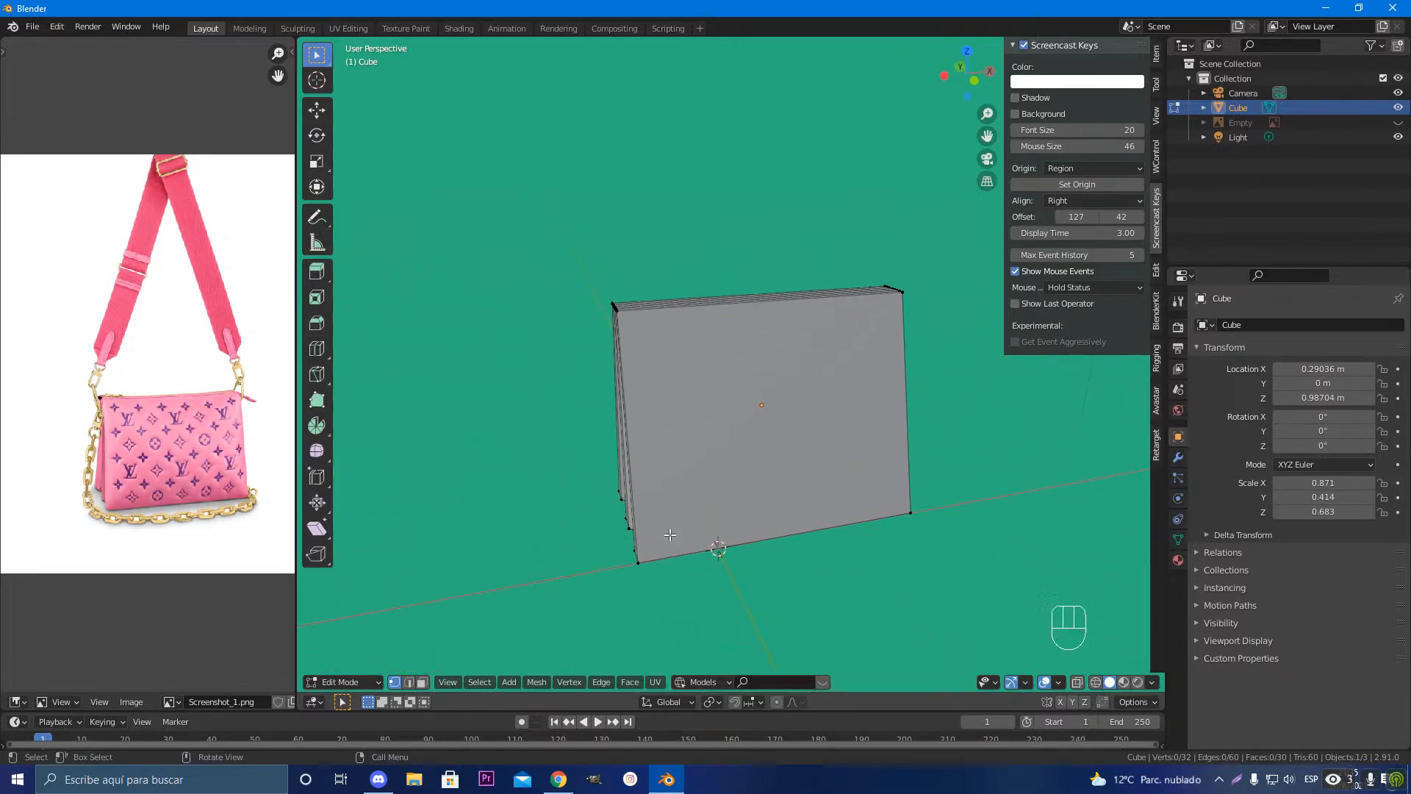
{"action": "key", "text": "ctrl+r"}
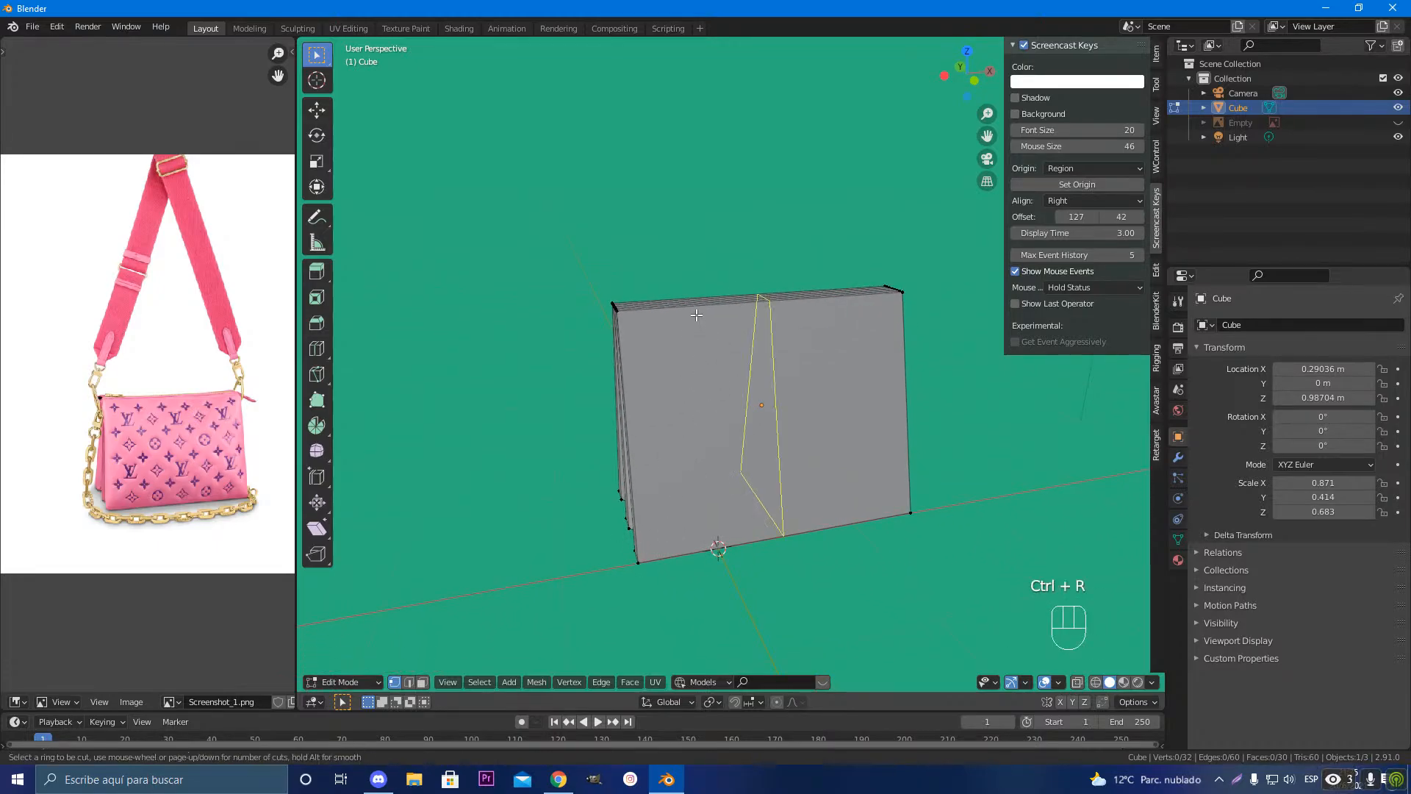
{"action": "scroll", "coordinate": [696, 317], "scroll_direction": "up", "scroll_amount": 4}
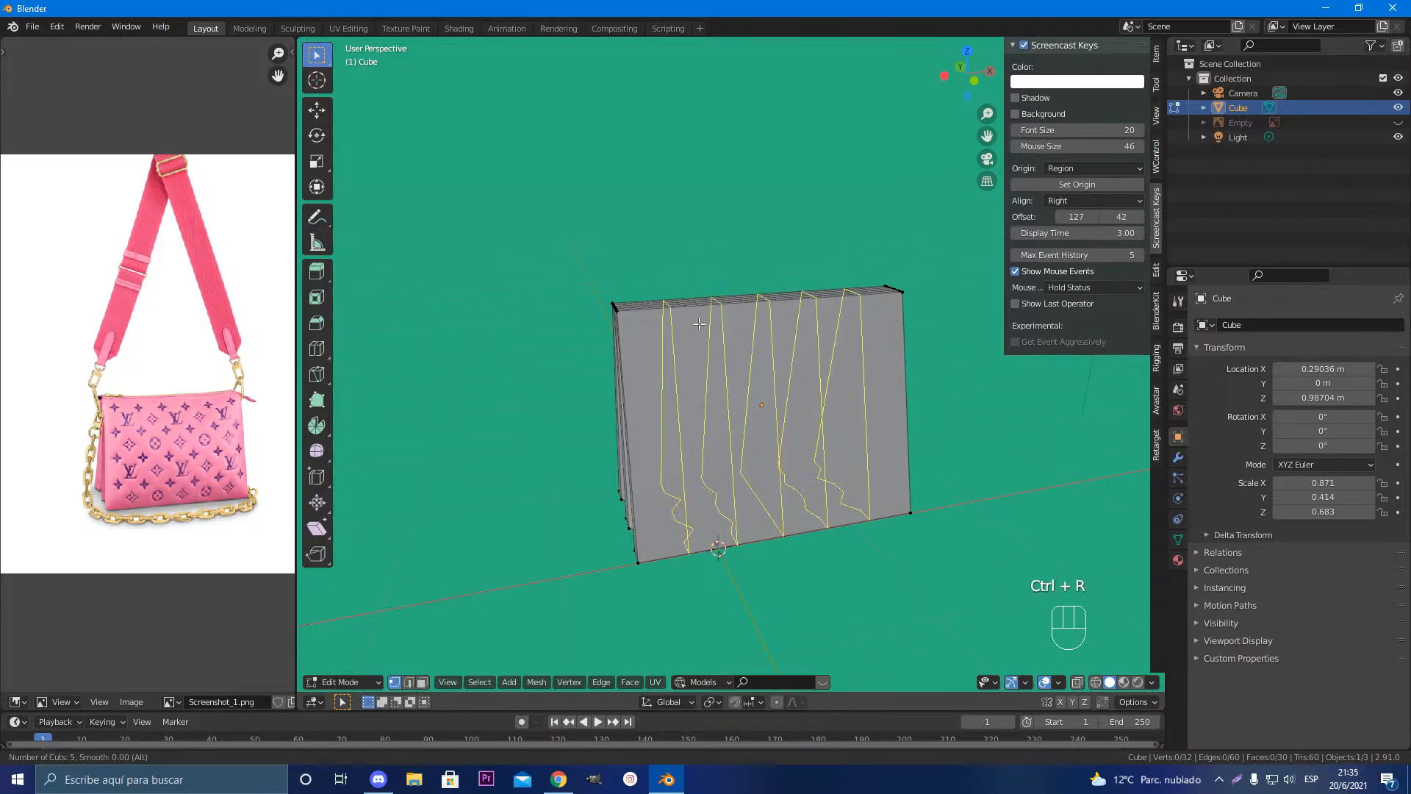
{"action": "scroll", "coordinate": [699, 324], "scroll_direction": "up", "scroll_amount": 2}
{"action": "left_click", "coordinate": [699, 323]}
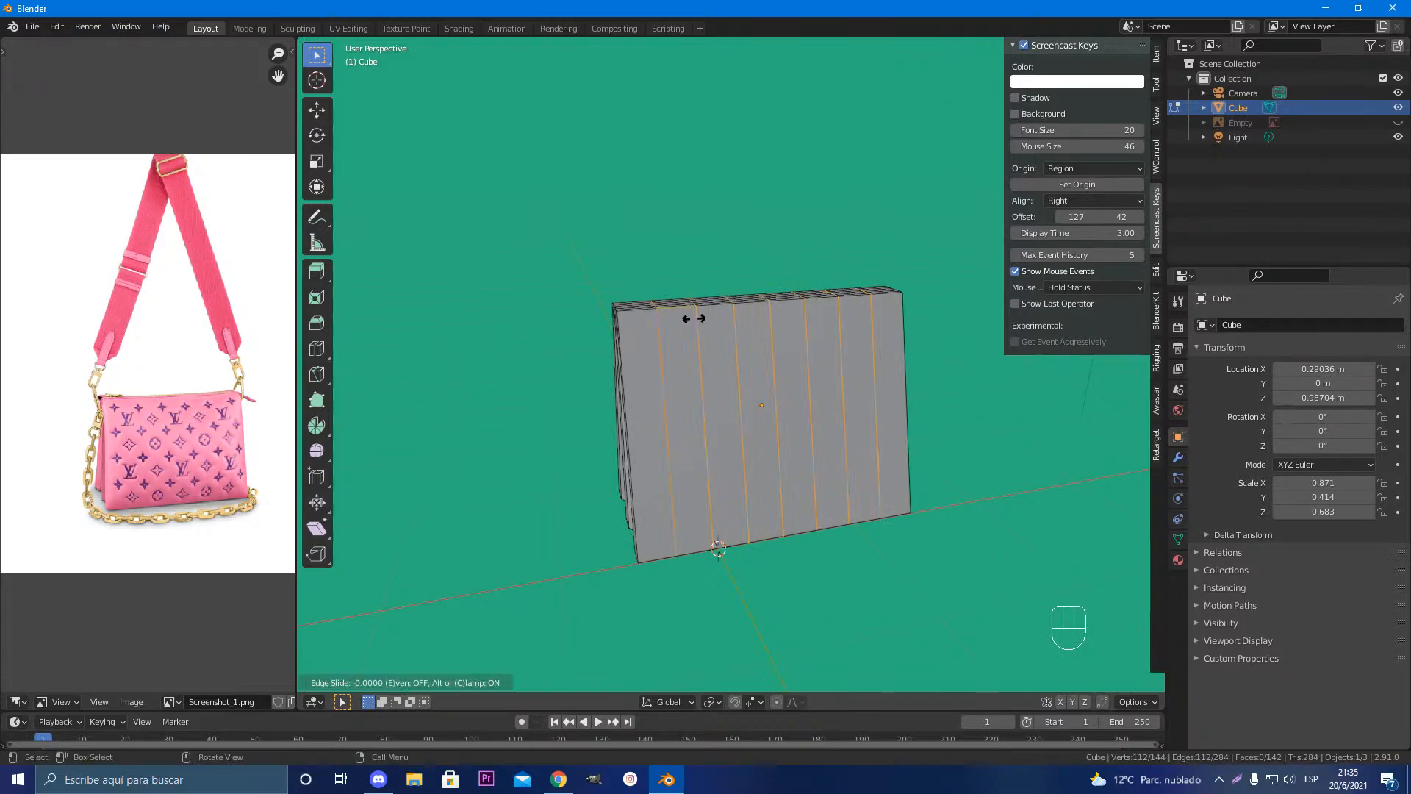
{"action": "left_click", "coordinate": [694, 318]}
Step: Add seven evenly spaced horizontal loop cuts around the bag without sliding them
{"action": "key", "text": "ctrl+r"}
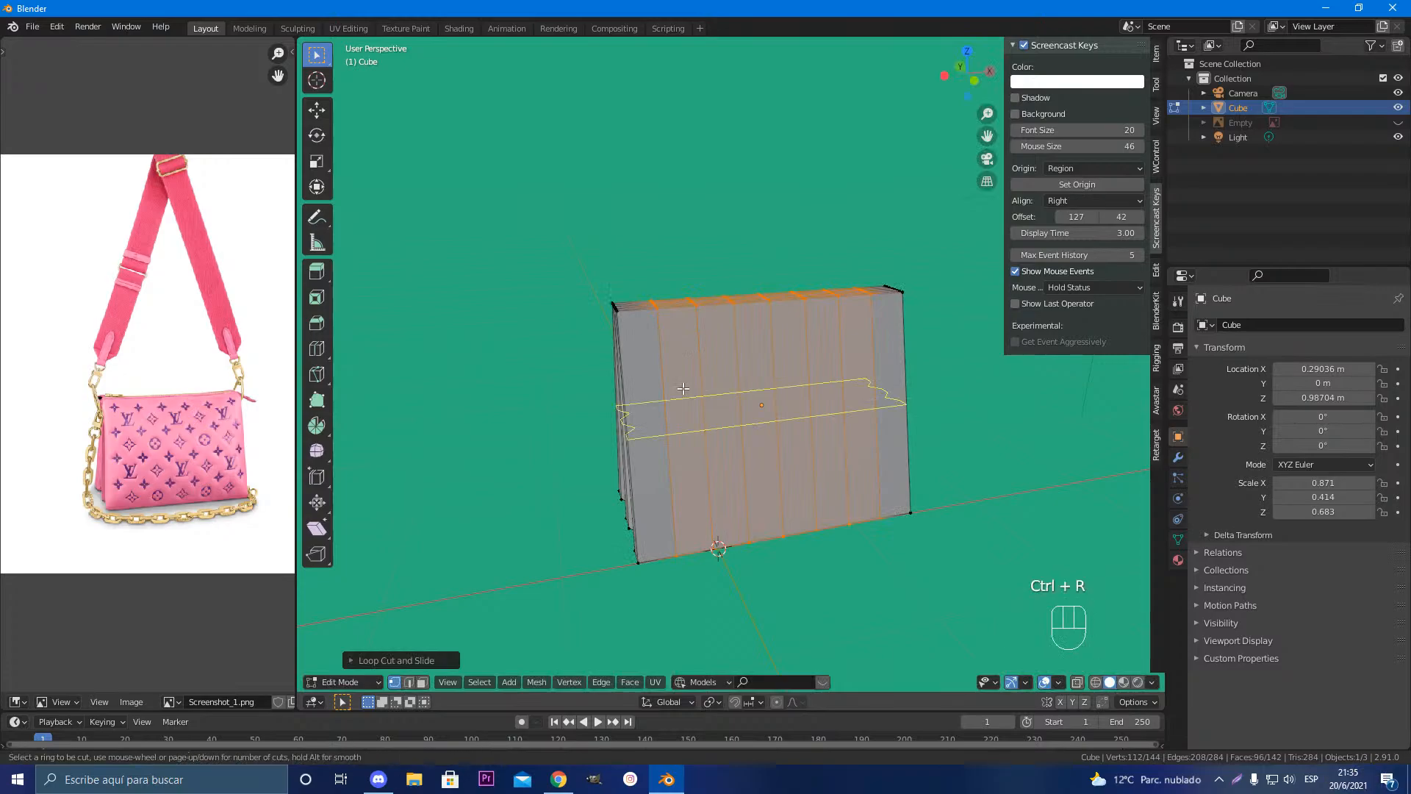
{"action": "scroll", "coordinate": [683, 388], "scroll_direction": "up", "scroll_amount": 4}
{"action": "scroll", "coordinate": [683, 388], "scroll_direction": "up", "scroll_amount": 2}
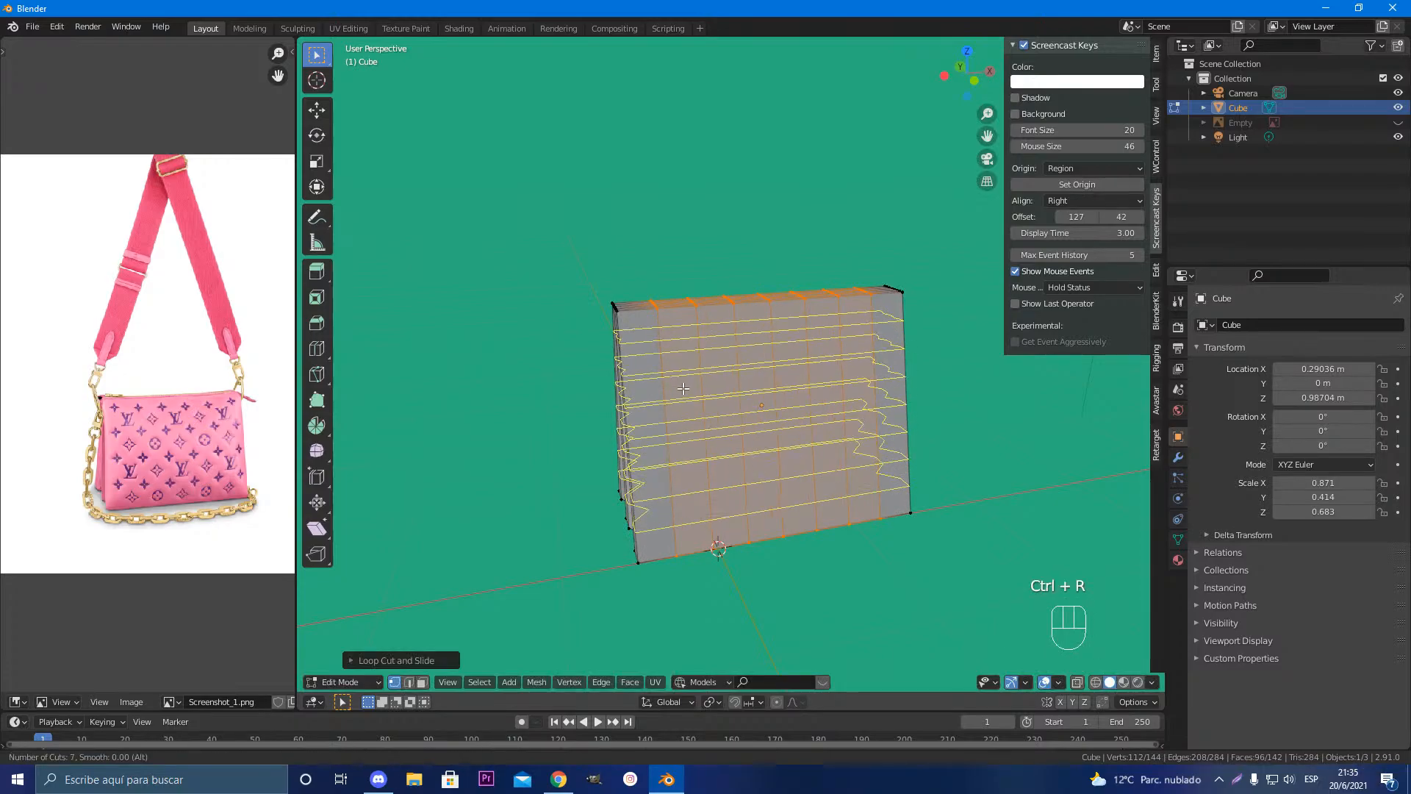
{"action": "left_click", "coordinate": [684, 388]}
{"action": "left_click", "coordinate": [674, 378]}
Step: Switch to face selection and select the four central faces on the front of the bag
{"action": "middle_click_drag", "start_coordinate": [635, 471], "coordinate": [673, 425]}
{"action": "scroll", "coordinate": [851, 445], "scroll_direction": "up", "scroll_amount": 2}
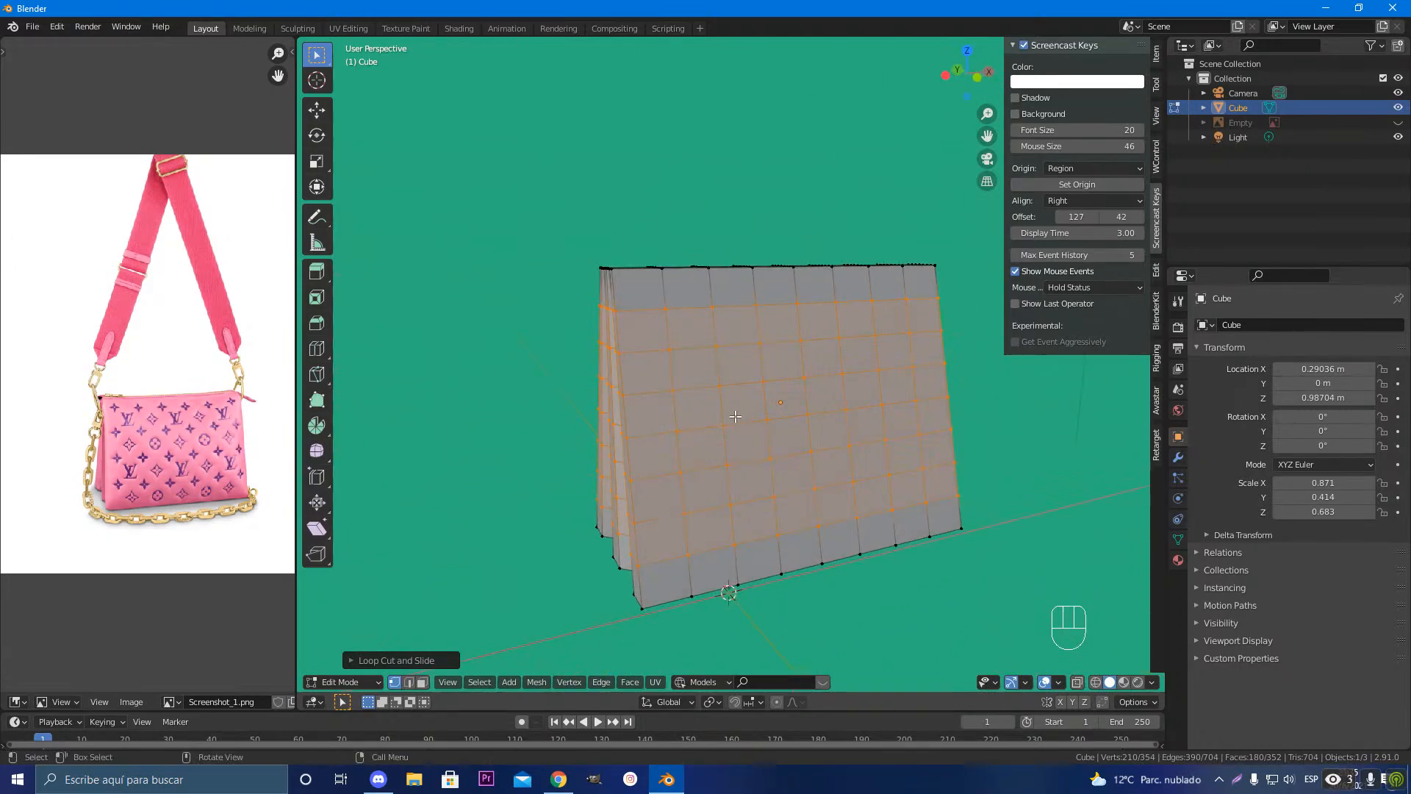
{"action": "mouse_move", "coordinate": [769, 417]}
{"action": "middle_mouse_down"}
{"action": "mouse_move", "coordinate": [889, 451]}
{"action": "mouse_move", "coordinate": [769, 415]}
{"action": "middle_mouse_up"}
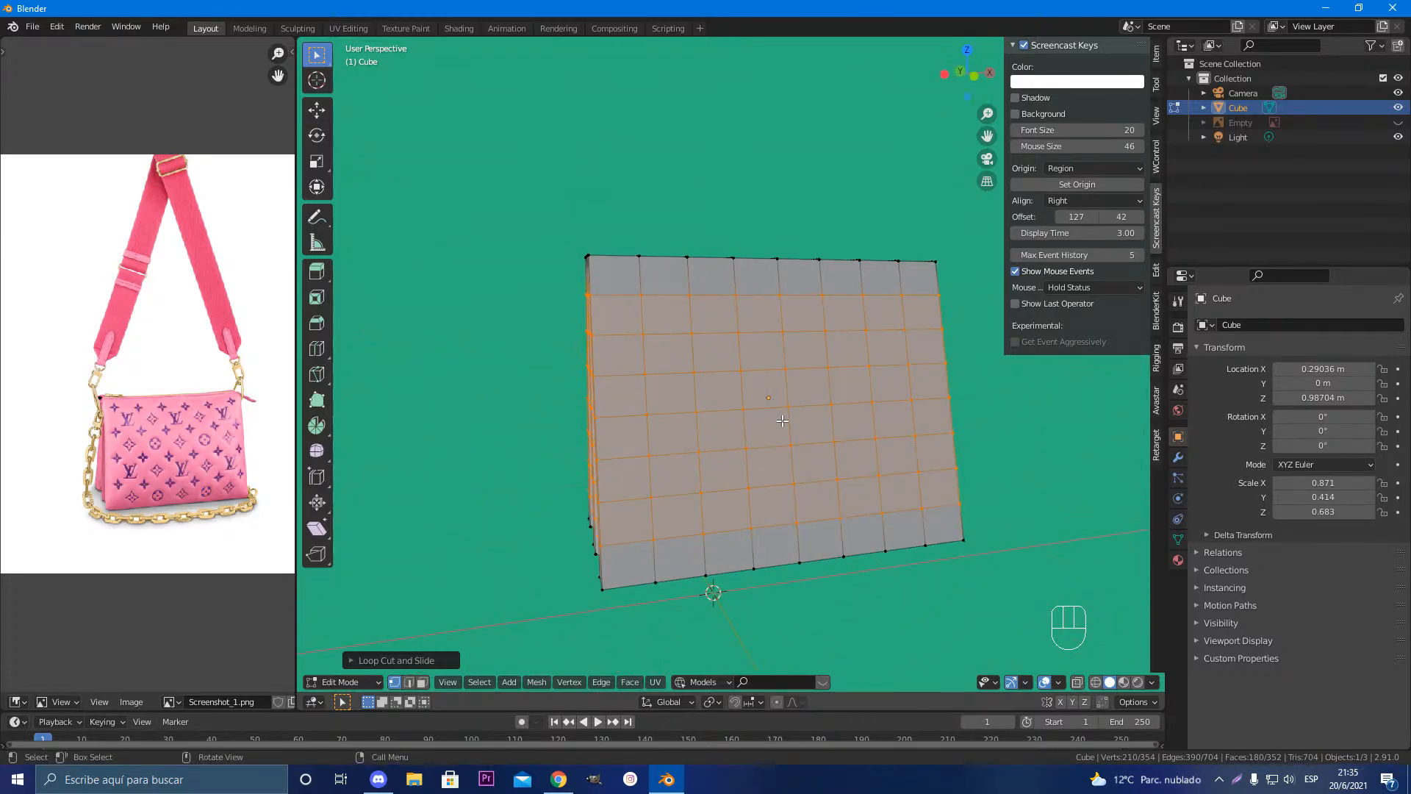
{"action": "scroll", "coordinate": [781, 420], "scroll_direction": "down", "scroll_amount": 2}
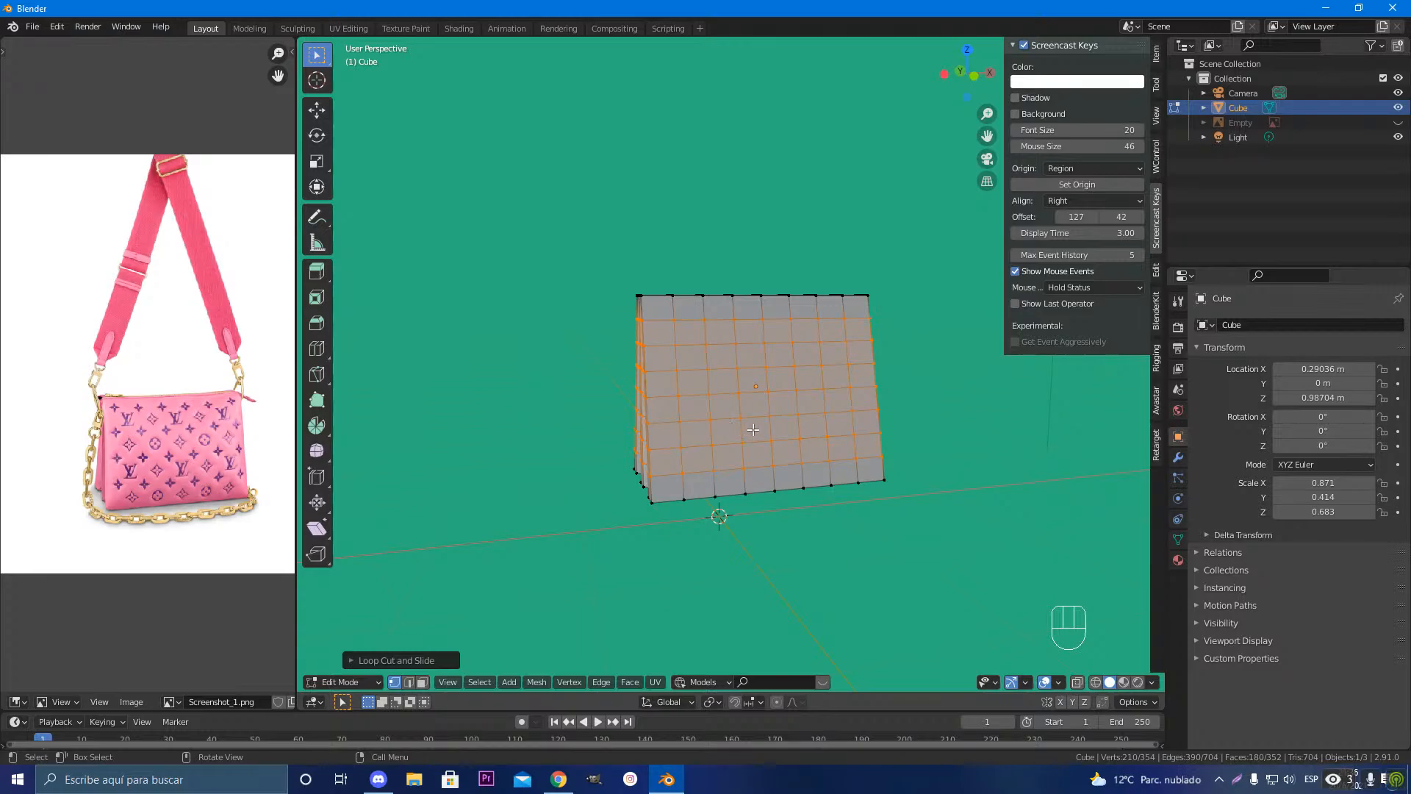
{"action": "scroll", "coordinate": [749, 426], "scroll_direction": "up", "scroll_amount": 2}
{"action": "key", "text": "3"}
{"action": "left_click", "coordinate": [804, 430]}
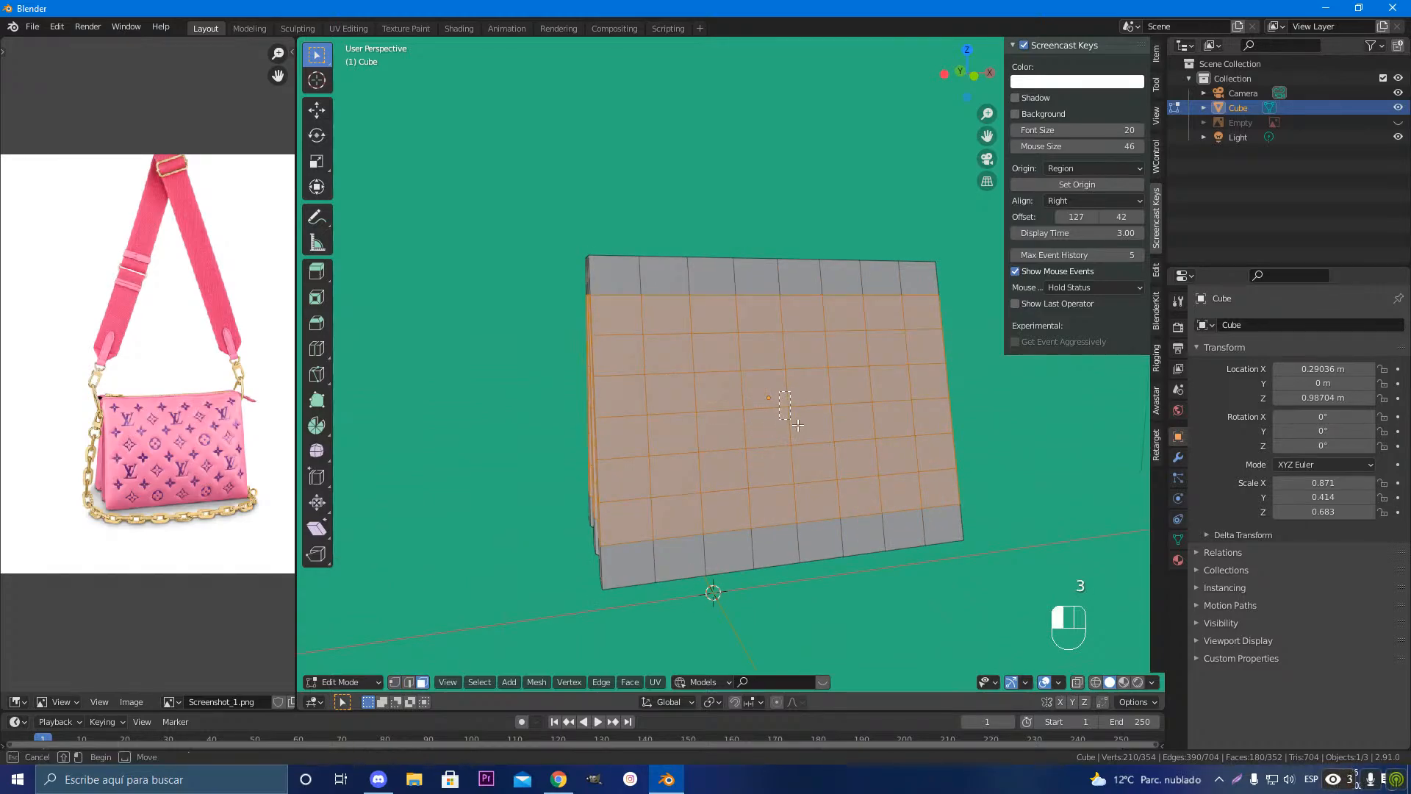
{"action": "left_click_drag", "start_coordinate": [780, 409], "coordinate": [795, 404]}
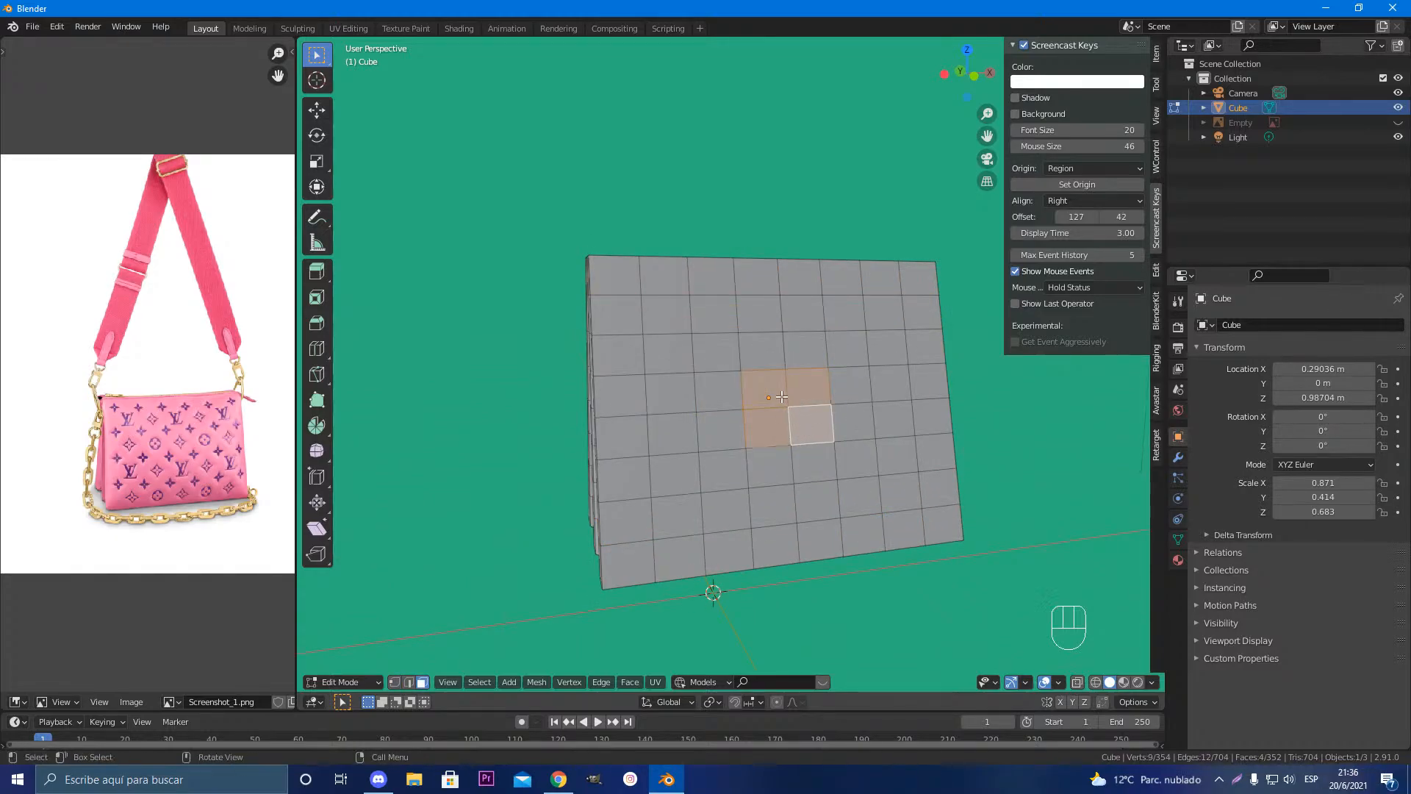
Step: Add the four central faces on the opposite large side of the bag to the selection
{"action": "scroll", "coordinate": [773, 399], "scroll_direction": "down", "scroll_amount": 2}
{"action": "middle_click_drag", "start_coordinate": [773, 399], "coordinate": [762, 419]}
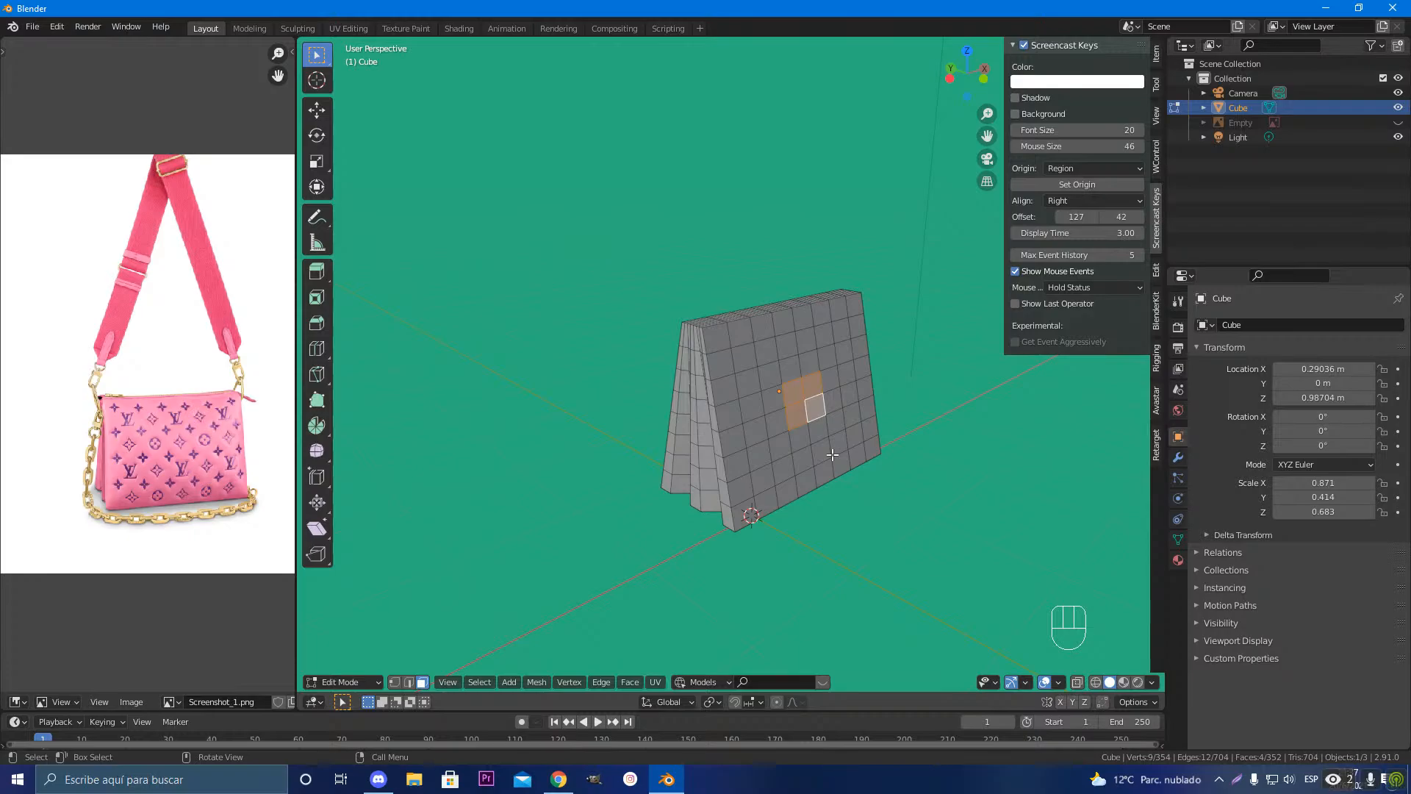
{"action": "middle_click_drag", "start_coordinate": [732, 397], "coordinate": [735, 368]}
{"action": "left_click", "coordinate": [734, 362], "text": "shift"}
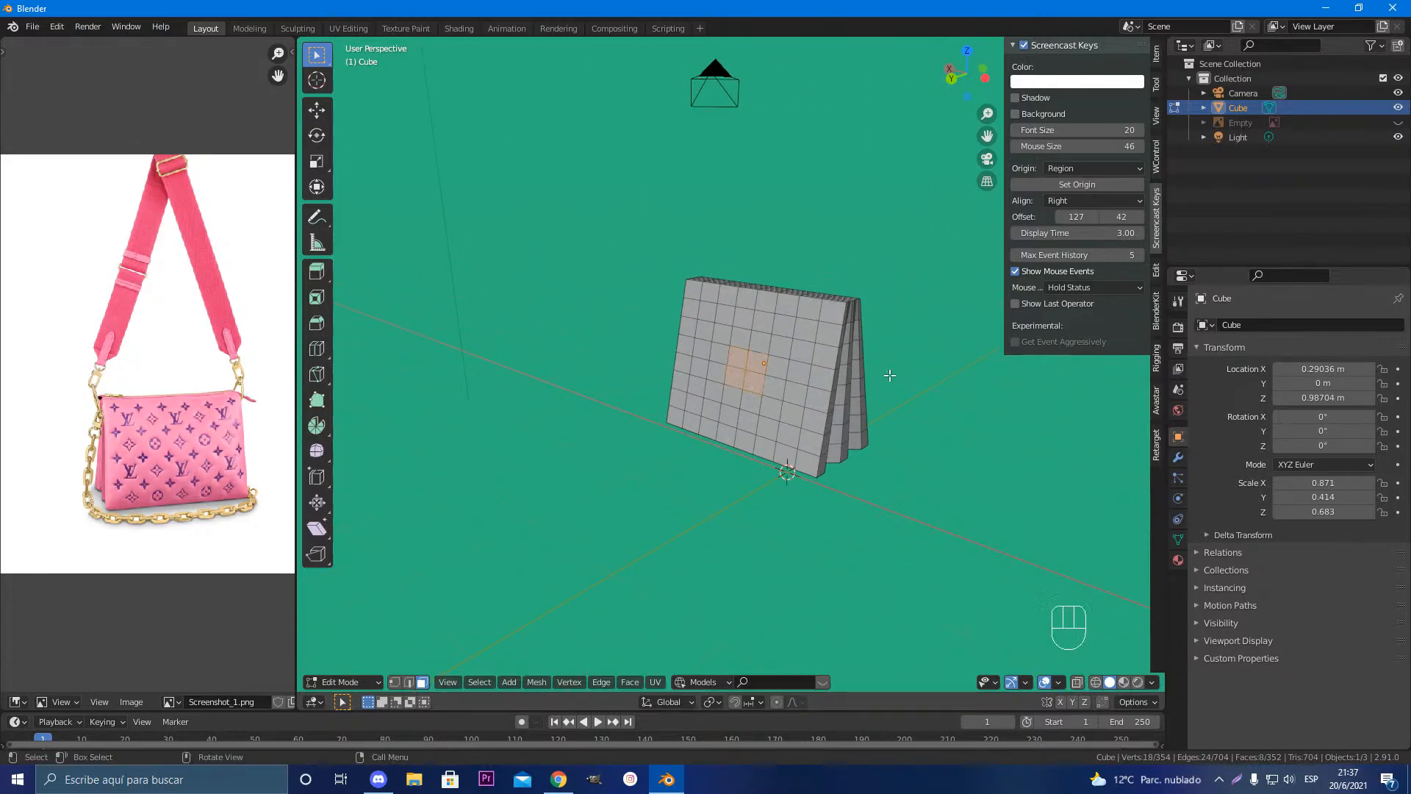
Step: Puff out both large sides of the bag by scaling the selected central faces about 1.4 along Y with smooth proportional editing, checking it in Object Mode
{"action": "middle_click_drag", "start_coordinate": [891, 375], "coordinate": [690, 419]}
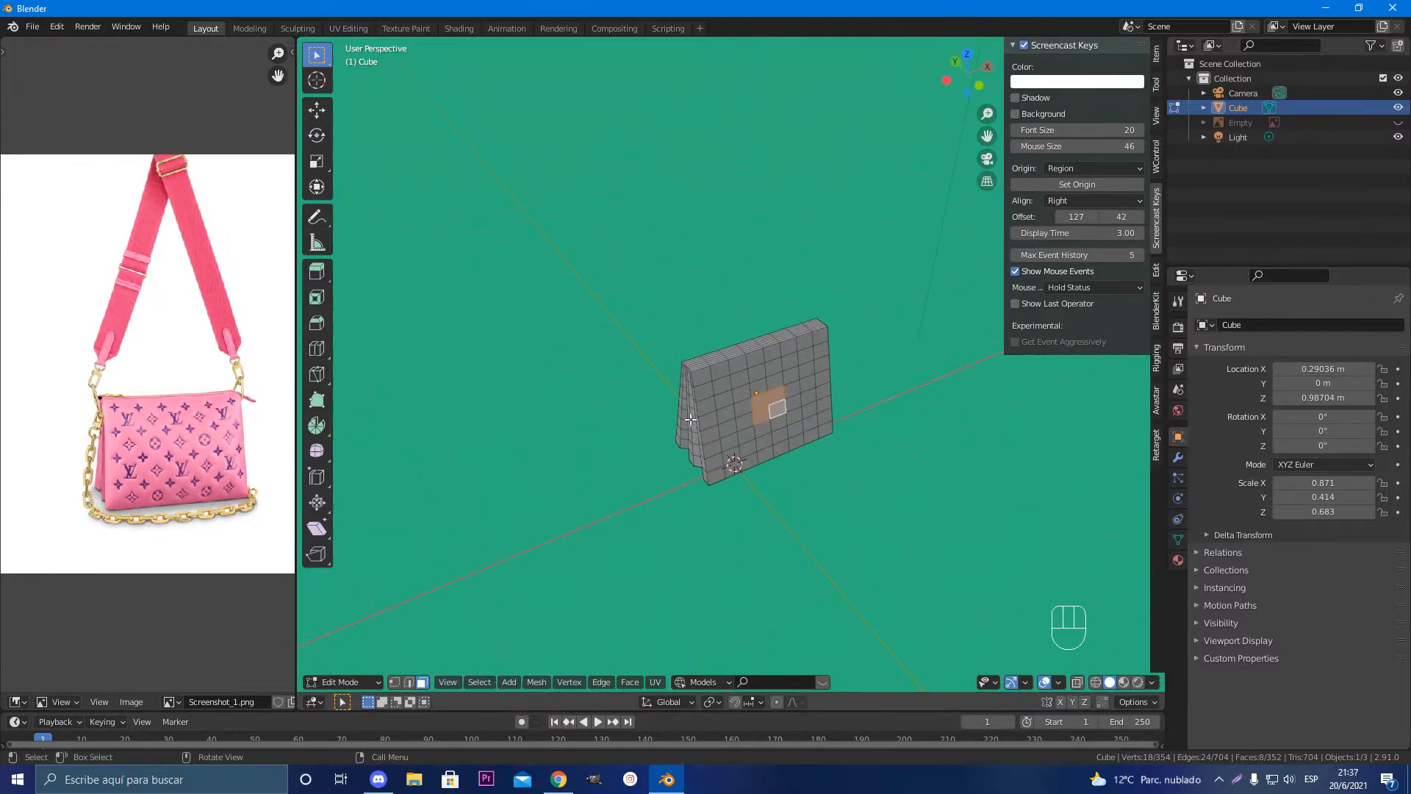
{"action": "scroll", "coordinate": [822, 395], "scroll_direction": "up", "scroll_amount": 4}
{"action": "middle_click_drag", "start_coordinate": [822, 395], "coordinate": [621, 440]}
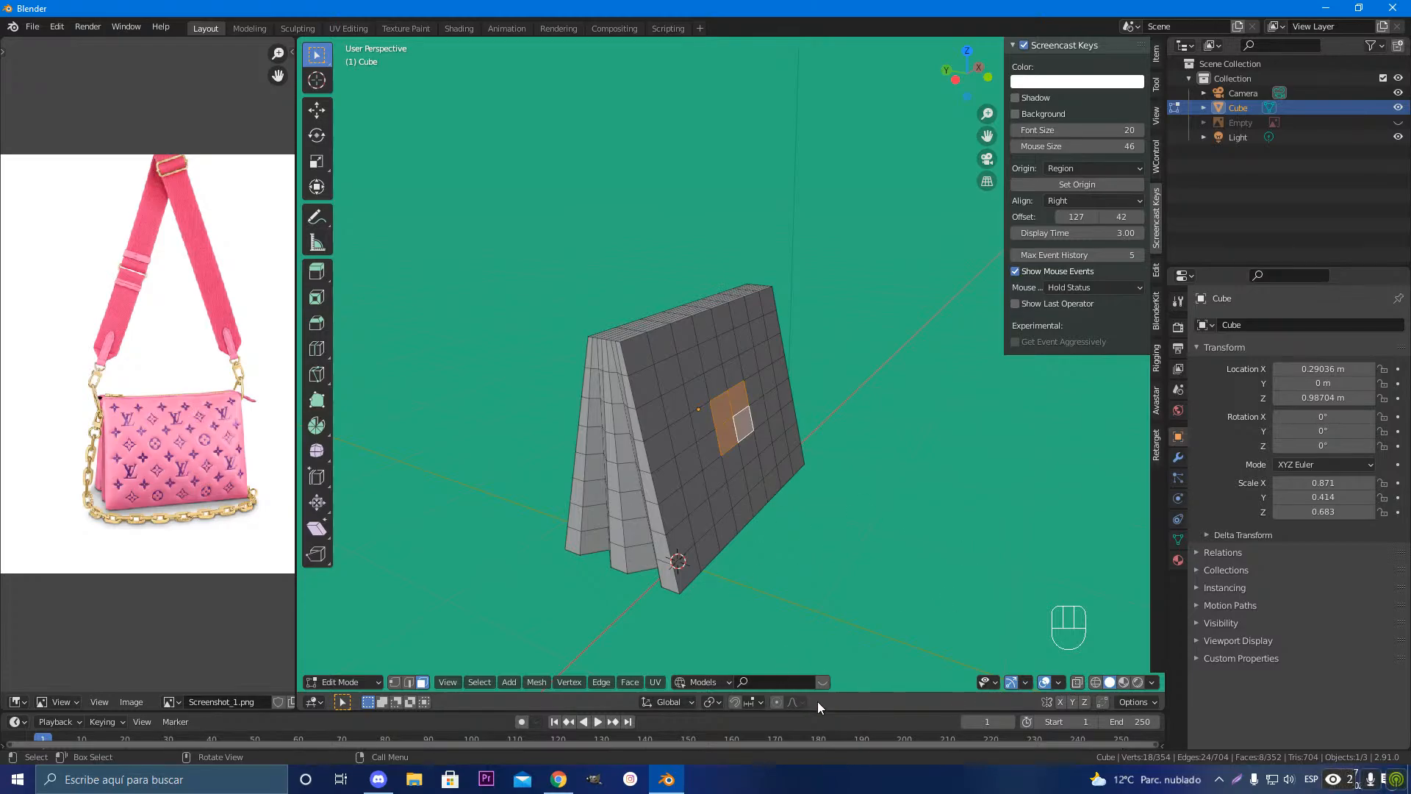
{"action": "key", "text": "s"}
{"action": "key", "text": "x"}
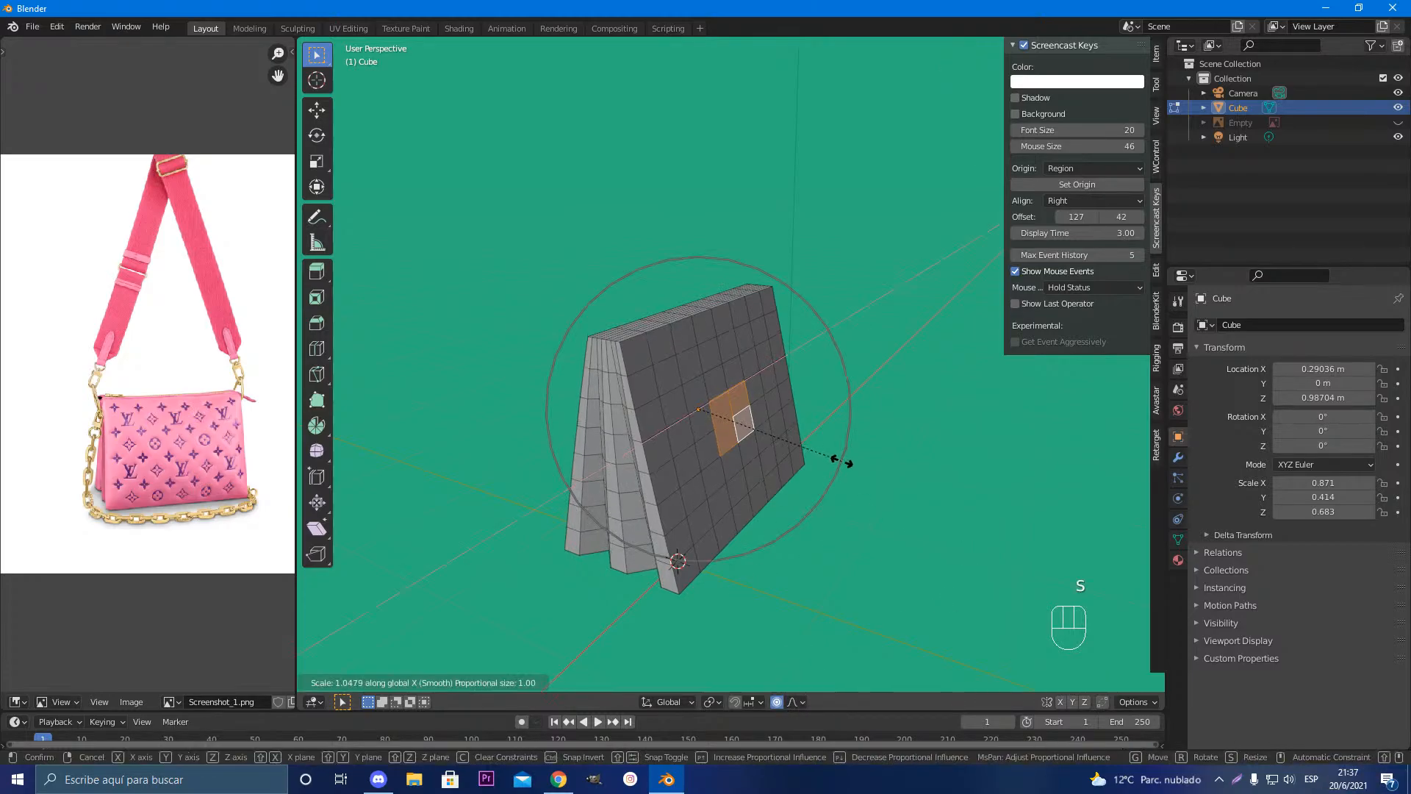
{"action": "key", "text": "y"}
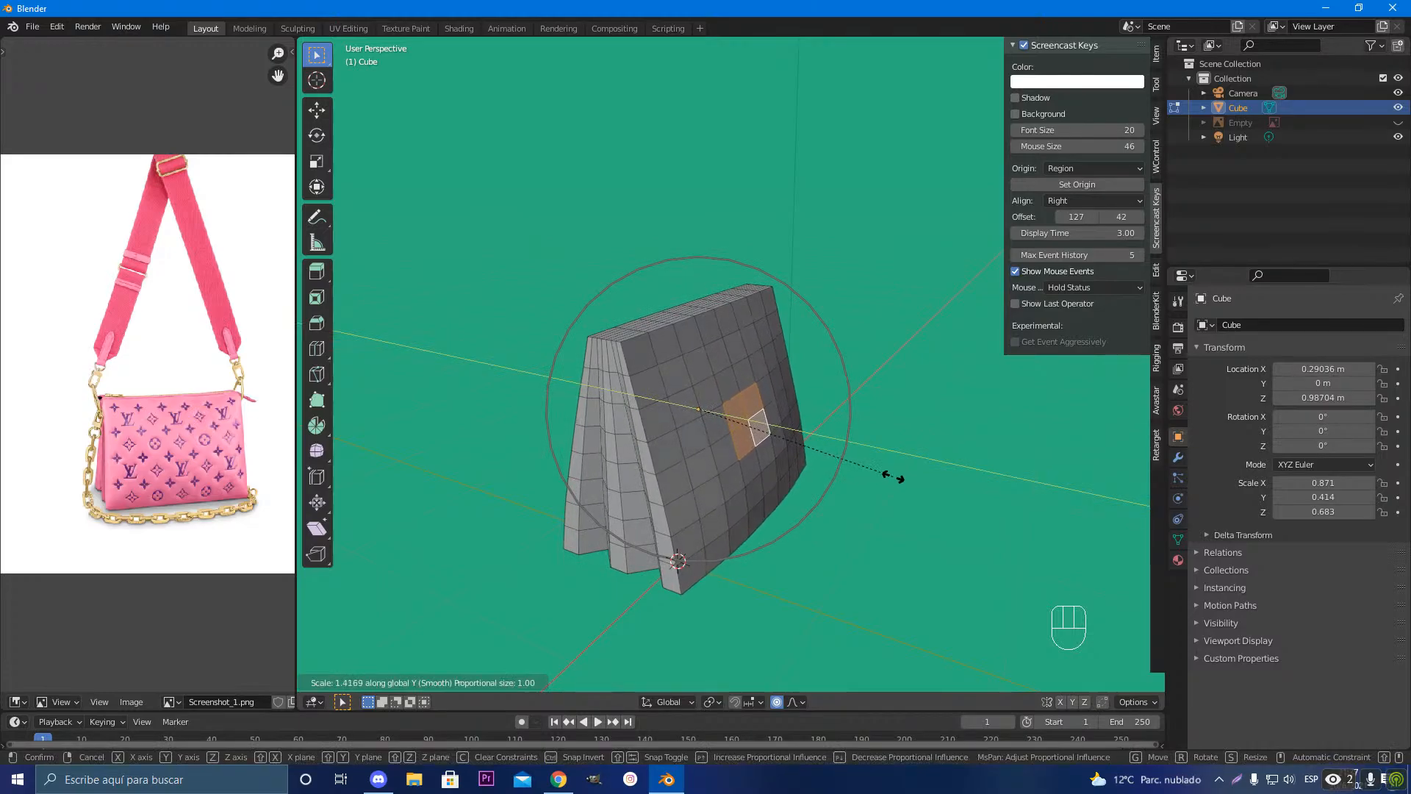
{"action": "left_click", "coordinate": [886, 480]}
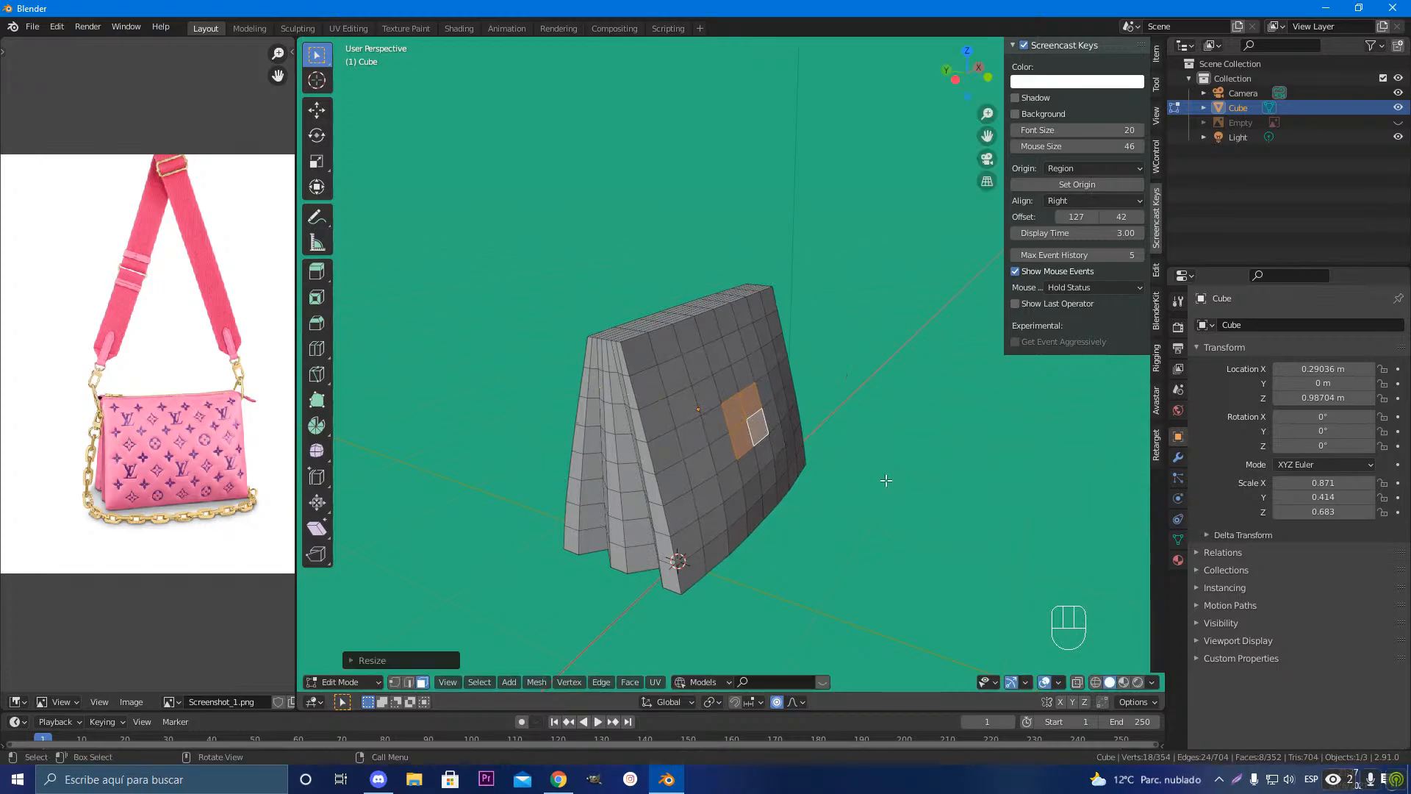
{"action": "middle_click_drag", "start_coordinate": [886, 480], "coordinate": [315, 422]}
{"action": "key", "text": "Tab"}
{"action": "key", "text": "Tab"}
{"action": "key", "text": "Tab"}
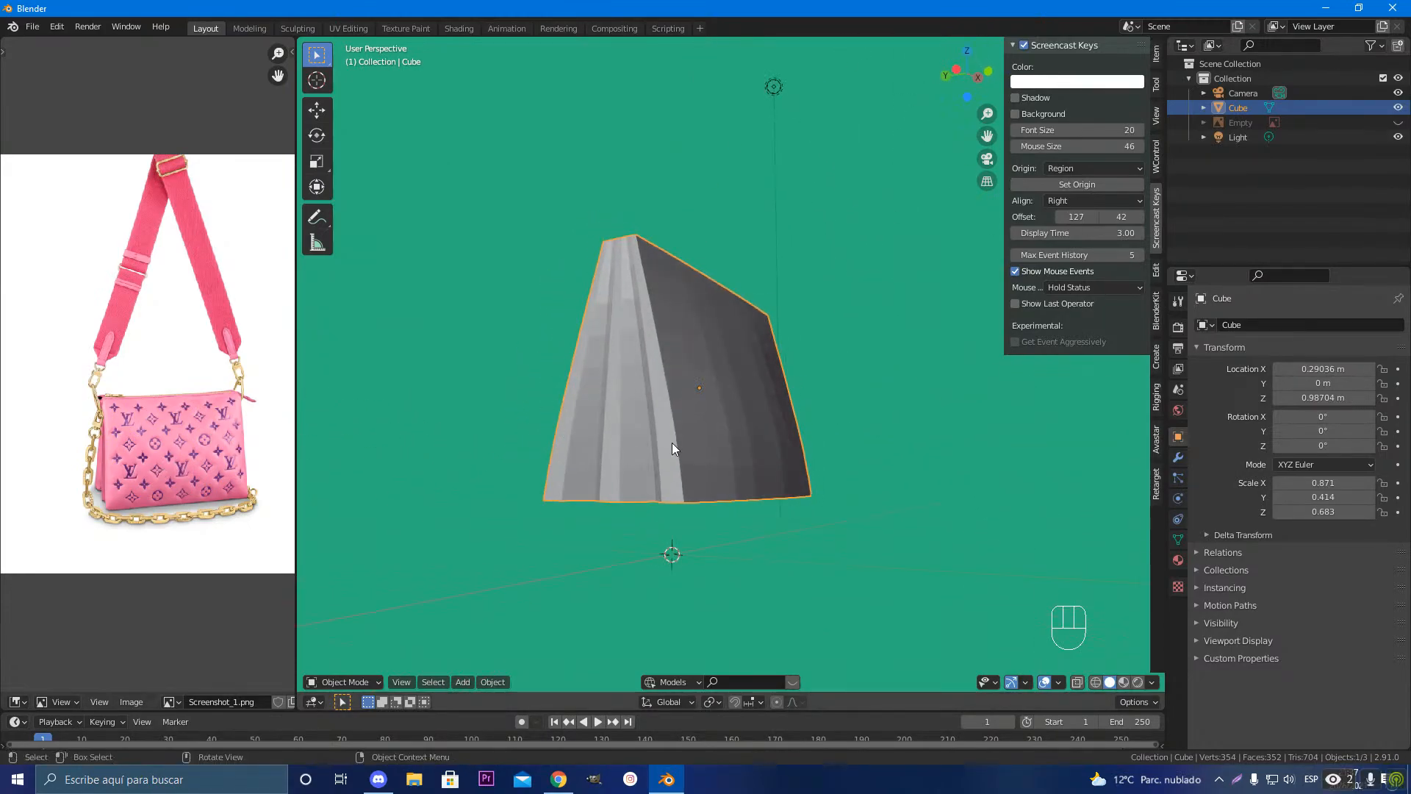
{"action": "mouse_move", "coordinate": [672, 446]}
{"action": "middle_mouse_down"}
{"action": "mouse_move", "coordinate": [586, 478]}
{"action": "mouse_move", "coordinate": [684, 463]}
{"action": "middle_mouse_up"}
Step: In Edit Mode with edge selection, select the four short bottom edges of the two outer flaps at both ends of the bag
{"action": "key", "text": "Tab"}
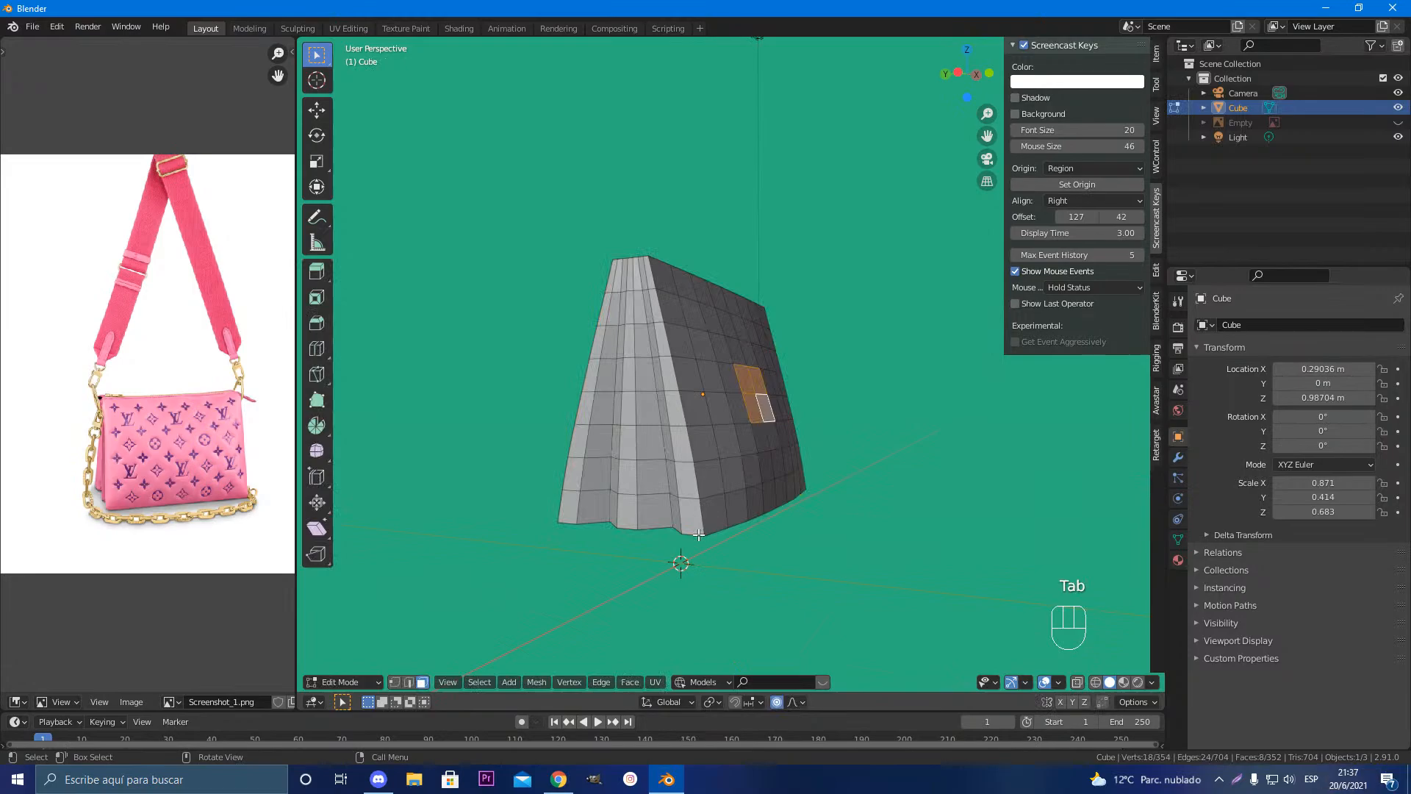
{"action": "key", "text": "2"}
{"action": "key", "text": "1"}
{"action": "left_click", "coordinate": [682, 534]}
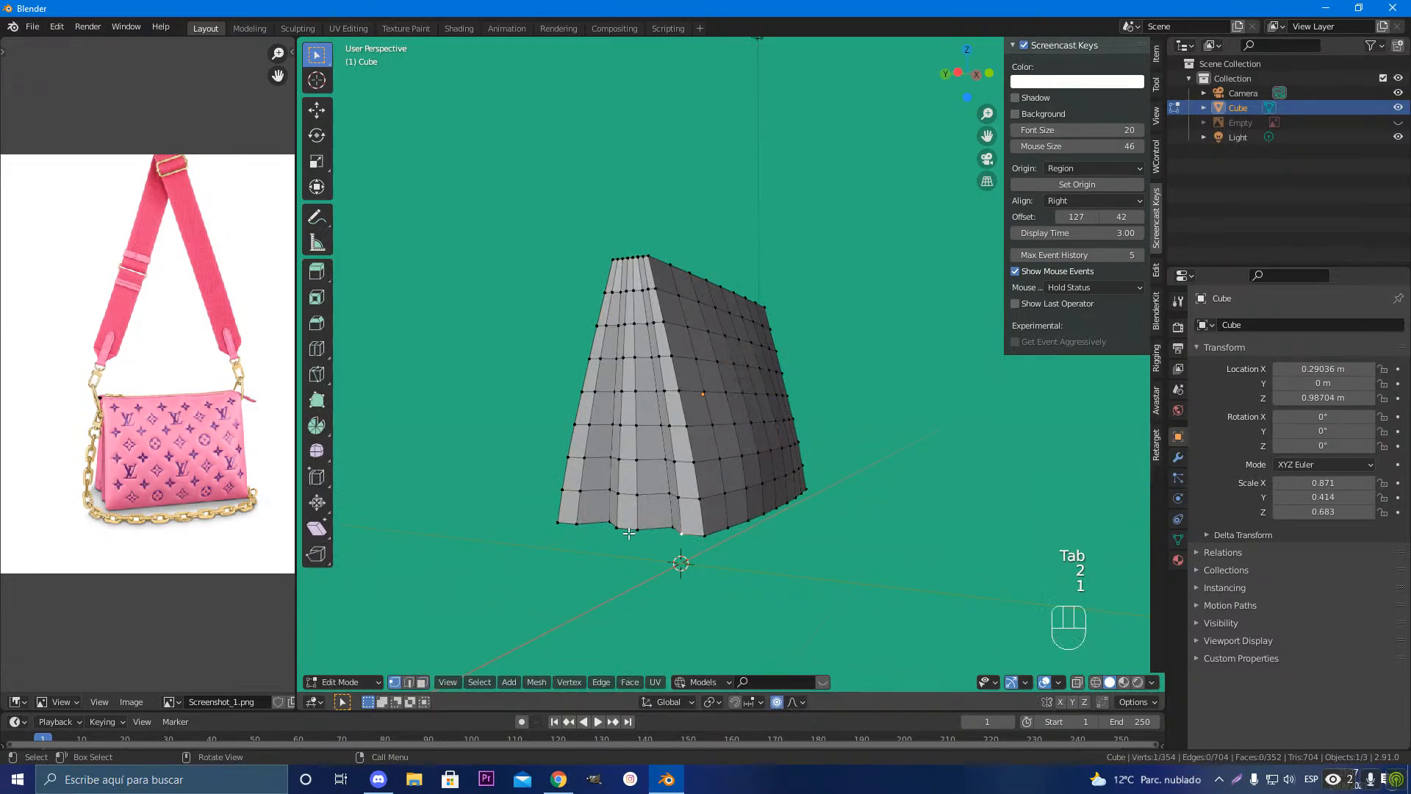
{"action": "key", "text": "2"}
{"action": "left_click", "coordinate": [626, 529], "text": "shift"}
{"action": "left_click", "coordinate": [570, 523], "text": "shift"}
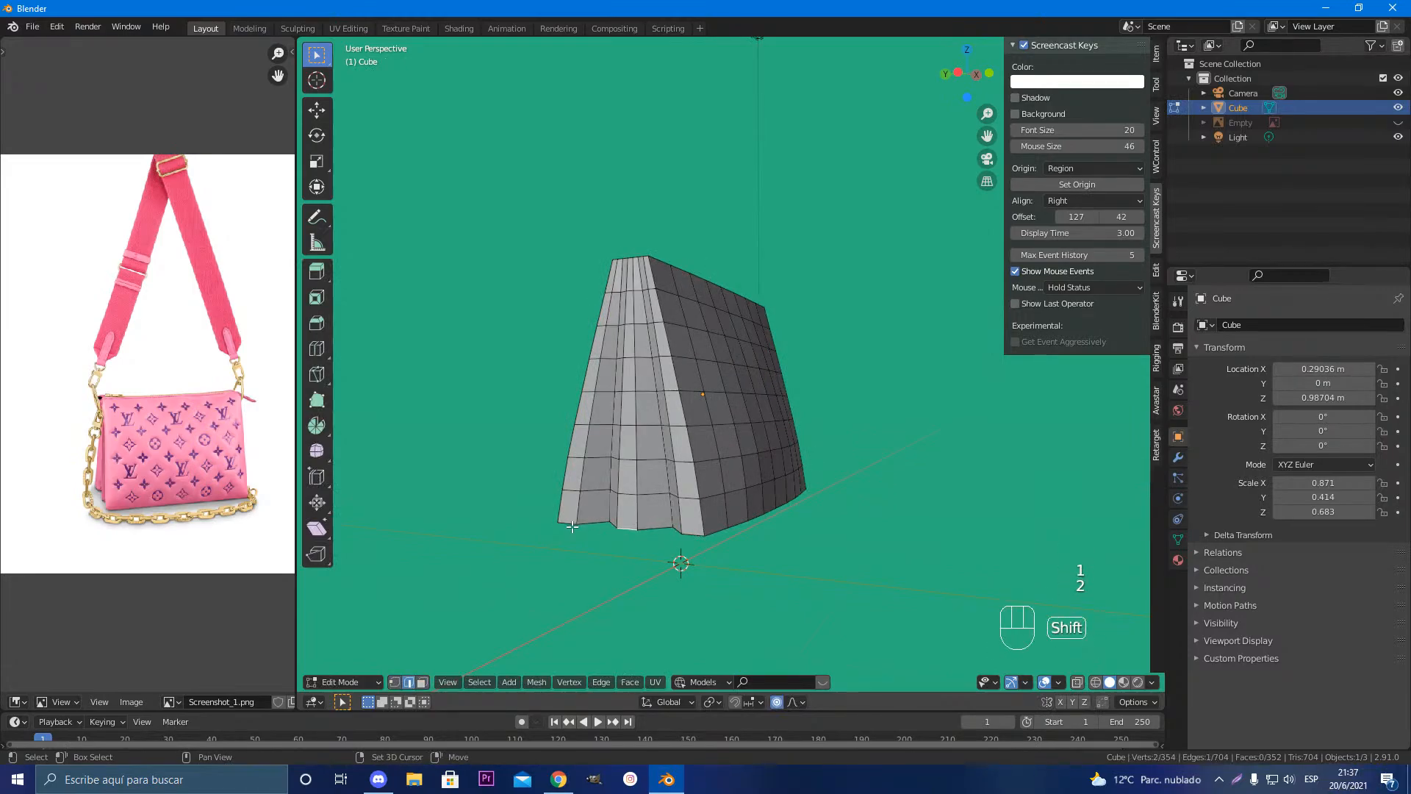
{"action": "left_click", "coordinate": [694, 538]}
{"action": "left_click", "coordinate": [574, 522], "text": "shift"}
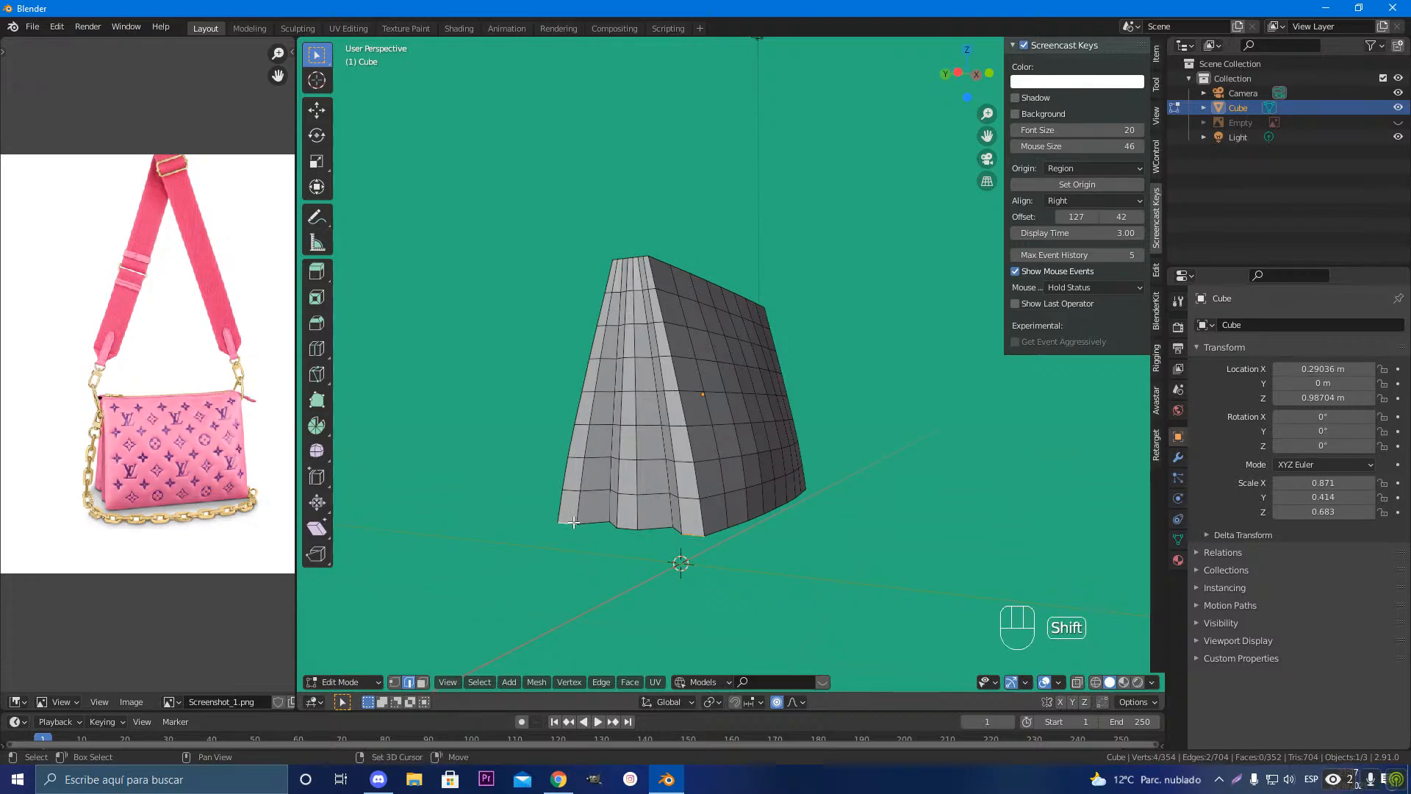
{"action": "middle_click_drag", "start_coordinate": [573, 521], "coordinate": [832, 569]}
{"action": "left_click", "coordinate": [677, 507], "text": "shift"}
{"action": "left_click", "coordinate": [803, 511], "text": "shift"}
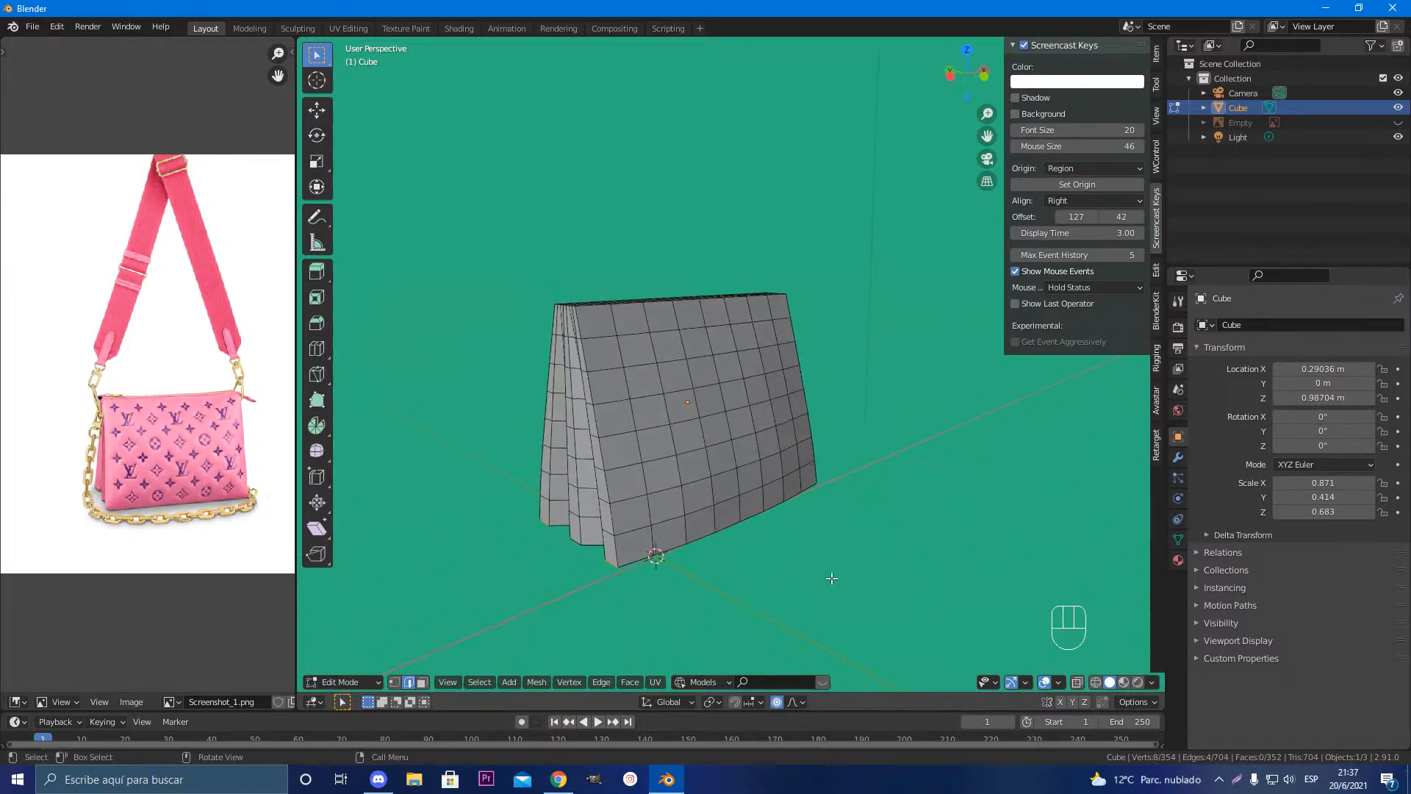
{"action": "key", "text": "s"}
{"action": "key", "text": "z"}
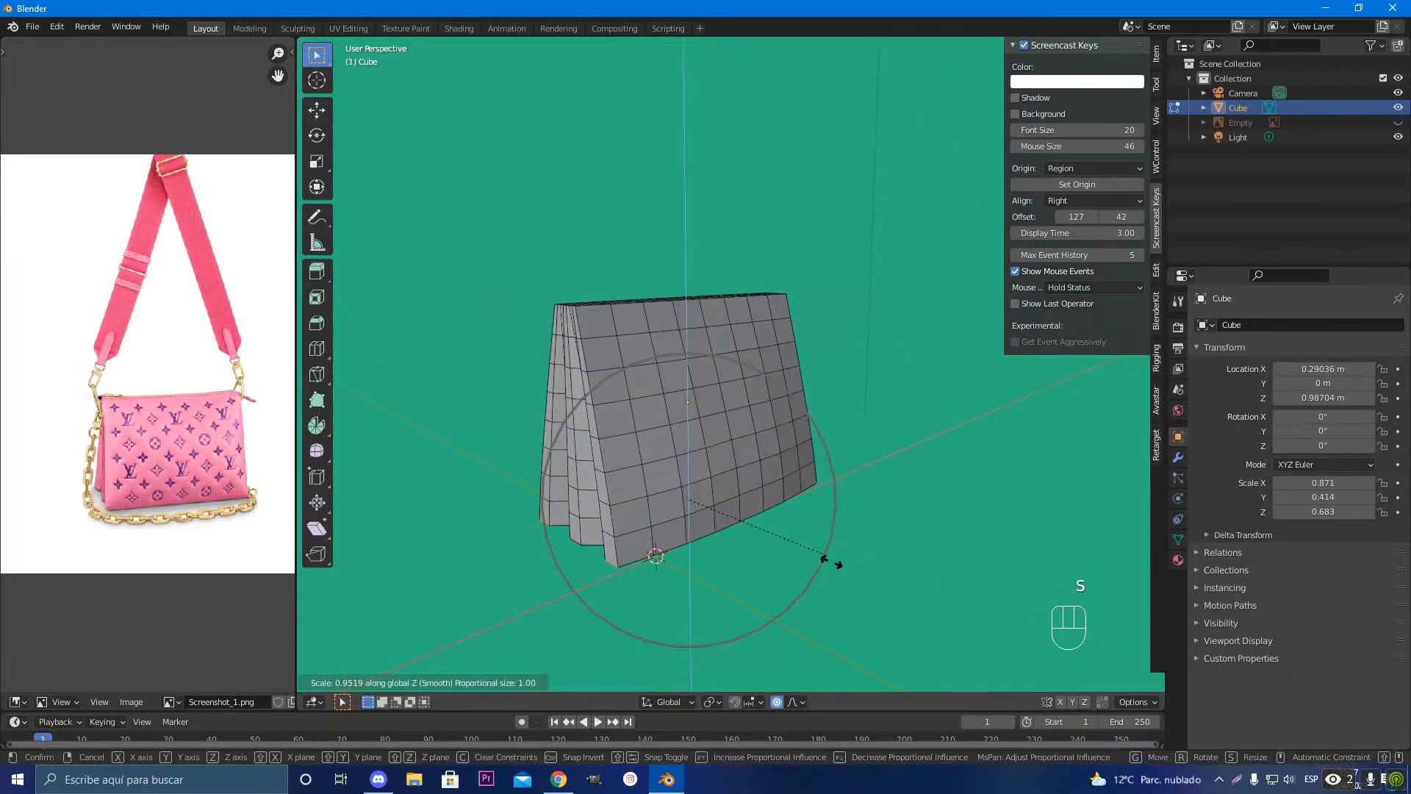
{"action": "right_click", "coordinate": [845, 588]}
{"action": "key", "text": "g"}
{"action": "key", "text": "z"}
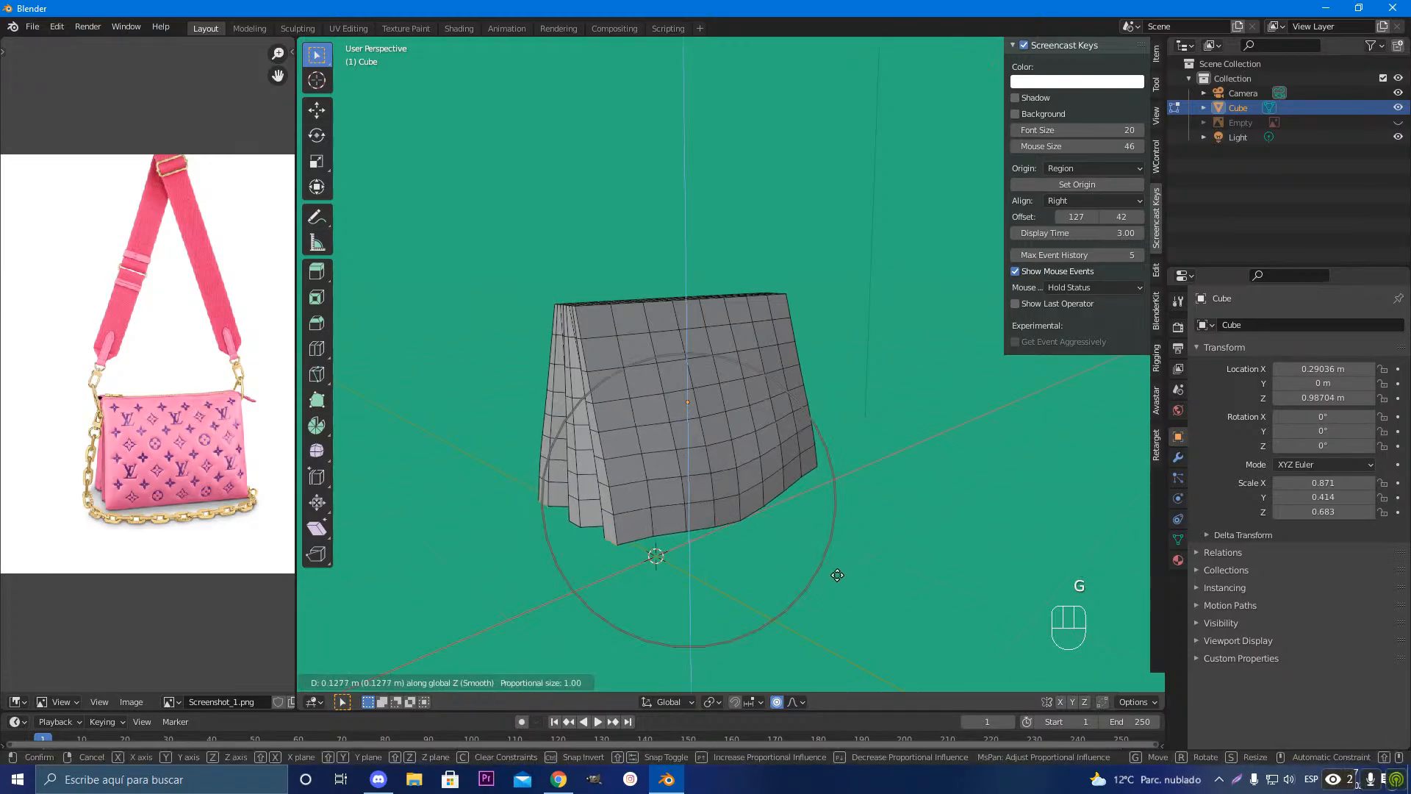
{"action": "scroll", "coordinate": [837, 575], "scroll_direction": "down", "scroll_amount": 3}
{"action": "scroll", "coordinate": [837, 574], "scroll_direction": "up", "scroll_amount": 12}
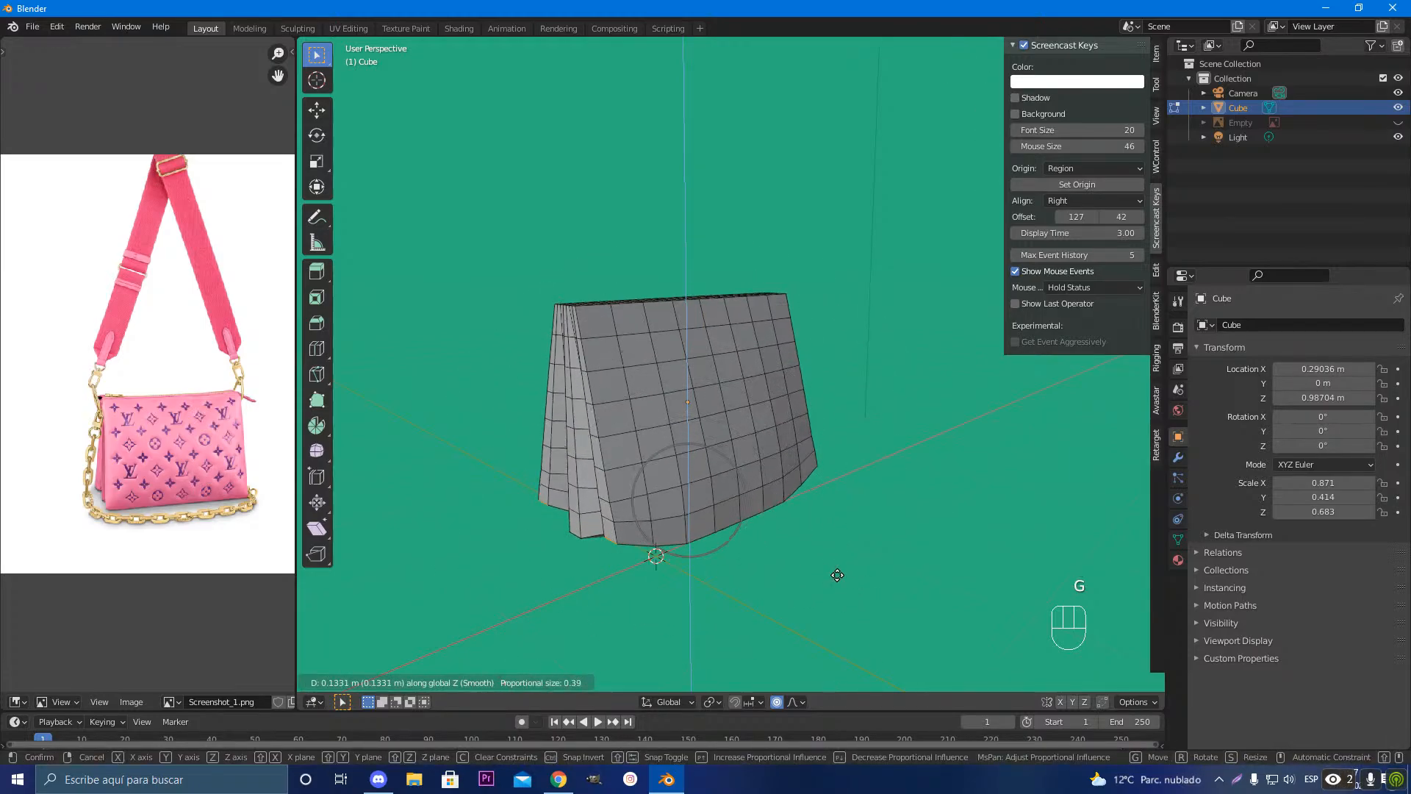
{"action": "scroll", "coordinate": [837, 574], "scroll_direction": "up", "scroll_amount": 1}
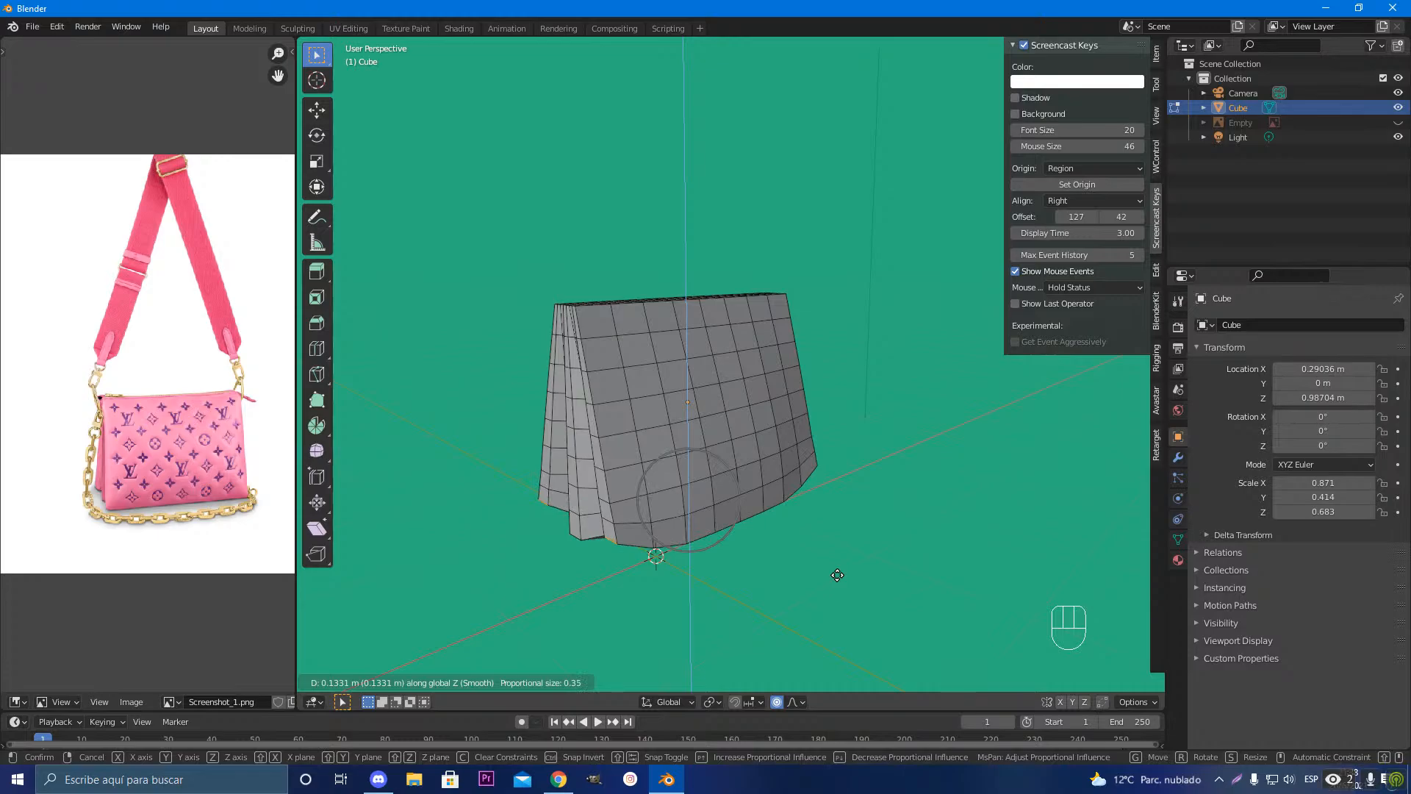
{"action": "key", "text": "z"}
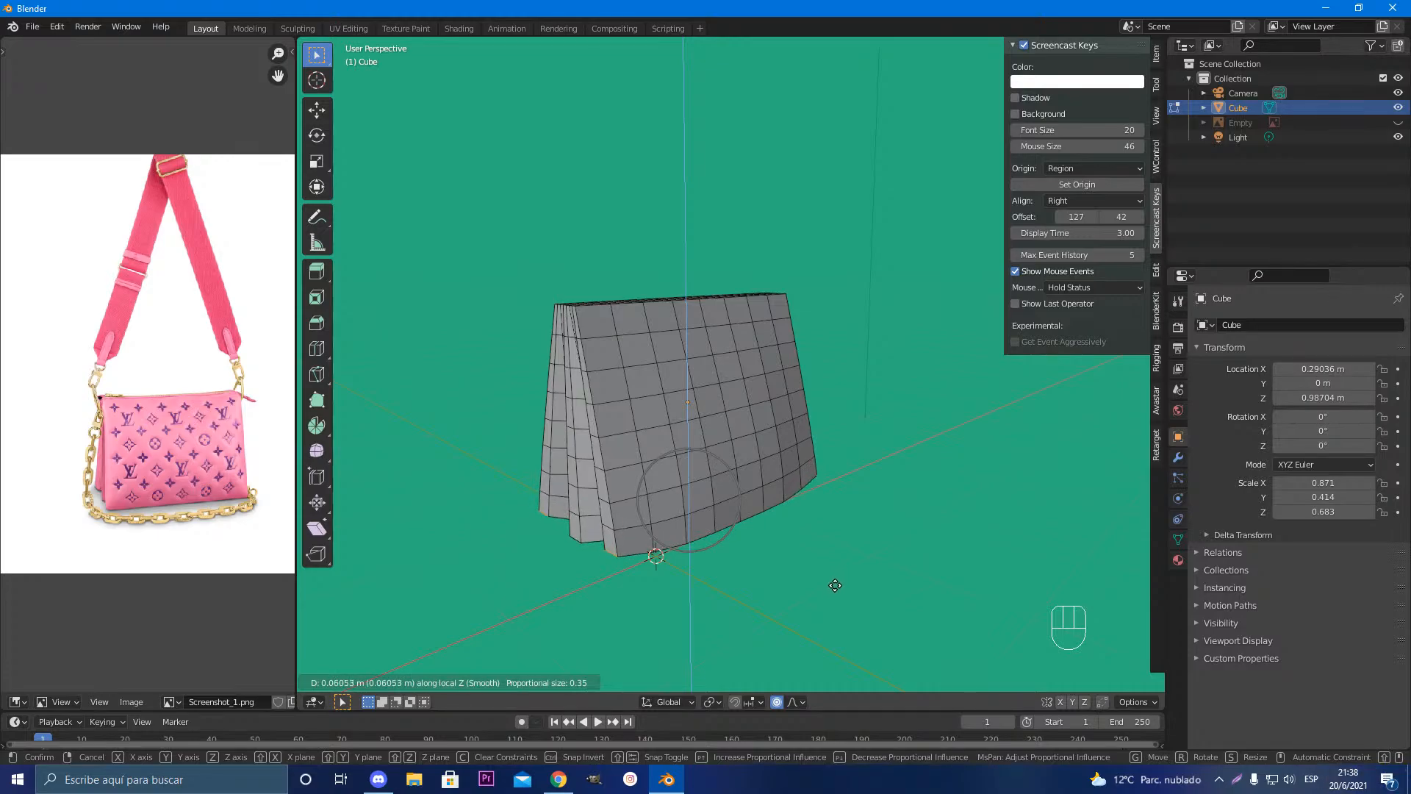
{"action": "scroll", "coordinate": [835, 585], "scroll_direction": "up", "scroll_amount": 4}
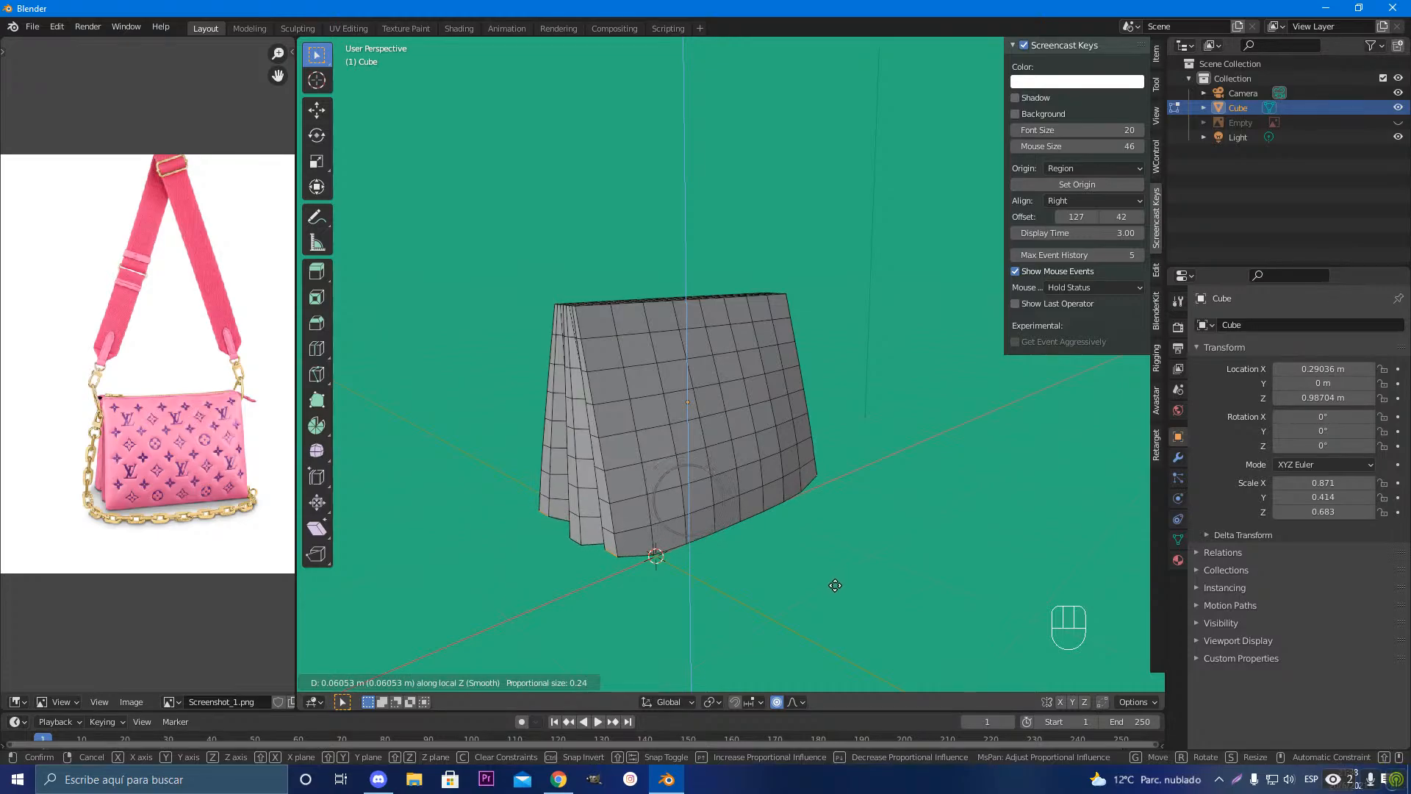
{"action": "scroll", "coordinate": [835, 585], "scroll_direction": "down", "scroll_amount": 2}
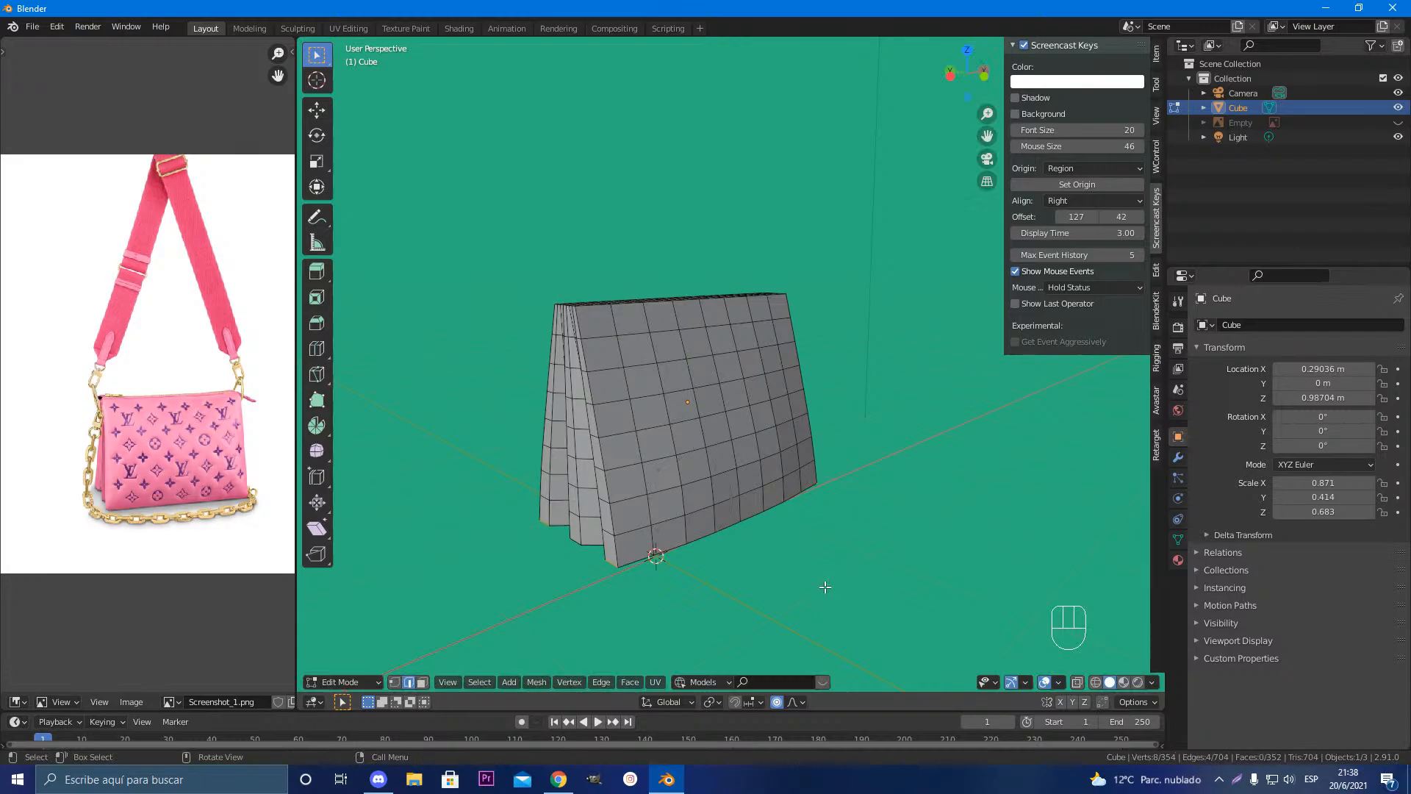
Step: In front view, try to raise the selected corner edges about 0.03 m along Z with proportional size 0.51, and undo the move
{"action": "key", "text": "KP_1"}
{"action": "key", "text": "g"}
{"action": "key", "text": "z"}
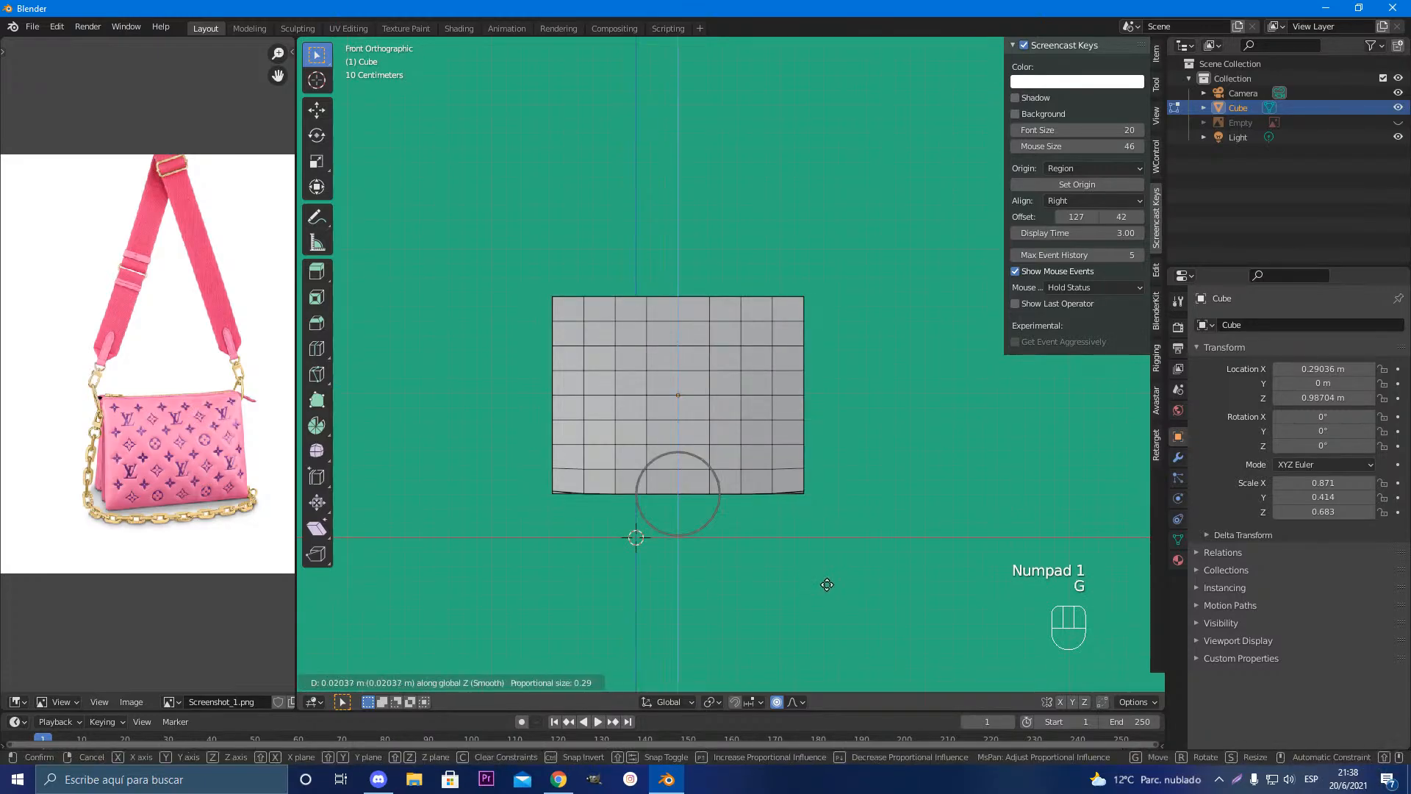
{"action": "scroll", "coordinate": [827, 583], "scroll_direction": "down", "scroll_amount": 4}
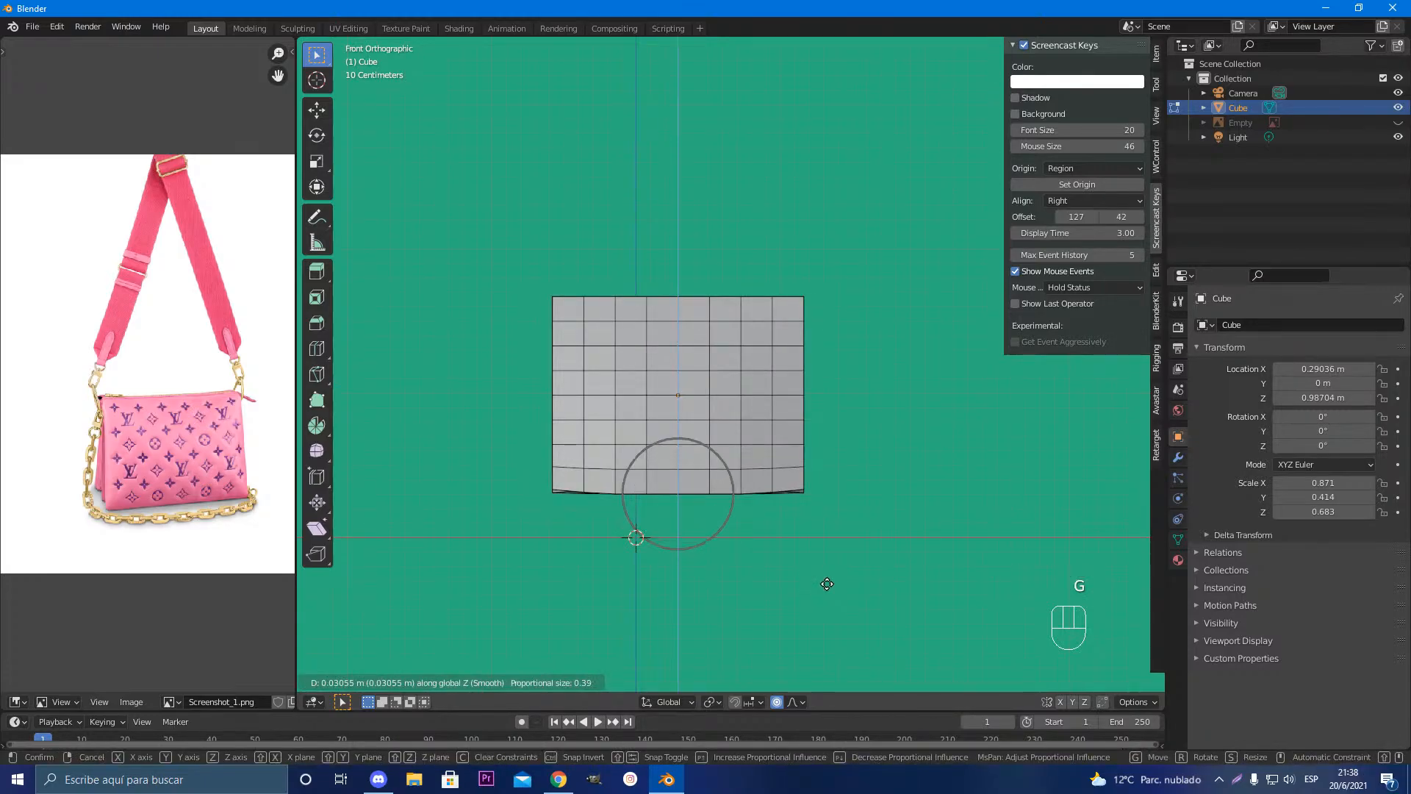
{"action": "scroll", "coordinate": [827, 584], "scroll_direction": "up", "scroll_amount": 2}
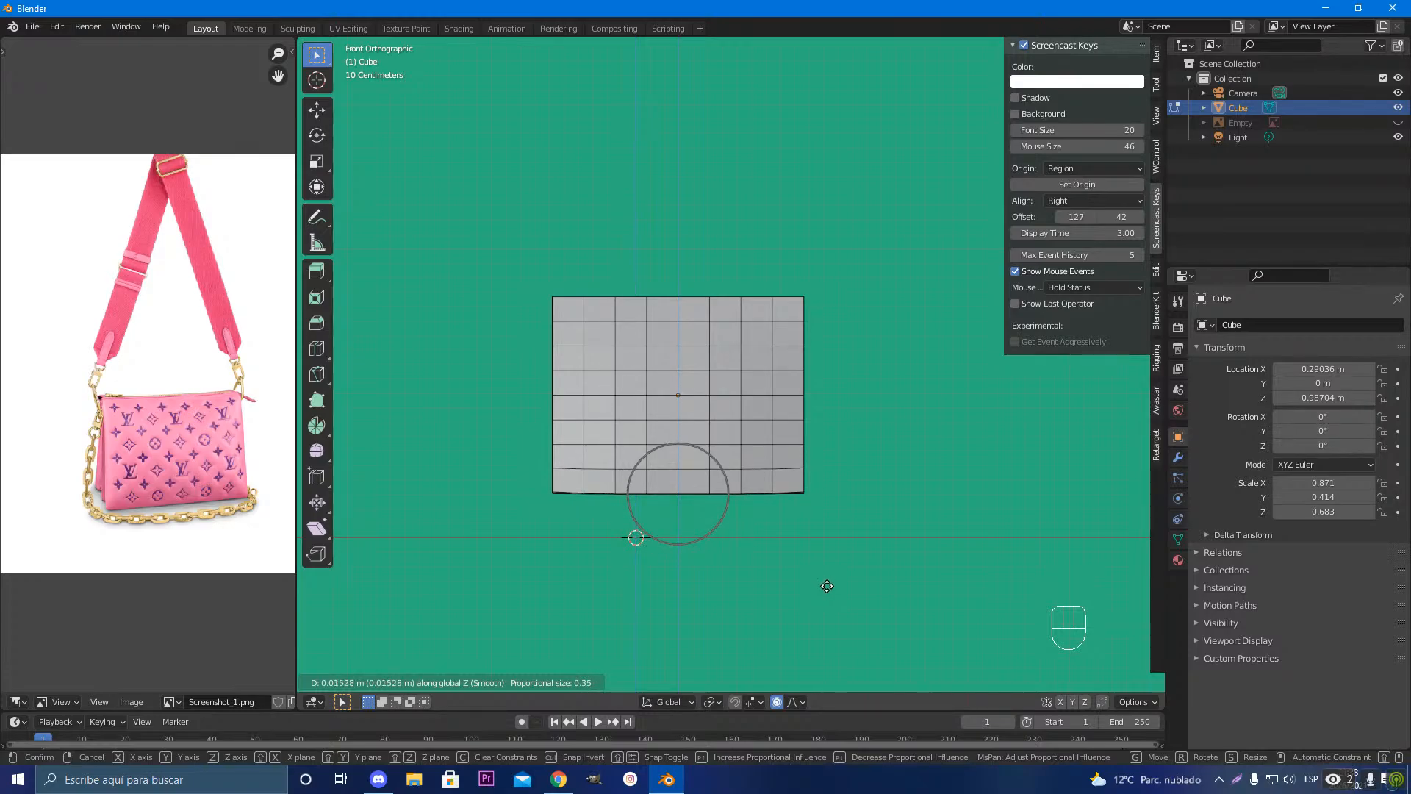
{"action": "scroll", "coordinate": [826, 586], "scroll_direction": "down", "scroll_amount": 4}
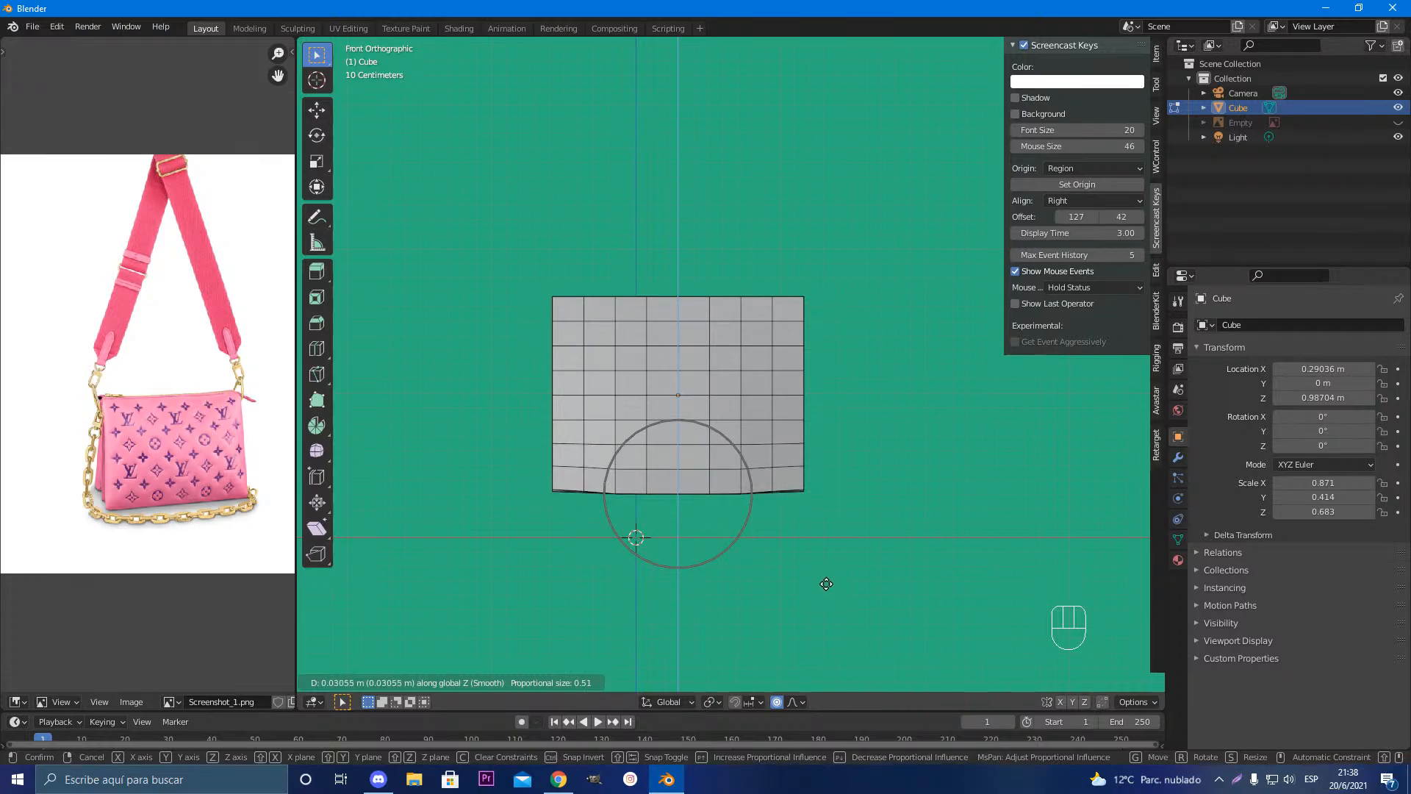
{"action": "left_click", "coordinate": [827, 584]}
{"action": "key", "text": "Tab"}
{"action": "middle_click_drag", "start_coordinate": [750, 543], "coordinate": [699, 548]}
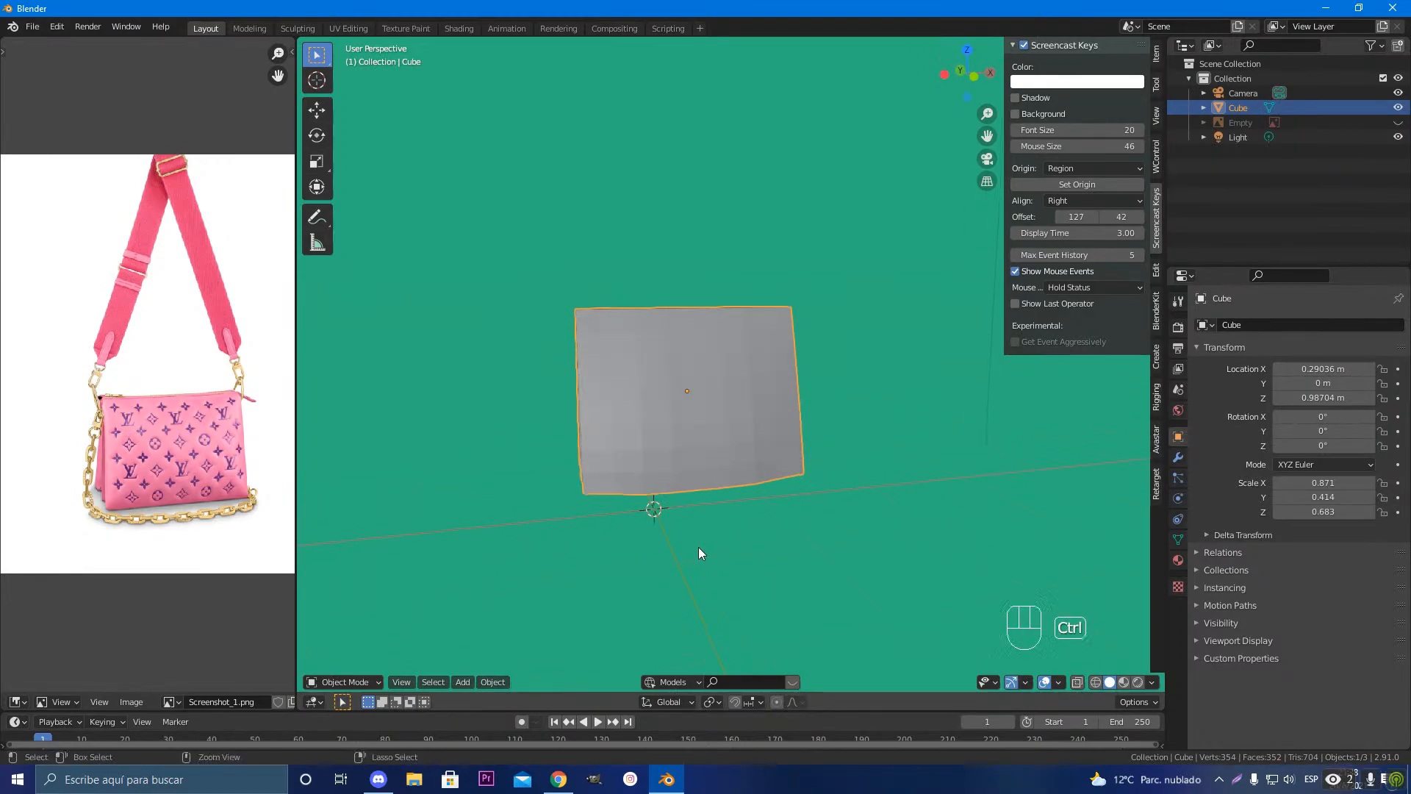
{"action": "key", "text": "ctrl+z"}
{"action": "key", "text": "ctrl+z"}
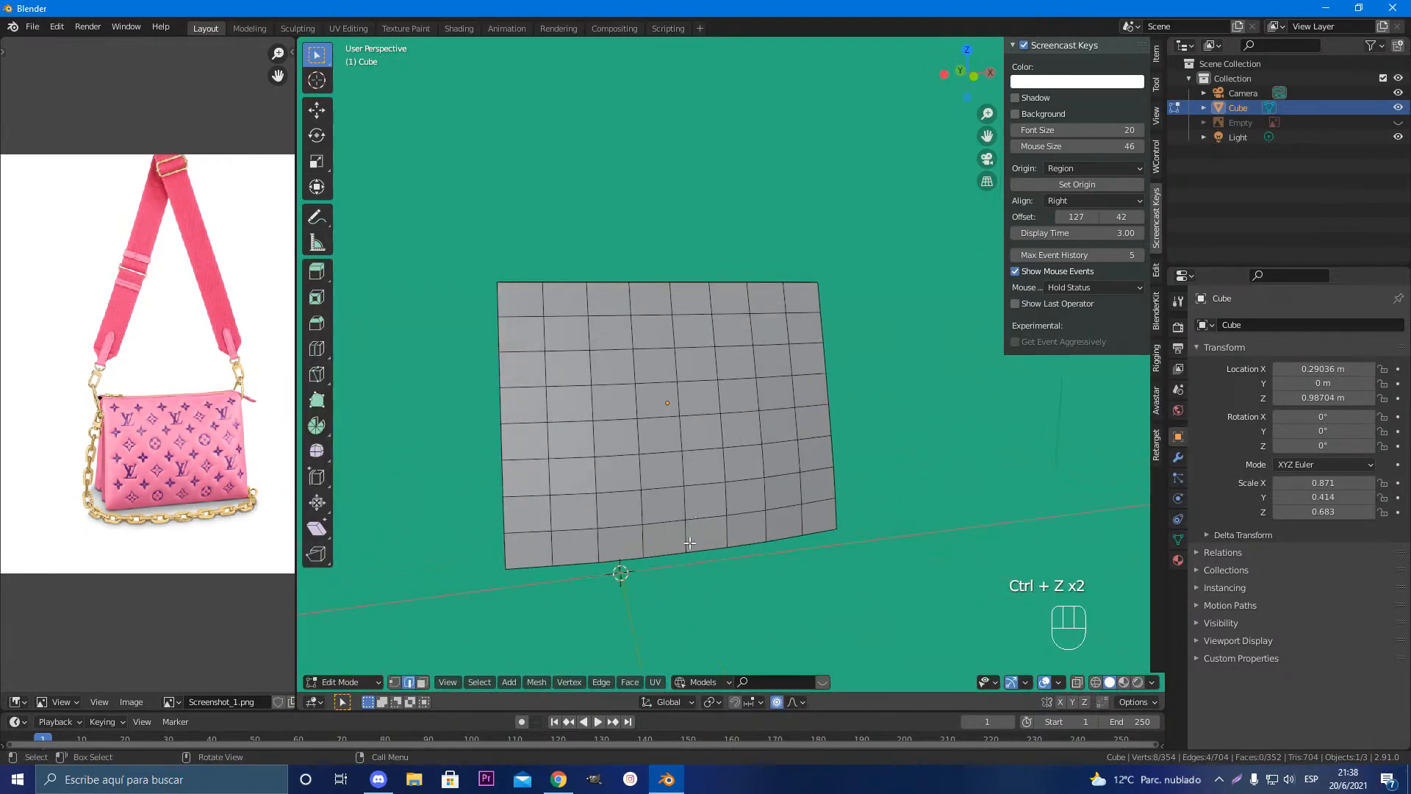
Step: Examine the curvature of the bag's large faces, pleated ends and top edge from several angles
{"action": "middle_click_drag", "start_coordinate": [684, 556], "coordinate": [732, 533], "text": "shift"}
{"action": "scroll", "coordinate": [724, 496], "scroll_direction": "up", "scroll_amount": 2}
{"action": "scroll", "coordinate": [706, 506], "scroll_direction": "down", "scroll_amount": 2}
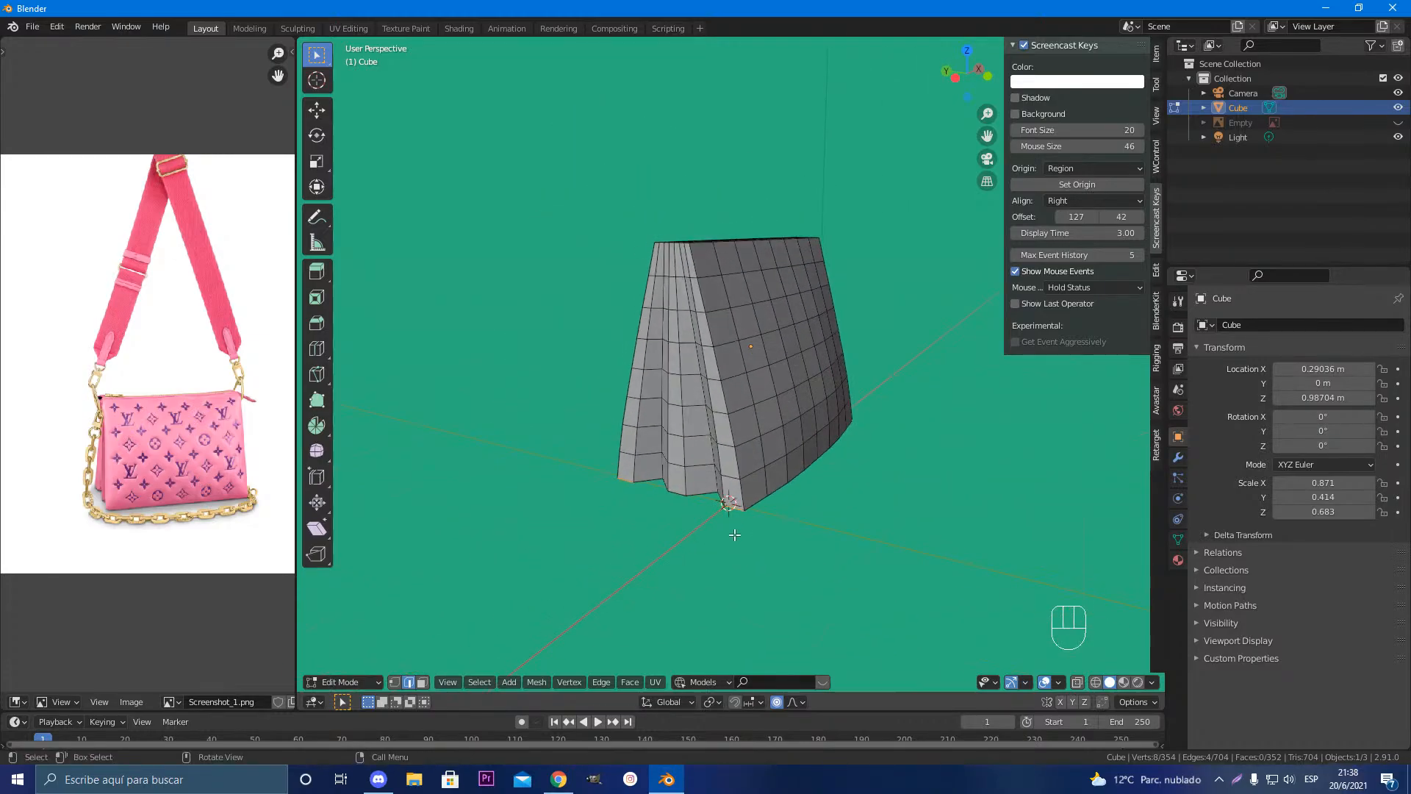
{"action": "middle_click_drag", "start_coordinate": [422, 541], "coordinate": [588, 569]}
{"action": "scroll", "coordinate": [684, 503], "scroll_direction": "down", "scroll_amount": 1}
{"action": "middle_click_drag", "start_coordinate": [684, 502], "coordinate": [816, 495]}
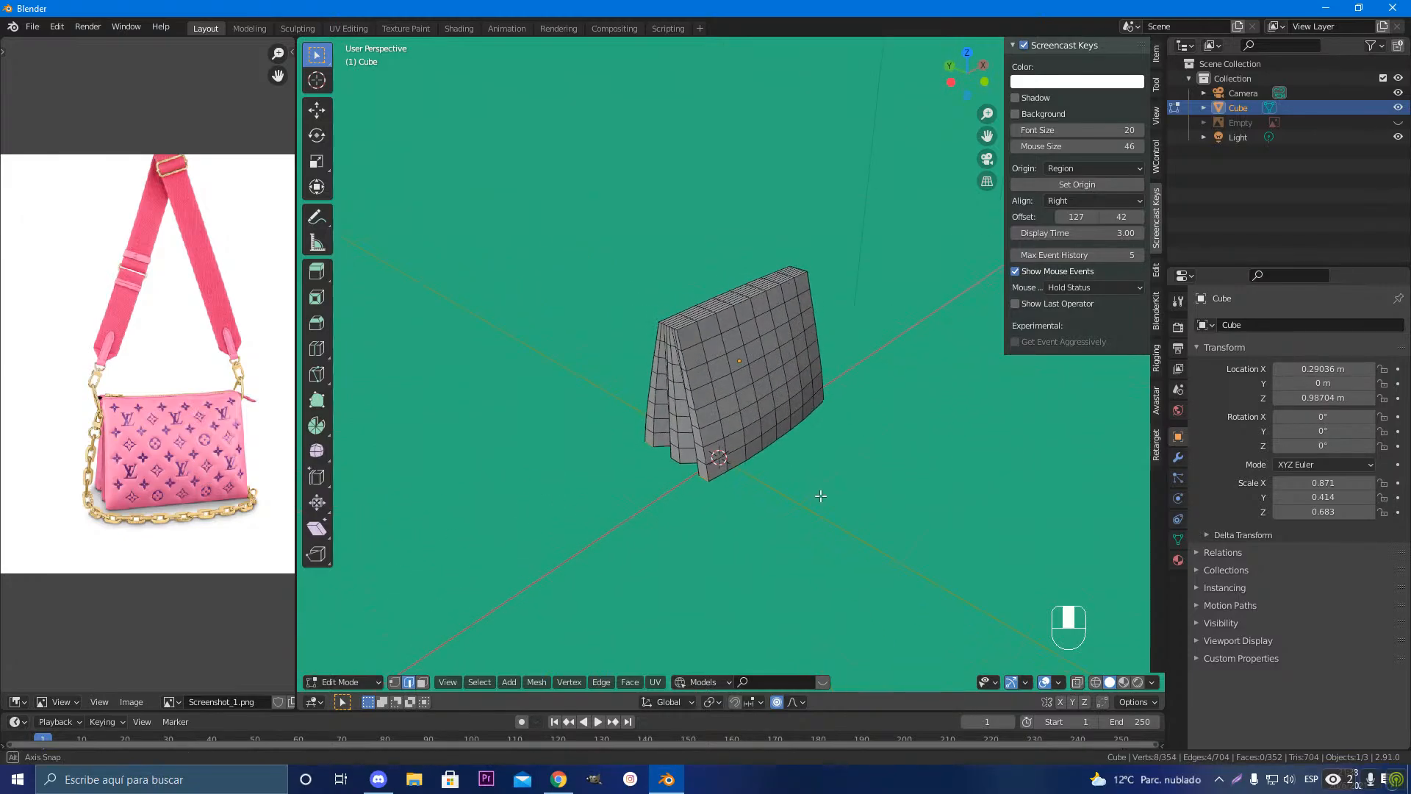
{"action": "middle_click_drag", "start_coordinate": [721, 446], "coordinate": [813, 422]}
{"action": "scroll", "coordinate": [760, 394], "scroll_direction": "up", "scroll_amount": 3}
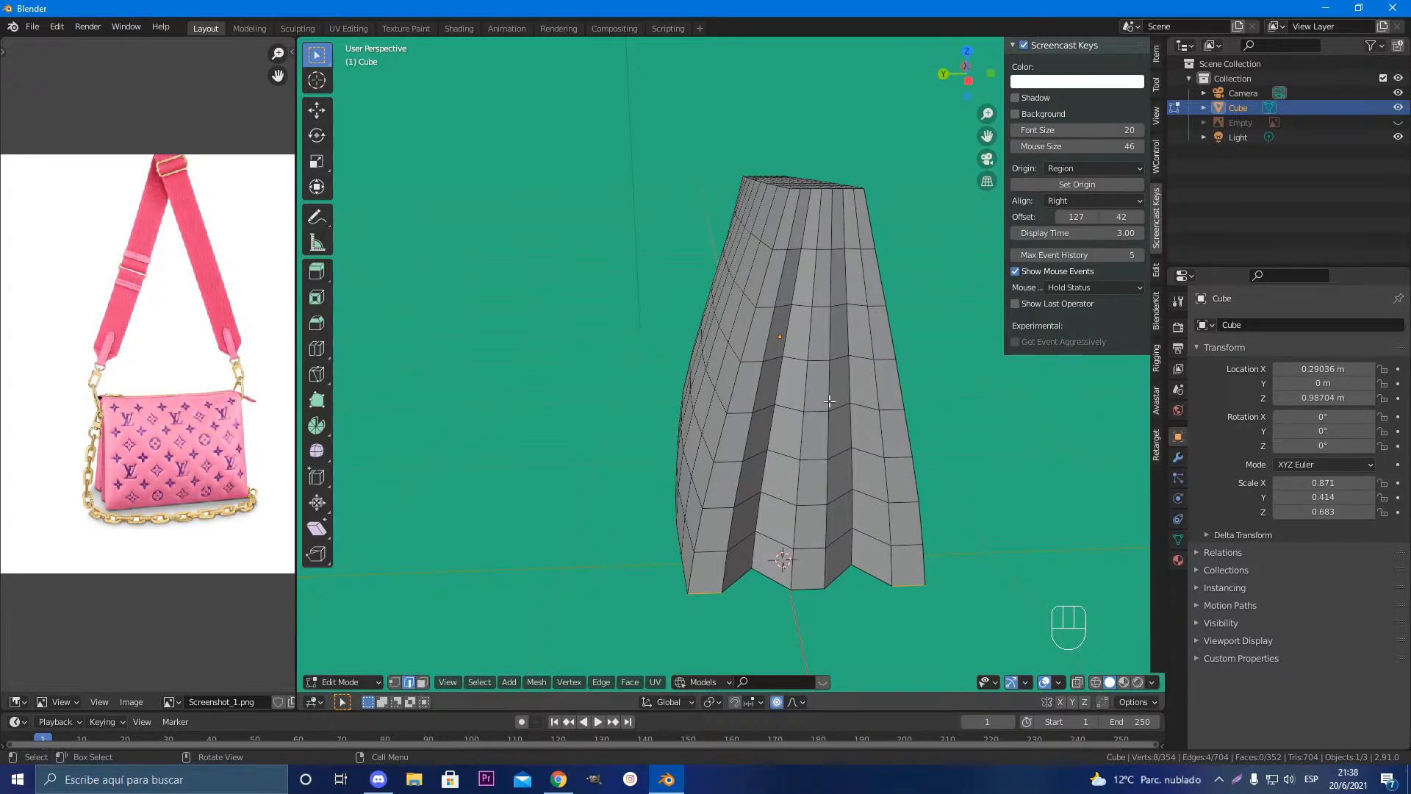
{"action": "middle_click_drag", "start_coordinate": [836, 408], "coordinate": [737, 422]}
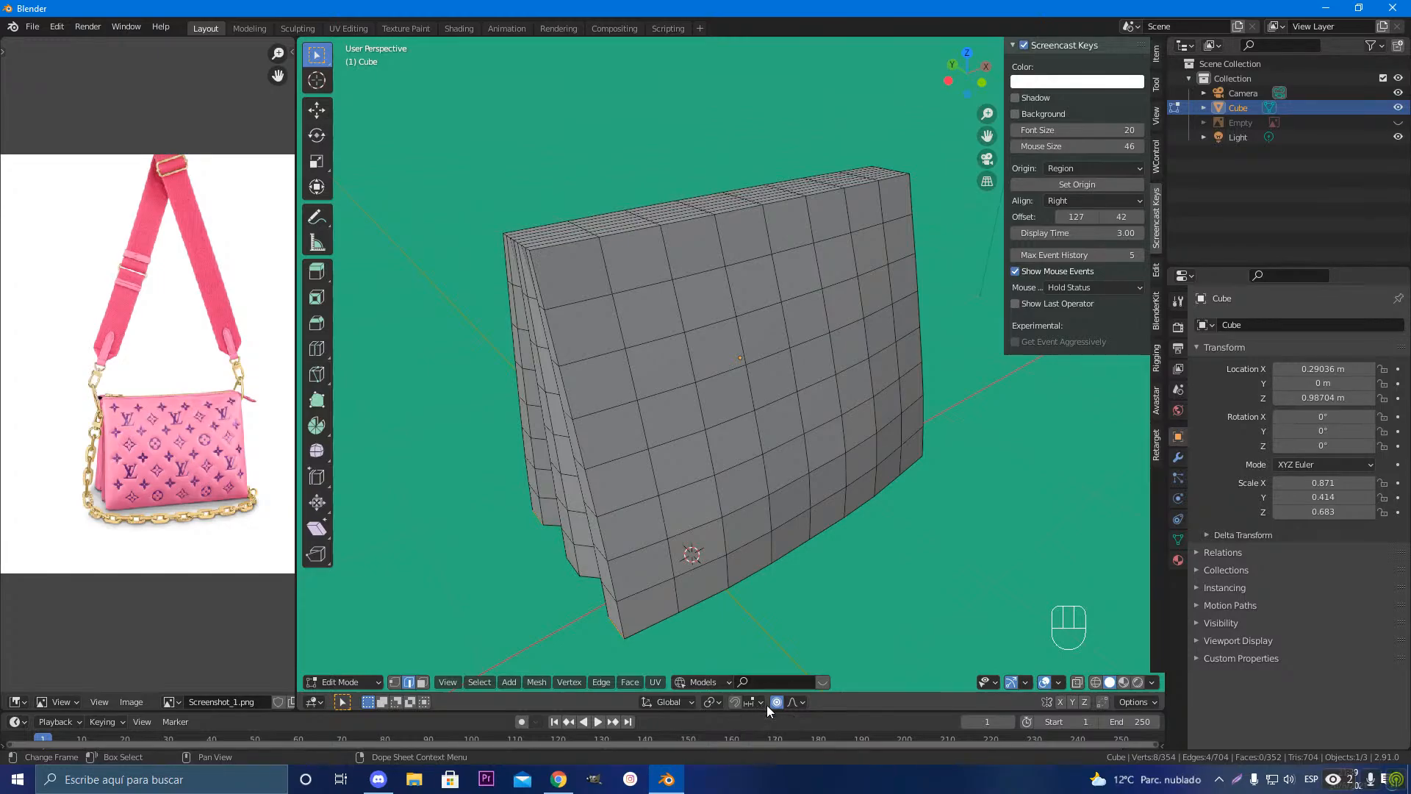
{"action": "middle_click_drag", "start_coordinate": [793, 647], "coordinate": [735, 543]}
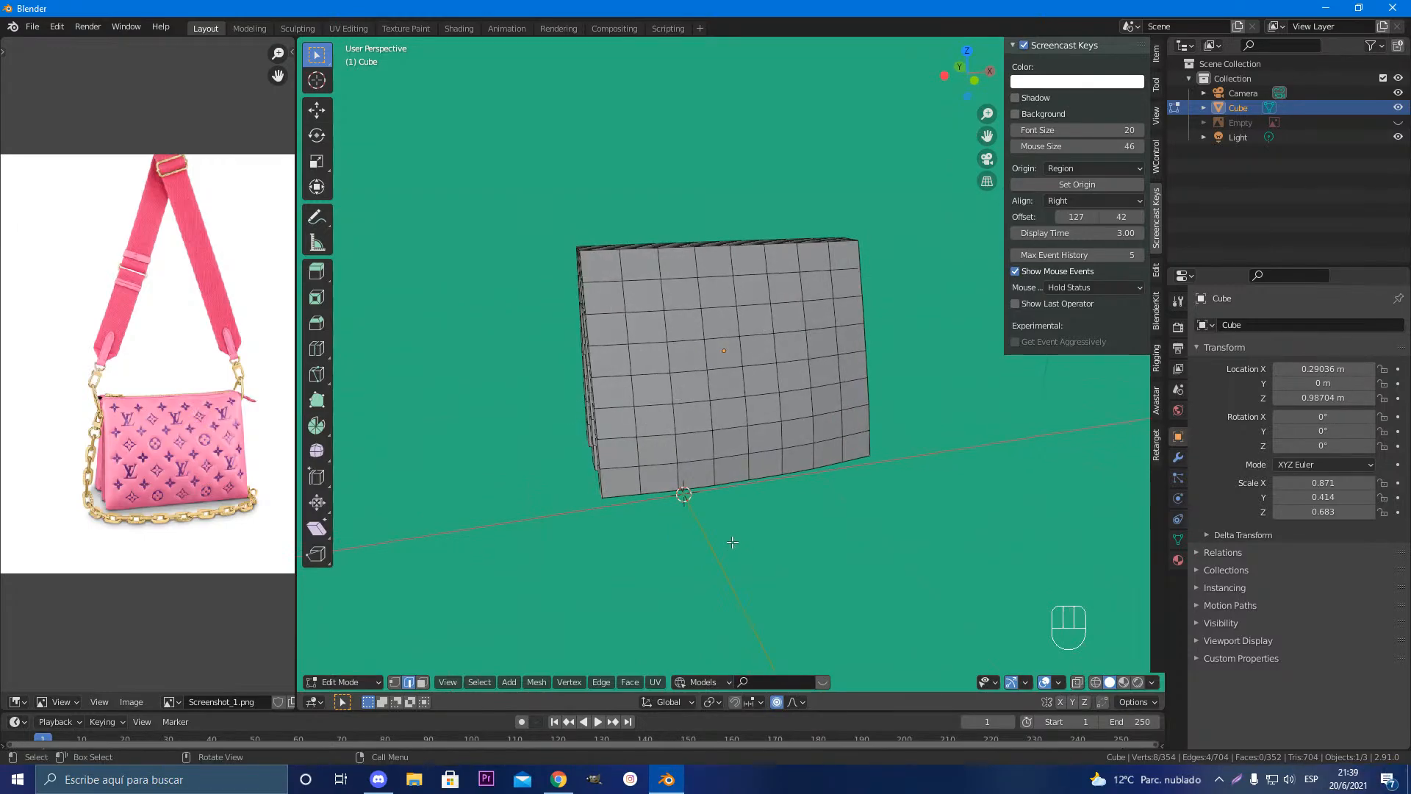
{"action": "middle_click_drag", "start_coordinate": [683, 423], "coordinate": [701, 492]}
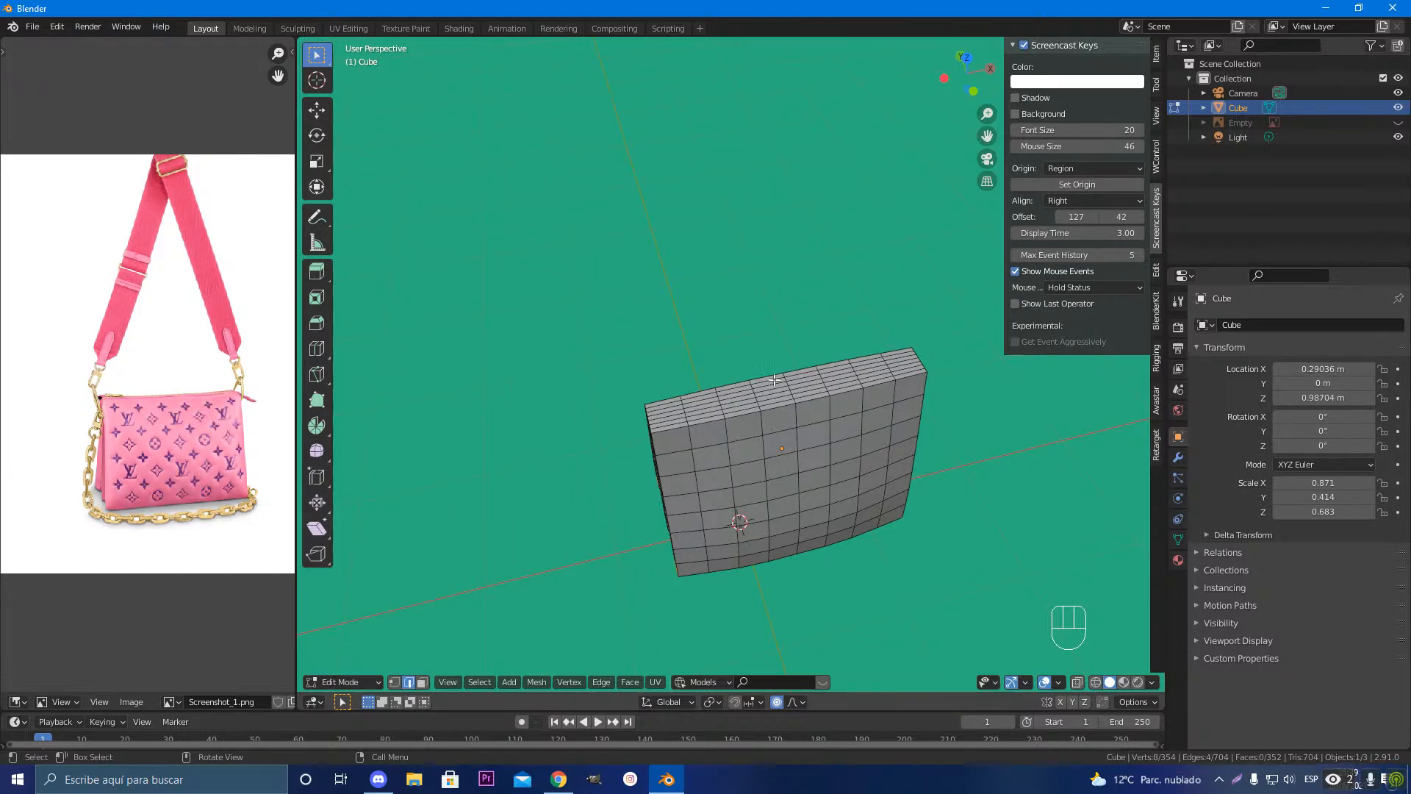
{"action": "scroll", "coordinate": [776, 421], "scroll_direction": "up", "scroll_amount": 4}
{"action": "middle_click_drag", "start_coordinate": [744, 425], "coordinate": [766, 391]}
Step: Switch to Object Mode and apply Shade Smooth to the bag
{"action": "key", "text": "Tab"}
{"action": "scroll", "coordinate": [757, 410], "scroll_direction": "down", "scroll_amount": 3}
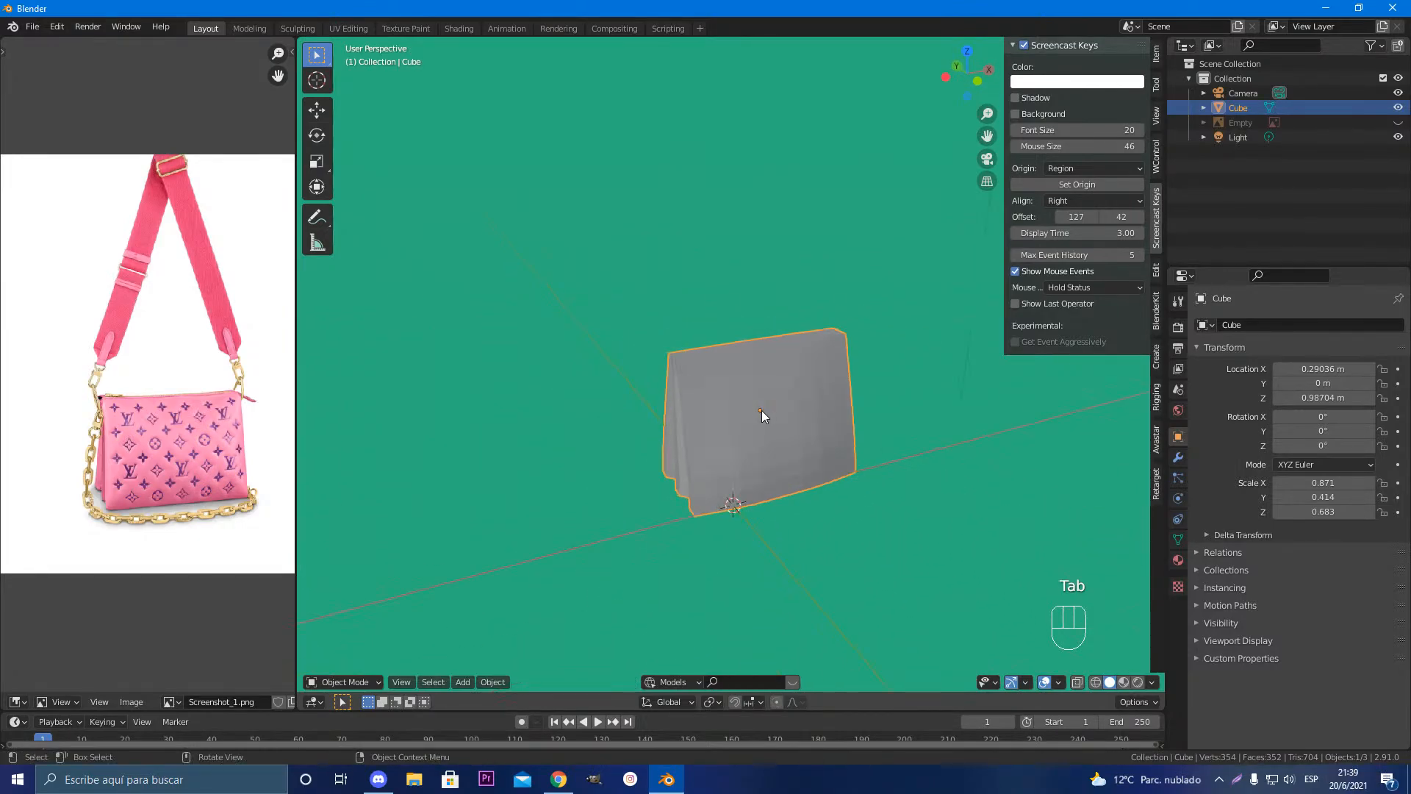
{"action": "right_click", "coordinate": [761, 410]}
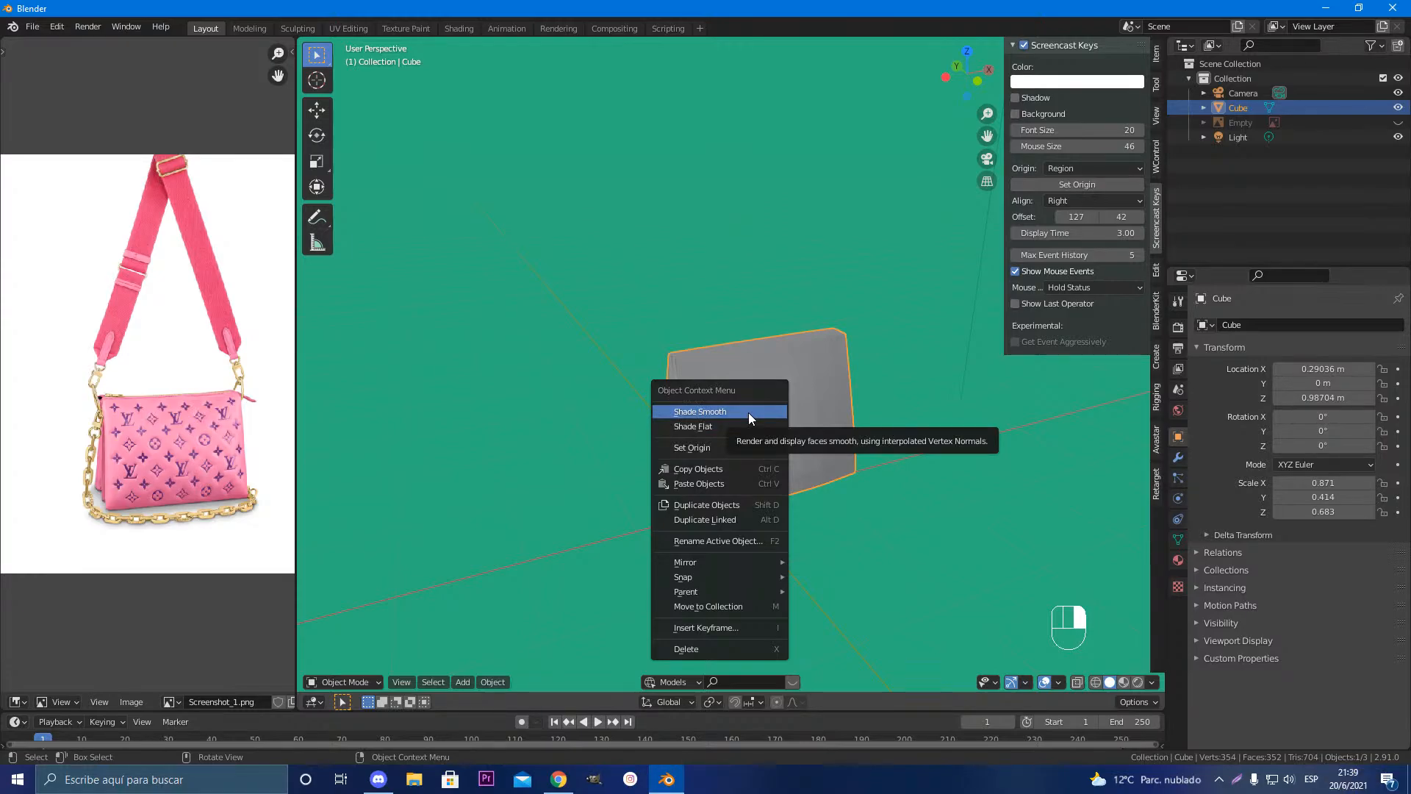
{"action": "left_click", "coordinate": [739, 413]}
Step: Inspect the smooth shading around the bag's pleats and front corner, comparing Object Mode with the Edit Mode wireframe
{"action": "mouse_move", "coordinate": [770, 437]}
{"action": "middle_mouse_down"}
{"action": "mouse_move", "coordinate": [717, 437]}
{"action": "mouse_move", "coordinate": [694, 413]}
{"action": "mouse_move", "coordinate": [723, 452]}
{"action": "mouse_move", "coordinate": [818, 492]}
{"action": "mouse_move", "coordinate": [805, 454]}
{"action": "mouse_move", "coordinate": [731, 438]}
{"action": "mouse_move", "coordinate": [886, 458]}
{"action": "mouse_move", "coordinate": [879, 438]}
{"action": "mouse_move", "coordinate": [1039, 441]}
{"action": "mouse_move", "coordinate": [661, 385]}
{"action": "mouse_move", "coordinate": [828, 337]}
{"action": "mouse_move", "coordinate": [544, 382]}
{"action": "mouse_move", "coordinate": [657, 399]}
{"action": "middle_mouse_up"}
{"action": "key", "text": "Tab"}
{"action": "key", "text": "Tab"}
{"action": "scroll", "coordinate": [731, 438], "scroll_direction": "up", "scroll_amount": 4}
{"action": "scroll", "coordinate": [731, 437], "scroll_direction": "down", "scroll_amount": 5}
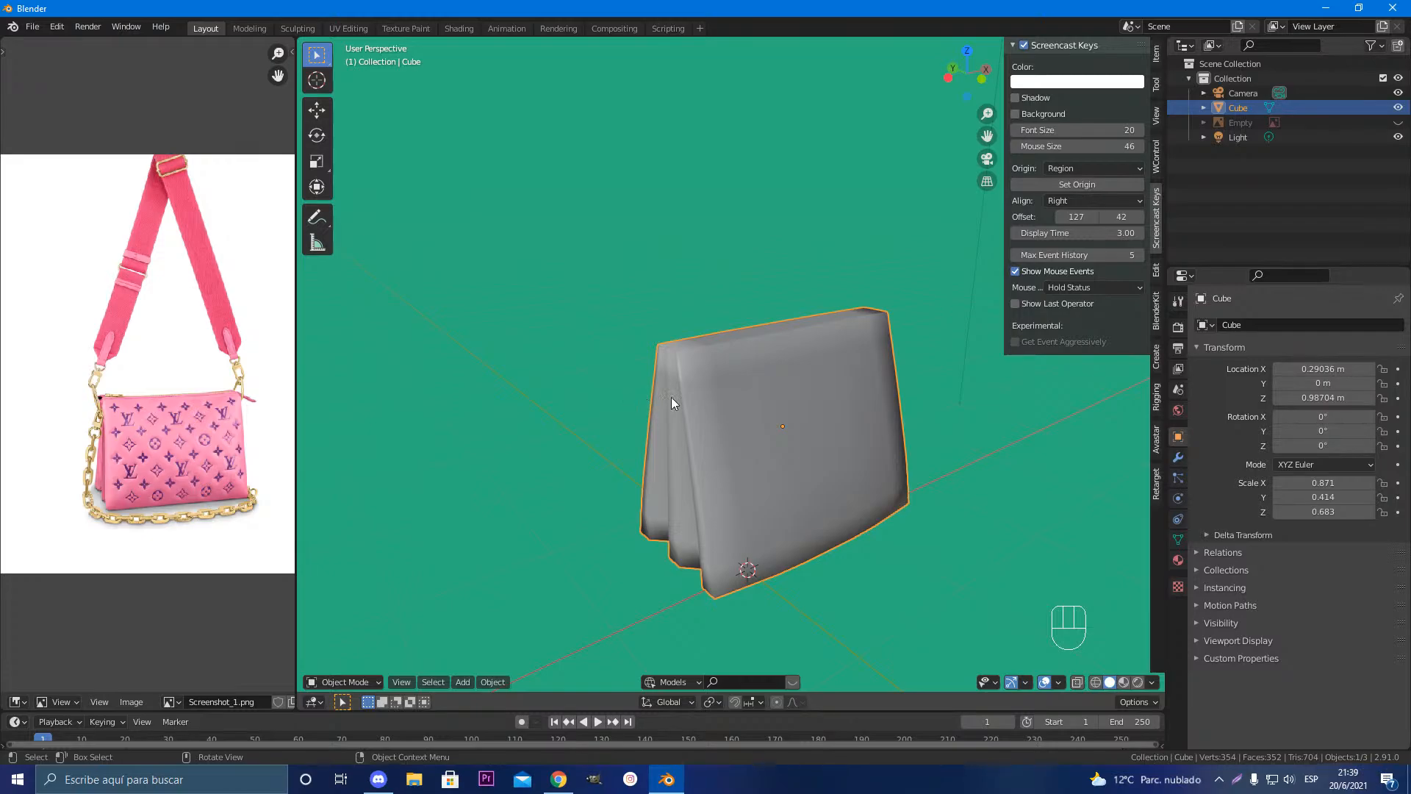
{"action": "scroll", "coordinate": [738, 398], "scroll_direction": "up", "scroll_amount": 2}
{"action": "middle_click_drag", "start_coordinate": [733, 402], "coordinate": [844, 397]}
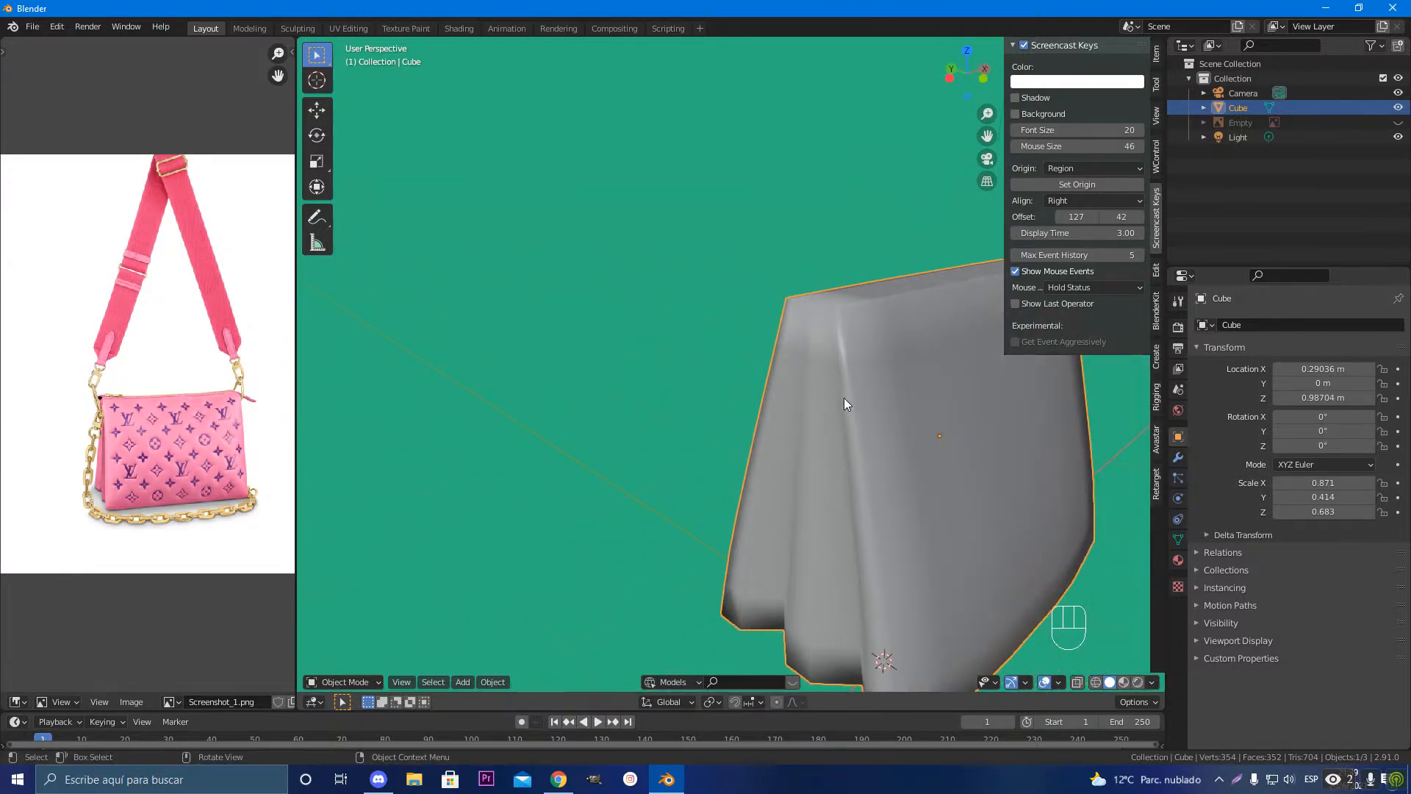
{"action": "key", "text": "Tab"}
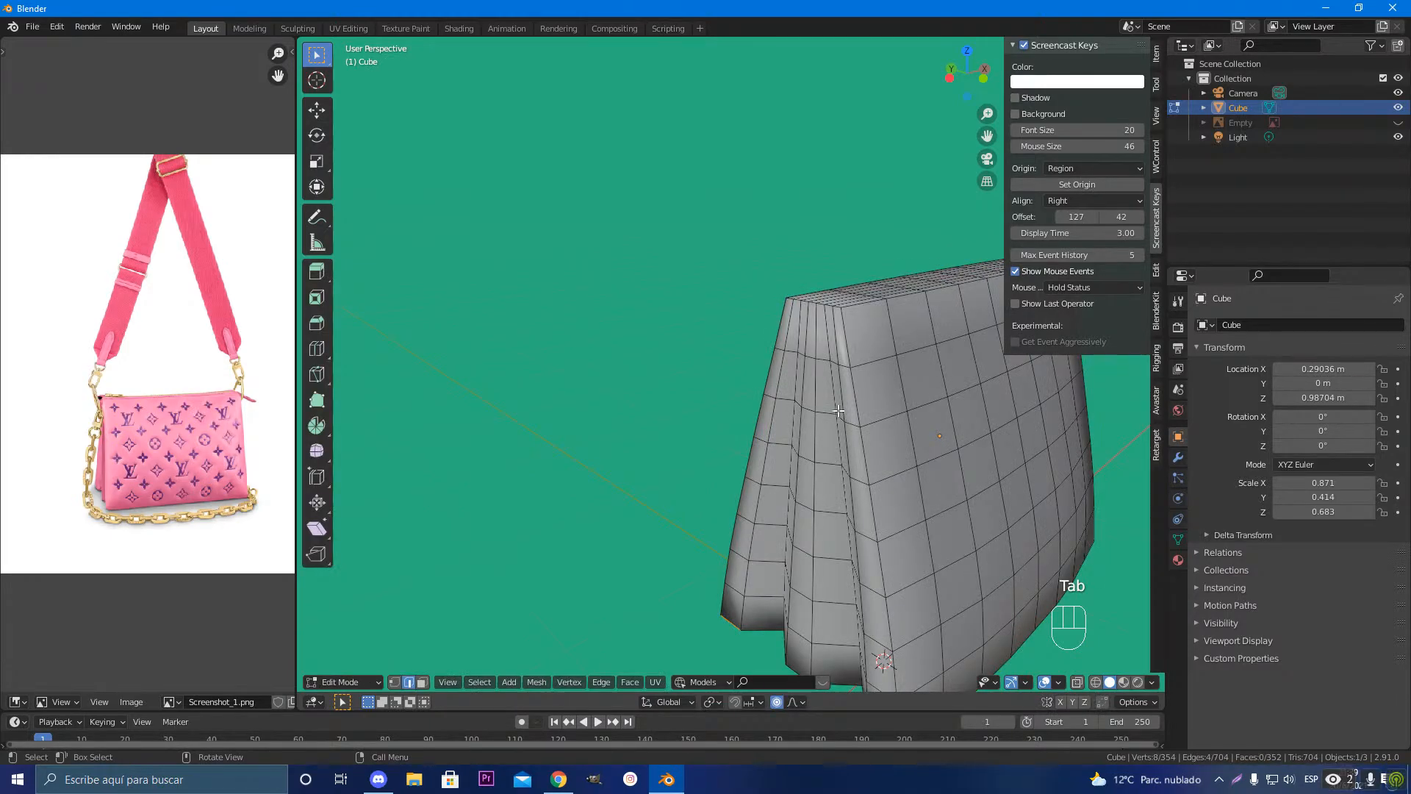
Step: In Object Mode, add a Bezier curve and move it about -3.81 m along X, away from the bag
{"action": "middle_click_drag", "start_coordinate": [839, 408], "coordinate": [823, 437]}
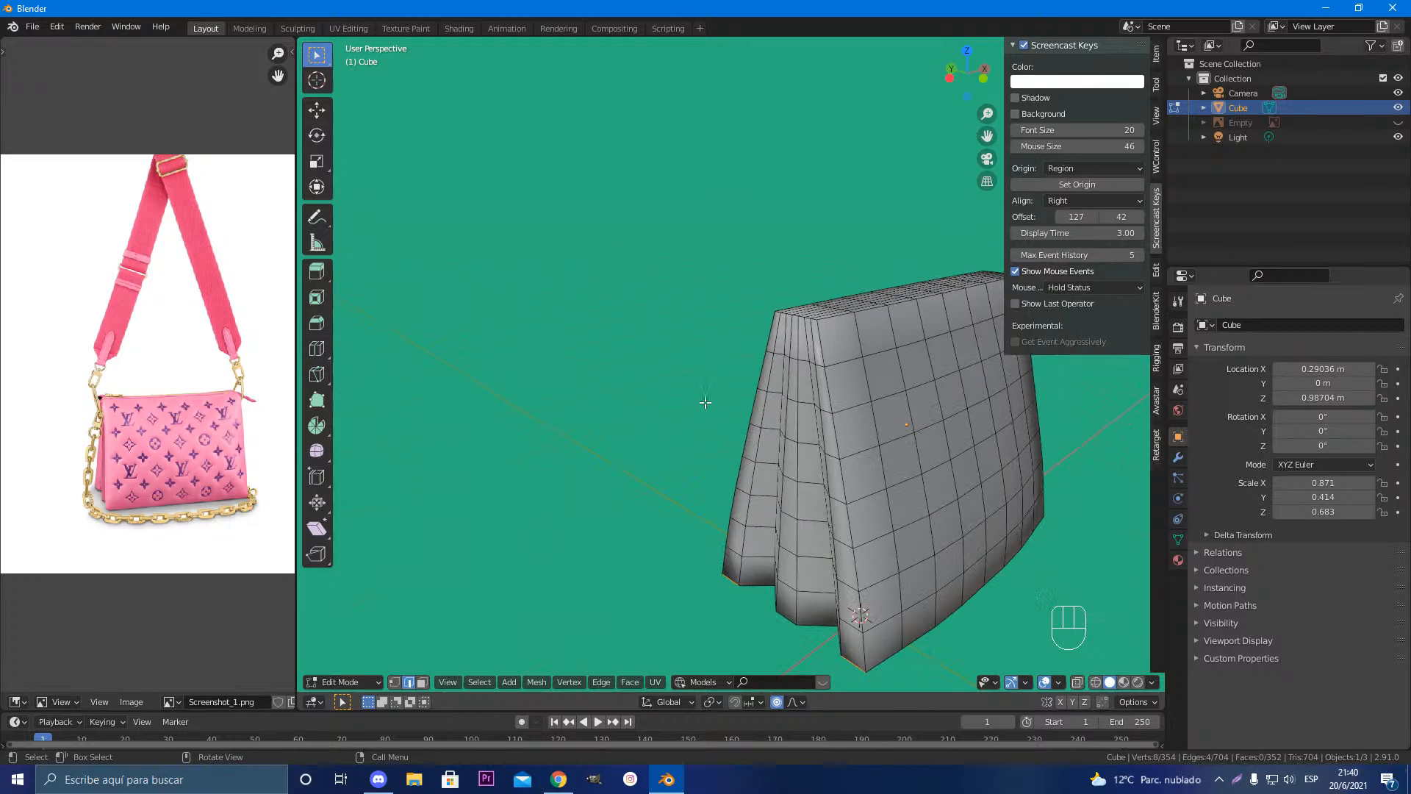
{"action": "scroll", "coordinate": [712, 516], "scroll_direction": "down", "scroll_amount": 3}
{"action": "middle_click_drag", "start_coordinate": [716, 510], "coordinate": [787, 513]}
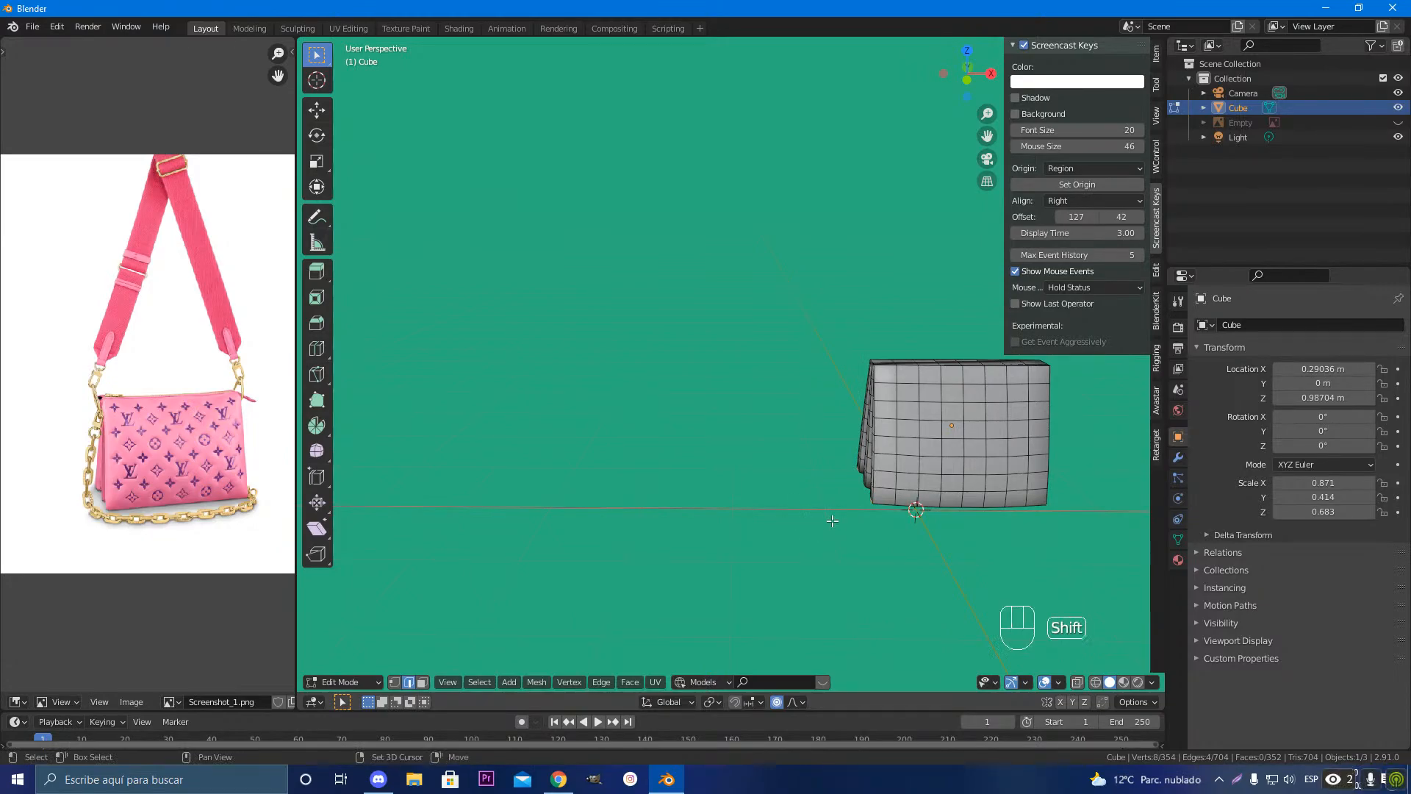
{"action": "key", "text": "shift+a"}
{"action": "key", "text": "Tab"}
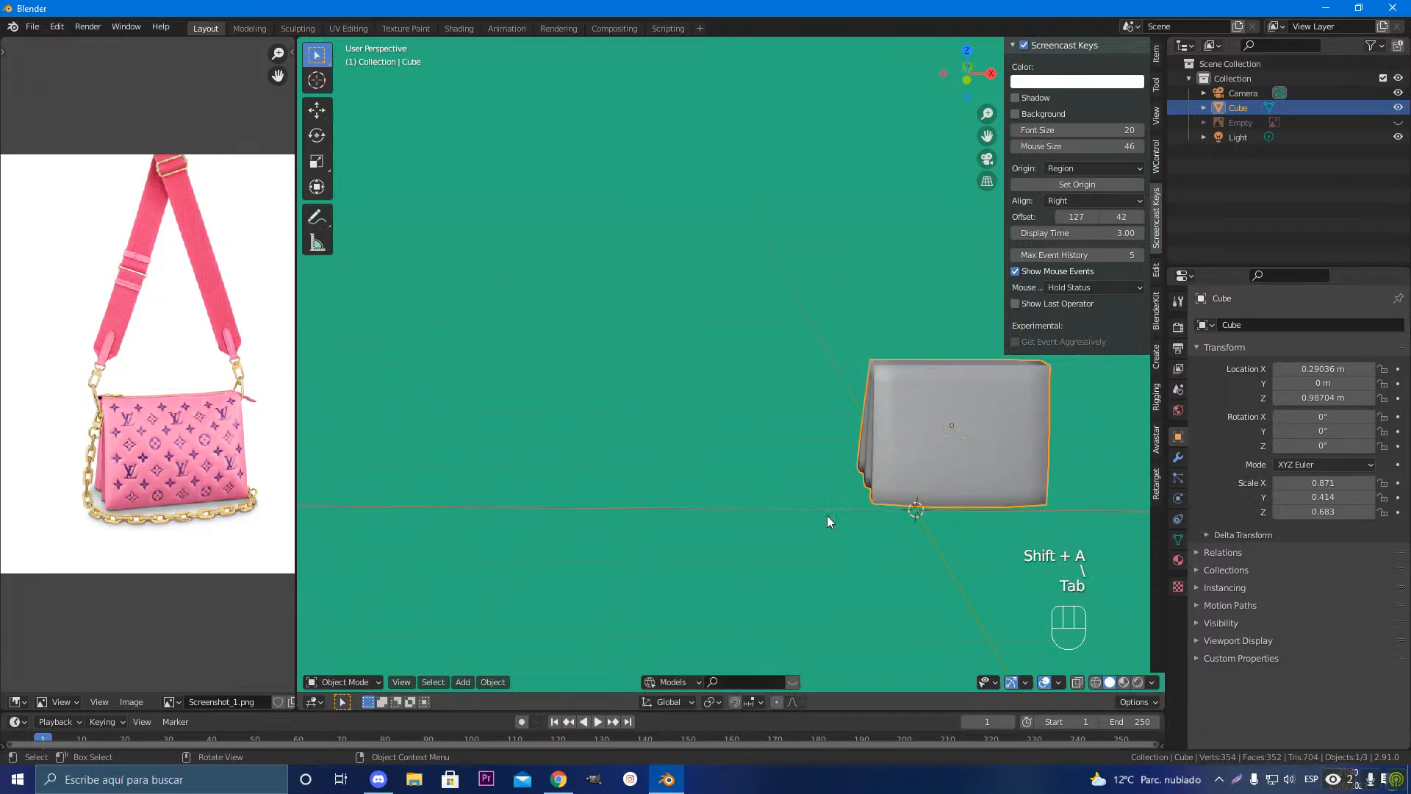
{"action": "key", "text": "shift+a"}
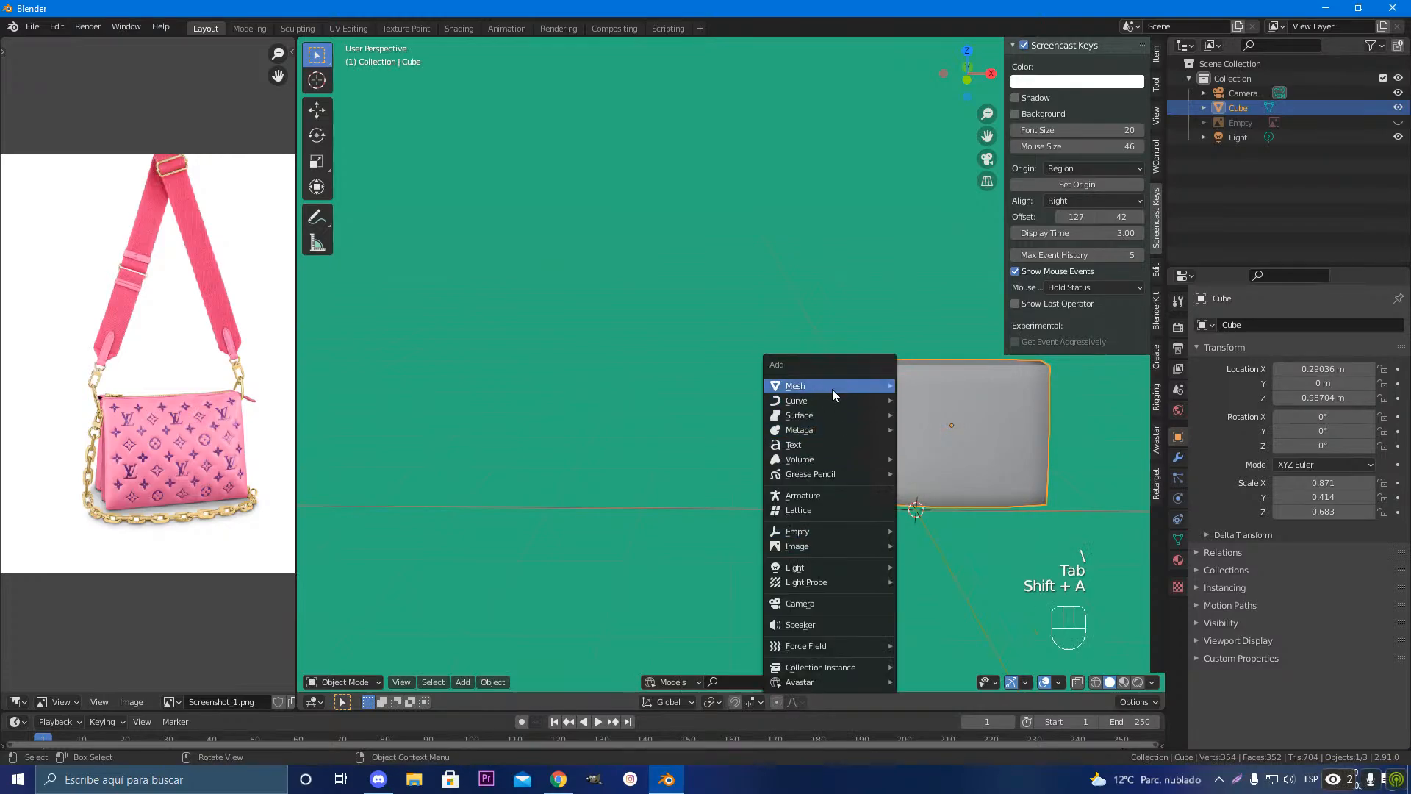
{"action": "mouse_move", "coordinate": [806, 406]}
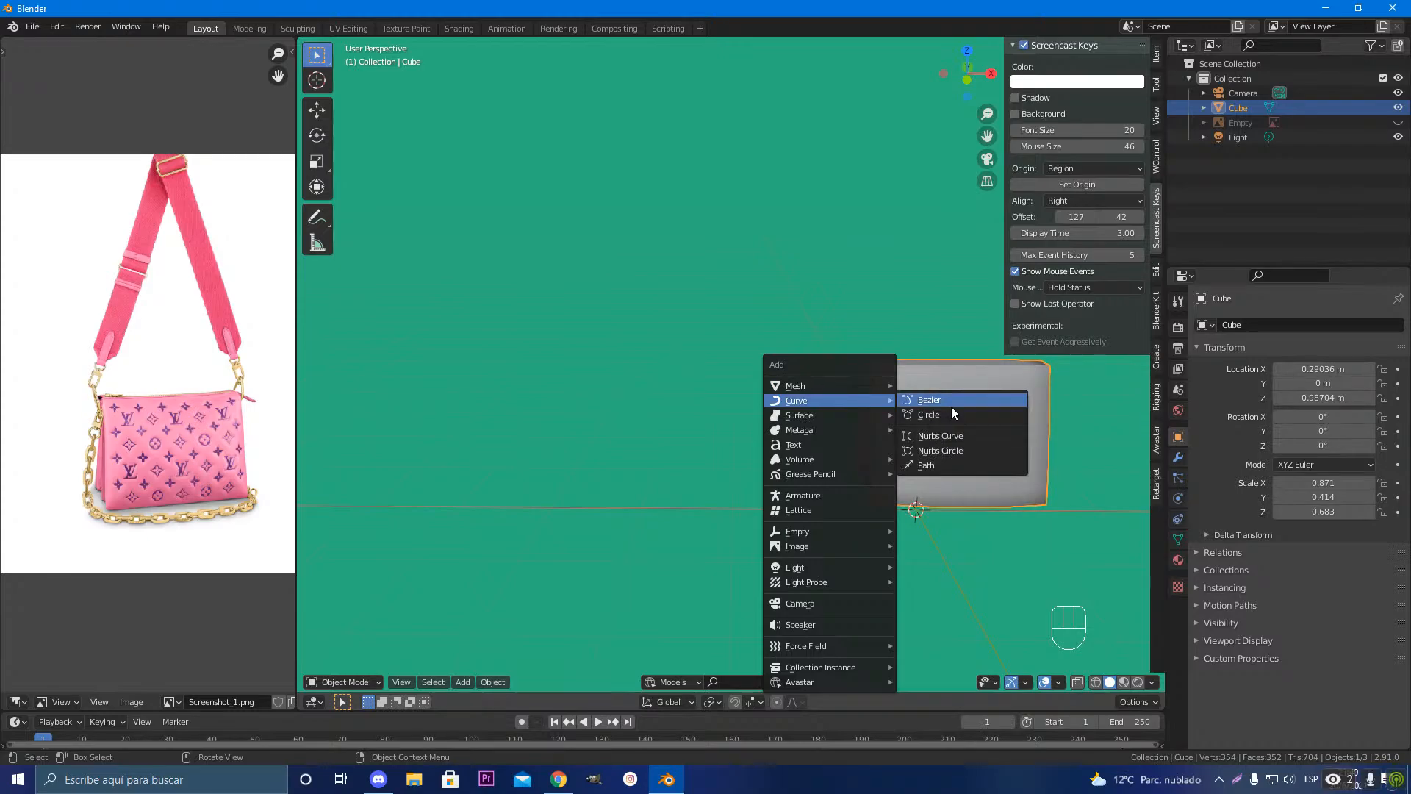
{"action": "left_click", "coordinate": [930, 400]}
{"action": "key", "text": "g"}
{"action": "key", "text": "x"}
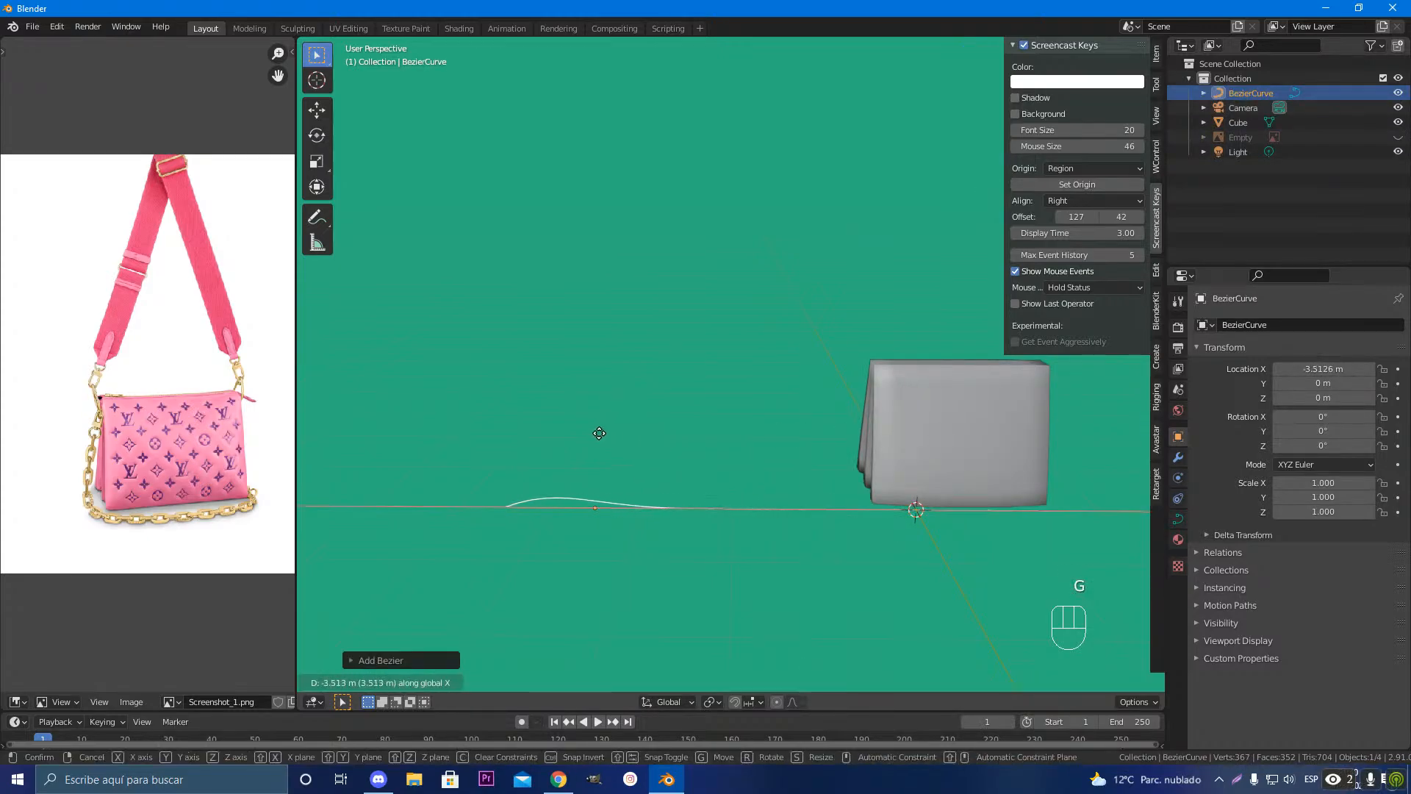
{"action": "left_click", "coordinate": [689, 519]}
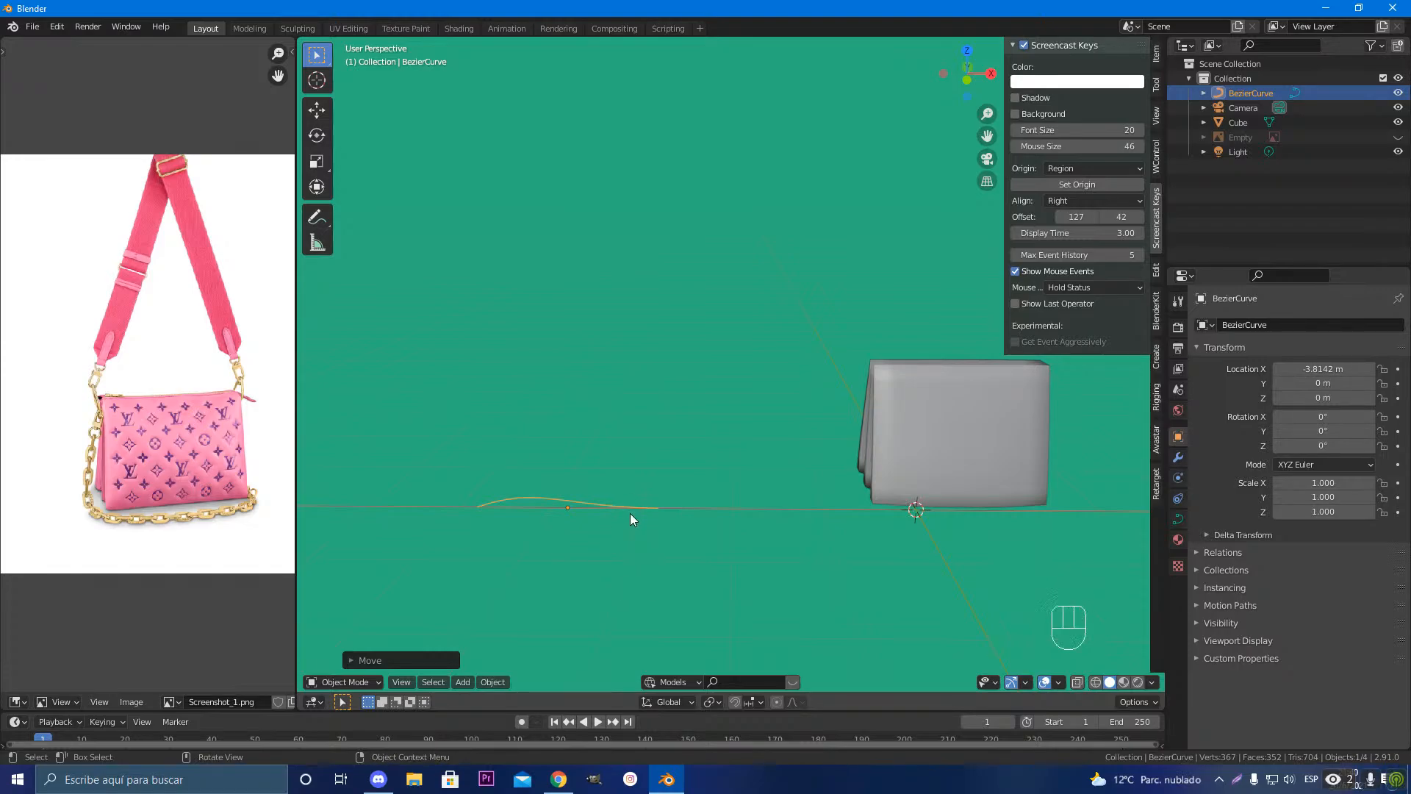
{"action": "key", "text": "shift+a"}
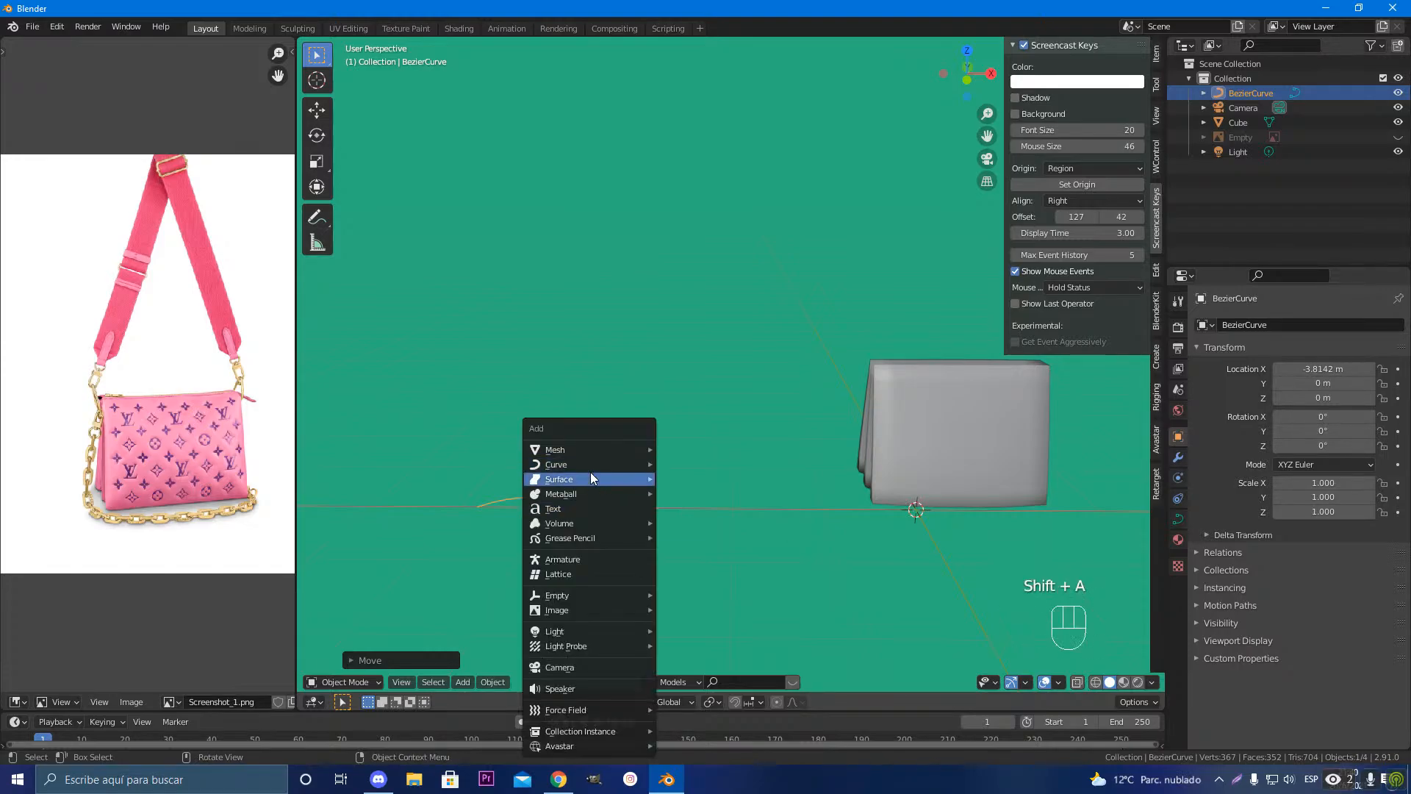
{"action": "mouse_move", "coordinate": [603, 465]}
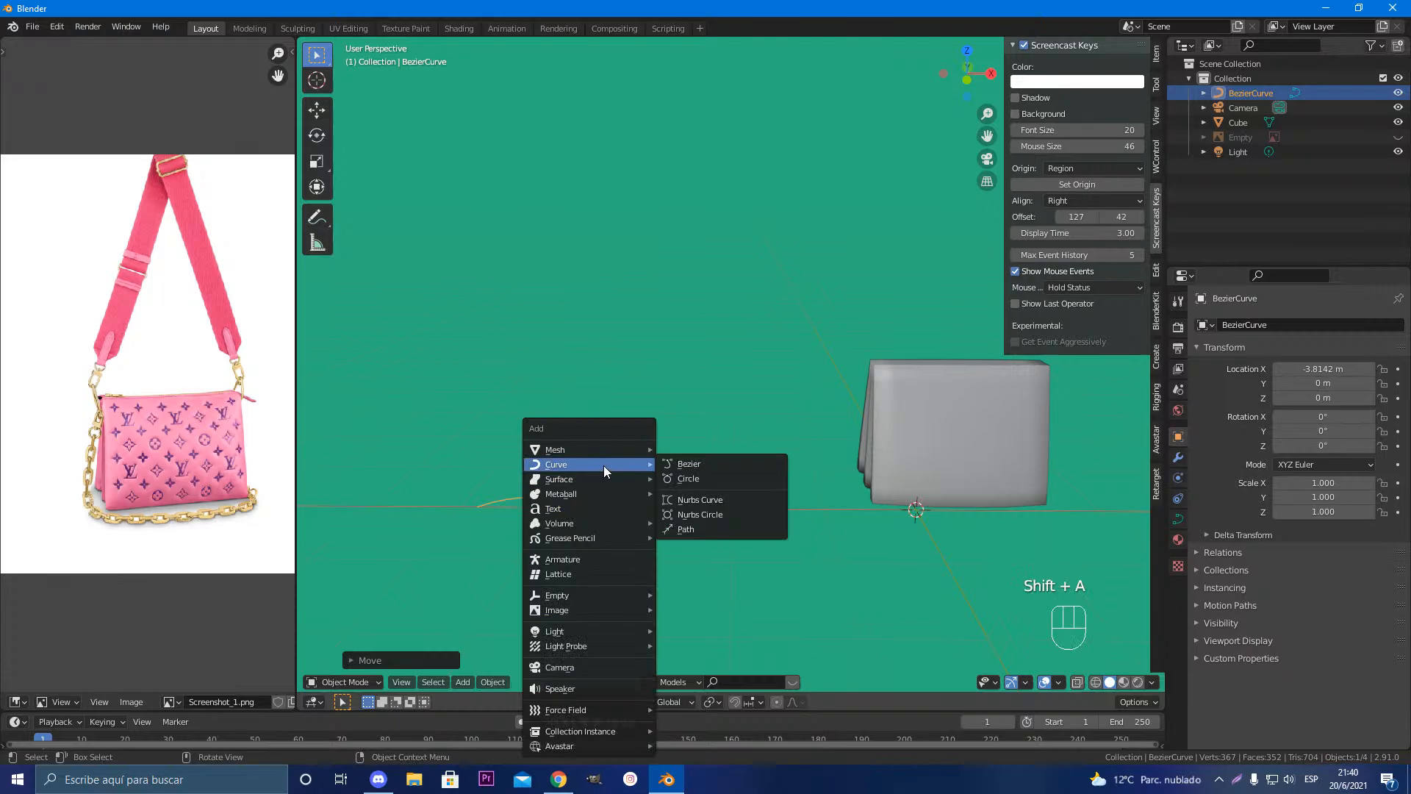
{"action": "left_click", "coordinate": [720, 463]}
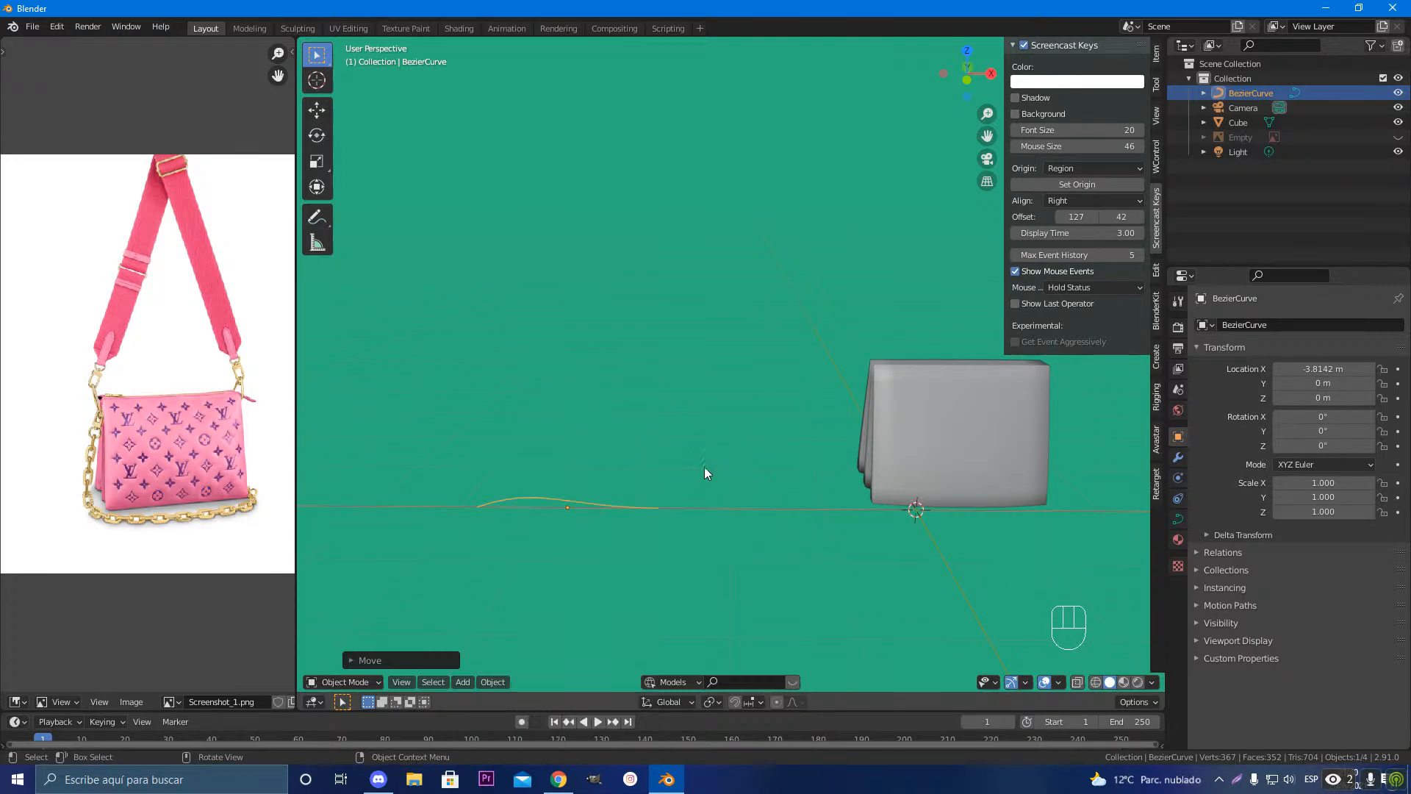
Step: In Edit Mode, give the Bezier curve a round bevel with a depth of 0.2 m
{"action": "middle_click_drag", "start_coordinate": [747, 542], "coordinate": [570, 483]}
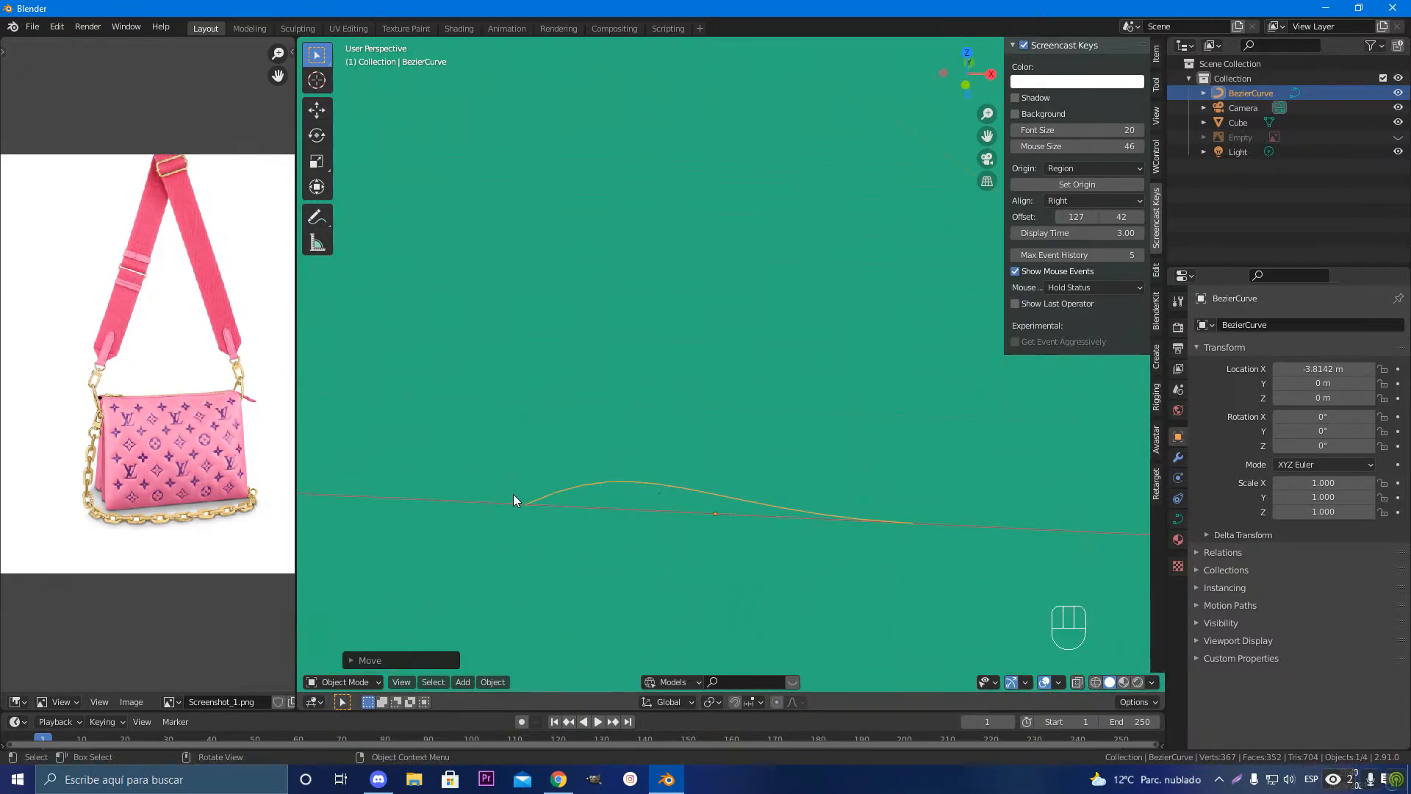
{"action": "key", "text": "Tab"}
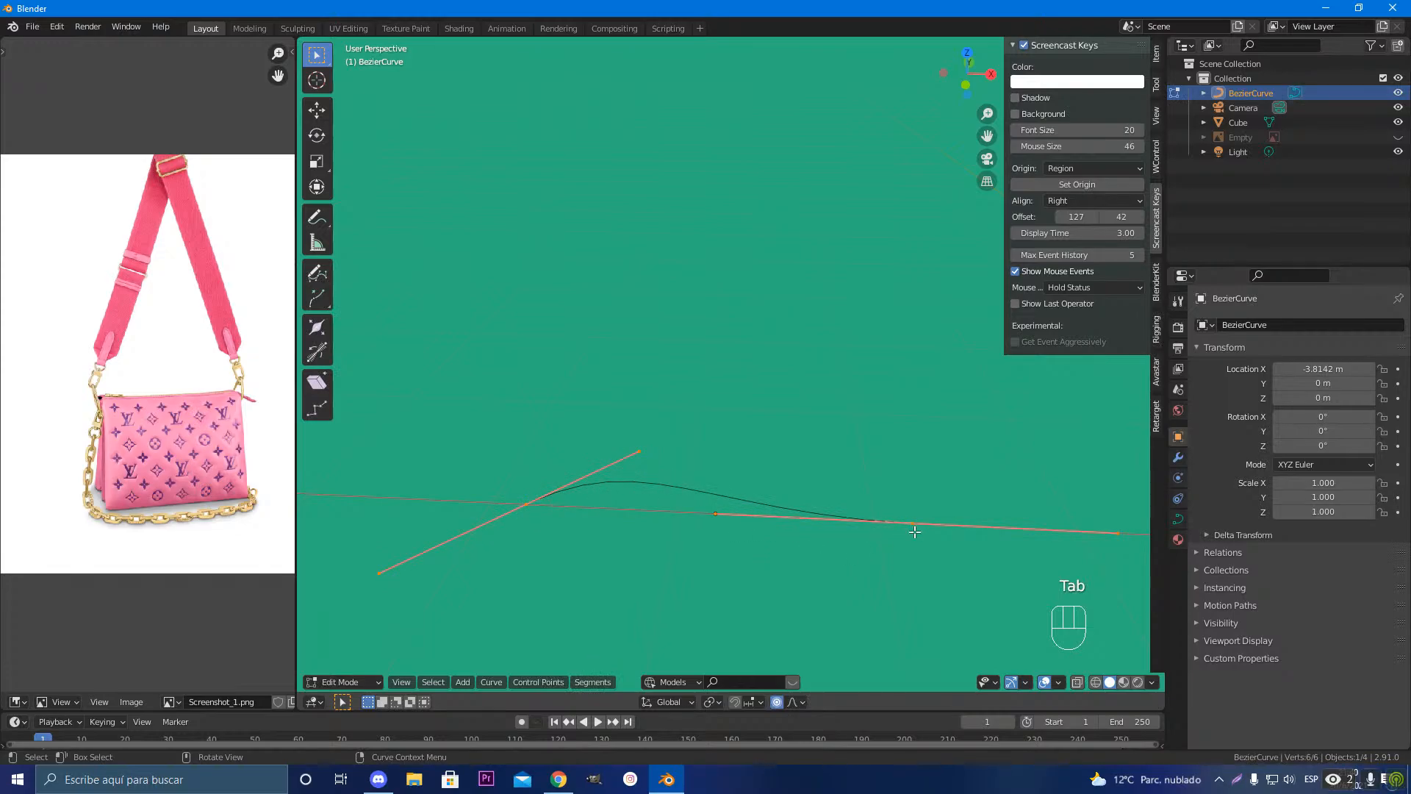
{"action": "left_click", "coordinate": [1178, 518]}
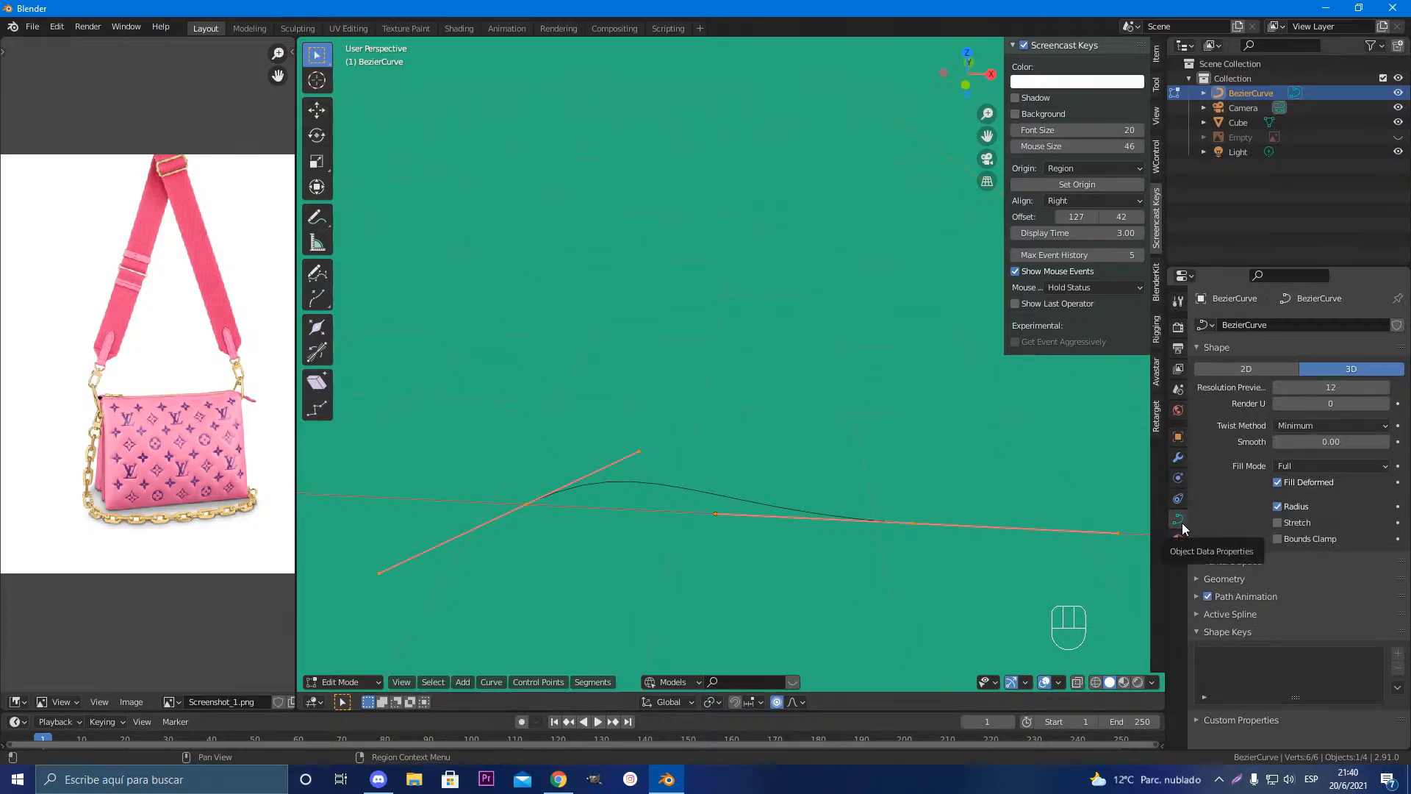
{"action": "left_click", "coordinate": [1197, 578]}
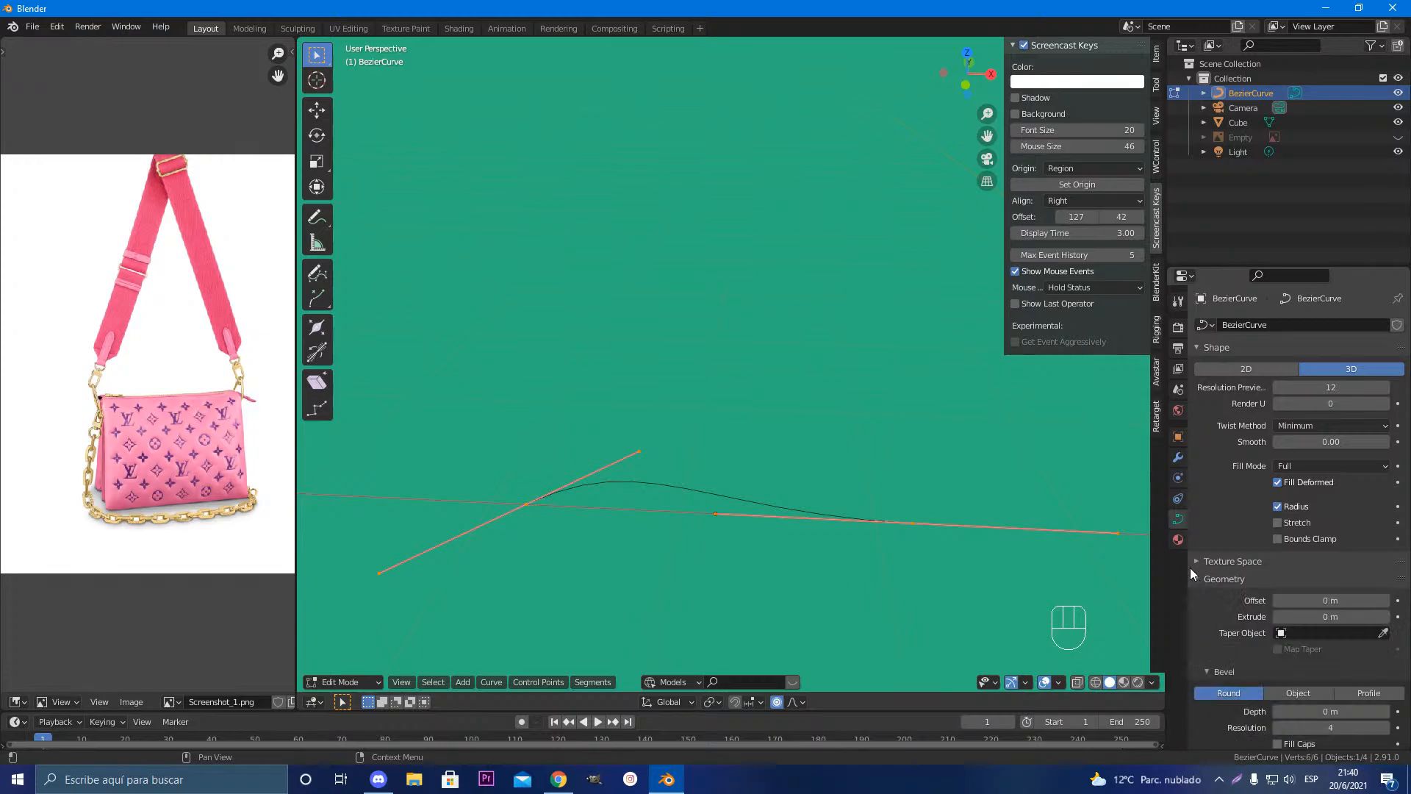
{"action": "scroll", "coordinate": [1297, 625], "scroll_direction": "down", "scroll_amount": 5}
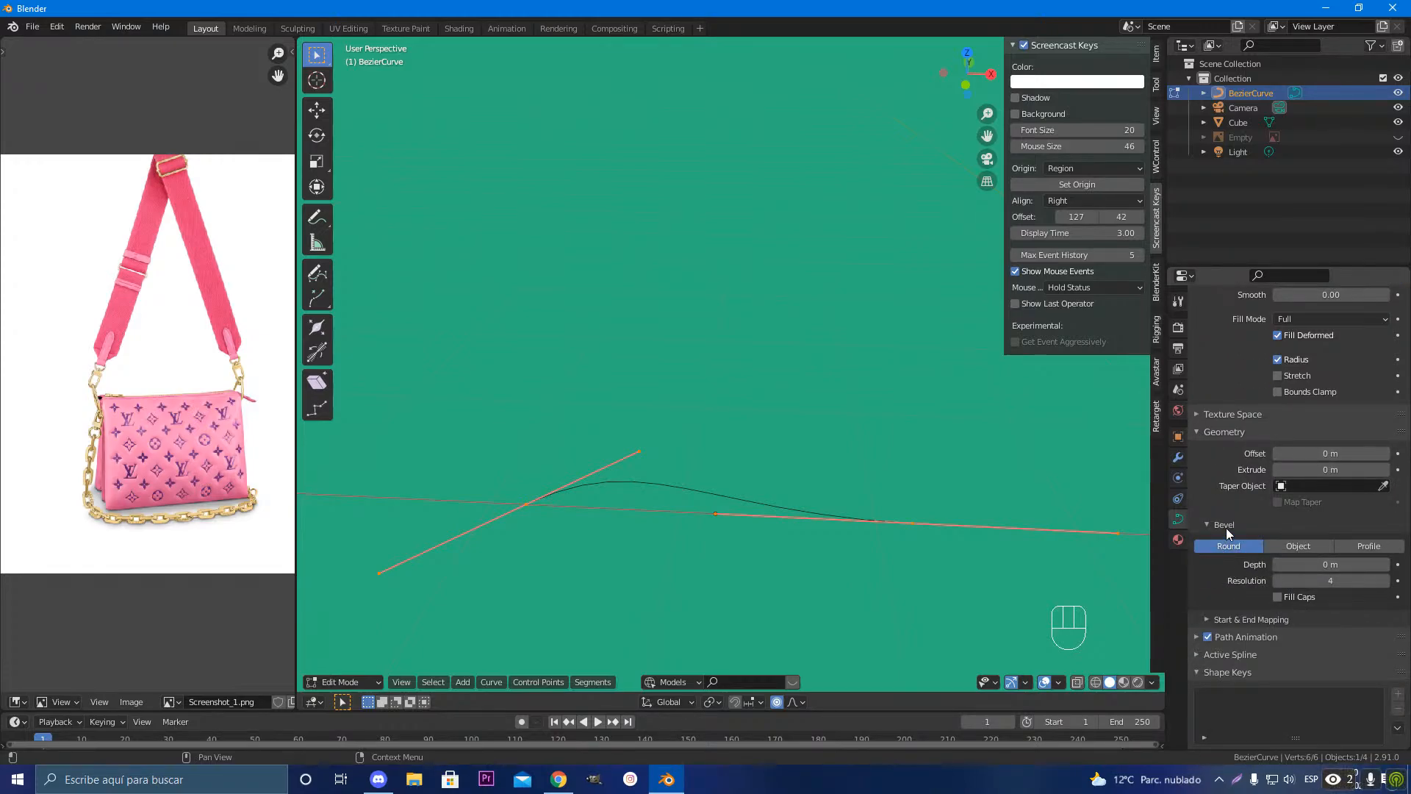
{"action": "scroll", "coordinate": [1238, 507], "scroll_direction": "up", "scroll_amount": 1}
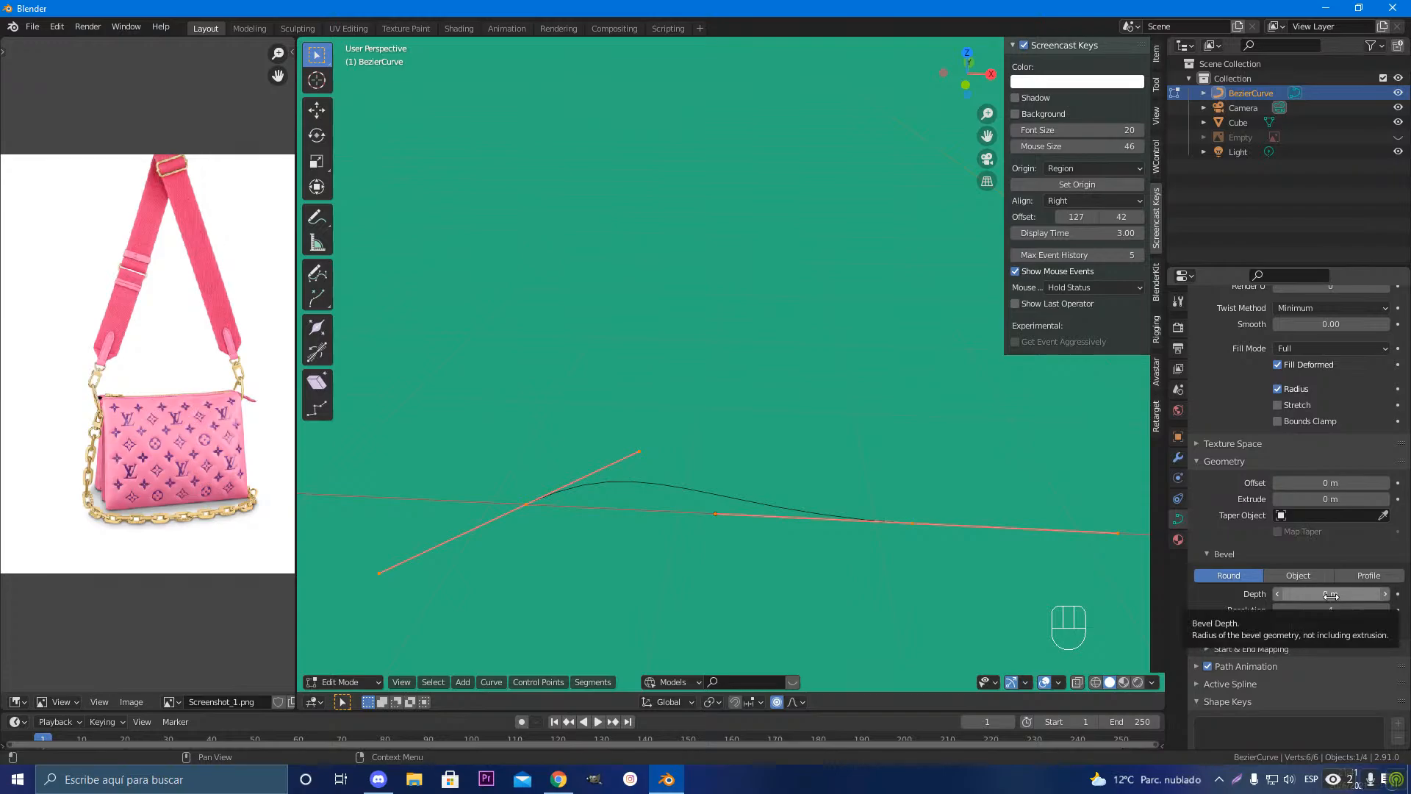
{"action": "left_click_drag", "start_coordinate": [1329, 597], "coordinate": [1382, 597]}
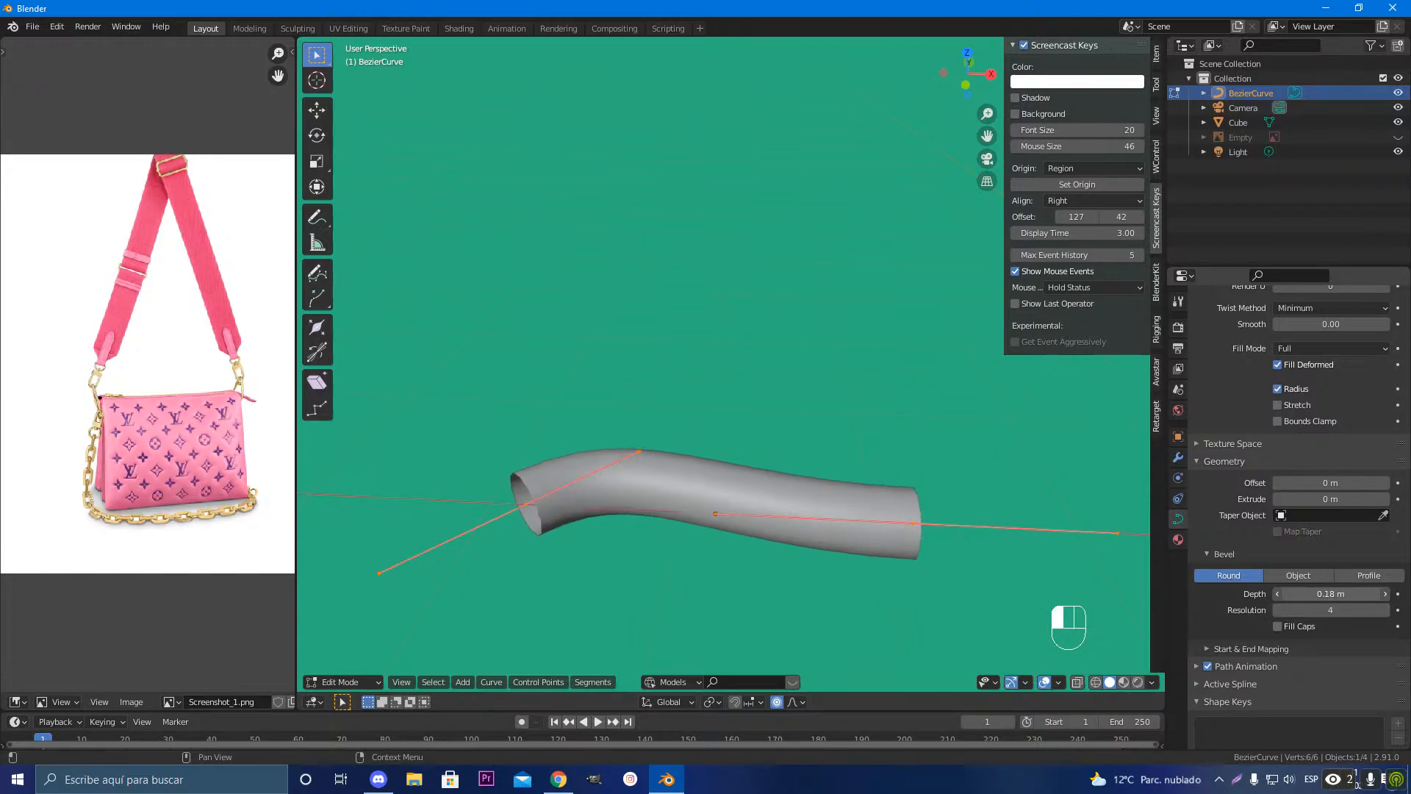
{"action": "left_click", "coordinate": [1326, 598]}
{"action": "type", "text": "0.2"}
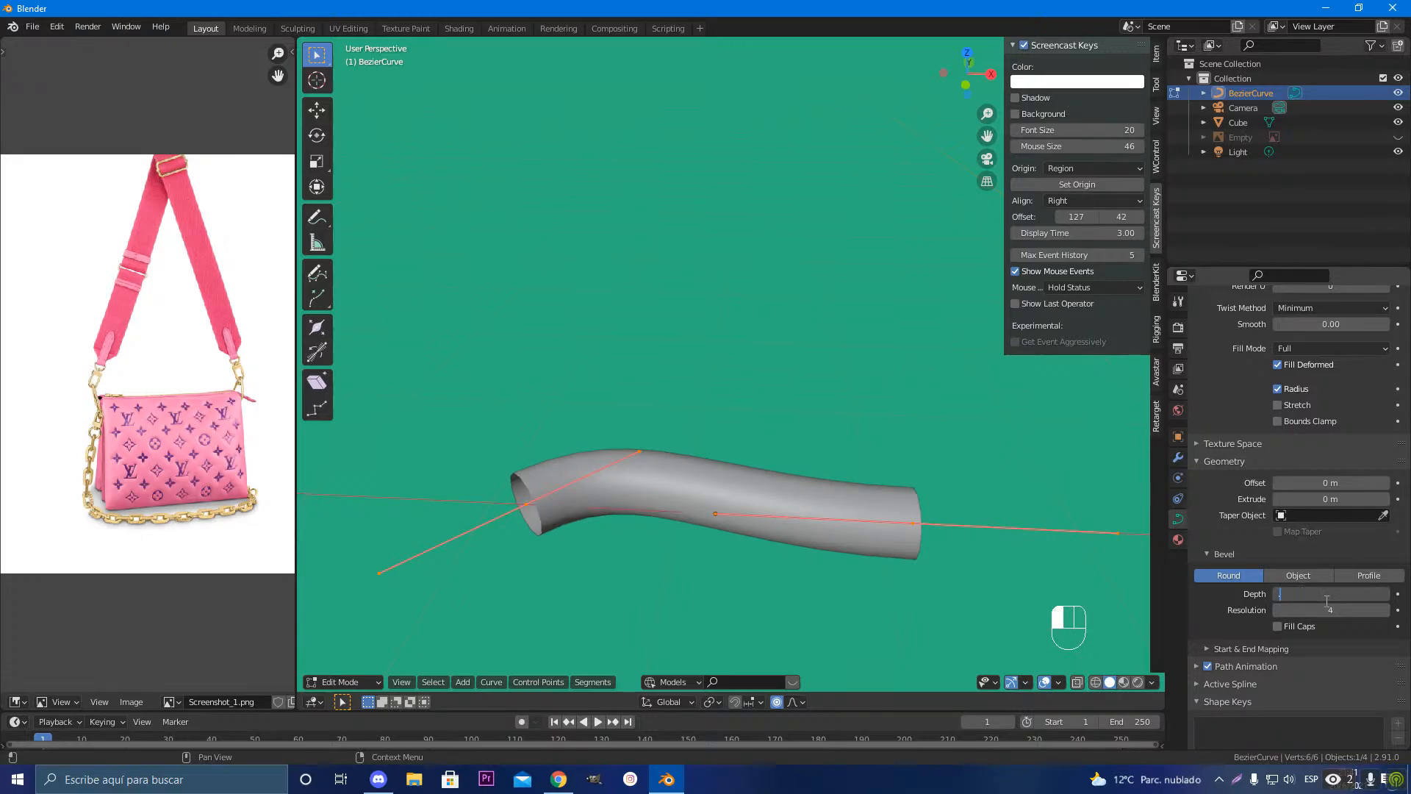
{"action": "key", "text": "Return"}
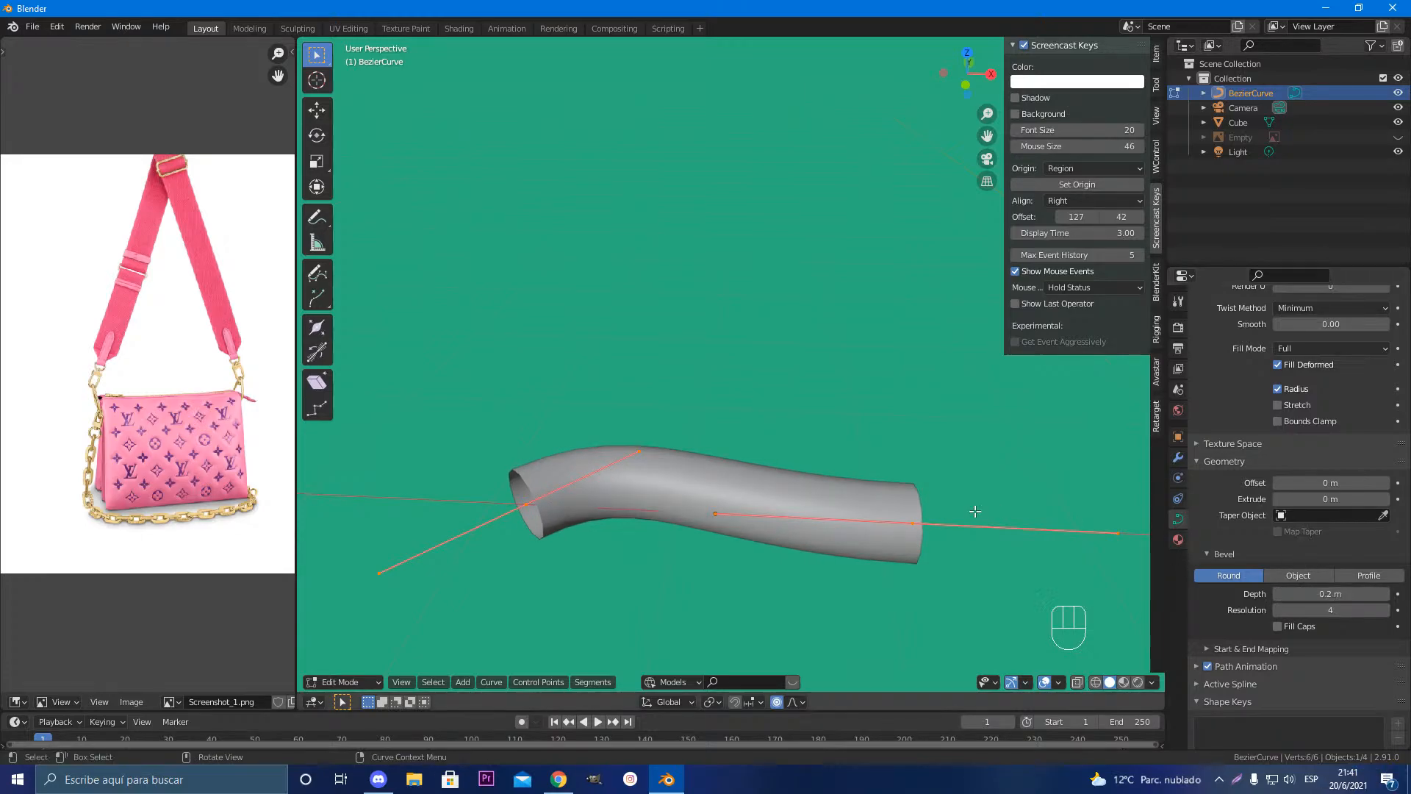
Step: Return to Object Mode and add a Screw modifier to the bevelled curve
{"action": "middle_click_drag", "start_coordinate": [984, 515], "coordinate": [759, 471]}
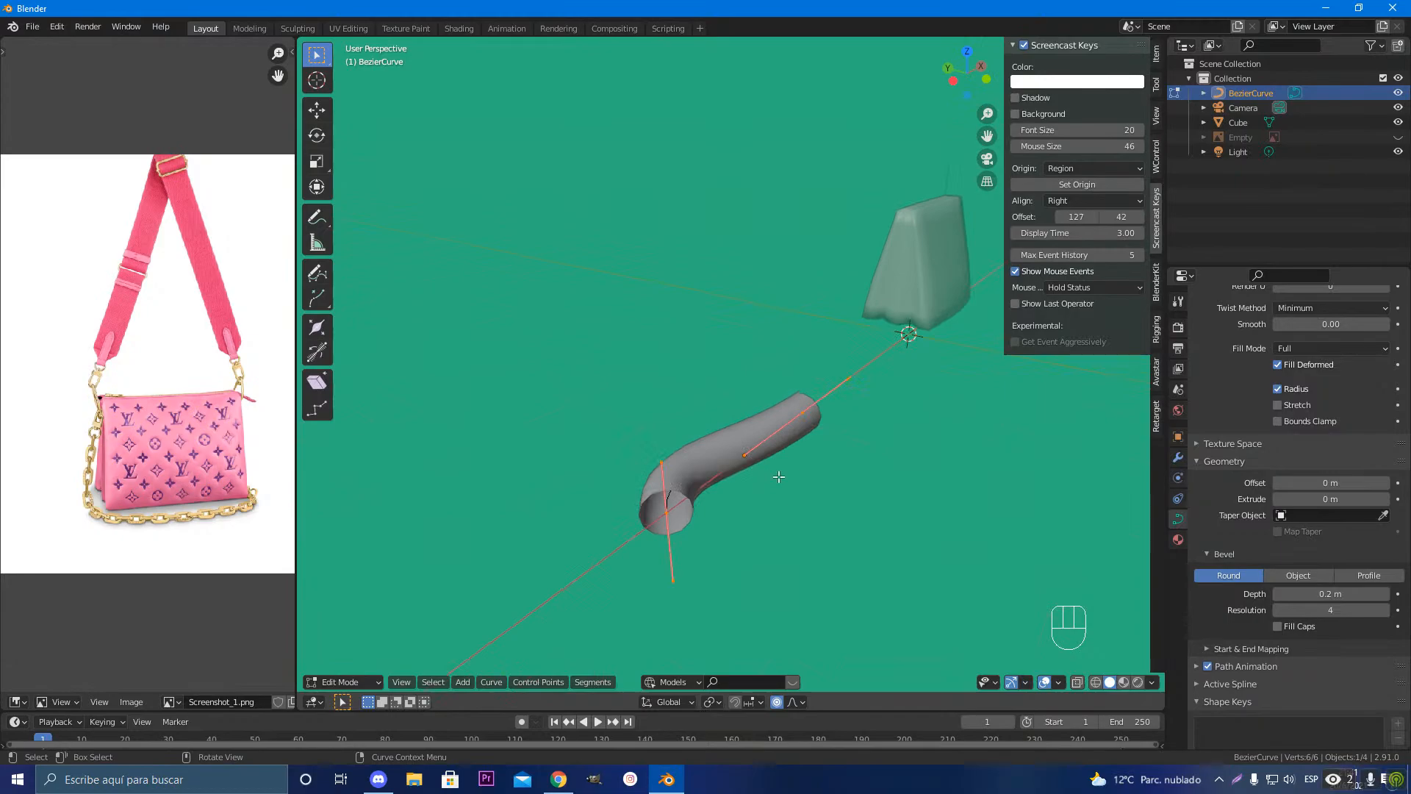
{"action": "key", "text": "Tab"}
{"action": "middle_click_drag", "start_coordinate": [995, 484], "coordinate": [1020, 502]}
{"action": "left_click", "coordinate": [1178, 457]}
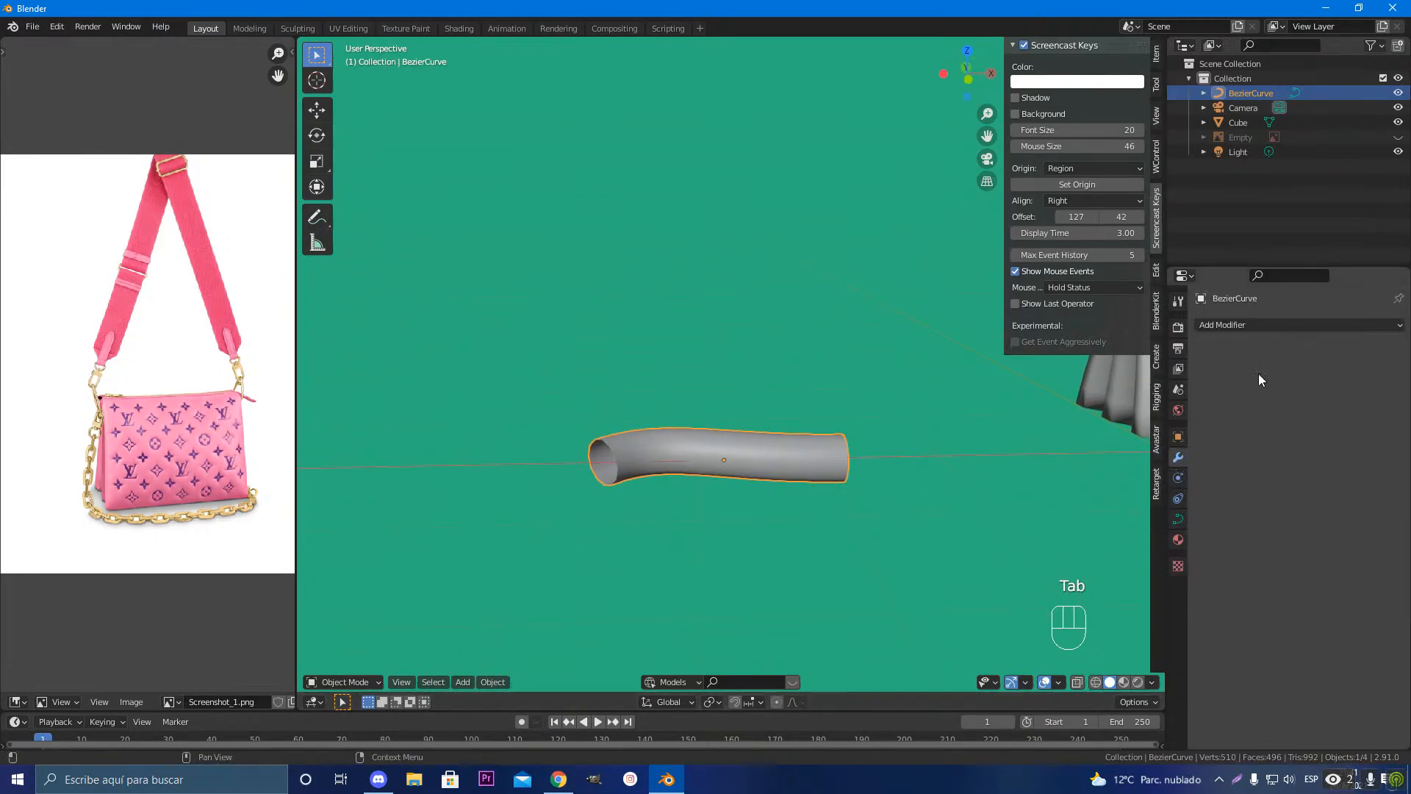
{"action": "left_click", "coordinate": [1250, 324]}
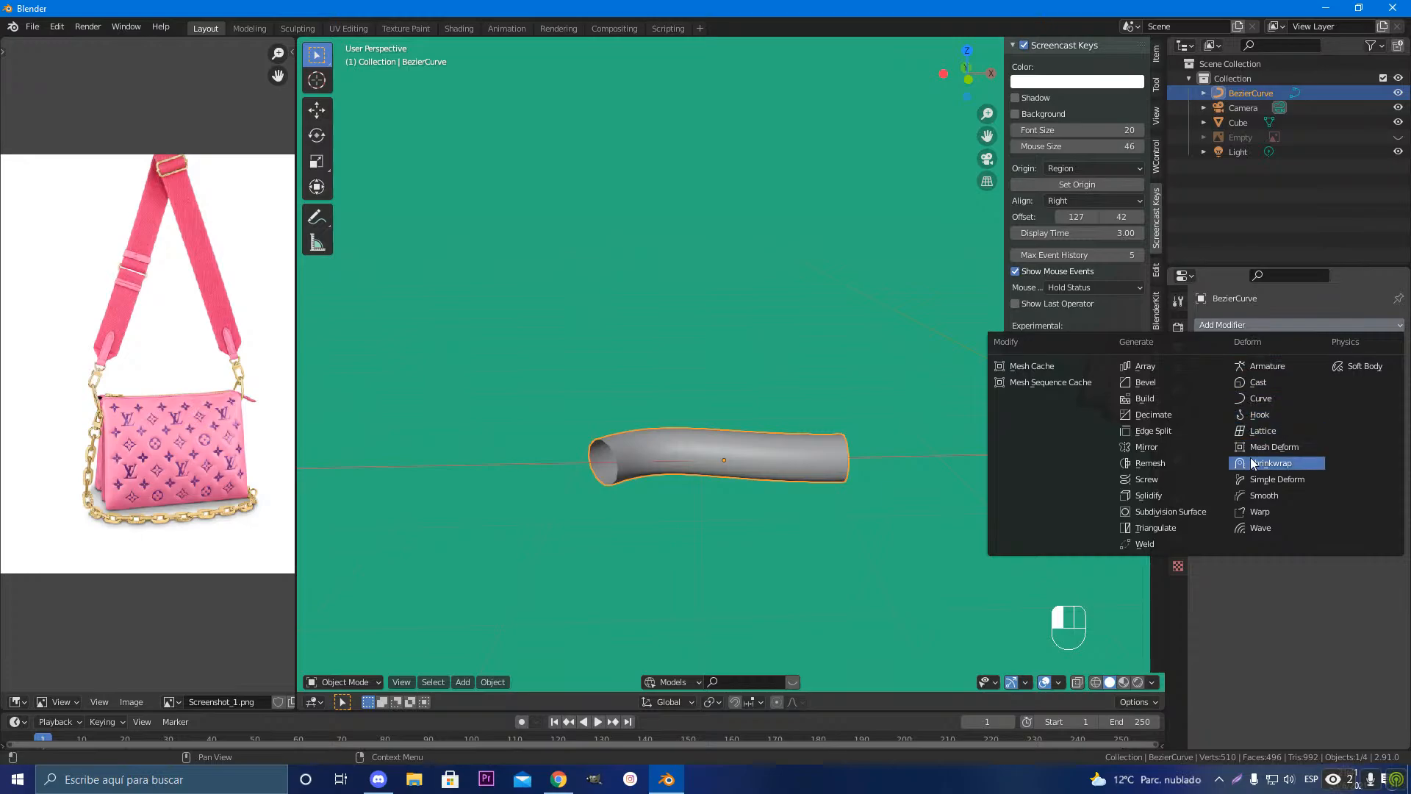
{"action": "left_click", "coordinate": [1144, 480]}
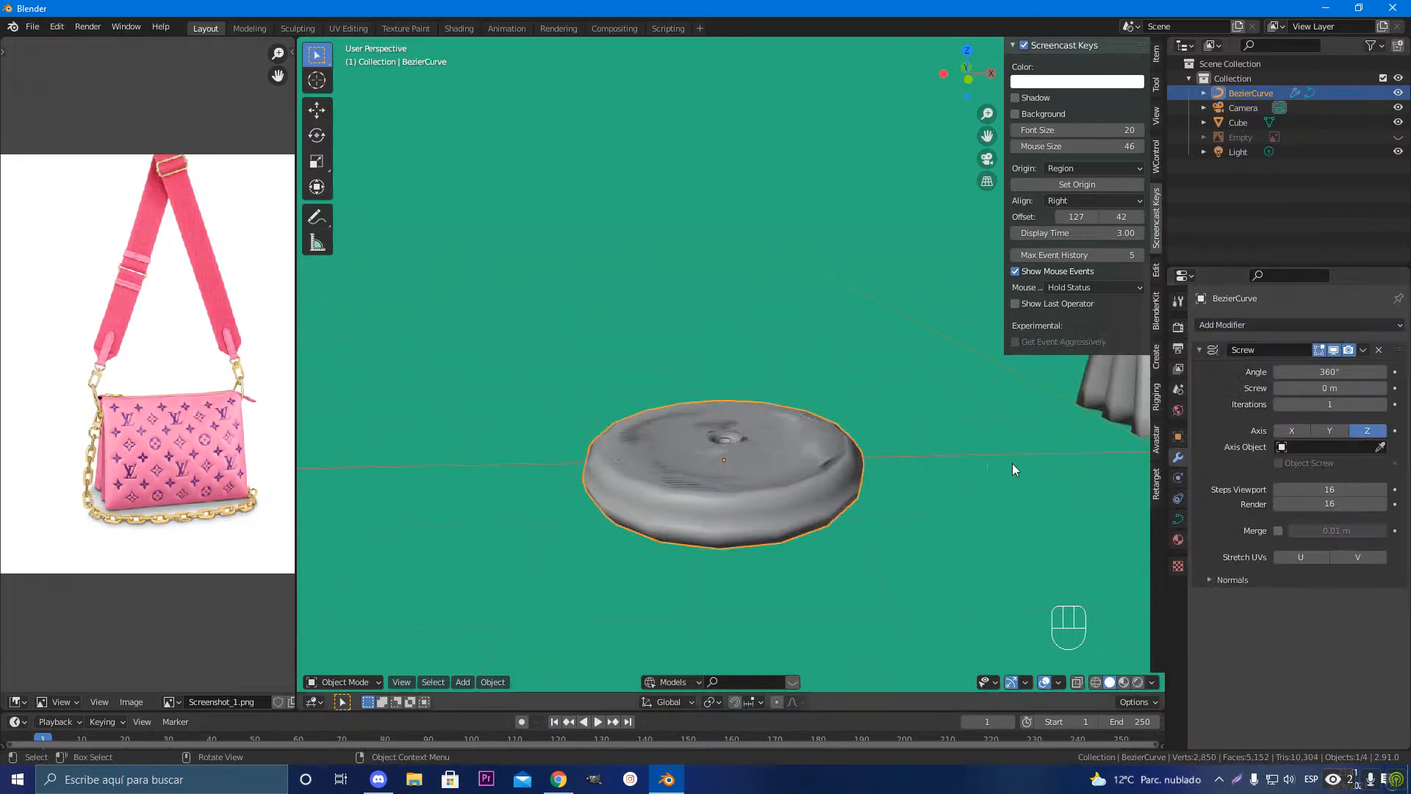
Step: Try the Screw modifier around the X and Y axes, and try to assign the curve itself as the axis object
{"action": "left_click", "coordinate": [1329, 431]}
{"action": "left_click", "coordinate": [1298, 433]}
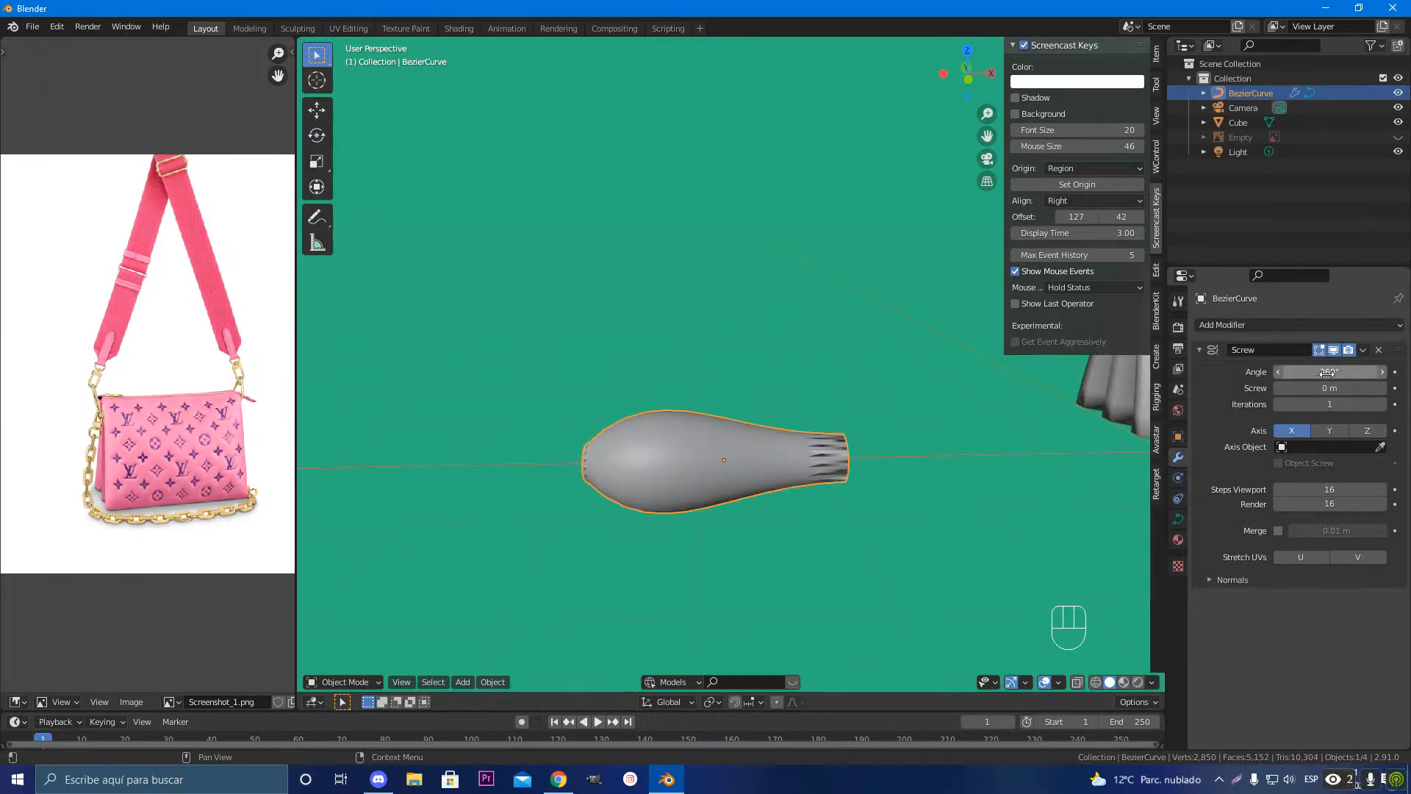
{"action": "left_click_drag", "start_coordinate": [1328, 372], "coordinate": [1323, 372]}
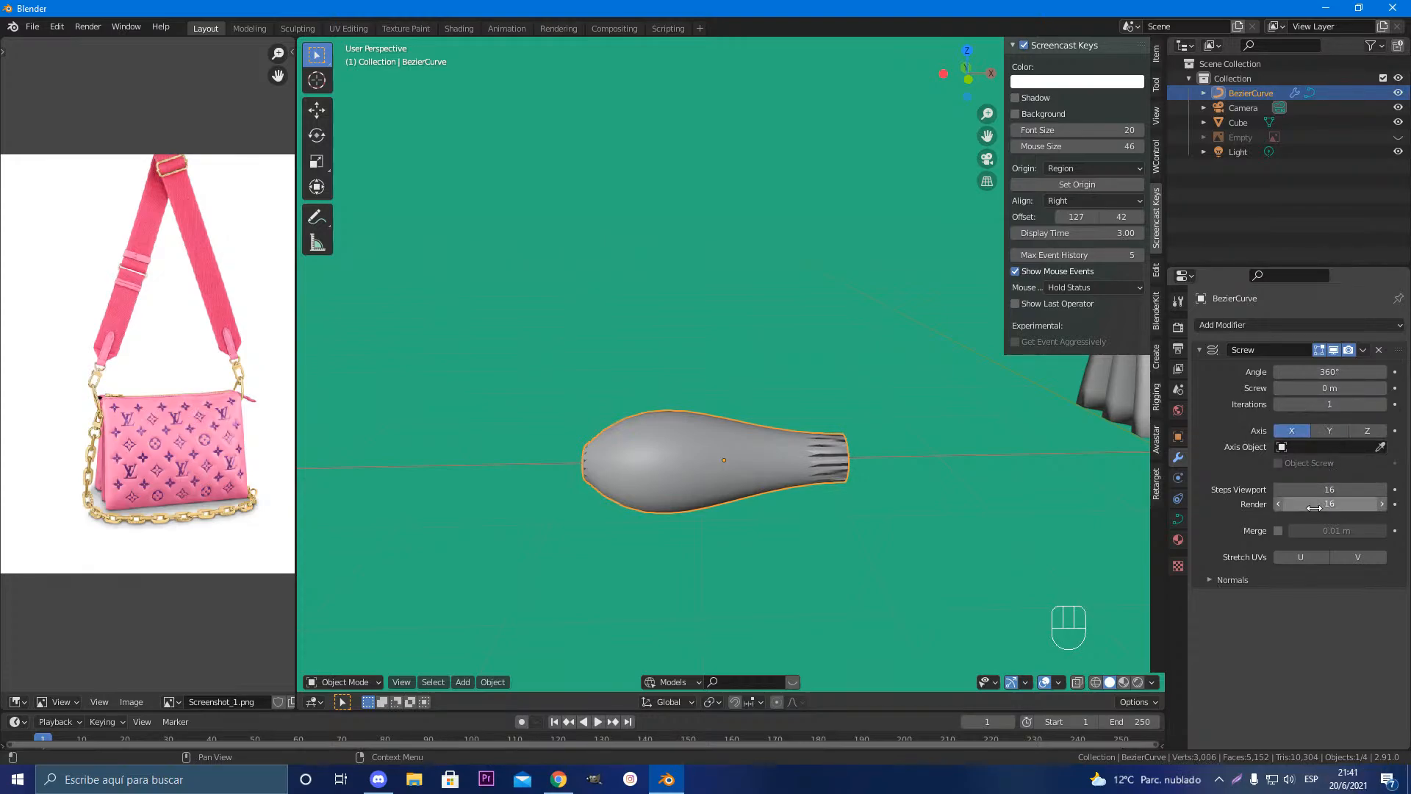
{"action": "left_click", "coordinate": [1336, 432]}
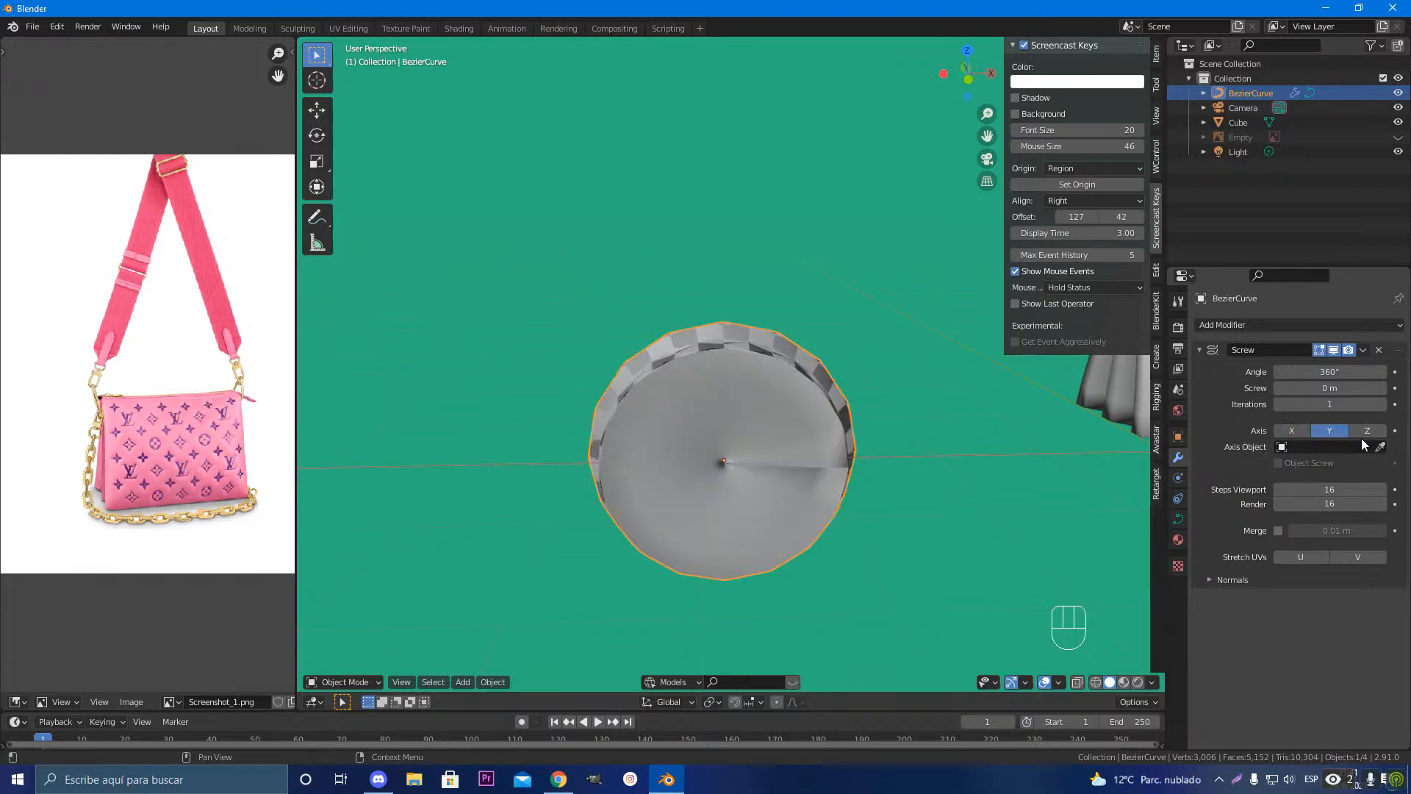
{"action": "left_click", "coordinate": [1379, 447]}
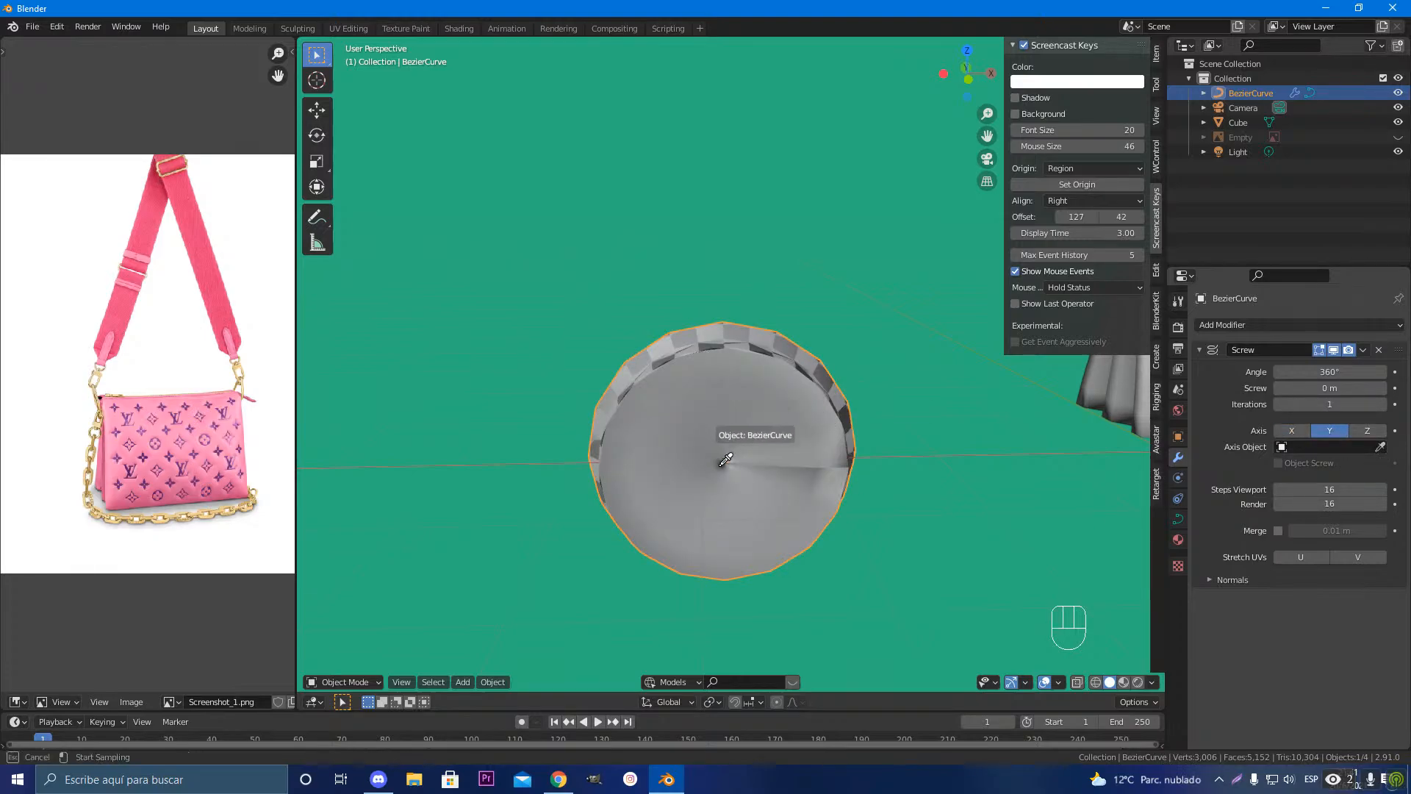
{"action": "left_click", "coordinate": [725, 459]}
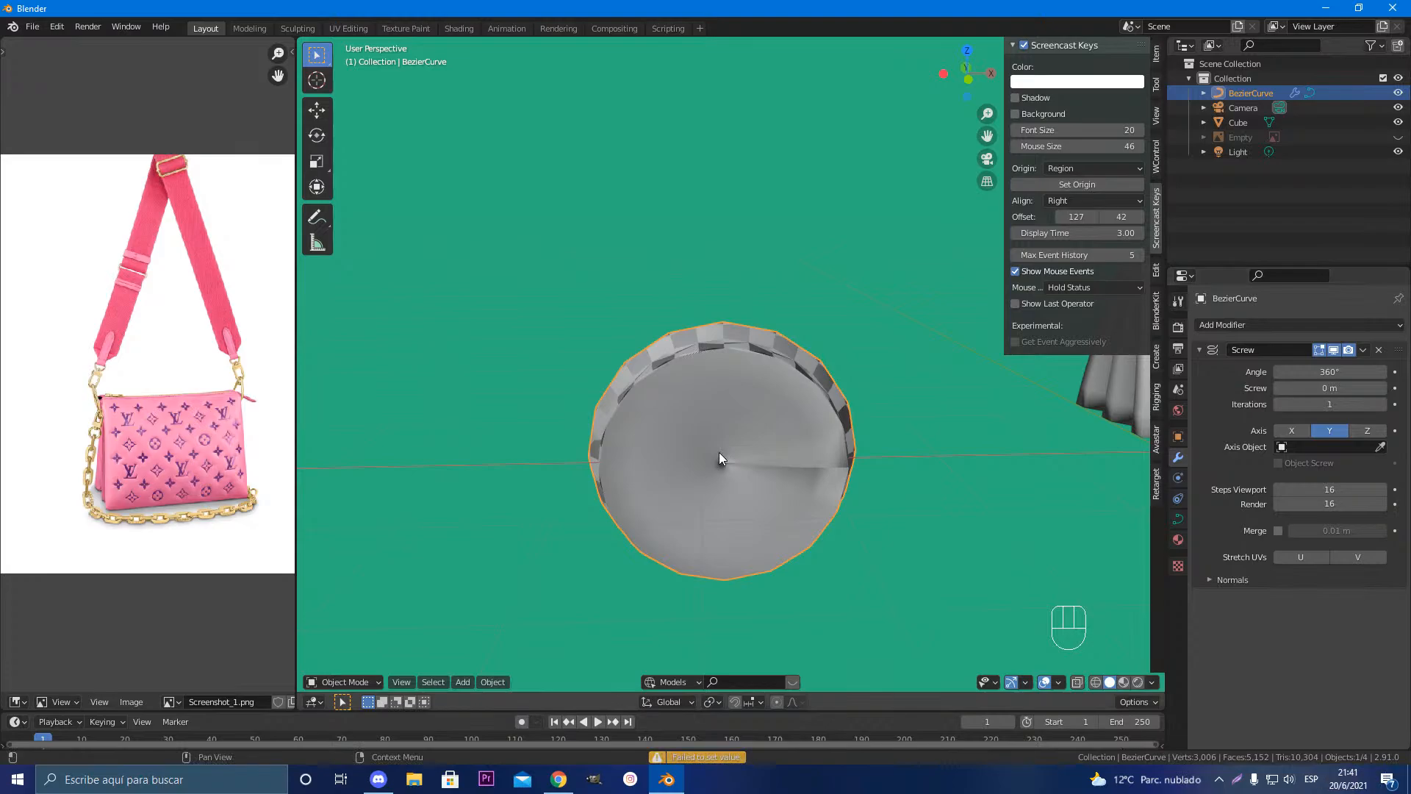
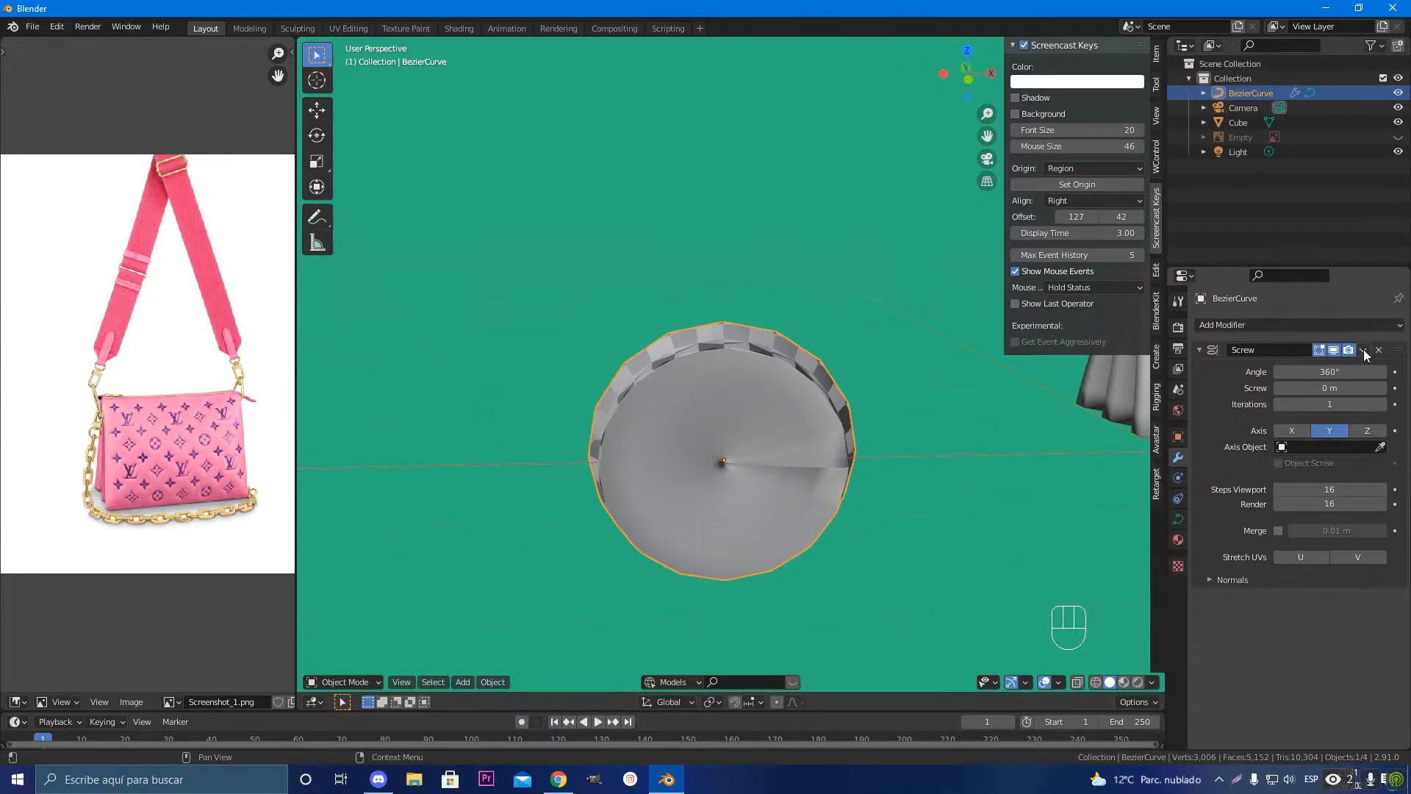
Step: In Edit Mode, extrude the curve's end point in place and try moving the new point along X
{"action": "key", "text": "Tab"}
{"action": "key", "text": "Tab"}
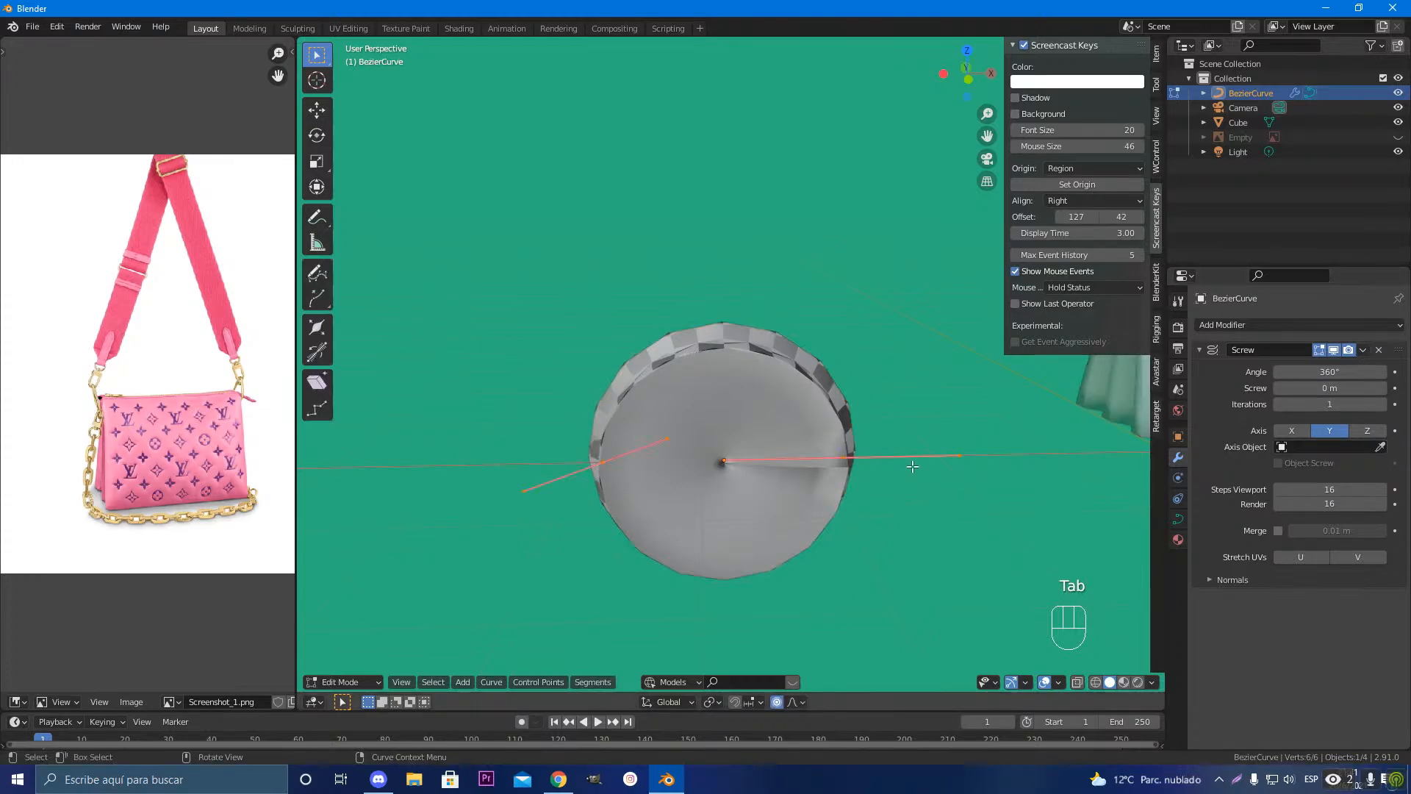
{"action": "key", "text": "Tab"}
{"action": "key", "text": "e"}
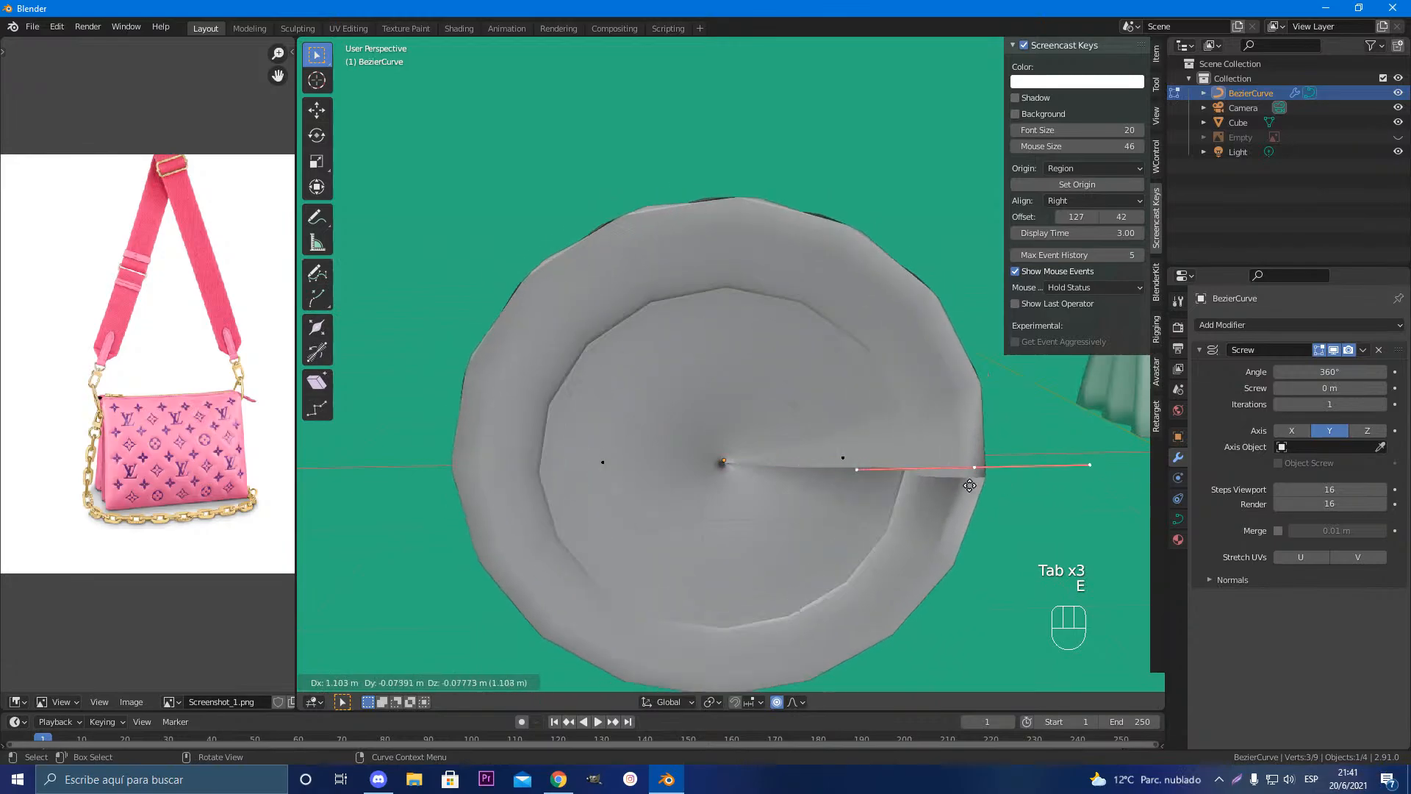
{"action": "right_click", "coordinate": [771, 487]}
{"action": "middle_click_drag", "start_coordinate": [548, 484], "coordinate": [750, 525]}
{"action": "key", "text": "g"}
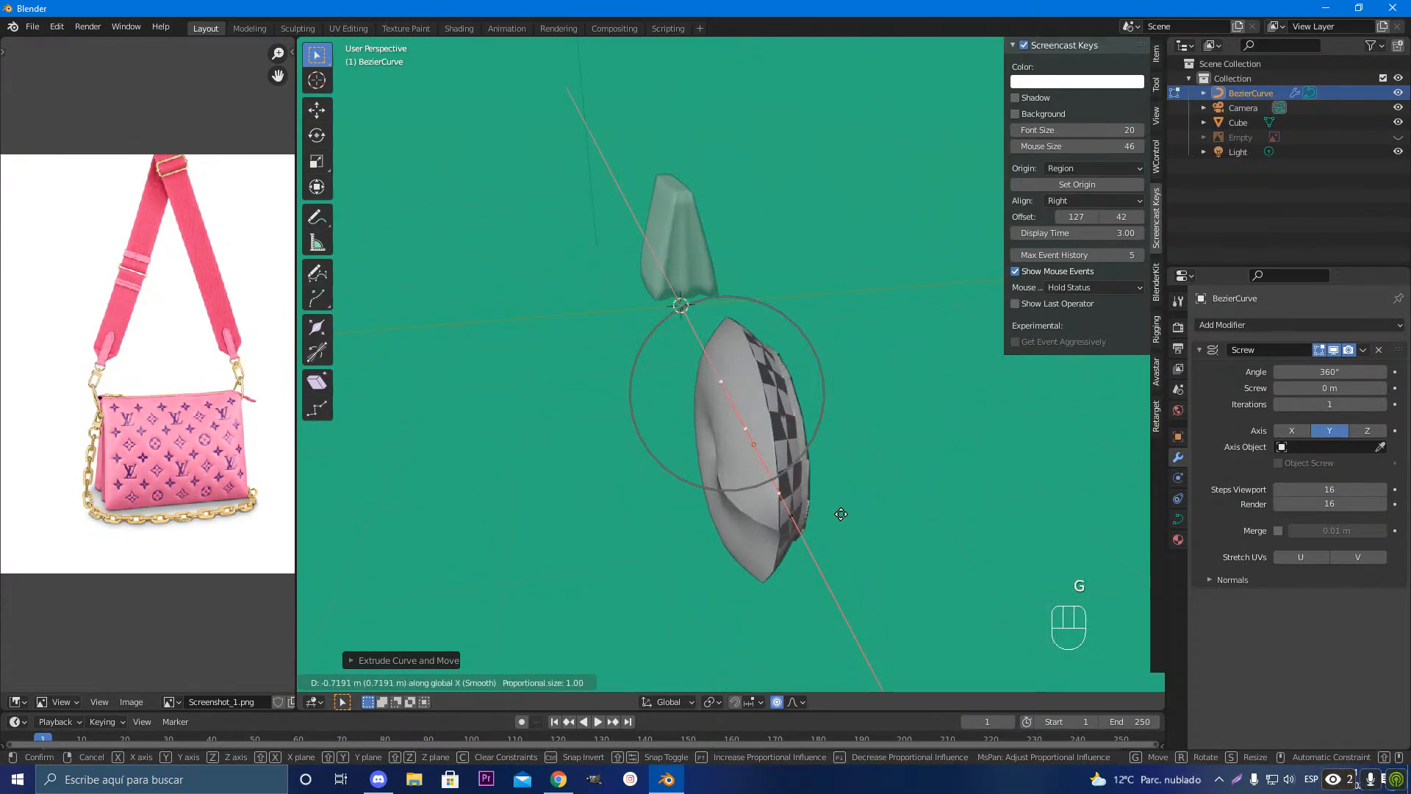
{"action": "right_click", "coordinate": [948, 632]}
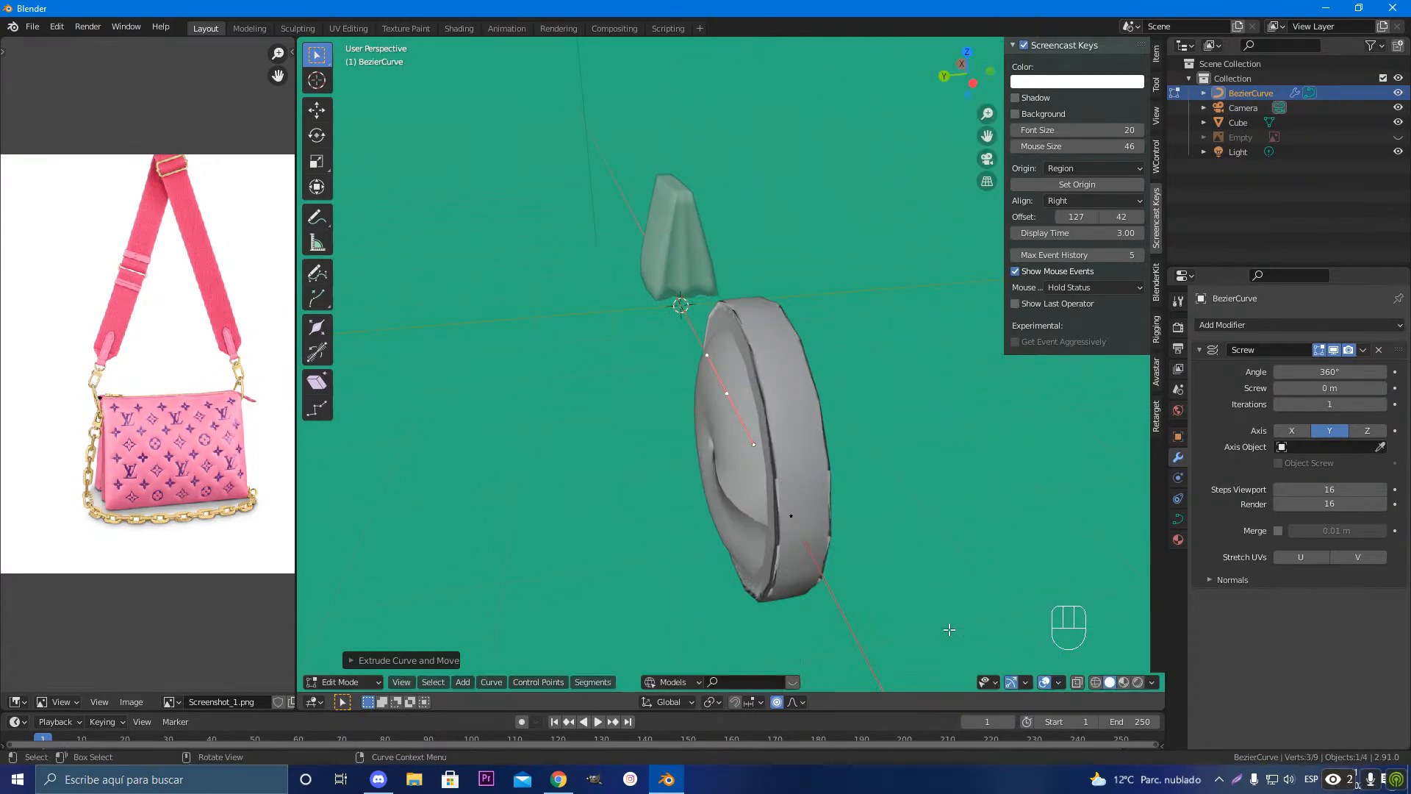
Step: Try the Screw modifier around the Z and X axes while test-scaling and test-moving the selected curve point
{"action": "middle_click_drag", "start_coordinate": [913, 613], "coordinate": [845, 558]}
{"action": "left_click", "coordinate": [1367, 432]}
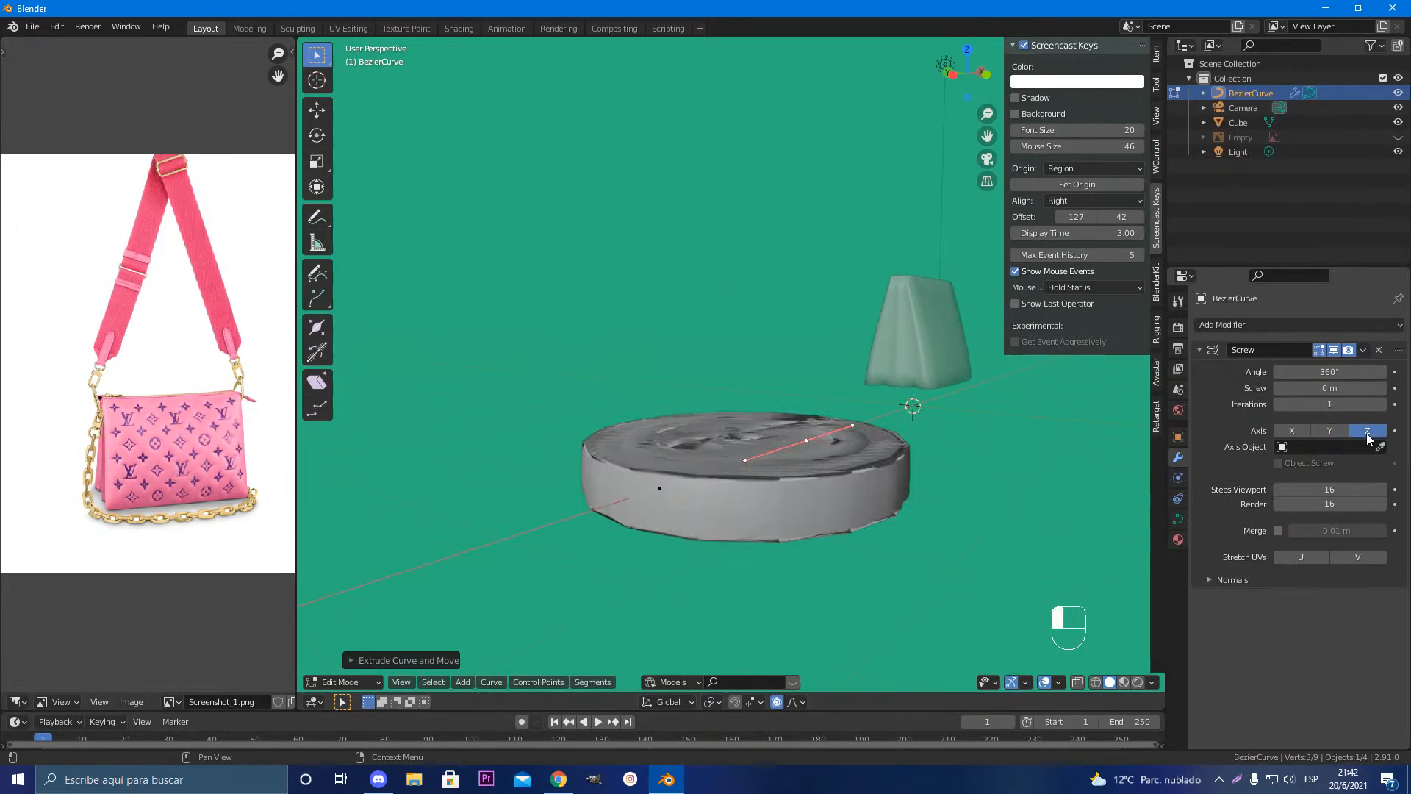
{"action": "key", "text": "s"}
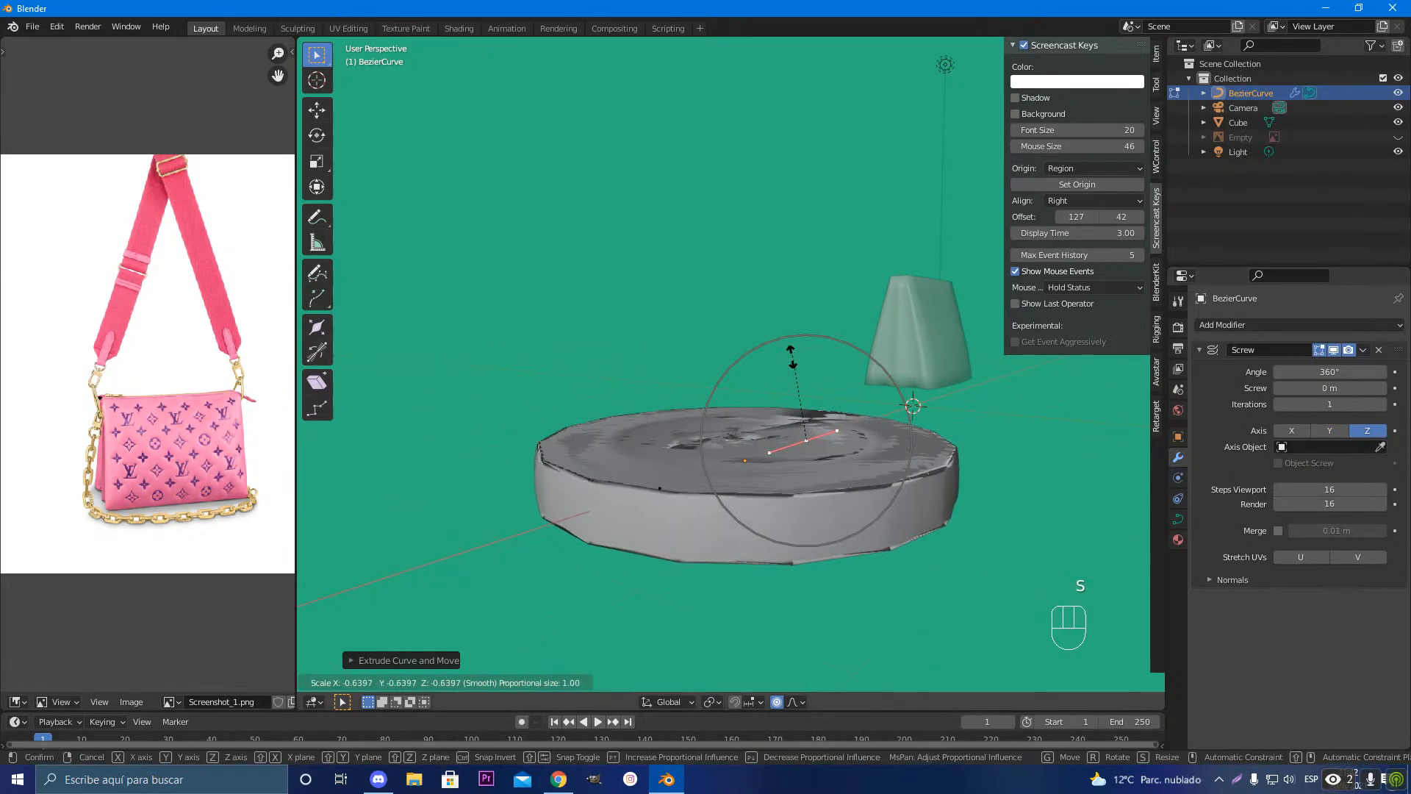
{"action": "right_click", "coordinate": [802, 396]}
{"action": "key", "text": "g"}
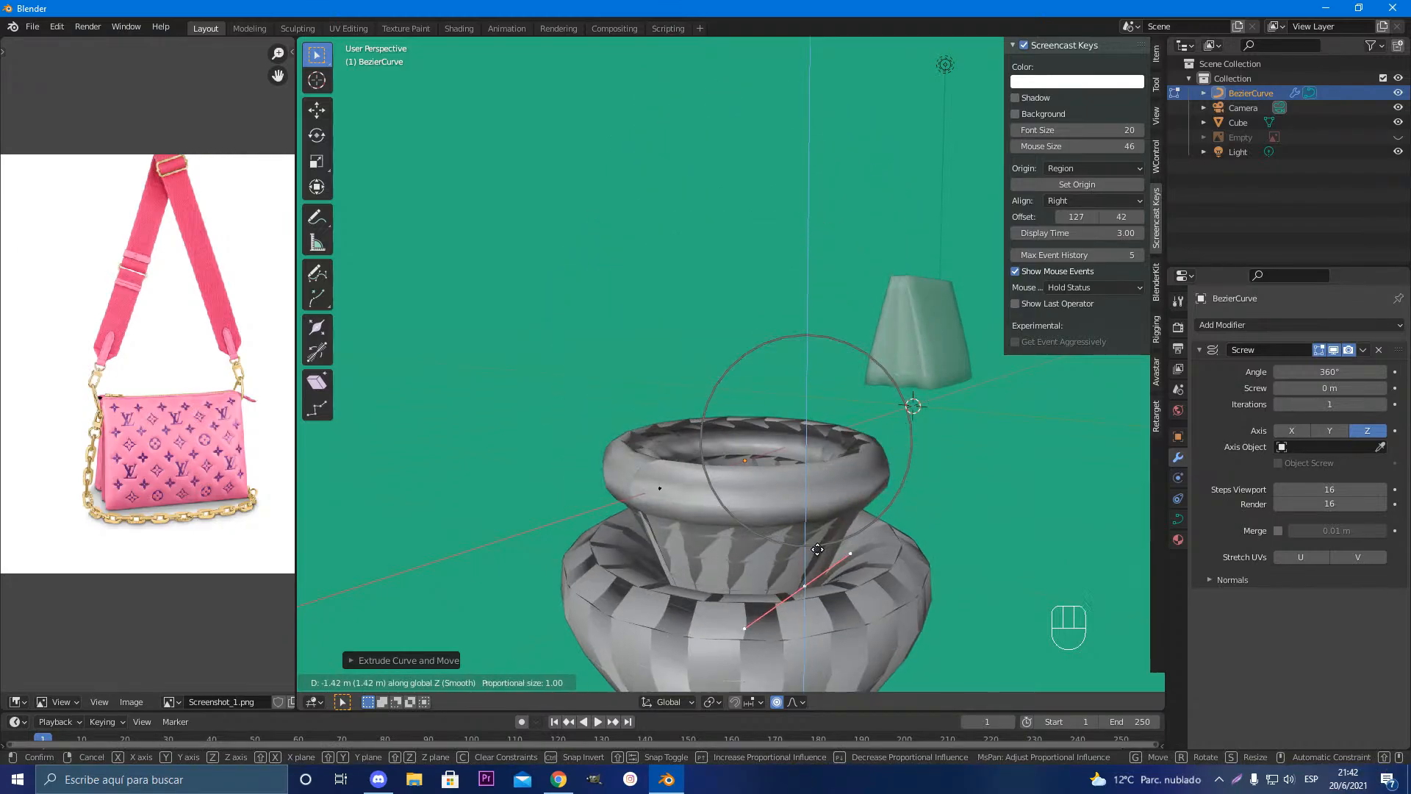
{"action": "right_click", "coordinate": [812, 577]}
{"action": "left_click", "coordinate": [1291, 430]}
{"action": "key", "text": "g"}
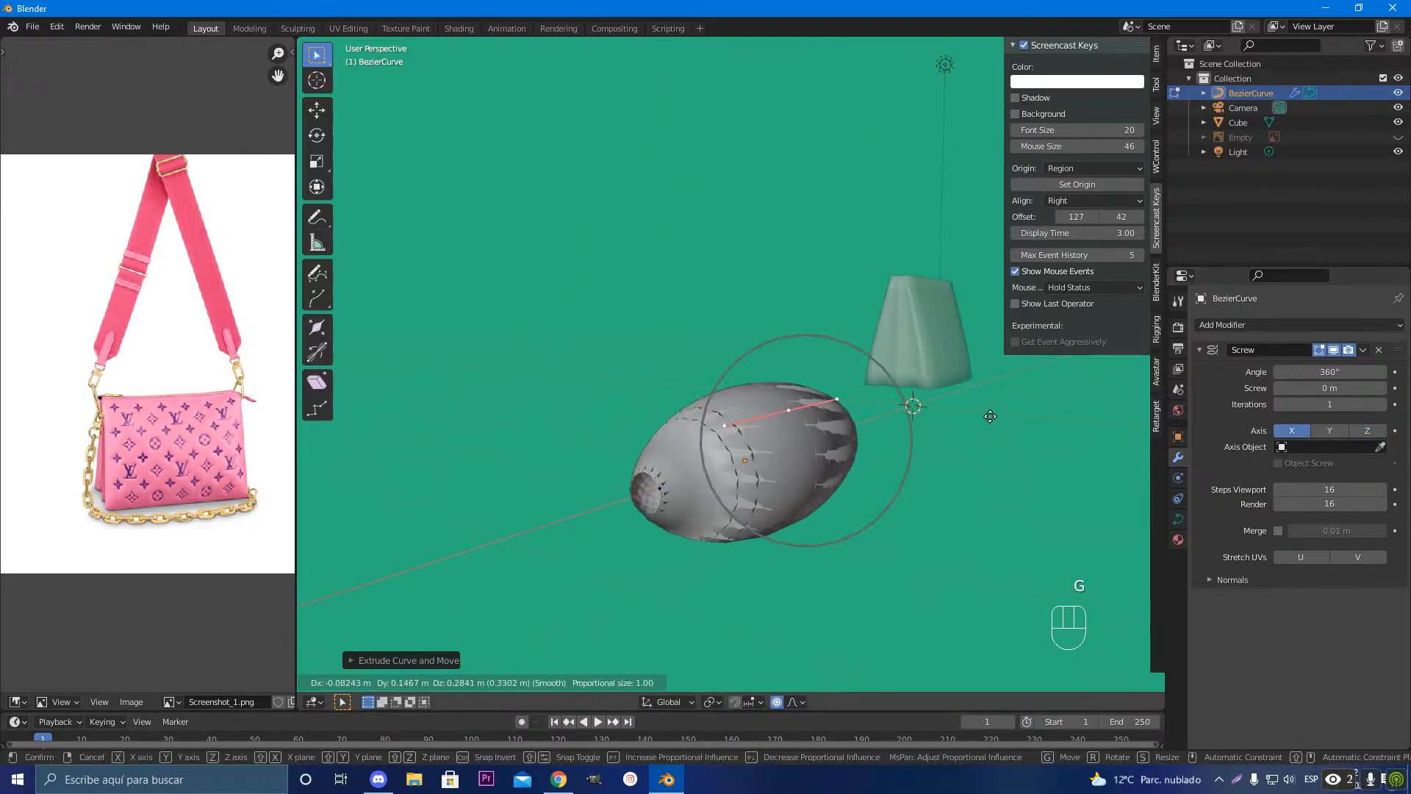
{"action": "right_click", "coordinate": [949, 473]}
{"action": "middle_click_drag", "start_coordinate": [949, 472], "coordinate": [846, 524]}
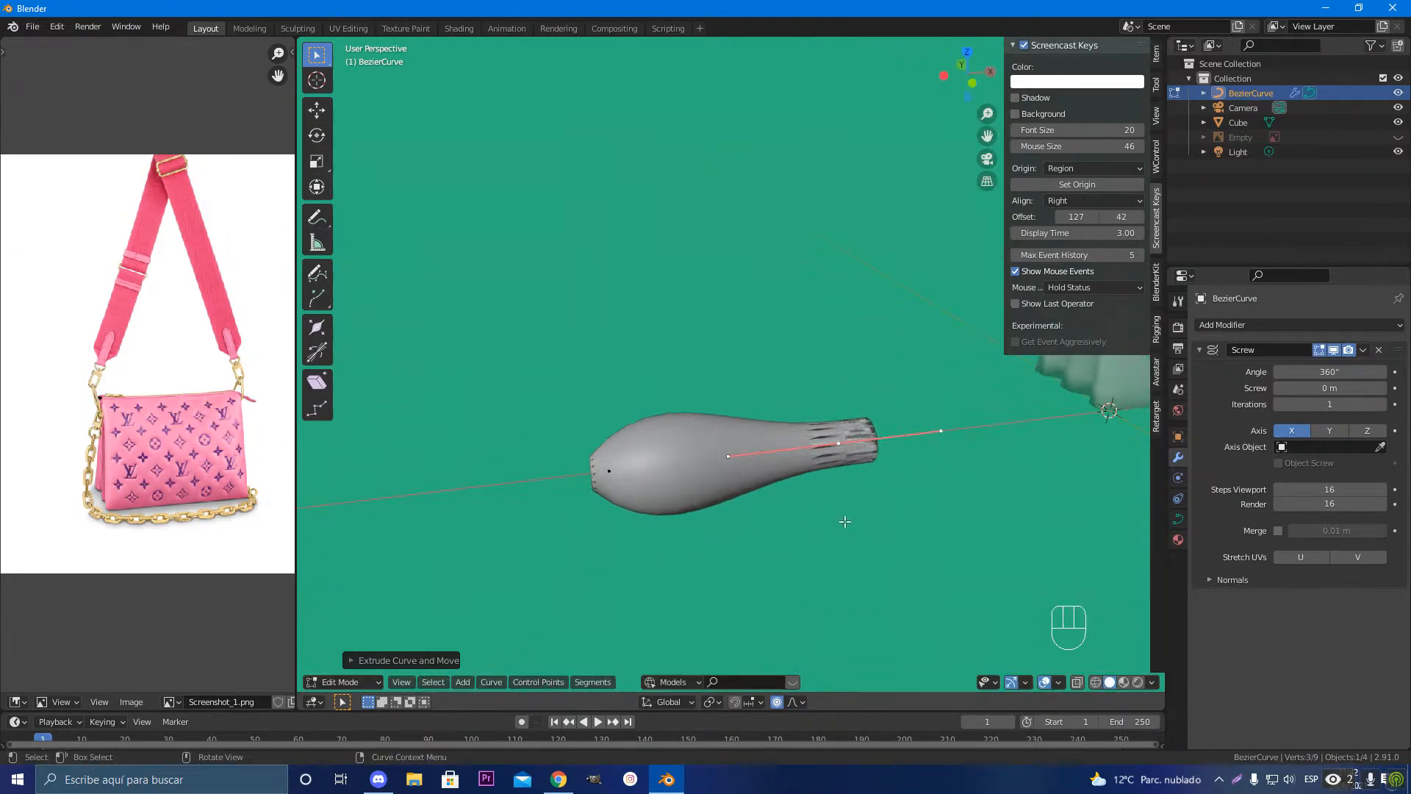
Step: Remove the Screw modifier from the curve, return to Object Mode and delete the Bezier curve
{"action": "left_click", "coordinate": [1378, 350]}
{"action": "left_click", "coordinate": [1295, 327]}
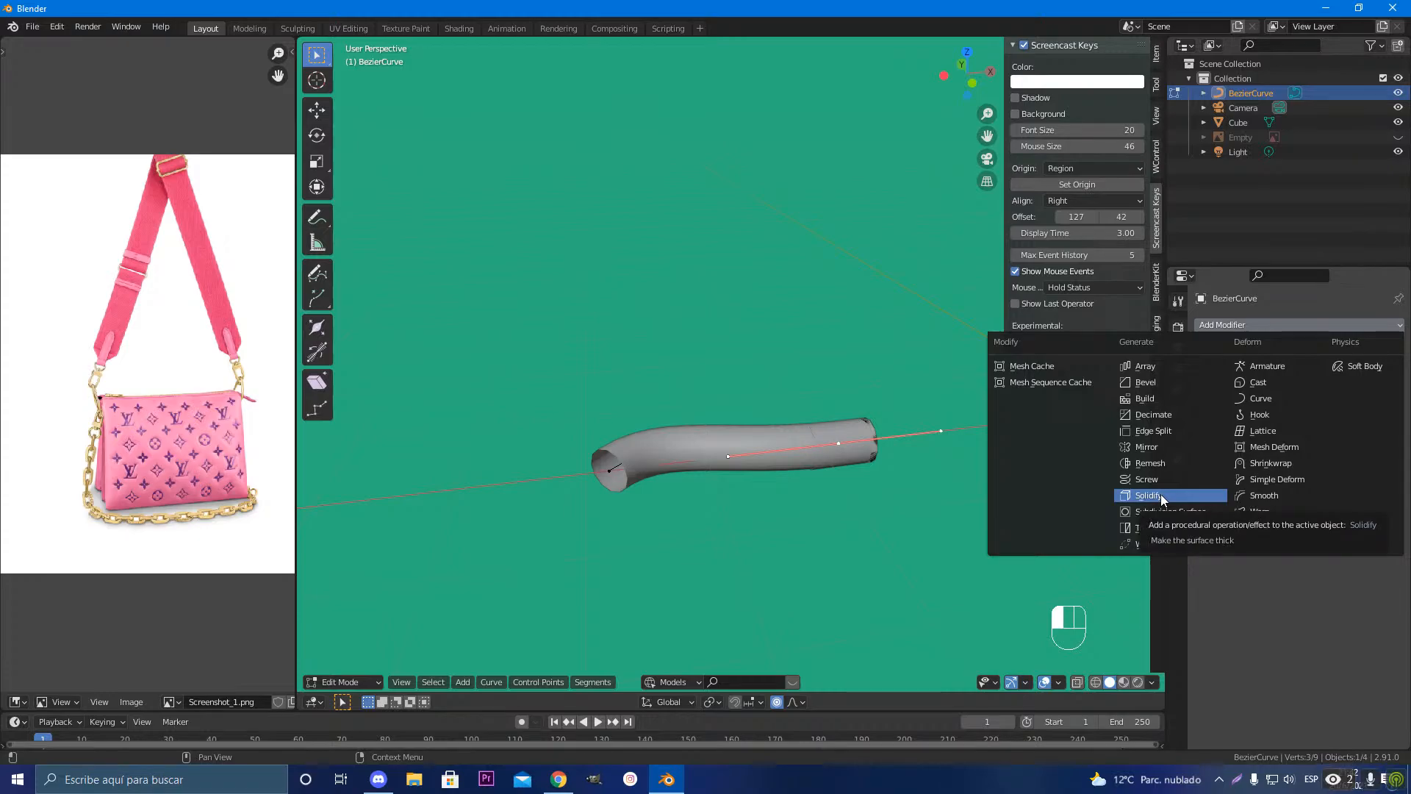
{"action": "key", "text": "Tab"}
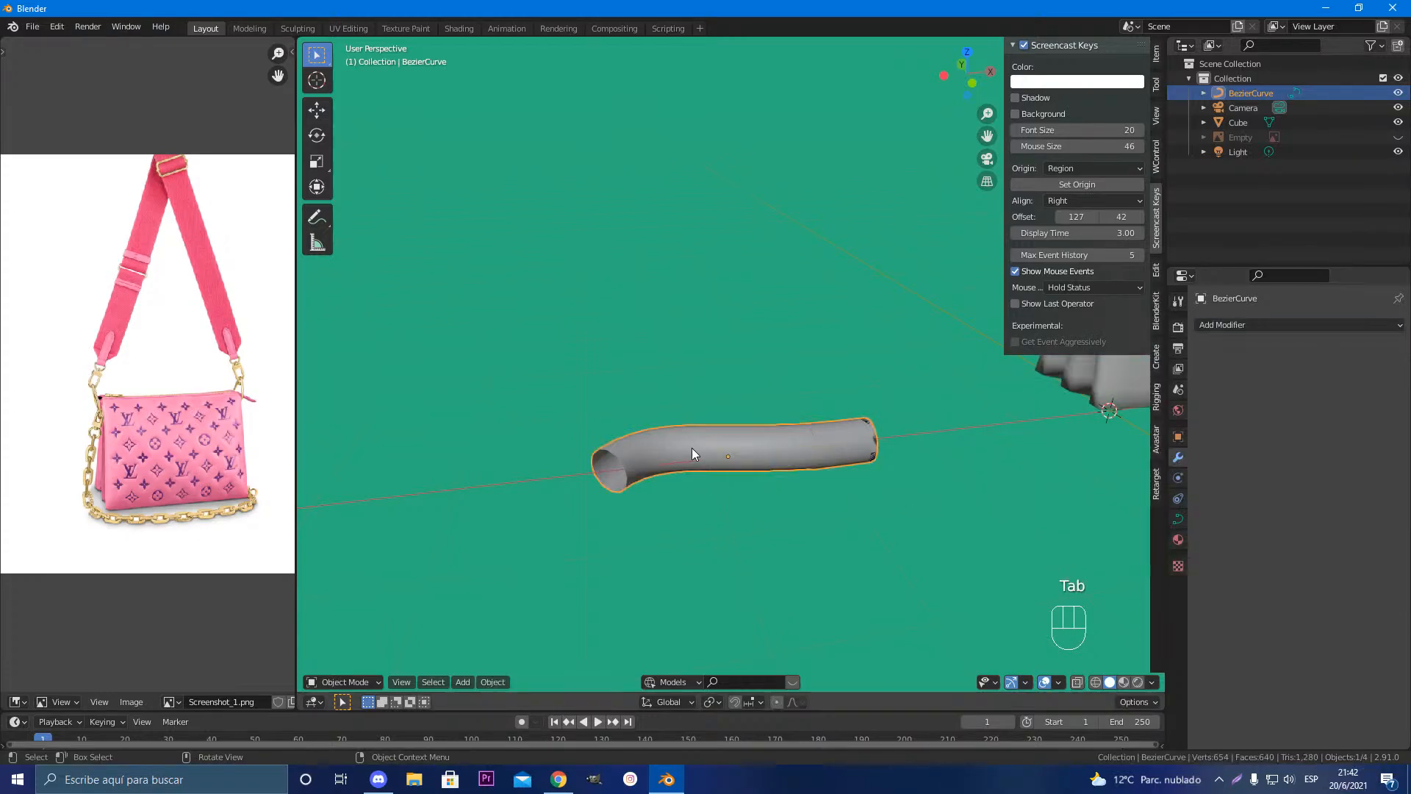
{"action": "key", "text": "Delete"}
Step: Add a mesh cylinder and move it along the X axis, away from the bag
{"action": "key", "text": "shift+a"}
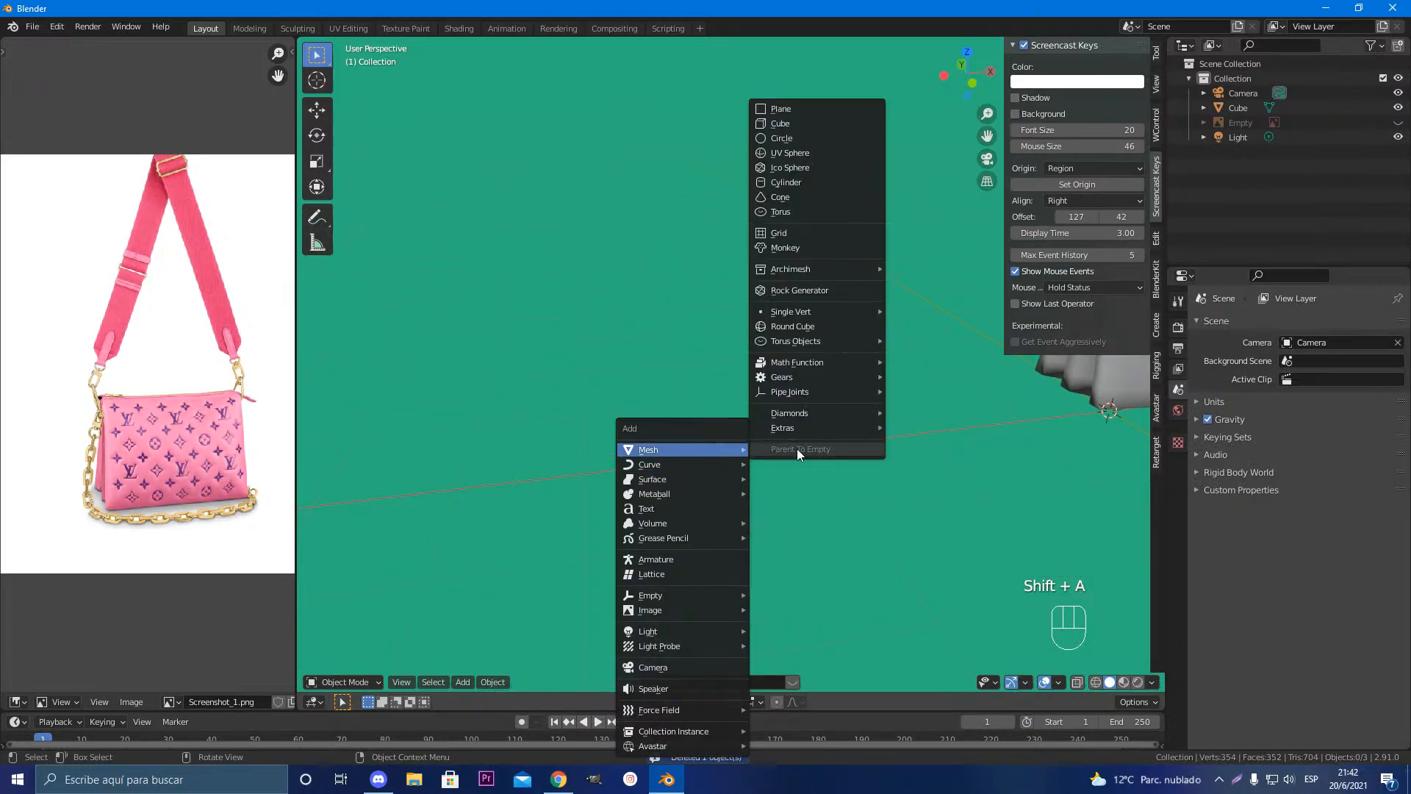
{"action": "mouse_move", "coordinate": [721, 447]}
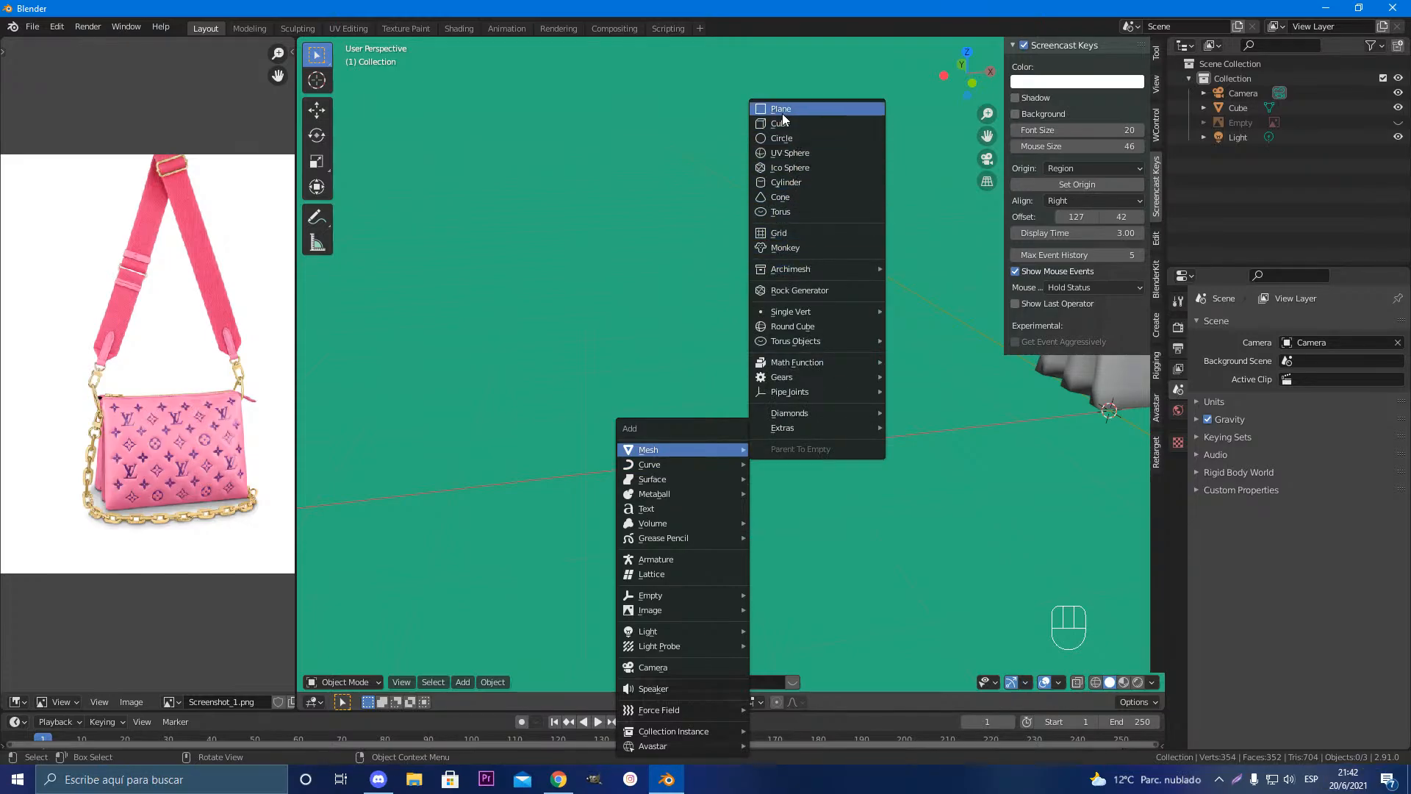
{"action": "left_click", "coordinate": [801, 183]}
{"action": "scroll", "coordinate": [748, 376], "scroll_direction": "down", "scroll_amount": 4}
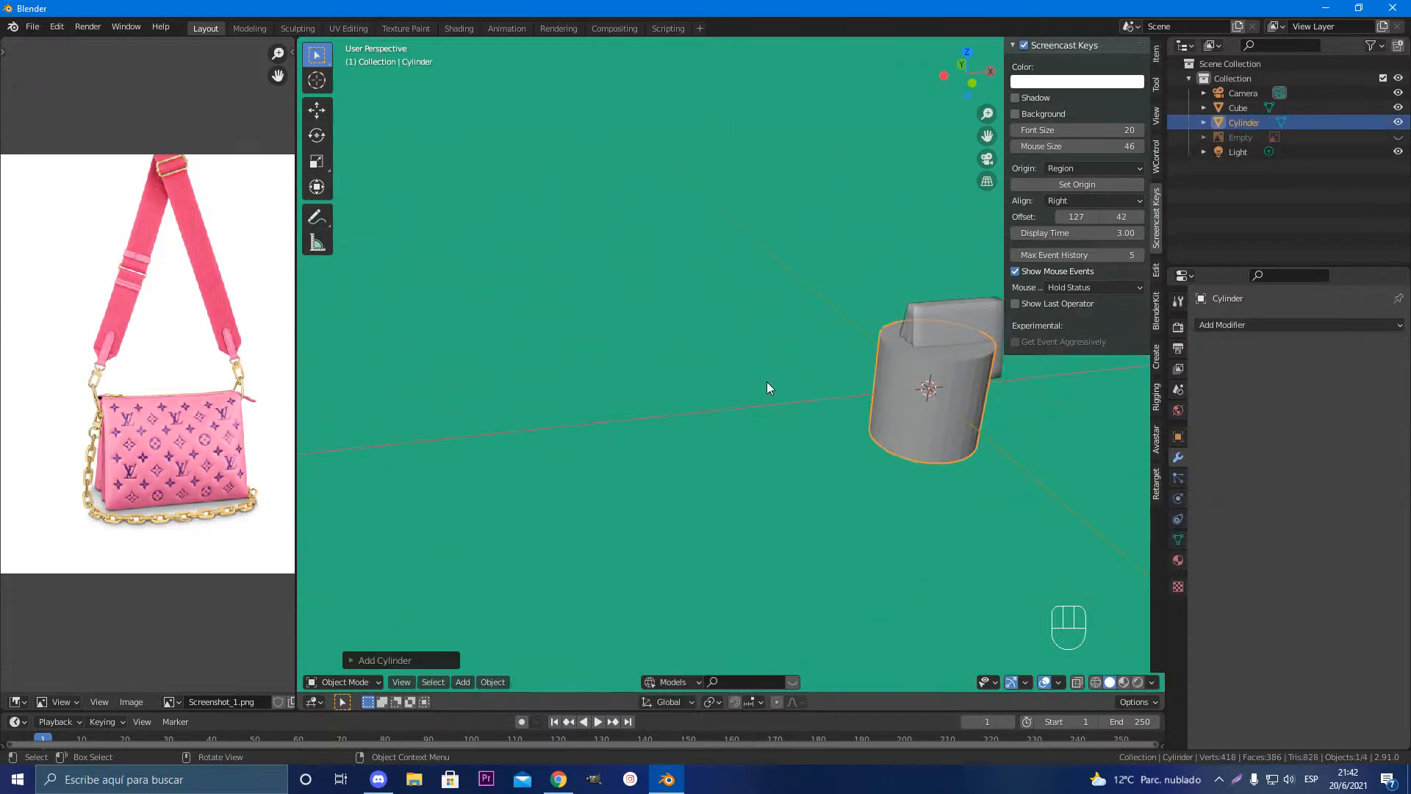
{"action": "key", "text": "g"}
{"action": "key", "text": "x"}
{"action": "right_click", "coordinate": [455, 429]}
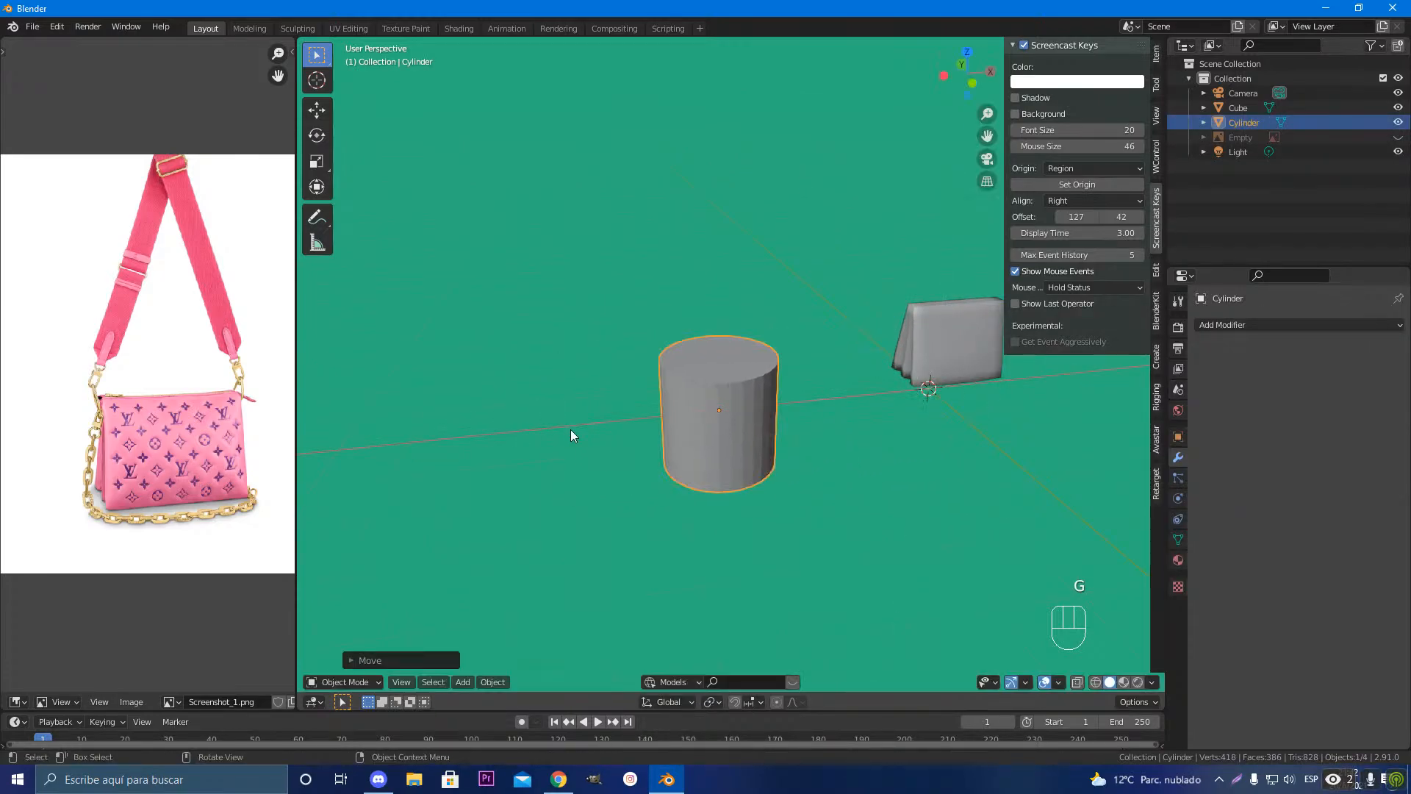
{"action": "key", "text": "g"}
{"action": "left_click", "coordinate": [629, 431]}
{"action": "scroll", "coordinate": [734, 405], "scroll_direction": "down", "scroll_amount": 2}
Step: In Edit Mode, add an Array modifier to the cylinder with relative offset factors X 0, Y 0 and Z 1
{"action": "key", "text": "Tab"}
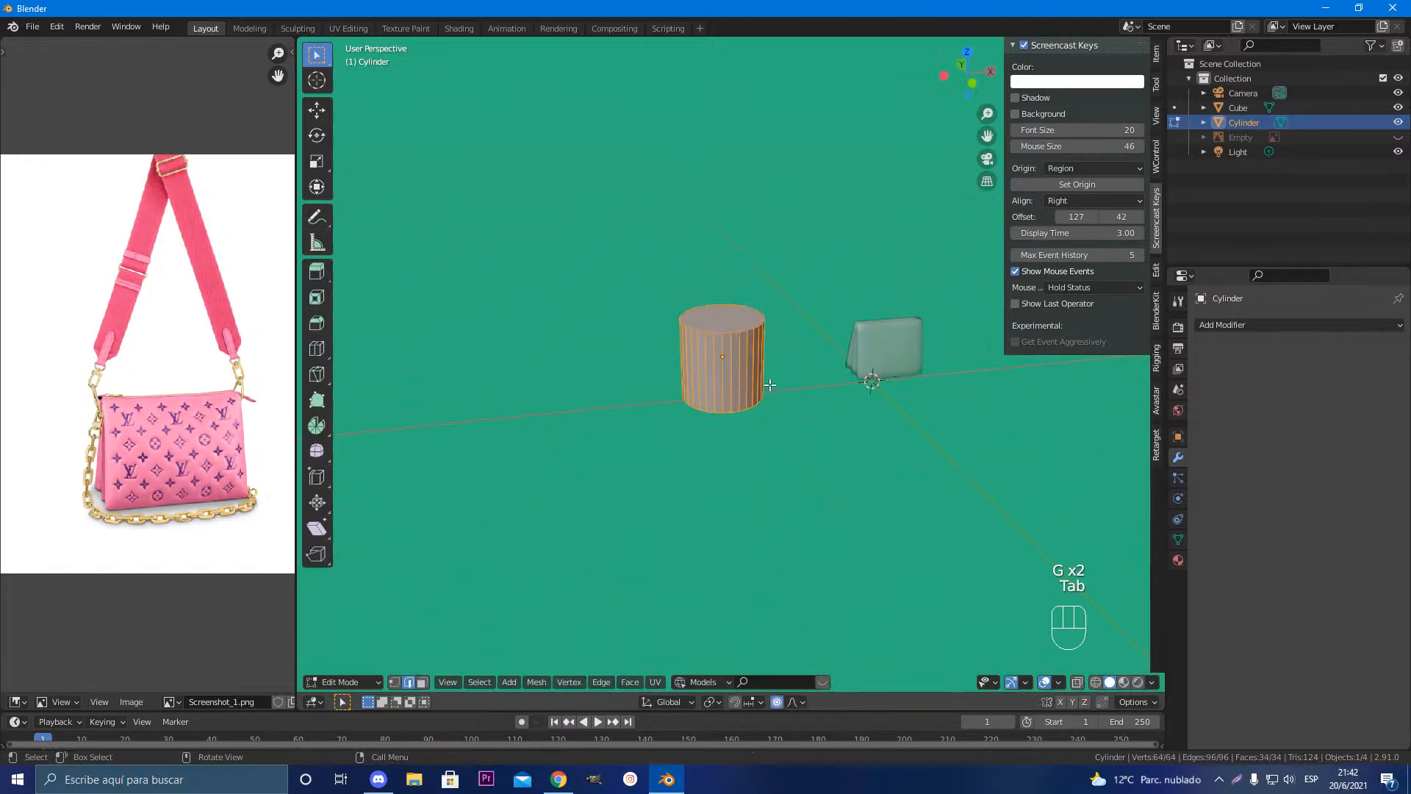
{"action": "scroll", "coordinate": [769, 384], "scroll_direction": "up", "scroll_amount": 3}
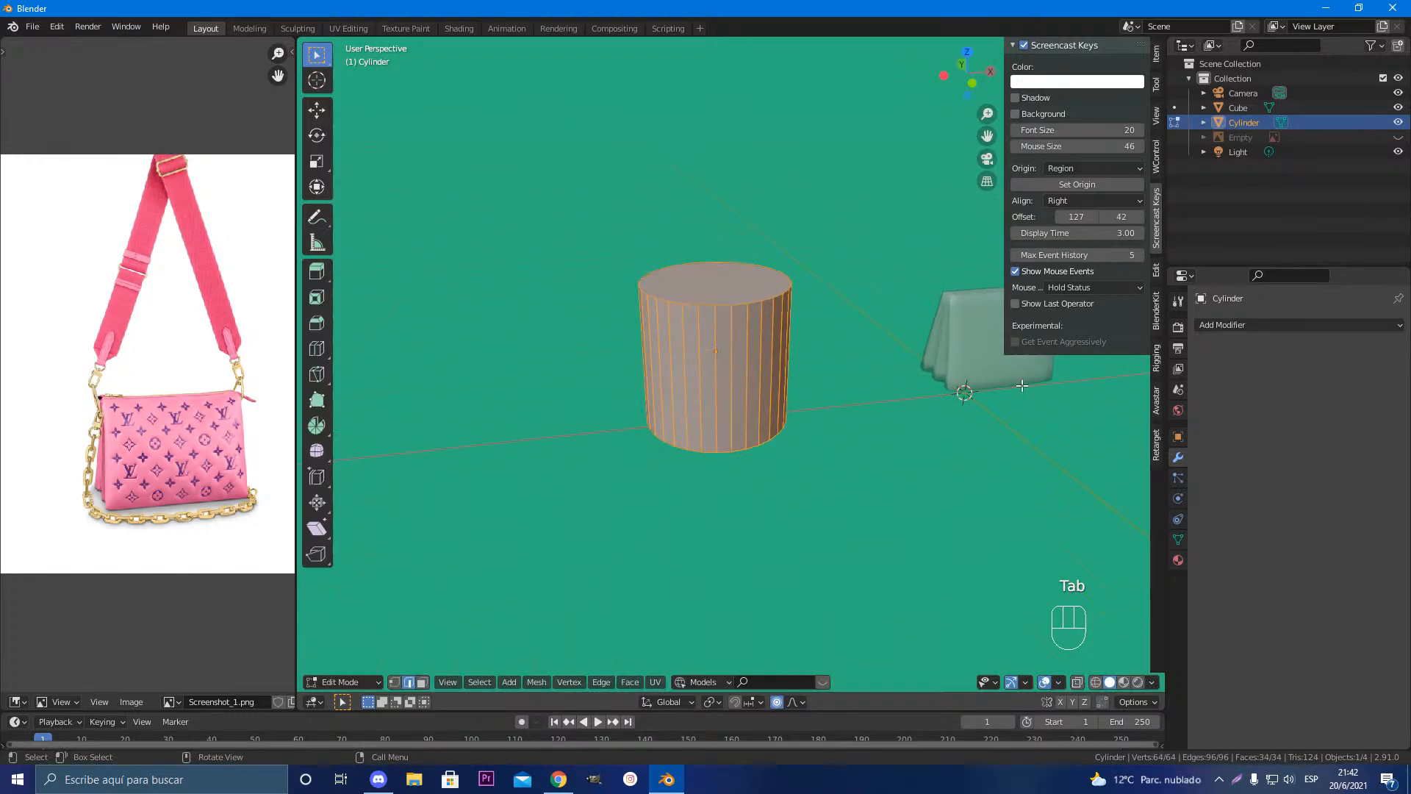
{"action": "left_click", "coordinate": [1220, 325]}
{"action": "left_click", "coordinate": [1105, 366]}
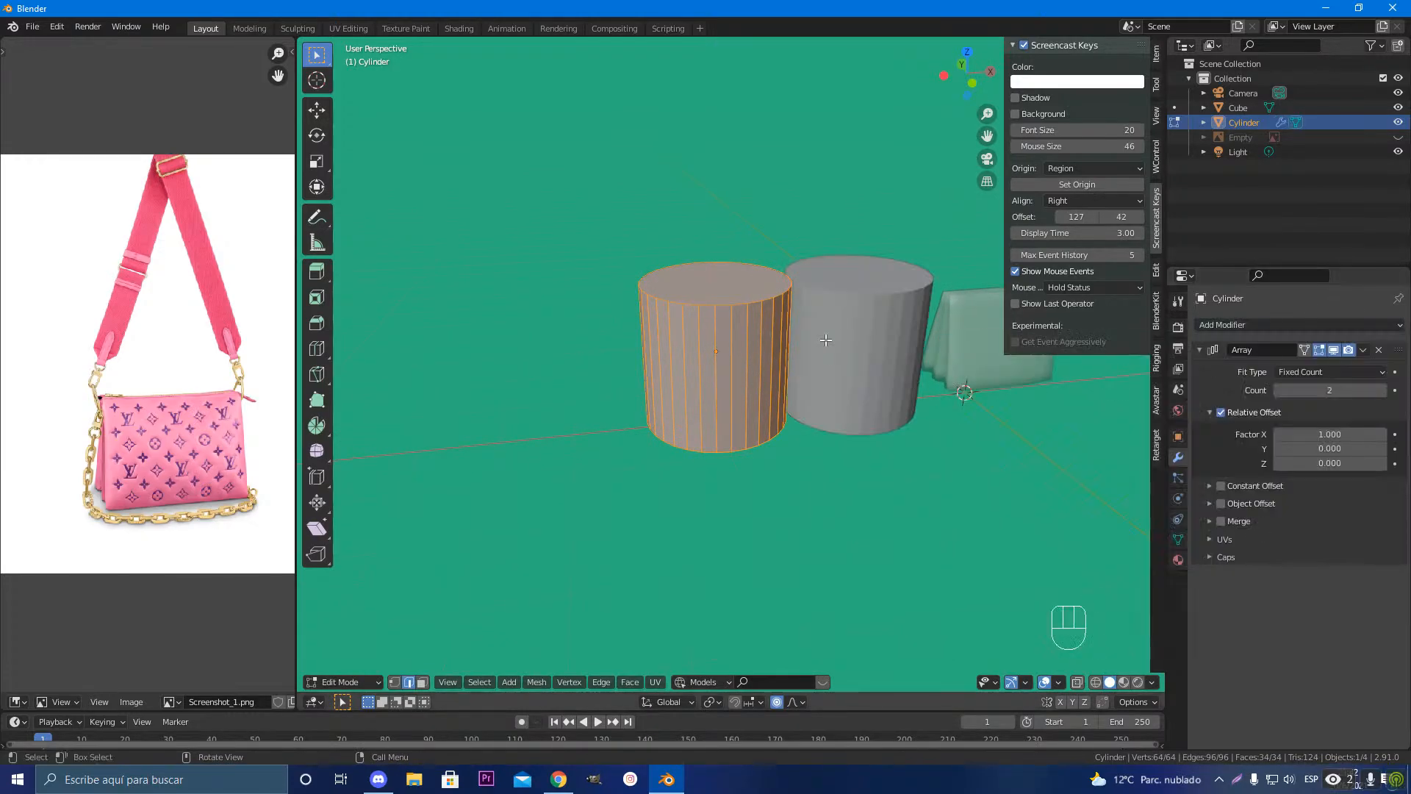
{"action": "left_click", "coordinate": [1332, 434]}
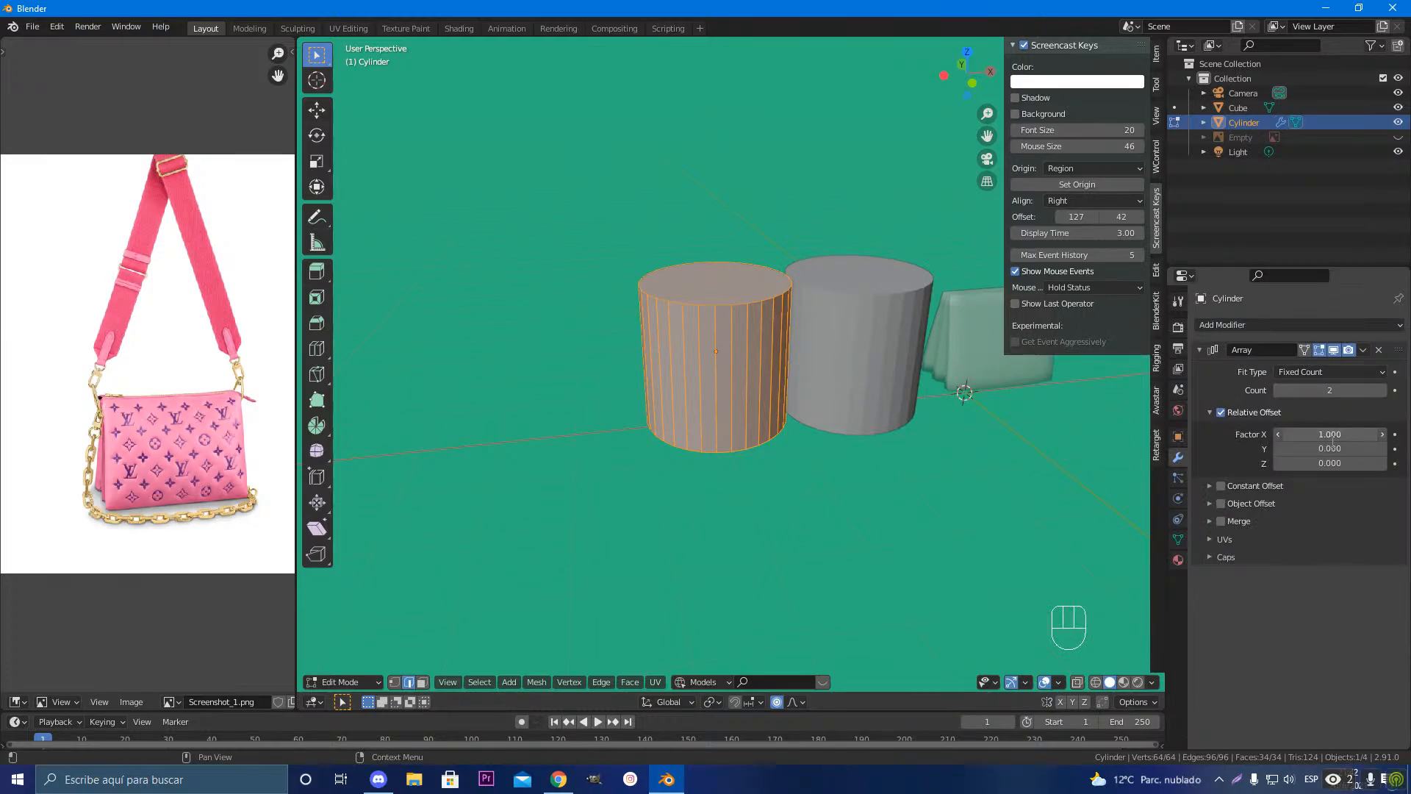
{"action": "key", "text": "Tab"}
{"action": "key", "text": "Tab"}
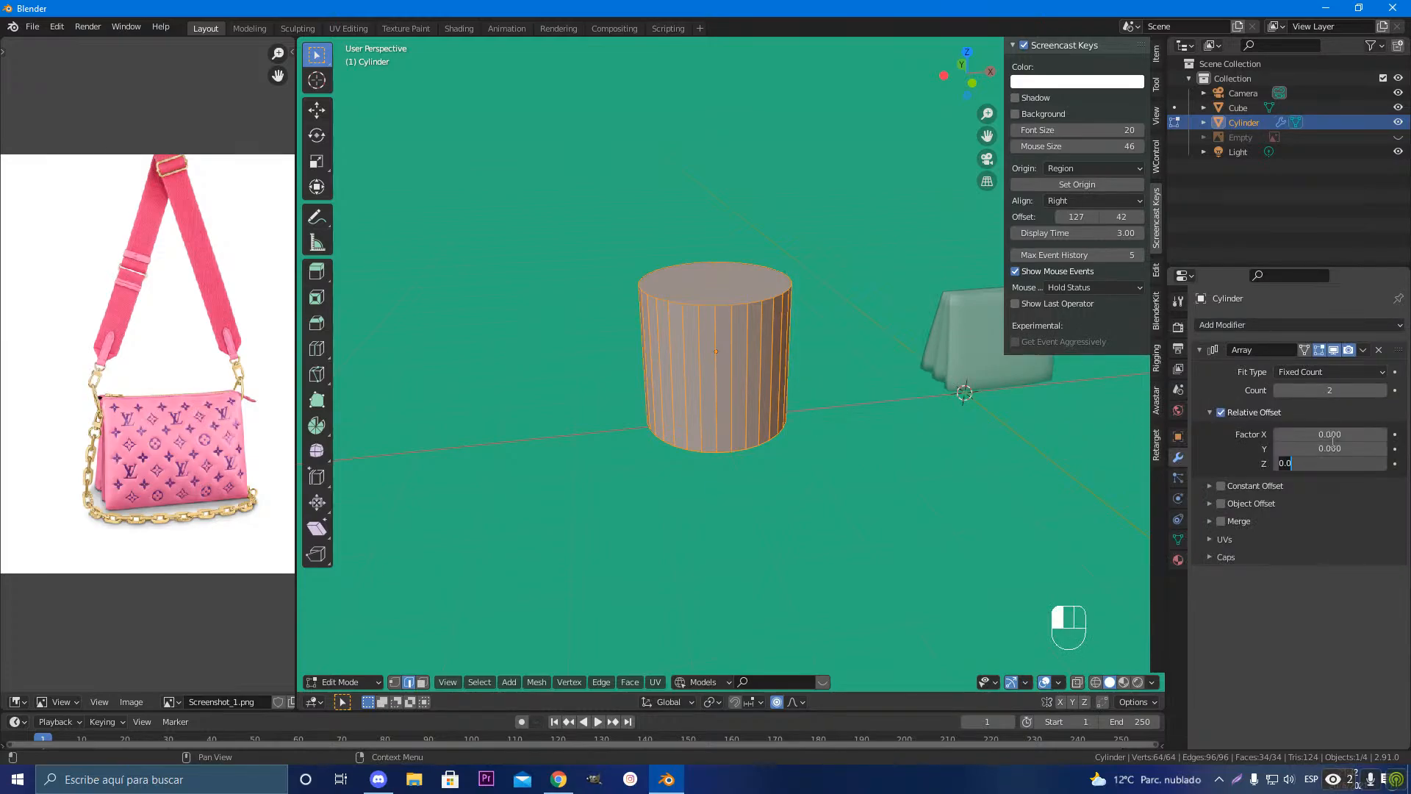
{"action": "key", "text": "Return"}
Step: Raise the cylinder's Array count to 7 to stack the copies into a tall column
{"action": "scroll", "coordinate": [727, 295], "scroll_direction": "up", "scroll_amount": 1}
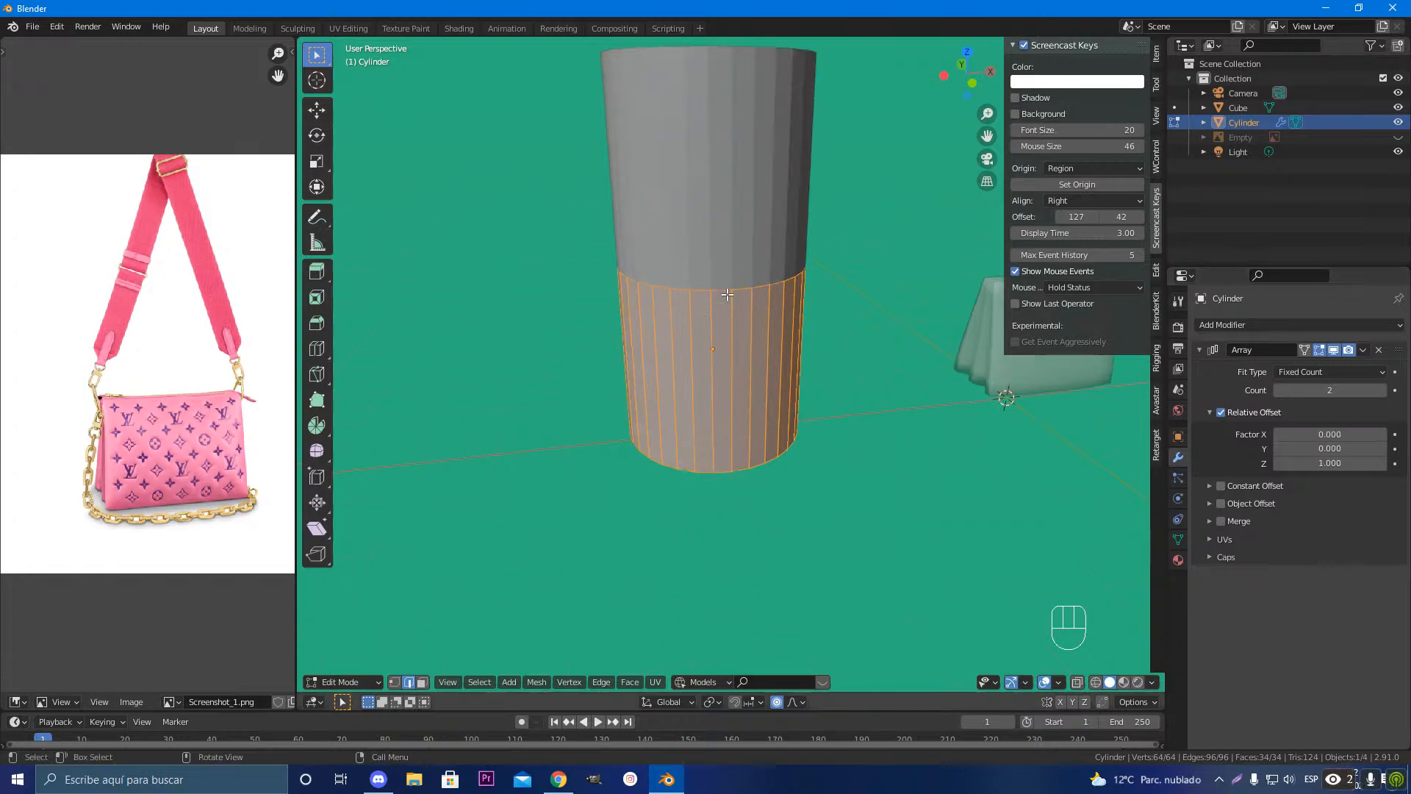
{"action": "middle_click_drag", "start_coordinate": [756, 245], "coordinate": [773, 213]}
{"action": "key", "text": "Tab"}
{"action": "key", "text": "Tab"}
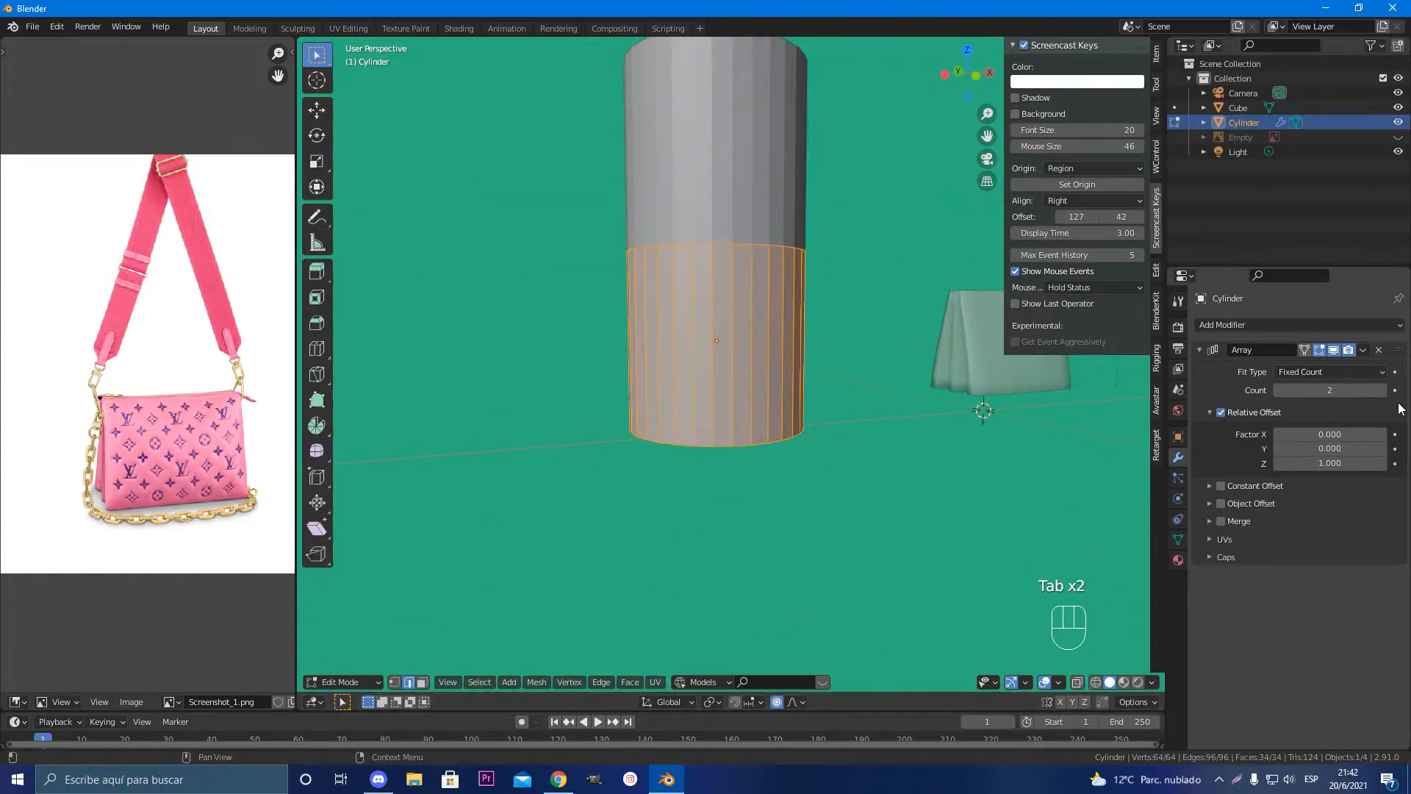
{"action": "left_click", "coordinate": [1380, 391]}
{"action": "left_click", "coordinate": [1381, 390]}
{"action": "left_click", "coordinate": [1381, 391]}
{"action": "scroll", "coordinate": [959, 356], "scroll_direction": "down", "scroll_amount": 4}
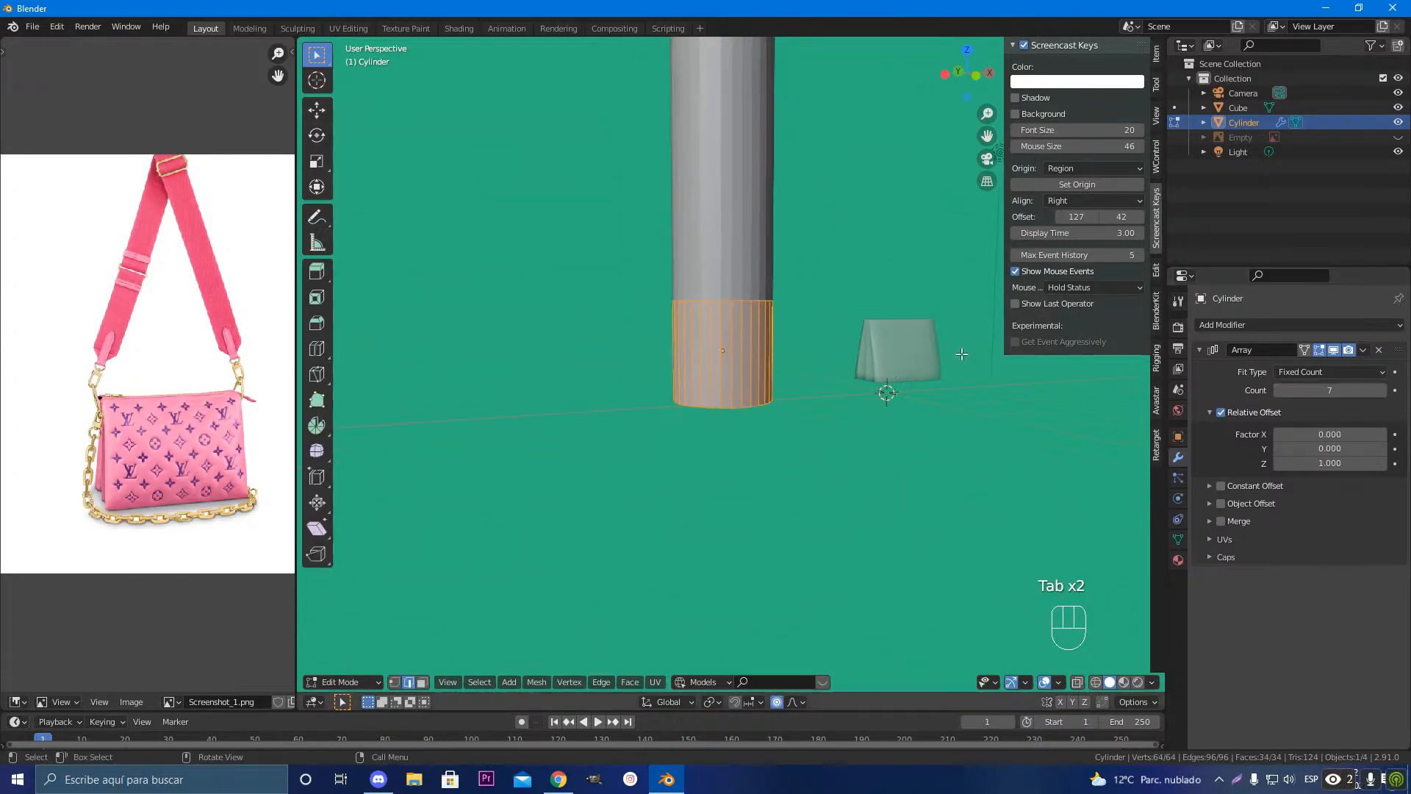
{"action": "middle_click_drag", "start_coordinate": [819, 340], "coordinate": [787, 492], "text": "shift"}
Step: Add a Screw modifier to the cylinder, move it above the Array modifier in the stack and return to Object Mode
{"action": "left_click", "coordinate": [1261, 327]}
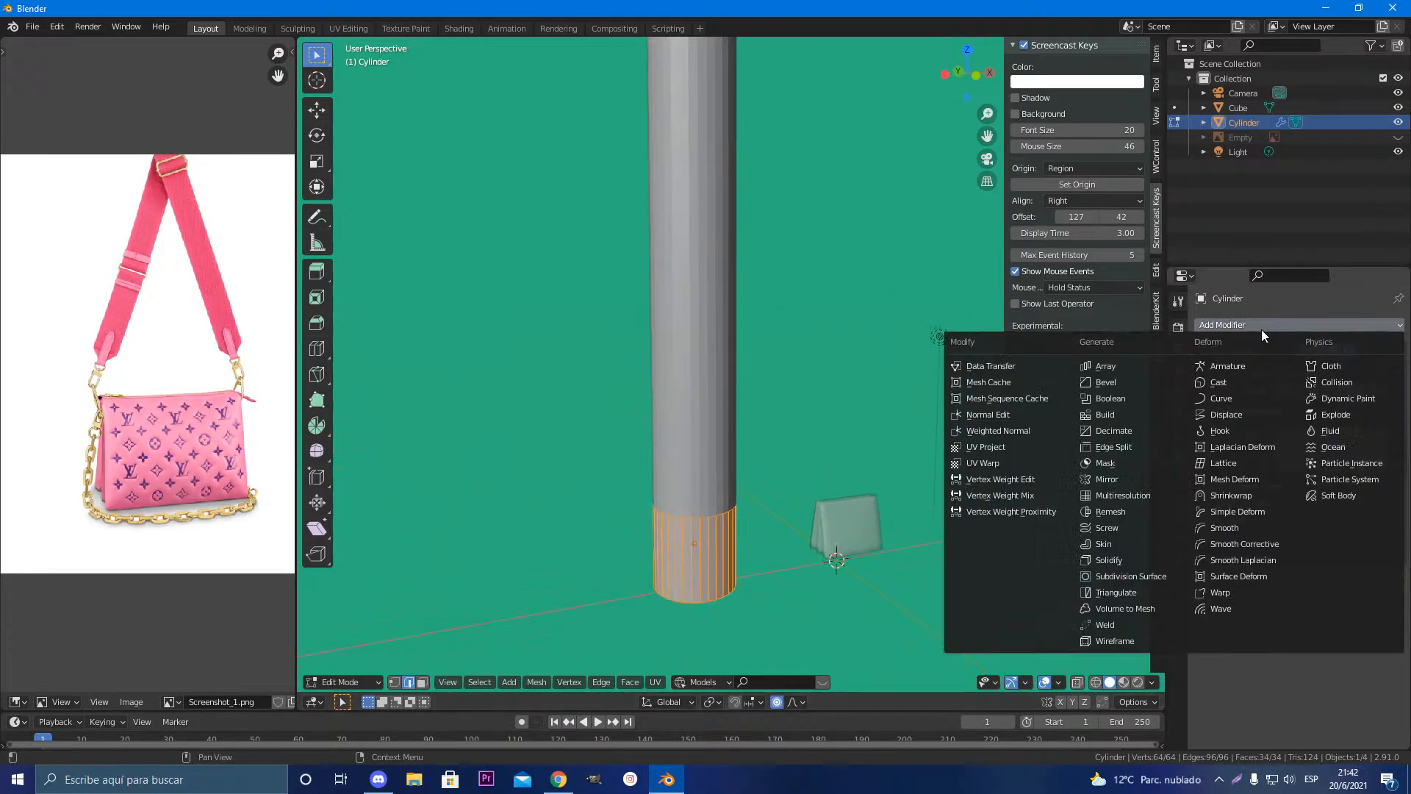
{"action": "left_click", "coordinate": [1107, 529]}
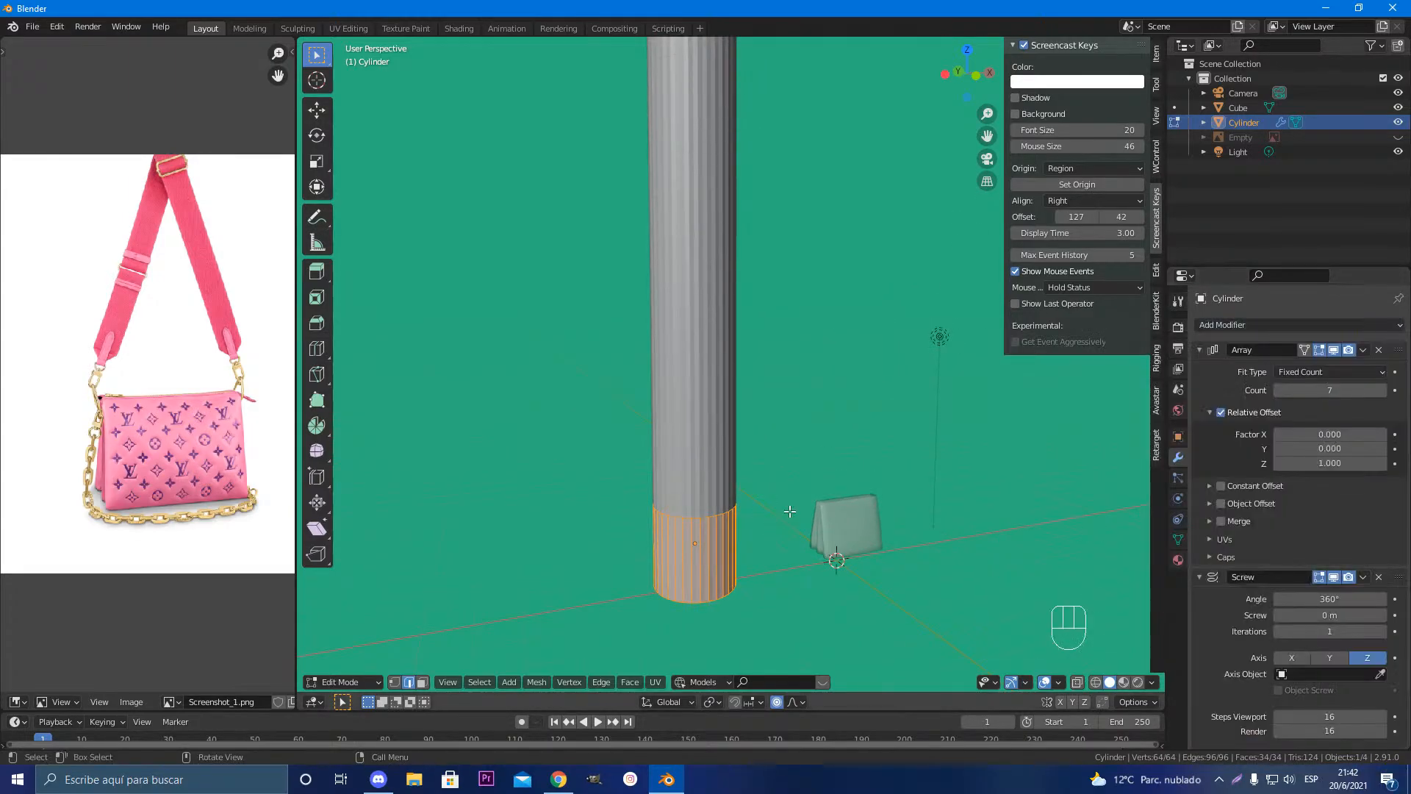
{"action": "middle_click_drag", "start_coordinate": [790, 511], "coordinate": [726, 515]}
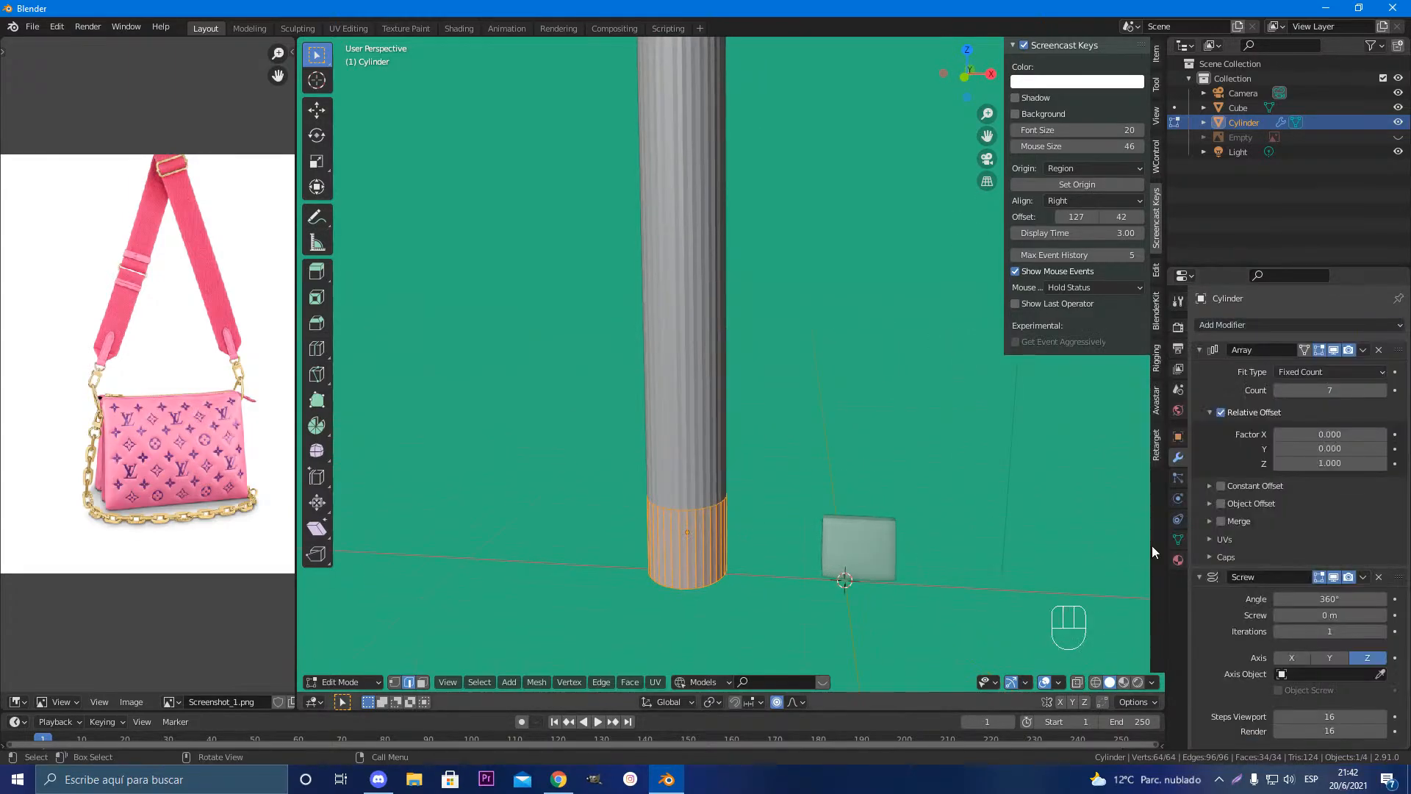
{"action": "left_click", "coordinate": [1364, 577]}
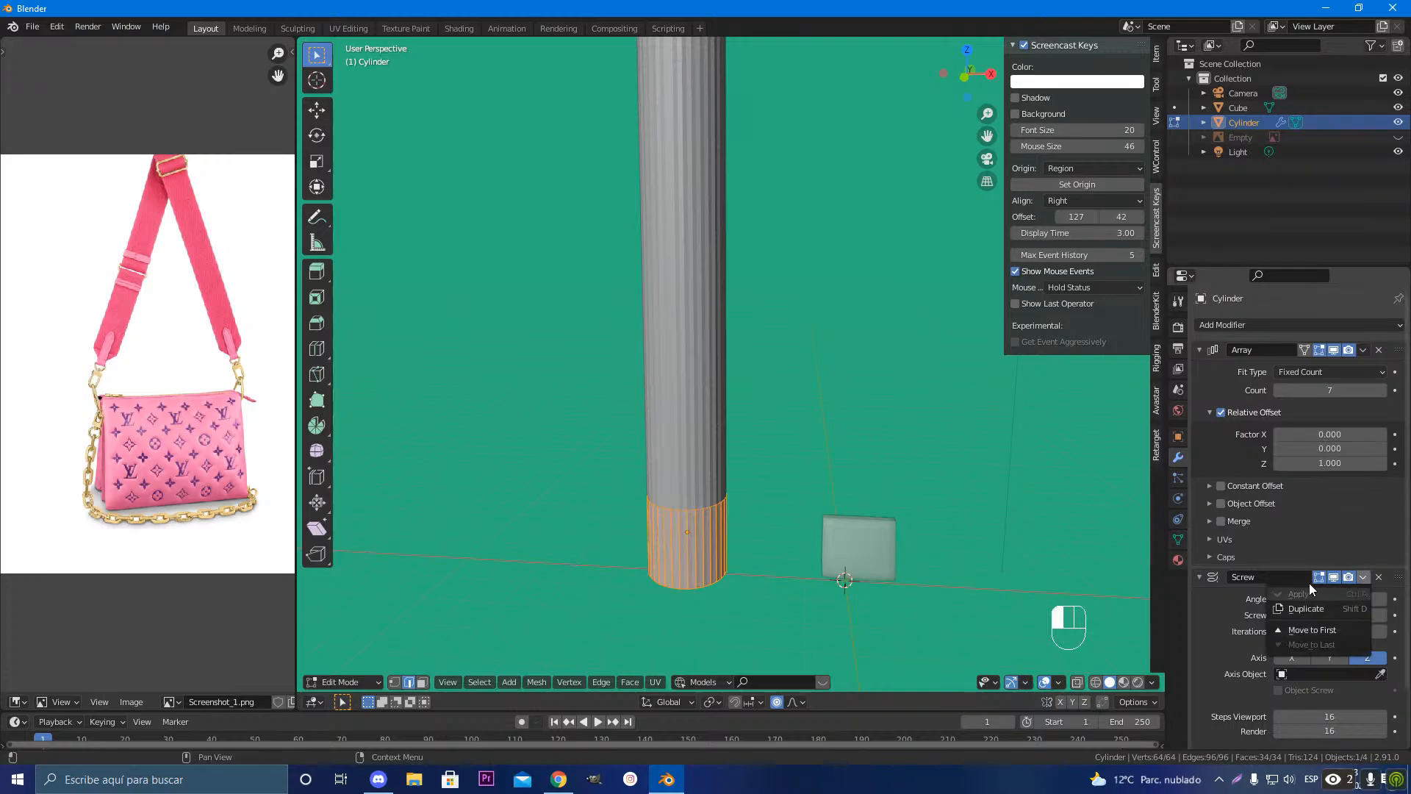
{"action": "left_click", "coordinate": [1312, 629]}
{"action": "key", "text": "Tab"}
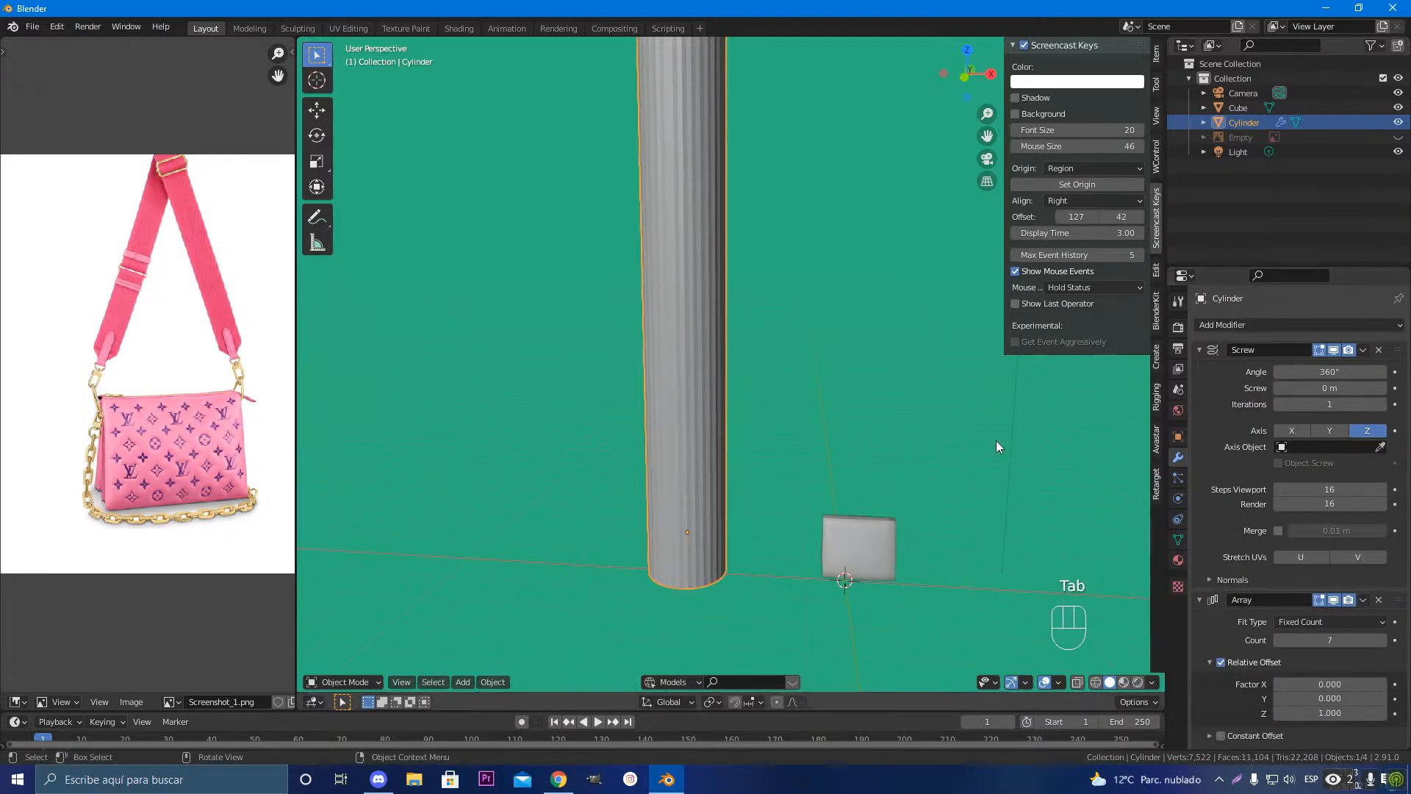
Step: Try the cylinder's Screw modifier around the X and Y axes, and set it back to Z
{"action": "scroll", "coordinate": [995, 439], "scroll_direction": "down", "scroll_amount": 4}
{"action": "middle_click_drag", "start_coordinate": [759, 373], "coordinate": [839, 404]}
{"action": "scroll", "coordinate": [839, 404], "scroll_direction": "up", "scroll_amount": 2}
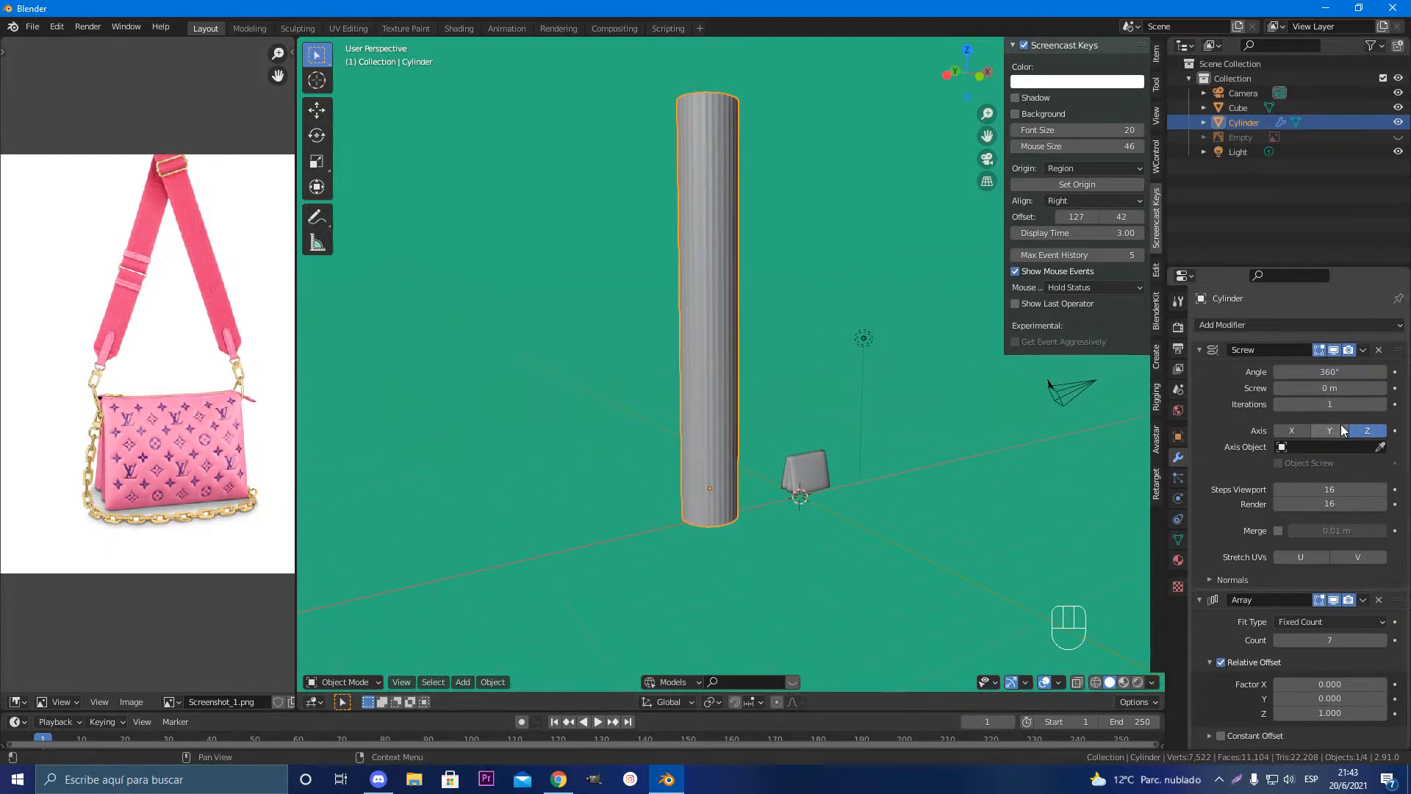
{"action": "left_click", "coordinate": [1291, 431]}
{"action": "left_click", "coordinate": [1329, 432]}
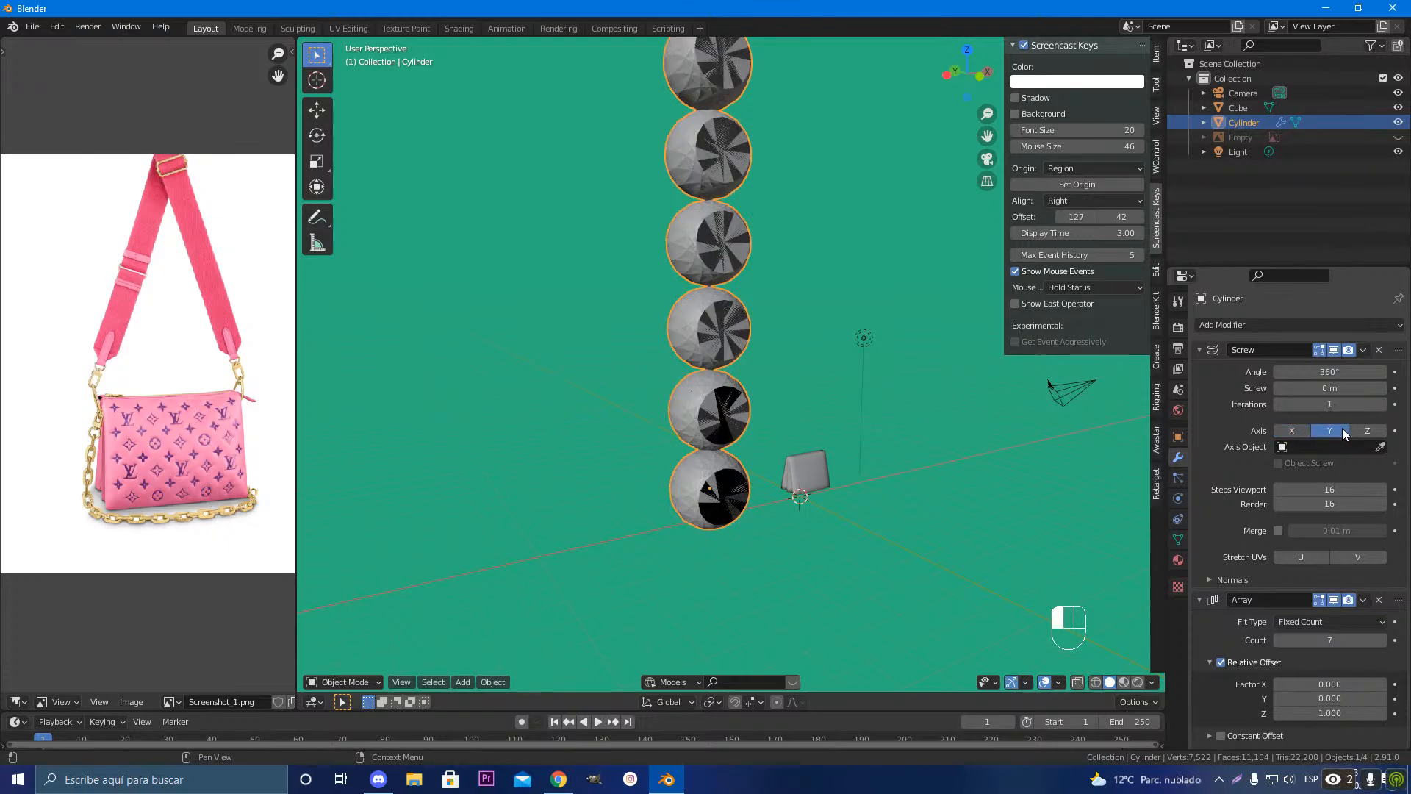
{"action": "left_click", "coordinate": [1366, 432]}
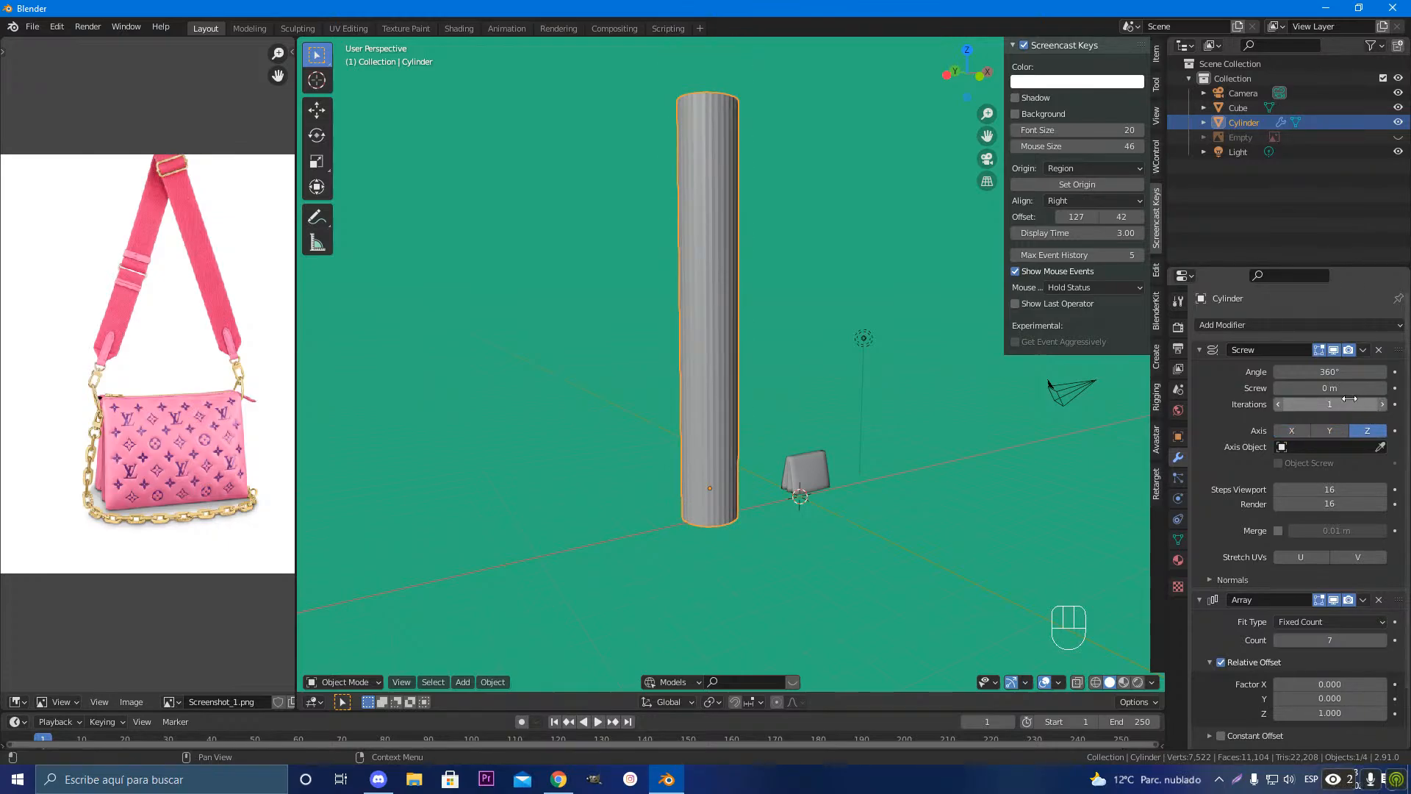
Step: Set the Screw modifier's screw offset to 2.1 m and its iterations to 3
{"action": "left_click_drag", "start_coordinate": [1333, 371], "coordinate": [1336, 388]}
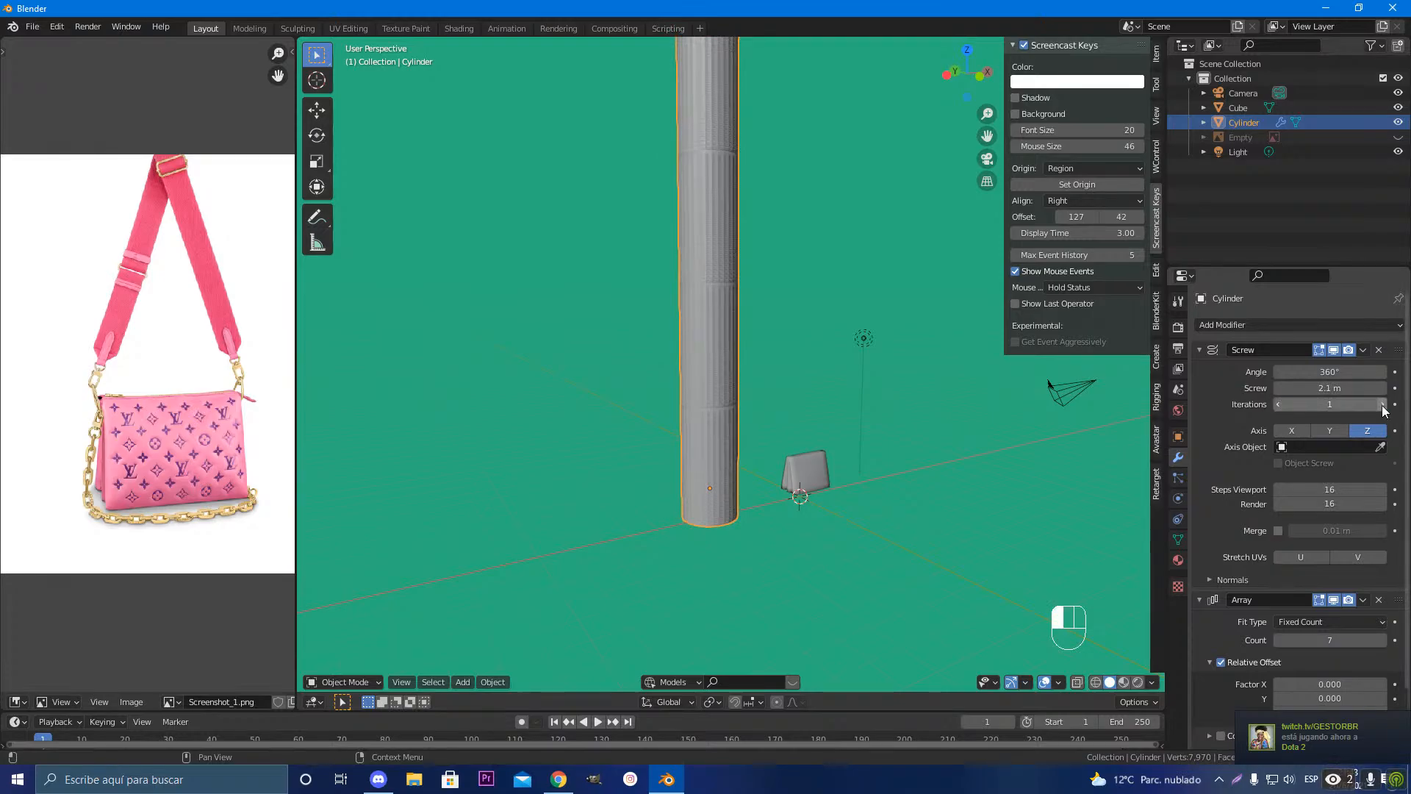
{"action": "left_click", "coordinate": [1381, 405]}
{"action": "left_click", "coordinate": [1381, 405]}
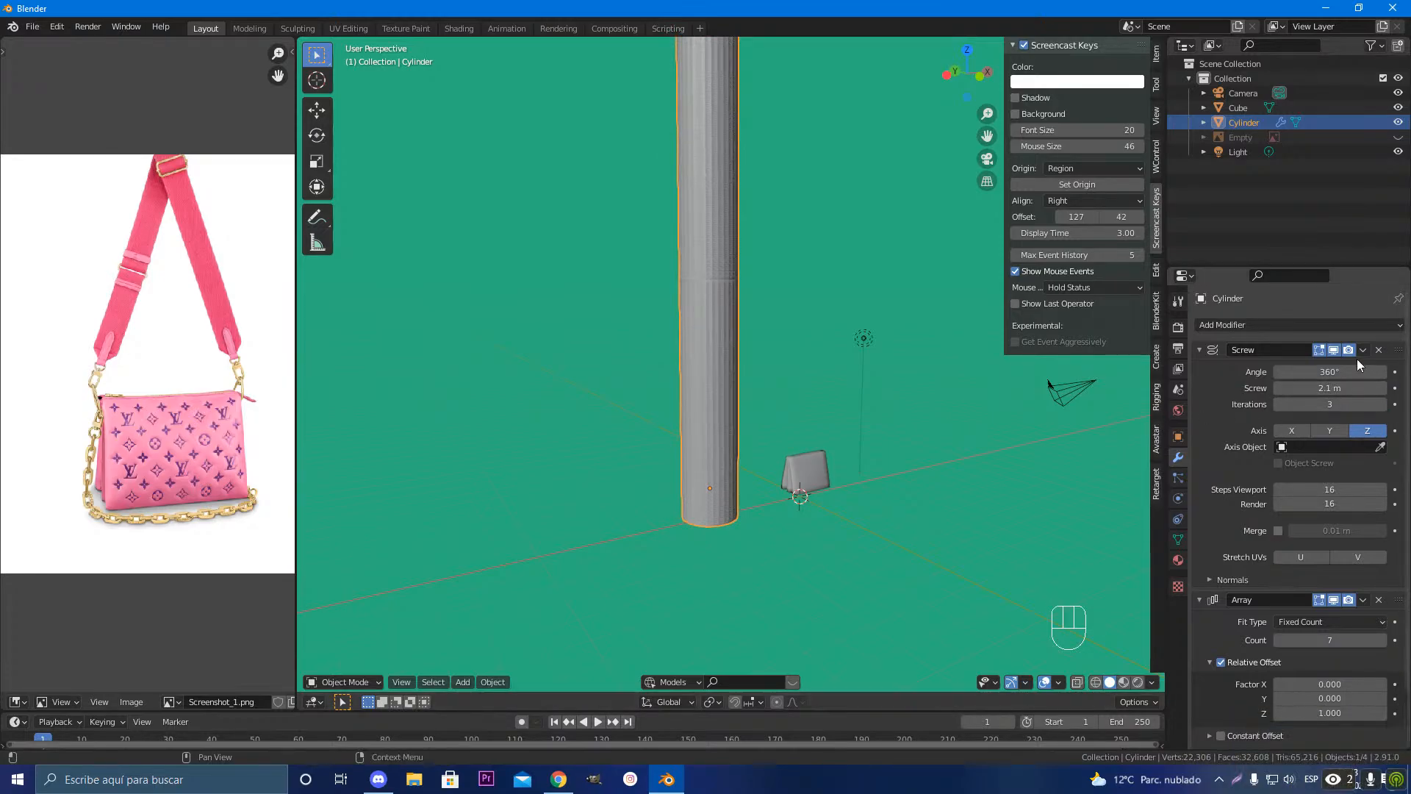
Step: Remove the Screw and Array modifiers from the cylinder and delete the cylinder
{"action": "left_click", "coordinate": [1378, 353]}
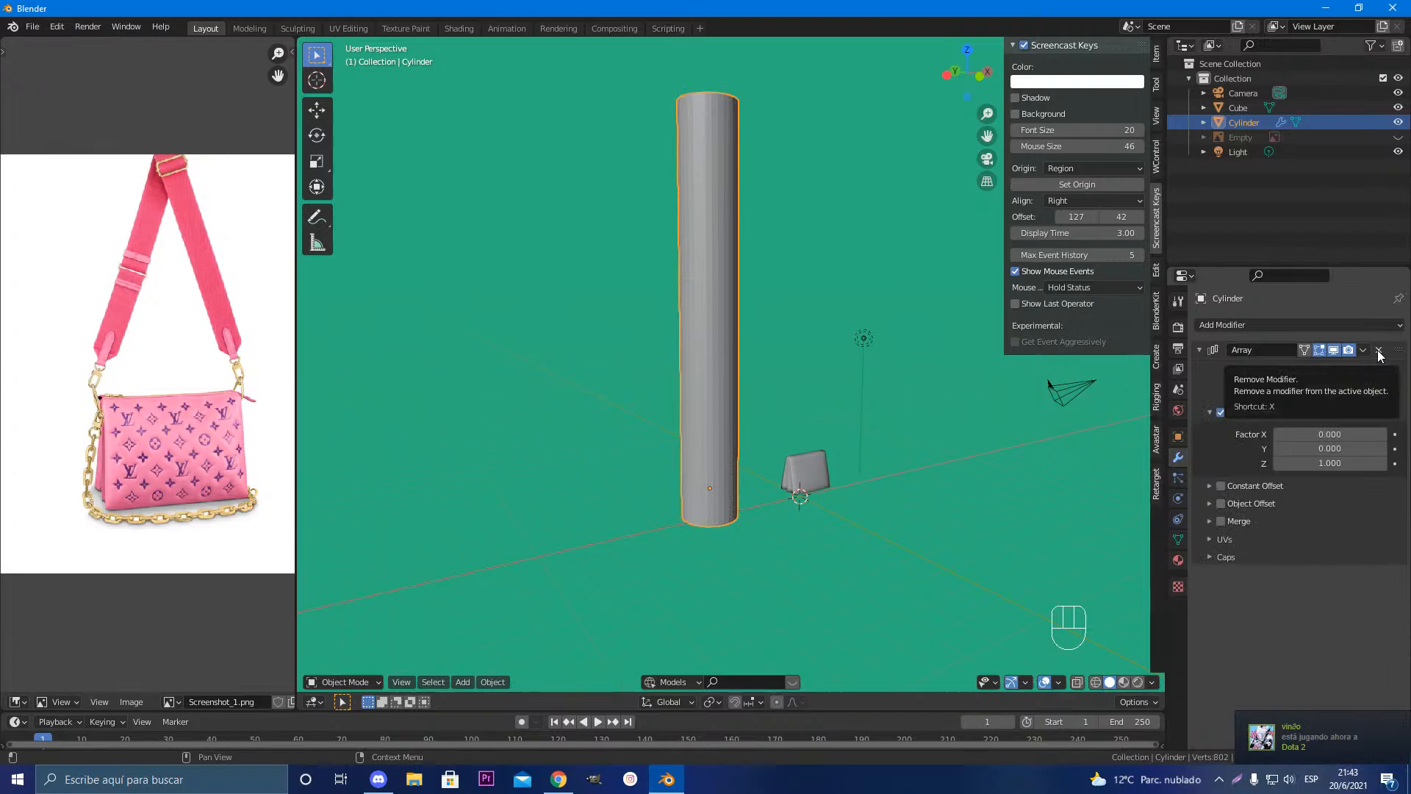
{"action": "left_click", "coordinate": [1379, 352]}
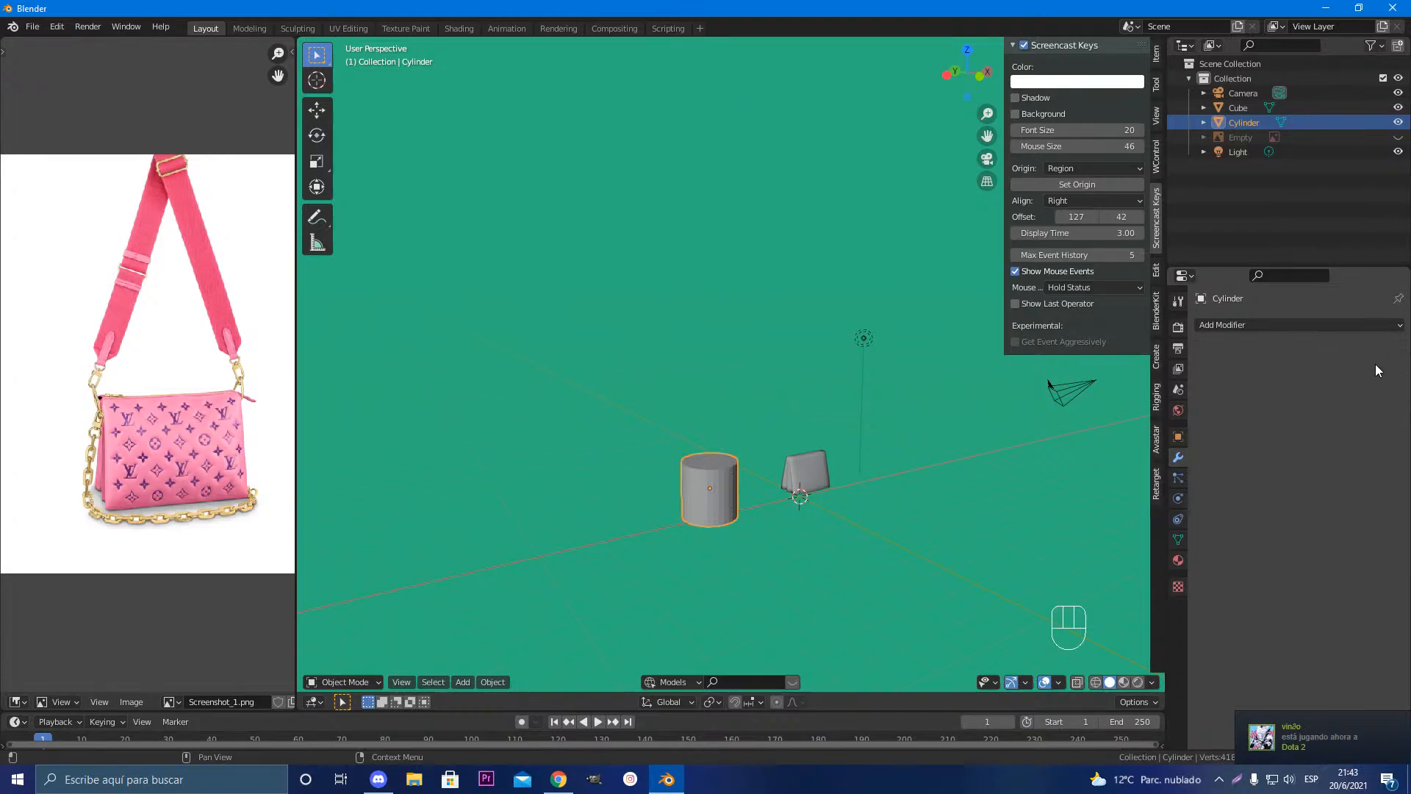
{"action": "scroll", "coordinate": [866, 517], "scroll_direction": "down", "scroll_amount": 1}
{"action": "key", "text": "Delete"}
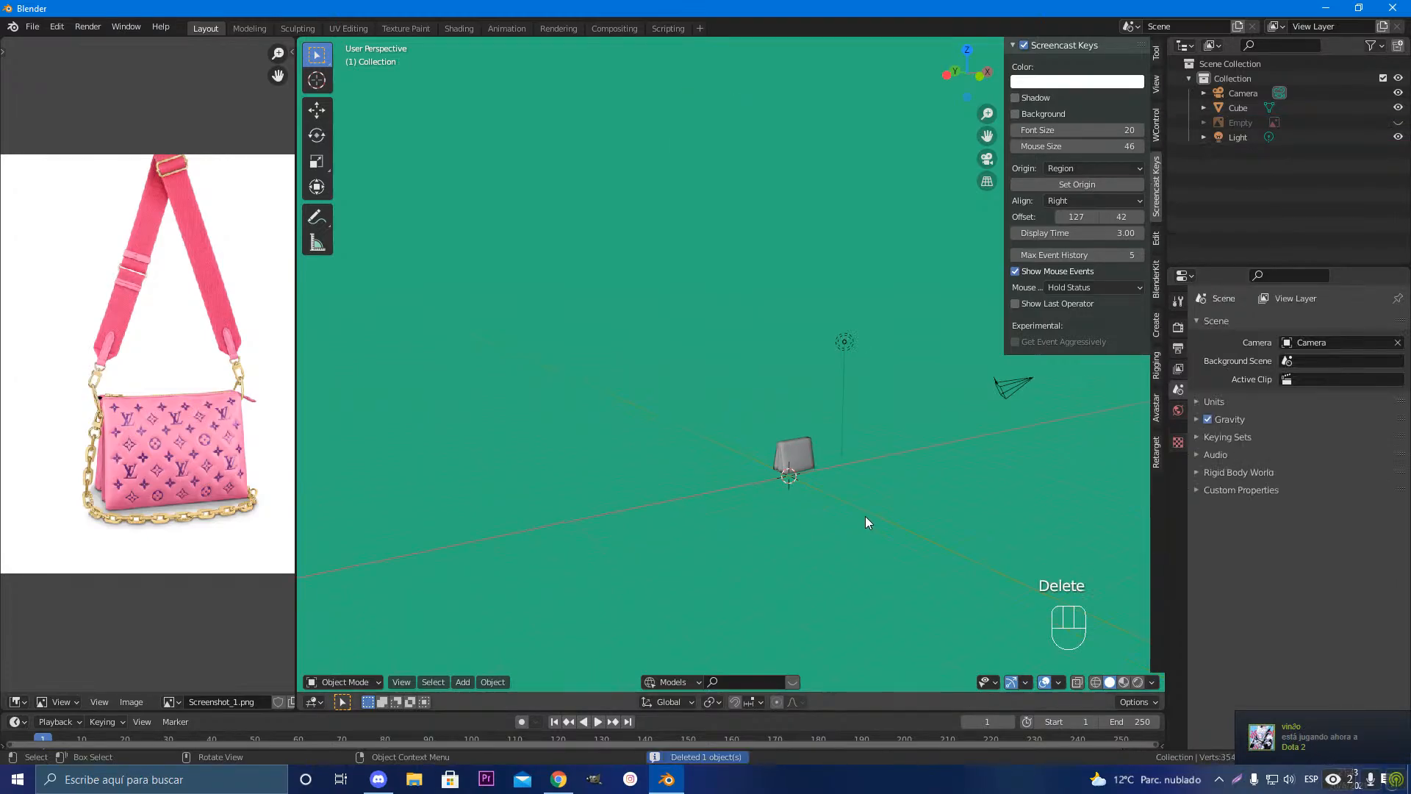
Step: Add a new Bezier curve and move it away from the bag, near the X axis on its negative side
{"action": "middle_click_drag", "start_coordinate": [871, 514], "coordinate": [707, 518]}
{"action": "key", "text": "shift+a"}
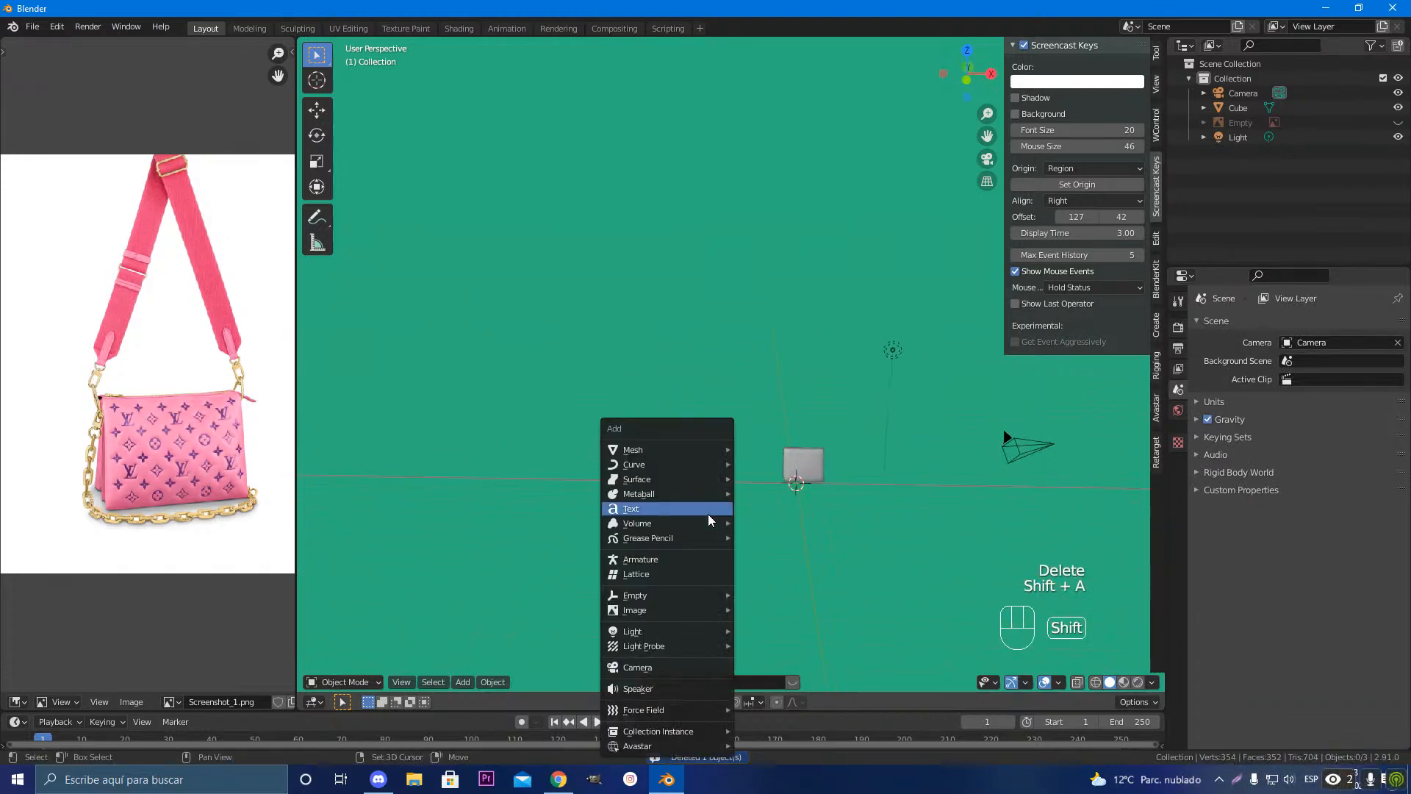
{"action": "mouse_move", "coordinate": [699, 472]}
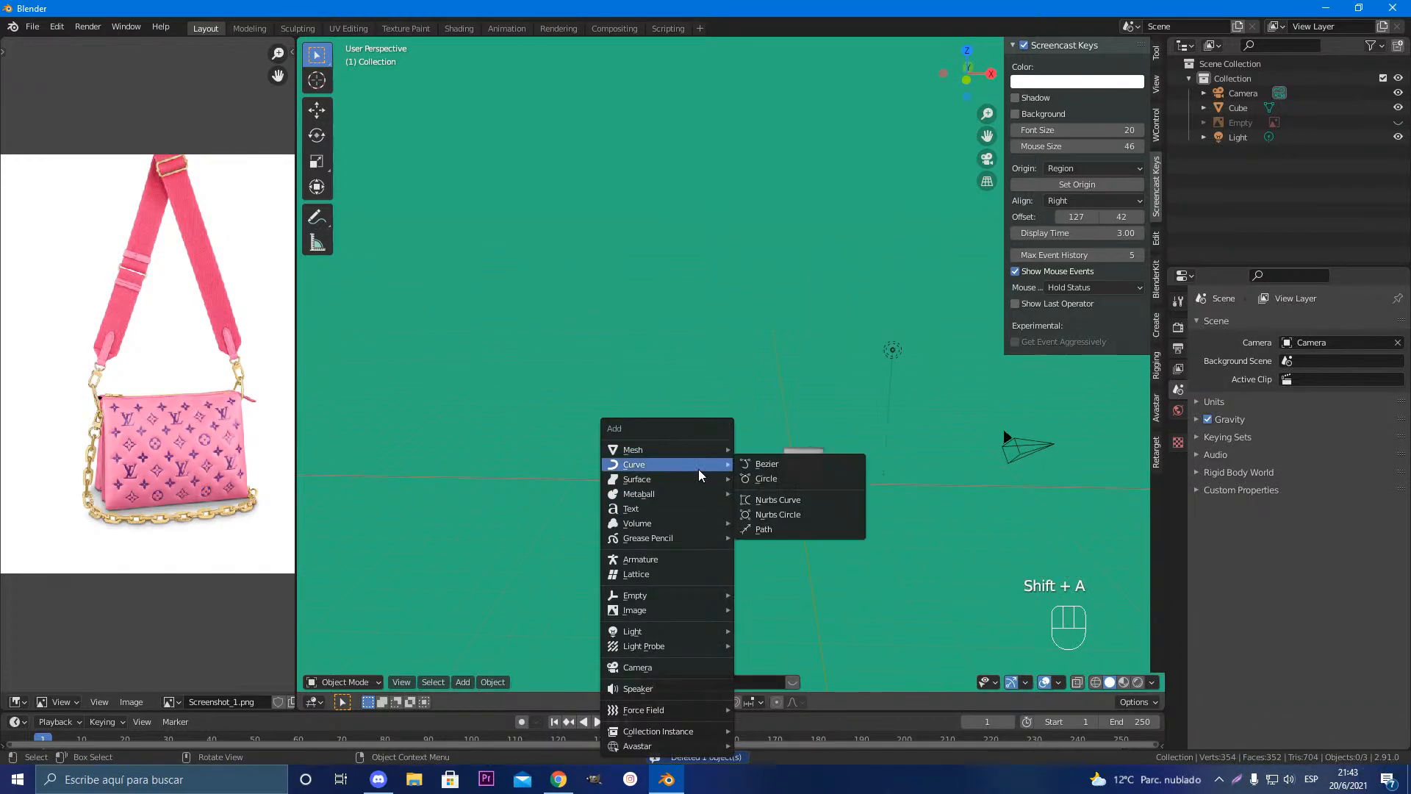
{"action": "left_click", "coordinate": [779, 466]}
{"action": "key", "text": "g"}
{"action": "left_click", "coordinate": [683, 476]}
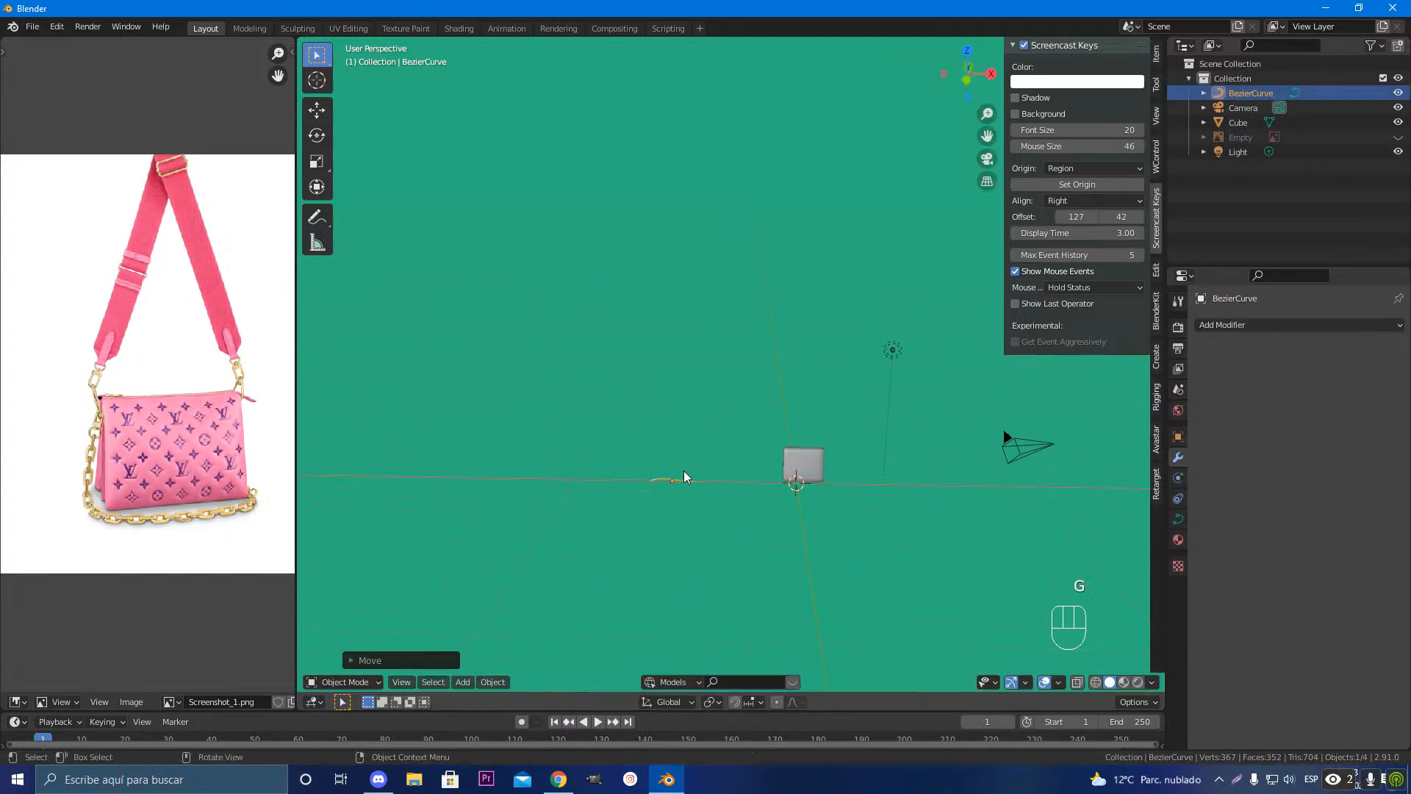
Step: Edit the Bezier curve and raise its end point on the negative X side by about 1.39 m along Z
{"action": "scroll", "coordinate": [685, 476], "scroll_direction": "up", "scroll_amount": 9}
{"action": "middle_click_drag", "start_coordinate": [686, 481], "coordinate": [815, 221], "text": "shift"}
{"action": "middle_click_drag", "start_coordinate": [702, 595], "coordinate": [699, 336], "text": "shift"}
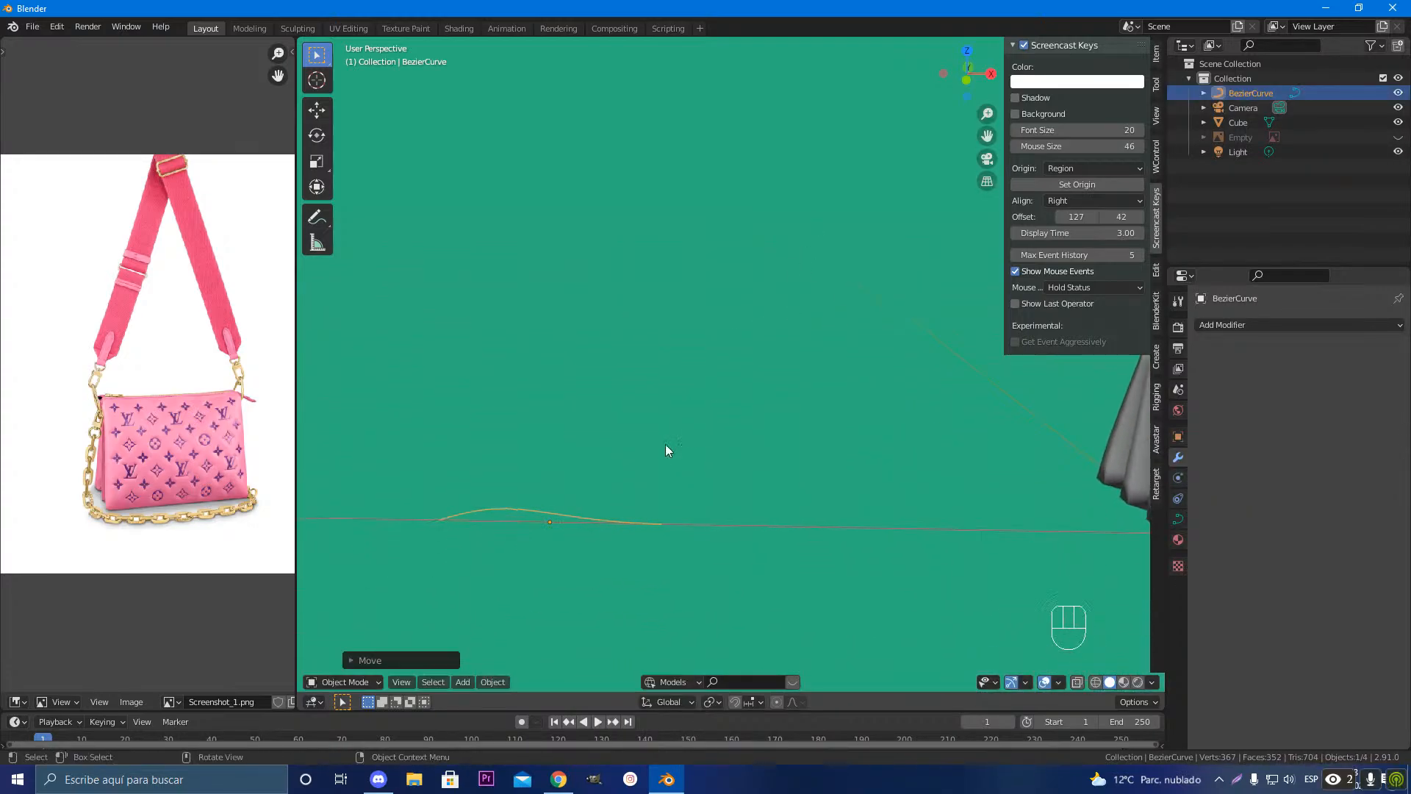
{"action": "key", "text": "Tab"}
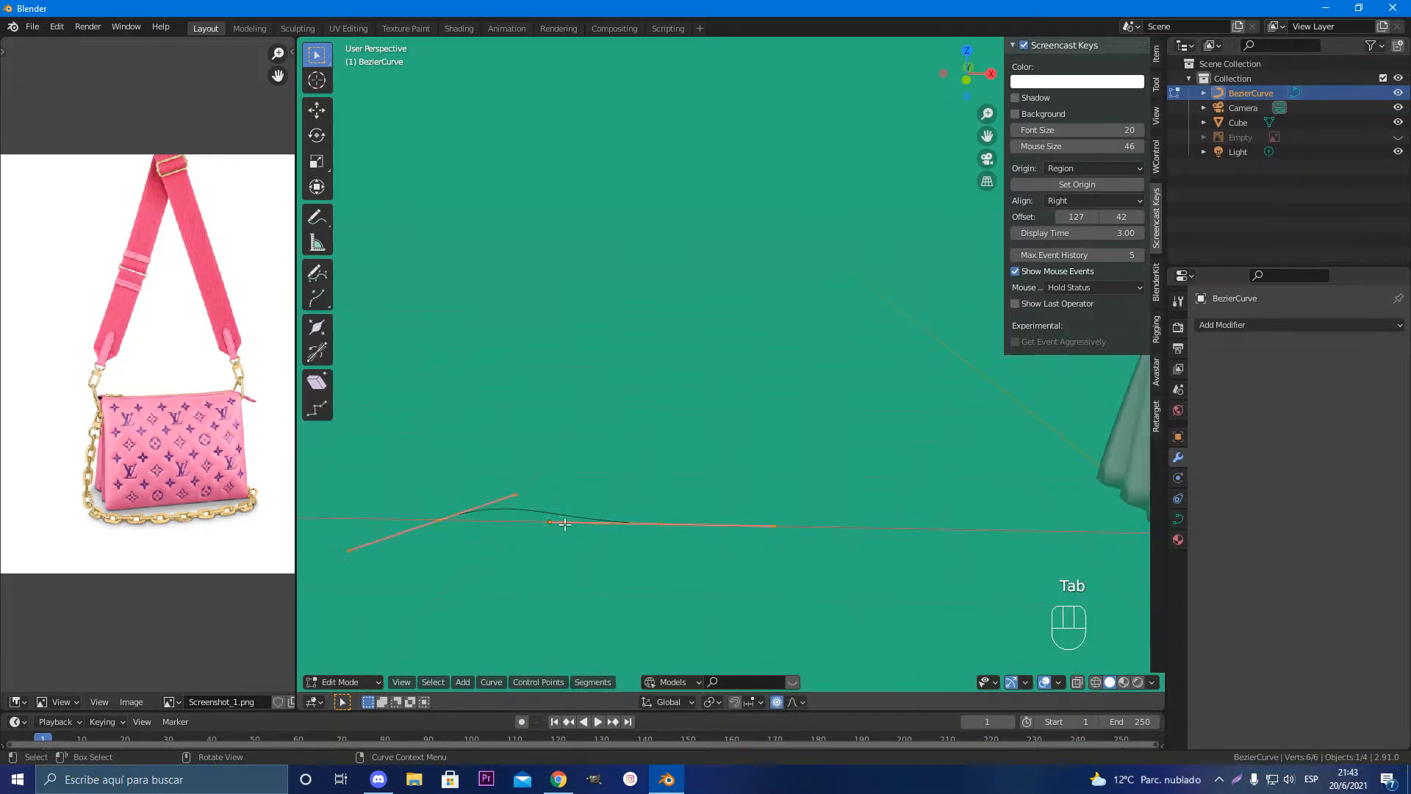
{"action": "middle_click_drag", "start_coordinate": [645, 538], "coordinate": [701, 539], "text": "shift"}
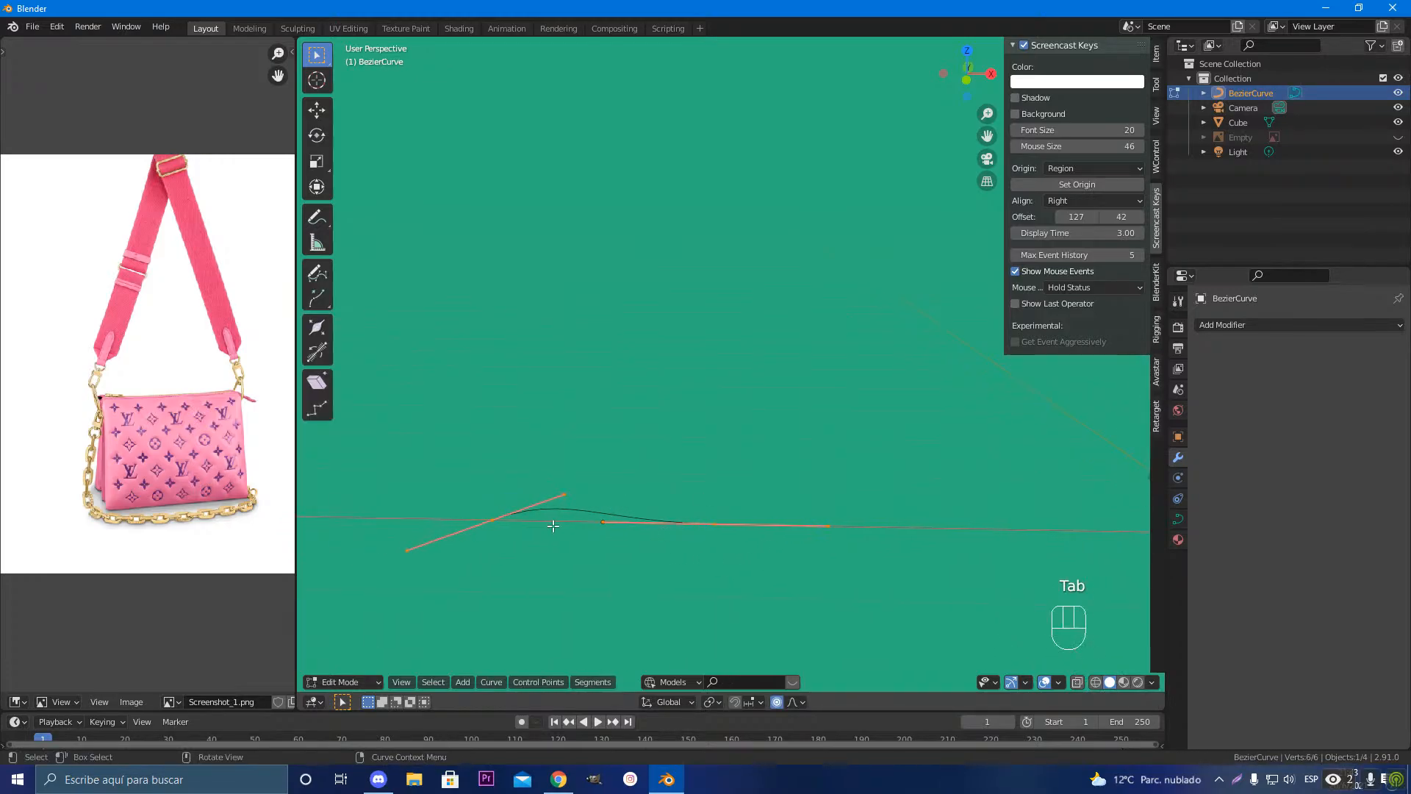
{"action": "key", "text": "g"}
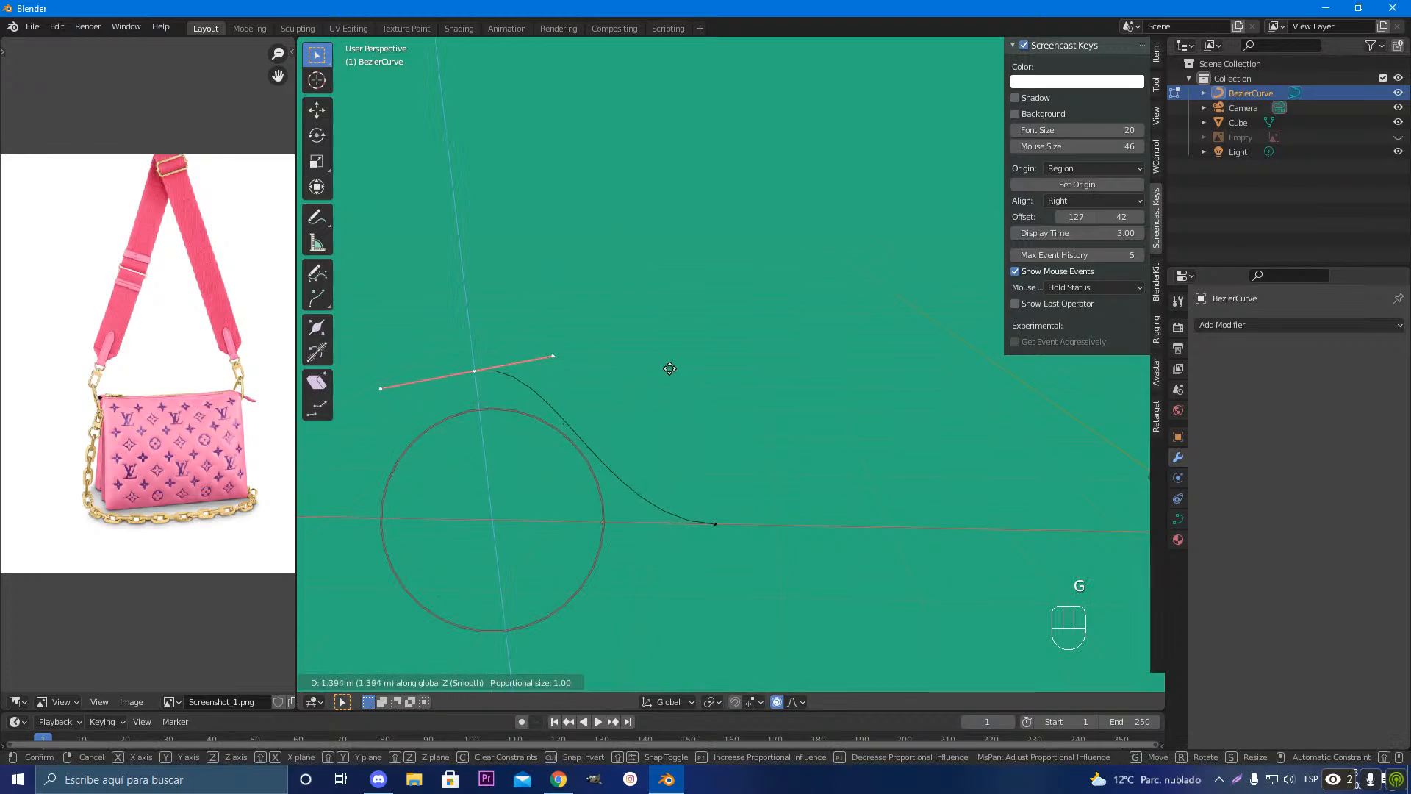
{"action": "left_click", "coordinate": [668, 367]}
Step: Move the raised control point towards positive X, closer to being above the curve's other end point
{"action": "key", "text": "h"}
{"action": "key", "text": "g"}
{"action": "key", "text": "ctrl+z"}
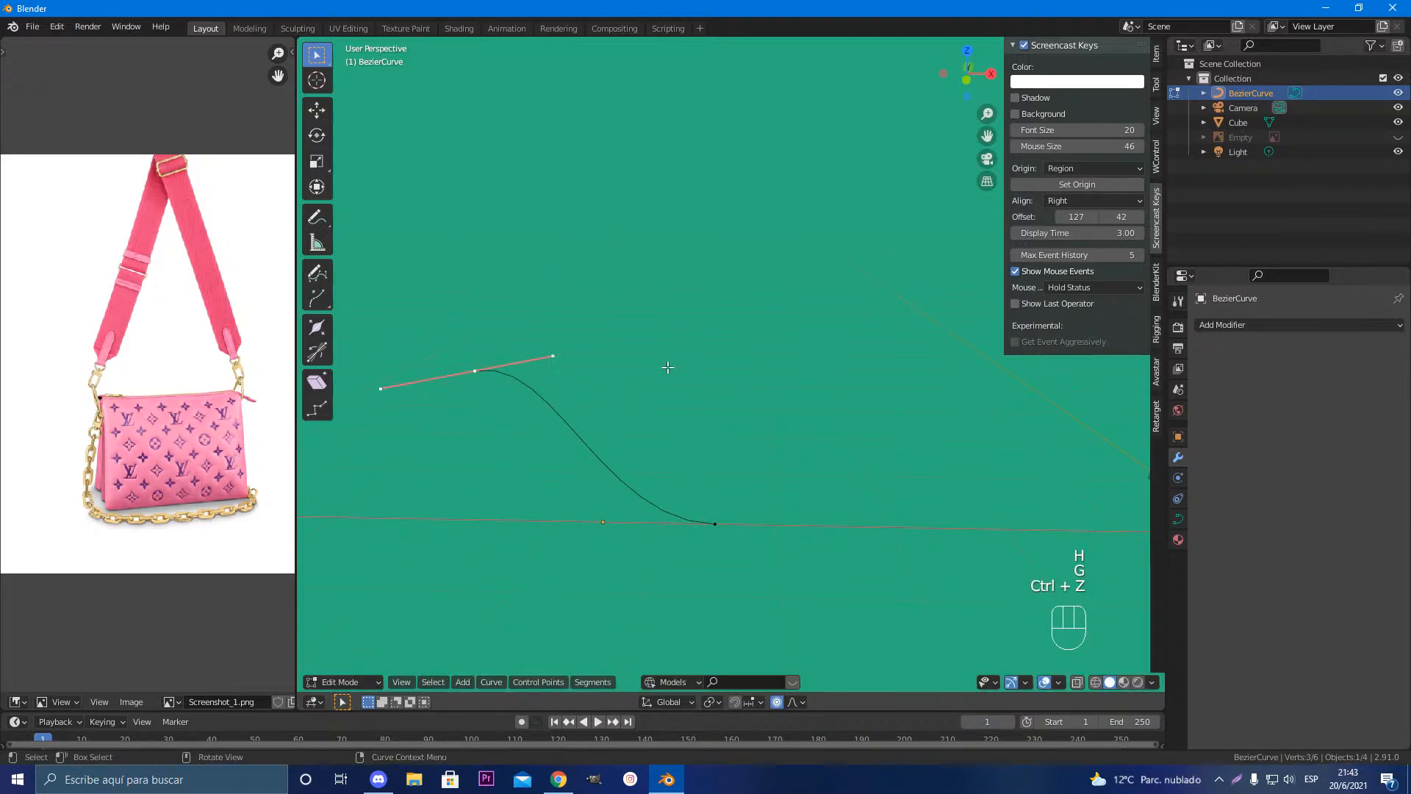
{"action": "key", "text": "g"}
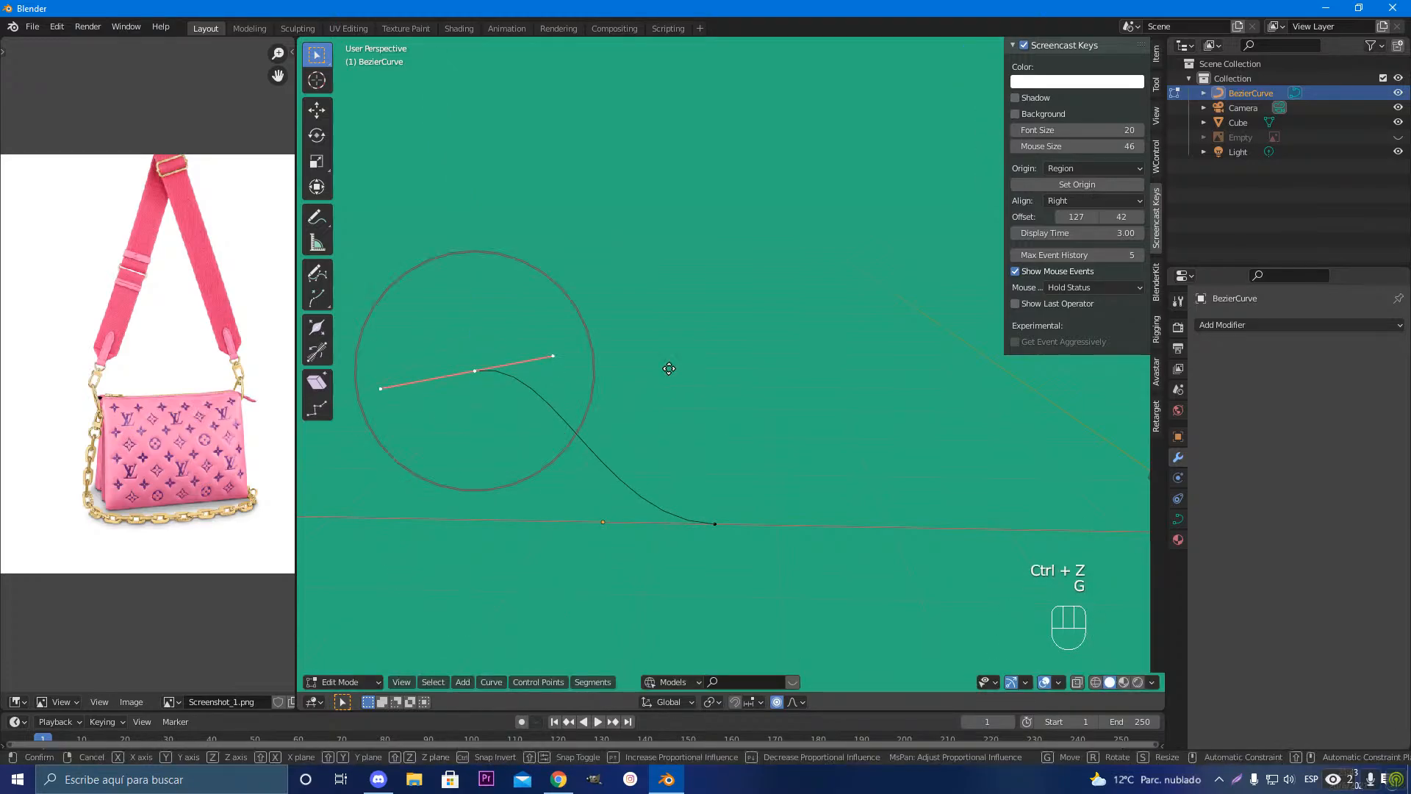
{"action": "left_click", "coordinate": [826, 374]}
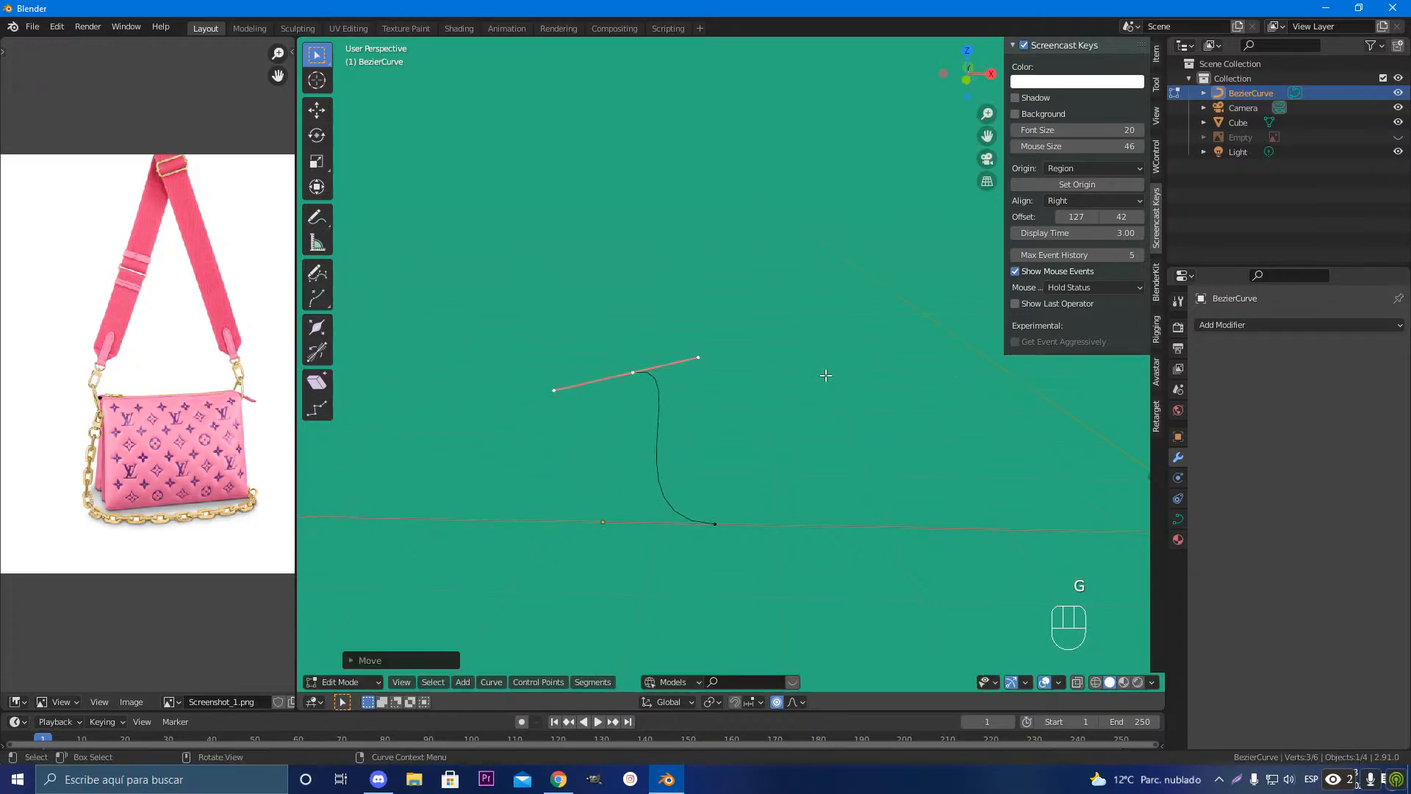
Step: Rotate the raised point's handles around Z until they line up with the X axis in top view
{"action": "middle_click_drag", "start_coordinate": [823, 380], "coordinate": [919, 482]}
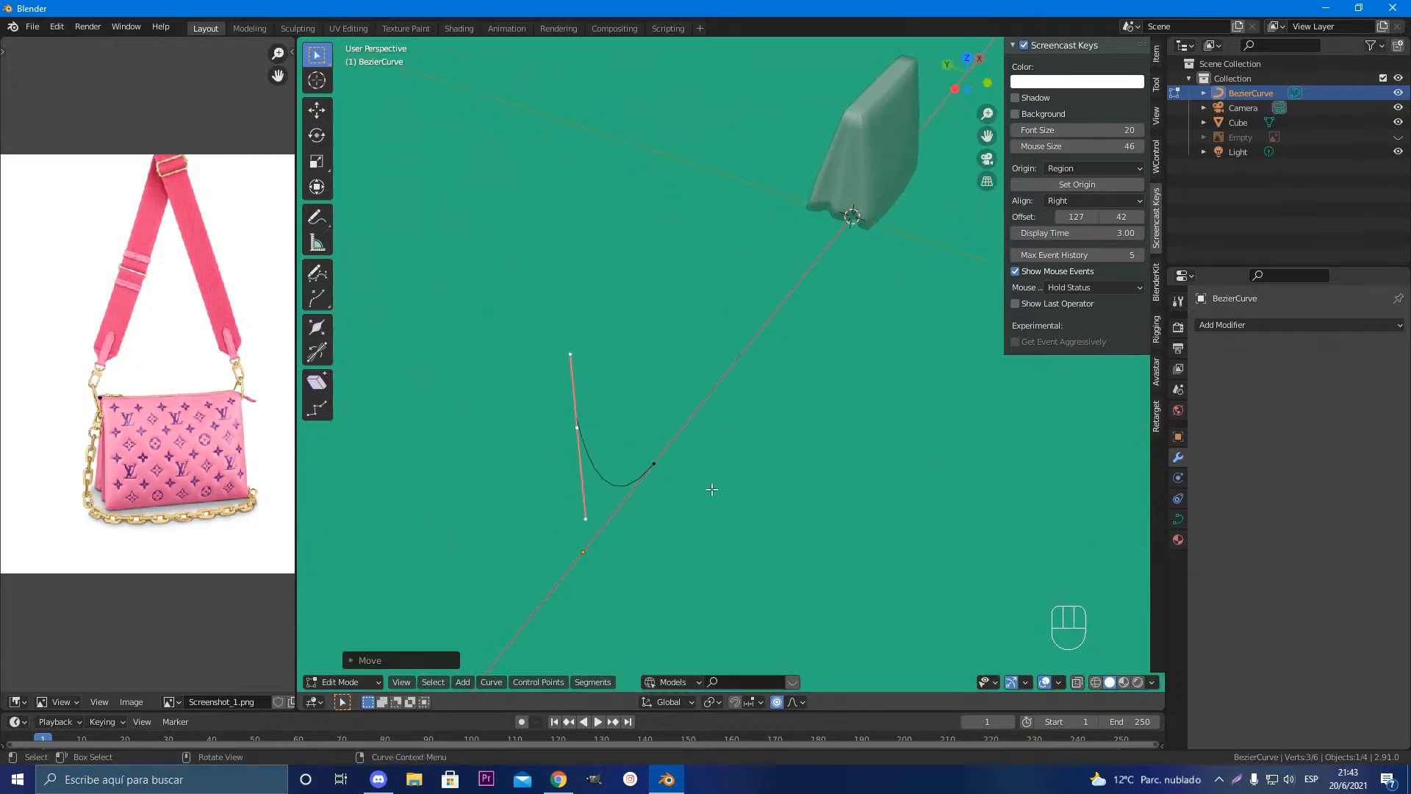
{"action": "key", "text": "r"}
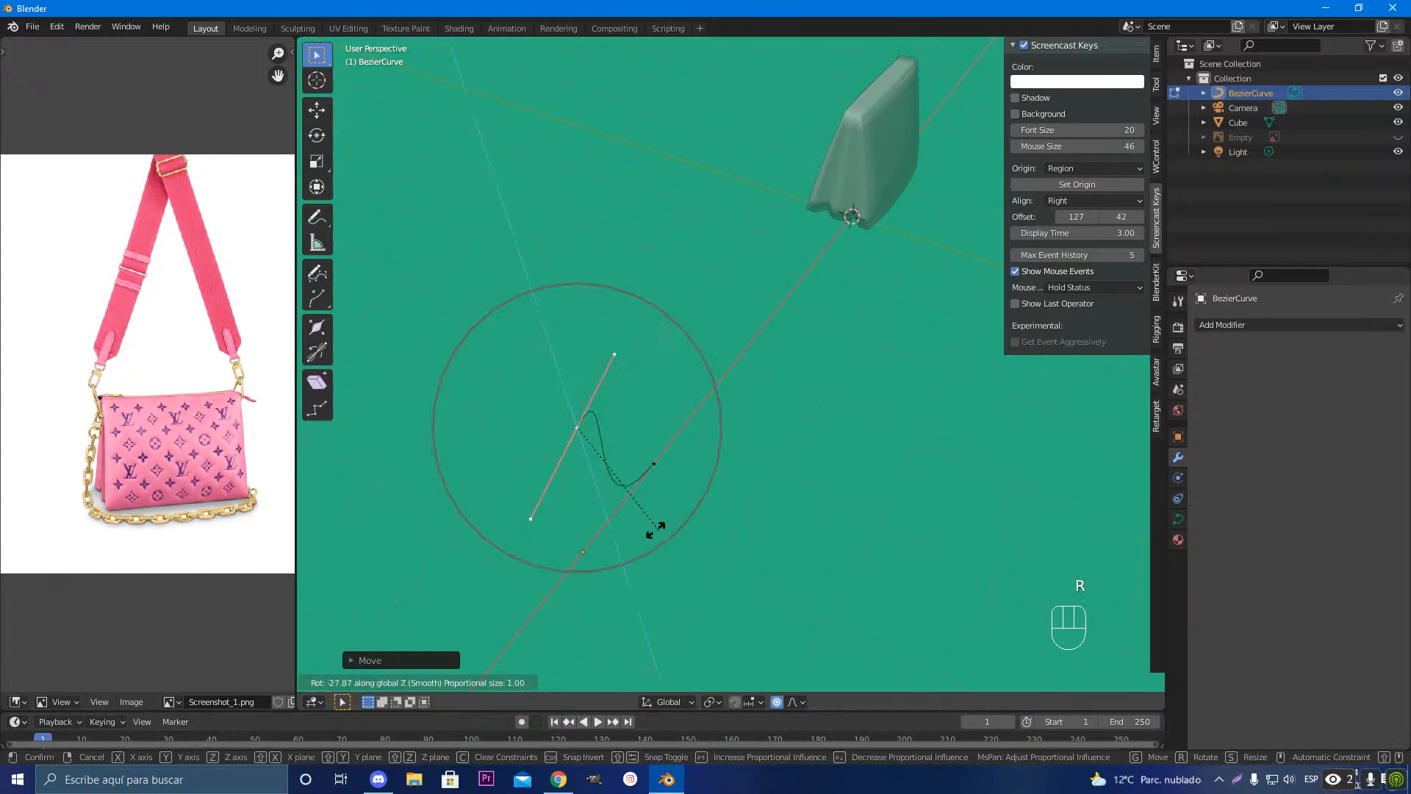
{"action": "left_click", "coordinate": [619, 530]}
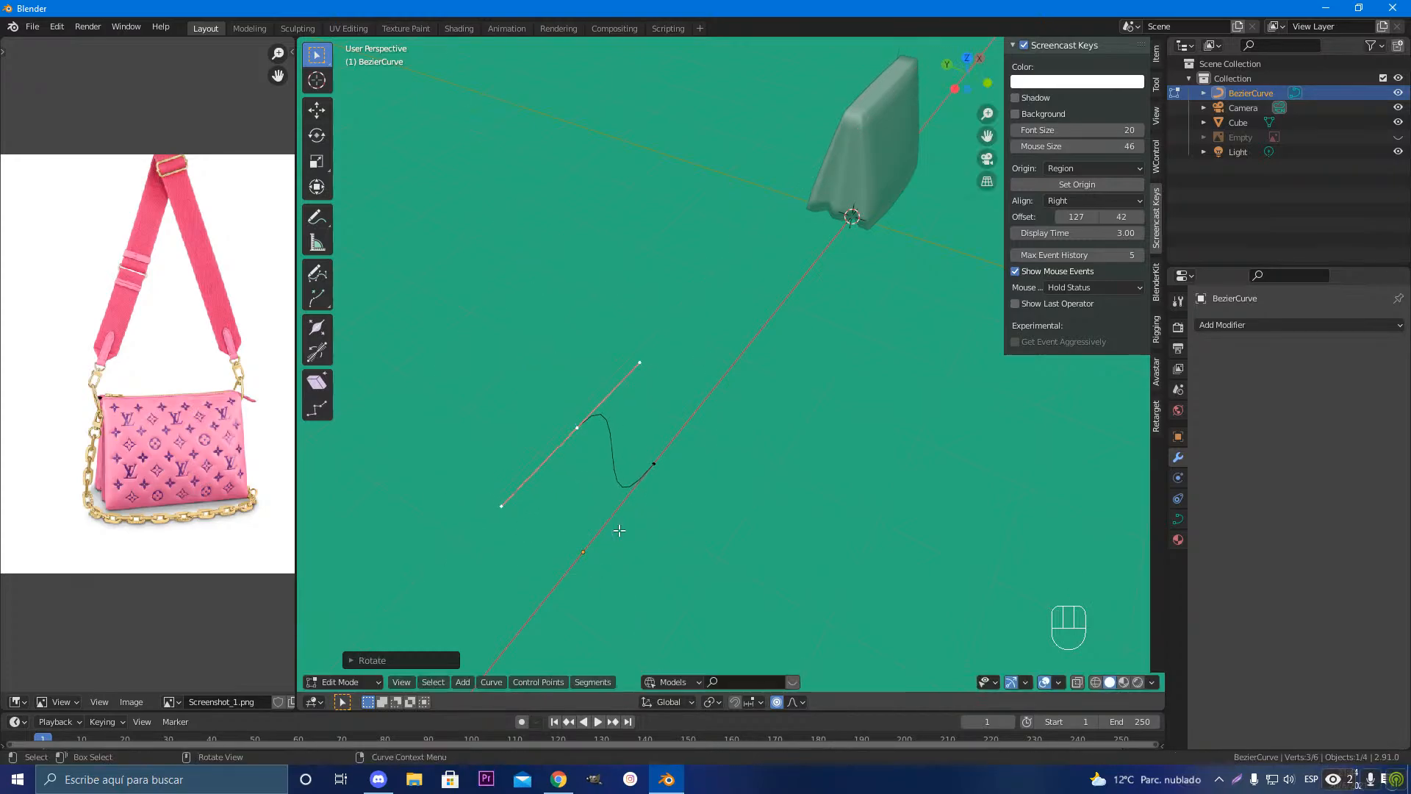
{"action": "key", "text": "KP_7"}
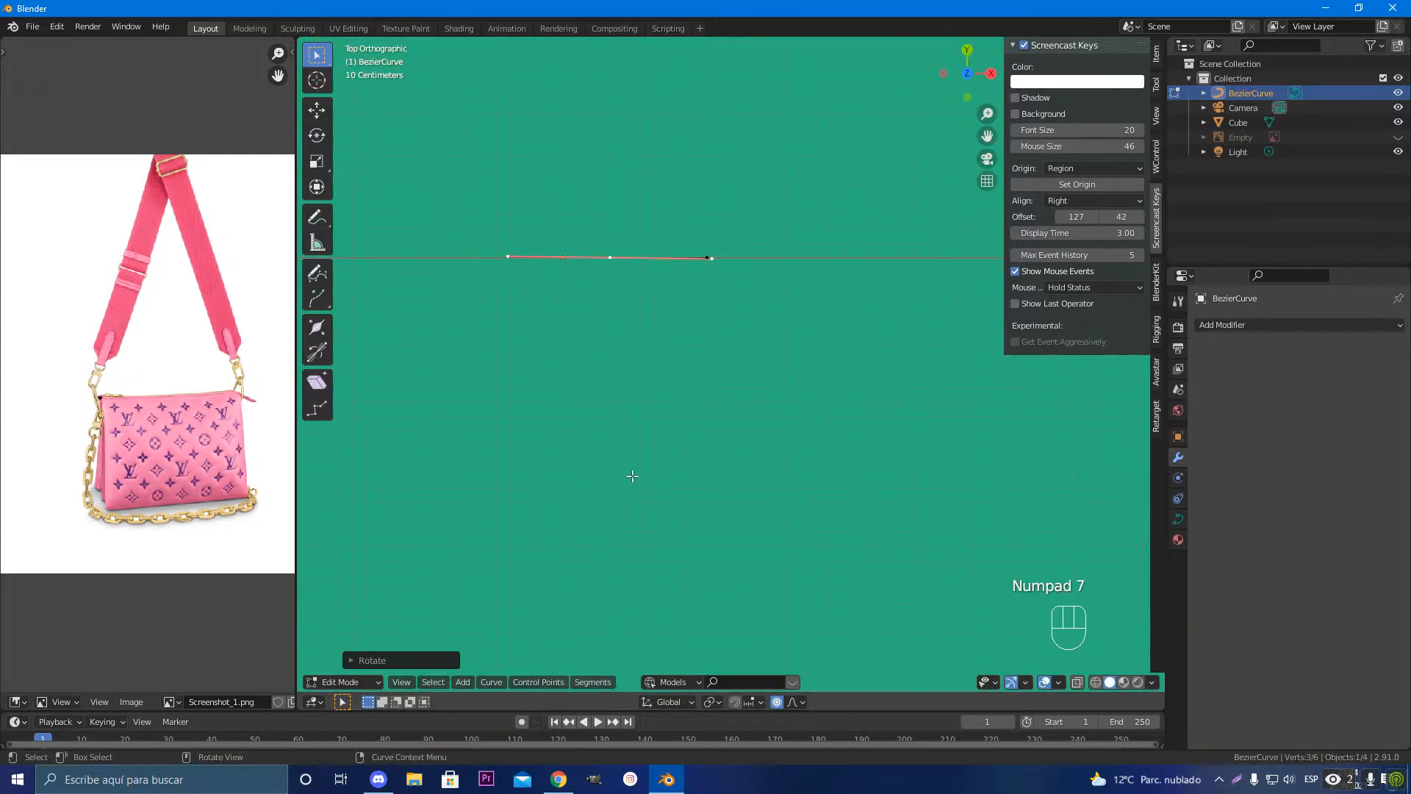
{"action": "key", "text": "r"}
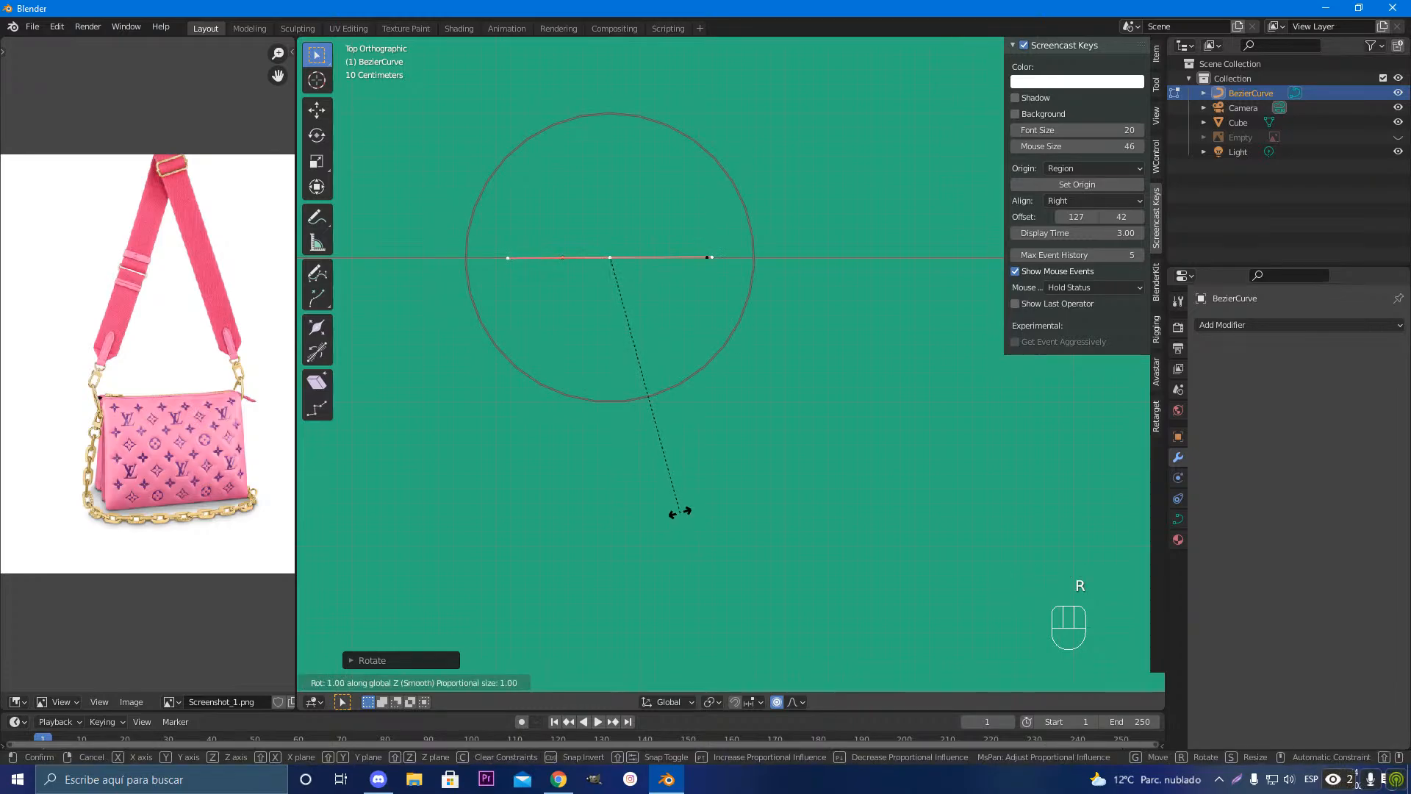
{"action": "left_click", "coordinate": [683, 517]}
Step: Rotate the raised point's handles around the Y axis so the curve bulges towards negative X
{"action": "mouse_move", "coordinate": [643, 441]}
{"action": "middle_mouse_down"}
{"action": "mouse_move", "coordinate": [671, 328]}
{"action": "mouse_move", "coordinate": [633, 418]}
{"action": "mouse_move", "coordinate": [658, 428]}
{"action": "middle_mouse_up"}
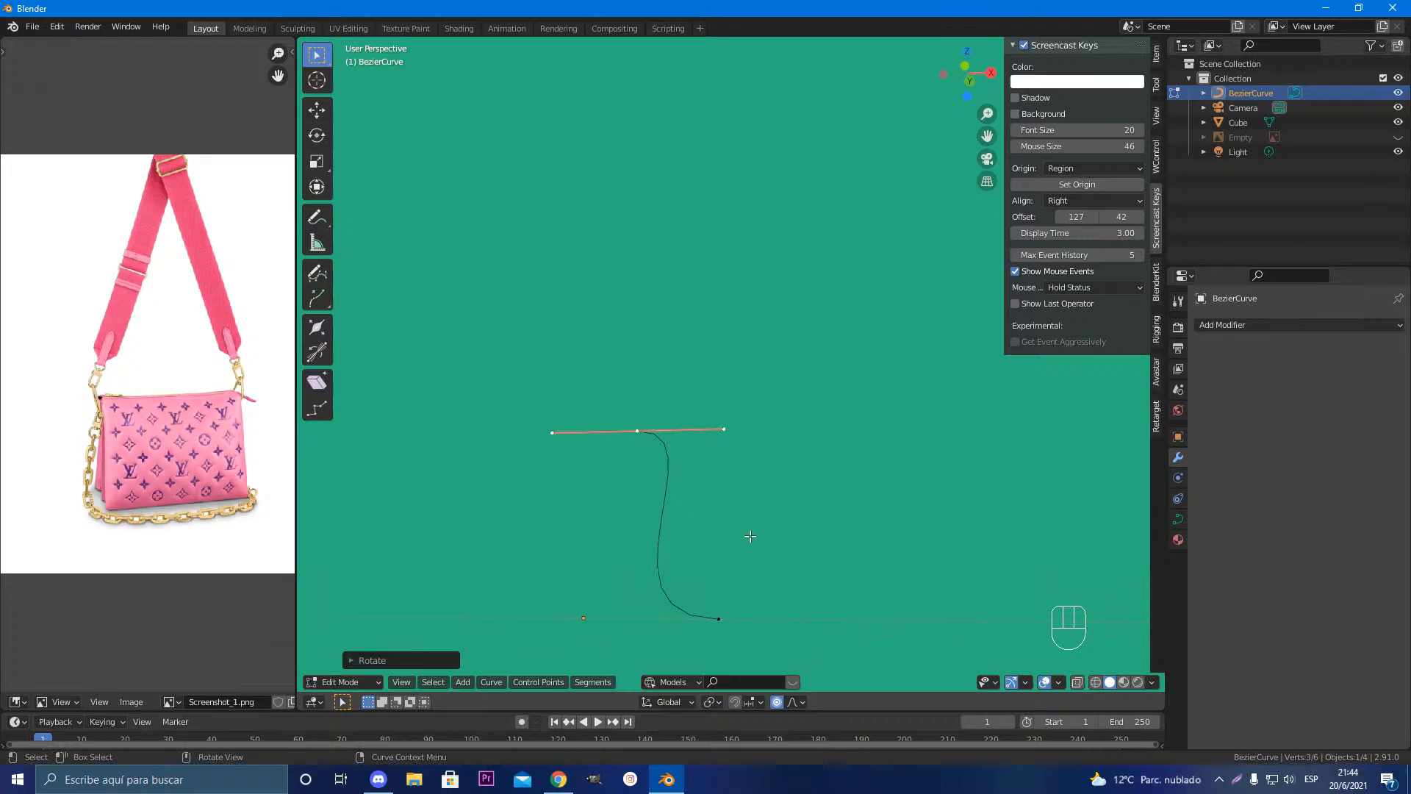
{"action": "key", "text": "r"}
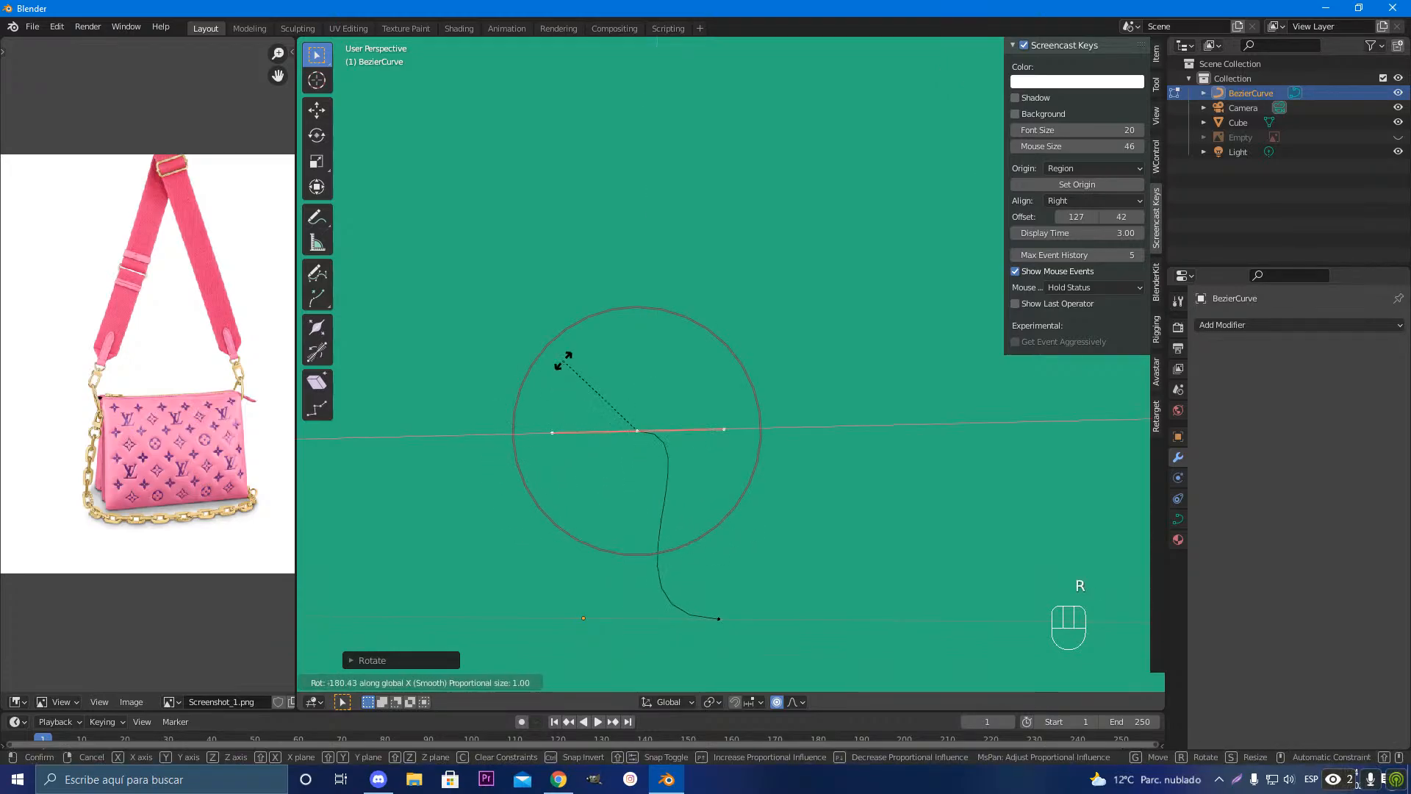
{"action": "key", "text": "y"}
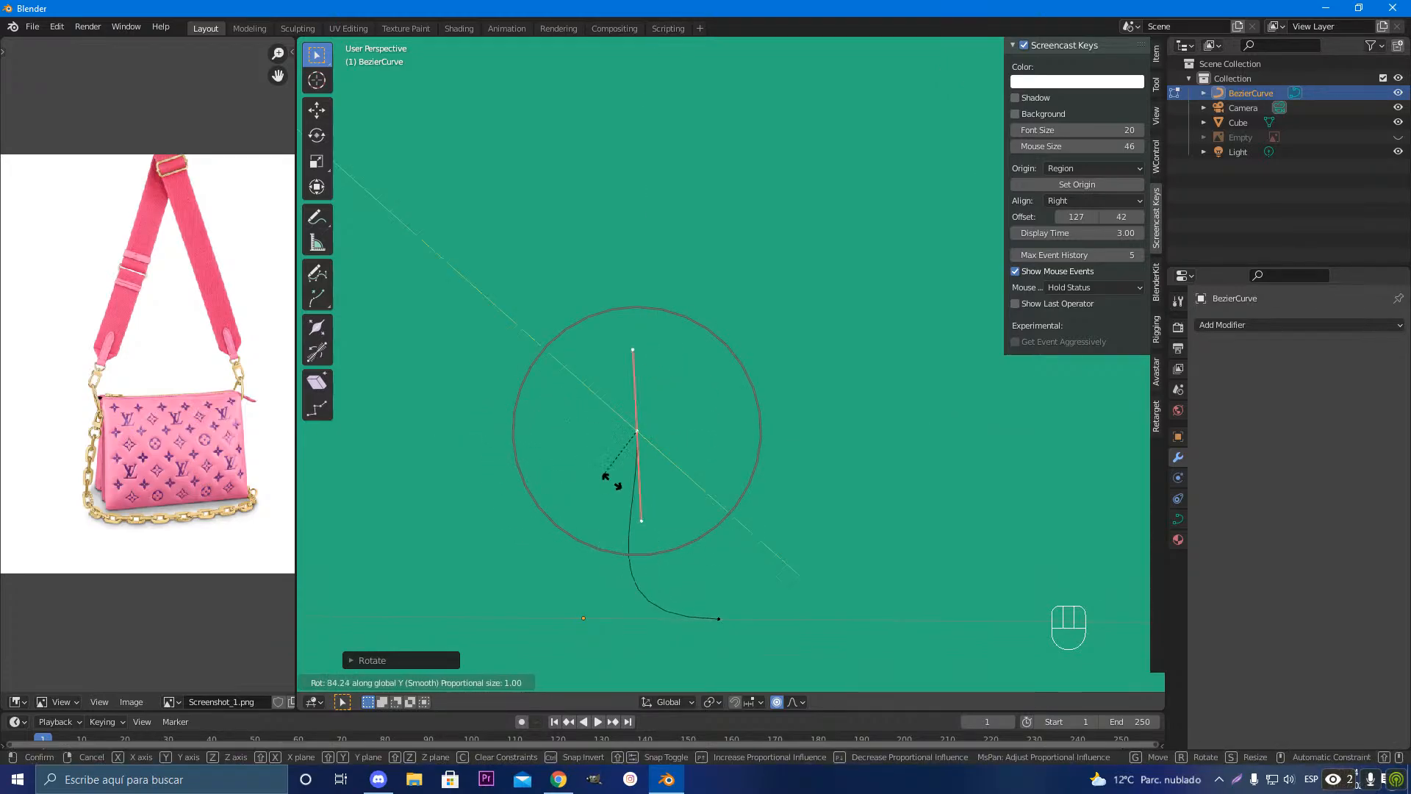
{"action": "left_click", "coordinate": [565, 422]}
Step: Move the raised point along X until it sits directly above the lower end point in front view
{"action": "key", "text": "g"}
{"action": "key", "text": "x"}
{"action": "key", "text": "z"}
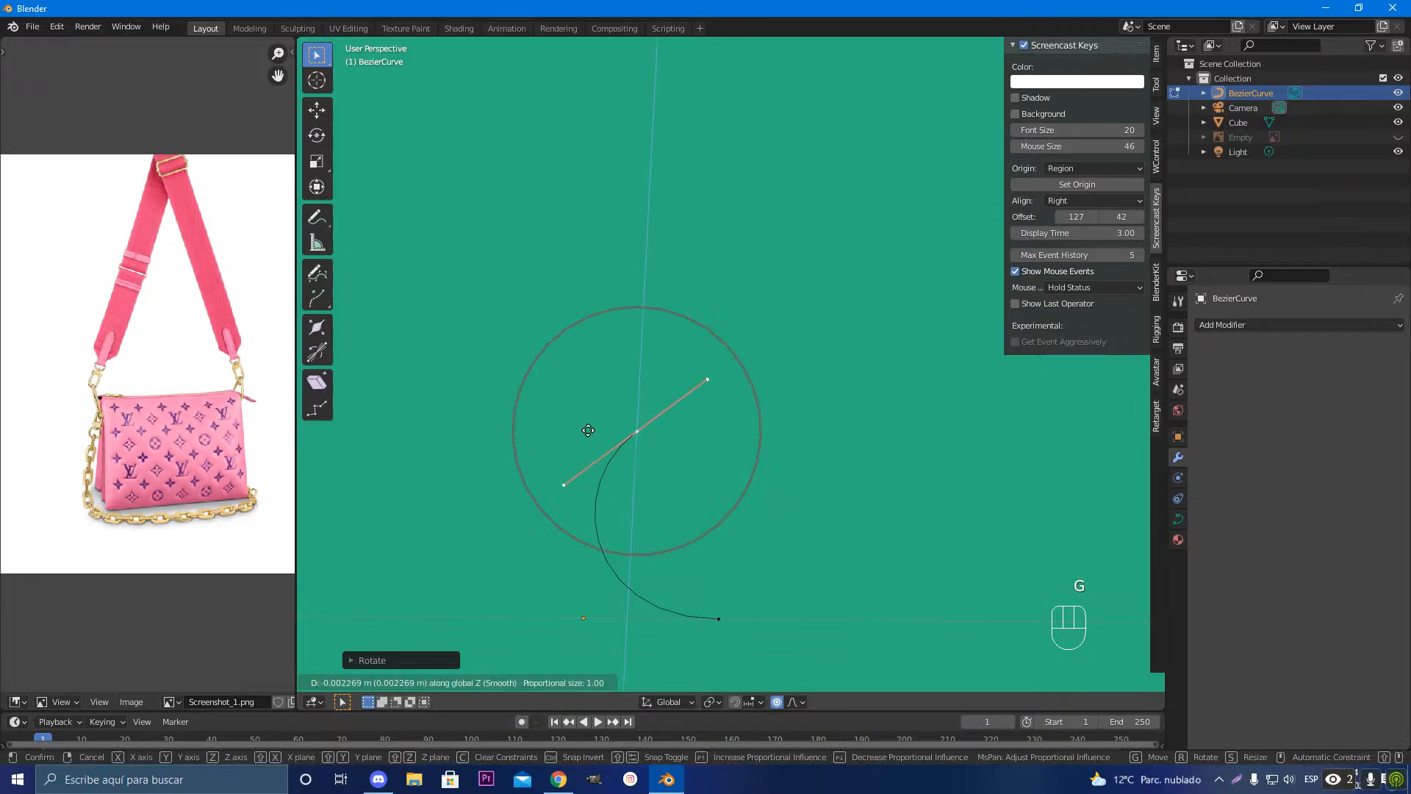
{"action": "key", "text": "x"}
{"action": "left_click", "coordinate": [660, 439]}
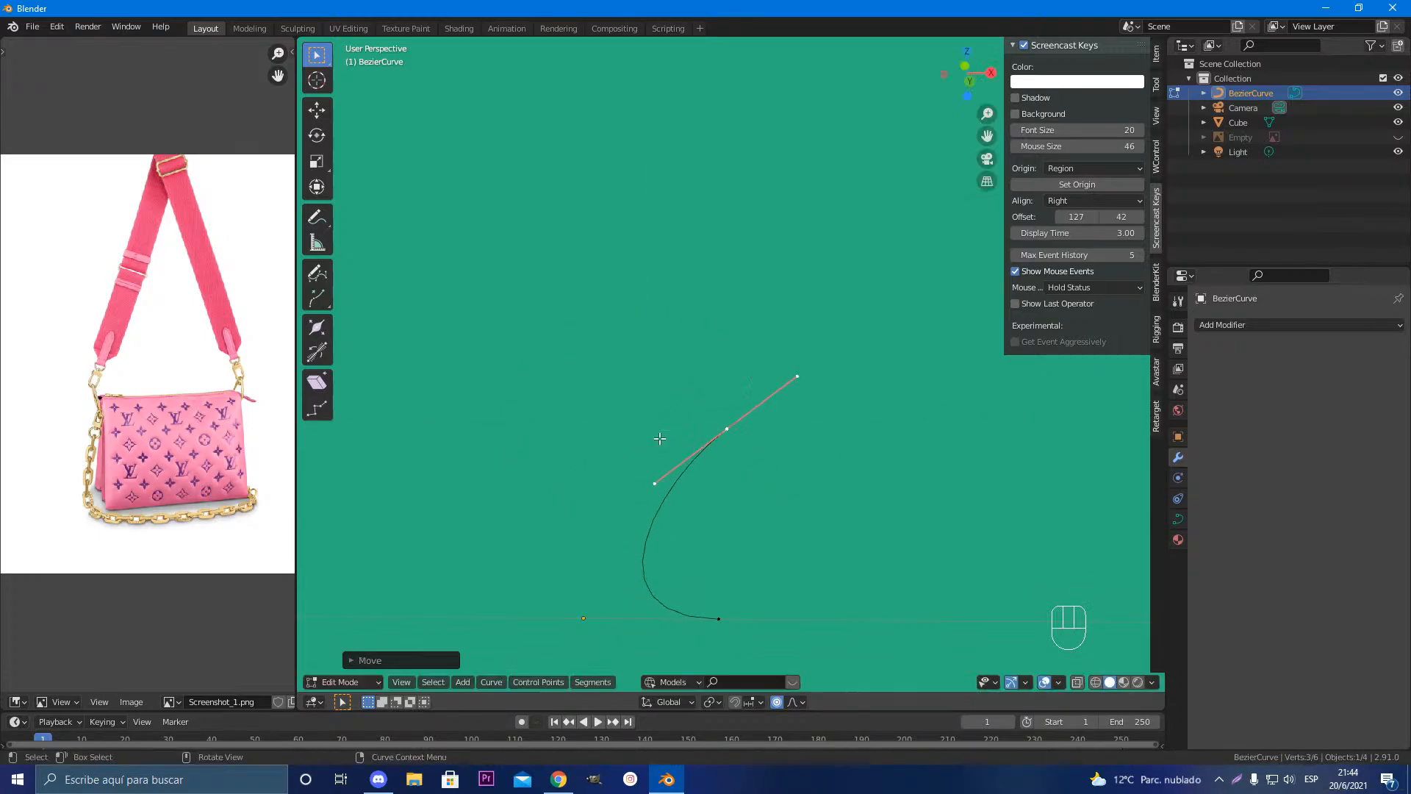
{"action": "key", "text": "KP_1"}
{"action": "key", "text": "g"}
{"action": "key", "text": "x"}
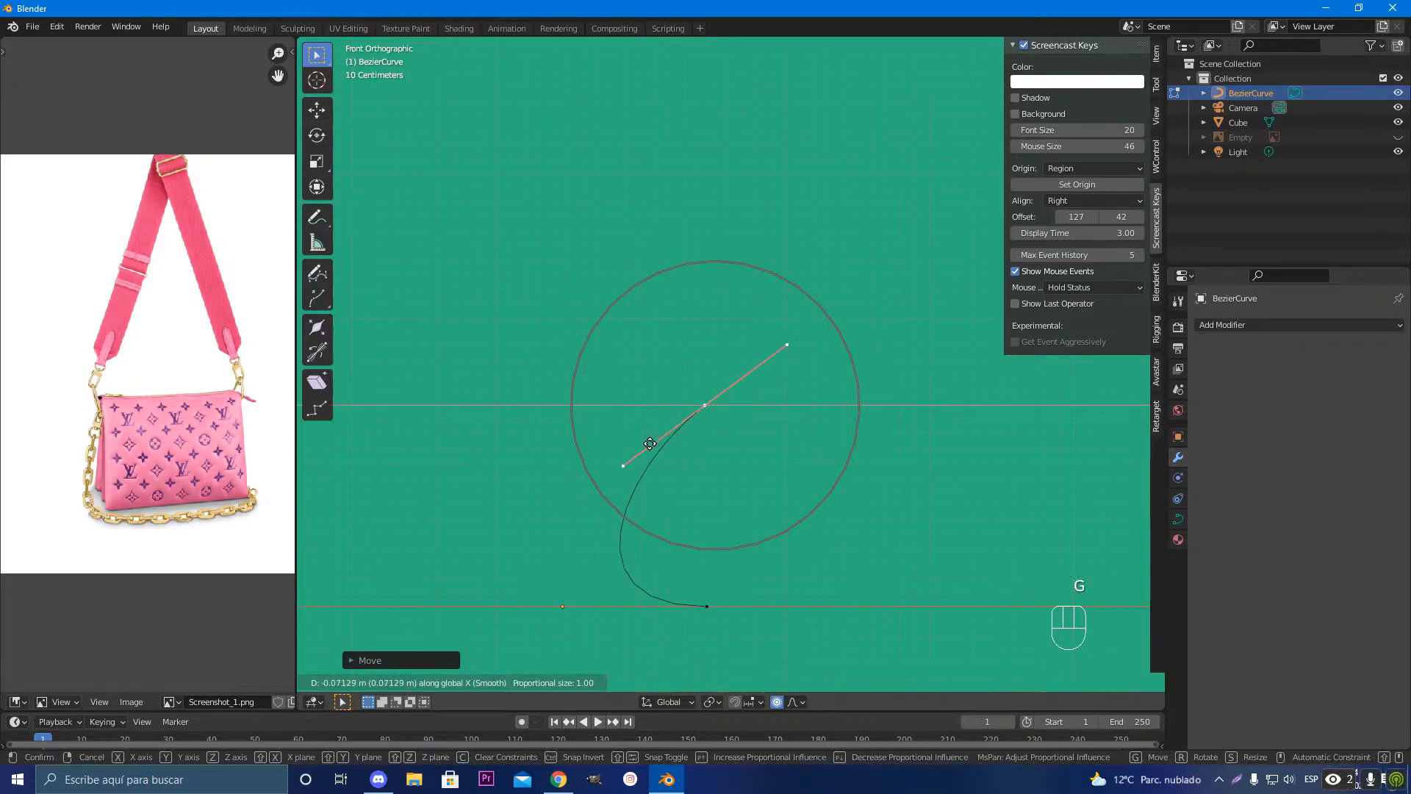
{"action": "left_click", "coordinate": [650, 444]}
Step: Rotate the upper point's handles around Y until nearly horizontal and scale them up to round the curve into a half circle
{"action": "key", "text": "r"}
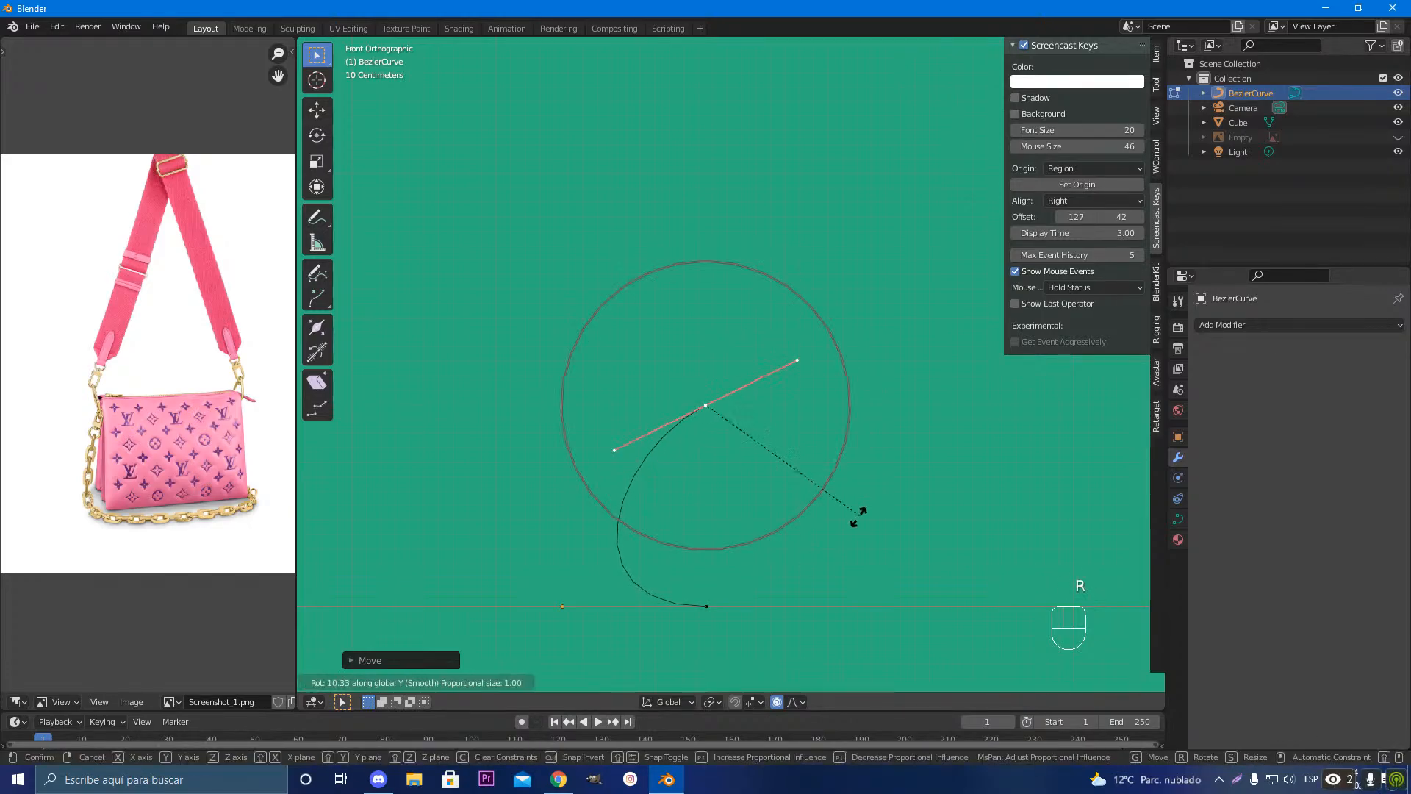
{"action": "left_click", "coordinate": [783, 554]}
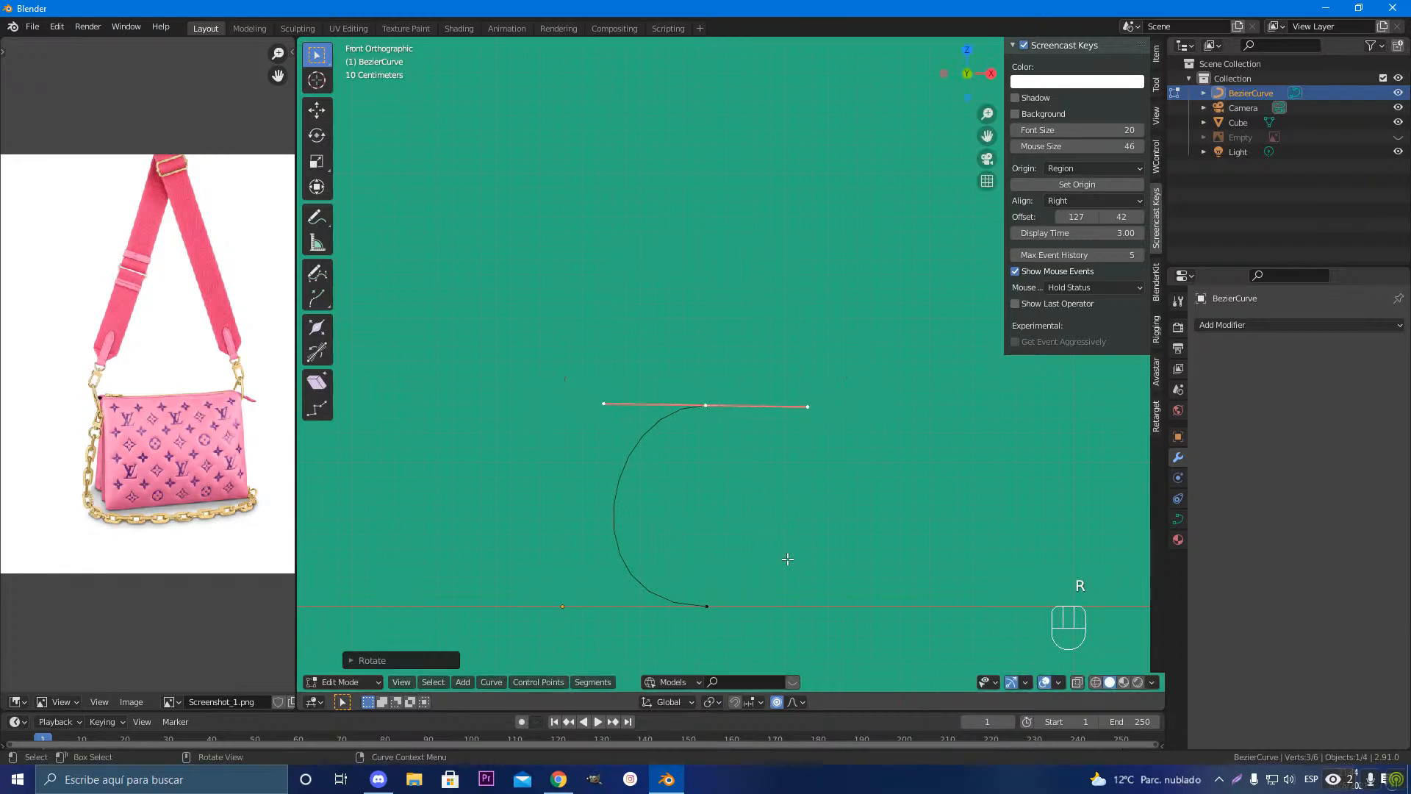
{"action": "key", "text": "s"}
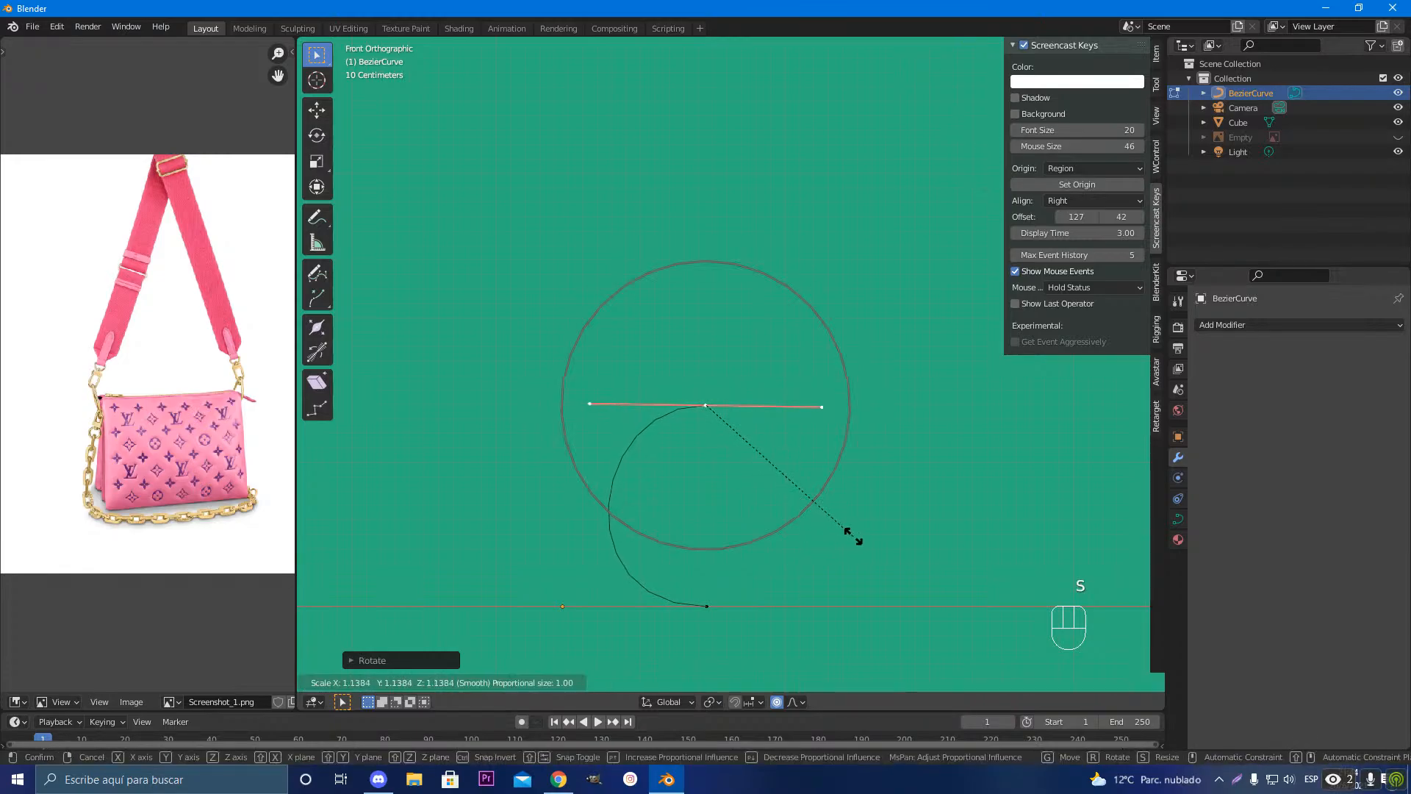
{"action": "left_click", "coordinate": [878, 547]}
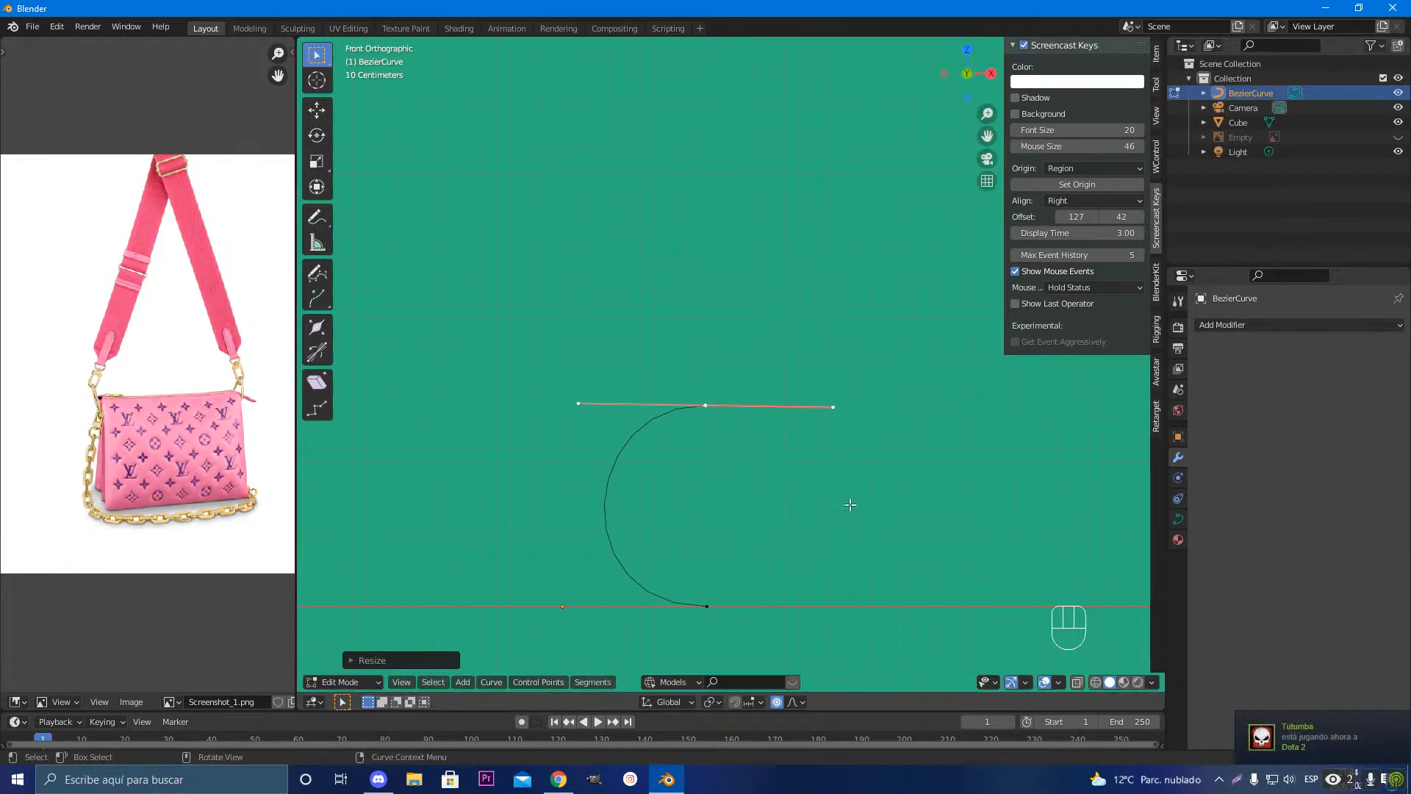
{"action": "scroll", "coordinate": [850, 504], "scroll_direction": "down", "scroll_amount": 4}
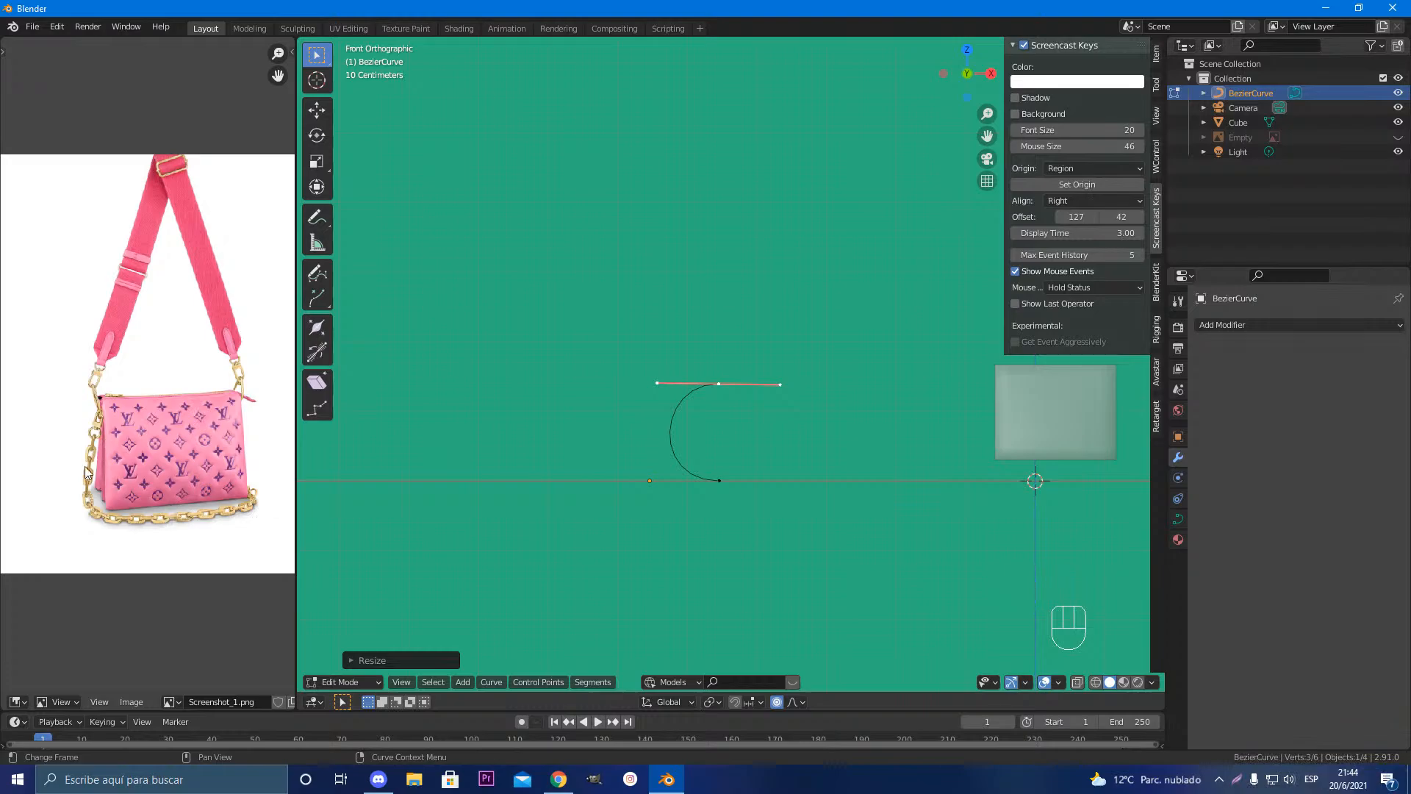
{"action": "scroll", "coordinate": [809, 494], "scroll_direction": "up", "scroll_amount": 4}
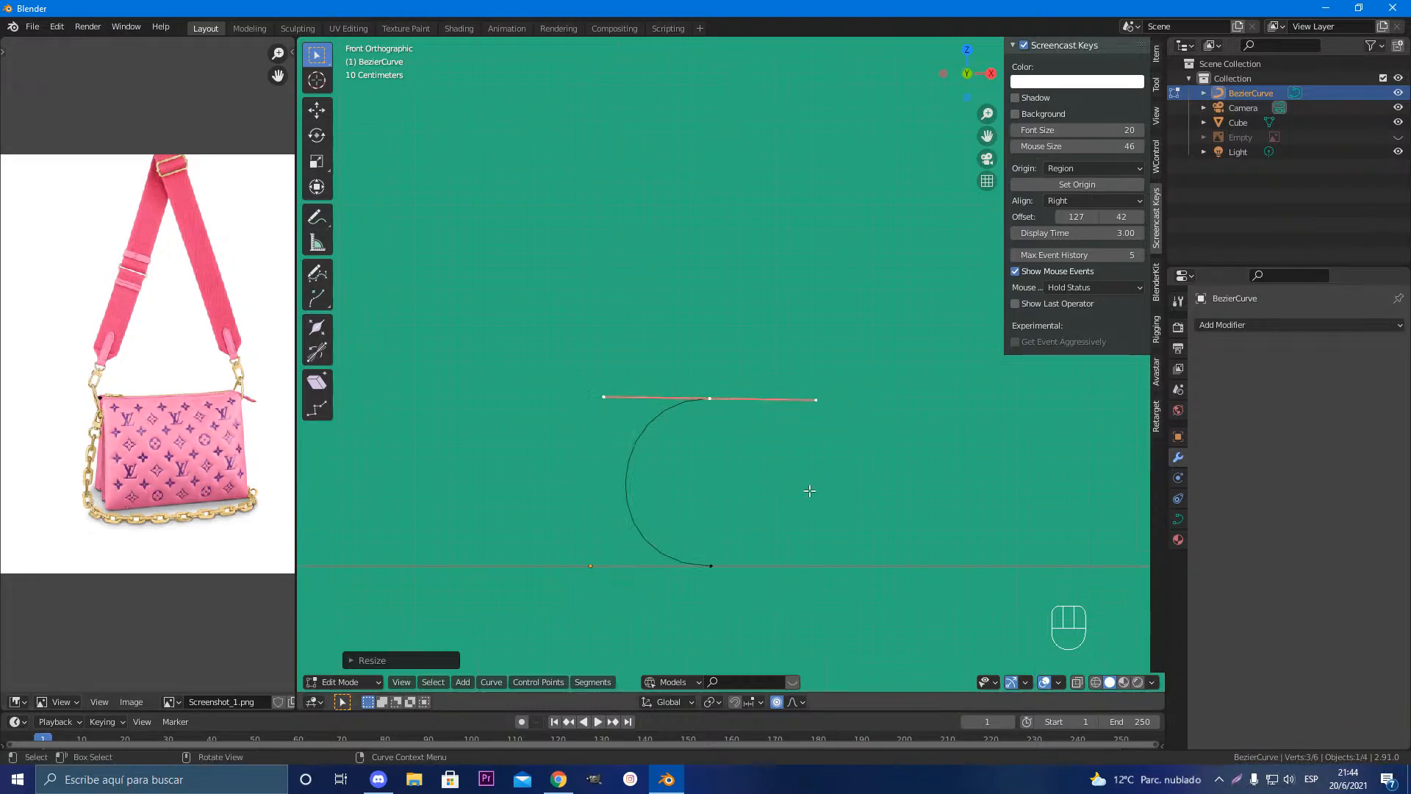
{"action": "middle_click_drag", "start_coordinate": [771, 540], "coordinate": [762, 401], "text": "shift"}
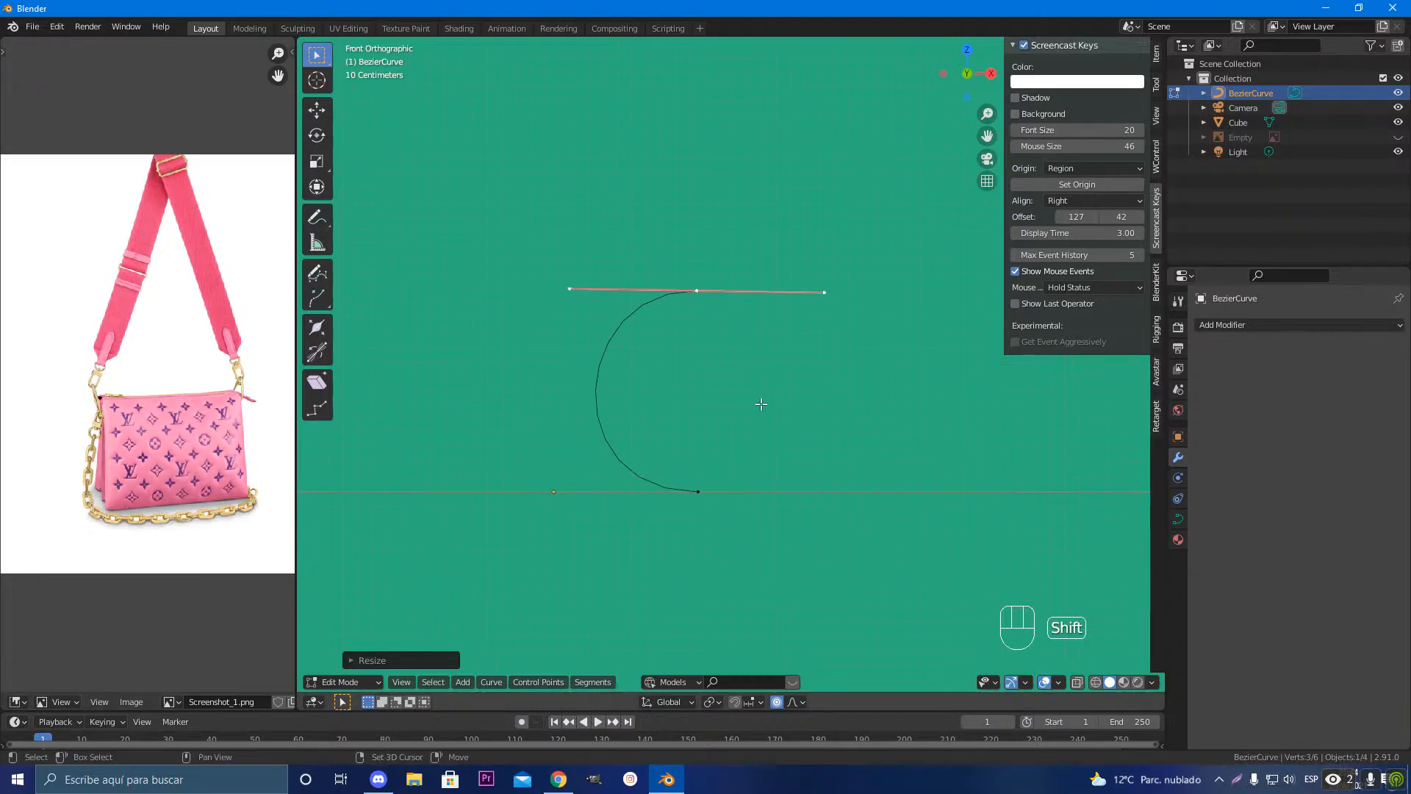
{"action": "left_click", "coordinate": [705, 502]}
{"action": "left_click", "coordinate": [702, 299]}
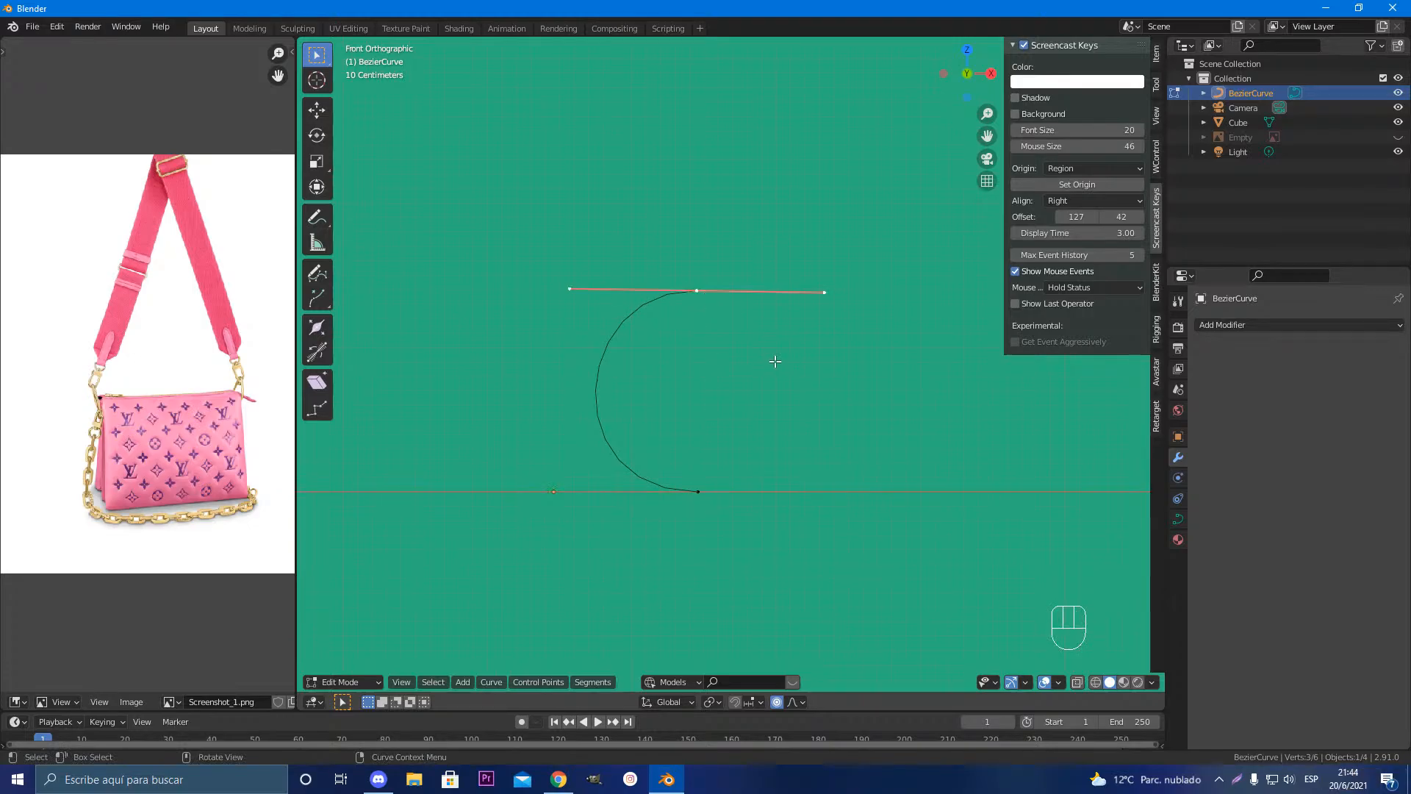
{"action": "key", "text": "e"}
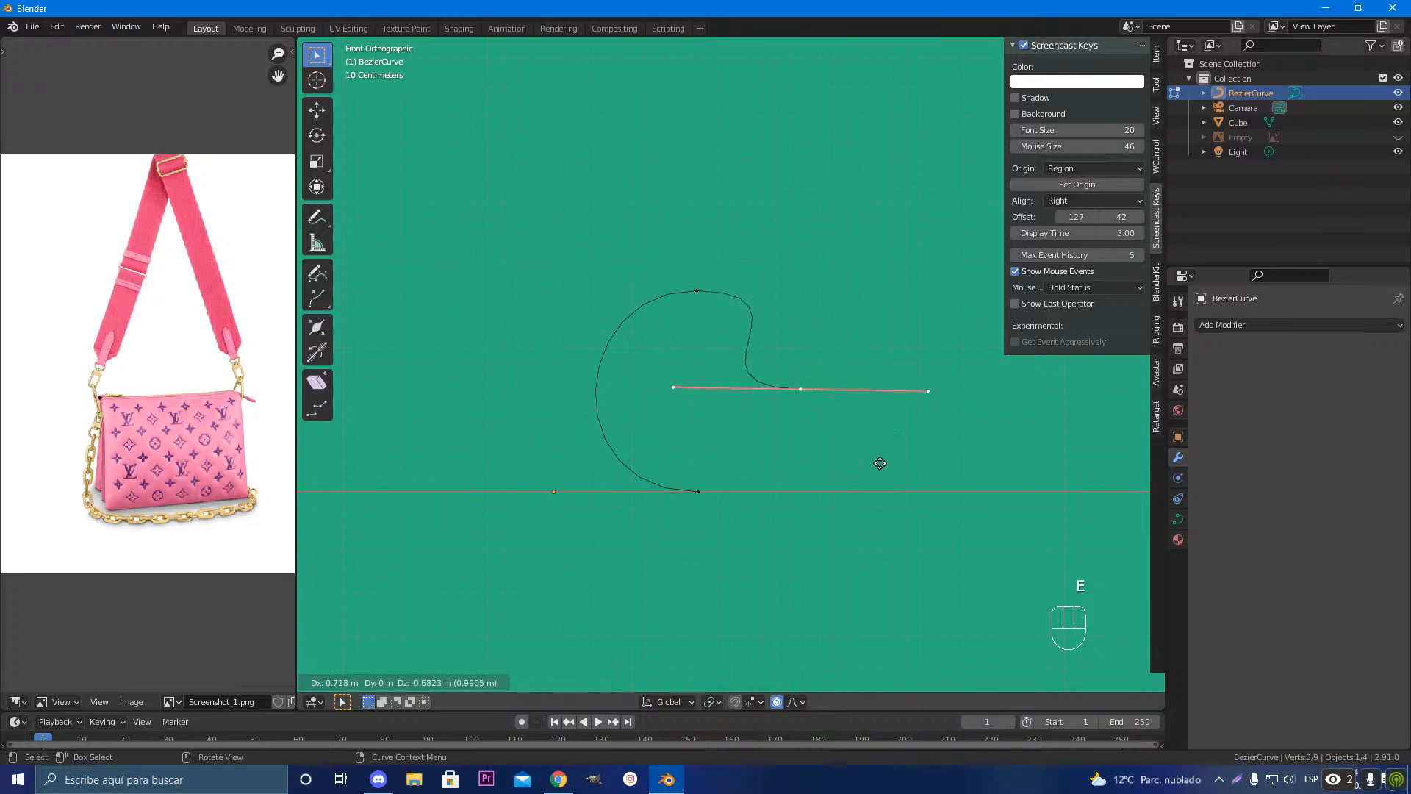
{"action": "key", "text": "z"}
{"action": "key", "text": "z"}
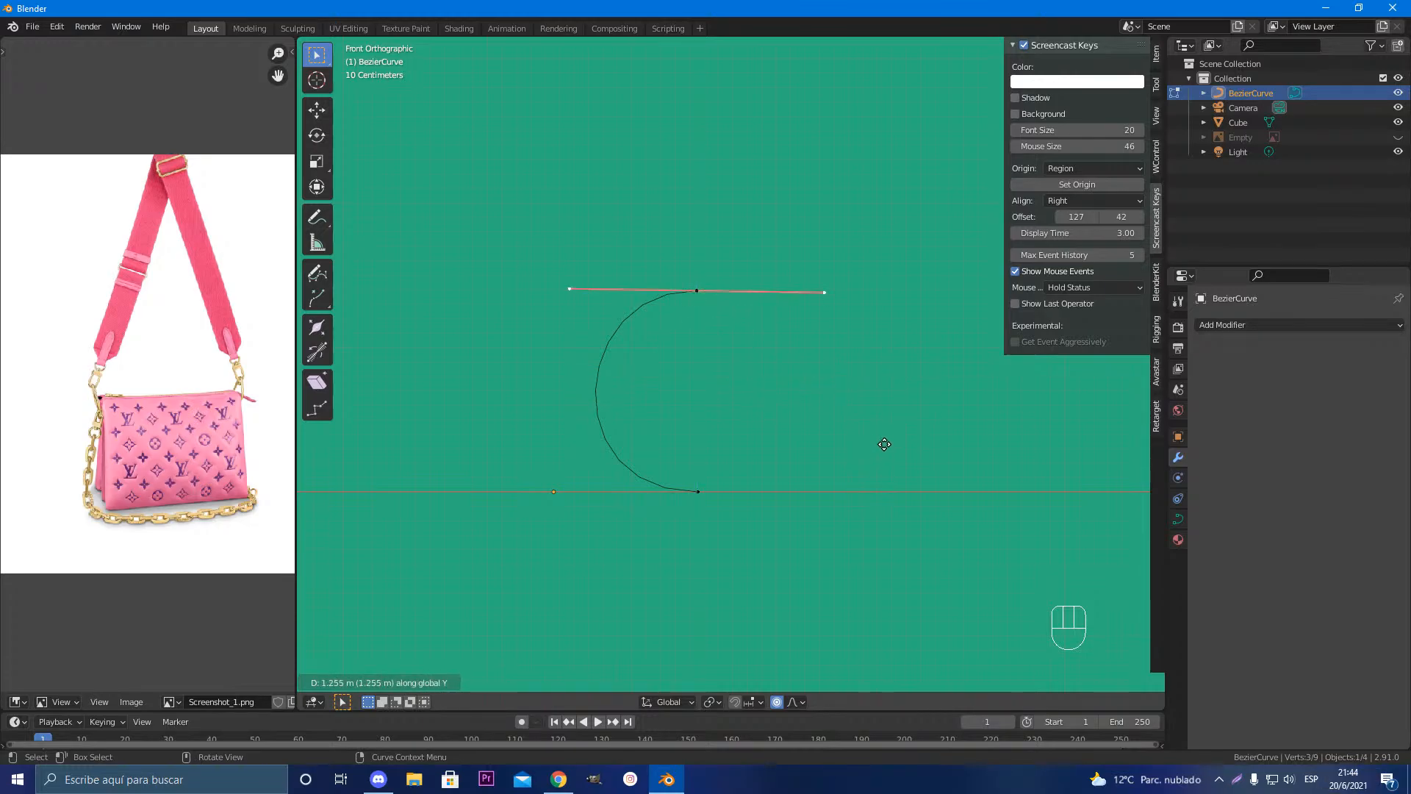
{"action": "left_click", "coordinate": [848, 414]}
{"action": "key", "text": "ctrl+z"}
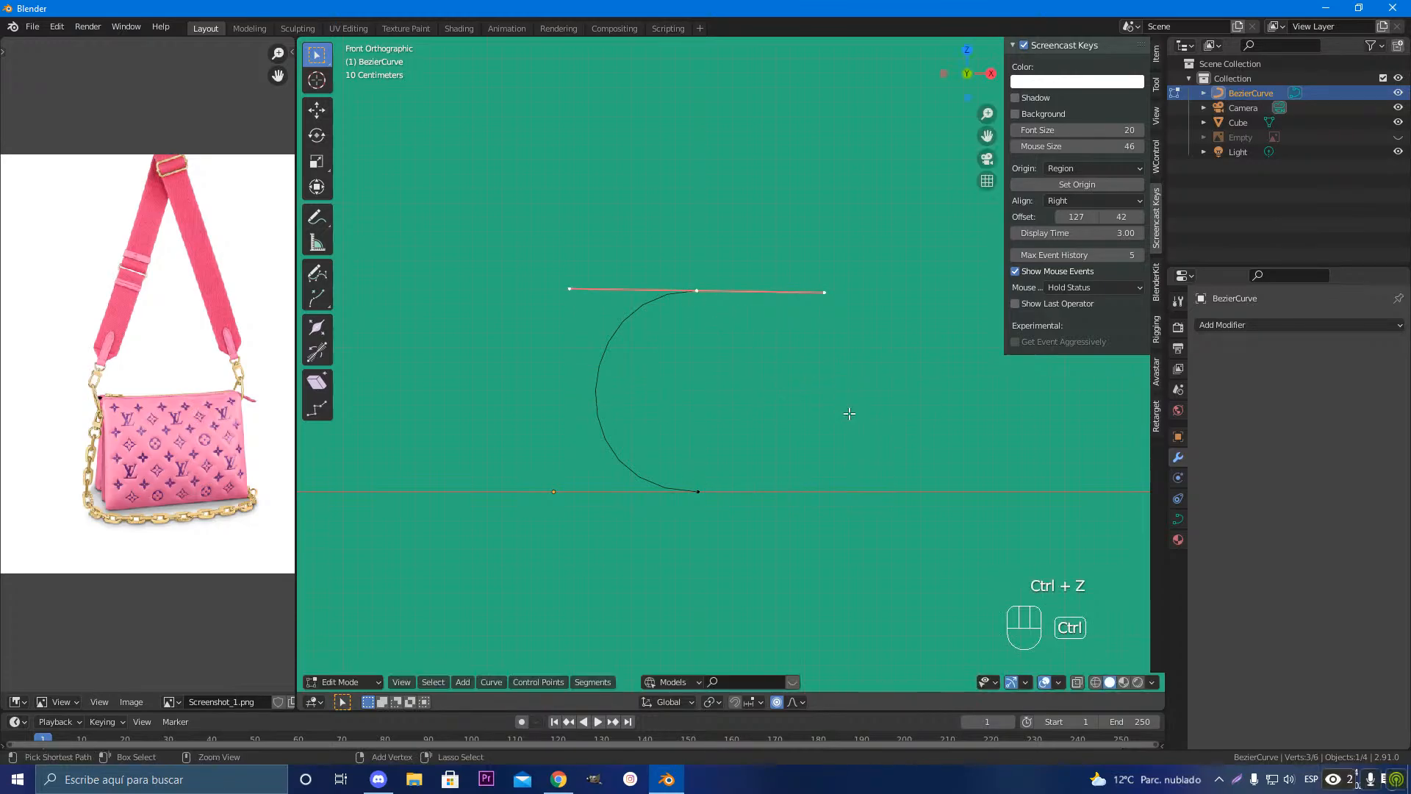
{"action": "key", "text": "g"}
{"action": "right_click", "coordinate": [806, 410]}
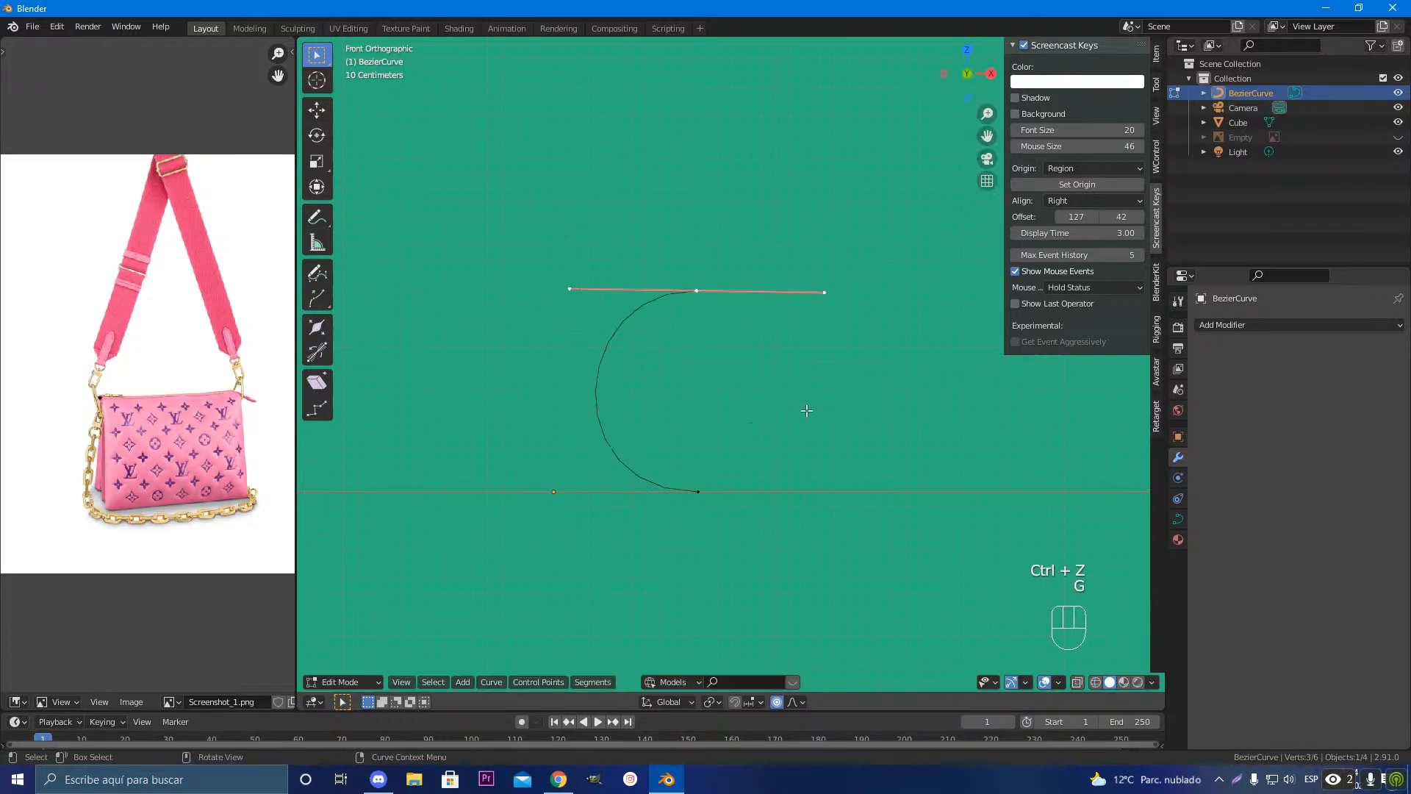
Step: Extrude the upper point, locking Y, down onto the lower end point and rotate its handles about 180° to form a full circle
{"action": "key", "text": "e"}
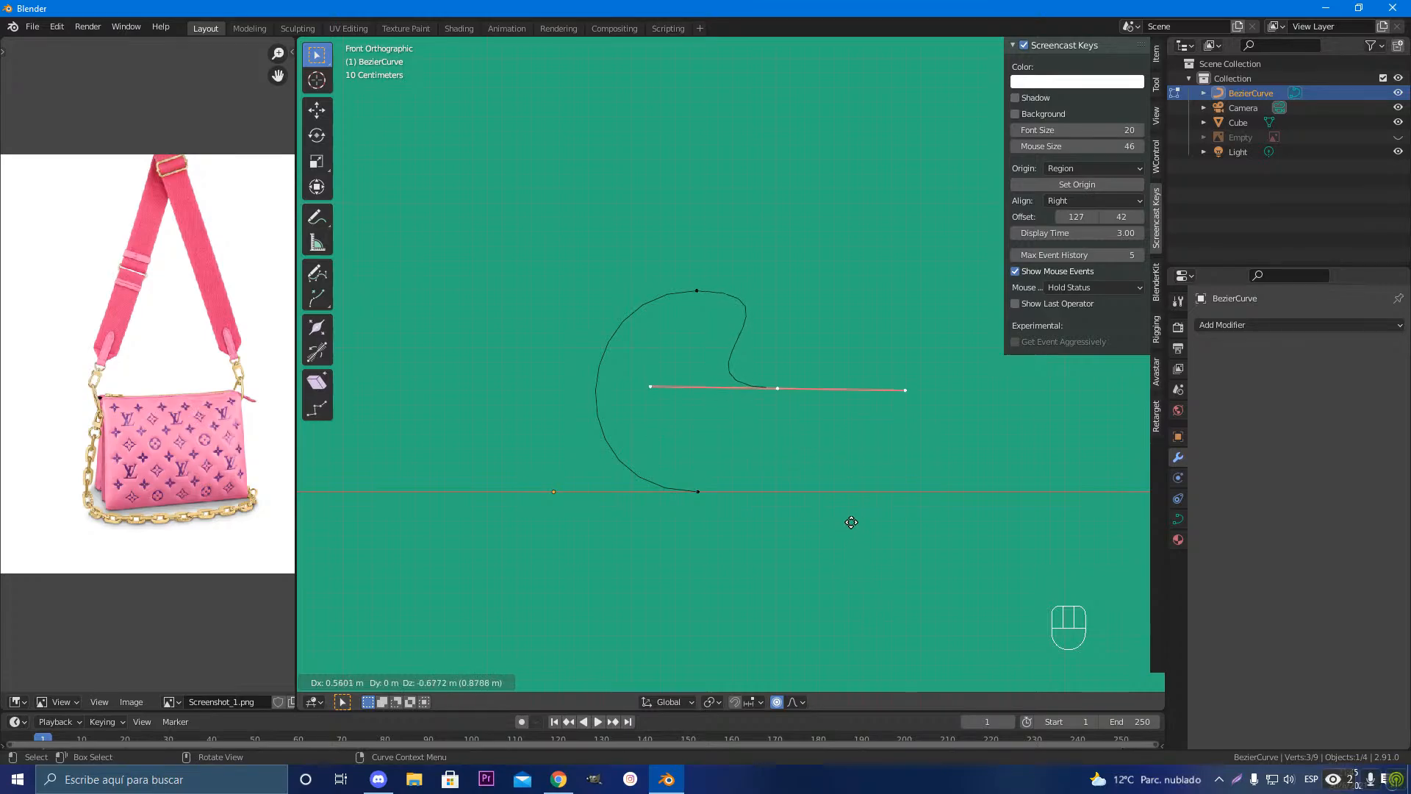
{"action": "key", "text": "shift"}
{"action": "key", "text": "shift+y"}
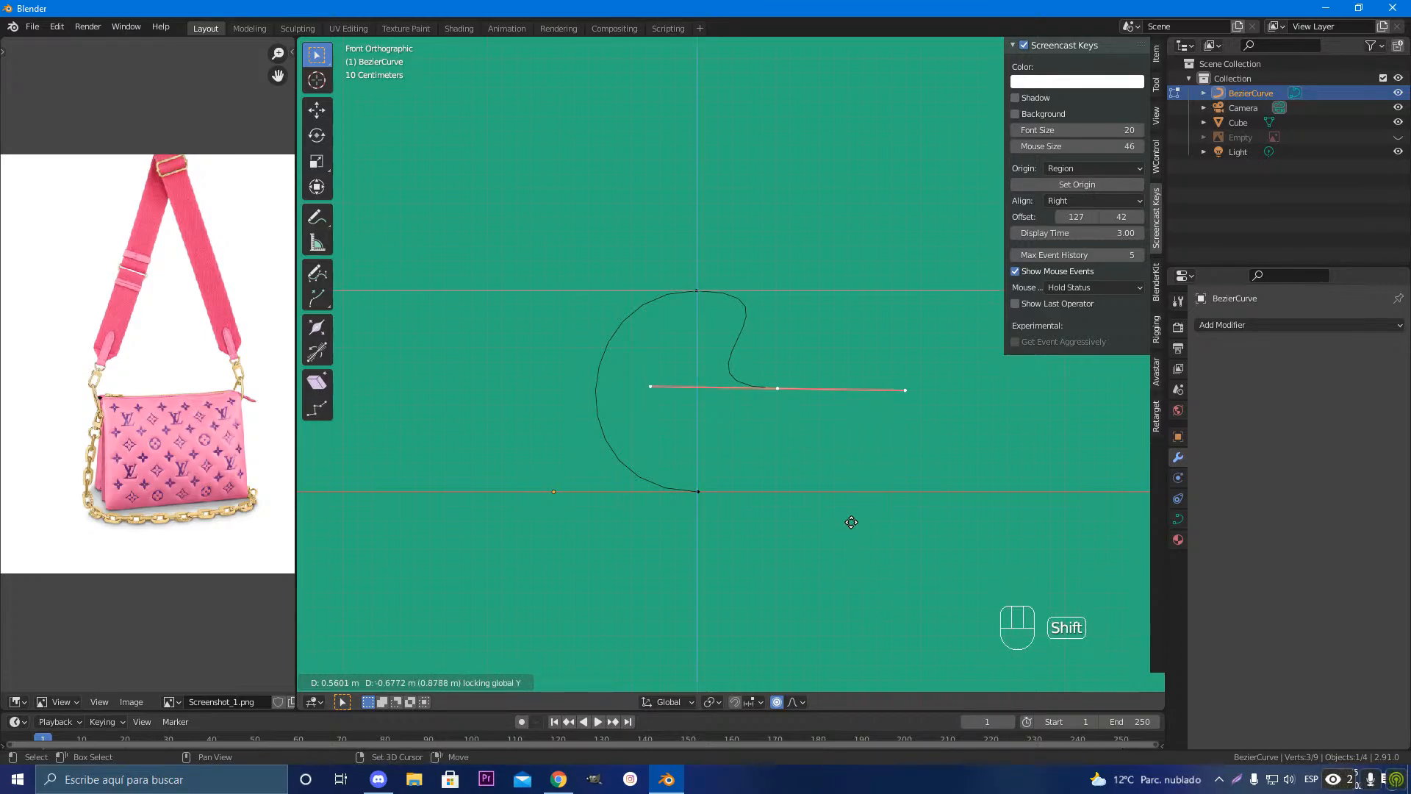
{"action": "left_click", "coordinate": [770, 623]}
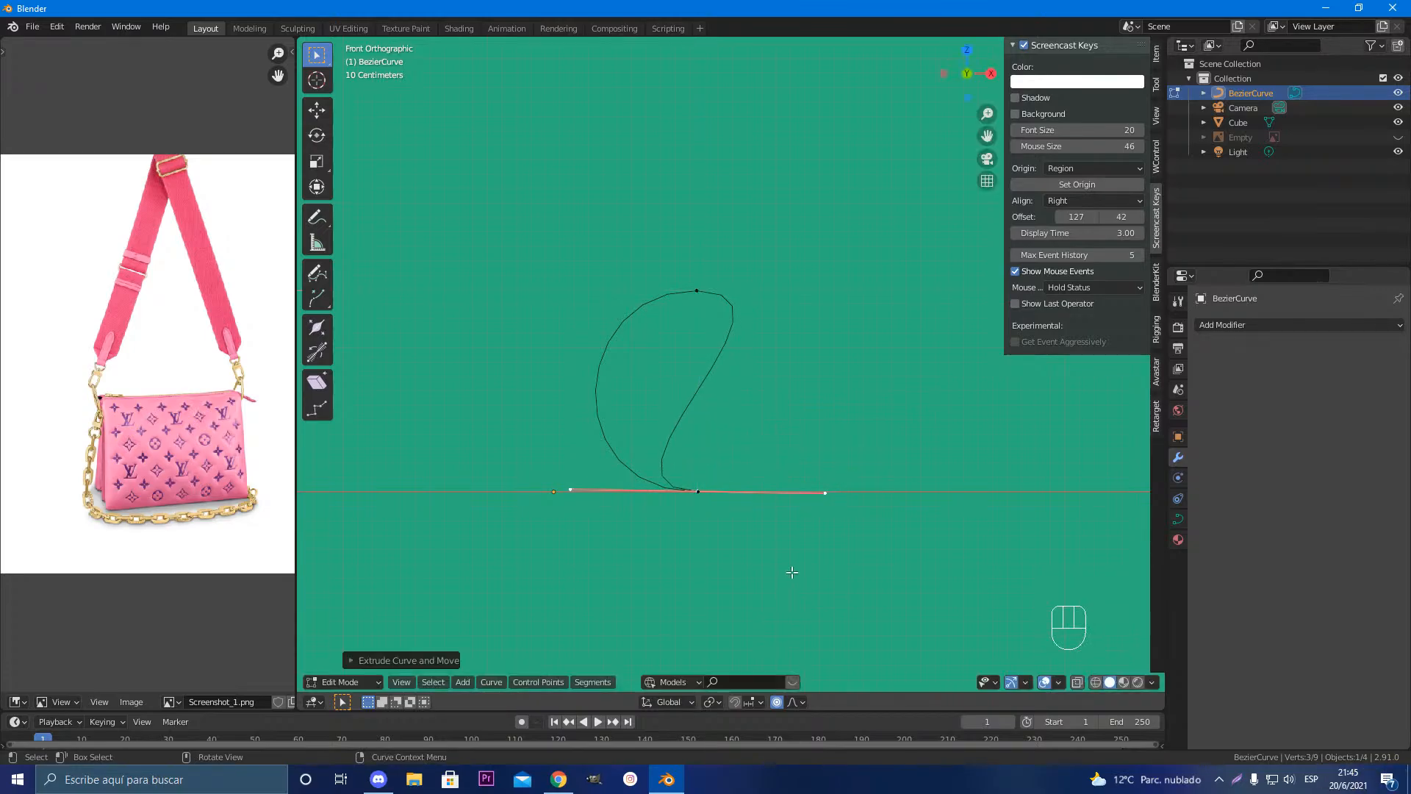
{"action": "key", "text": "r"}
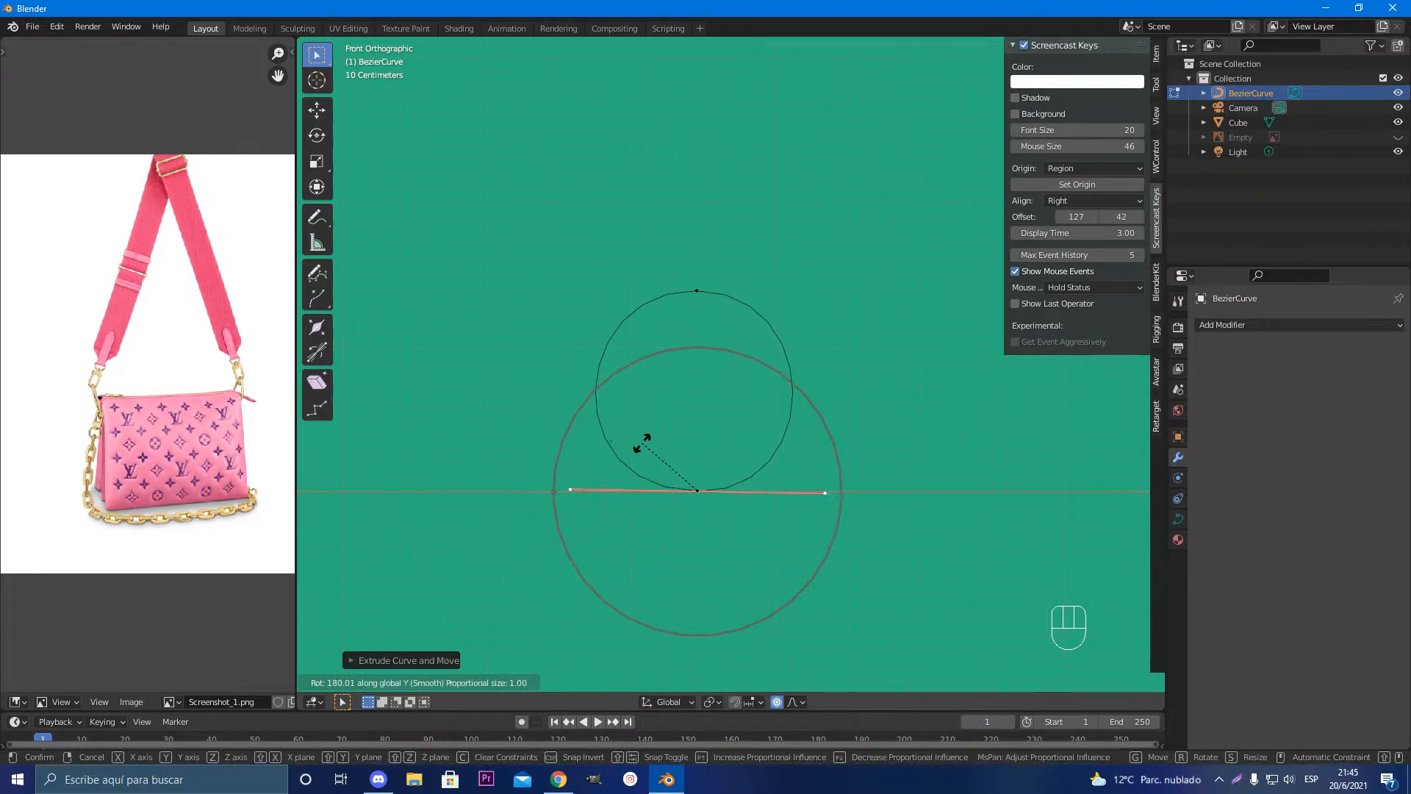
{"action": "left_click", "coordinate": [644, 446]}
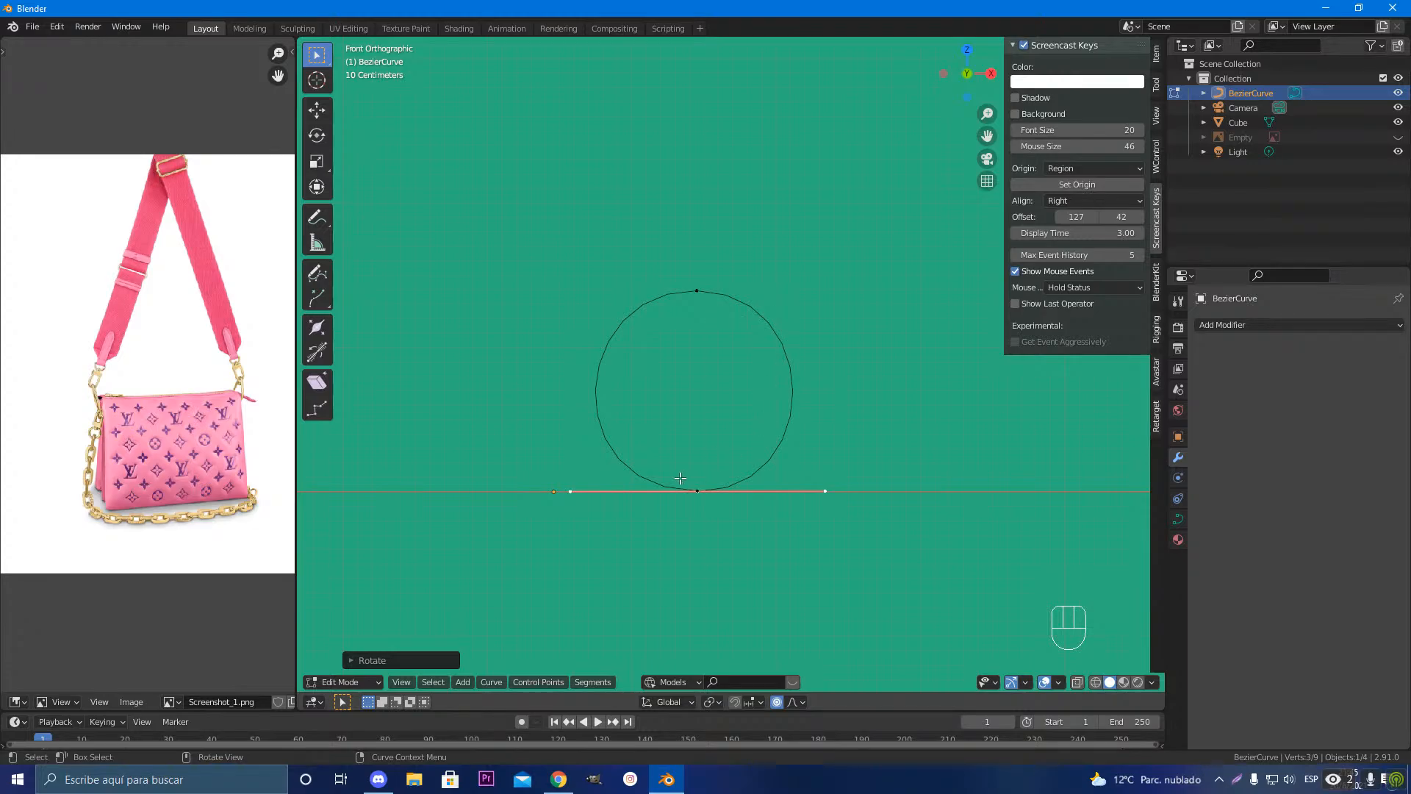
Step: Turn off proportional editing and move the selected overlapping end point along negative Y, away from the other end point
{"action": "middle_click_drag", "start_coordinate": [574, 456], "coordinate": [697, 461]}
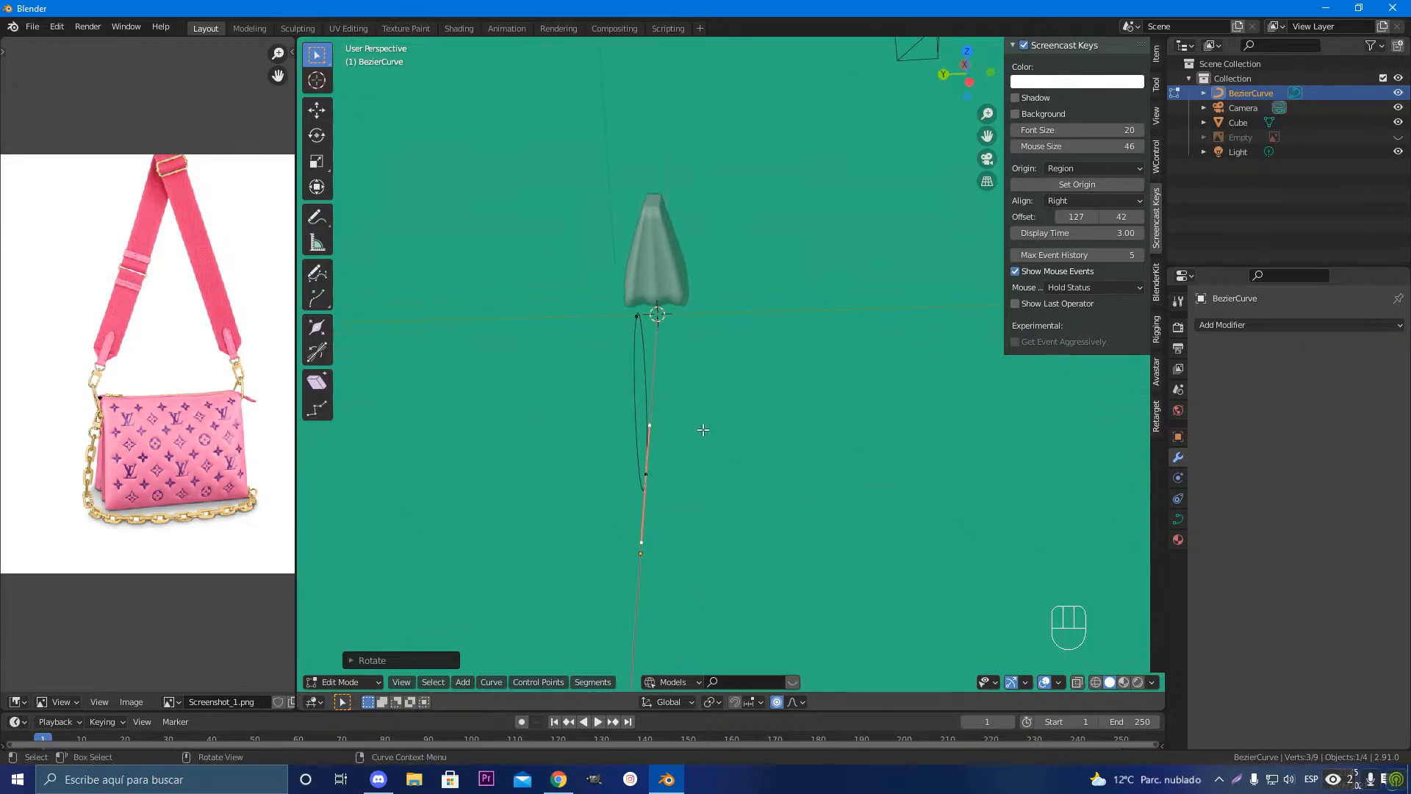
{"action": "middle_click_drag", "start_coordinate": [708, 384], "coordinate": [618, 363]}
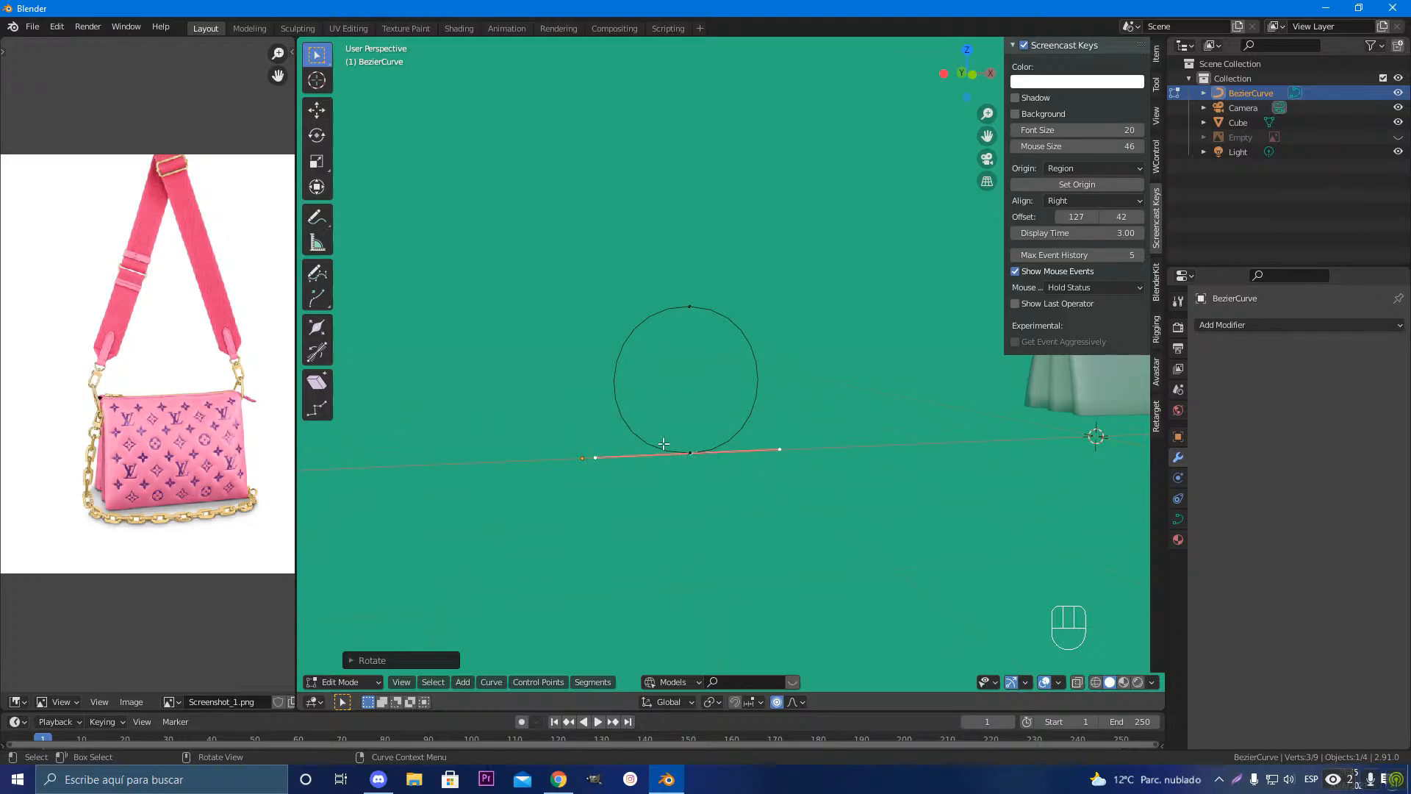
{"action": "scroll", "coordinate": [690, 466], "scroll_direction": "up", "scroll_amount": 6}
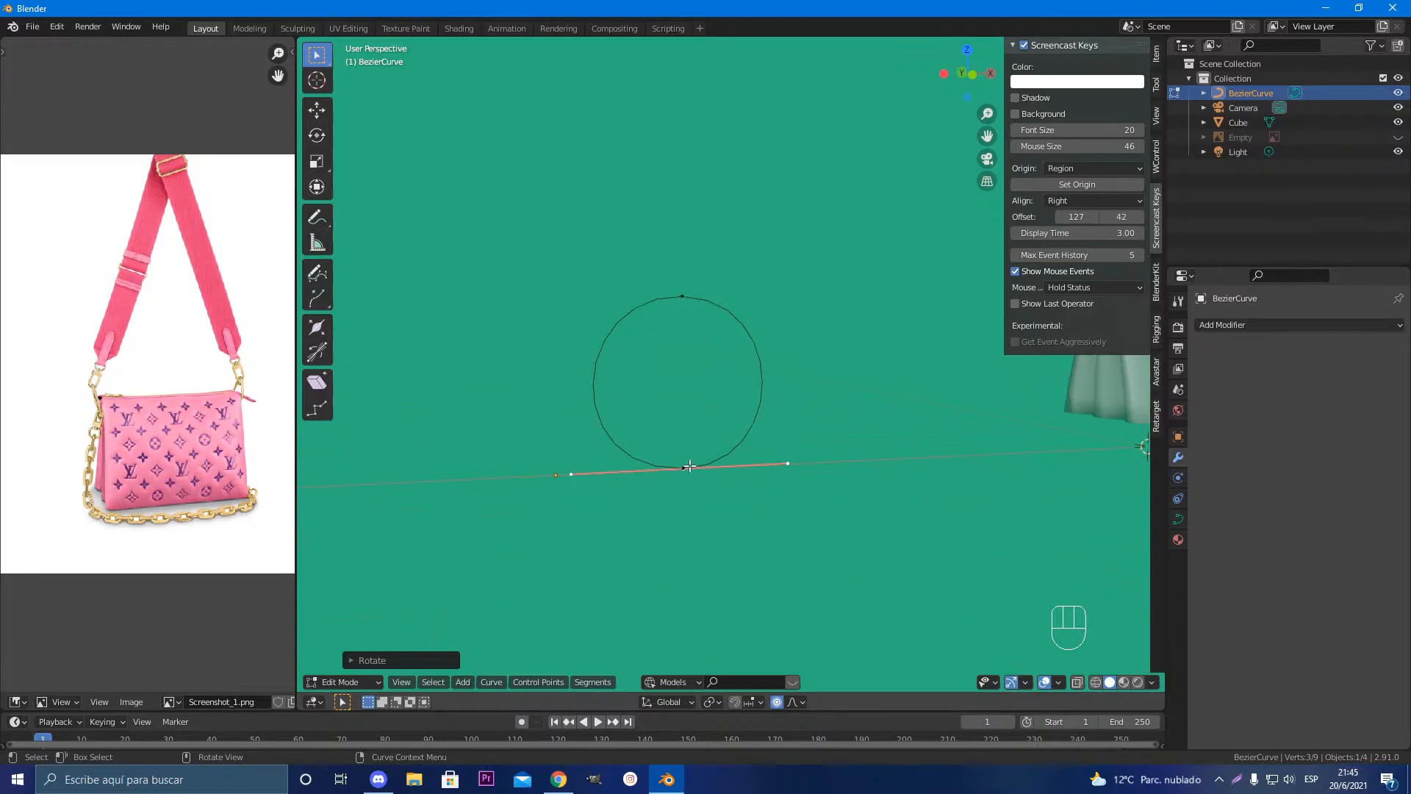
{"action": "middle_click_drag", "start_coordinate": [715, 500], "coordinate": [758, 424], "text": "shift"}
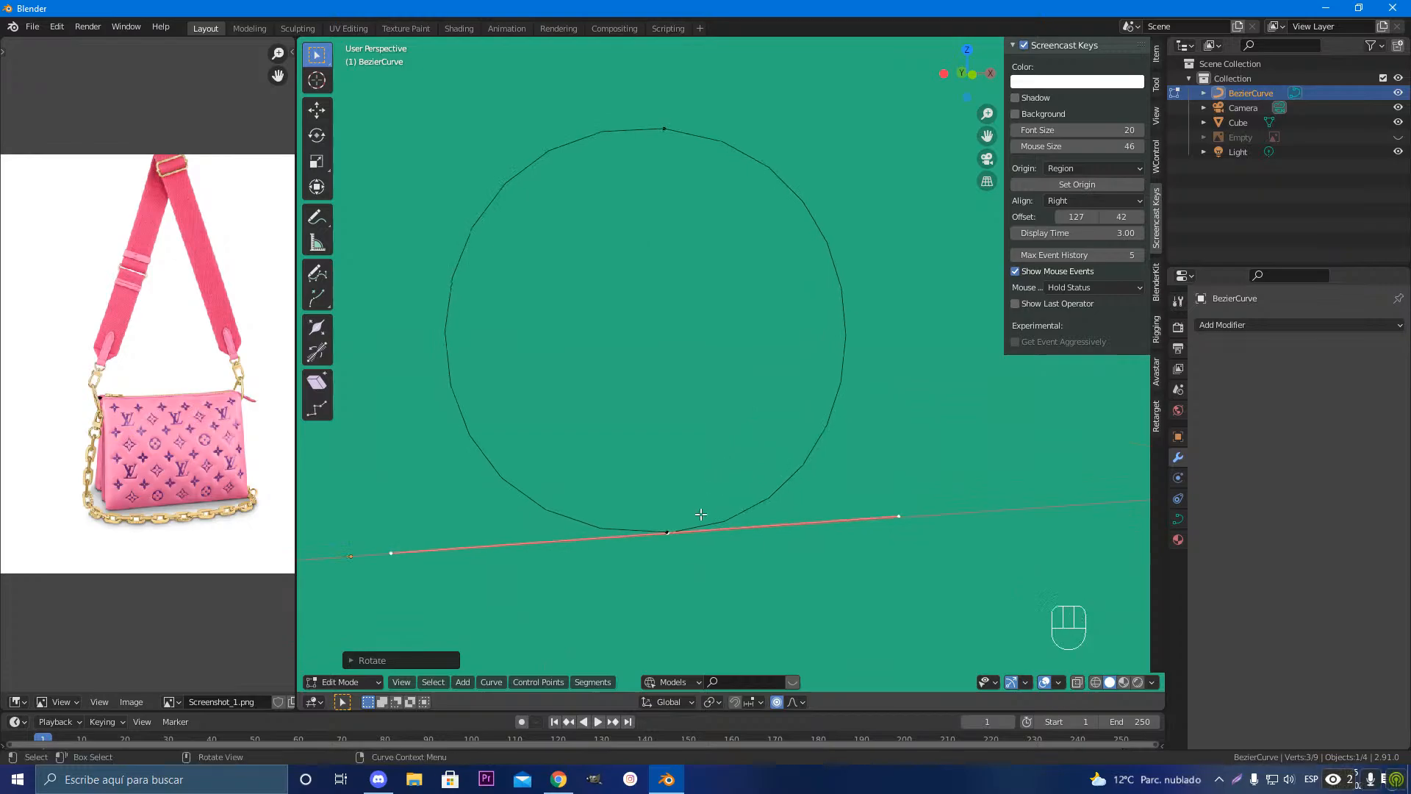
{"action": "scroll", "coordinate": [686, 538], "scroll_direction": "down", "scroll_amount": 2}
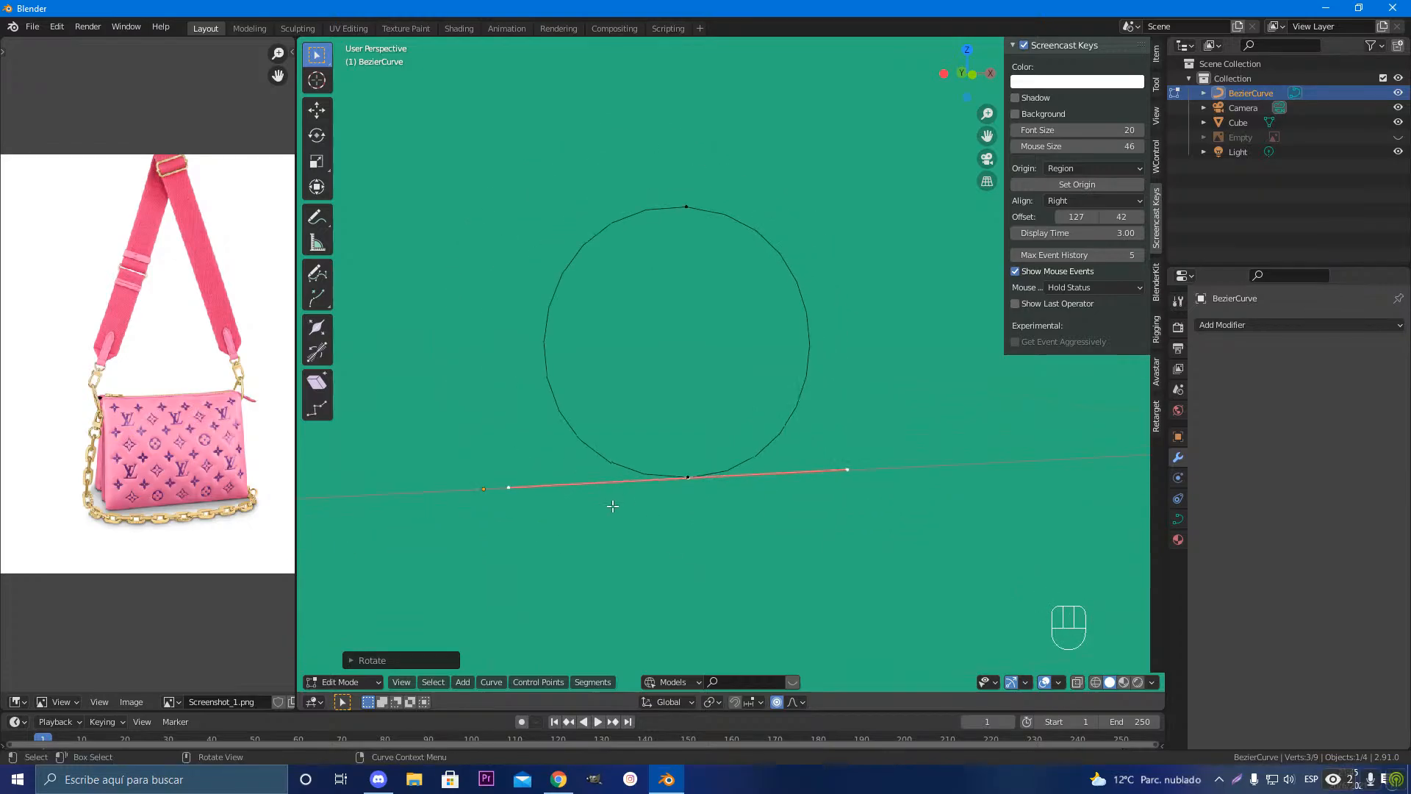
{"action": "middle_click_drag", "start_coordinate": [613, 506], "coordinate": [747, 524]}
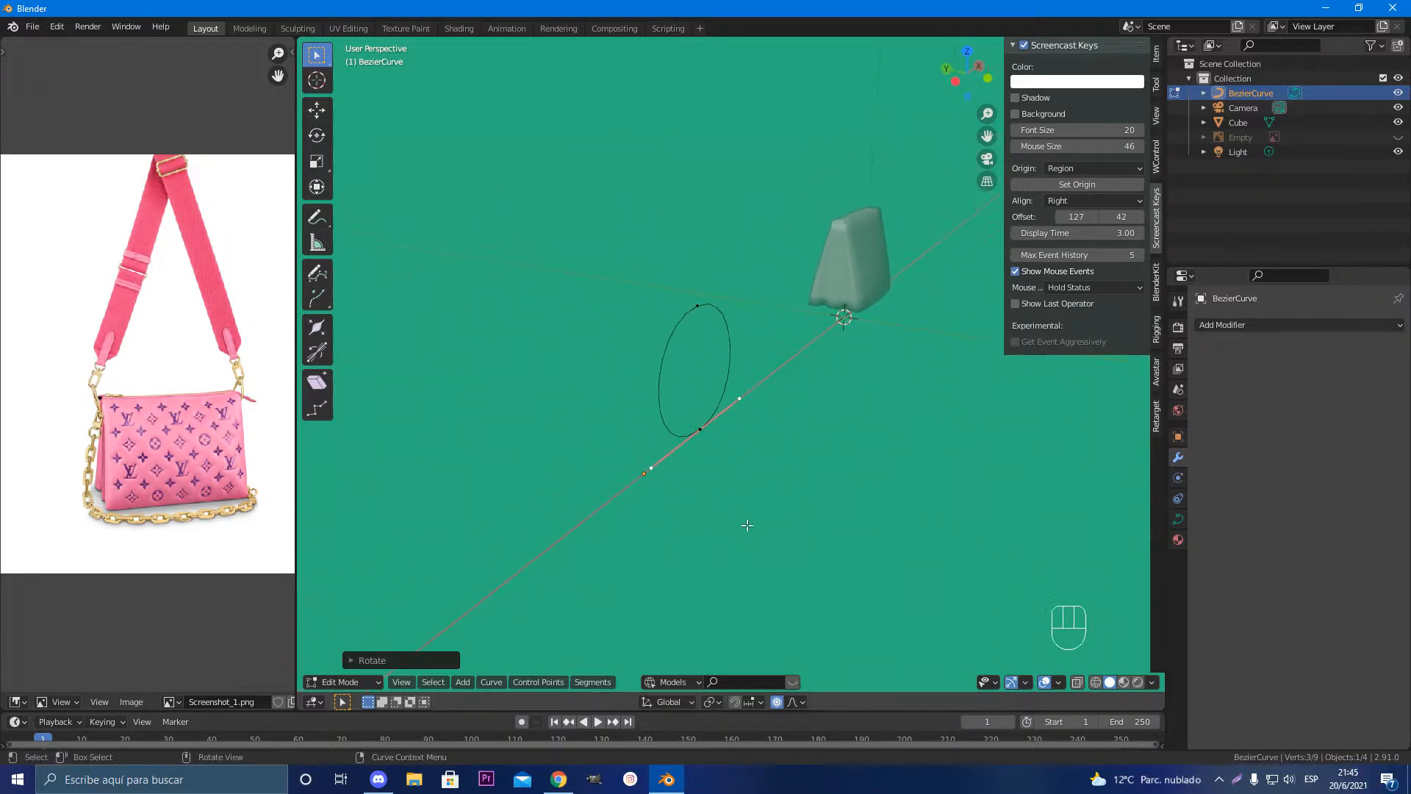
{"action": "key", "text": "g"}
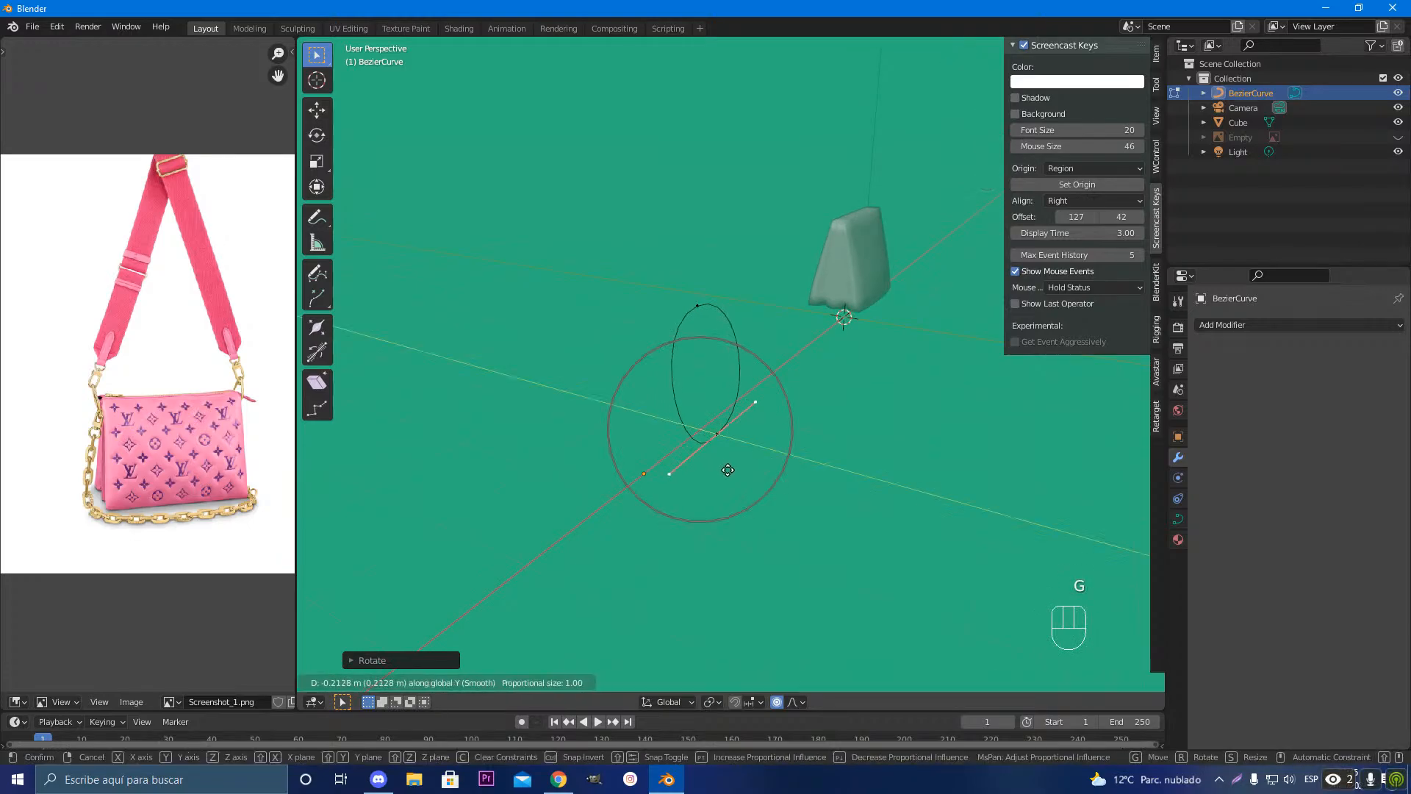
{"action": "right_click", "coordinate": [702, 457]}
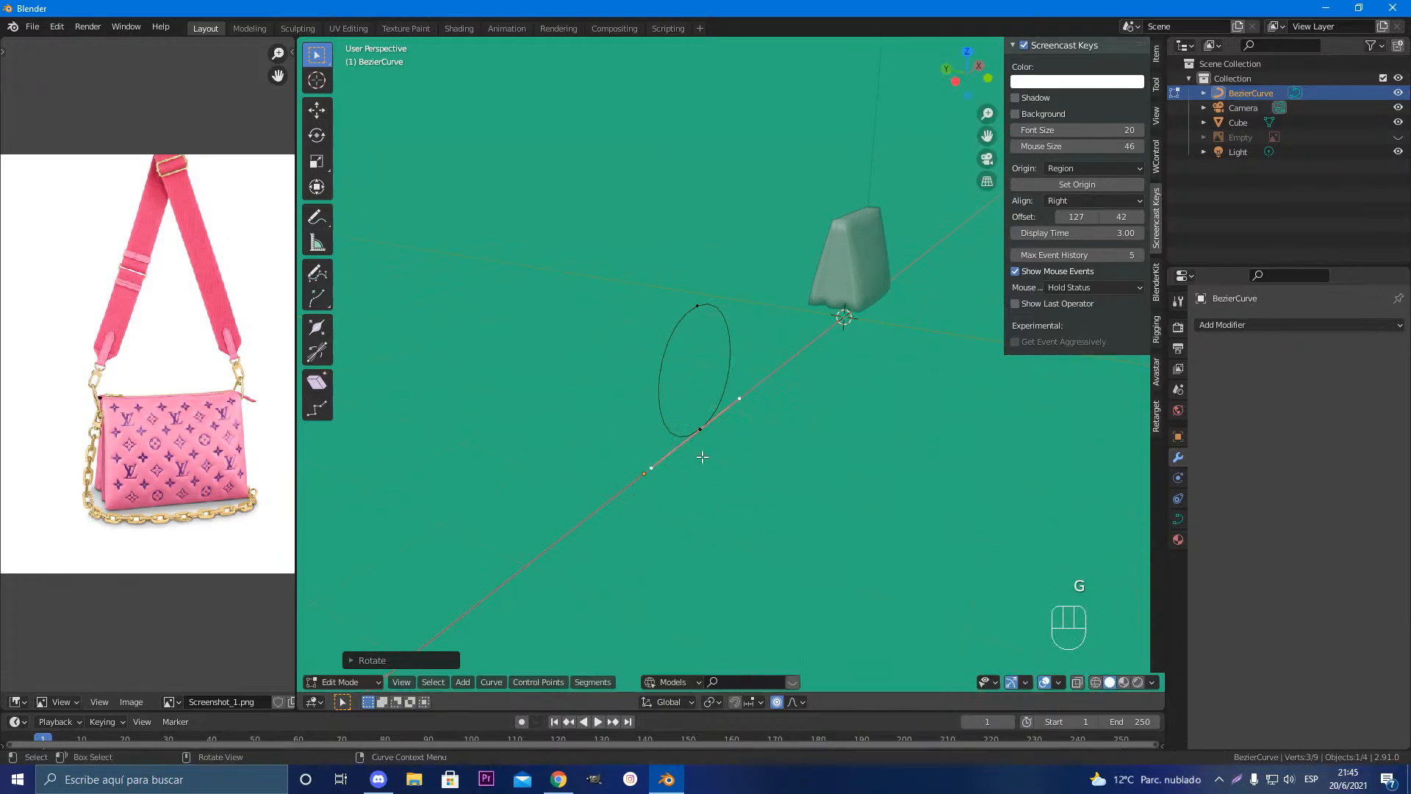
{"action": "left_click", "coordinate": [777, 701]}
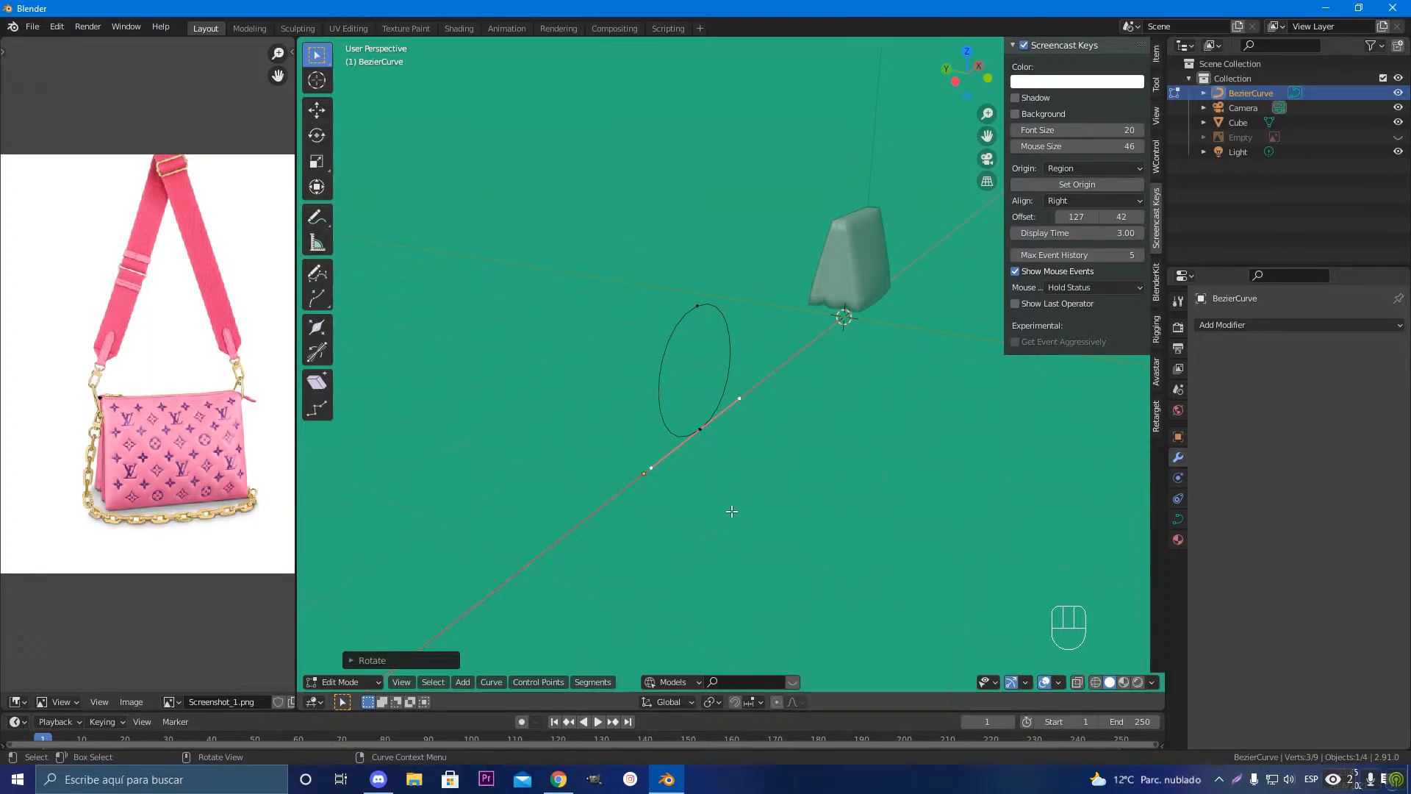
{"action": "key", "text": "g"}
{"action": "left_click", "coordinate": [747, 497]}
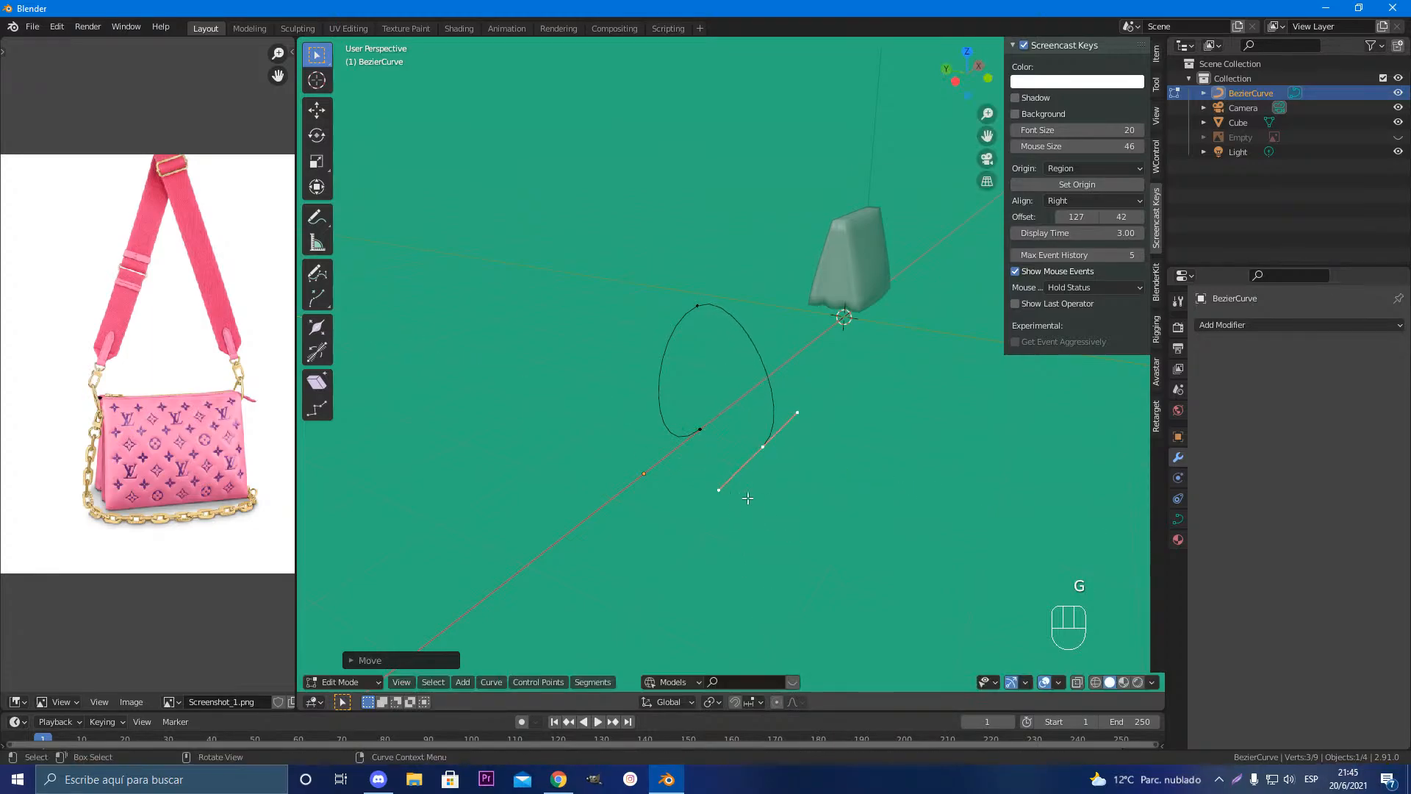
Step: Move the curve's other end point along positive Y to open the circle into one turn of a coil
{"action": "left_click", "coordinate": [708, 444]}
{"action": "key", "text": "g"}
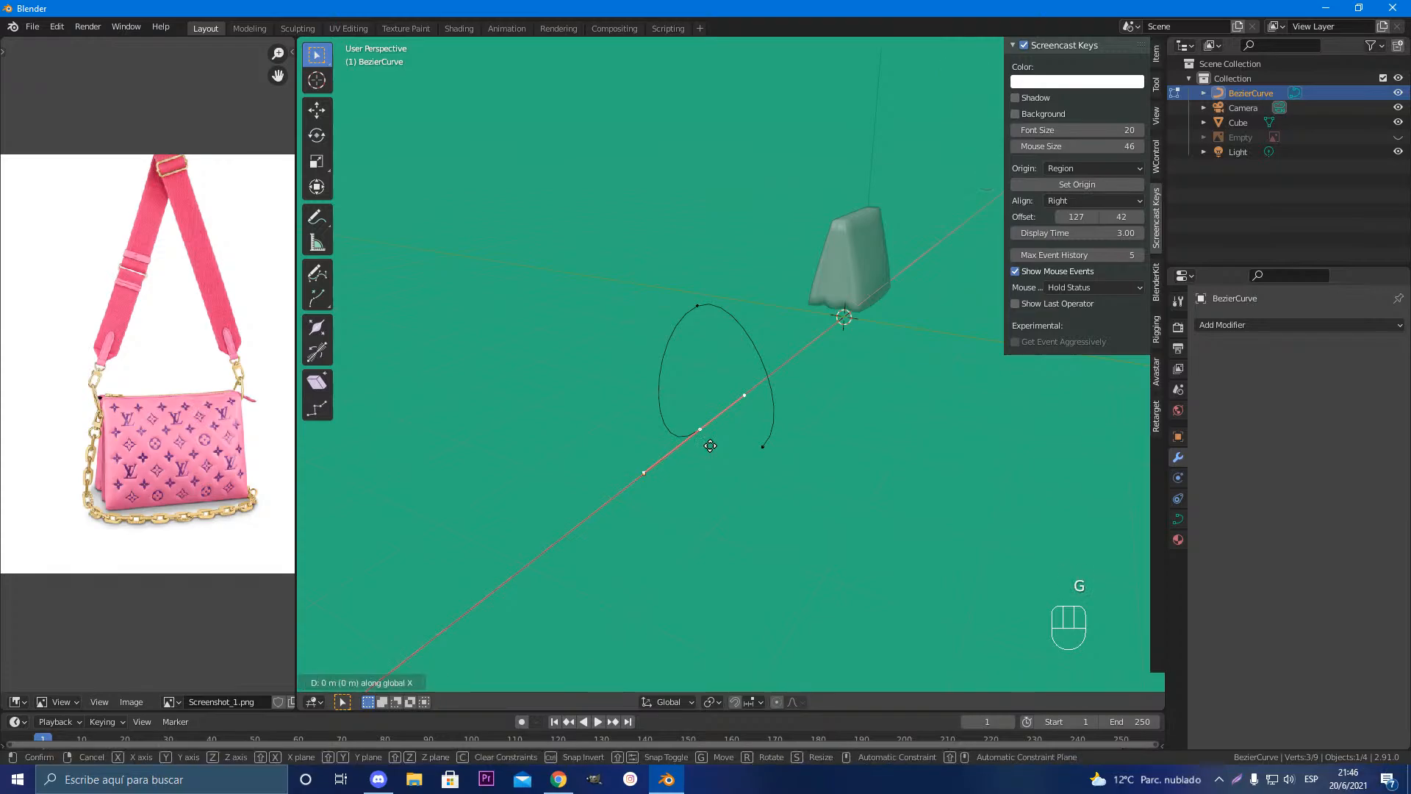
{"action": "key", "text": "x"}
{"action": "key", "text": "y"}
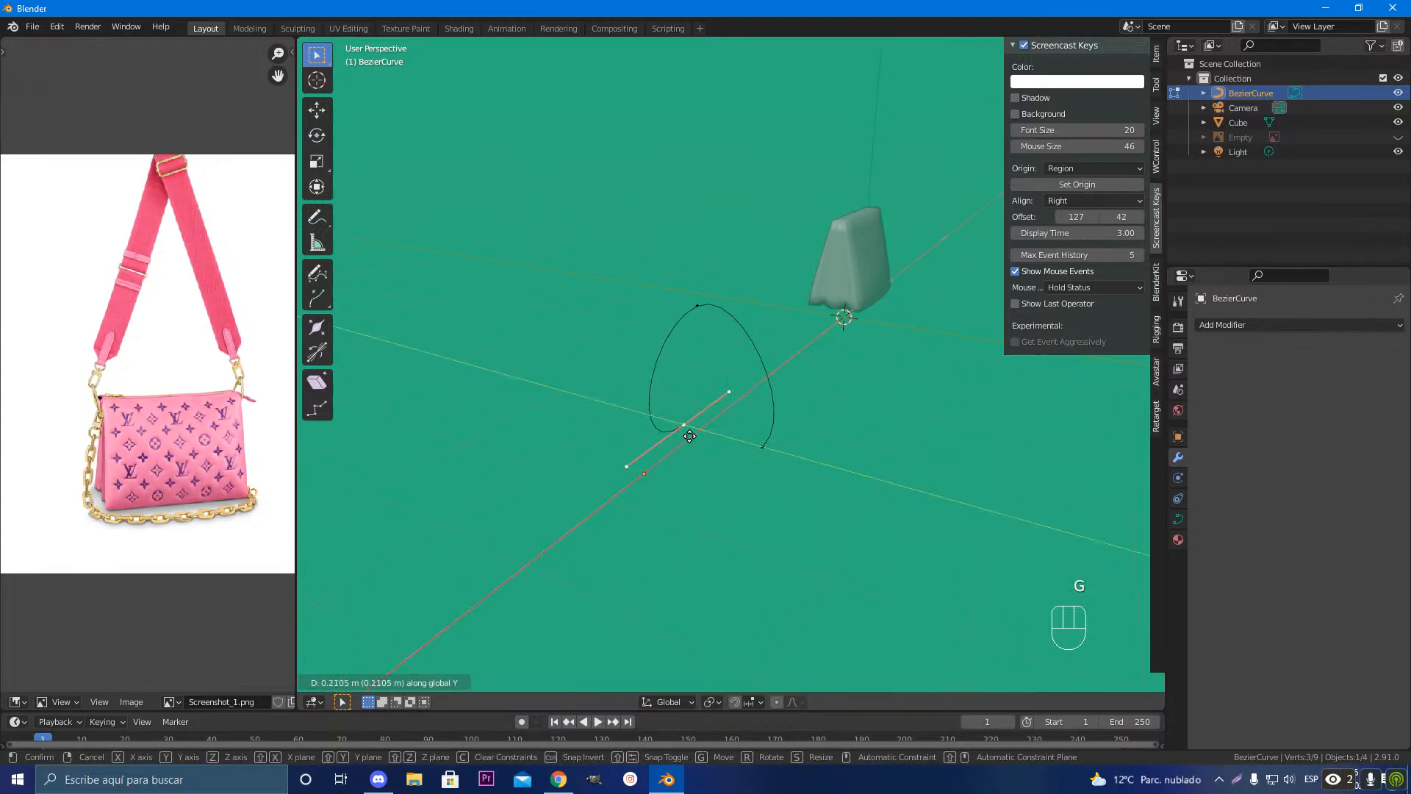
{"action": "left_click", "coordinate": [643, 415]}
Step: Add an Array modifier to the curve with its relative offset set to X 0 and Y 1
{"action": "middle_click_drag", "start_coordinate": [642, 415], "coordinate": [708, 518]}
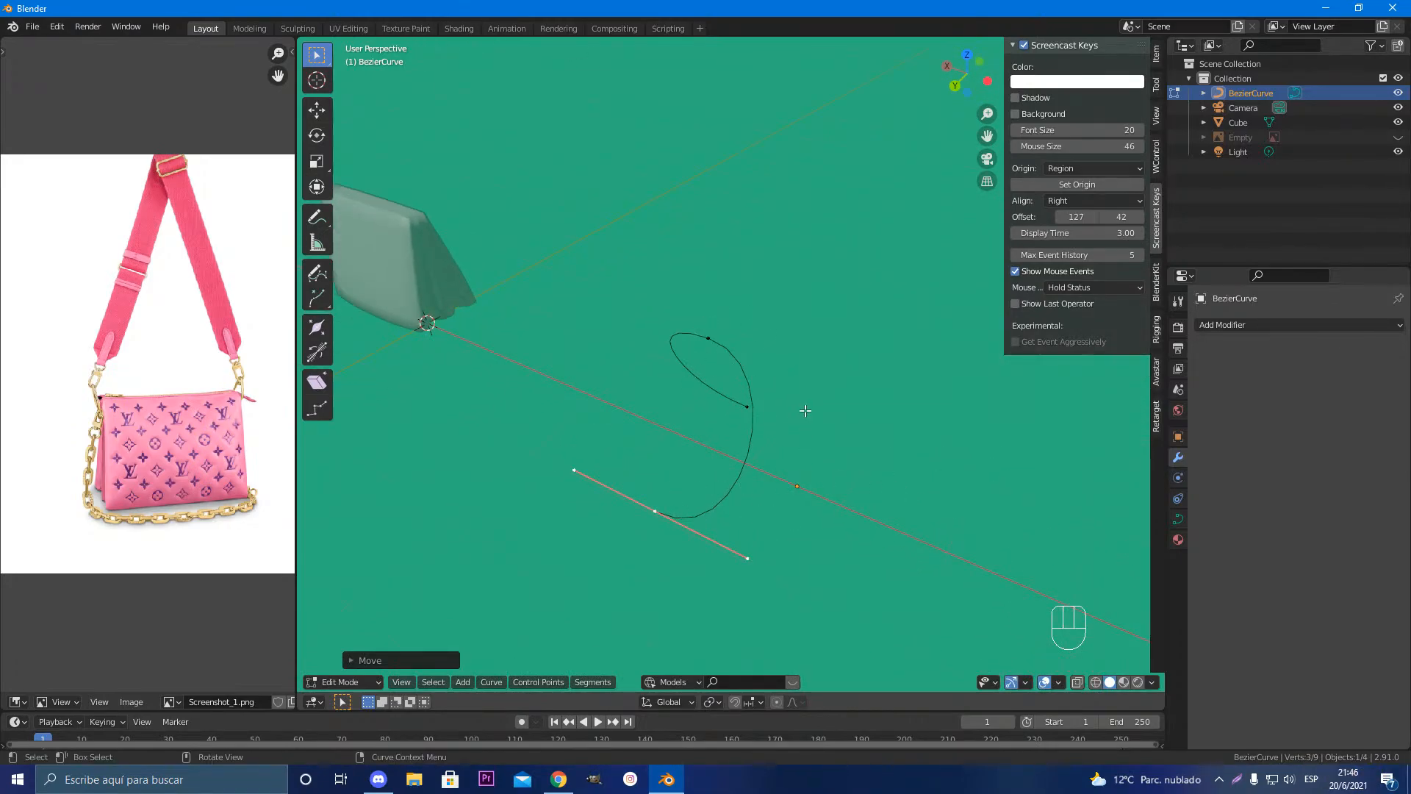
{"action": "middle_click_drag", "start_coordinate": [805, 411], "coordinate": [687, 395]}
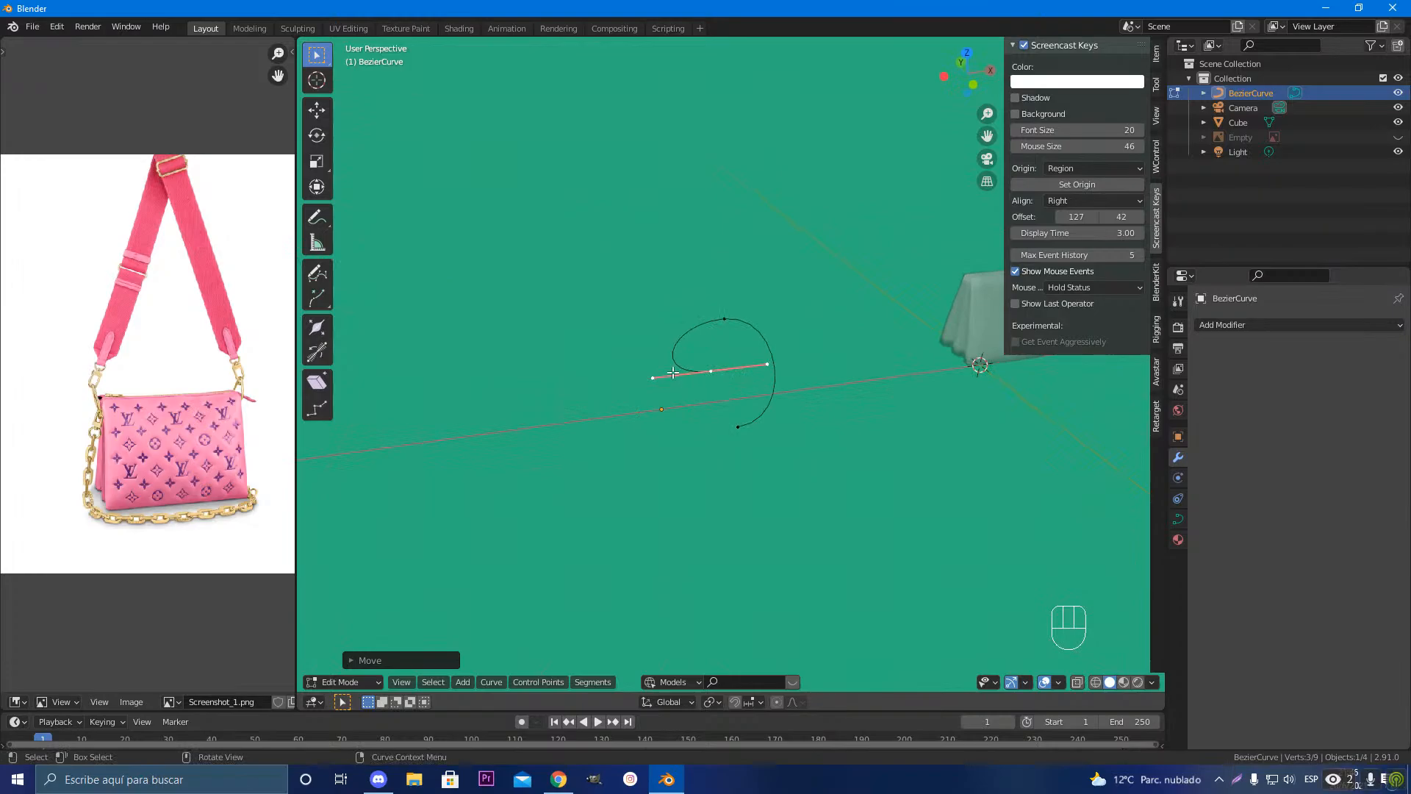
{"action": "left_click", "coordinate": [1284, 324]}
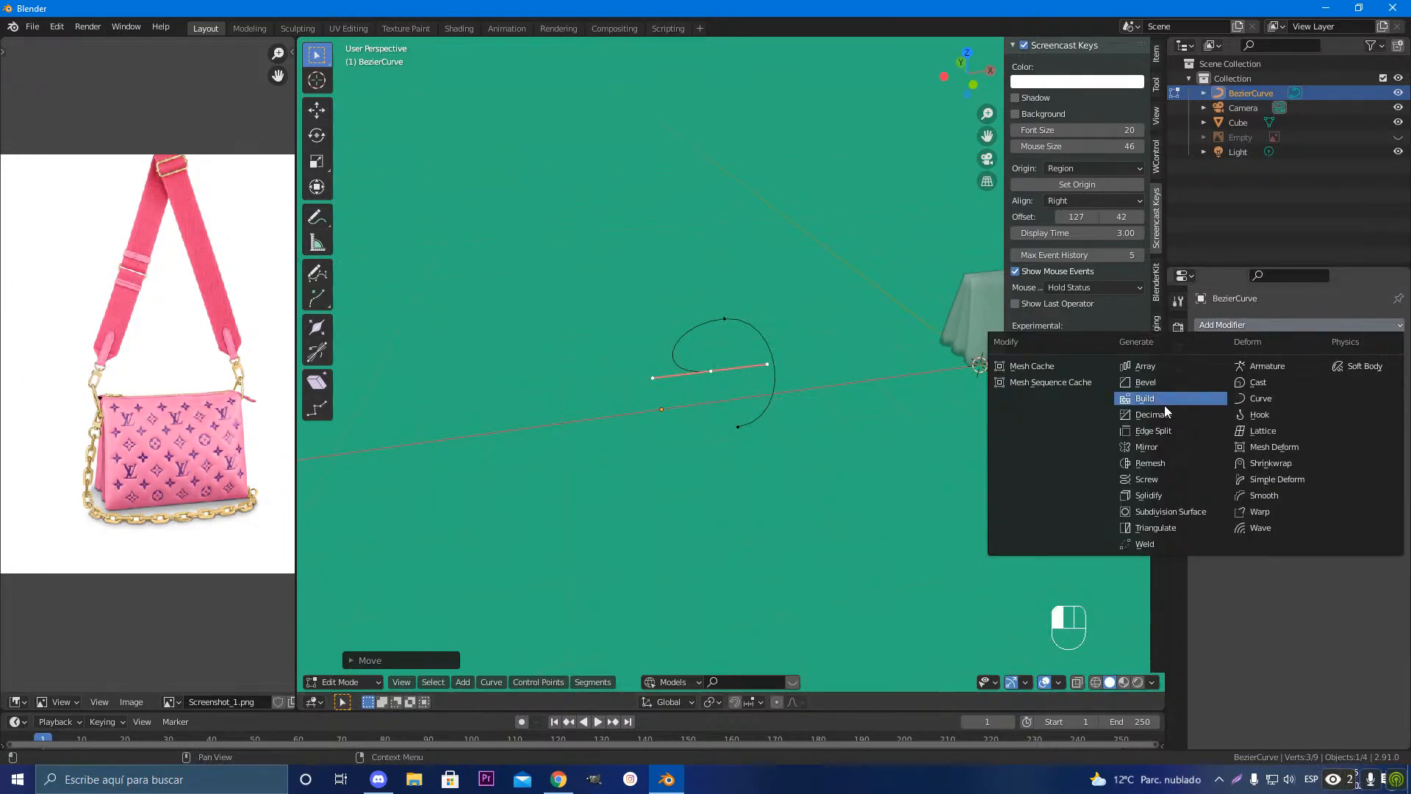
{"action": "left_click", "coordinate": [1165, 366]}
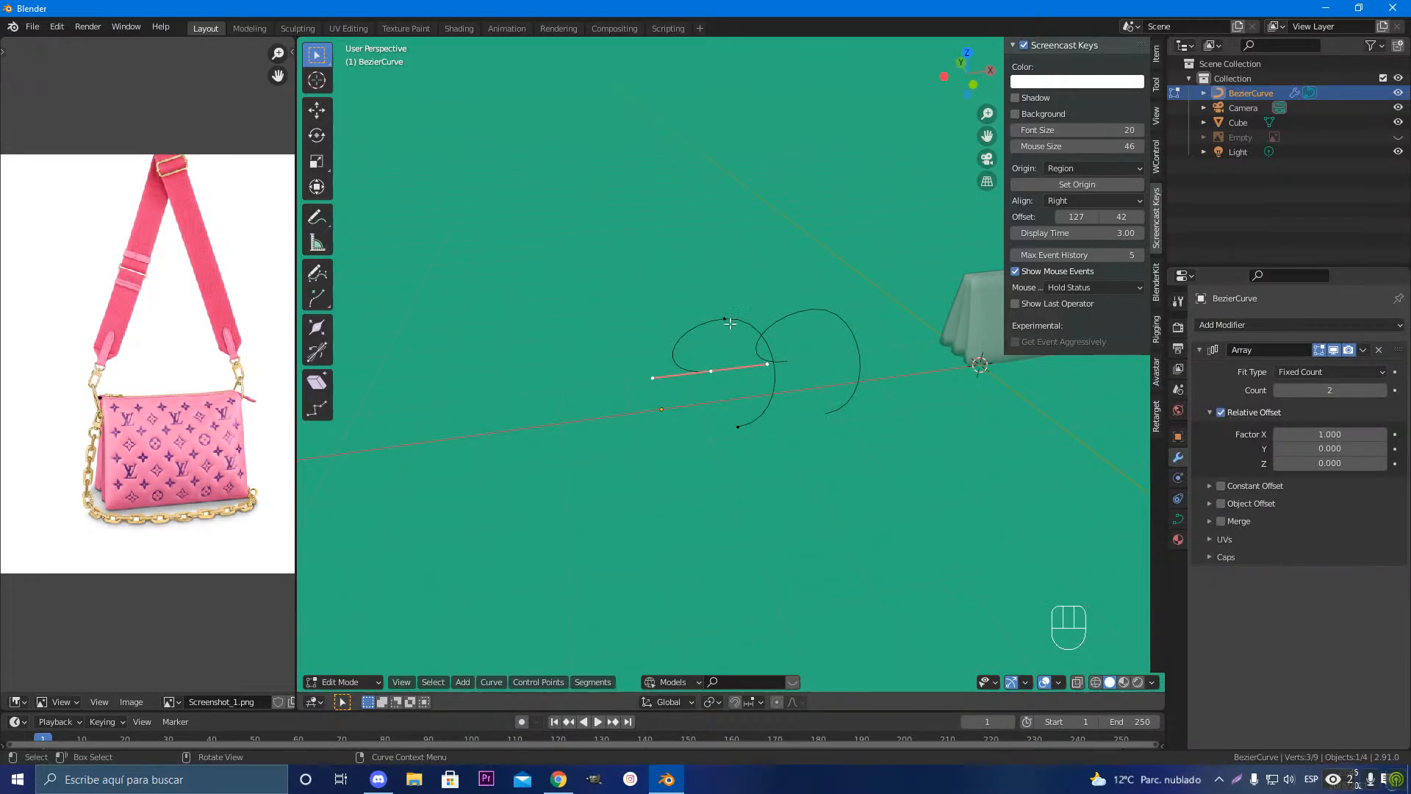
{"action": "left_click", "coordinate": [1338, 435]}
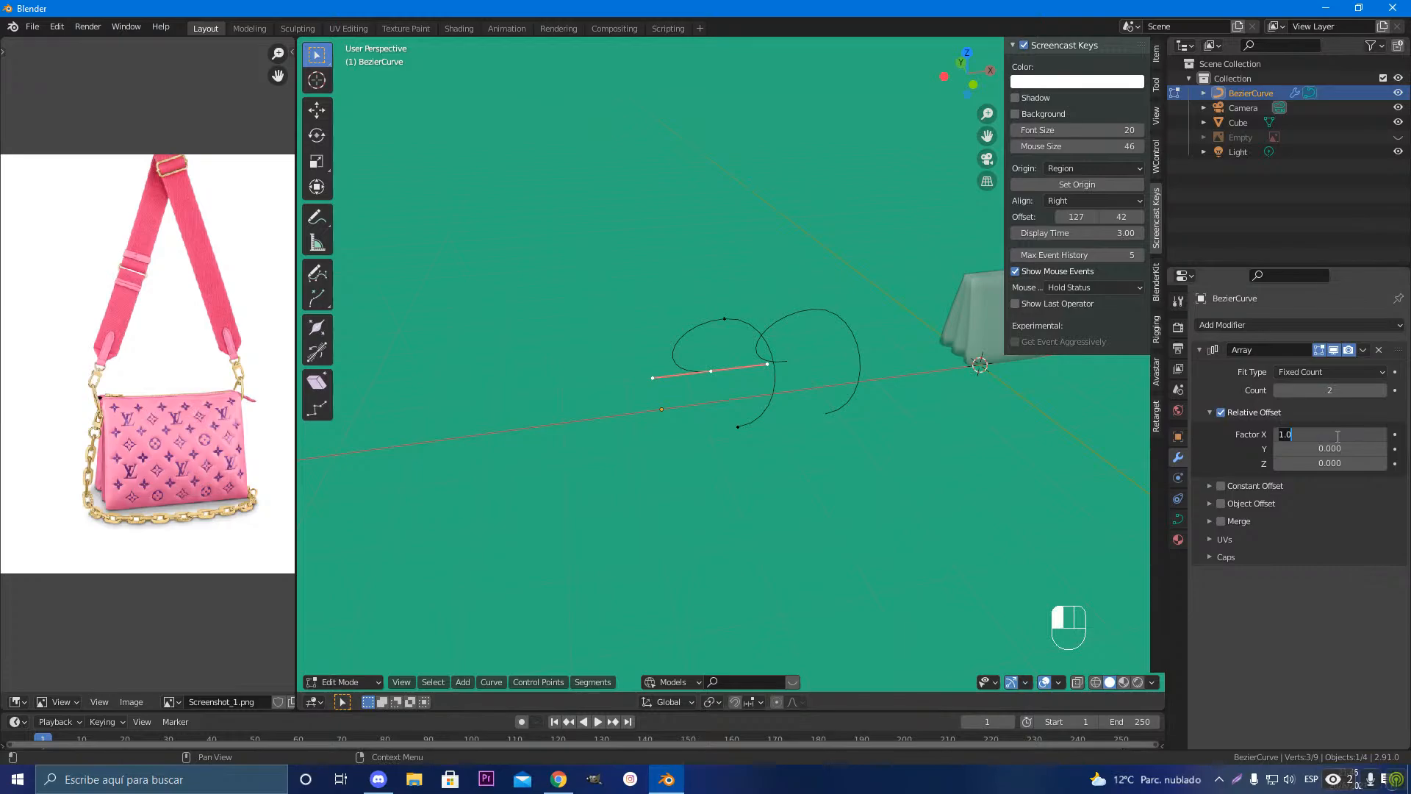
{"action": "type", "text": "0"}
{"action": "key", "text": "Tab"}
{"action": "type", "text": "1"}
{"action": "key", "text": "Return"}
Step: Give the curve thickness with a round bevel depth of 0.1 m
{"action": "middle_click_drag", "start_coordinate": [852, 465], "coordinate": [772, 401]}
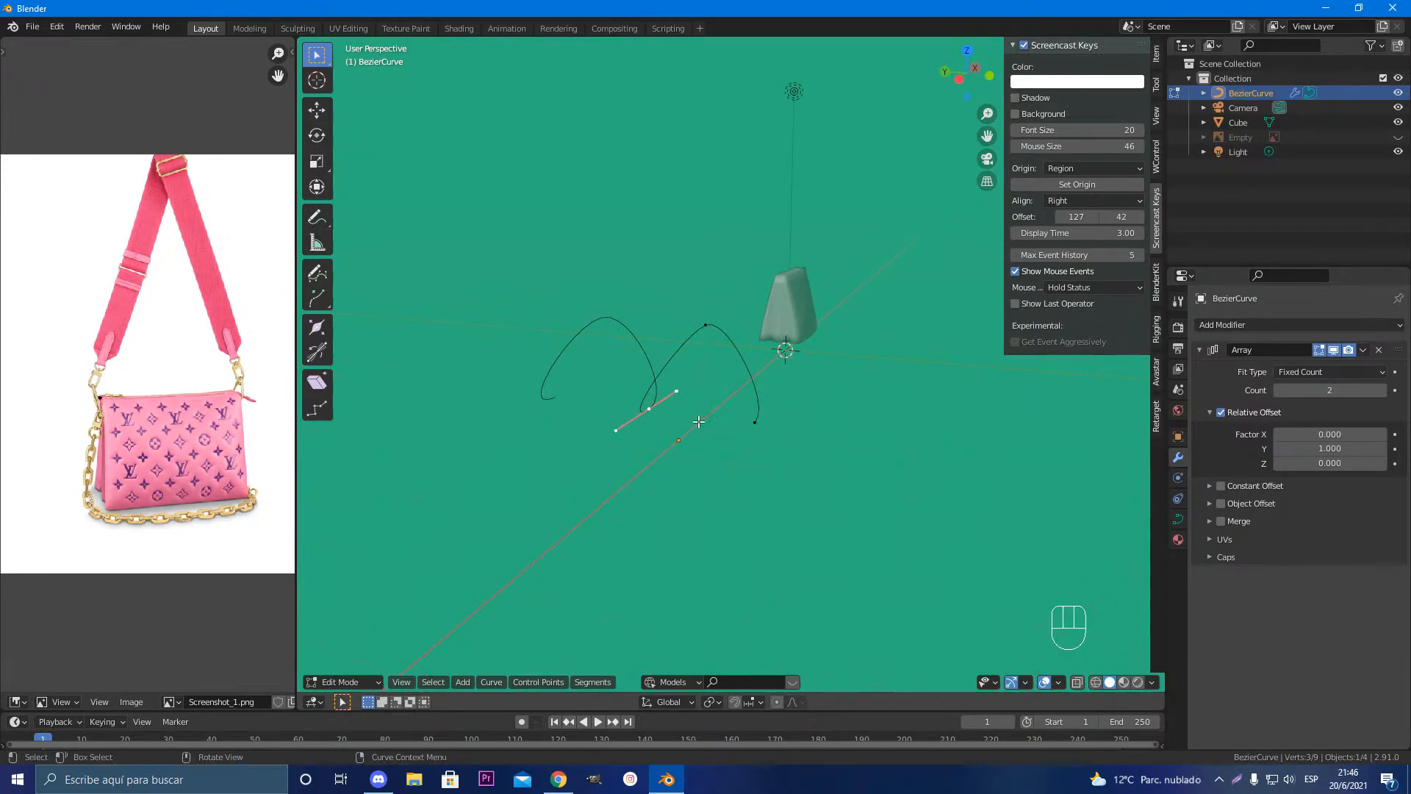
{"action": "left_click", "coordinate": [1178, 518]}
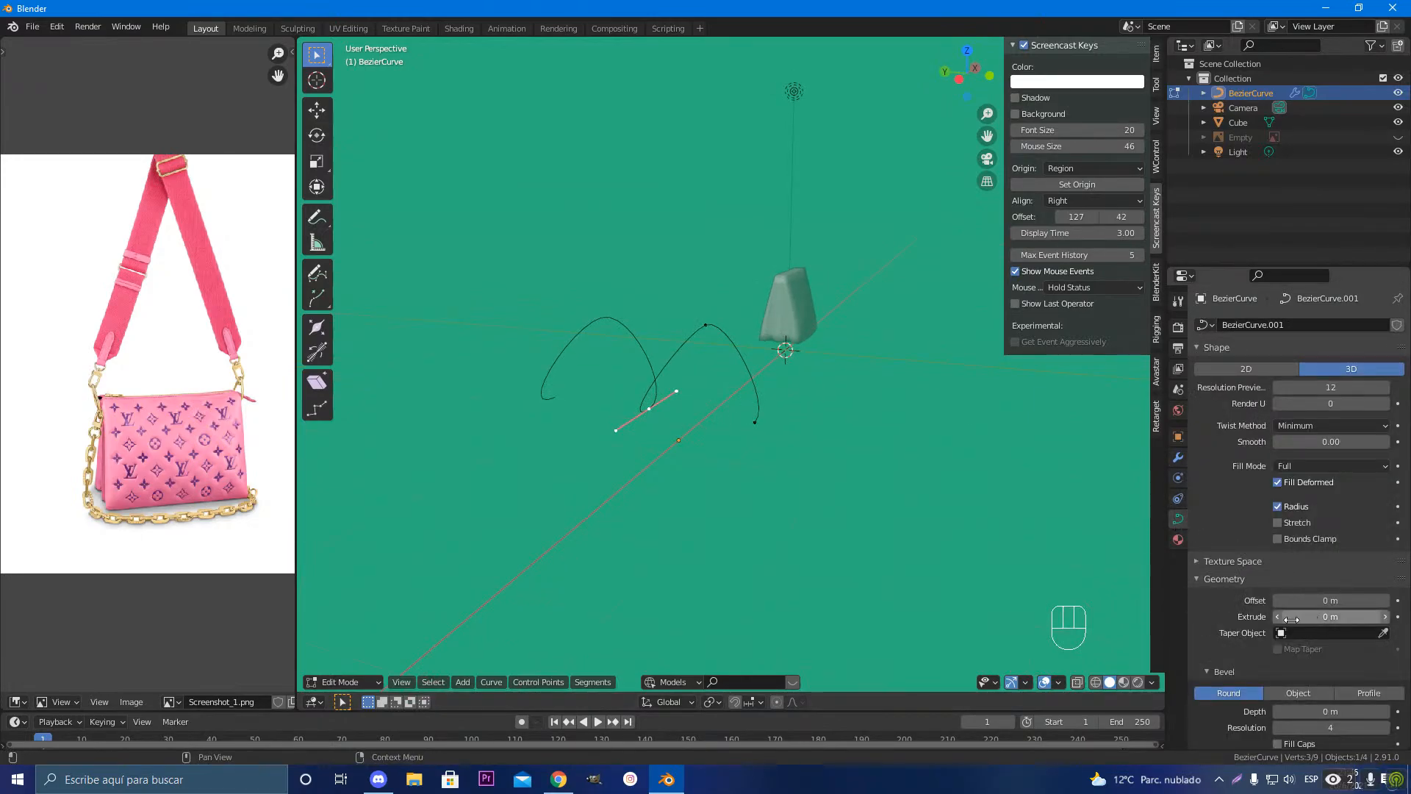
{"action": "scroll", "coordinate": [1283, 669], "scroll_direction": "down", "scroll_amount": 3}
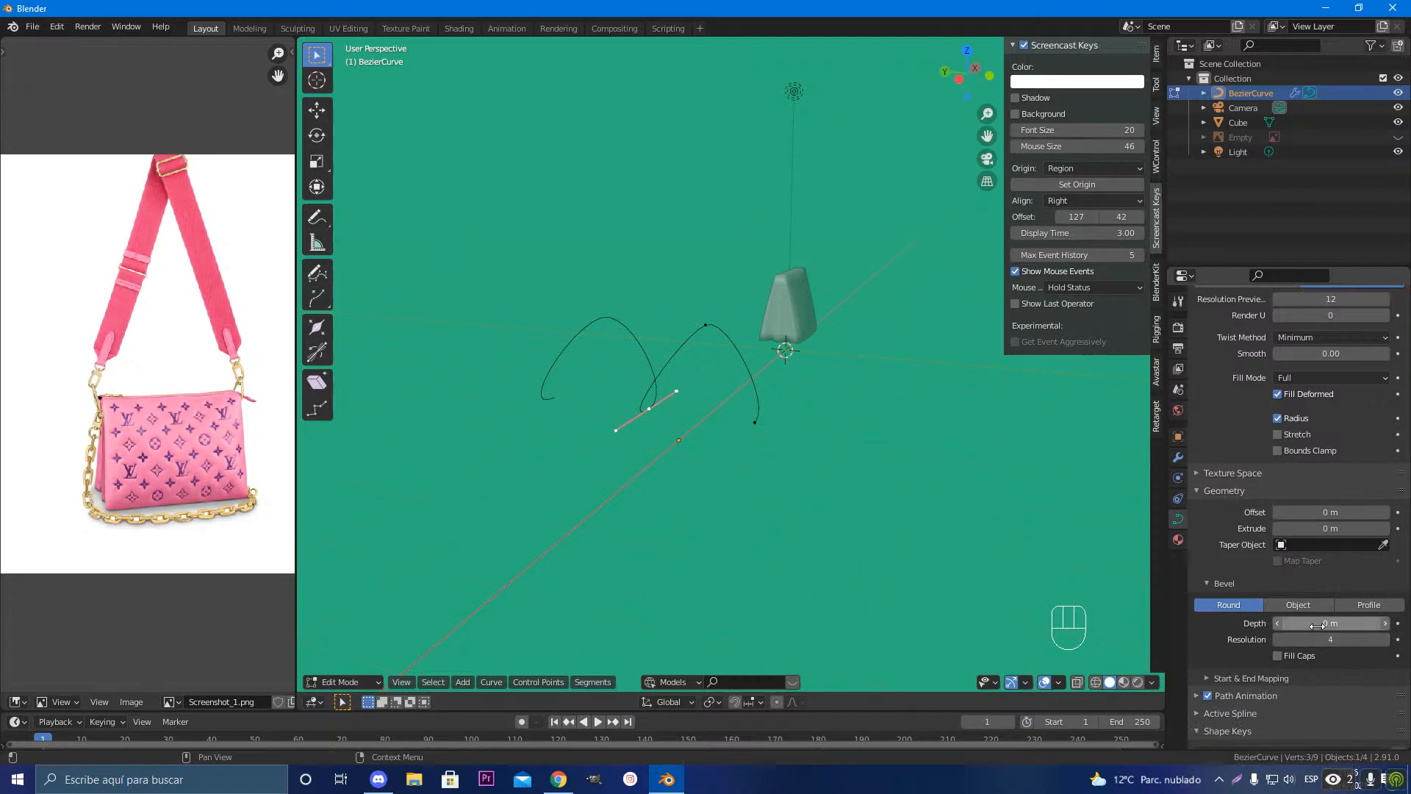
{"action": "left_click_drag", "start_coordinate": [1317, 625], "coordinate": [1280, 623]}
Step: Set the Array modifier's relative offset Y to 0.9 to bring the two coil turns together
{"action": "middle_click_drag", "start_coordinate": [730, 459], "coordinate": [1059, 499]}
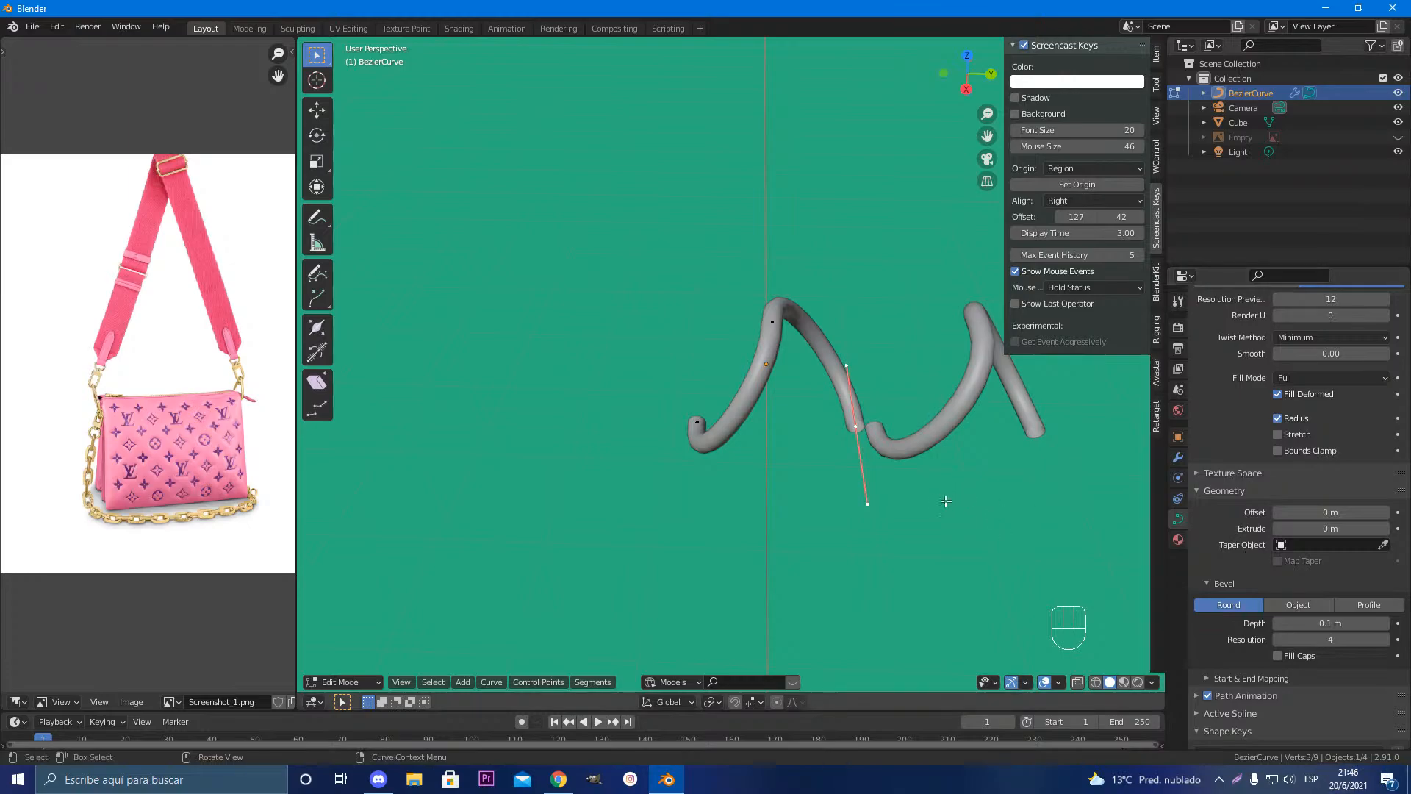
{"action": "scroll", "coordinate": [1242, 446], "scroll_direction": "up", "scroll_amount": 3}
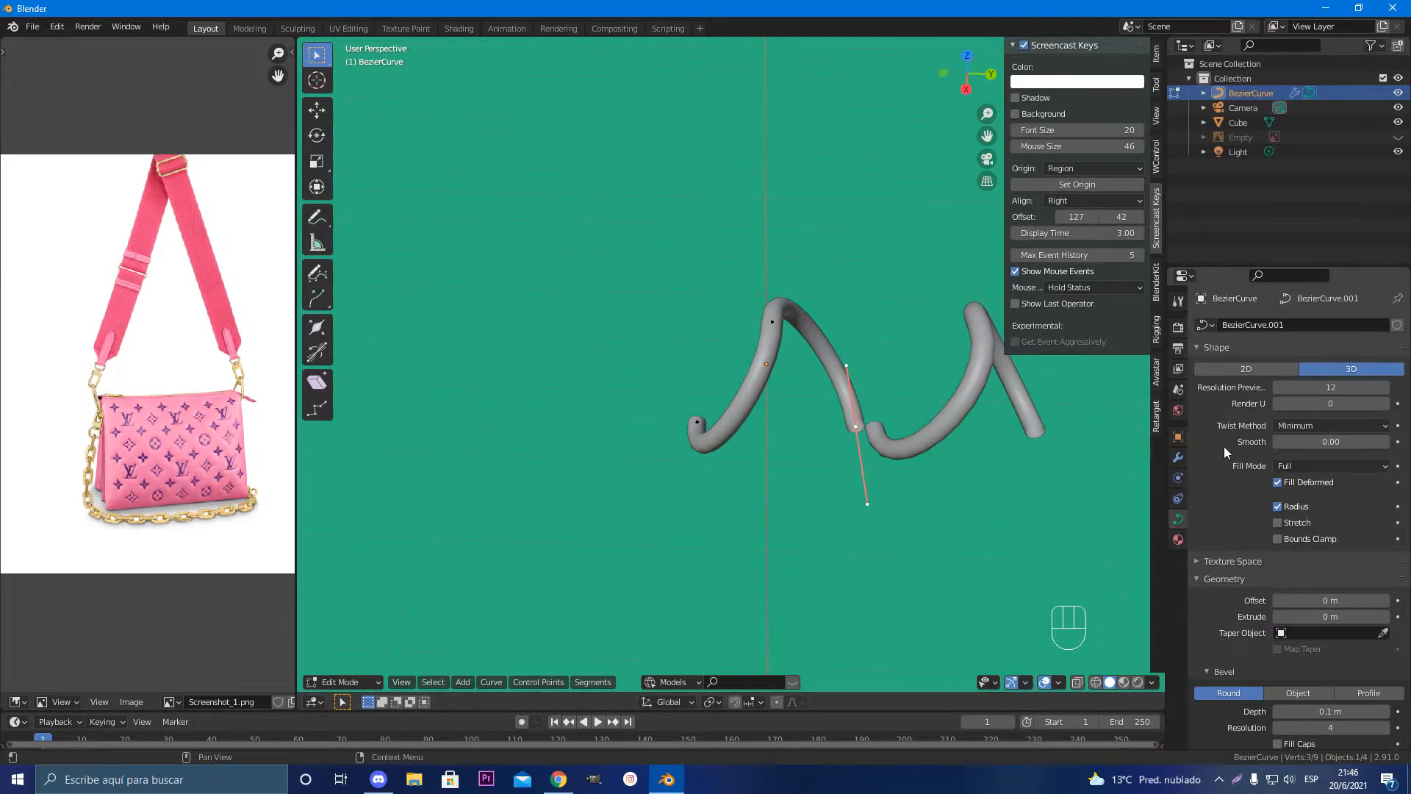
{"action": "left_click", "coordinate": [1178, 456]}
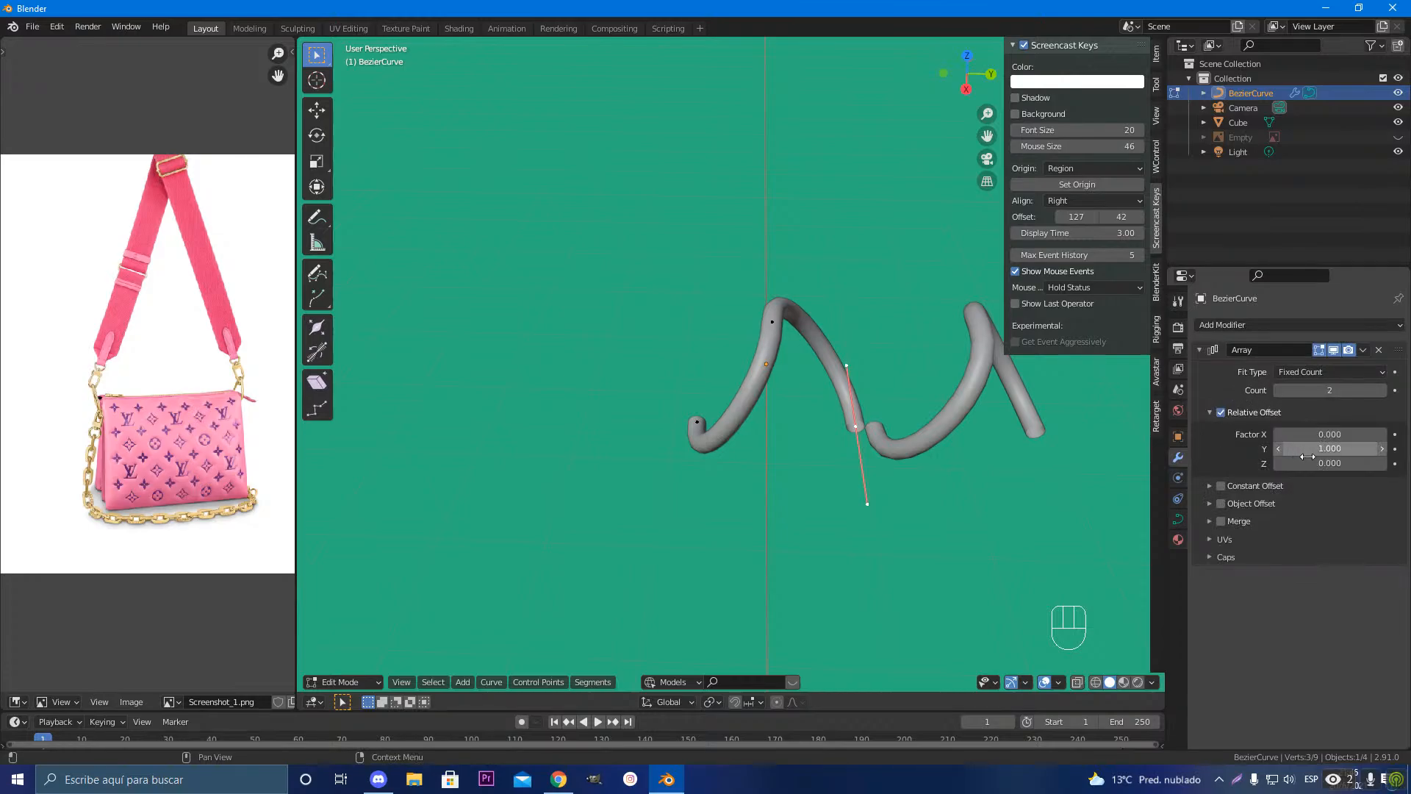
{"action": "left_click", "coordinate": [1339, 454]}
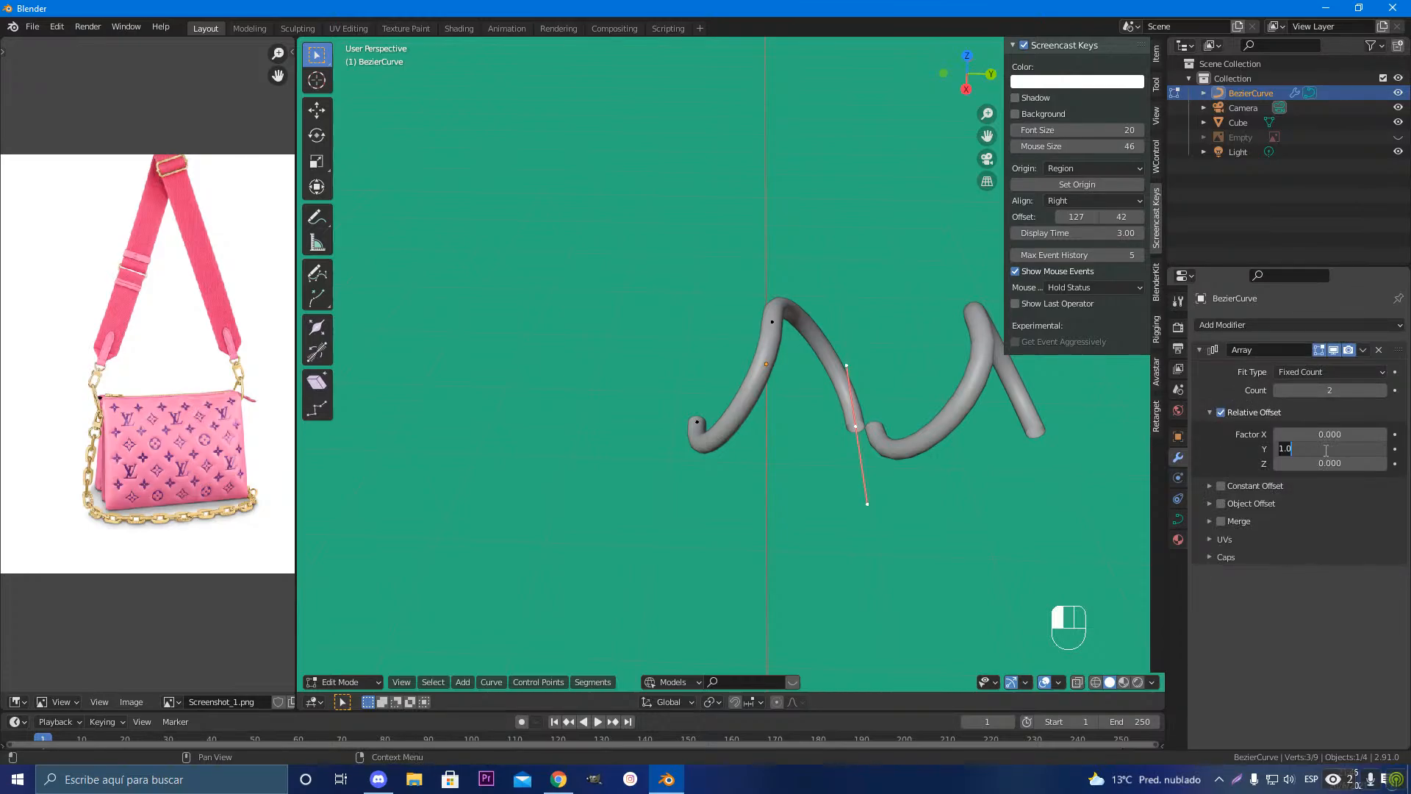
{"action": "key", "text": "BackSpace"}
{"action": "type", "text": ".9"}
{"action": "key", "text": "Return"}
Step: Move the selected end point about 0.06 m along Y to align the joint between coil turns, and return to Object Mode
{"action": "middle_click_drag", "start_coordinate": [1017, 452], "coordinate": [901, 430]}
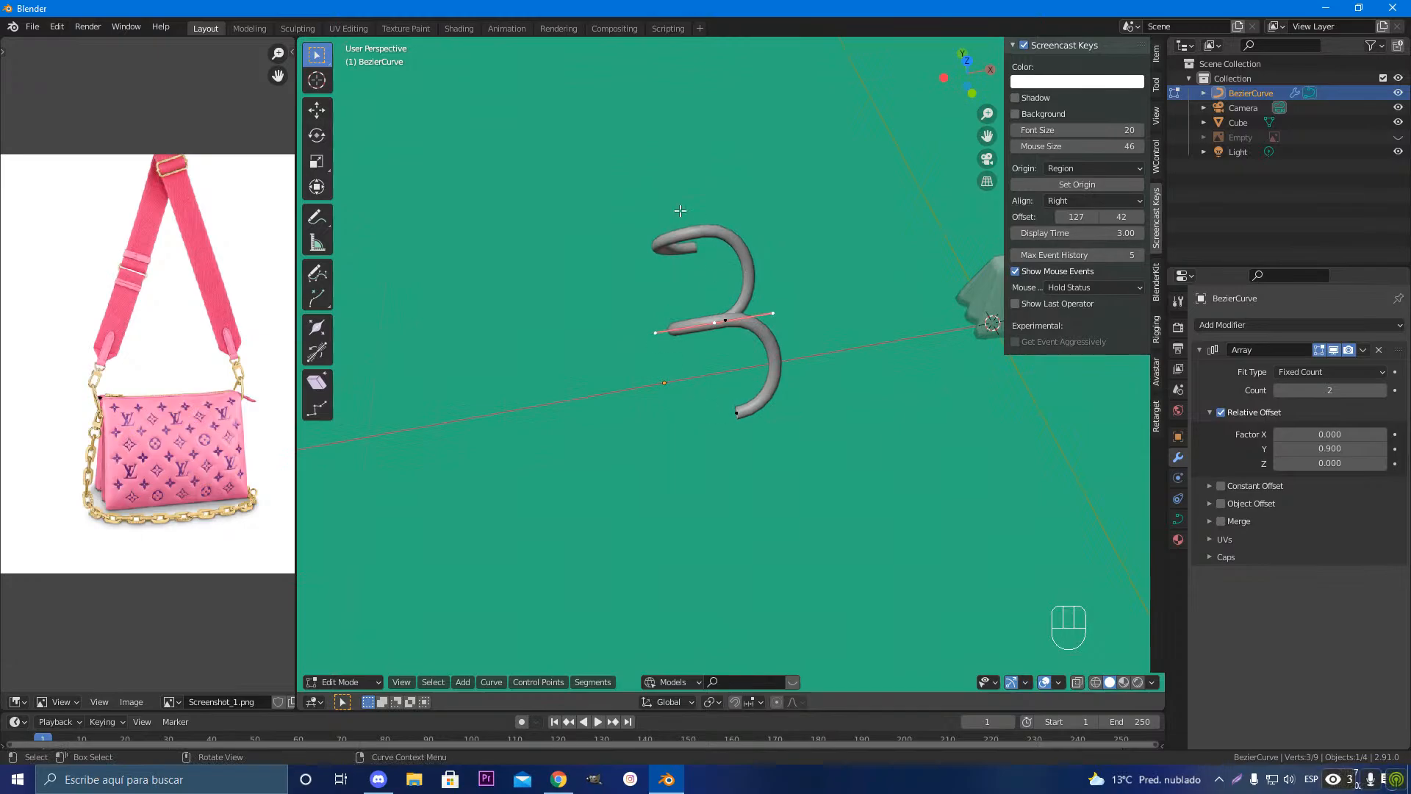
{"action": "middle_click_drag", "start_coordinate": [798, 256], "coordinate": [810, 410]}
{"action": "scroll", "coordinate": [645, 389], "scroll_direction": "up", "scroll_amount": 3}
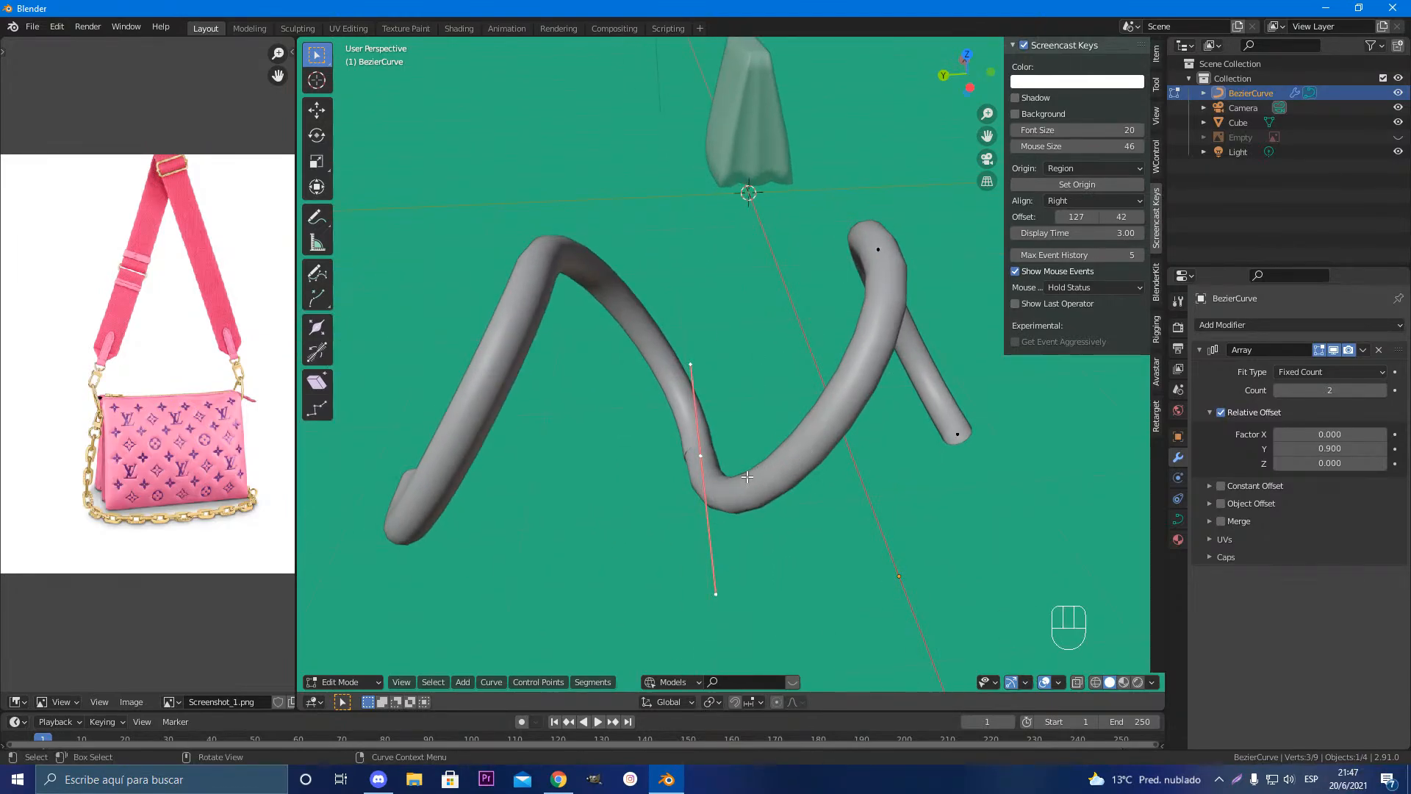
{"action": "key", "text": "Tab"}
{"action": "key", "text": "Tab"}
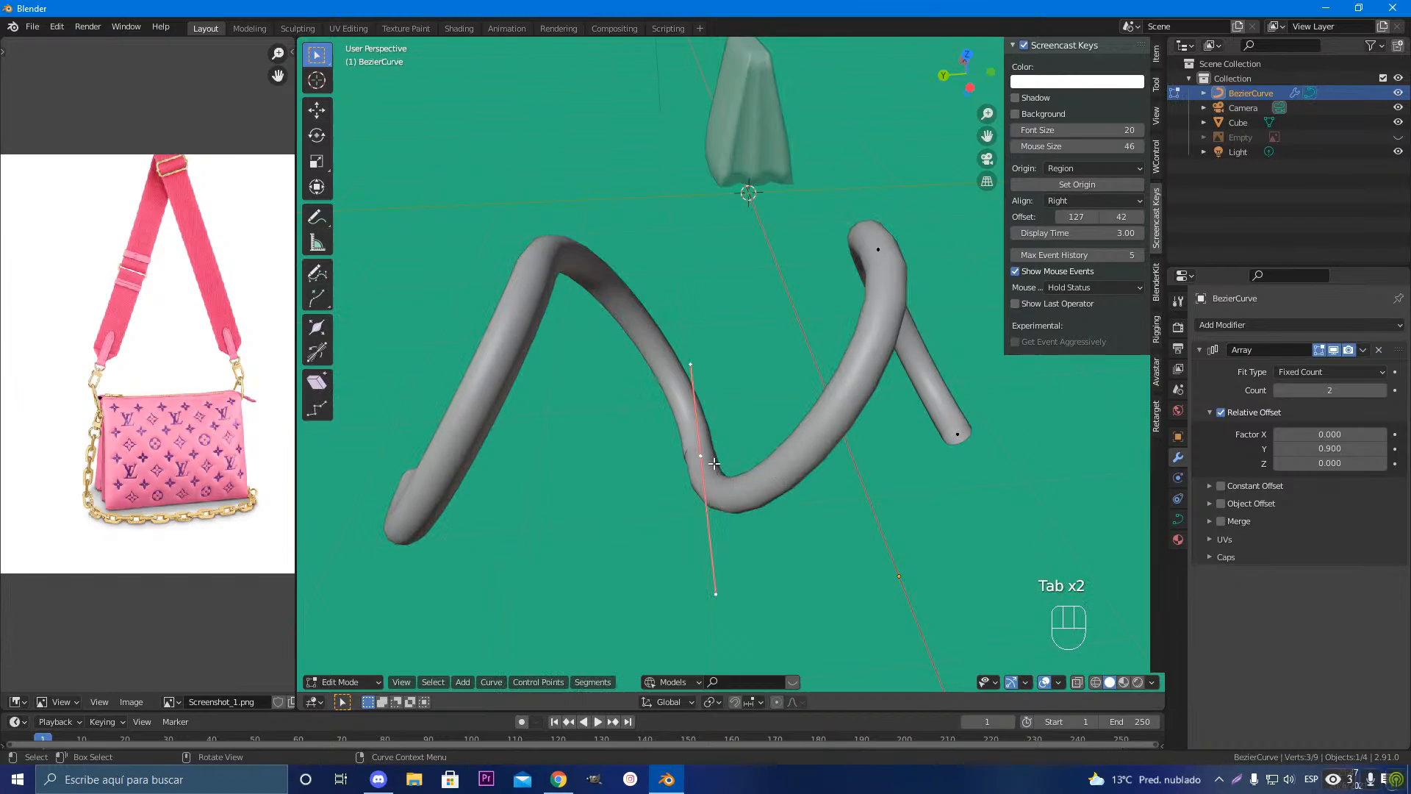
{"action": "key", "text": "g"}
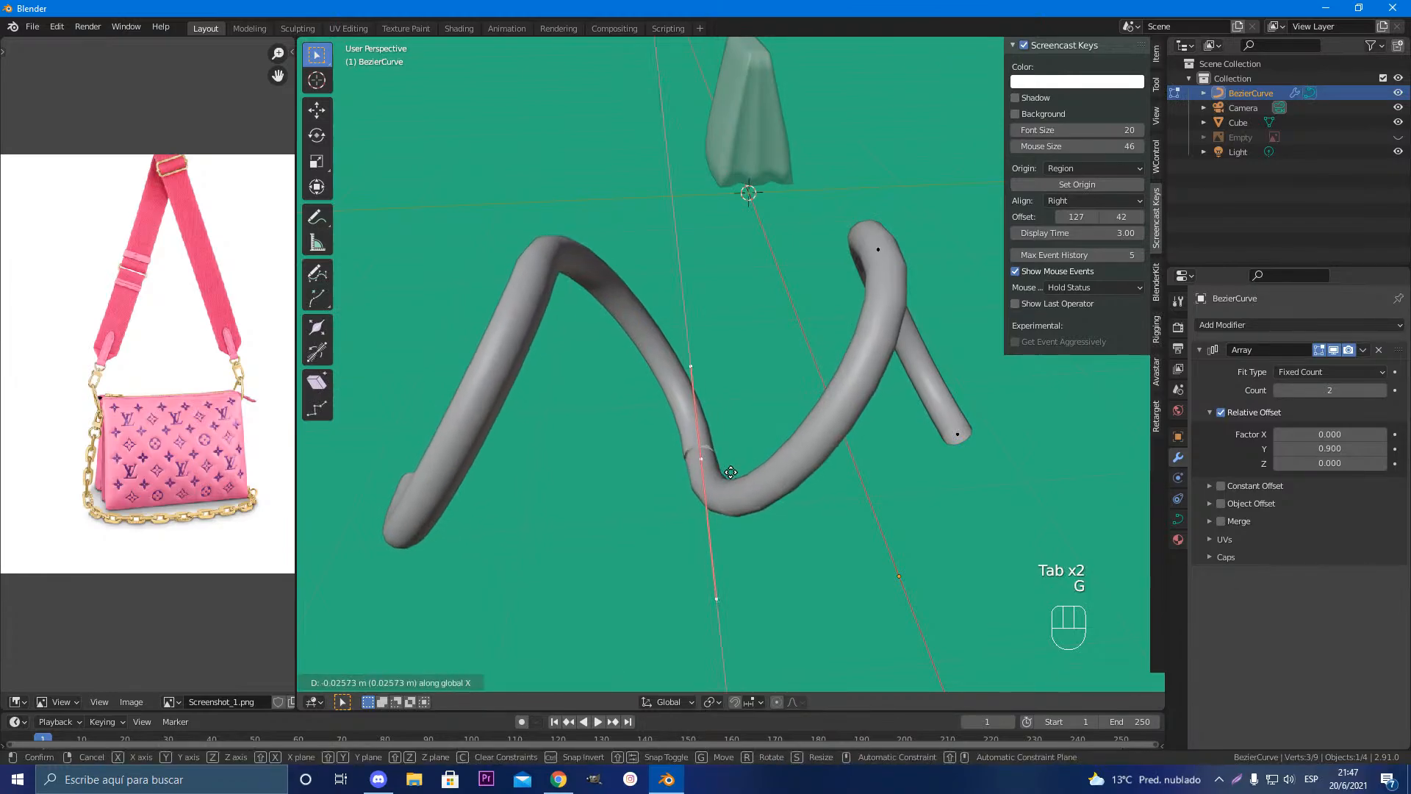
{"action": "key", "text": "y"}
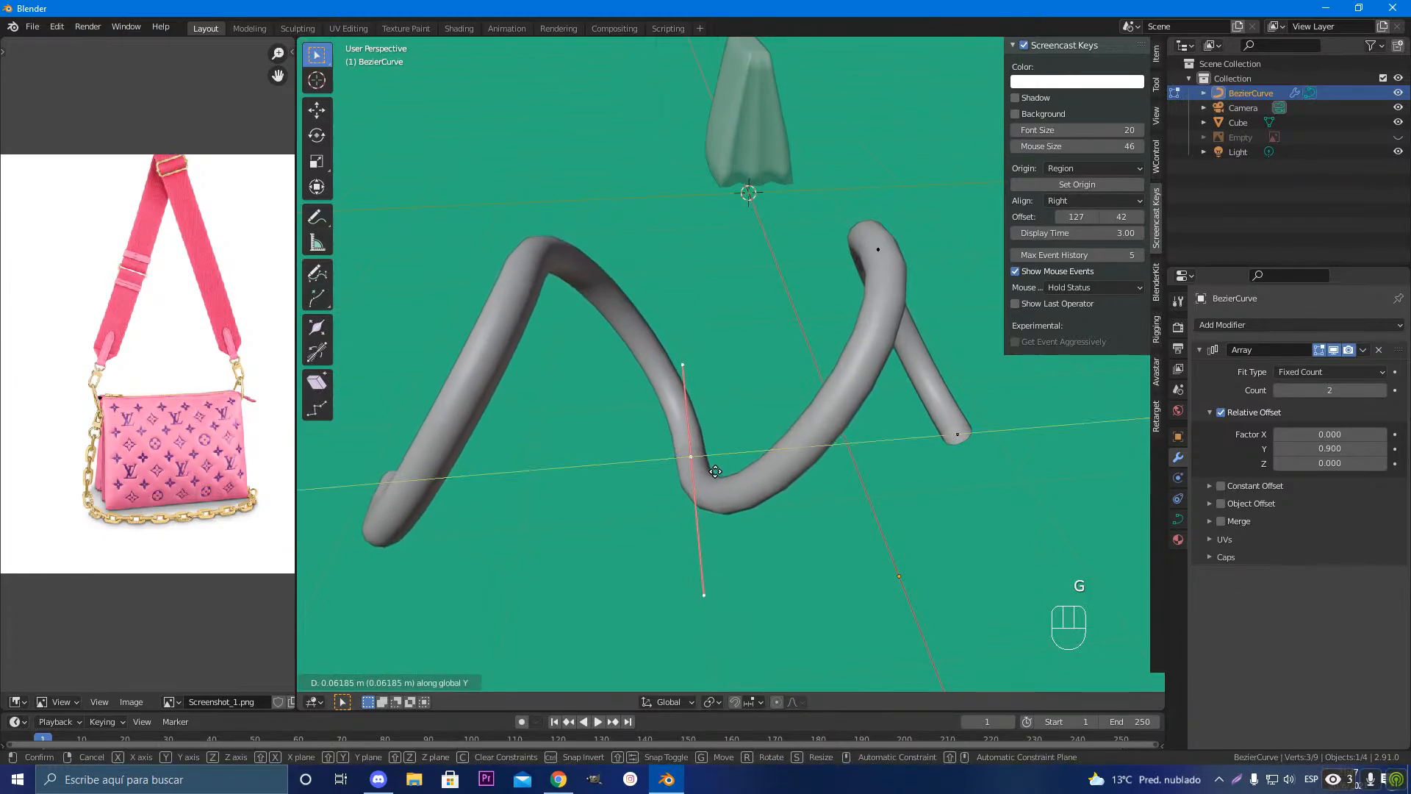
{"action": "left_click", "coordinate": [714, 471]}
{"action": "middle_click_drag", "start_coordinate": [713, 471], "coordinate": [670, 438]}
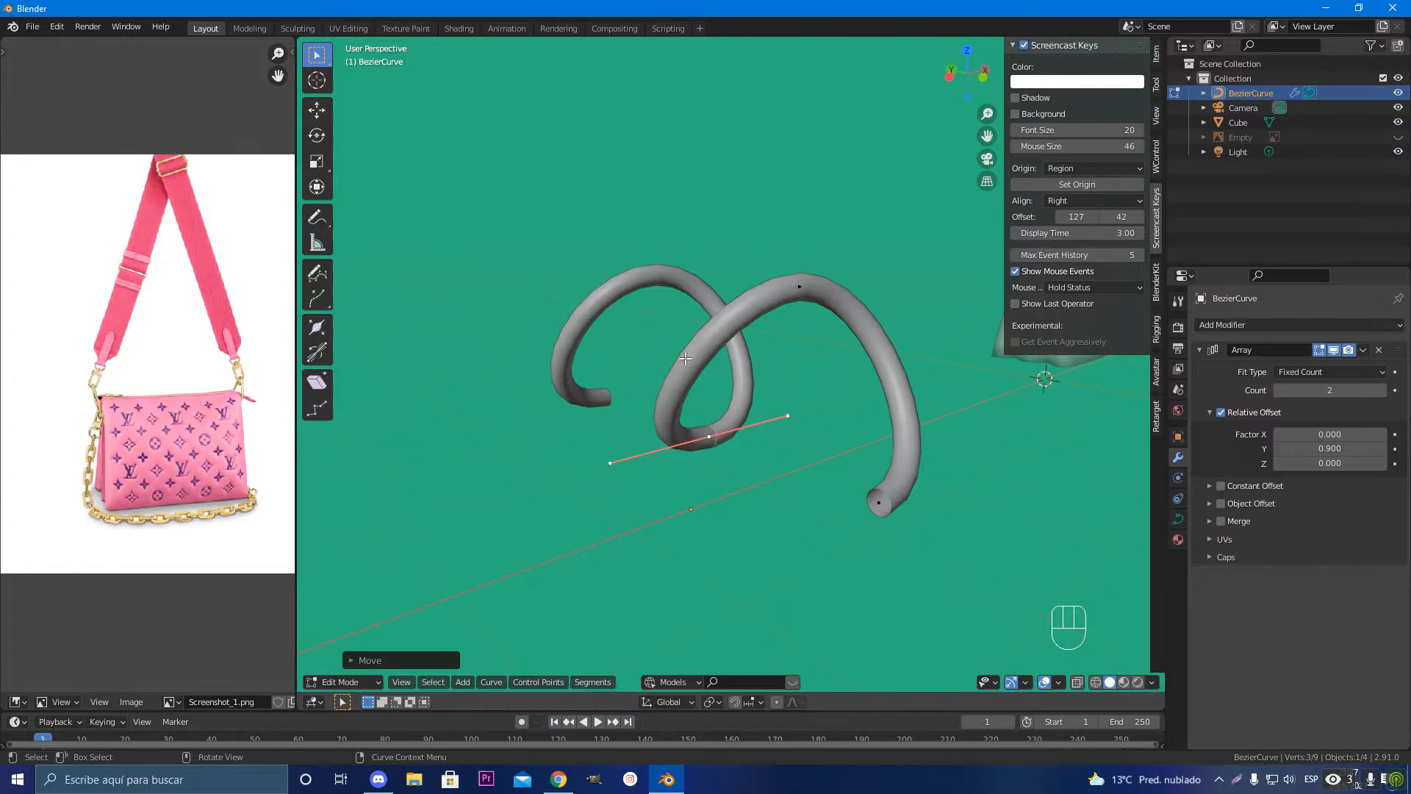
{"action": "middle_click_drag", "start_coordinate": [685, 358], "coordinate": [722, 492]}
{"action": "key", "text": "Tab"}
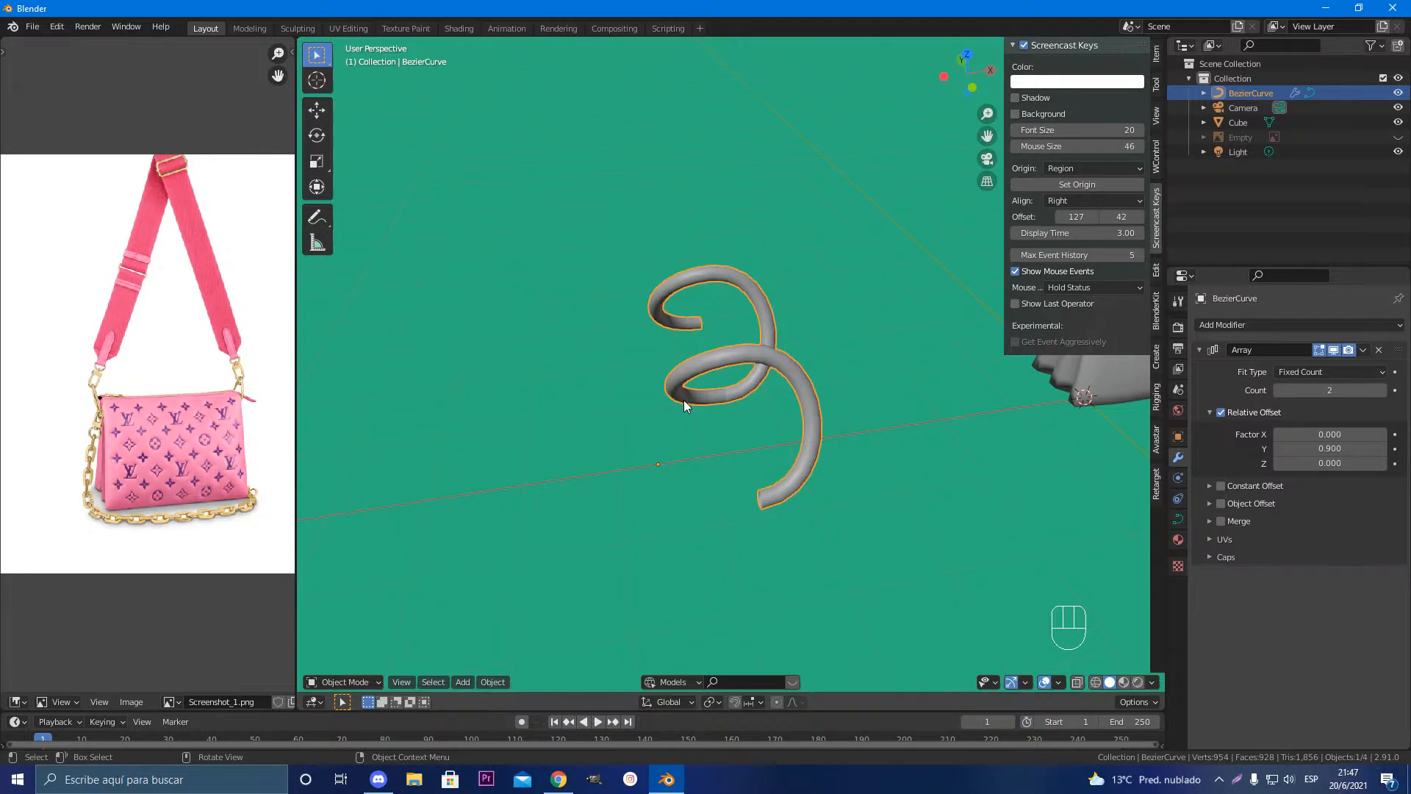
{"action": "scroll", "coordinate": [683, 399], "scroll_direction": "up", "scroll_amount": 4}
{"action": "middle_click_drag", "start_coordinate": [684, 400], "coordinate": [375, 415]}
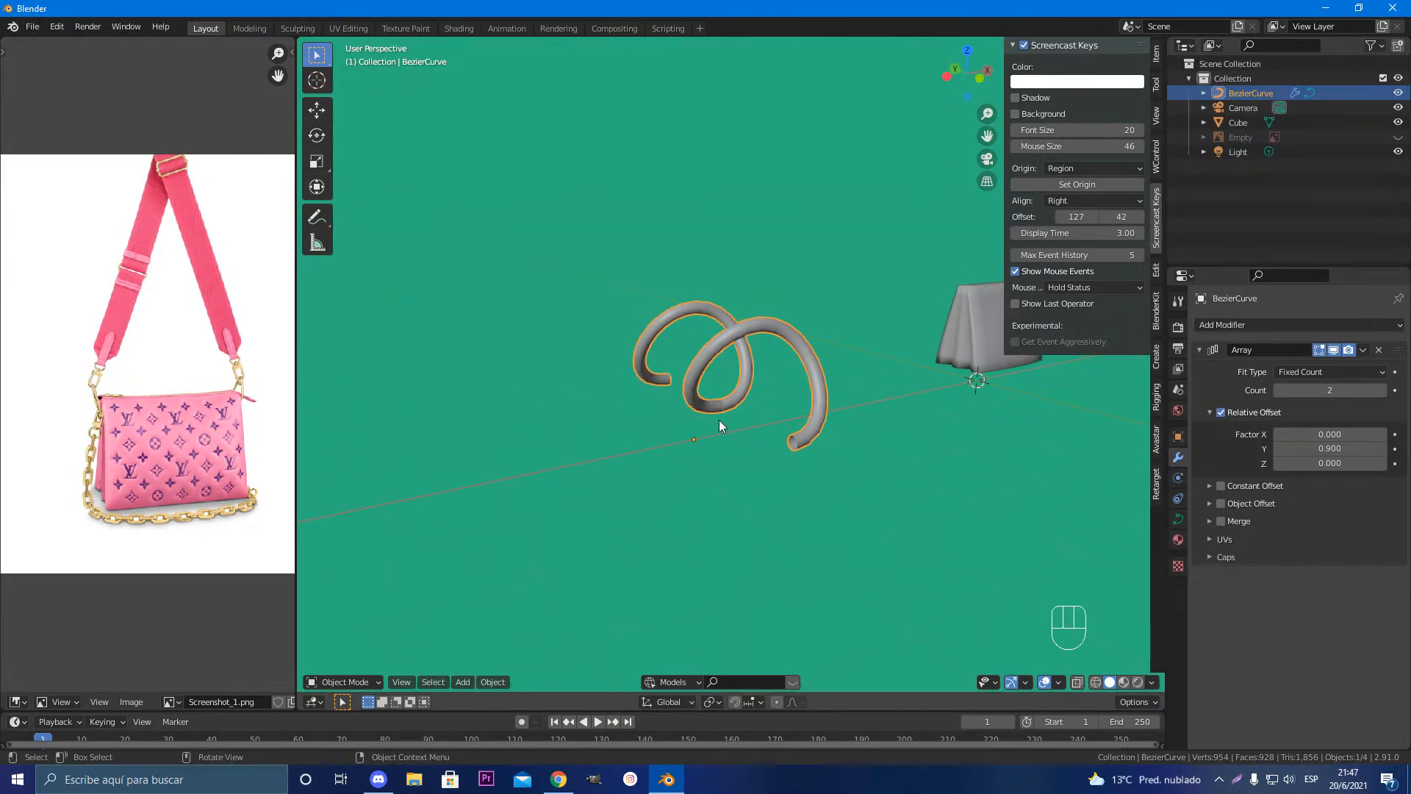
{"action": "middle_click_drag", "start_coordinate": [720, 421], "coordinate": [722, 385]}
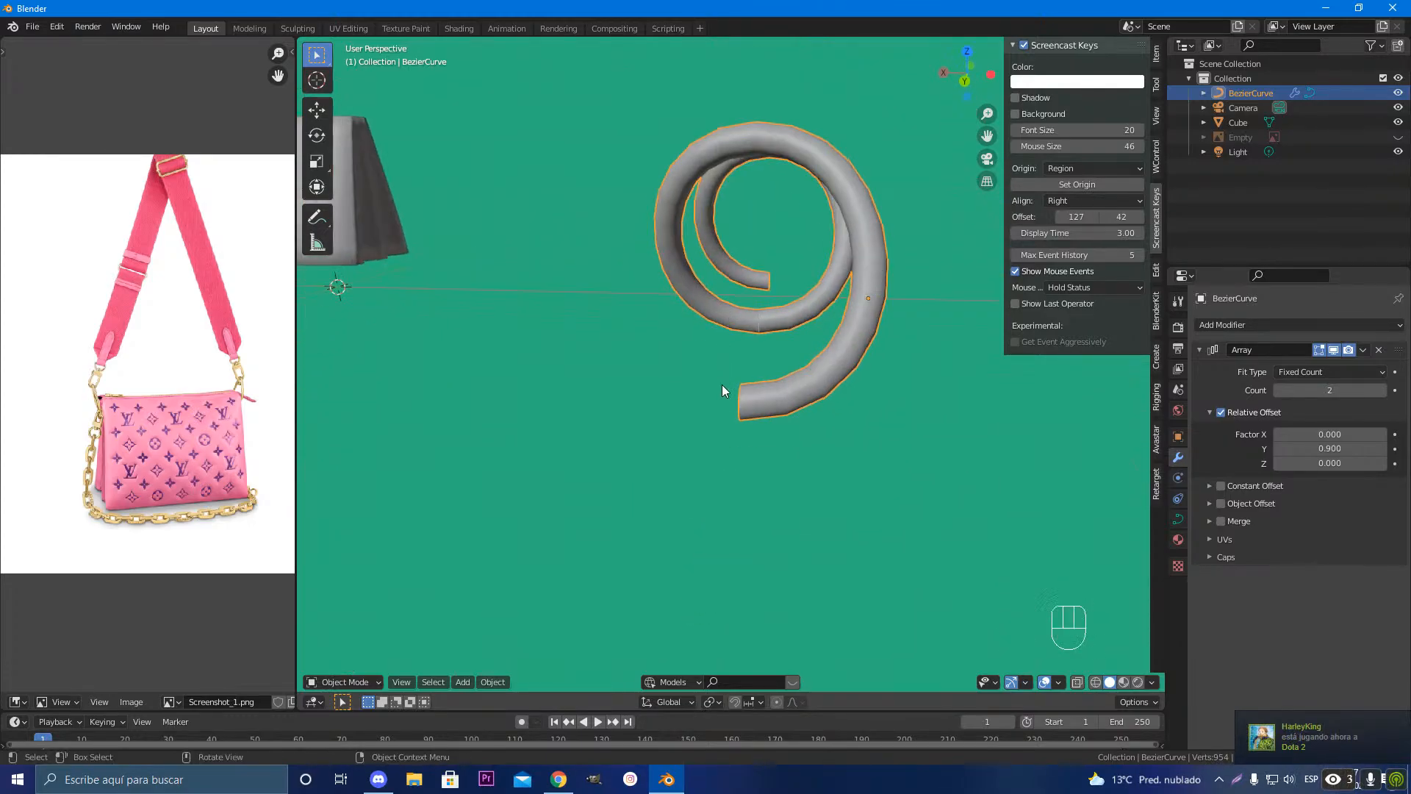
{"action": "key", "text": "Tab"}
{"action": "key", "text": "Tab"}
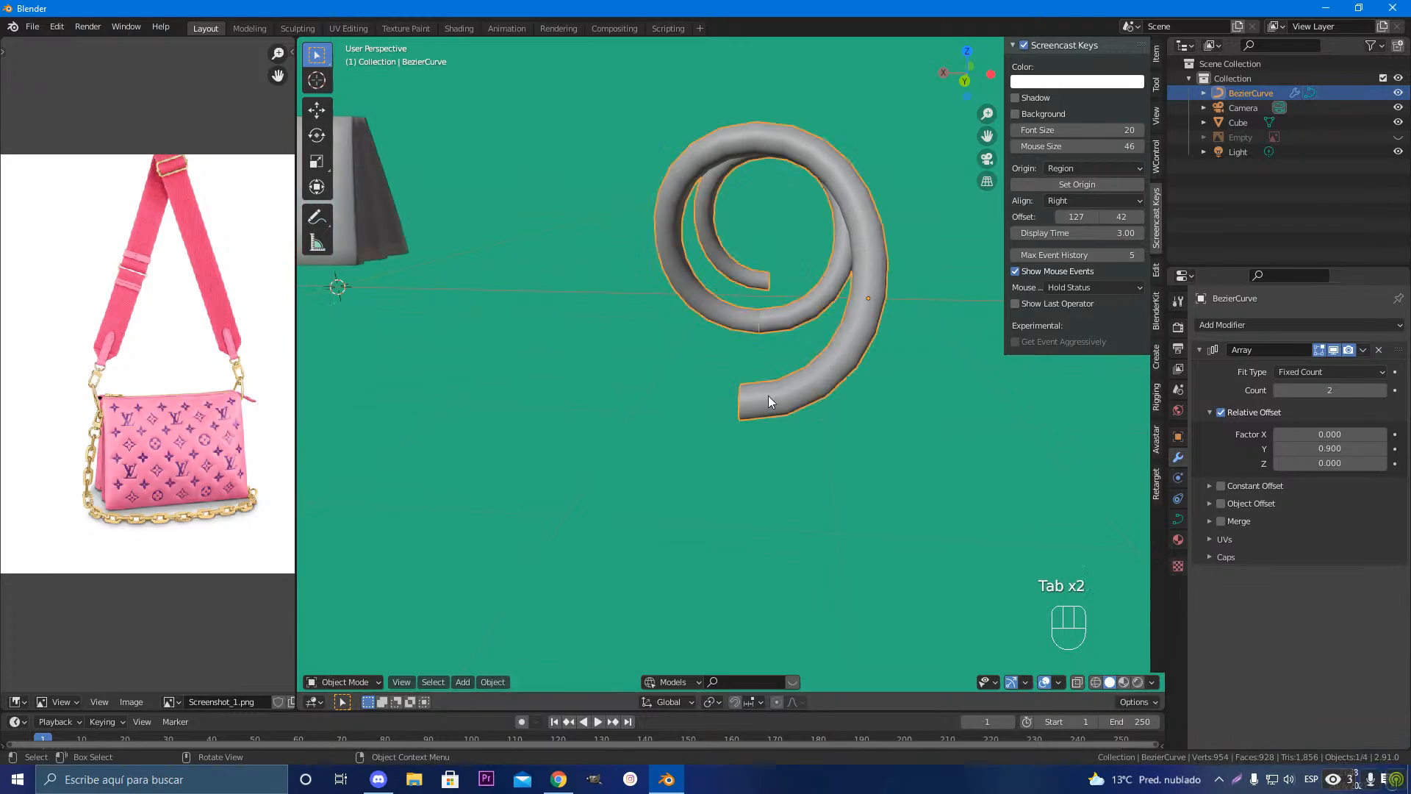
Step: Add a cube mesh and move it over to the spiral curve
{"action": "key", "text": "shift+a"}
{"action": "mouse_move", "coordinate": [765, 381]}
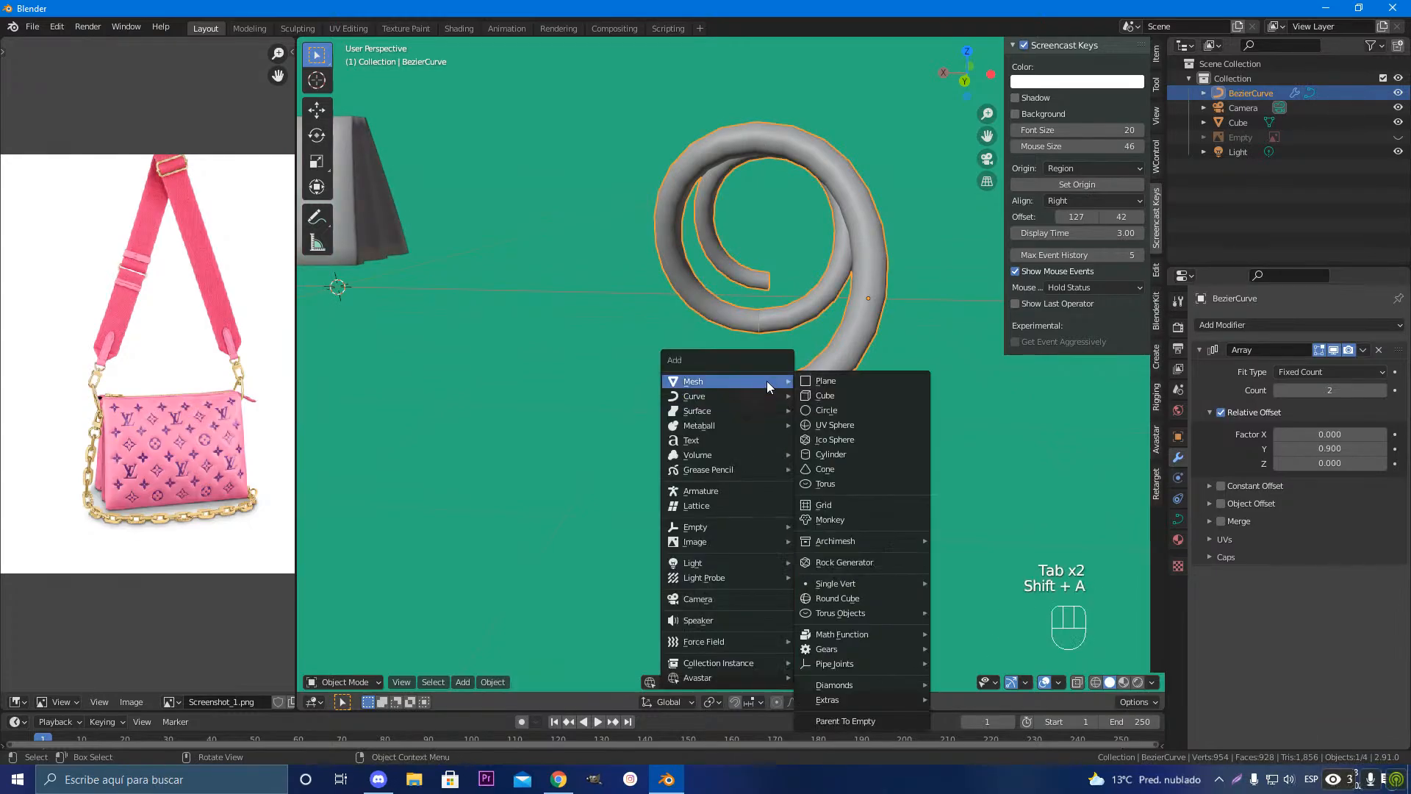
{"action": "left_click", "coordinate": [823, 395]}
{"action": "scroll", "coordinate": [747, 302], "scroll_direction": "down", "scroll_amount": 3}
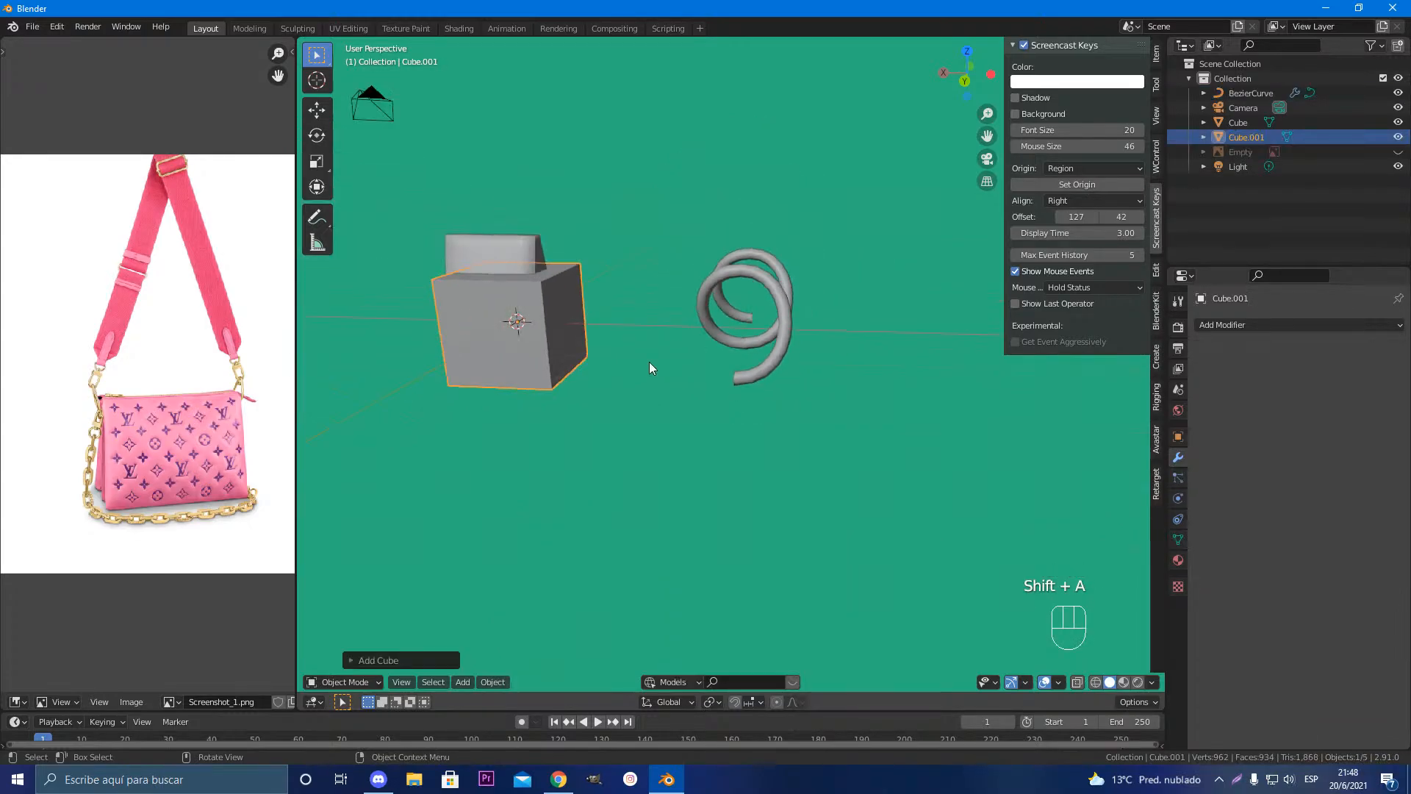
{"action": "key", "text": "g"}
{"action": "left_click", "coordinate": [873, 394]}
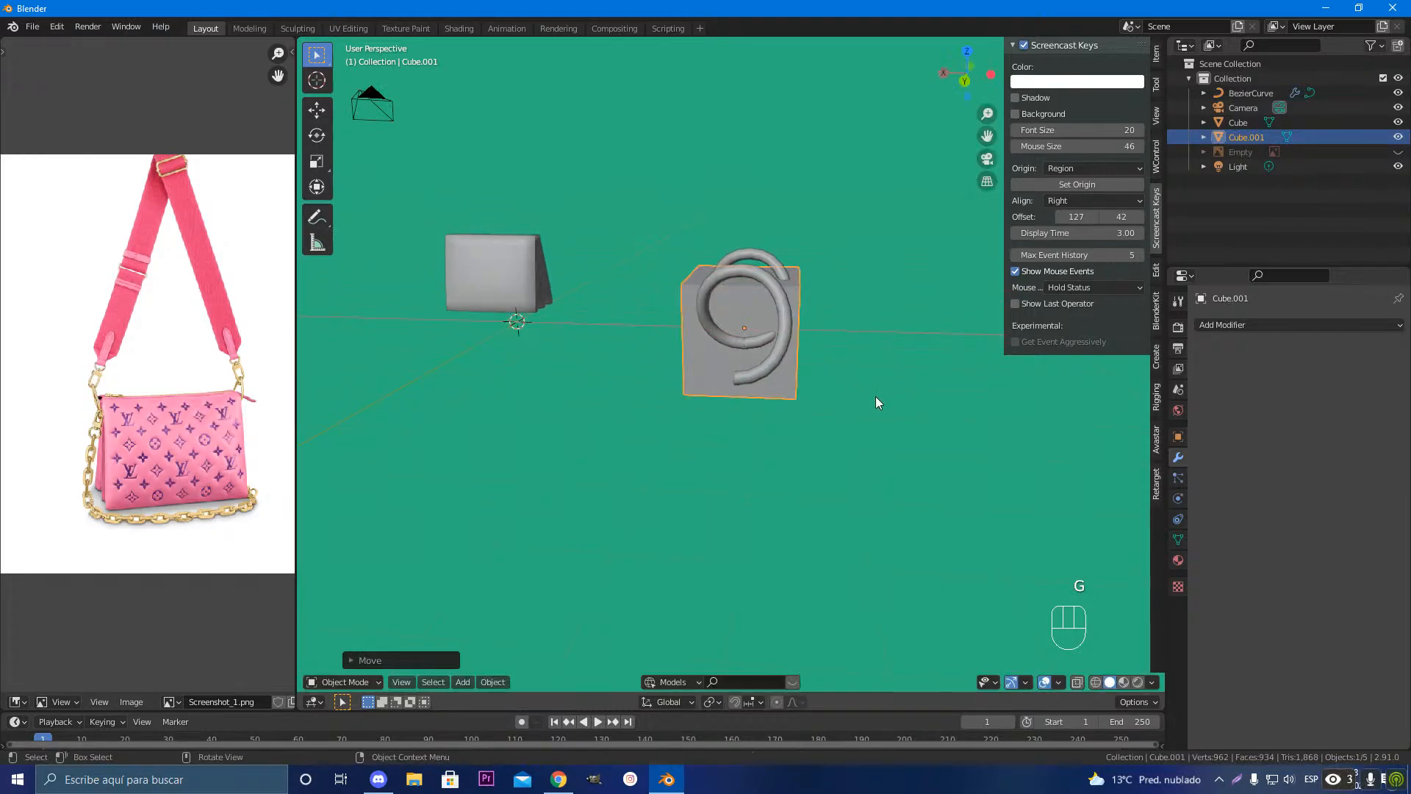
Step: Shift the cube along Y toward the curve's near end and scale it down to slightly wider than the tube
{"action": "middle_click_drag", "start_coordinate": [875, 395], "coordinate": [734, 466]}
{"action": "key", "text": "g"}
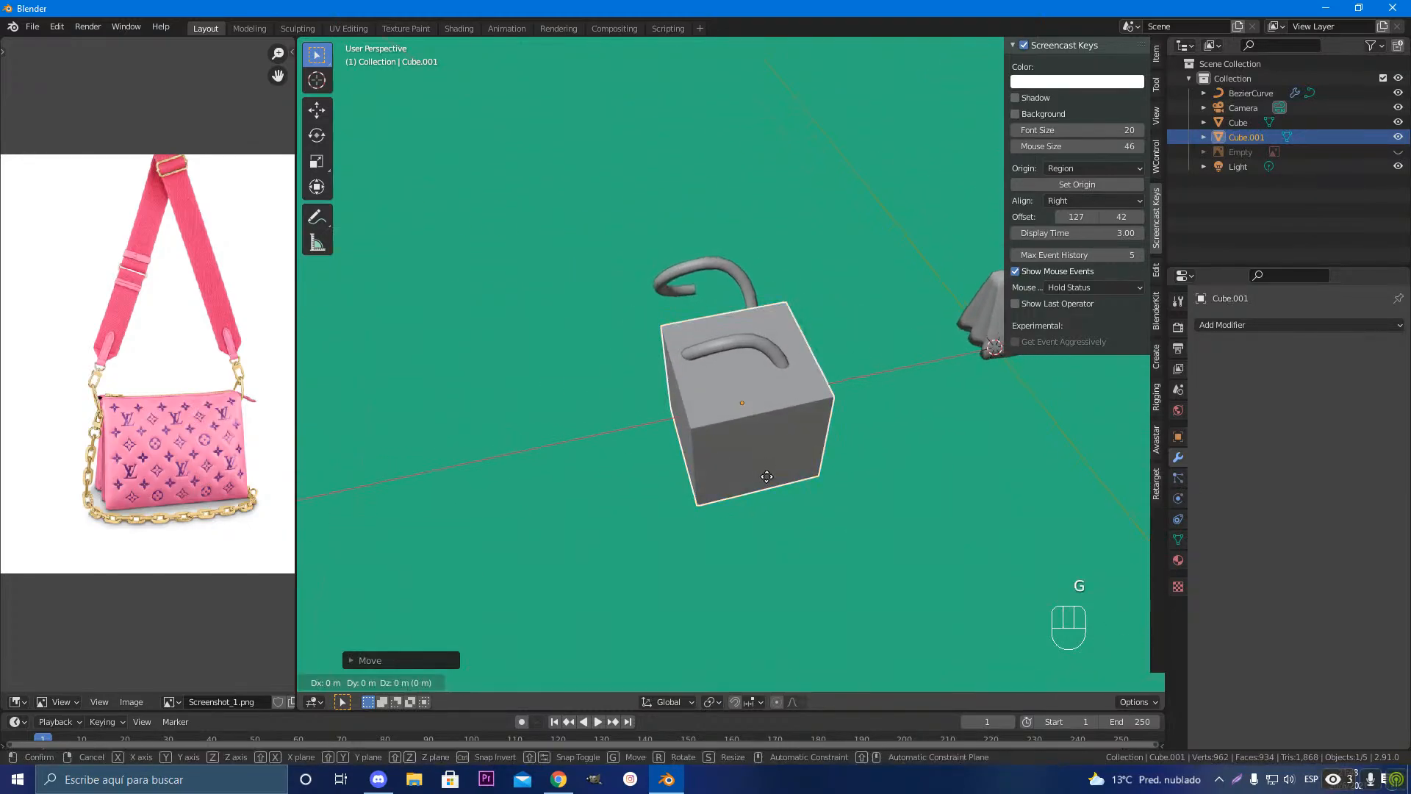
{"action": "key", "text": "x"}
{"action": "key", "text": "y"}
{"action": "left_click", "coordinate": [765, 501]}
{"action": "key", "text": "s"}
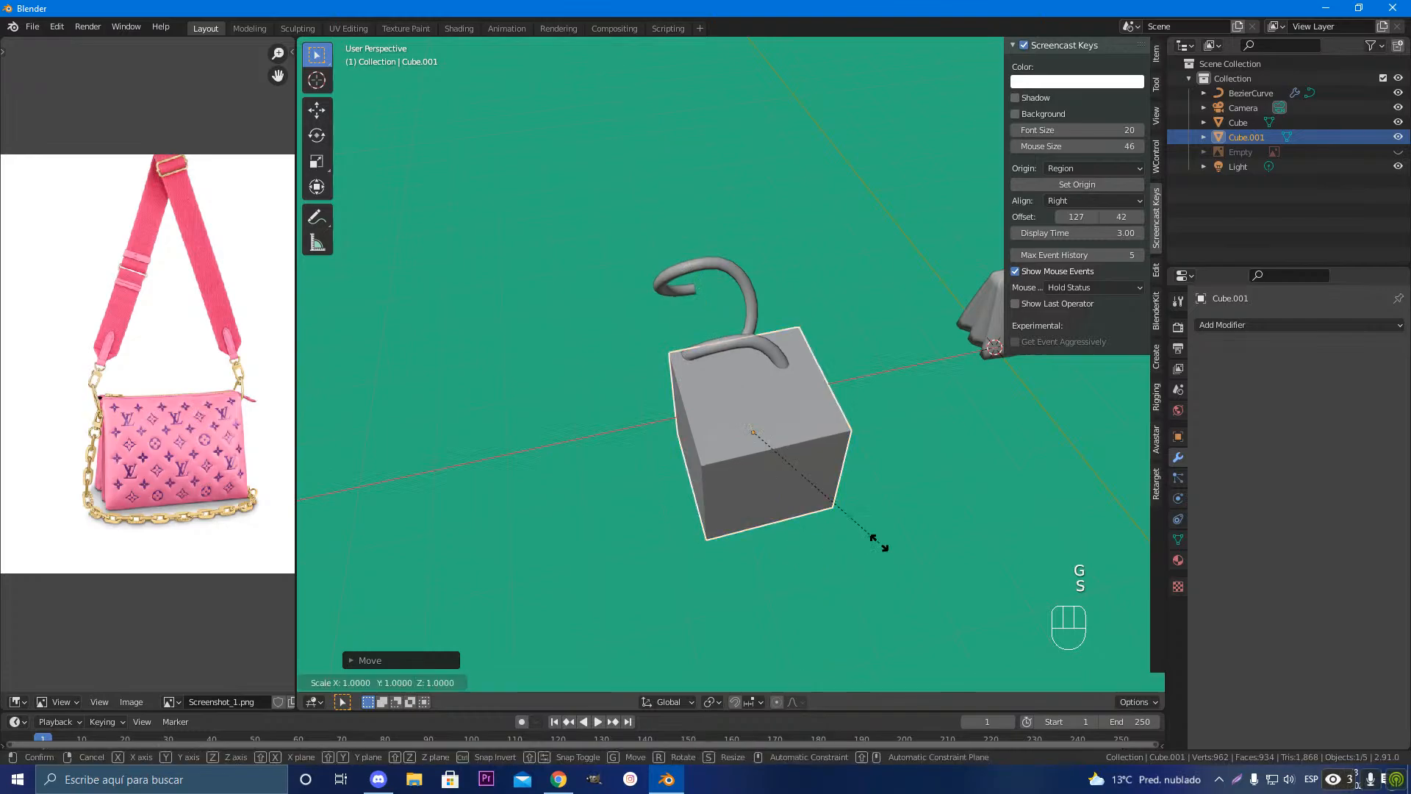
{"action": "left_click", "coordinate": [737, 468]}
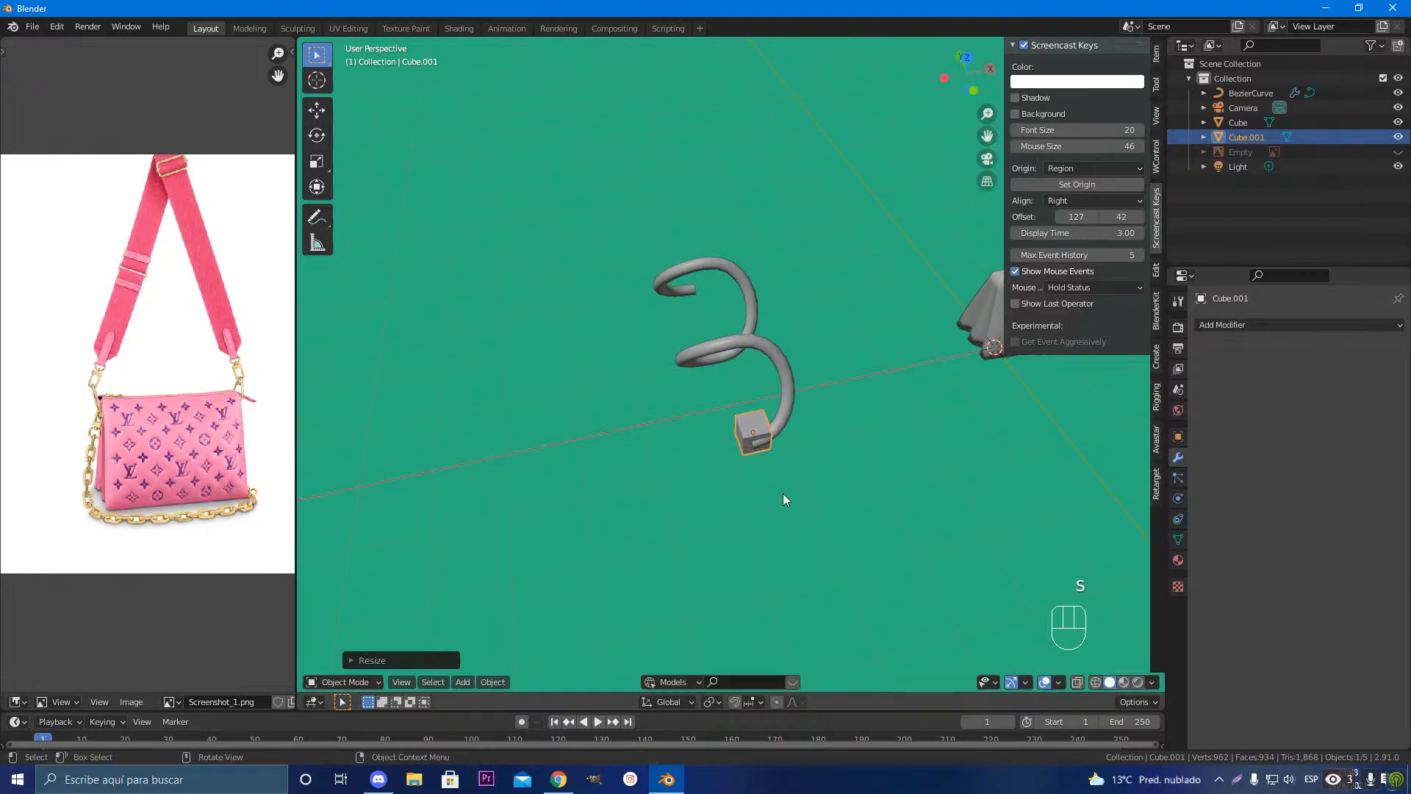
Step: Position the small cube along the X and Y axes so it sits at the open near end of the spiral tube
{"action": "key", "text": "g"}
{"action": "key", "text": "y"}
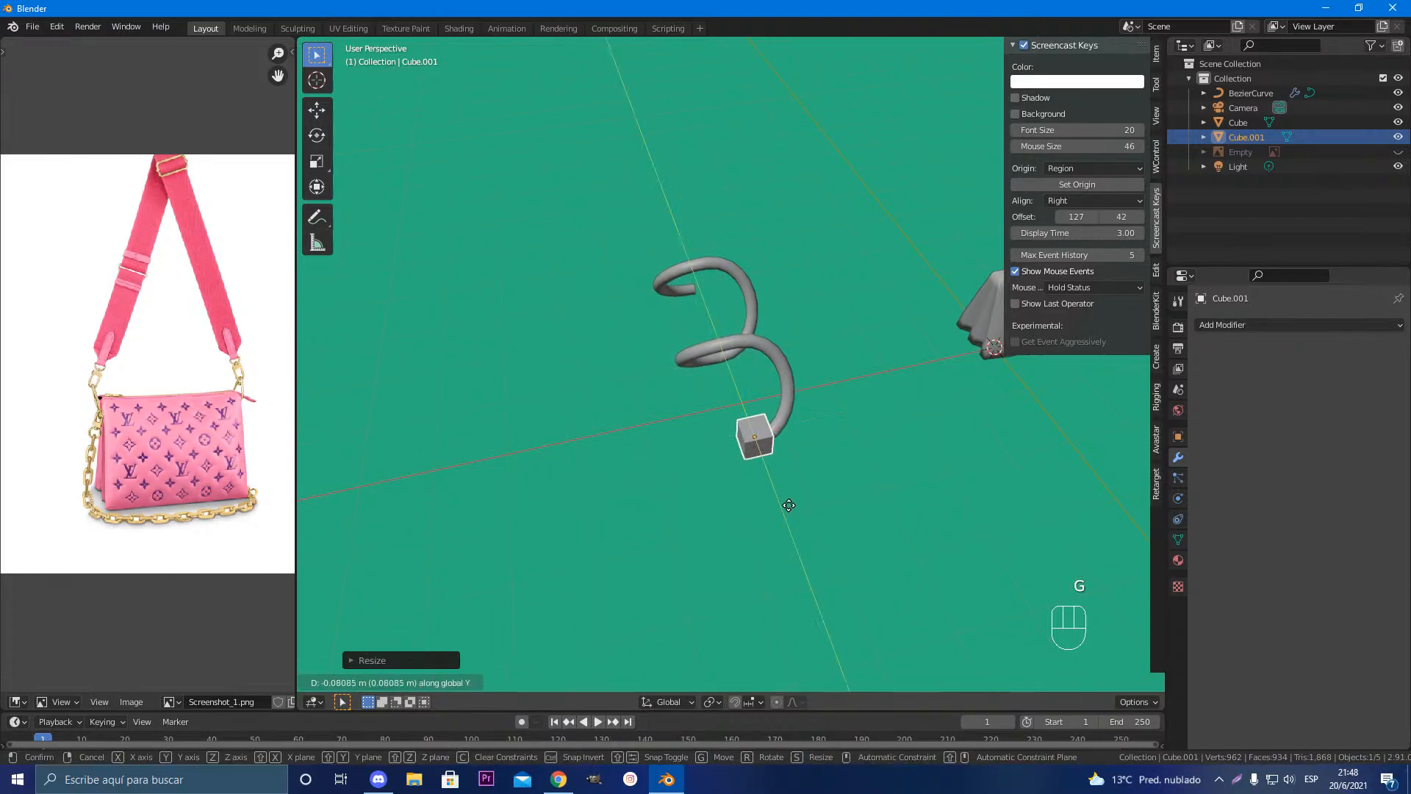
{"action": "left_click", "coordinate": [781, 501]}
{"action": "key", "text": "g"}
{"action": "key", "text": "x"}
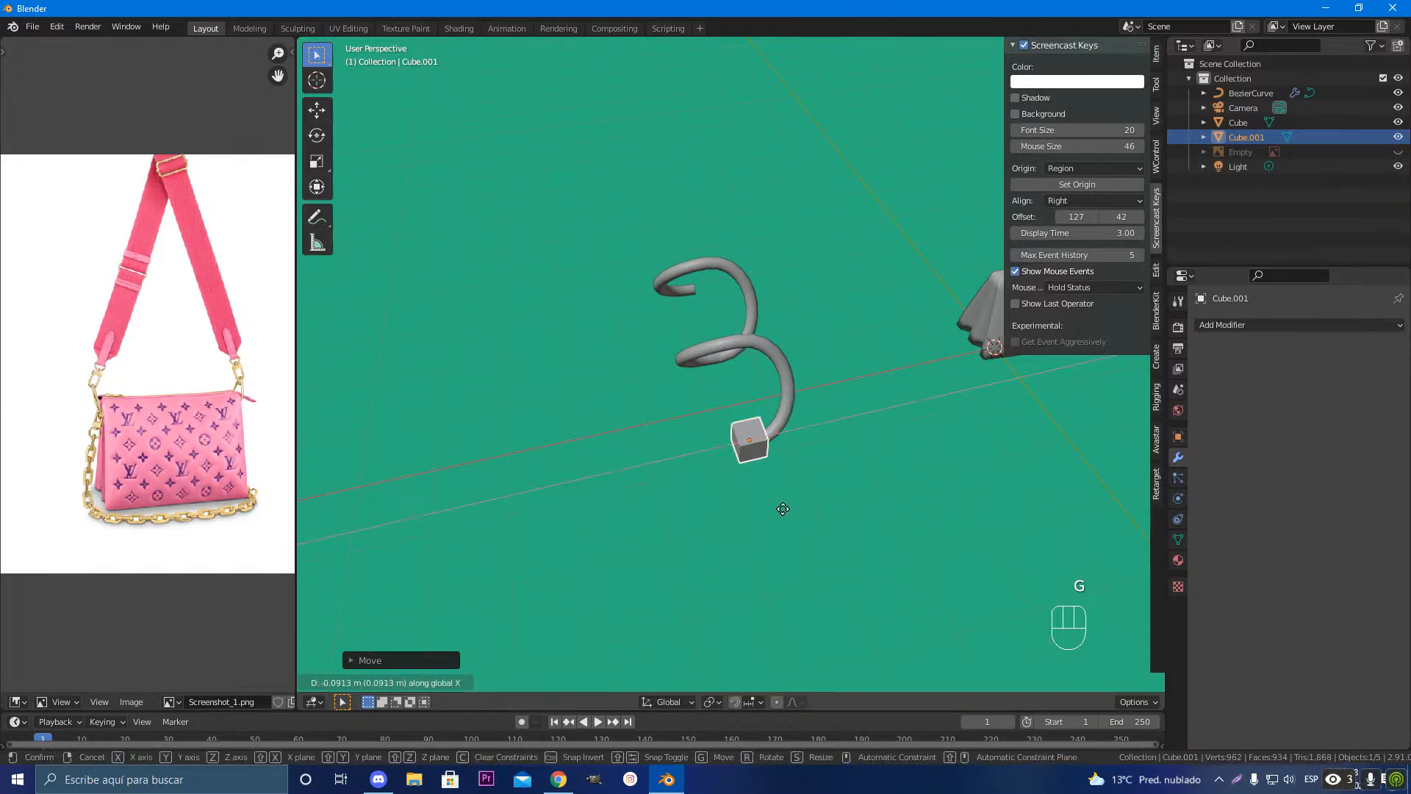
{"action": "left_click", "coordinate": [779, 501]}
{"action": "scroll", "coordinate": [796, 501], "scroll_direction": "up", "scroll_amount": 10}
{"action": "middle_click_drag", "start_coordinate": [707, 263], "coordinate": [716, 441]}
{"action": "key", "text": "g"}
{"action": "key", "text": "y"}
{"action": "left_click", "coordinate": [676, 448]}
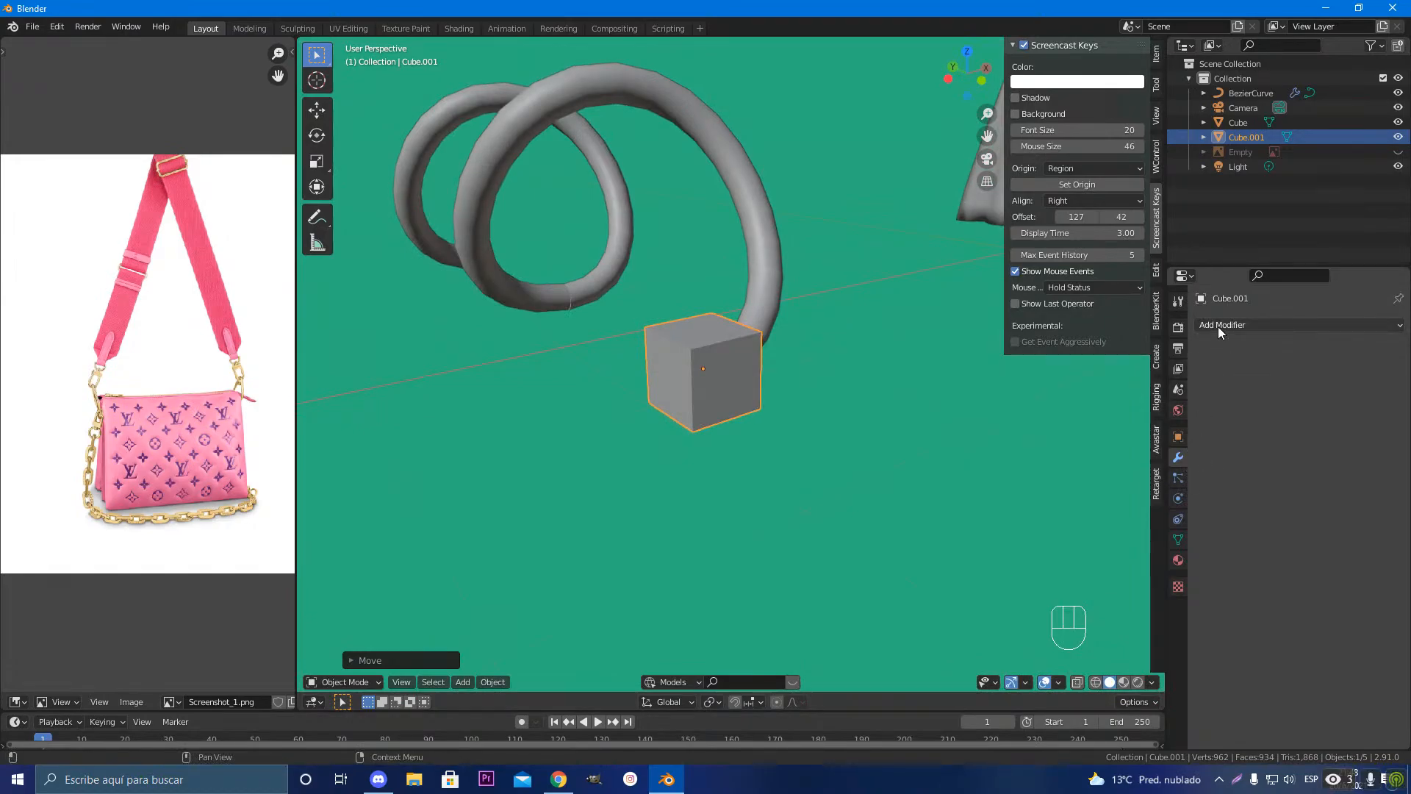
Step: Add a Subdivision modifier at level 4 to the cube and align it with the tube's end along Z
{"action": "key", "text": "ctrl+4"}
{"action": "key", "text": "ctrl+4"}
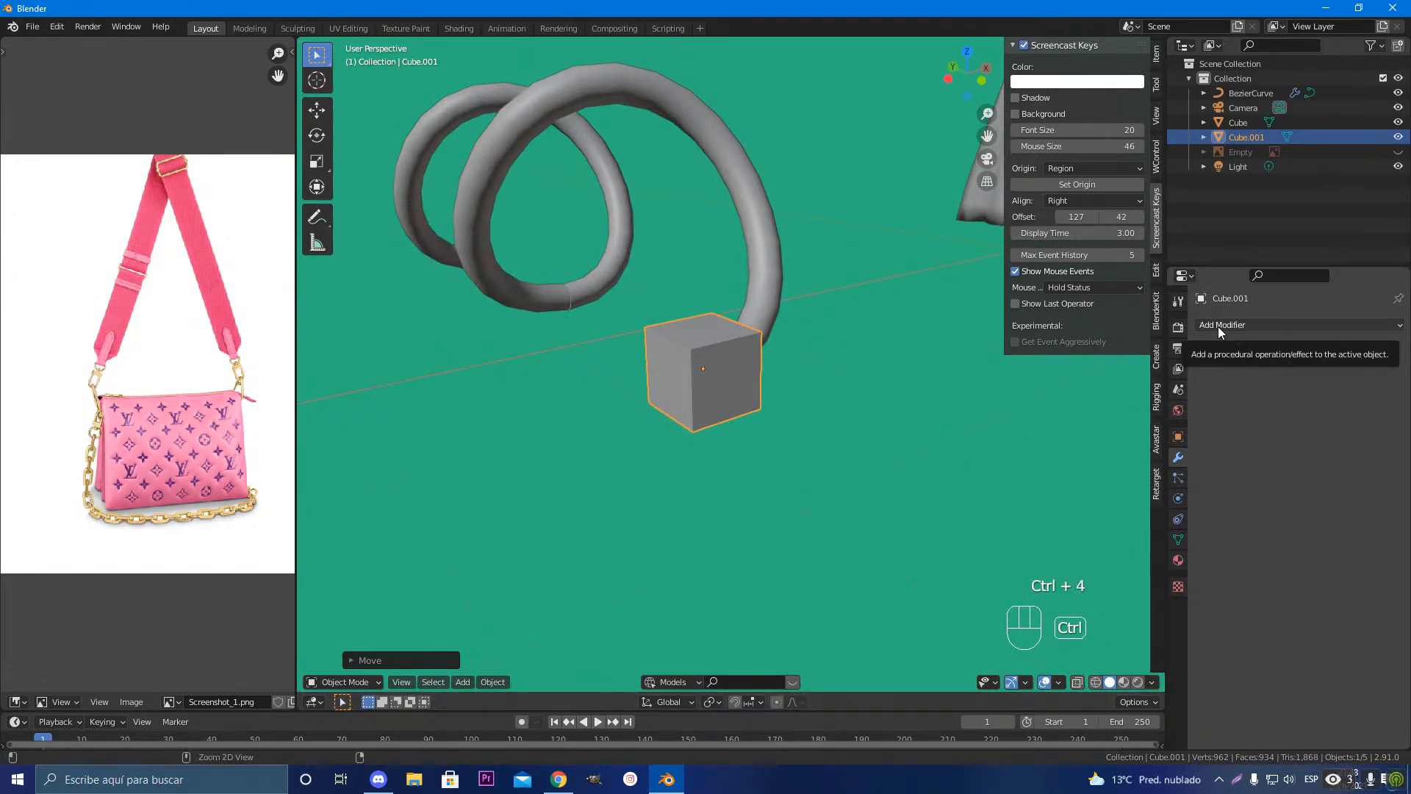
{"action": "middle_click_drag", "start_coordinate": [656, 403], "coordinate": [687, 443]}
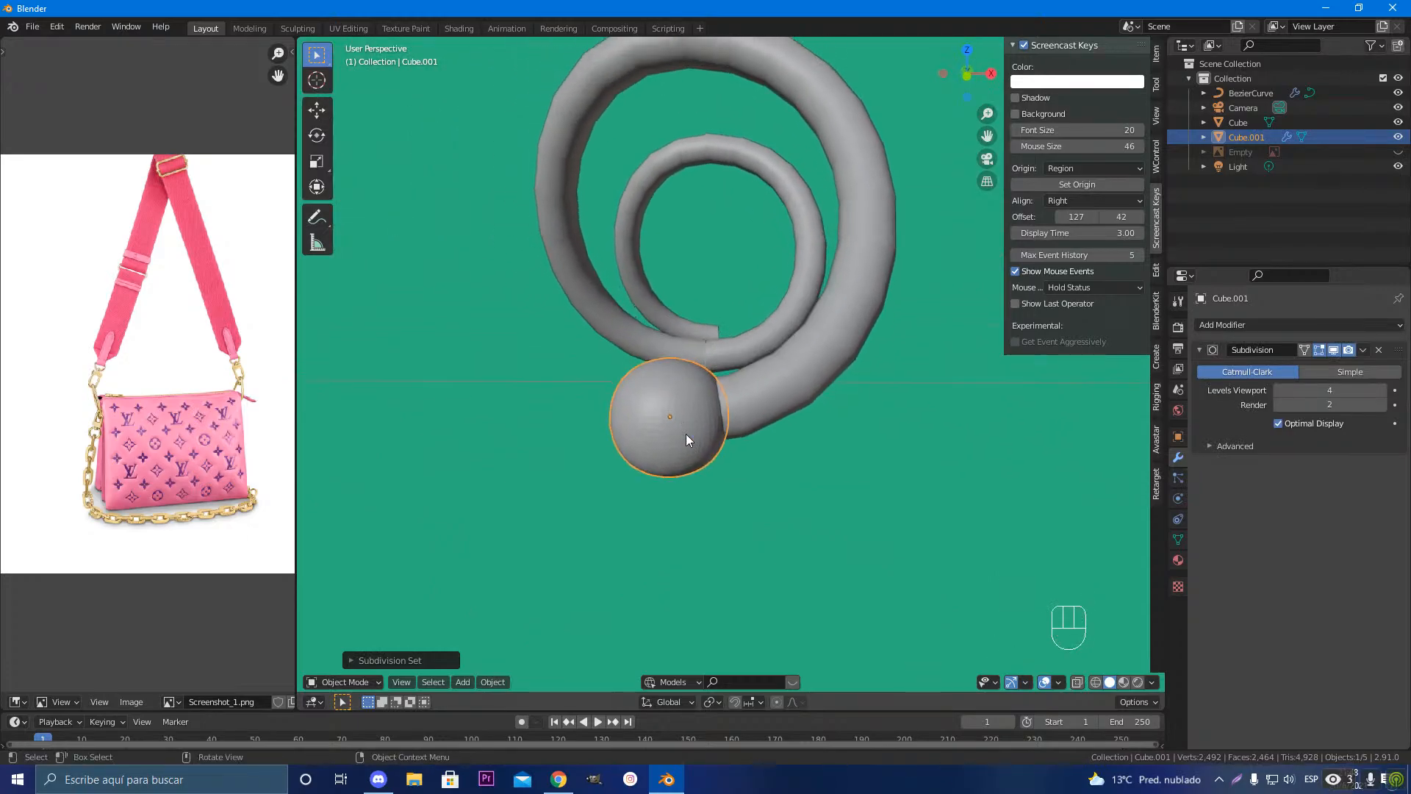
{"action": "key", "text": "g"}
{"action": "key", "text": "z"}
{"action": "left_click", "coordinate": [826, 442]}
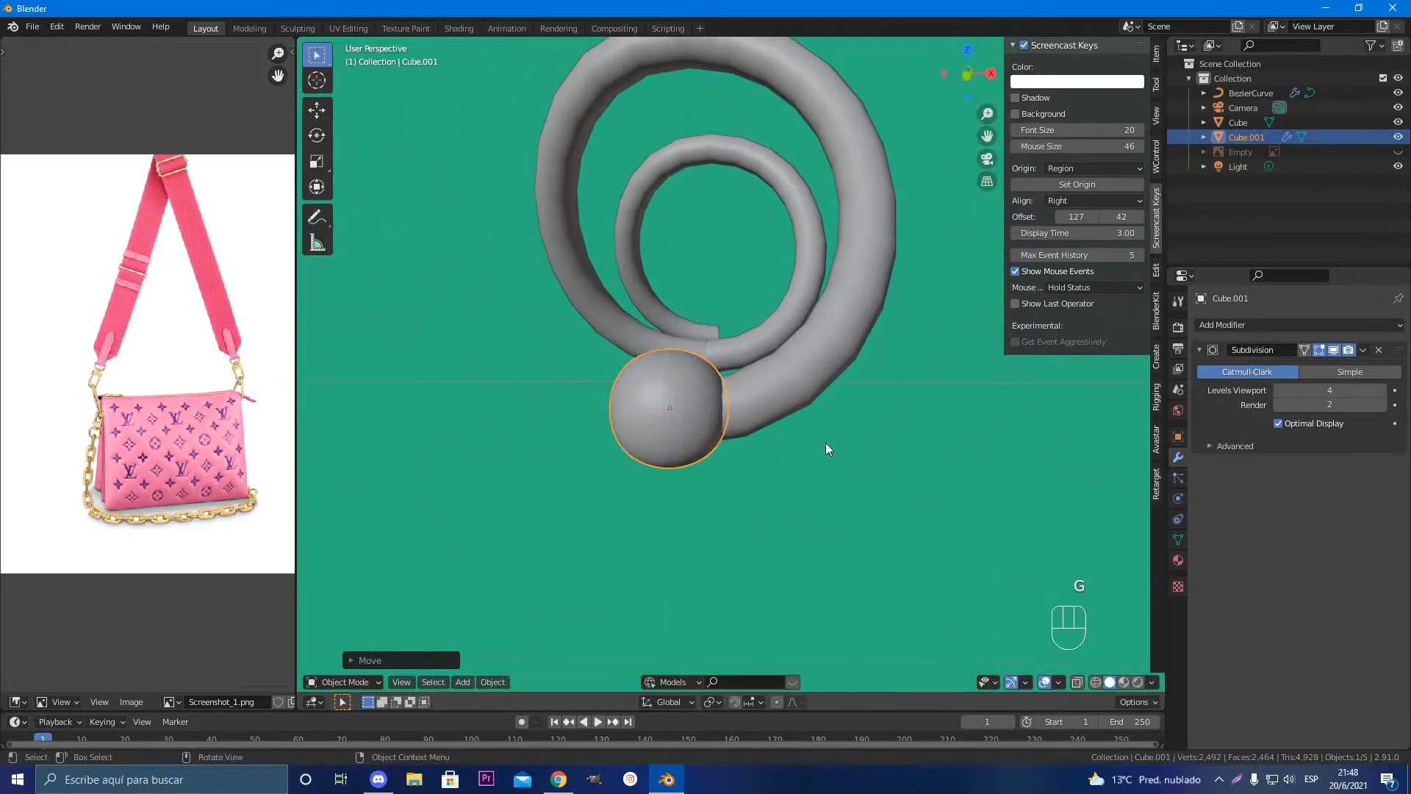
Step: Set the Subdivision viewport level to 2 and add a Cast modifier with the Sphere shape to the end ball
{"action": "middle_click_drag", "start_coordinate": [826, 442], "coordinate": [898, 483]}
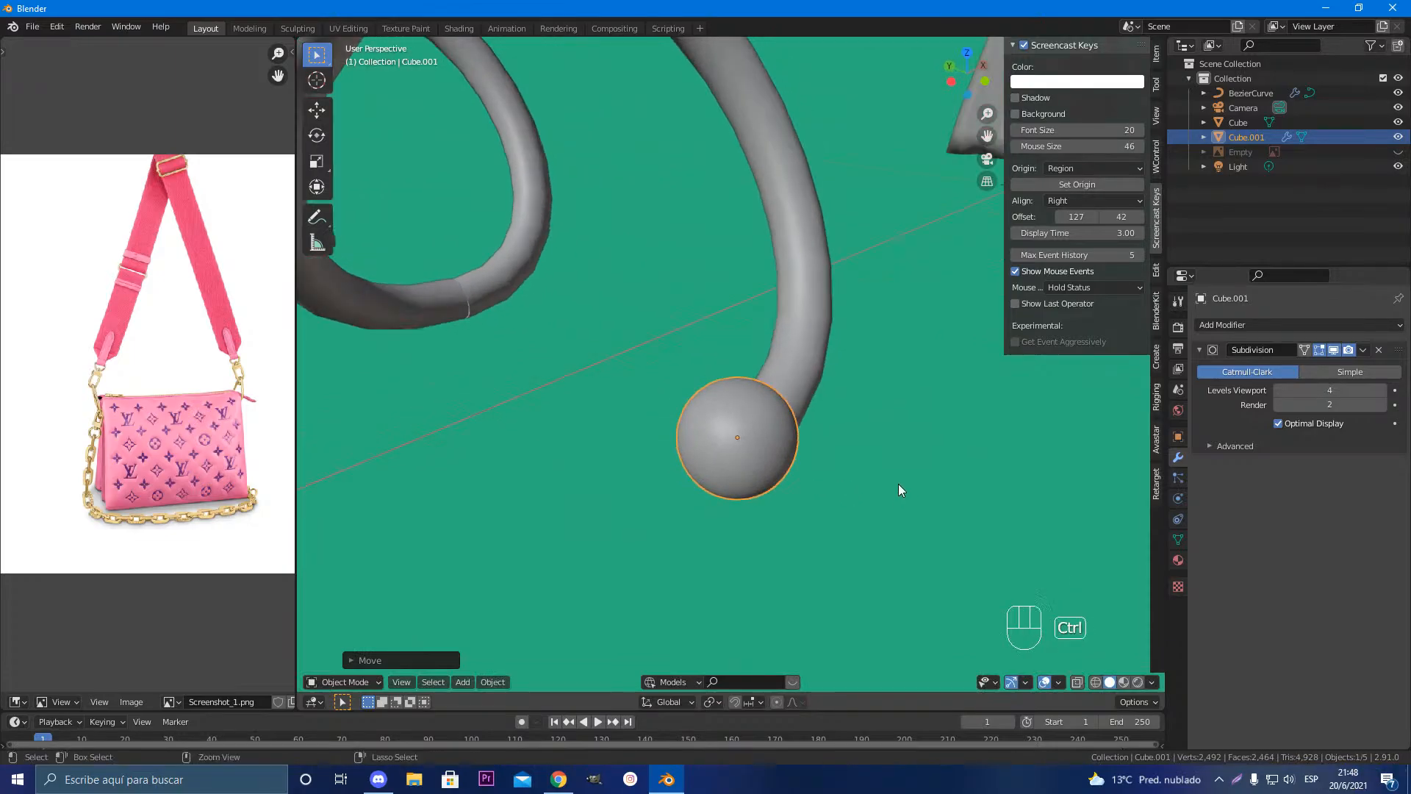
{"action": "key", "text": "ctrl+2"}
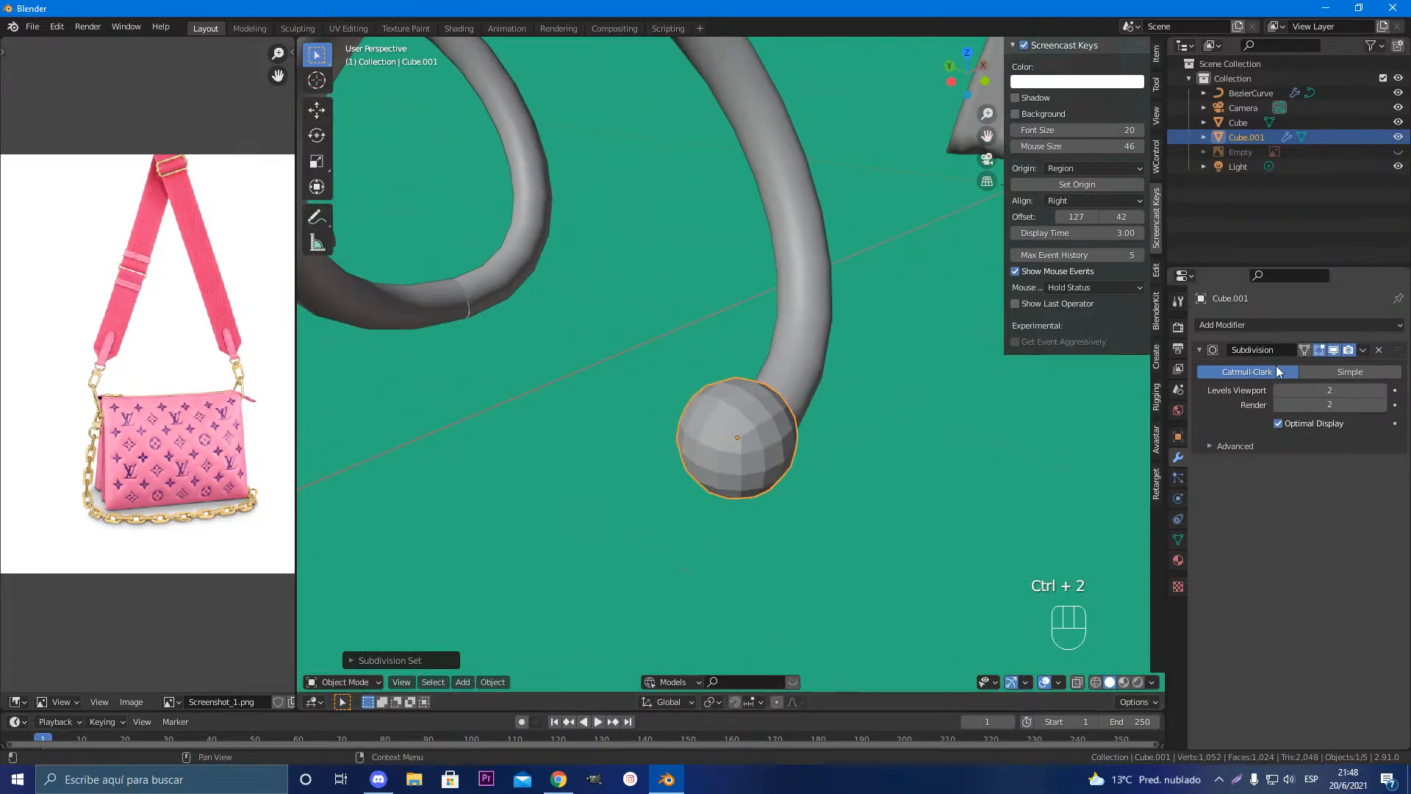
{"action": "left_click", "coordinate": [1259, 325]}
{"action": "left_click", "coordinate": [1217, 381]}
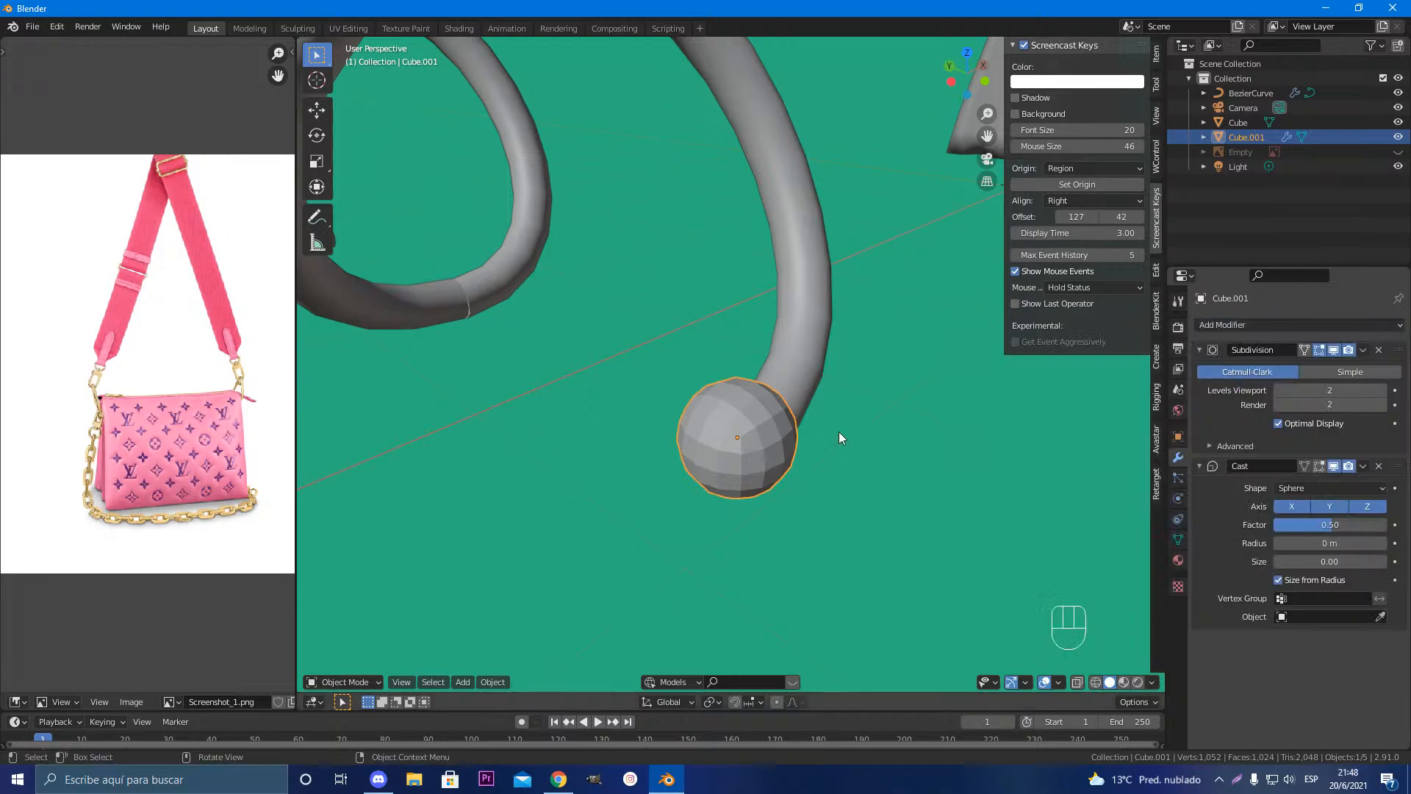
Step: Apply smooth shading to the ball at the tube's end
{"action": "middle_click_drag", "start_coordinate": [839, 430], "coordinate": [788, 504]}
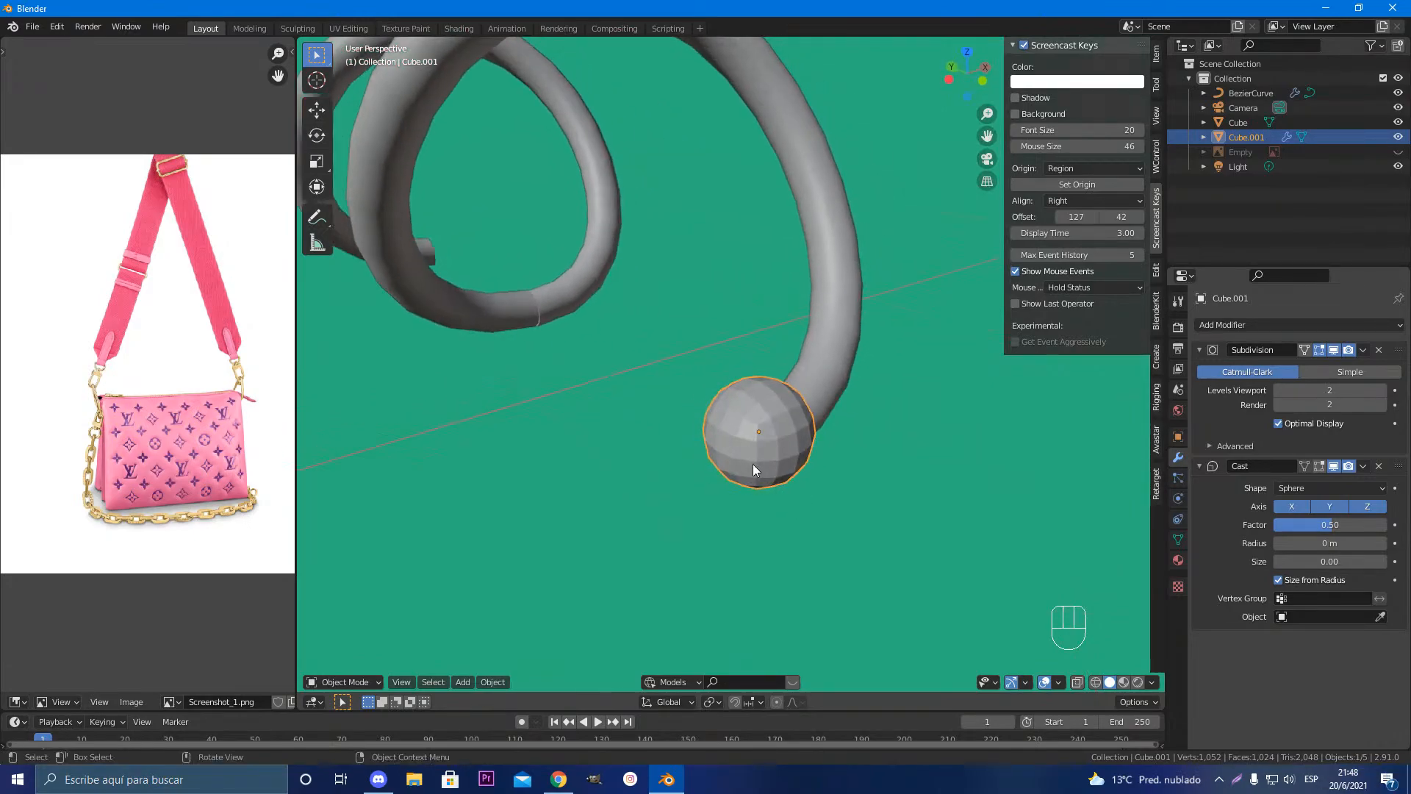
{"action": "scroll", "coordinate": [790, 478], "scroll_direction": "down", "scroll_amount": 2}
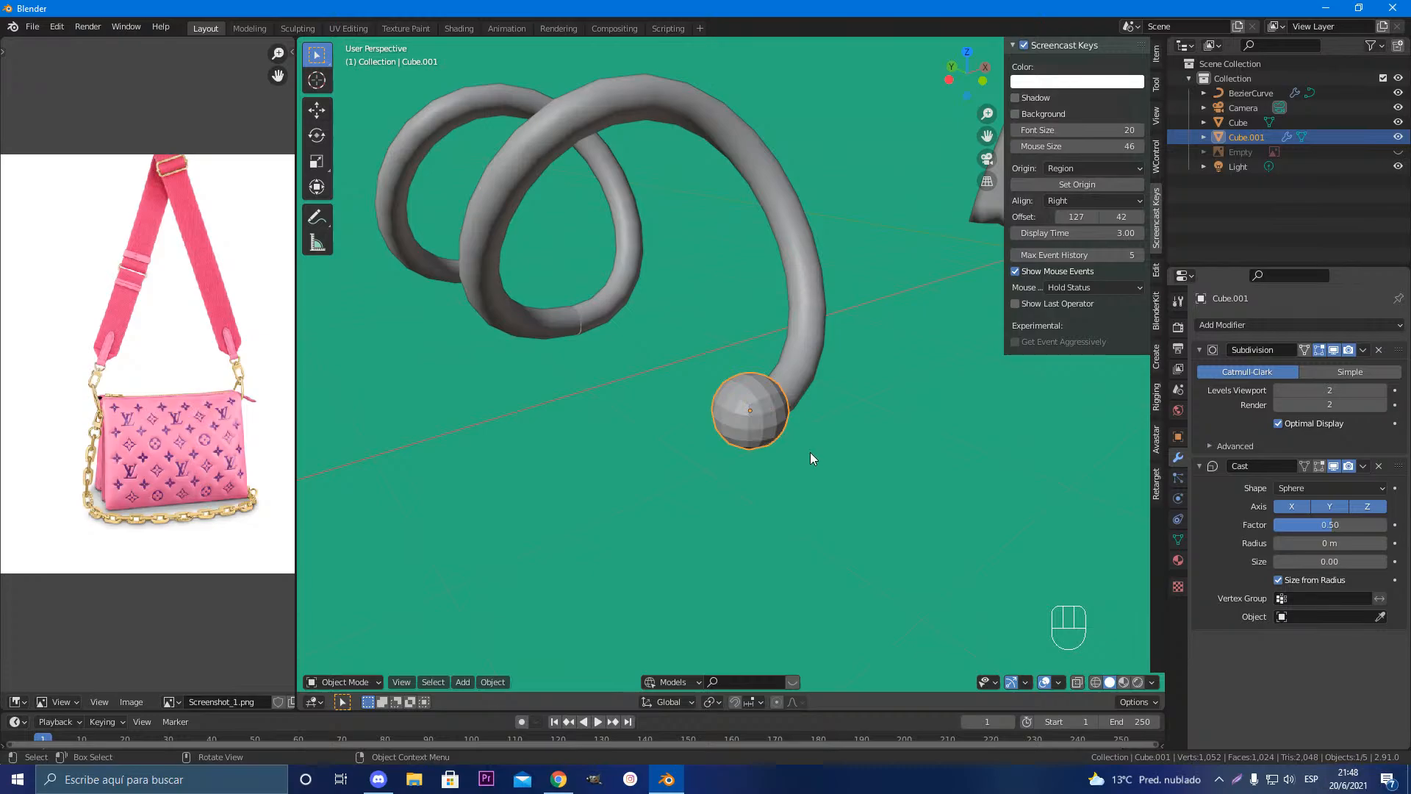
{"action": "key", "text": "Tab"}
{"action": "key", "text": "Tab"}
{"action": "right_click", "coordinate": [771, 423]}
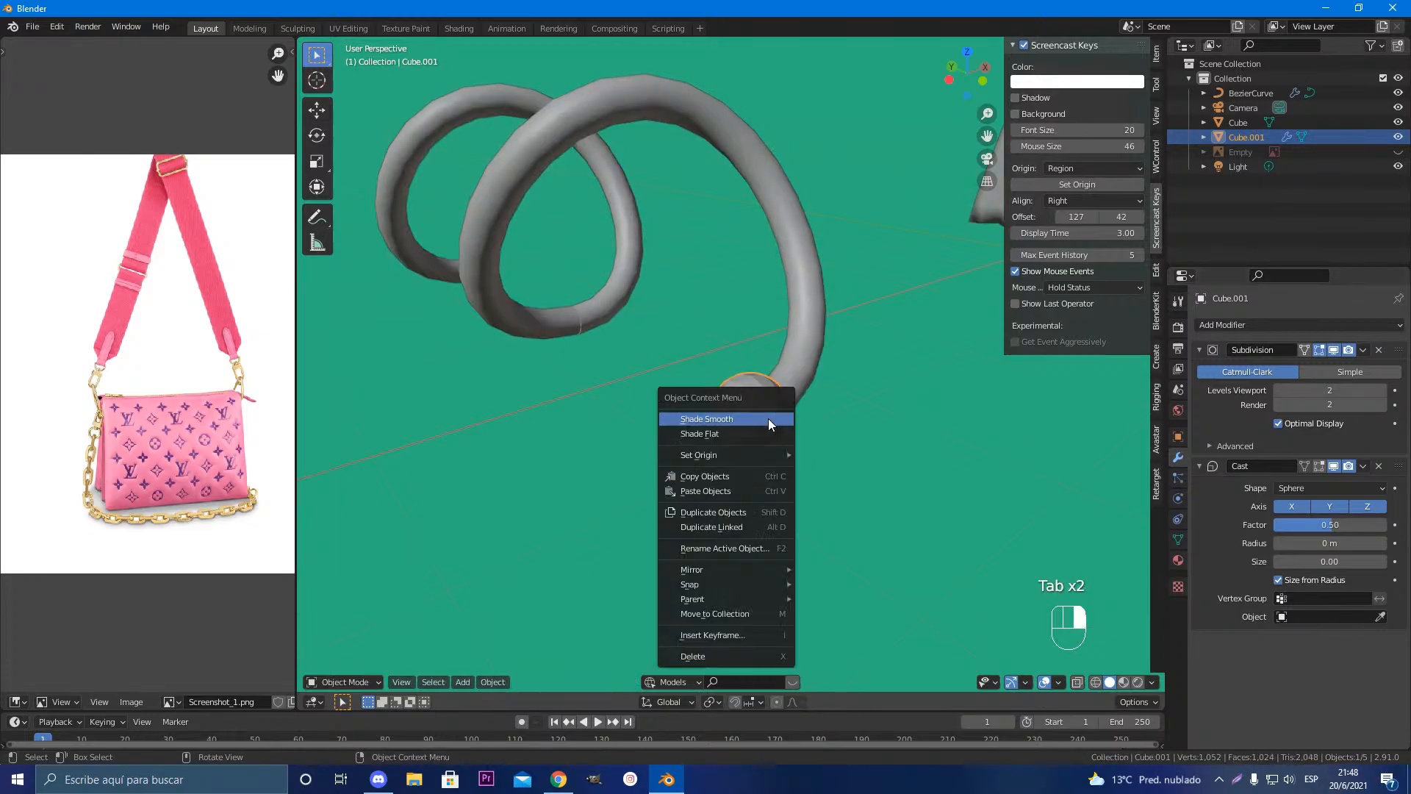
{"action": "left_click", "coordinate": [765, 421]}
Step: Duplicate the ball along the Y axis to the opposite end of the spiral tube
{"action": "mouse_move", "coordinate": [789, 443]}
{"action": "middle_mouse_down"}
{"action": "mouse_move", "coordinate": [683, 469]}
{"action": "mouse_move", "coordinate": [811, 500]}
{"action": "mouse_move", "coordinate": [737, 363]}
{"action": "mouse_move", "coordinate": [848, 381]}
{"action": "mouse_move", "coordinate": [764, 351]}
{"action": "middle_mouse_up"}
{"action": "key", "text": "shift+d"}
{"action": "key", "text": "y"}
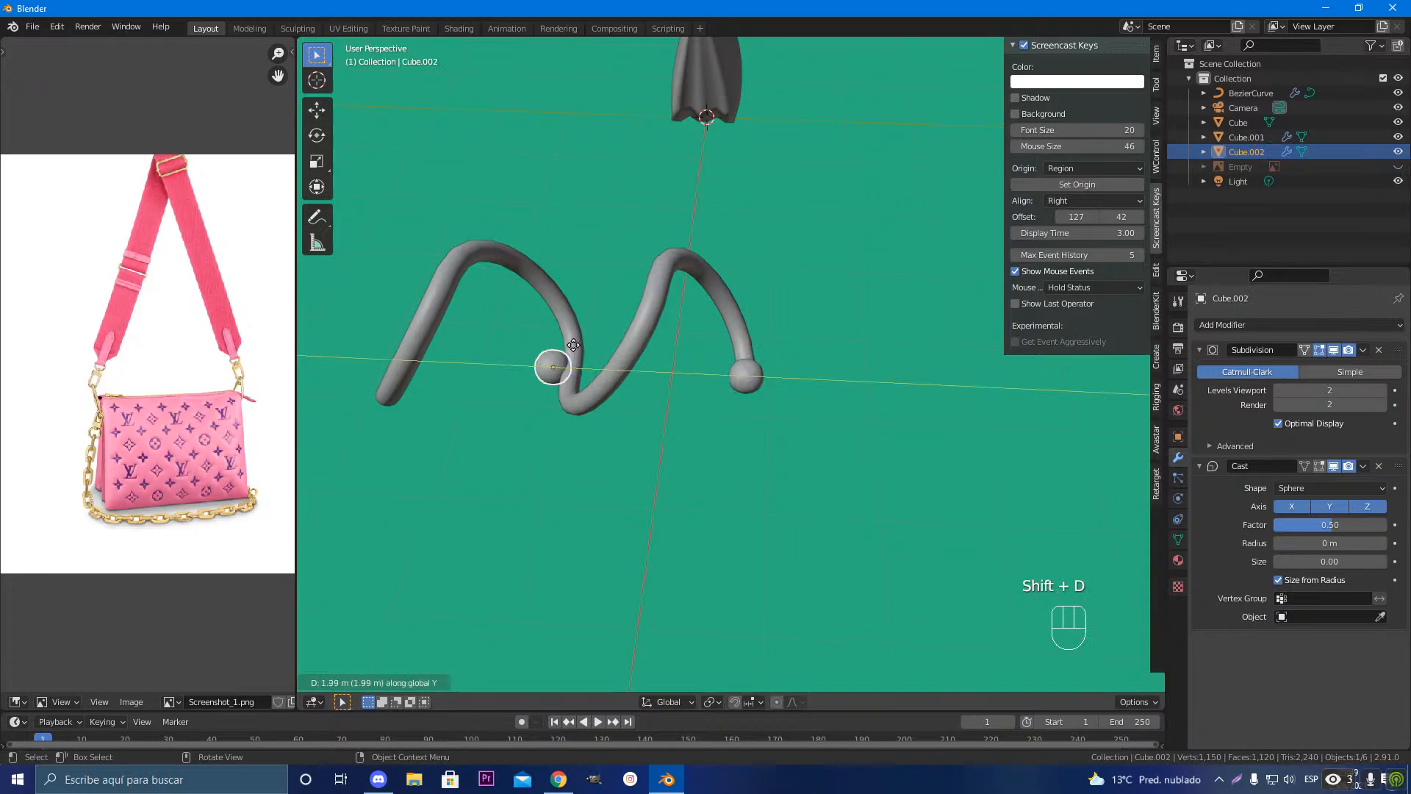
{"action": "left_click", "coordinate": [424, 337]}
Step: Adjust the duplicated ball along Y so it caps the tube's far end
{"action": "mouse_move", "coordinate": [354, 355]}
{"action": "middle_mouse_down"}
{"action": "mouse_move", "coordinate": [694, 369]}
{"action": "mouse_move", "coordinate": [841, 337]}
{"action": "mouse_move", "coordinate": [738, 421]}
{"action": "mouse_move", "coordinate": [787, 486]}
{"action": "mouse_move", "coordinate": [681, 503]}
{"action": "mouse_move", "coordinate": [607, 462]}
{"action": "mouse_move", "coordinate": [589, 427]}
{"action": "mouse_move", "coordinate": [490, 547]}
{"action": "mouse_move", "coordinate": [518, 482]}
{"action": "middle_mouse_up"}
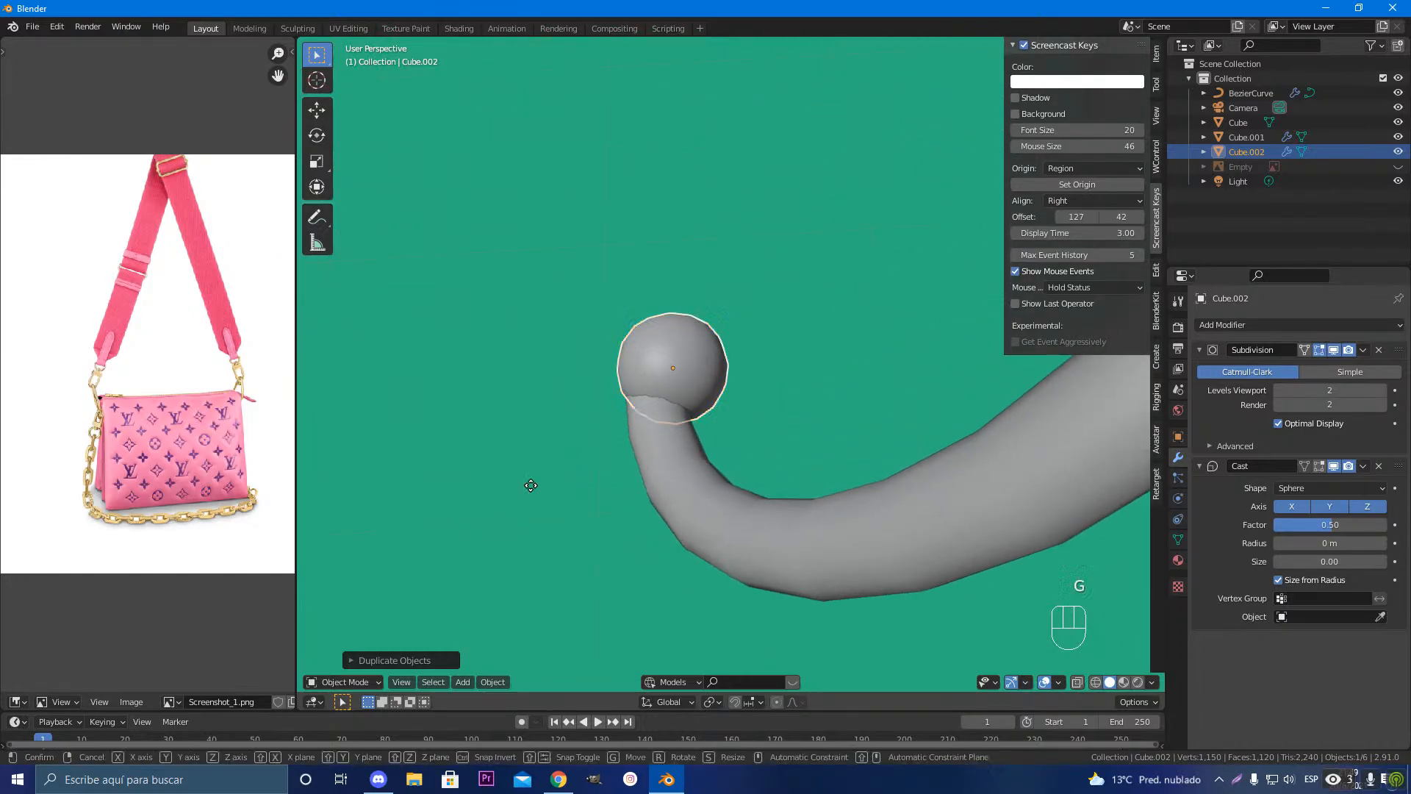
{"action": "key", "text": "g"}
{"action": "key", "text": "x"}
{"action": "key", "text": "y"}
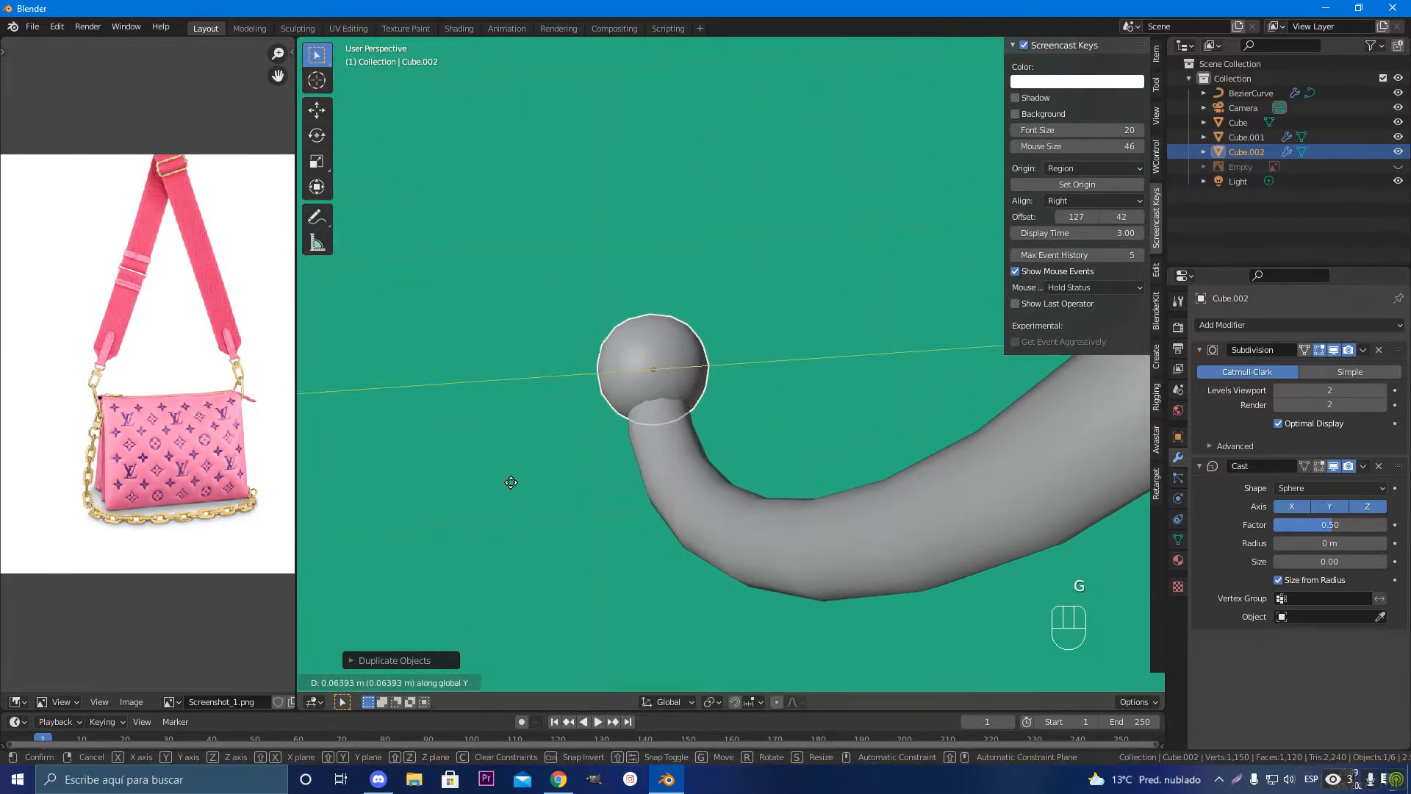
{"action": "left_click", "coordinate": [507, 485]}
Step: Move the duplicated ball along X so it sits at the tip of the tube's far end
{"action": "middle_click_drag", "start_coordinate": [506, 487], "coordinate": [713, 563]}
{"action": "left_click", "coordinate": [689, 351]}
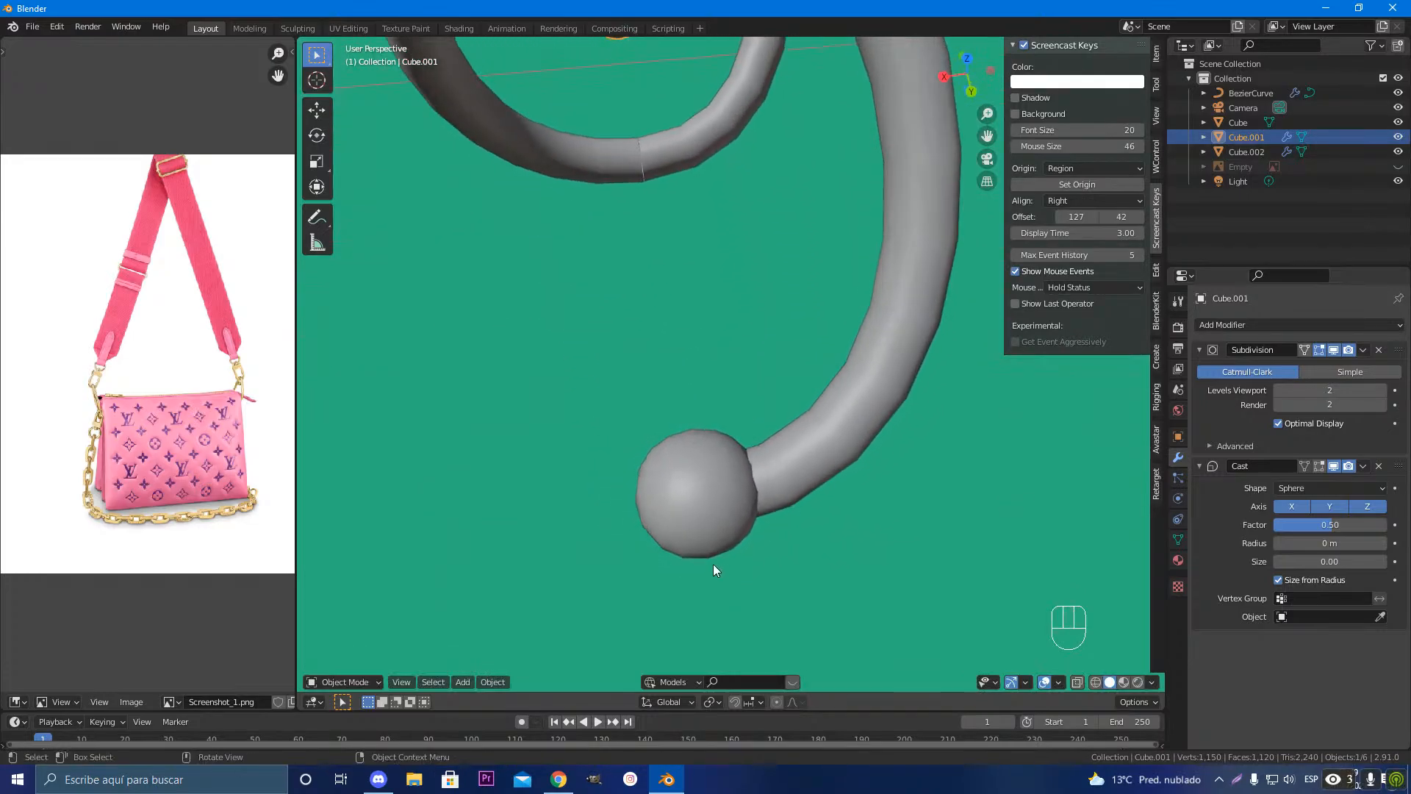
{"action": "left_click", "coordinate": [708, 532]}
{"action": "key", "text": "g"}
{"action": "key", "text": "x"}
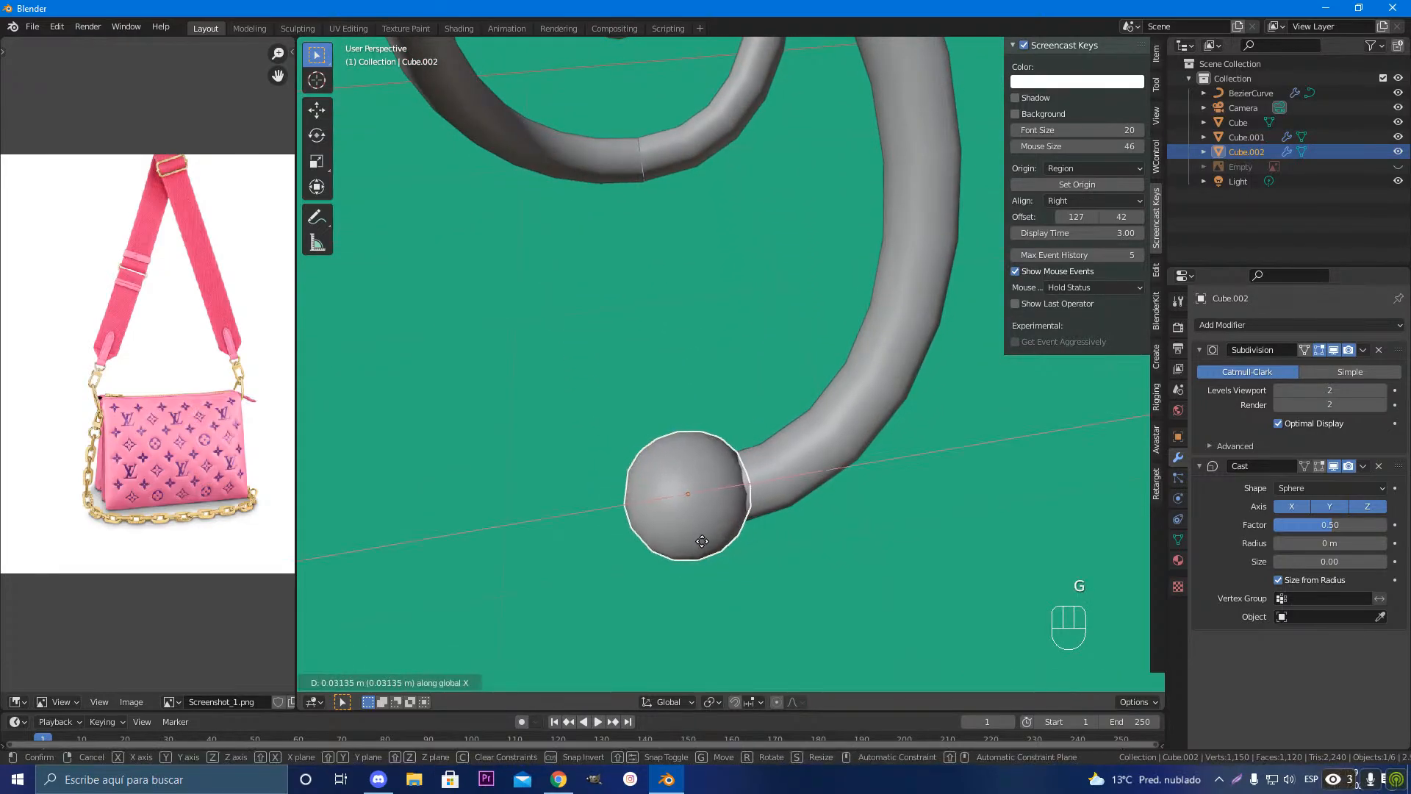
{"action": "left_click", "coordinate": [677, 537]}
{"action": "scroll", "coordinate": [563, 337], "scroll_direction": "down", "scroll_amount": 8}
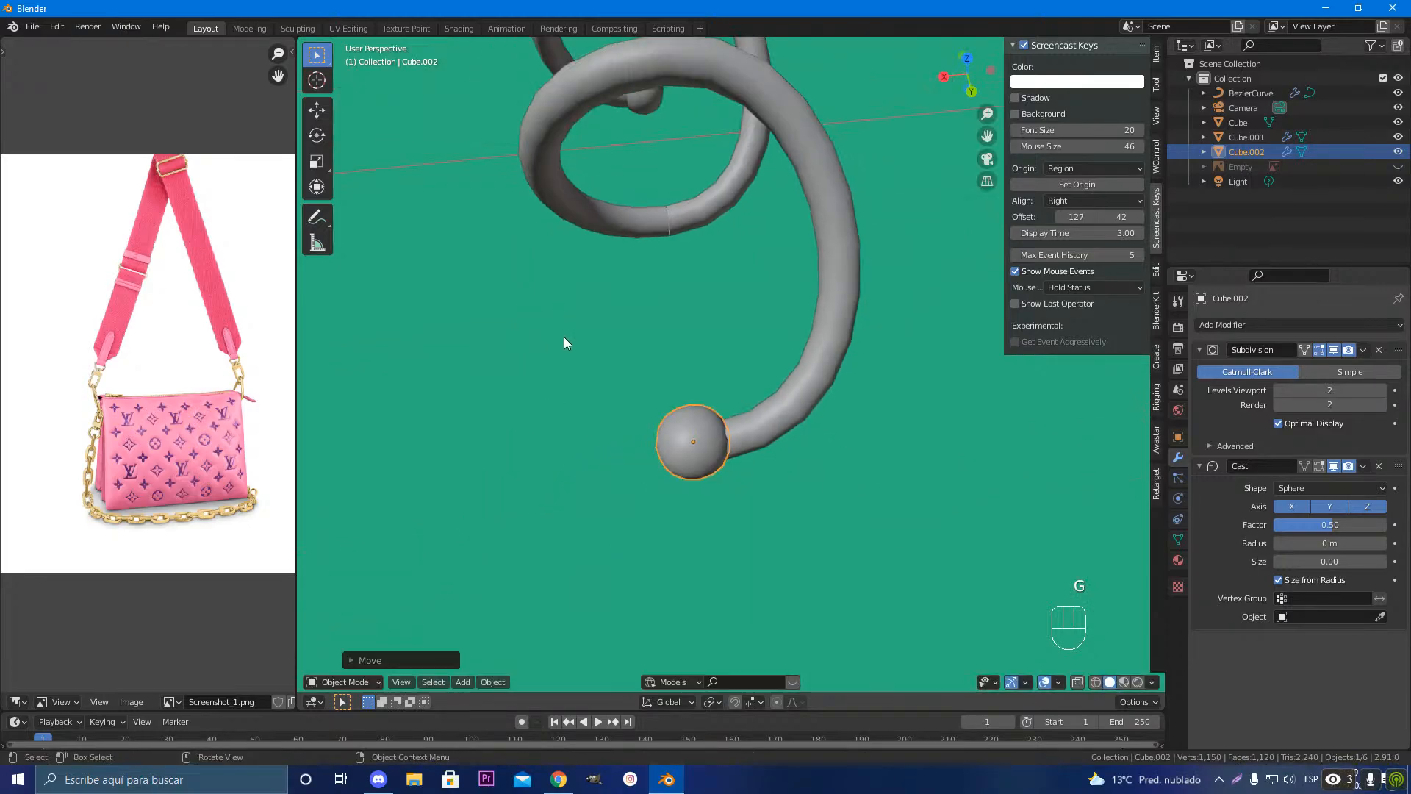
Step: Select the original ball at the near end and move it along X outward to the tube's tip
{"action": "middle_click_drag", "start_coordinate": [581, 366], "coordinate": [783, 410]}
{"action": "scroll", "coordinate": [793, 413], "scroll_direction": "up", "scroll_amount": 3}
{"action": "middle_click_drag", "start_coordinate": [849, 448], "coordinate": [698, 545], "text": "shift"}
{"action": "left_click", "coordinate": [649, 620]}
{"action": "scroll", "coordinate": [650, 619], "scroll_direction": "down", "scroll_amount": 2}
{"action": "key", "text": "g"}
{"action": "key", "text": "y"}
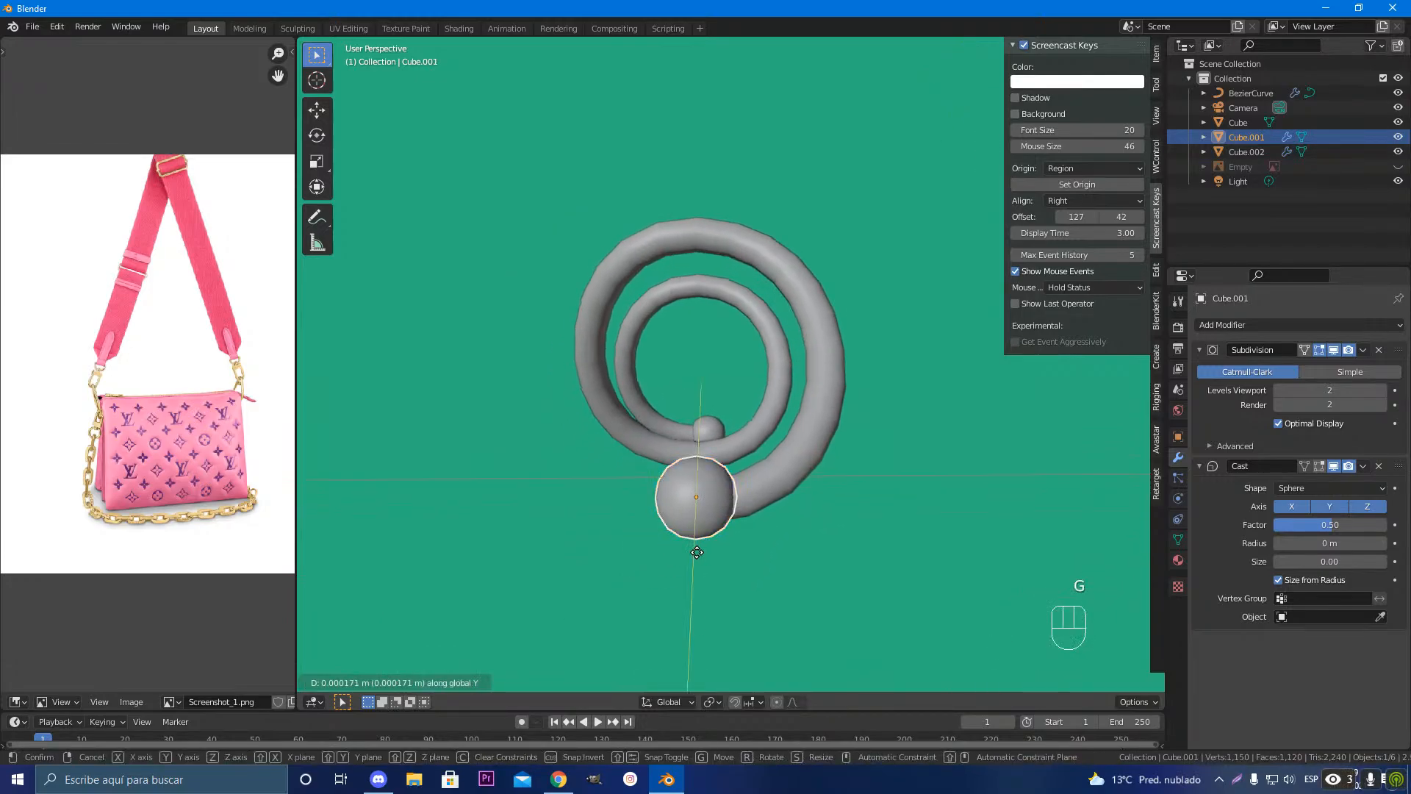
{"action": "key", "text": "x"}
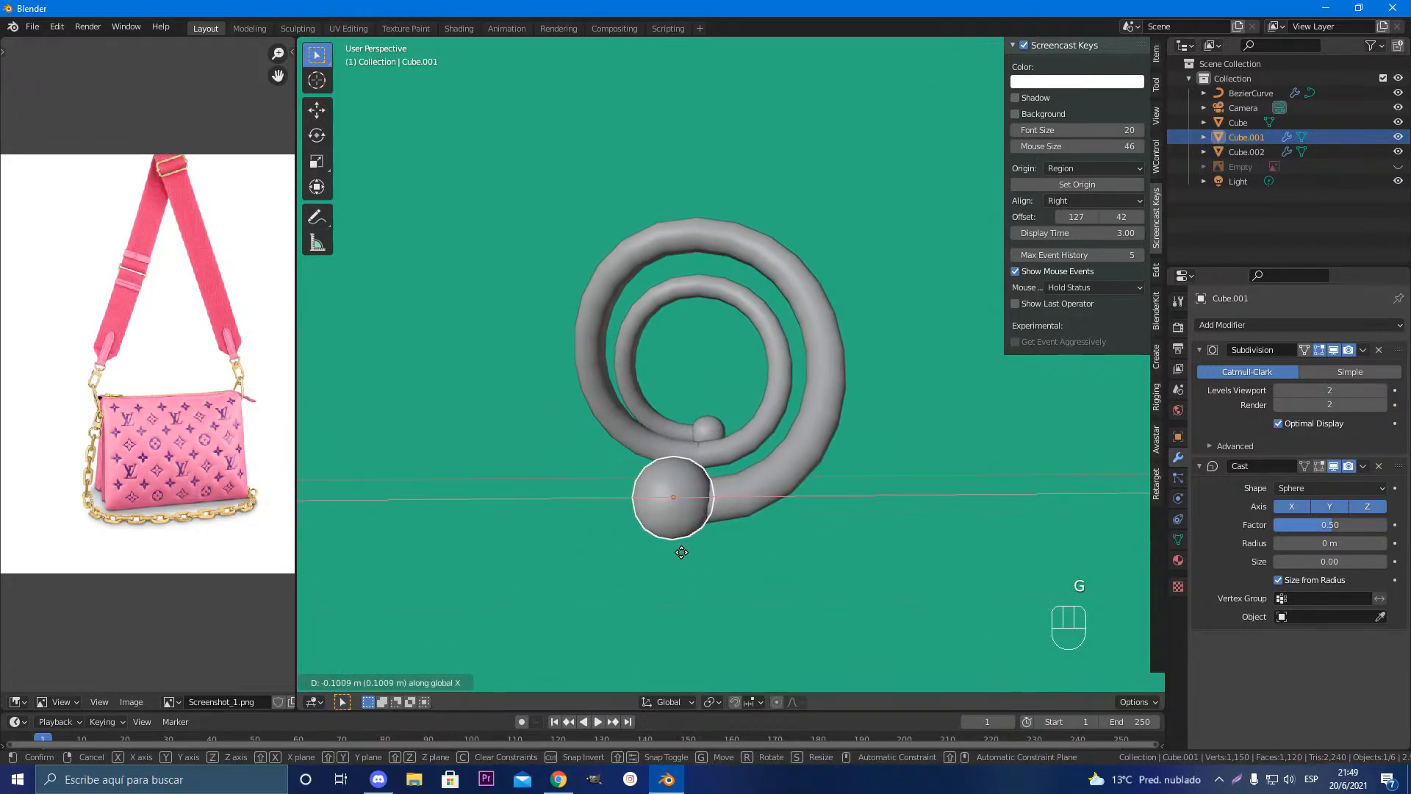
{"action": "left_click", "coordinate": [653, 541]}
{"action": "middle_click_drag", "start_coordinate": [653, 540], "coordinate": [943, 528]}
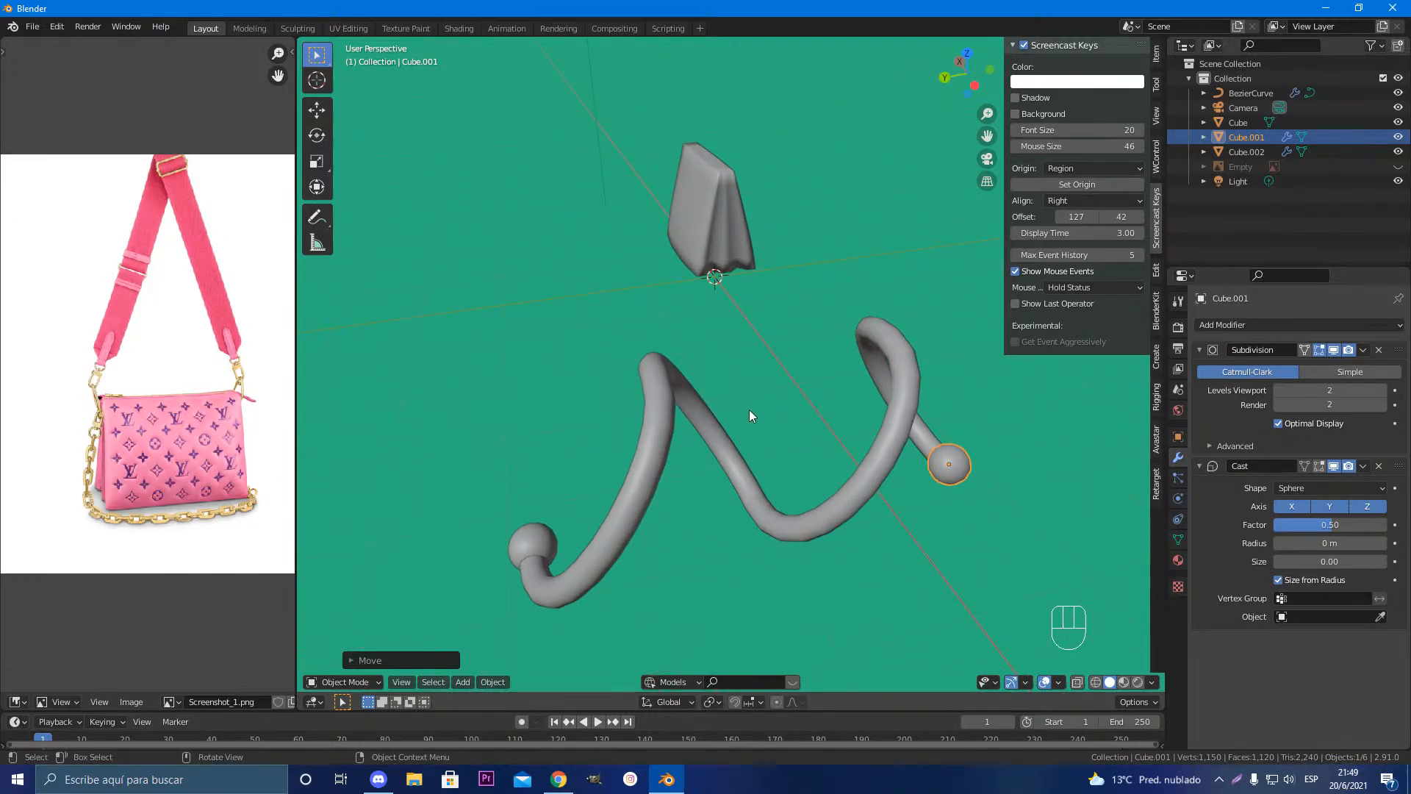
{"action": "middle_click_drag", "start_coordinate": [769, 433], "coordinate": [678, 424]}
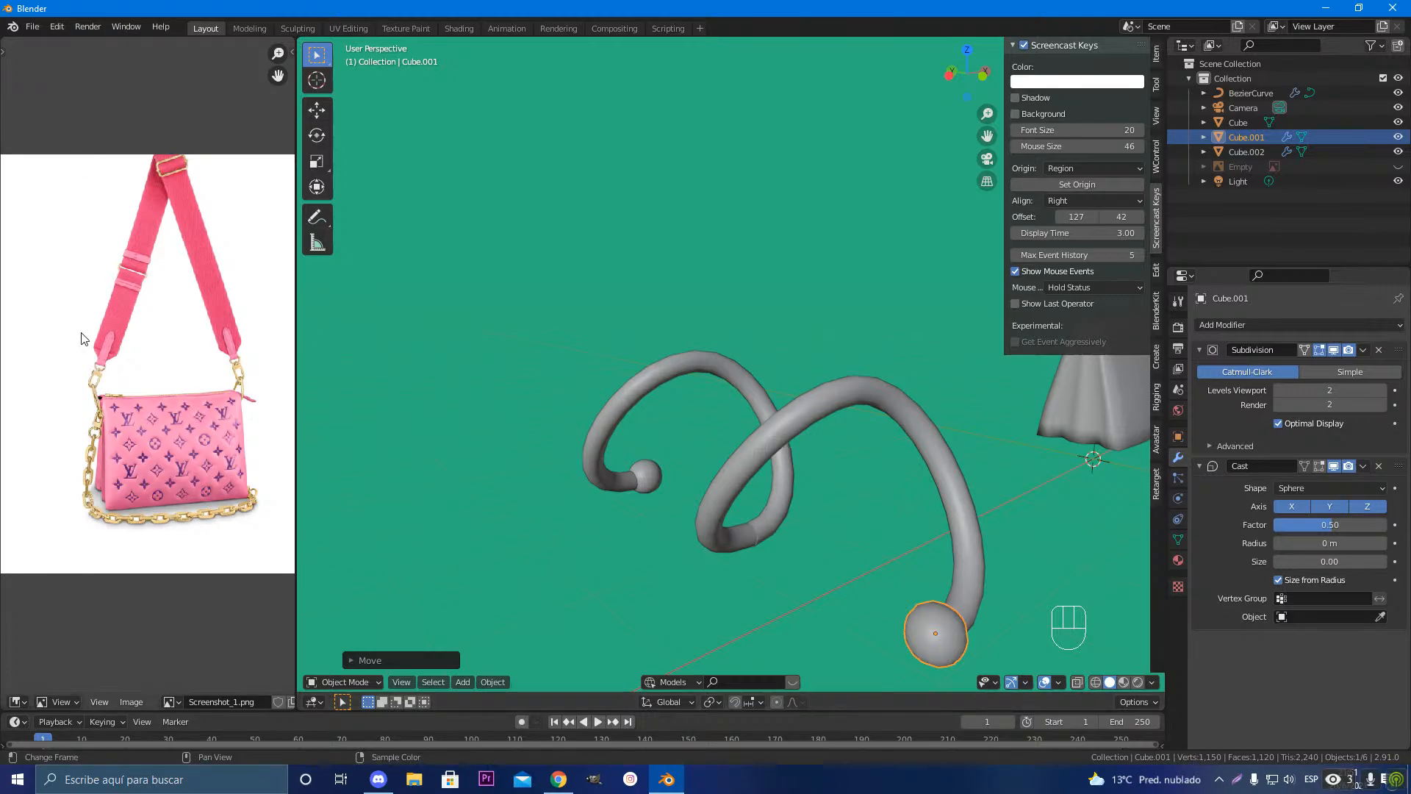
{"action": "middle_click_drag", "start_coordinate": [217, 509], "coordinate": [219, 522]}
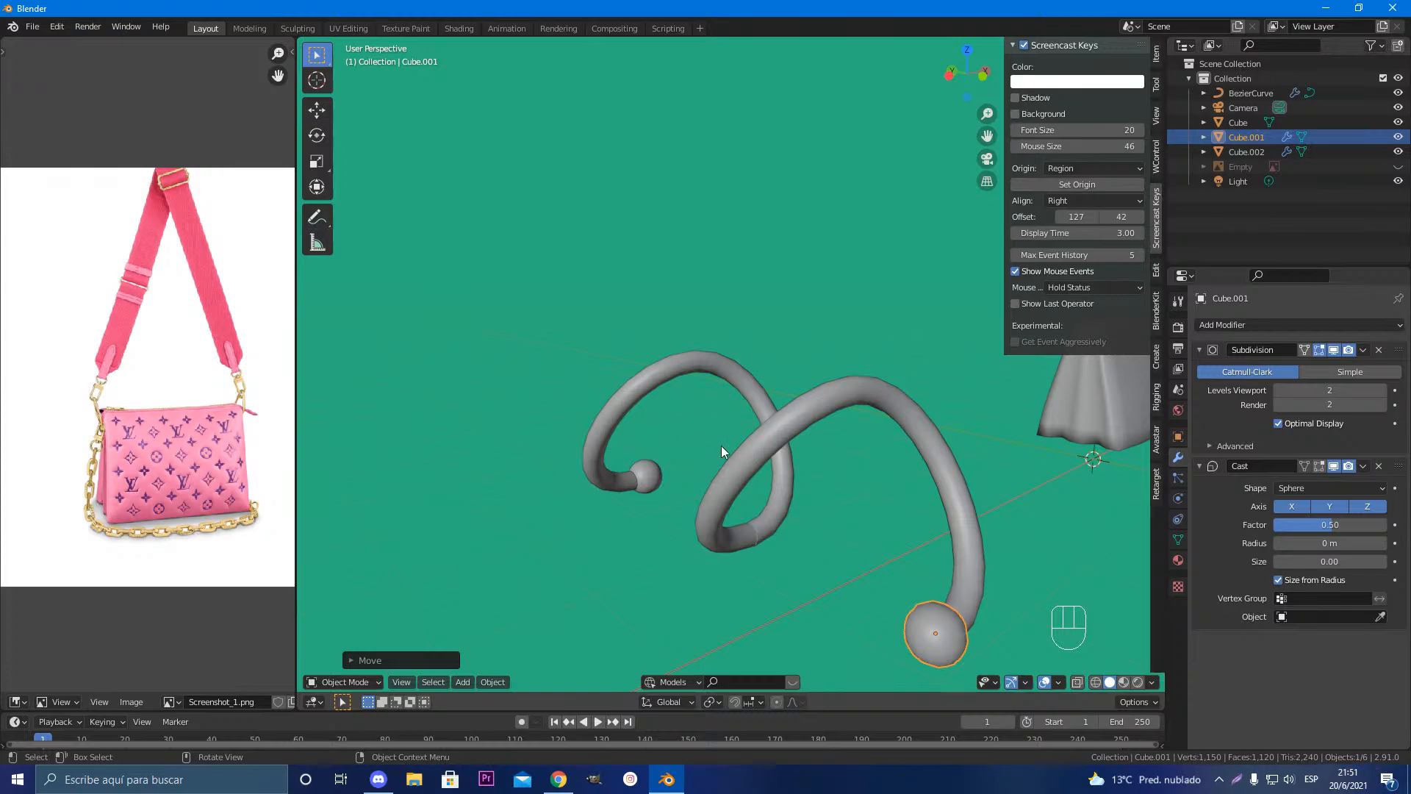
{"action": "mouse_move", "coordinate": [721, 446]}
{"action": "middle_mouse_down"}
{"action": "mouse_move", "coordinate": [629, 429]}
{"action": "mouse_move", "coordinate": [757, 440]}
{"action": "mouse_move", "coordinate": [698, 460]}
{"action": "middle_mouse_up"}
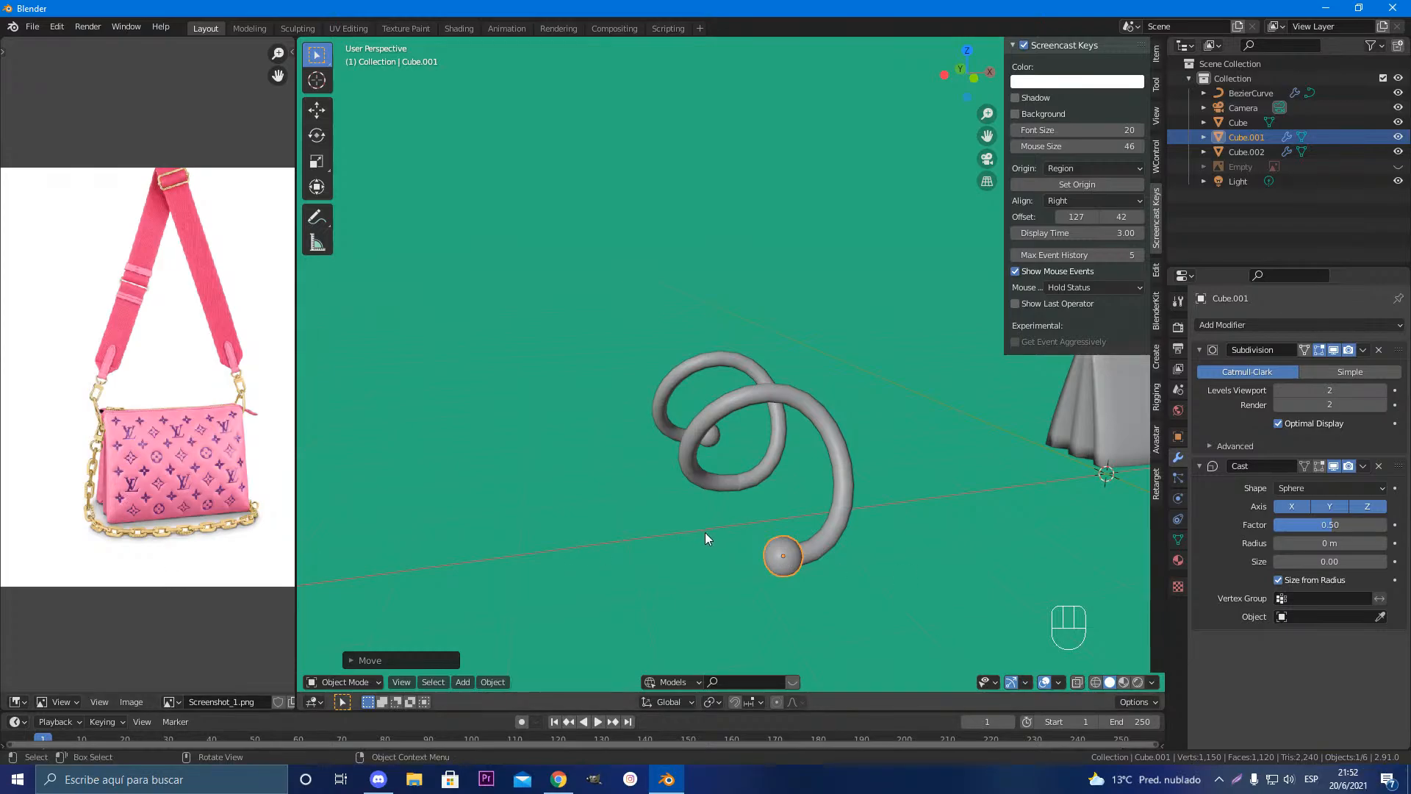
{"action": "middle_click_drag", "start_coordinate": [705, 537], "coordinate": [737, 548]}
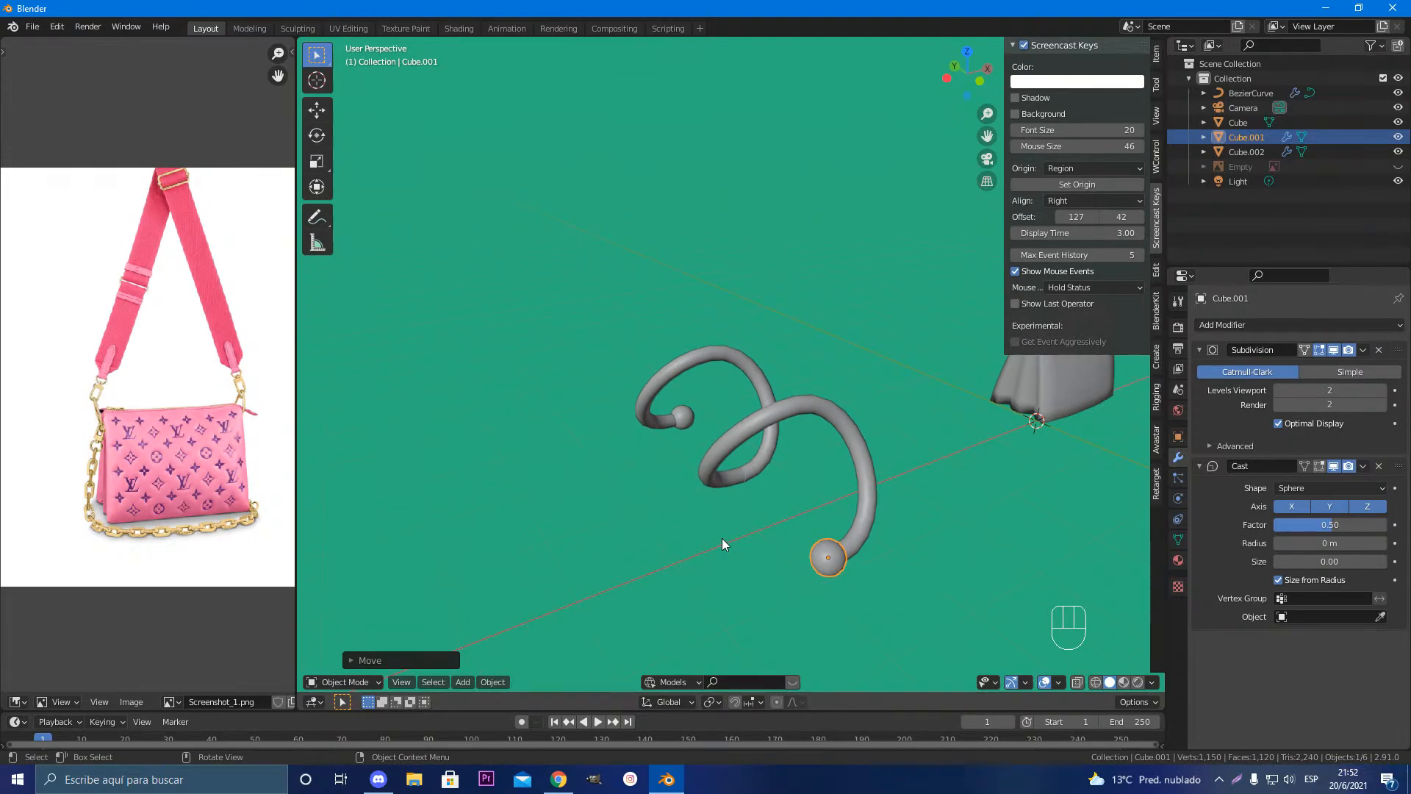
{"action": "middle_click_drag", "start_coordinate": [765, 545], "coordinate": [727, 526]}
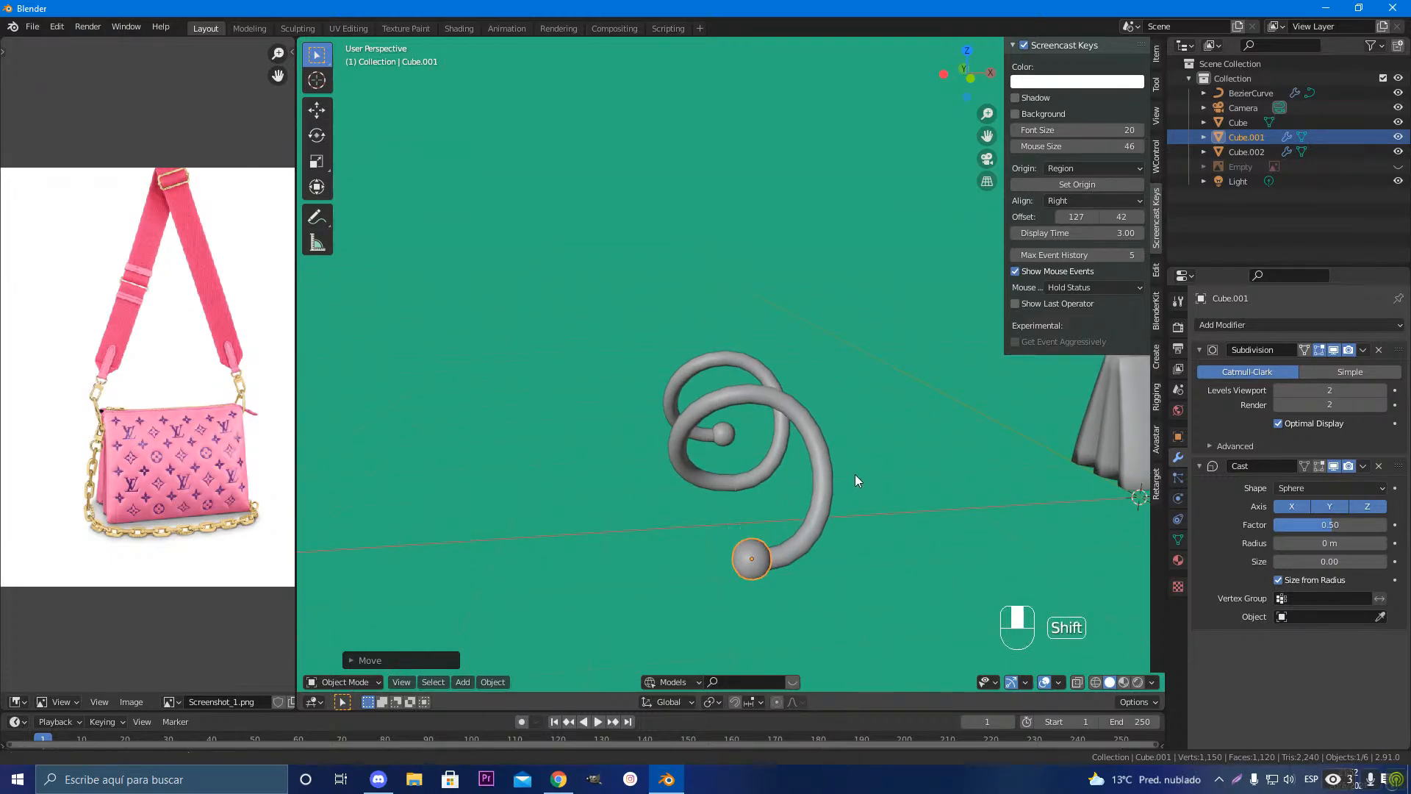
Step: Switch to Chrome, open the IMVU account home page and look through its groups and friends sections
{"action": "middle_click_drag", "start_coordinate": [854, 474], "coordinate": [780, 454]}
{"action": "scroll", "coordinate": [789, 527], "scroll_direction": "up", "scroll_amount": 3}
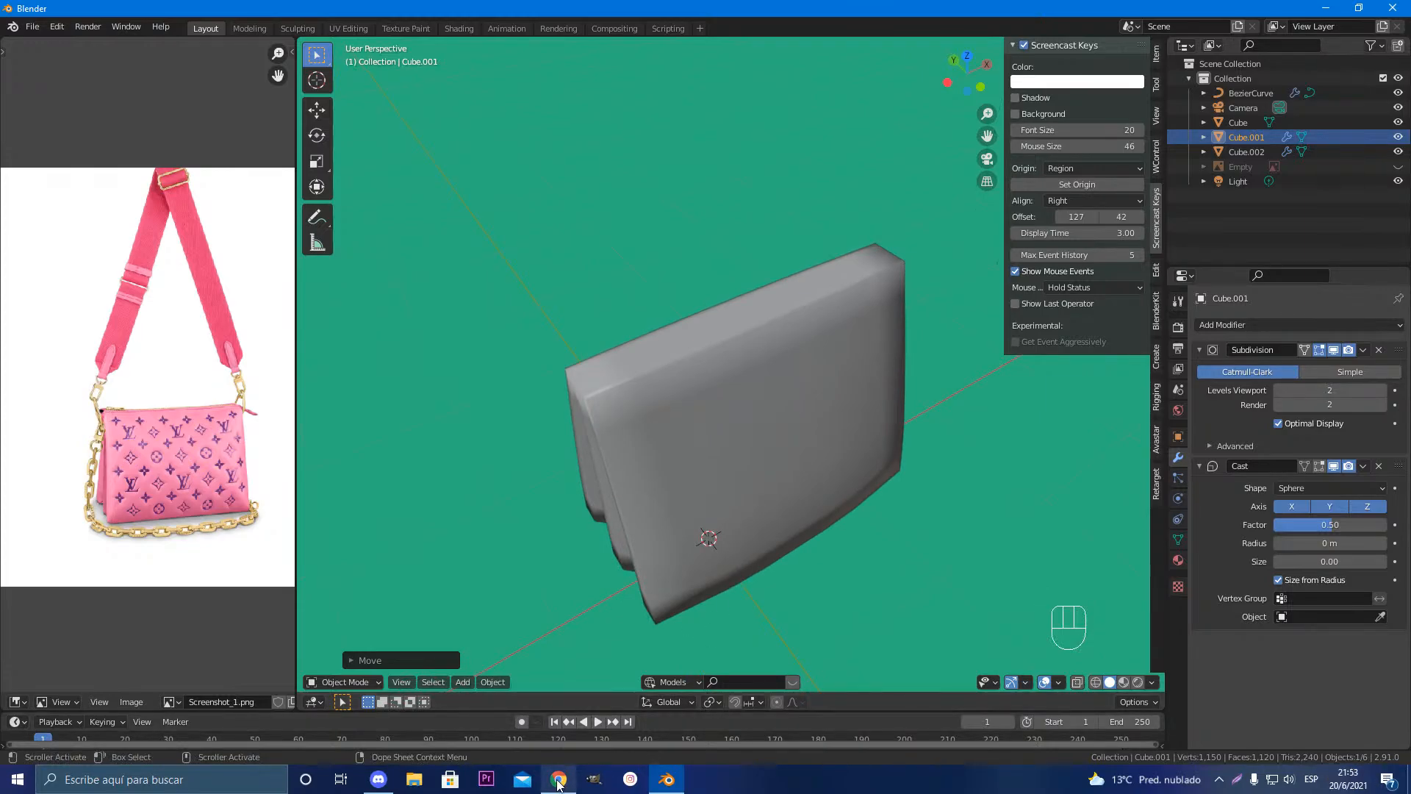
{"action": "mouse_move", "coordinate": [558, 779]}
{"action": "left_click", "coordinate": [567, 739]}
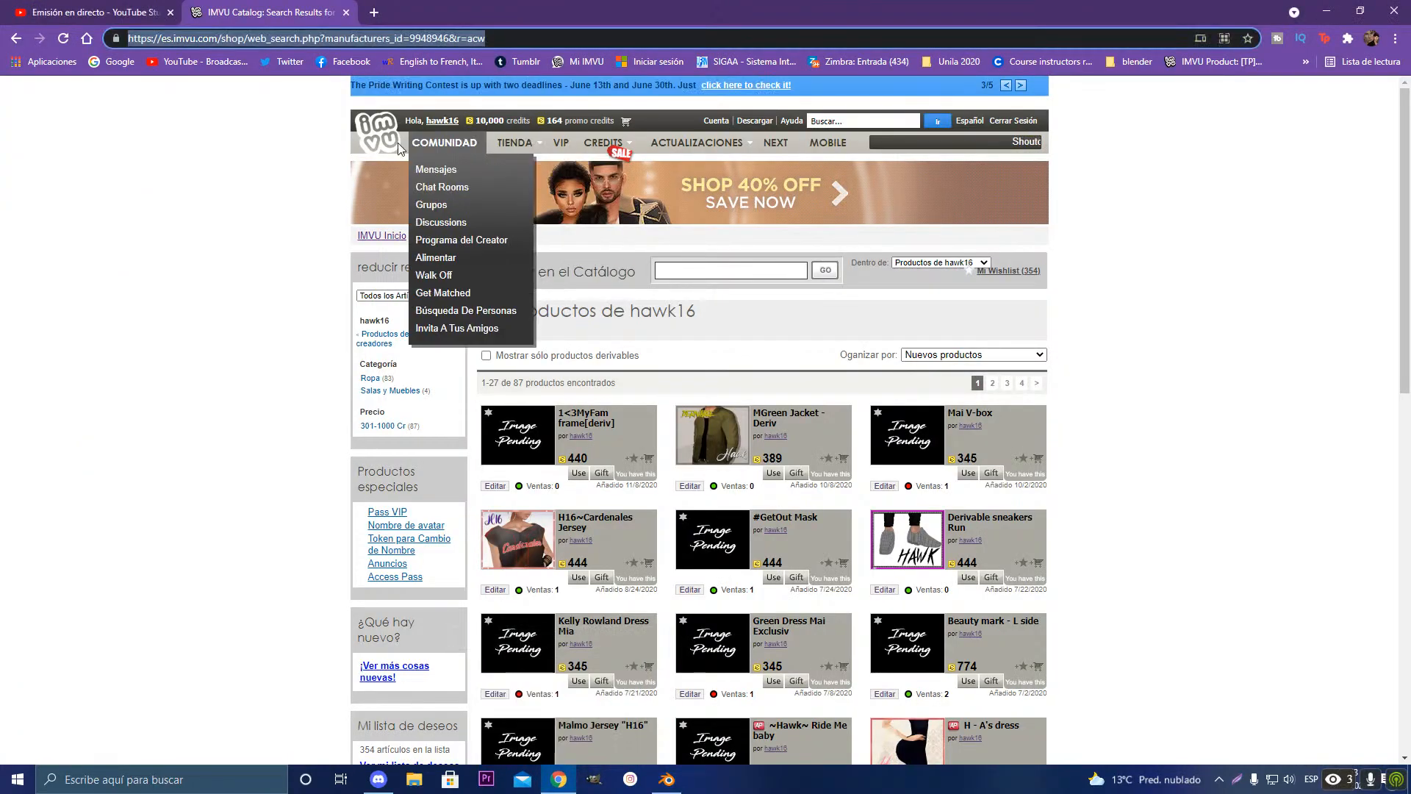
{"action": "key", "text": "Return"}
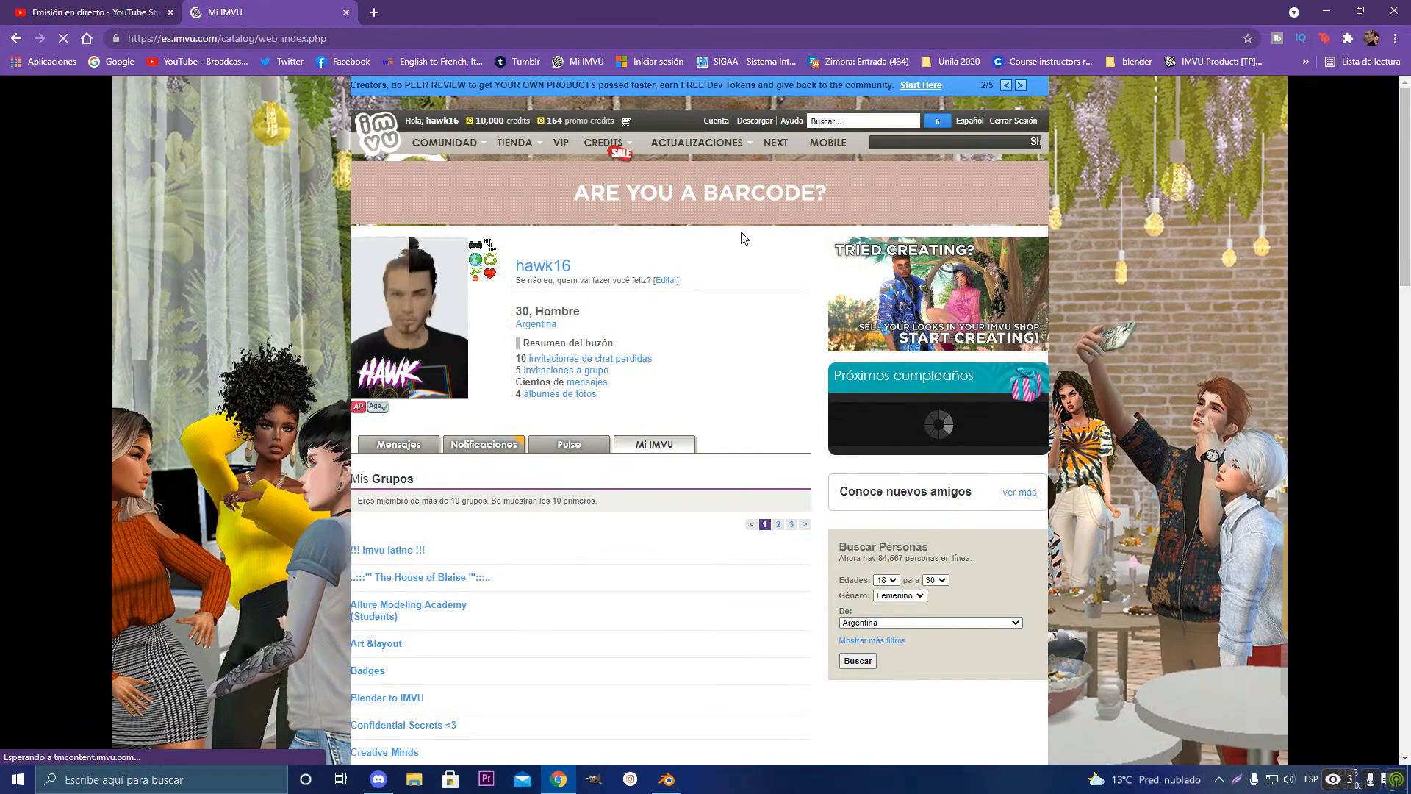
{"action": "scroll", "coordinate": [768, 368], "scroll_direction": "down", "scroll_amount": 3}
{"action": "scroll", "coordinate": [767, 368], "scroll_direction": "up", "scroll_amount": 3}
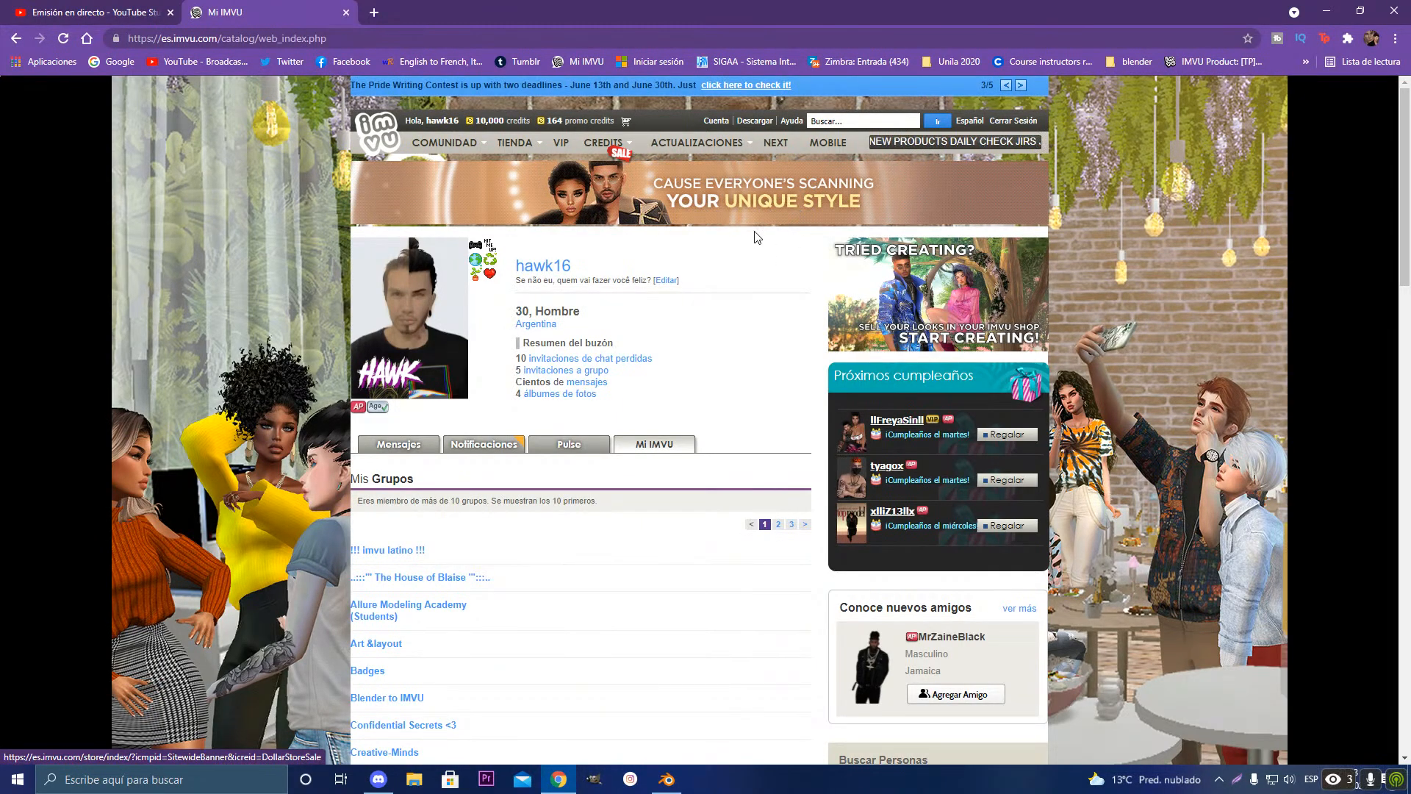
{"action": "scroll", "coordinate": [768, 332], "scroll_direction": "down", "scroll_amount": 2}
{"action": "scroll", "coordinate": [770, 337], "scroll_direction": "down", "scroll_amount": 5}
{"action": "scroll", "coordinate": [772, 333], "scroll_direction": "up", "scroll_amount": 7}
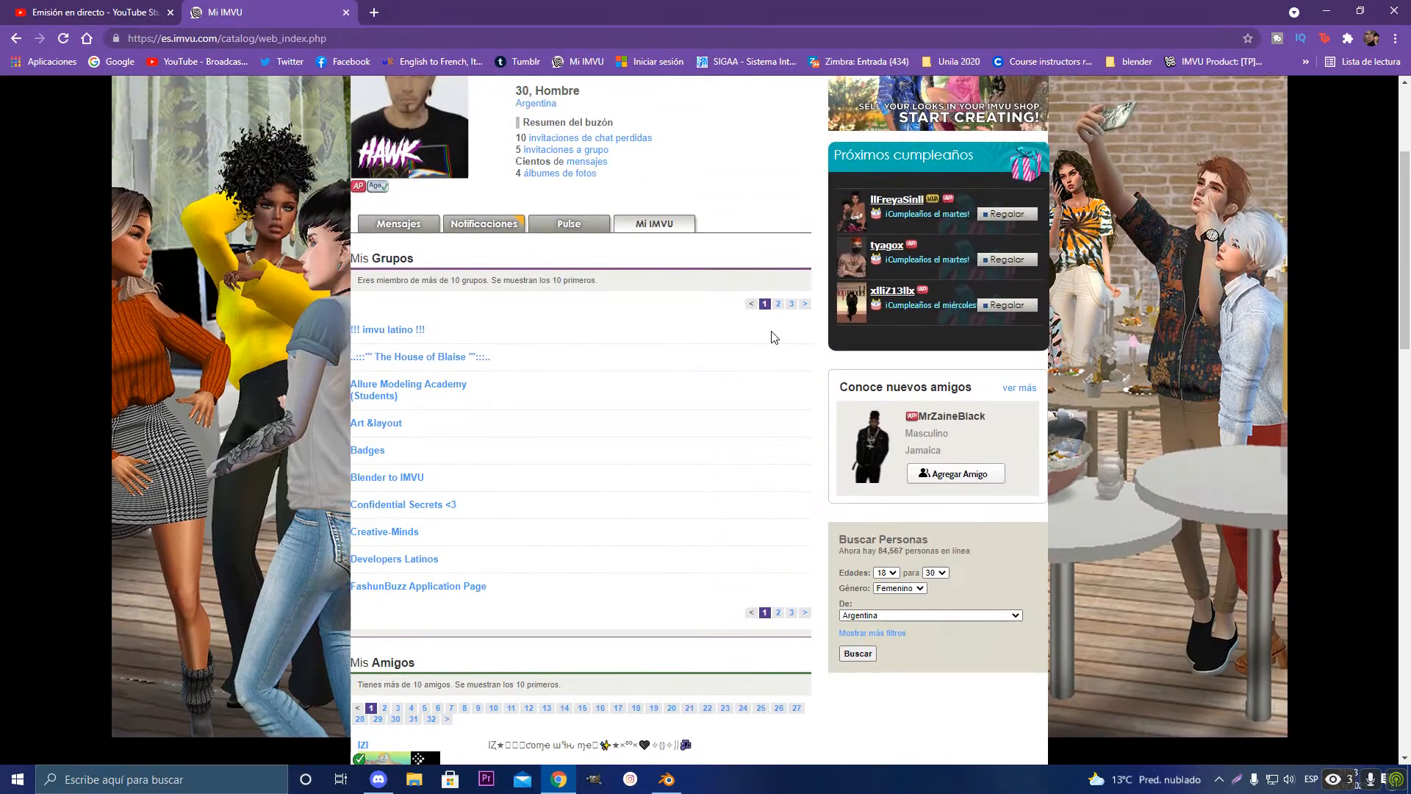
Step: Open the IMVU shop and look over its featured products
{"action": "left_click", "coordinate": [514, 143]}
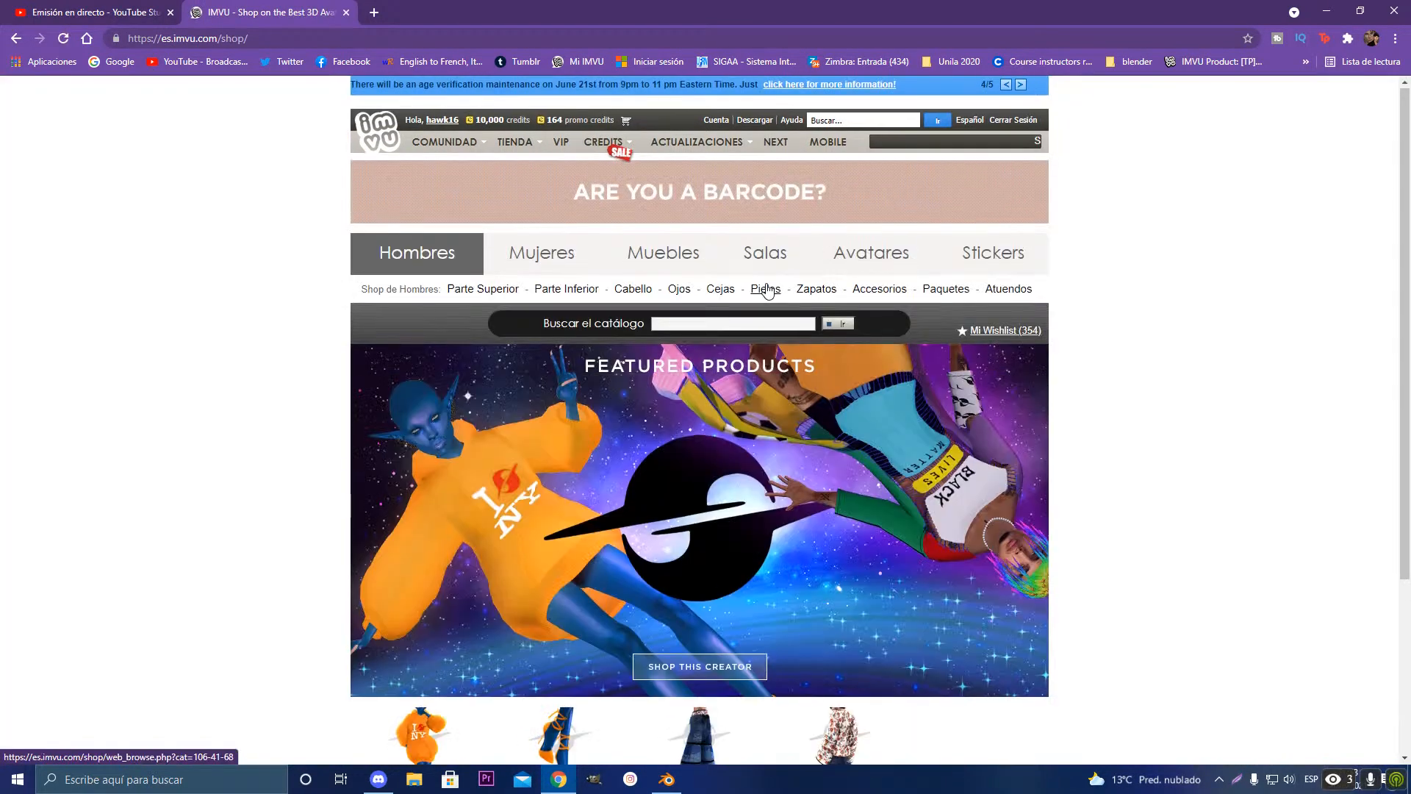
{"action": "scroll", "coordinate": [770, 316], "scroll_direction": "down", "scroll_amount": 3}
{"action": "scroll", "coordinate": [766, 290], "scroll_direction": "up", "scroll_amount": 1}
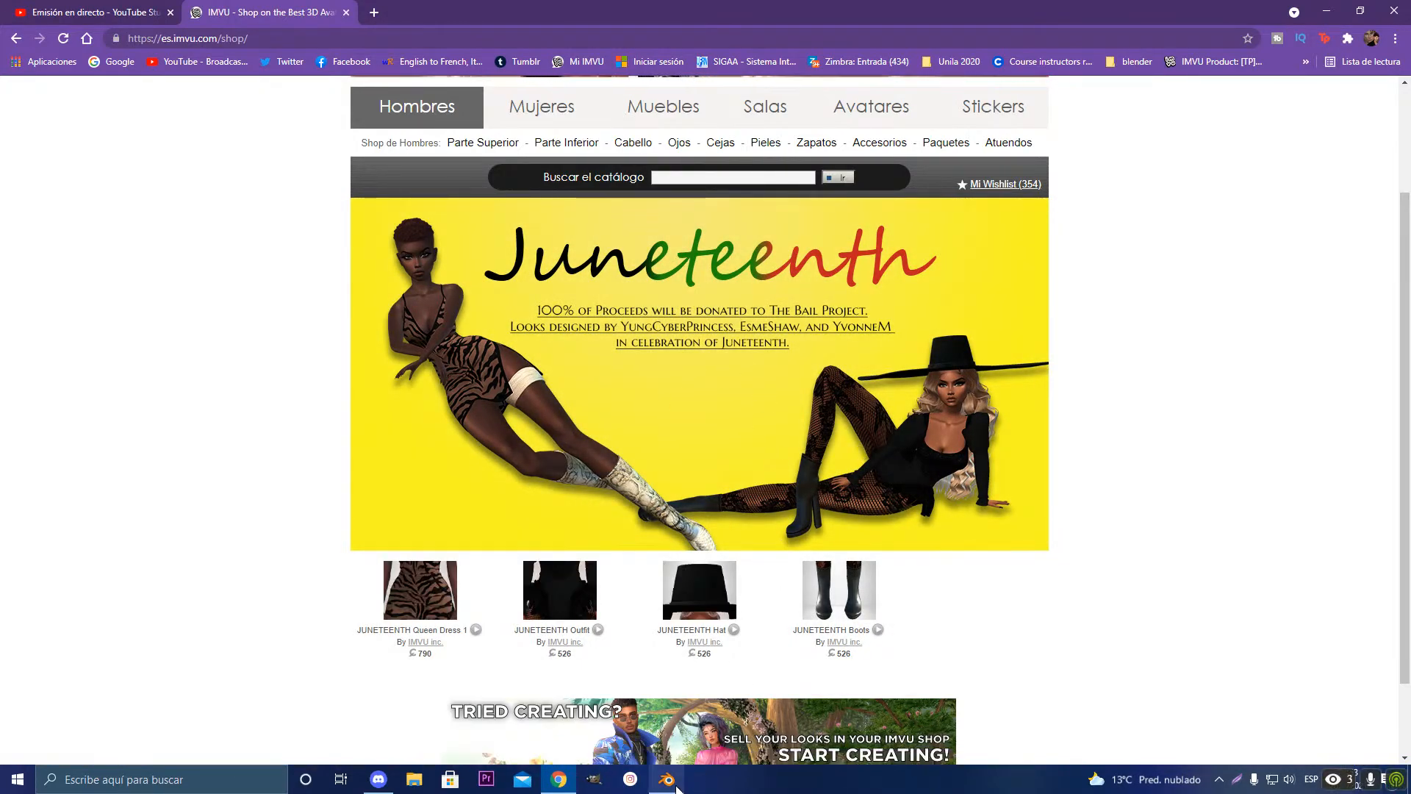
Step: Switch back to Blender and examine the bag body's front face and folded side from several angles
{"action": "mouse_move", "coordinate": [677, 787]}
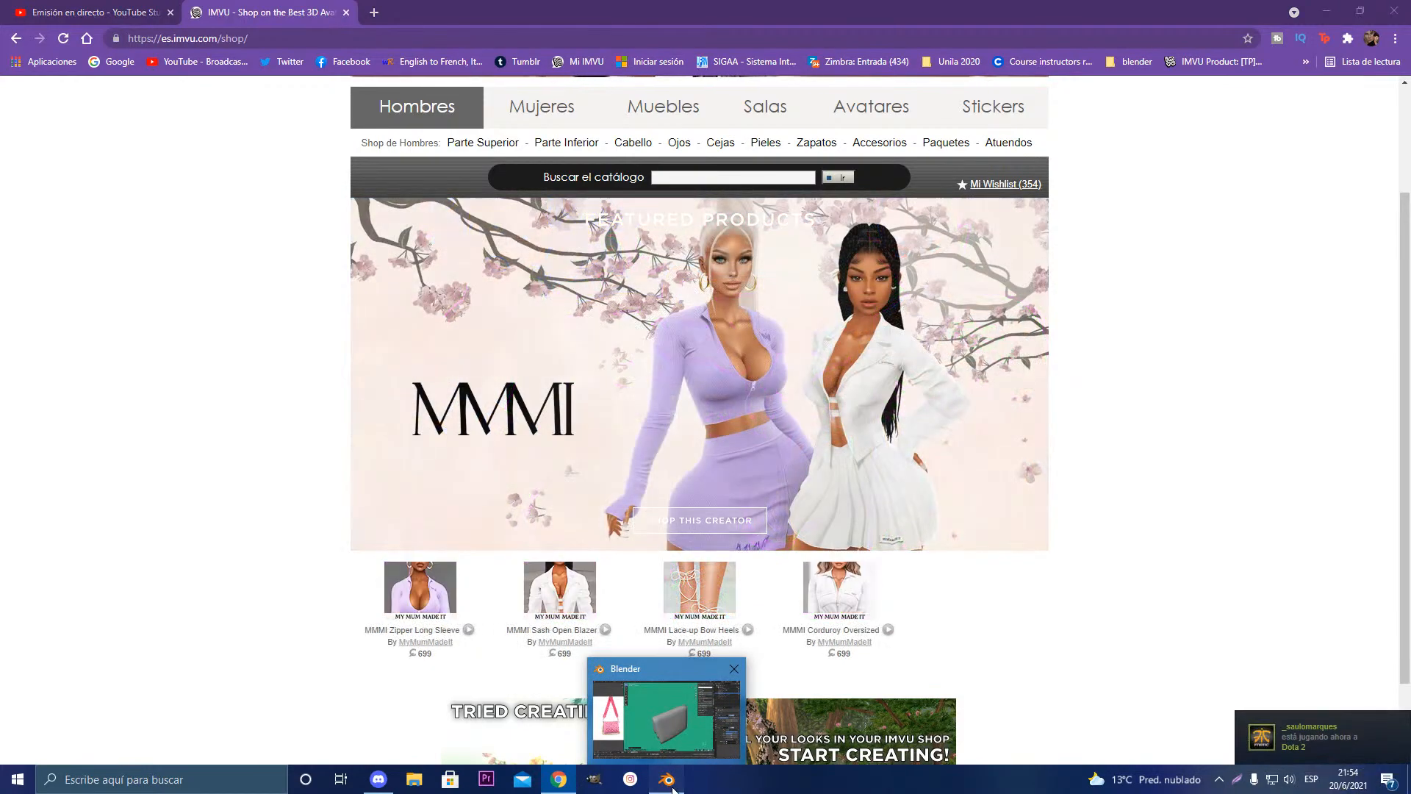
{"action": "left_click", "coordinate": [666, 772]}
{"action": "scroll", "coordinate": [734, 409], "scroll_direction": "up", "scroll_amount": 5}
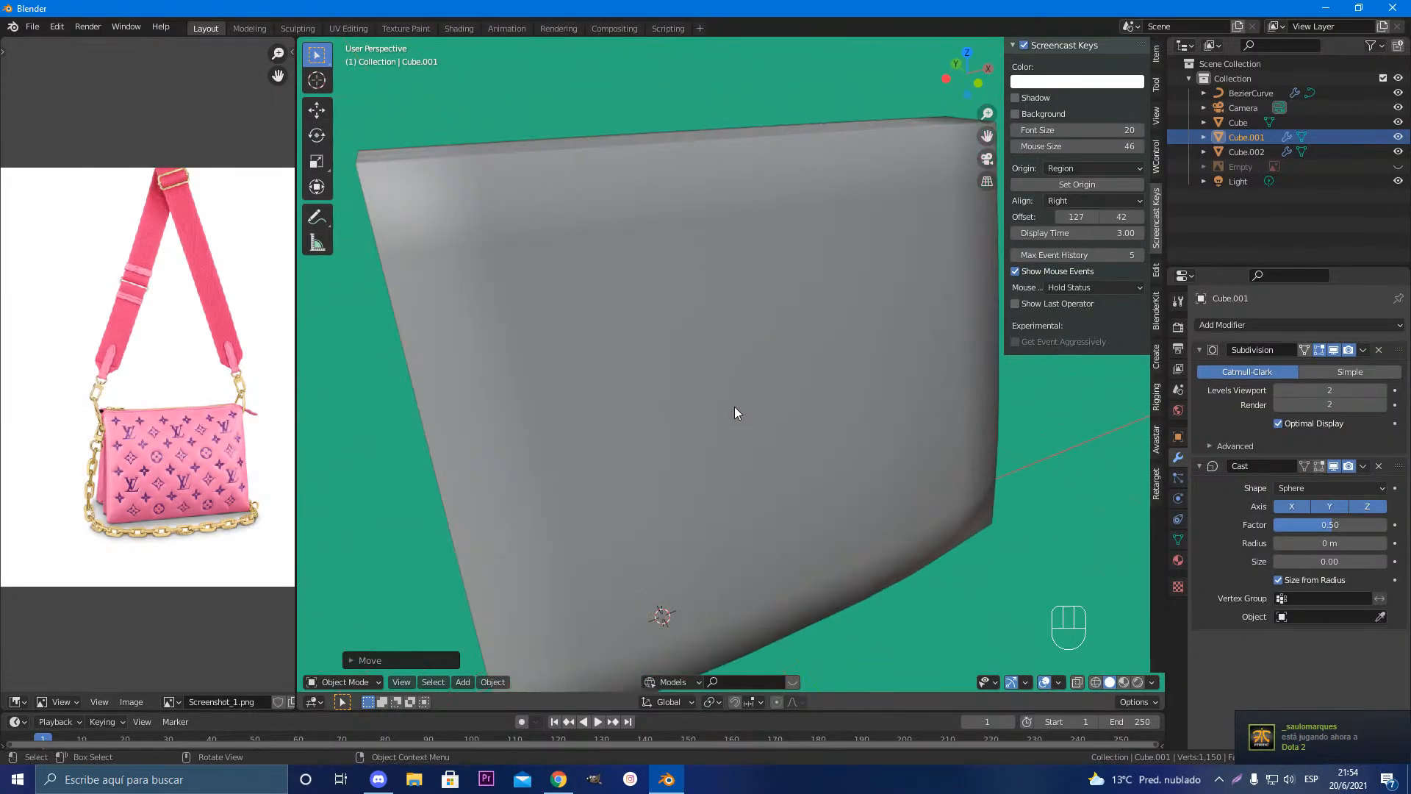
{"action": "scroll", "coordinate": [782, 531], "scroll_direction": "down", "scroll_amount": 3}
{"action": "middle_click_drag", "start_coordinate": [778, 504], "coordinate": [641, 417]}
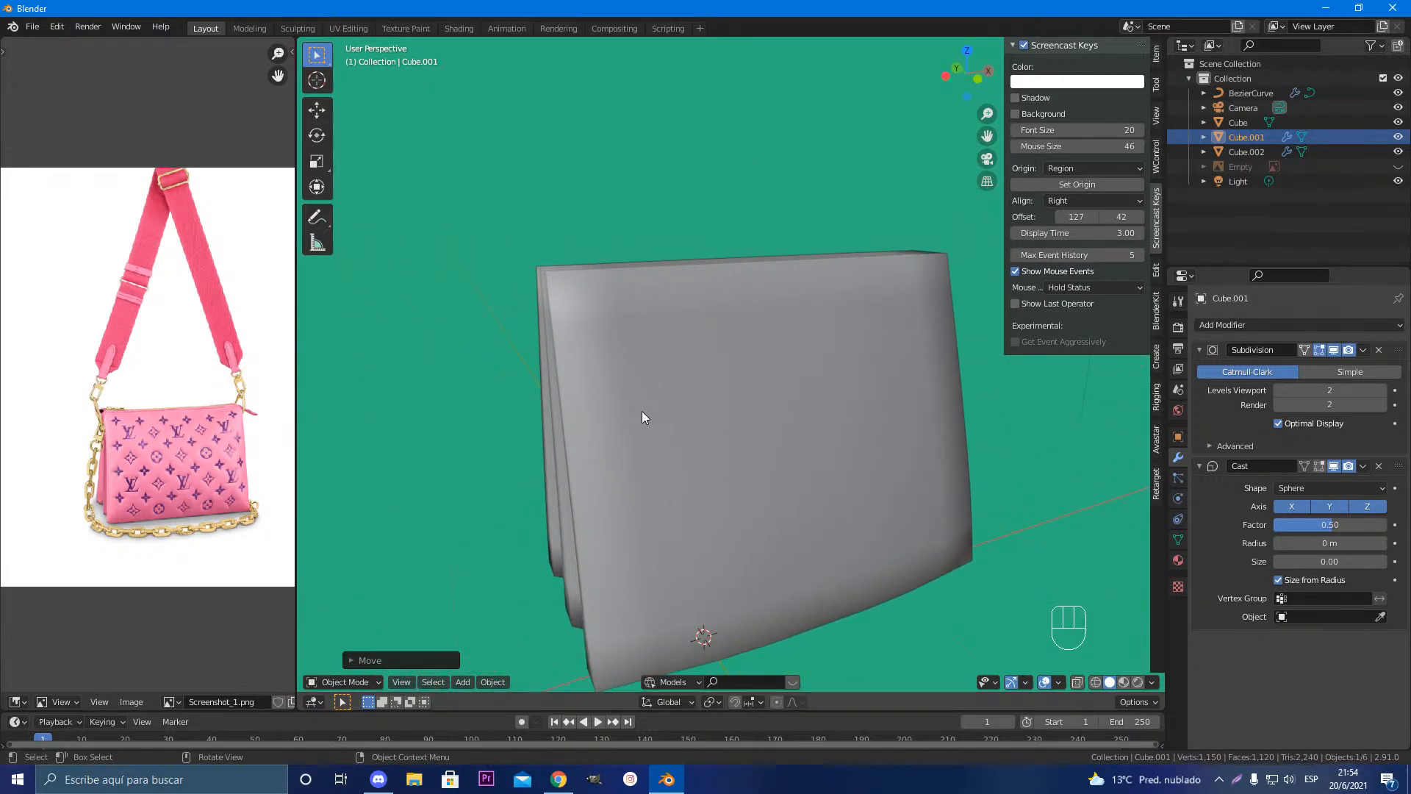
{"action": "mouse_move", "coordinate": [641, 416]}
{"action": "middle_mouse_down"}
{"action": "mouse_move", "coordinate": [750, 417]}
{"action": "mouse_move", "coordinate": [659, 430]}
{"action": "middle_mouse_up"}
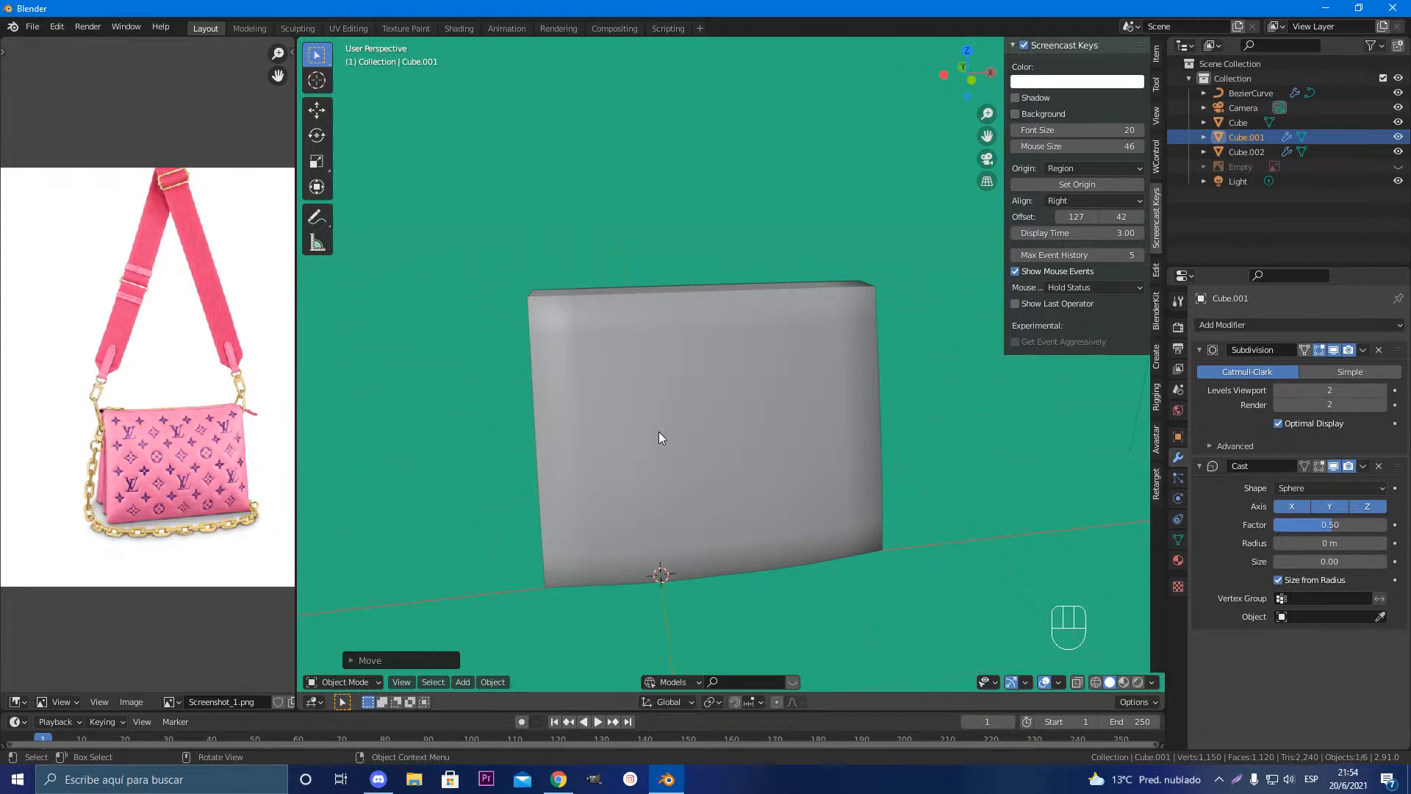
{"action": "mouse_move", "coordinate": [658, 430]}
{"action": "middle_mouse_down"}
{"action": "mouse_move", "coordinate": [681, 432]}
{"action": "mouse_move", "coordinate": [650, 442]}
{"action": "mouse_move", "coordinate": [705, 447]}
{"action": "mouse_move", "coordinate": [638, 428]}
{"action": "middle_mouse_up"}
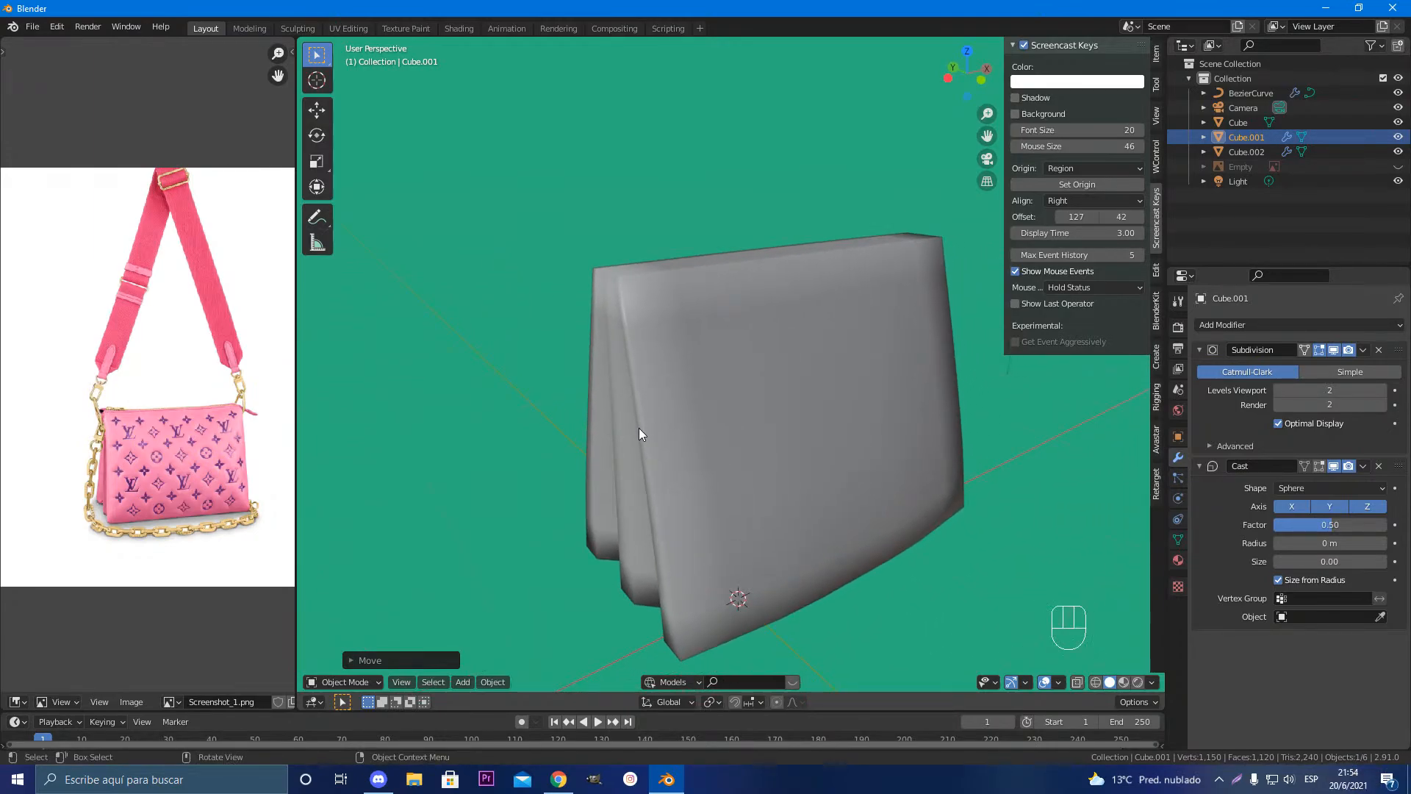
Step: Set the bag body's origin to its geometry
{"action": "left_click", "coordinate": [647, 426]}
{"action": "key", "text": "Tab"}
{"action": "key", "text": "Tab"}
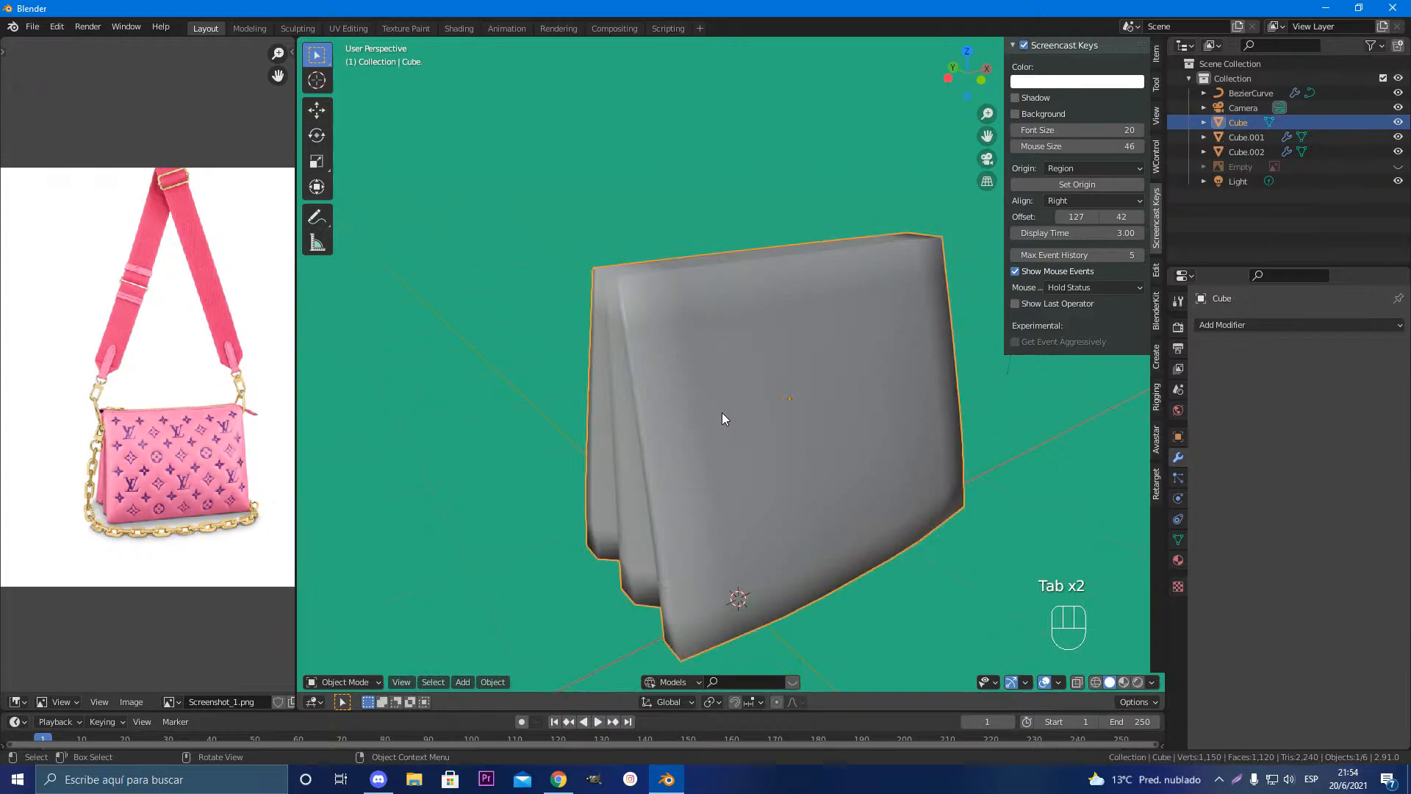
{"action": "right_click", "coordinate": [782, 422]}
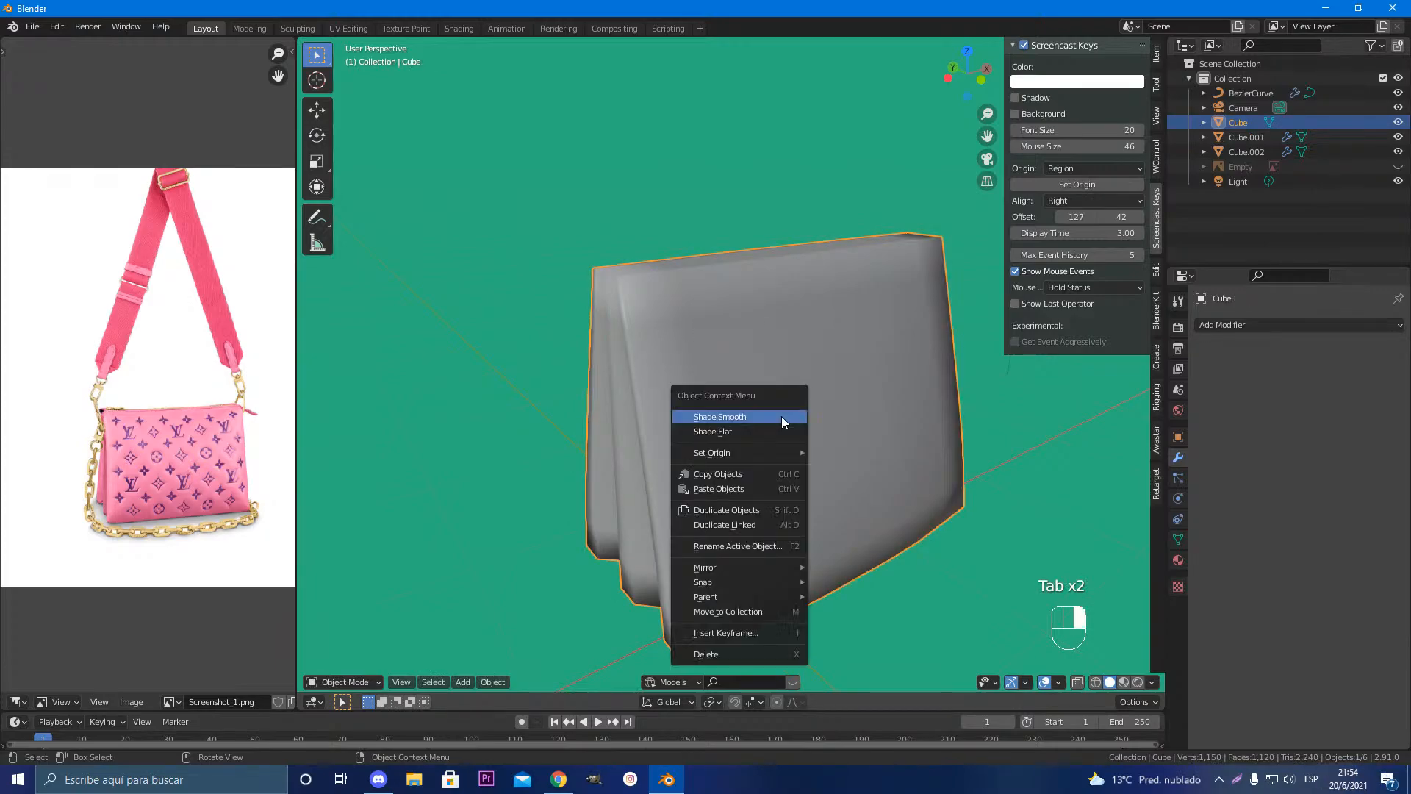
{"action": "mouse_move", "coordinate": [770, 453]}
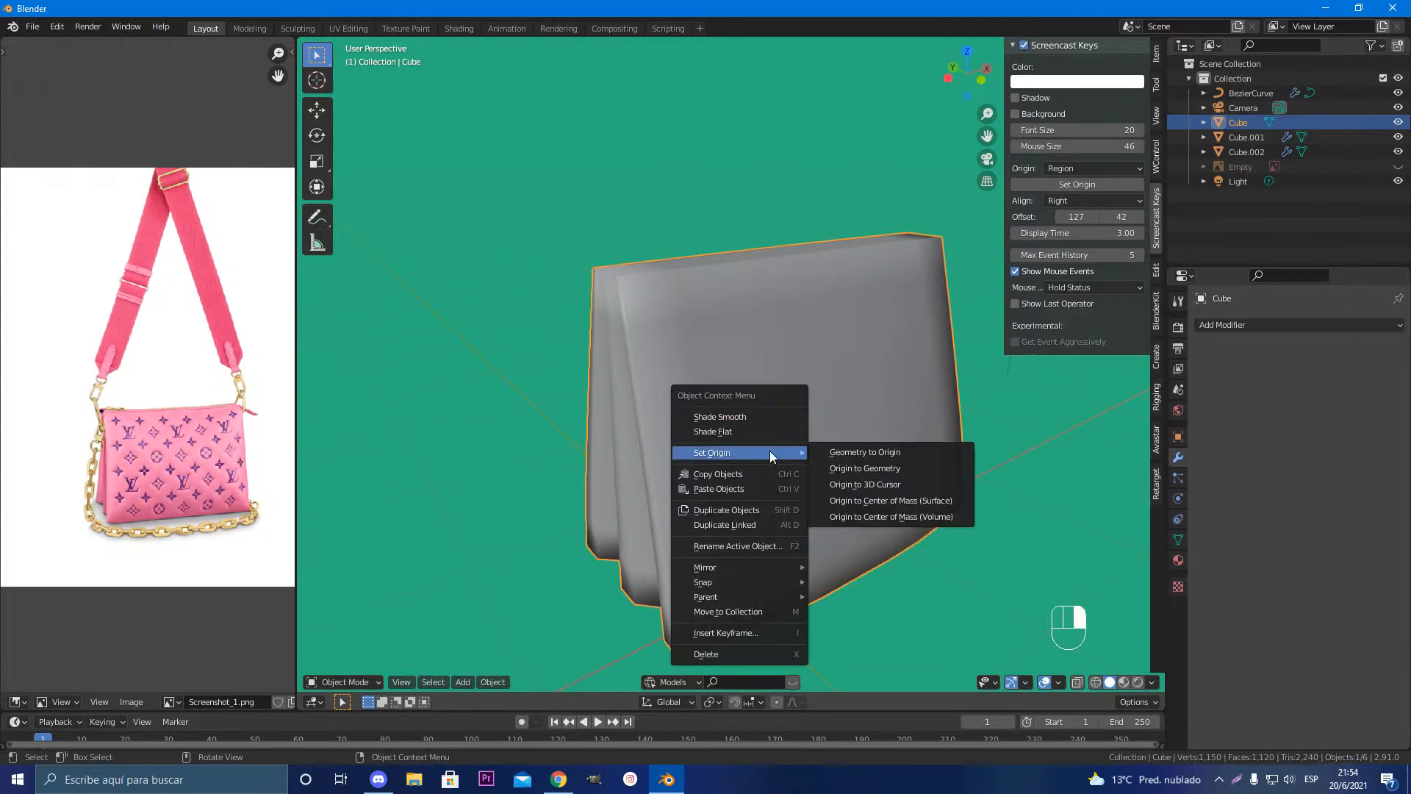
{"action": "left_click", "coordinate": [865, 468]}
Step: Add a Subdivision Surface modifier to the bag body
{"action": "left_click", "coordinate": [1252, 324]}
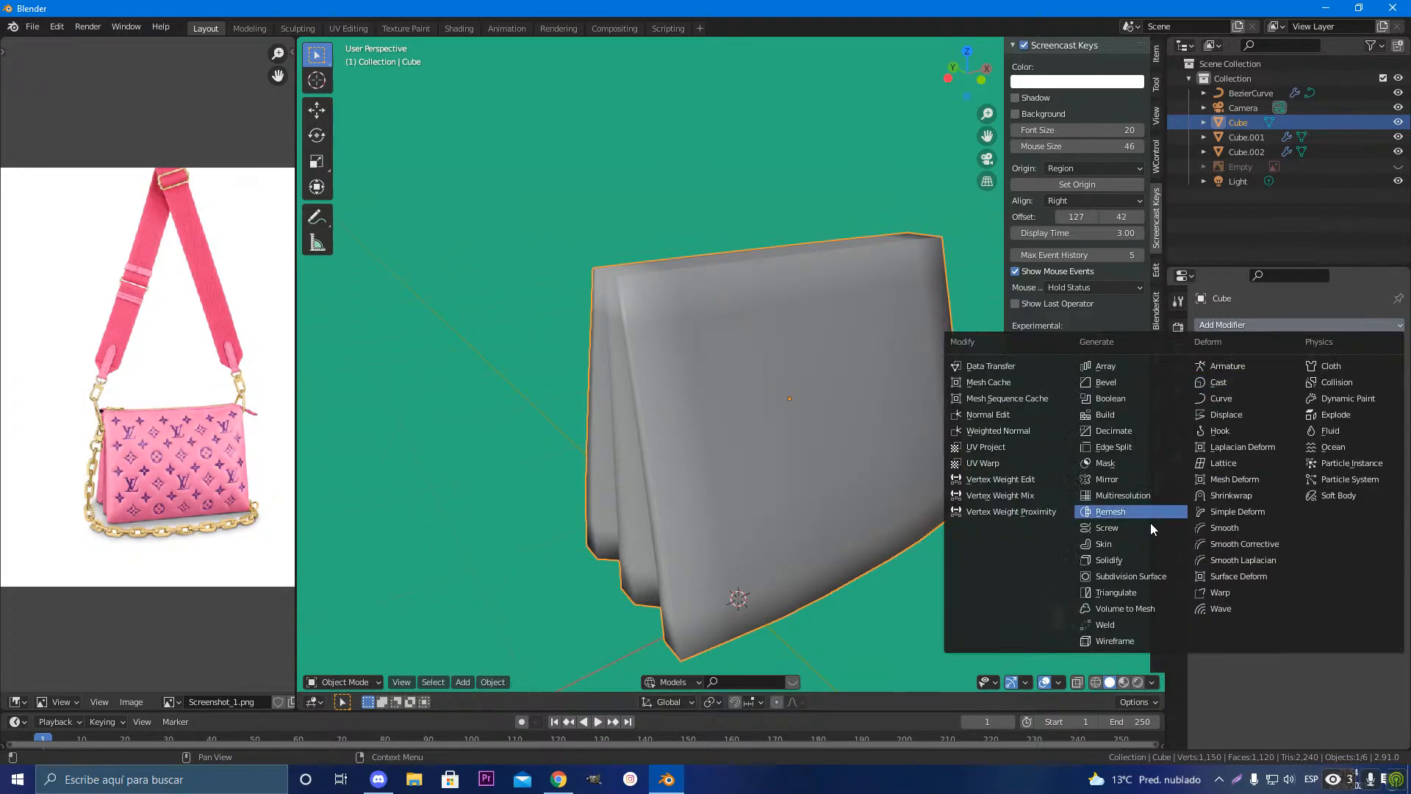
{"action": "left_click", "coordinate": [1118, 577]}
{"action": "middle_click_drag", "start_coordinate": [860, 475], "coordinate": [792, 429]}
{"action": "middle_click_drag", "start_coordinate": [843, 451], "coordinate": [921, 489]}
Step: Select the four inner corner vertices of the side folds on the bag's underside and scale them slightly inward
{"action": "key", "text": "Tab"}
{"action": "key", "text": "Tab"}
{"action": "key", "text": "Tab"}
{"action": "key", "text": "Tab"}
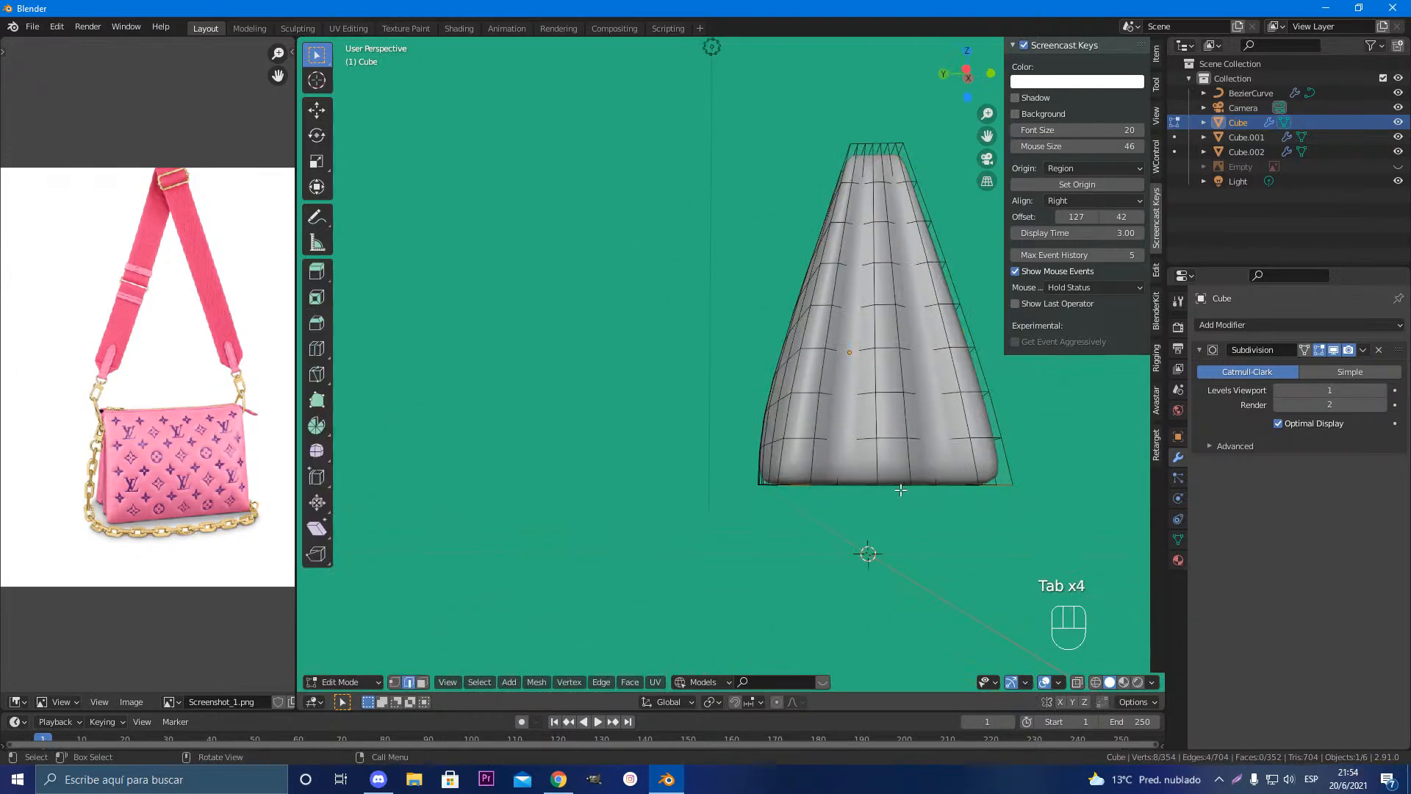
{"action": "key", "text": "1"}
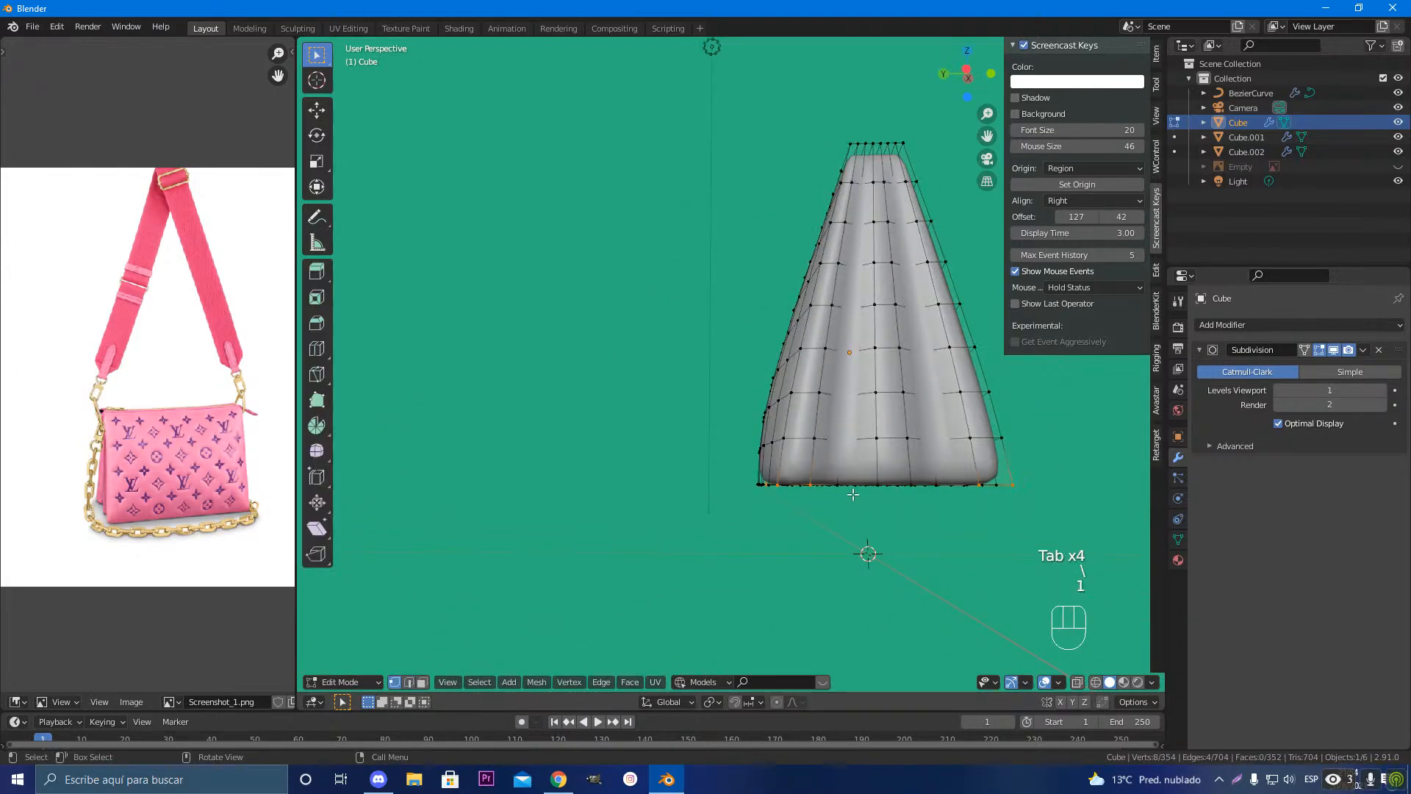
{"action": "middle_click_drag", "start_coordinate": [831, 492], "coordinate": [791, 462]}
{"action": "left_click", "coordinate": [690, 551], "text": "shift"}
{"action": "left_click", "coordinate": [738, 527], "text": "shift"}
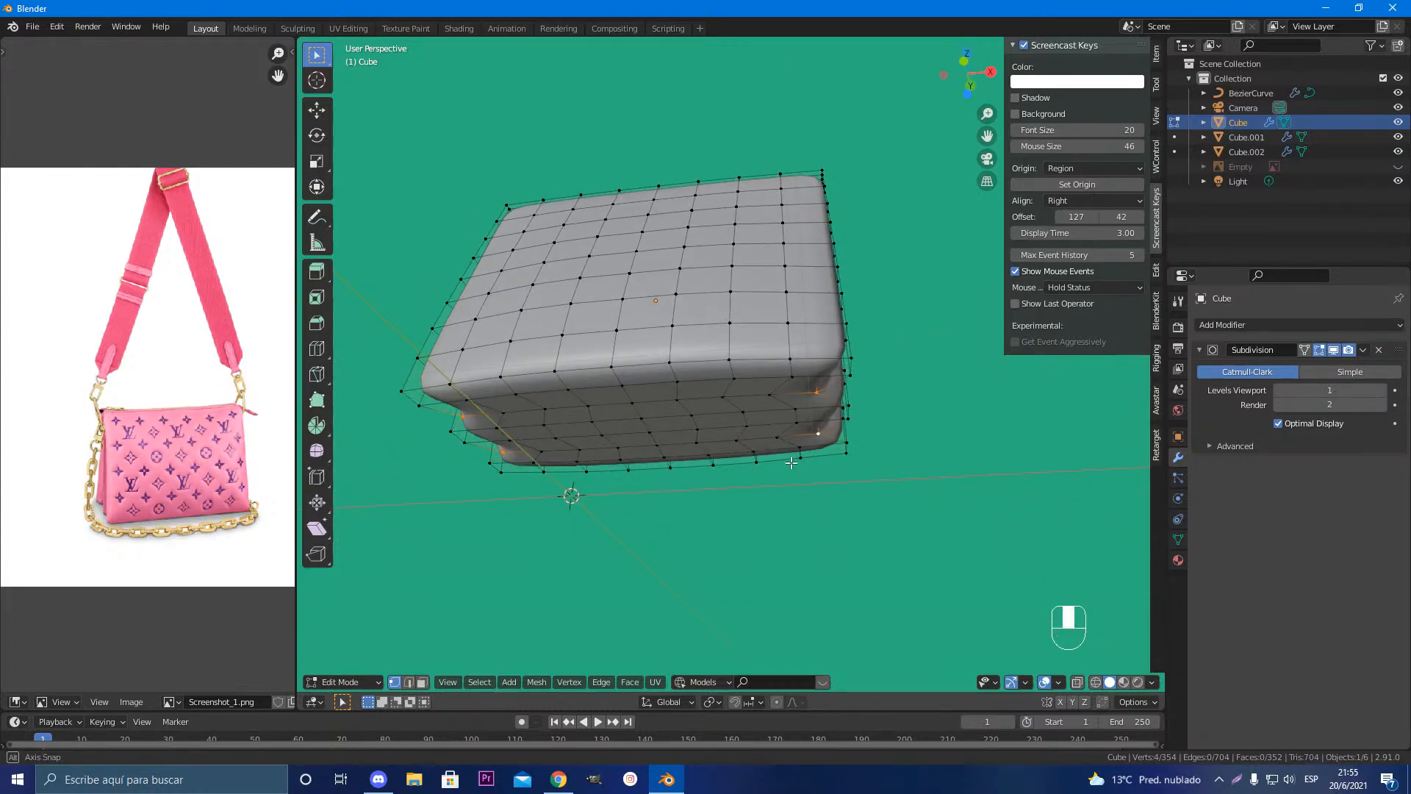
{"action": "key", "text": "s"}
{"action": "left_click", "coordinate": [952, 562]}
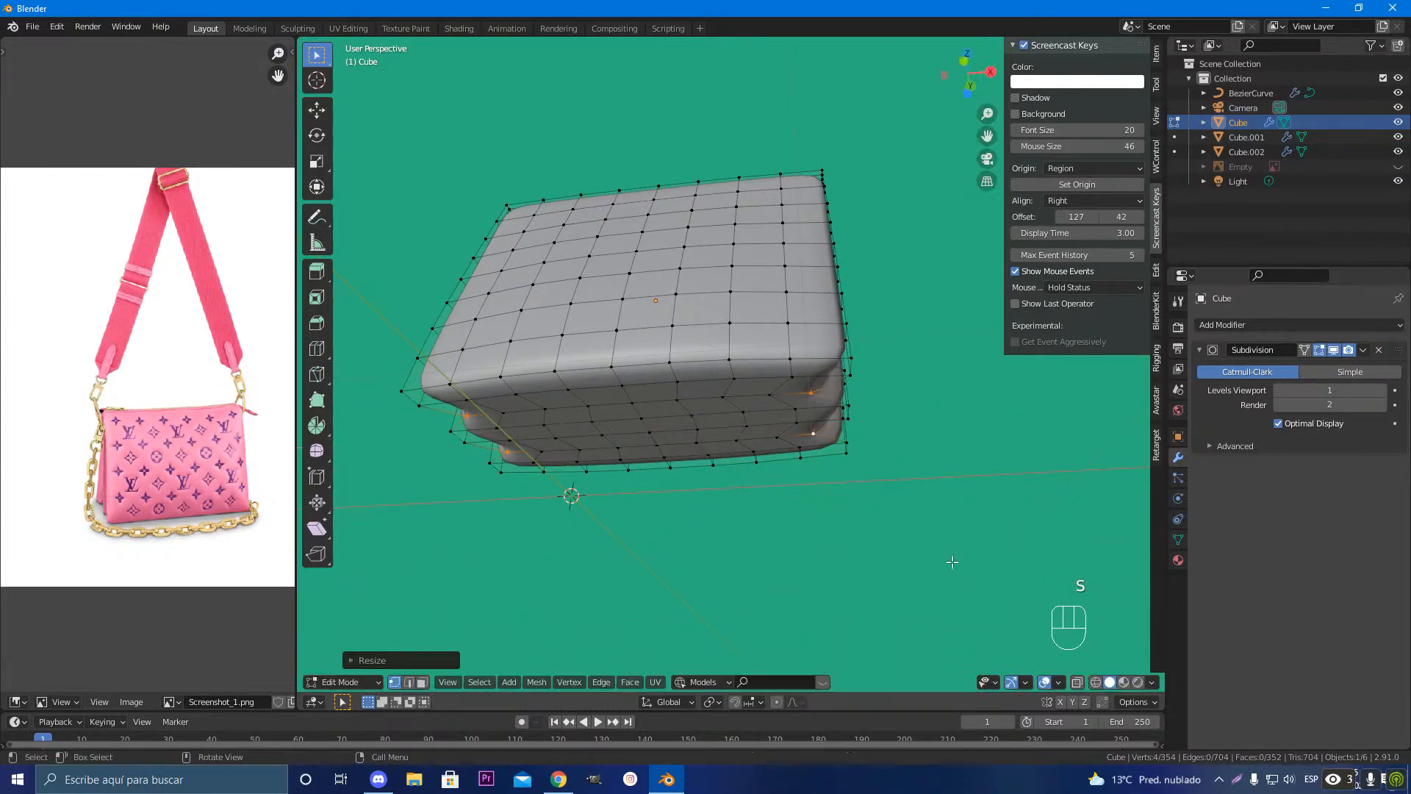
Step: Try dissolving the four selected fold vertices, and undo both the dissolve and the preceding scaling
{"action": "middle_click_drag", "start_coordinate": [952, 562], "coordinate": [889, 600]}
{"action": "key", "text": "ctrl+x"}
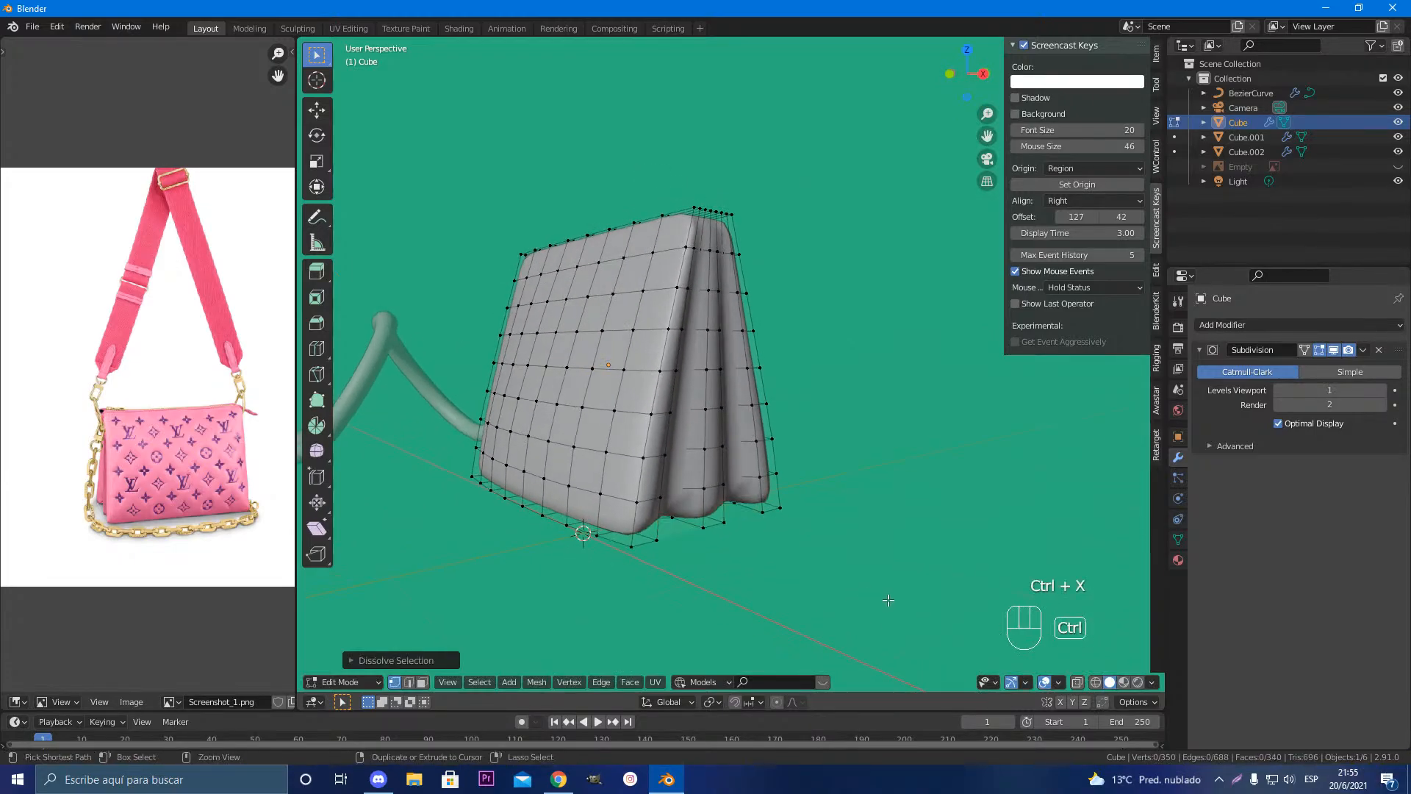
{"action": "key", "text": "ctrl+z"}
{"action": "key", "text": "ctrl+z"}
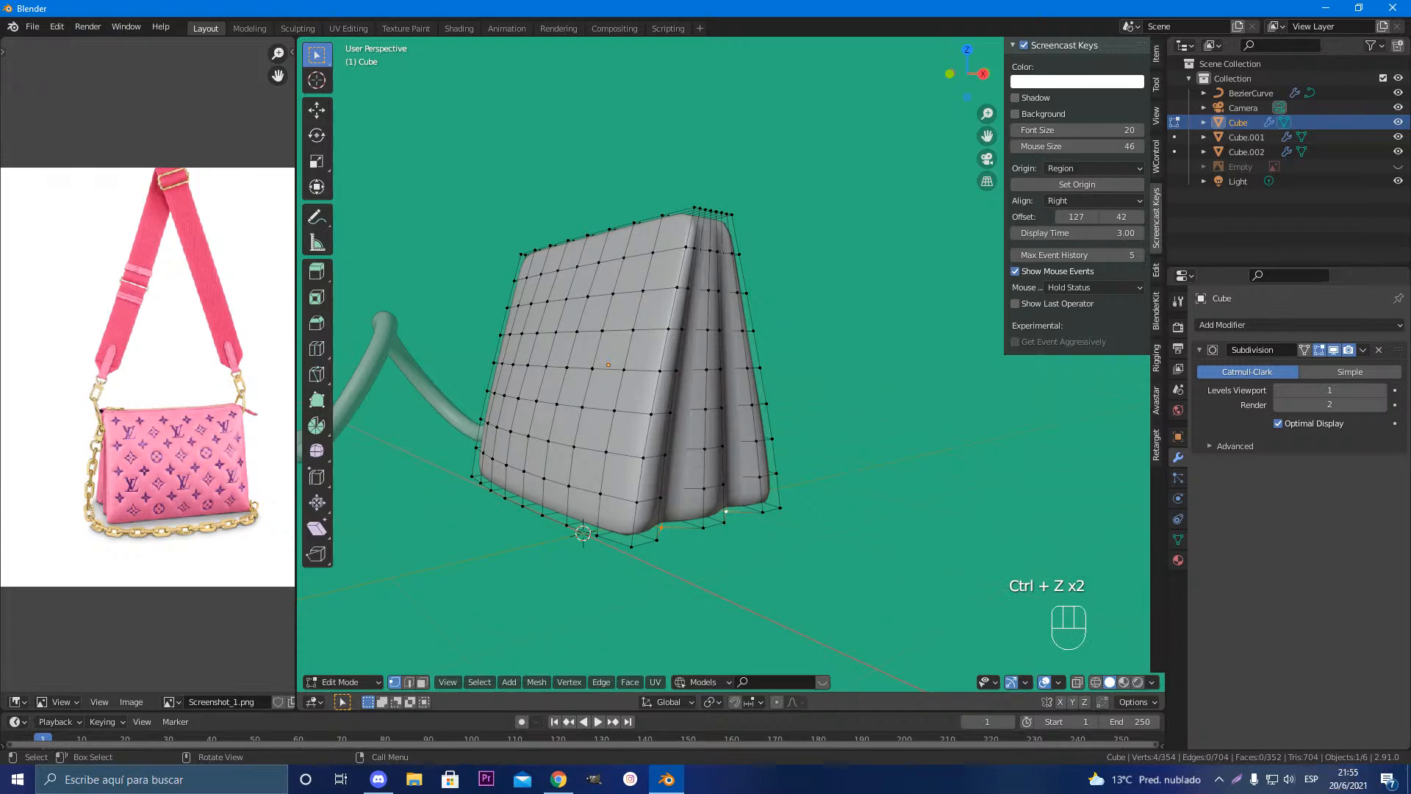
{"action": "key", "text": "s"}
{"action": "key", "text": "x"}
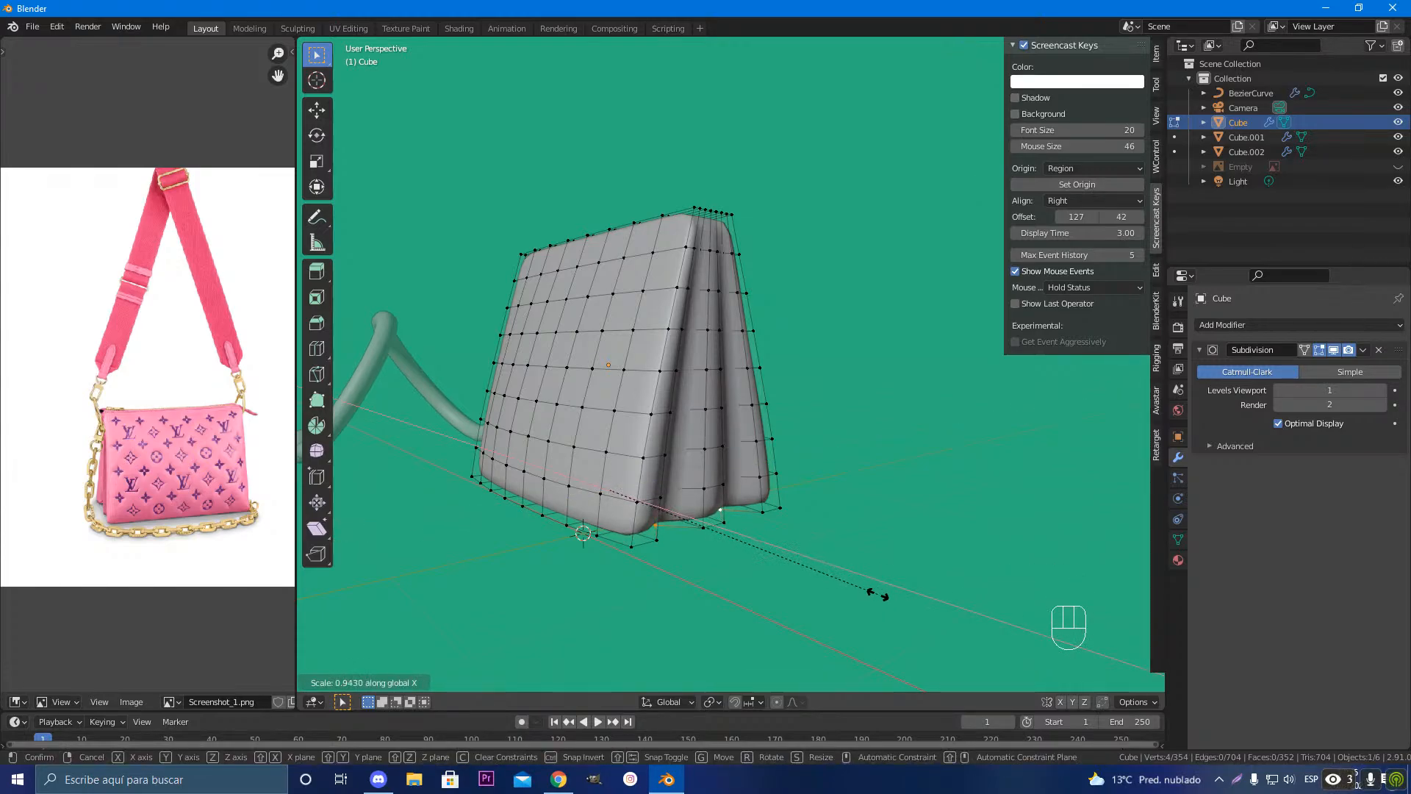
{"action": "key", "text": "Escape"}
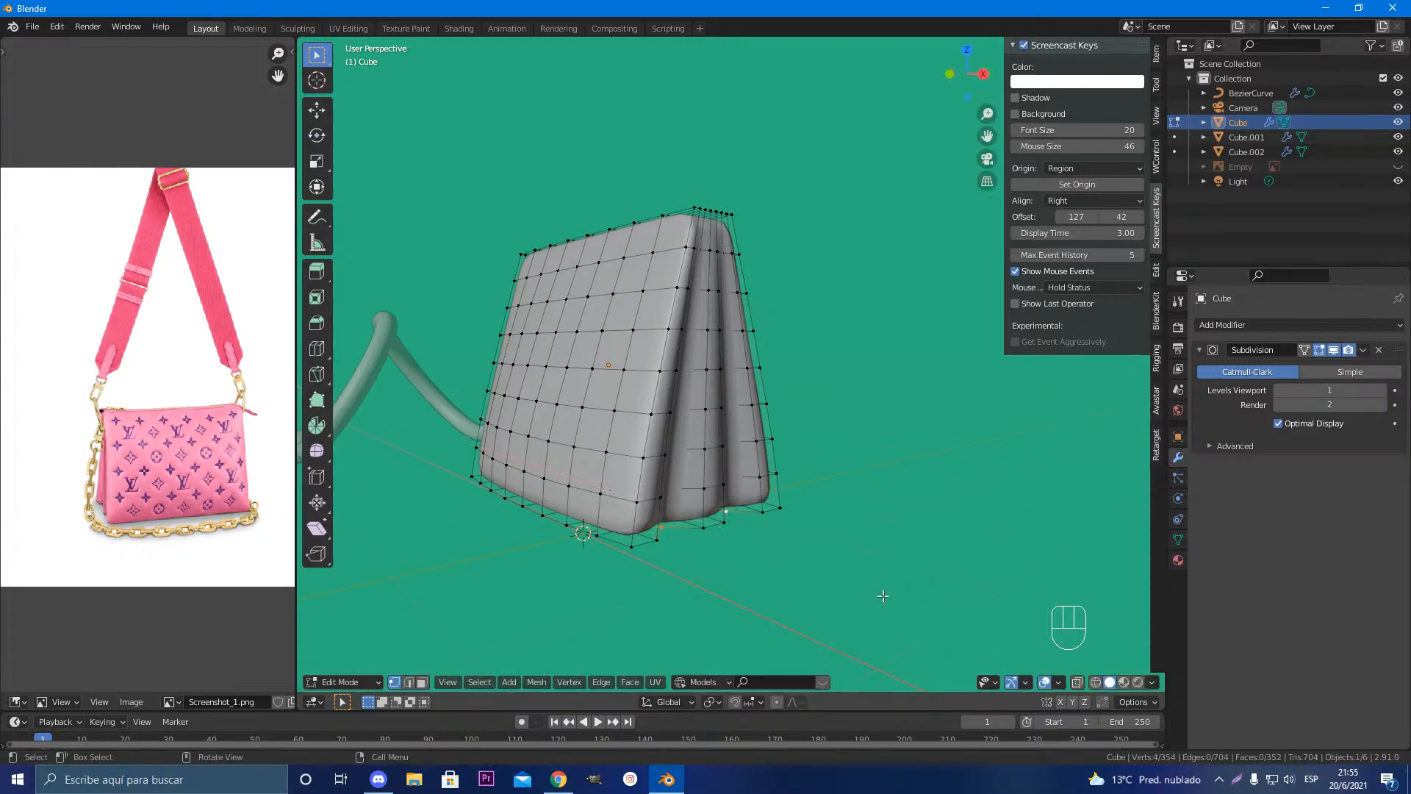
Step: Examine the smoothed bag body's folded side up close, and return to Object Mode to check its overall shape
{"action": "scroll", "coordinate": [742, 528], "scroll_direction": "down", "scroll_amount": 1}
{"action": "middle_click_drag", "start_coordinate": [500, 491], "coordinate": [656, 537]}
{"action": "scroll", "coordinate": [662, 503], "scroll_direction": "up", "scroll_amount": 3}
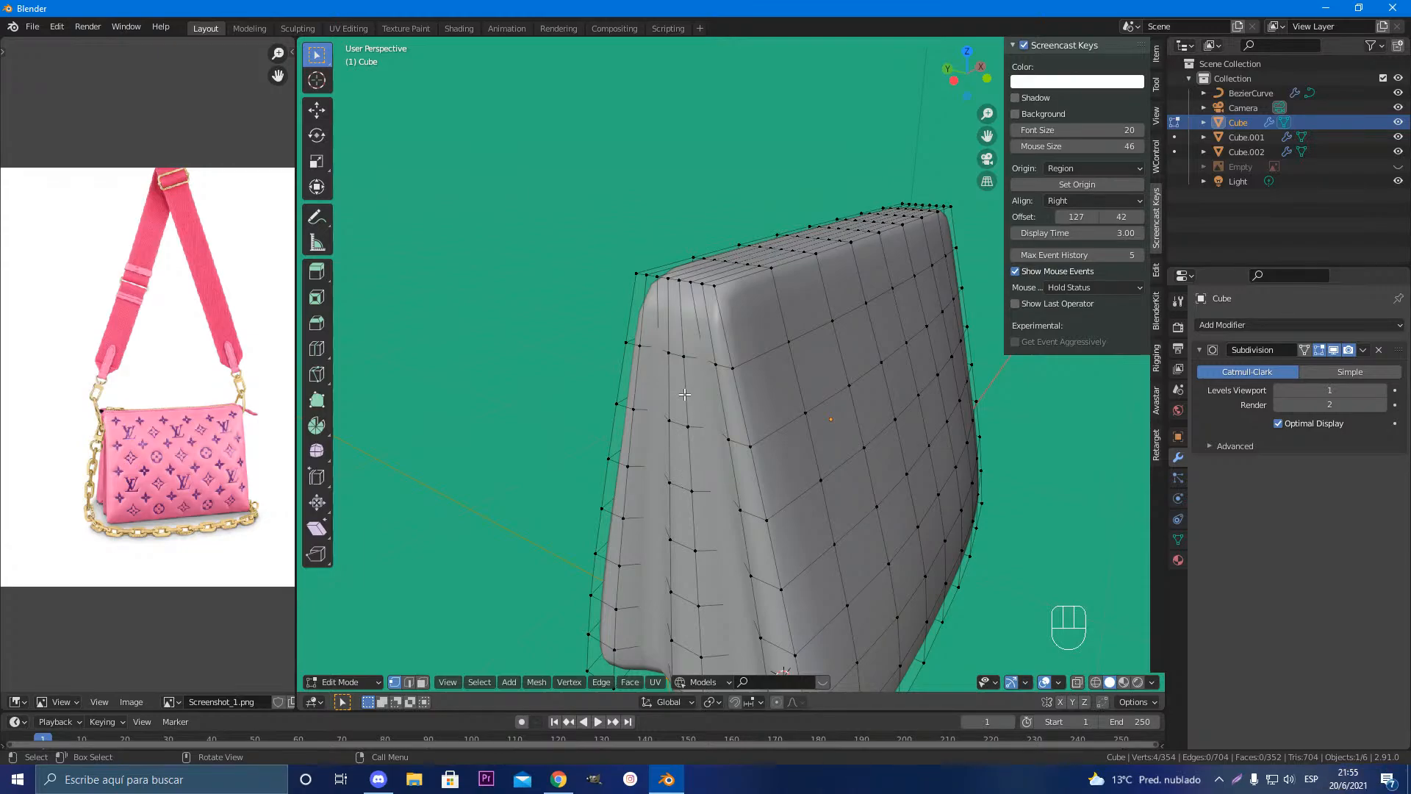
{"action": "key", "text": "shift"}
{"action": "middle_click_drag", "start_coordinate": [746, 394], "coordinate": [641, 363]}
{"action": "key", "text": "Tab"}
{"action": "scroll", "coordinate": [731, 382], "scroll_direction": "down", "scroll_amount": 2}
{"action": "middle_click_drag", "start_coordinate": [767, 363], "coordinate": [795, 459]}
{"action": "scroll", "coordinate": [782, 363], "scroll_direction": "down", "scroll_amount": 1}
{"action": "scroll", "coordinate": [713, 438], "scroll_direction": "up", "scroll_amount": 2}
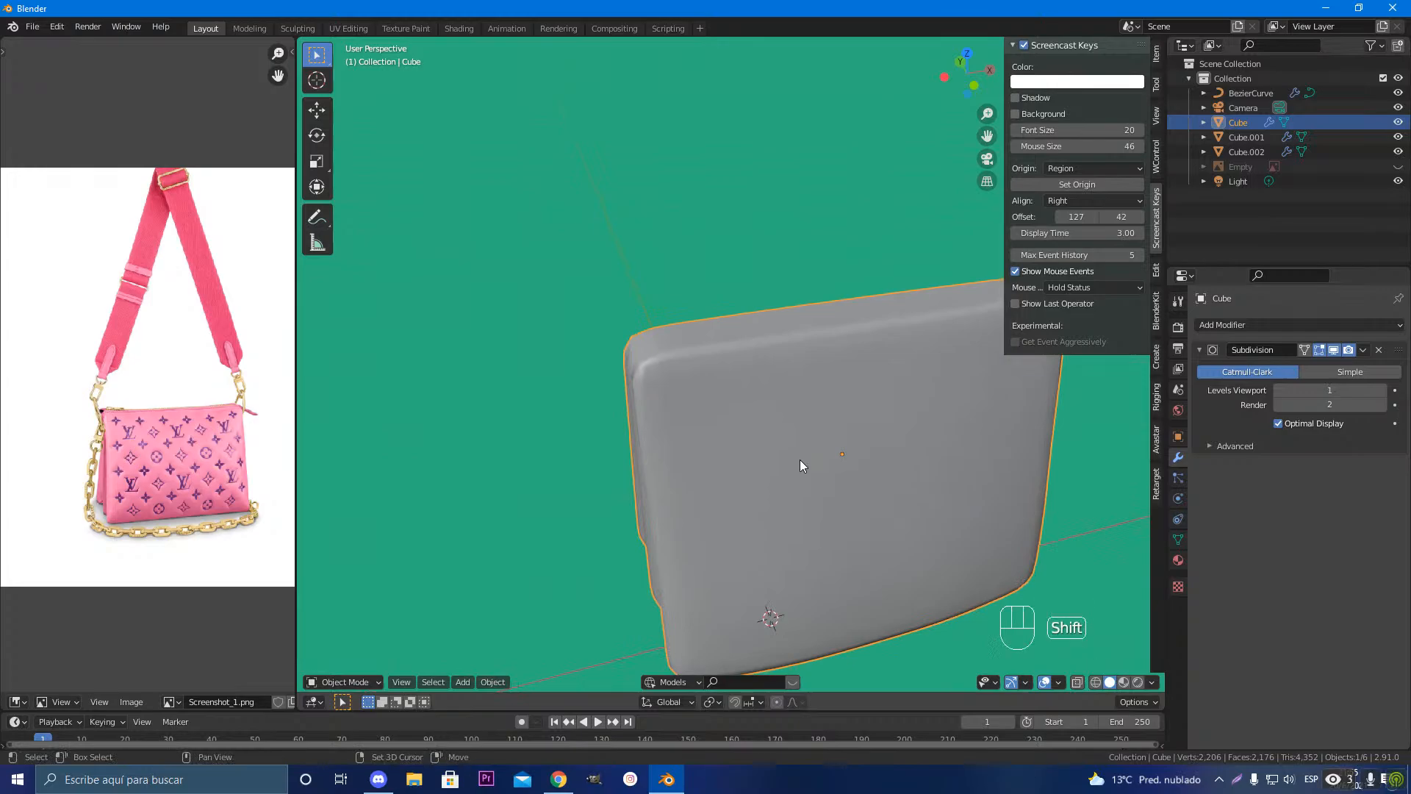
Step: Add a cube mesh at the 3D cursor in front of the bag body
{"action": "key", "text": "shift+a"}
{"action": "mouse_move", "coordinate": [777, 448]}
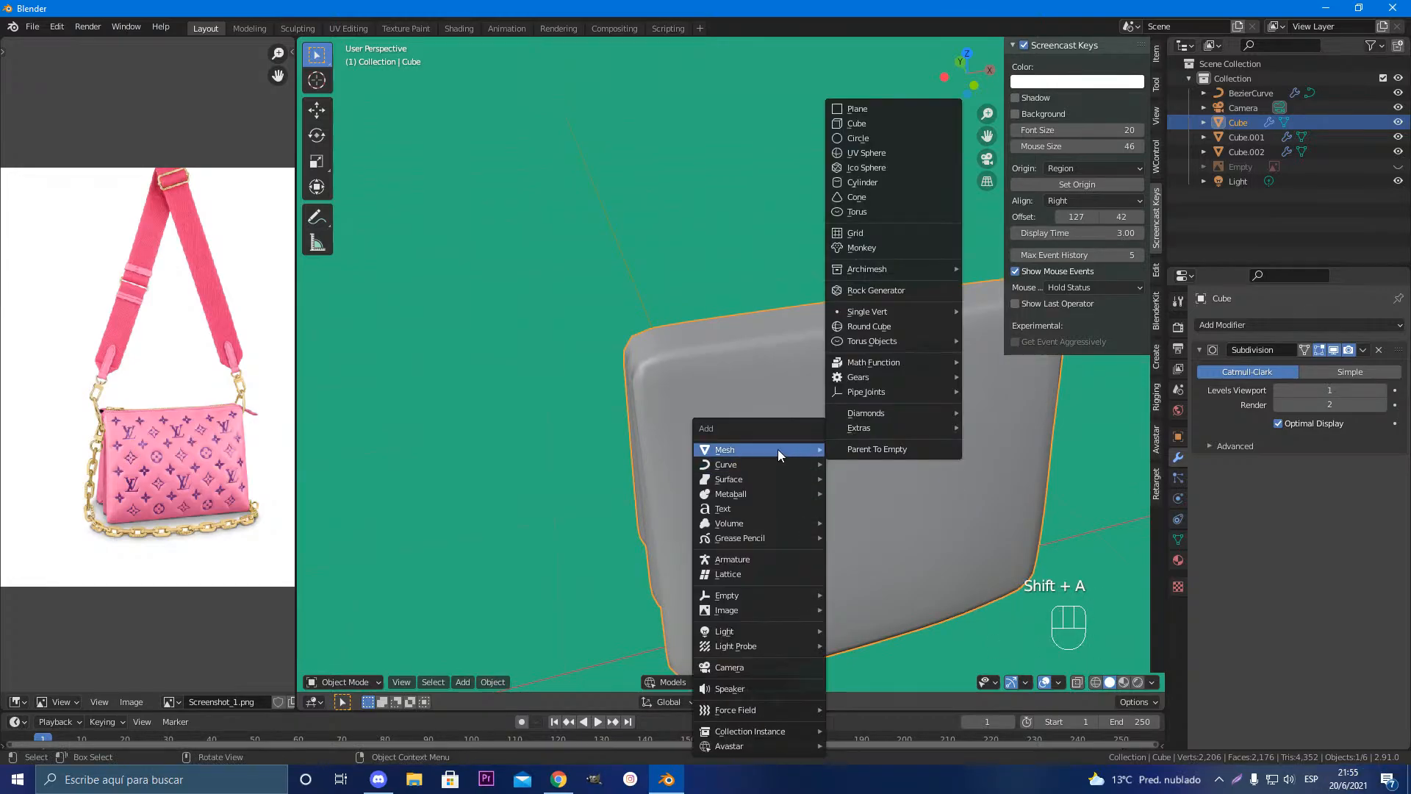
{"action": "left_click", "coordinate": [856, 123]}
{"action": "scroll", "coordinate": [811, 367], "scroll_direction": "down", "scroll_amount": 5}
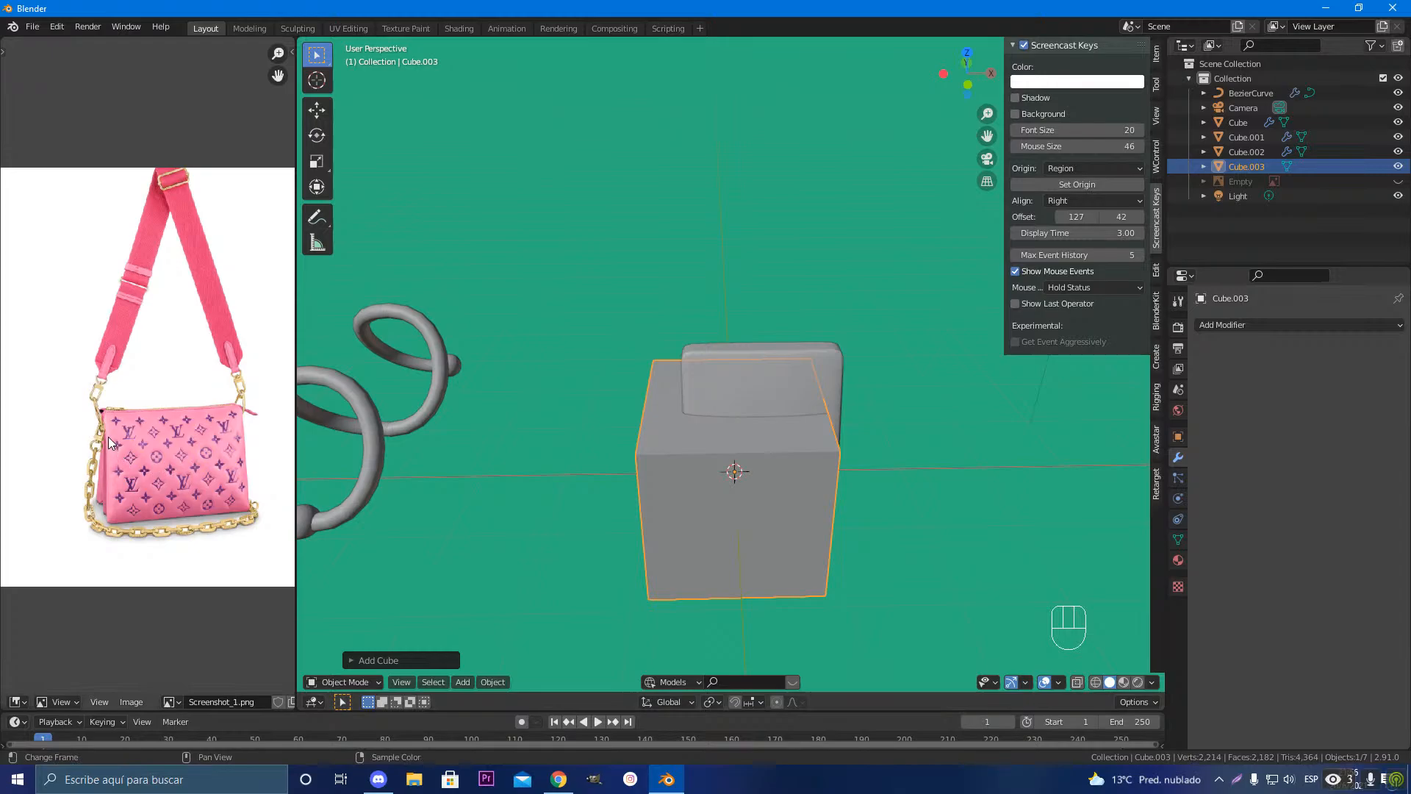
Step: Enlarge the reference photo around the strap clasp and gold chain links beside the bag
{"action": "scroll", "coordinate": [106, 437], "scroll_direction": "up", "scroll_amount": 6}
{"action": "middle_click_drag", "start_coordinate": [86, 485], "coordinate": [262, 257]}
{"action": "middle_click_drag", "start_coordinate": [159, 406], "coordinate": [114, 395]}
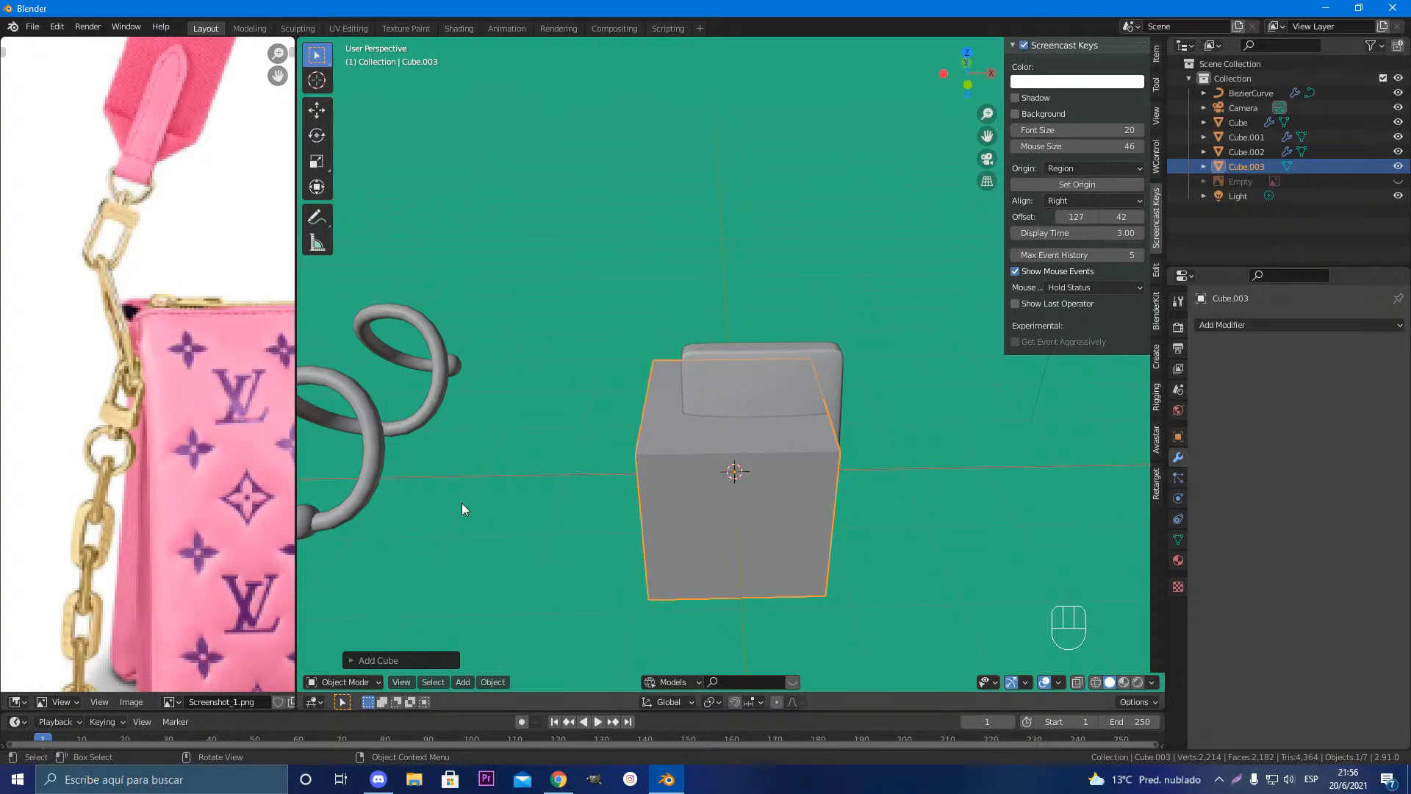
Step: Delete the newly added cube and the spiral tube together with its two end balls
{"action": "key", "text": "Delete"}
{"action": "scroll", "coordinate": [461, 503], "scroll_direction": "down", "scroll_amount": 4}
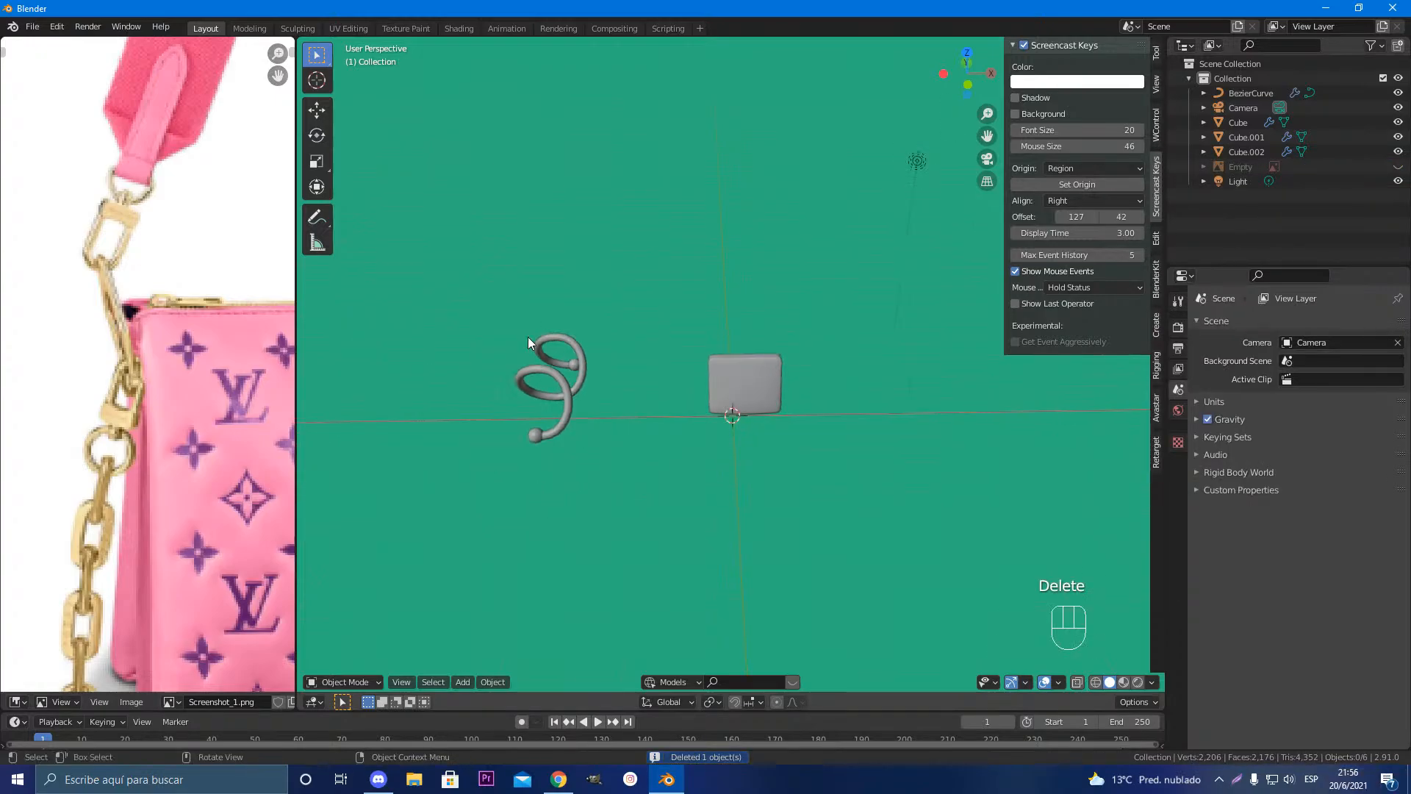
{"action": "left_click_drag", "start_coordinate": [507, 339], "coordinate": [633, 470]}
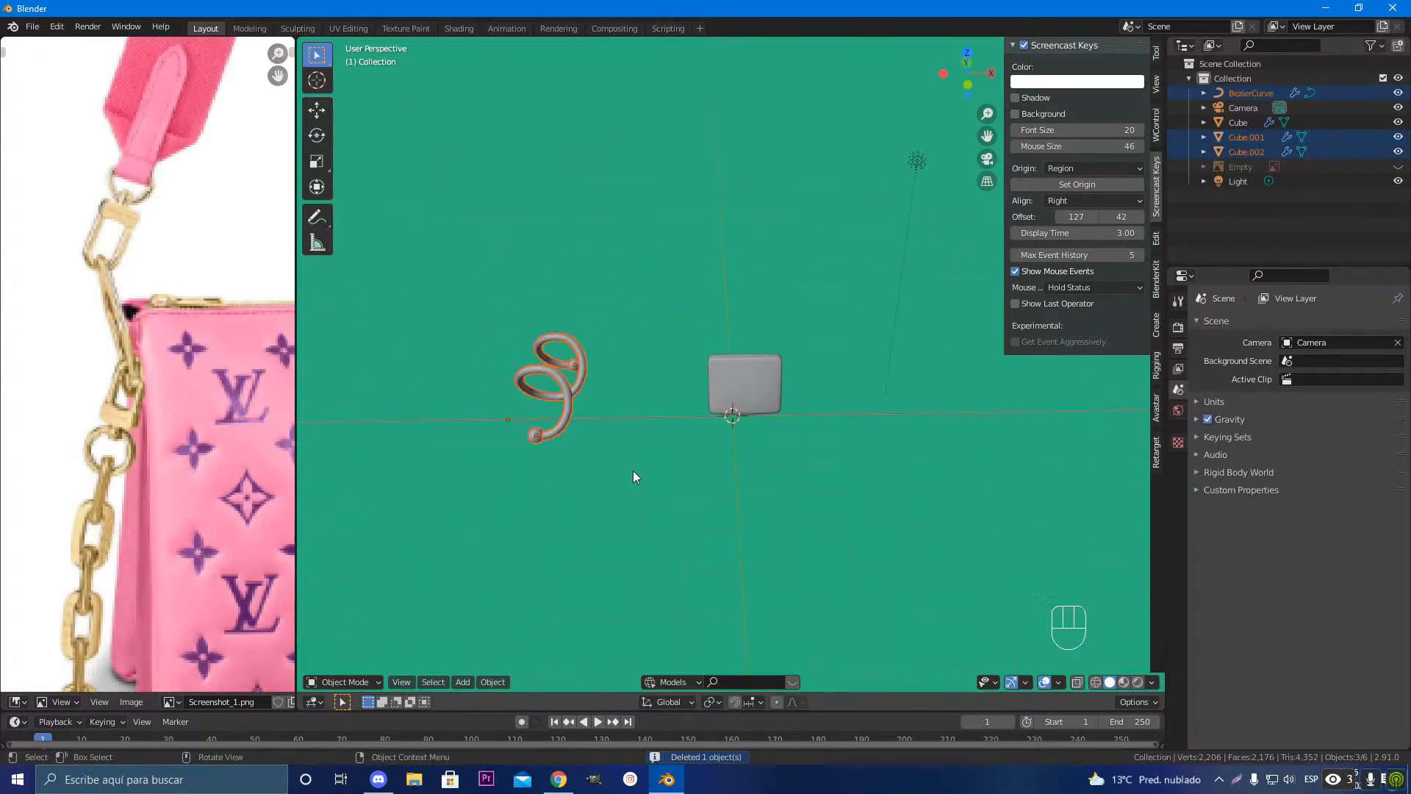
{"action": "key", "text": "Delete"}
Step: Add a Bezier circle curve at the 3D cursor beneath the bag body
{"action": "scroll", "coordinate": [690, 462], "scroll_direction": "up", "scroll_amount": 4}
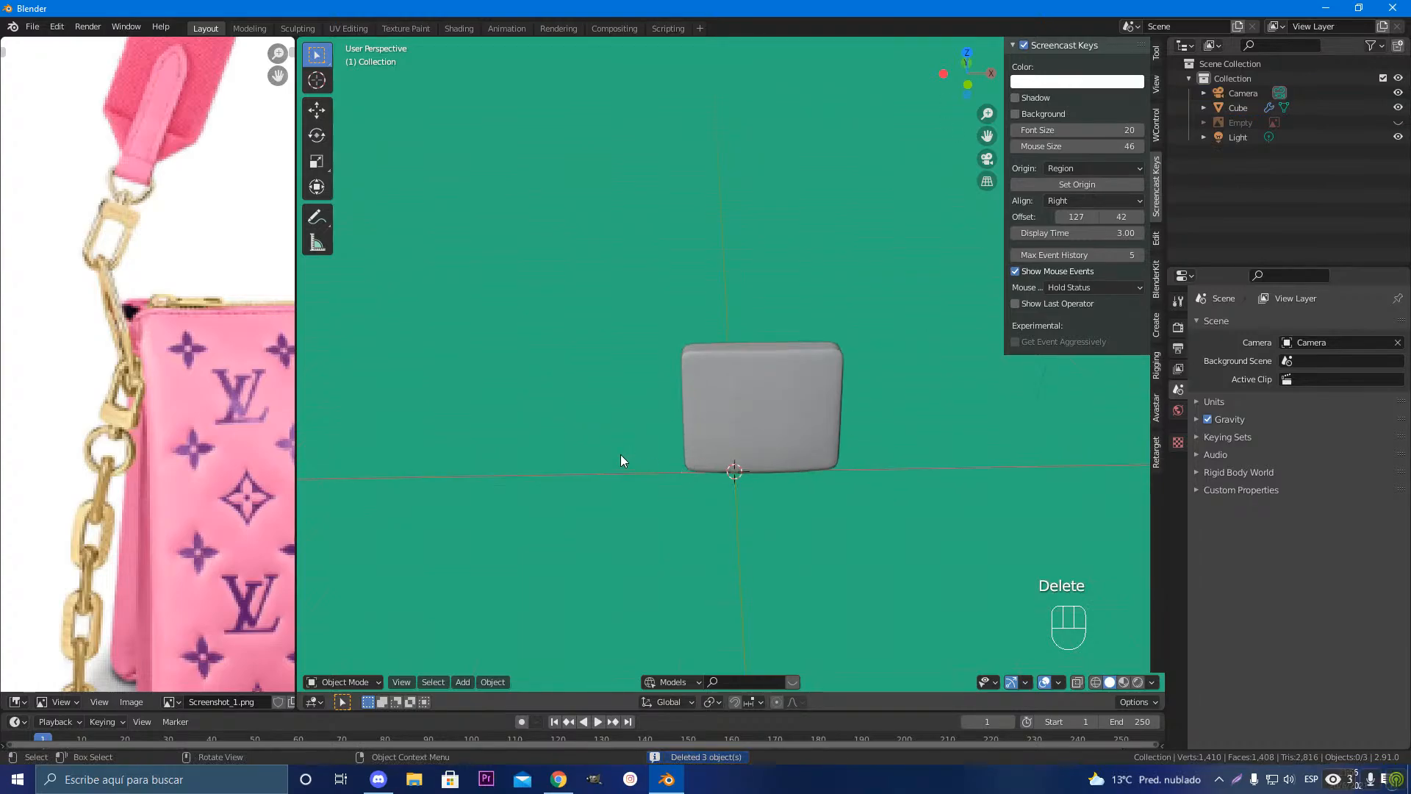
{"action": "scroll", "coordinate": [114, 454], "scroll_direction": "down", "scroll_amount": 1}
{"action": "middle_click_drag", "start_coordinate": [624, 460], "coordinate": [765, 430]}
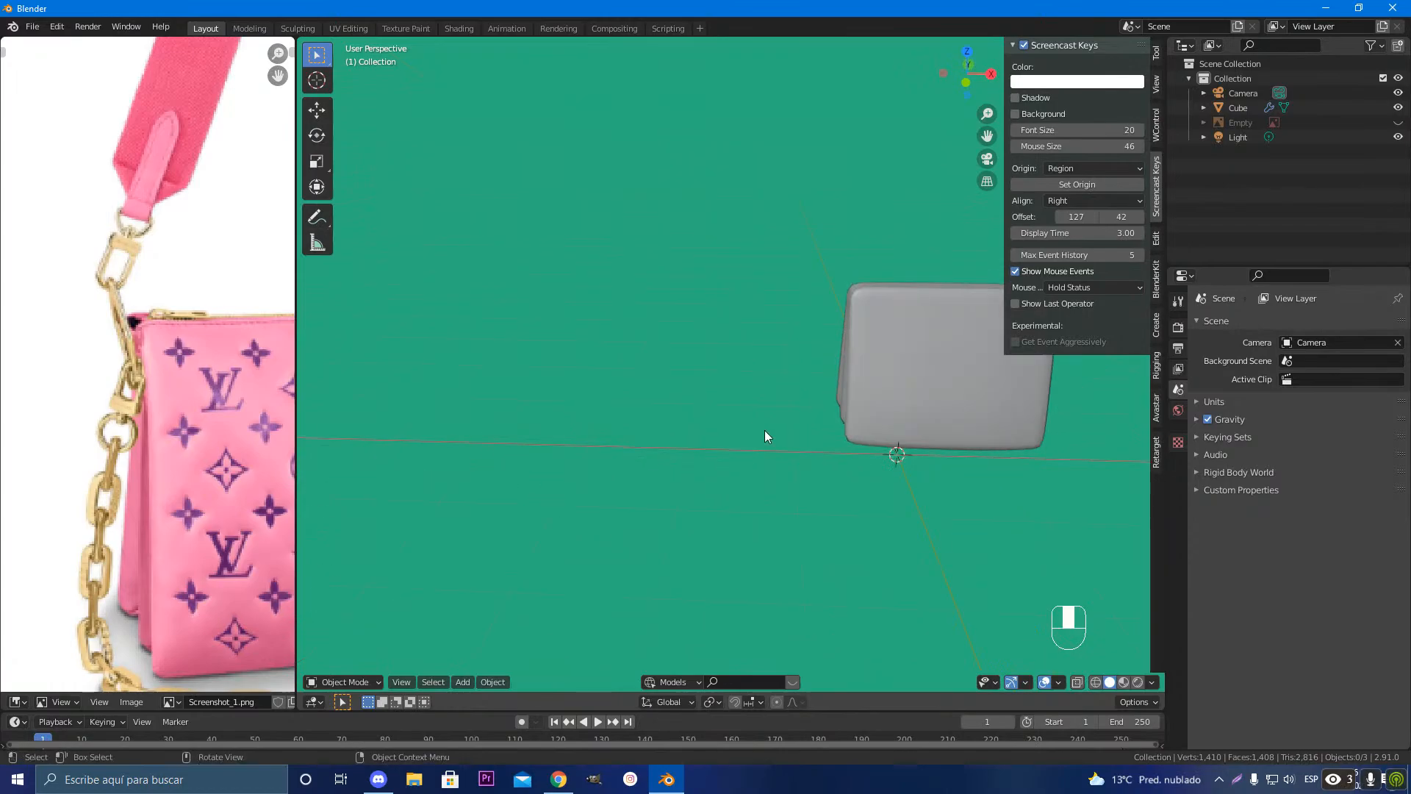
{"action": "key", "text": "shift+a"}
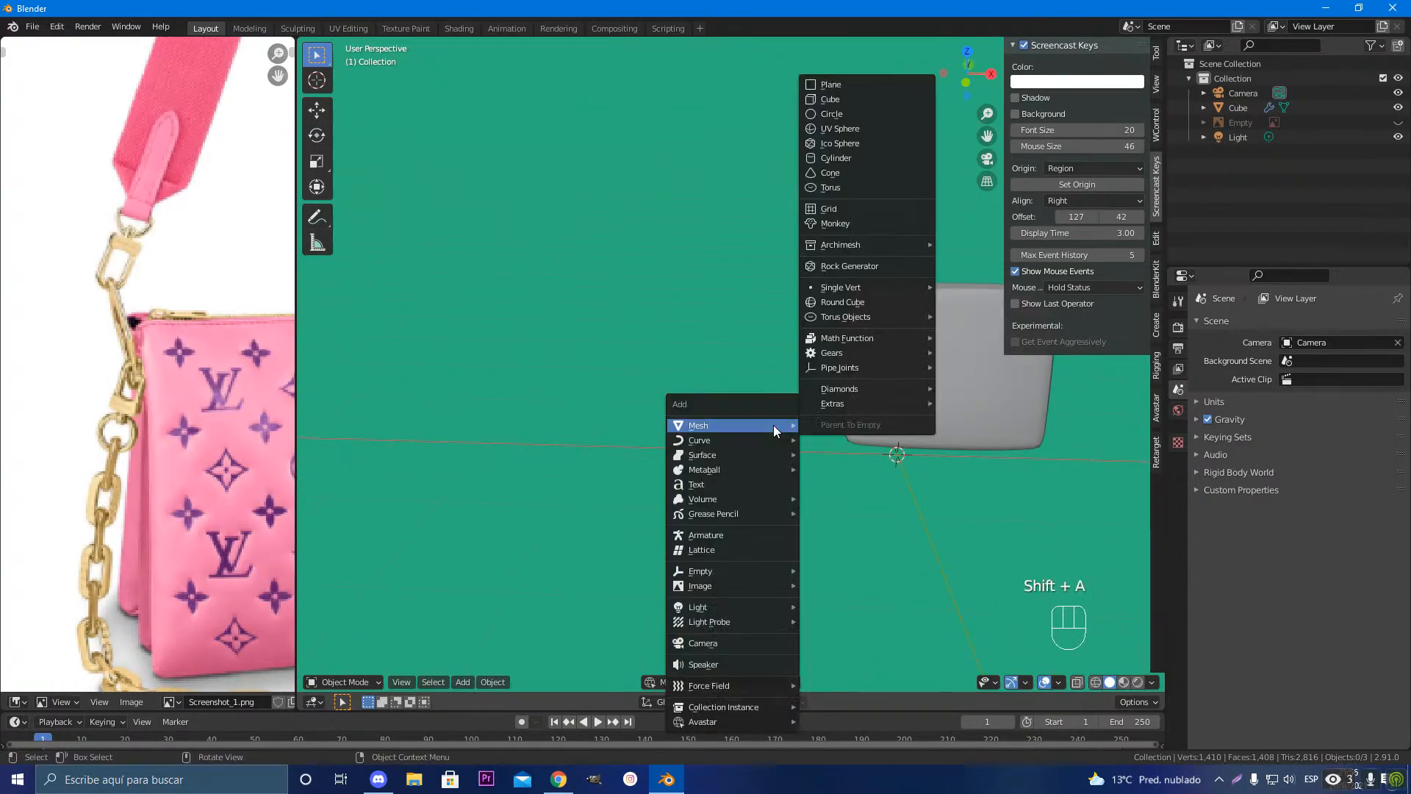
{"action": "mouse_move", "coordinate": [769, 444]}
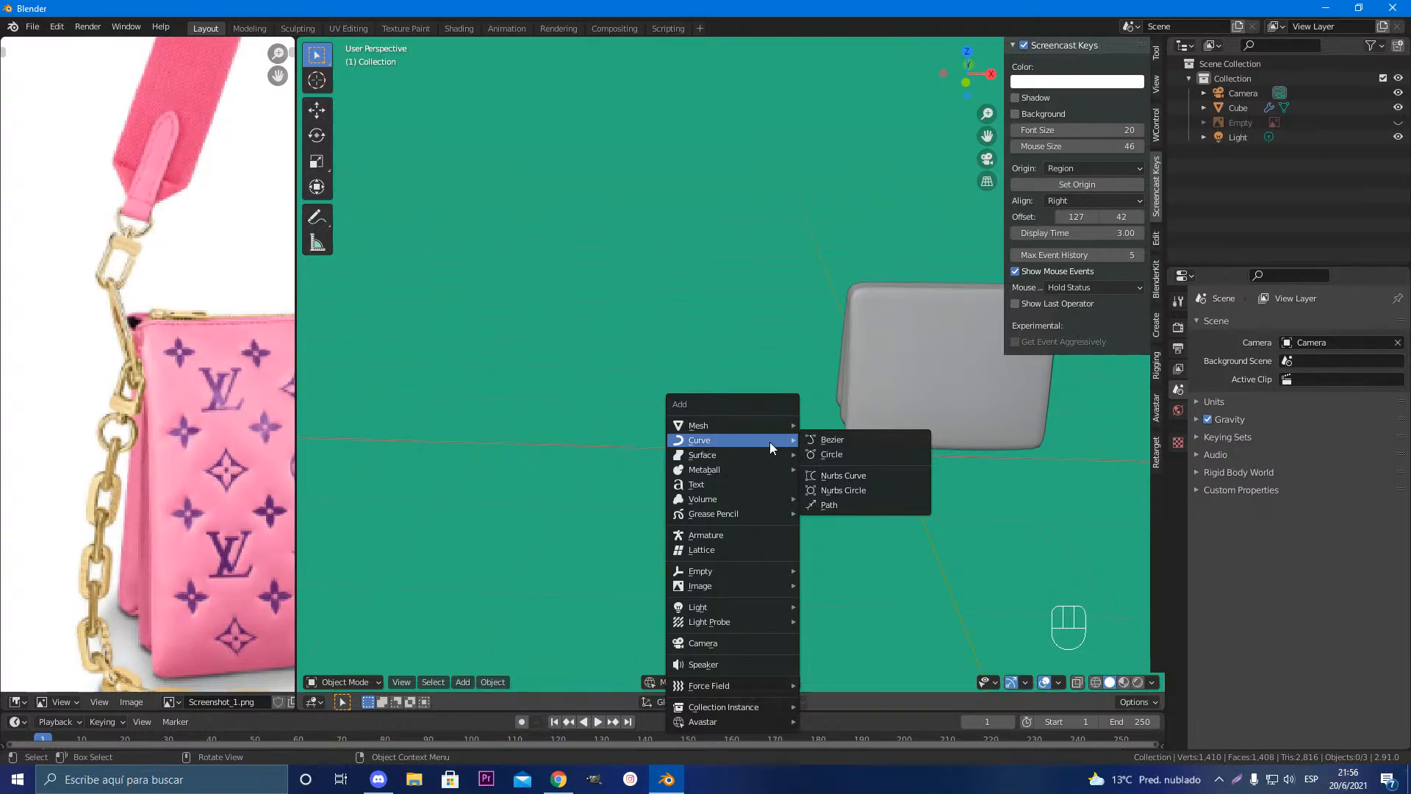
{"action": "left_click", "coordinate": [831, 455]}
{"action": "scroll", "coordinate": [787, 430], "scroll_direction": "down", "scroll_amount": 2}
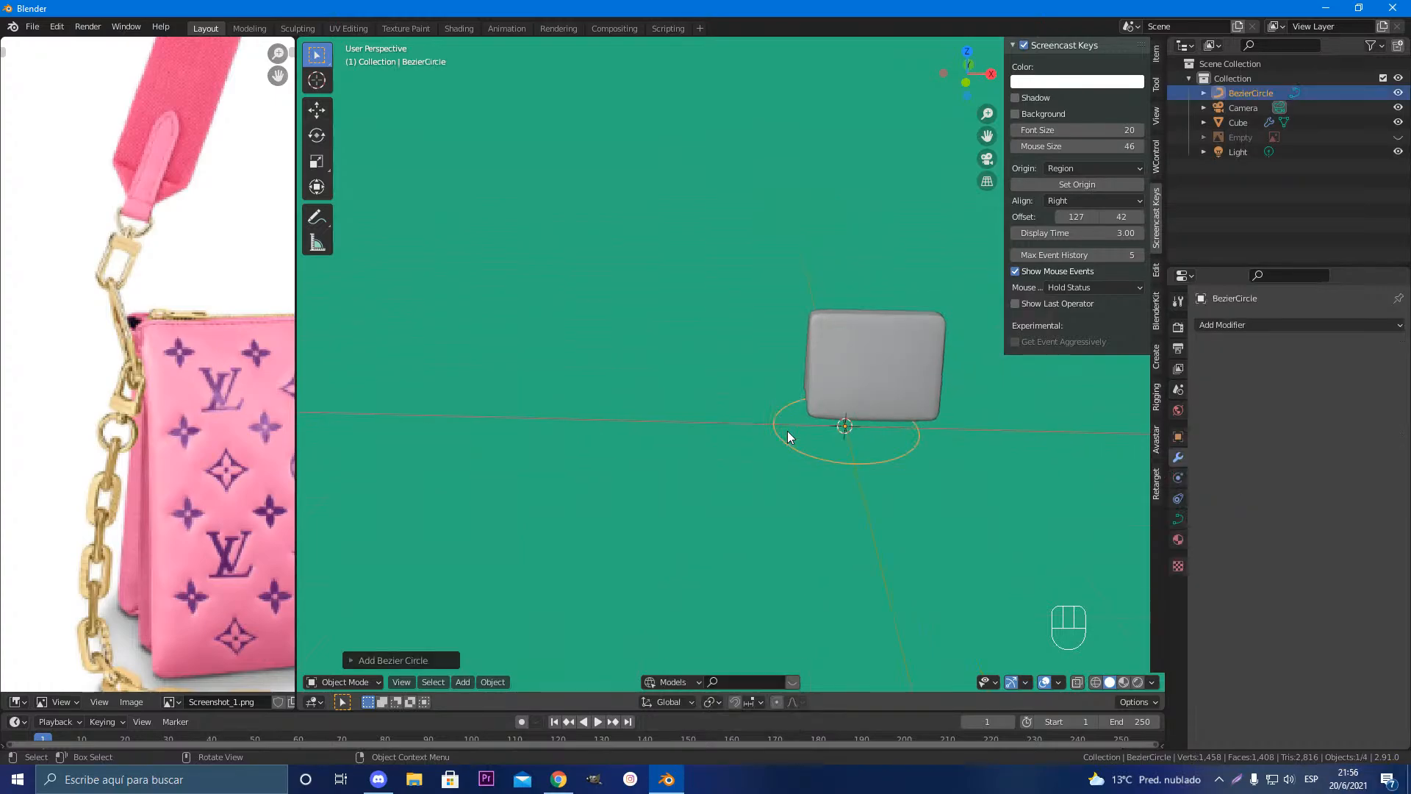
Step: Move the Bezier circle along the global X axis until it sits clear beside the bag body
{"action": "key", "text": "g"}
{"action": "key", "text": "x"}
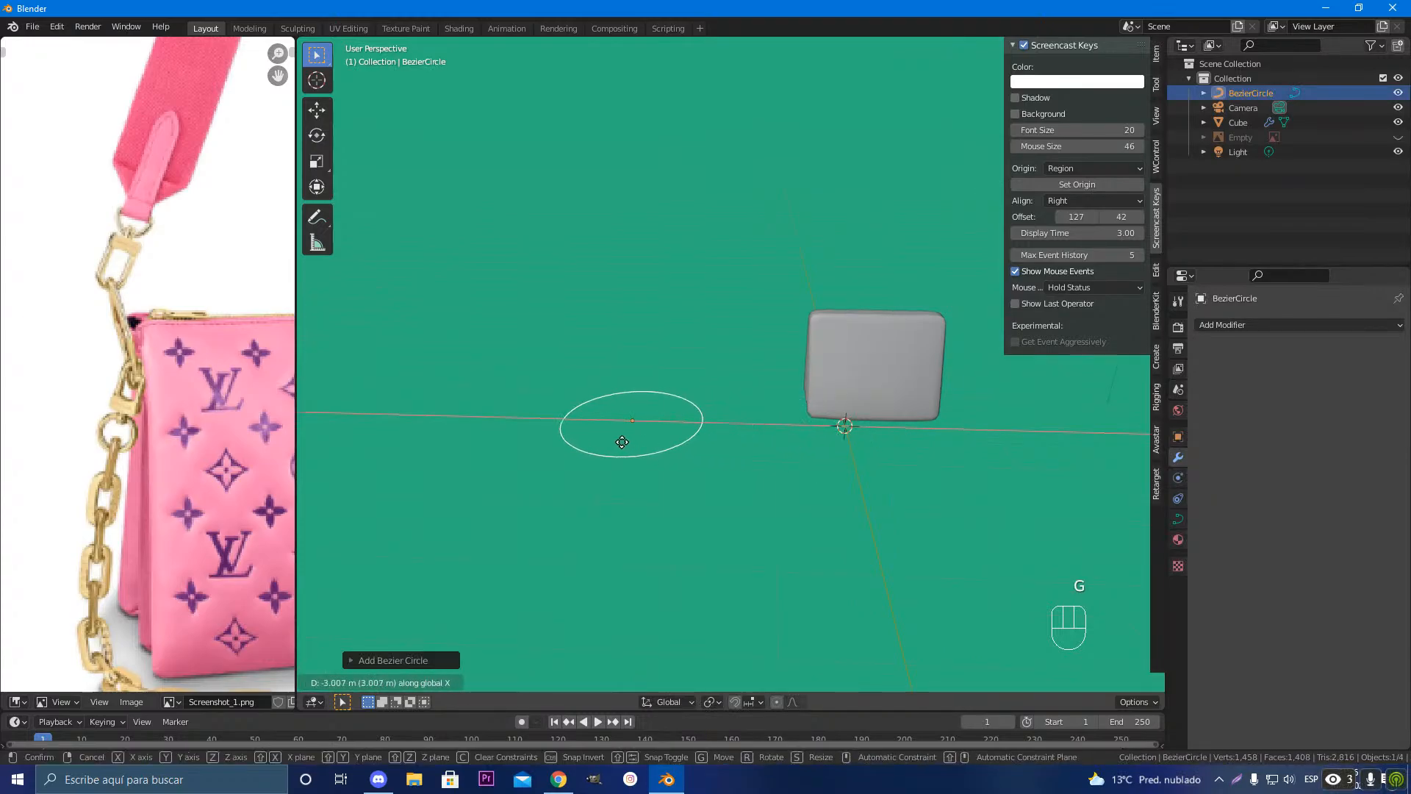
{"action": "left_click", "coordinate": [564, 433]}
Step: View the Bezier circle from above and enter Edit Mode on it
{"action": "middle_click_drag", "start_coordinate": [615, 443], "coordinate": [747, 639]}
{"action": "middle_click_drag", "start_coordinate": [773, 570], "coordinate": [986, 497]}
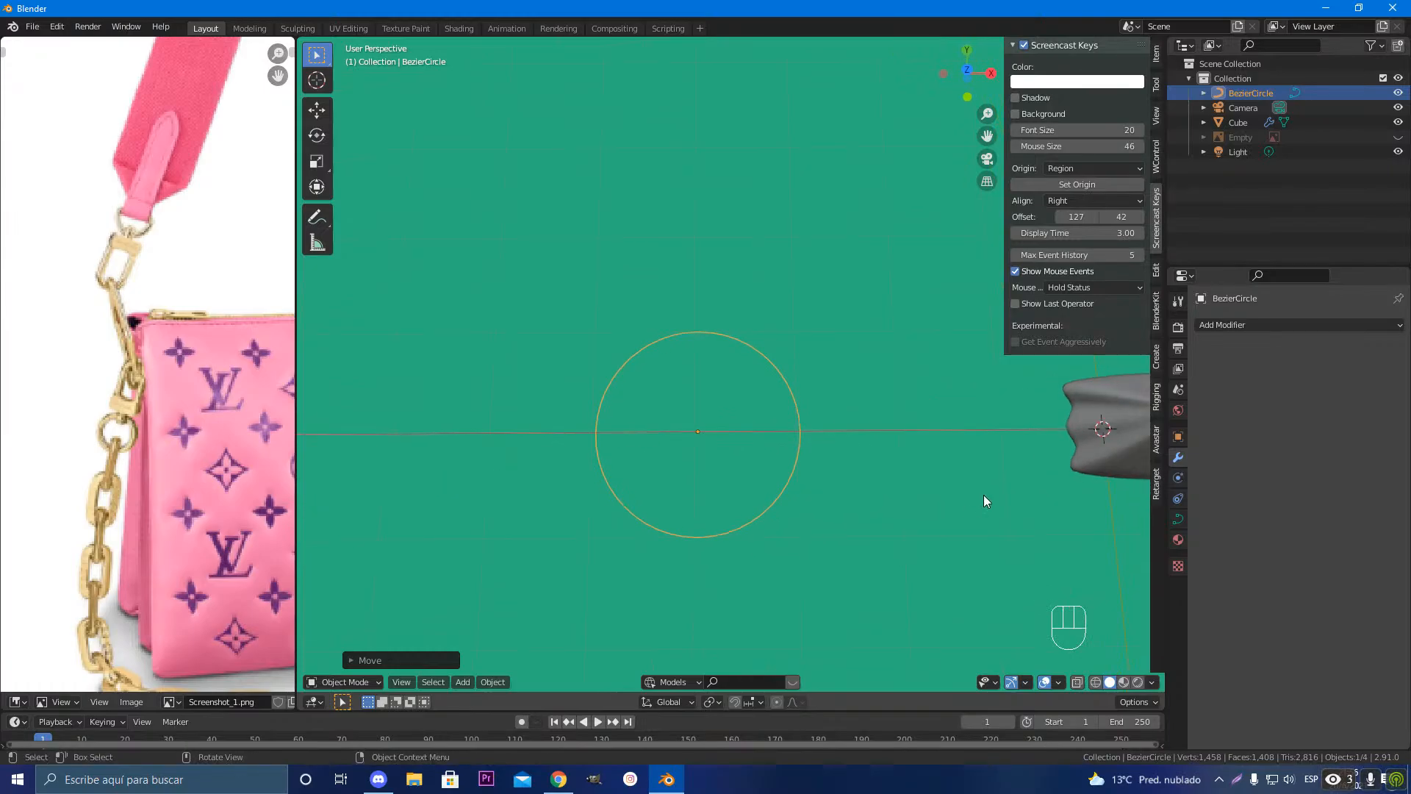
{"action": "left_click", "coordinate": [1224, 328]}
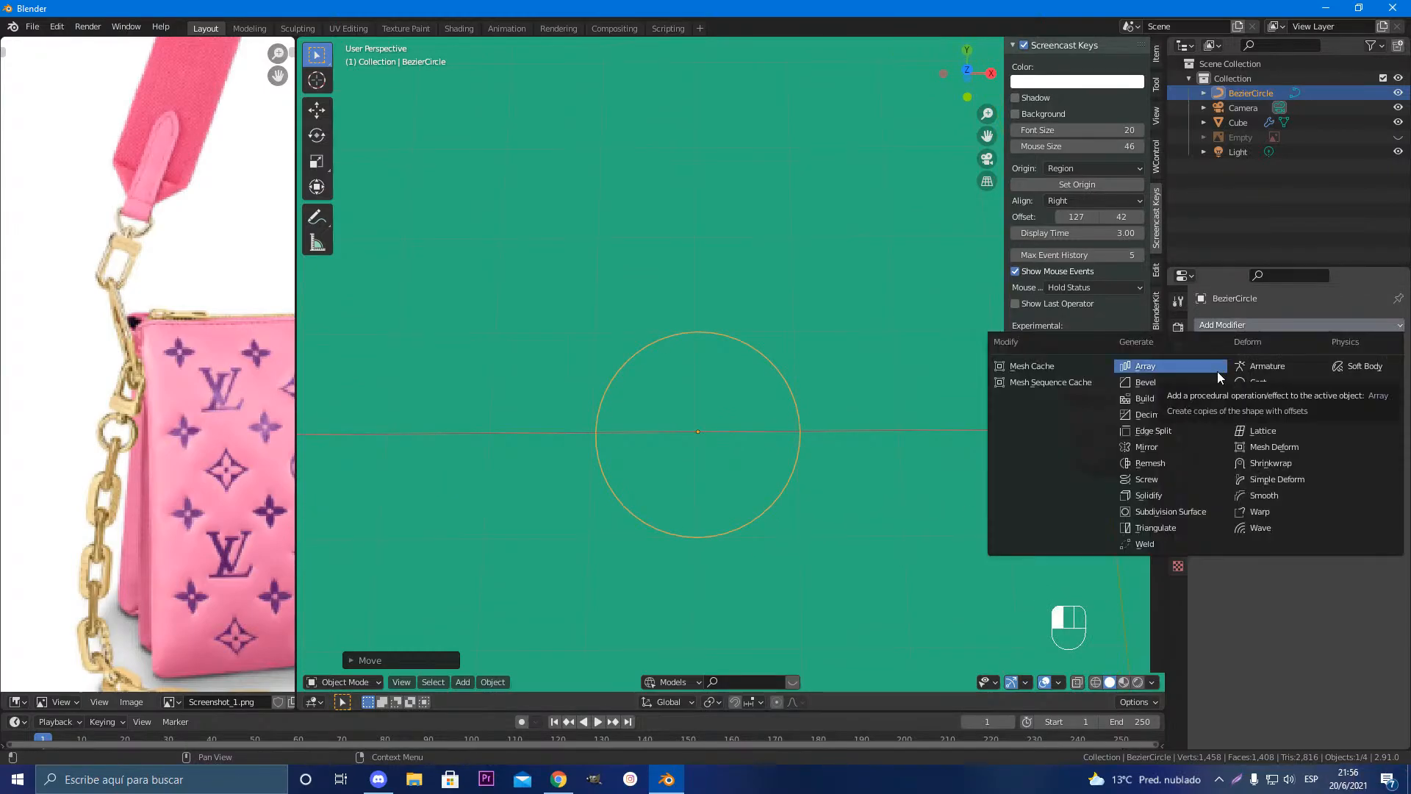
{"action": "key", "text": "Escape"}
{"action": "key", "text": "Tab"}
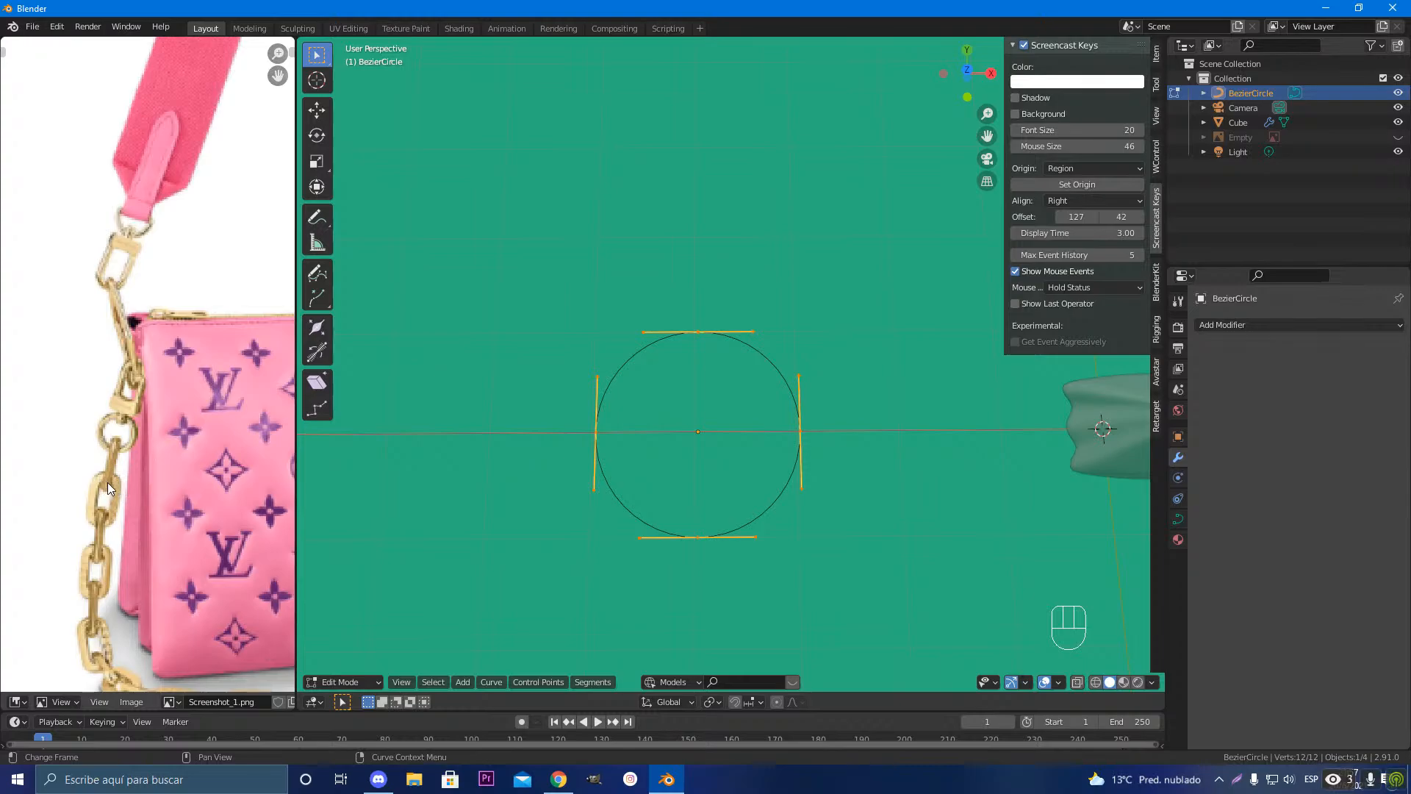
Step: Enlarge the reference photo around the ring and the elongated gold chain links below it to examine their shape
{"action": "scroll", "coordinate": [121, 491], "scroll_direction": "up", "scroll_amount": 3}
{"action": "middle_click_drag", "start_coordinate": [173, 463], "coordinate": [211, 353]}
{"action": "scroll", "coordinate": [130, 404], "scroll_direction": "up", "scroll_amount": 3}
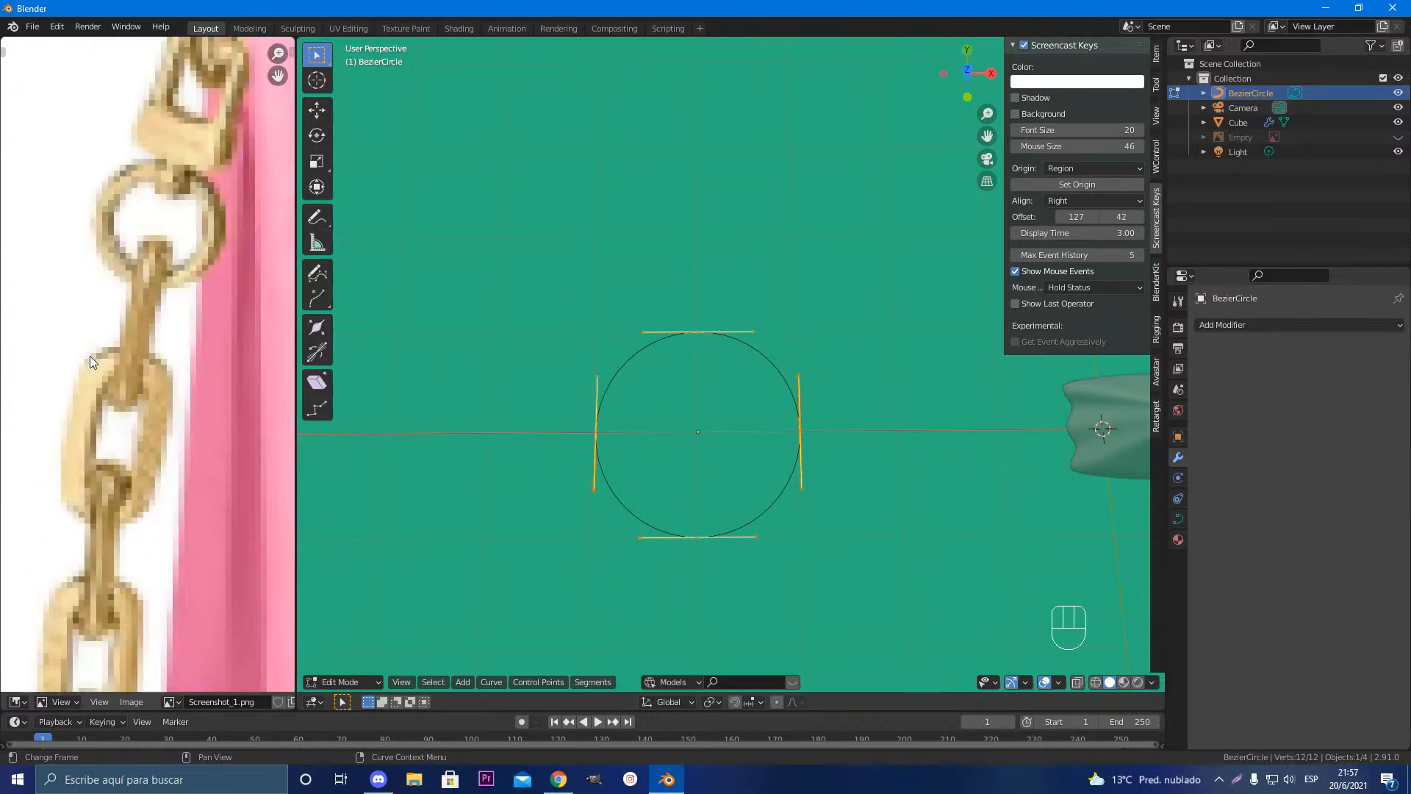
{"action": "scroll", "coordinate": [147, 501], "scroll_direction": "down", "scroll_amount": 3}
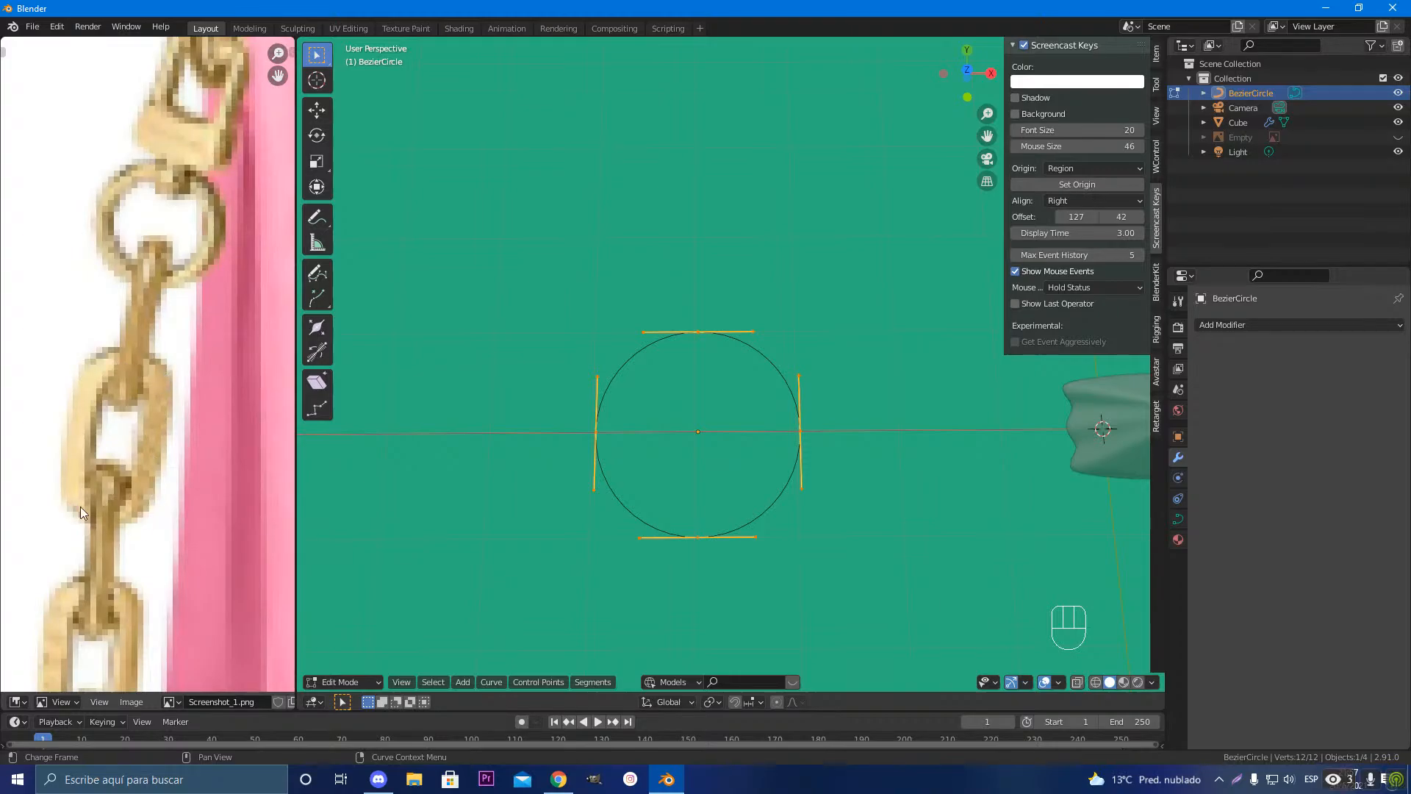
{"action": "scroll", "coordinate": [61, 500], "scroll_direction": "up", "scroll_amount": 3}
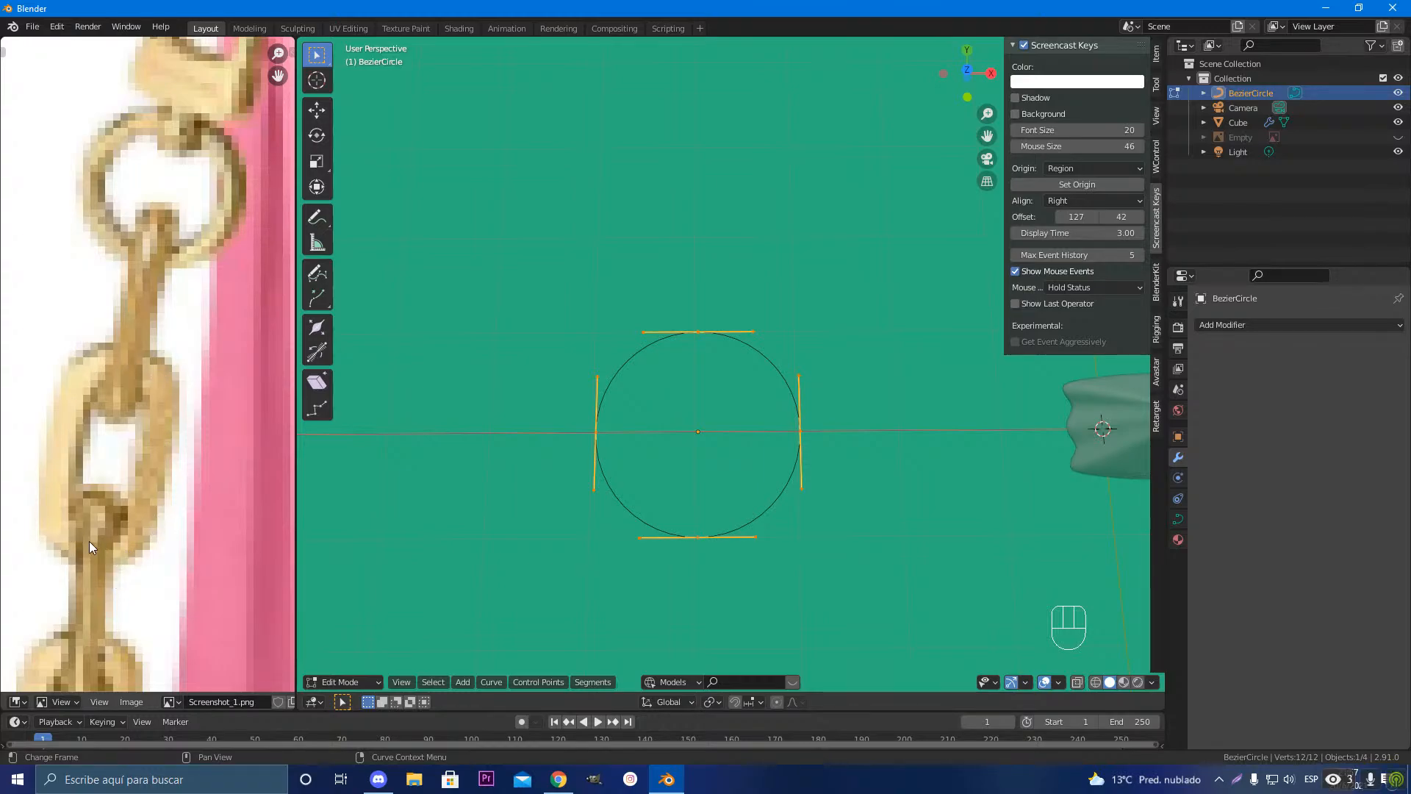
{"action": "key", "text": "s"}
{"action": "key", "text": "x"}
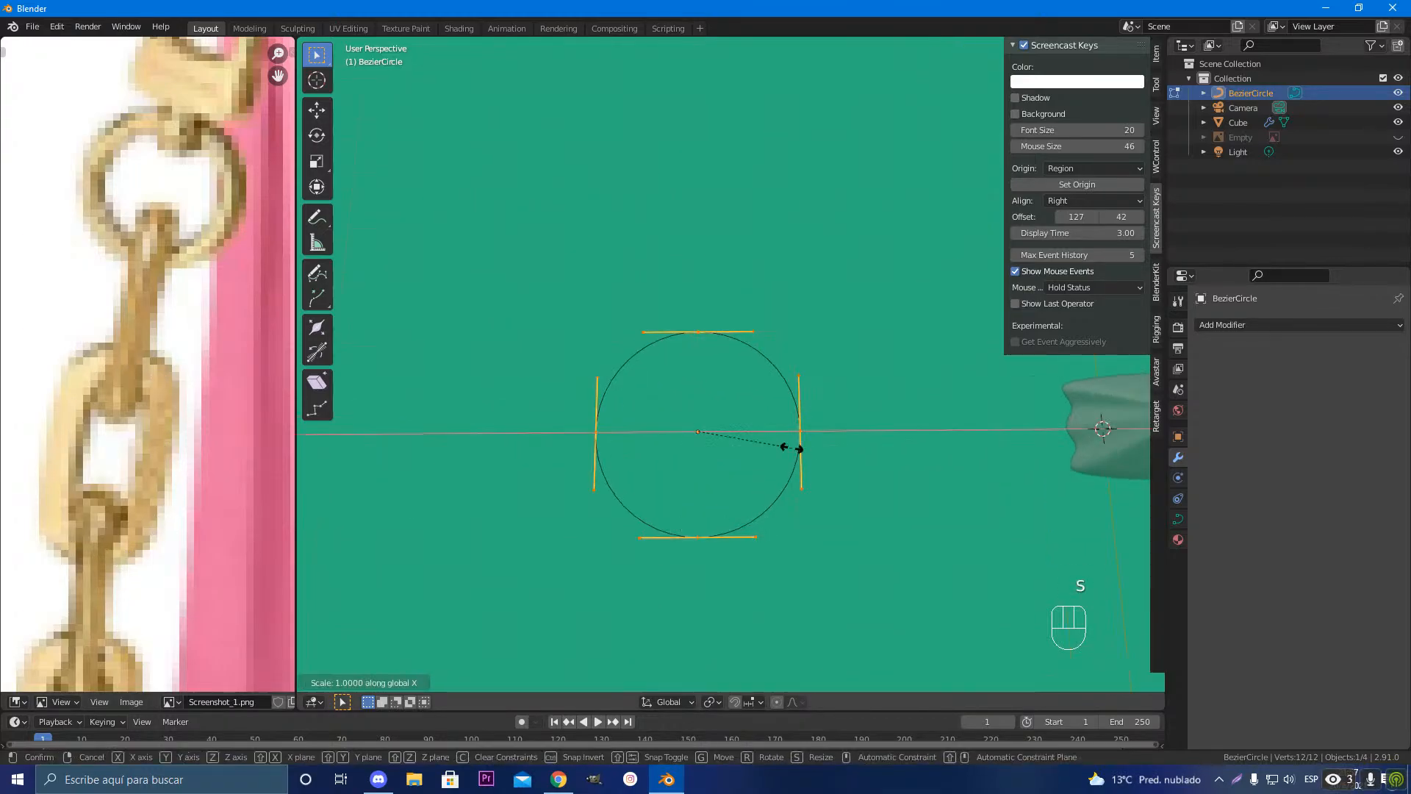
{"action": "right_click", "coordinate": [787, 445]}
Step: Rotate the handles of the circle's two lower control points to flatten the curve between them
{"action": "left_click", "coordinate": [809, 443]}
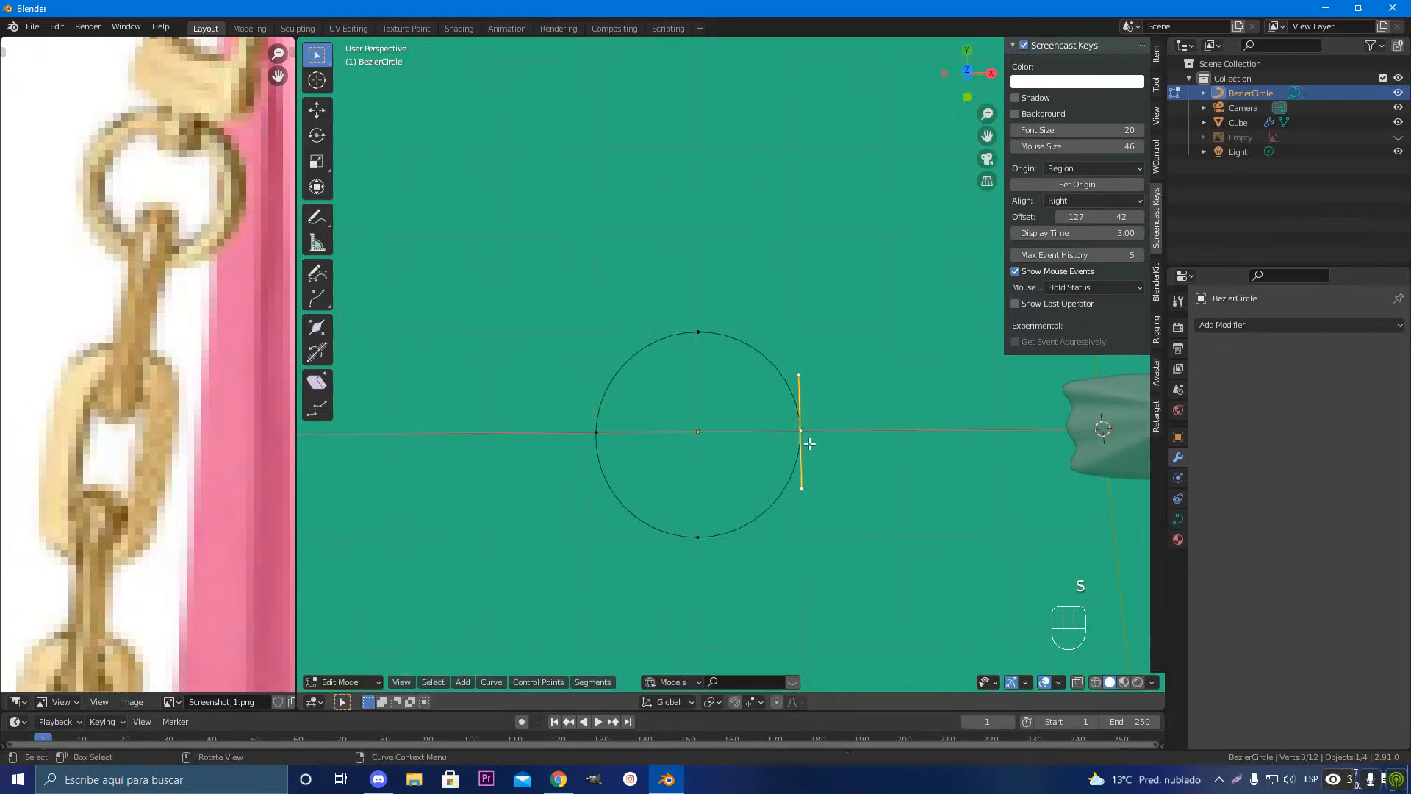
{"action": "middle_click_drag", "start_coordinate": [803, 479], "coordinate": [731, 500]}
{"action": "key", "text": "r"}
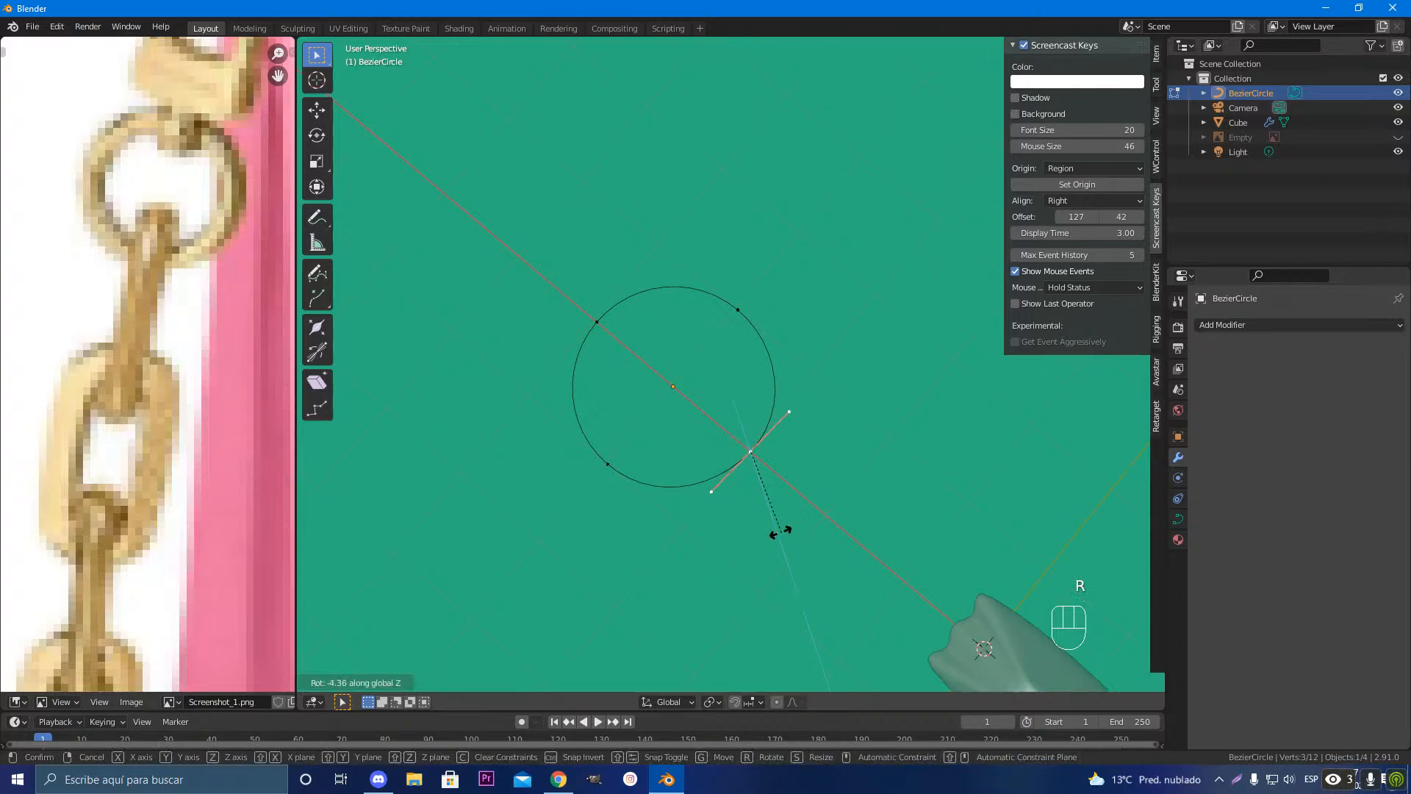
{"action": "left_click", "coordinate": [738, 530]}
{"action": "left_click", "coordinate": [606, 465]}
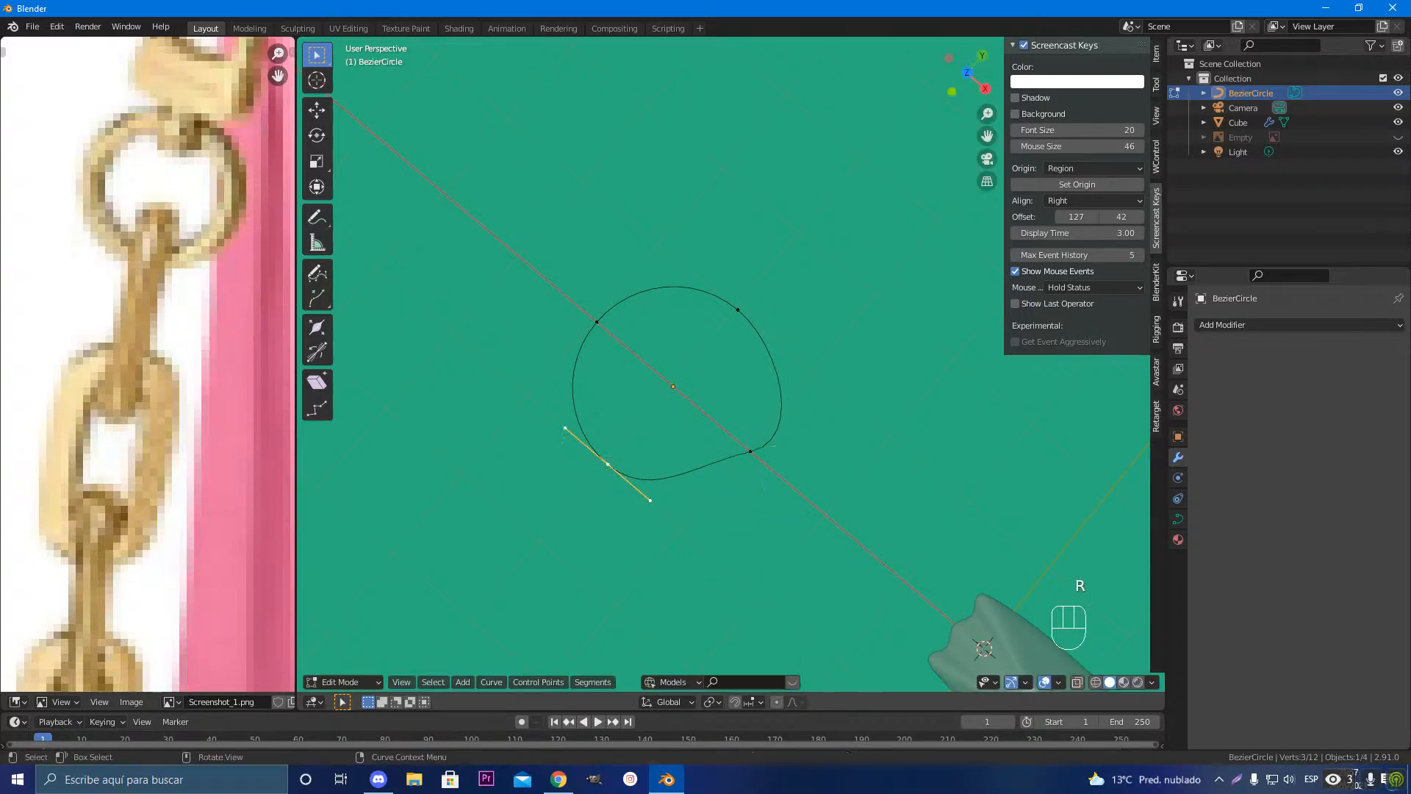
{"action": "key", "text": "r"}
{"action": "left_click", "coordinate": [757, 412]}
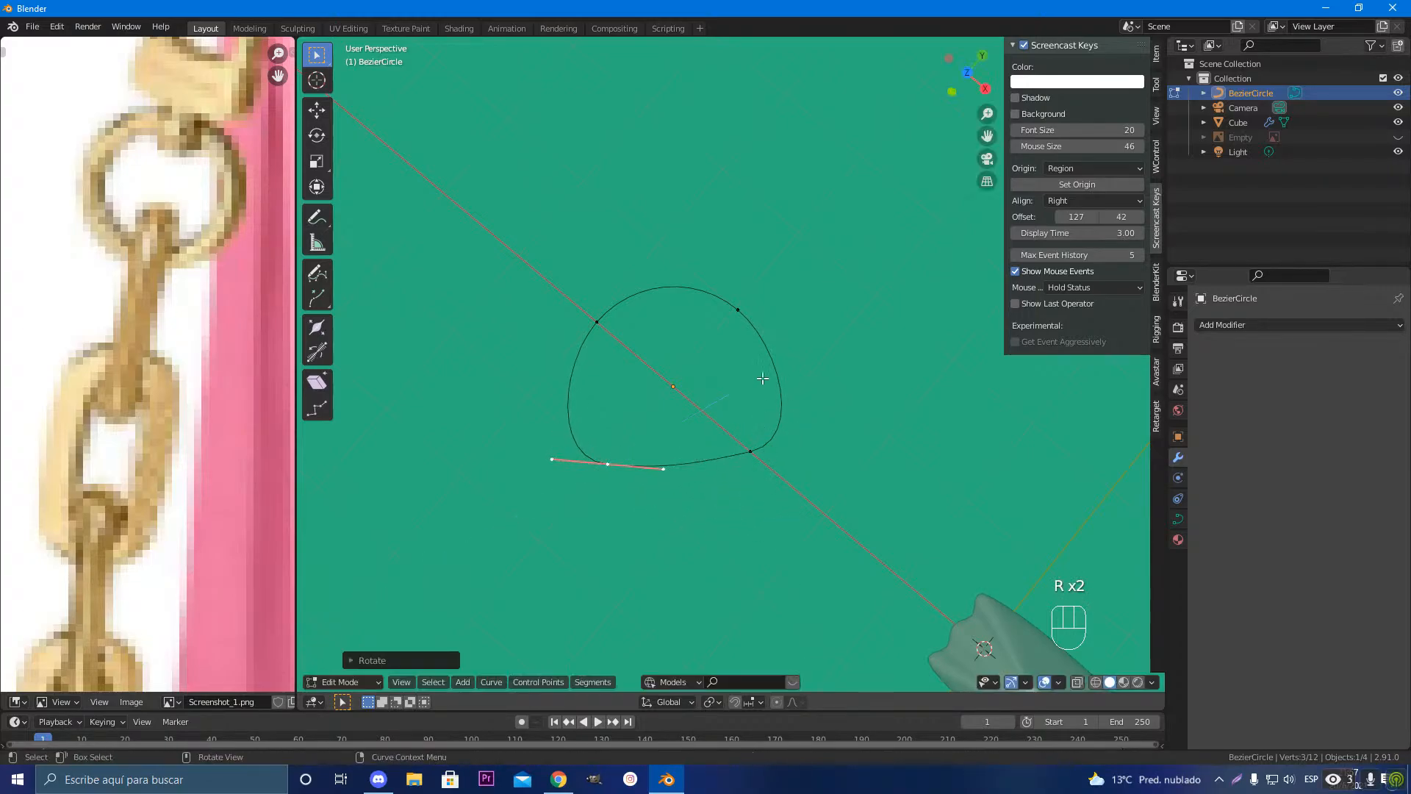
Step: Rotate the handles of the two upper control points to flatten the opposite side into a chain-link outline
{"action": "left_click", "coordinate": [748, 316]}
{"action": "key", "text": "r"}
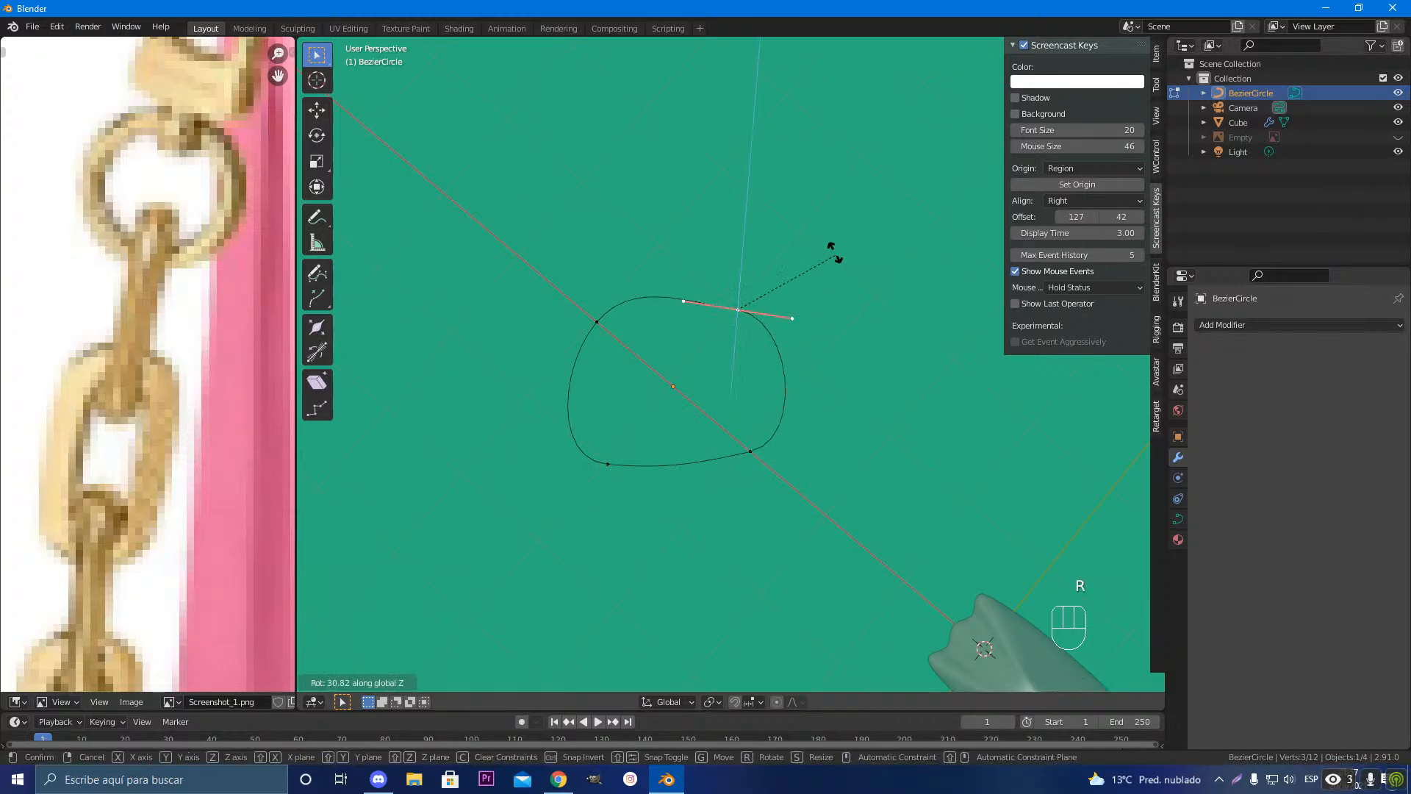
{"action": "left_click", "coordinate": [820, 224]}
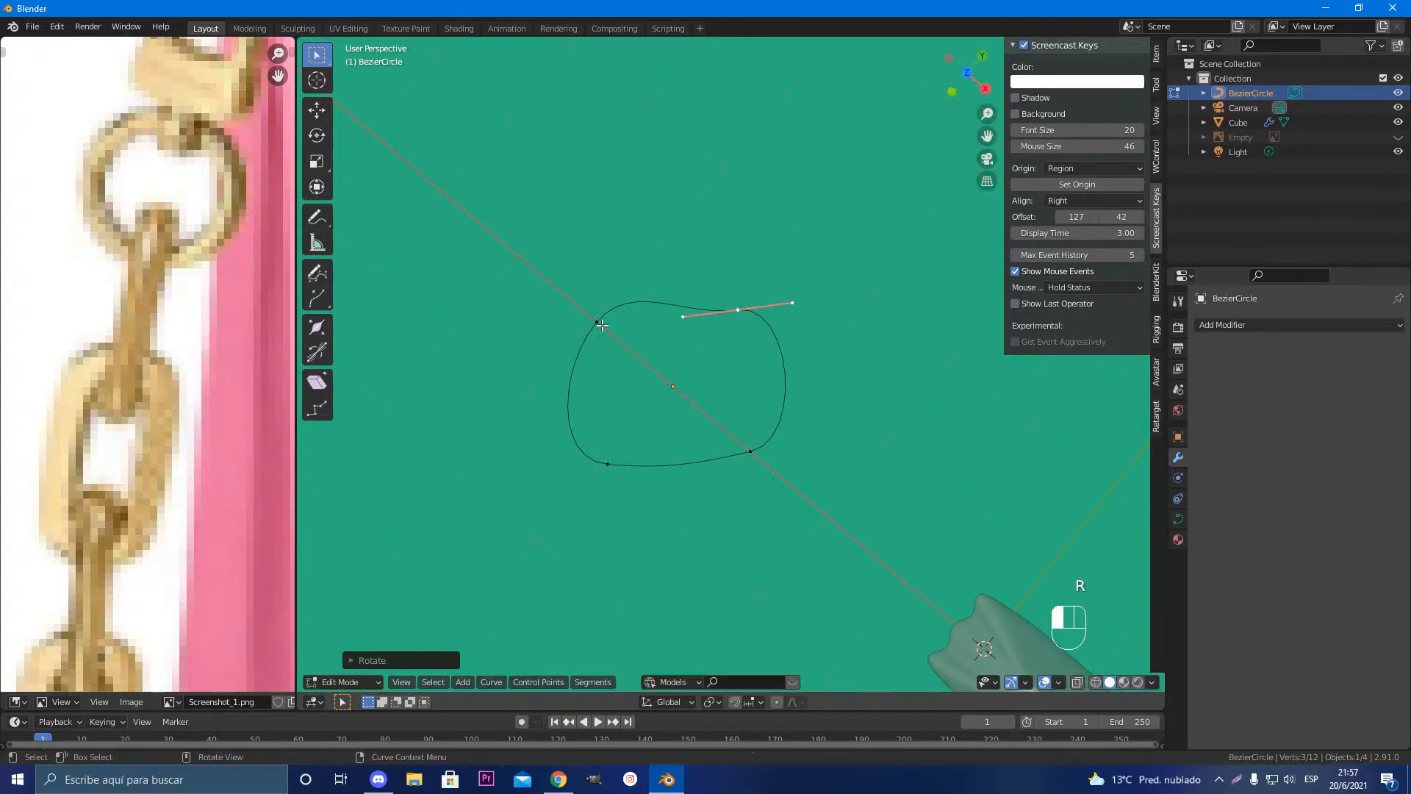
{"action": "left_click", "coordinate": [596, 321]}
{"action": "key", "text": "r"}
{"action": "key", "text": "z"}
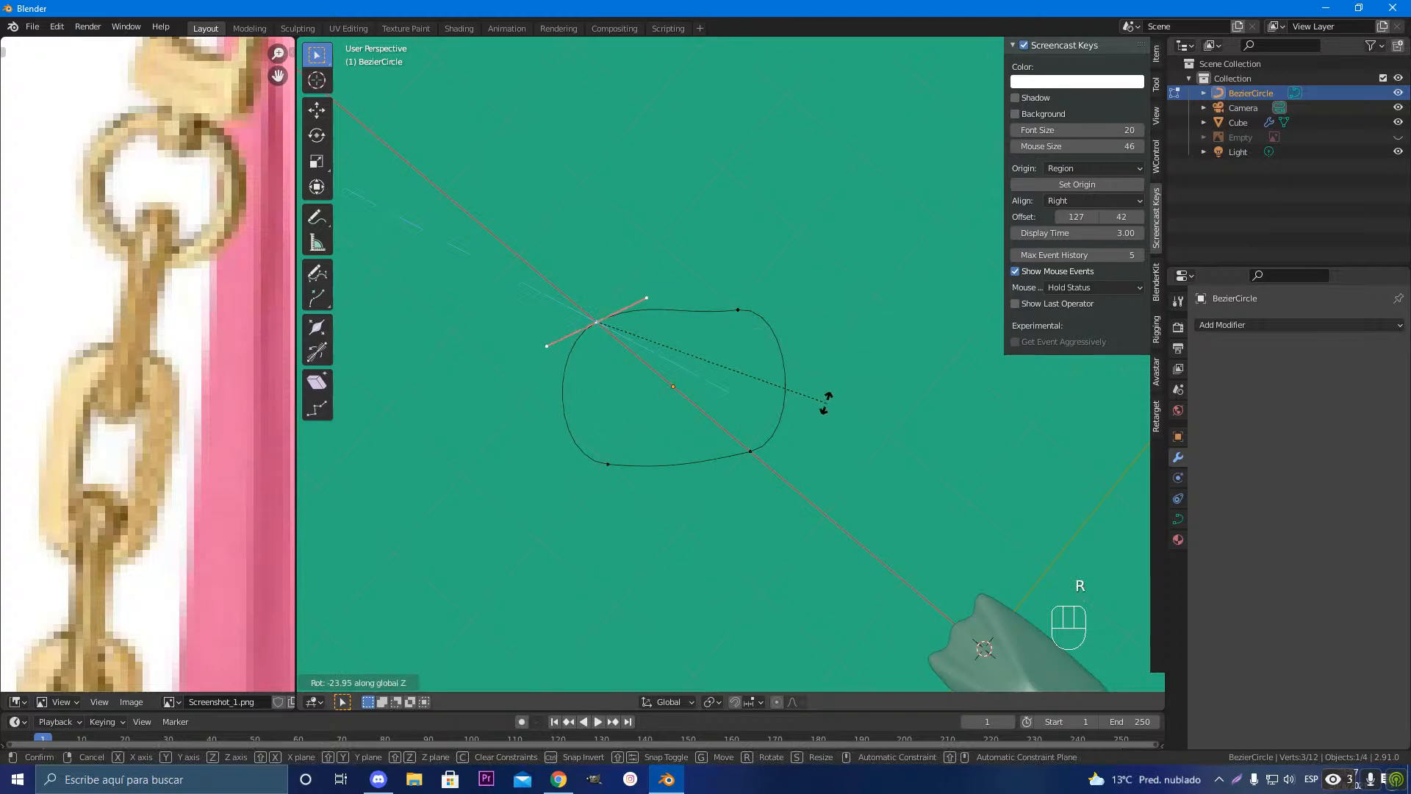
{"action": "left_click", "coordinate": [813, 474]}
Step: Fine-tune the handle rotations of the two control points nearer the bag so the link's long sides run straight
{"action": "left_click", "coordinate": [738, 309]}
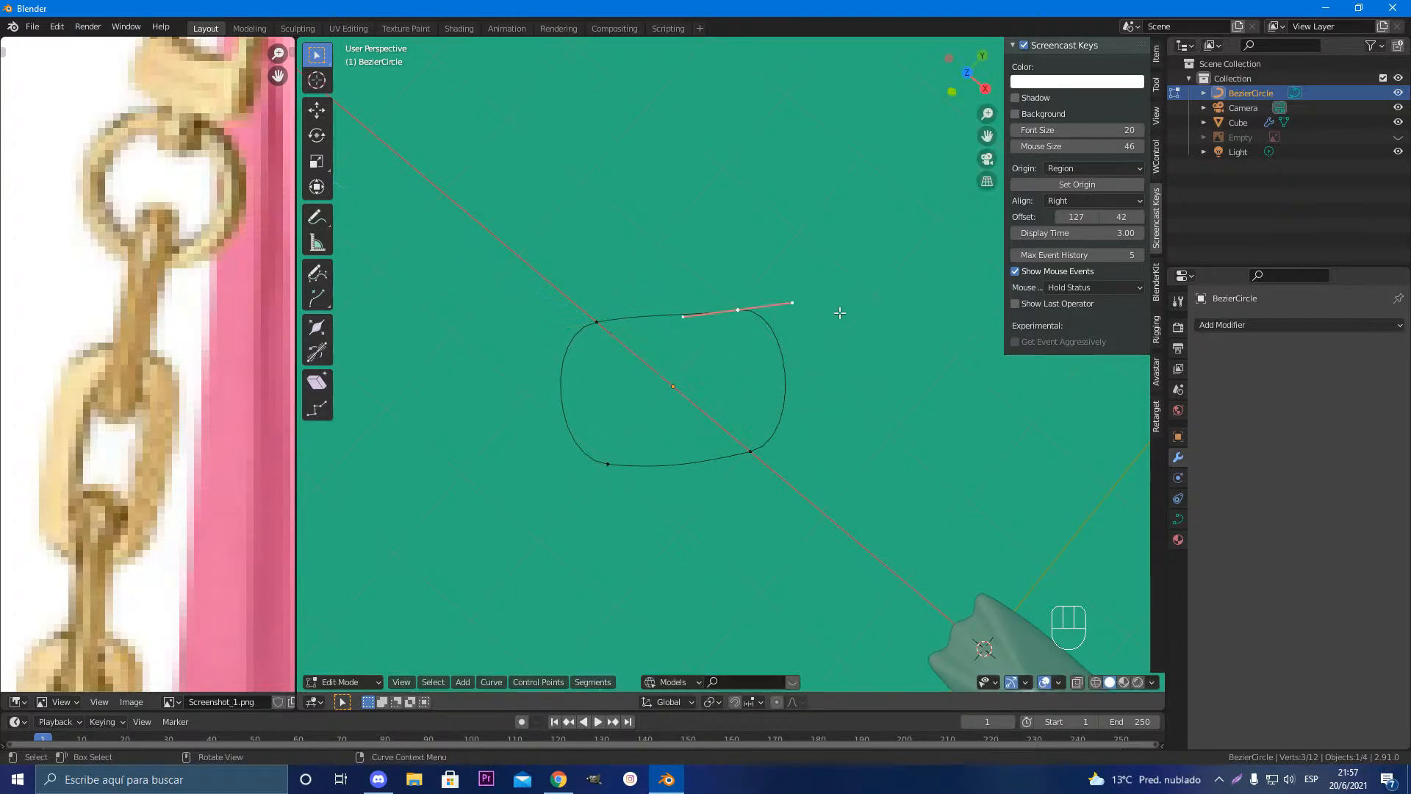
{"action": "key", "text": "r"}
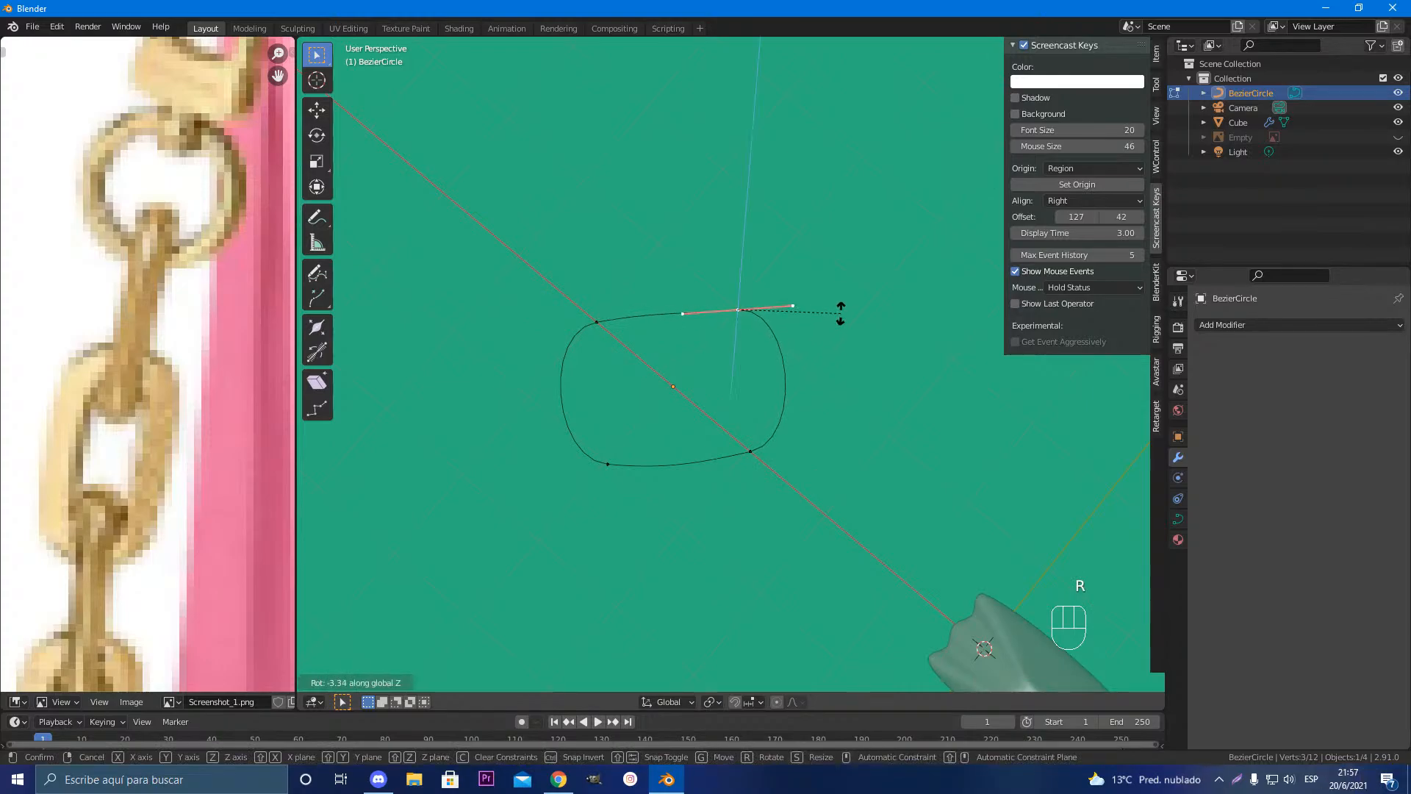
{"action": "left_click", "coordinate": [842, 316]}
{"action": "left_click", "coordinate": [750, 452]}
{"action": "key", "text": "r"}
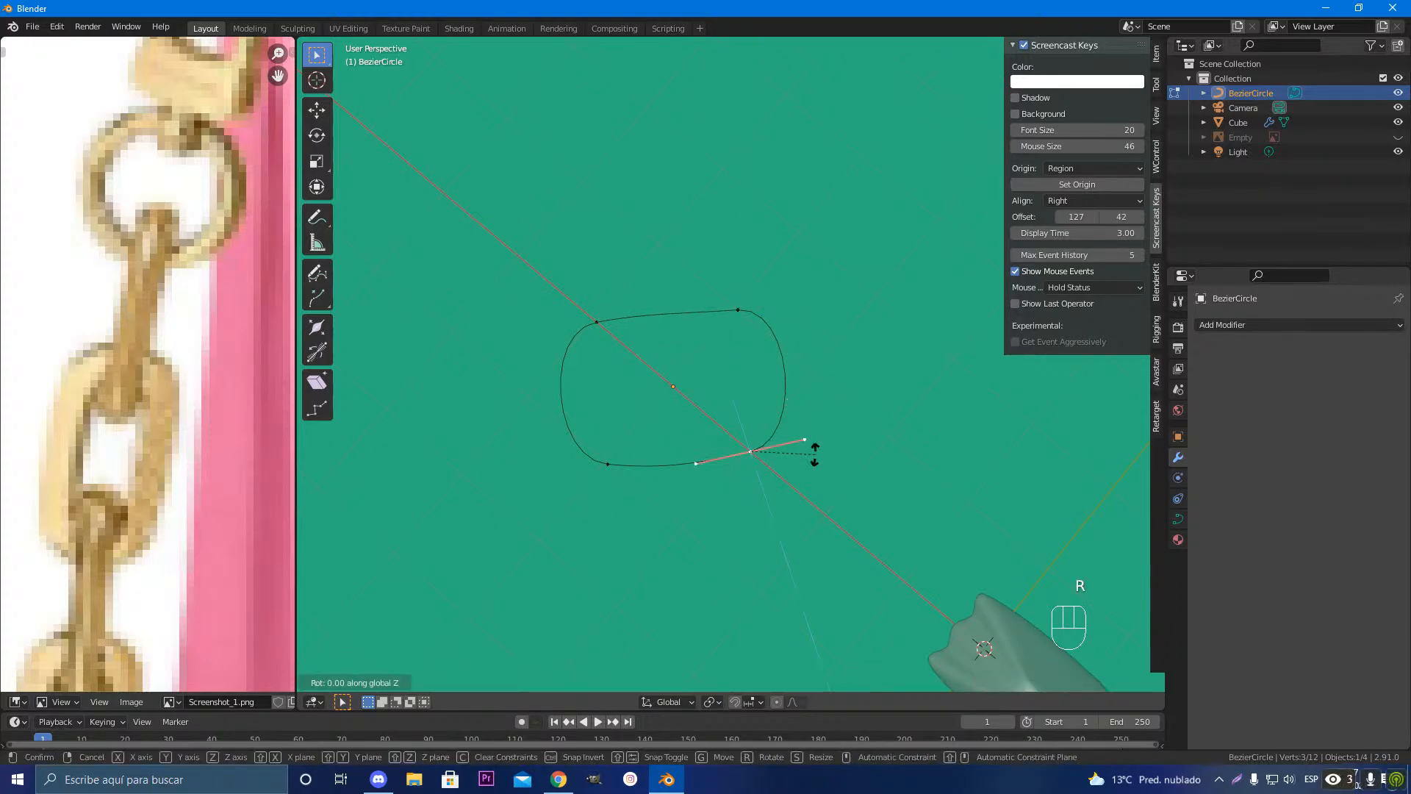
{"action": "left_click", "coordinate": [823, 470]}
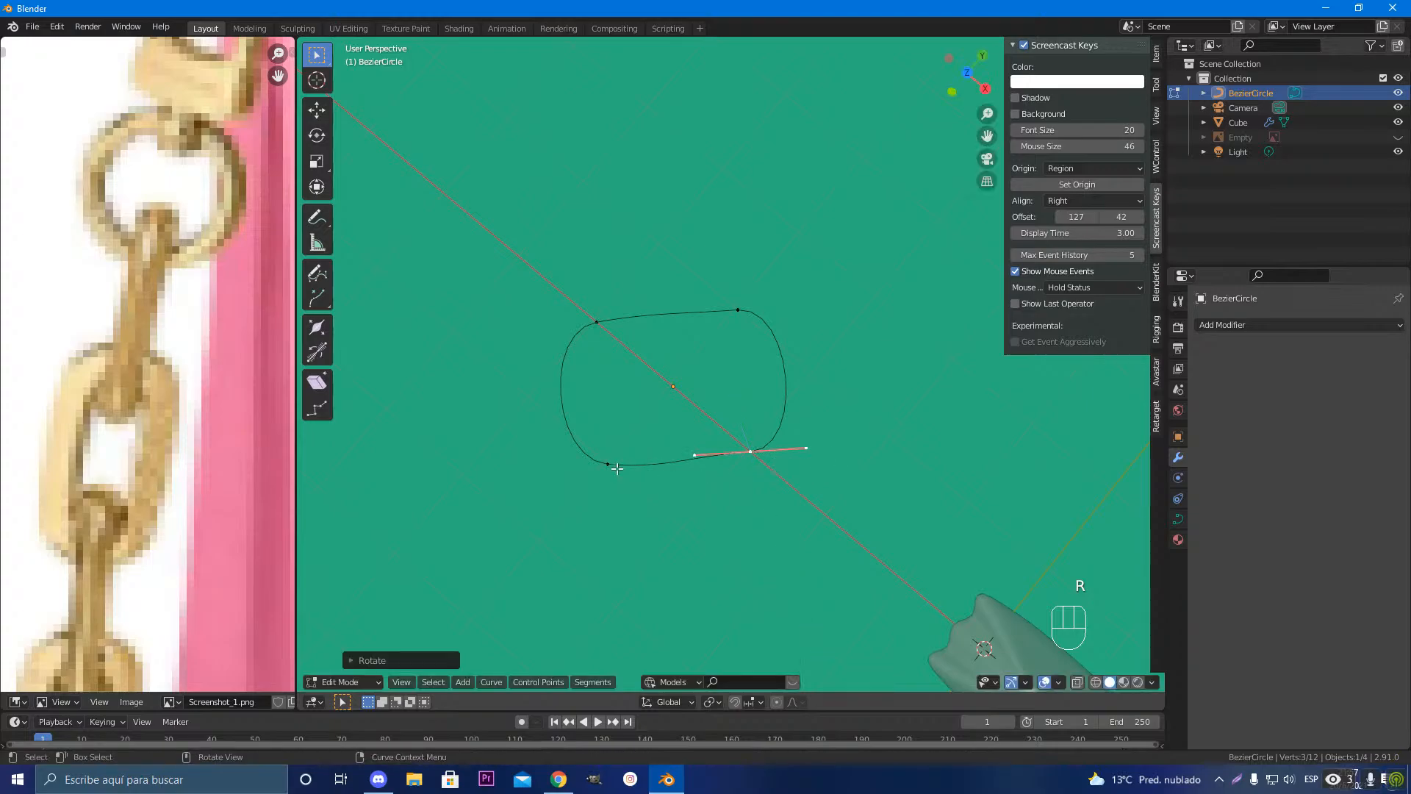
Step: Fine-tune the handle rotations of the two control points farther from the bag to line up with the link's straight sides
{"action": "left_click", "coordinate": [607, 463]}
{"action": "key", "text": "r"}
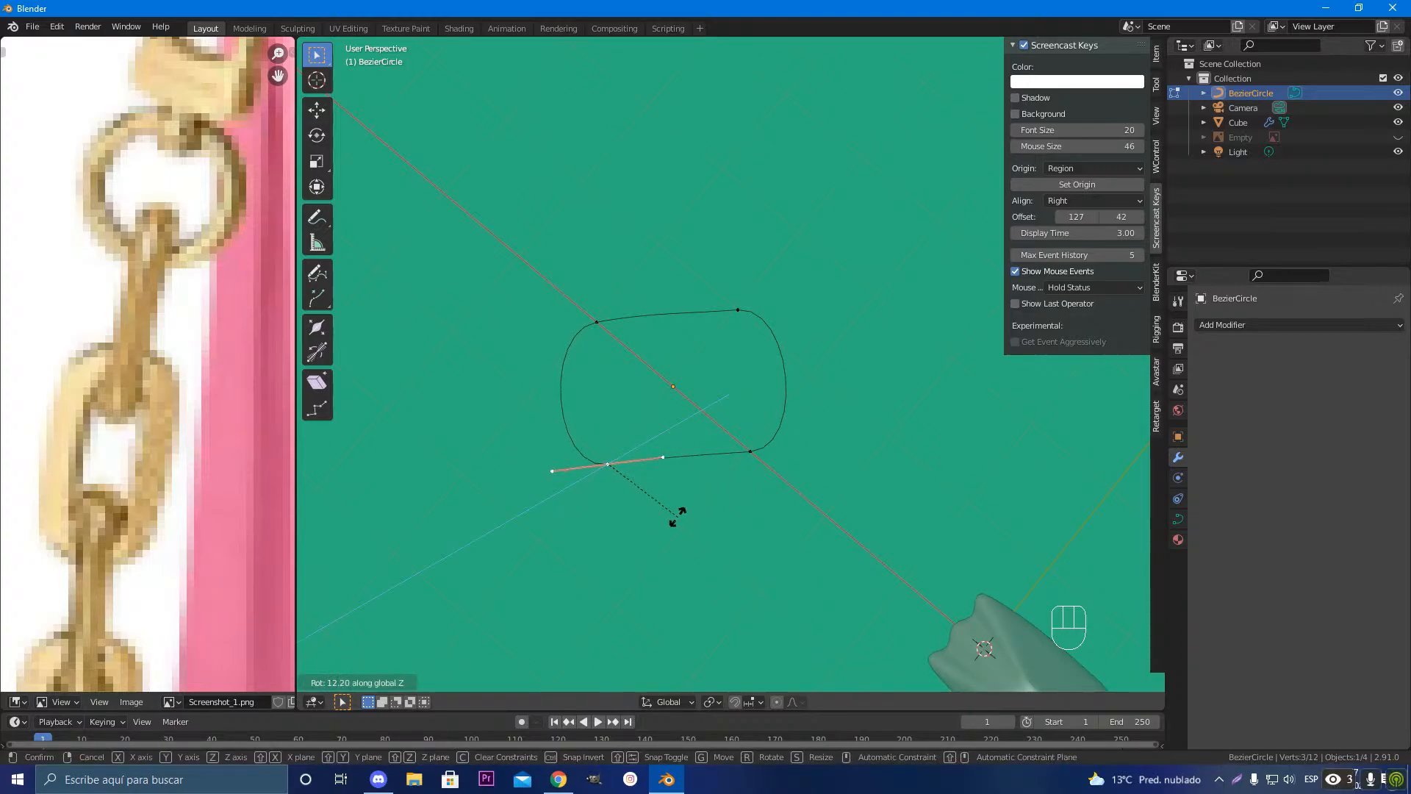
{"action": "left_click", "coordinate": [683, 523]}
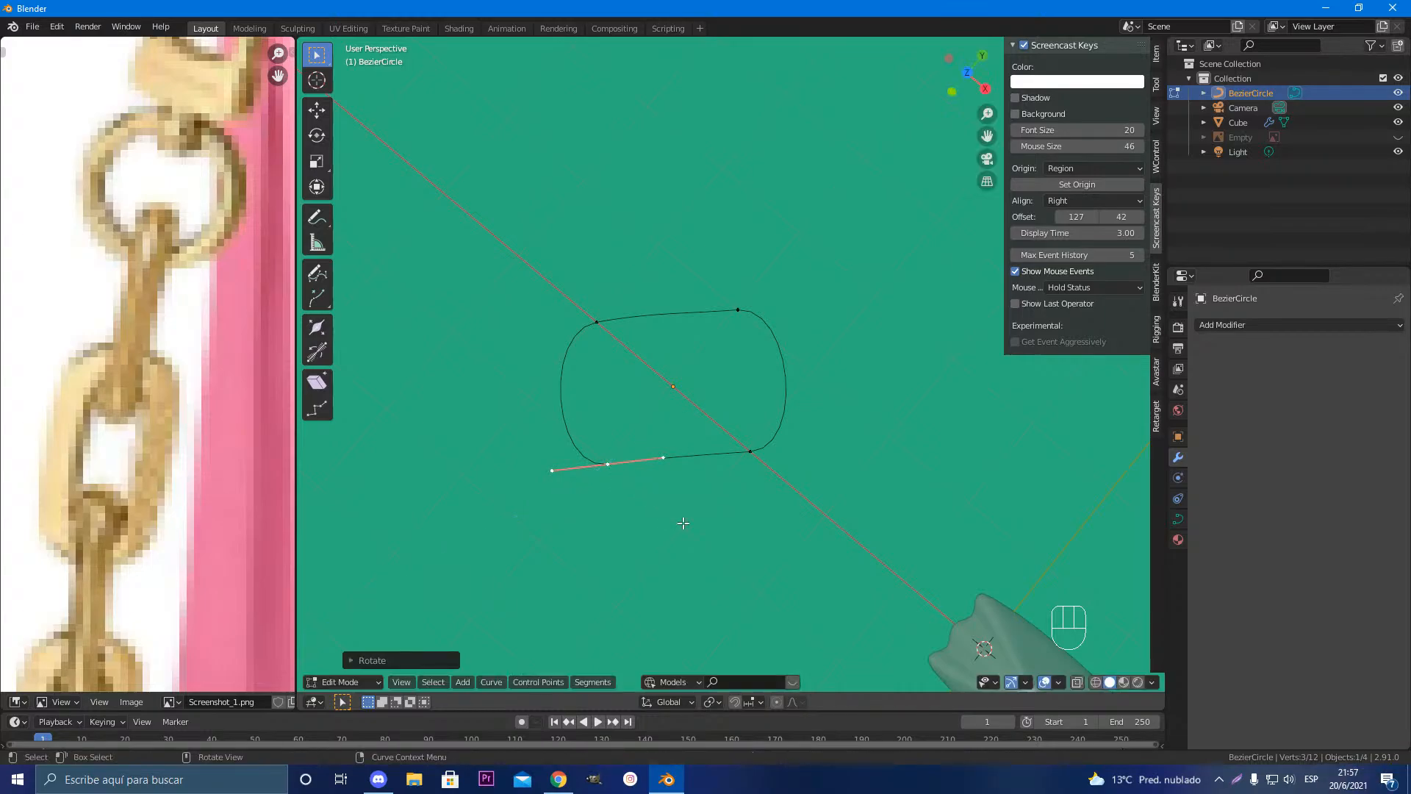
{"action": "key", "text": "a"}
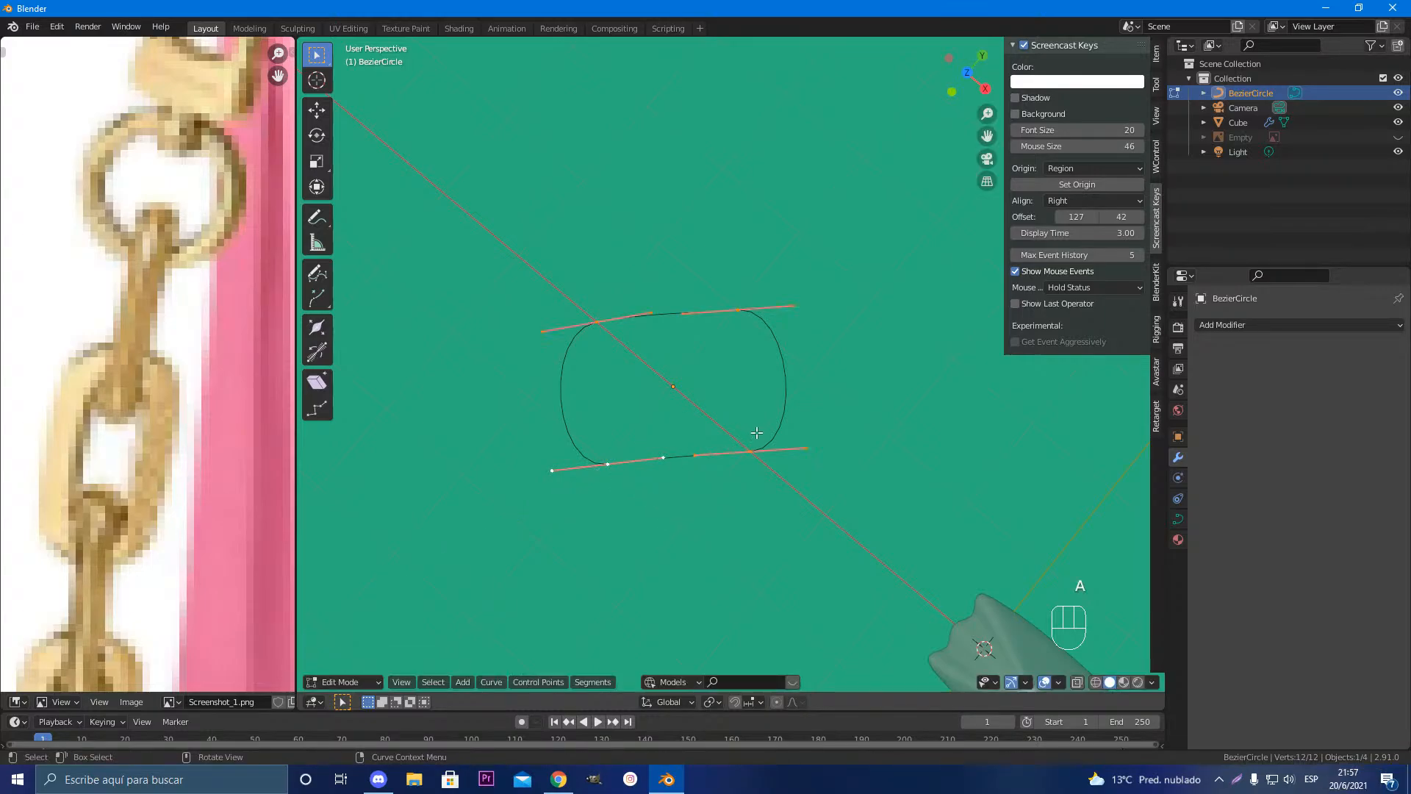
{"action": "left_click", "coordinate": [596, 321]}
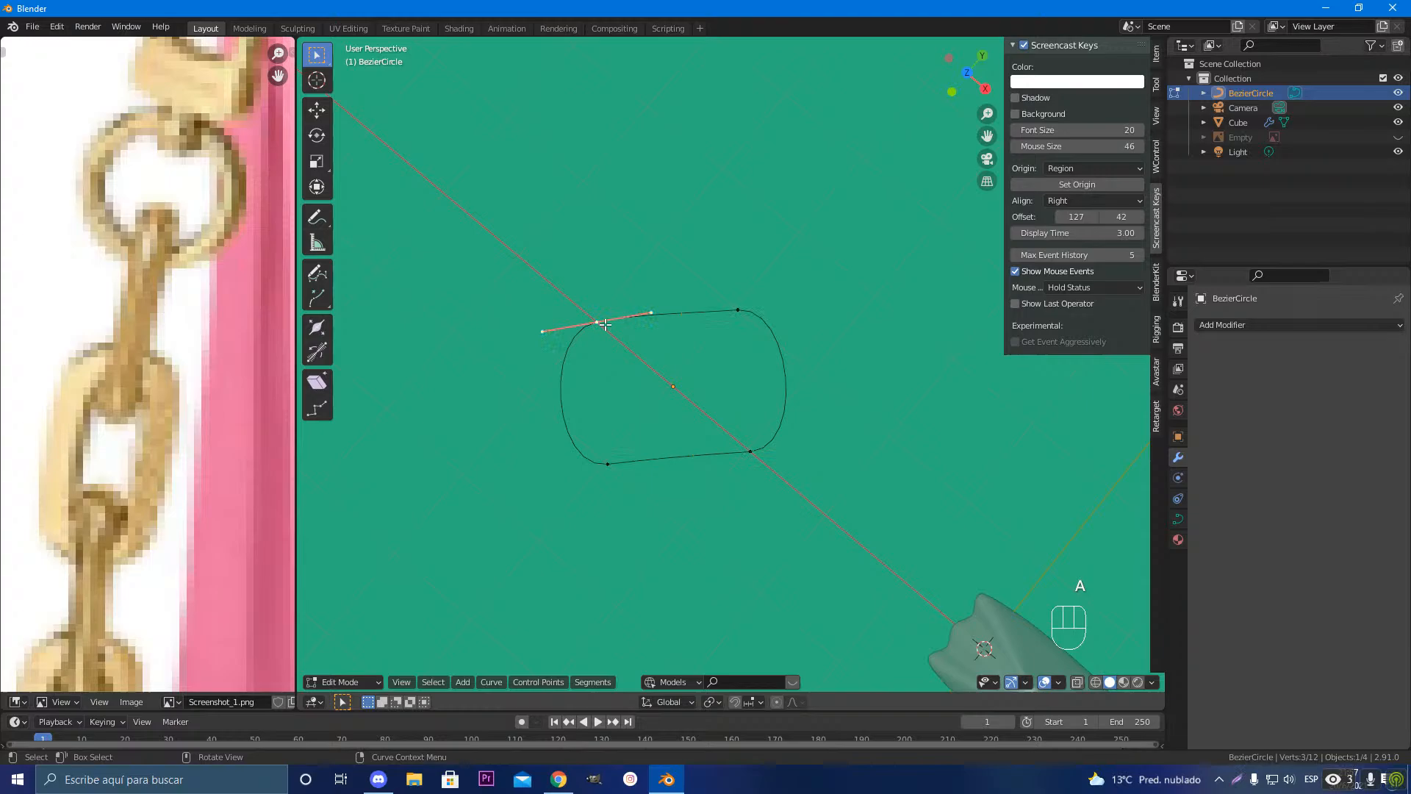
{"action": "key", "text": "r"}
{"action": "left_click", "coordinate": [808, 461]}
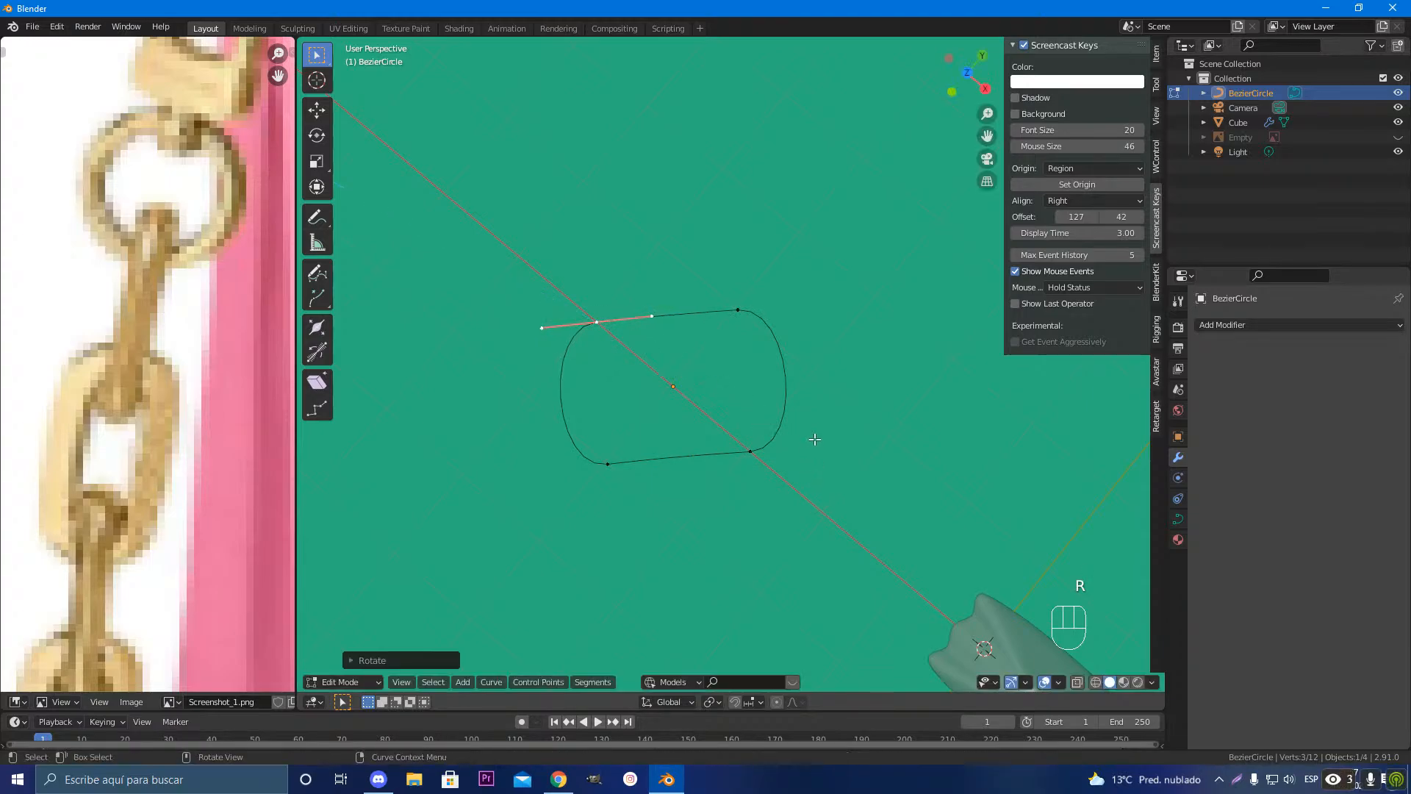
Step: Rotate all control points of the link outline about 43° around Z to square it with the axes
{"action": "key", "text": "a"}
{"action": "key", "text": "s"}
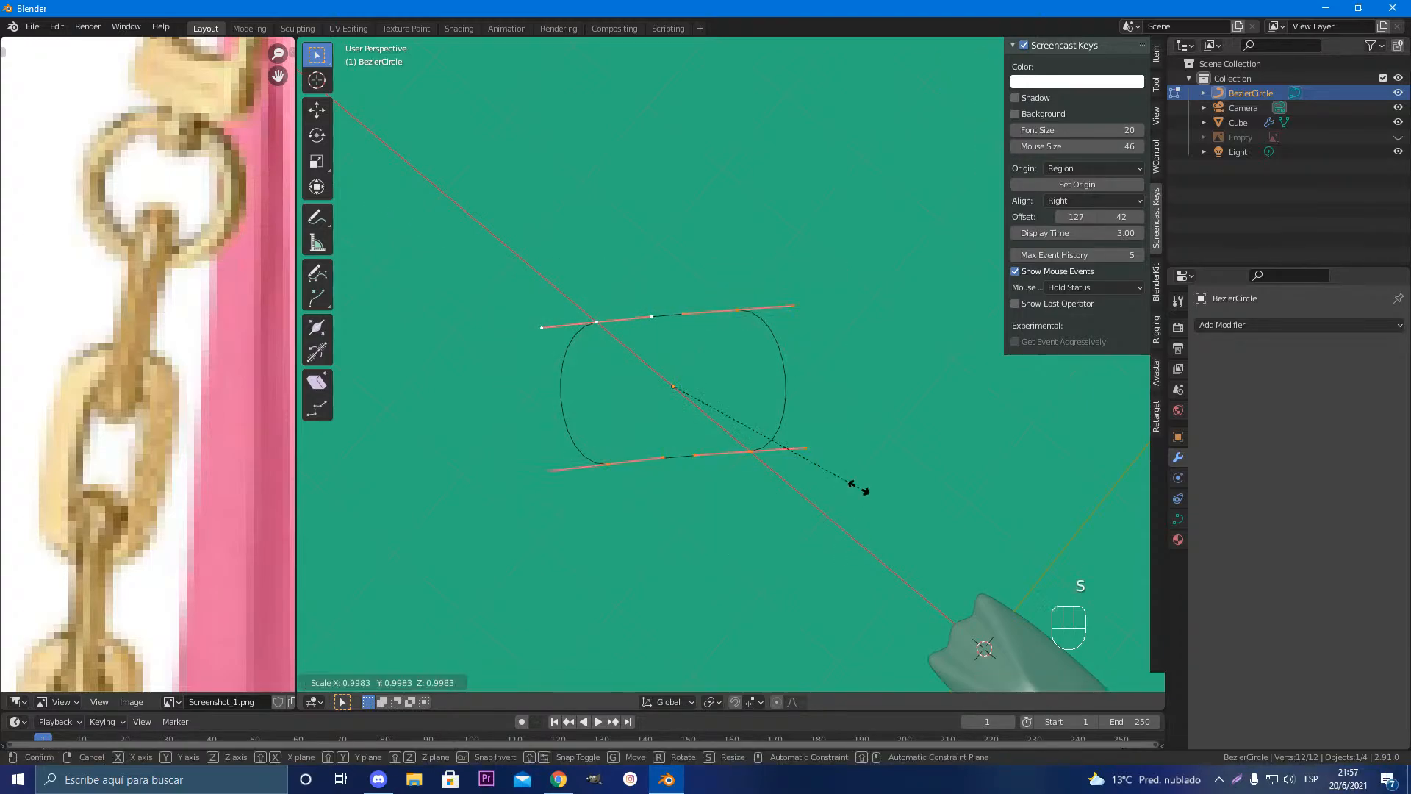
{"action": "key", "text": "x"}
{"action": "left_click", "coordinate": [866, 486]}
{"action": "key", "text": "r"}
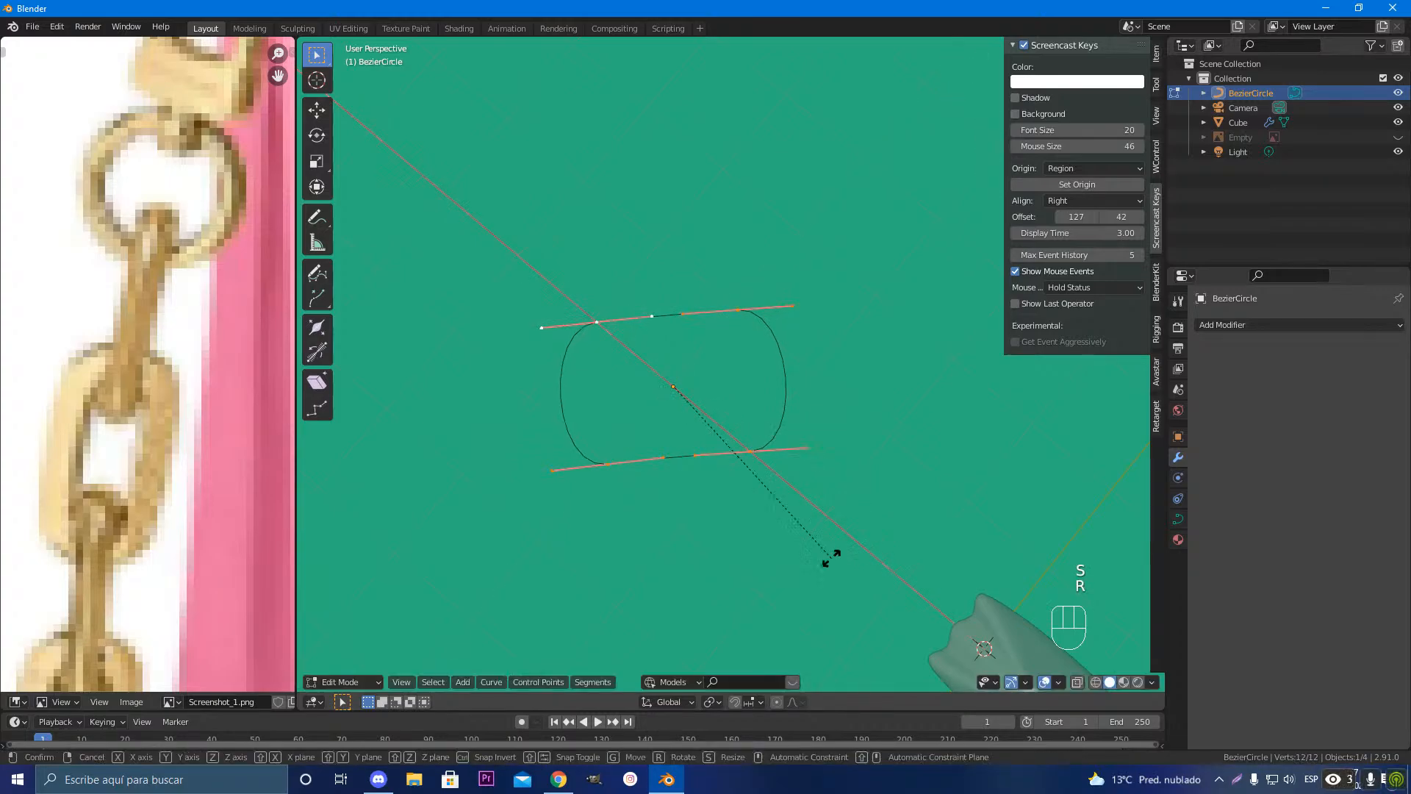
{"action": "key", "text": "z"}
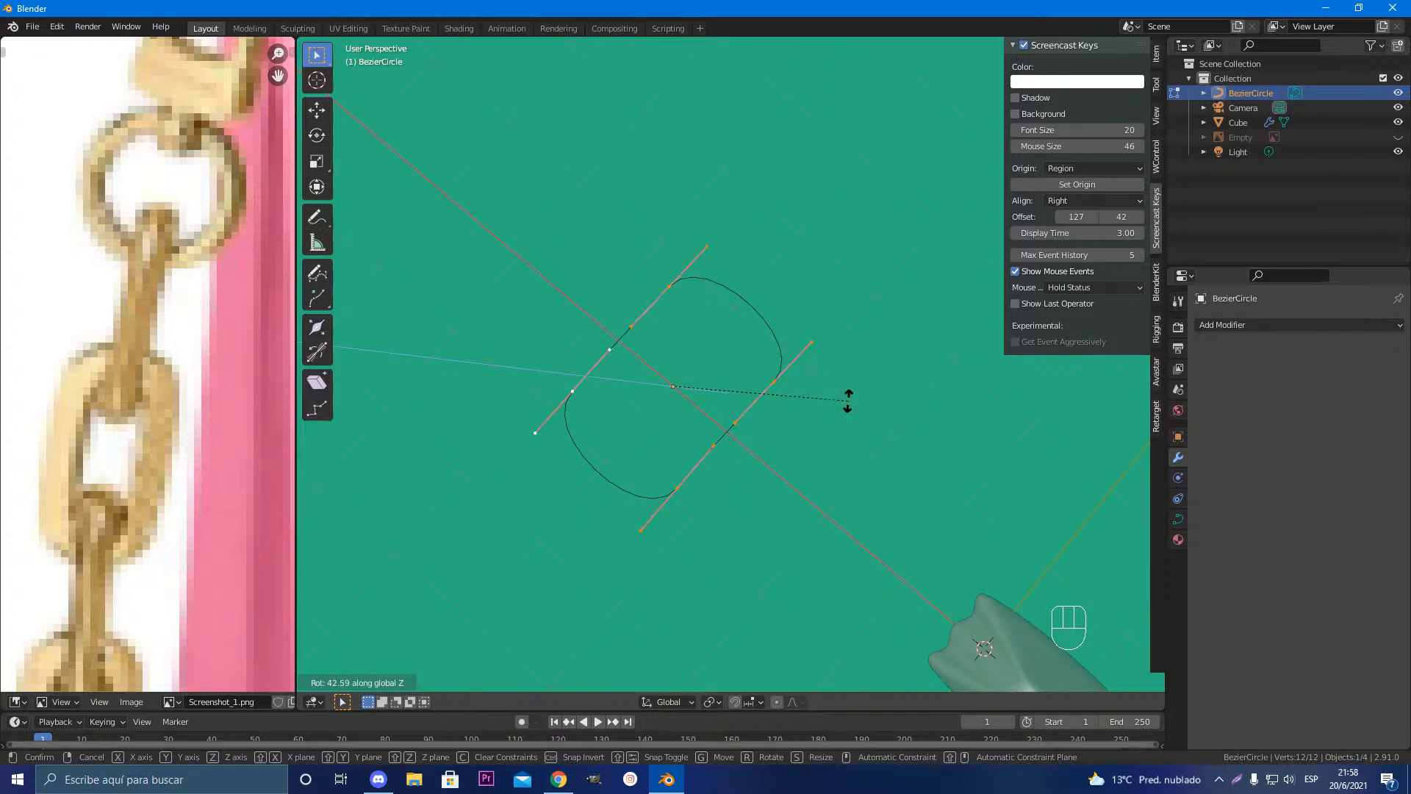
{"action": "left_click", "coordinate": [853, 405]}
Step: Stretch all control points of the link outline along the Y axis by about 1.3 to elongate it
{"action": "middle_click_drag", "start_coordinate": [763, 395], "coordinate": [900, 435]}
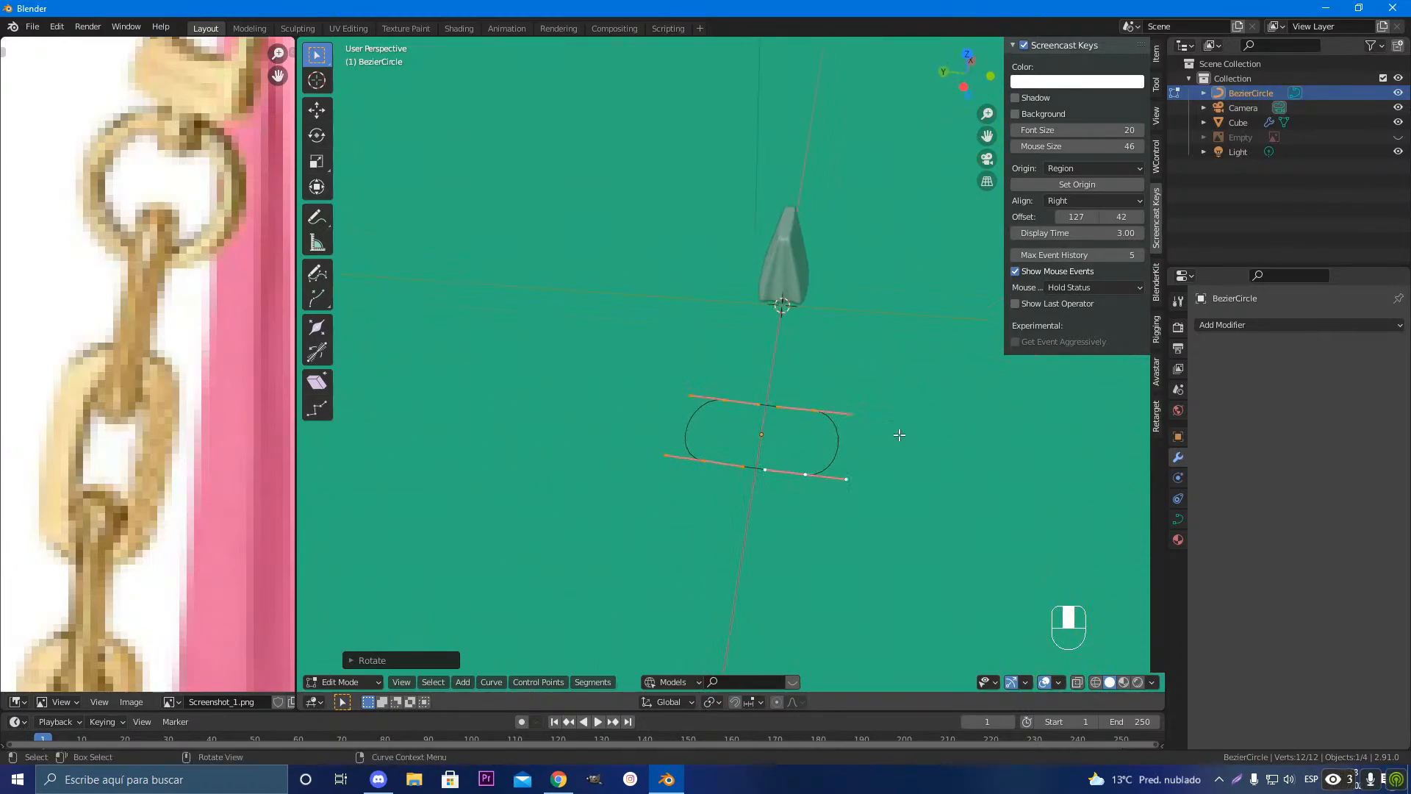
{"action": "key", "text": "s"}
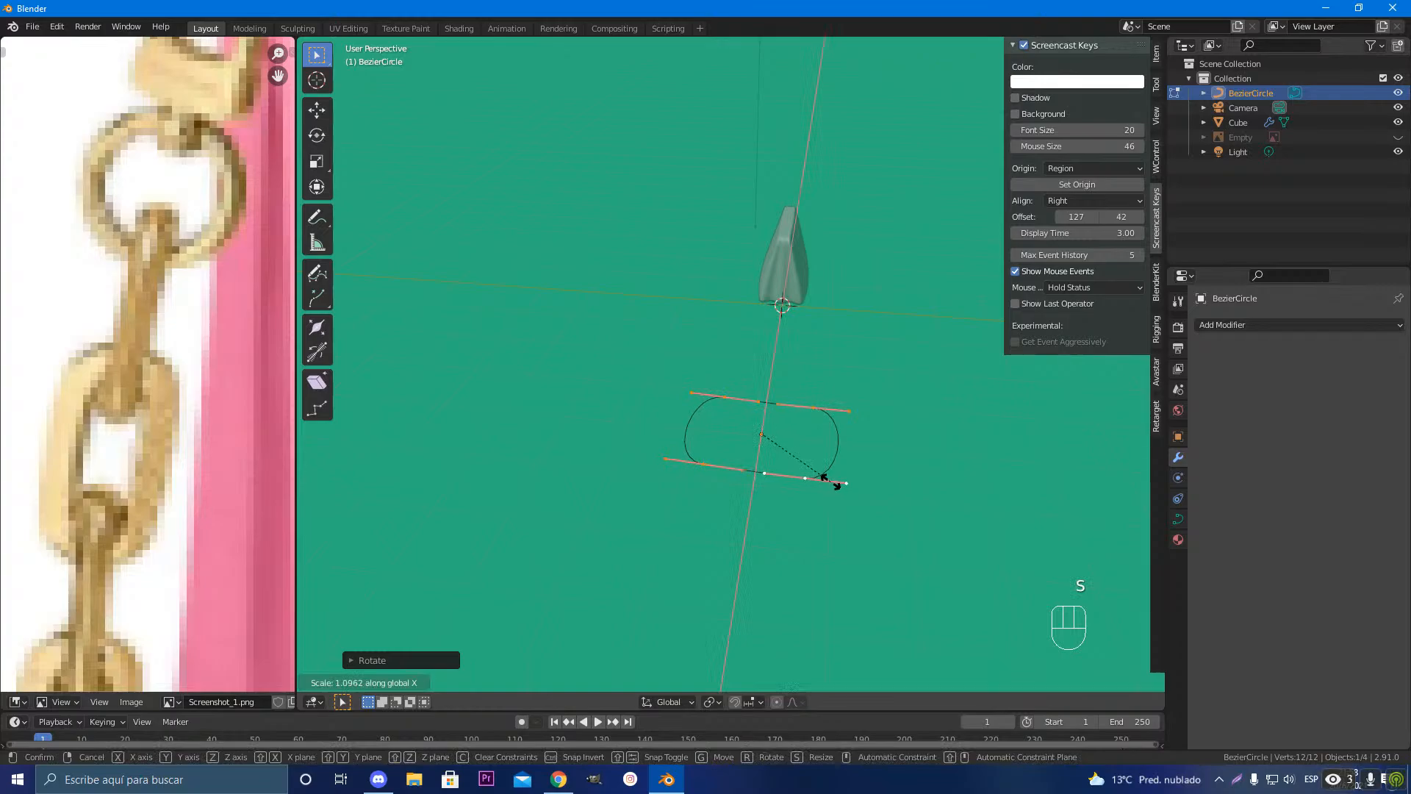
{"action": "key", "text": "y"}
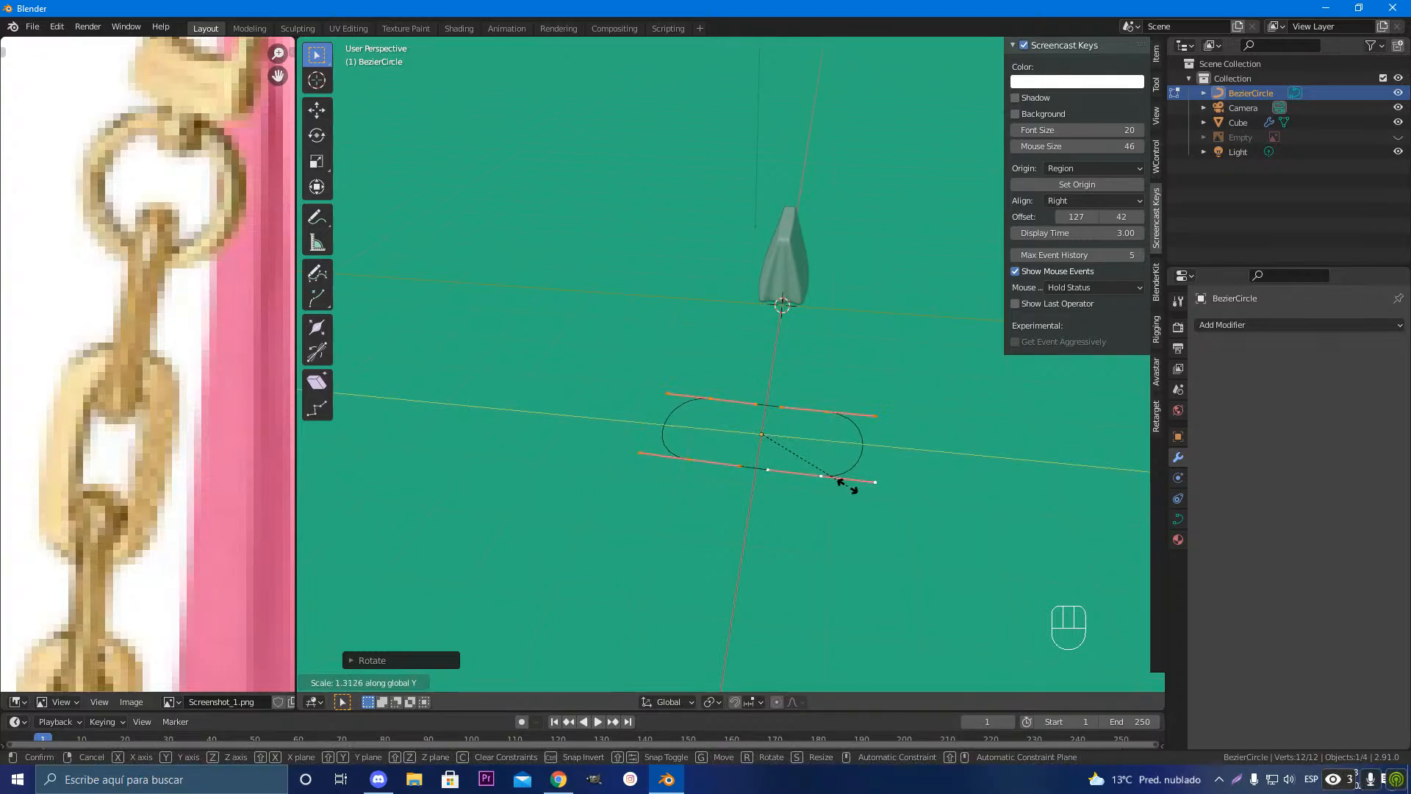
{"action": "left_click", "coordinate": [848, 486]}
{"action": "middle_click_drag", "start_coordinate": [851, 488], "coordinate": [767, 567]}
{"action": "key", "text": "Tab"}
{"action": "scroll", "coordinate": [768, 566], "scroll_direction": "up", "scroll_amount": 4}
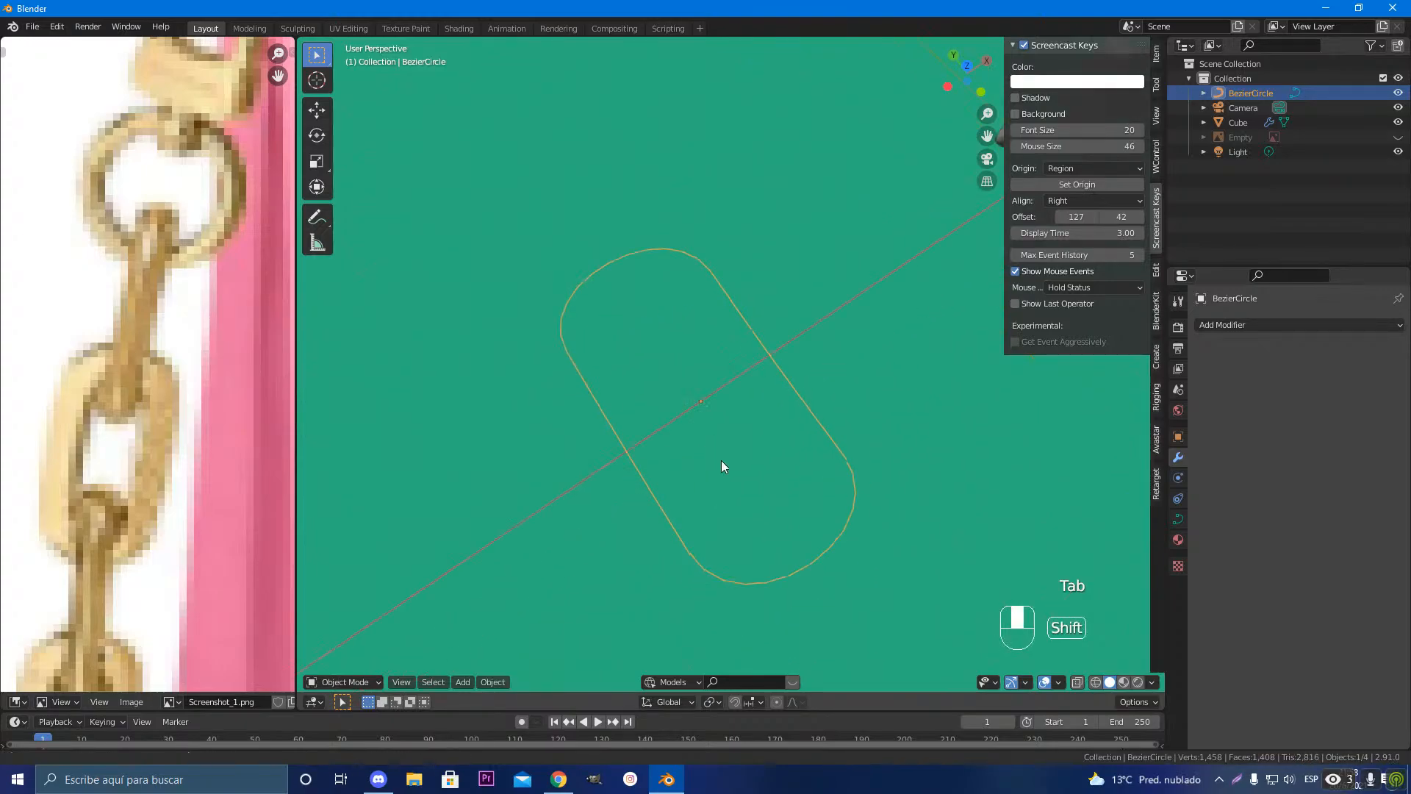
{"action": "key", "text": "Tab"}
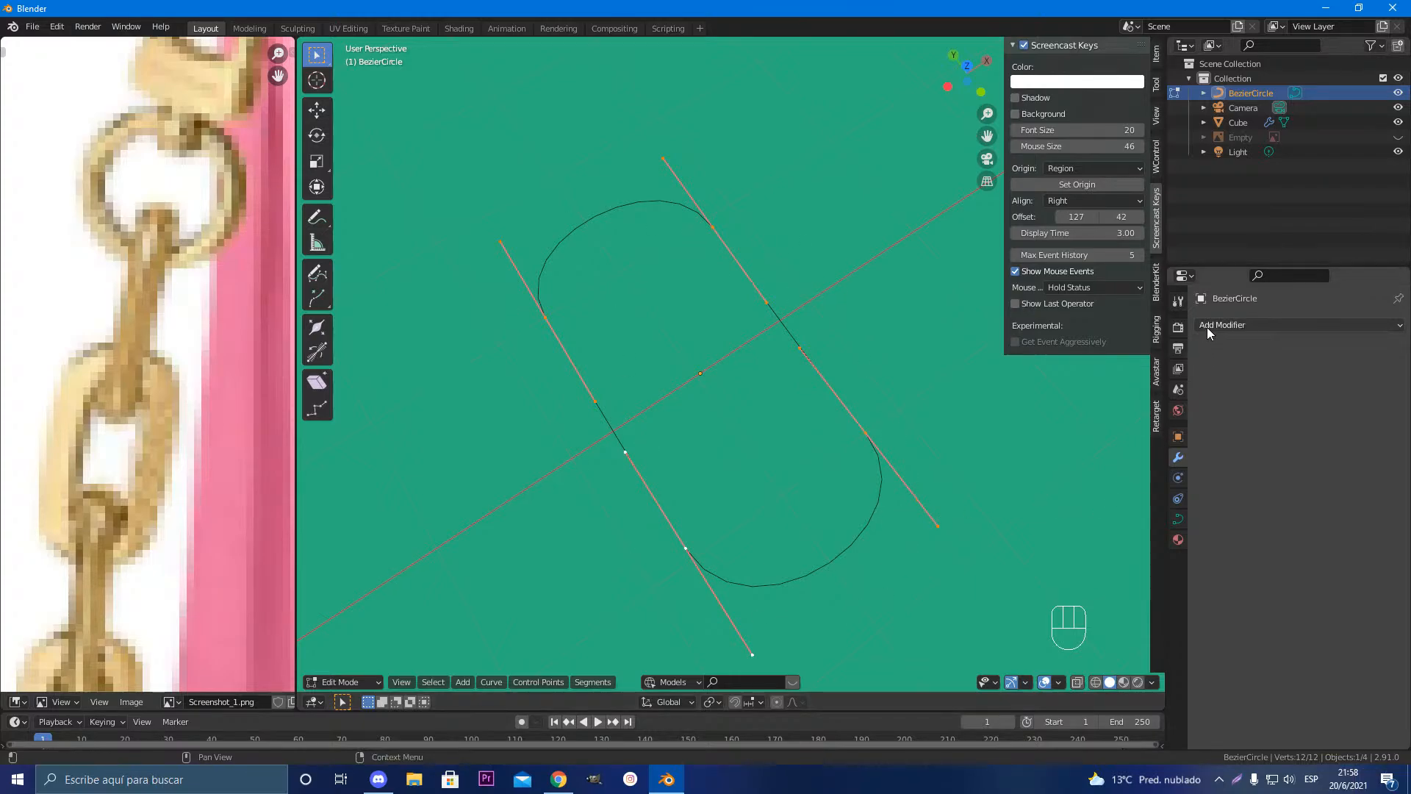
{"action": "key", "text": "Tab"}
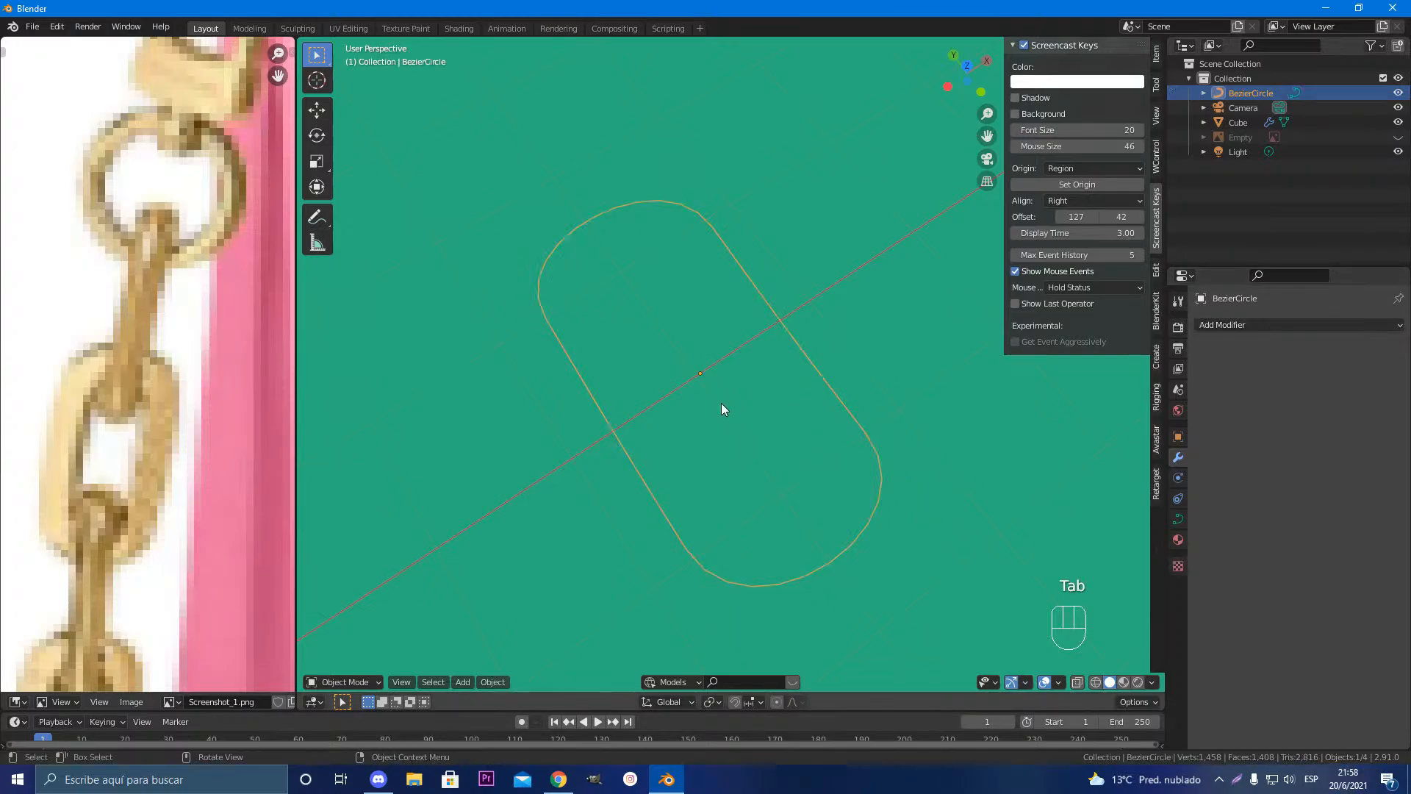
{"action": "key", "text": "shift+a"}
{"action": "mouse_move", "coordinate": [719, 416]}
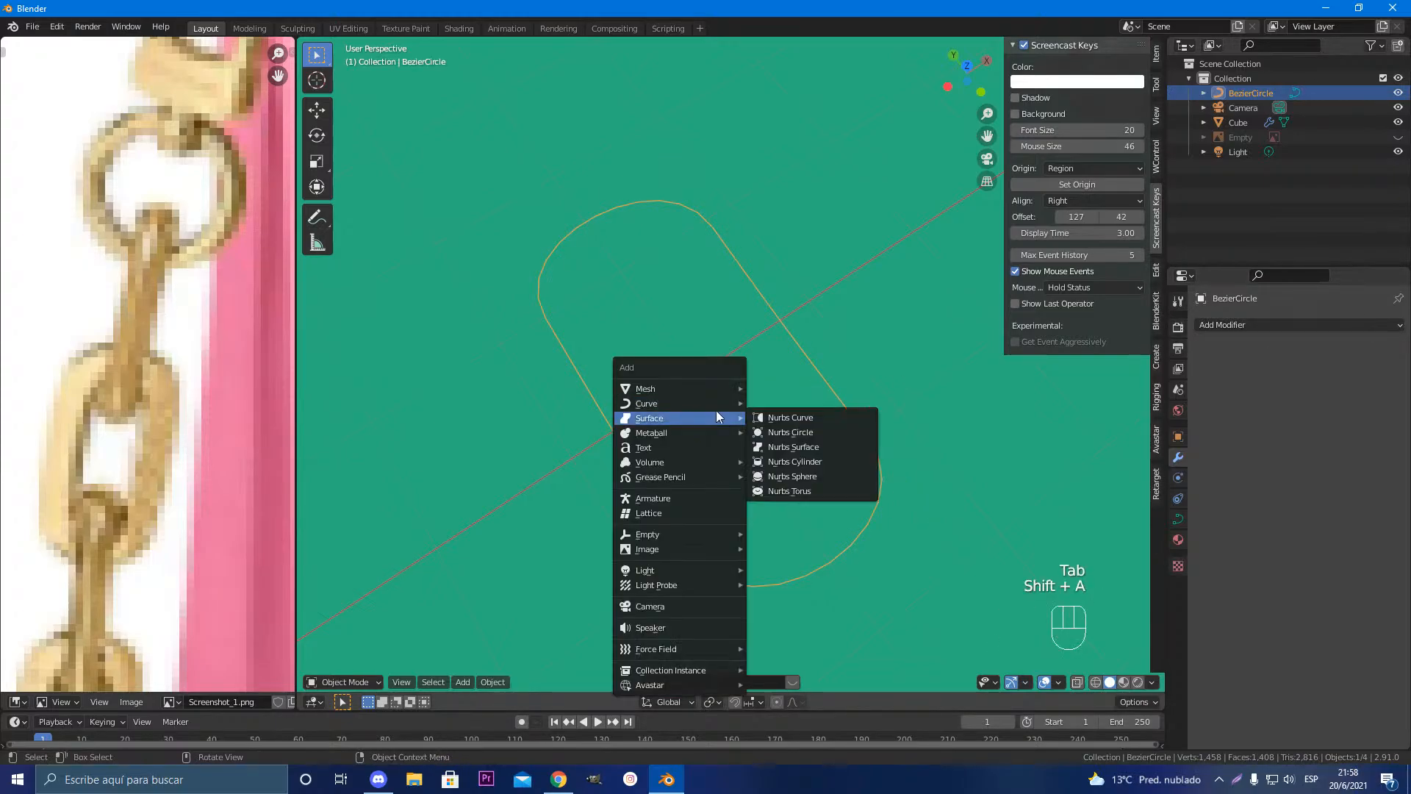
{"action": "mouse_move", "coordinate": [665, 403]}
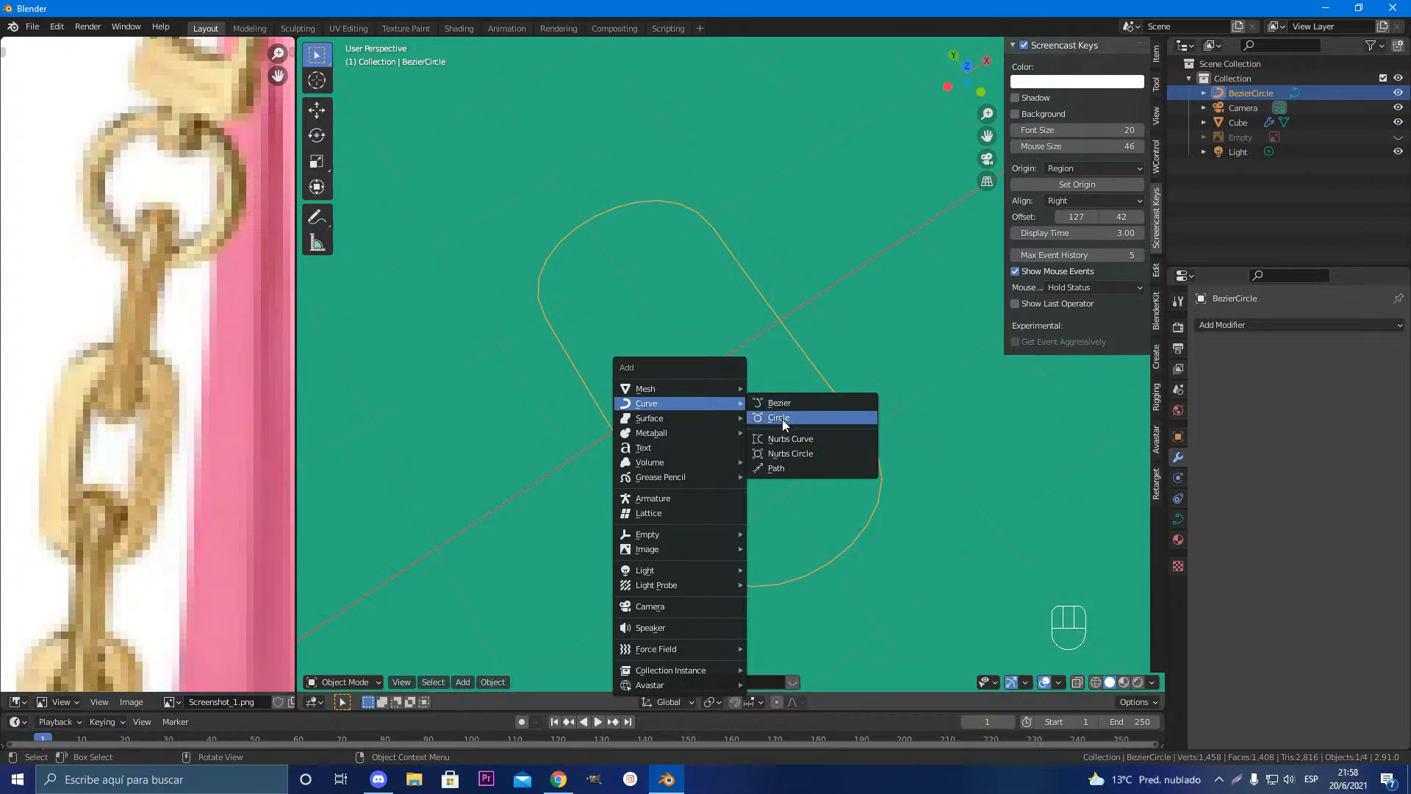
{"action": "key", "text": "Escape"}
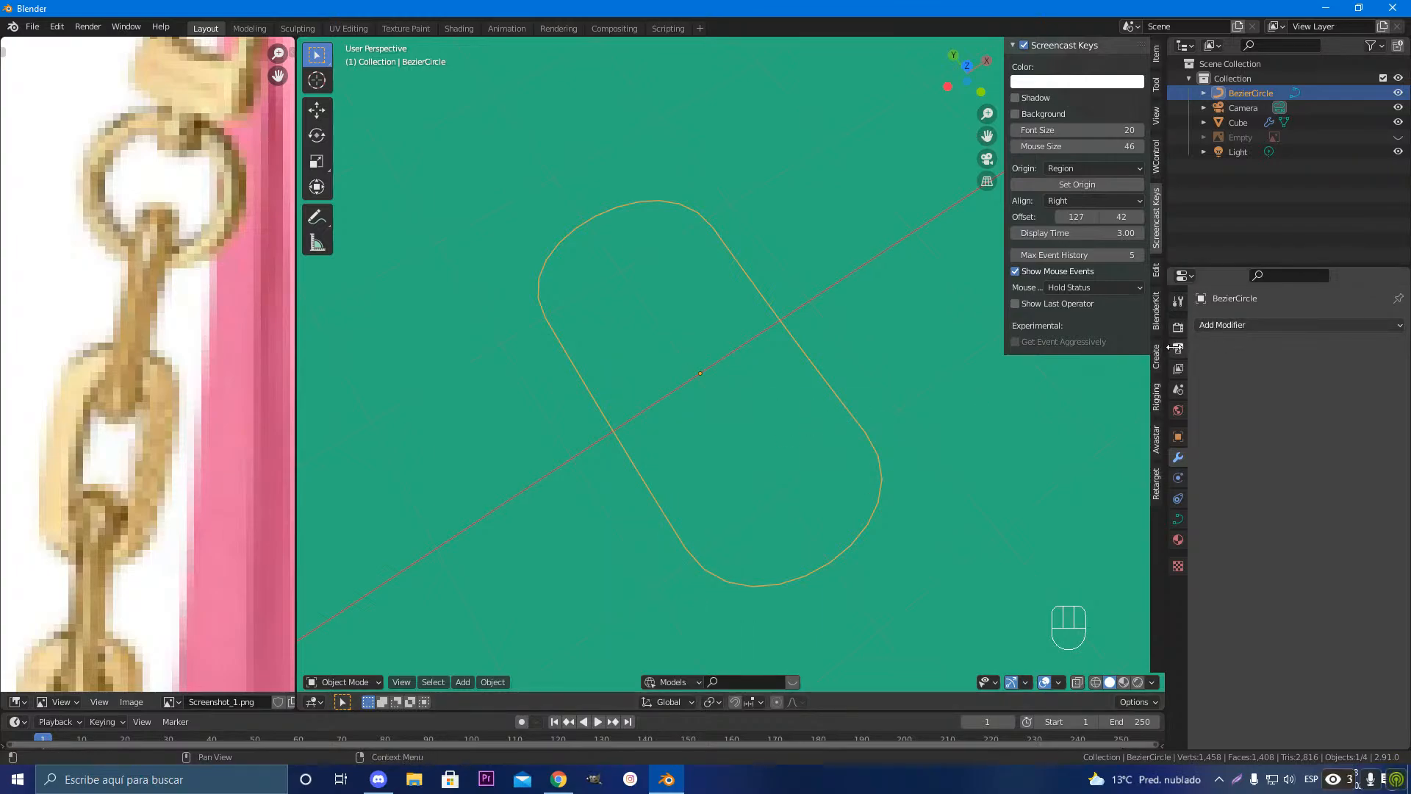
{"action": "scroll", "coordinate": [640, 450], "scroll_direction": "down", "scroll_amount": 3}
{"action": "middle_click_drag", "start_coordinate": [642, 449], "coordinate": [615, 425]}
{"action": "left_click", "coordinate": [1288, 325]}
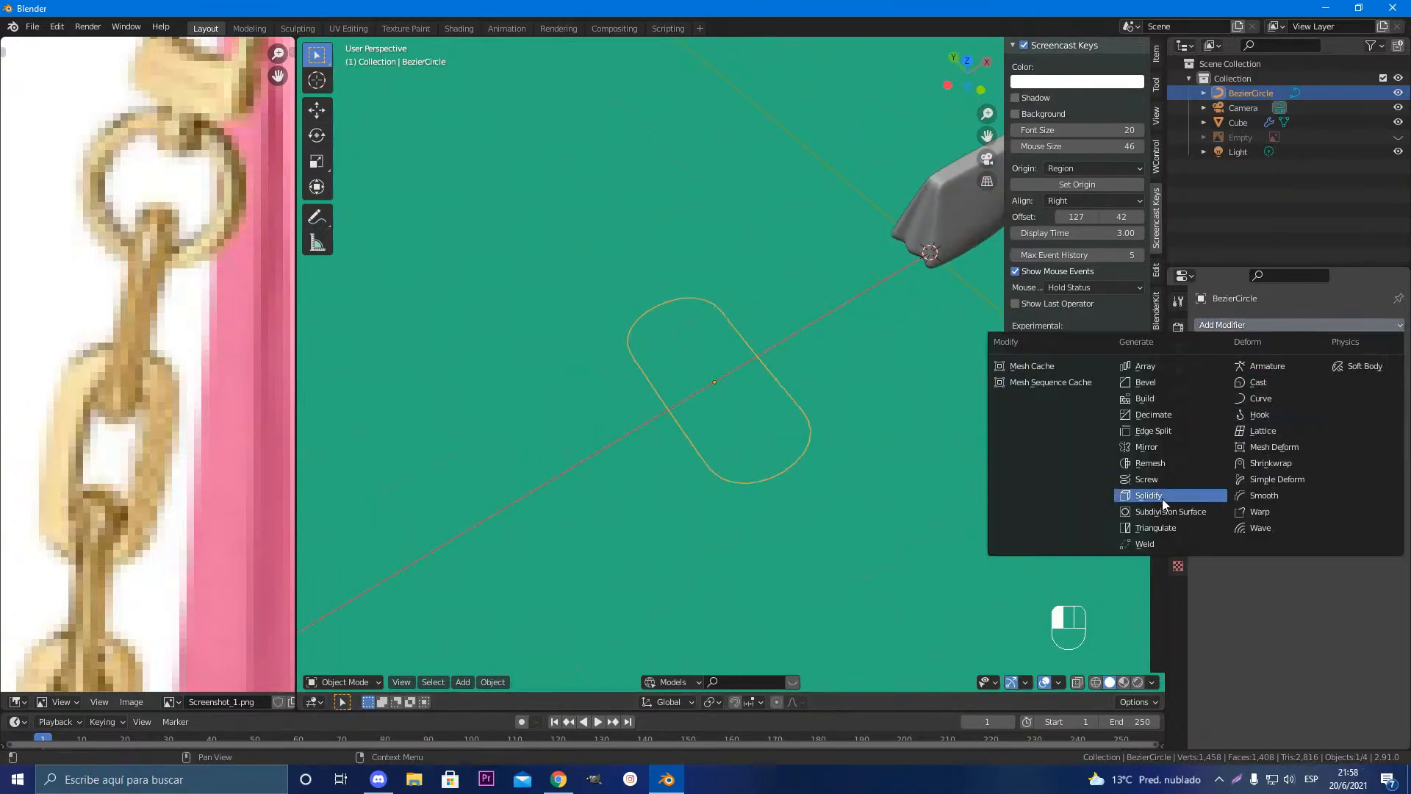
{"action": "key", "text": "Escape"}
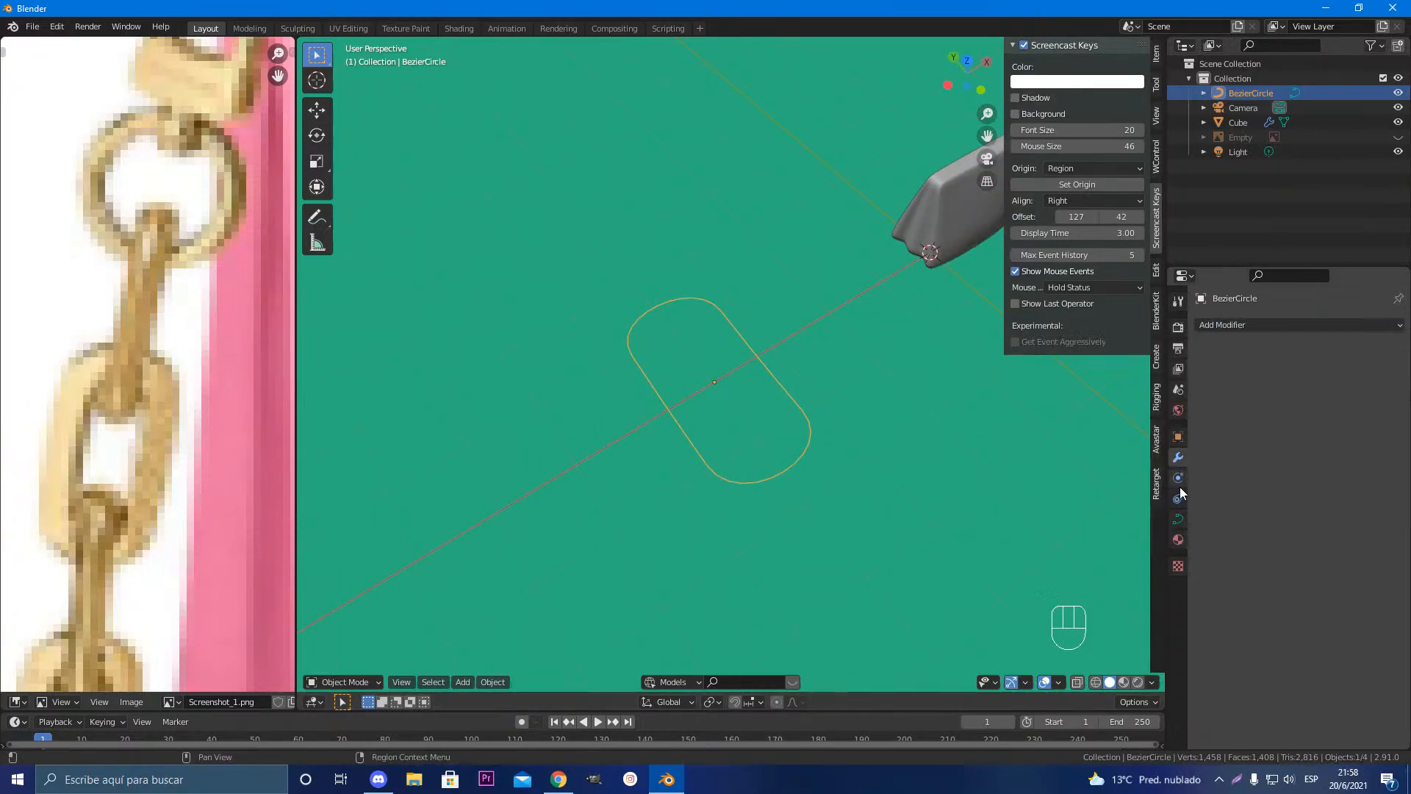
Step: Give the link curve thickness by setting its round bevel depth to 0.29 m
{"action": "left_click", "coordinate": [1179, 519]}
{"action": "scroll", "coordinate": [1244, 613], "scroll_direction": "down", "scroll_amount": 4}
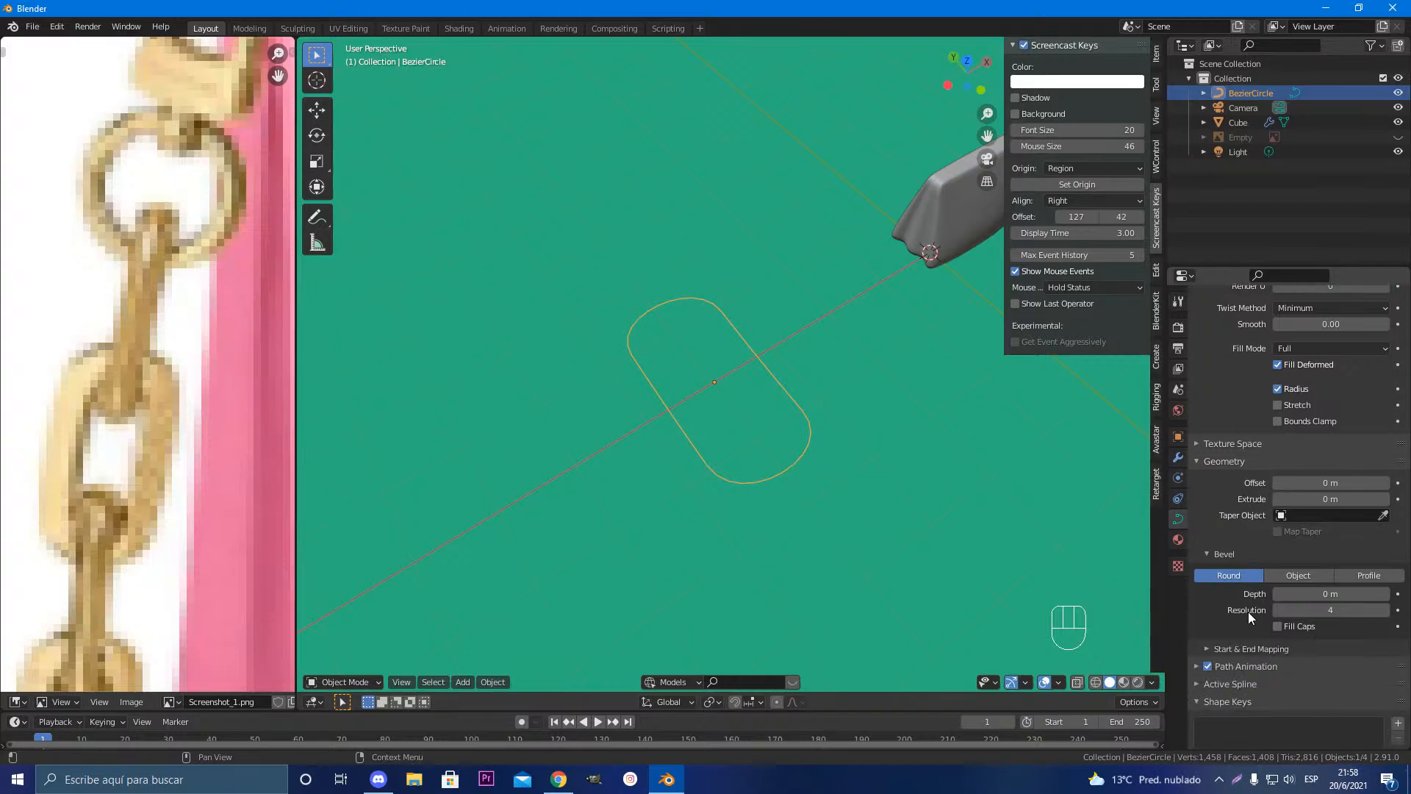
{"action": "left_click_drag", "start_coordinate": [1308, 593], "coordinate": [1356, 594]}
{"action": "middle_click_drag", "start_coordinate": [696, 408], "coordinate": [777, 349]}
{"action": "scroll", "coordinate": [683, 434], "scroll_direction": "up", "scroll_amount": 2}
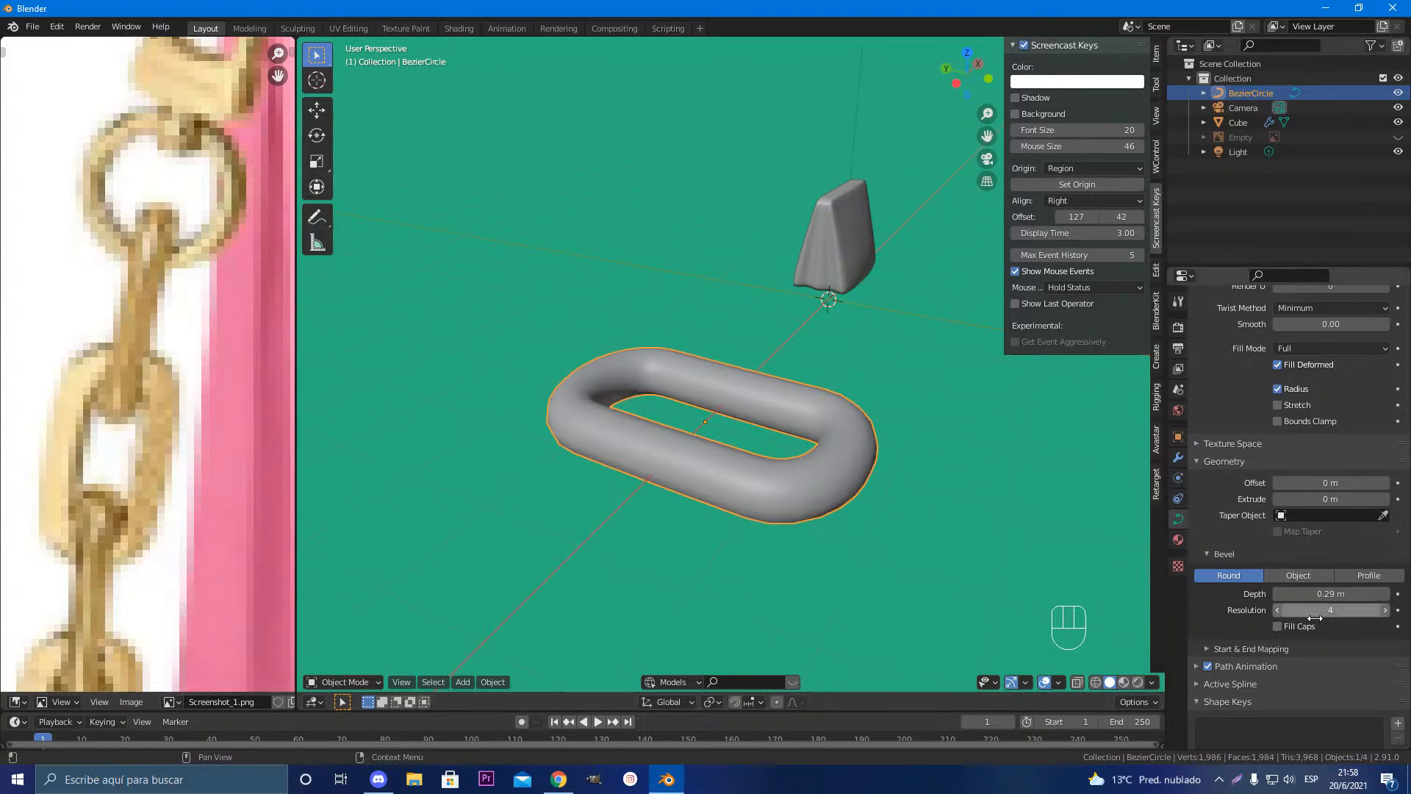
Step: Lower the link curve's preview resolution to 6 to reduce the segments along its rounded ends
{"action": "scroll", "coordinate": [1249, 509], "scroll_direction": "up", "scroll_amount": 4}
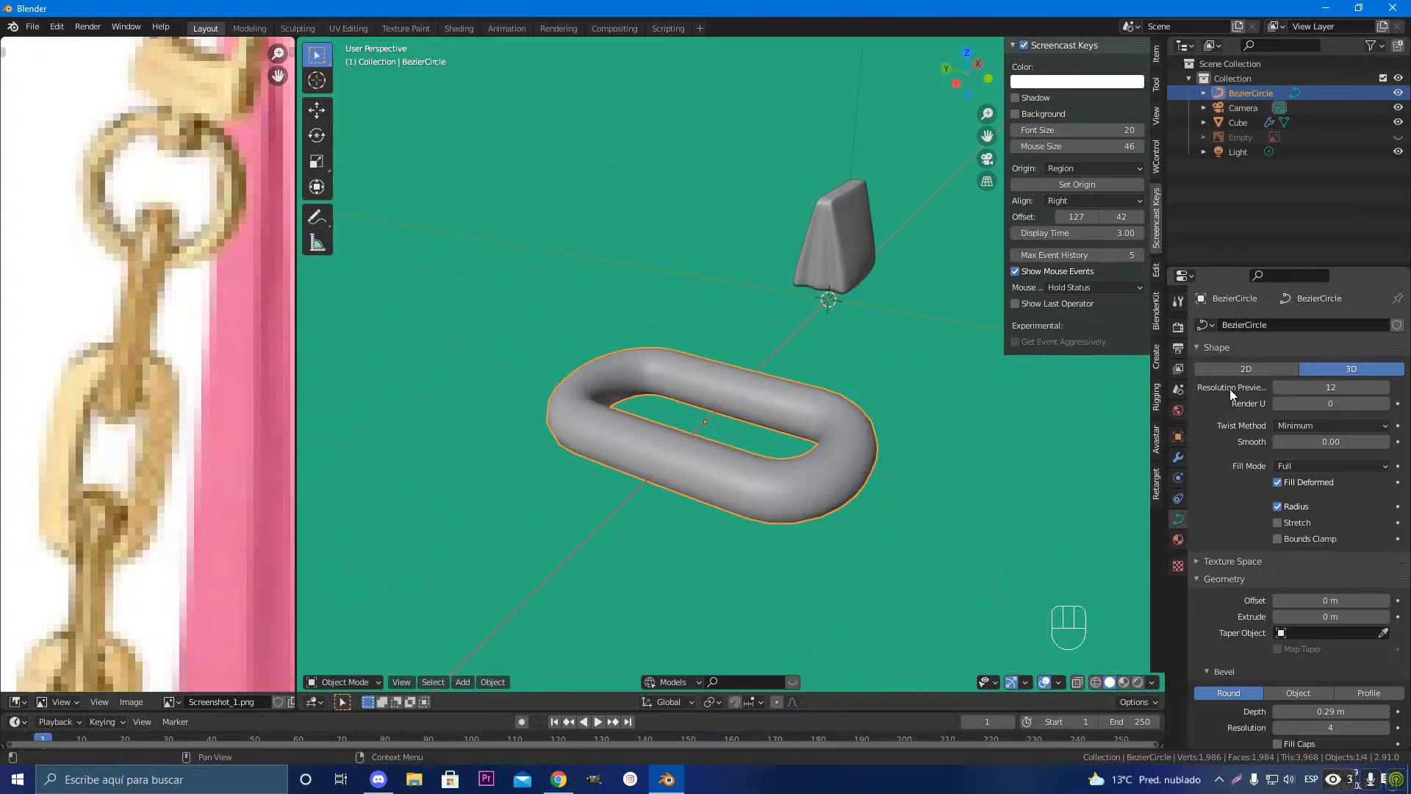
{"action": "left_click", "coordinate": [1277, 387]}
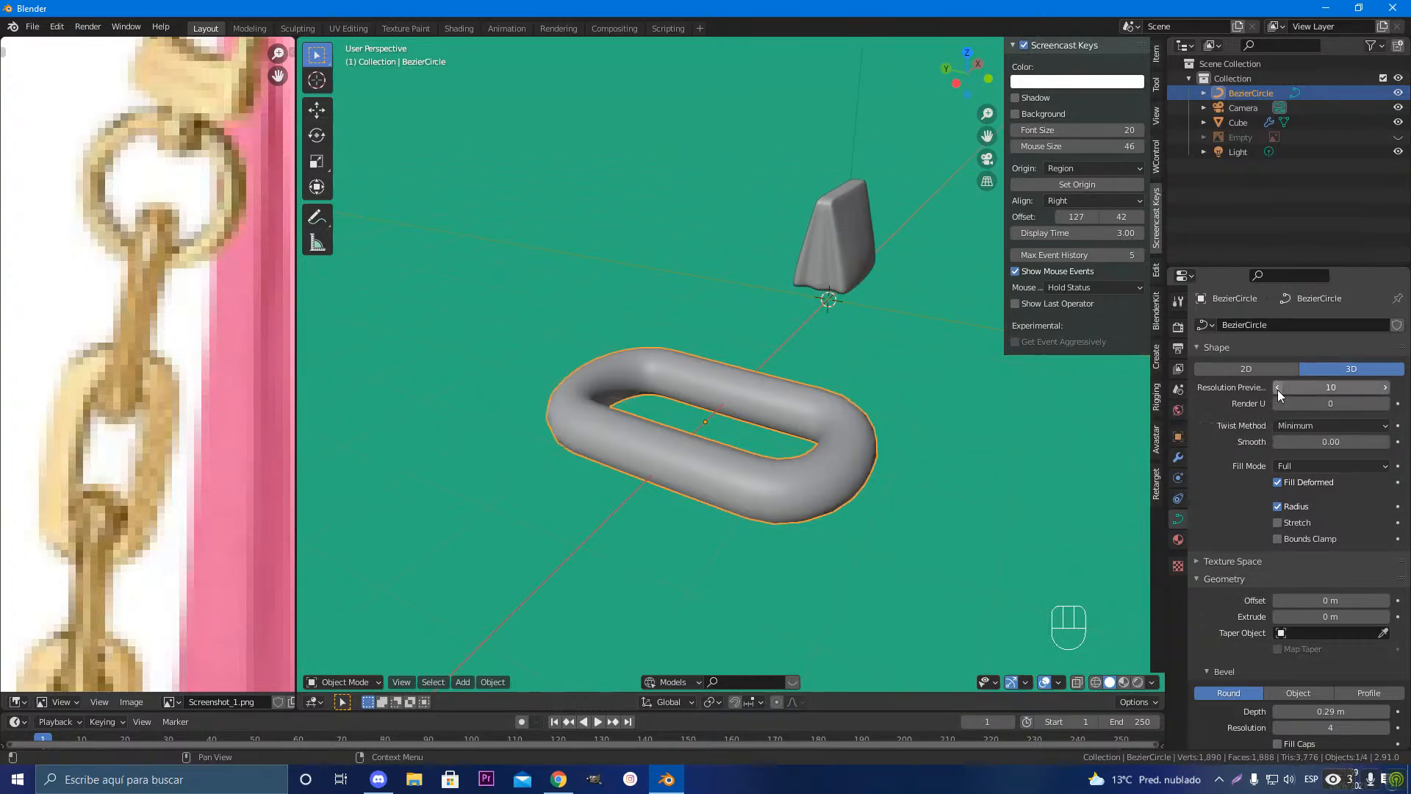
{"action": "left_click", "coordinate": [1277, 387]}
{"action": "left_click", "coordinate": [1277, 387]}
{"action": "left_click", "coordinate": [1277, 387]}
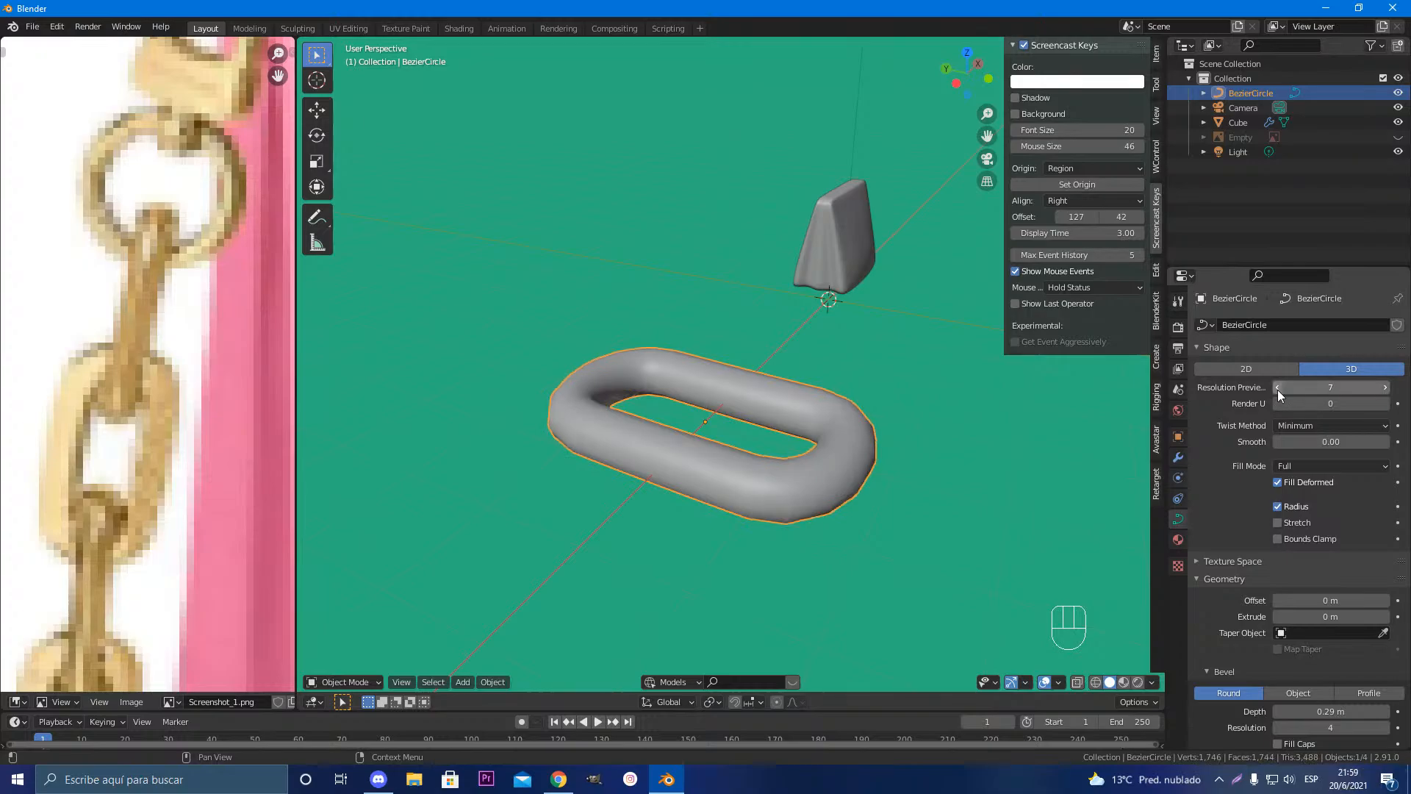
{"action": "left_click", "coordinate": [1277, 387]}
{"action": "middle_click_drag", "start_coordinate": [838, 464], "coordinate": [720, 557]}
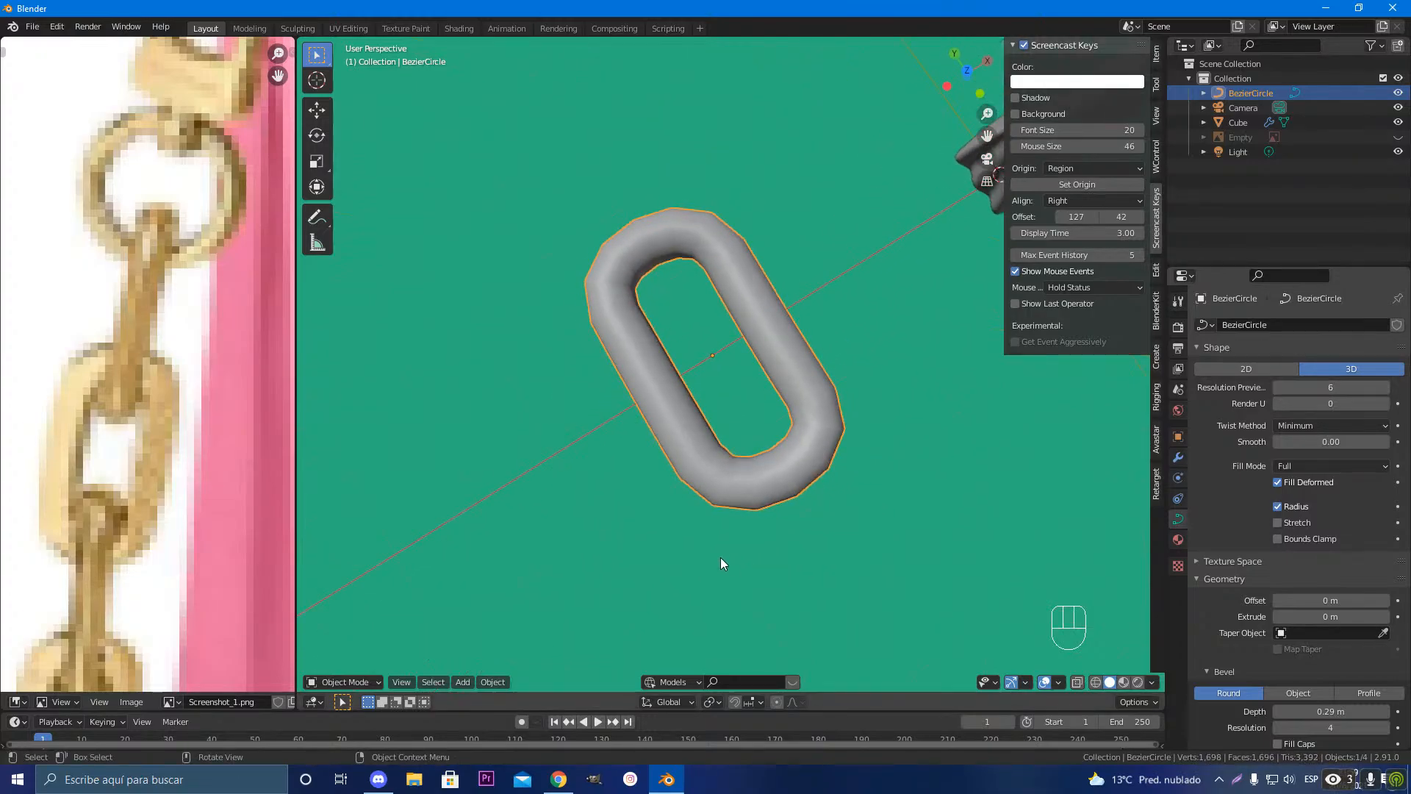
{"action": "scroll", "coordinate": [712, 405], "scroll_direction": "up", "scroll_amount": 1}
{"action": "scroll", "coordinate": [712, 404], "scroll_direction": "up", "scroll_amount": 1}
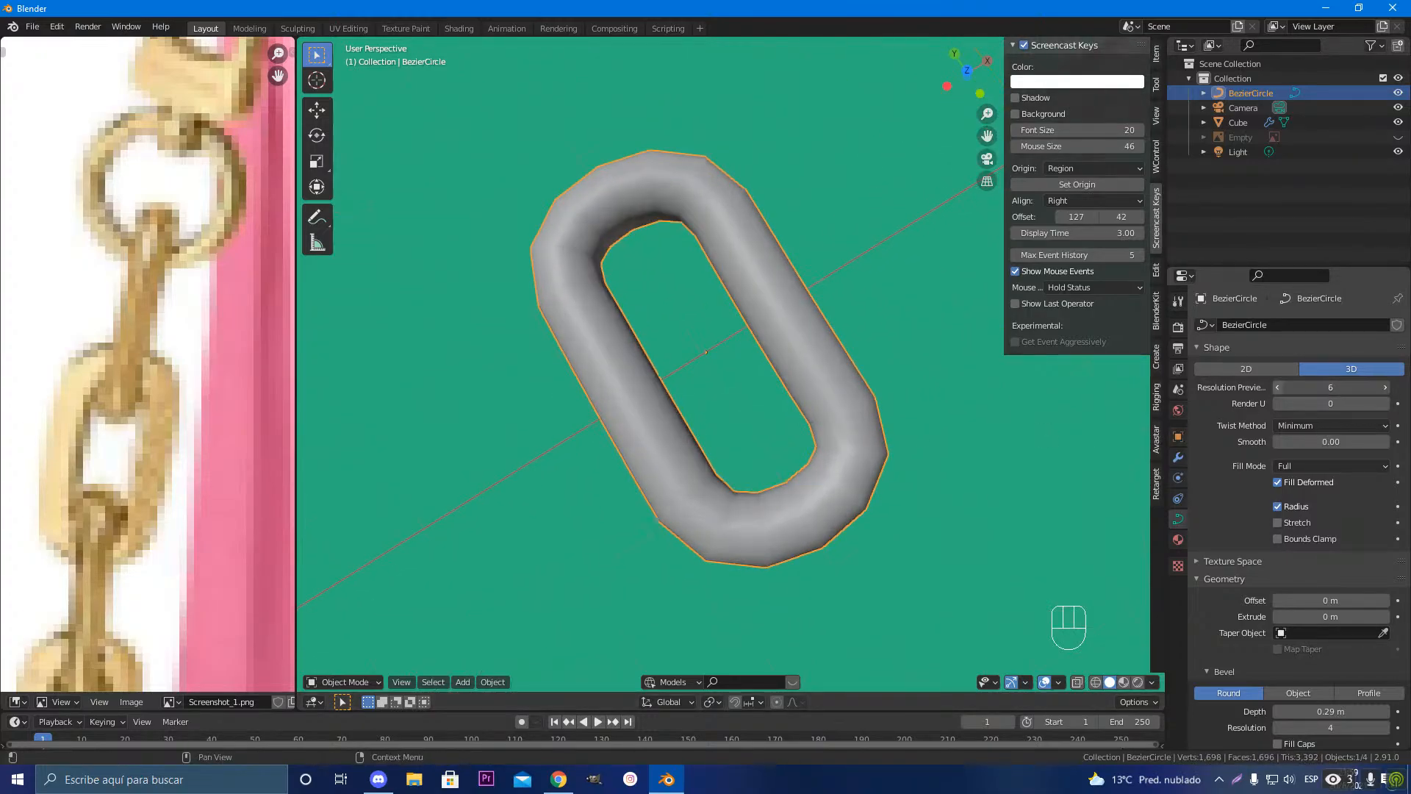
Step: Reduce the link curve's preview resolution all the way down to 1
{"action": "left_click", "coordinate": [1277, 387]}
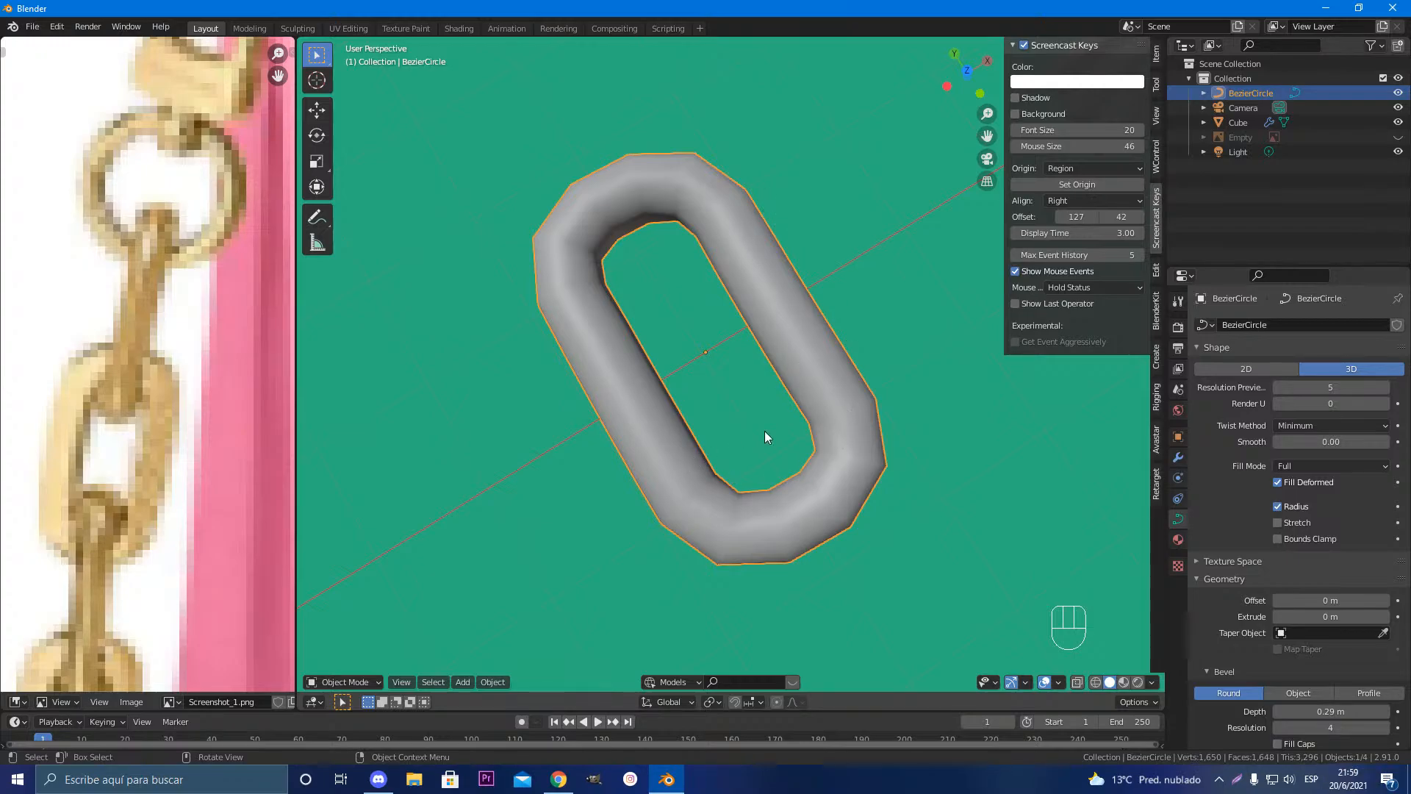
{"action": "left_click", "coordinate": [1276, 387]}
{"action": "left_click", "coordinate": [1276, 387]}
{"action": "left_click", "coordinate": [1277, 387]}
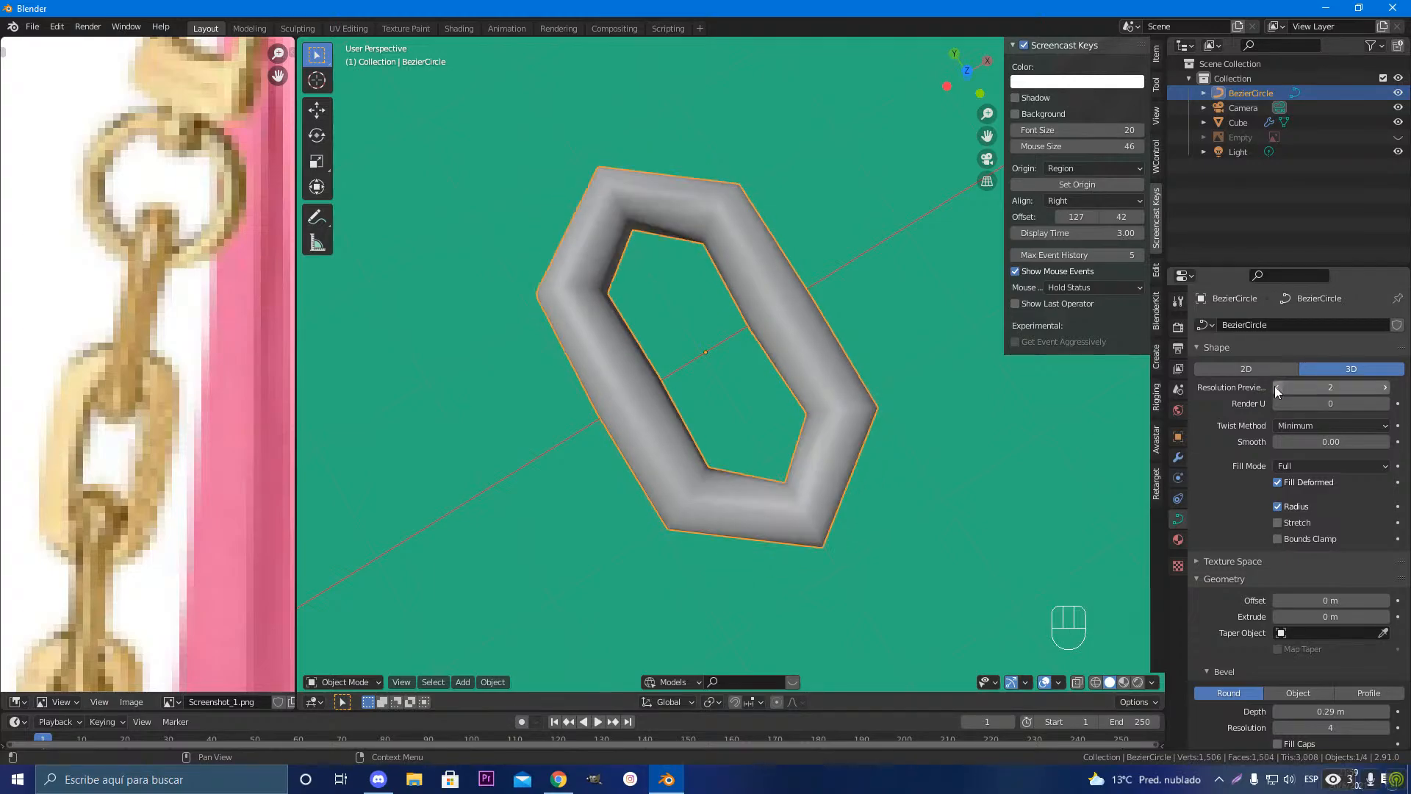
{"action": "left_click", "coordinate": [1276, 388]}
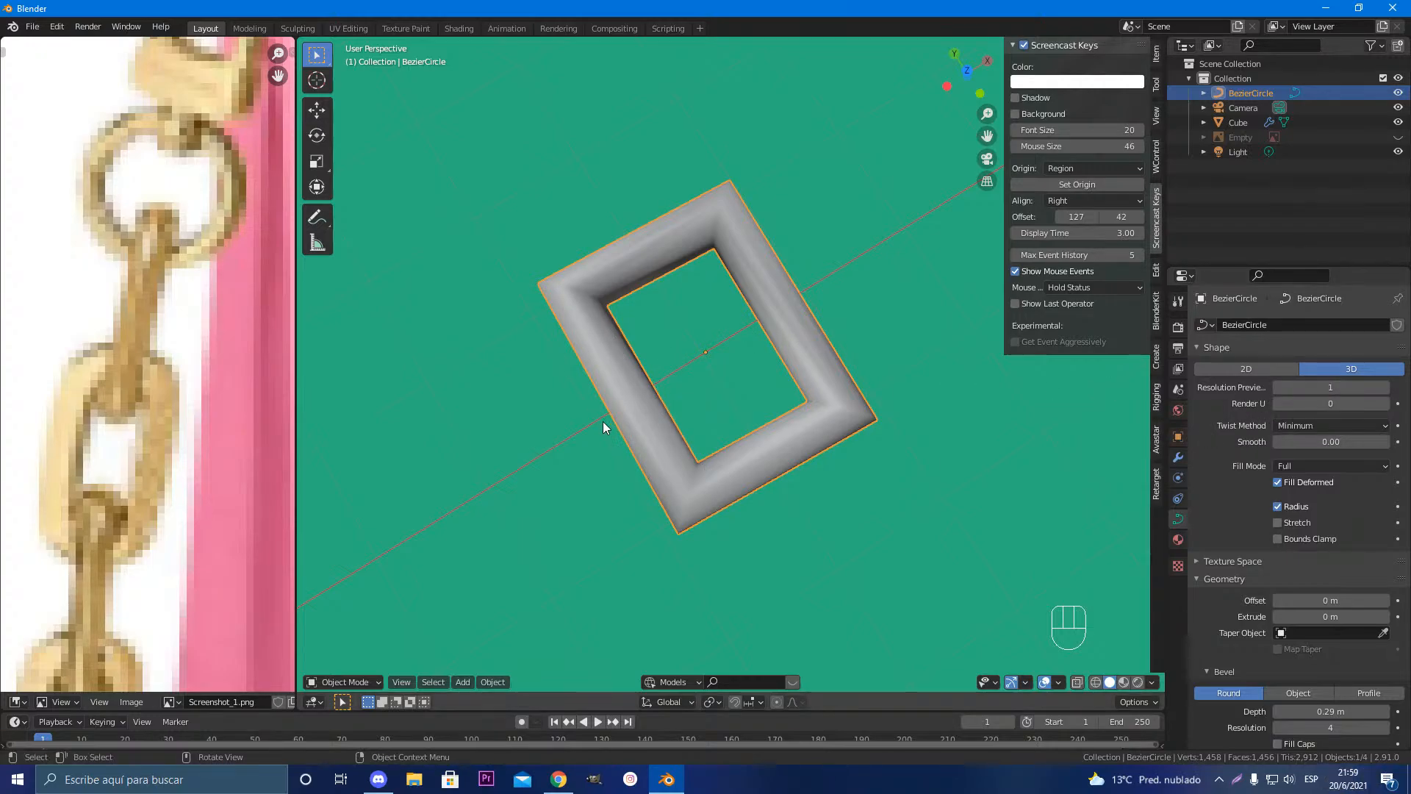
Step: Annotate the rectangular link with a mark across each side and a line joining two neighbouring corners
{"action": "left_click", "coordinate": [317, 217]}
{"action": "mouse_move", "coordinate": [621, 413]}
{"action": "left_mouse_down"}
{"action": "mouse_move", "coordinate": [607, 415]}
{"action": "mouse_move", "coordinate": [656, 402]}
{"action": "left_mouse_up"}
{"action": "left_click_drag", "start_coordinate": [656, 276], "coordinate": [629, 235]}
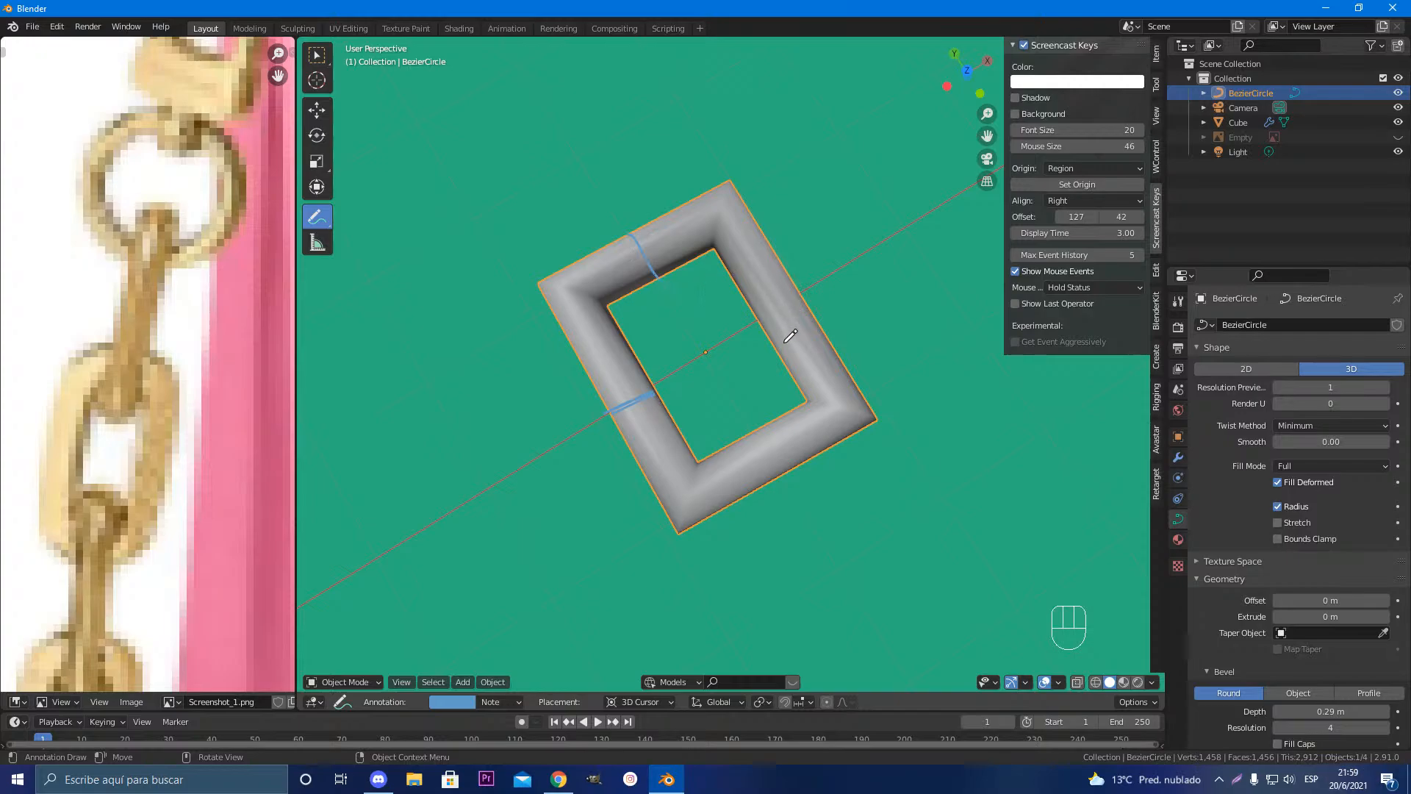
{"action": "left_click_drag", "start_coordinate": [758, 318], "coordinate": [828, 305]}
{"action": "left_click_drag", "start_coordinate": [757, 430], "coordinate": [796, 492]}
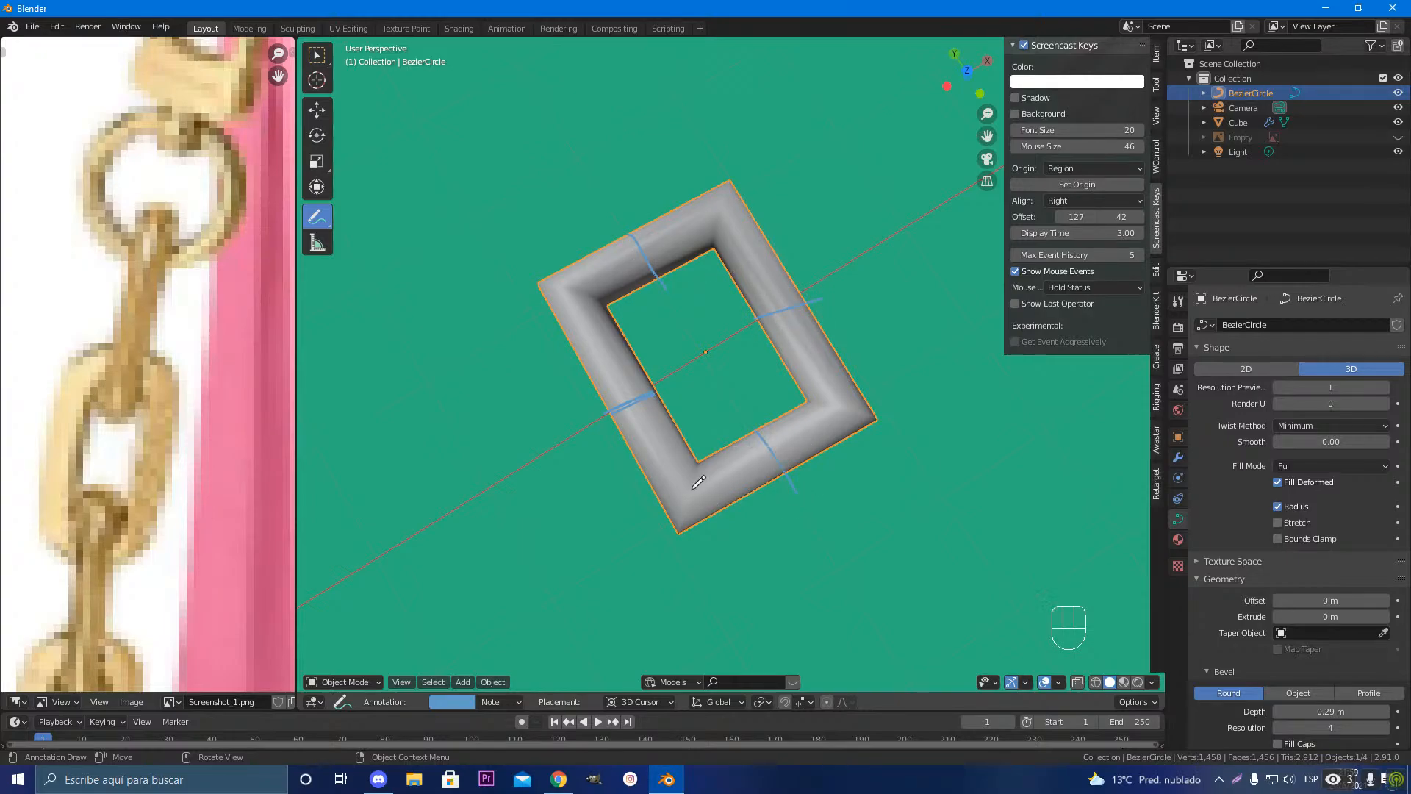
{"action": "left_click_drag", "start_coordinate": [691, 493], "coordinate": [682, 496]}
{"action": "left_click_drag", "start_coordinate": [850, 420], "coordinate": [845, 419]}
{"action": "left_click_drag", "start_coordinate": [698, 494], "coordinate": [854, 419]}
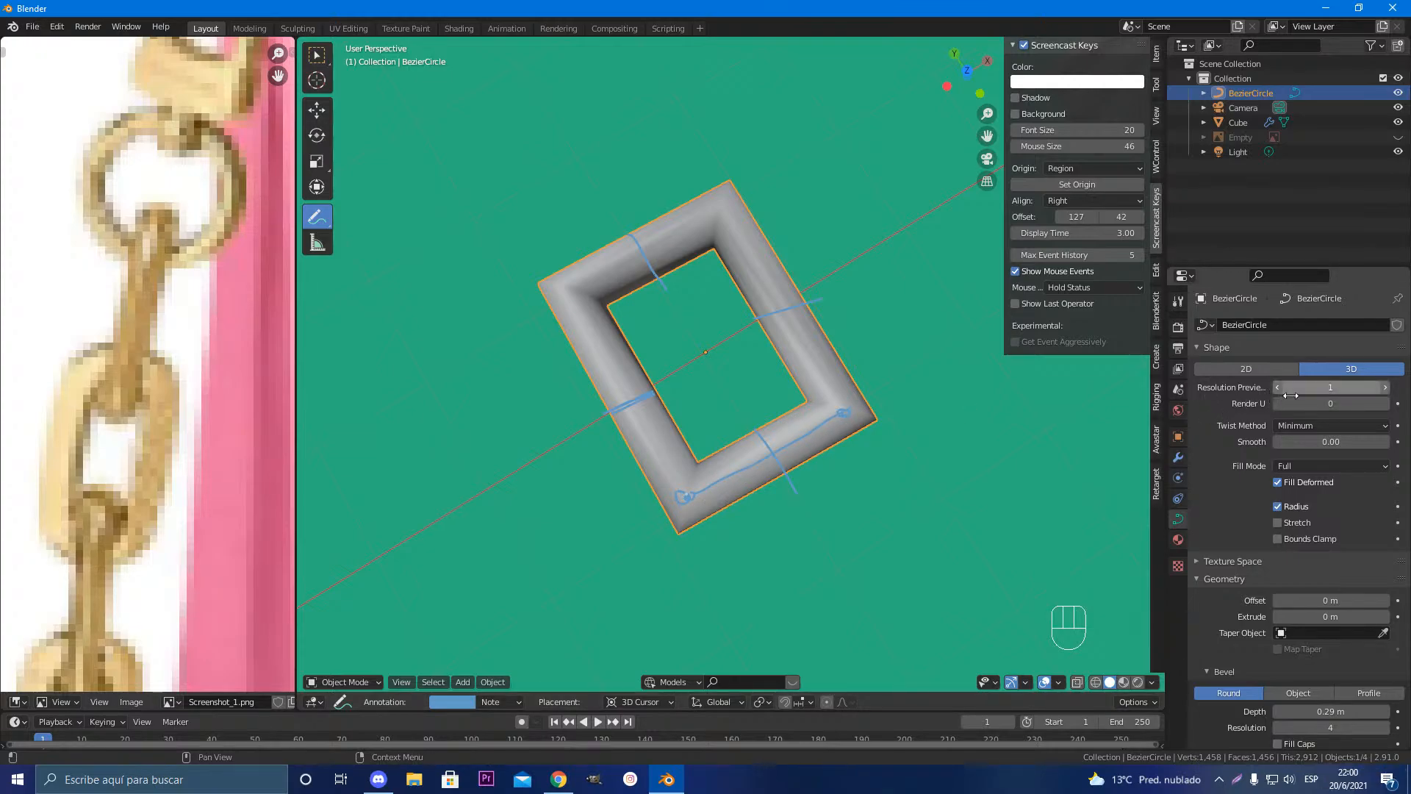
Step: Set the link curve's preview resolution to 3 and annotate the segment divisions around one rounded end
{"action": "left_click_drag", "start_coordinate": [1291, 395], "coordinate": [1315, 396]}
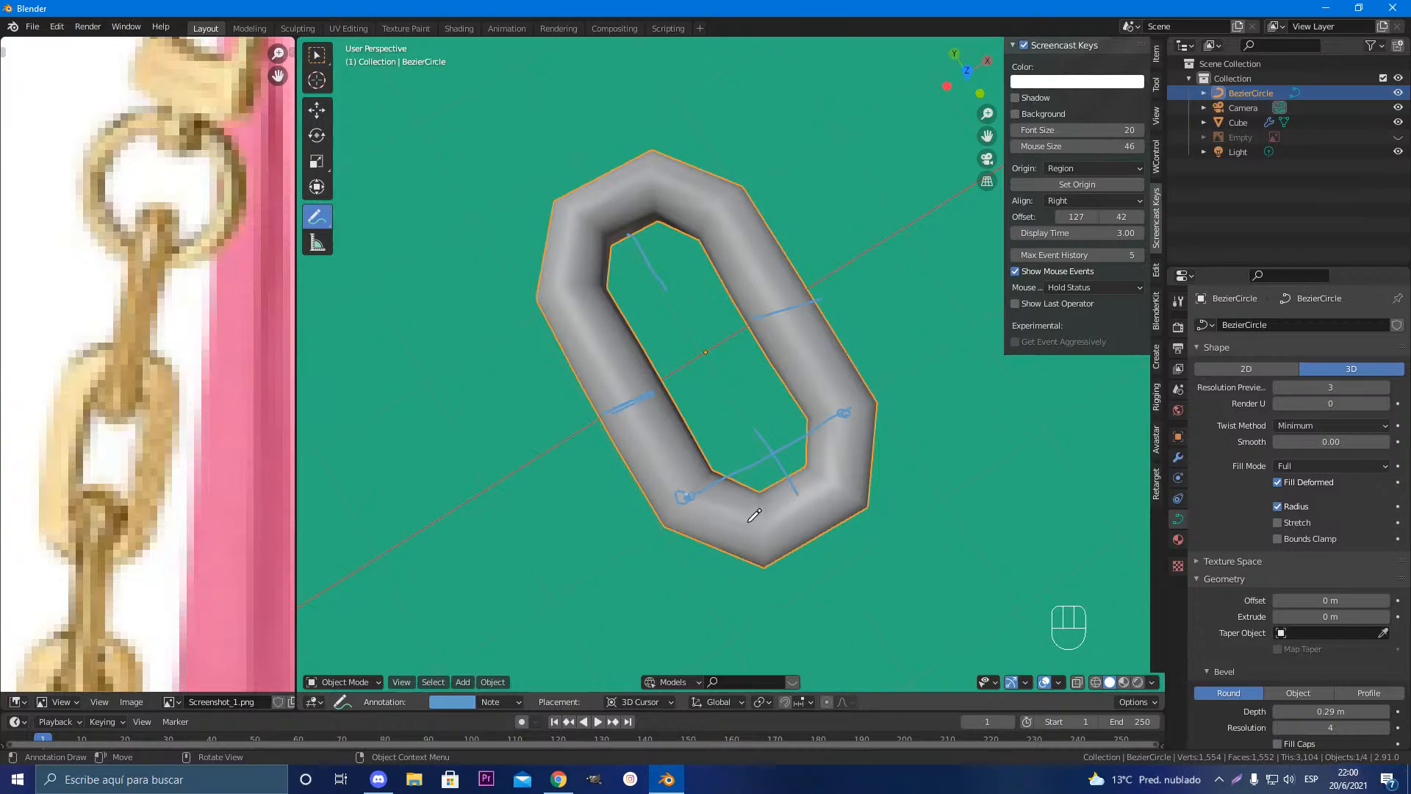
{"action": "left_click_drag", "start_coordinate": [712, 551], "coordinate": [730, 491]}
{"action": "mouse_move", "coordinate": [808, 541]}
{"action": "left_mouse_down"}
{"action": "mouse_move", "coordinate": [764, 474]}
{"action": "mouse_move", "coordinate": [768, 556]}
{"action": "left_mouse_up"}
{"action": "left_click_drag", "start_coordinate": [807, 468], "coordinate": [869, 504]}
Step: Erase all annotation strokes from the link and set the curve's preview resolution to 5
{"action": "key", "text": "ctrl"}
{"action": "mouse_move", "coordinate": [637, 235]}
{"action": "left_mouse_down", "text": "ctrl"}
{"action": "mouse_move", "coordinate": [652, 343]}
{"action": "mouse_move", "coordinate": [636, 409]}
{"action": "mouse_move", "coordinate": [762, 466]}
{"action": "mouse_move", "coordinate": [676, 504]}
{"action": "mouse_move", "coordinate": [783, 536]}
{"action": "mouse_move", "coordinate": [796, 501]}
{"action": "mouse_move", "coordinate": [848, 502]}
{"action": "mouse_move", "coordinate": [829, 386]}
{"action": "mouse_move", "coordinate": [871, 415]}
{"action": "mouse_move", "coordinate": [859, 310]}
{"action": "mouse_move", "coordinate": [779, 312]}
{"action": "left_mouse_up", "text": "ctrl"}
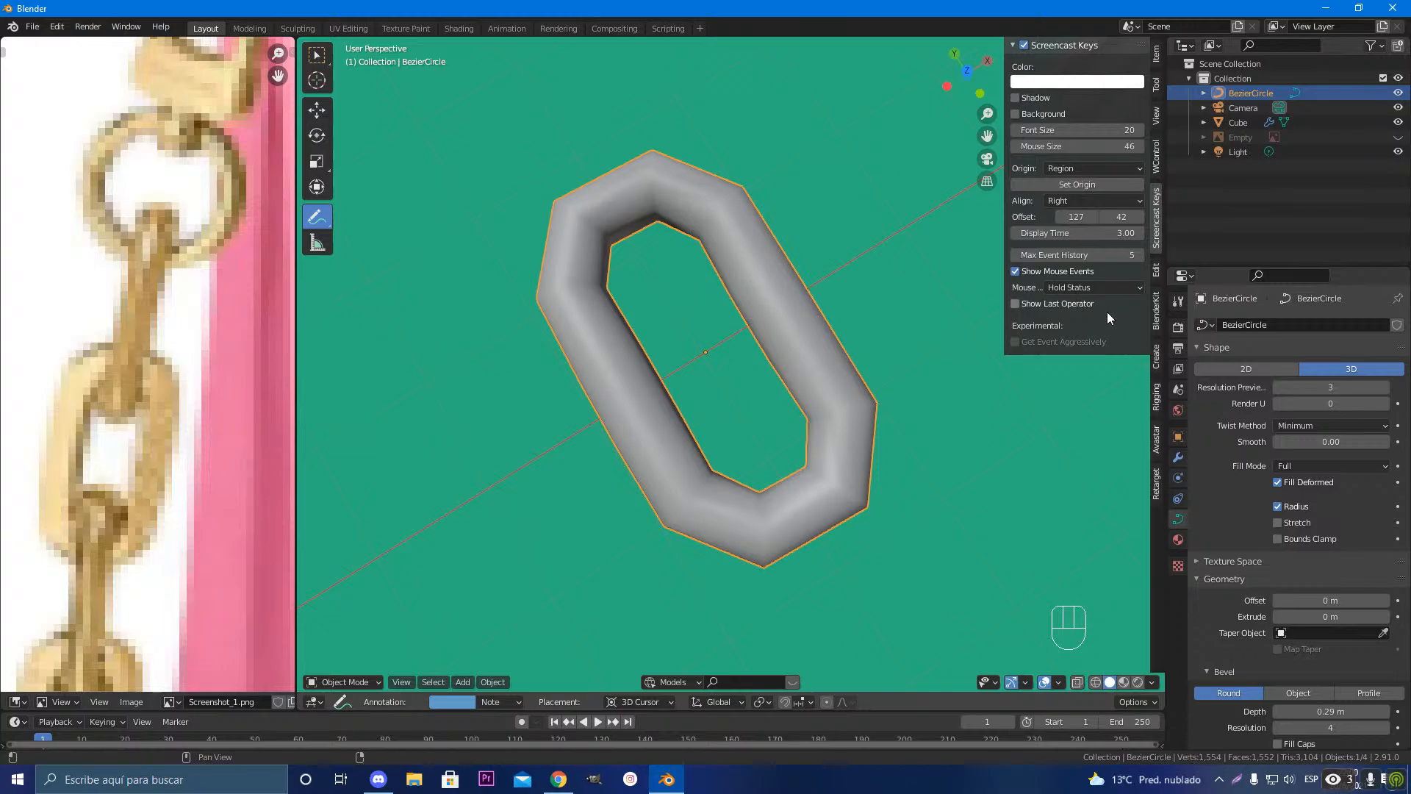
{"action": "left_click", "coordinate": [1386, 388]}
{"action": "left_click", "coordinate": [1386, 388]}
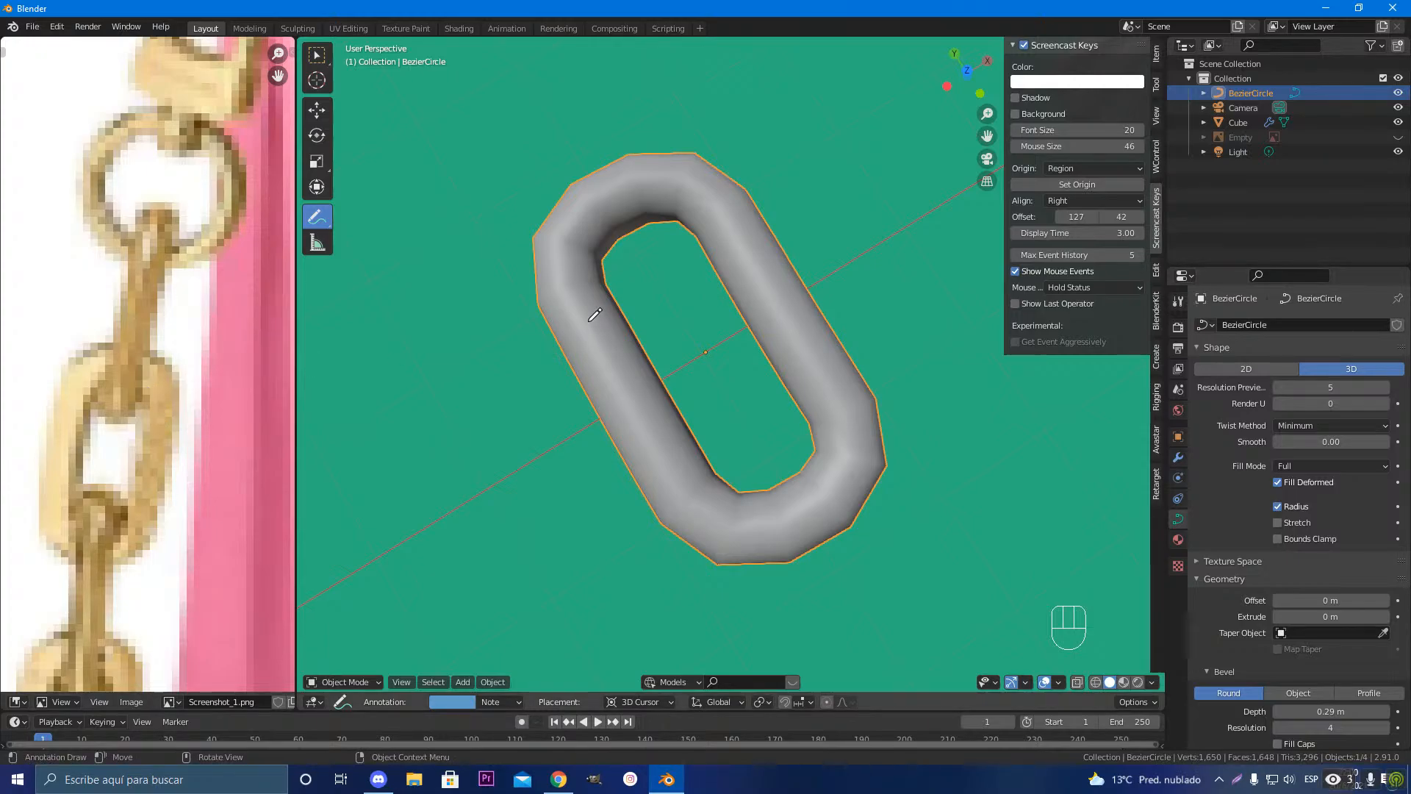
Step: Try scaling all four control points of the link along the Y axis in Edit Mode
{"action": "key", "text": "Tab"}
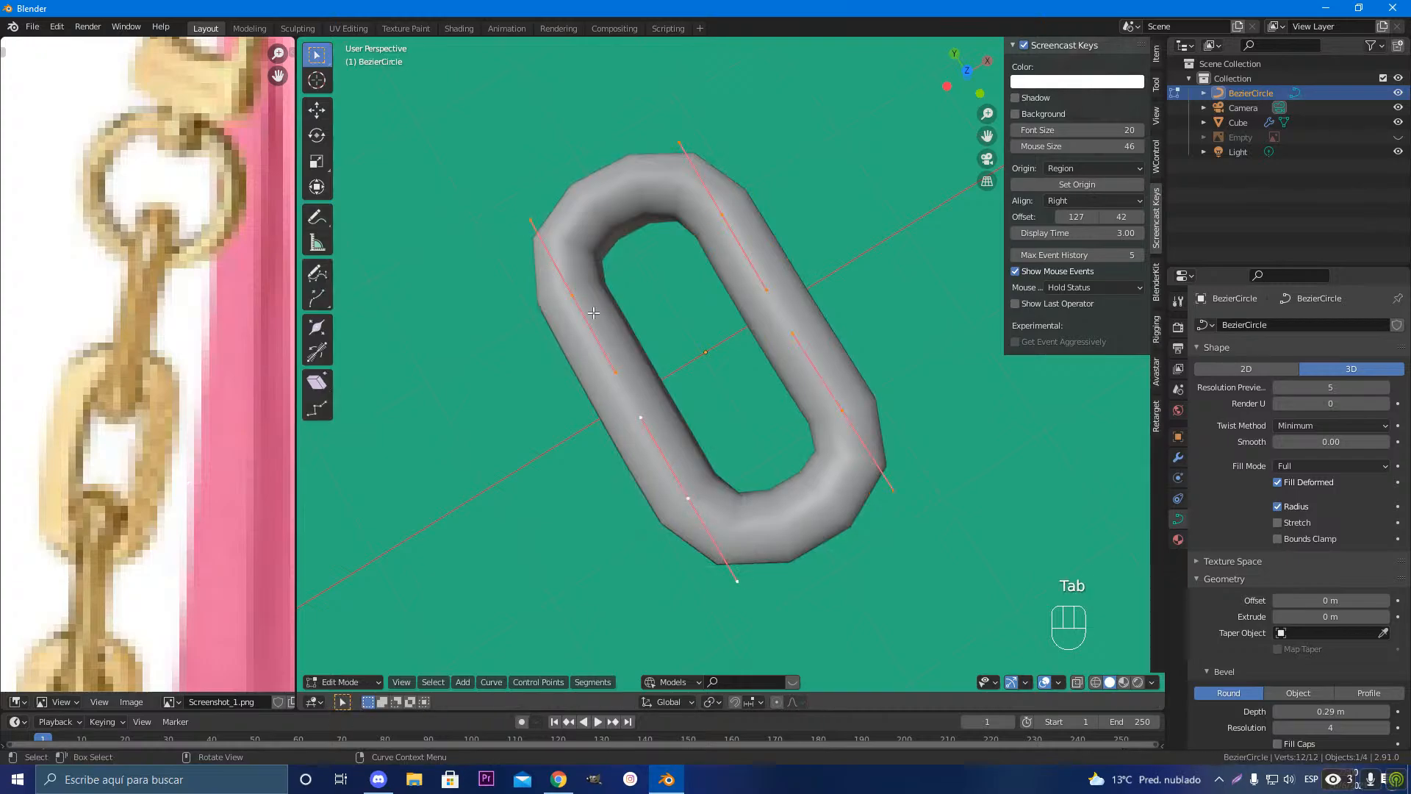
{"action": "left_click", "coordinate": [587, 304]}
{"action": "left_click", "coordinate": [714, 225], "text": "shift"}
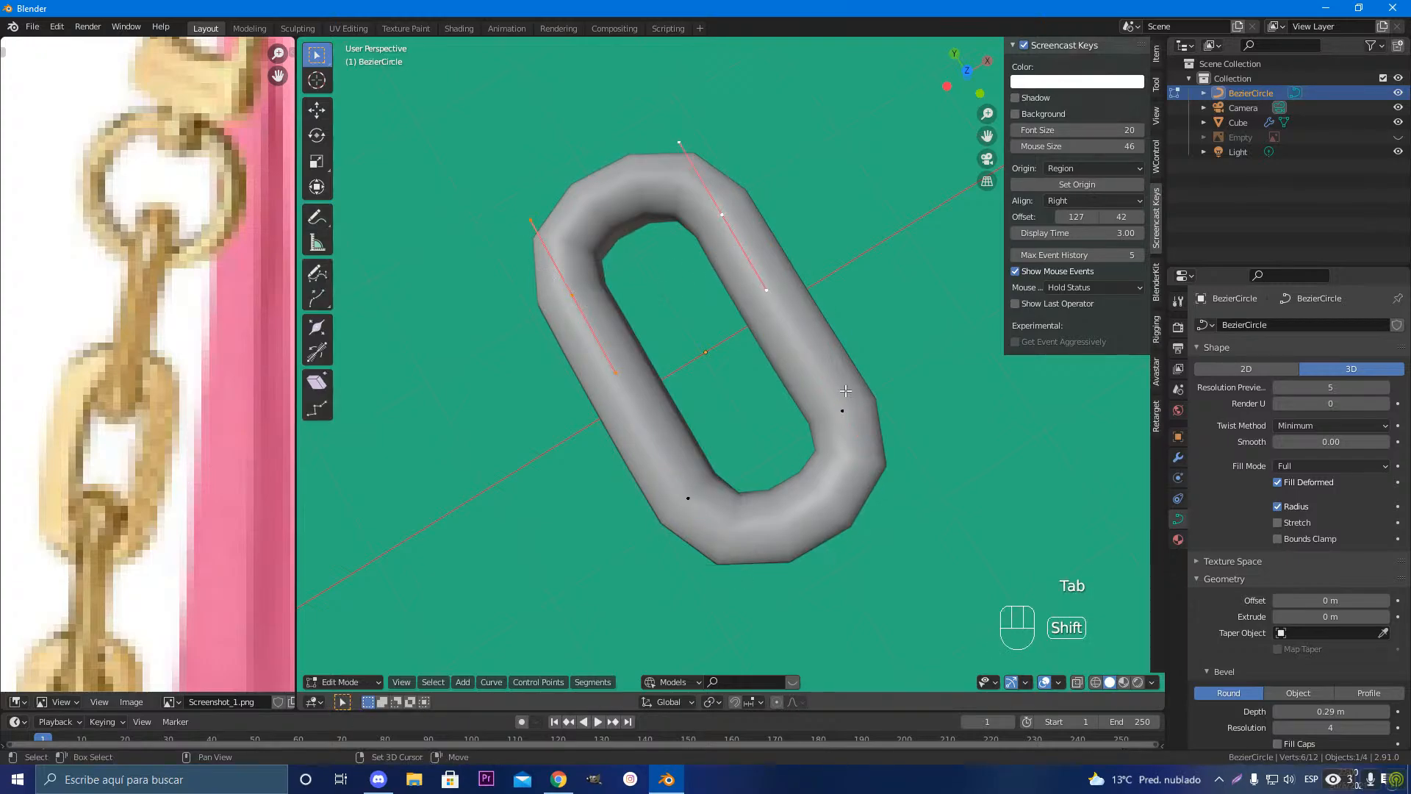
{"action": "left_click", "coordinate": [851, 419], "text": "shift"}
{"action": "left_click", "coordinate": [702, 497], "text": "shift"}
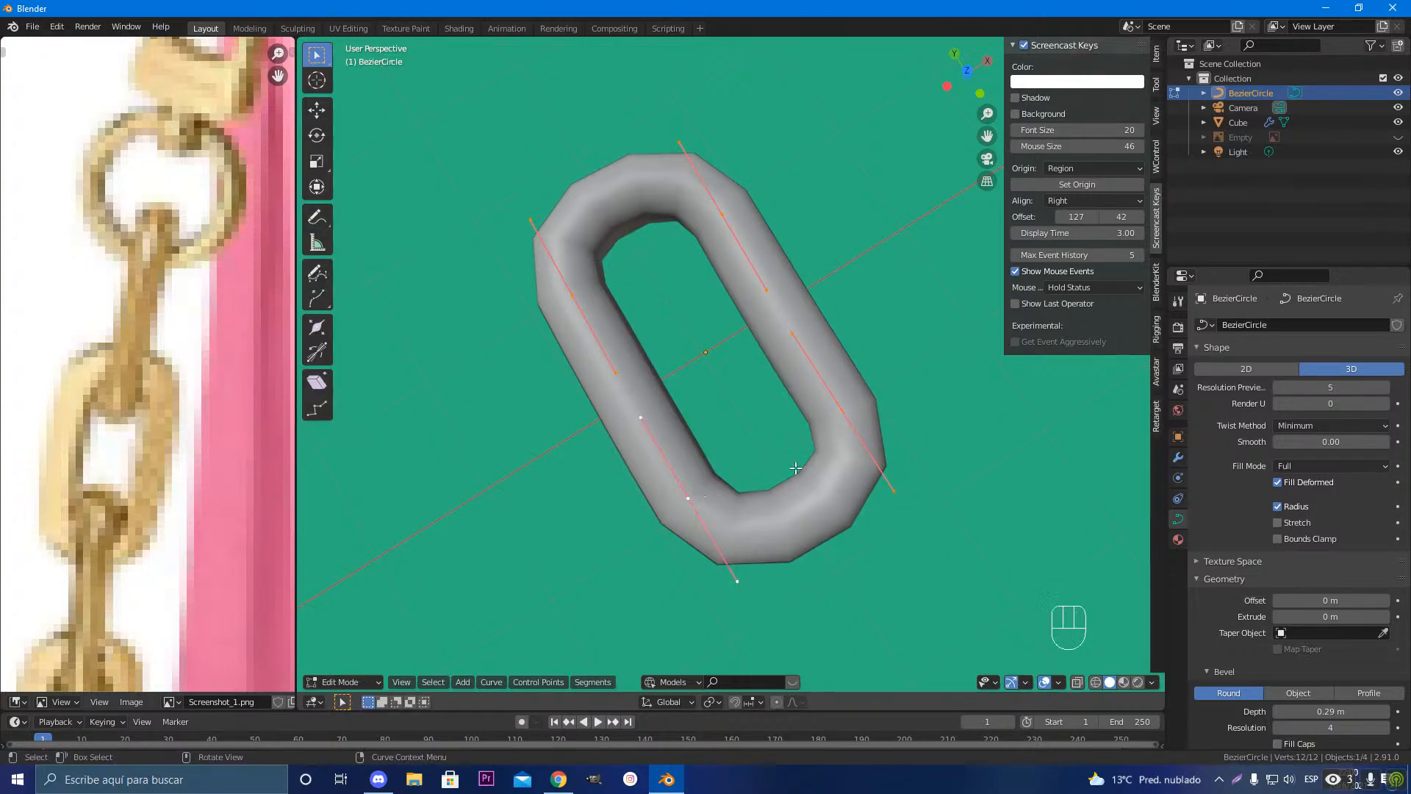
{"action": "key", "text": "s"}
{"action": "key", "text": "y"}
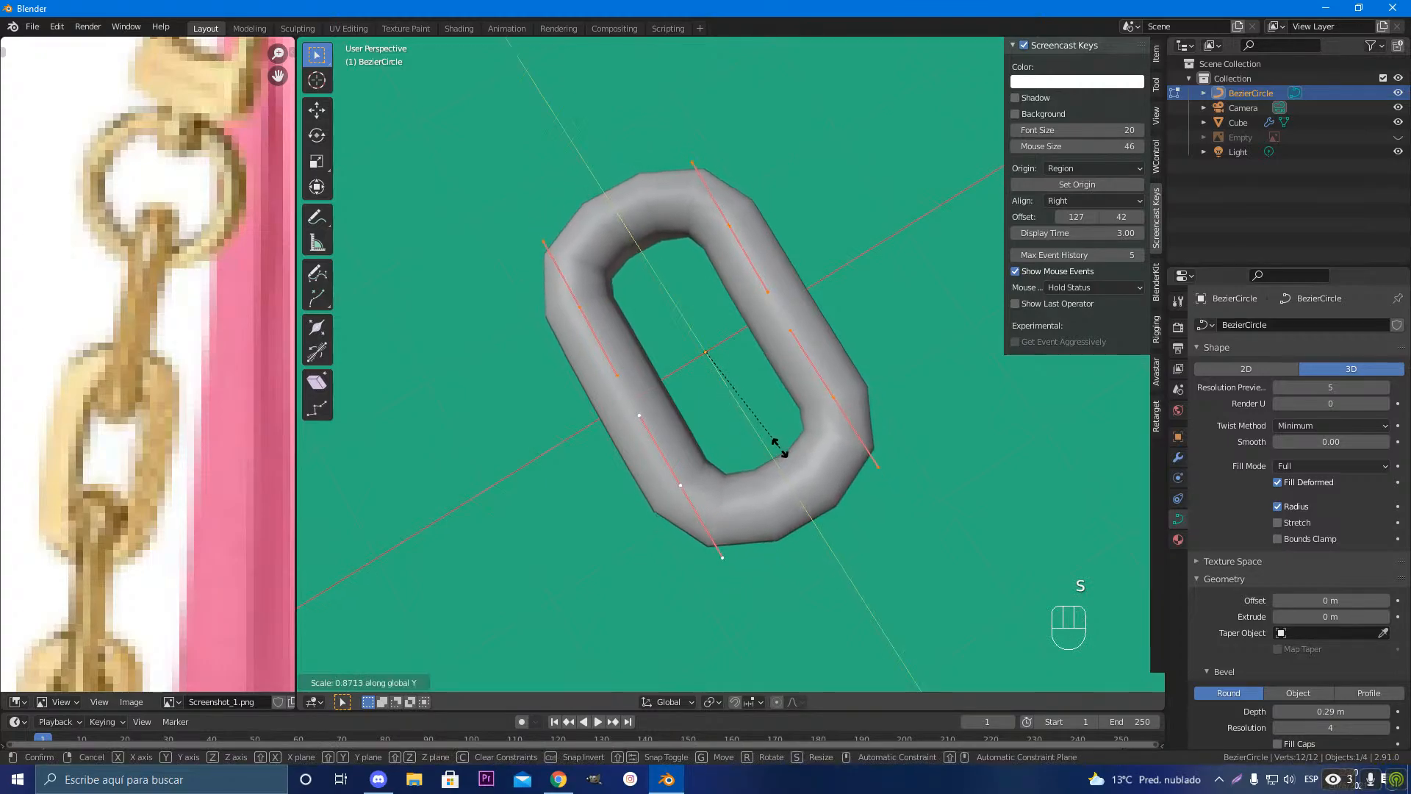
{"action": "left_click", "coordinate": [806, 465]}
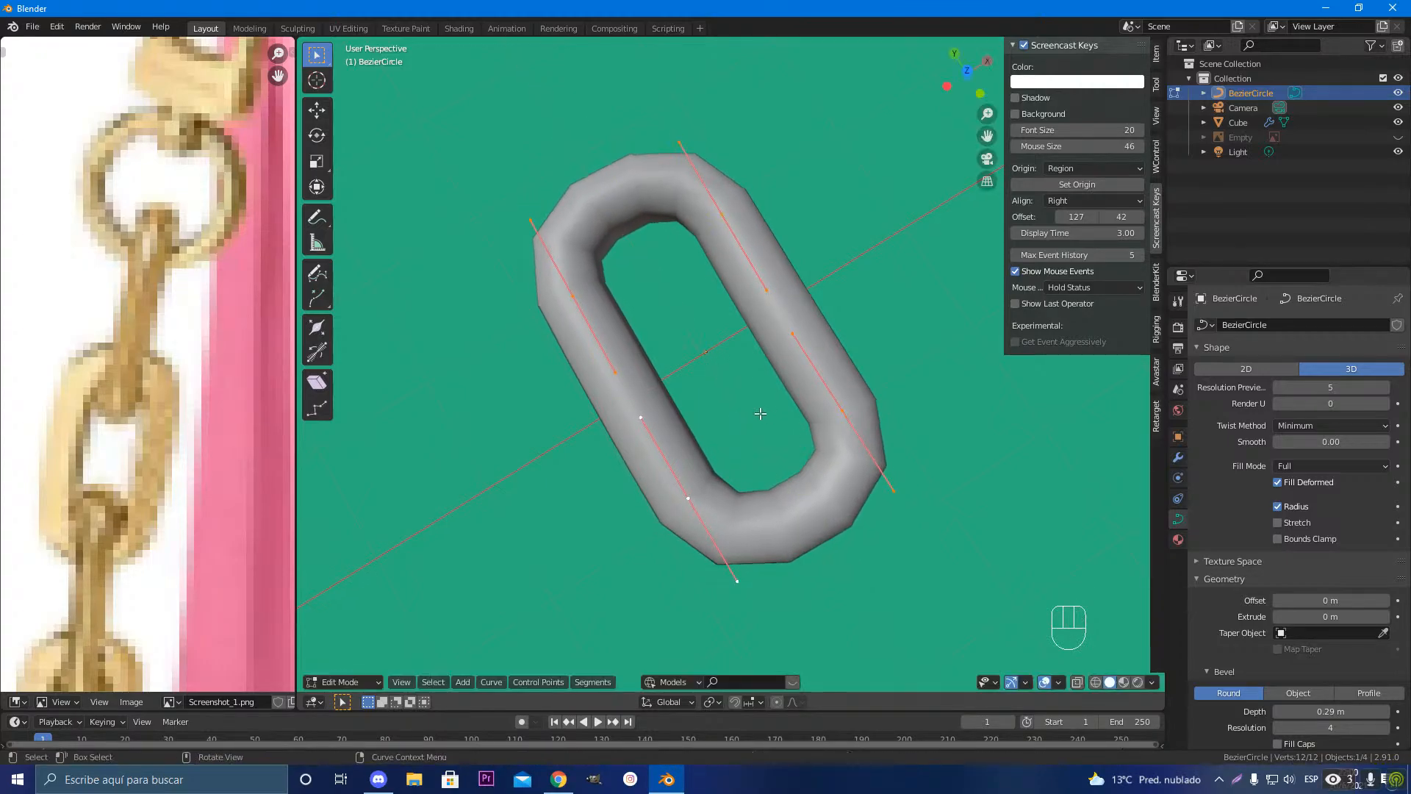
Step: Scale up the outer handle of the bag-side control point at the link's near end to lengthen that curve
{"action": "left_click", "coordinate": [794, 332]}
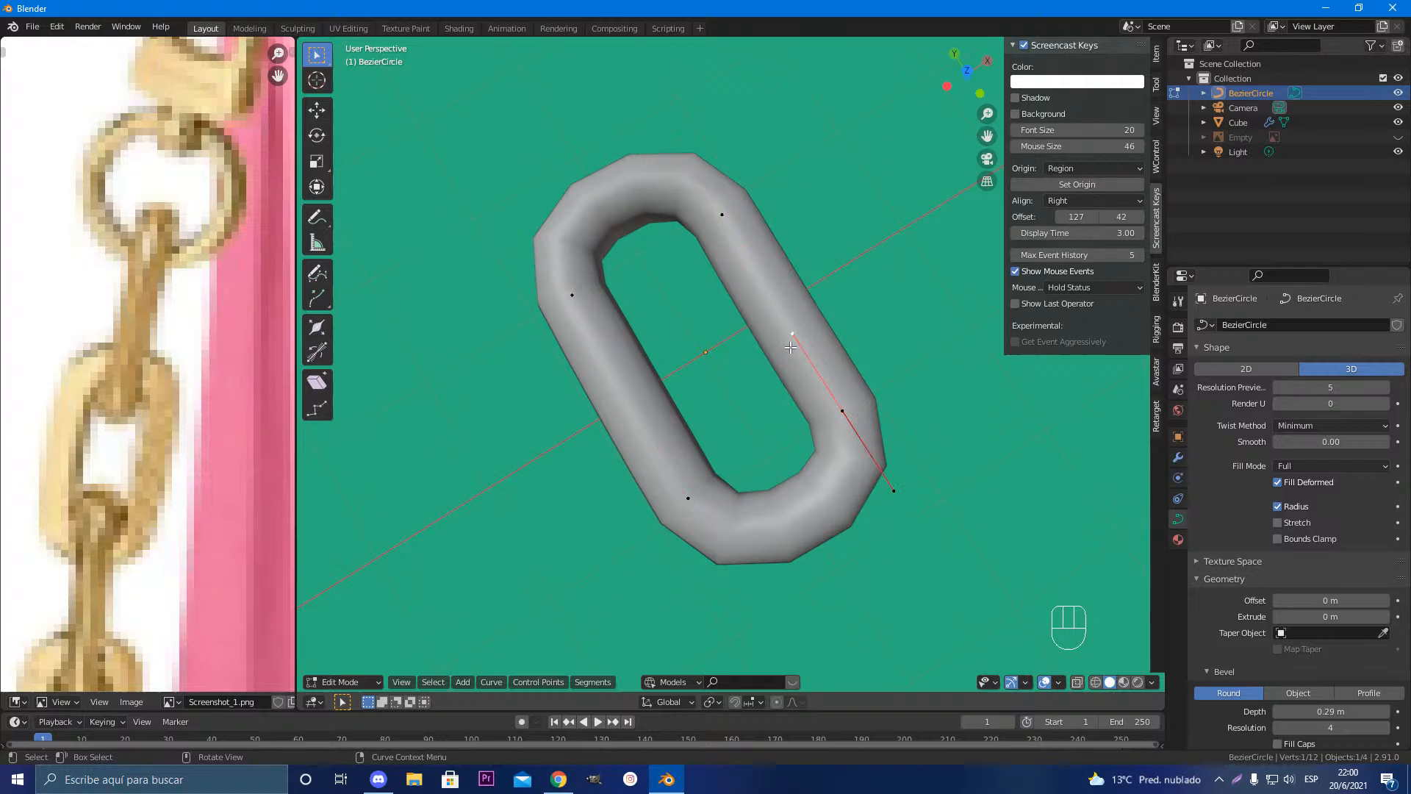
{"action": "left_click", "coordinate": [894, 487]}
{"action": "key", "text": "s"}
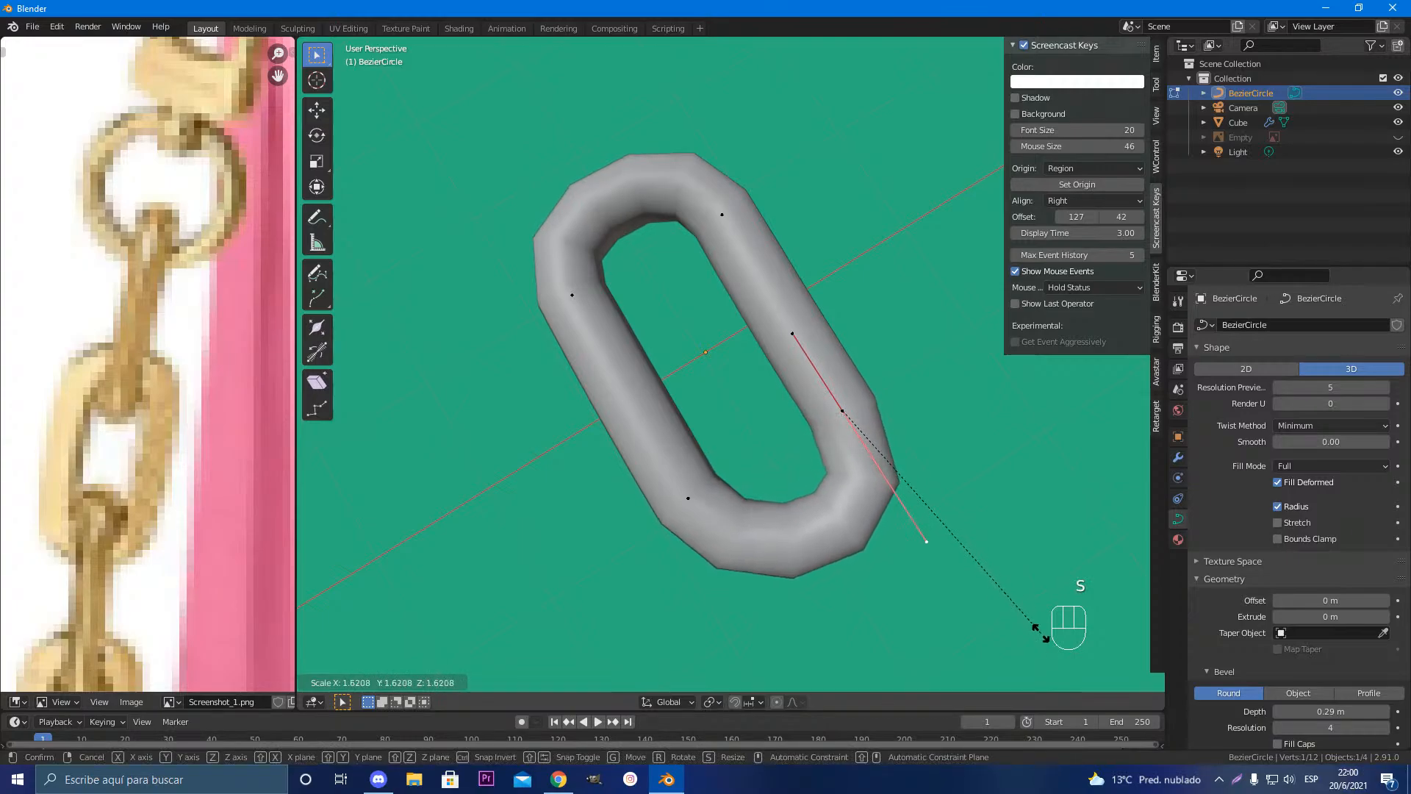
{"action": "left_click", "coordinate": [1014, 623]}
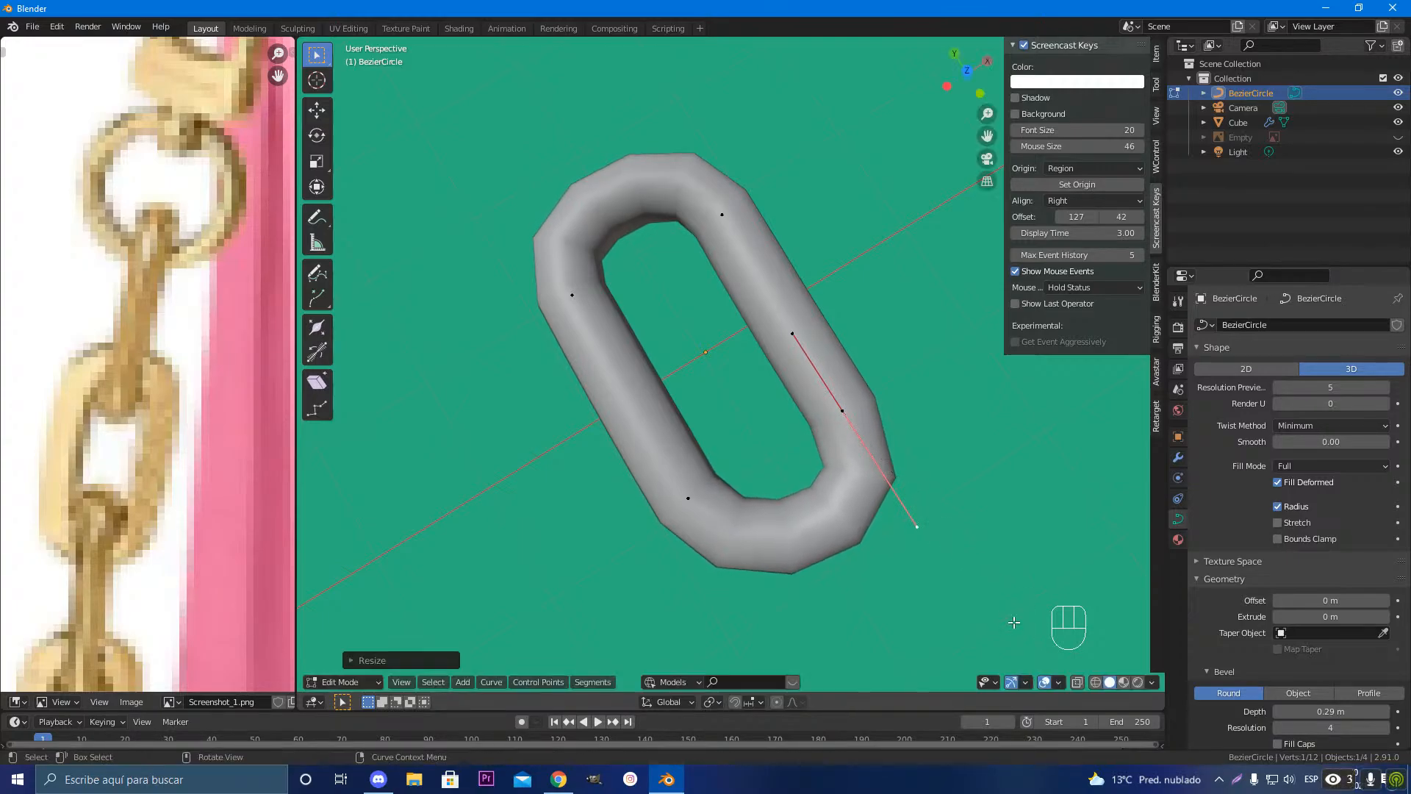
Step: Try scaling up the outer handle of the near-end control point on the side away from the bag
{"action": "left_click", "coordinate": [698, 511]}
{"action": "key", "text": "s"}
{"action": "right_click", "coordinate": [817, 567]}
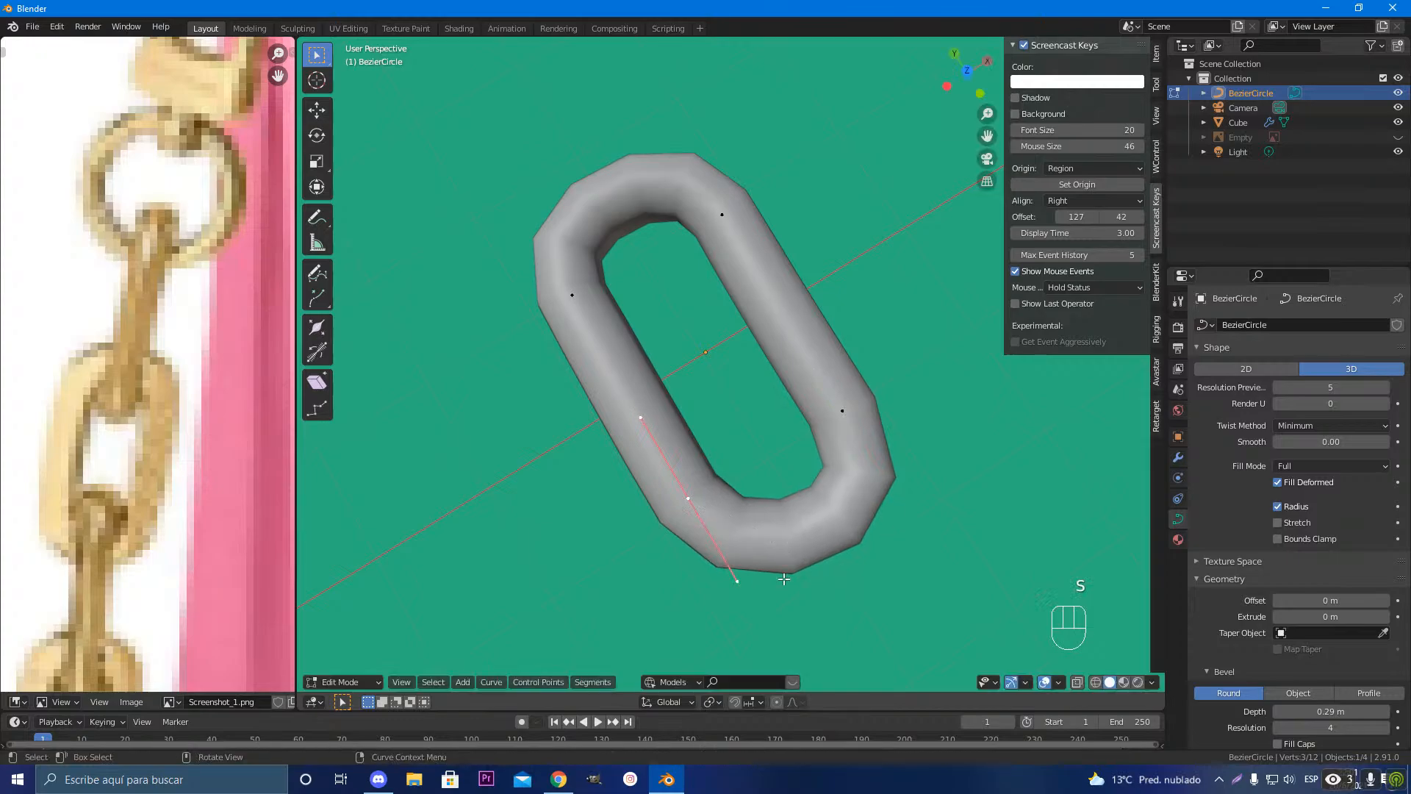
{"action": "left_click", "coordinate": [752, 591]}
{"action": "key", "text": "s"}
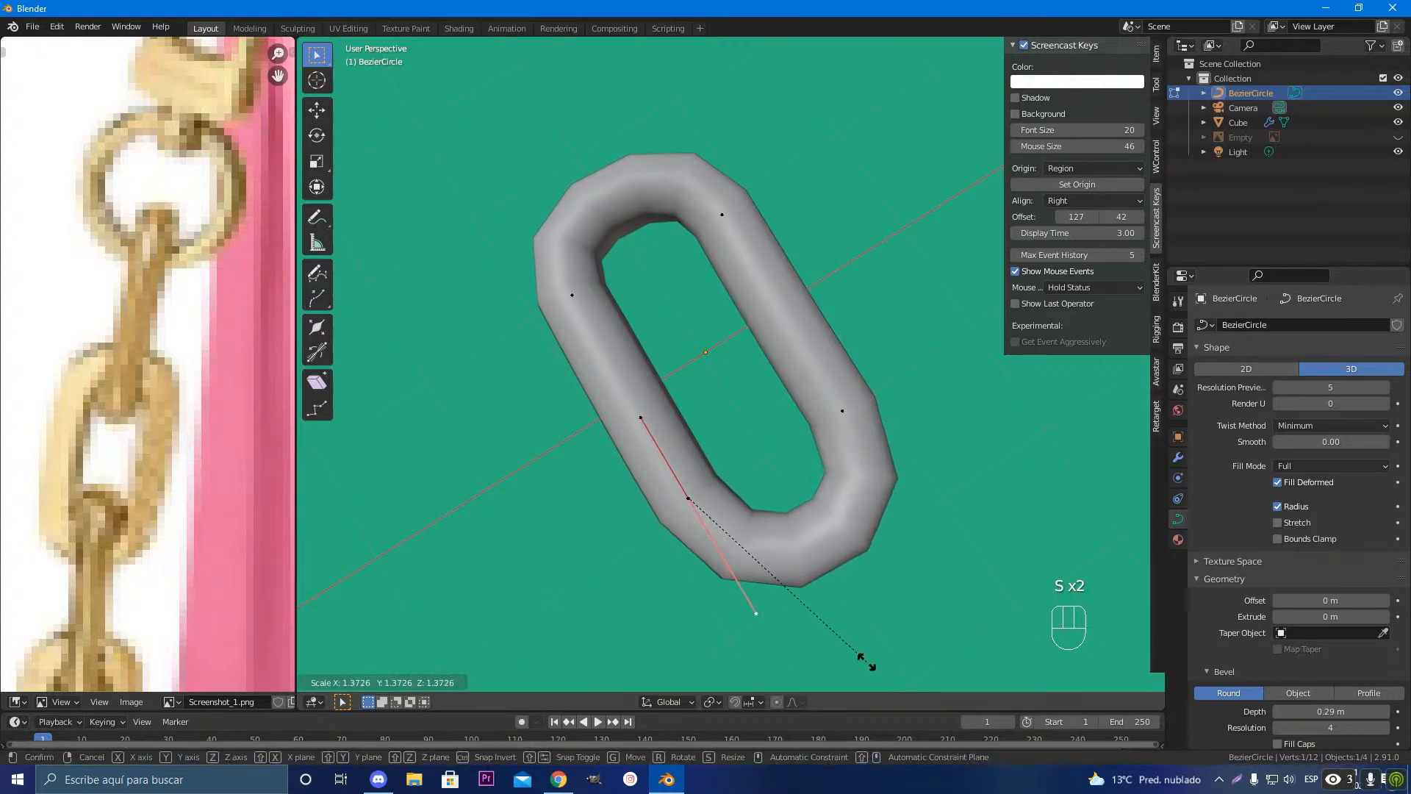
{"action": "left_click", "coordinate": [872, 667]}
Step: Undo the handle scaling on both control points at the link's near end
{"action": "middle_click_drag", "start_coordinate": [854, 593], "coordinate": [971, 498]}
{"action": "key", "text": "ctrl+z"}
{"action": "key", "text": "ctrl+z"}
{"action": "key", "text": "ctrl+z"}
{"action": "key", "text": "ctrl+z"}
{"action": "key", "text": "ctrl+z"}
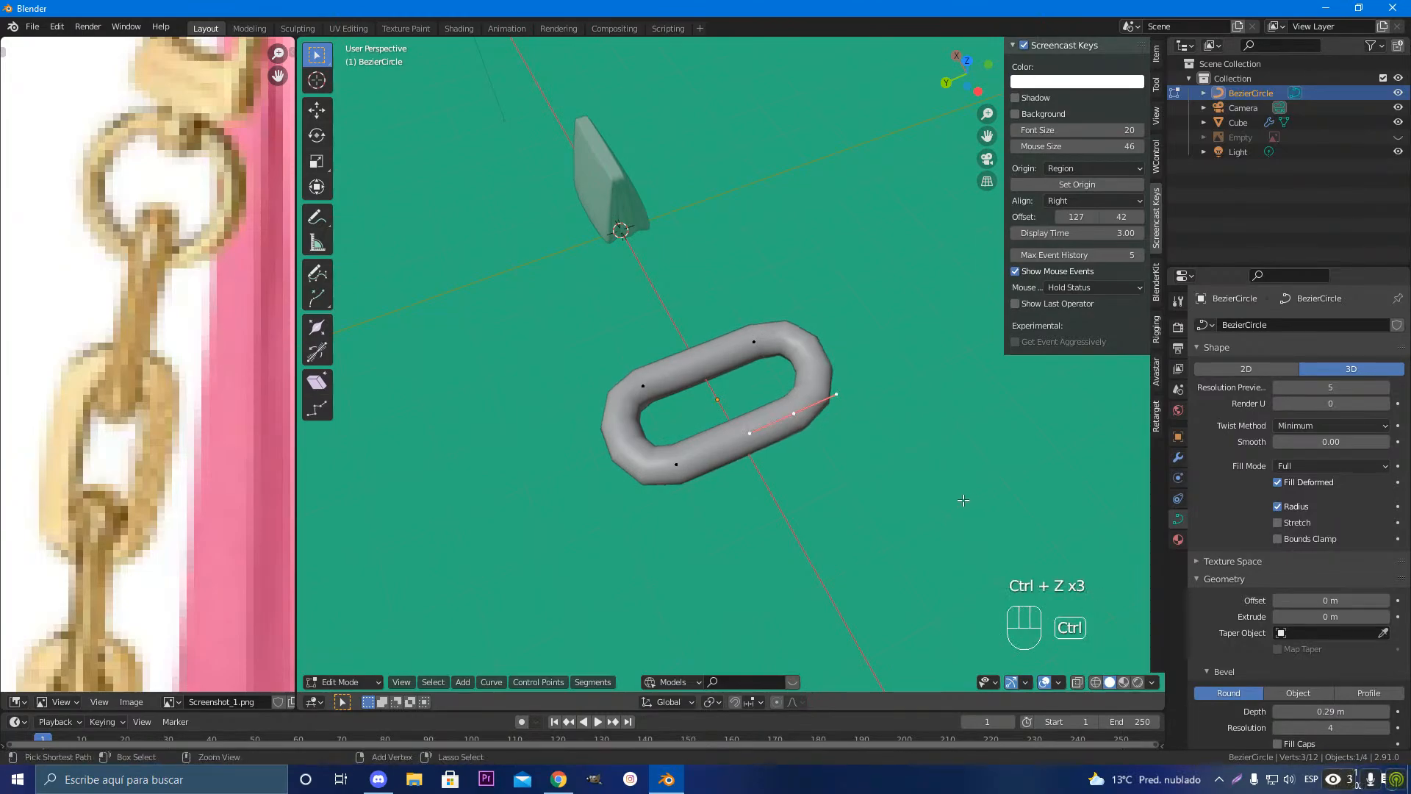
{"action": "middle_click_drag", "start_coordinate": [963, 500], "coordinate": [708, 507]}
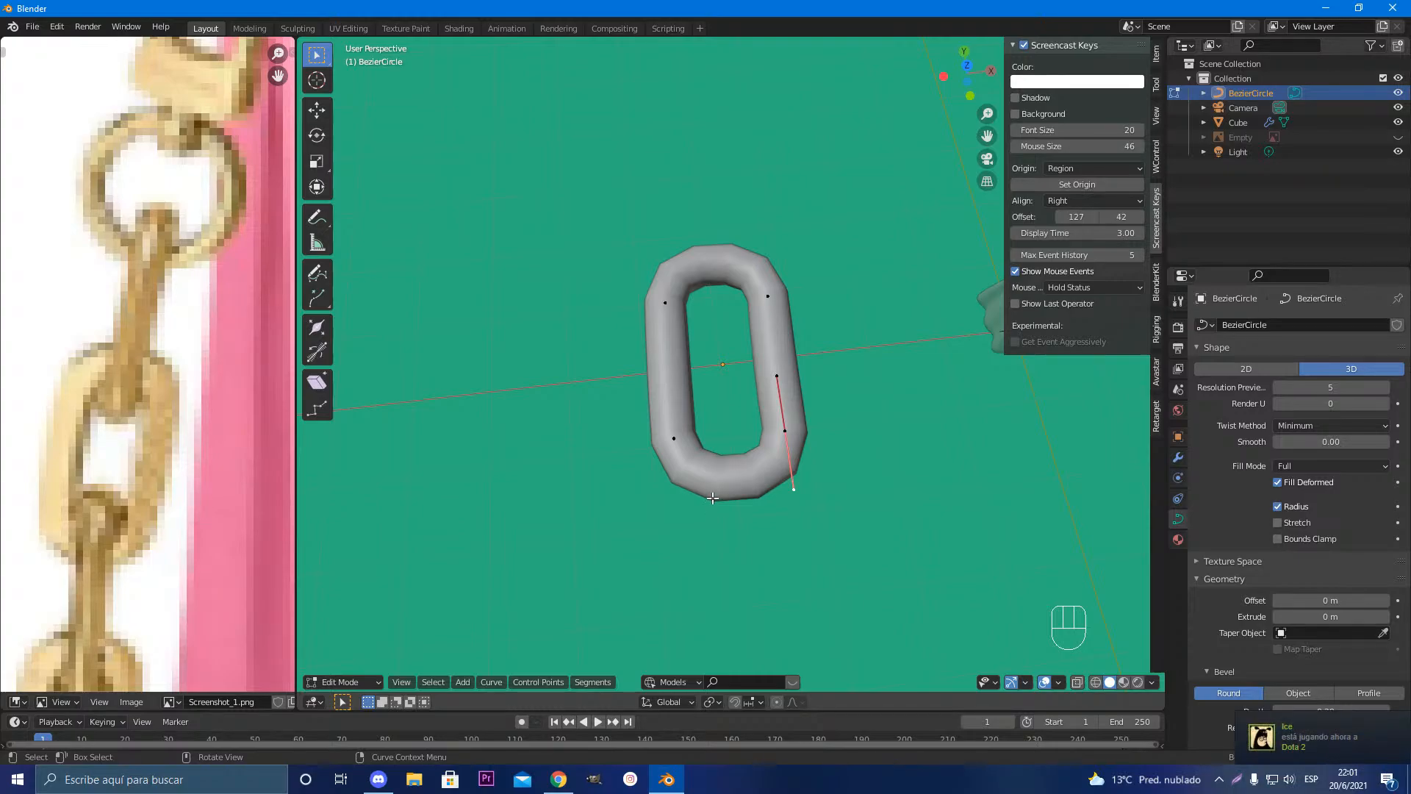
{"action": "middle_click_drag", "start_coordinate": [615, 485], "coordinate": [675, 509]}
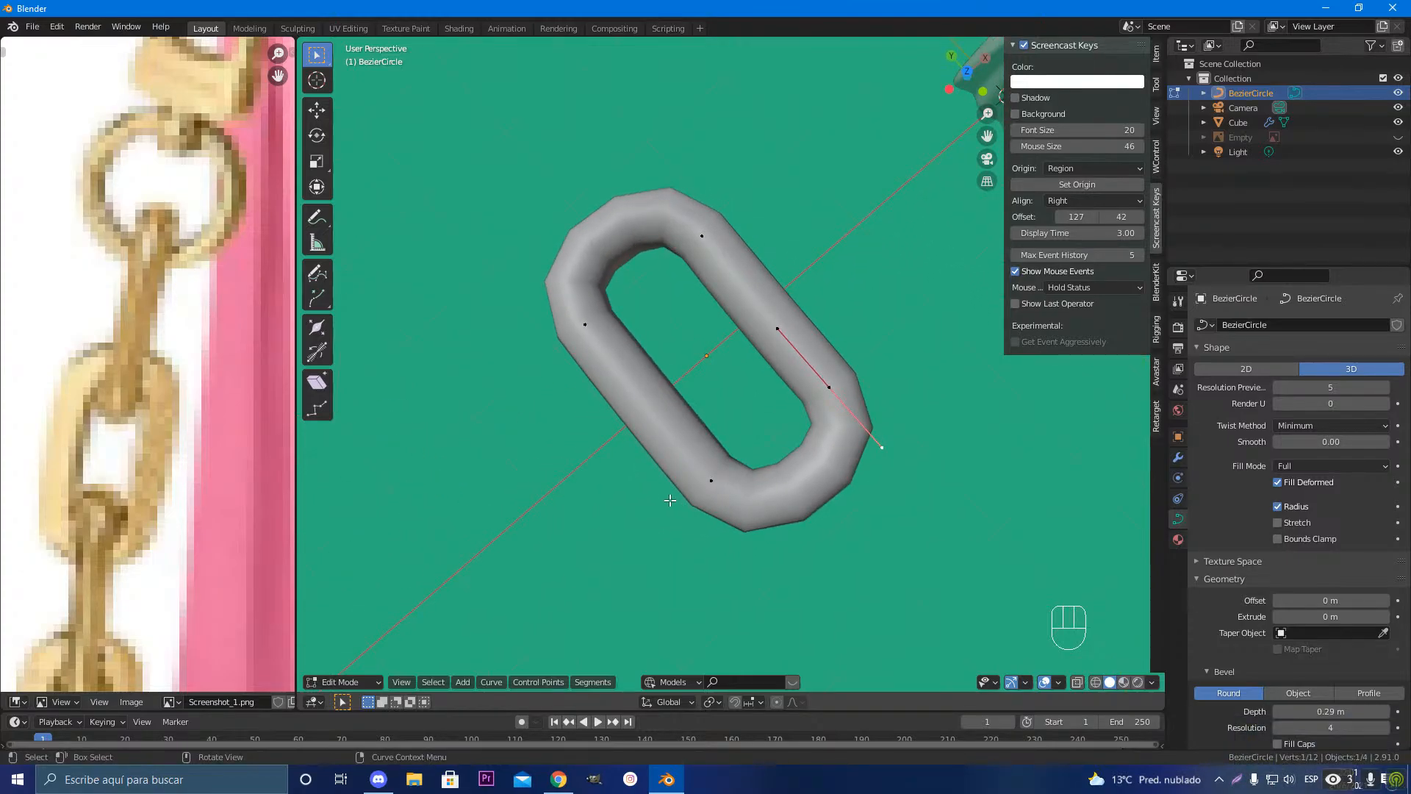
{"action": "mouse_move", "coordinate": [570, 787]}
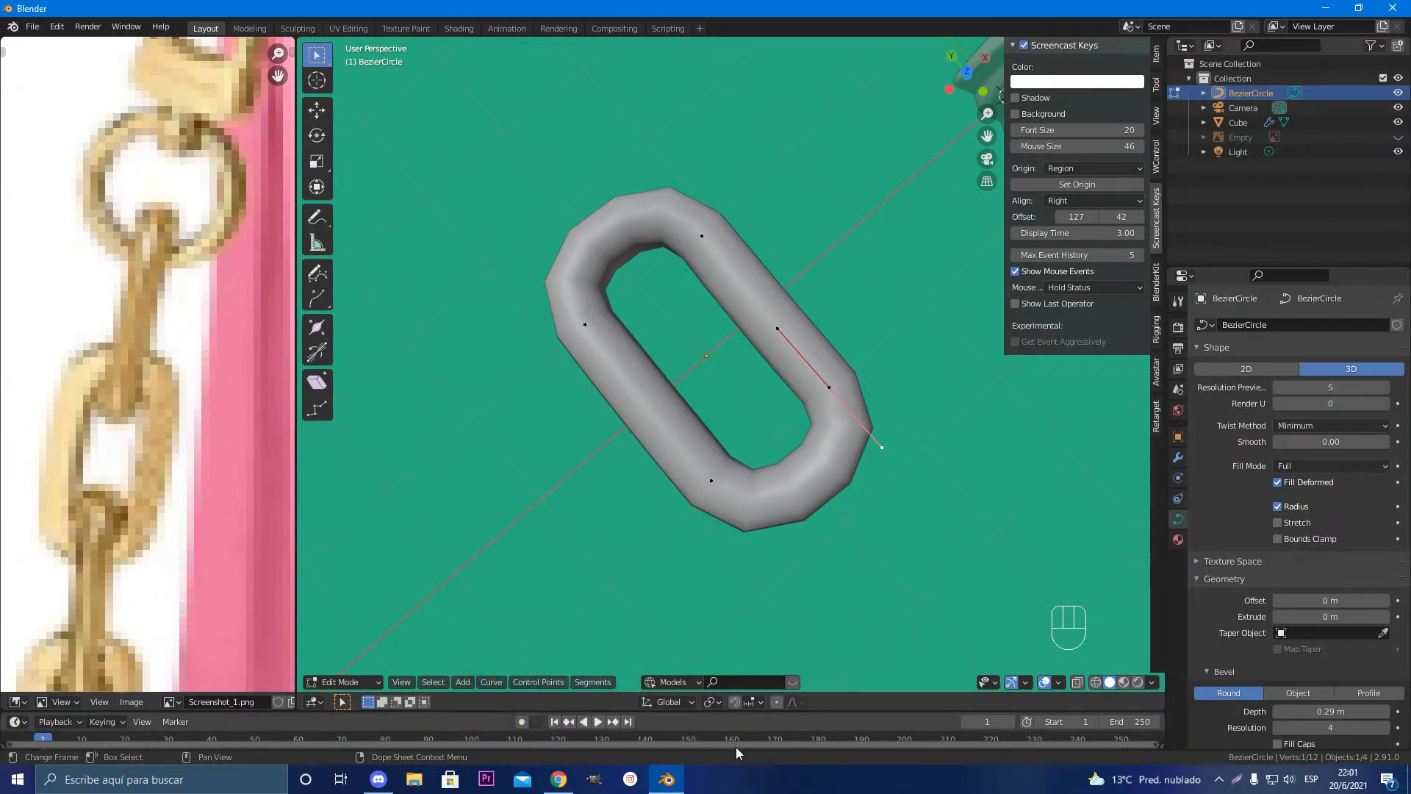
{"action": "scroll", "coordinate": [742, 467], "scroll_direction": "down", "scroll_amount": 2}
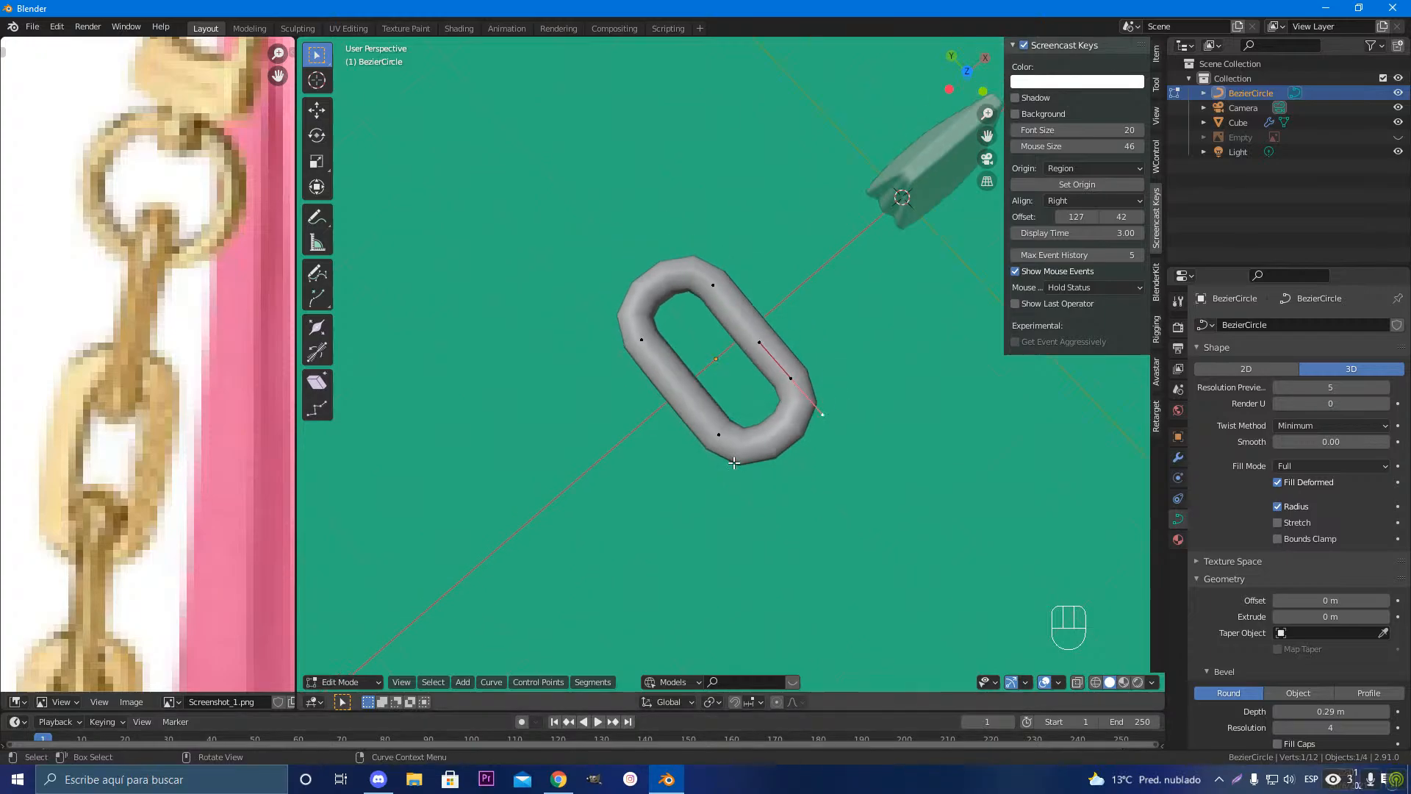
{"action": "middle_click_drag", "start_coordinate": [742, 467], "coordinate": [764, 437]}
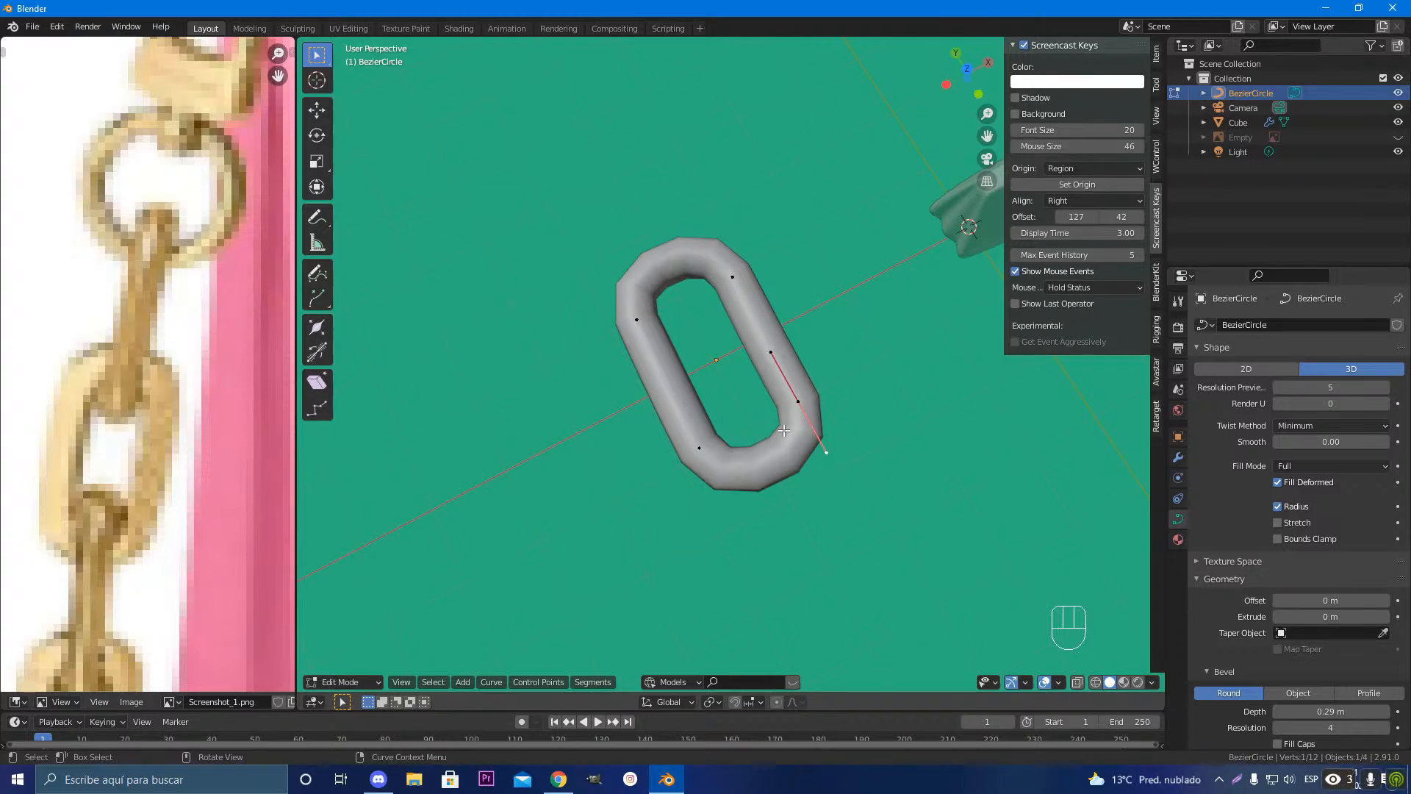
{"action": "scroll", "coordinate": [784, 430], "scroll_direction": "up", "scroll_amount": 1}
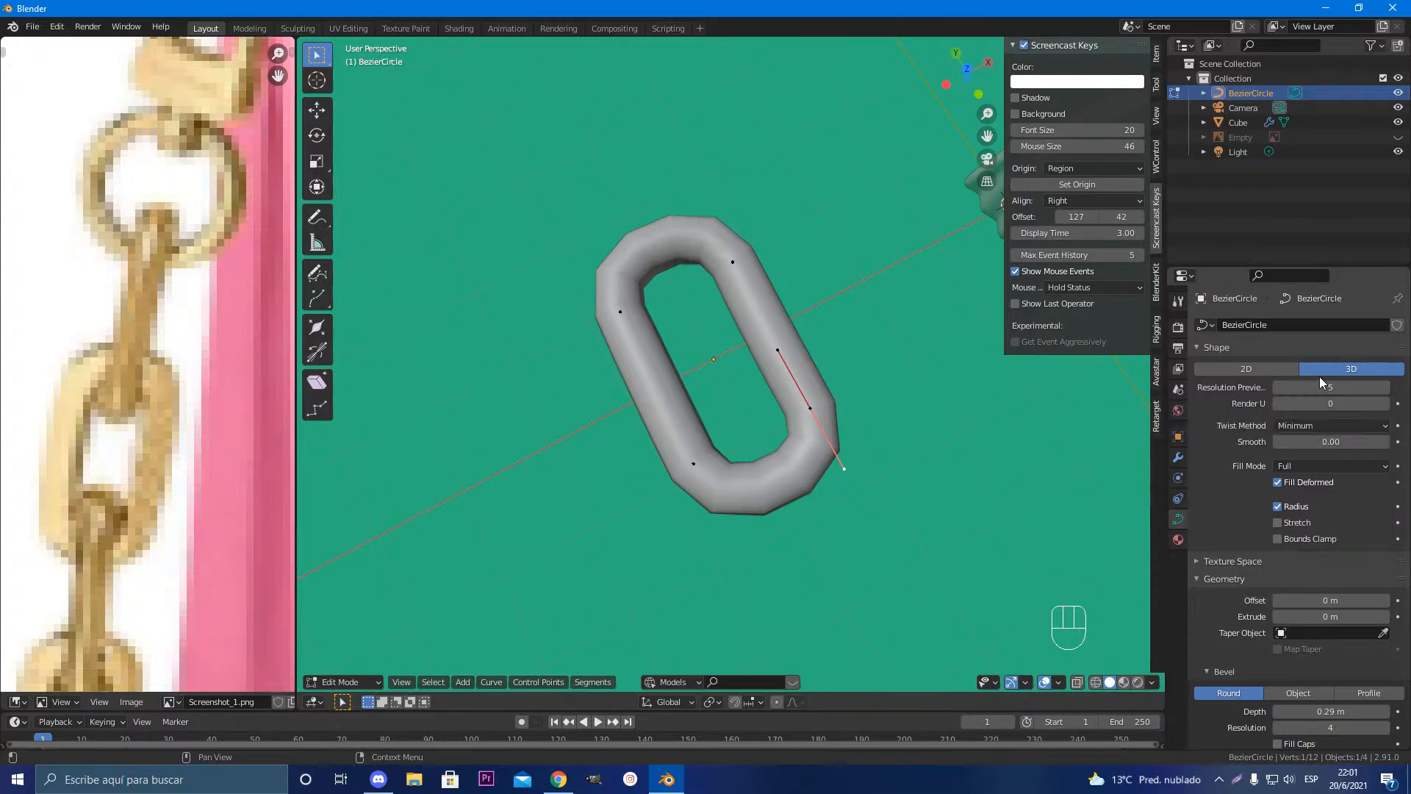
{"action": "scroll", "coordinate": [652, 333], "scroll_direction": "down", "scroll_amount": 1}
{"action": "middle_click_drag", "start_coordinate": [652, 333], "coordinate": [676, 345]}
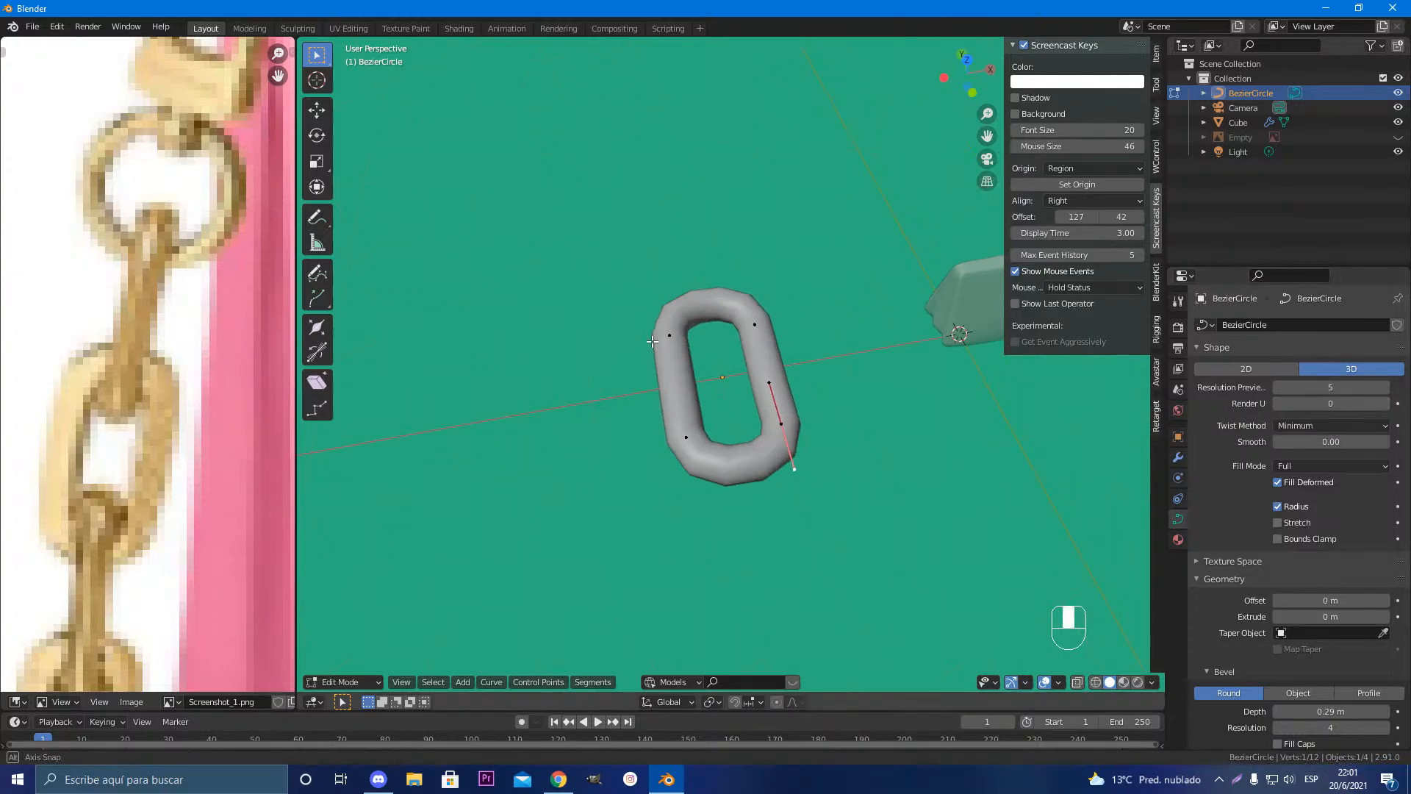
{"action": "key", "text": "Tab"}
{"action": "key", "text": "Tab"}
Step: Enable the wireframe display over the solid shading of the link in its object viewport display settings
{"action": "left_click", "coordinate": [1177, 457]}
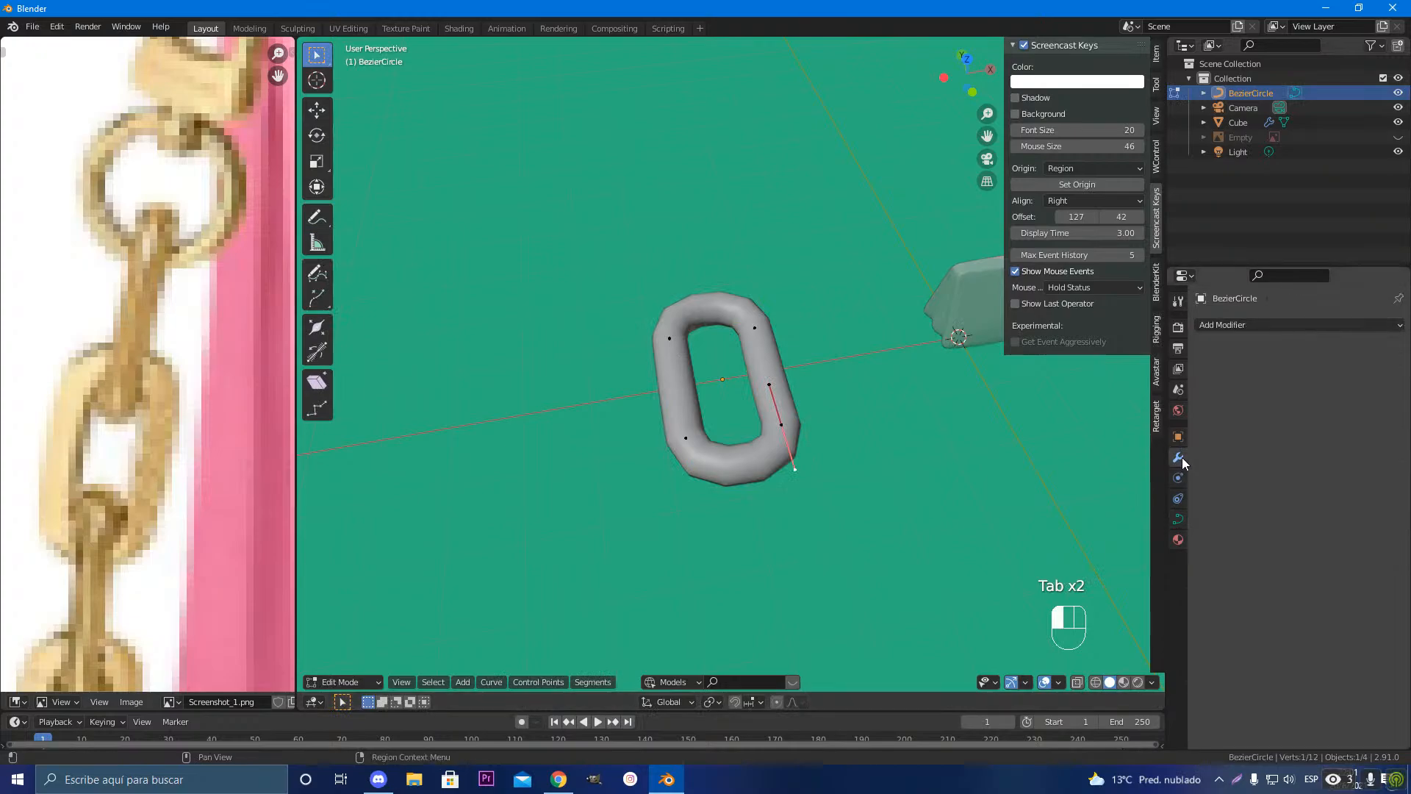
{"action": "left_click", "coordinate": [1178, 437]}
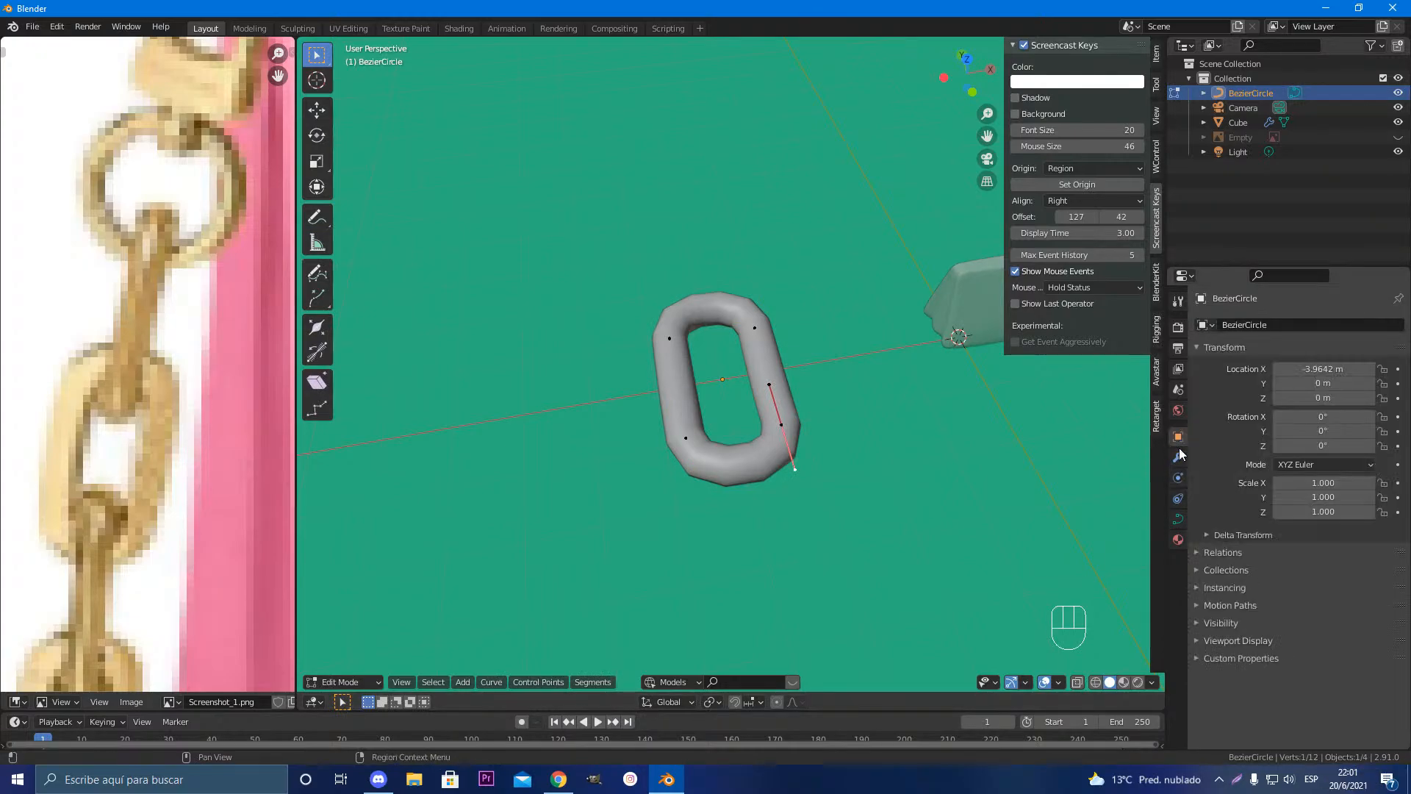
{"action": "left_click", "coordinate": [1200, 640]}
{"action": "left_click", "coordinate": [1276, 694]}
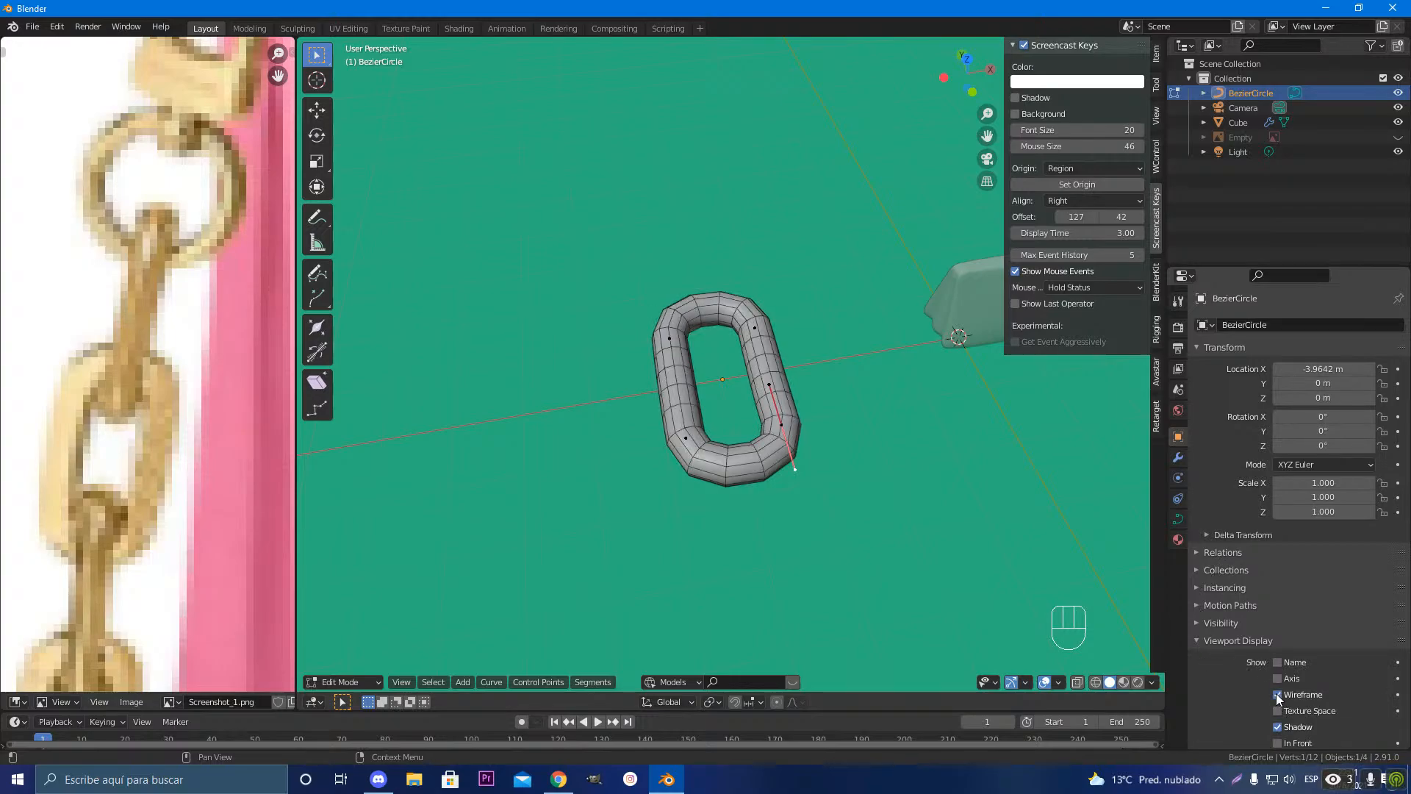
{"action": "scroll", "coordinate": [718, 460], "scroll_direction": "up", "scroll_amount": 4}
{"action": "middle_click_drag", "start_coordinate": [704, 461], "coordinate": [709, 511]}
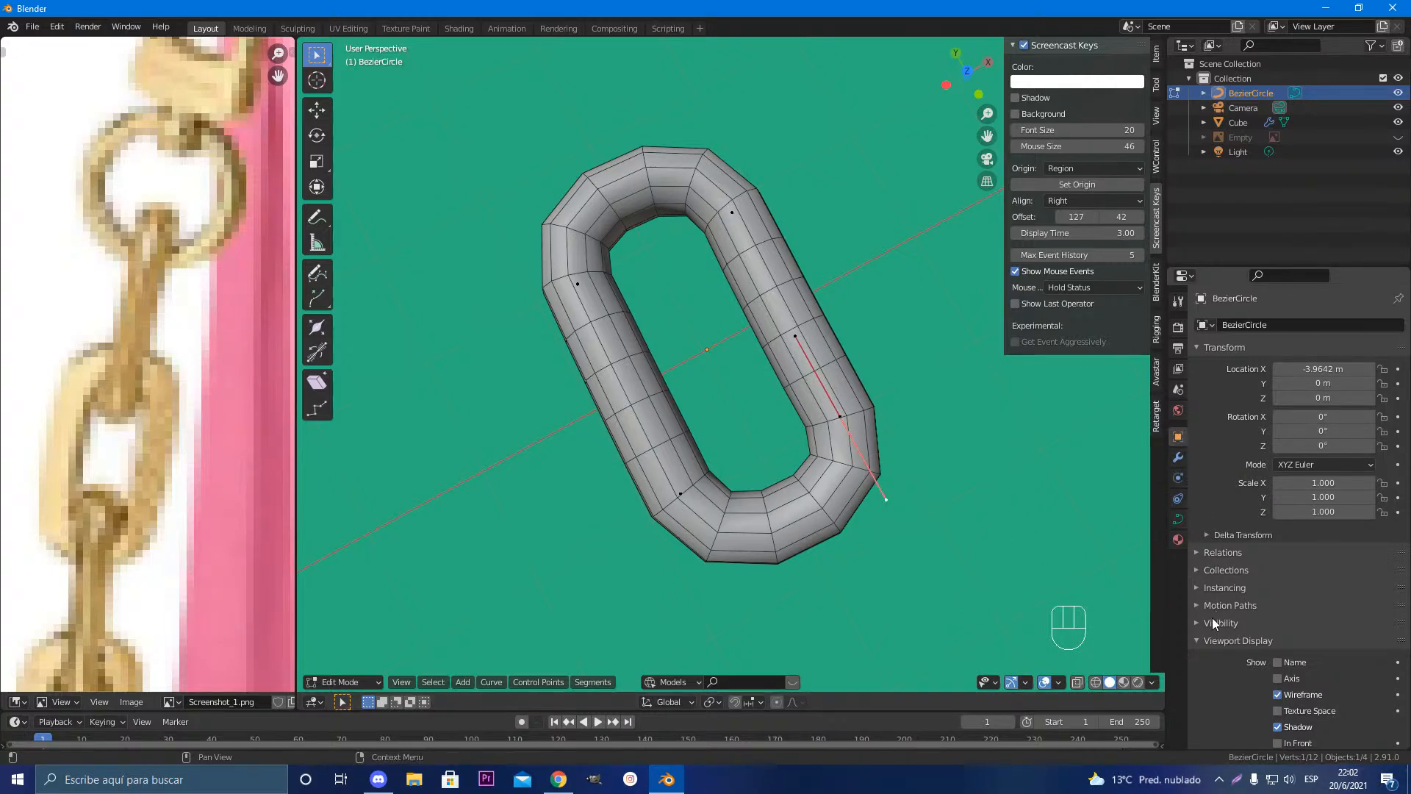
{"action": "scroll", "coordinate": [1258, 647], "scroll_direction": "down", "scroll_amount": 2}
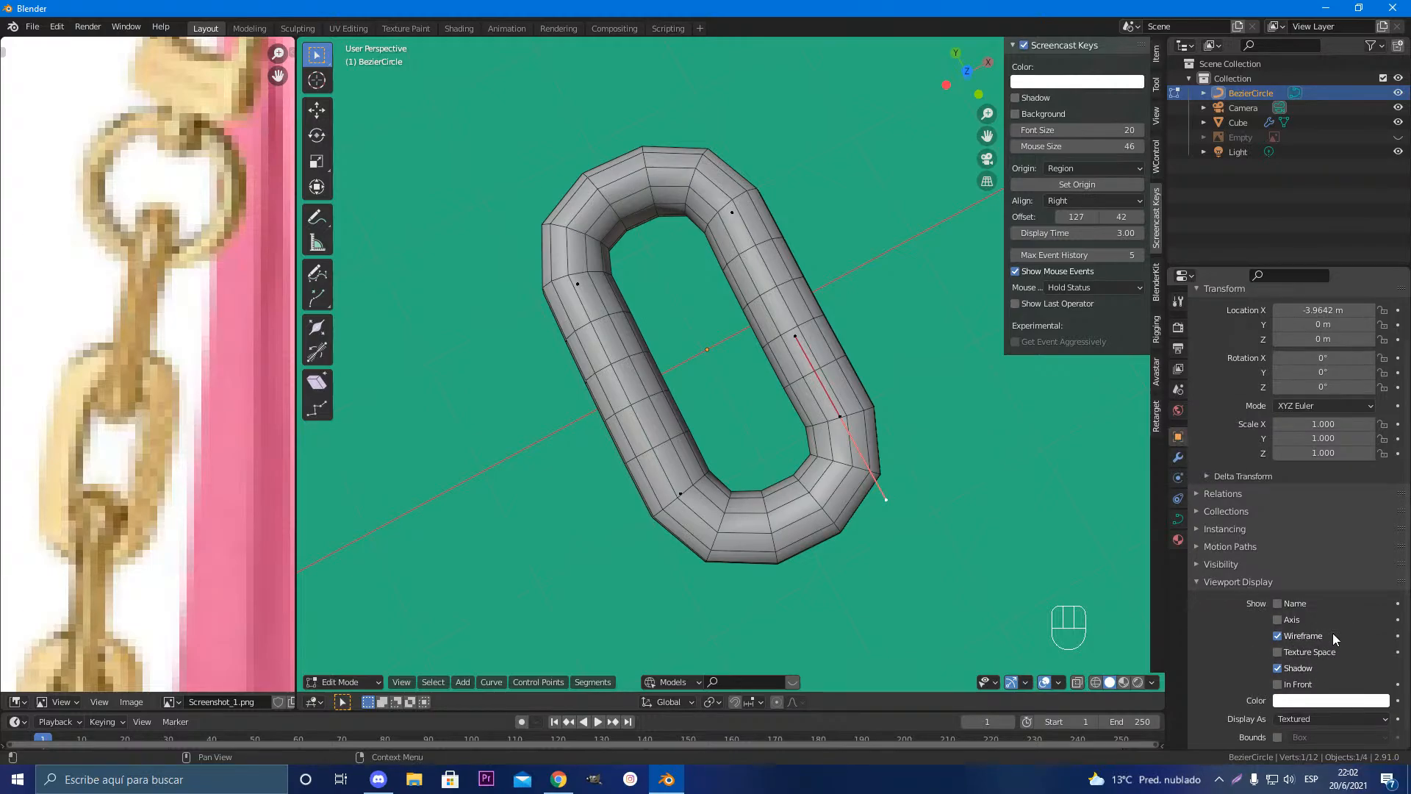
{"action": "scroll", "coordinate": [688, 319], "scroll_direction": "down", "scroll_amount": 2}
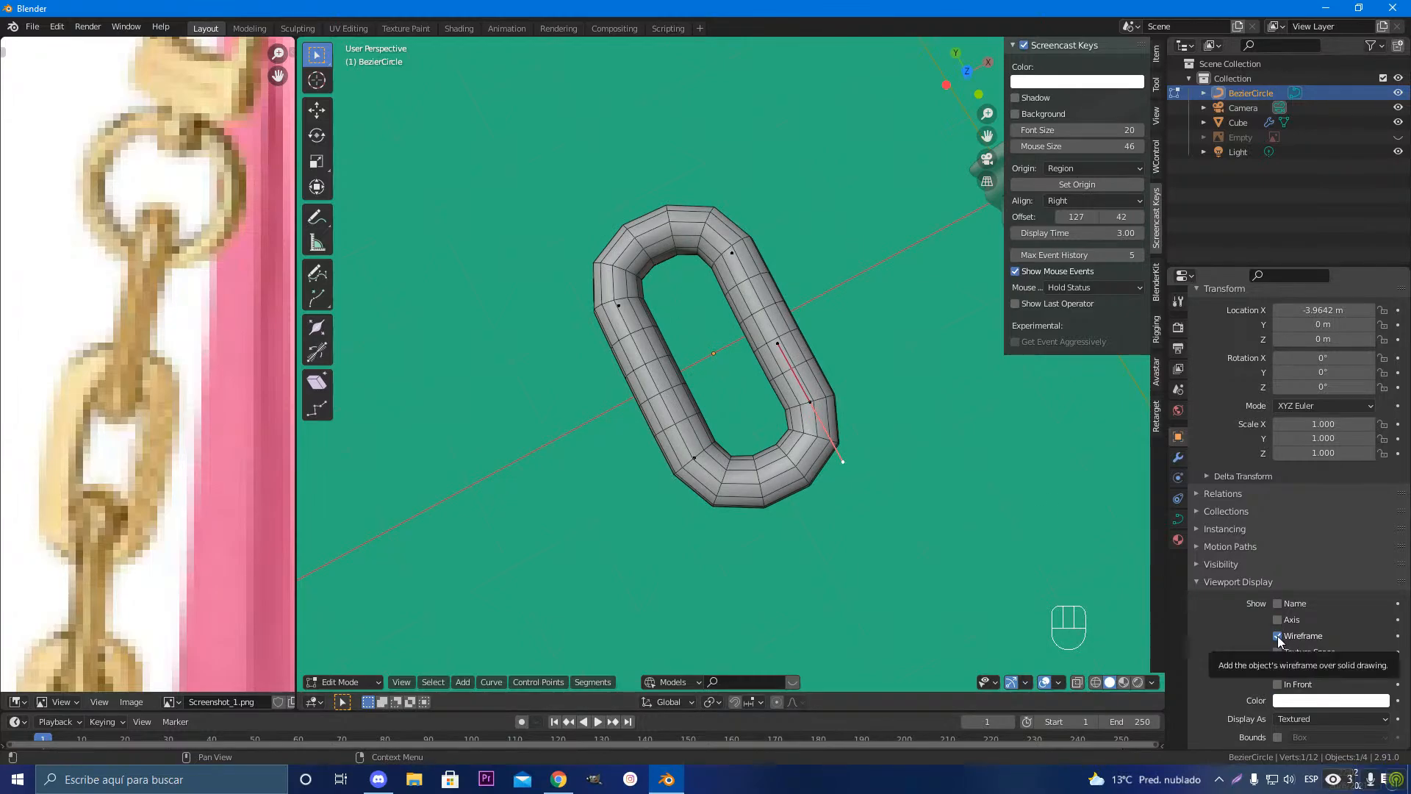
{"action": "scroll", "coordinate": [647, 348], "scroll_direction": "up", "scroll_amount": 2}
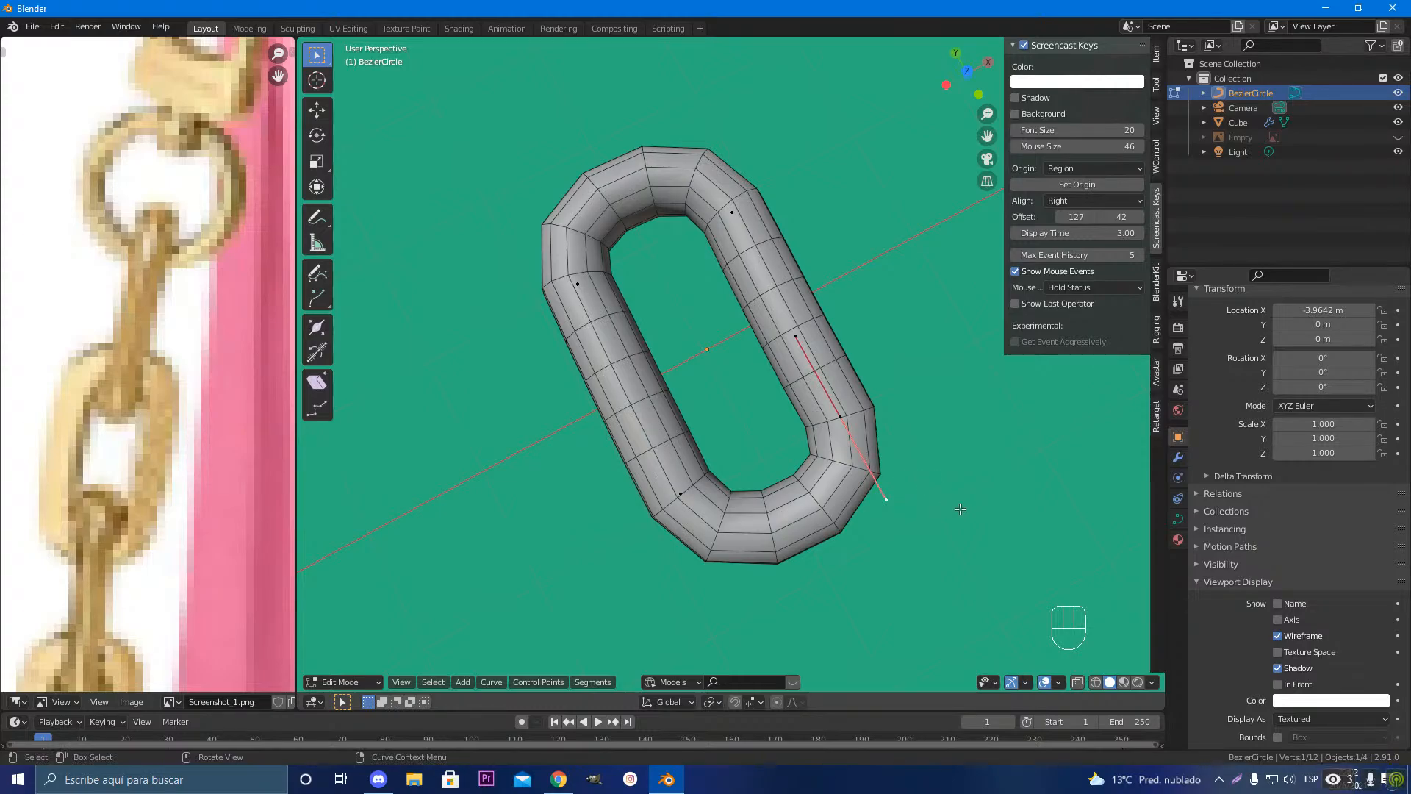
Step: Switch to the GeForce Experience overlay and set the broadcast microphone to Desactivado
{"action": "key", "text": "alt+z"}
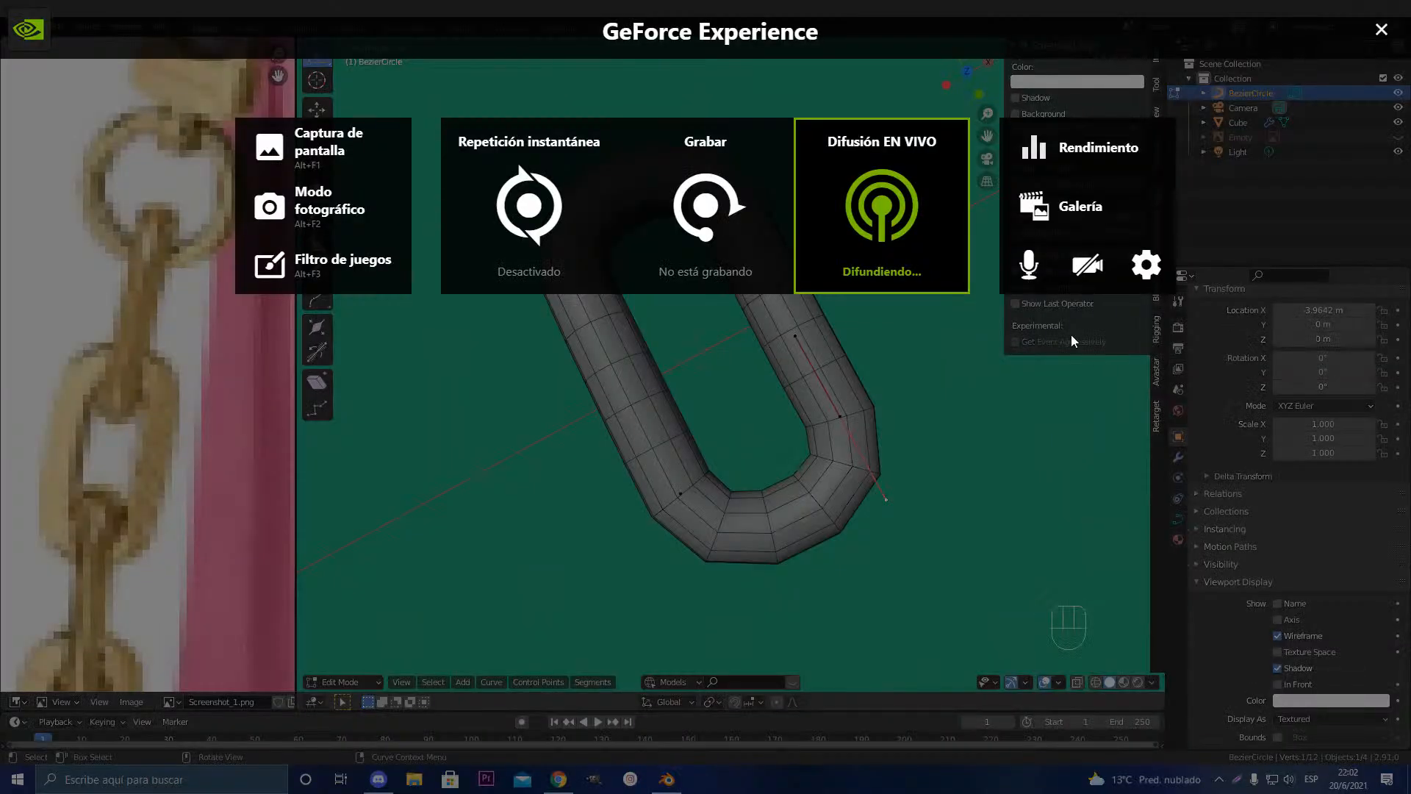
{"action": "left_click", "coordinate": [1029, 266]}
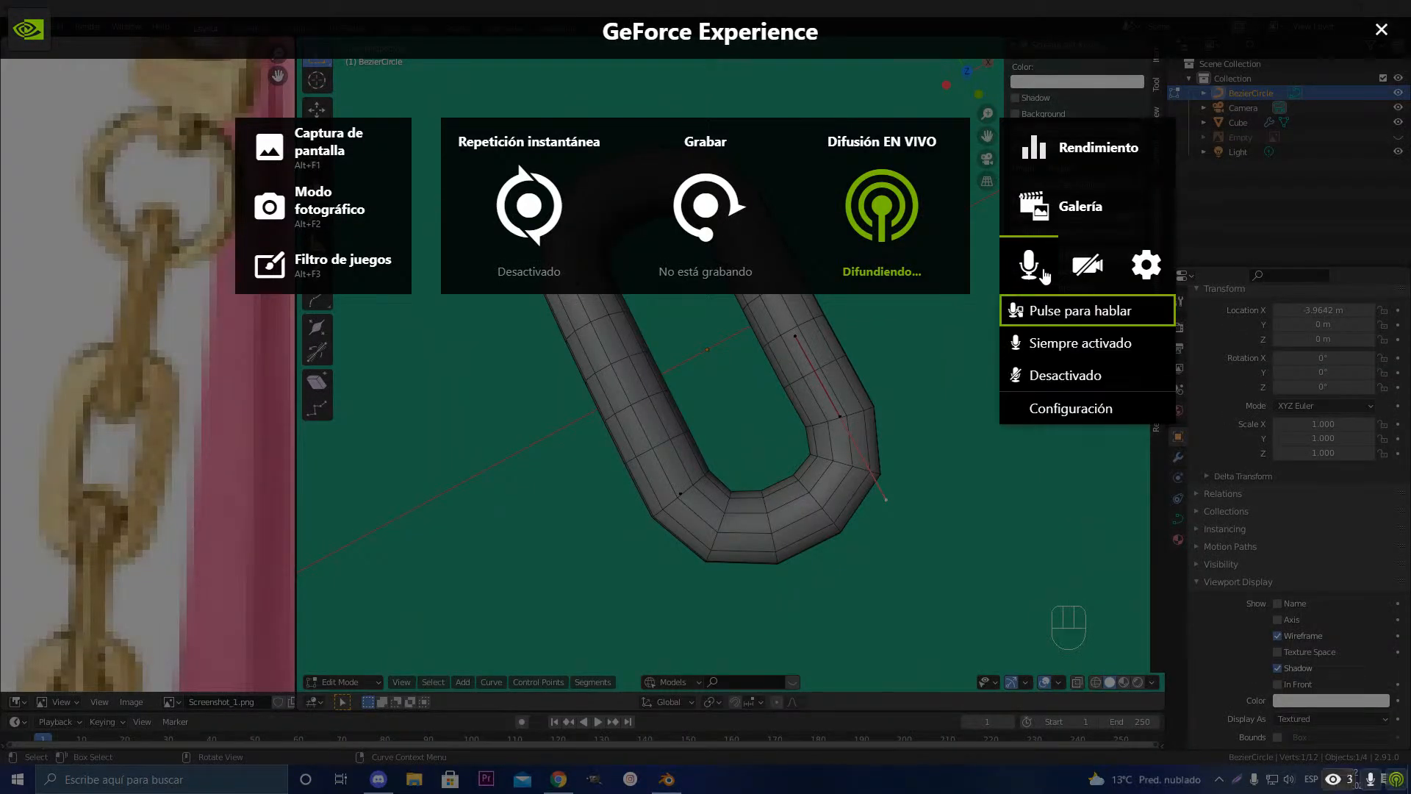
{"action": "left_click", "coordinate": [1075, 373]}
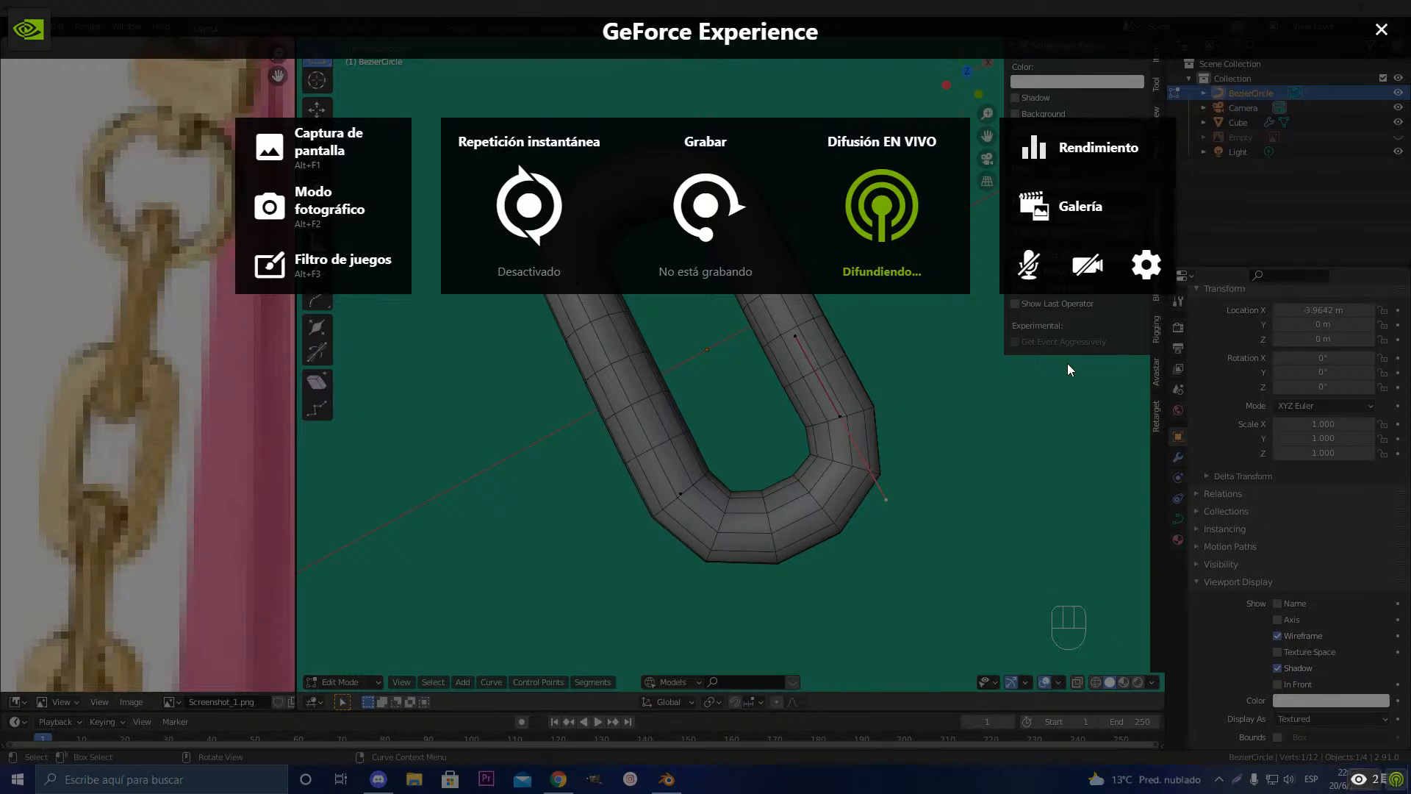
Step: Set the broadcast microphone to Siempre activado and return to Blender
{"action": "left_click", "coordinate": [1045, 272]}
{"action": "left_click", "coordinate": [1074, 341]}
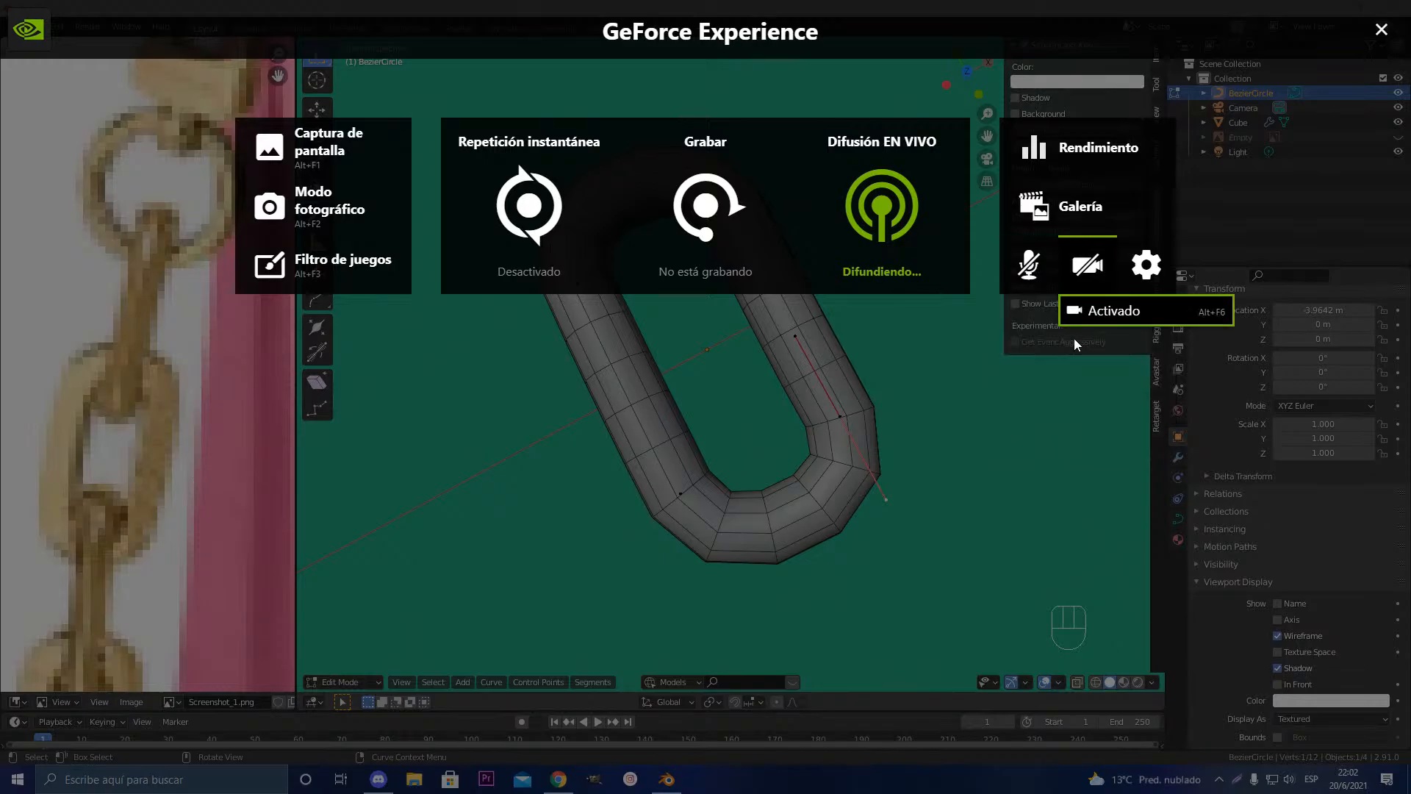
{"action": "left_click", "coordinate": [1038, 279]}
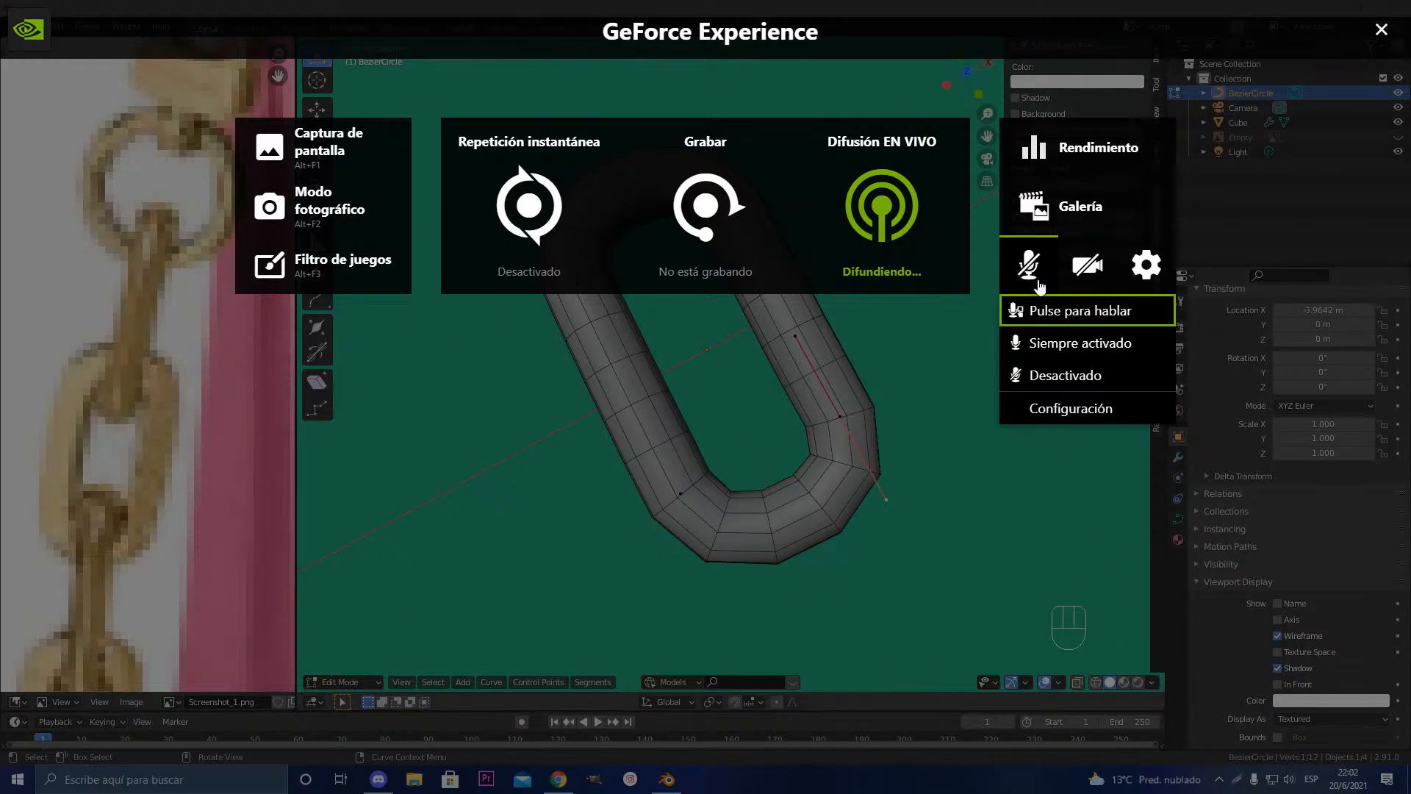
{"action": "left_click", "coordinate": [1049, 343]}
{"action": "key", "text": "alt+z"}
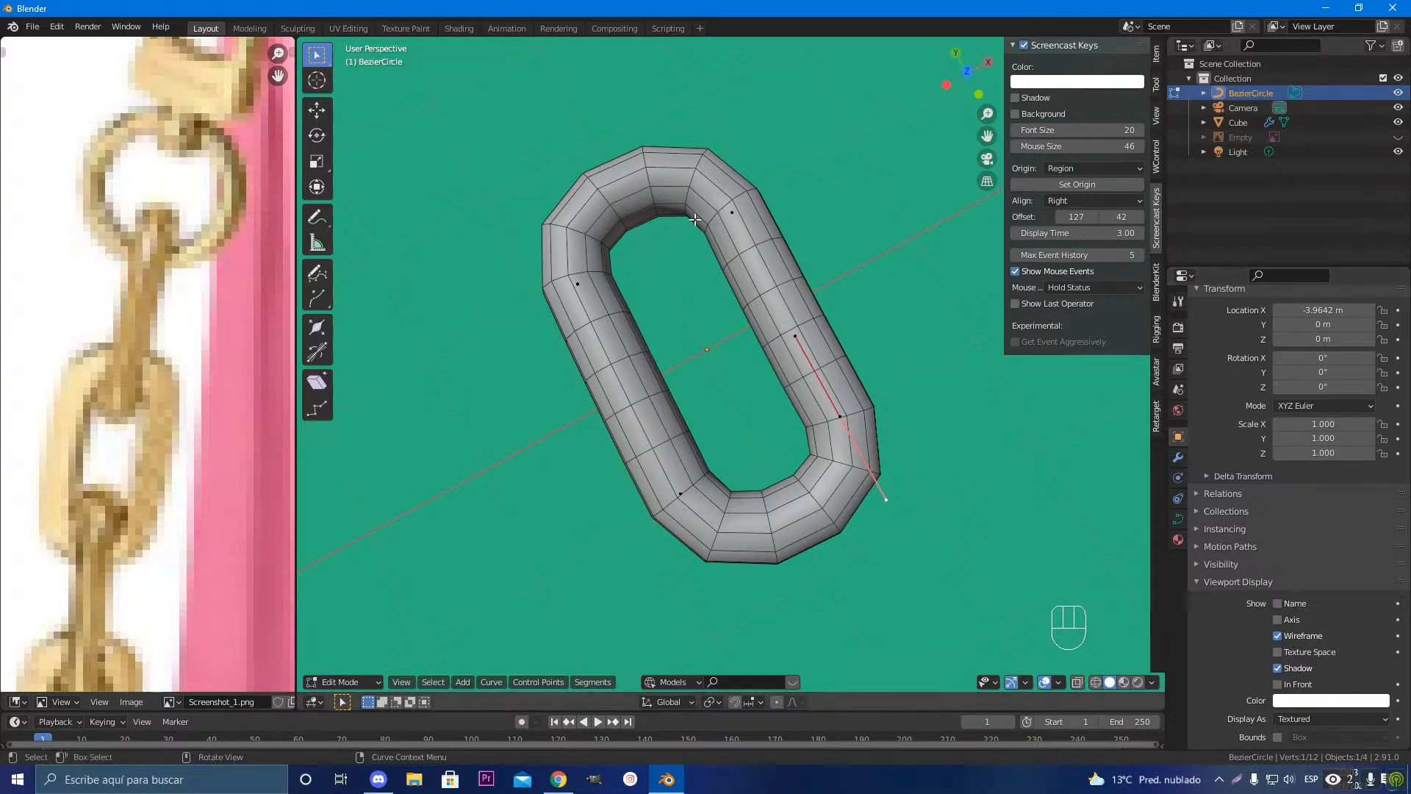
Step: Raise the link curve's preview resolution to 9 and examine the denser wireframe
{"action": "scroll", "coordinate": [1254, 507], "scroll_direction": "up", "scroll_amount": 1}
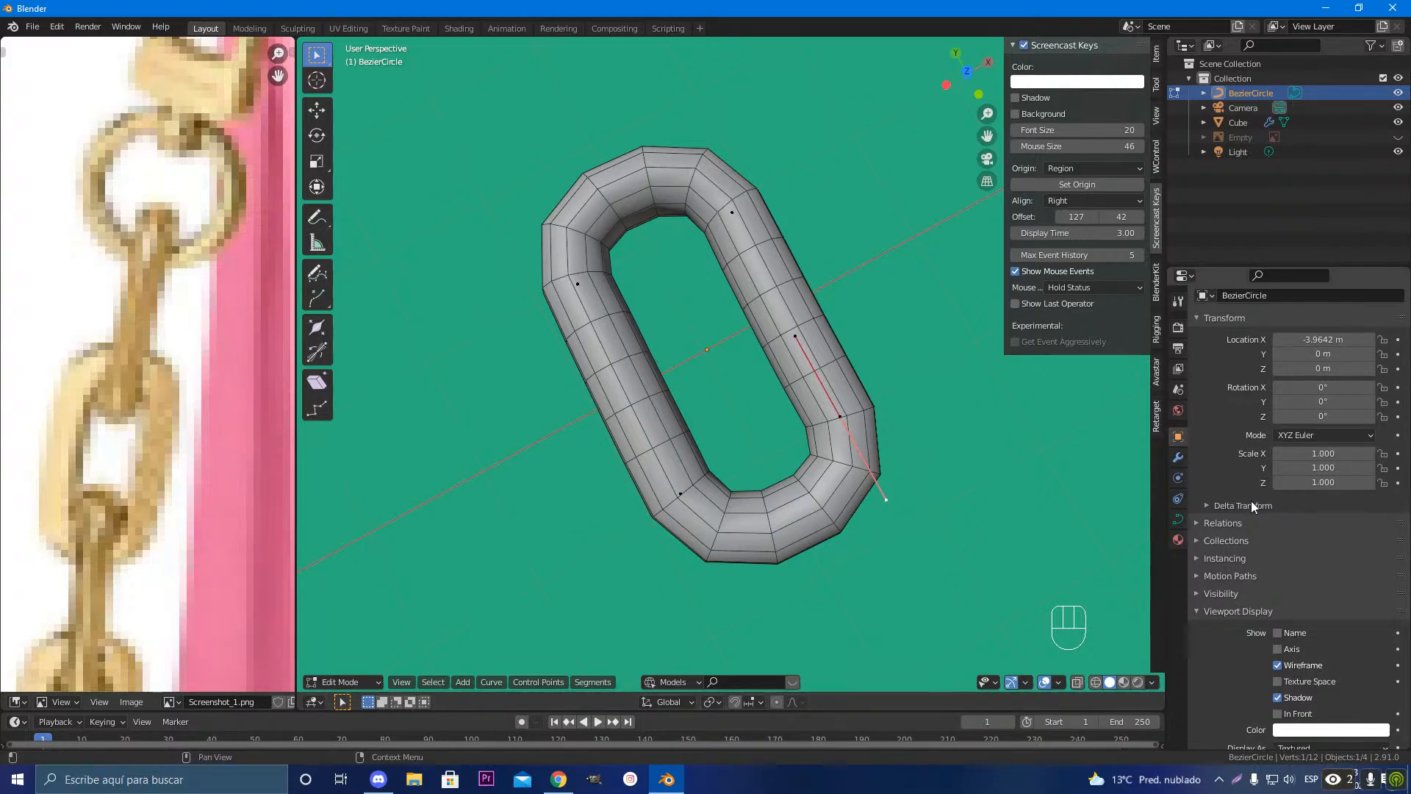
{"action": "left_click", "coordinate": [1178, 519]}
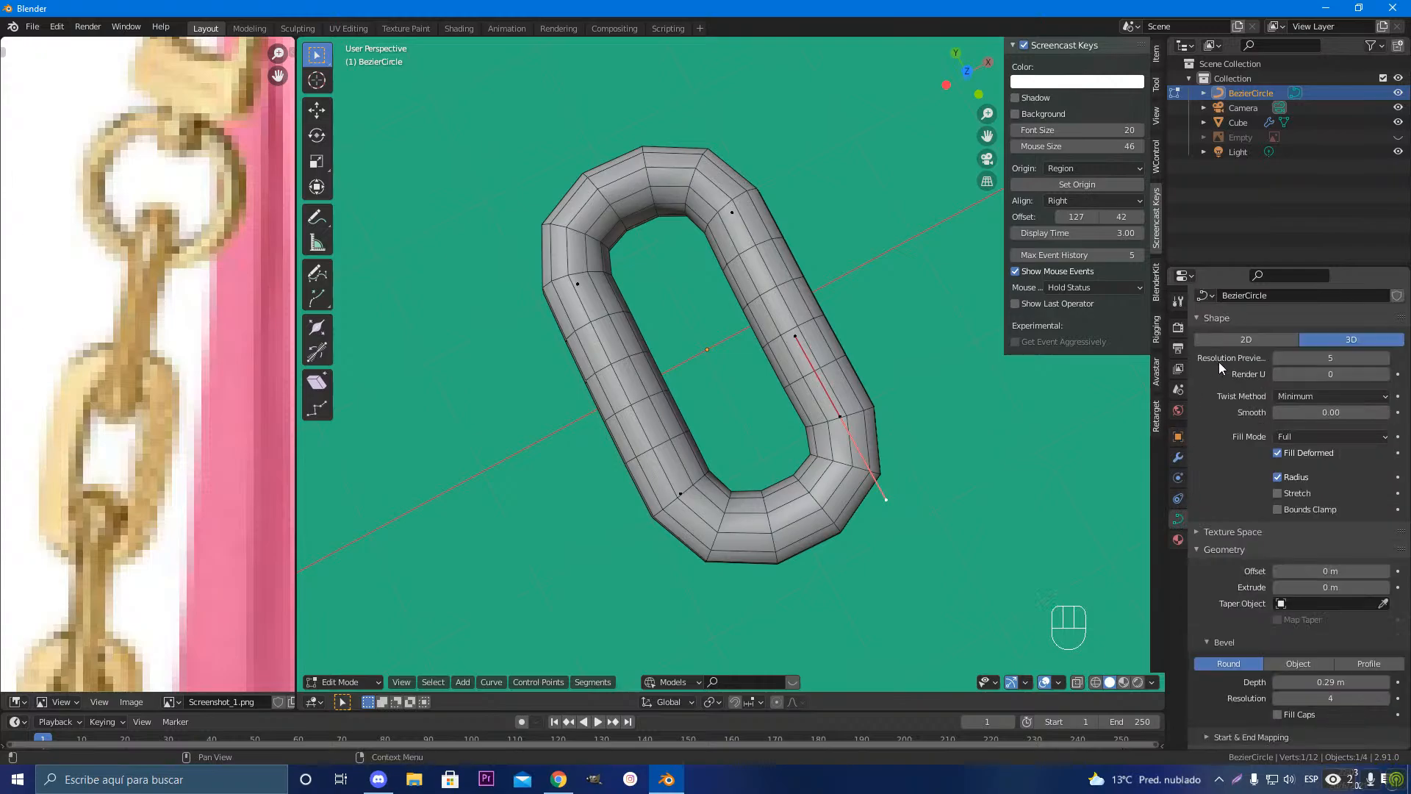
{"action": "left_click", "coordinate": [1385, 358]}
{"action": "left_click", "coordinate": [1385, 358]}
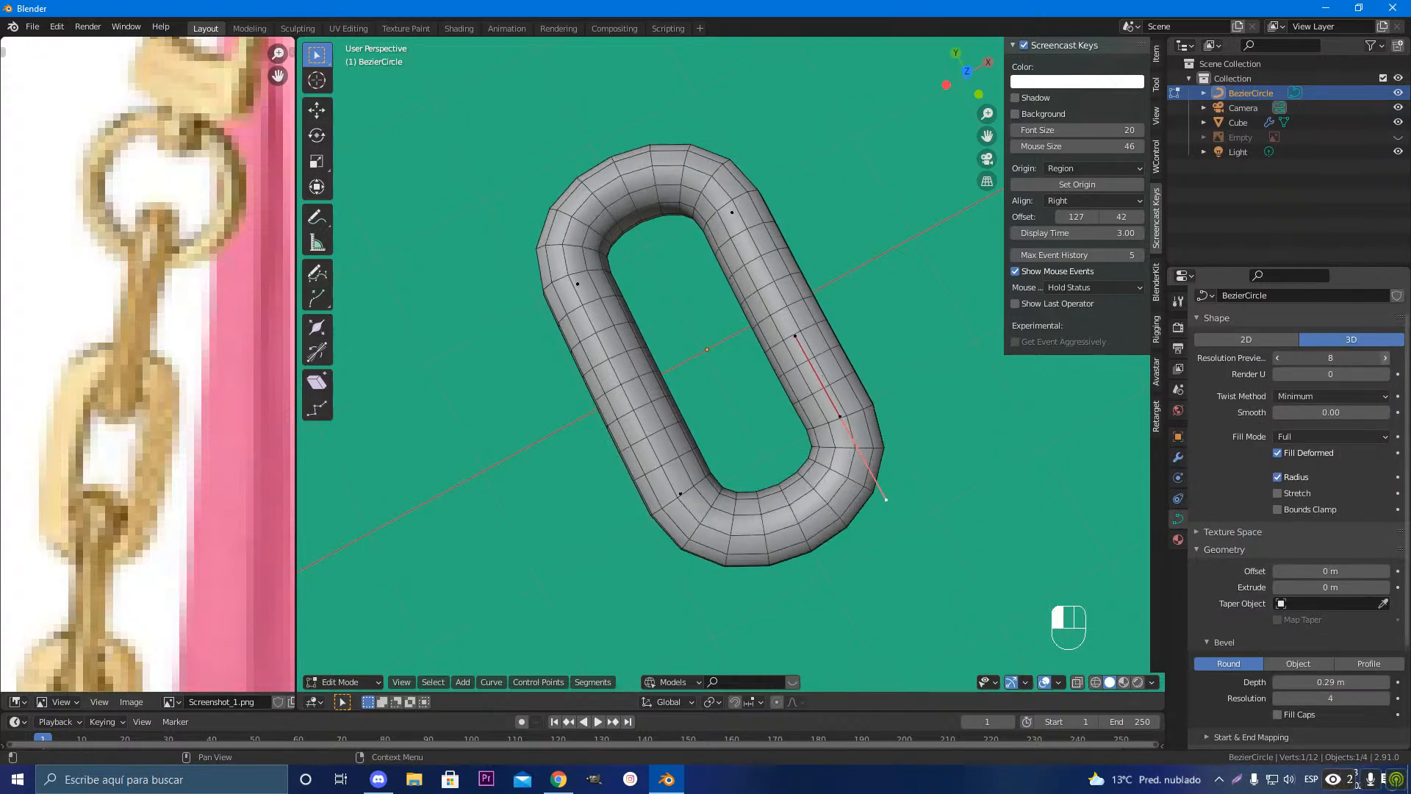
{"action": "left_click", "coordinate": [1385, 358]}
{"action": "left_click", "coordinate": [1385, 358]}
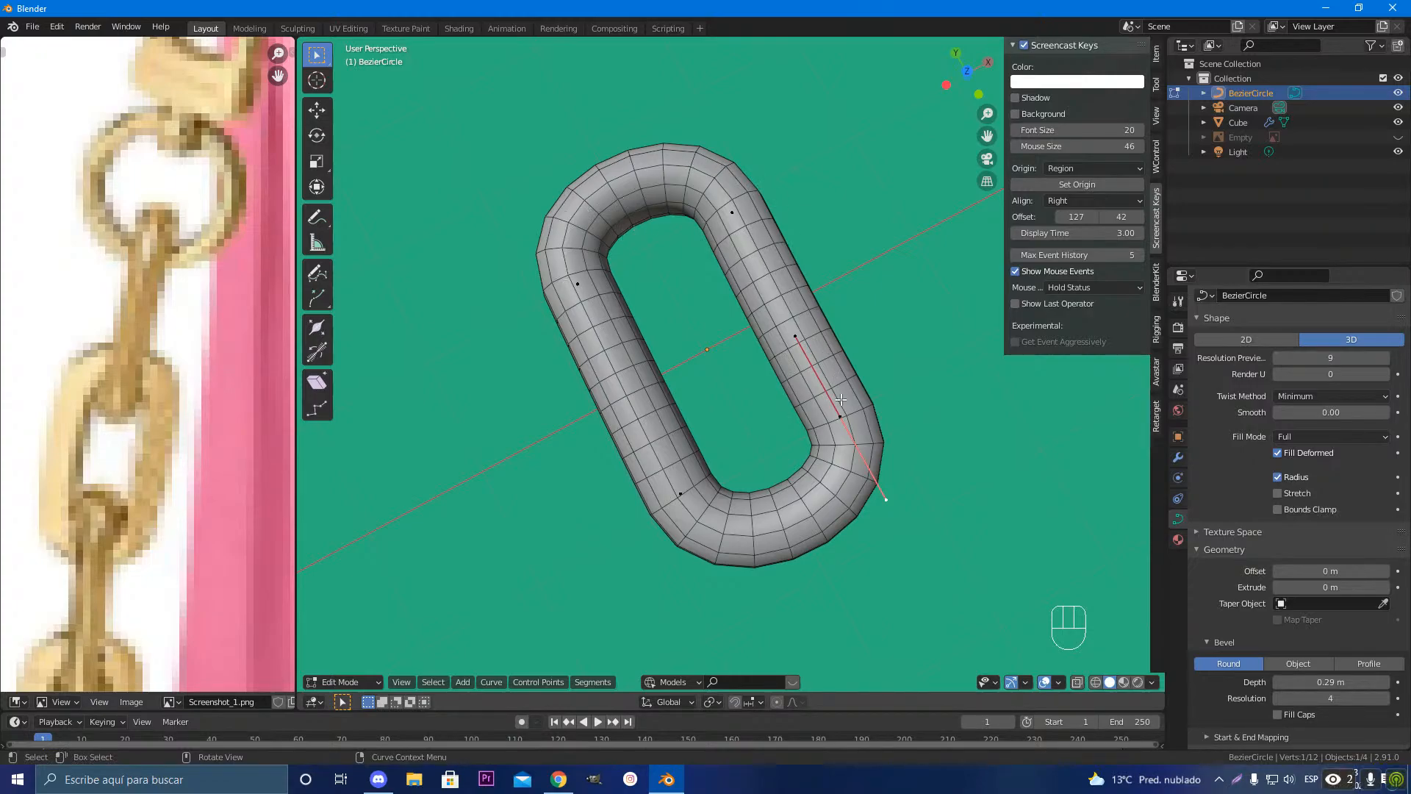
{"action": "middle_click_drag", "start_coordinate": [661, 414], "coordinate": [625, 381]}
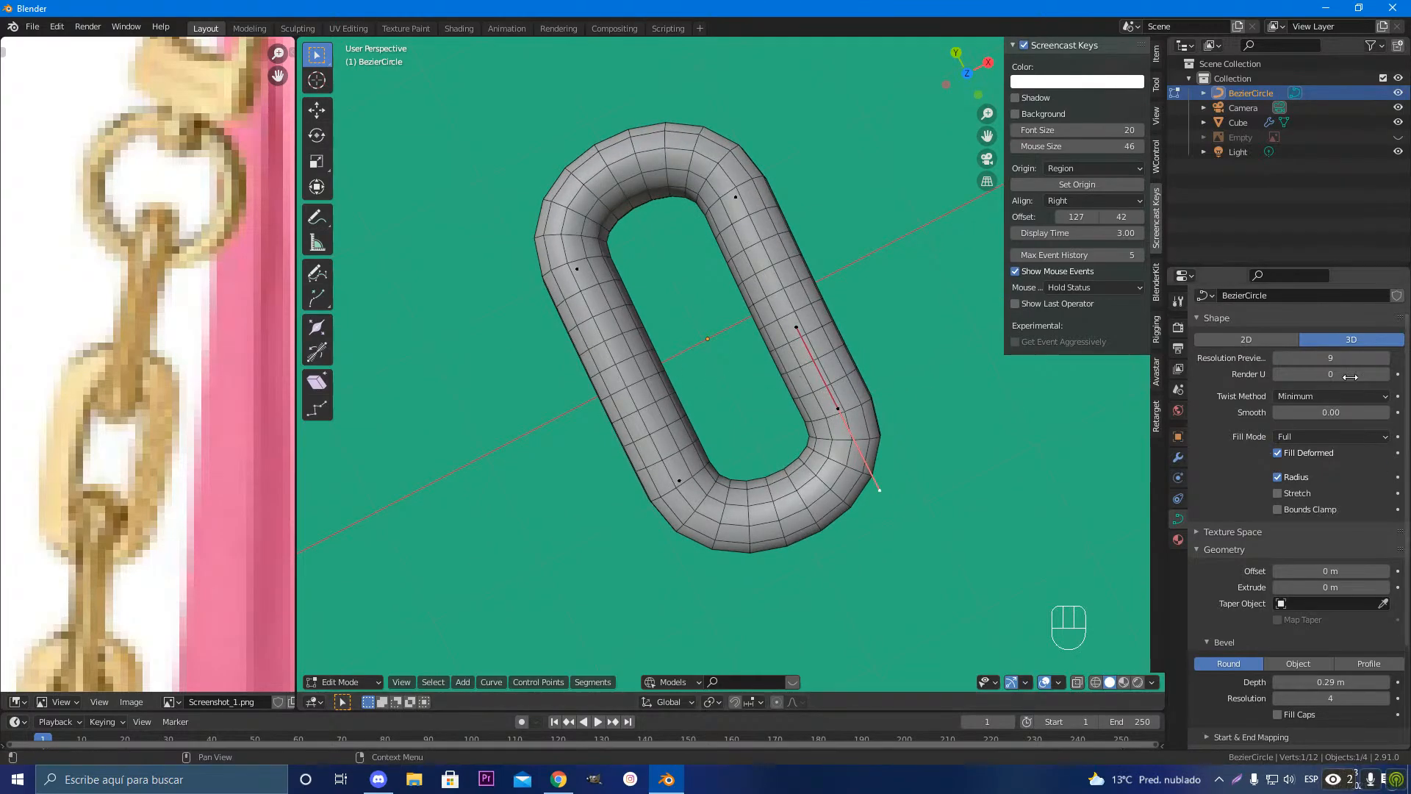
Step: Lower the link curve's preview resolution to 5
{"action": "left_click", "coordinate": [1278, 358]}
{"action": "left_click", "coordinate": [1279, 358]}
{"action": "left_click", "coordinate": [1279, 358]}
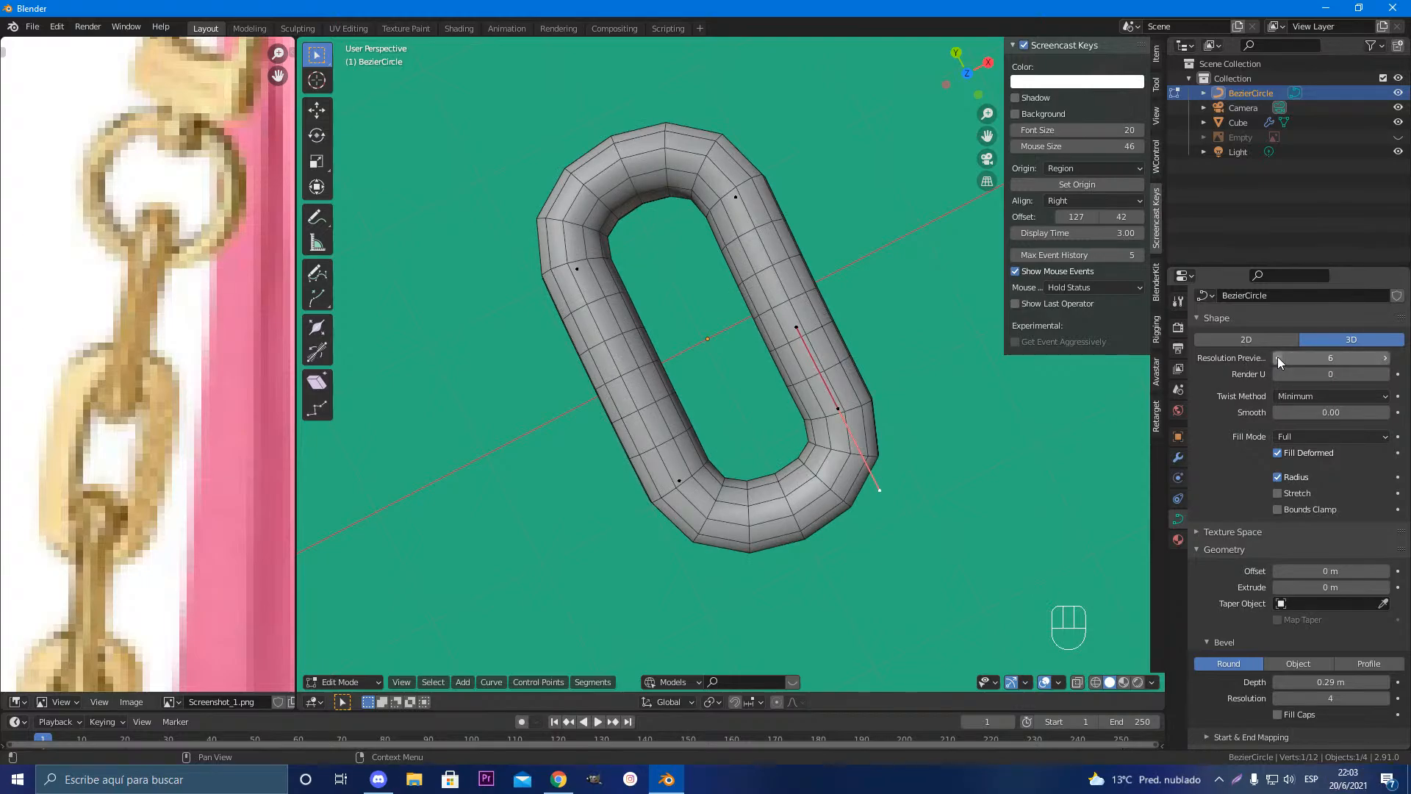
{"action": "left_click", "coordinate": [1277, 357]}
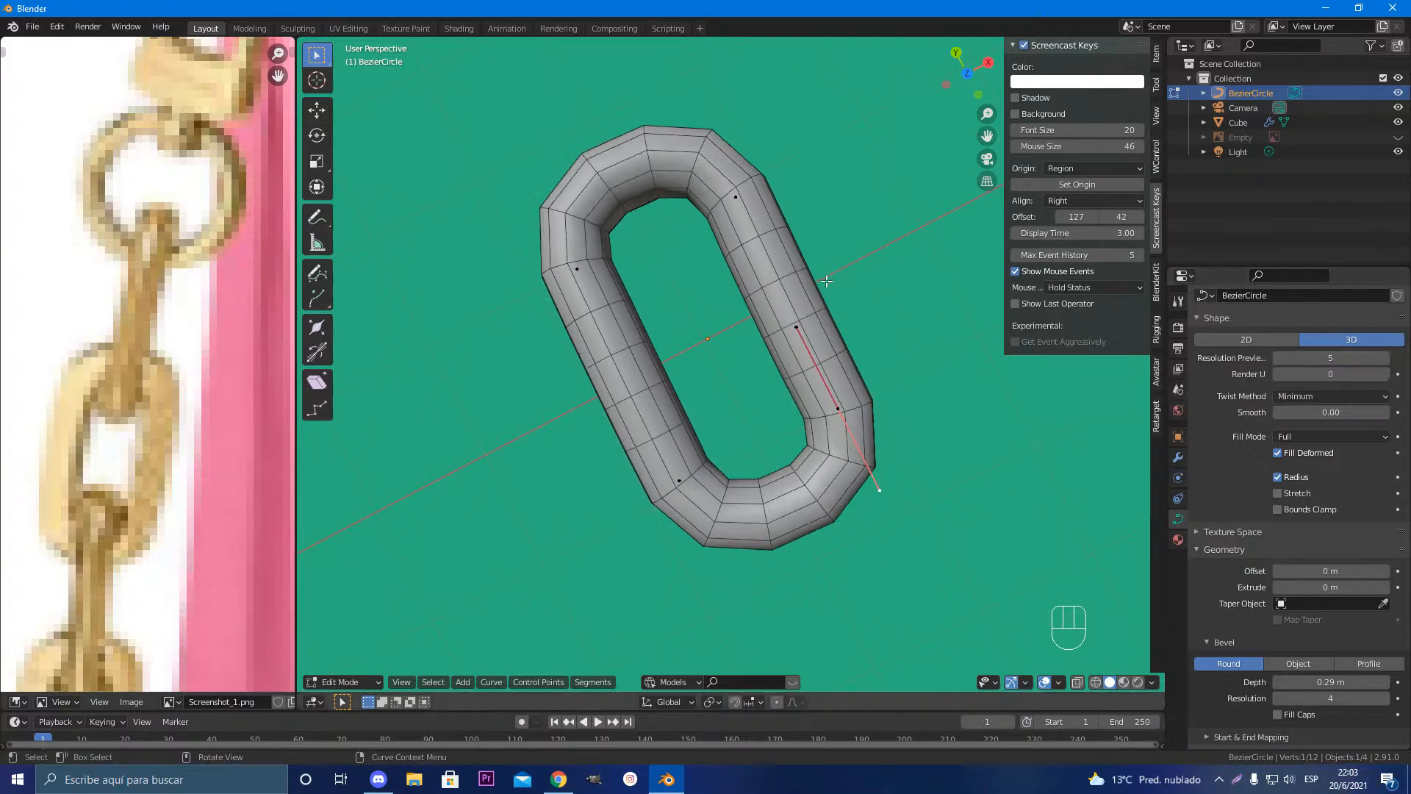
Step: Switch the link curve from Edit Mode back to Object Mode
{"action": "scroll", "coordinate": [827, 281], "scroll_direction": "down", "scroll_amount": 4}
{"action": "middle_click_drag", "start_coordinate": [743, 301], "coordinate": [796, 343]}
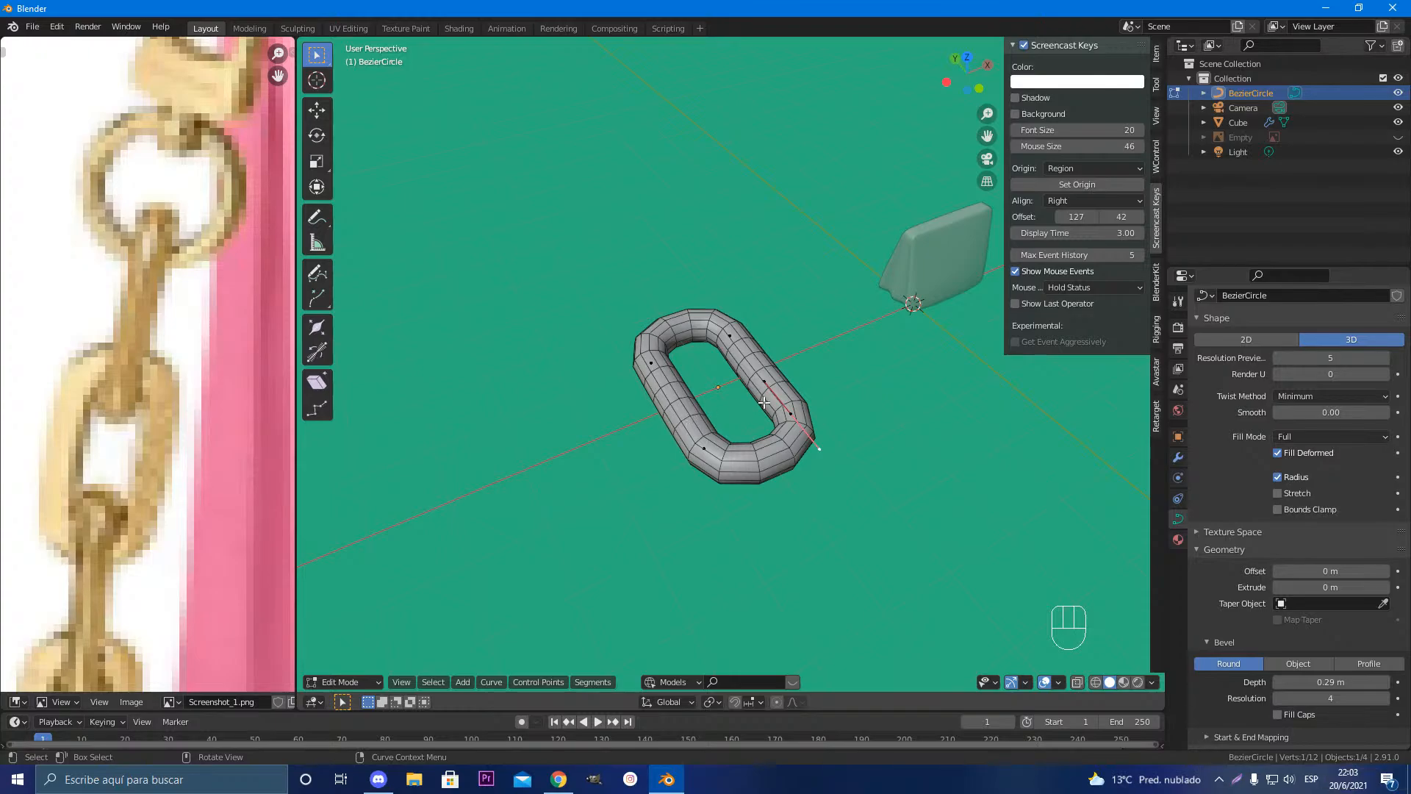
{"action": "scroll", "coordinate": [807, 398], "scroll_direction": "down", "scroll_amount": 1}
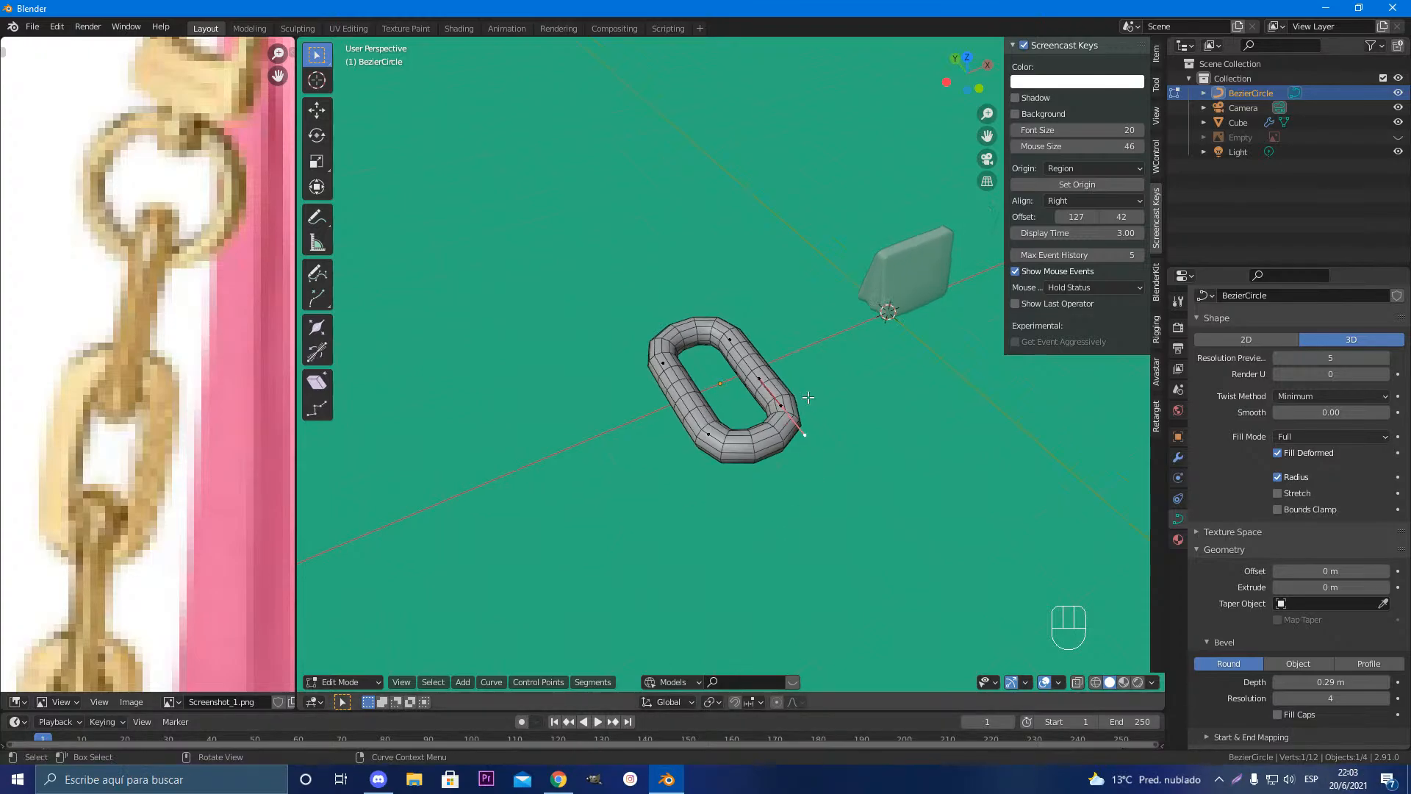
{"action": "scroll", "coordinate": [807, 398], "scroll_direction": "up", "scroll_amount": 2}
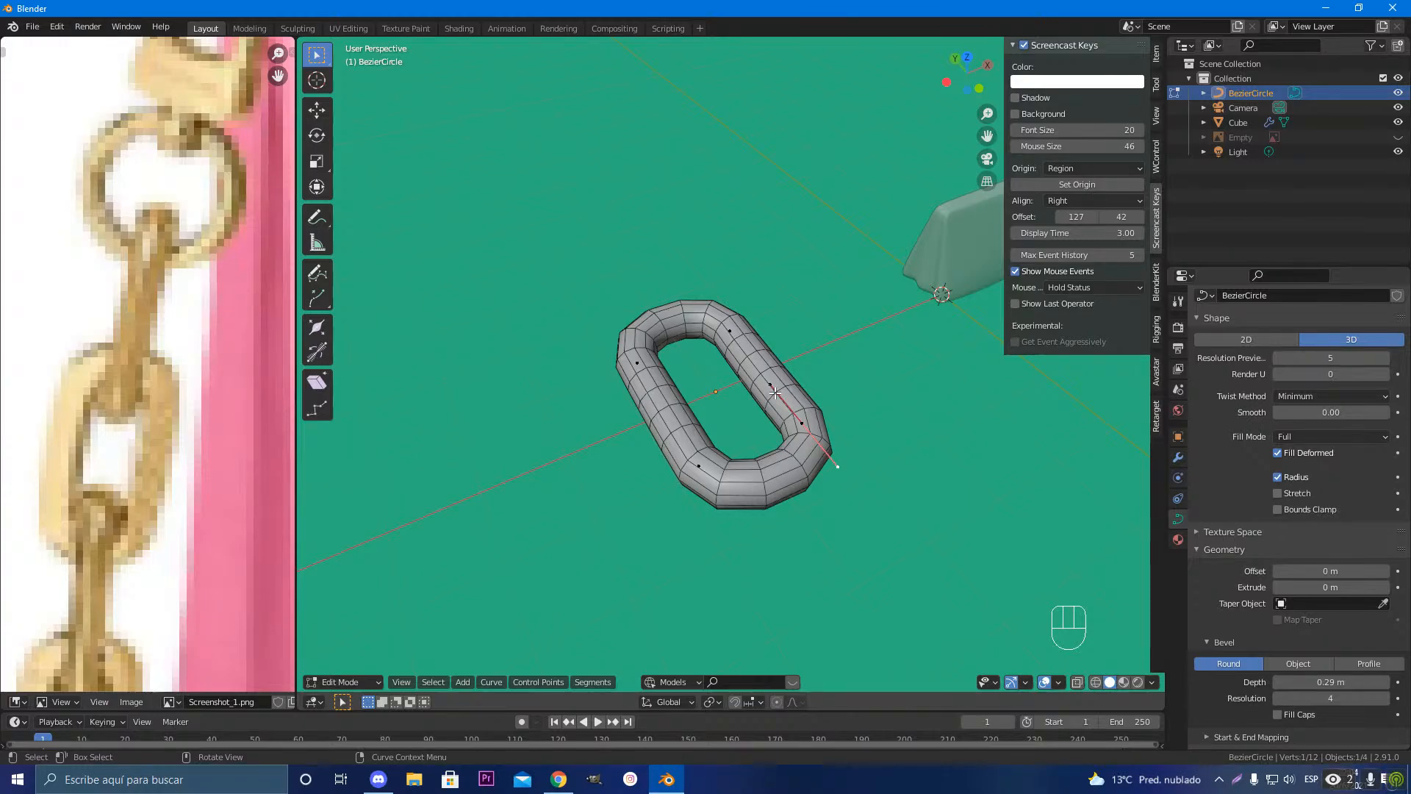
{"action": "mouse_move", "coordinate": [782, 397]}
{"action": "middle_mouse_down"}
{"action": "mouse_move", "coordinate": [793, 403]}
{"action": "mouse_move", "coordinate": [773, 412]}
{"action": "middle_mouse_up"}
{"action": "key", "text": "Tab"}
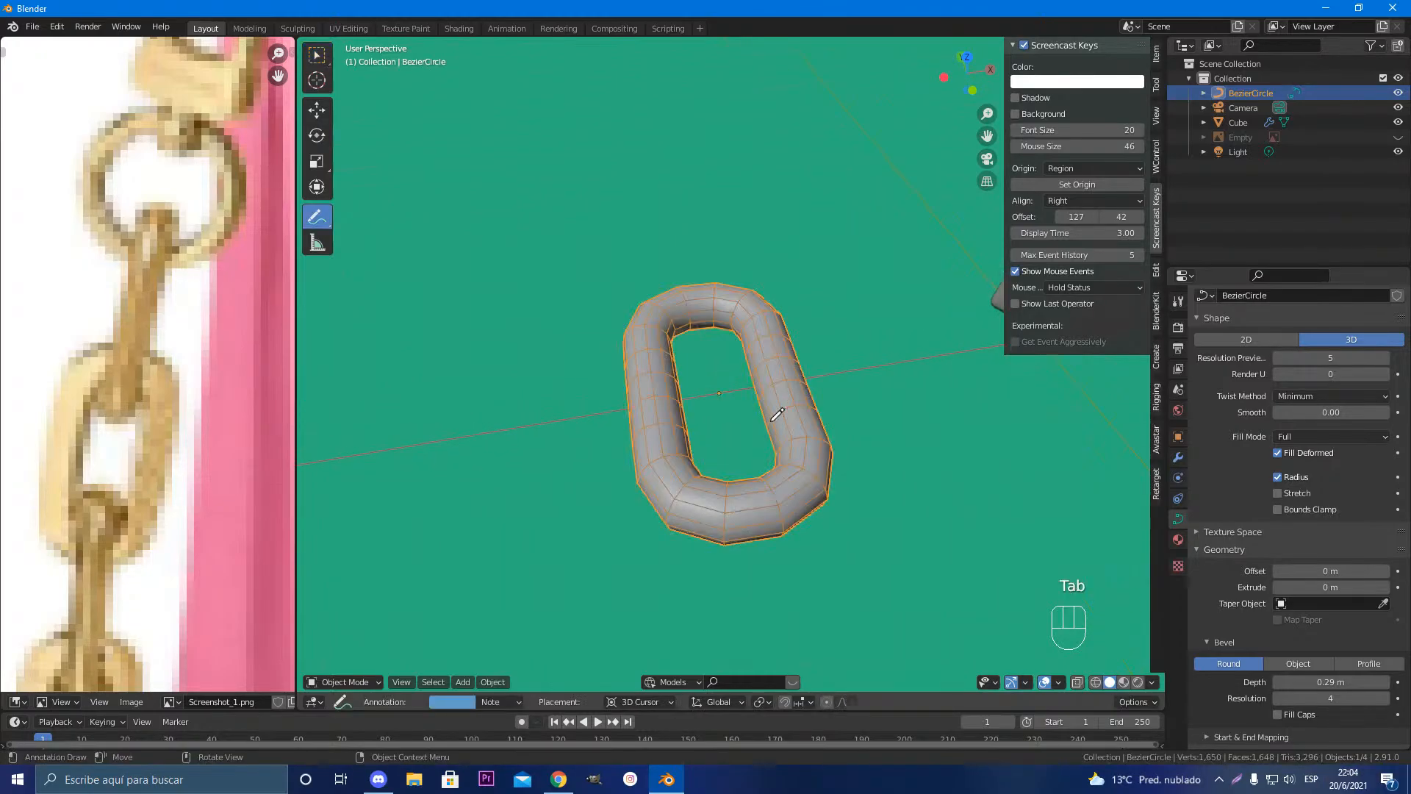
{"action": "key", "text": "Tab"}
{"action": "right_click", "coordinate": [773, 397]}
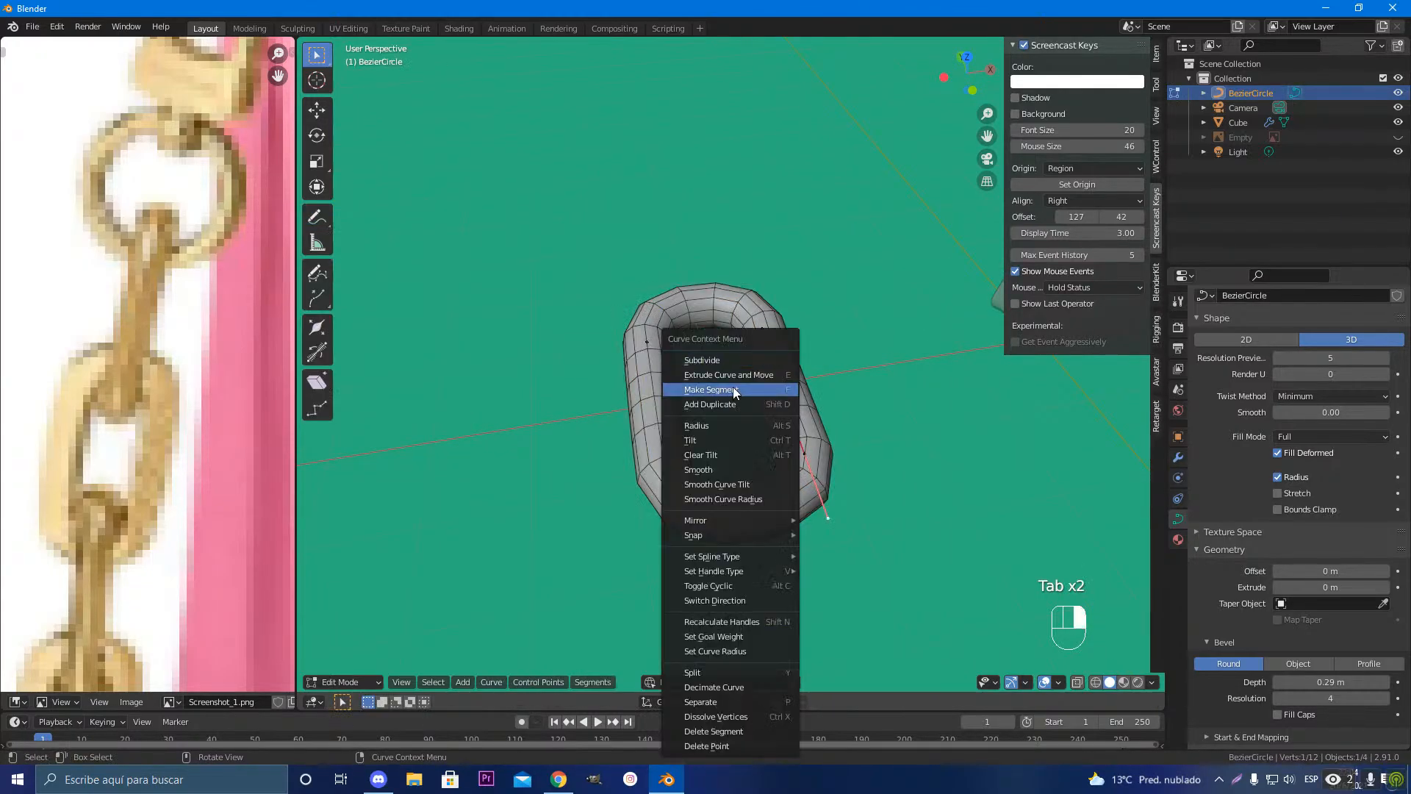
{"action": "key", "text": "Tab"}
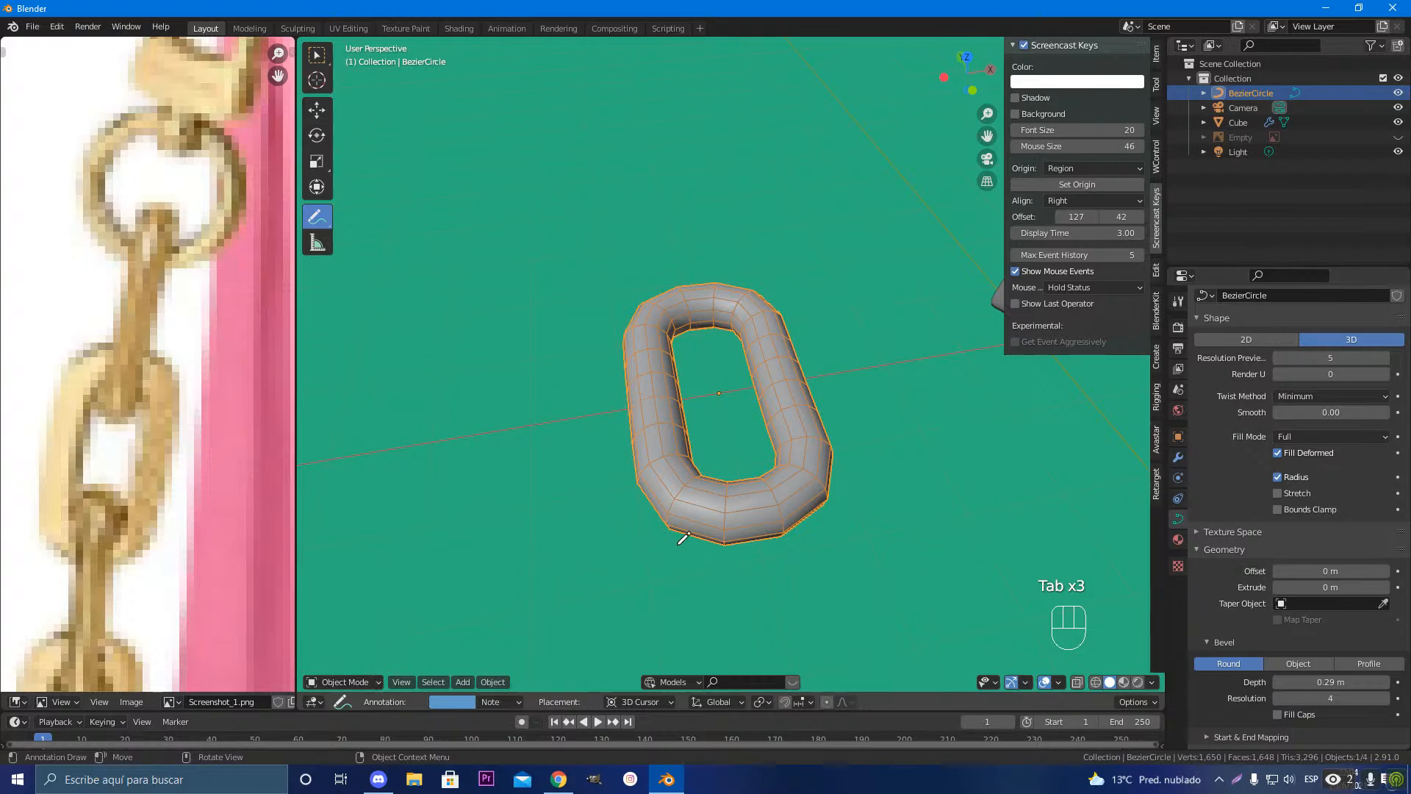
Step: Switch to the GeForce Experience overlay, set the broadcast microphone to Desactivado, and return to Blender
{"action": "key", "text": "alt+z"}
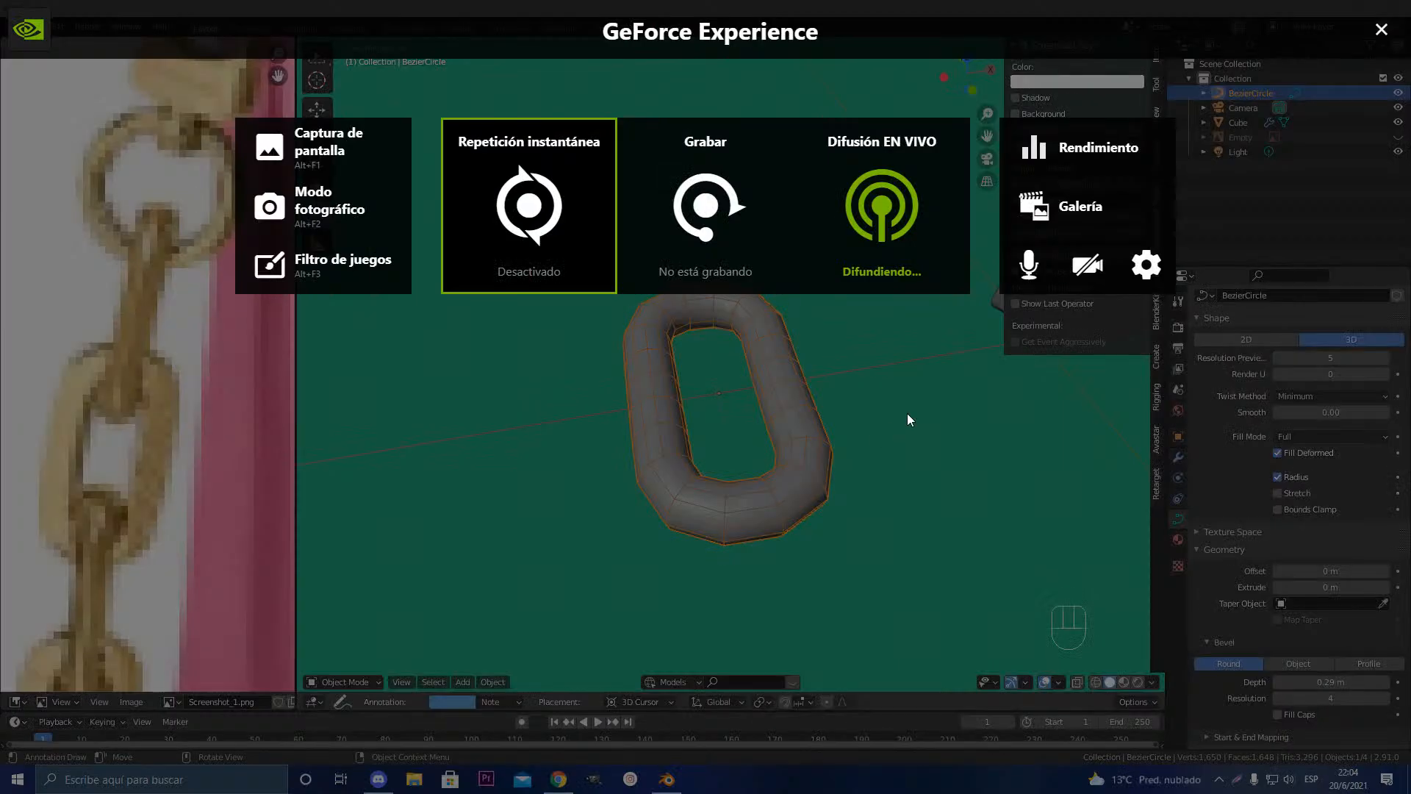
{"action": "left_click", "coordinate": [1031, 271]}
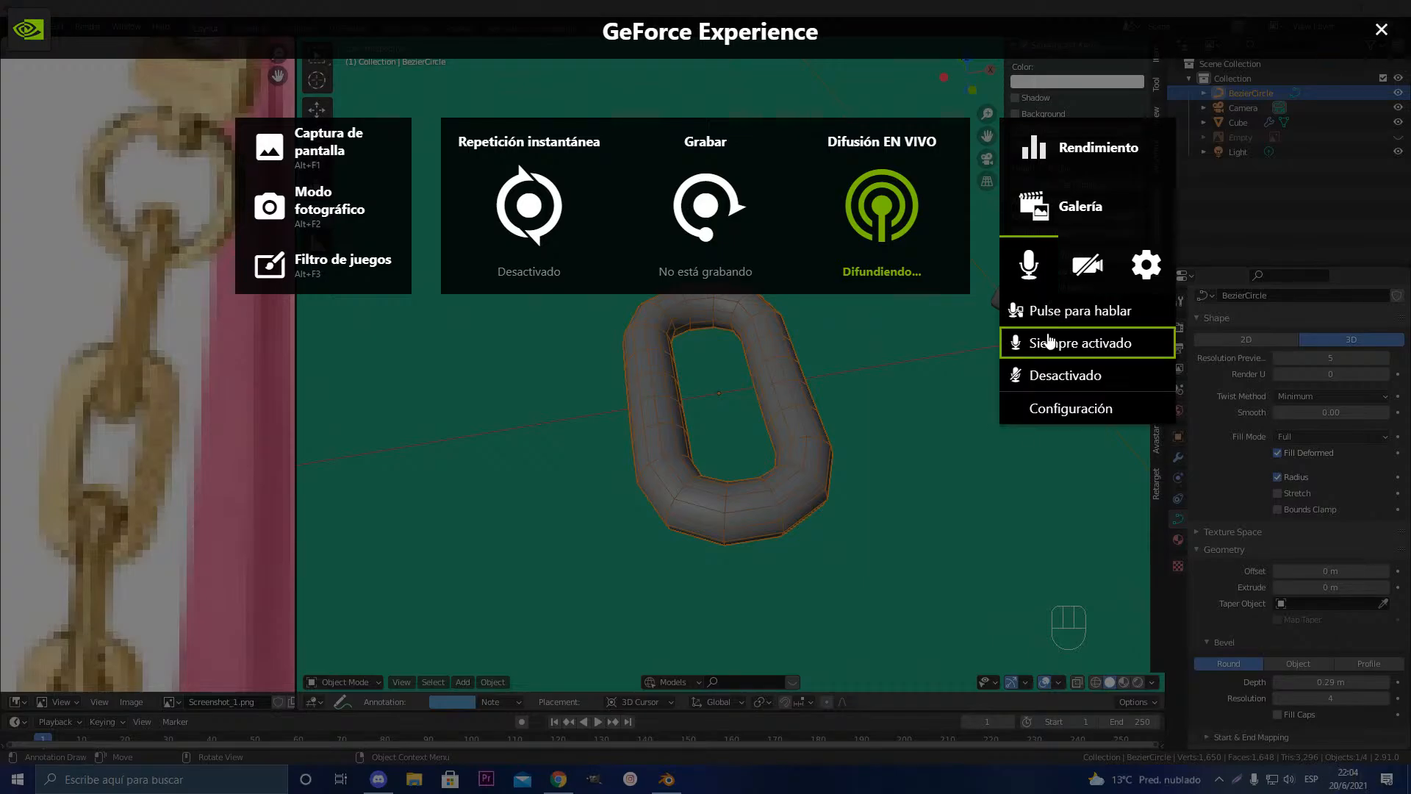
{"action": "left_click", "coordinate": [1067, 376]}
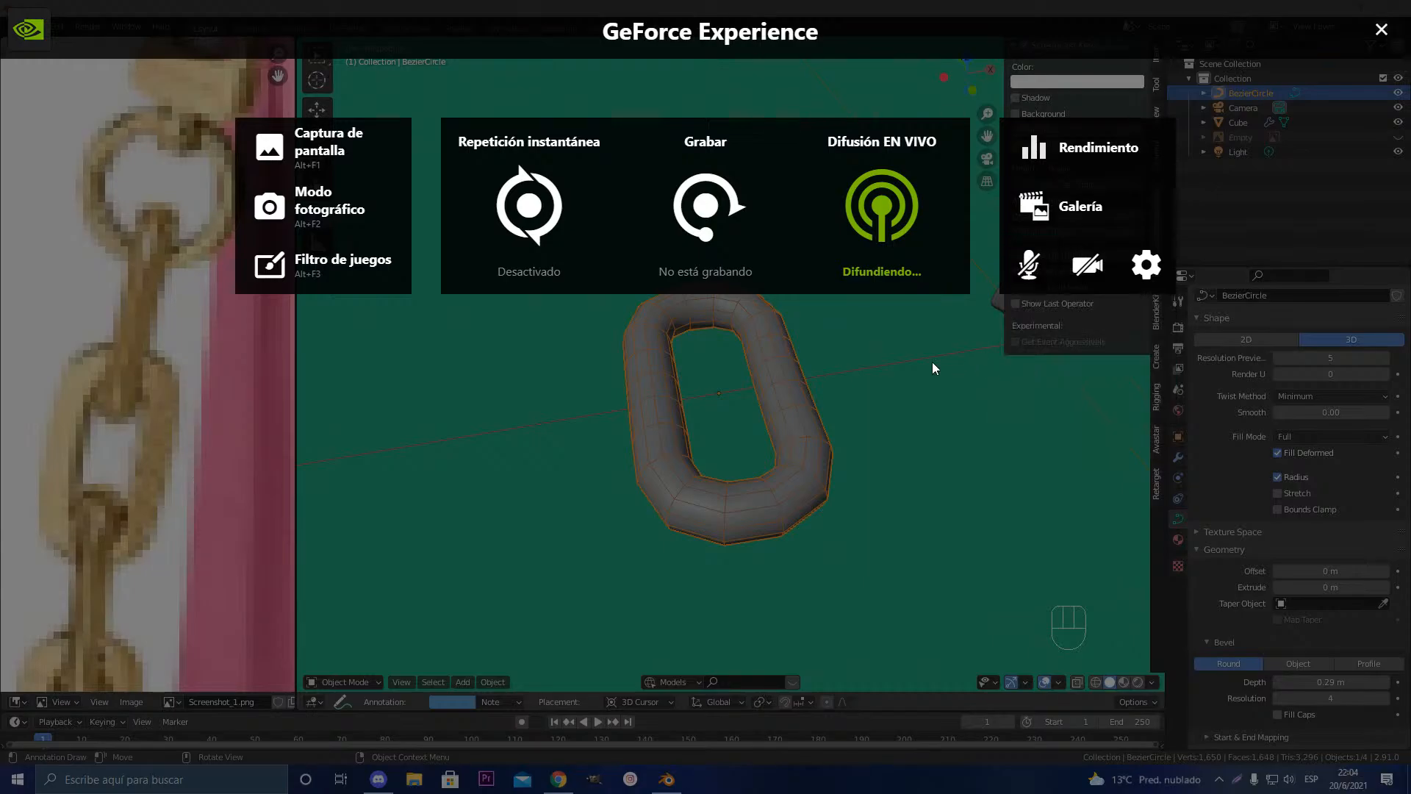
{"action": "key", "text": "alt+z"}
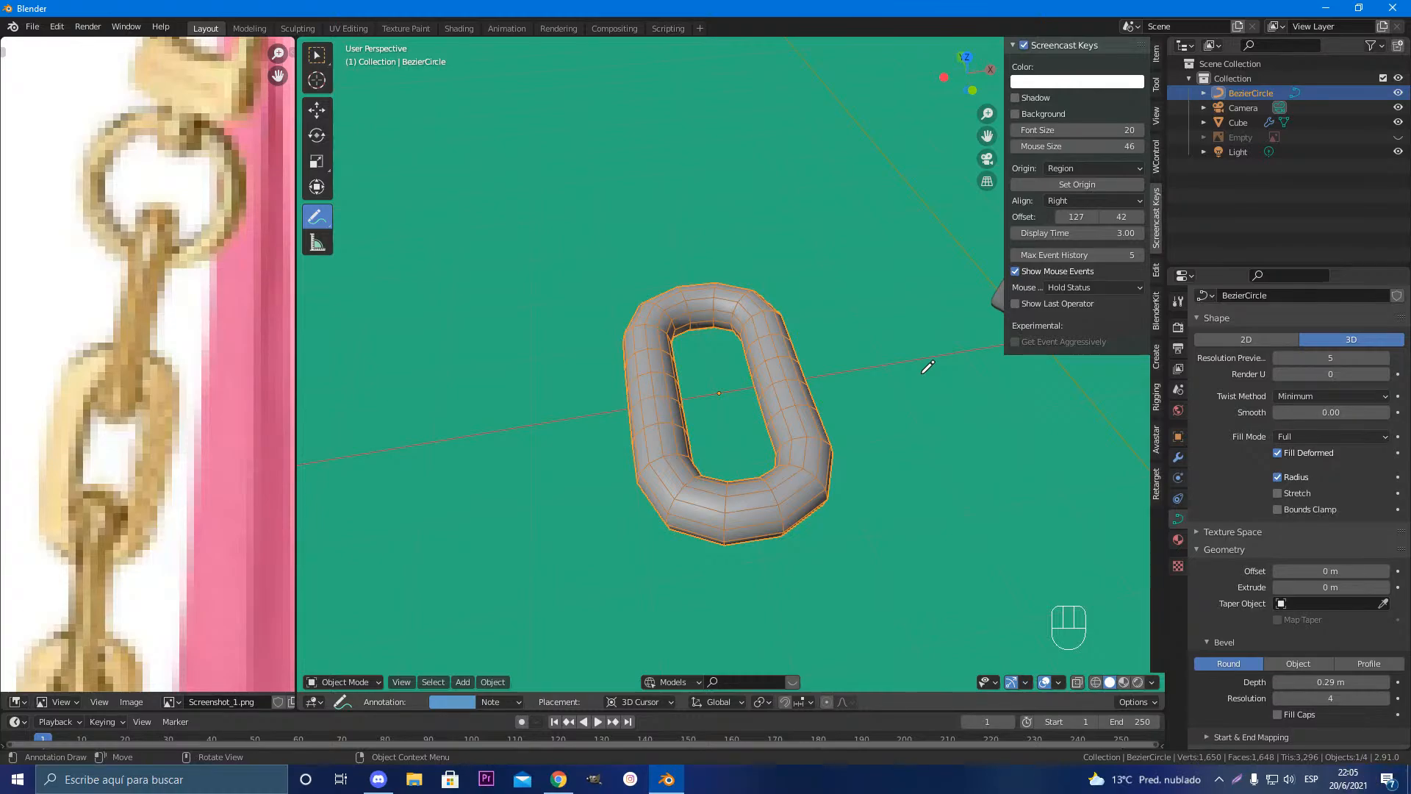
Step: Reopen the GeForce Experience overlay, set the broadcast microphone back to Siempre activado, and return to Blender
{"action": "key", "text": "alt+z"}
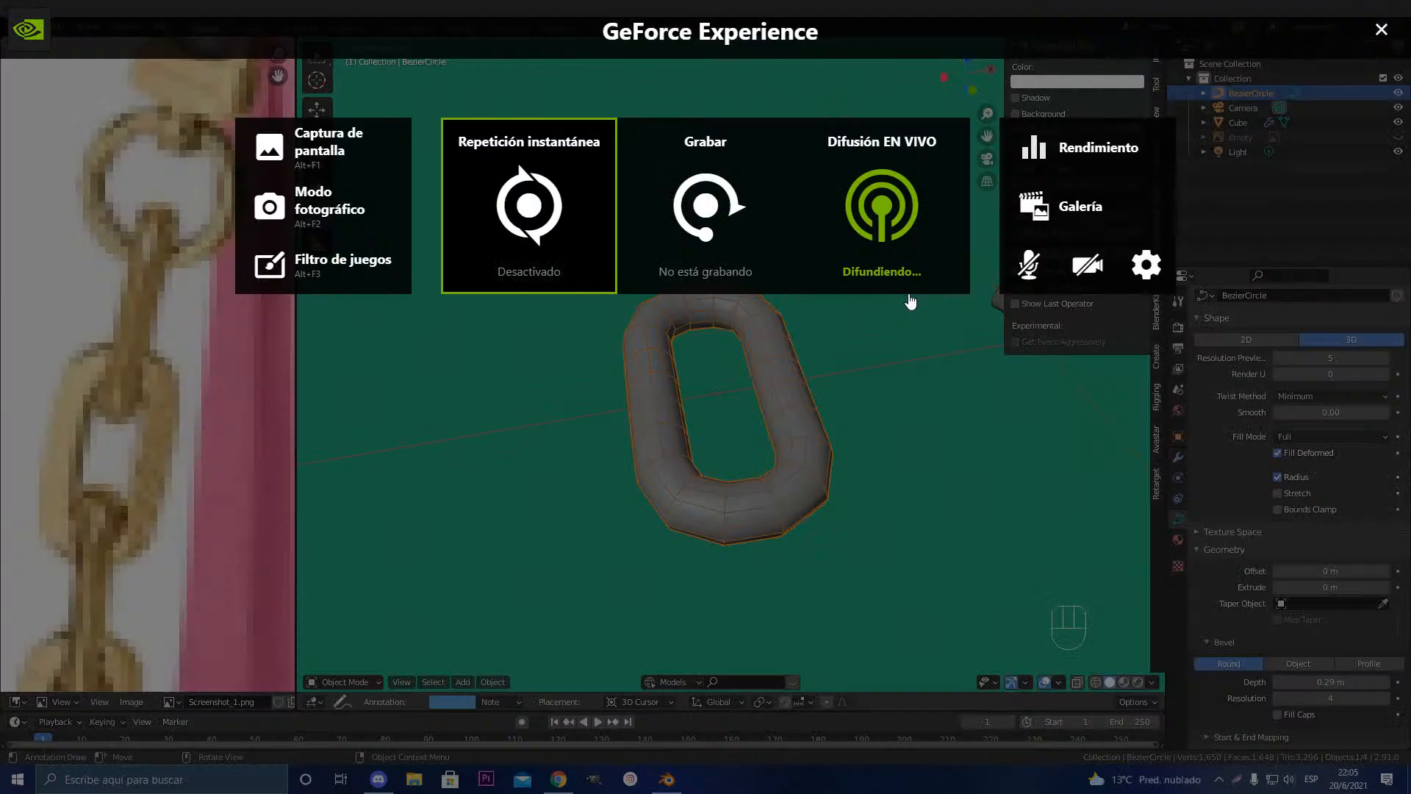
{"action": "left_click", "coordinate": [1029, 264]}
{"action": "left_click", "coordinate": [1049, 344]}
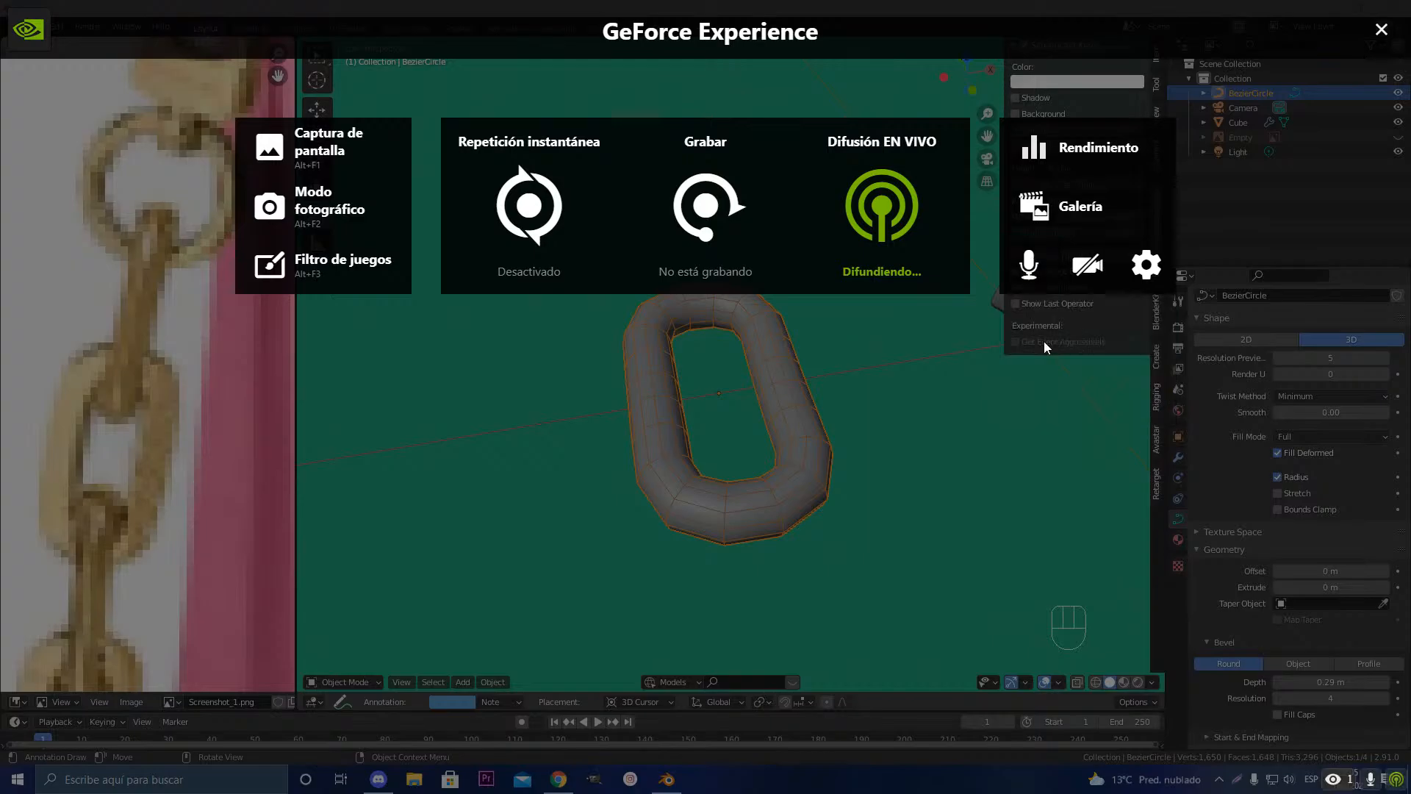
{"action": "key", "text": "alt+z"}
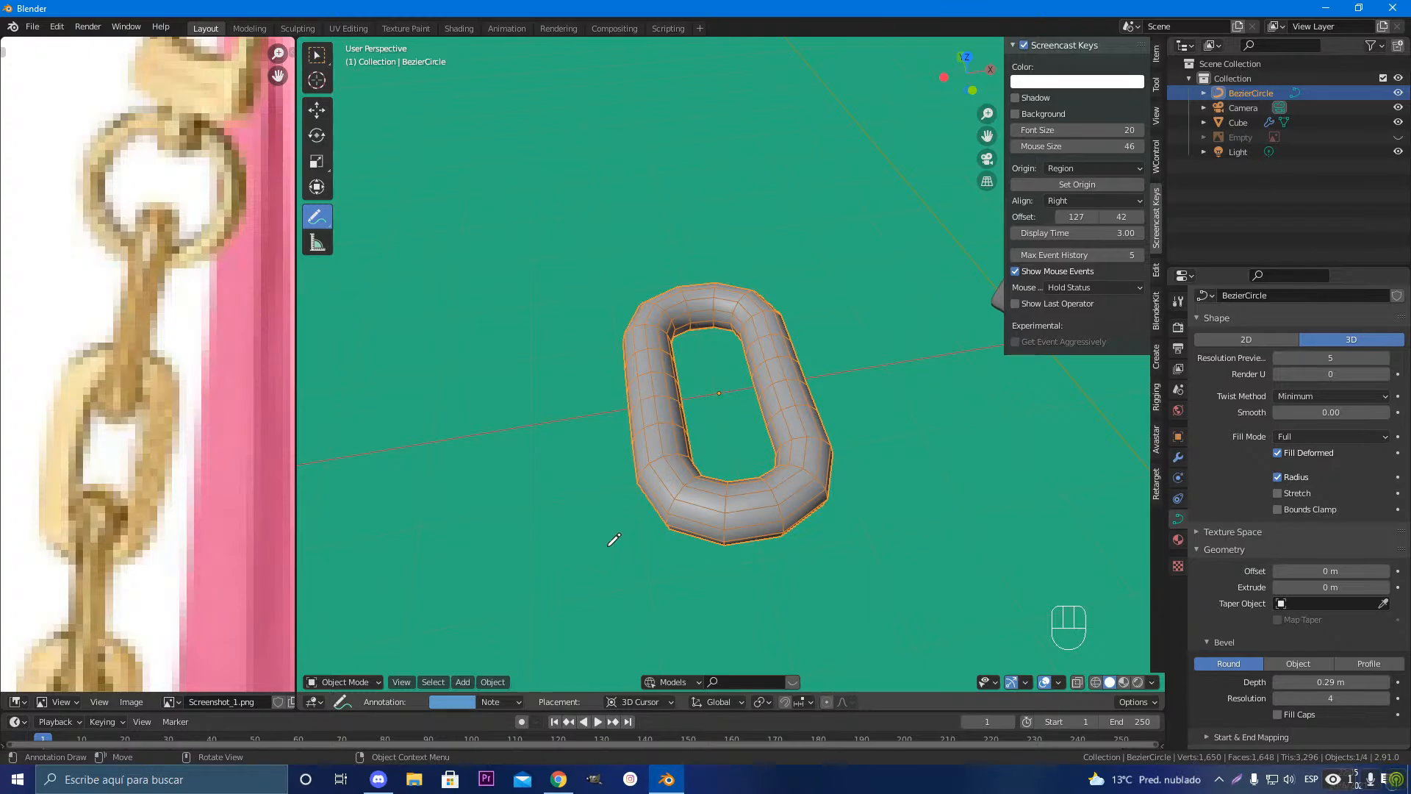
Step: Activate the box selection tool and convert the link curve to a mesh
{"action": "left_click", "coordinate": [317, 55]}
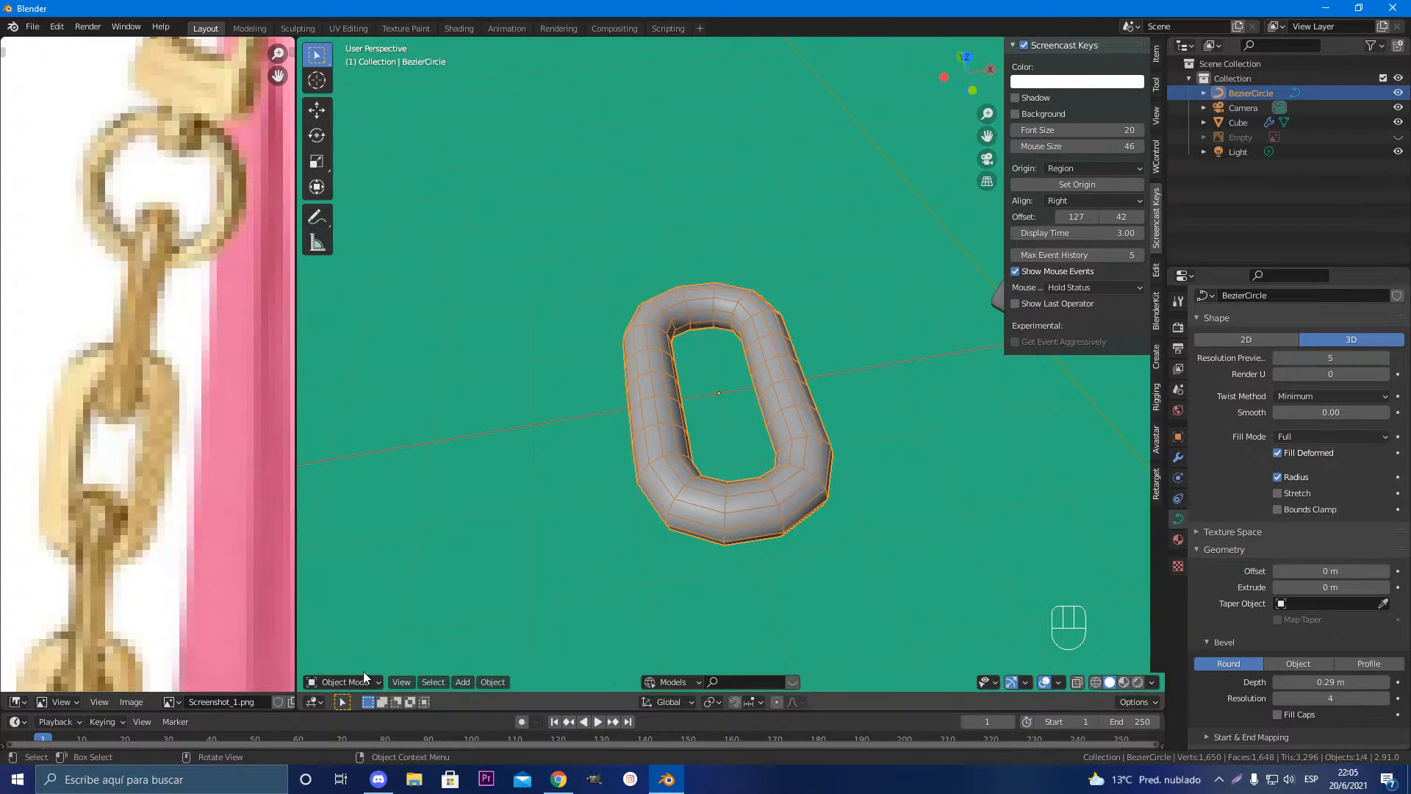
{"action": "right_click", "coordinate": [648, 404]}
{"action": "right_click", "coordinate": [648, 404]}
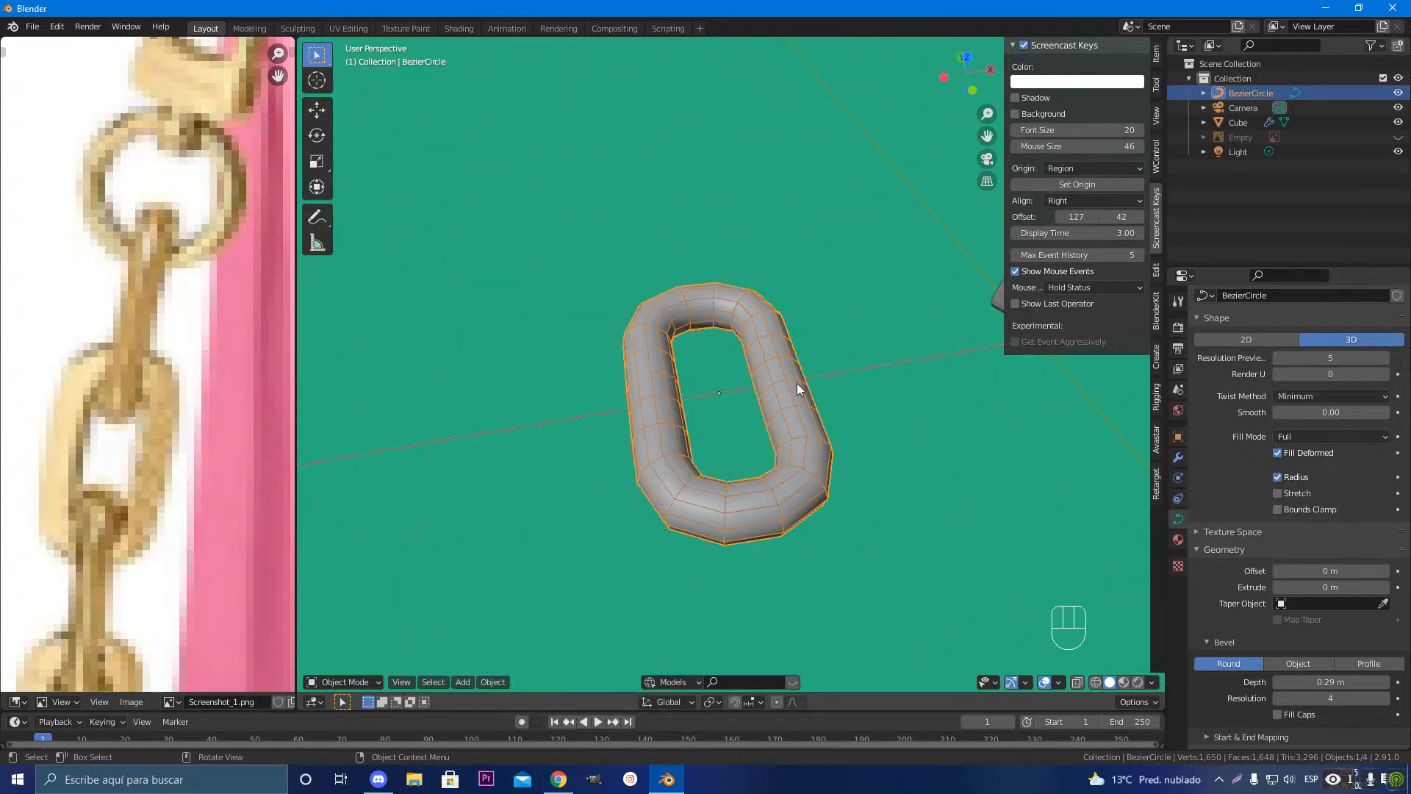
{"action": "left_click", "coordinate": [1179, 456]}
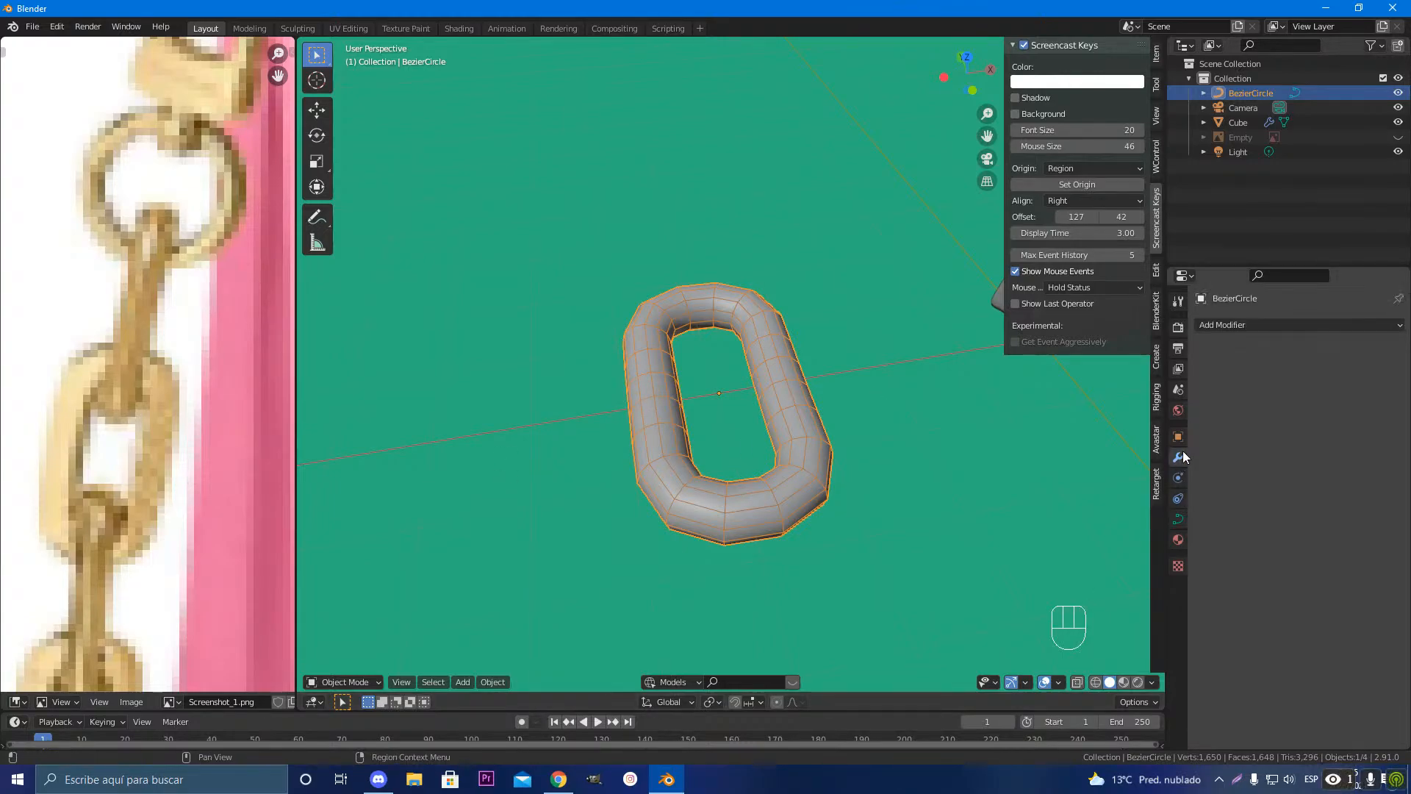
{"action": "right_click", "coordinate": [769, 451]}
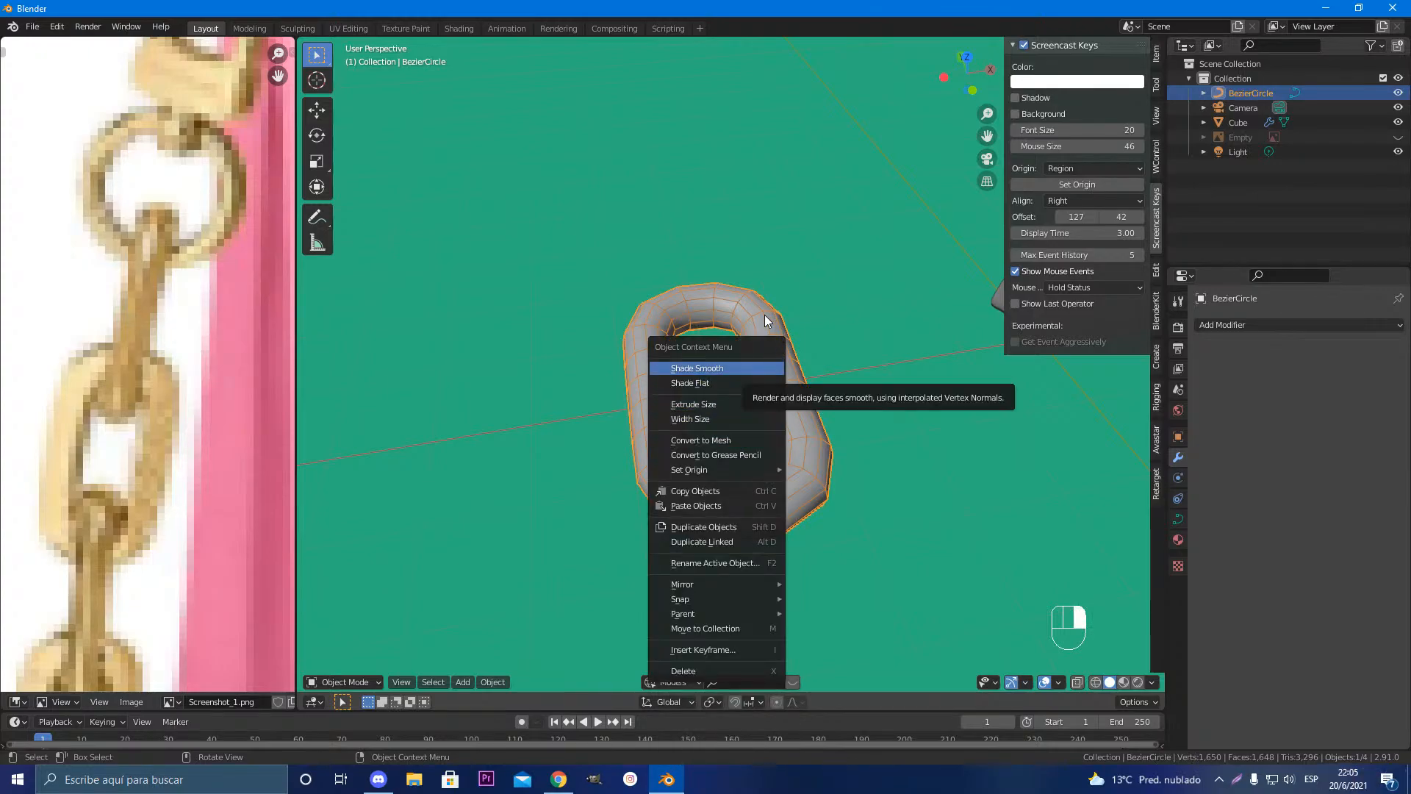
{"action": "left_click", "coordinate": [736, 443]}
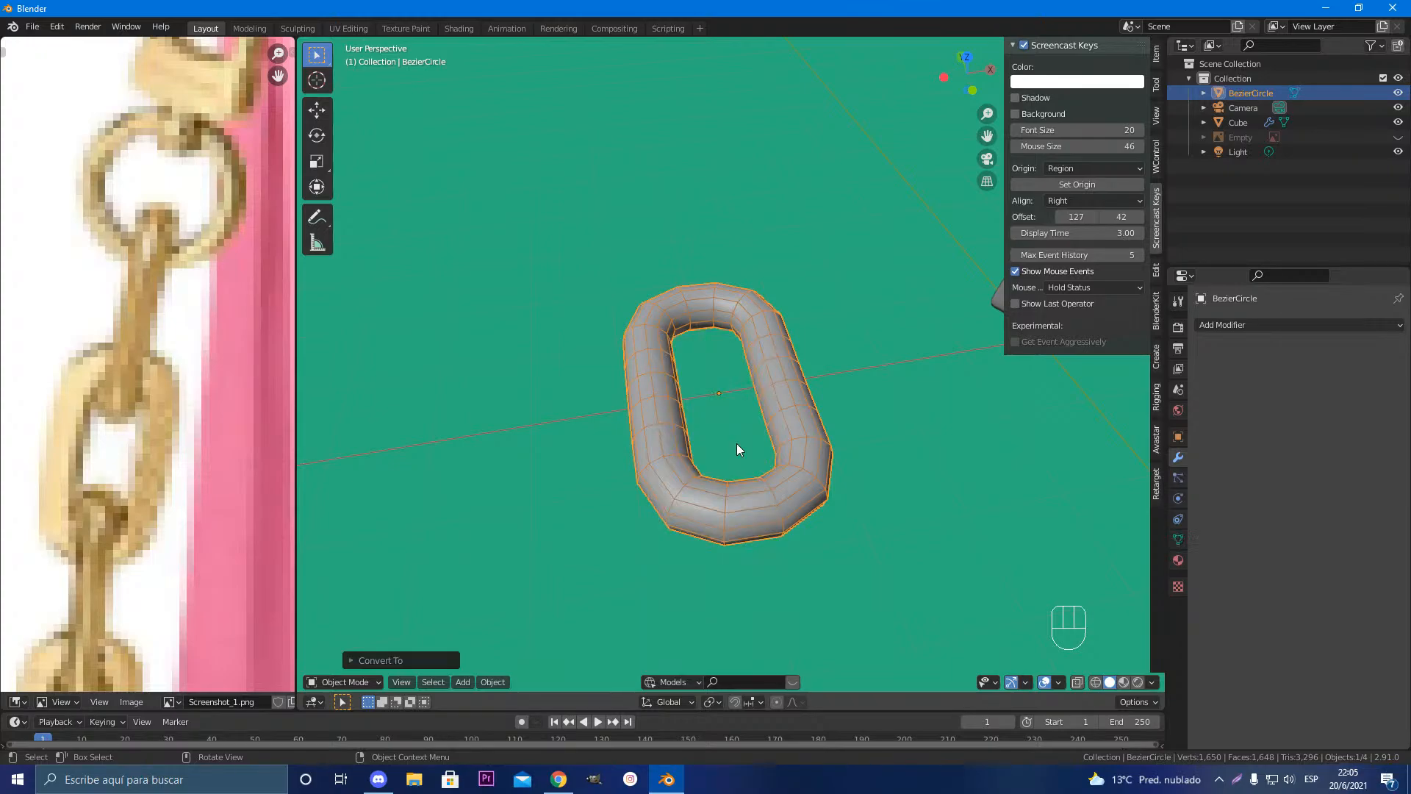
{"action": "middle_click_drag", "start_coordinate": [770, 405], "coordinate": [744, 401]}
{"action": "key", "text": "Tab"}
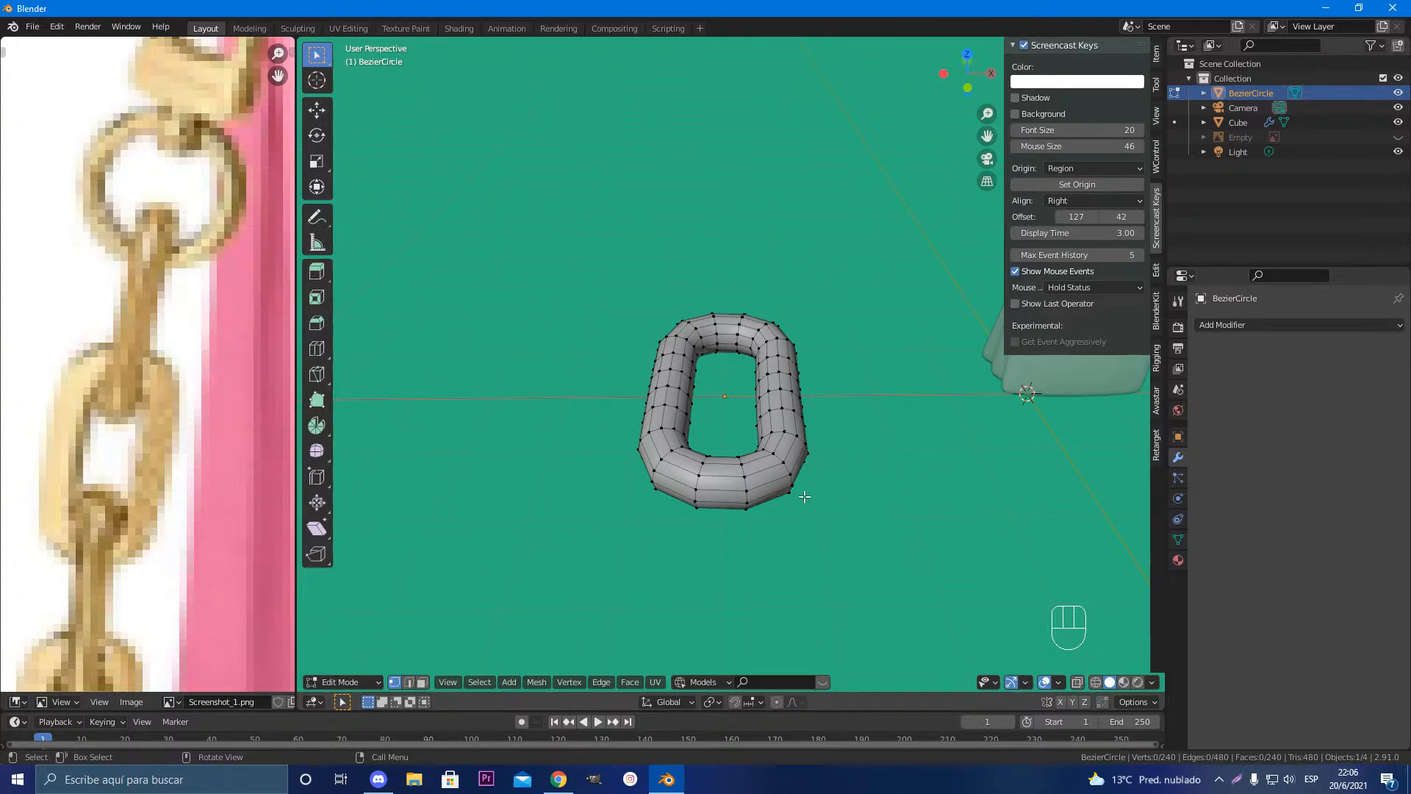
{"action": "middle_click_drag", "start_coordinate": [811, 476], "coordinate": [756, 476]}
{"action": "key", "text": "r"}
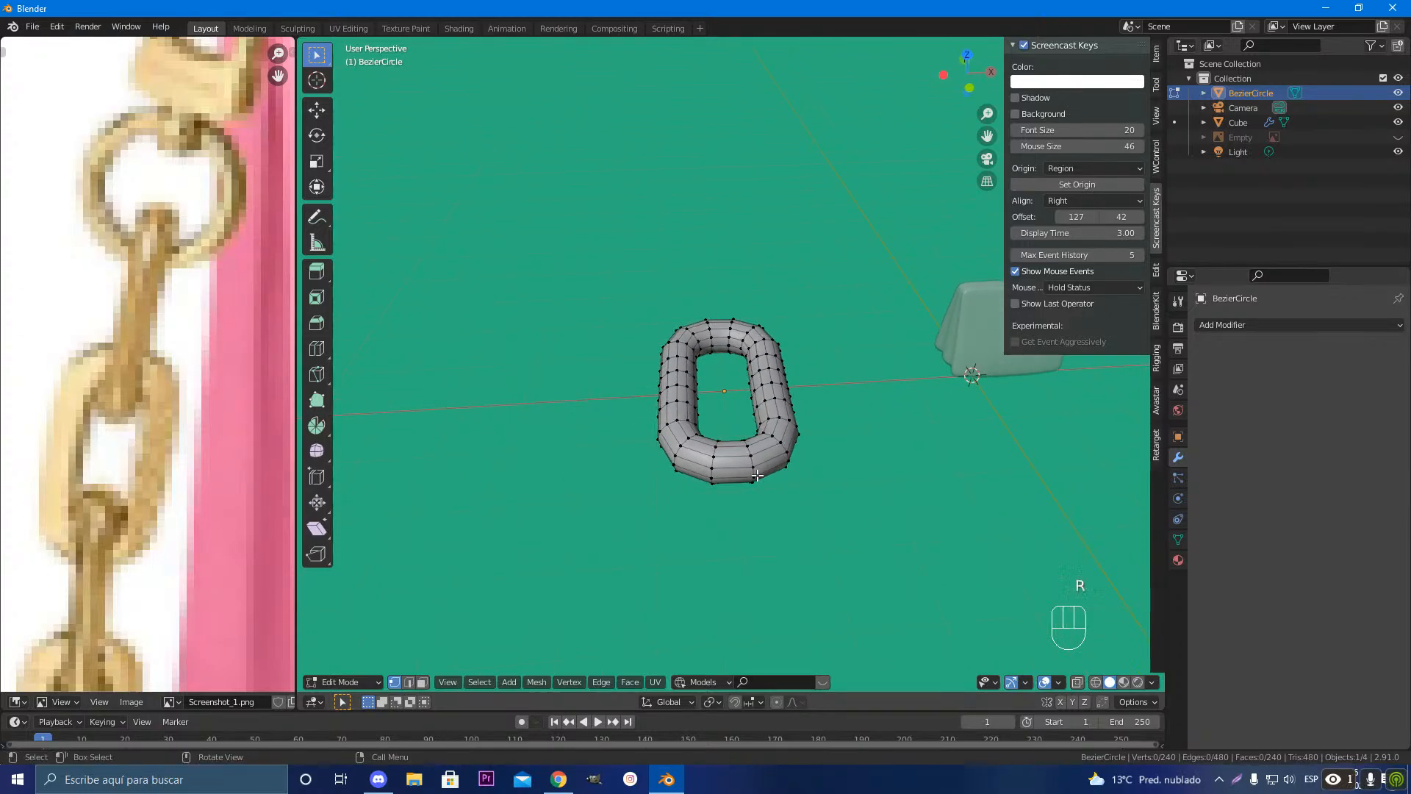
{"action": "key", "text": "Tab"}
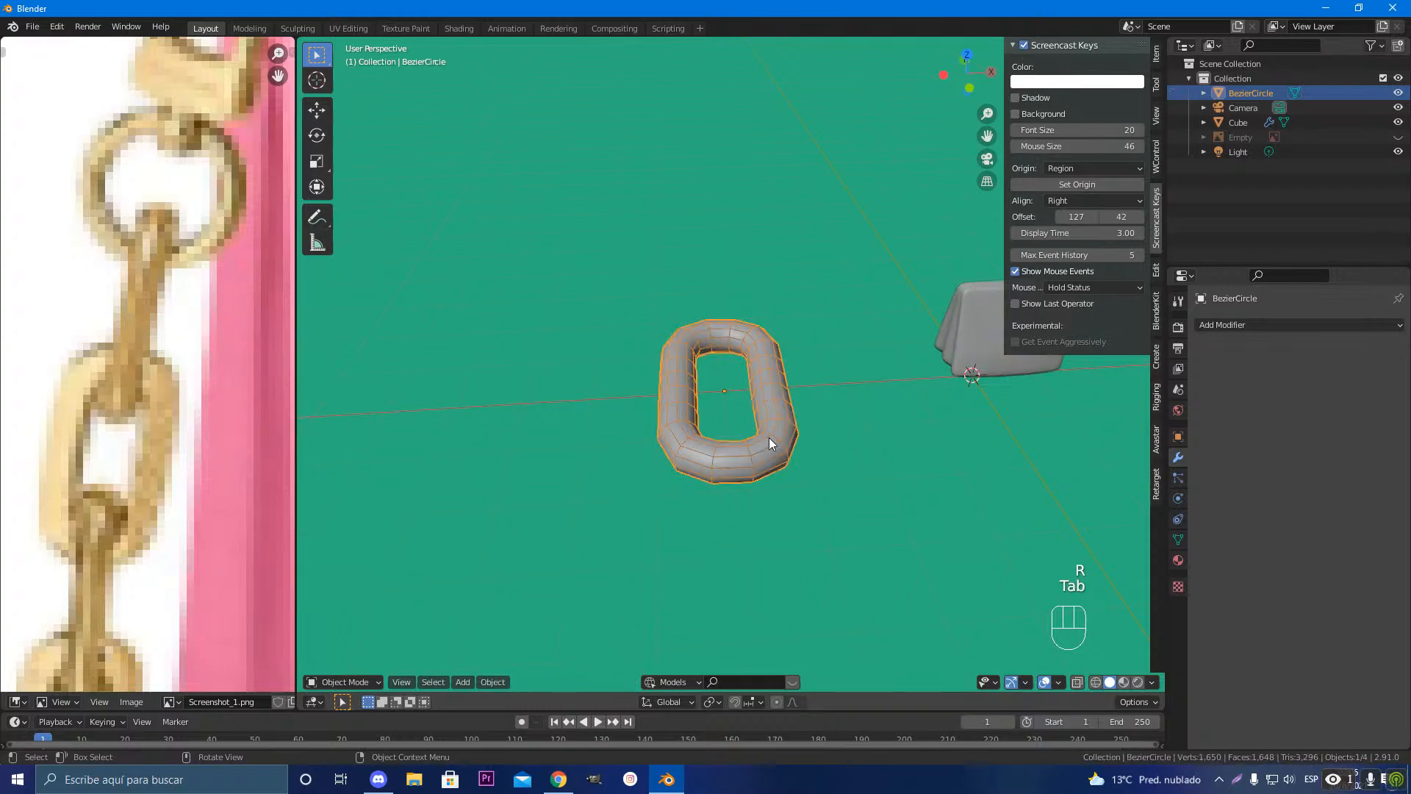
{"action": "key", "text": "Tab"}
{"action": "key", "text": "Tab"}
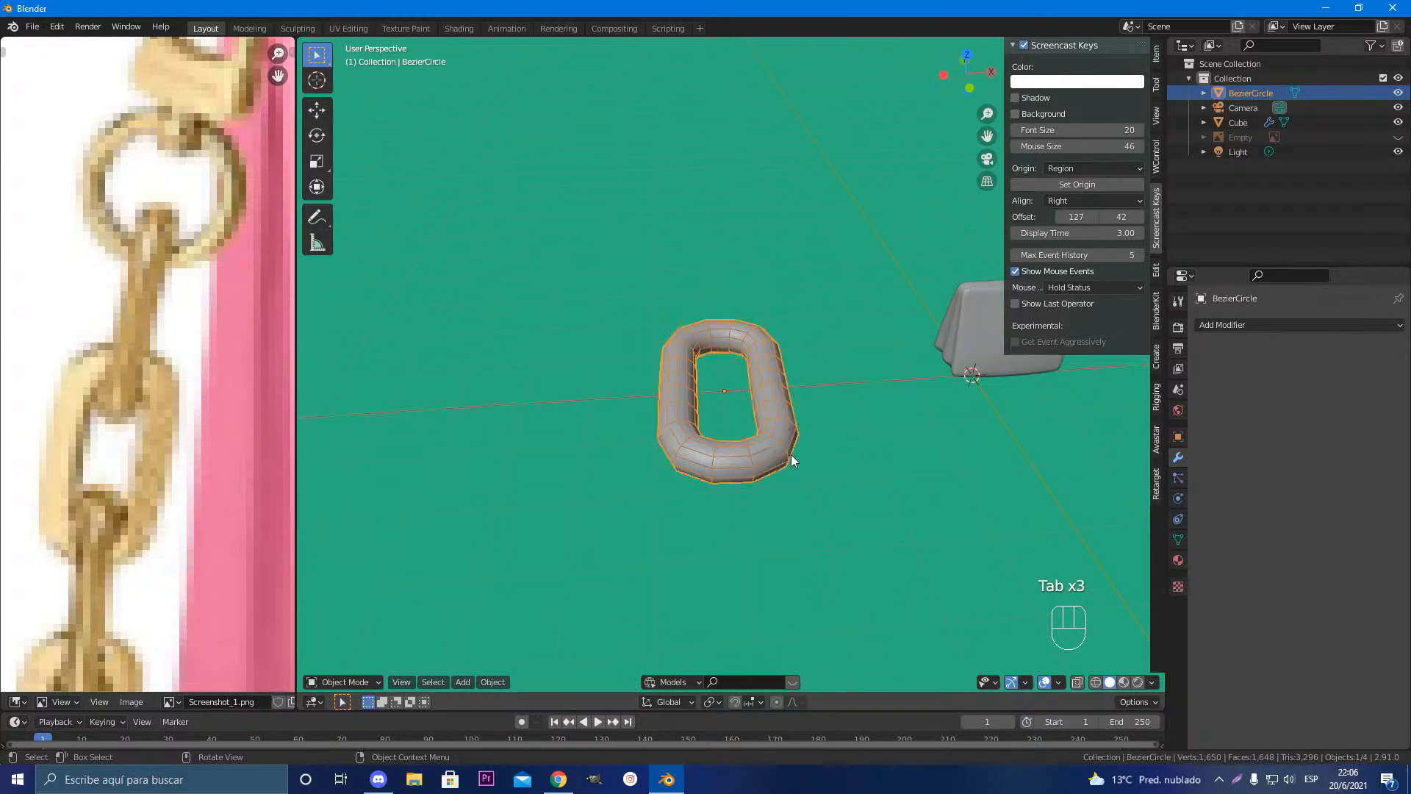
{"action": "key", "text": "r"}
{"action": "key", "text": "x"}
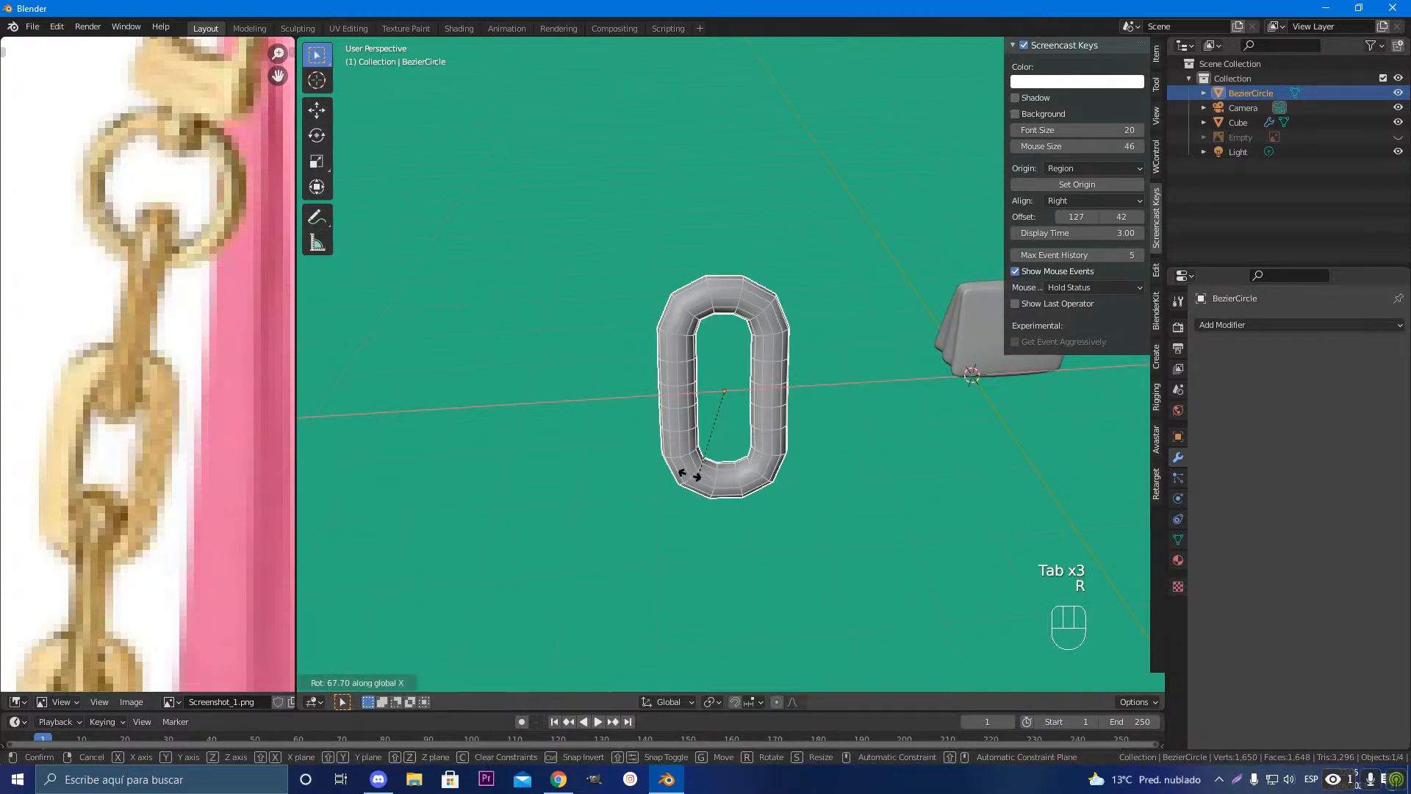
{"action": "right_click", "coordinate": [687, 442]}
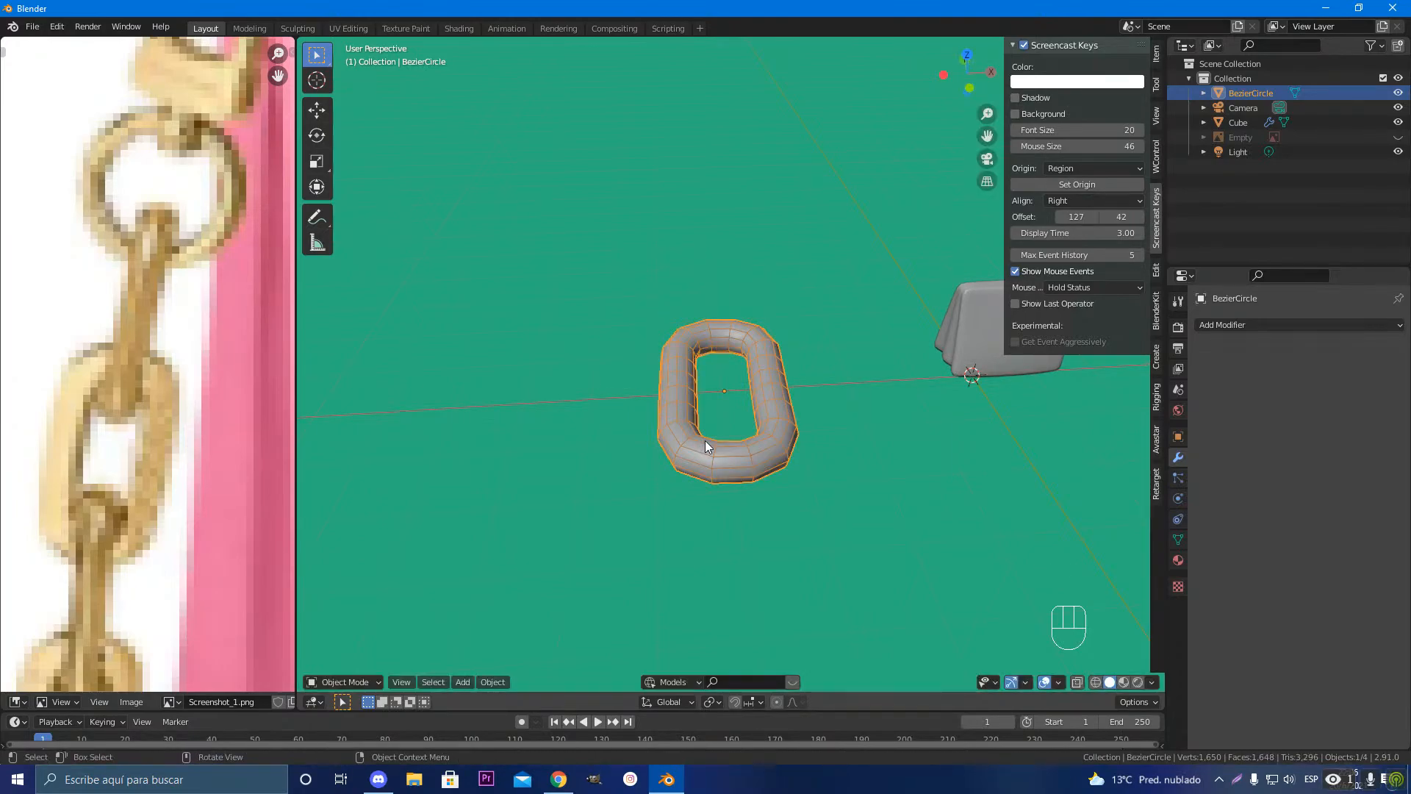
Step: Rotate the link 90 degrees about the global Z axis in Object Mode
{"action": "key", "text": "r"}
{"action": "type", "text": "z"}
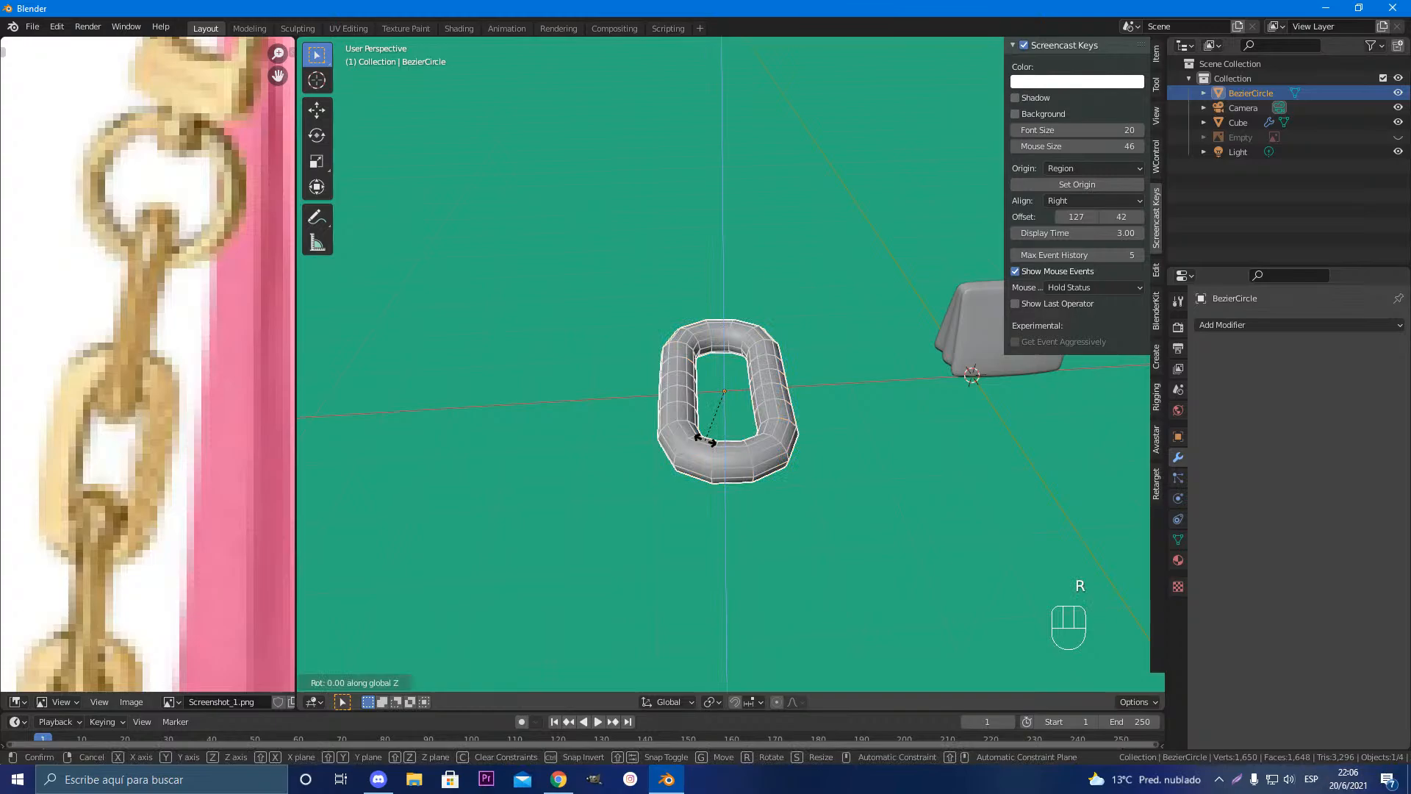
{"action": "type", "text": "90"}
{"action": "key", "text": "Return"}
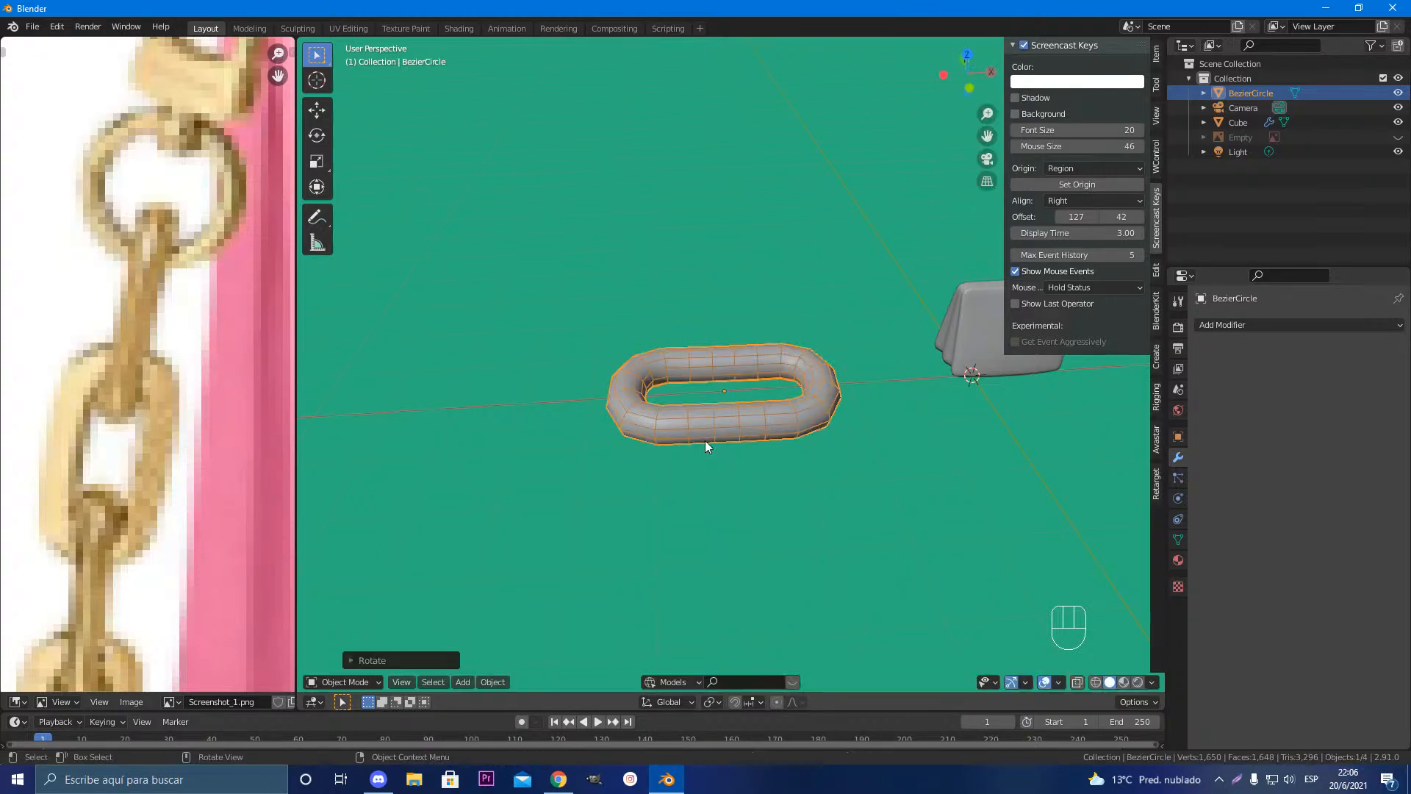
Step: Duplicate the link's entire mesh in Edit Mode and place the copy about -2.37 m along the global X axis
{"action": "key", "text": "shift"}
{"action": "key", "text": "Tab"}
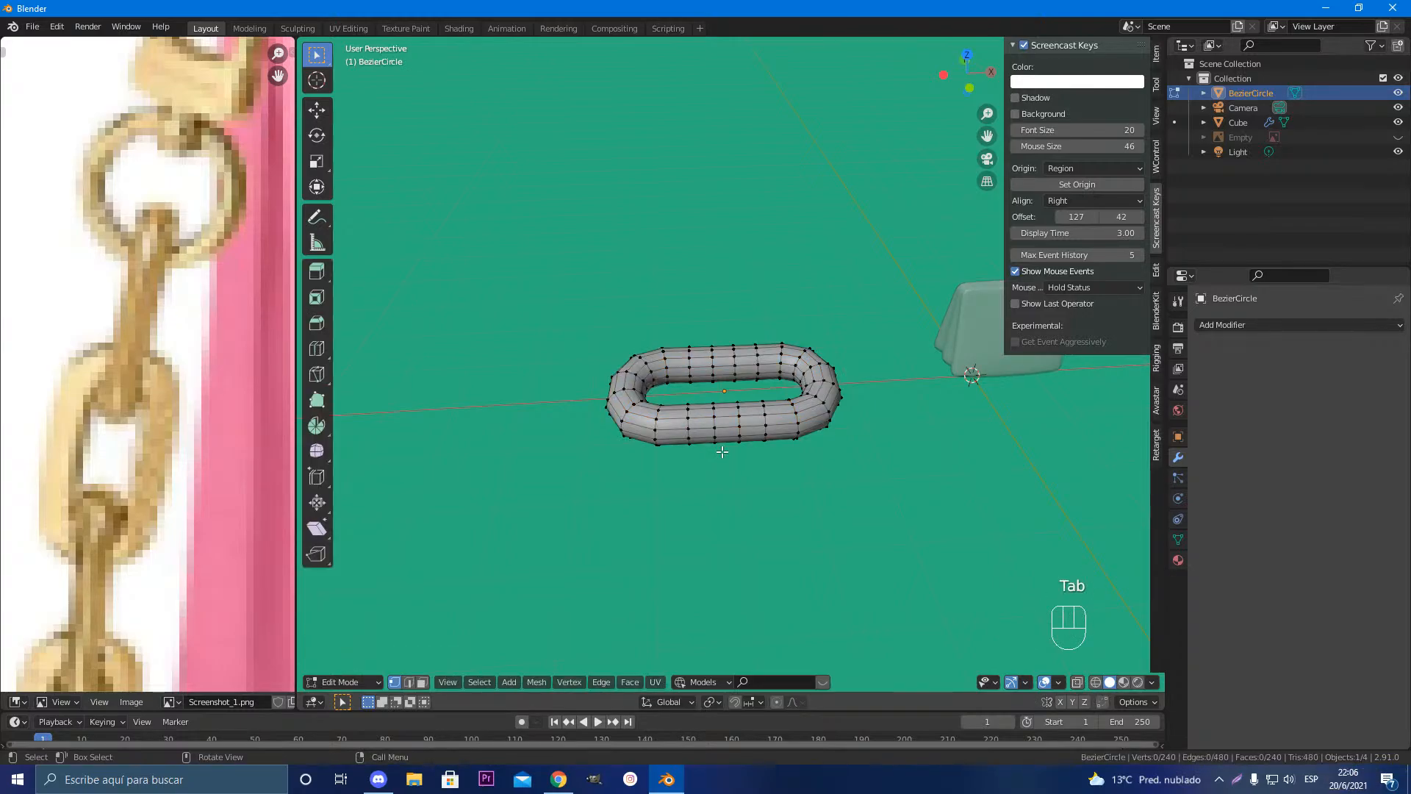
{"action": "key", "text": "a"}
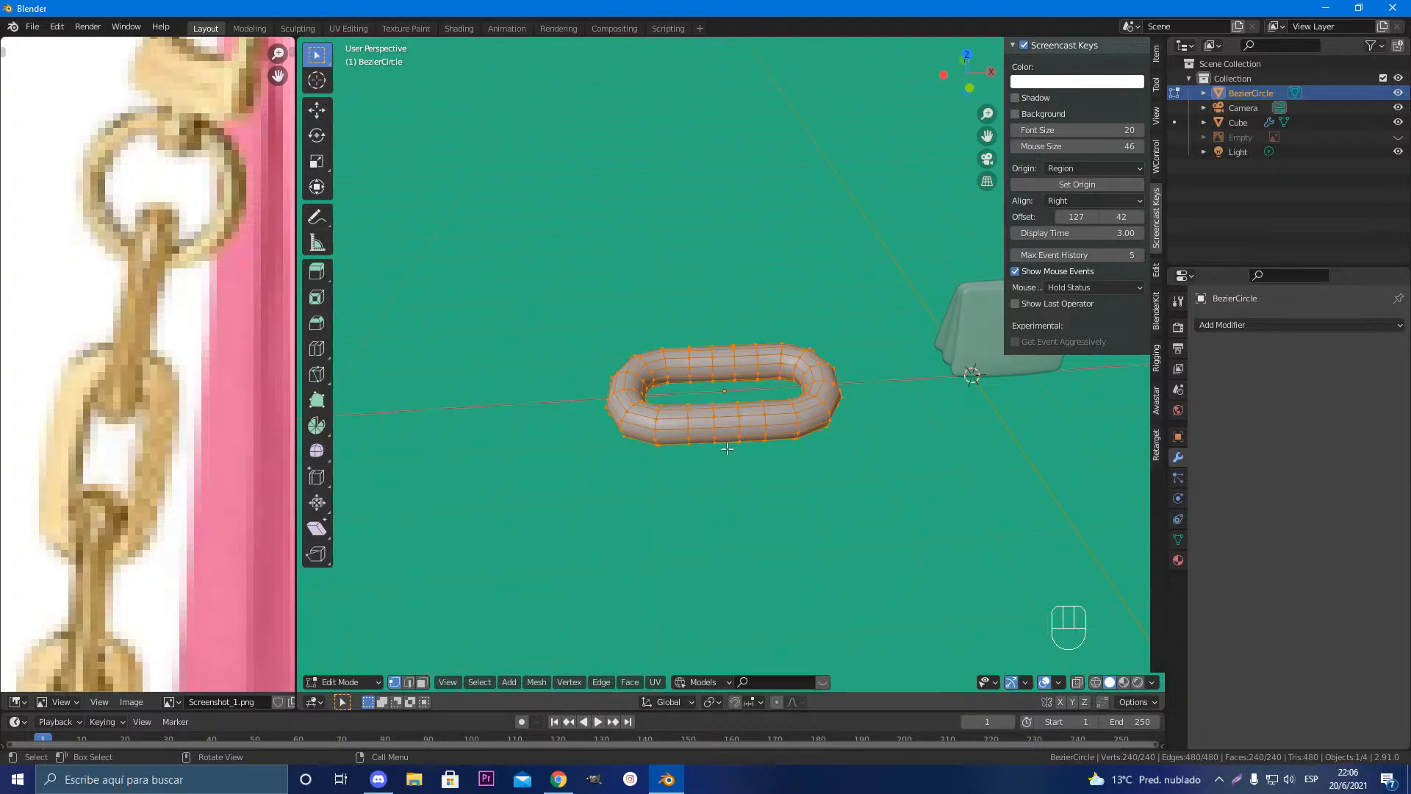
{"action": "key", "text": "shift"}
{"action": "key", "text": "shift+d"}
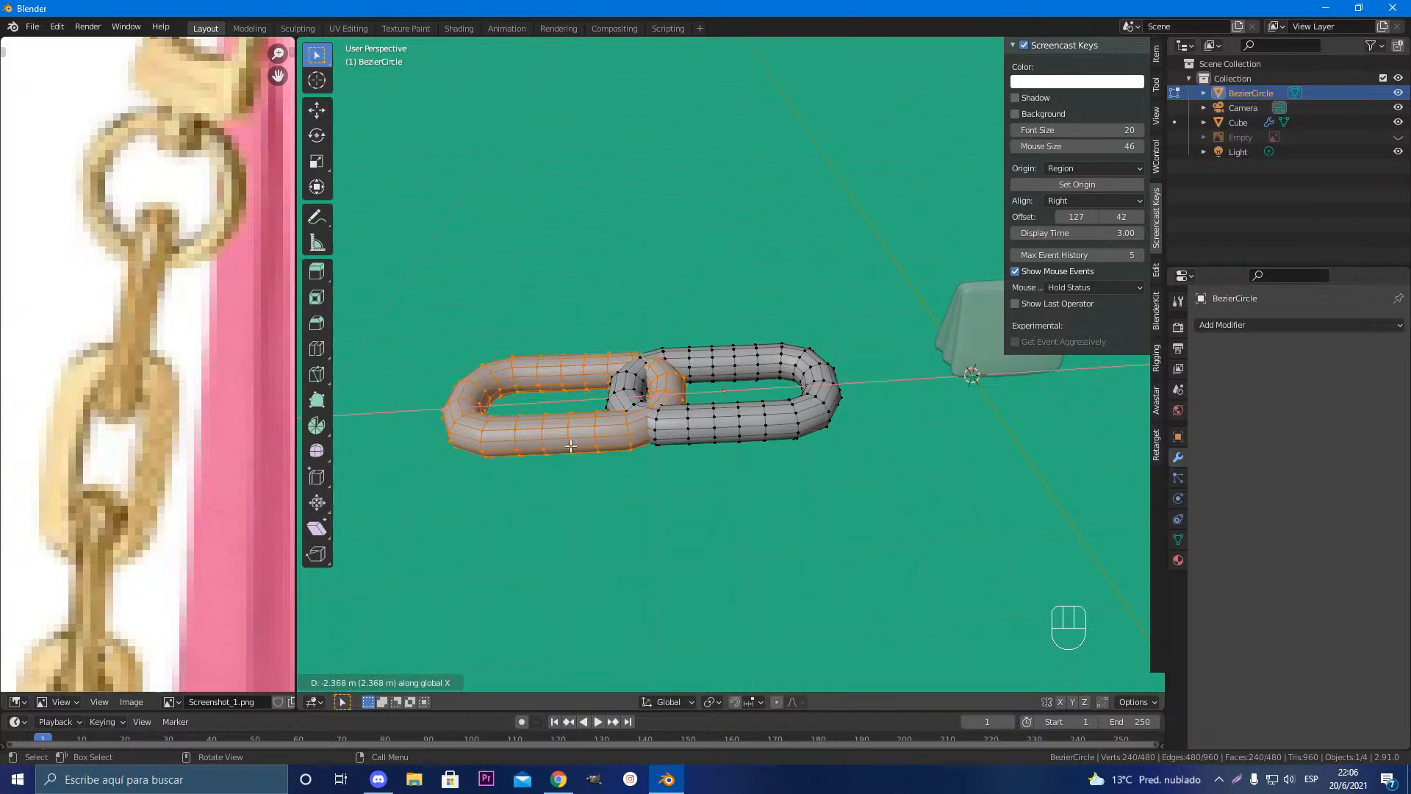
{"action": "left_click", "coordinate": [571, 446]}
Step: Fine-tune the duplicated link's position along the global X axis where its end overlaps the first link
{"action": "middle_click_drag", "start_coordinate": [674, 404], "coordinate": [663, 472]}
{"action": "scroll", "coordinate": [664, 472], "scroll_direction": "up", "scroll_amount": 5}
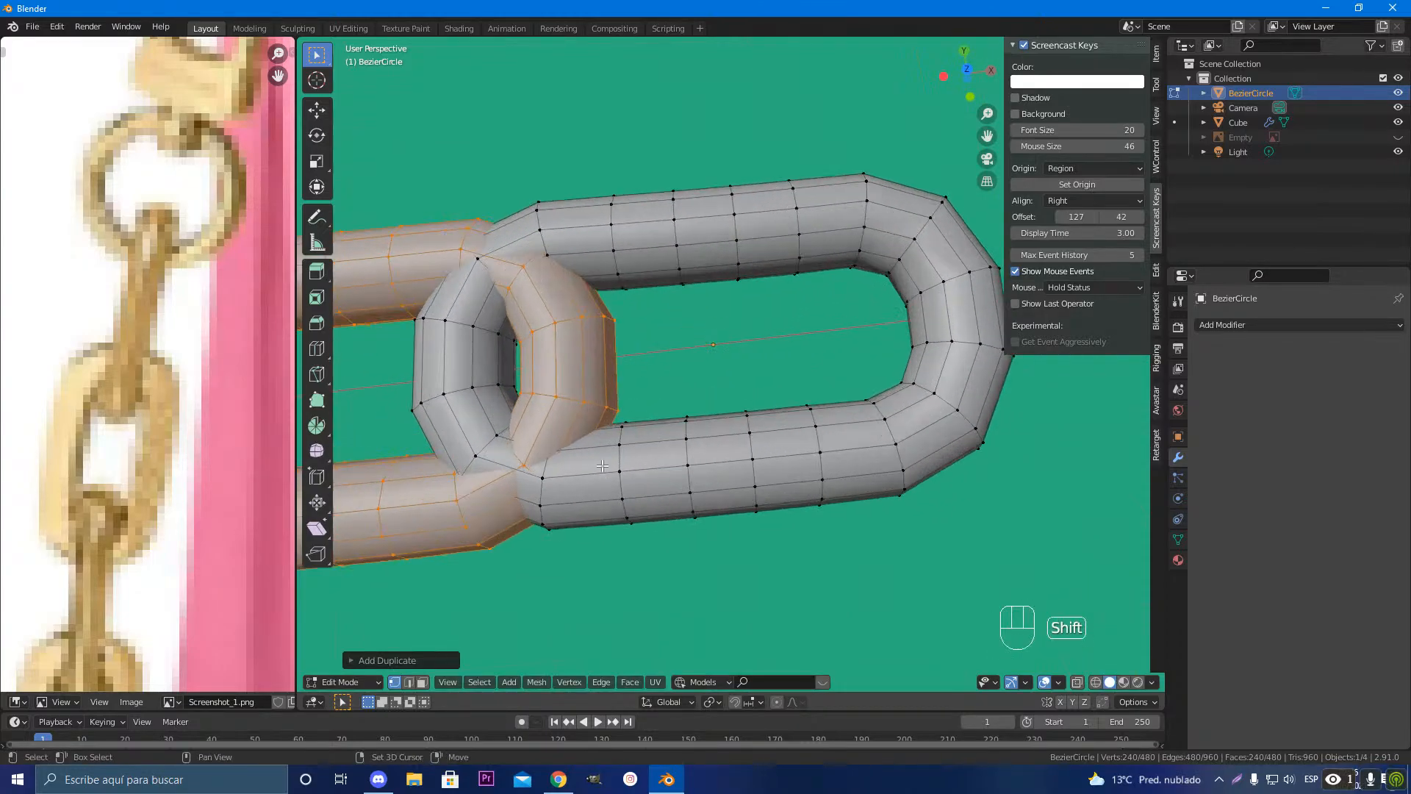
{"action": "middle_click_drag", "start_coordinate": [555, 416], "coordinate": [695, 399], "text": "shift"}
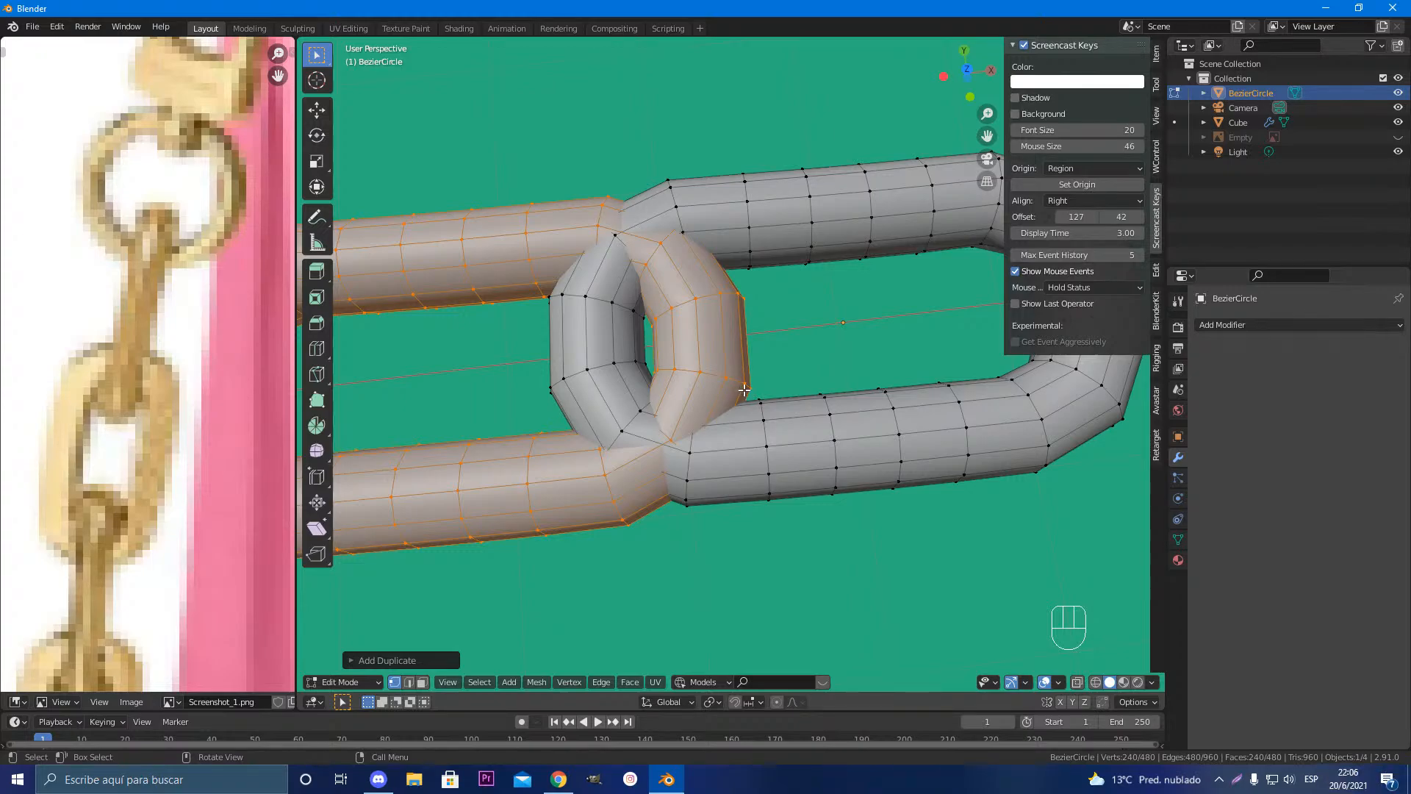
{"action": "key", "text": "g"}
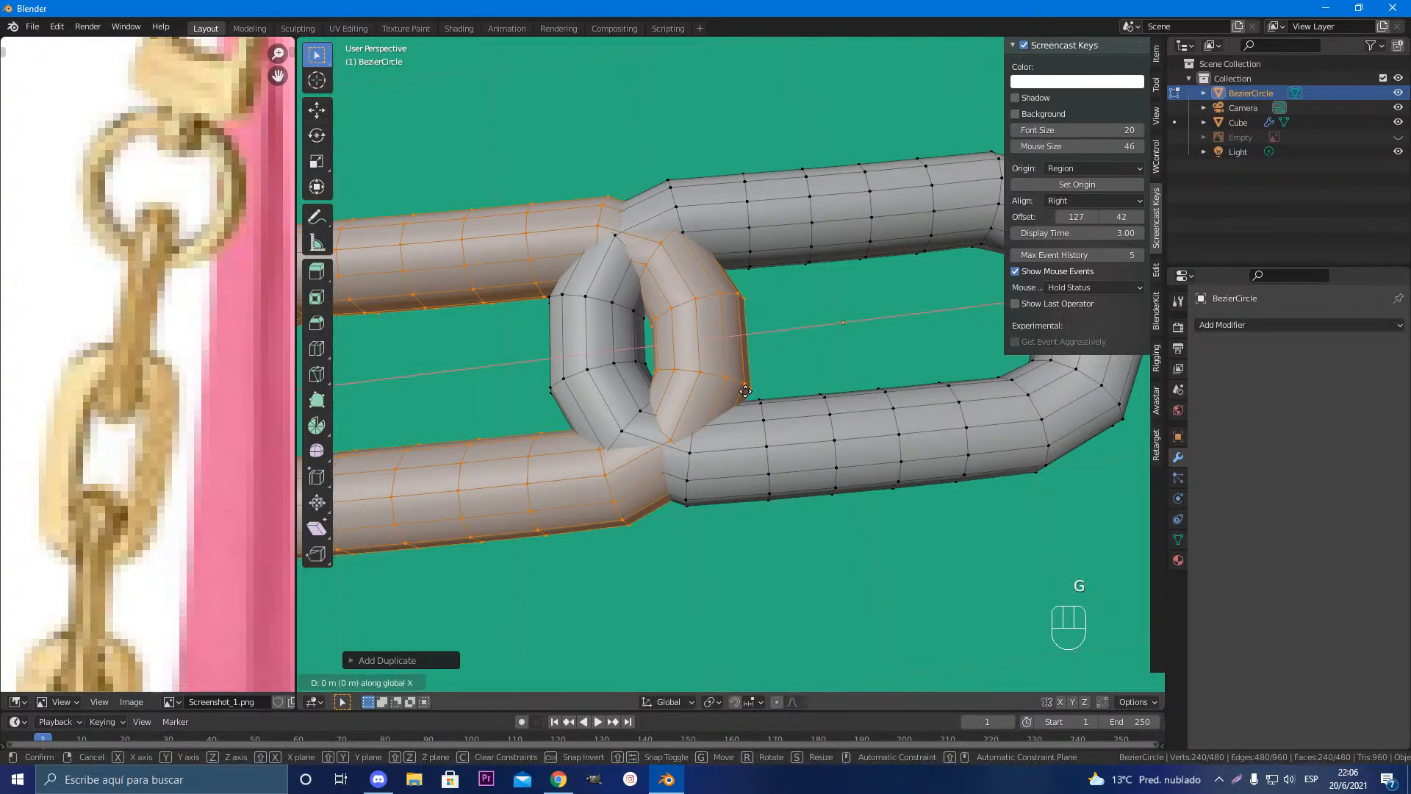
{"action": "key", "text": "x"}
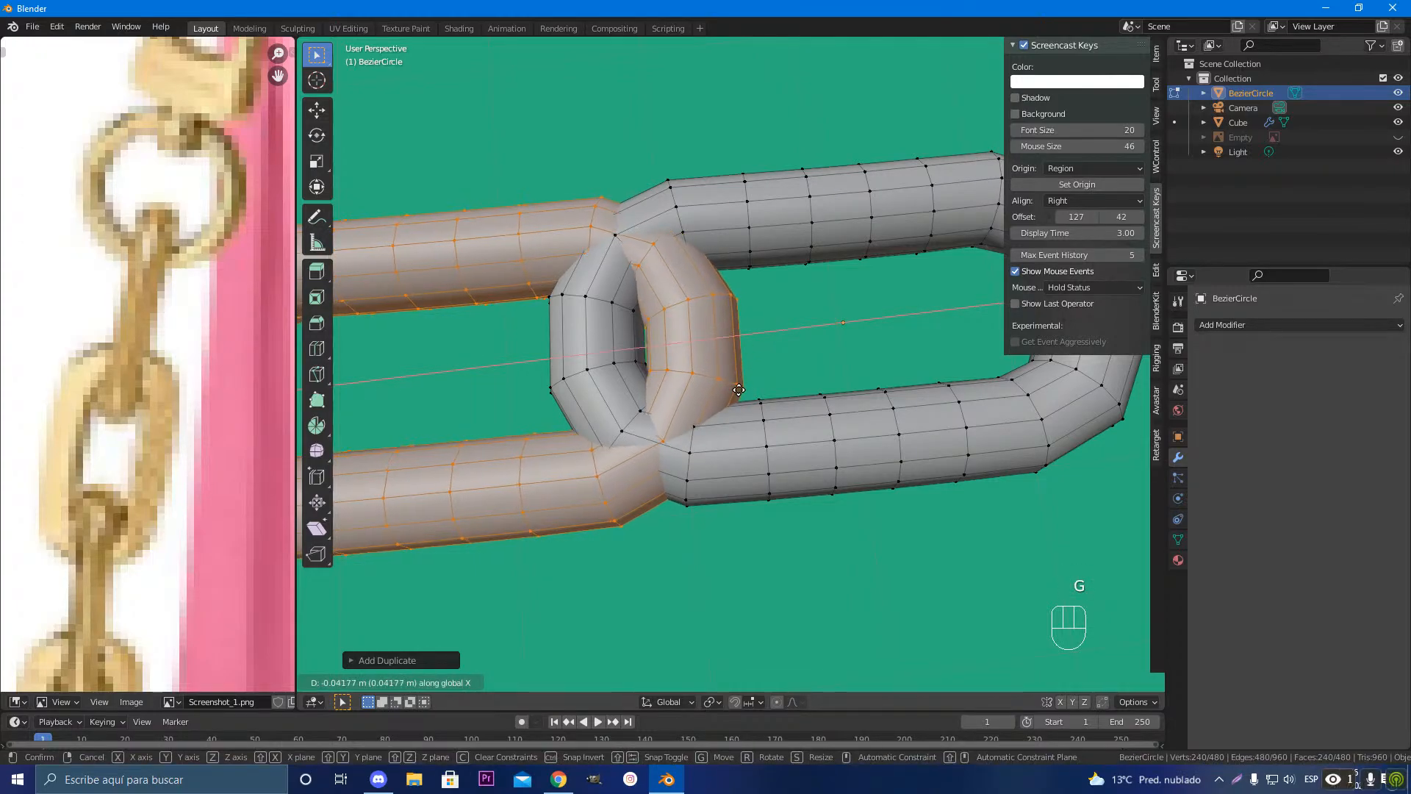
{"action": "left_click", "coordinate": [745, 391]}
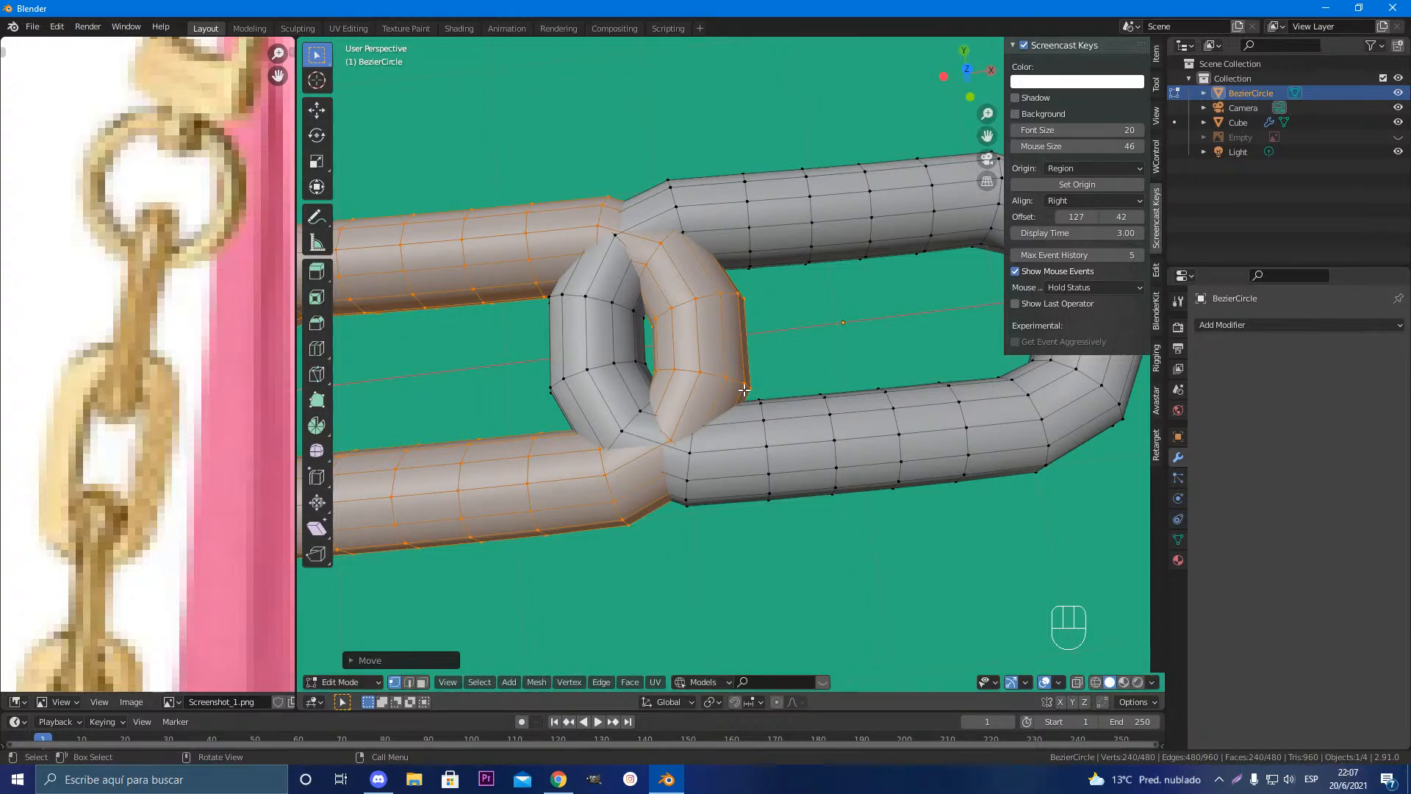
{"action": "scroll", "coordinate": [744, 391], "scroll_direction": "down", "scroll_amount": 5}
{"action": "middle_click_drag", "start_coordinate": [726, 408], "coordinate": [716, 296]}
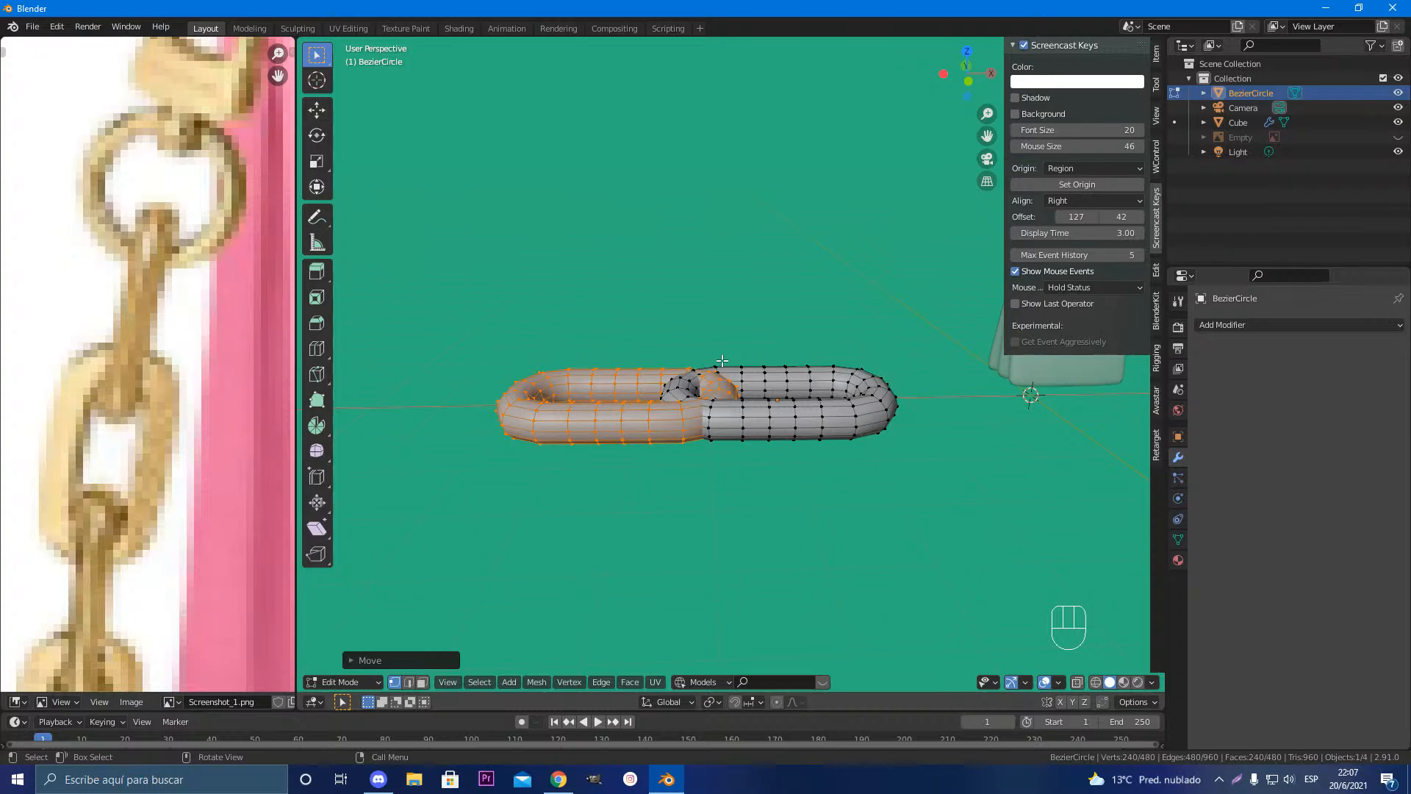
Step: Rotate the duplicated link 90 degrees about the global X axis so it interlocks with the first link
{"action": "key", "text": "r"}
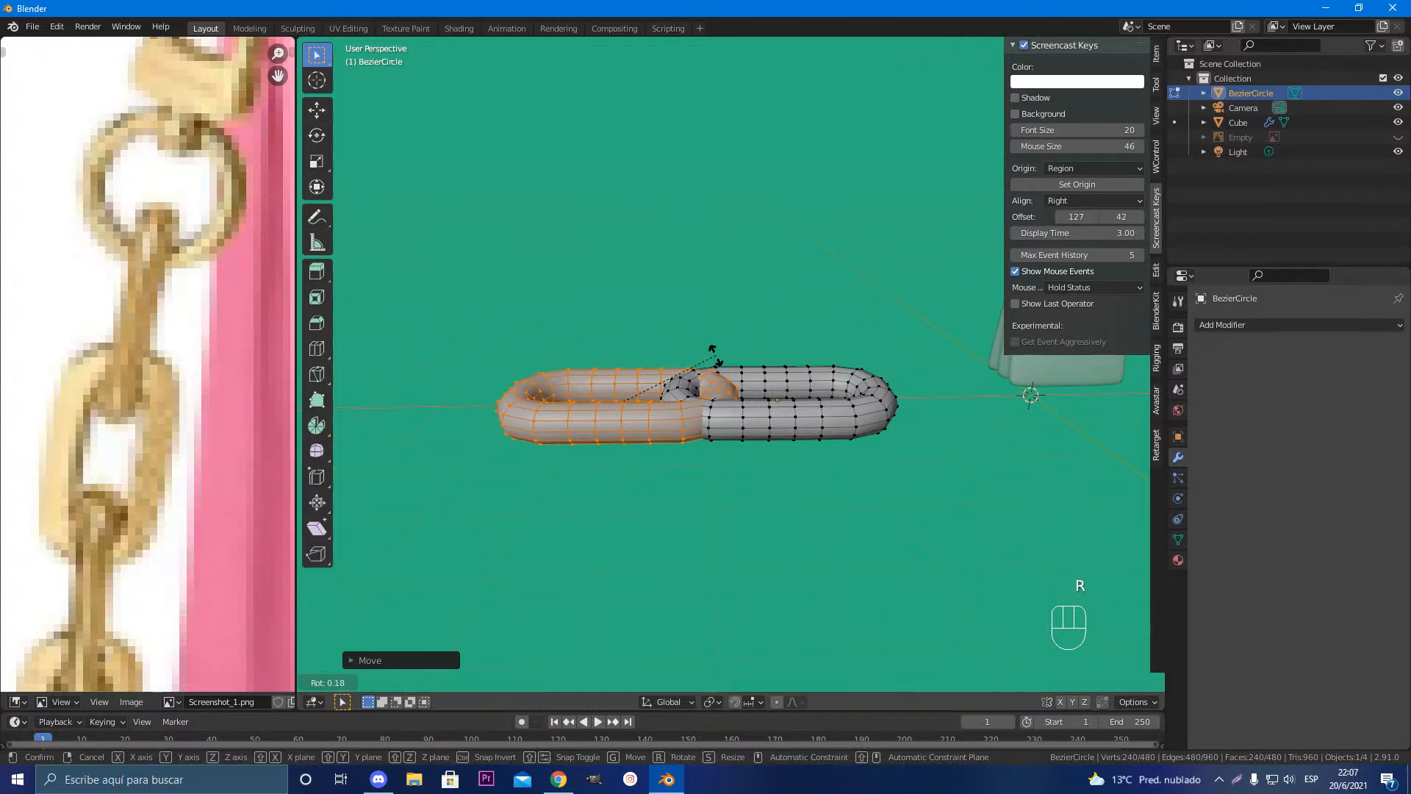
{"action": "key", "text": "x"}
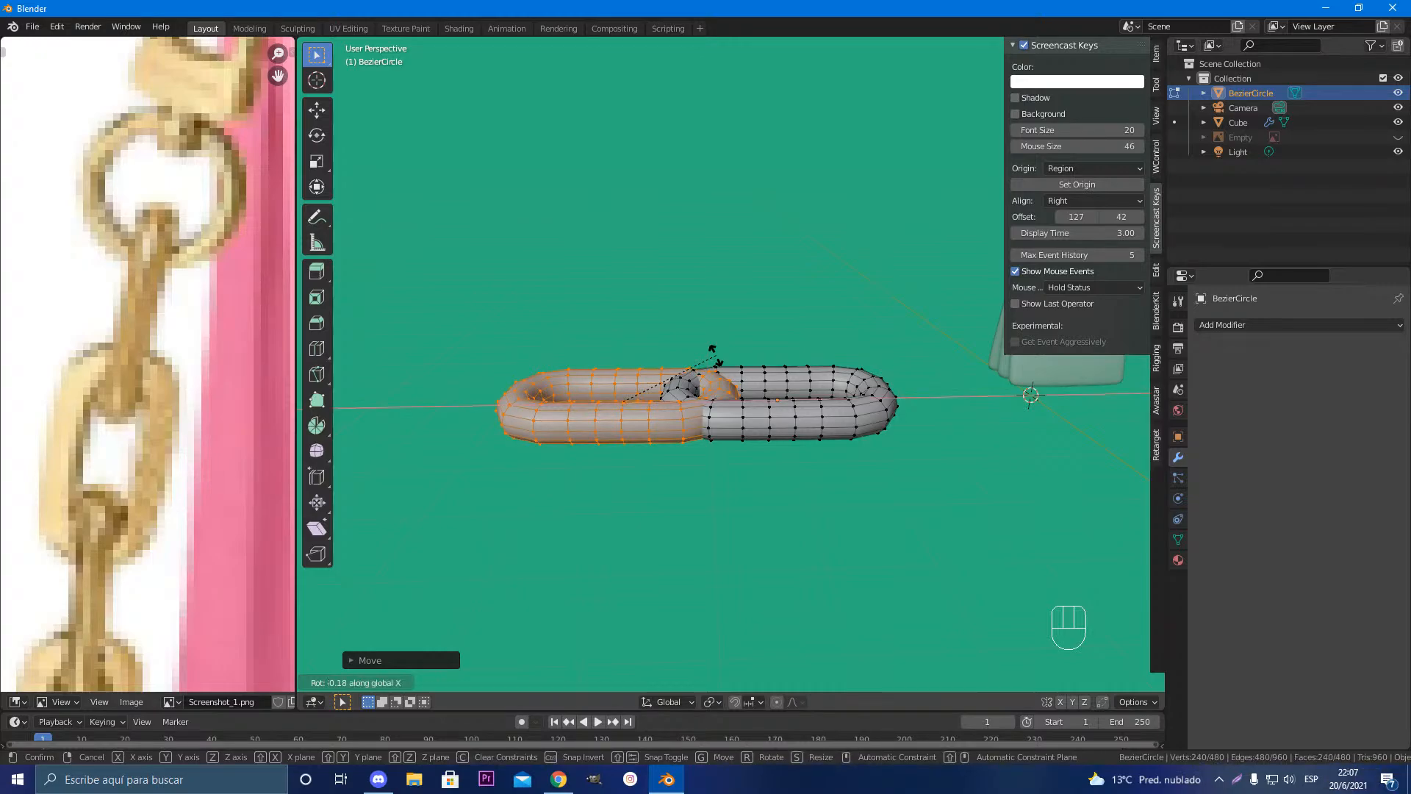
{"action": "type", "text": "90|| = 90°"}
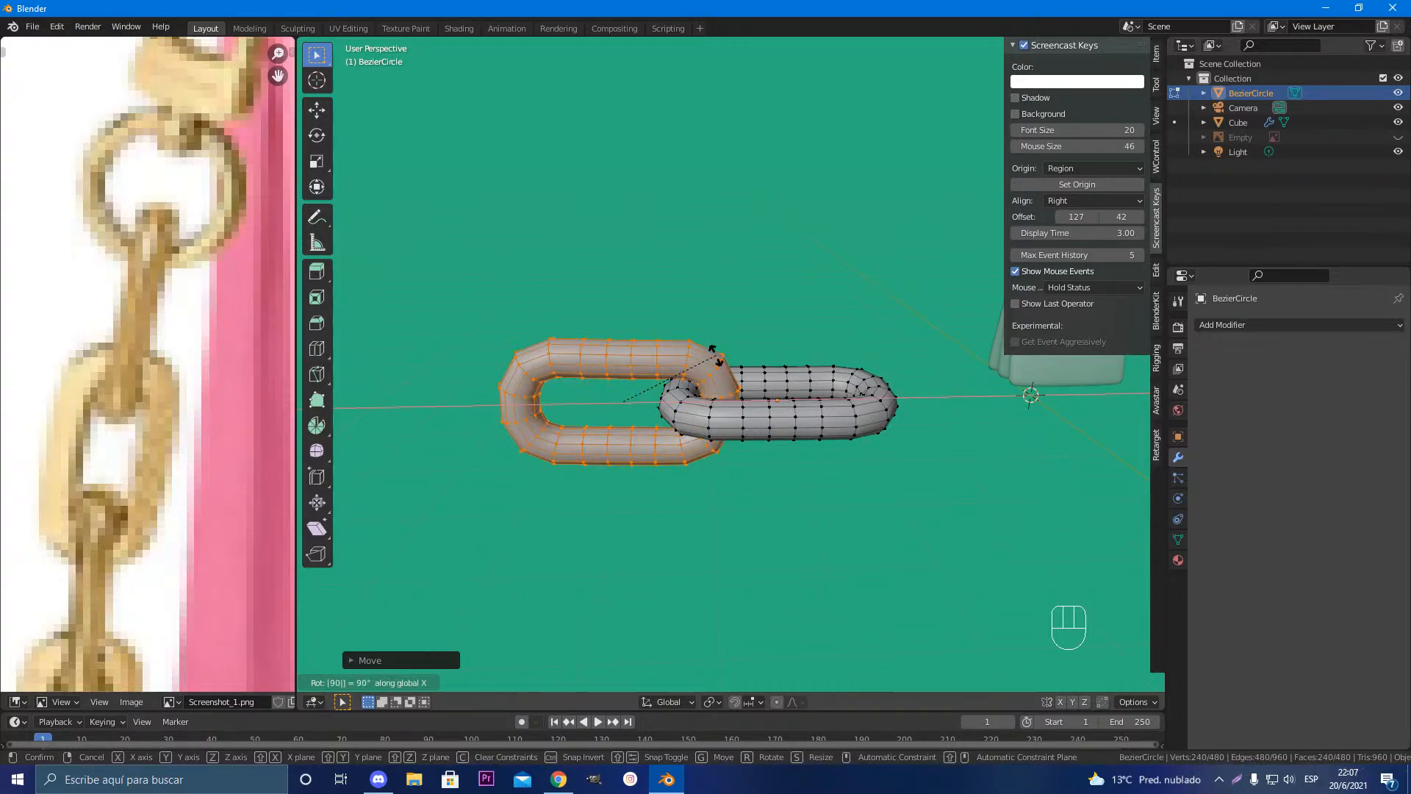
{"action": "key", "text": "Return"}
{"action": "middle_click_drag", "start_coordinate": [710, 364], "coordinate": [705, 470]}
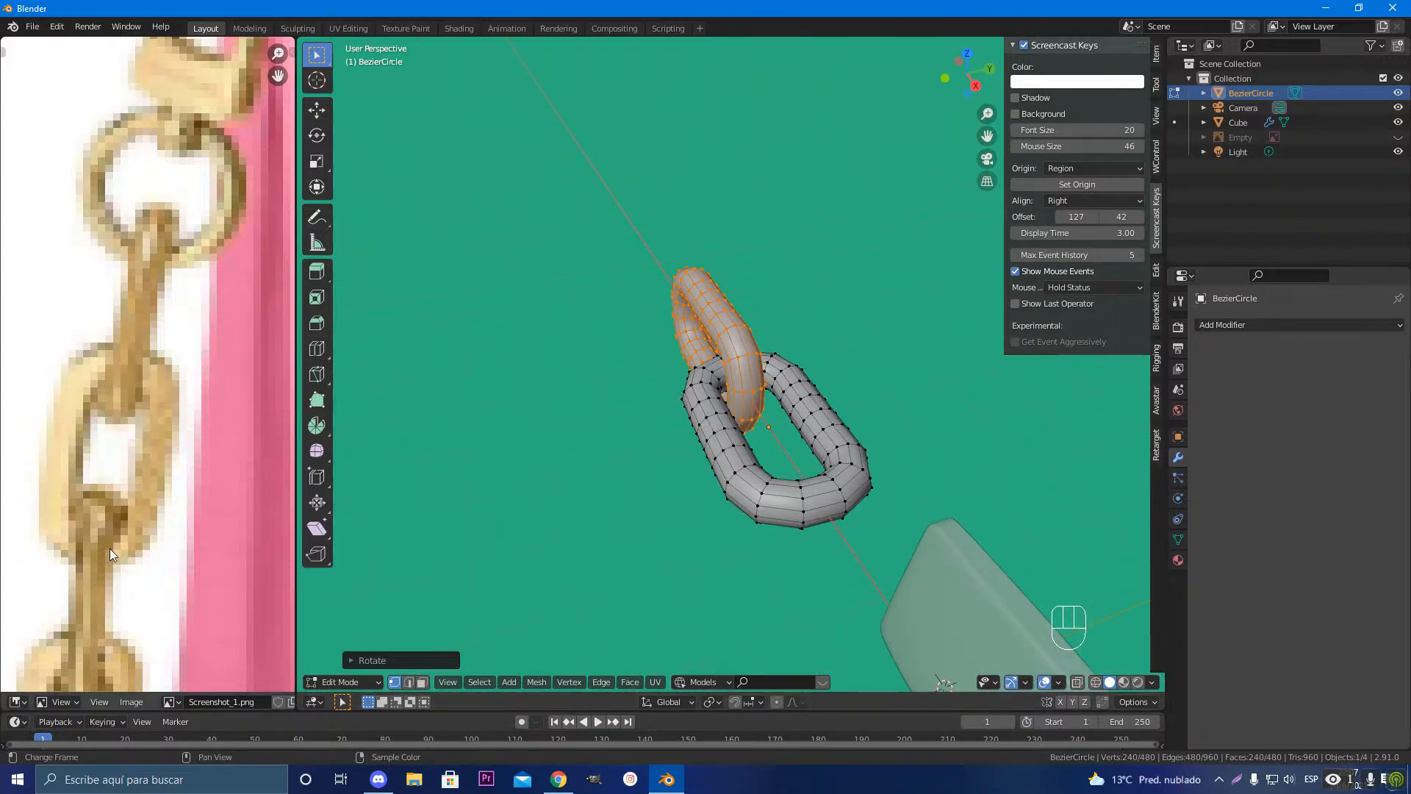
{"action": "middle_click_drag", "start_coordinate": [729, 456], "coordinate": [666, 414]}
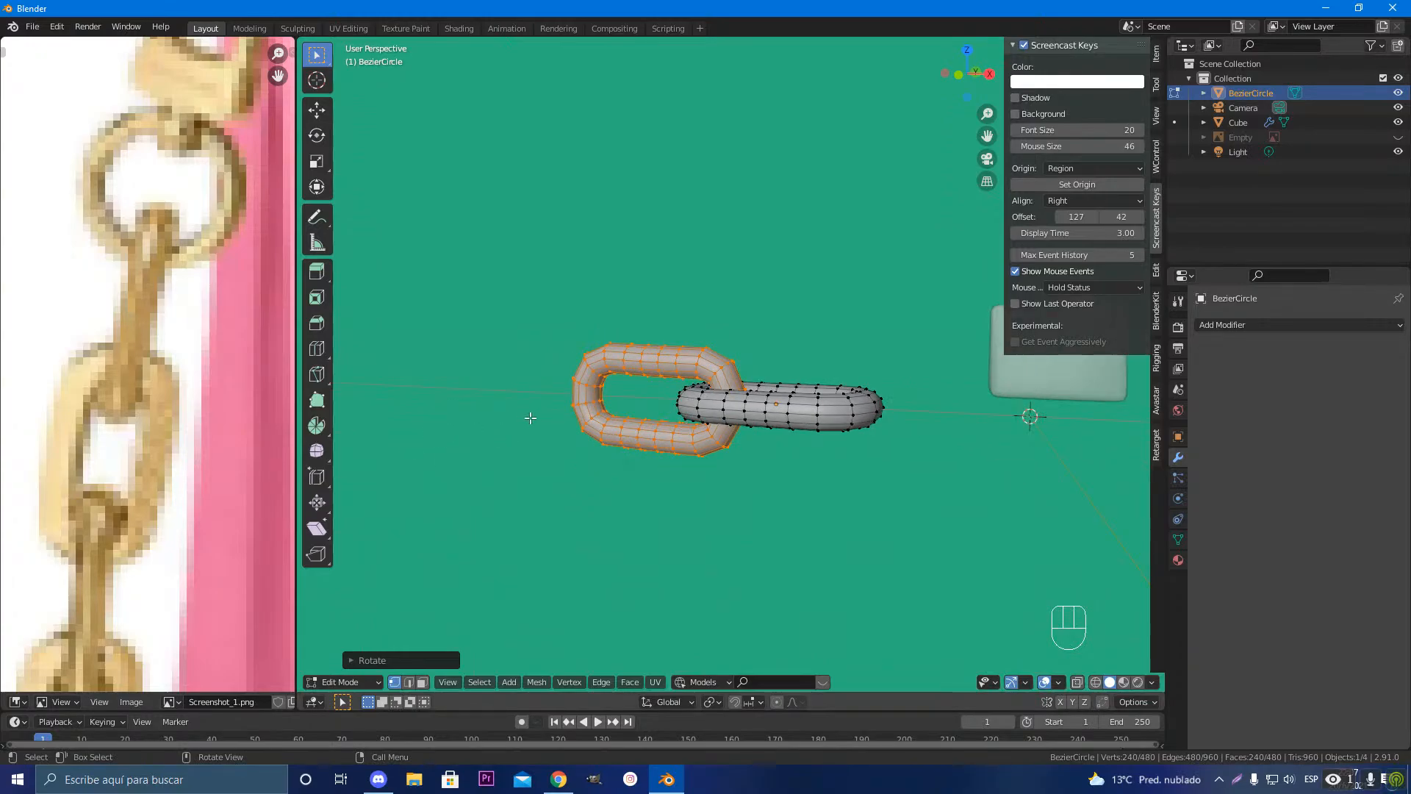
{"action": "middle_click_drag", "start_coordinate": [520, 415], "coordinate": [829, 506]}
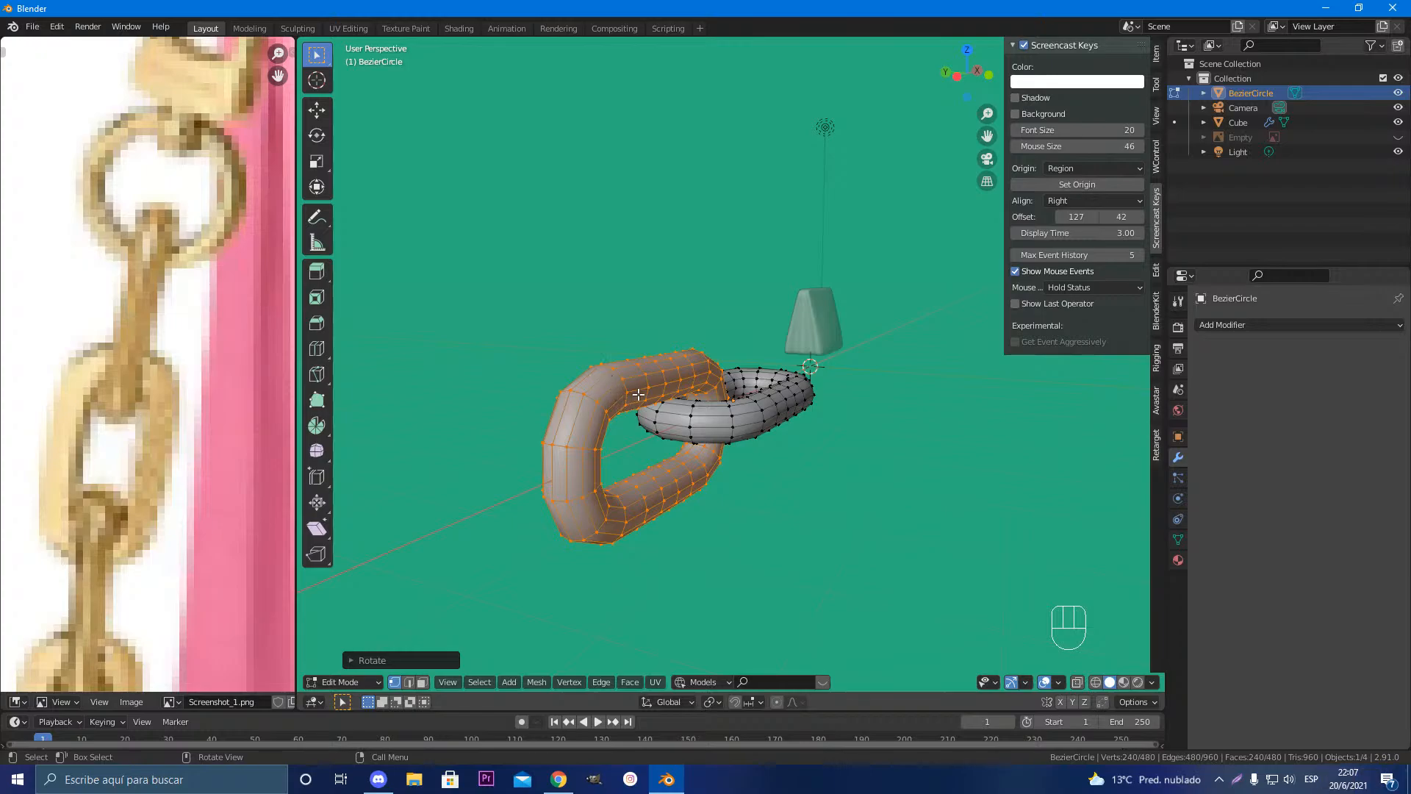
{"action": "scroll", "coordinate": [618, 375], "scroll_direction": "up", "scroll_amount": 3}
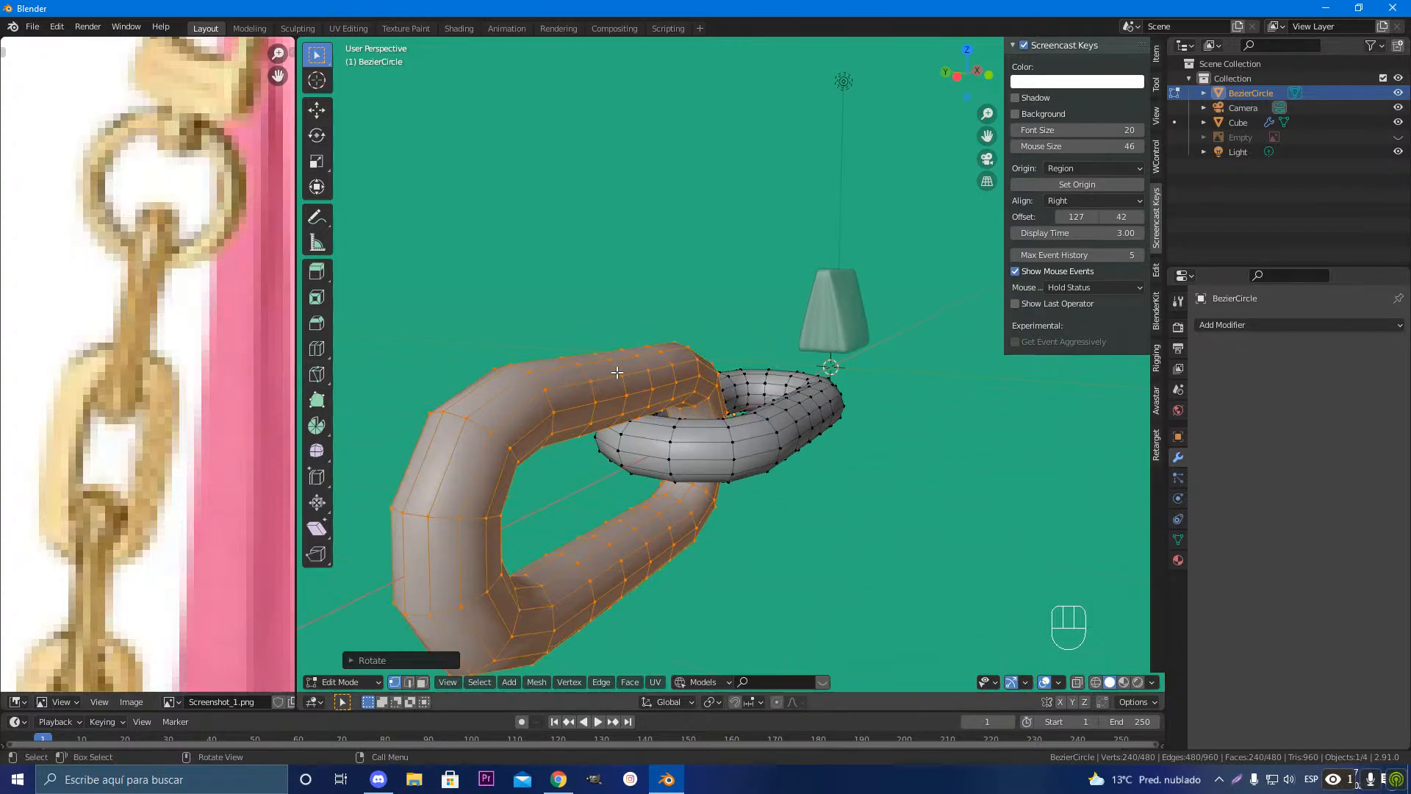
{"action": "middle_click_drag", "start_coordinate": [613, 392], "coordinate": [619, 392]}
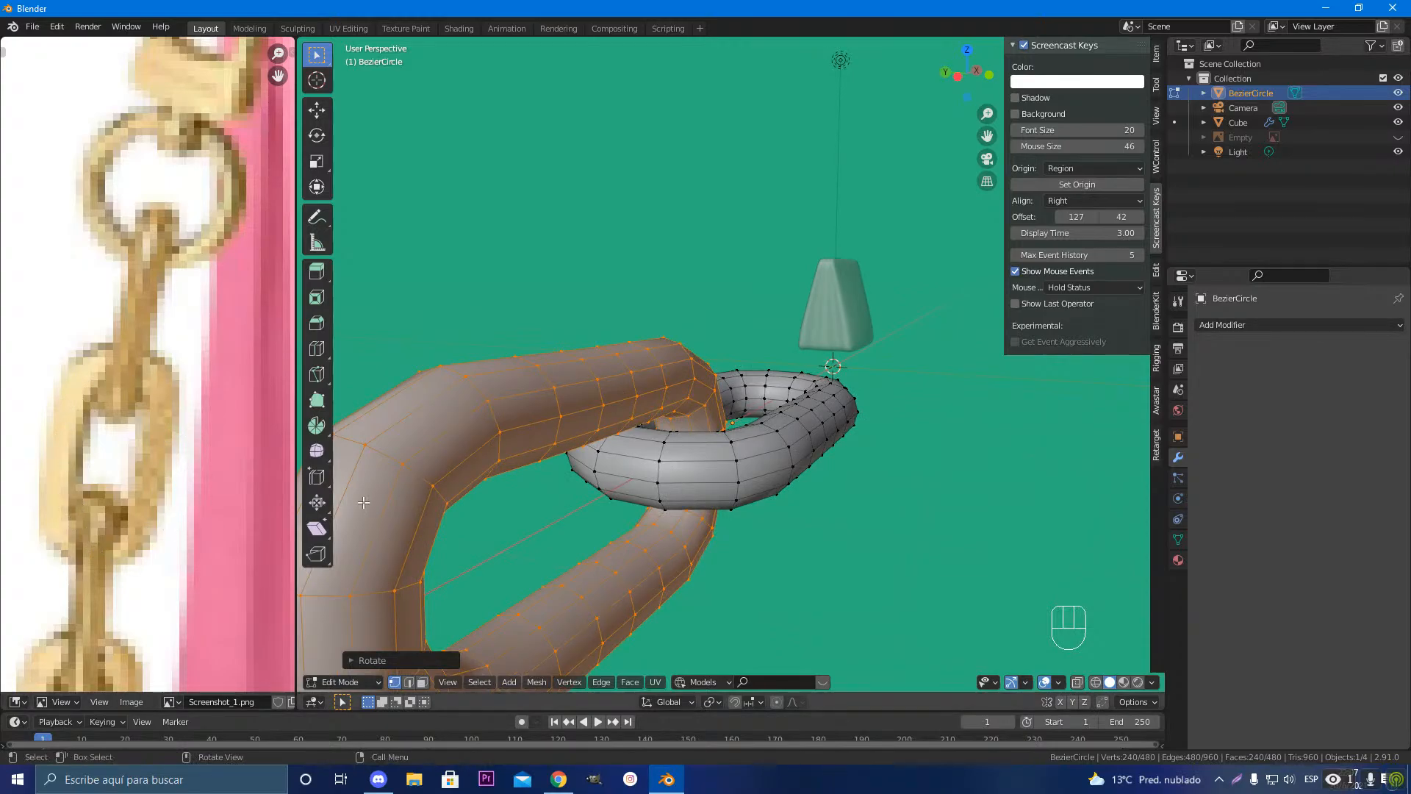
{"action": "key", "text": "Escape"}
Step: Delete the selected duplicate link's vertices, keeping only the original link
{"action": "middle_click_drag", "start_coordinate": [672, 461], "coordinate": [648, 502]}
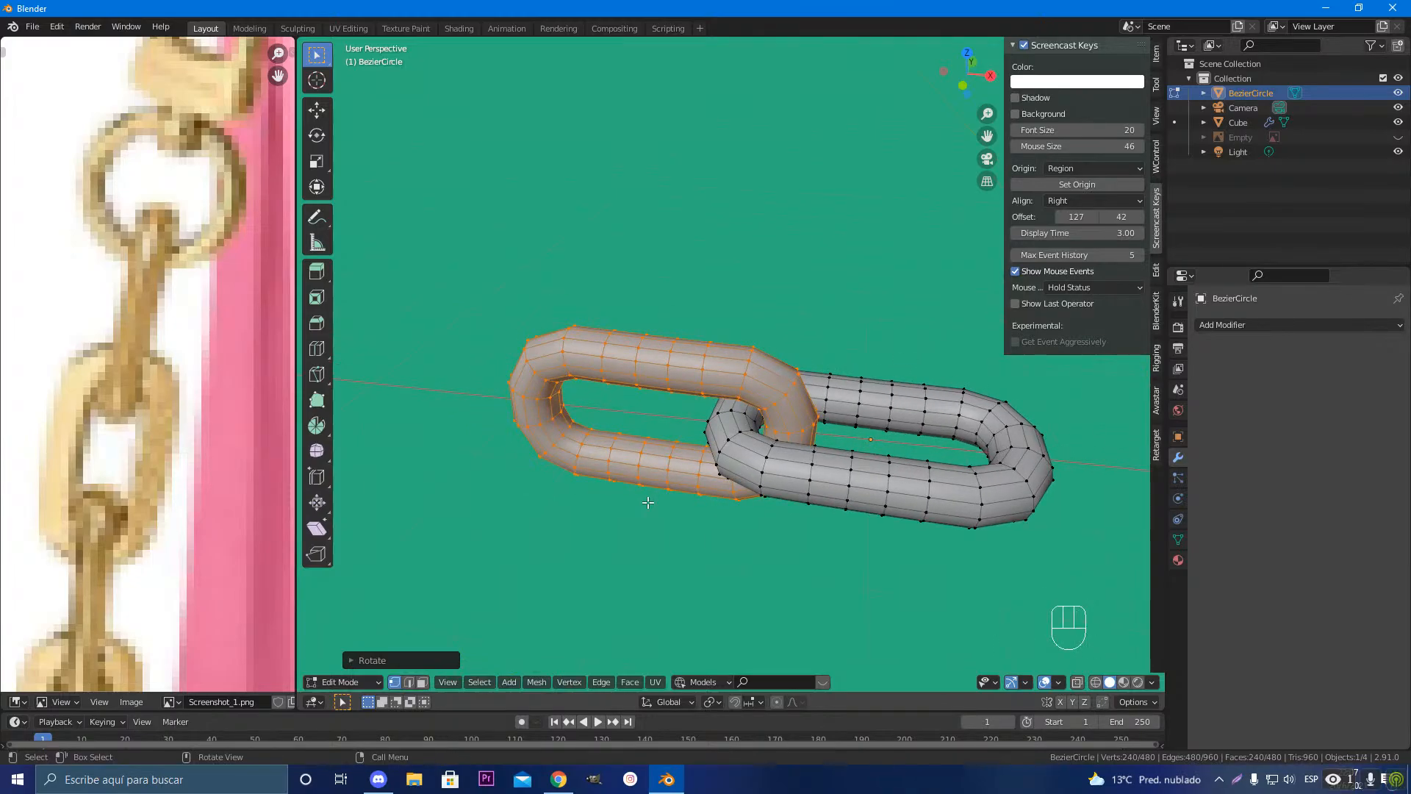
{"action": "key", "text": "Delete"}
{"action": "left_click", "coordinate": [655, 516]}
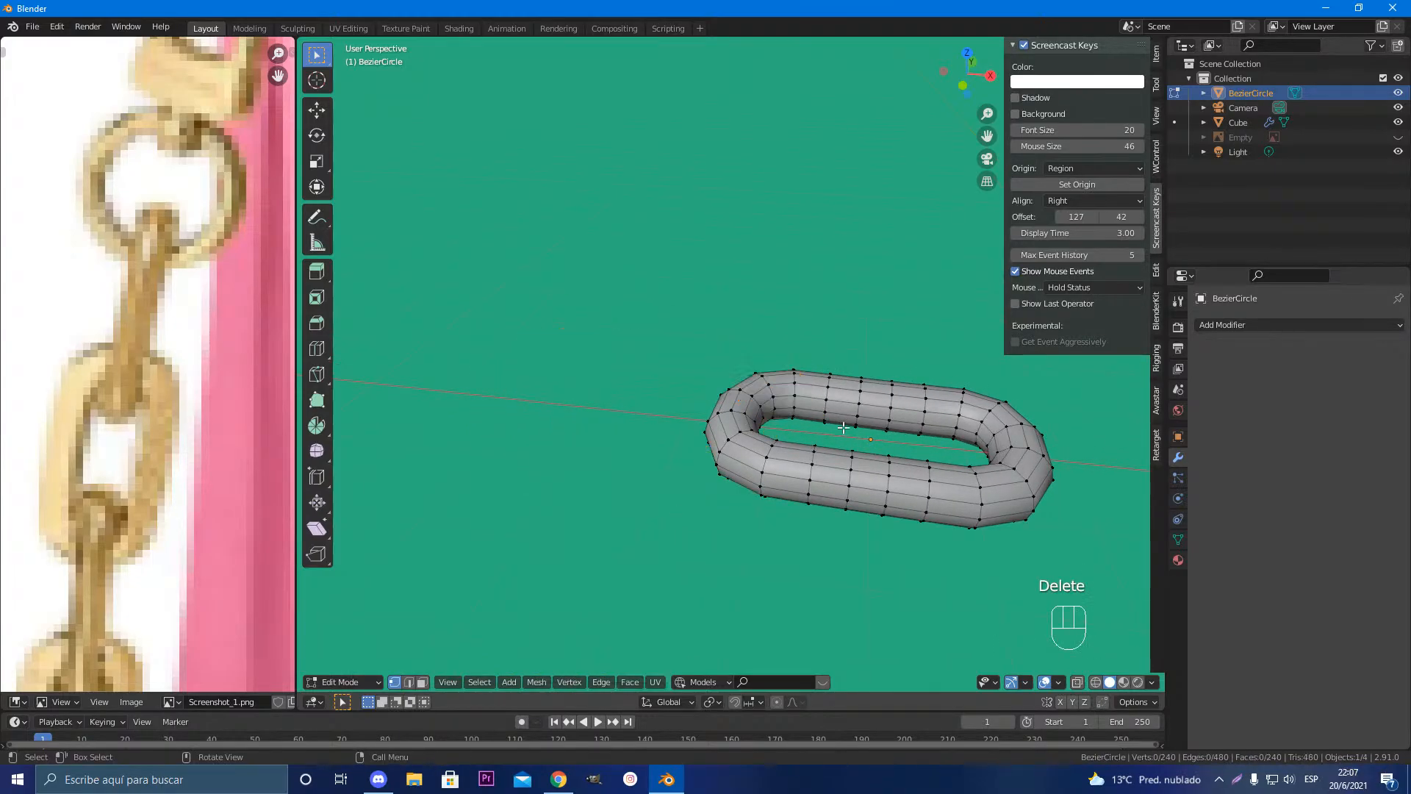
{"action": "middle_click_drag", "start_coordinate": [843, 427], "coordinate": [849, 472]}
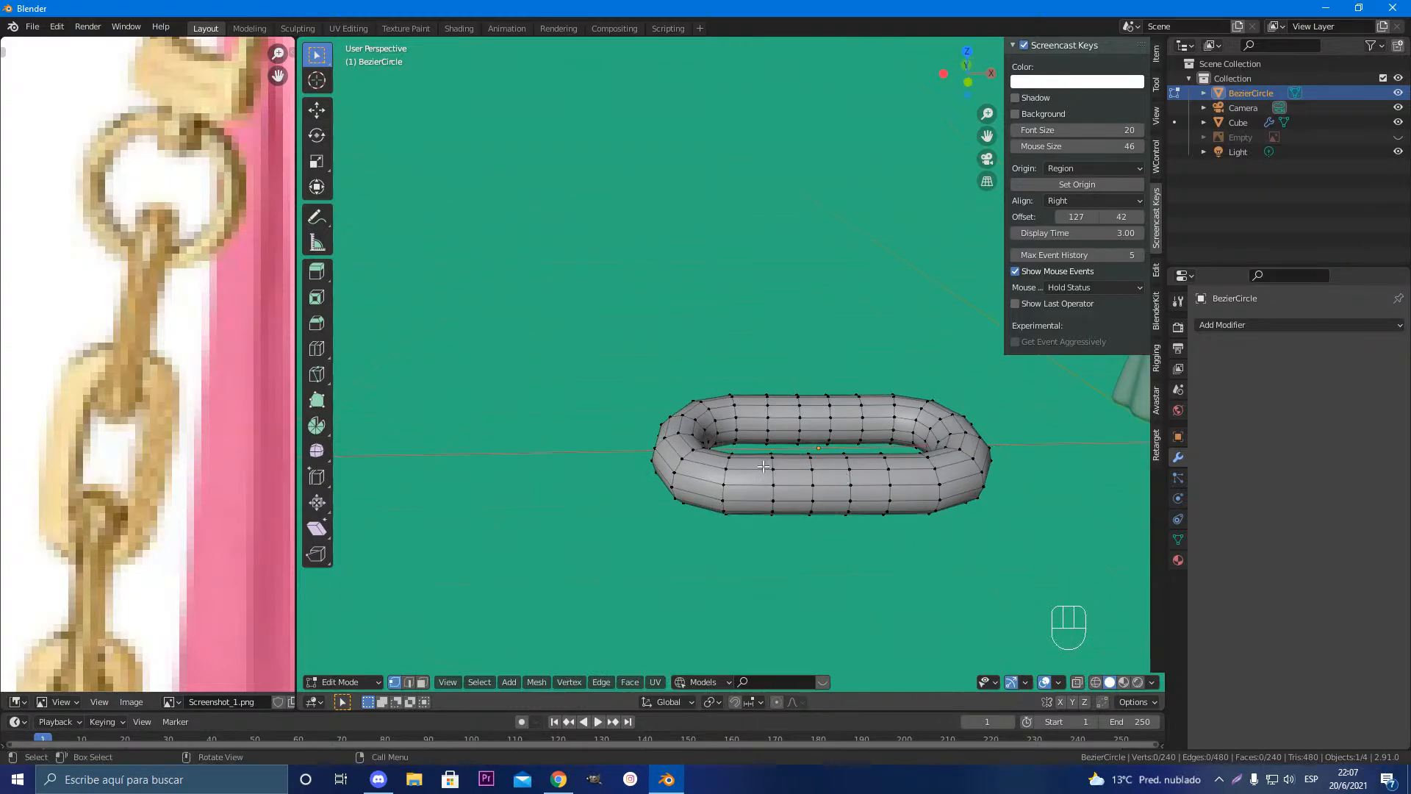
Step: Select the horizontal edge loop running around the link's upper side
{"action": "scroll", "coordinate": [145, 415], "scroll_direction": "down", "scroll_amount": 6}
{"action": "scroll", "coordinate": [191, 292], "scroll_direction": "up", "scroll_amount": 2}
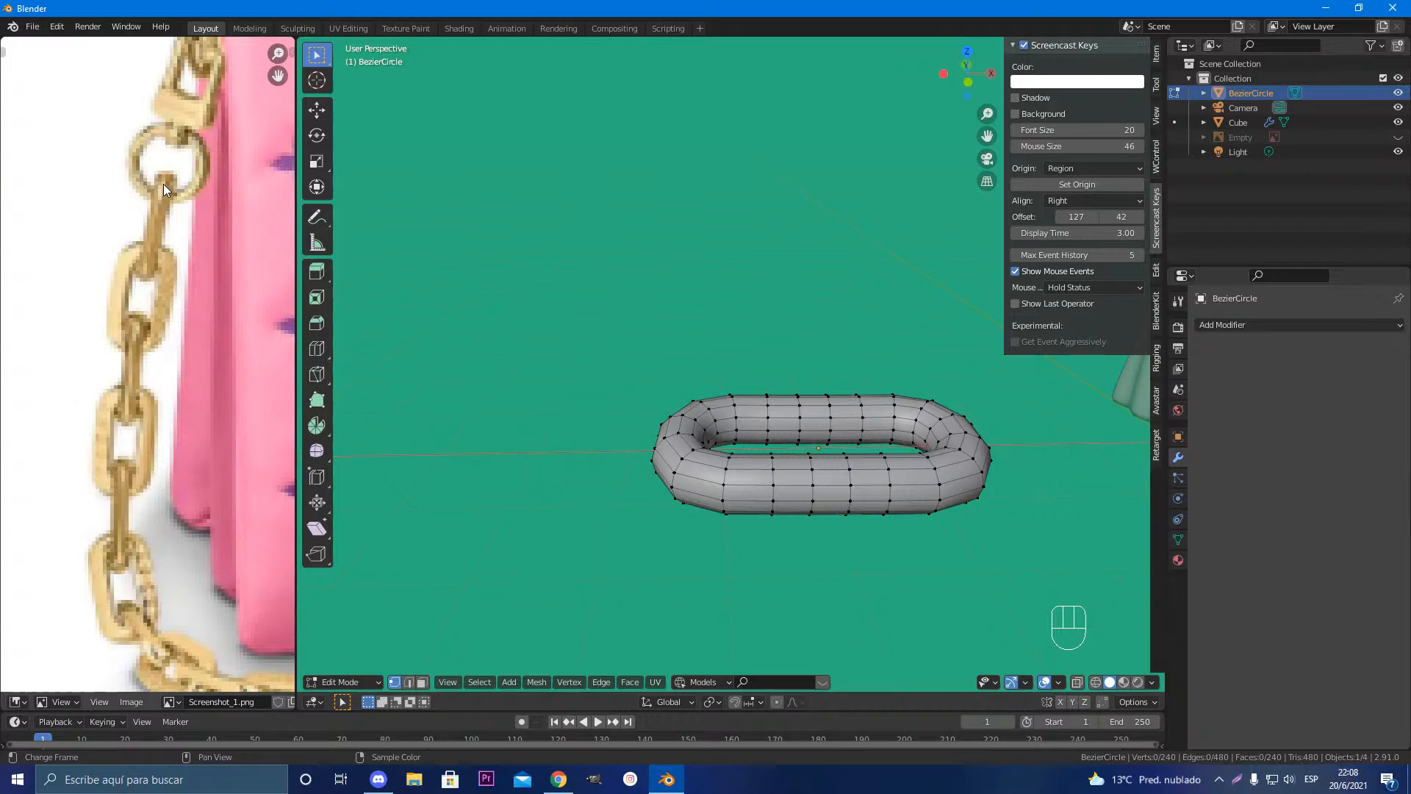
{"action": "scroll", "coordinate": [814, 491], "scroll_direction": "up", "scroll_amount": 1}
{"action": "middle_click_drag", "start_coordinate": [817, 493], "coordinate": [501, 378], "text": "shift"}
{"action": "scroll", "coordinate": [542, 441], "scroll_direction": "up", "scroll_amount": 4}
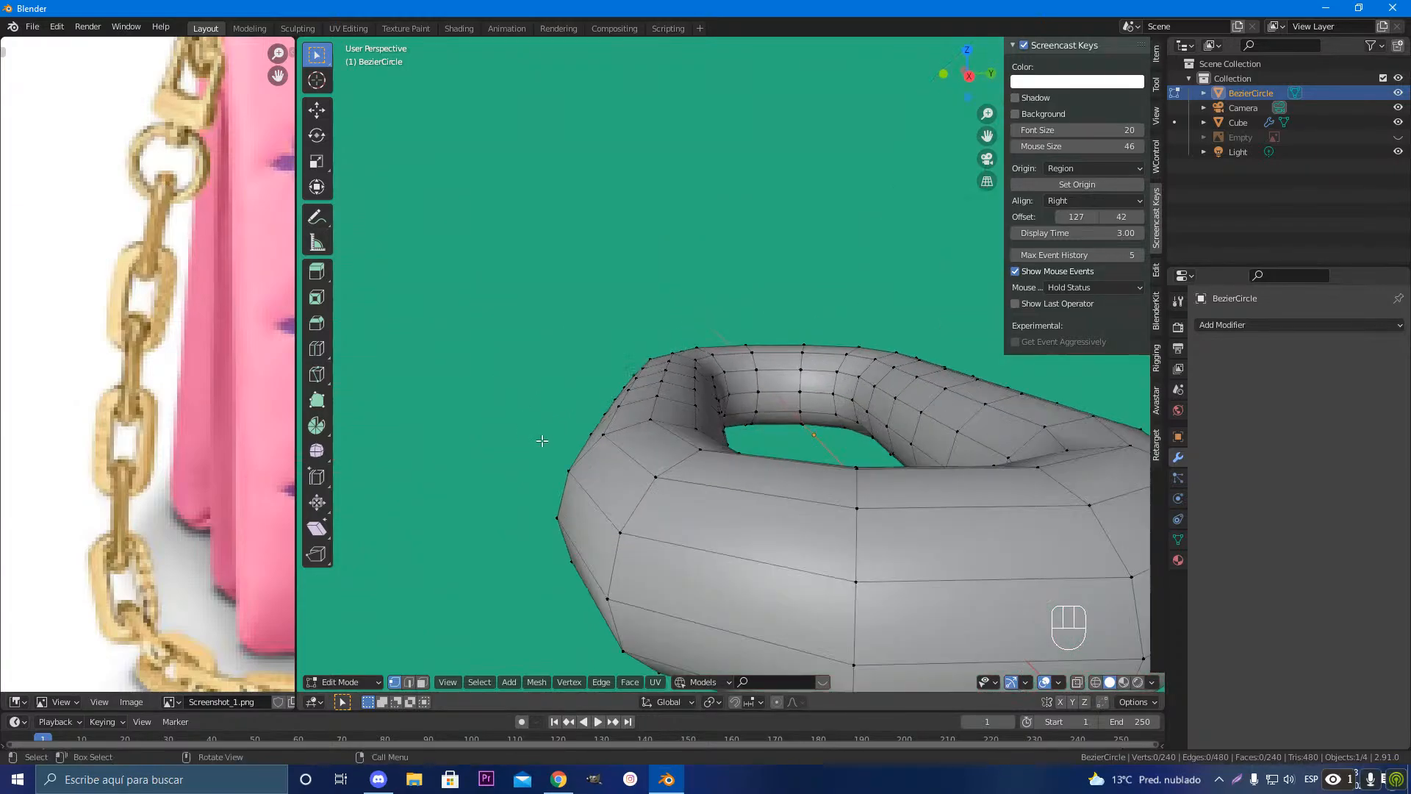
{"action": "left_click", "coordinate": [652, 414], "text": "alt"}
{"action": "scroll", "coordinate": [683, 407], "scroll_direction": "down", "scroll_amount": 3}
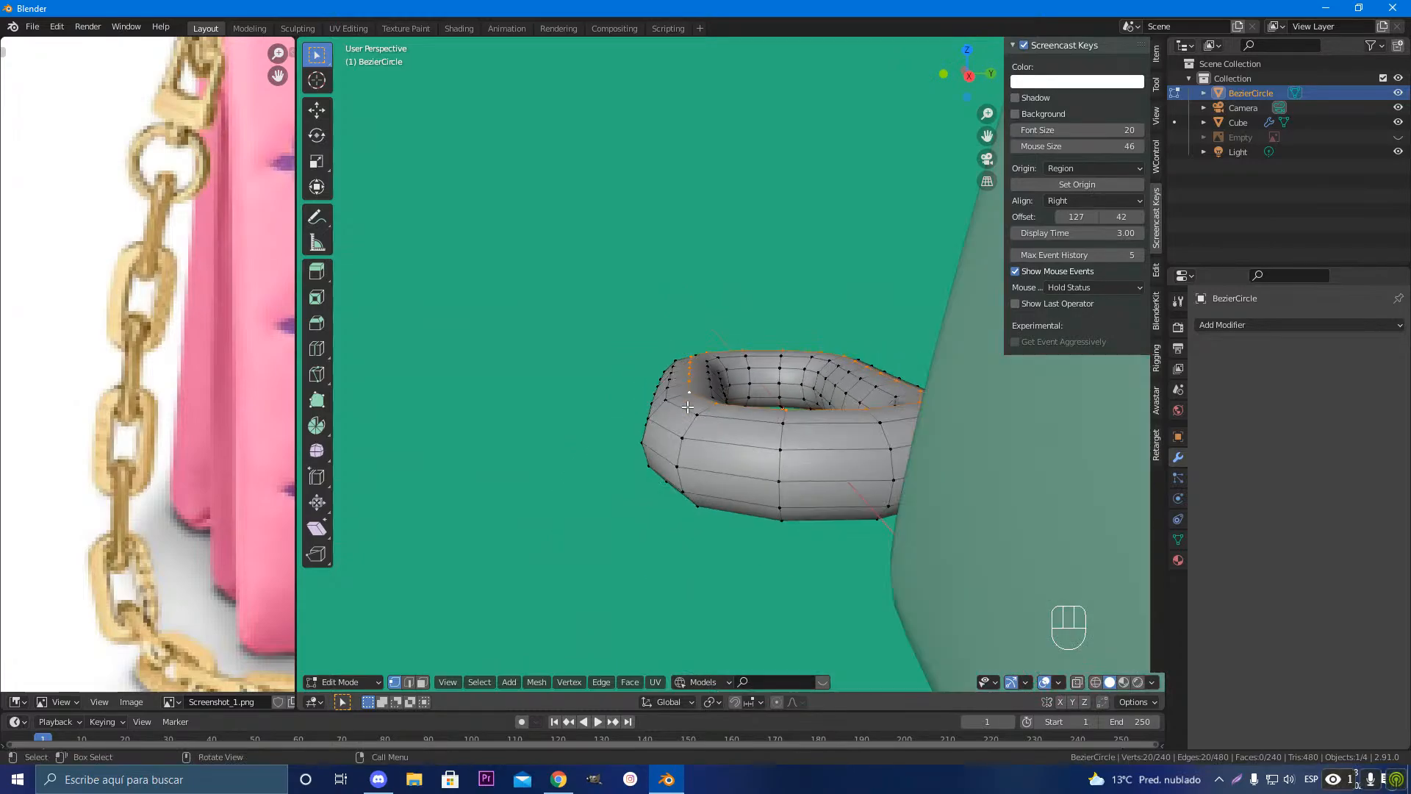
{"action": "middle_click_drag", "start_coordinate": [687, 406], "coordinate": [828, 314]}
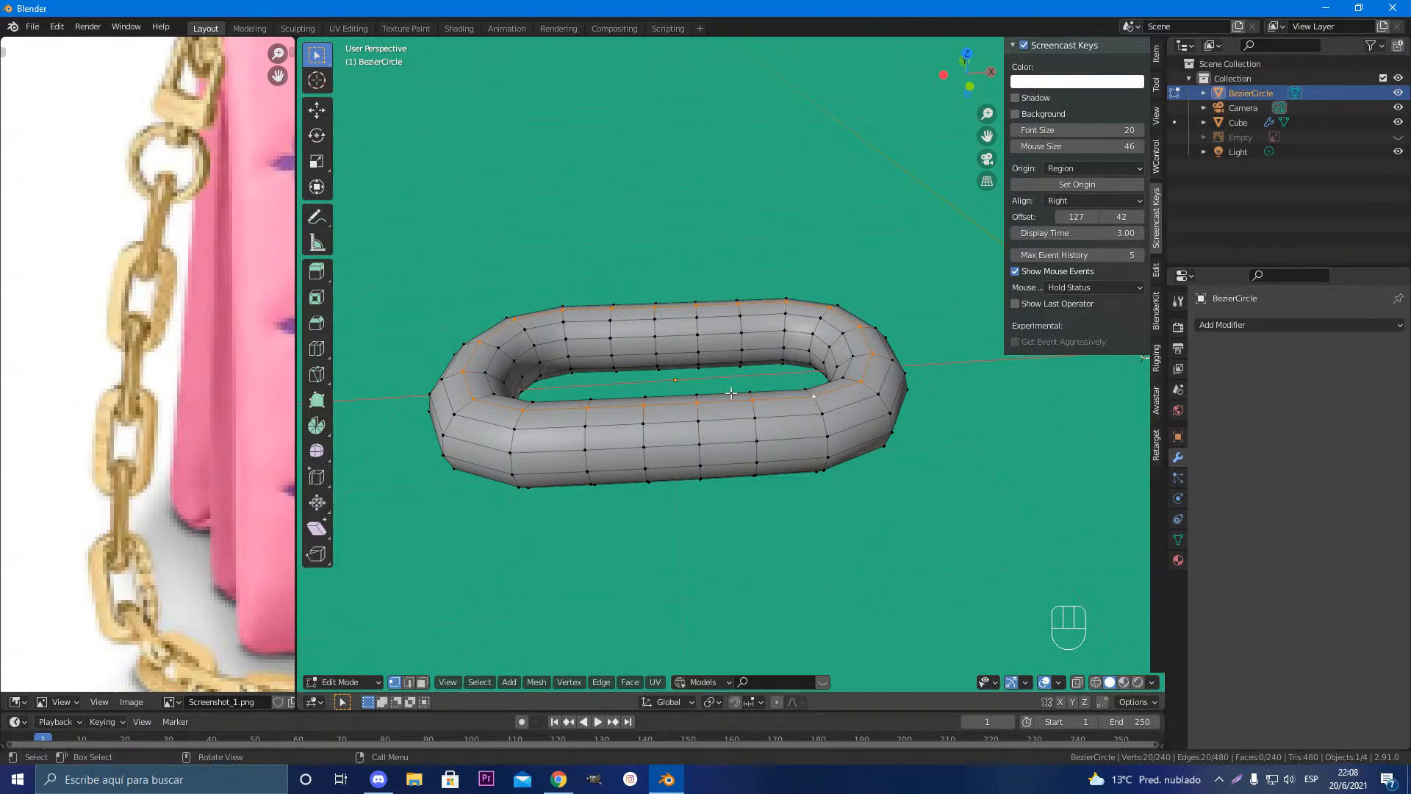
{"action": "middle_click_drag", "start_coordinate": [730, 394], "coordinate": [806, 433]}
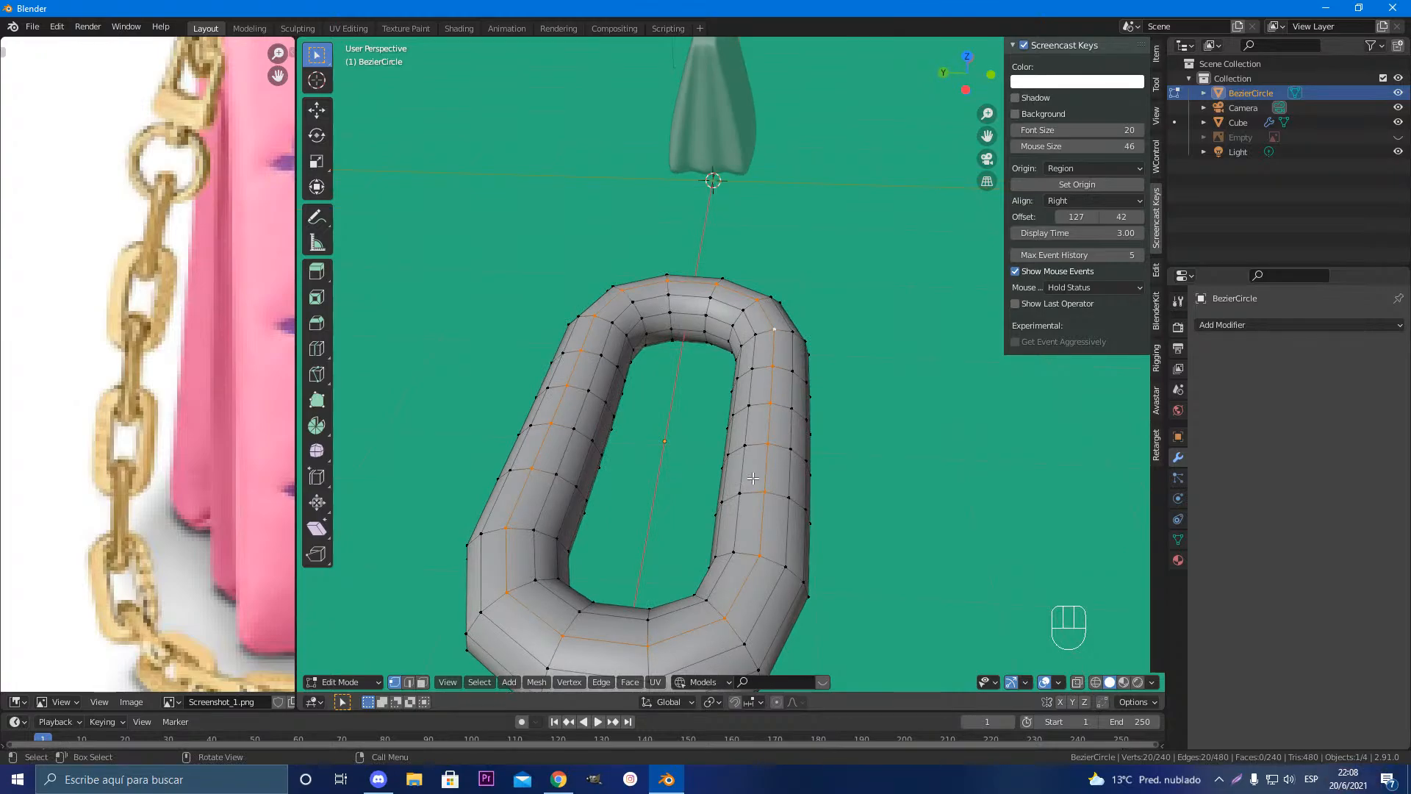
{"action": "middle_click_drag", "start_coordinate": [754, 479], "coordinate": [617, 463]}
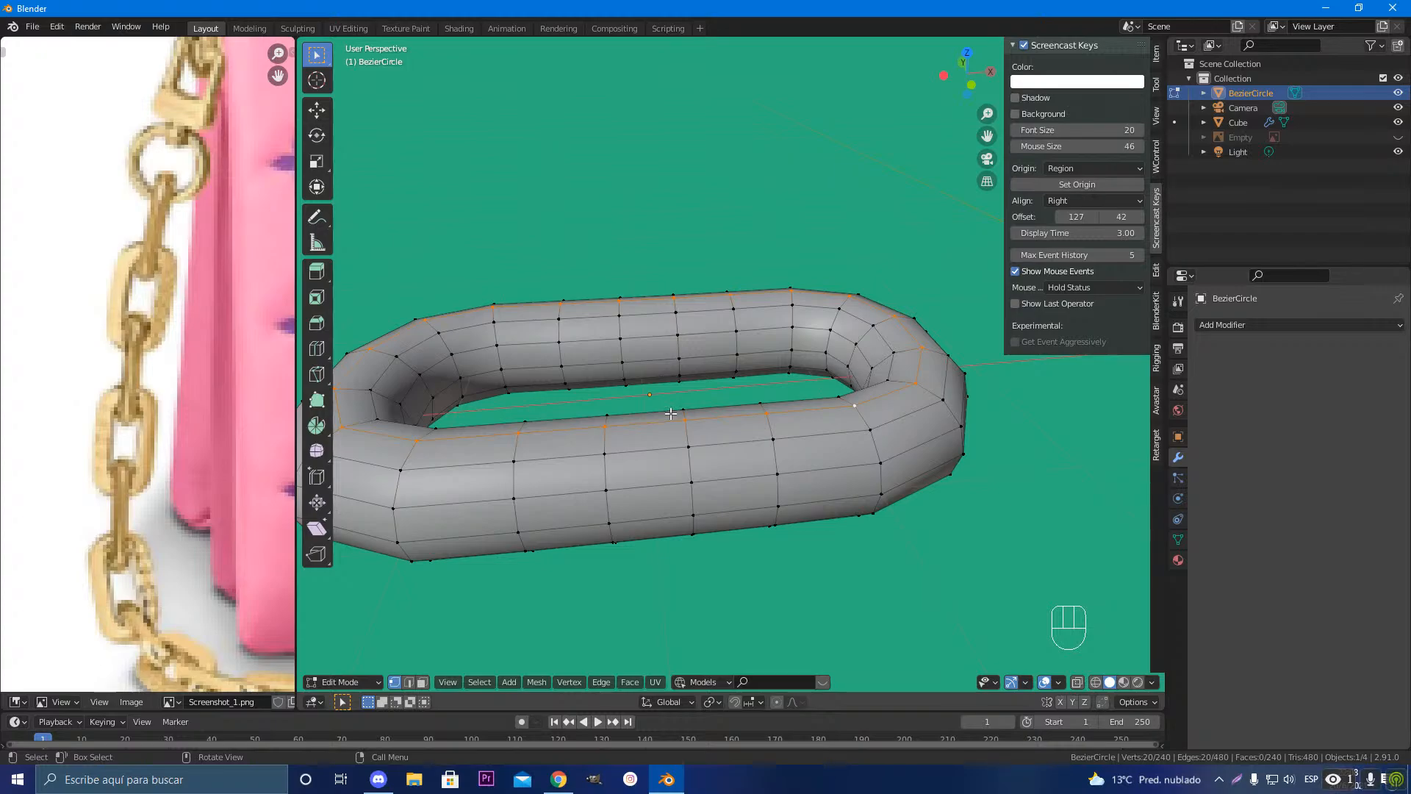
{"action": "middle_click_drag", "start_coordinate": [670, 413], "coordinate": [689, 386]}
Step: Reselect the link's upper edge loop and add one adjacent outer vertex just below it as the active element
{"action": "left_click", "coordinate": [683, 391]}
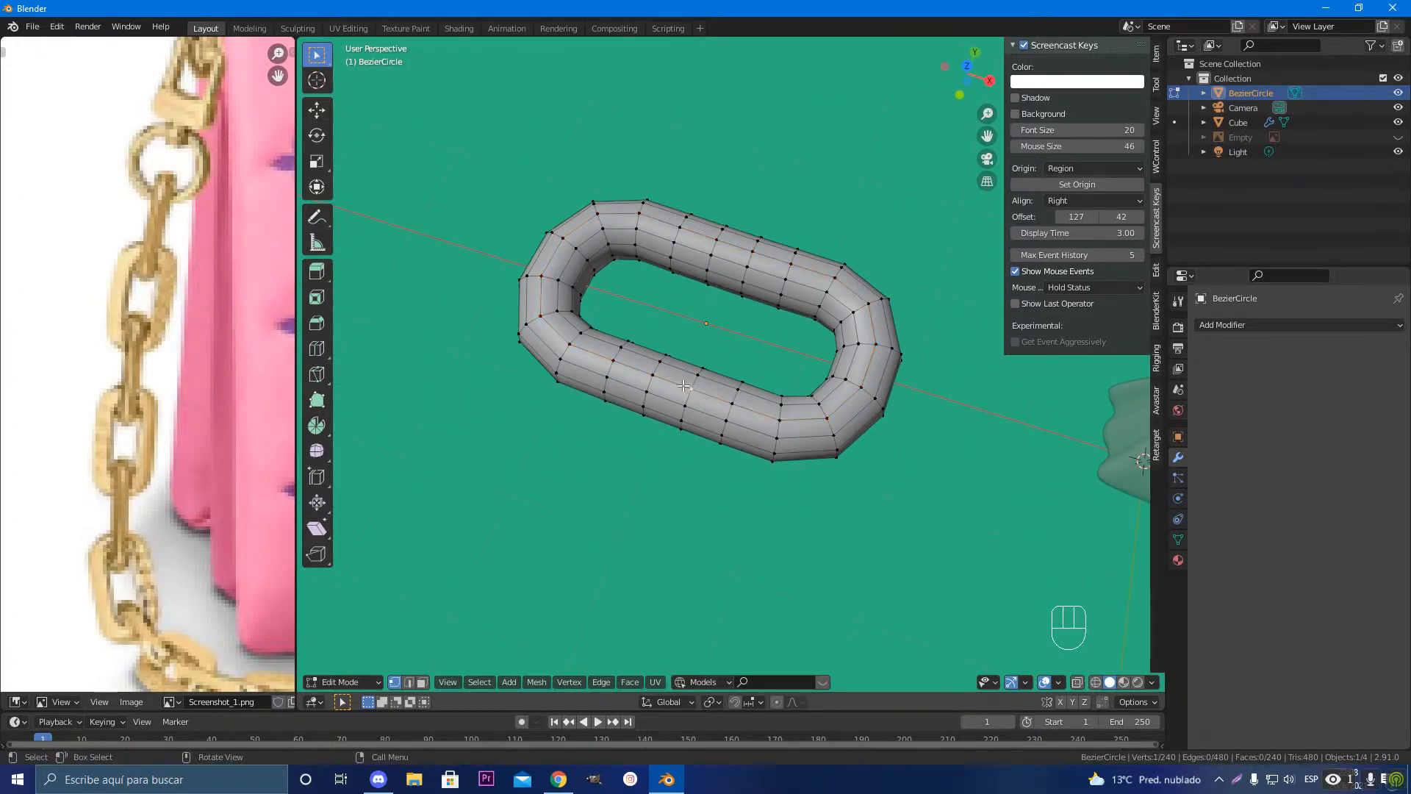
{"action": "key", "text": "alt"}
{"action": "left_click", "coordinate": [682, 387], "text": "alt"}
{"action": "scroll", "coordinate": [678, 408], "scroll_direction": "up", "scroll_amount": 5}
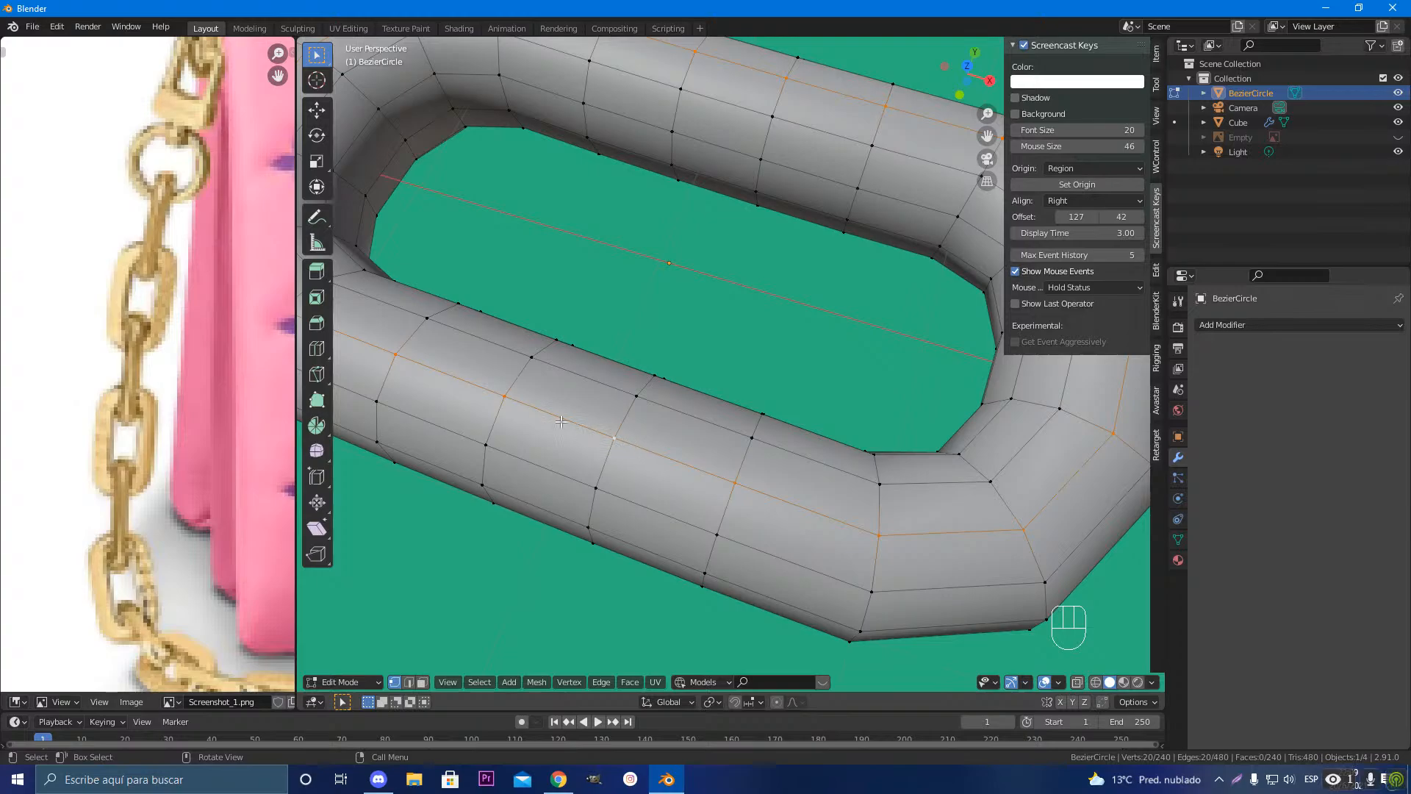
{"action": "scroll", "coordinate": [560, 420], "scroll_direction": "down", "scroll_amount": 5}
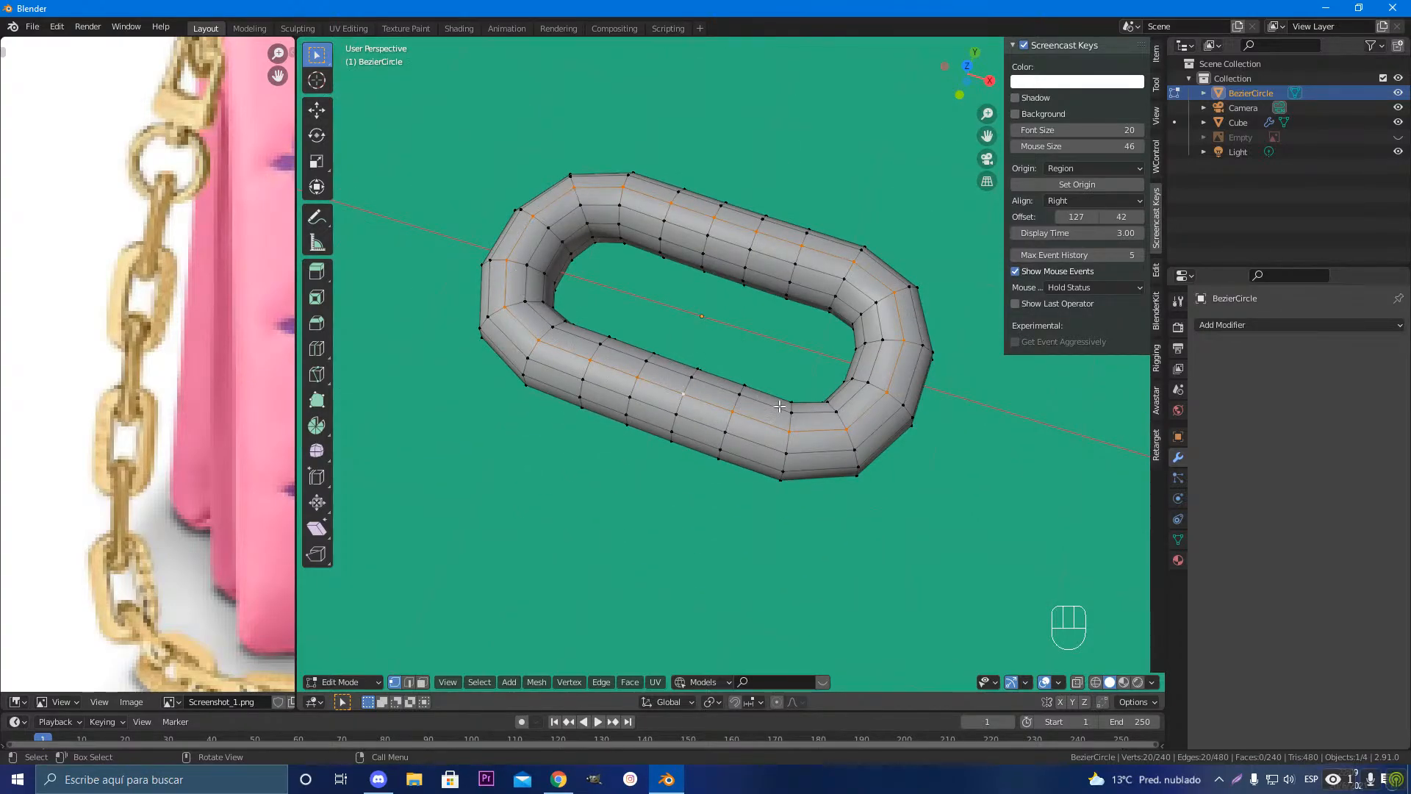
{"action": "scroll", "coordinate": [630, 378], "scroll_direction": "up", "scroll_amount": 4}
{"action": "middle_click_drag", "start_coordinate": [584, 408], "coordinate": [685, 468]}
{"action": "key", "text": "shift"}
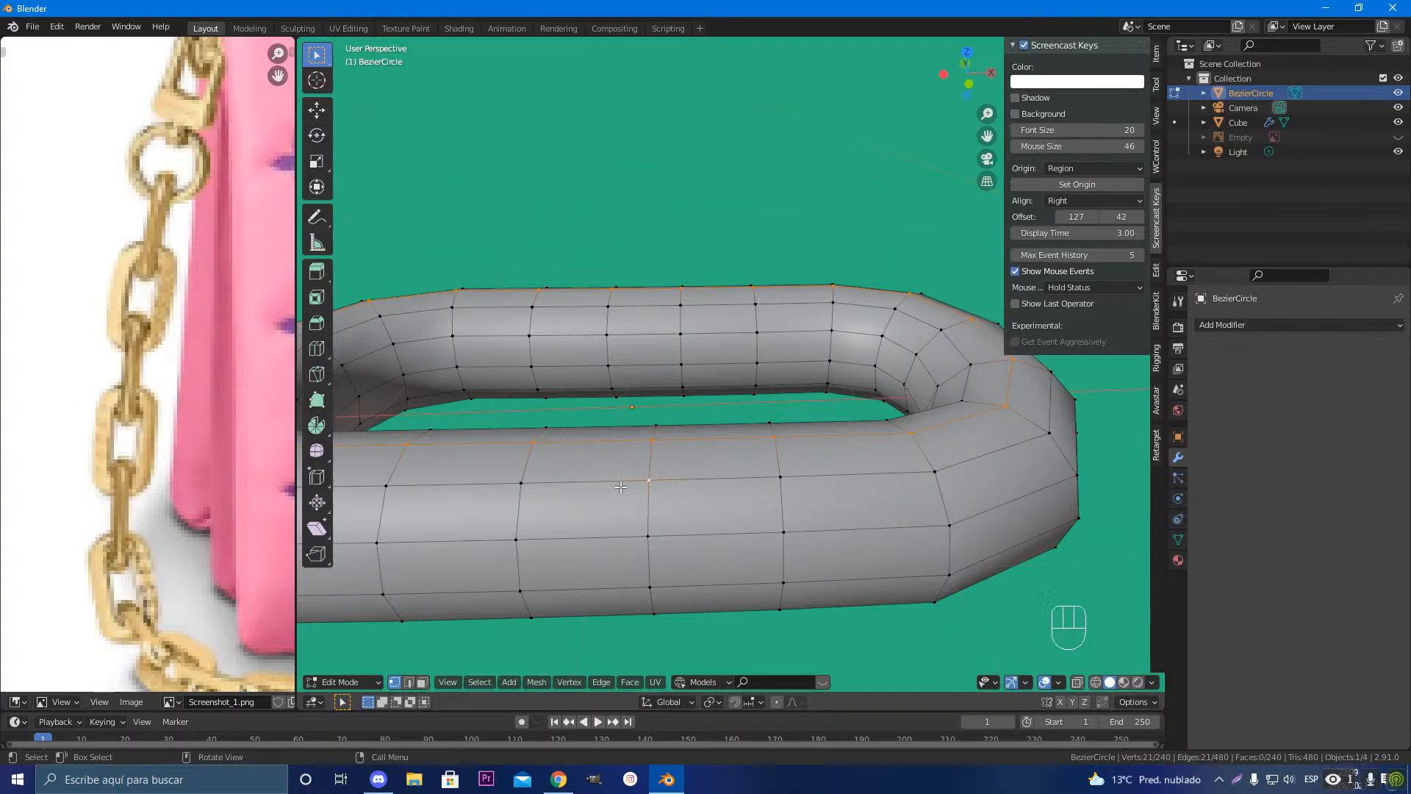
{"action": "scroll", "coordinate": [676, 478], "scroll_direction": "down", "scroll_amount": 3}
{"action": "middle_click_drag", "start_coordinate": [672, 476], "coordinate": [584, 431]}
{"action": "mouse_move", "coordinate": [682, 628]}
{"action": "middle_mouse_down"}
{"action": "mouse_move", "coordinate": [651, 426]}
{"action": "mouse_move", "coordinate": [731, 488]}
{"action": "mouse_move", "coordinate": [666, 529]}
{"action": "middle_mouse_up"}
{"action": "scroll", "coordinate": [639, 412], "scroll_direction": "up", "scroll_amount": 2}
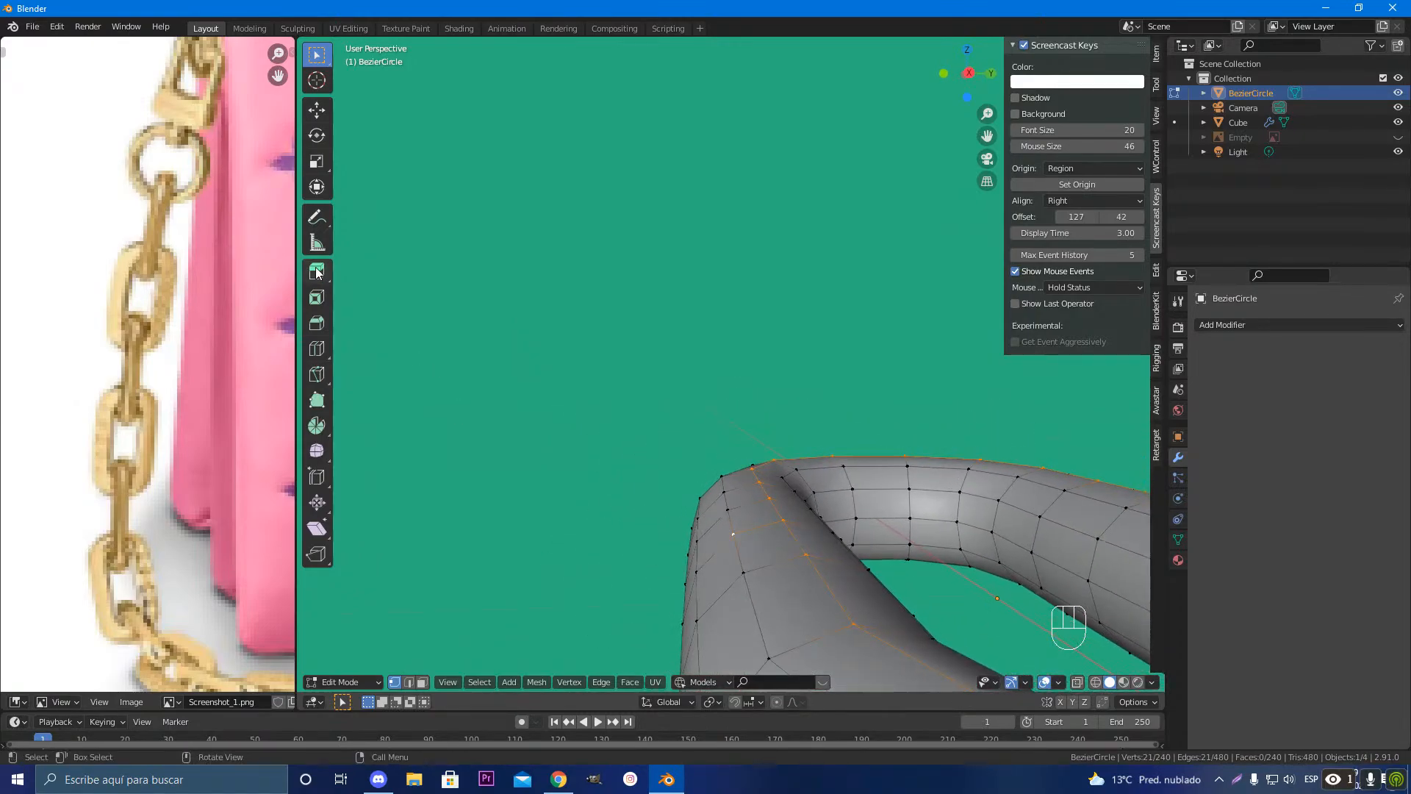
Step: Try to mark the height of the active vertex beside the upper loop with the Annotate tool, and return to box selection
{"action": "left_click", "coordinate": [317, 217]}
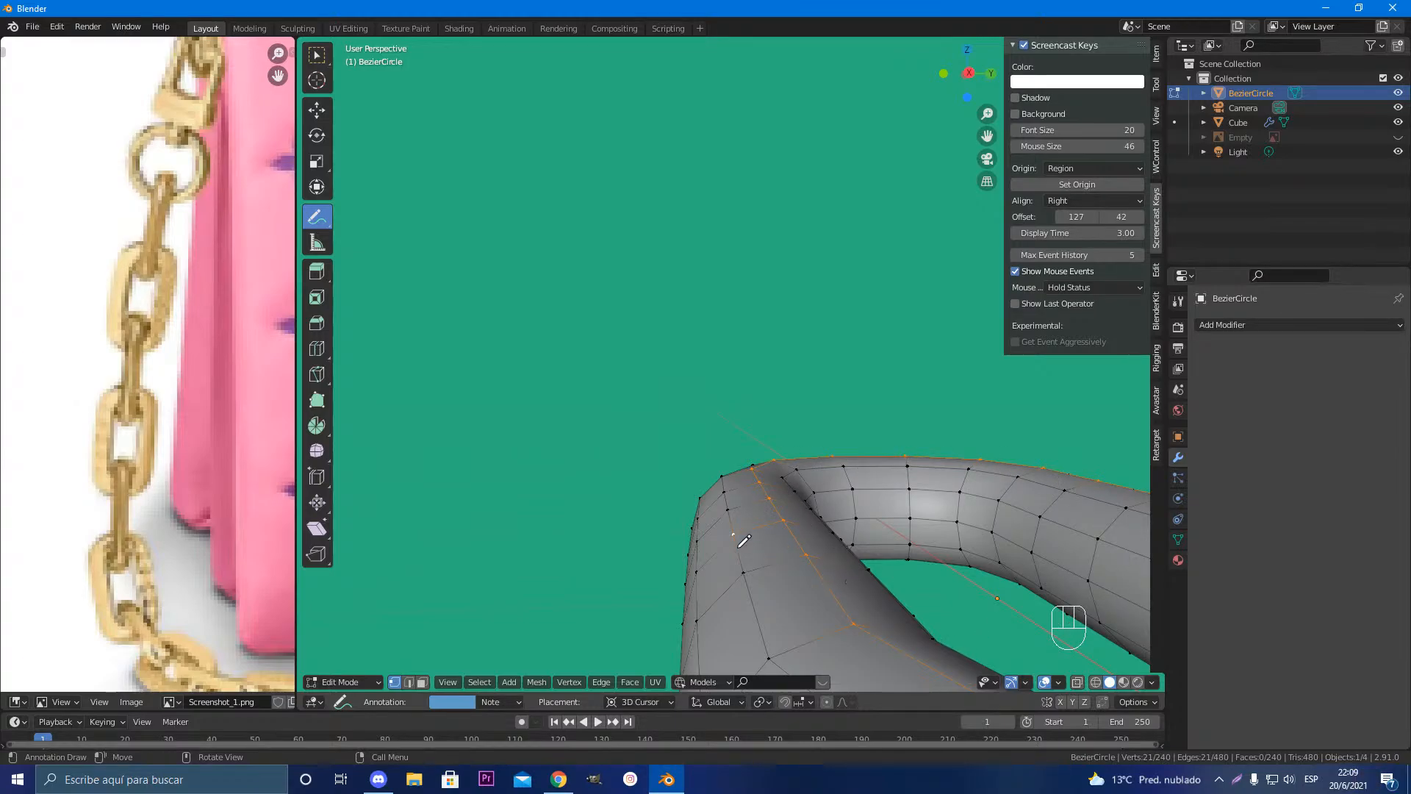
{"action": "left_click_drag", "start_coordinate": [738, 537], "coordinate": [790, 532]}
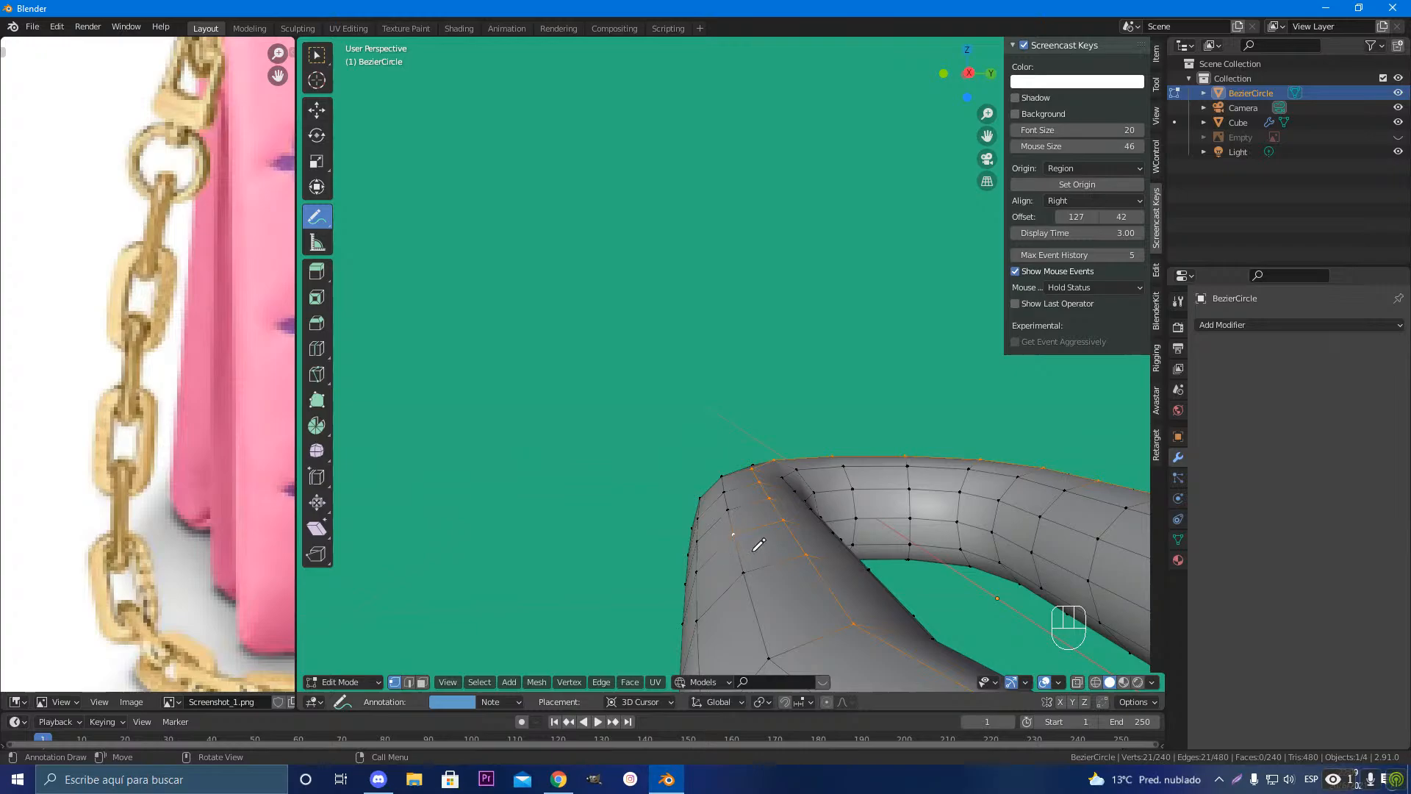
{"action": "key", "text": "Tab"}
{"action": "key", "text": "Tab"}
{"action": "left_click_drag", "start_coordinate": [733, 539], "coordinate": [780, 536]}
{"action": "left_click", "coordinate": [314, 62]}
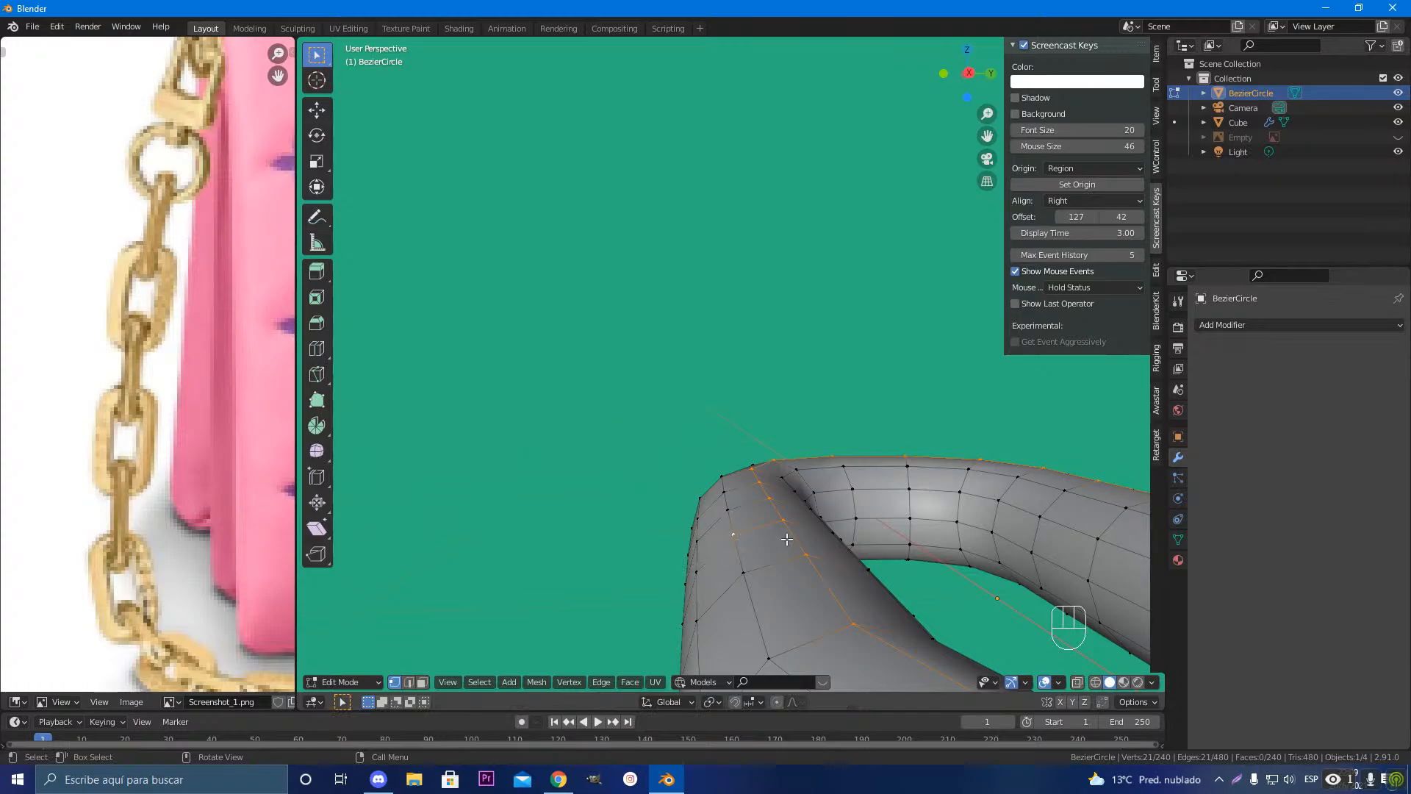
Step: Set the transform pivot point to Active Element
{"action": "middle_click_drag", "start_coordinate": [765, 516], "coordinate": [785, 559]}
{"action": "scroll", "coordinate": [785, 560], "scroll_direction": "up", "scroll_amount": 4}
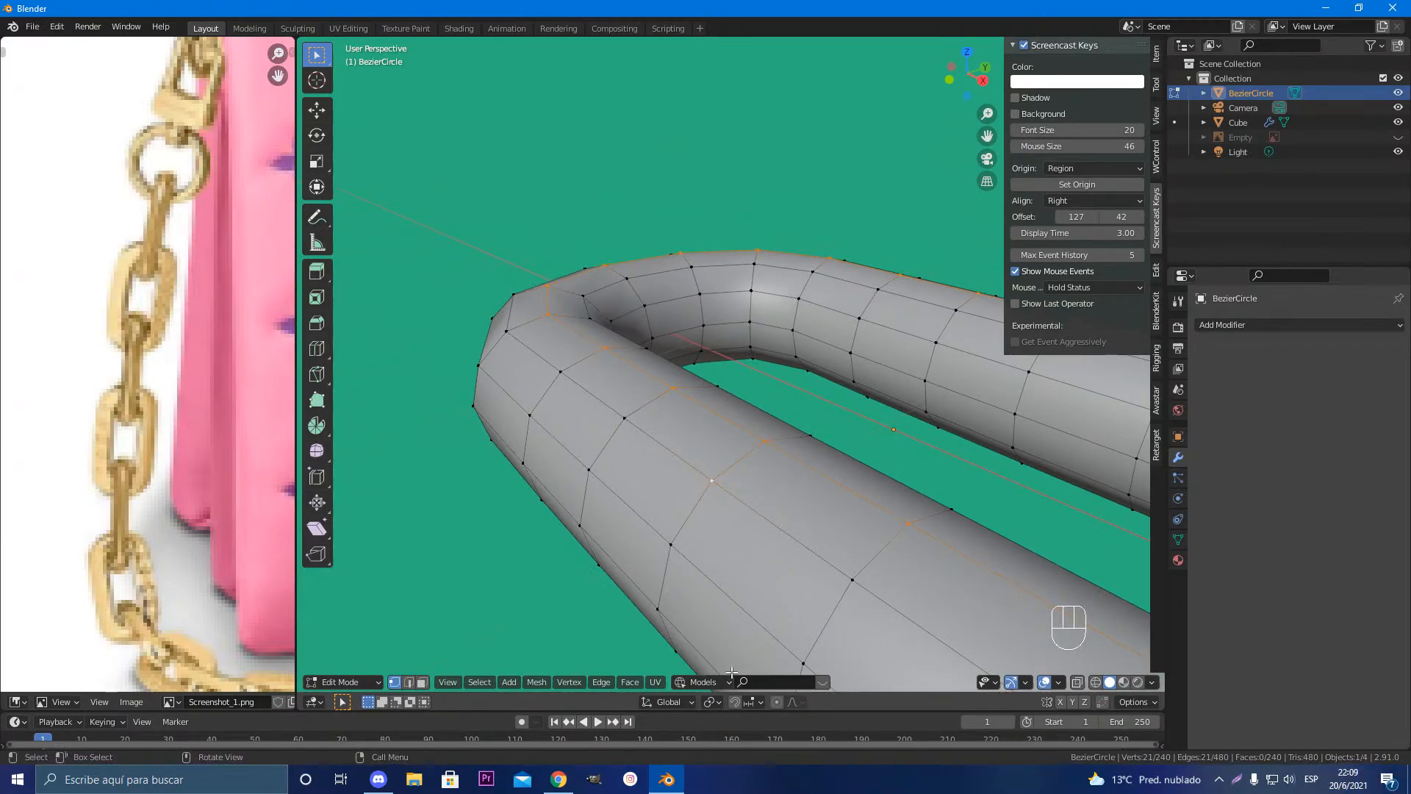
{"action": "middle_click_drag", "start_coordinate": [790, 465], "coordinate": [951, 480]}
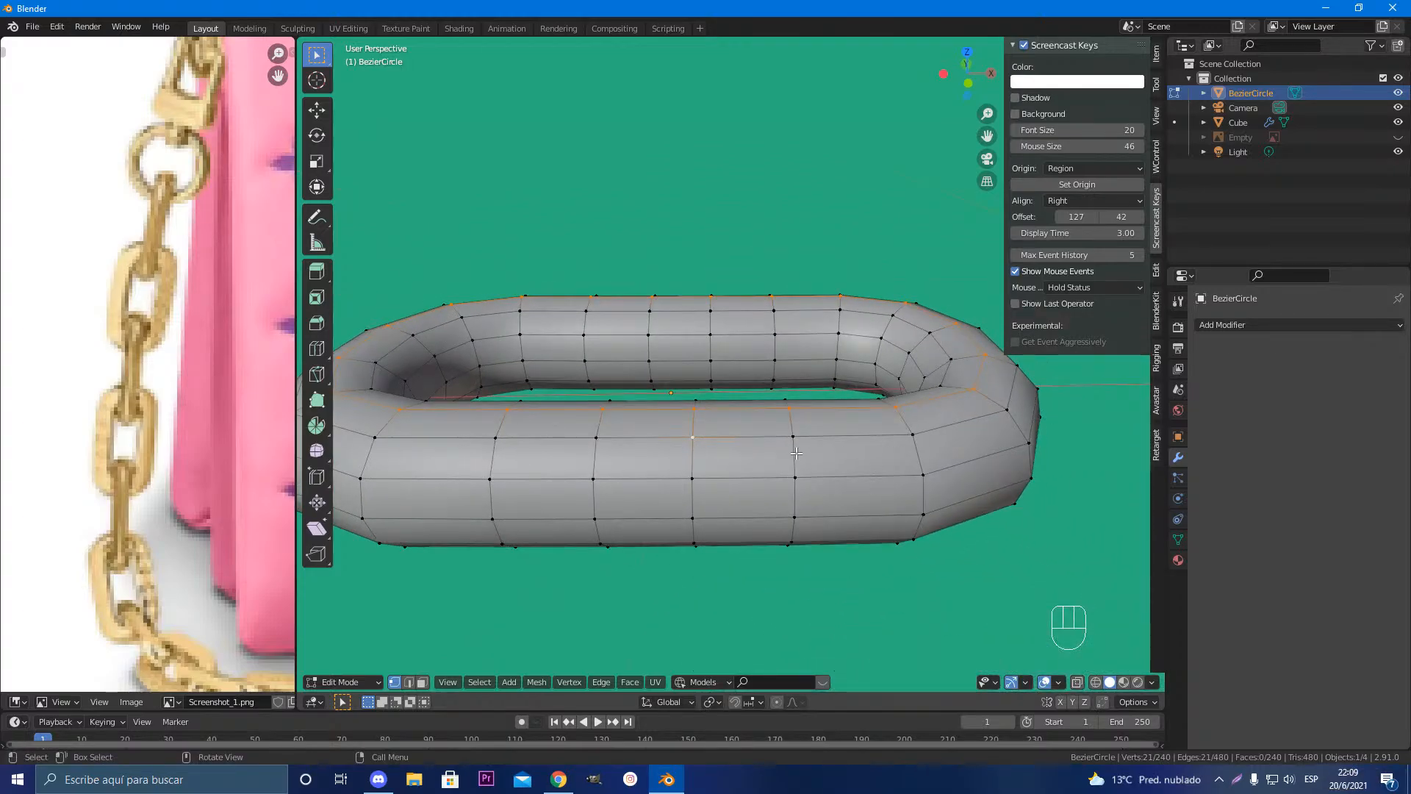
{"action": "middle_click_drag", "start_coordinate": [796, 453], "coordinate": [714, 496]}
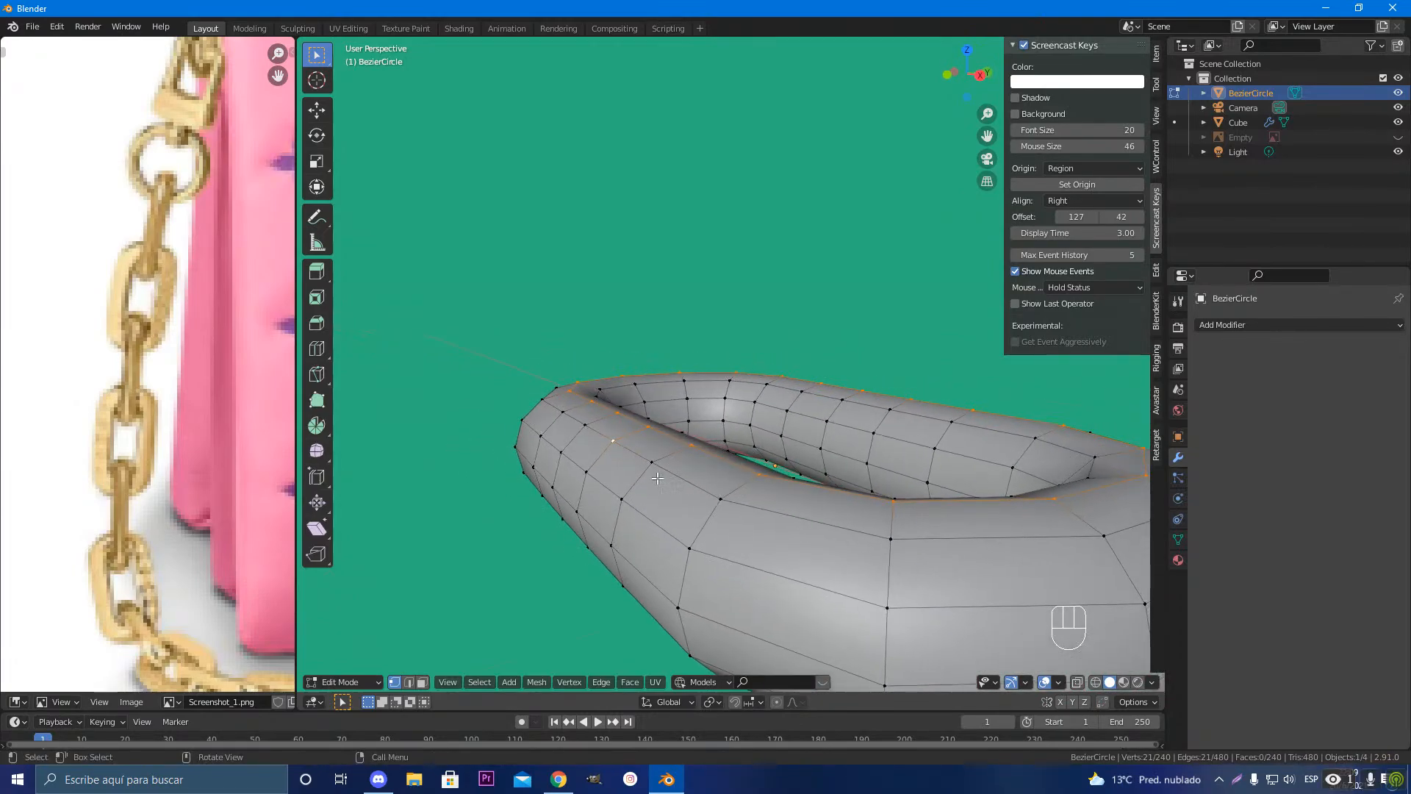
{"action": "left_click", "coordinate": [712, 702]}
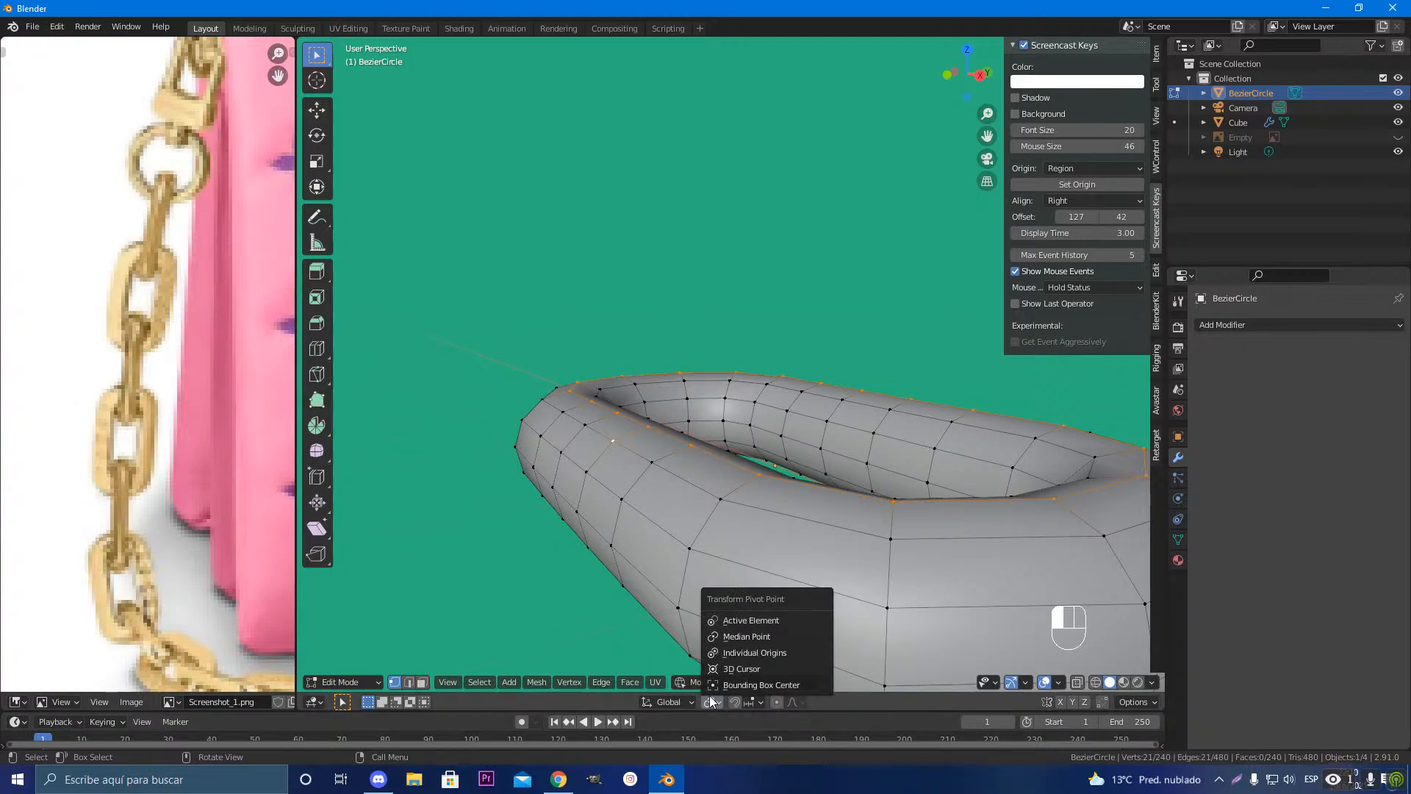
{"action": "left_click", "coordinate": [749, 638]}
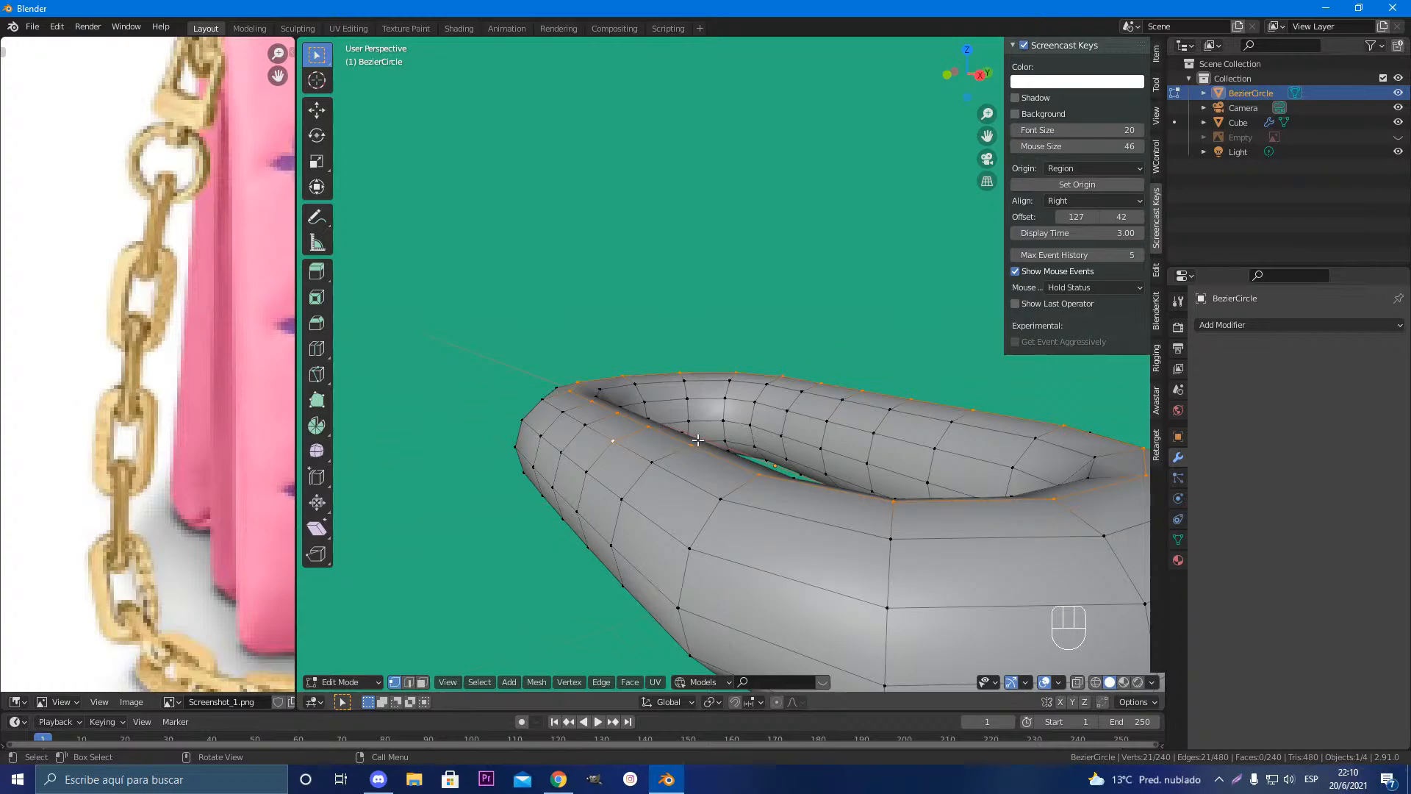
{"action": "left_click", "coordinate": [707, 701]}
{"action": "left_click", "coordinate": [716, 699]}
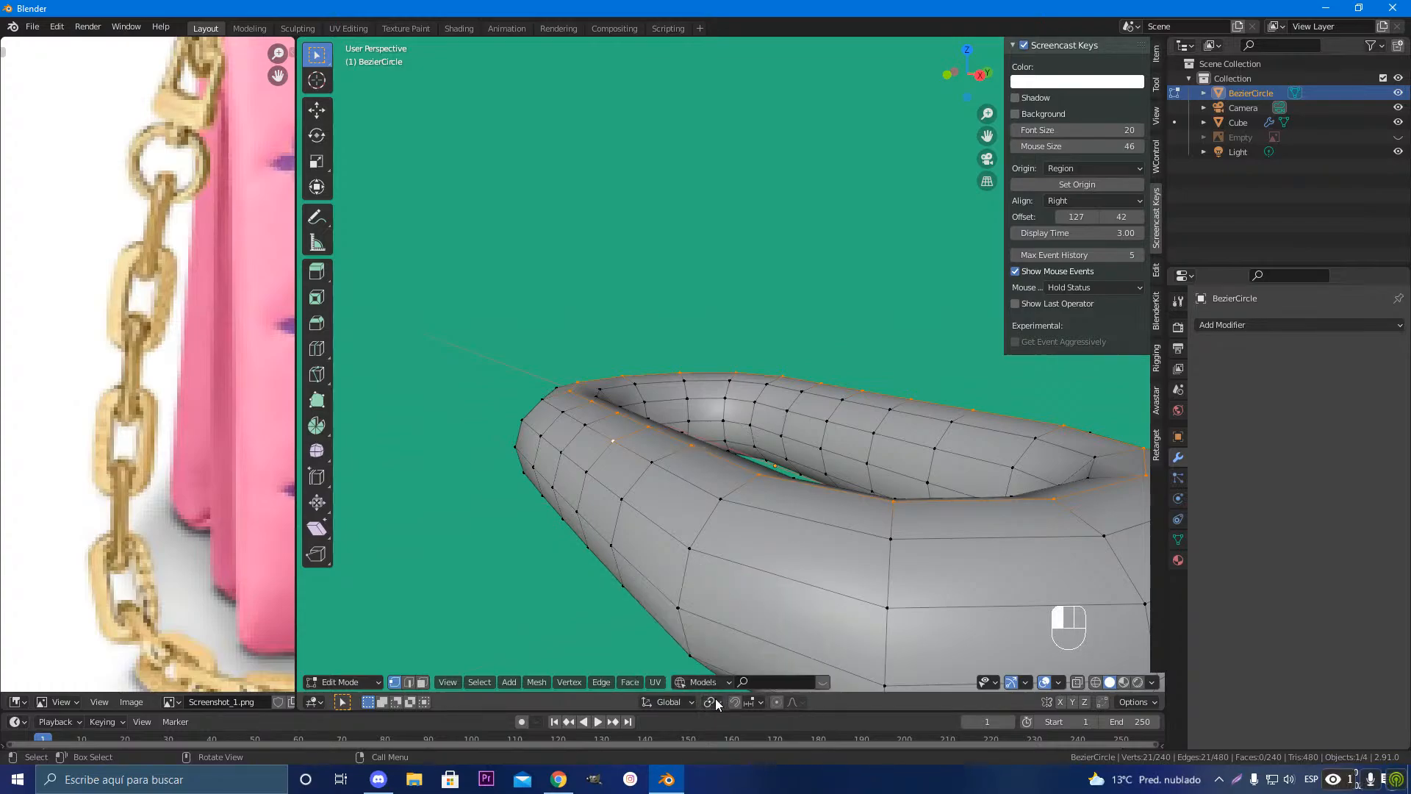
{"action": "left_click", "coordinate": [715, 698]}
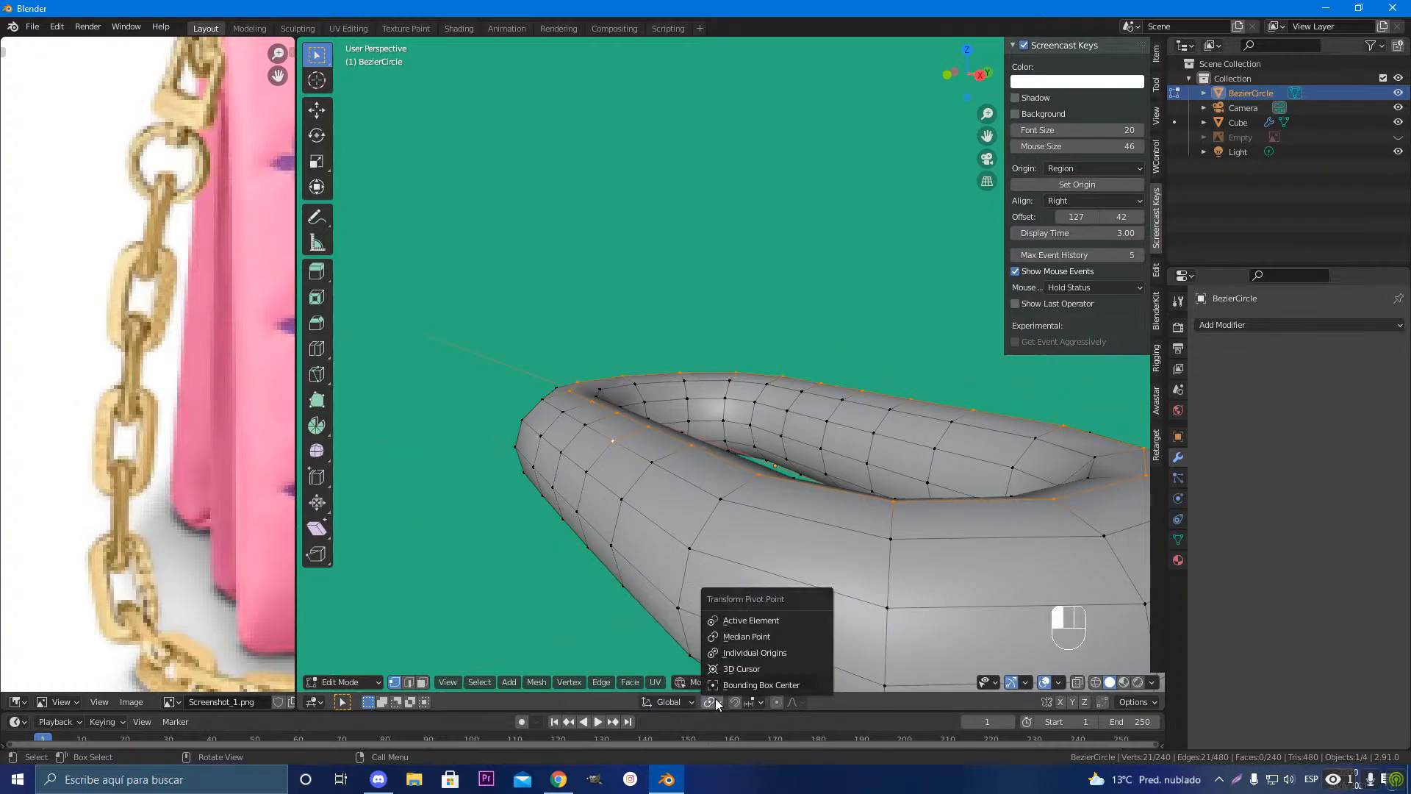
{"action": "left_click", "coordinate": [734, 621]}
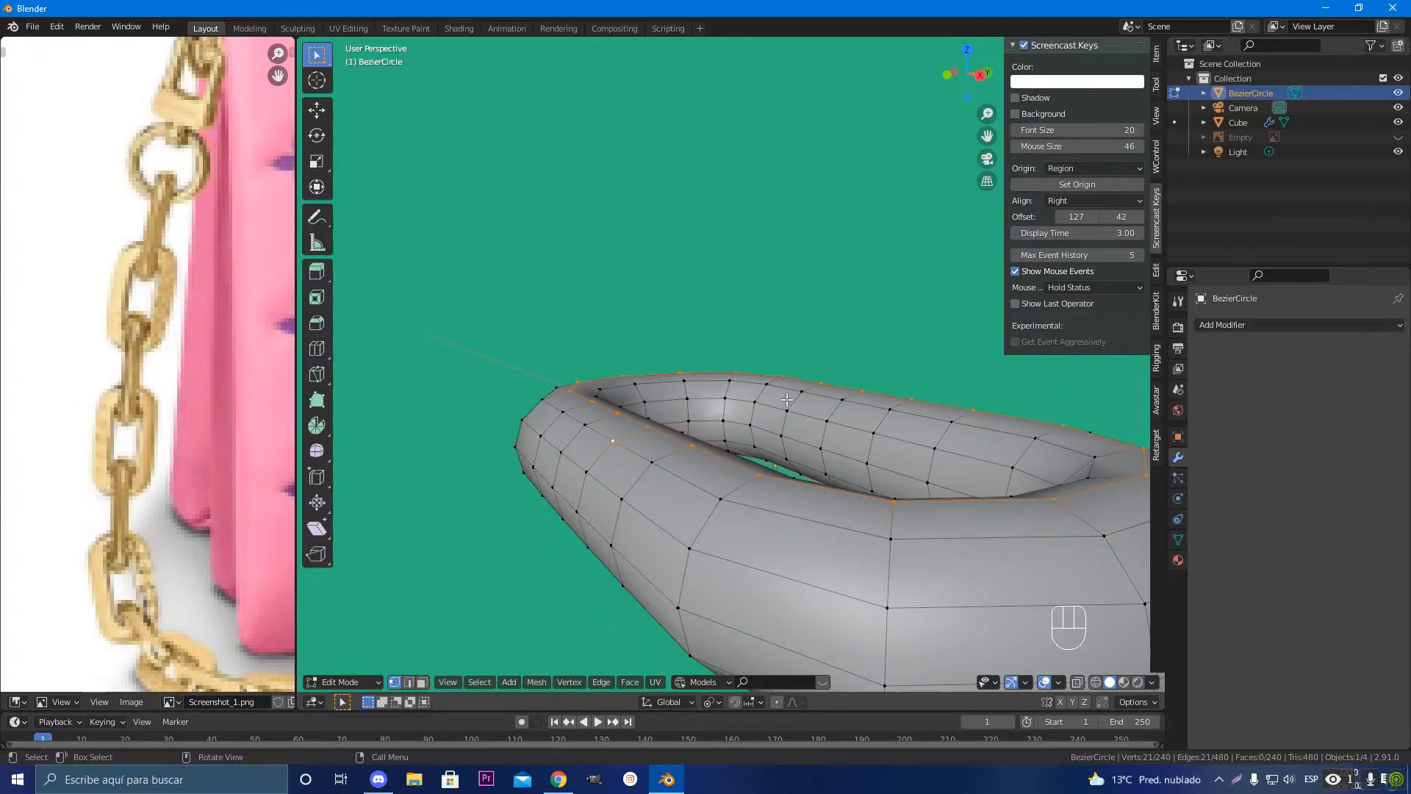
Step: Flatten the selected upper edge loop to the active vertex's height by scaling it to 0 along Z
{"action": "key", "text": "s"}
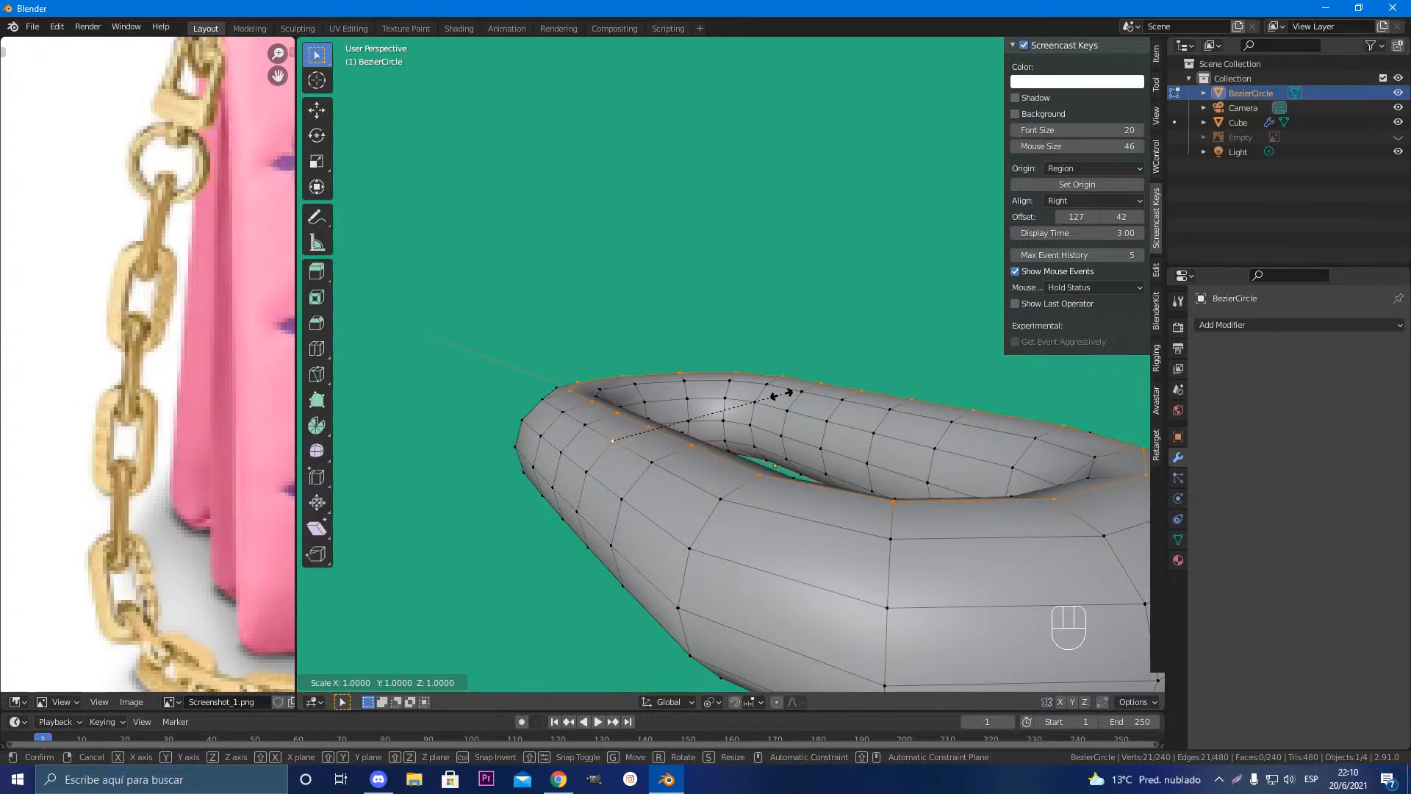
{"action": "key", "text": "z"}
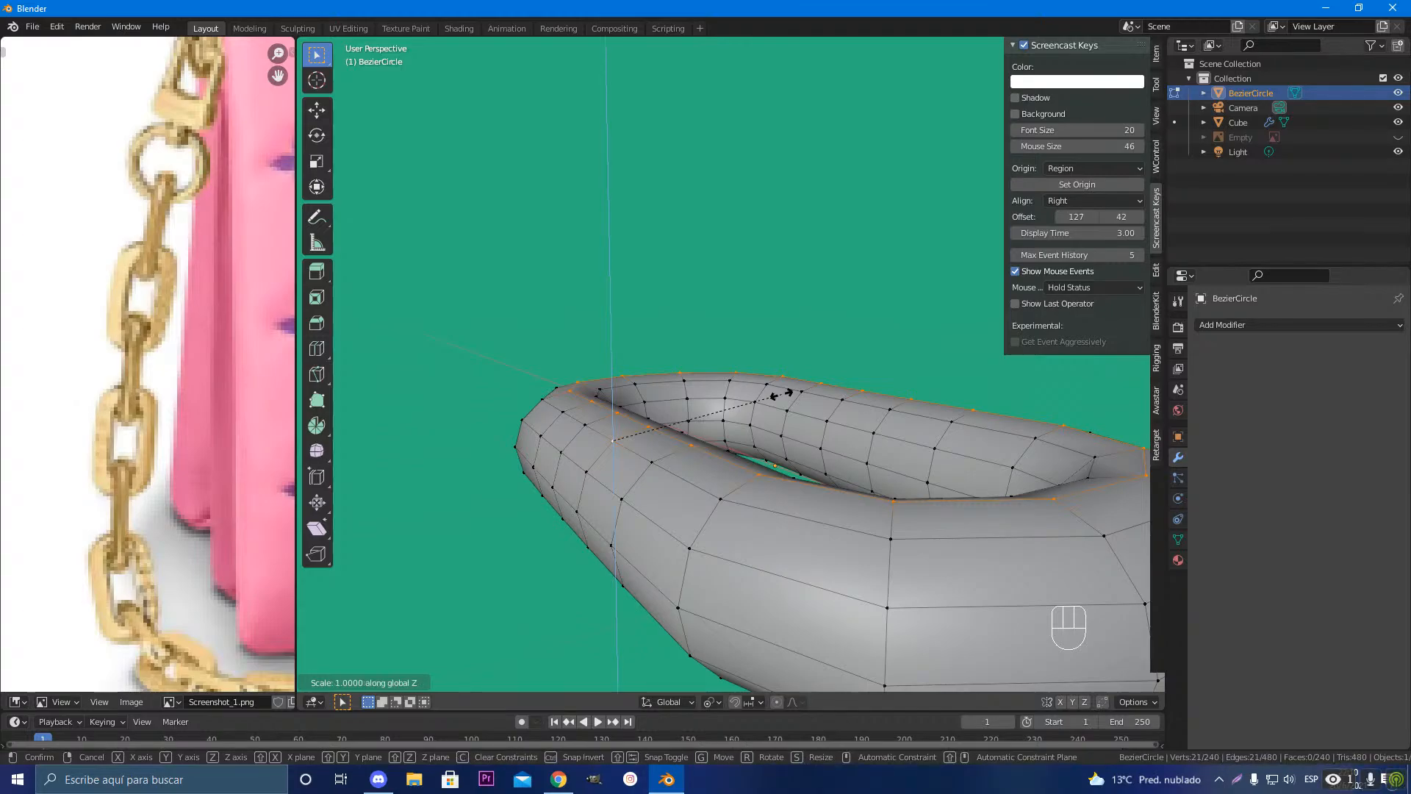
{"action": "key", "text": "0"}
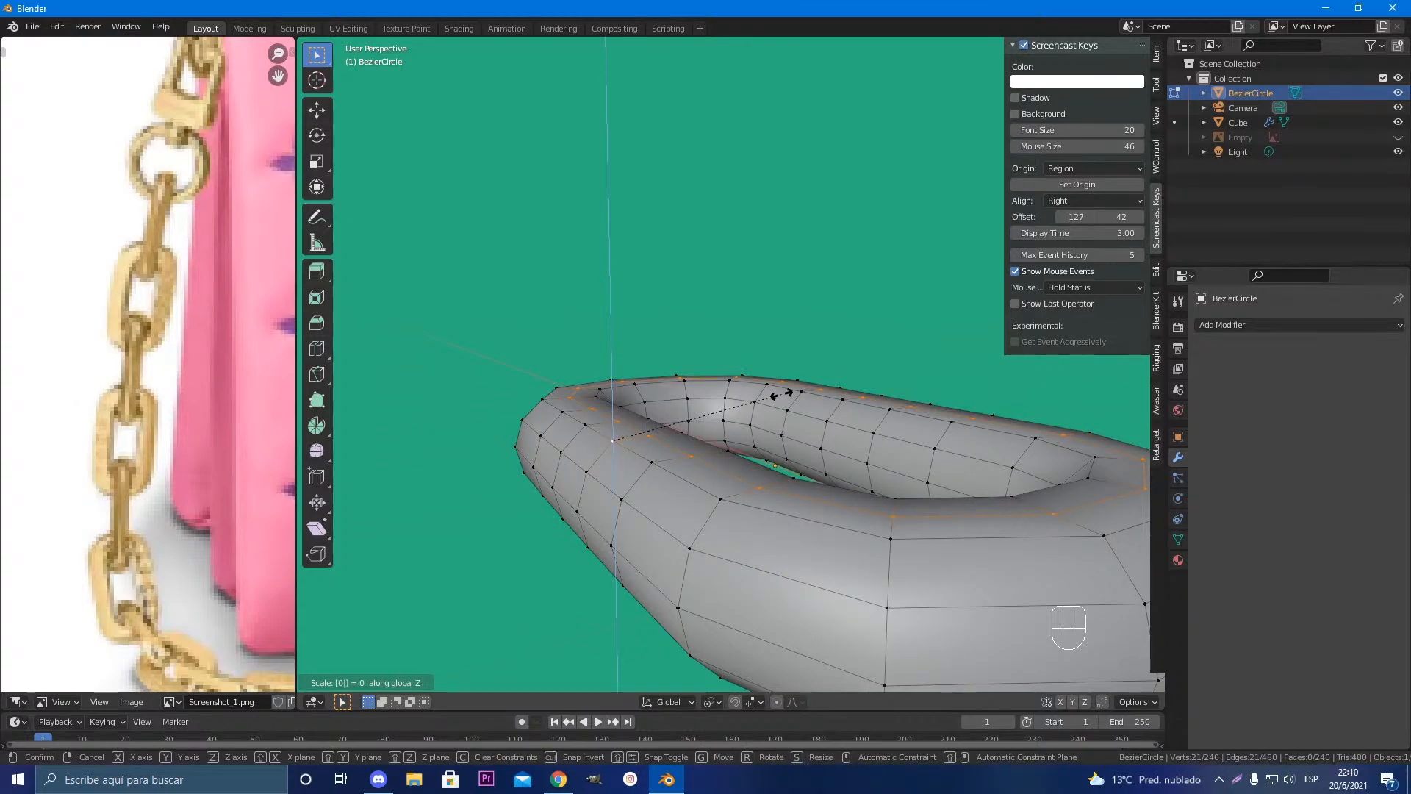
{"action": "key", "text": "Return"}
{"action": "middle_click_drag", "start_coordinate": [826, 435], "coordinate": [688, 445]}
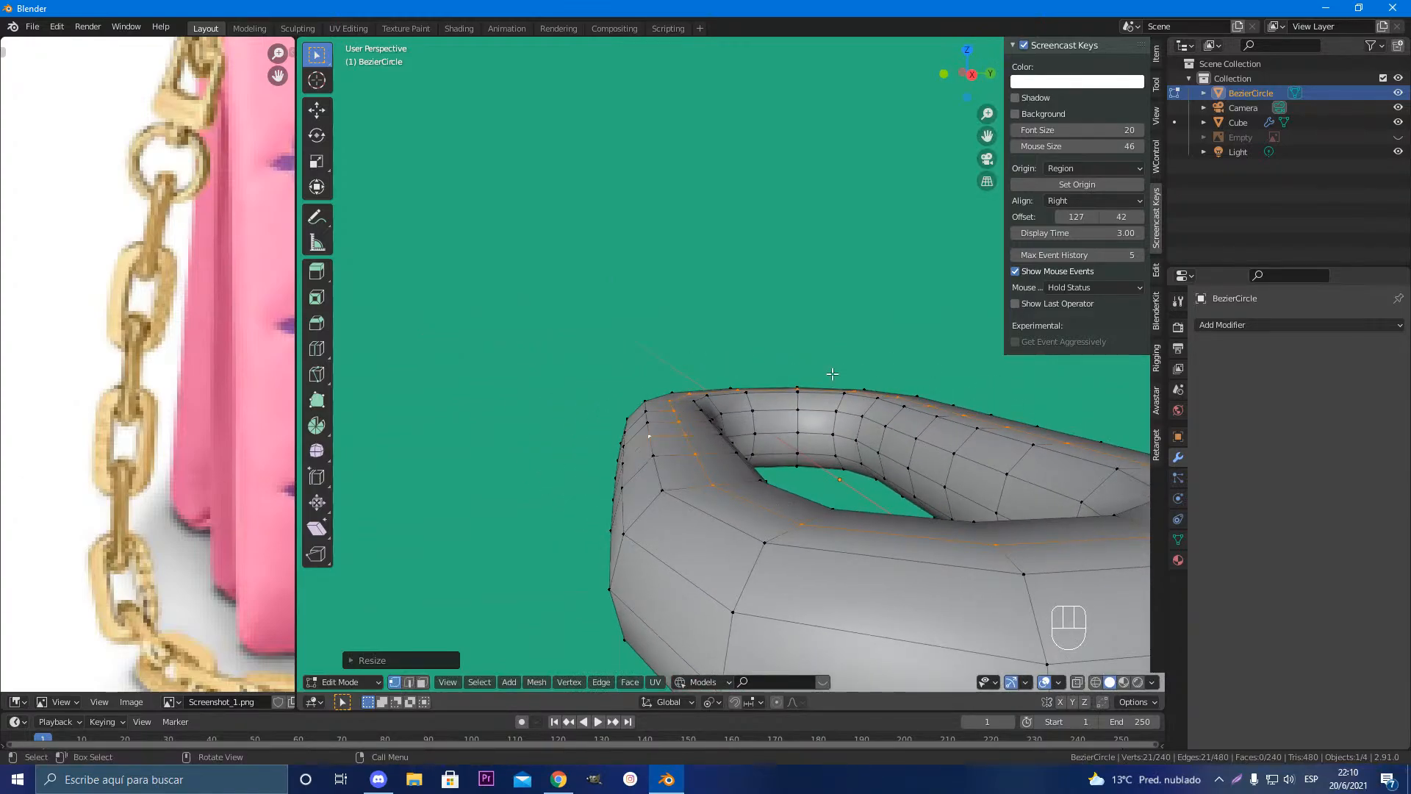
{"action": "middle_click_drag", "start_coordinate": [693, 510], "coordinate": [661, 462]}
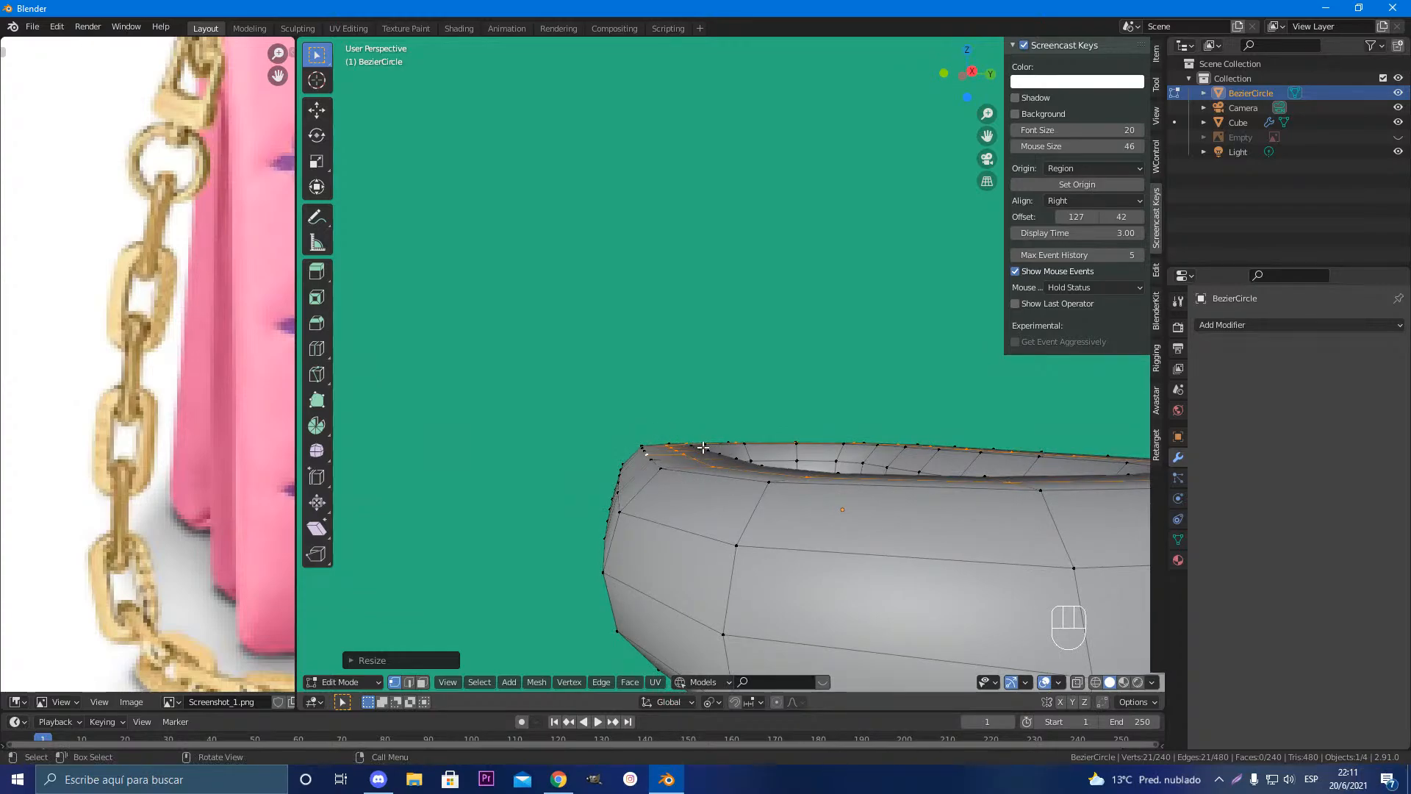
{"action": "middle_click_drag", "start_coordinate": [703, 447], "coordinate": [677, 468]}
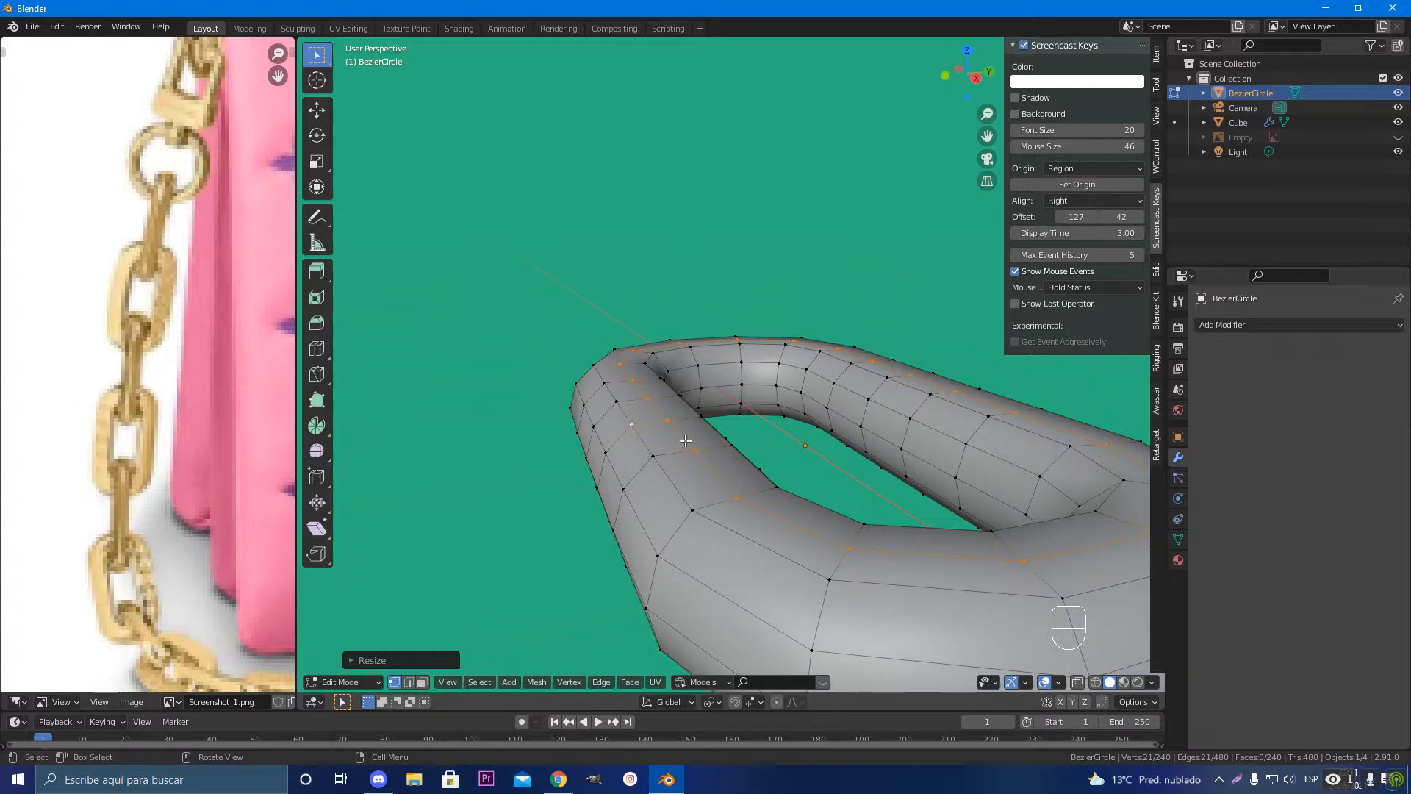
{"action": "scroll", "coordinate": [692, 433], "scroll_direction": "down", "scroll_amount": 4}
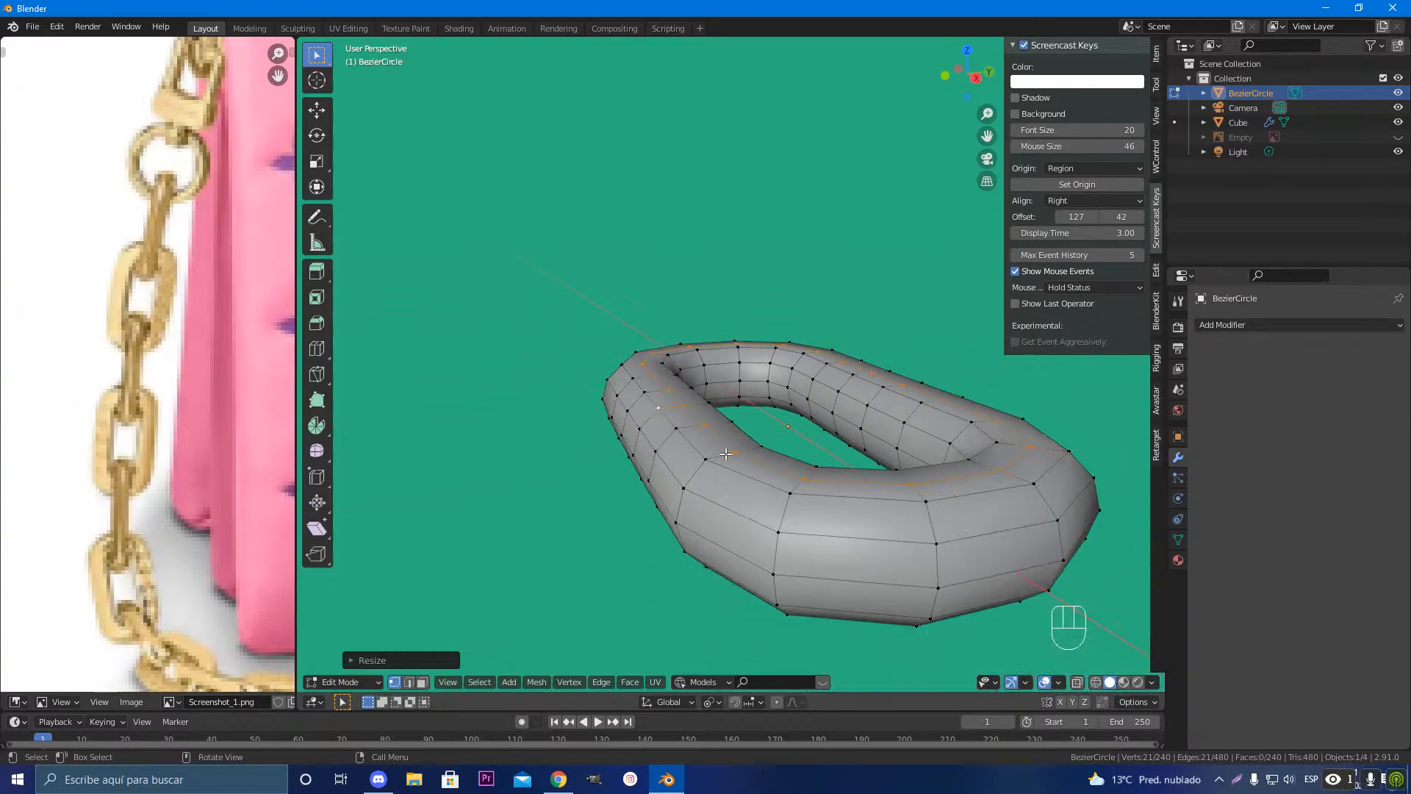
{"action": "key", "text": "Tab"}
{"action": "middle_click_drag", "start_coordinate": [727, 448], "coordinate": [836, 406]}
{"action": "key", "text": "Tab"}
{"action": "middle_click_drag", "start_coordinate": [759, 454], "coordinate": [775, 416], "text": "shift"}
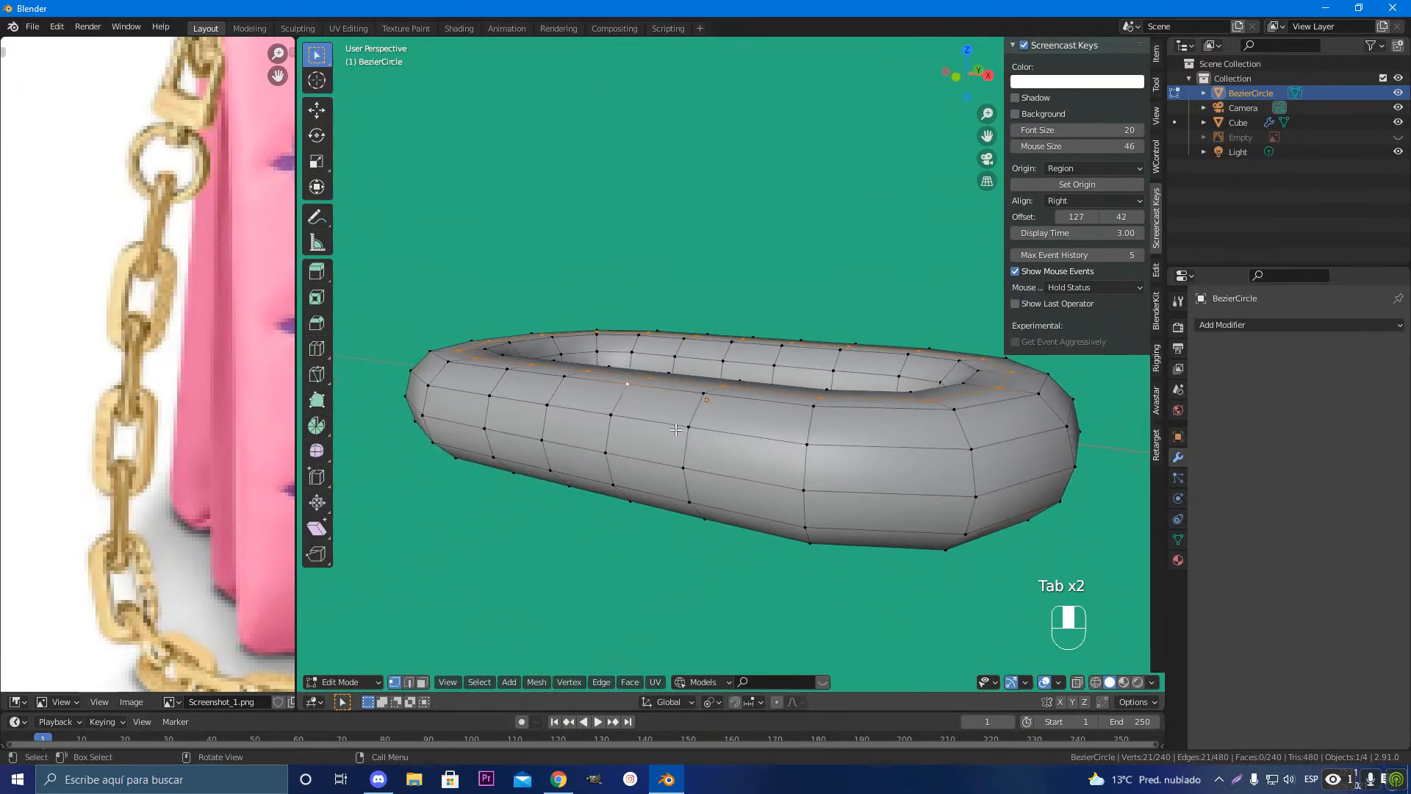
Step: Select the matching edge loop on the link's underside and add one adjacent vertex as the active element
{"action": "middle_click_drag", "start_coordinate": [624, 536], "coordinate": [776, 361]}
{"action": "scroll", "coordinate": [755, 476], "scroll_direction": "down", "scroll_amount": 2}
{"action": "left_click", "coordinate": [756, 452], "text": "alt"}
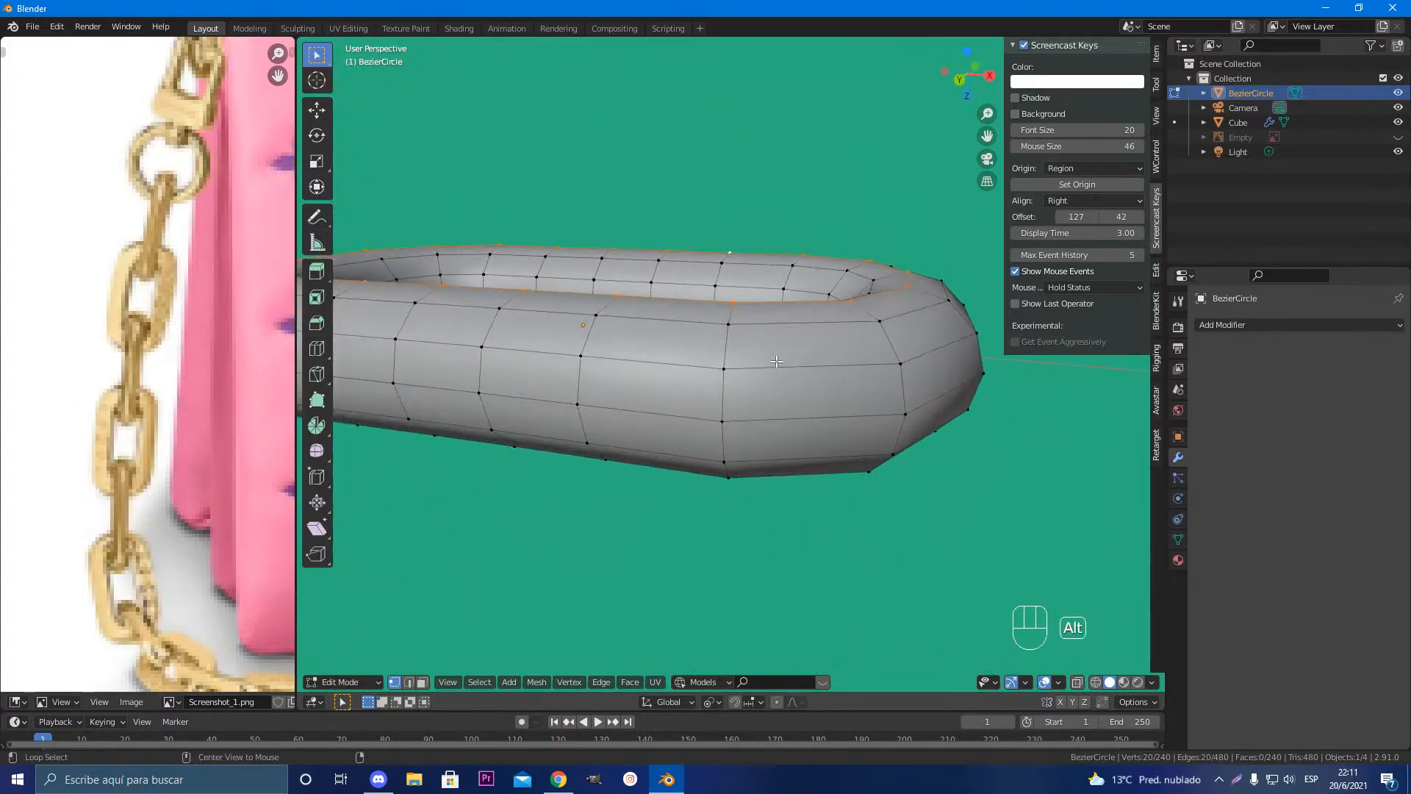
{"action": "middle_click_drag", "start_coordinate": [882, 346], "coordinate": [845, 596]}
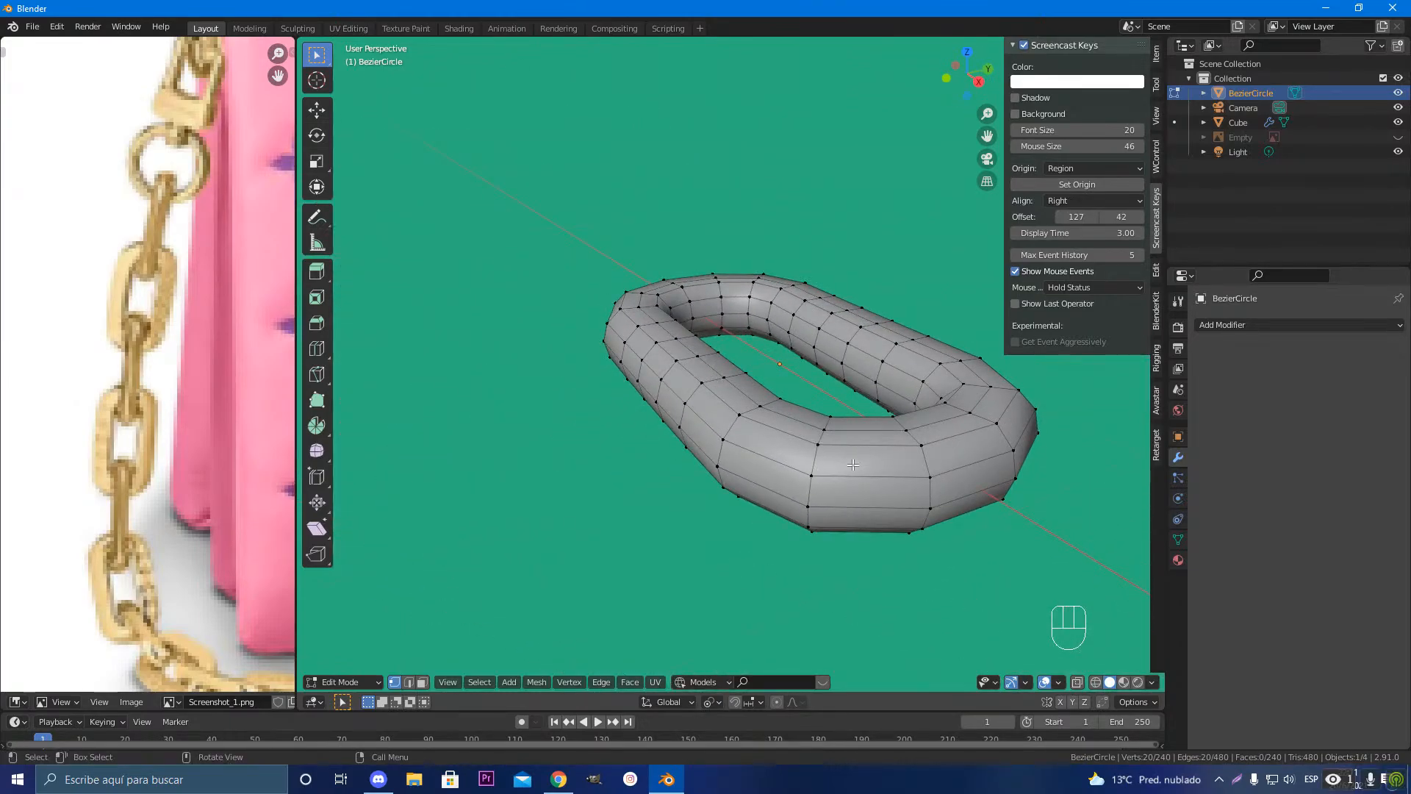
{"action": "middle_click_drag", "start_coordinate": [745, 481], "coordinate": [782, 489]}
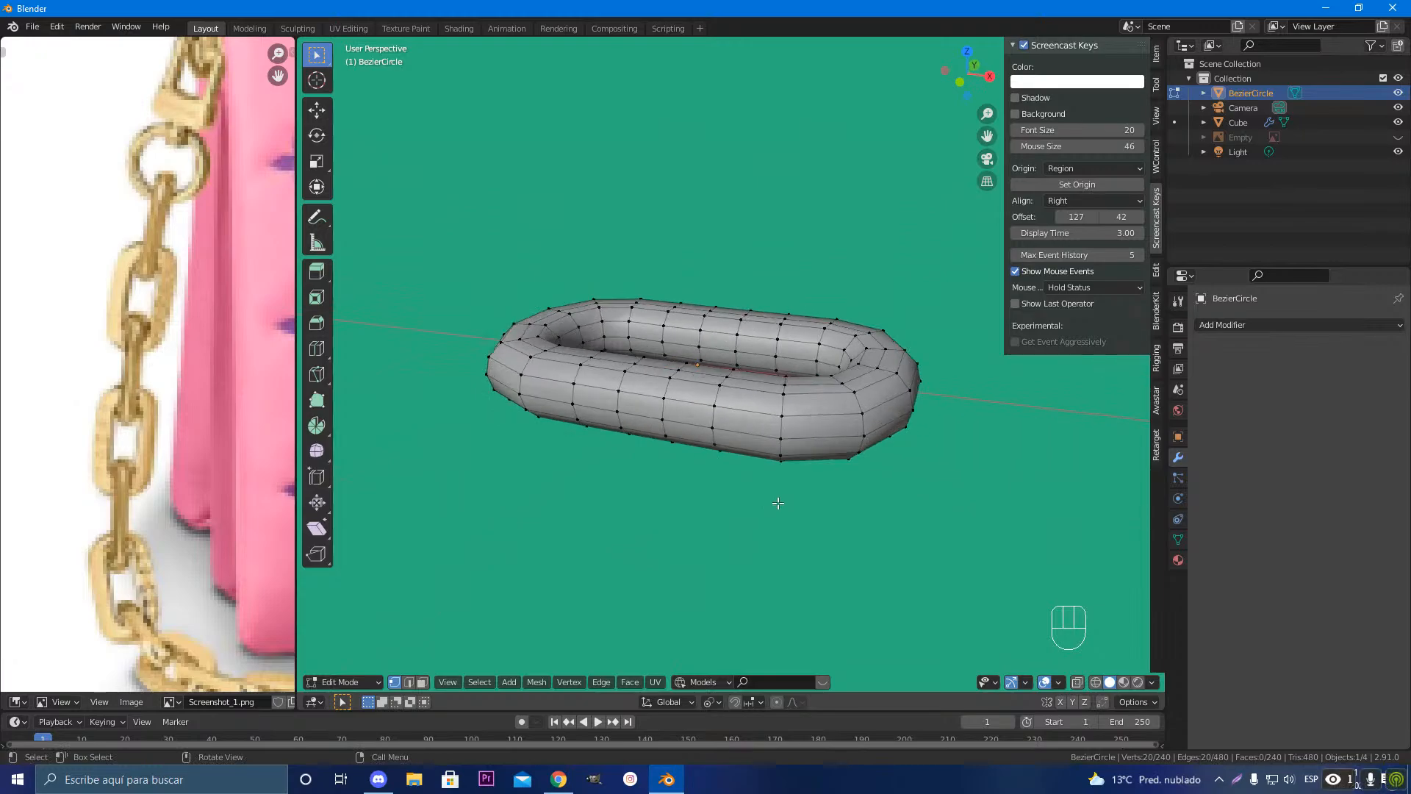
{"action": "middle_click_drag", "start_coordinate": [778, 503], "coordinate": [908, 476]}
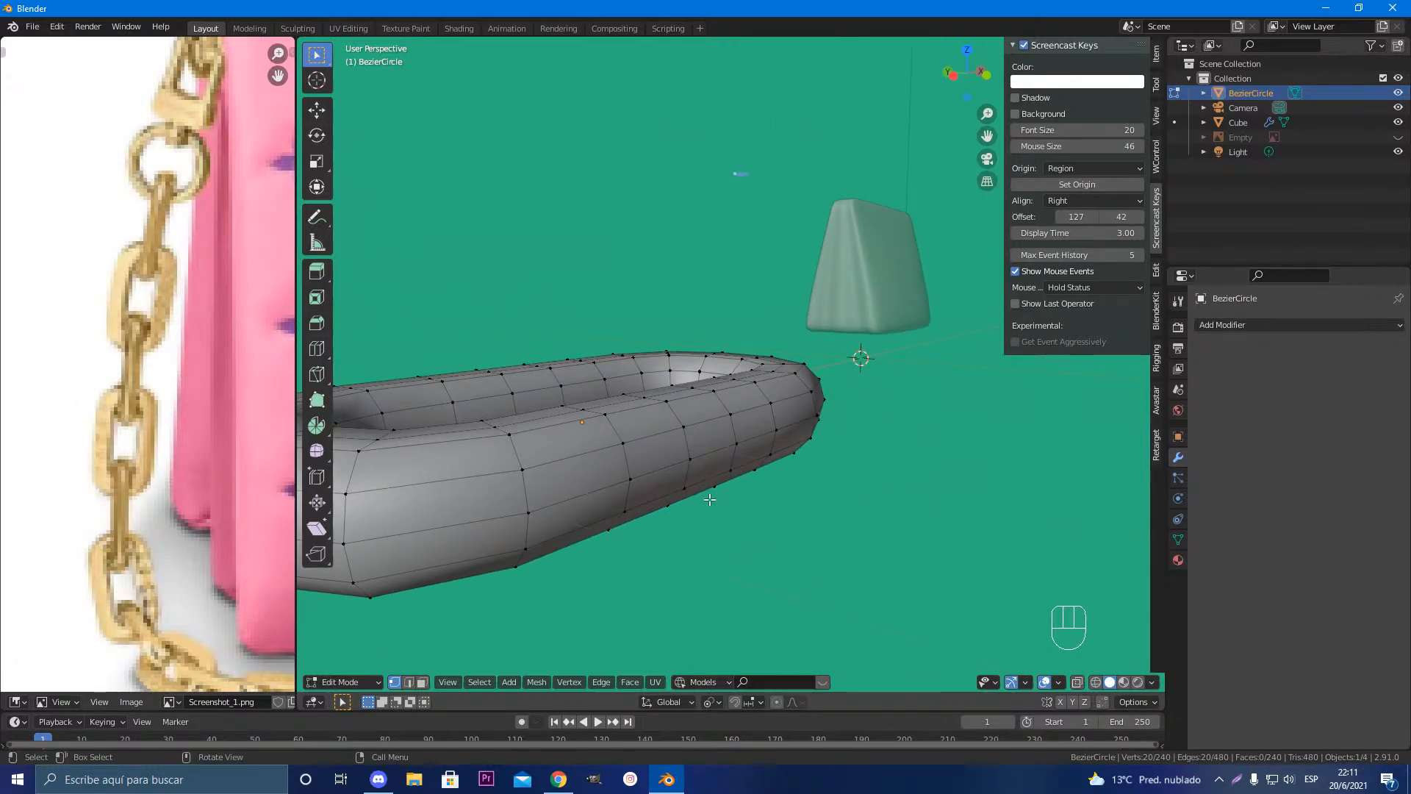
{"action": "middle_click_drag", "start_coordinate": [710, 500], "coordinate": [861, 513]}
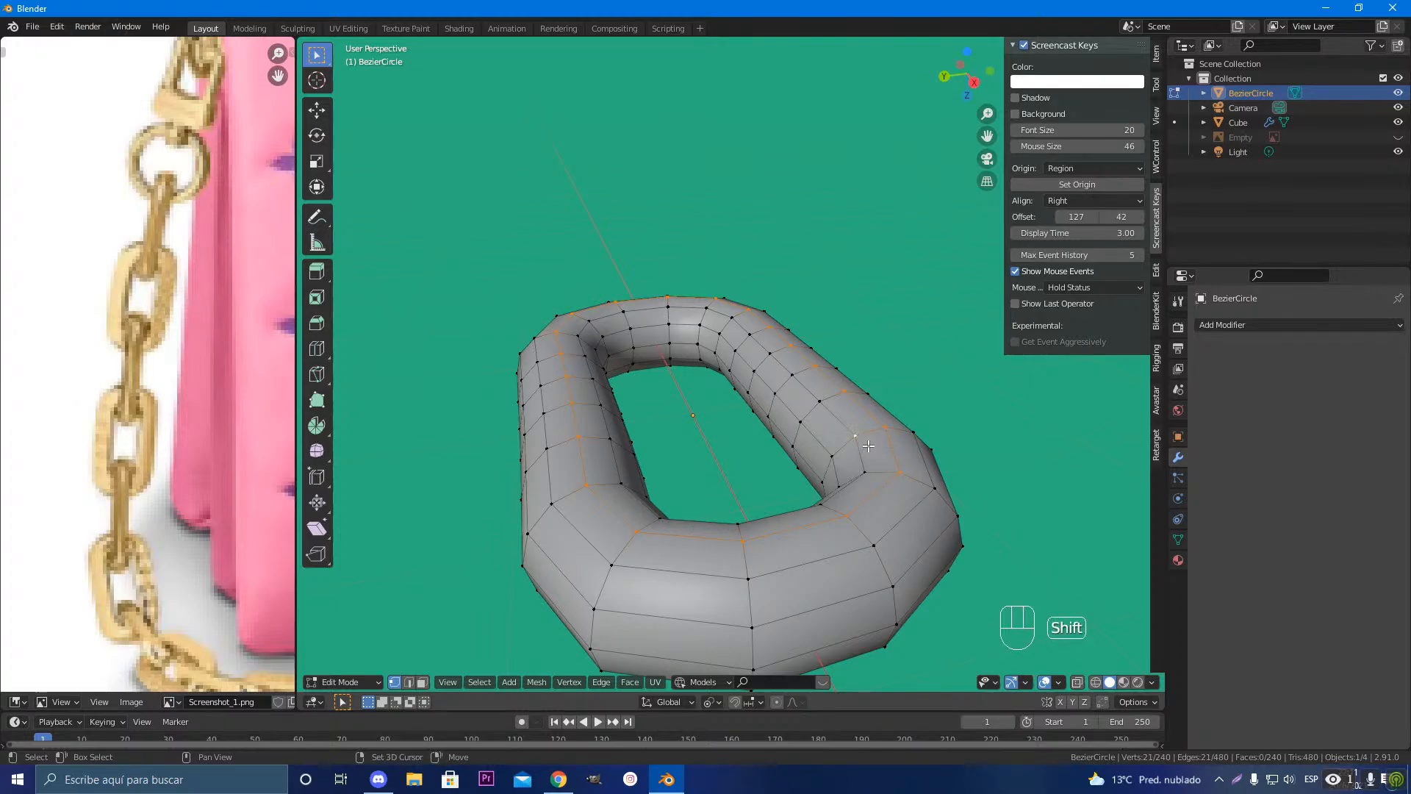
Step: Scale the selected underside loop to 0 along Z, levelling it with the active vertex
{"action": "key", "text": "s"}
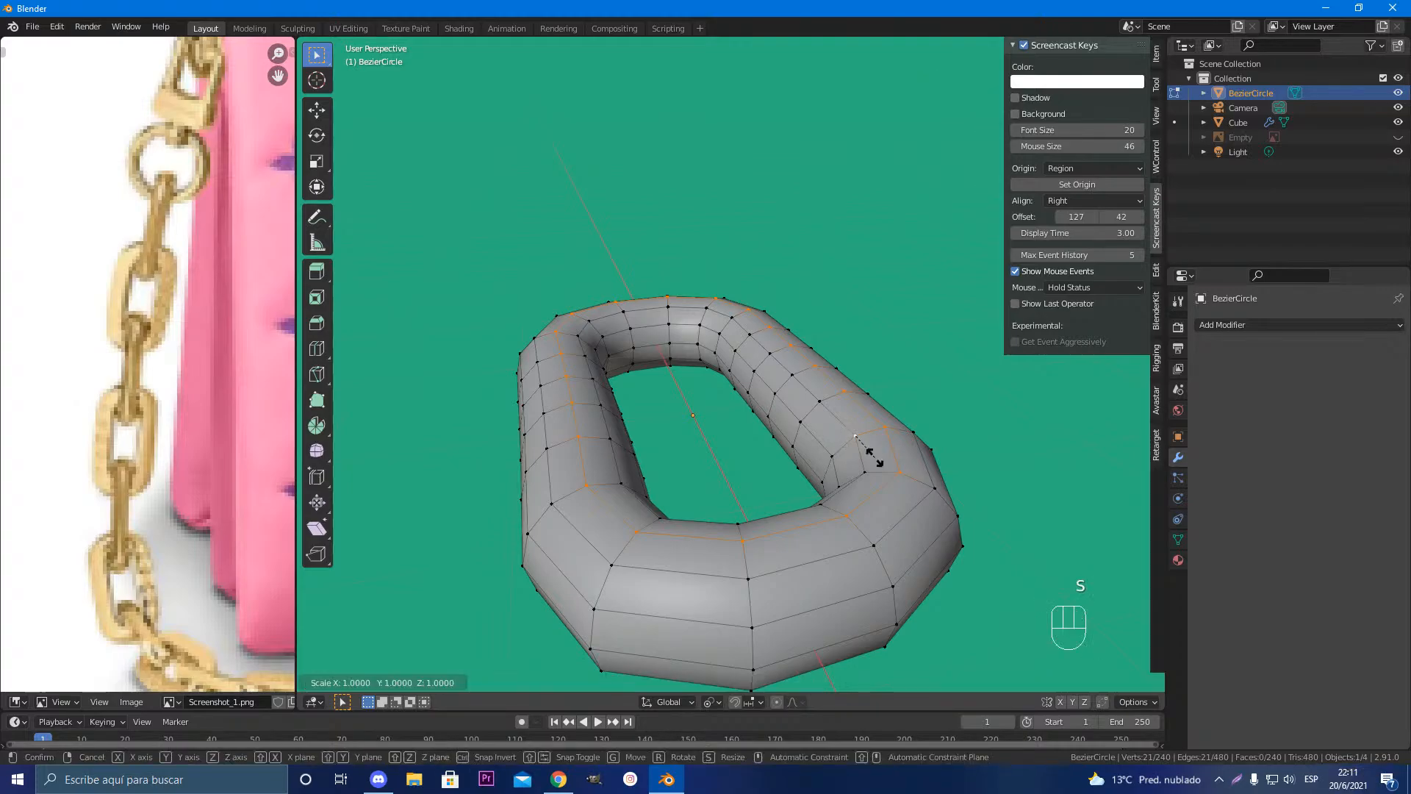
{"action": "type", "text": "z"}
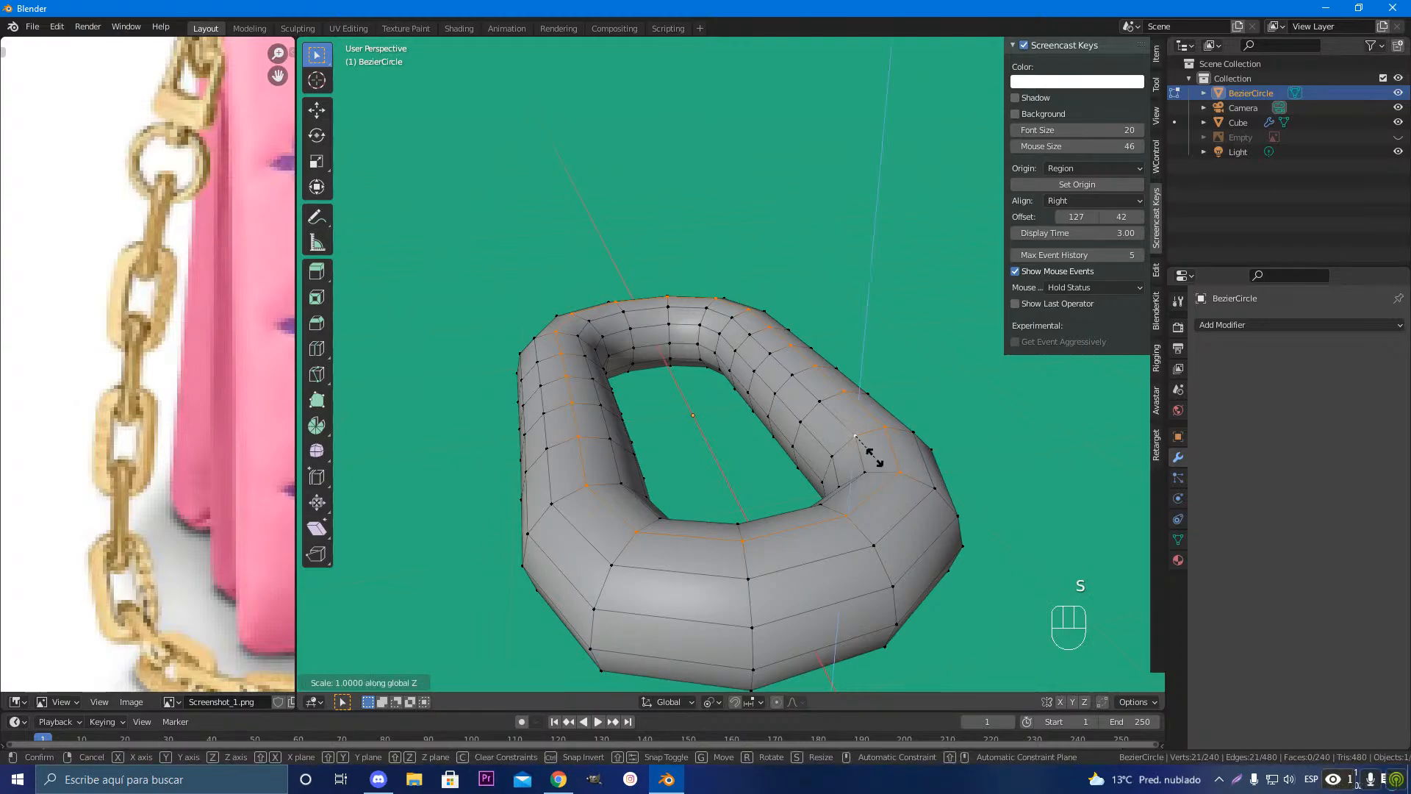
{"action": "type", "text": "0"}
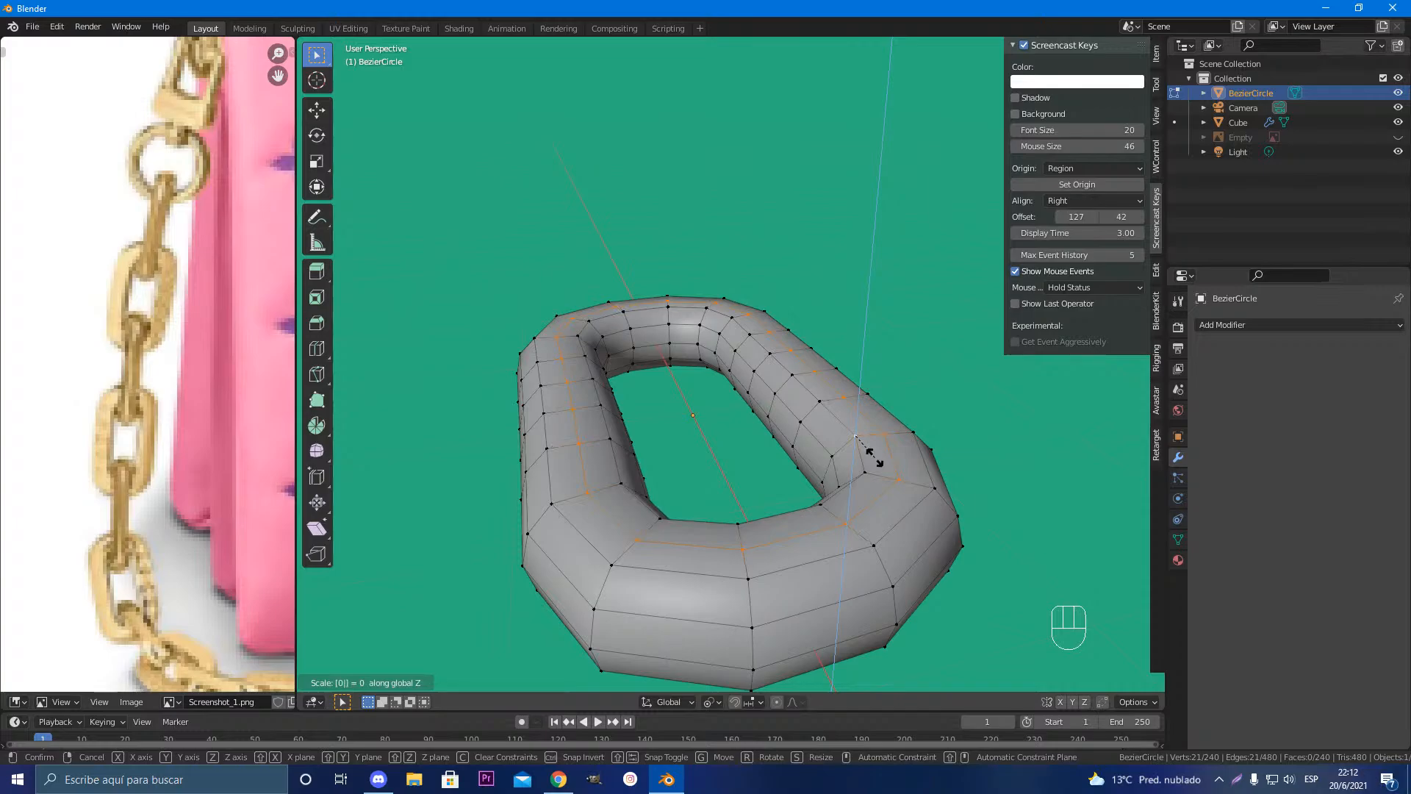
{"action": "key", "text": "Return"}
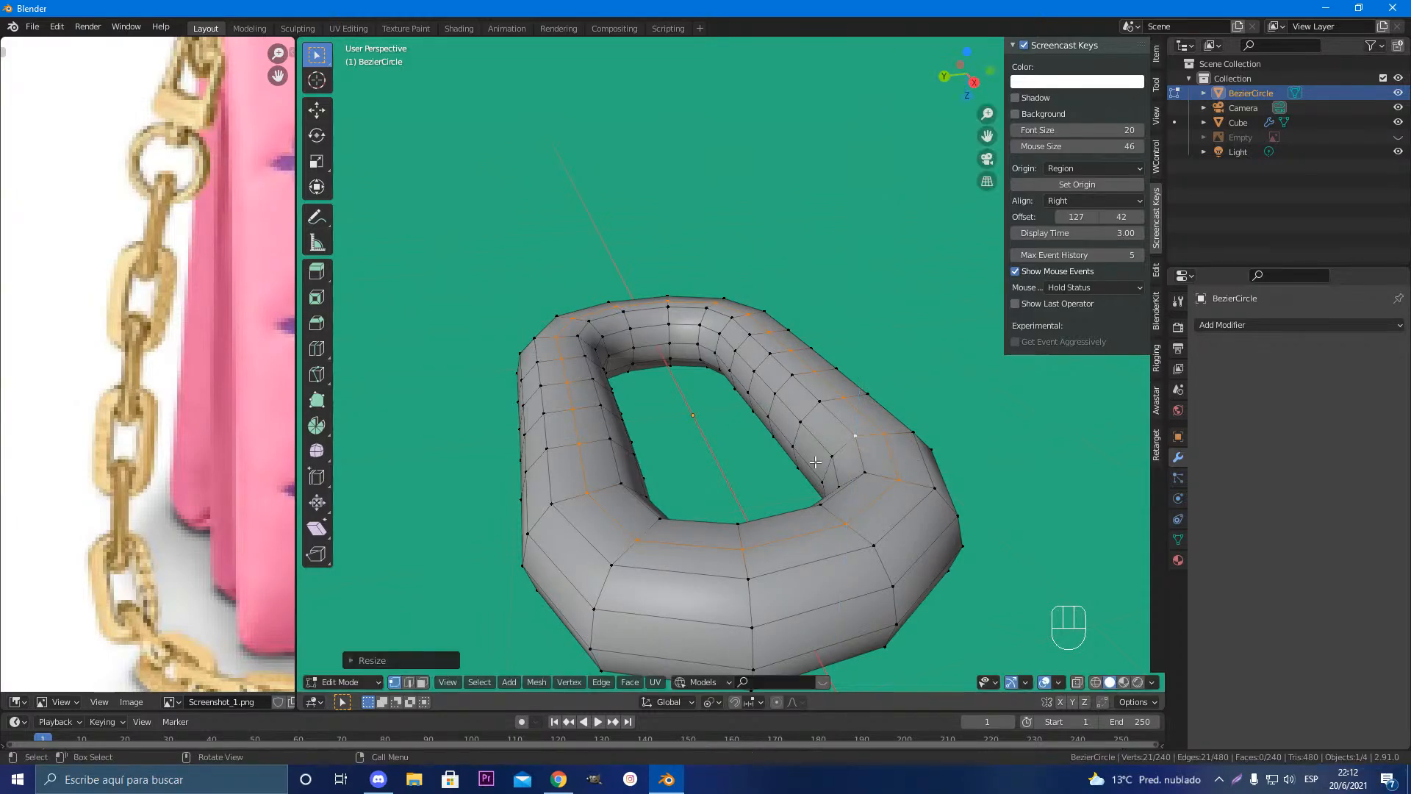
{"action": "middle_click_drag", "start_coordinate": [815, 462], "coordinate": [899, 647]}
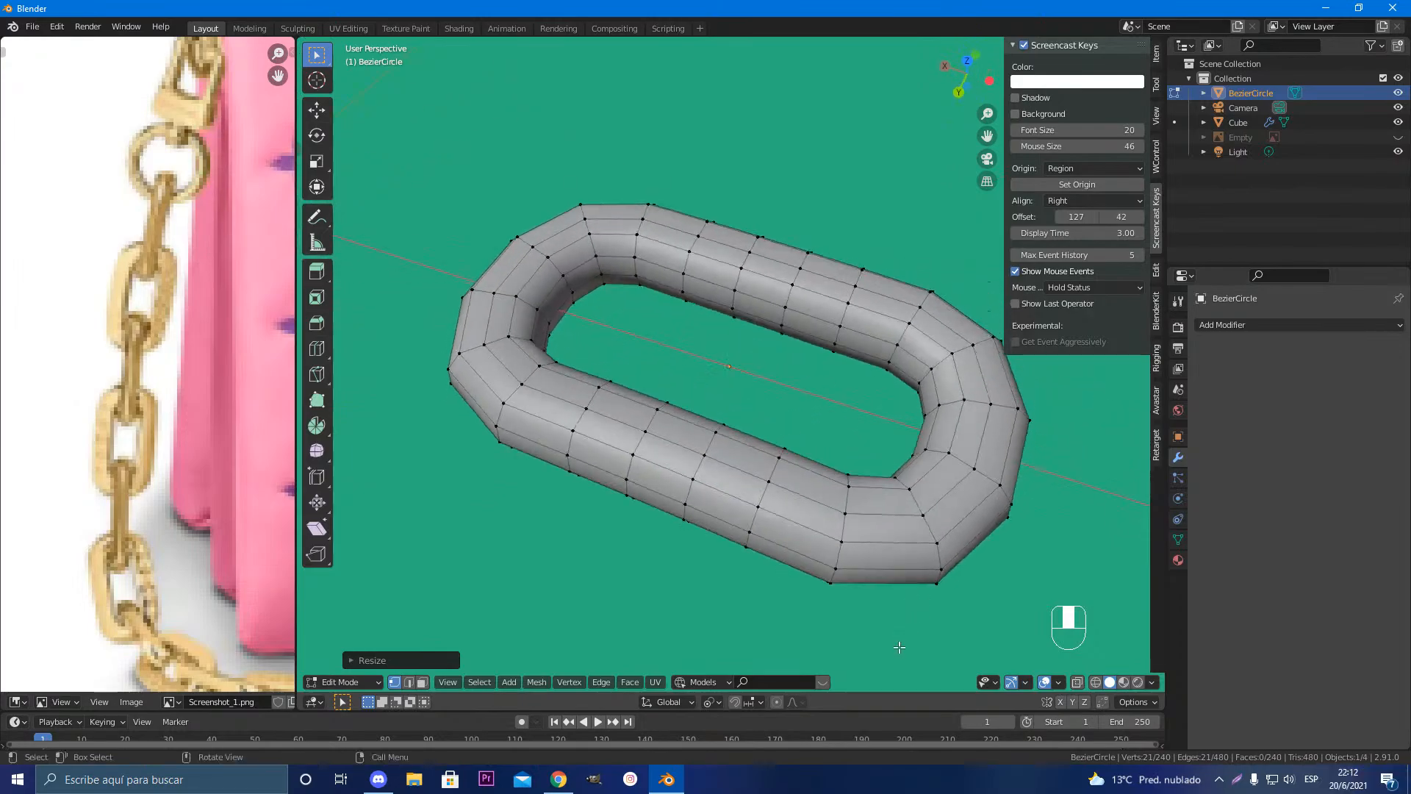
Step: Return to Object Mode and turn off the link's wireframe display
{"action": "key", "text": "Tab"}
{"action": "scroll", "coordinate": [646, 531], "scroll_direction": "down", "scroll_amount": 3}
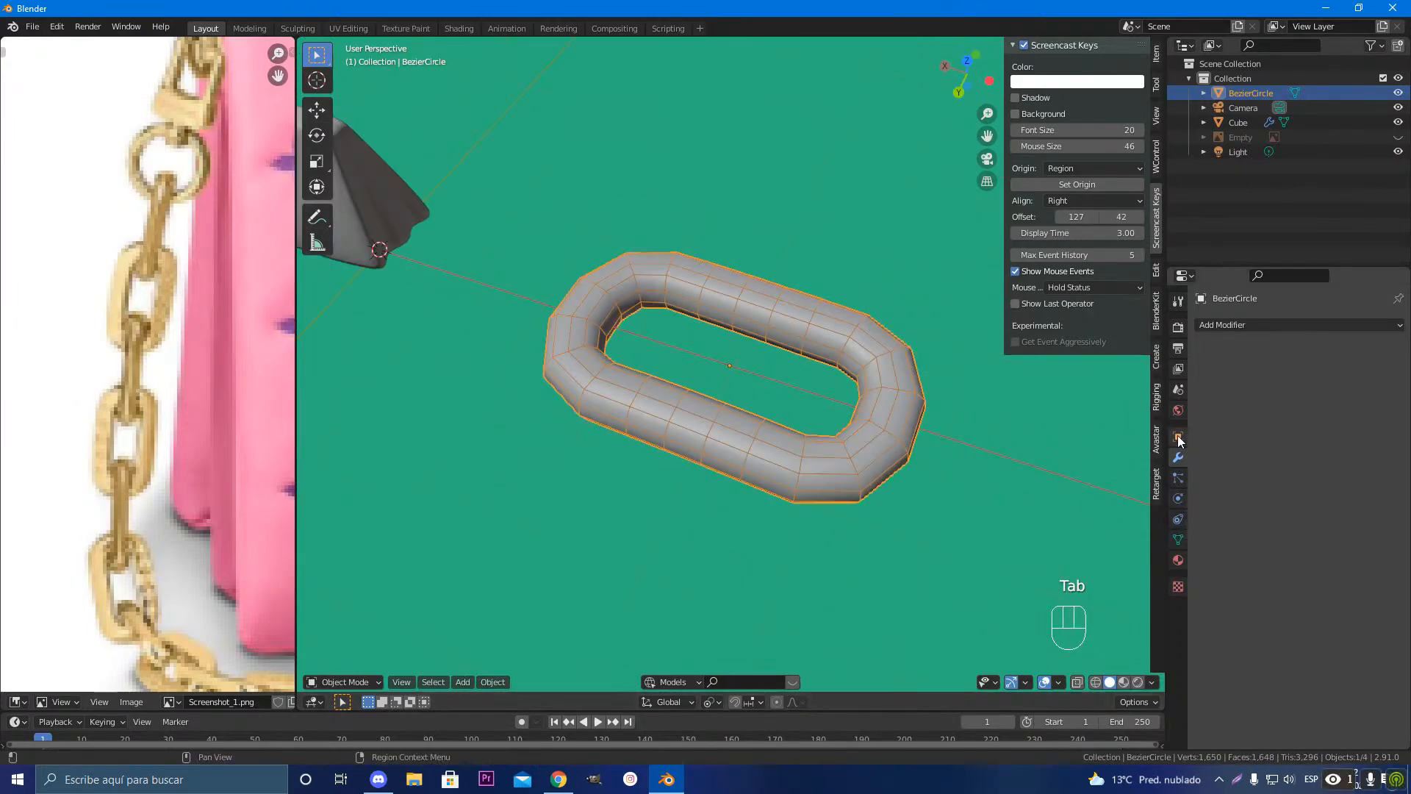
{"action": "left_click", "coordinate": [1178, 437]}
{"action": "left_click", "coordinate": [1276, 695]}
{"action": "middle_click_drag", "start_coordinate": [734, 510], "coordinate": [698, 477]}
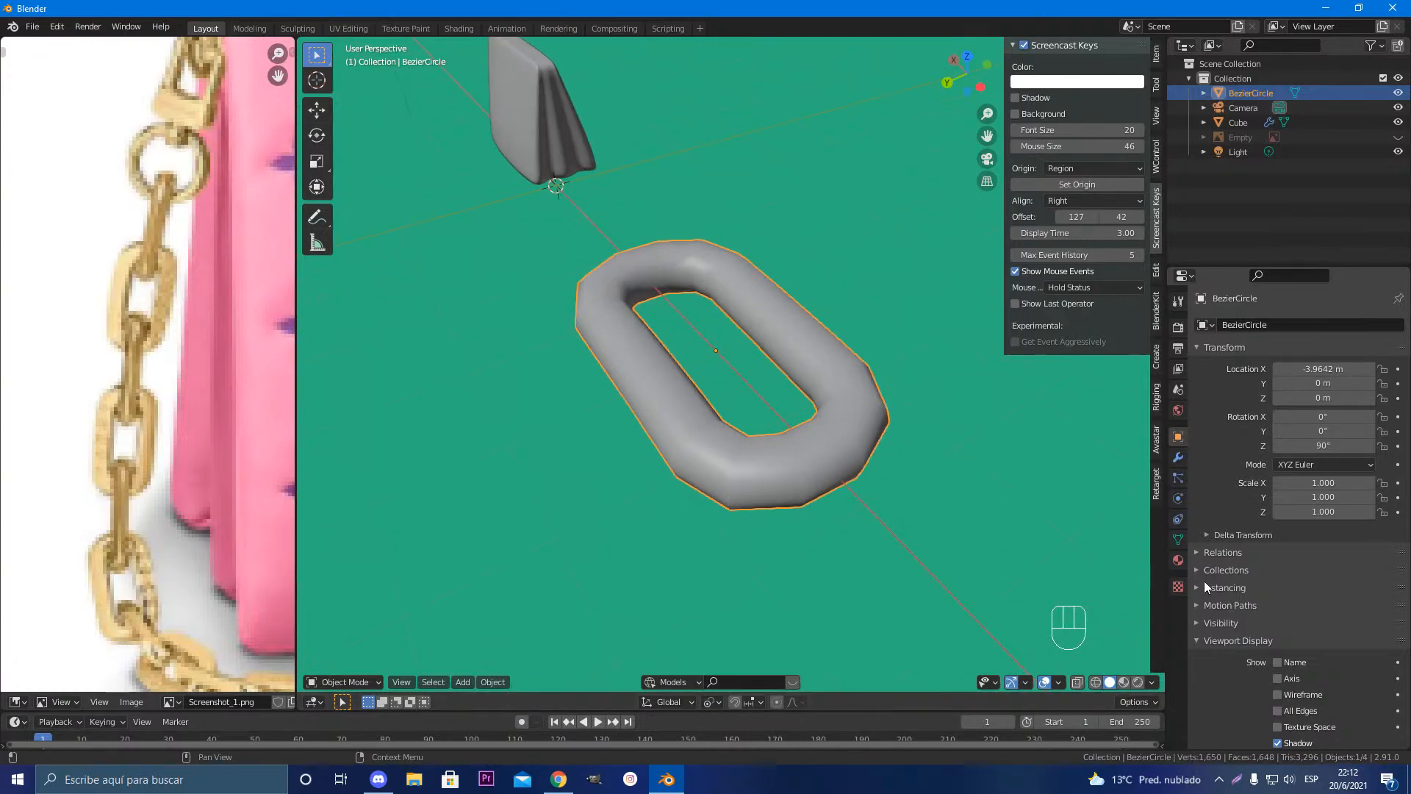
Step: Enable Auto Smooth for the link's mesh normals
{"action": "scroll", "coordinate": [1199, 625], "scroll_direction": "down", "scroll_amount": 3}
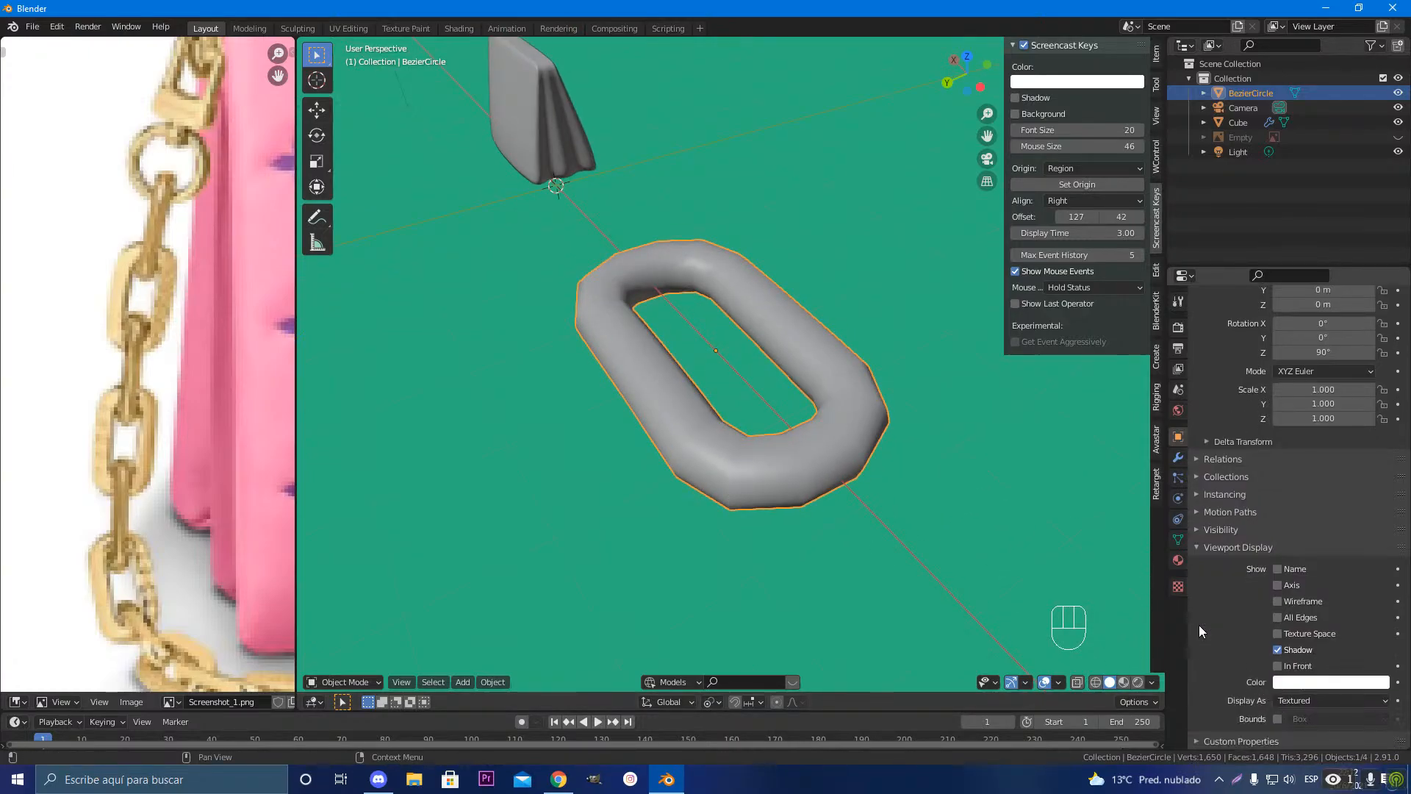
{"action": "left_click", "coordinate": [1178, 539]}
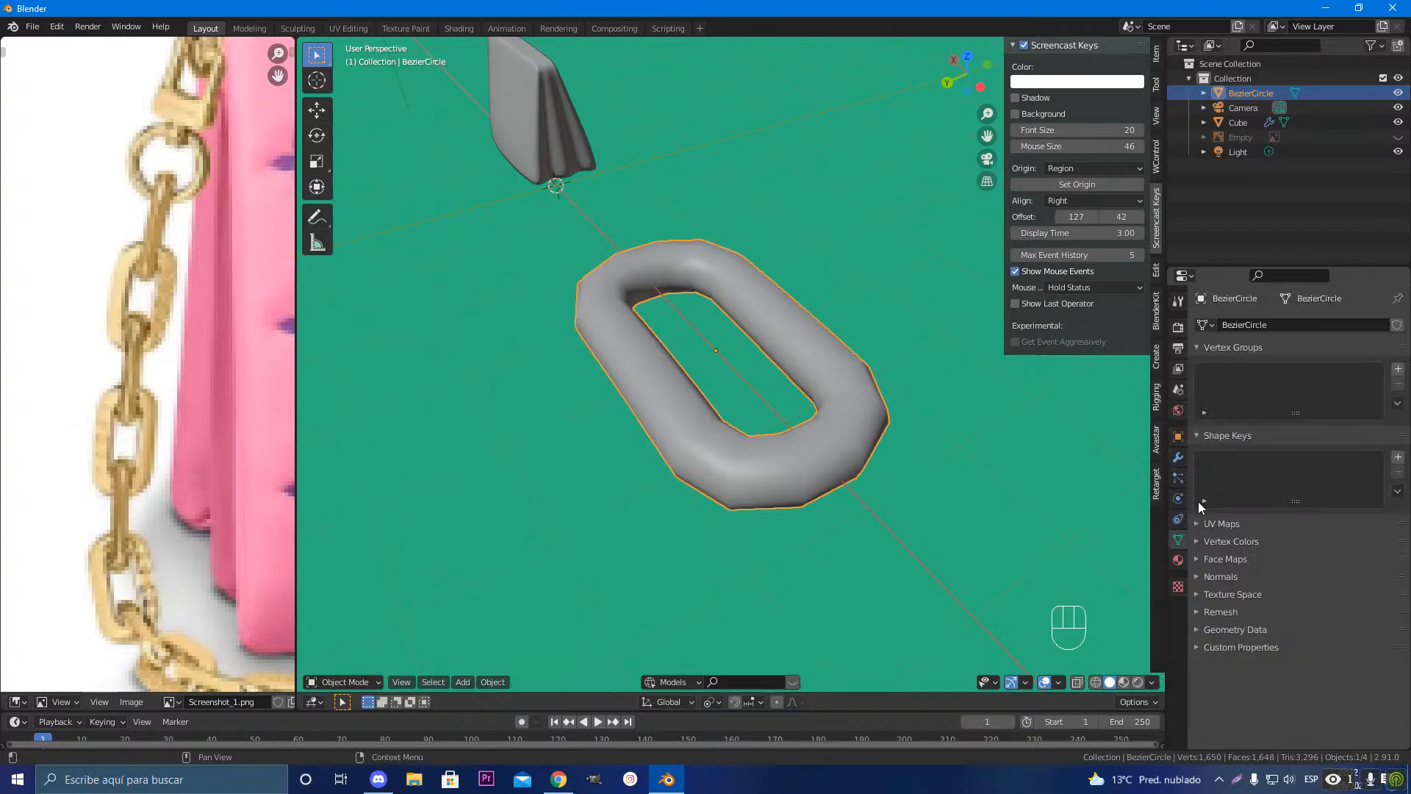
{"action": "left_click", "coordinate": [1203, 577]}
{"action": "left_click", "coordinate": [1278, 599]}
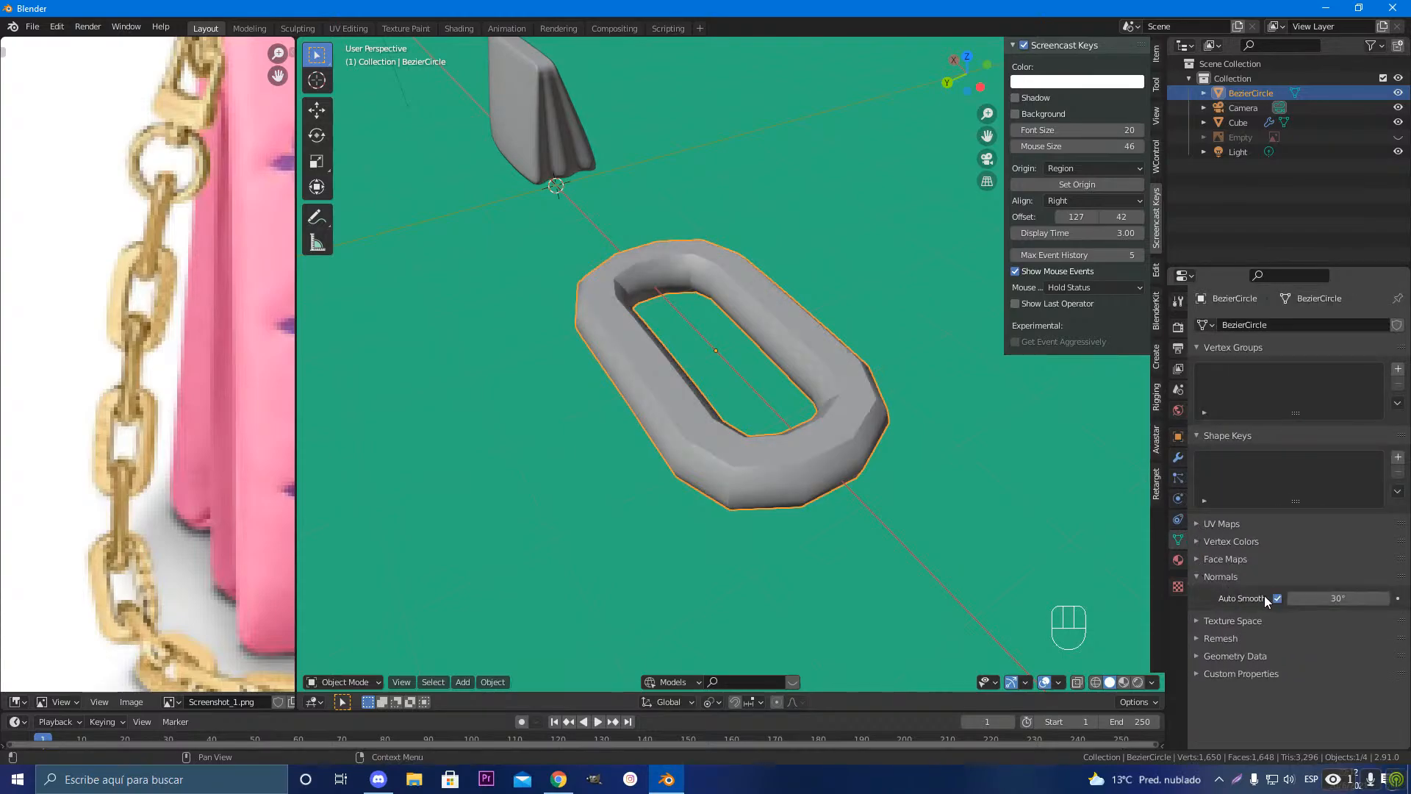
Step: Examine the link's shading and flattened sides from several angles in both Object Mode and Edit Mode
{"action": "mouse_move", "coordinate": [705, 434]}
{"action": "middle_mouse_down"}
{"action": "mouse_move", "coordinate": [610, 447]}
{"action": "mouse_move", "coordinate": [455, 513]}
{"action": "mouse_move", "coordinate": [626, 377]}
{"action": "mouse_move", "coordinate": [601, 294]}
{"action": "mouse_move", "coordinate": [624, 148]}
{"action": "mouse_move", "coordinate": [657, 354]}
{"action": "mouse_move", "coordinate": [797, 510]}
{"action": "mouse_move", "coordinate": [769, 558]}
{"action": "mouse_move", "coordinate": [734, 508]}
{"action": "mouse_move", "coordinate": [747, 514]}
{"action": "mouse_move", "coordinate": [677, 516]}
{"action": "middle_mouse_up"}
{"action": "scroll", "coordinate": [545, 457], "scroll_direction": "up", "scroll_amount": 5}
{"action": "key", "text": "Tab"}
{"action": "key", "text": "Tab"}
{"action": "key", "text": "Tab"}
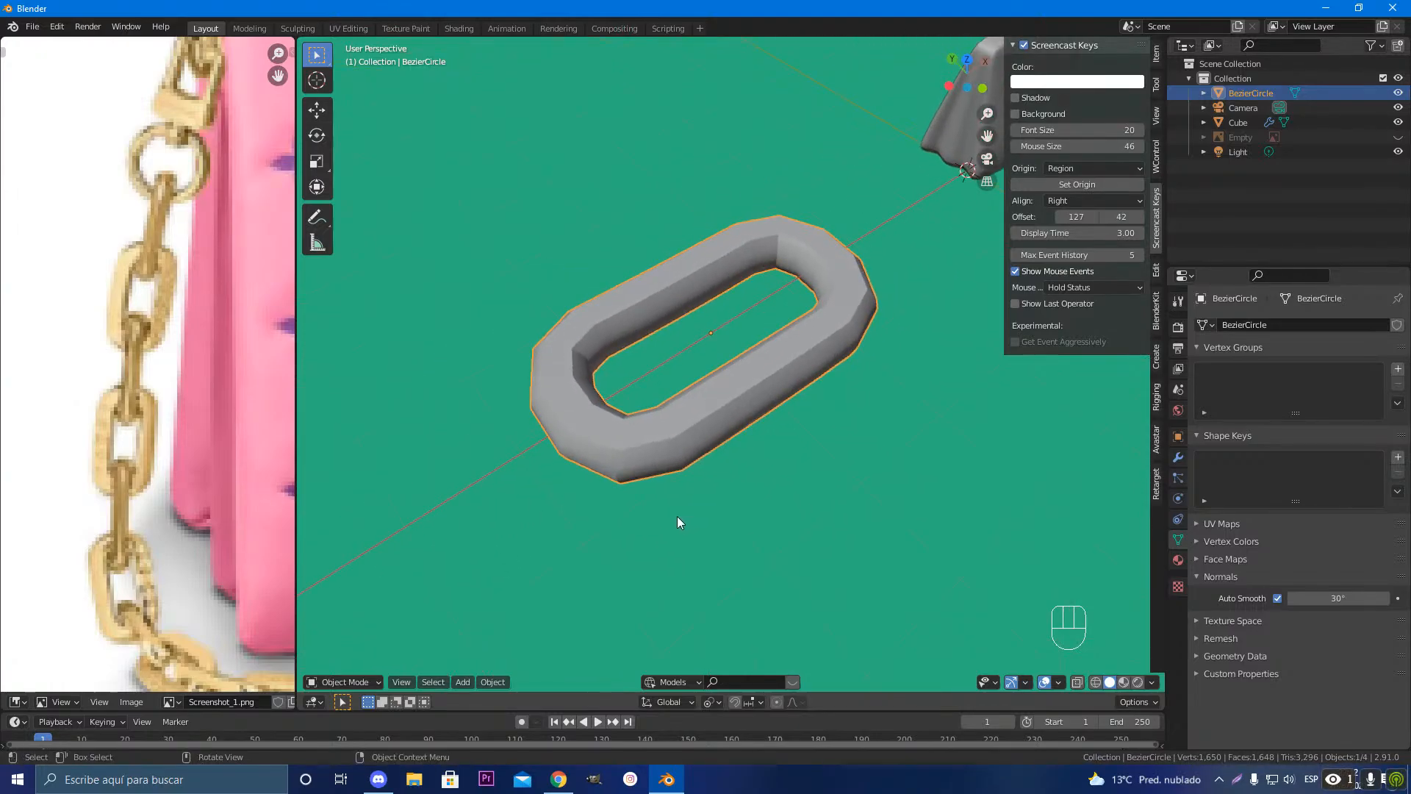
{"action": "middle_click_drag", "start_coordinate": [841, 438], "coordinate": [756, 504]}
{"action": "key", "text": "Tab"}
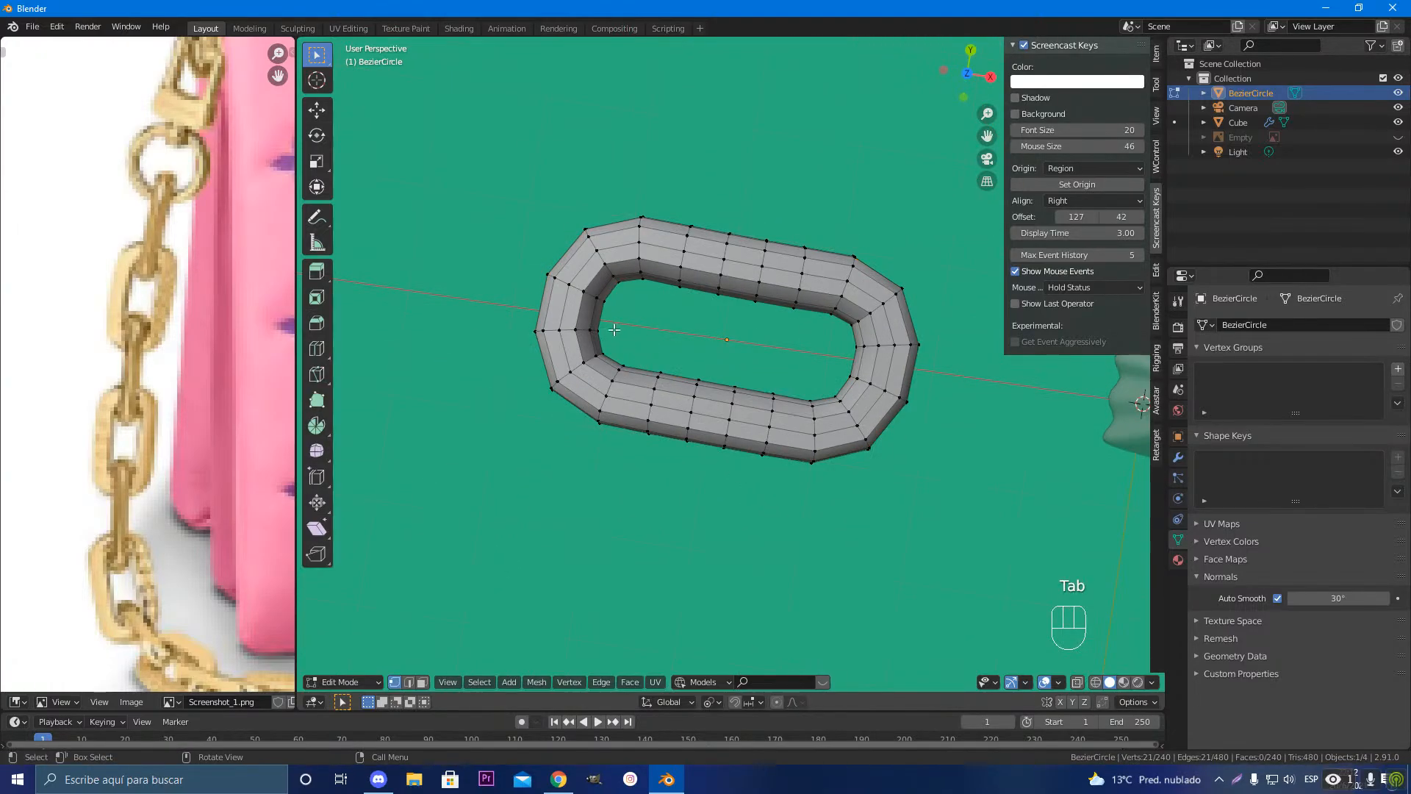
{"action": "key", "text": "Tab"}
{"action": "key", "text": "Tab"}
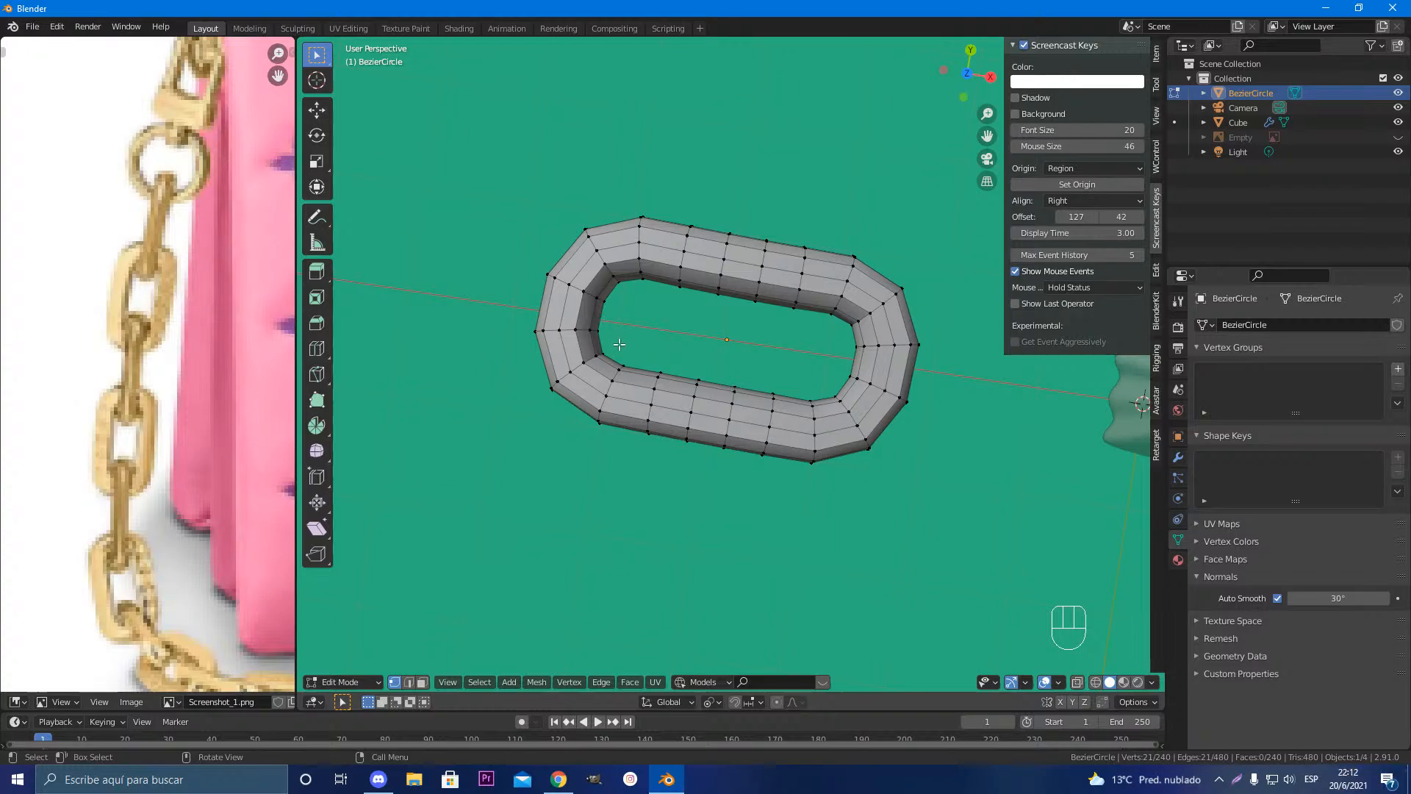
Step: Duplicate the link's entire mesh and place the copy about 2.44 m away in the negative X direction
{"action": "middle_click_drag", "start_coordinate": [593, 356], "coordinate": [696, 353]}
{"action": "key", "text": "a"}
{"action": "key", "text": "shift+d"}
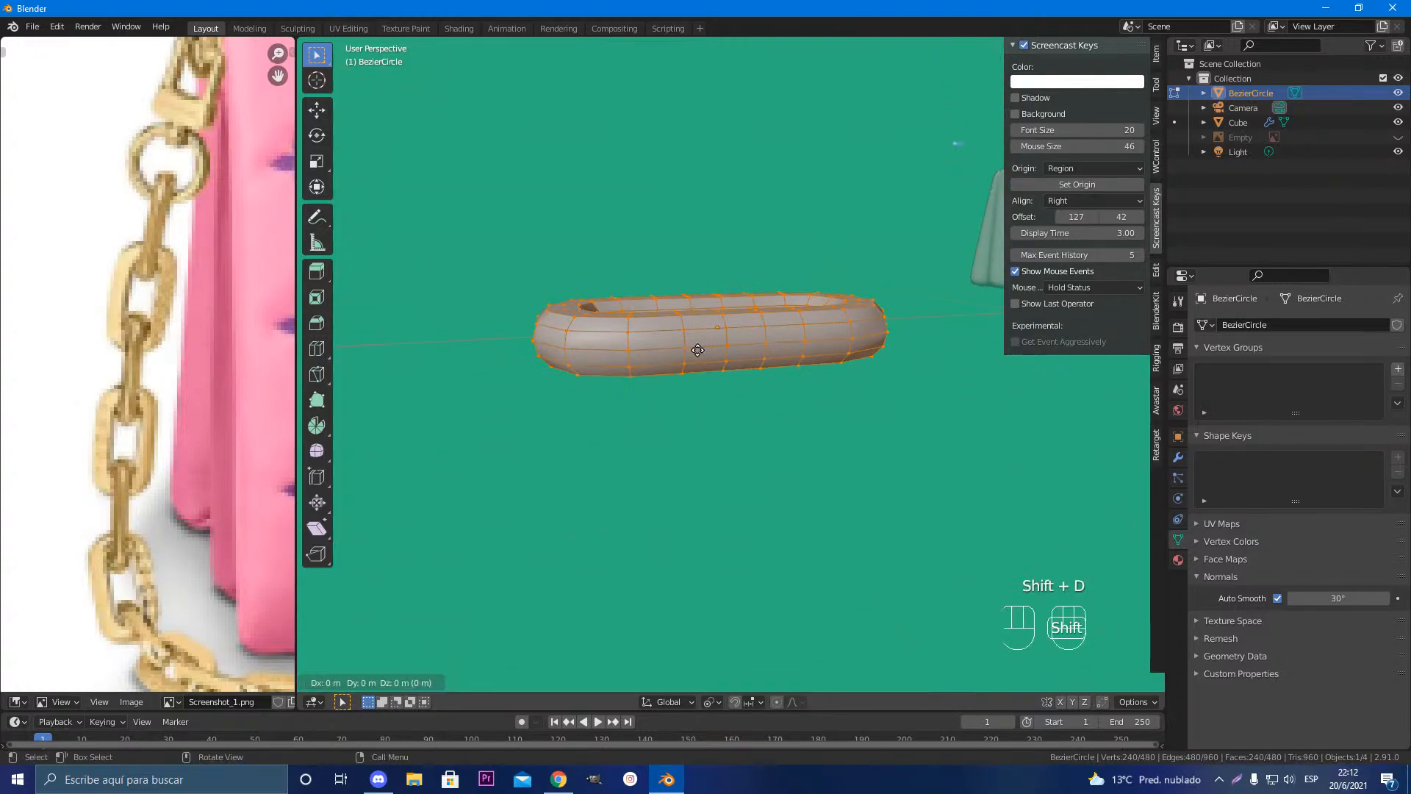
{"action": "key", "text": "x"}
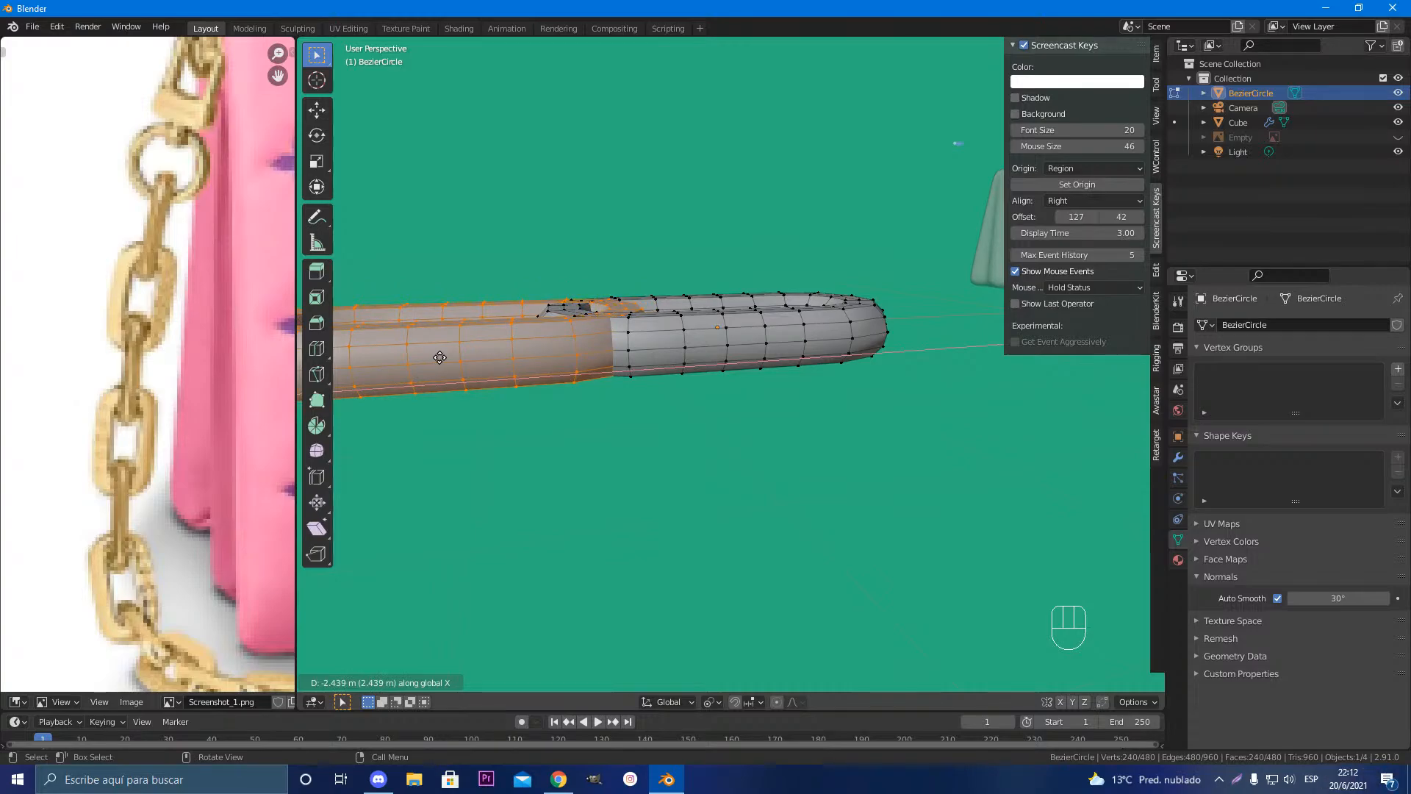
{"action": "left_click", "coordinate": [435, 358]}
{"action": "middle_click_drag", "start_coordinate": [434, 358], "coordinate": [649, 507]}
Step: Move the duplicated link slightly along X towards the original so that their ends overlap a little more
{"action": "scroll", "coordinate": [856, 419], "scroll_direction": "up", "scroll_amount": 6}
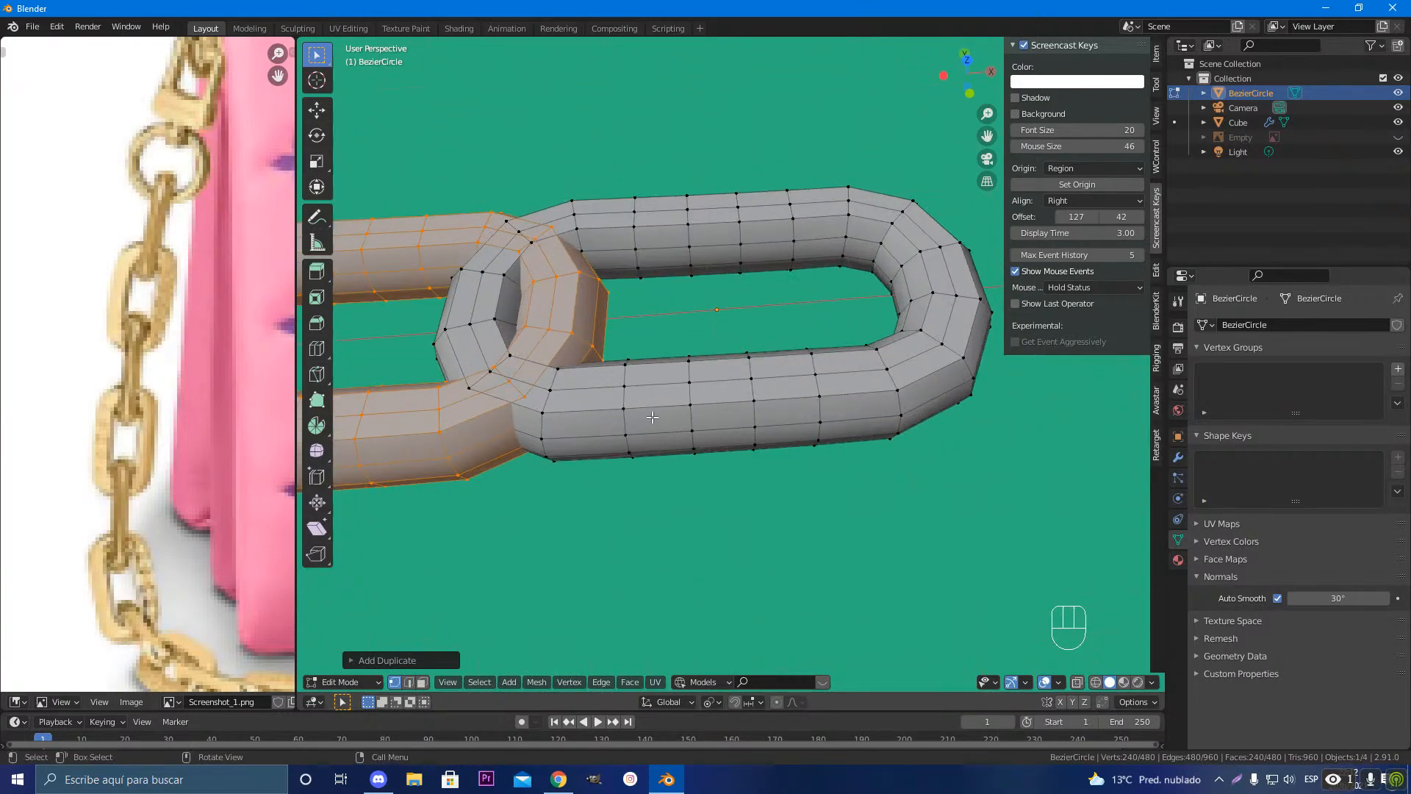
{"action": "key", "text": "g"}
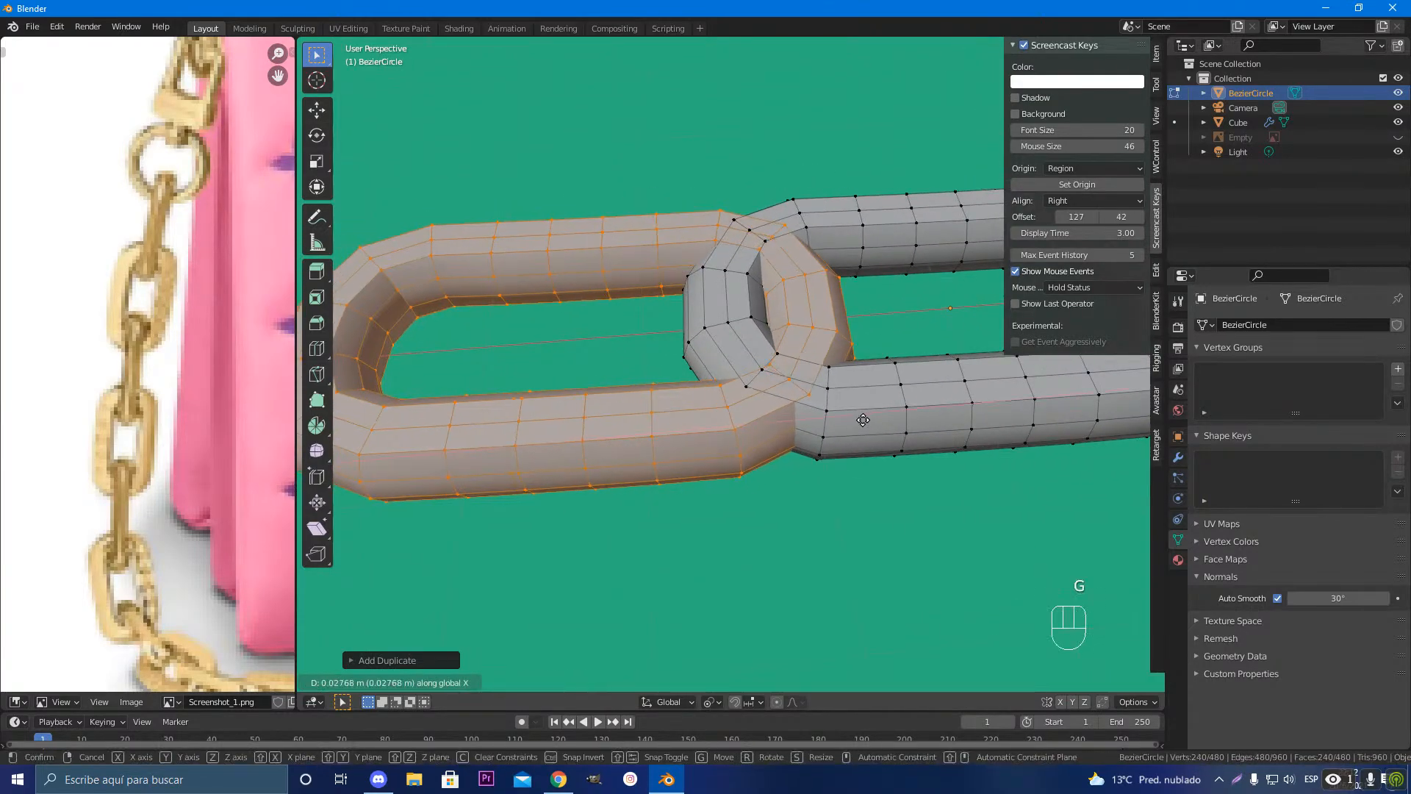
{"action": "left_click", "coordinate": [874, 416]}
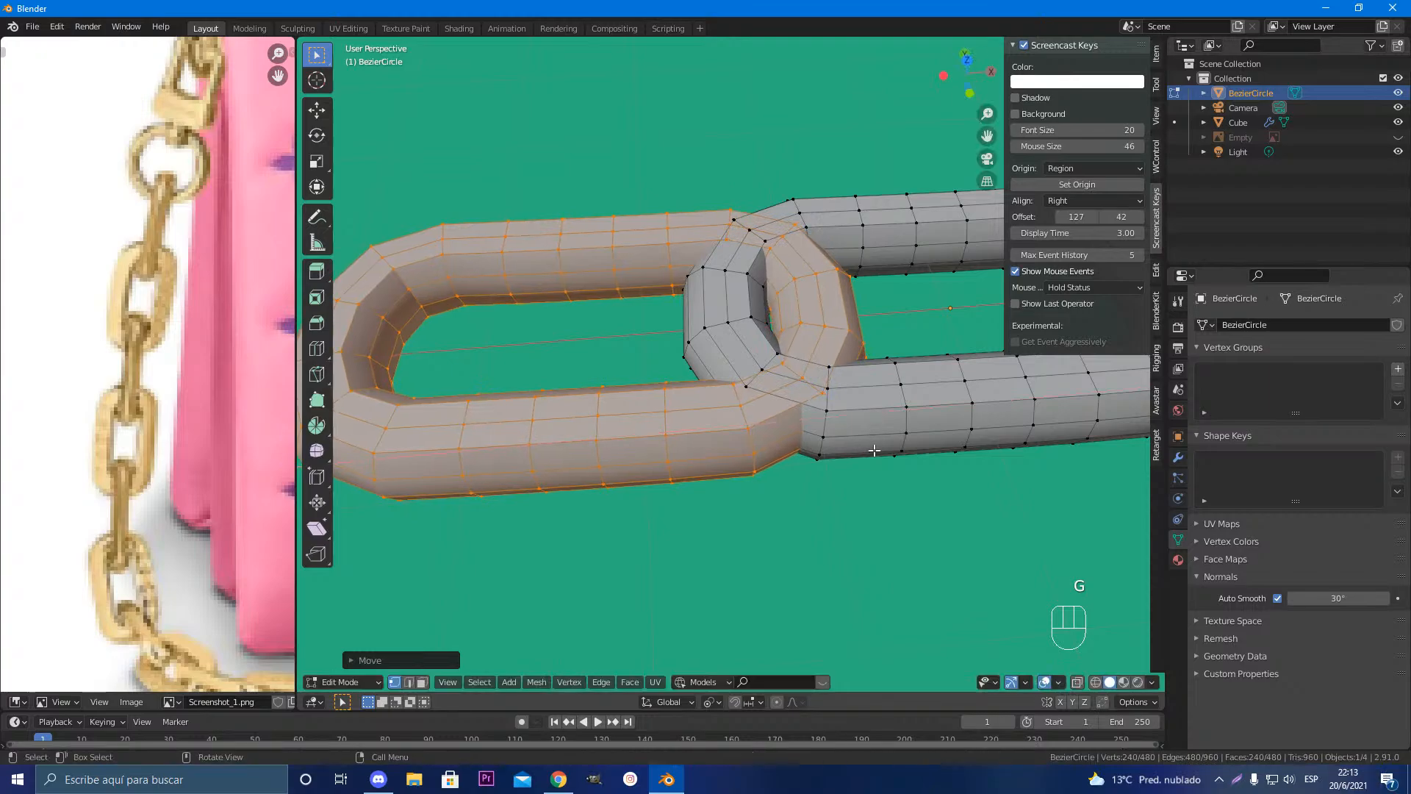
Step: Try to rotate the duplicated link 90° about the global X axis
{"action": "scroll", "coordinate": [801, 465], "scroll_direction": "down", "scroll_amount": 2}
{"action": "type", "text": "rx"}
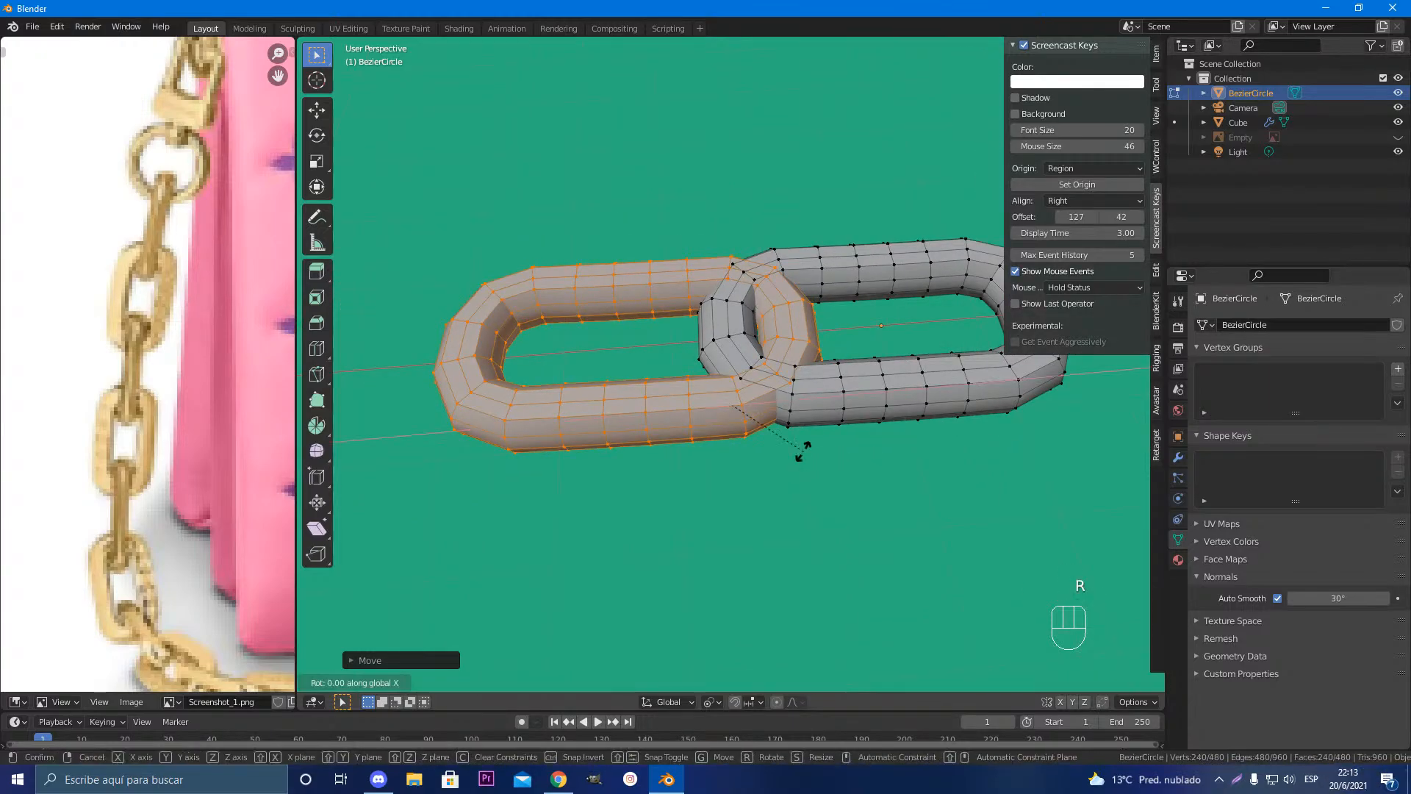
{"action": "type", "text": "90"}
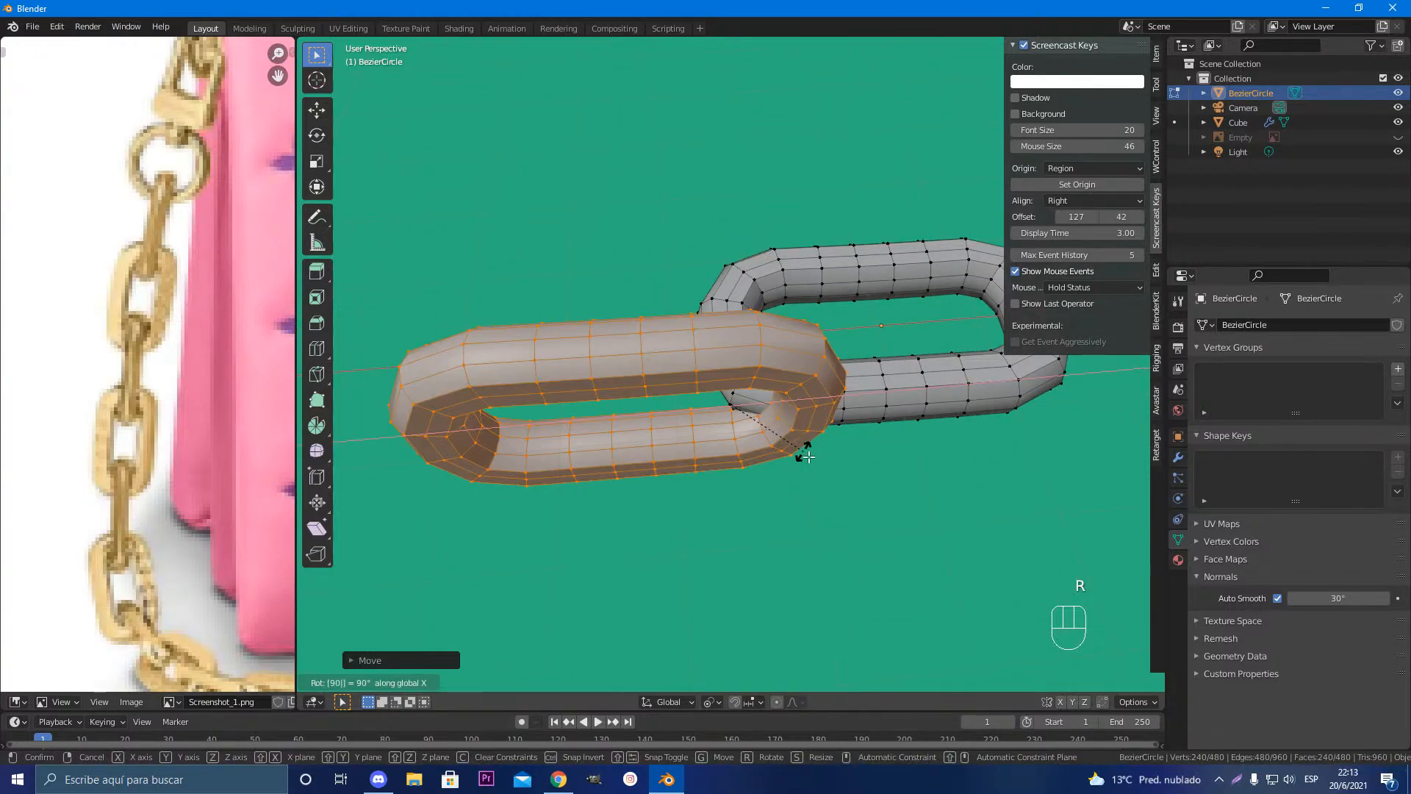
{"action": "key", "text": "Return"}
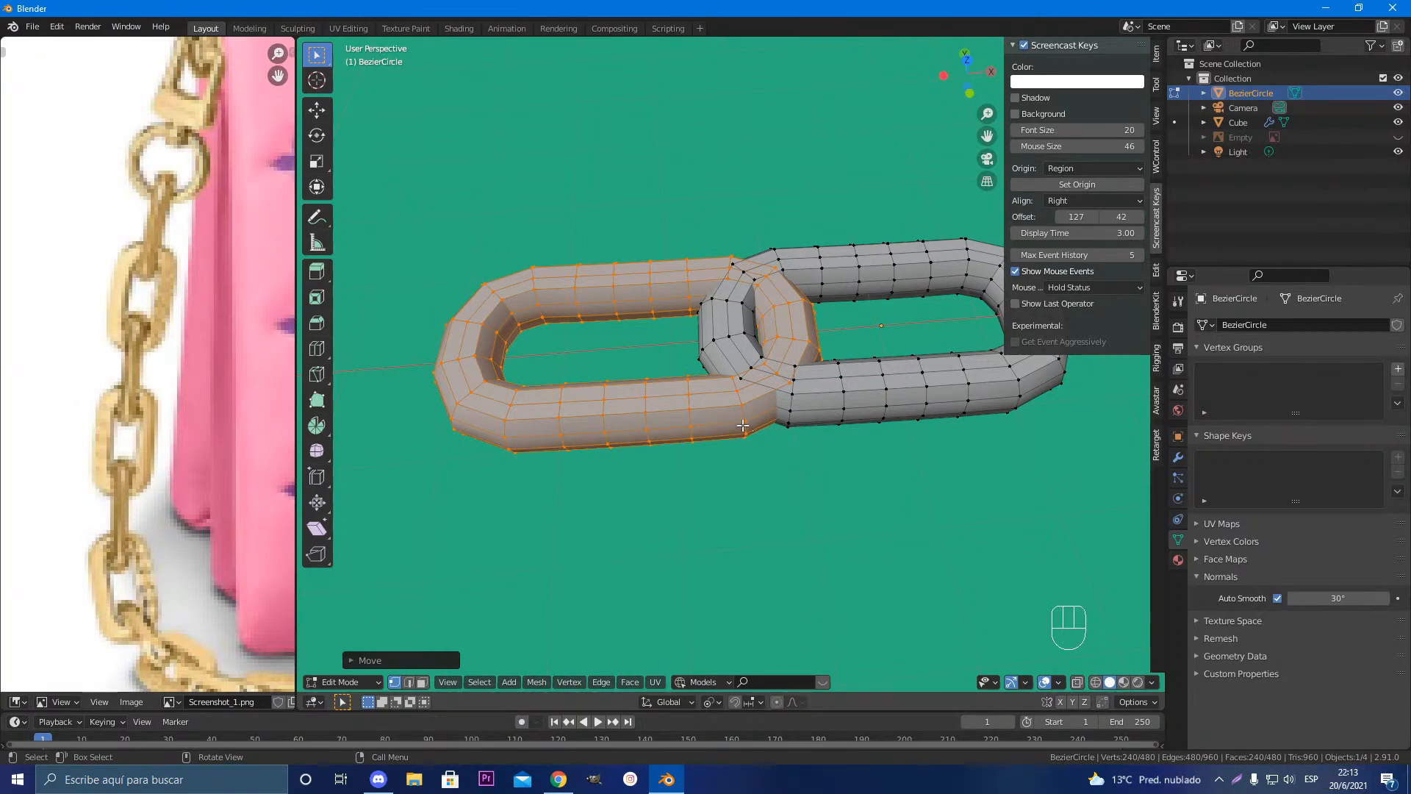
Step: Set the pivot point to Median Point and rotate the duplicated link 90° about the global X axis
{"action": "left_click", "coordinate": [700, 702]}
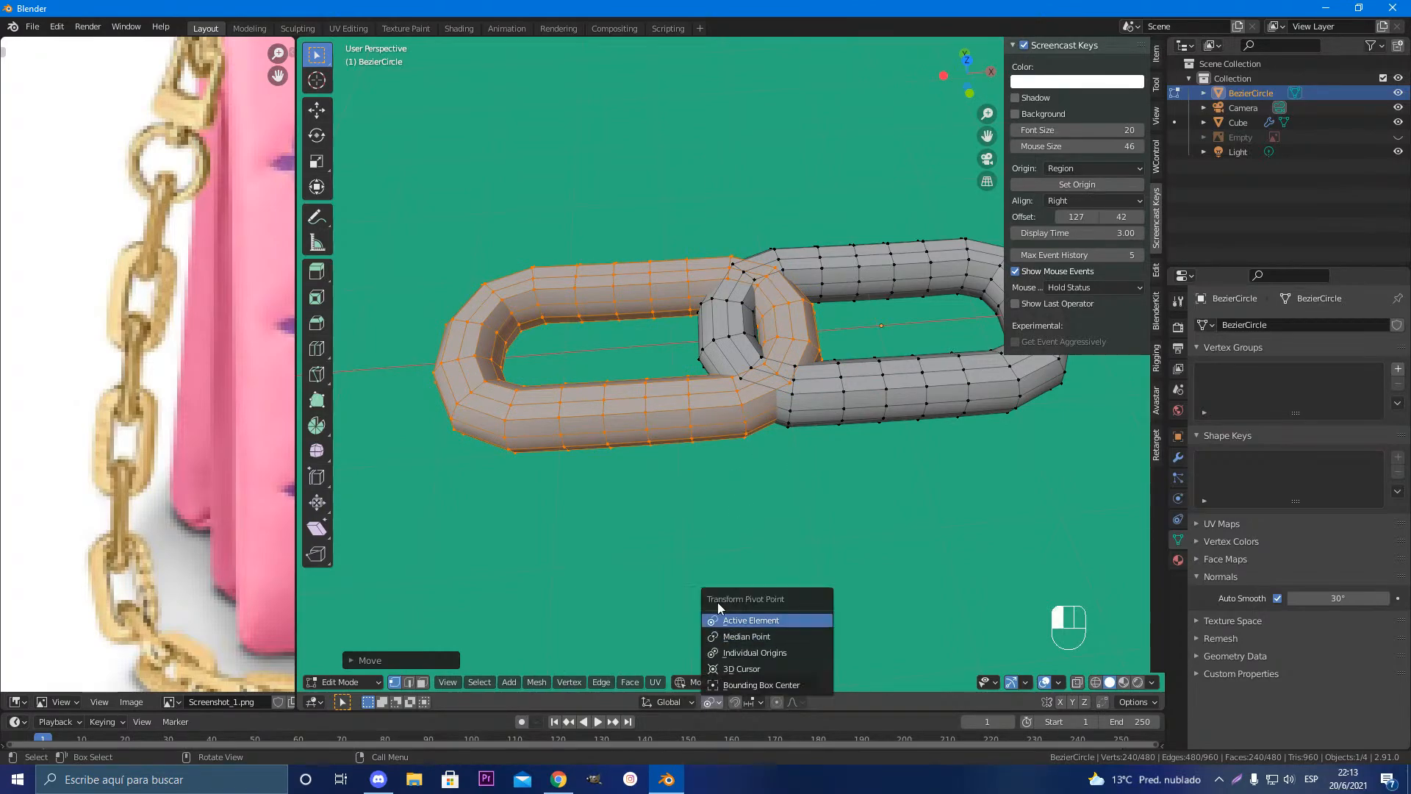
{"action": "left_click", "coordinate": [742, 637]}
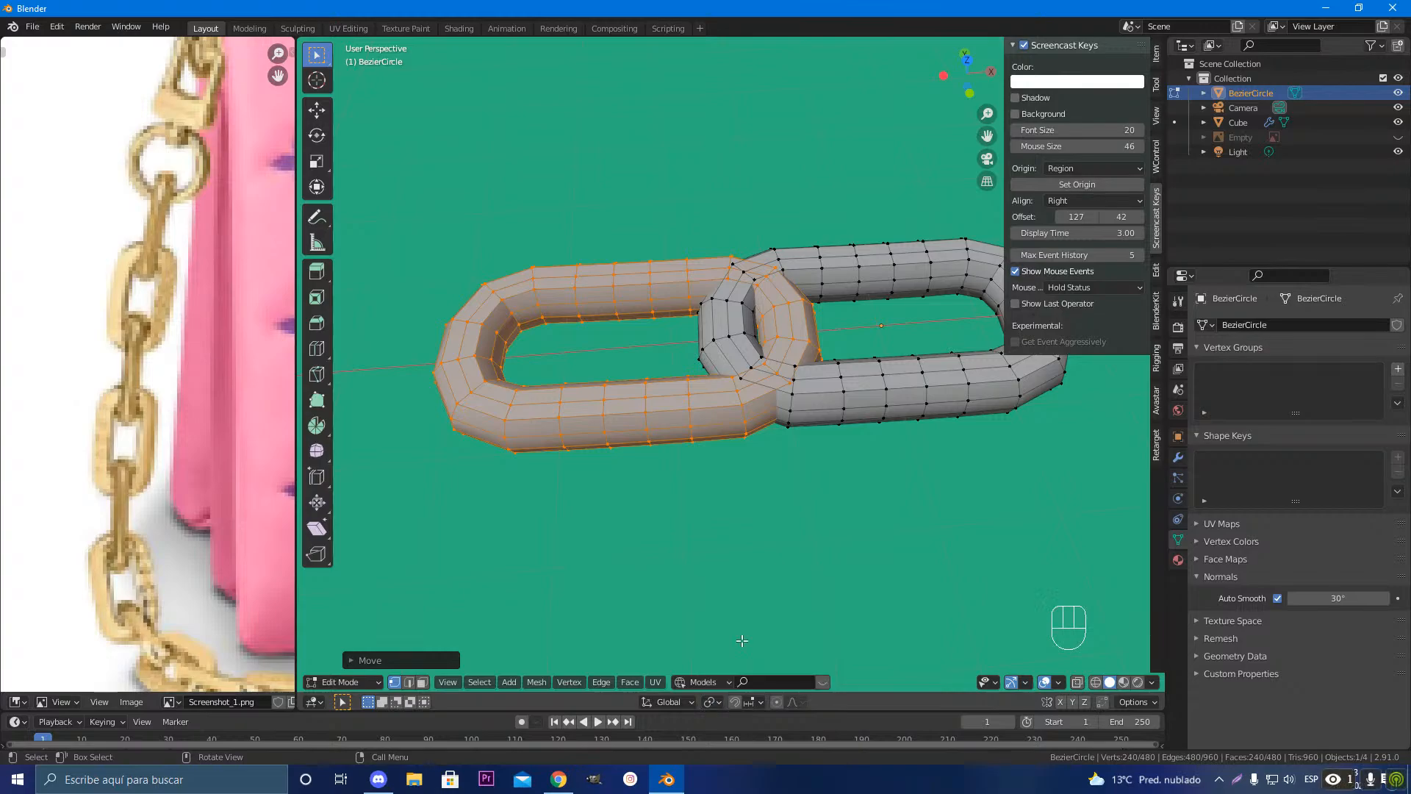
{"action": "left_click", "coordinate": [711, 702]}
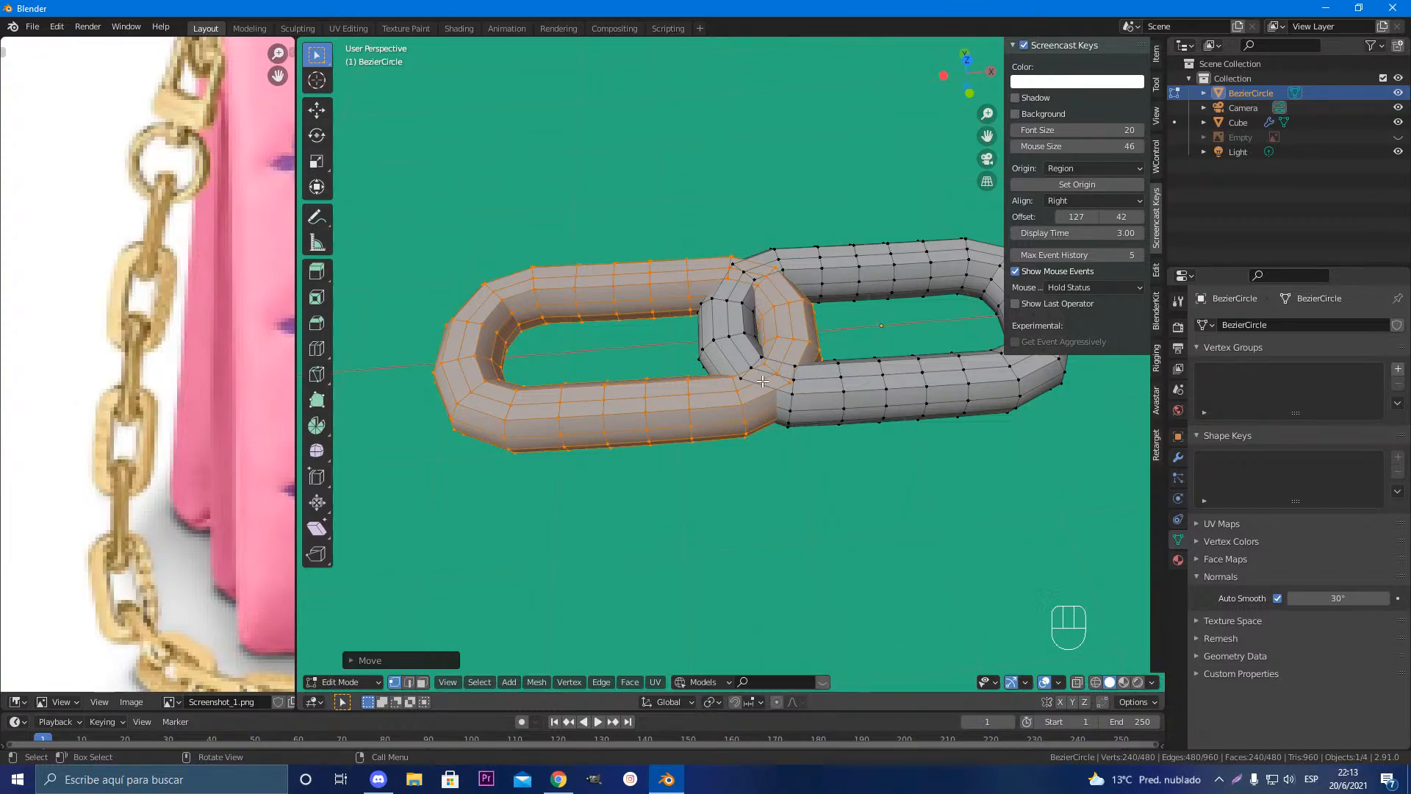
{"action": "type", "text": "r90"}
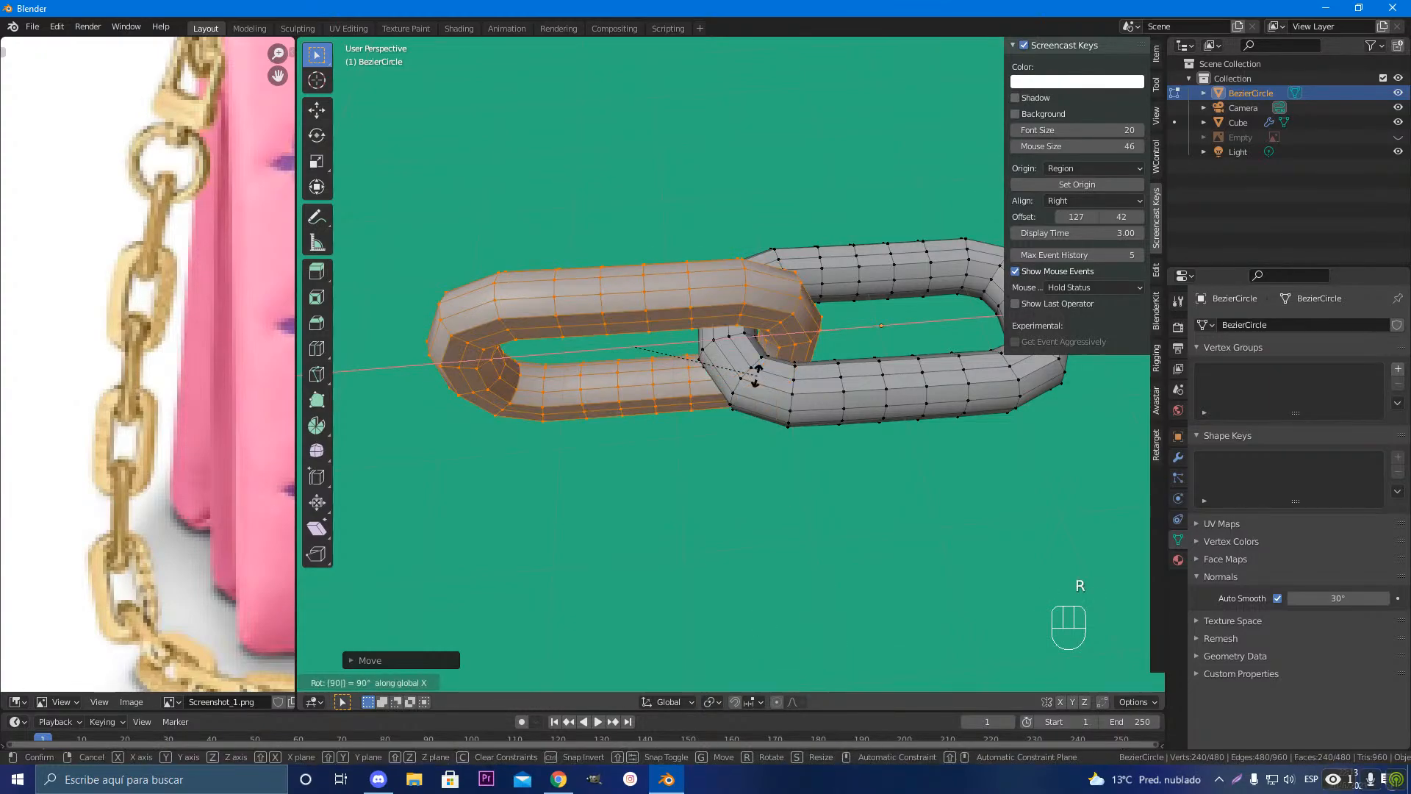
{"action": "key", "text": "Return"}
{"action": "middle_click_drag", "start_coordinate": [760, 398], "coordinate": [792, 373]}
{"action": "scroll", "coordinate": [730, 422], "scroll_direction": "down", "scroll_amount": 3}
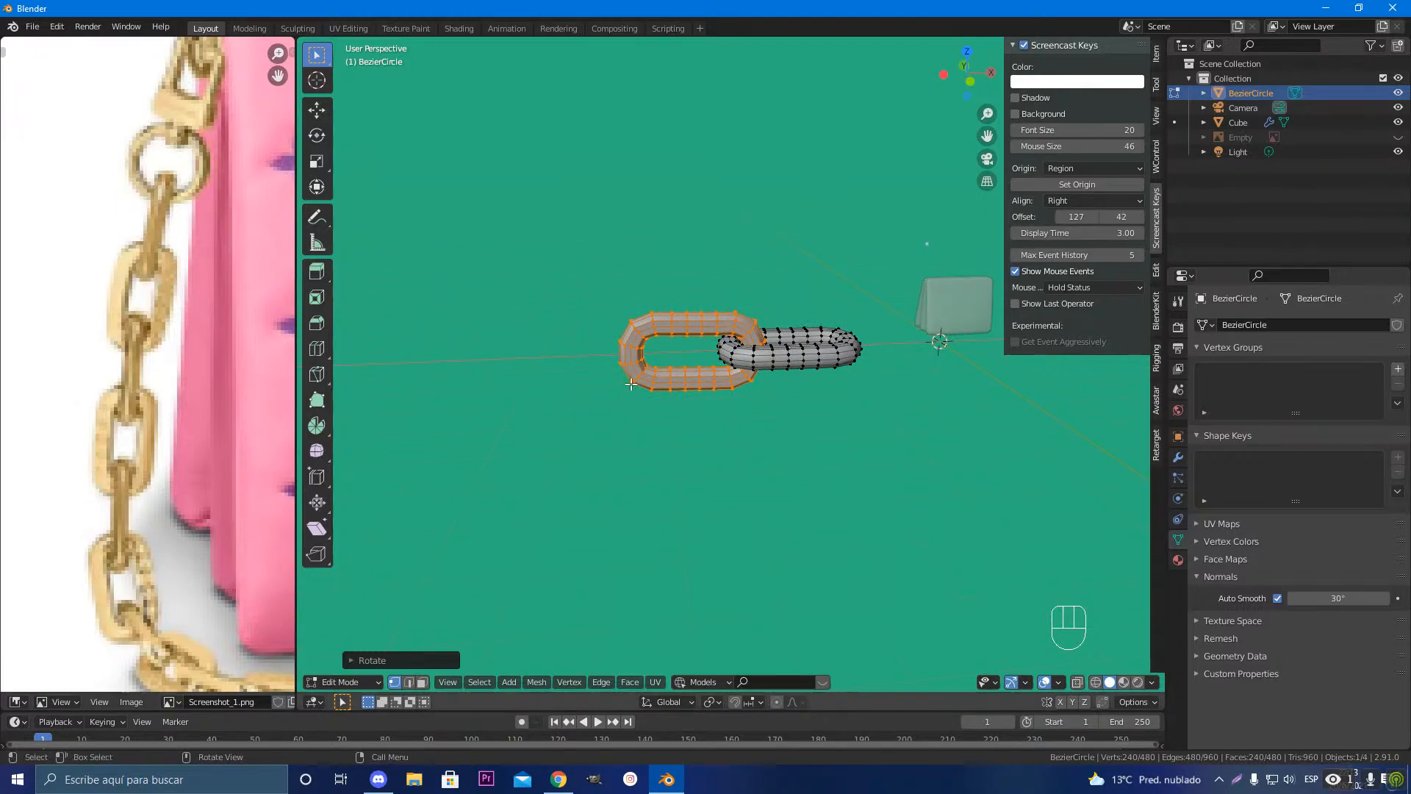
Step: Leave Edit Mode and compare the interlocked links and bag body with the path of the chain in the reference photo
{"action": "scroll", "coordinate": [668, 390], "scroll_direction": "up", "scroll_amount": 5}
{"action": "middle_click_drag", "start_coordinate": [873, 394], "coordinate": [818, 460]}
{"action": "key", "text": "Tab"}
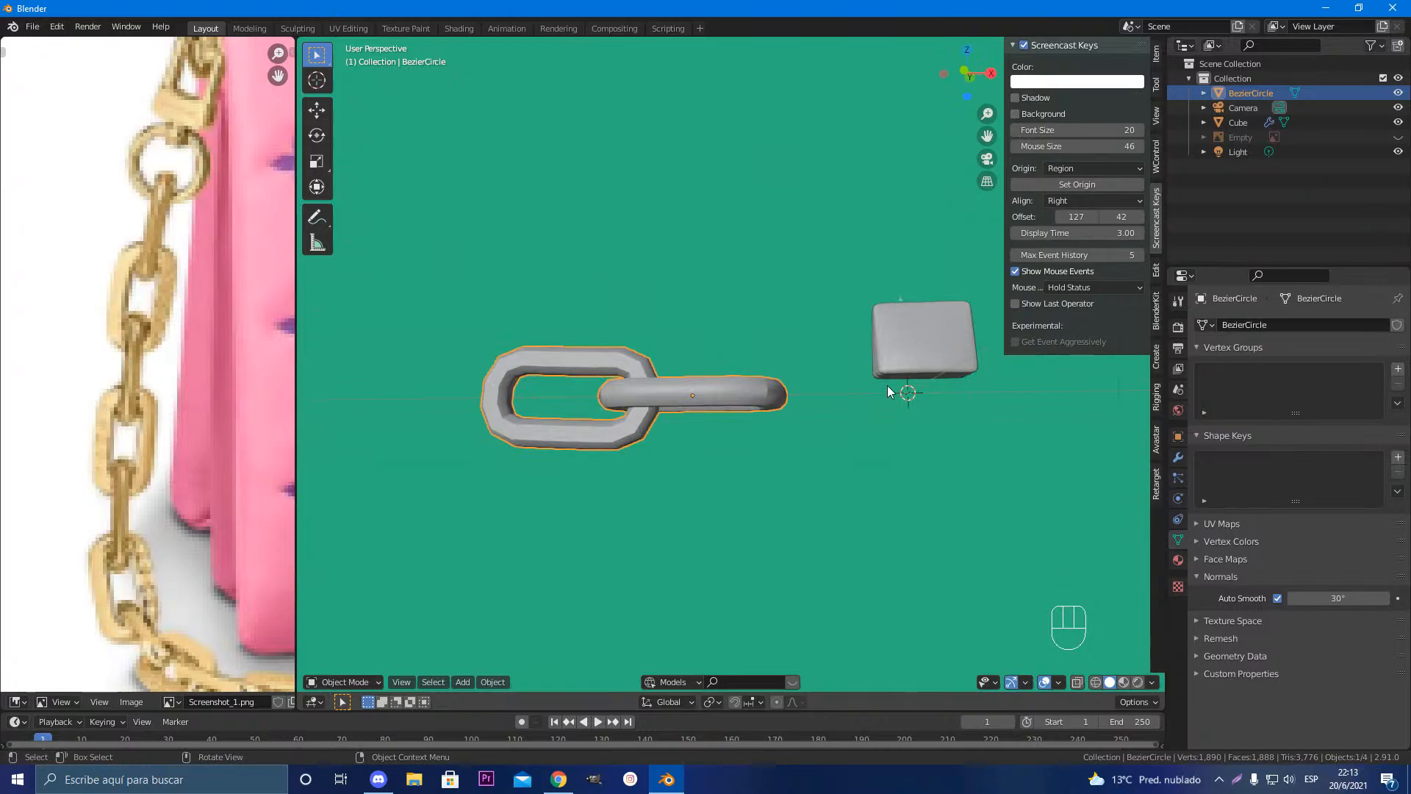
{"action": "middle_click_drag", "start_coordinate": [880, 394], "coordinate": [665, 395]}
{"action": "scroll", "coordinate": [721, 455], "scroll_direction": "up", "scroll_amount": 6}
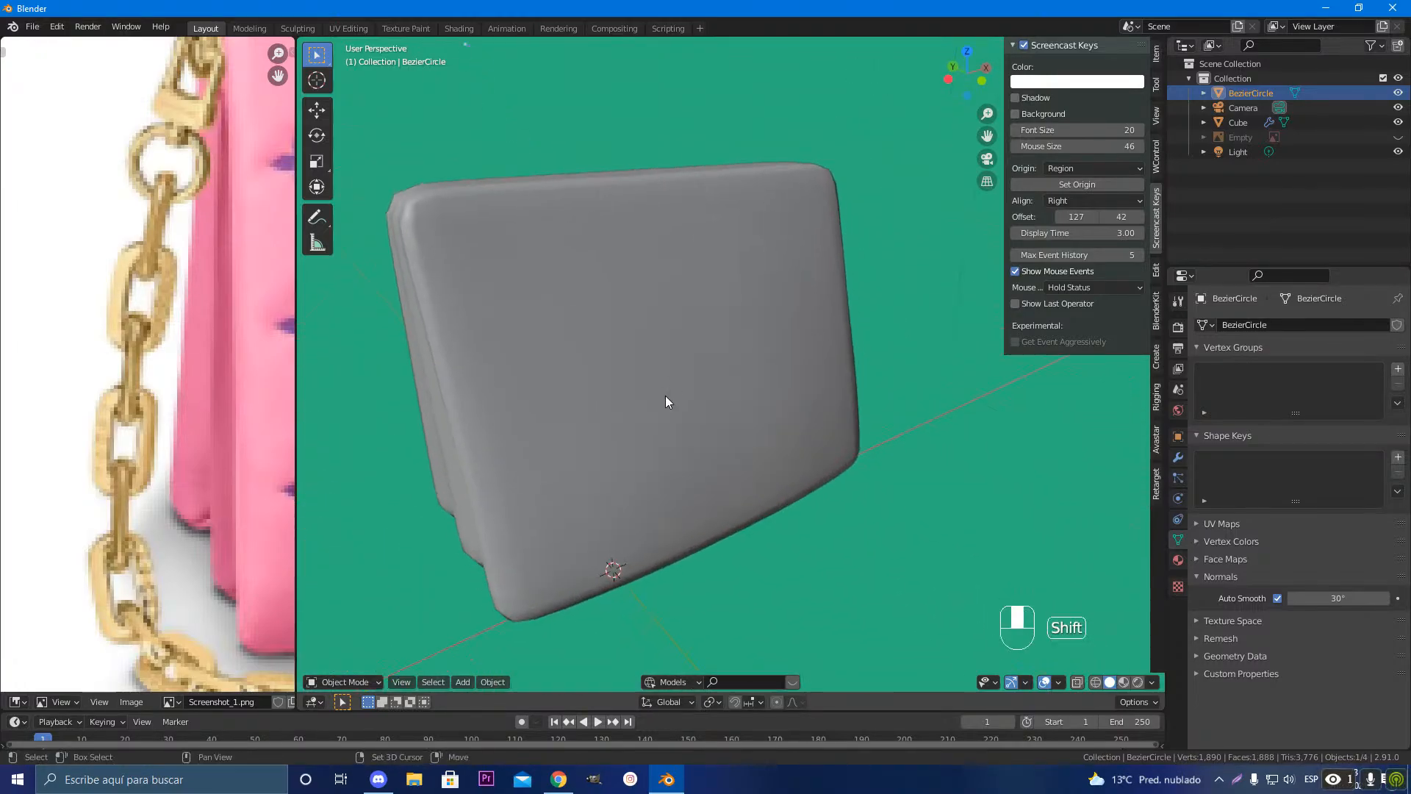
{"action": "scroll", "coordinate": [659, 395], "scroll_direction": "down", "scroll_amount": 3}
{"action": "scroll", "coordinate": [588, 373], "scroll_direction": "down", "scroll_amount": 3}
{"action": "scroll", "coordinate": [95, 500], "scroll_direction": "down", "scroll_amount": 4}
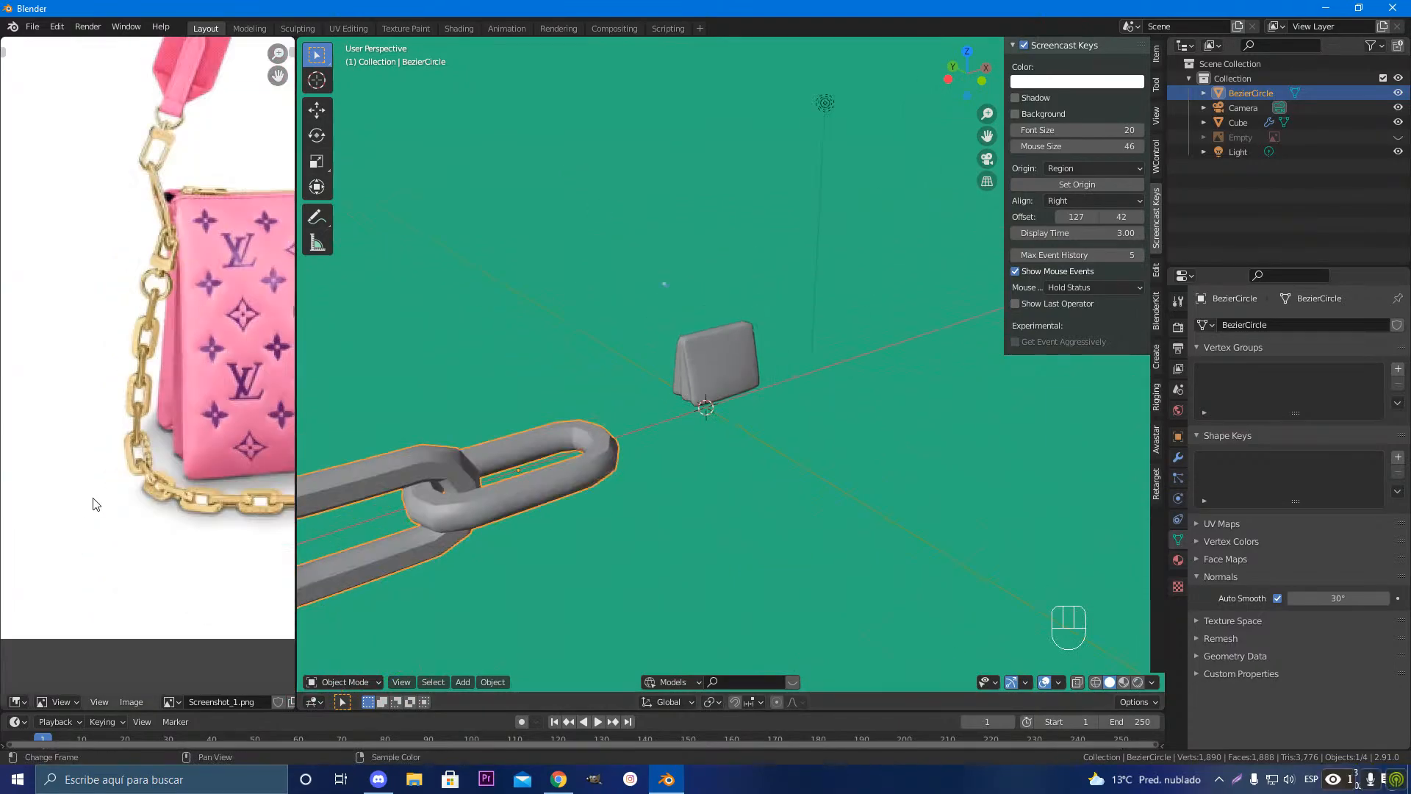
{"action": "scroll", "coordinate": [140, 491], "scroll_direction": "up", "scroll_amount": 3}
{"action": "middle_click_drag", "start_coordinate": [142, 479], "coordinate": [136, 480]}
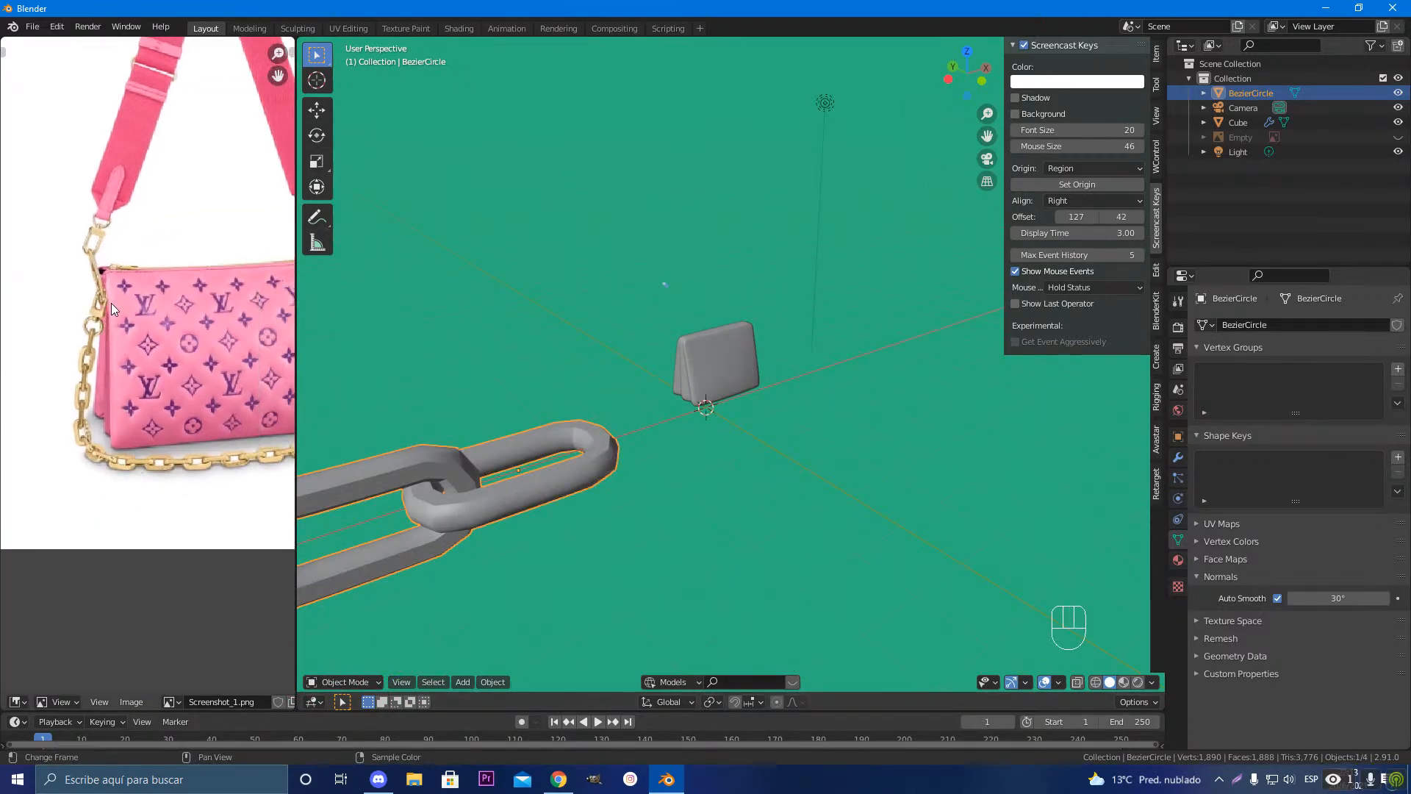
{"action": "scroll", "coordinate": [277, 454], "scroll_direction": "down", "scroll_amount": 3}
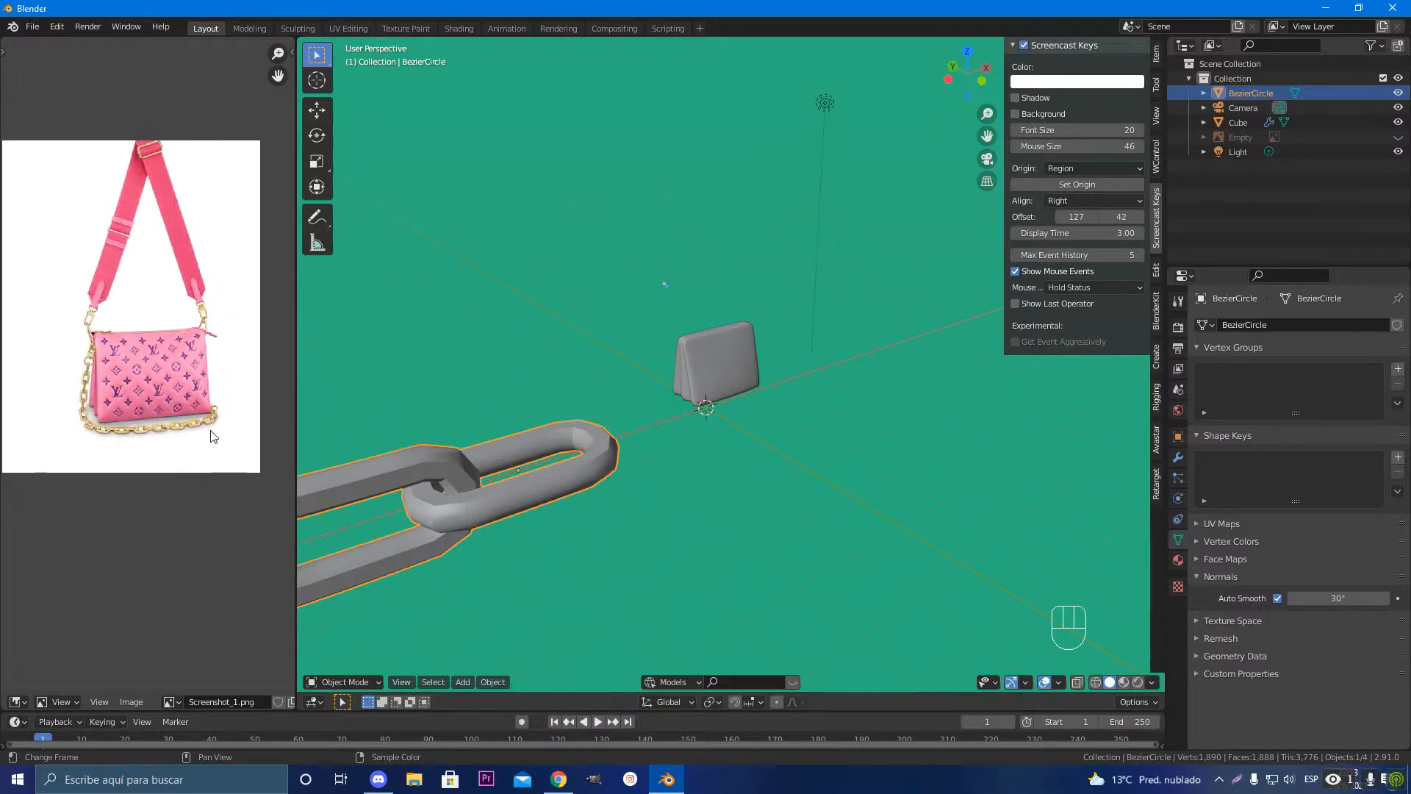
{"action": "scroll", "coordinate": [622, 434], "scroll_direction": "up", "scroll_amount": 5}
{"action": "middle_click_drag", "start_coordinate": [623, 434], "coordinate": [790, 497], "text": "shift"}
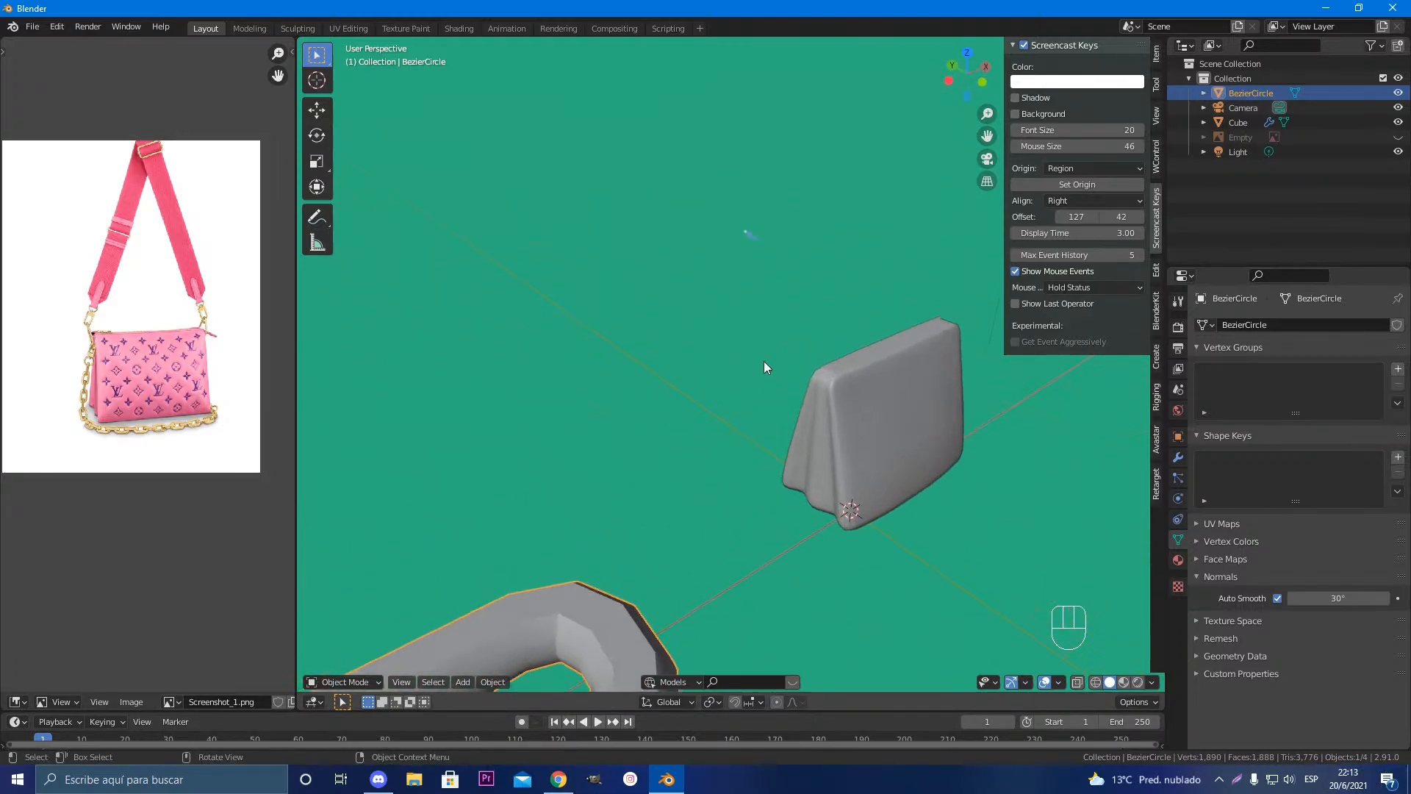
{"action": "left_click", "coordinate": [317, 217]}
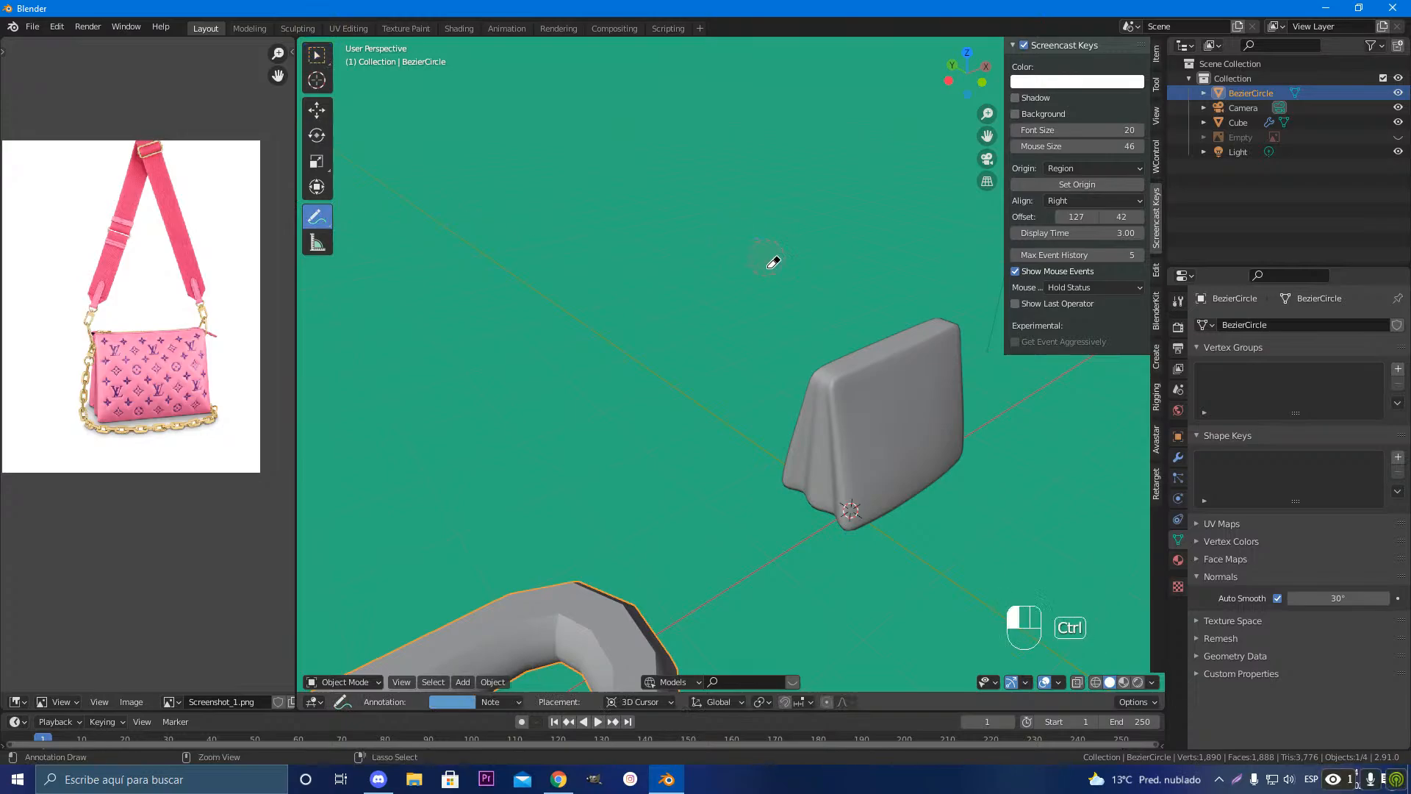
{"action": "left_click", "coordinate": [317, 55]}
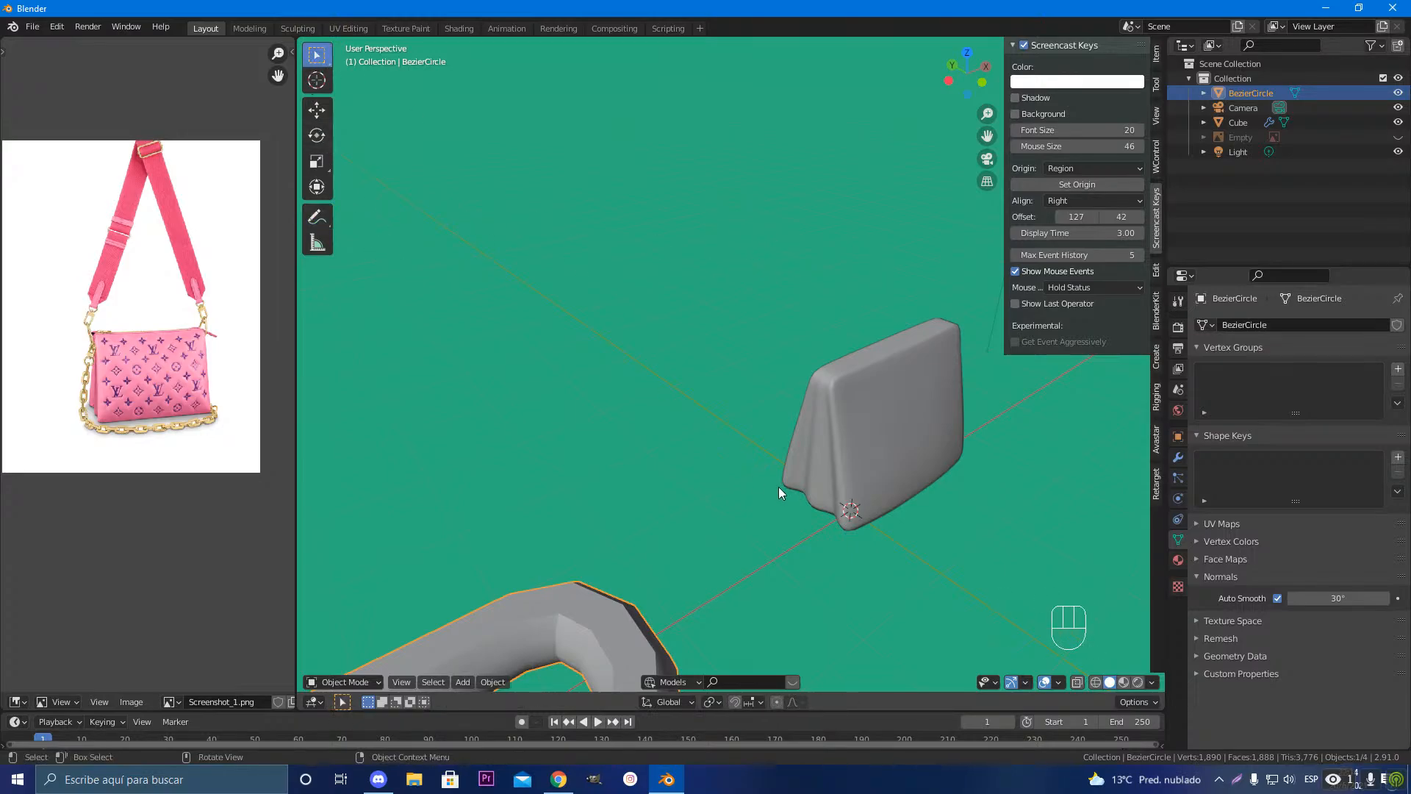
Step: Add a Bezier curve to the scene as the path for the chain
{"action": "middle_click_drag", "start_coordinate": [778, 486], "coordinate": [755, 488]}
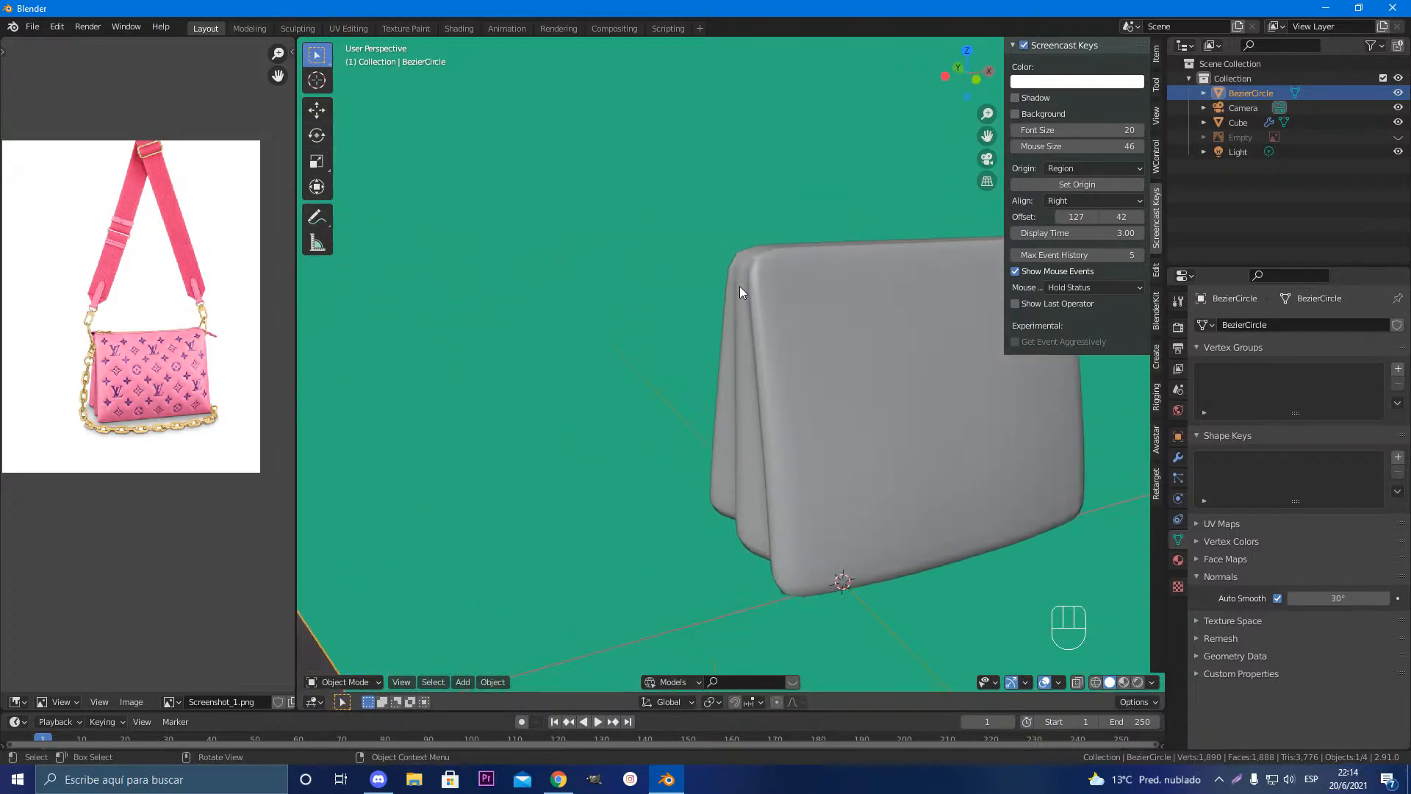
{"action": "scroll", "coordinate": [747, 448], "scroll_direction": "down", "scroll_amount": 2}
{"action": "key", "text": "shift+a"}
{"action": "mouse_move", "coordinate": [748, 446]}
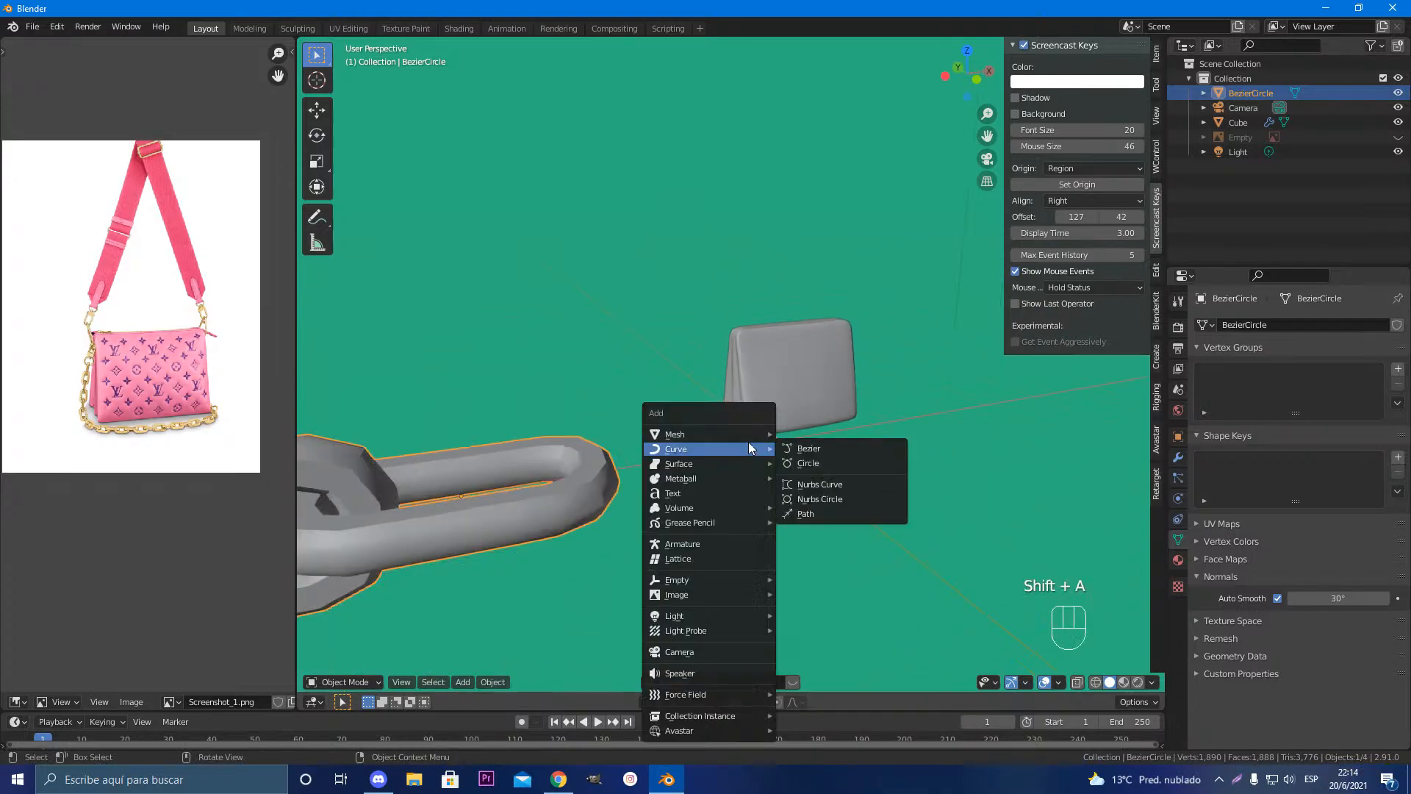
{"action": "left_click", "coordinate": [792, 448]}
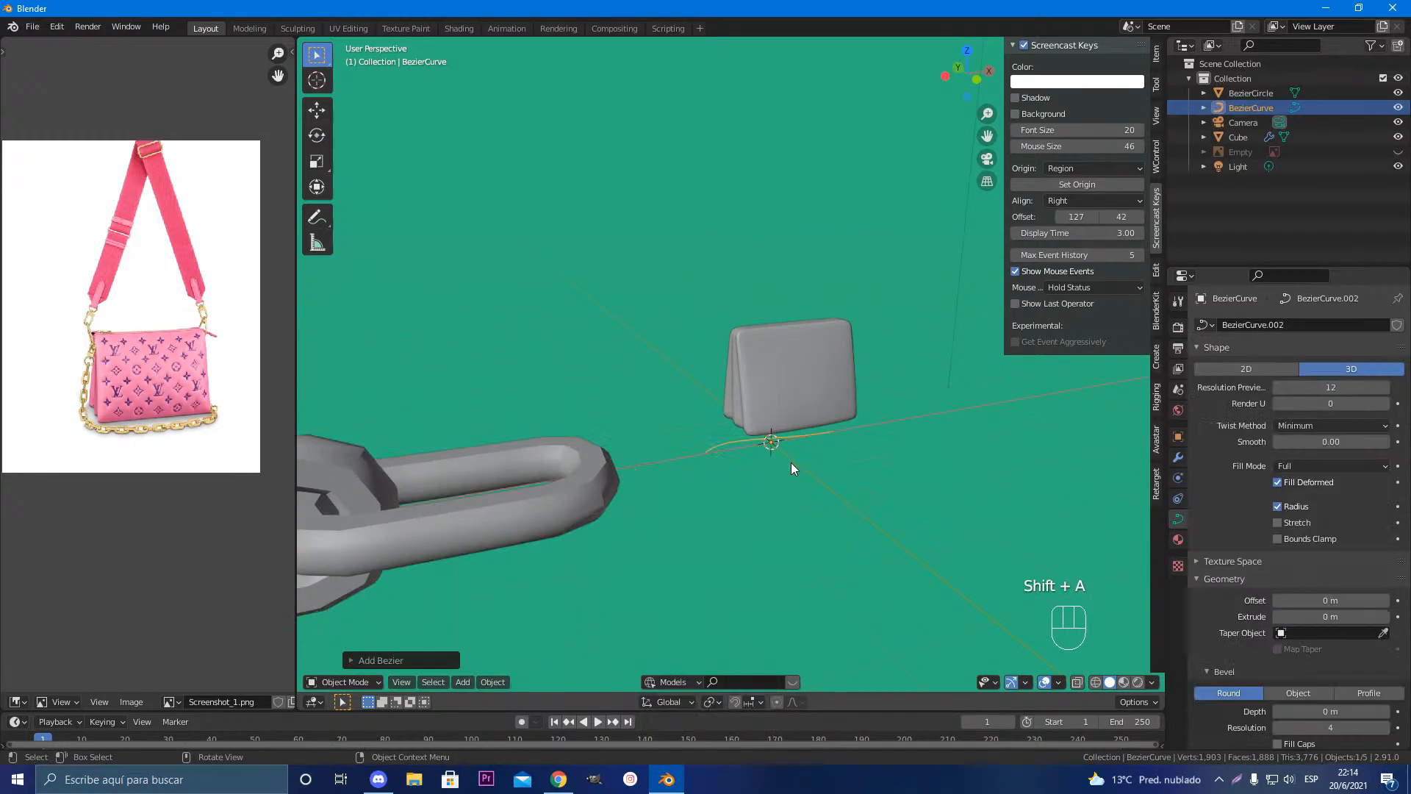
Step: Move the Bezier curve along the global Y axis to just outside the bag's front side
{"action": "scroll", "coordinate": [792, 508], "scroll_direction": "down", "scroll_amount": 2}
{"action": "scroll", "coordinate": [816, 492], "scroll_direction": "up", "scroll_amount": 3}
{"action": "middle_click_drag", "start_coordinate": [816, 492], "coordinate": [901, 502]}
{"action": "key", "text": "g"}
{"action": "key", "text": "x"}
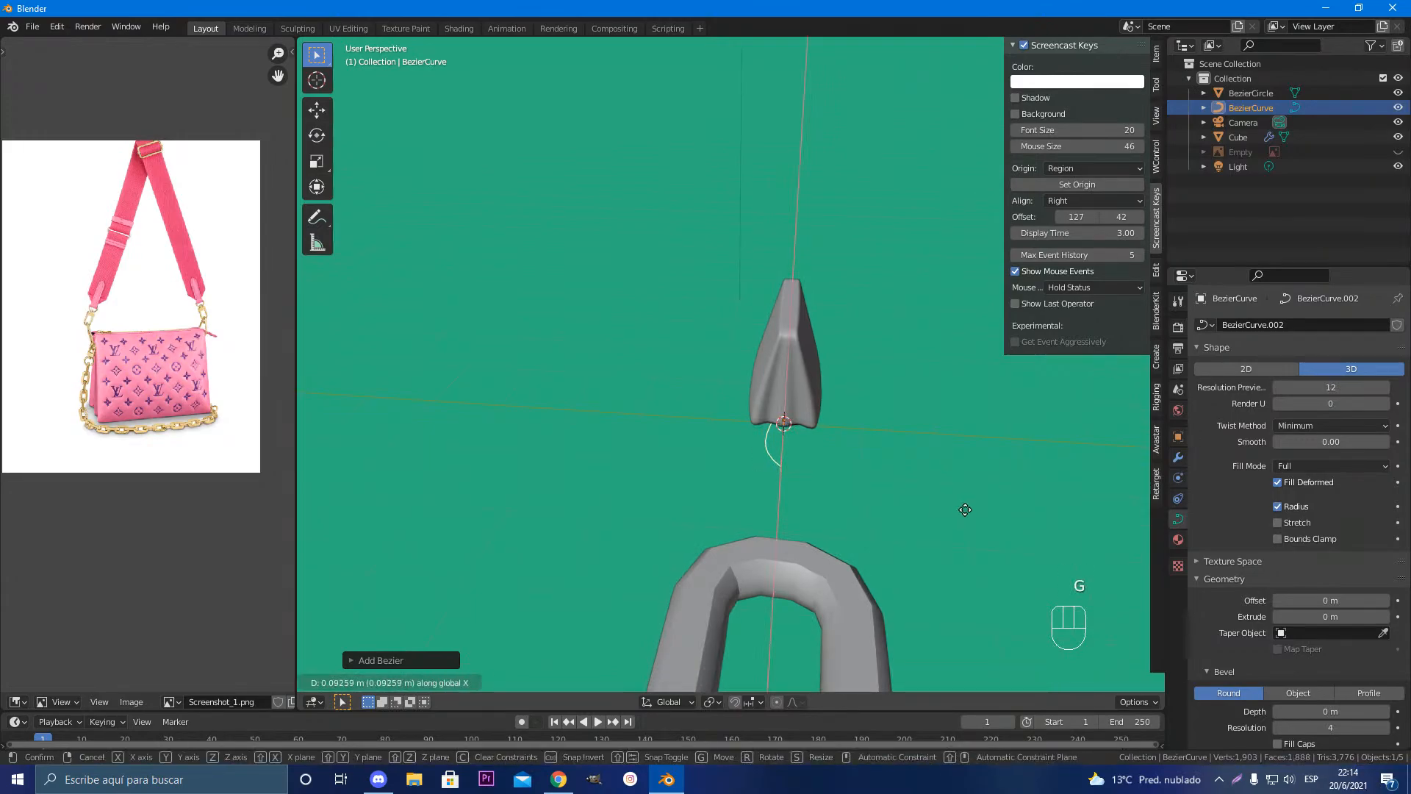
{"action": "key", "text": "y"}
{"action": "left_click", "coordinate": [953, 498]}
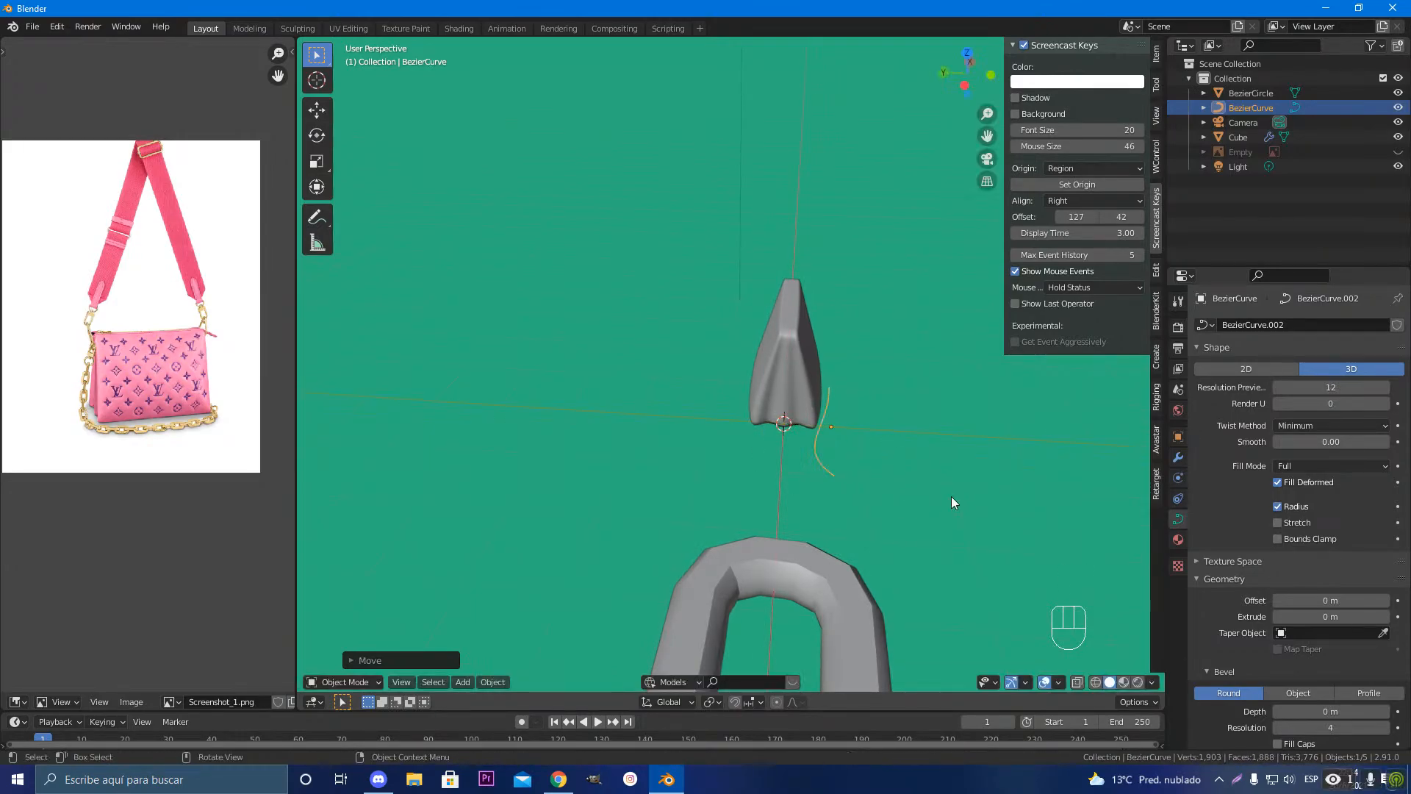
Step: In Edit Mode, raise the curve's end point nearest the links along Z to above the bag's top edge
{"action": "key", "text": "Tab"}
{"action": "middle_click_drag", "start_coordinate": [952, 494], "coordinate": [753, 544]}
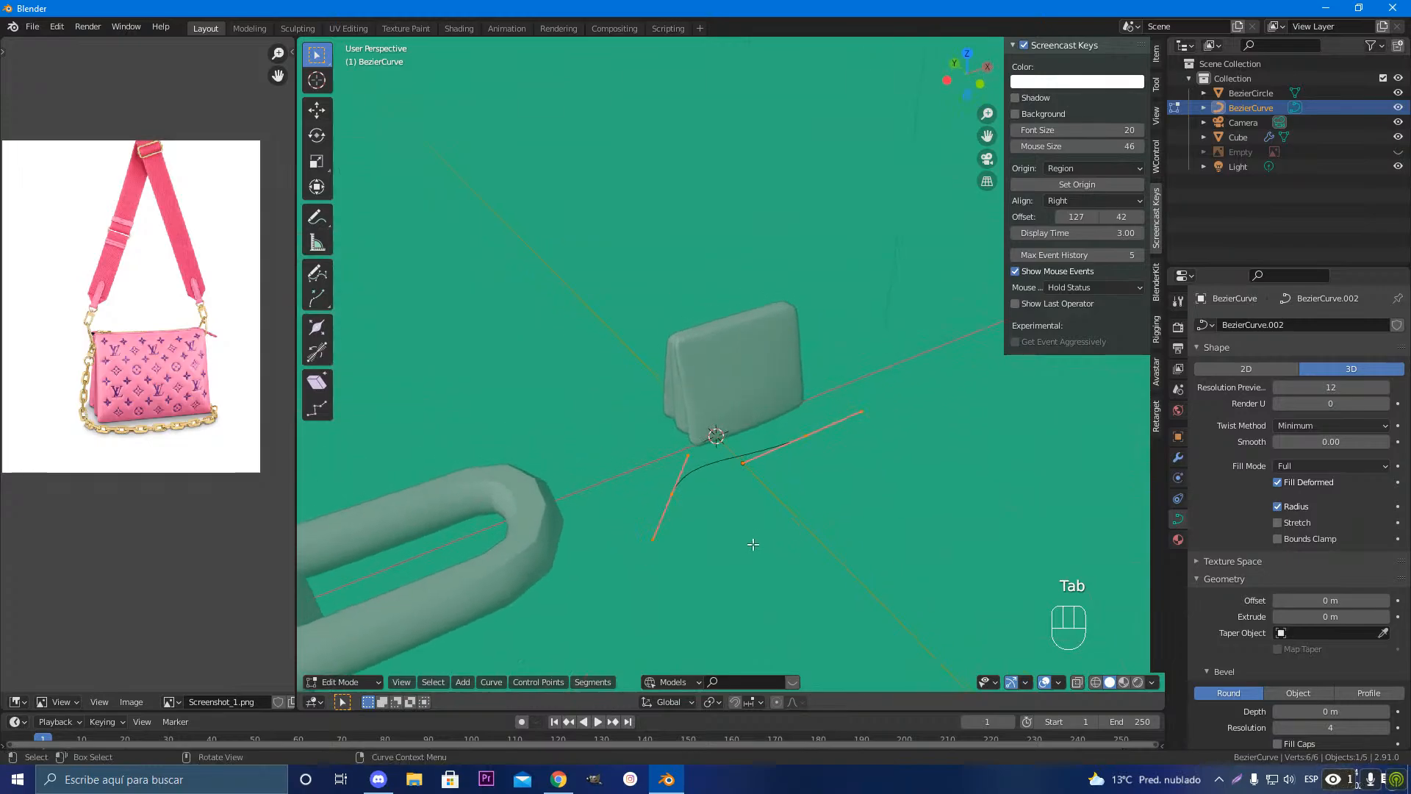
{"action": "left_click", "coordinate": [692, 504]}
{"action": "key", "text": "g"}
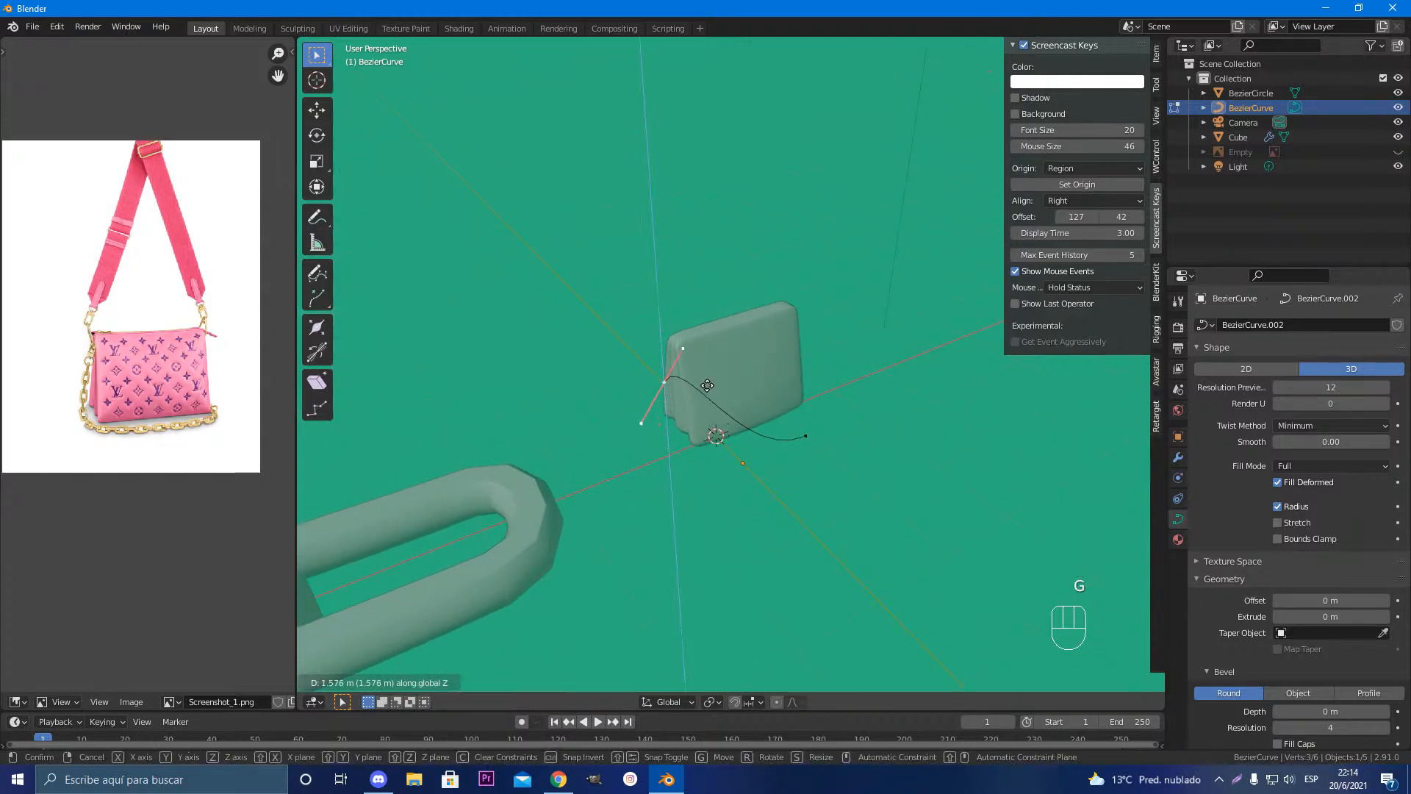
{"action": "left_click", "coordinate": [710, 371]}
Step: Rotate the raised end point's handles about the global Y axis so the curve bulges outward beside the bag
{"action": "middle_click_drag", "start_coordinate": [710, 371], "coordinate": [675, 435]}
{"action": "key", "text": "r"}
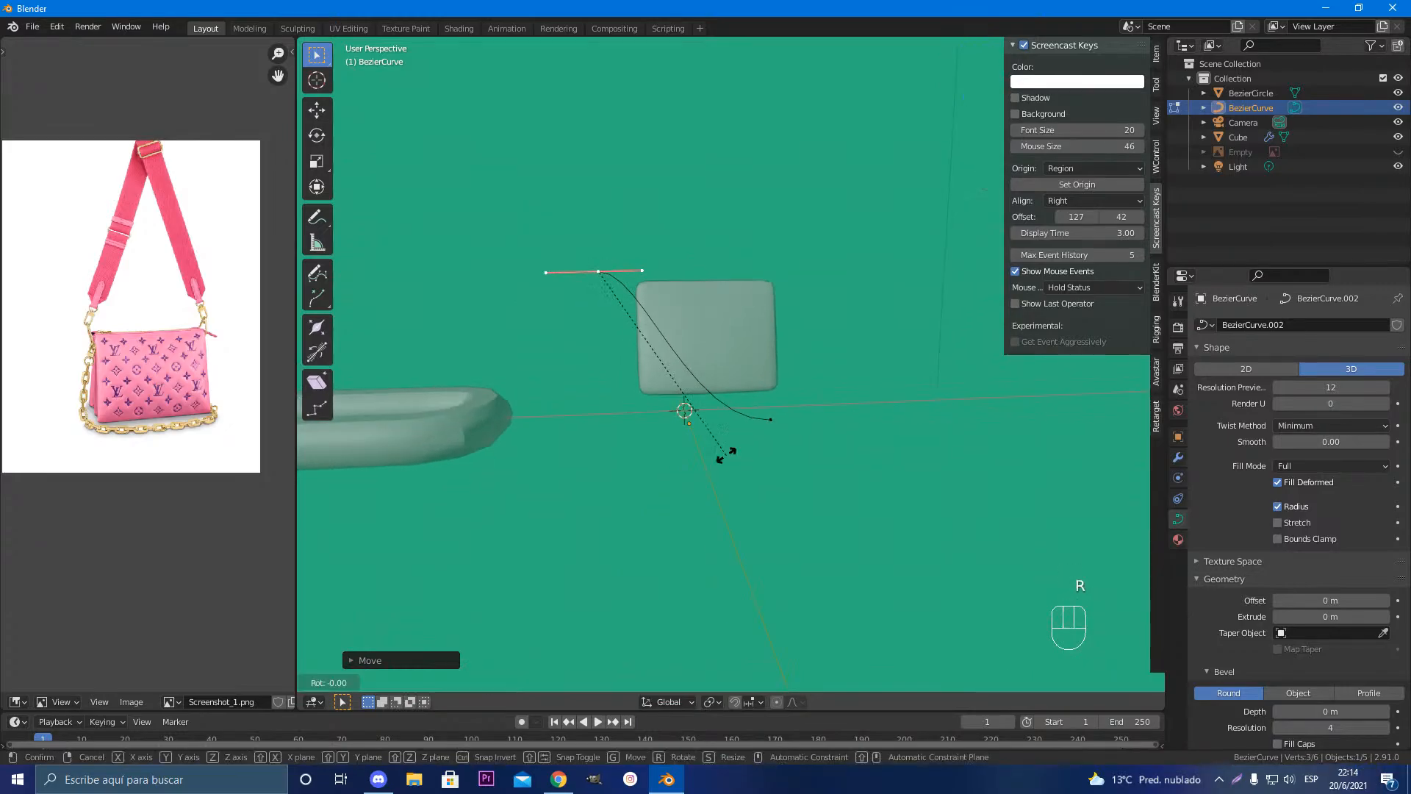
{"action": "key", "text": "y"}
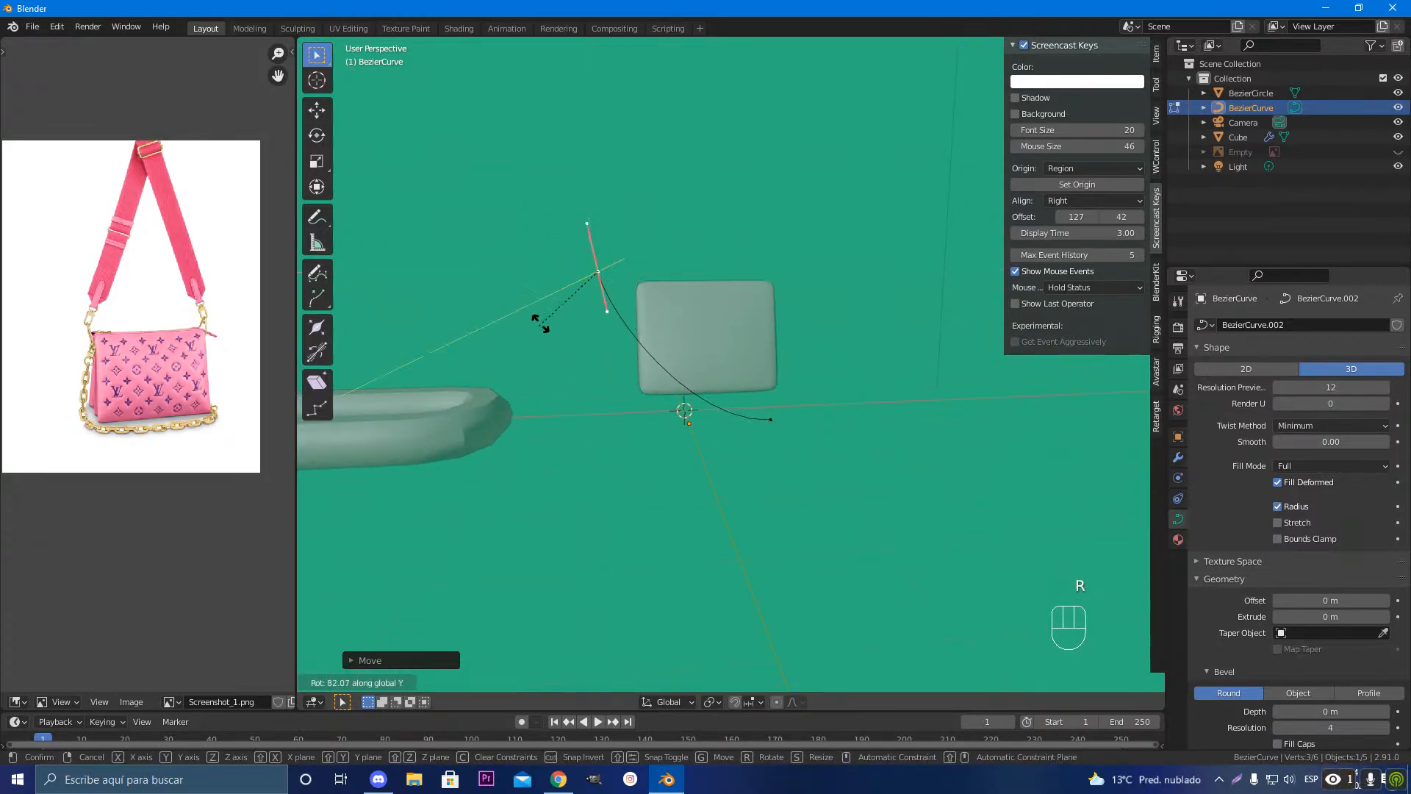
{"action": "left_click", "coordinate": [464, 239]}
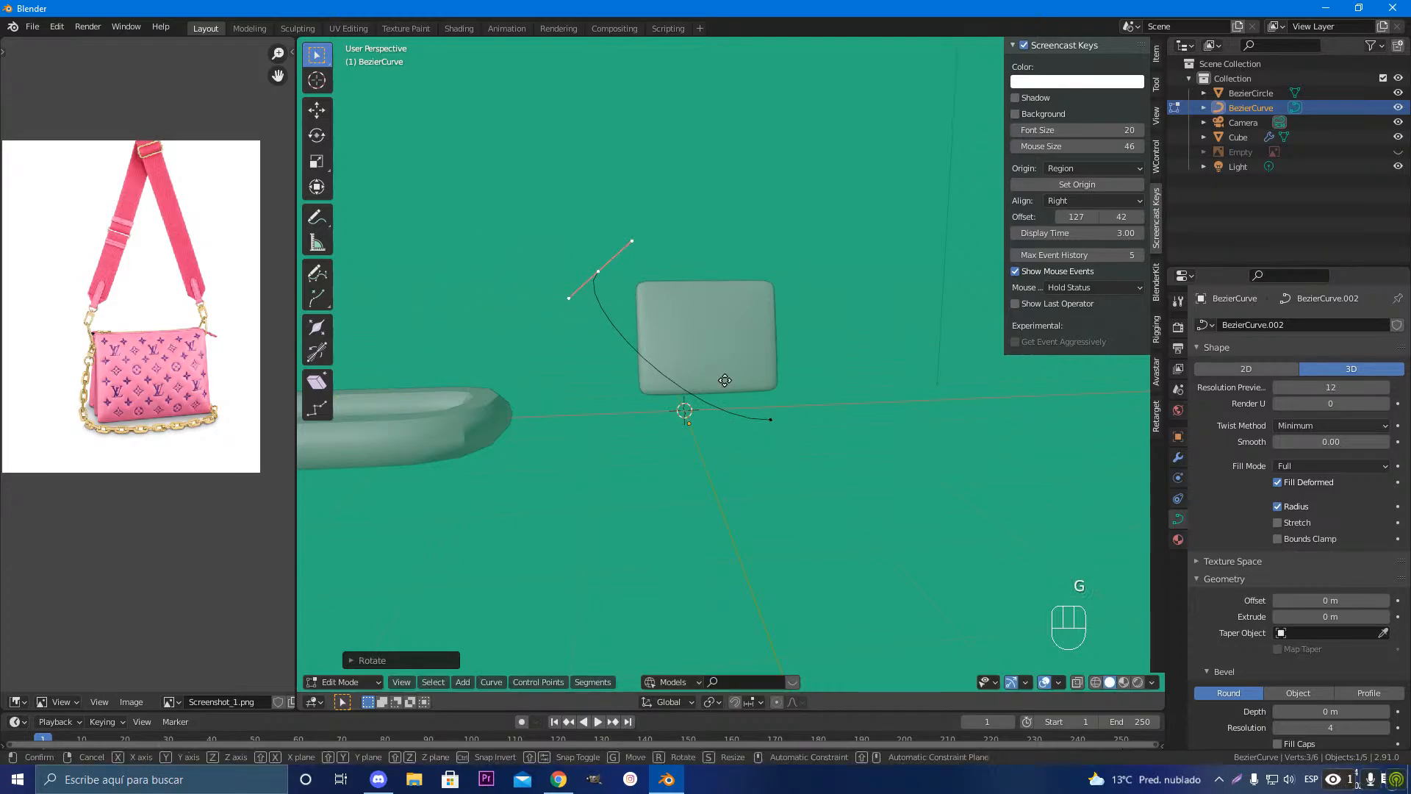
Step: Lower the curve's raised end point along Z and move it along X to the bag's upper corner
{"action": "key", "text": "g"}
{"action": "key", "text": "z"}
{"action": "left_click", "coordinate": [737, 425]}
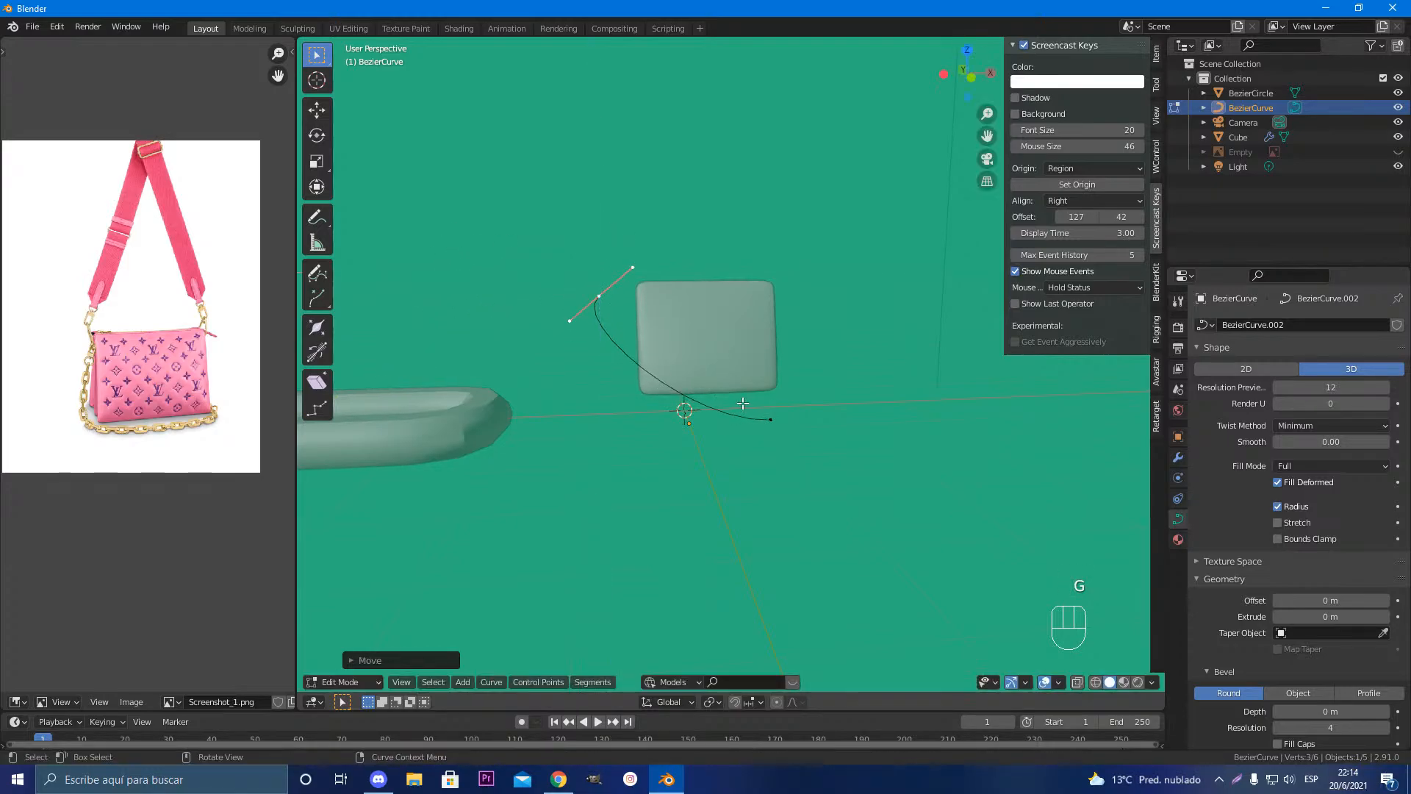
{"action": "key", "text": "g"}
{"action": "left_click", "coordinate": [737, 429]}
{"action": "middle_click_drag", "start_coordinate": [737, 429], "coordinate": [797, 482]}
{"action": "key", "text": "g"}
{"action": "key", "text": "x"}
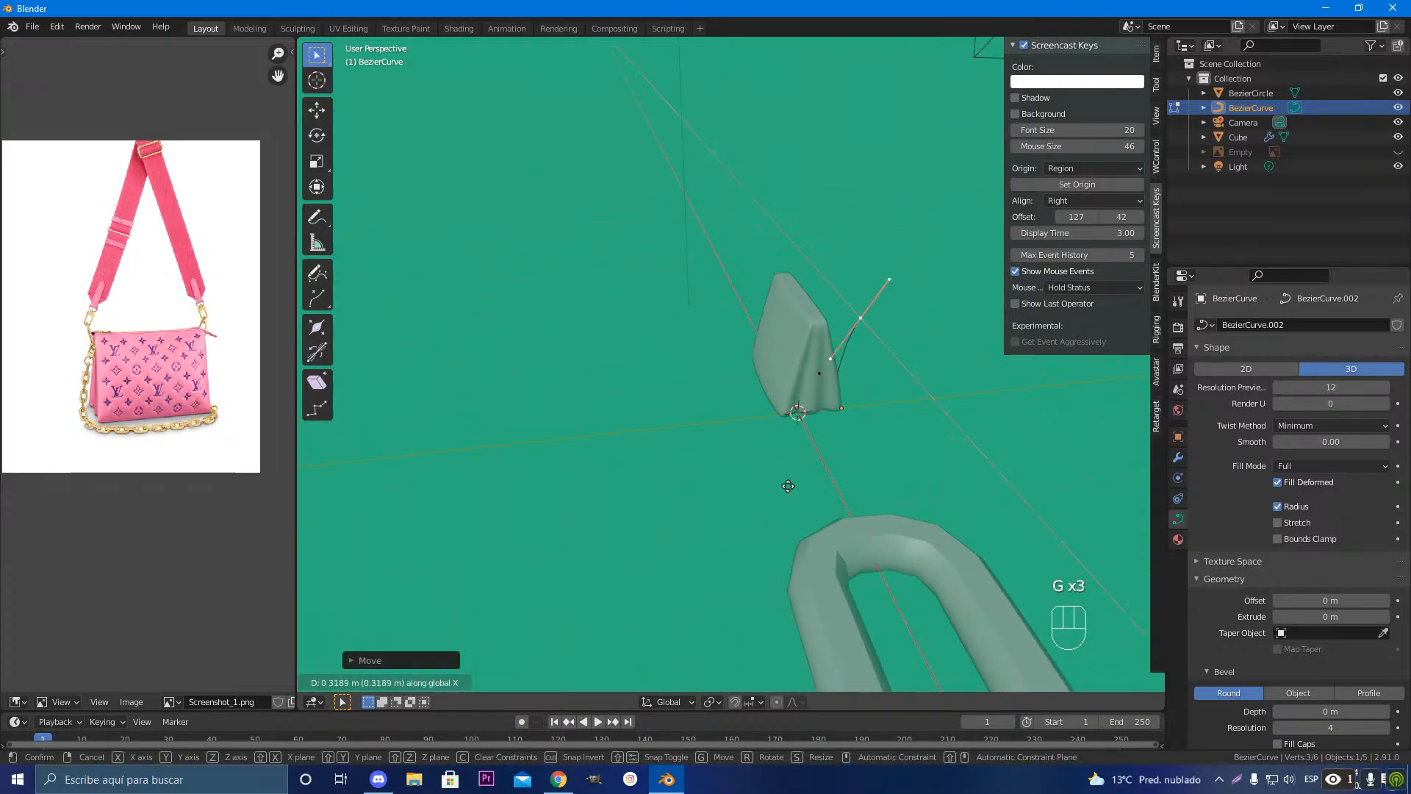
{"action": "left_click", "coordinate": [764, 486]}
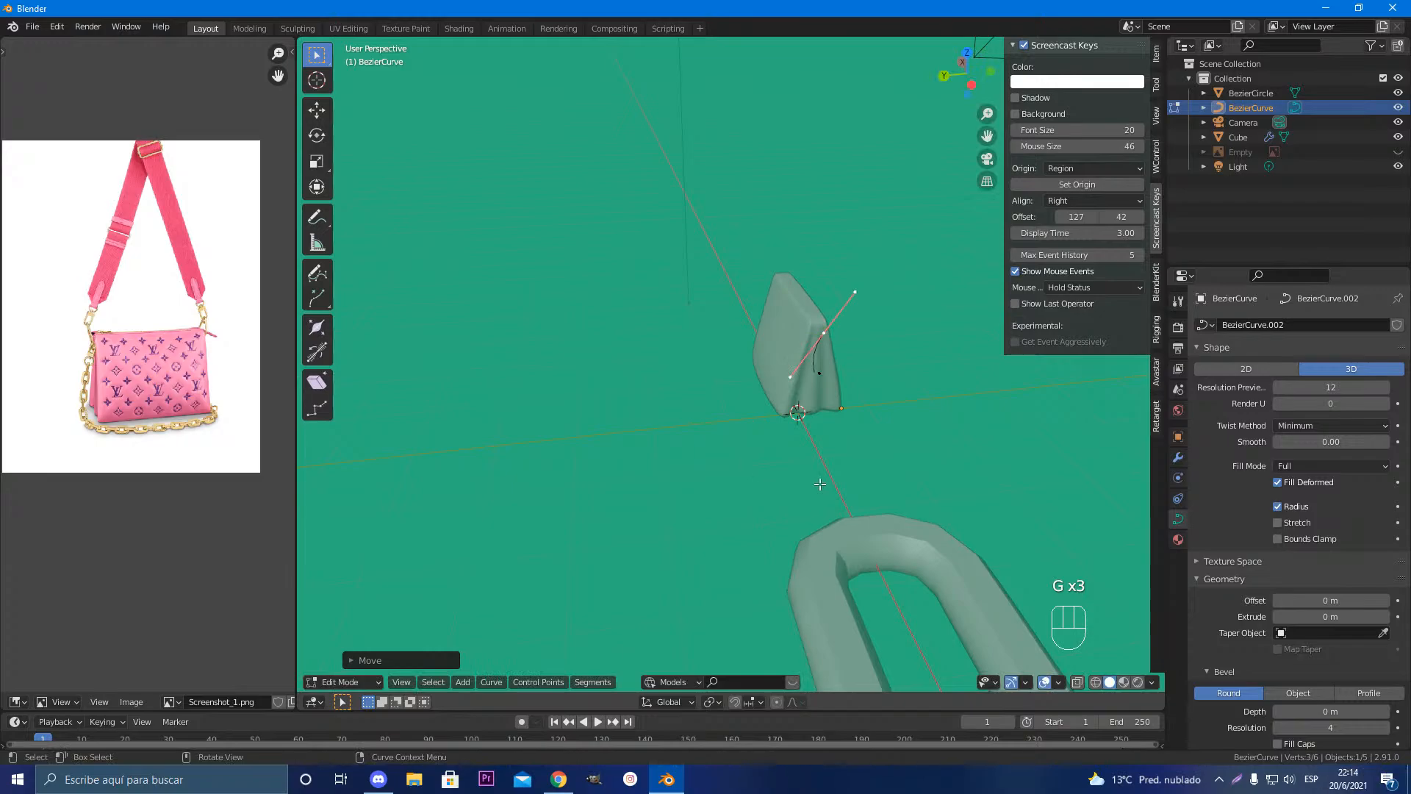
Step: Rotate the upper end point's handles about 56° around the global Z axis
{"action": "key", "text": "r"}
{"action": "key", "text": "z"}
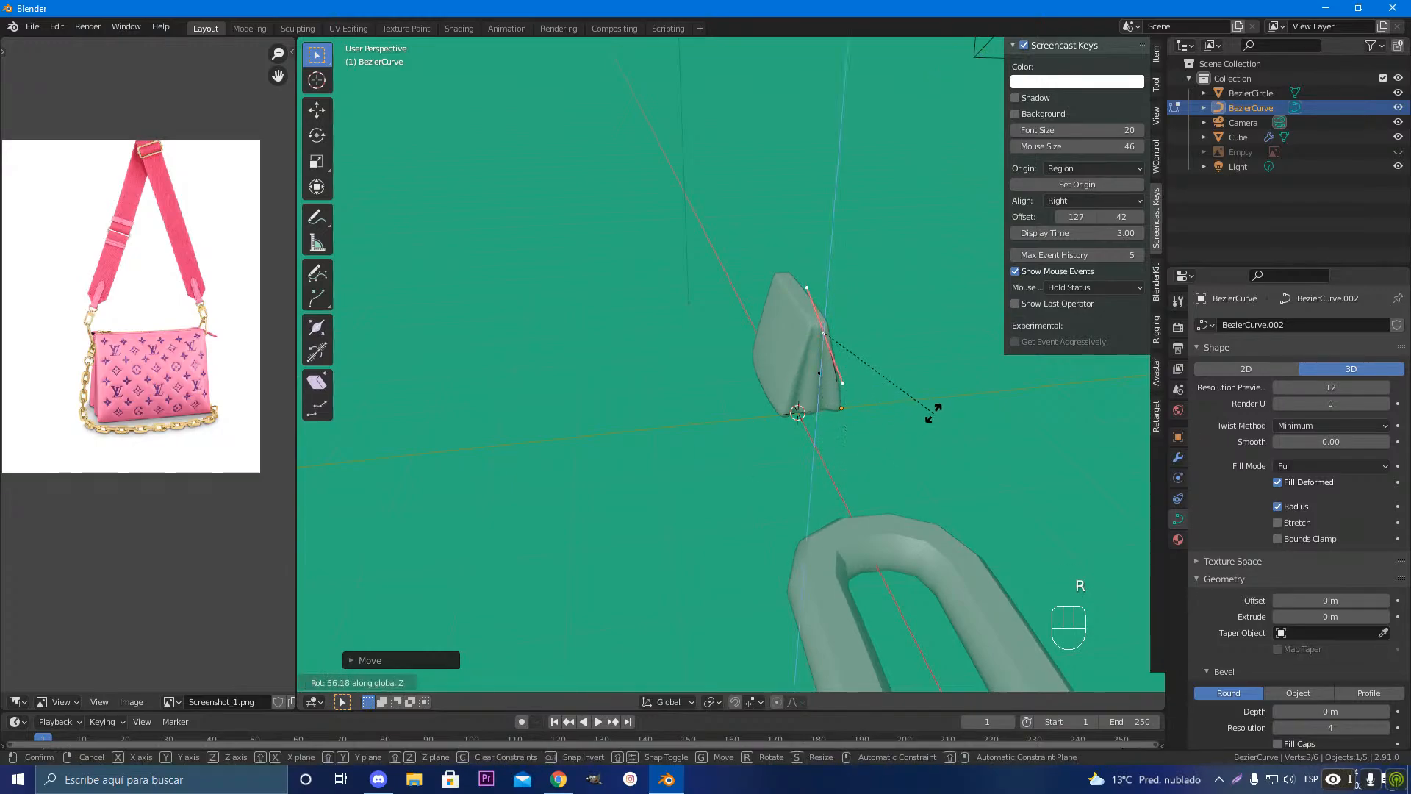
{"action": "left_click", "coordinate": [940, 417]}
Step: Move the curve's lower end point along negative X to the middle of the bag and rotate its handles about Z
{"action": "middle_click_drag", "start_coordinate": [939, 418], "coordinate": [792, 461]}
{"action": "key", "text": "g"}
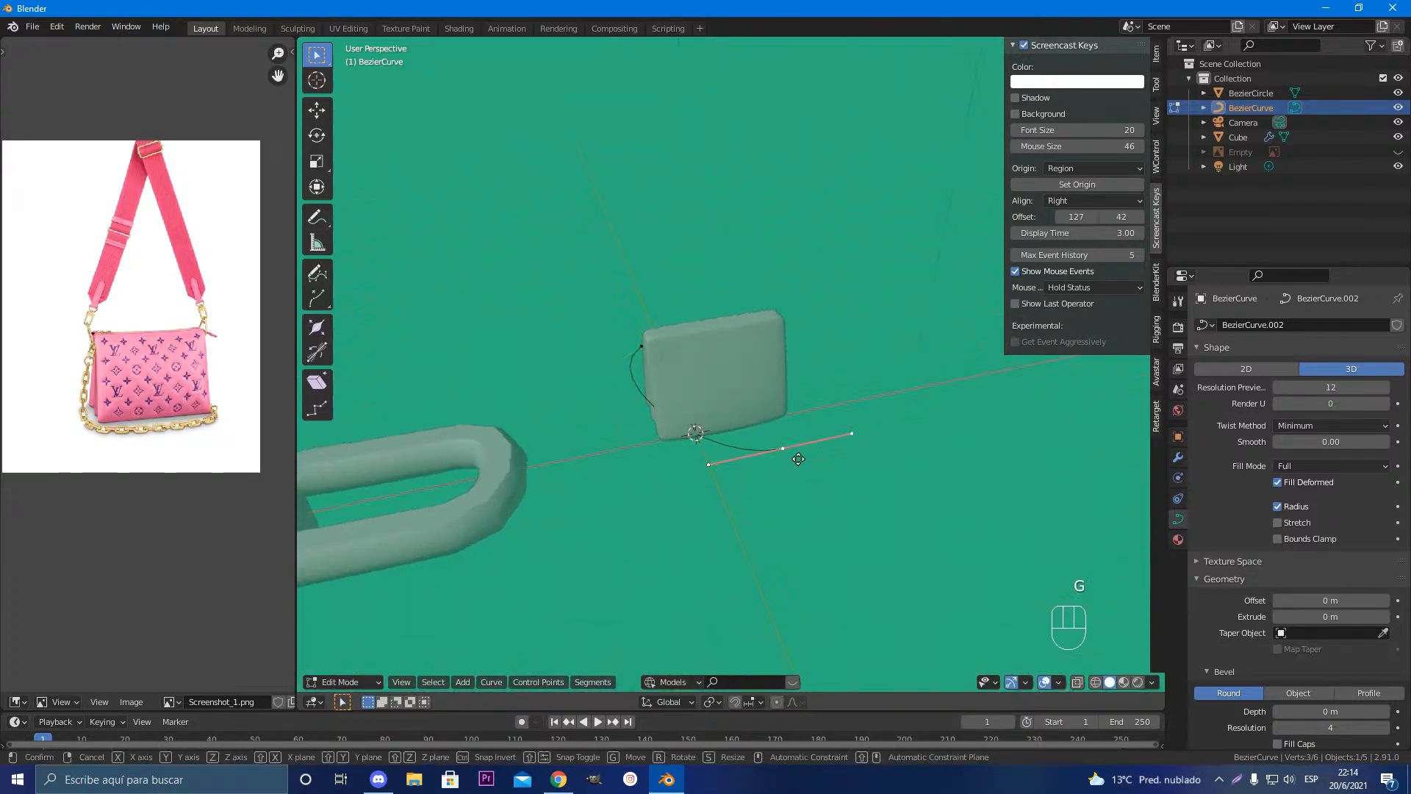
{"action": "key", "text": "x"}
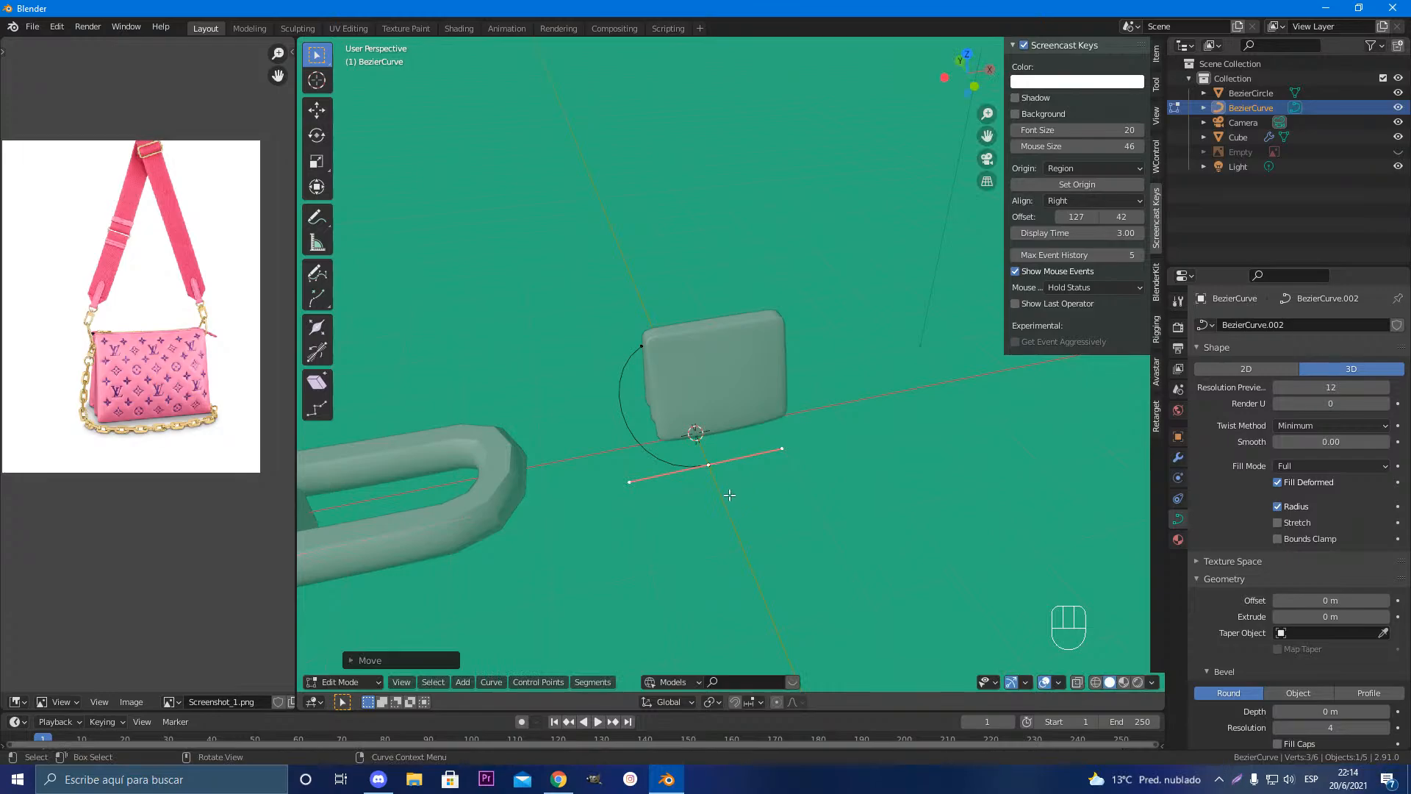
{"action": "key", "text": "r"}
{"action": "key", "text": "z"}
{"action": "left_click", "coordinate": [688, 519]}
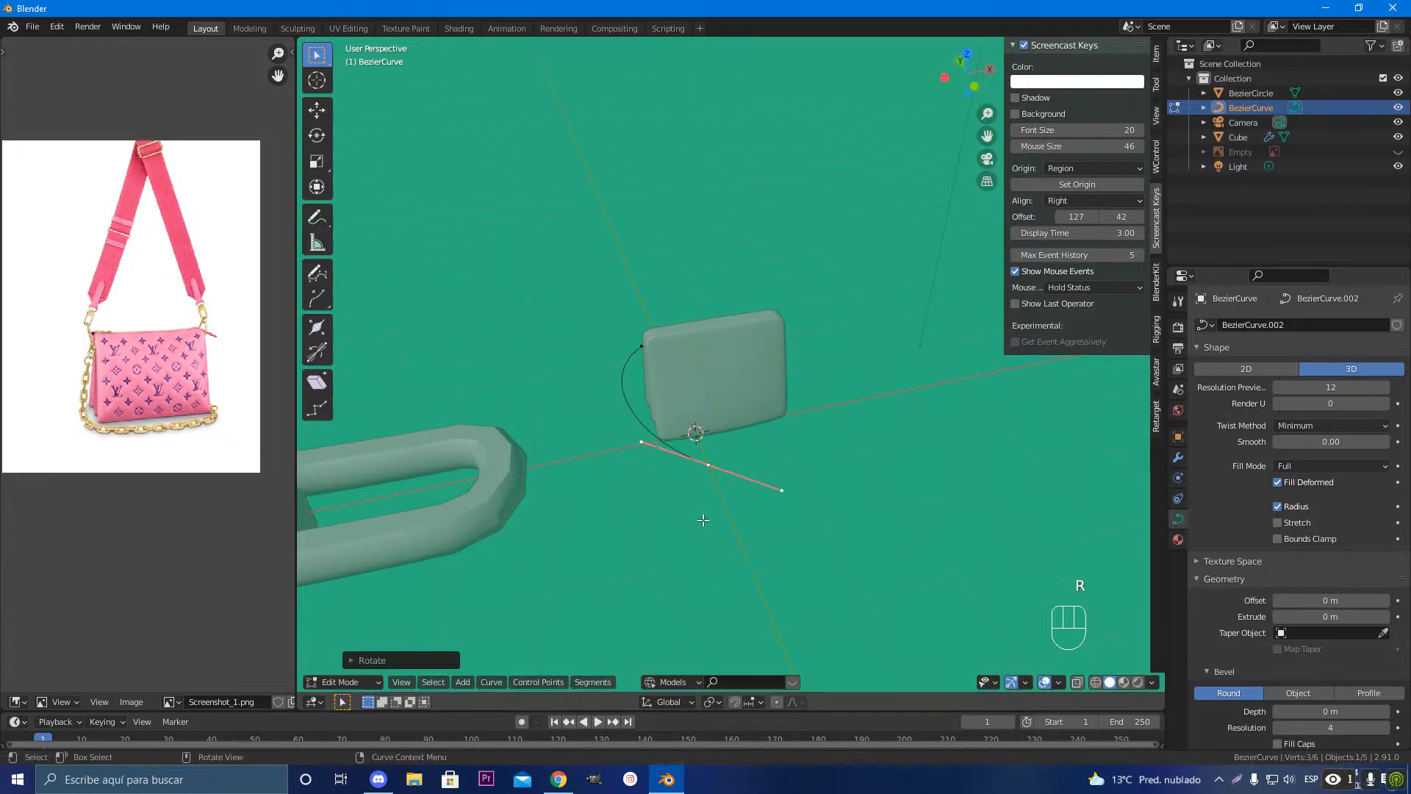
Step: Scale down the upper end point's outer handle to pull the curve closer to the bag's side
{"action": "key", "text": "s"}
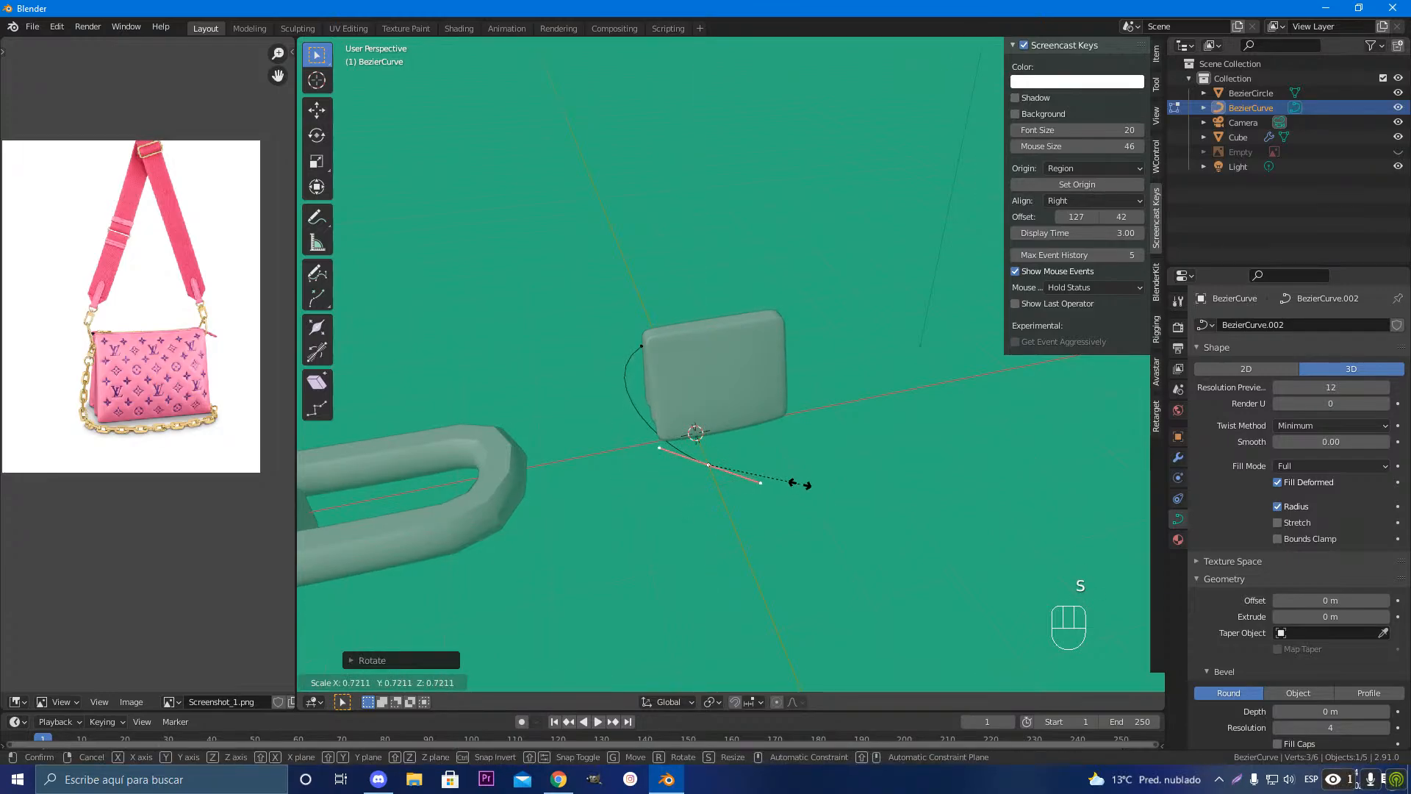
{"action": "left_click", "coordinate": [600, 380]}
{"action": "left_click", "coordinate": [643, 345]}
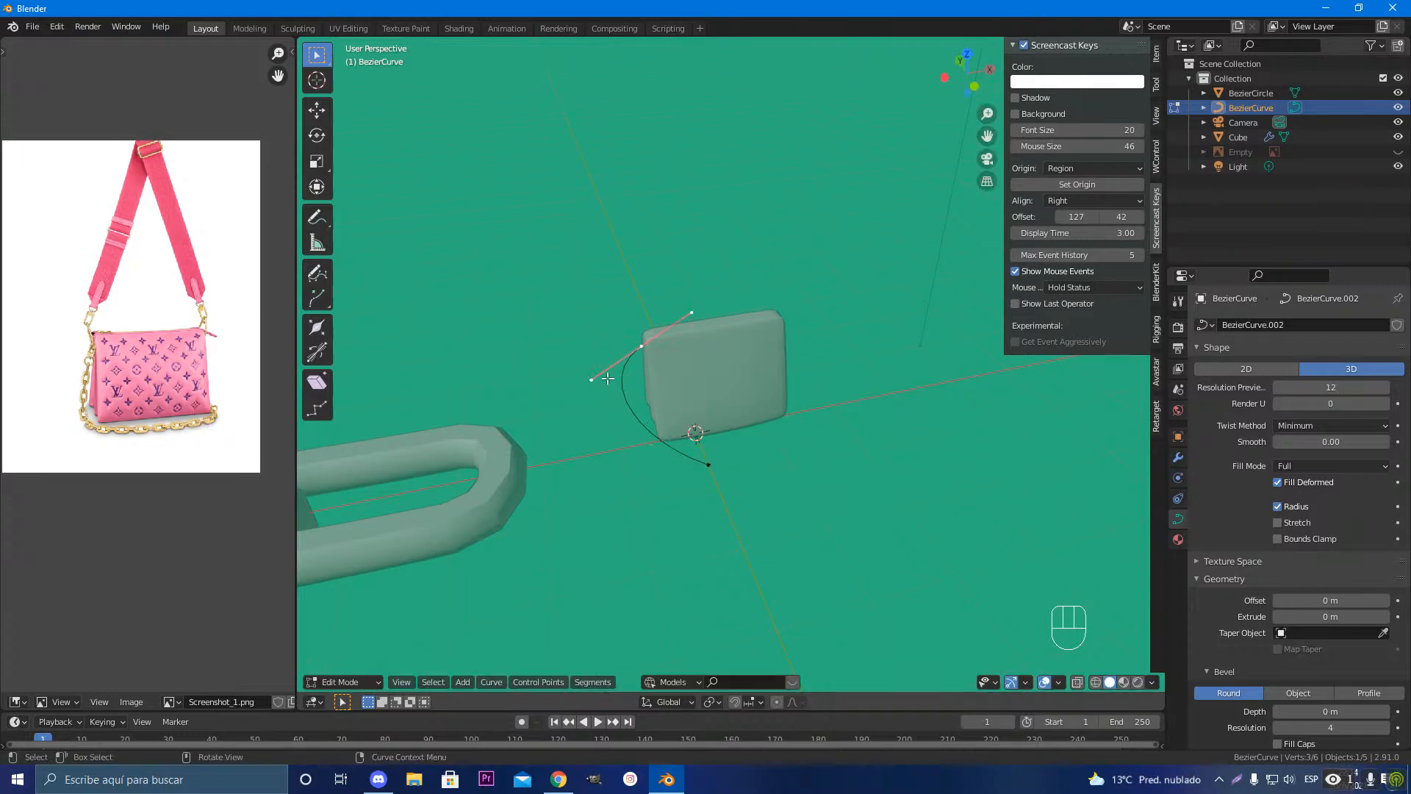
{"action": "key", "text": "s"}
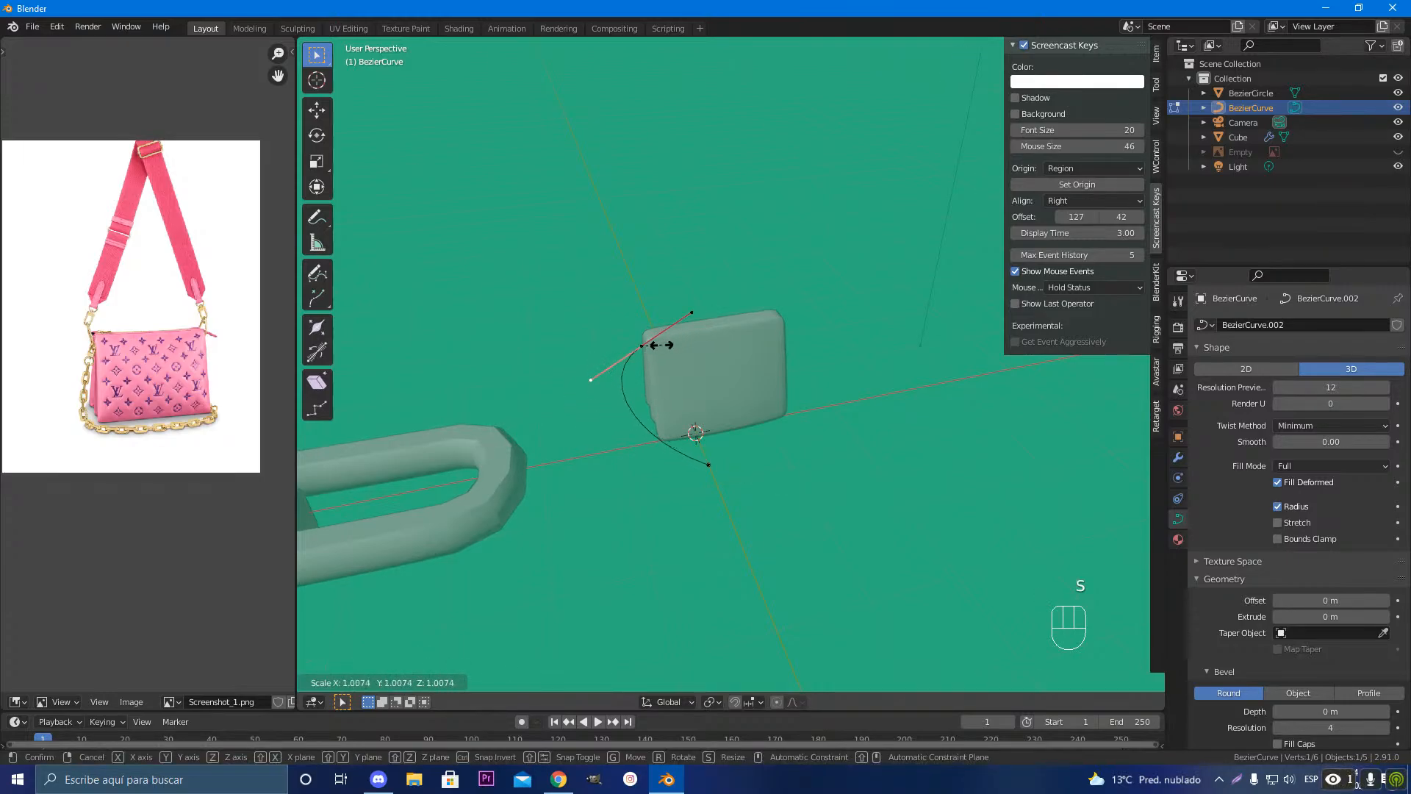
{"action": "left_click", "coordinate": [651, 343]}
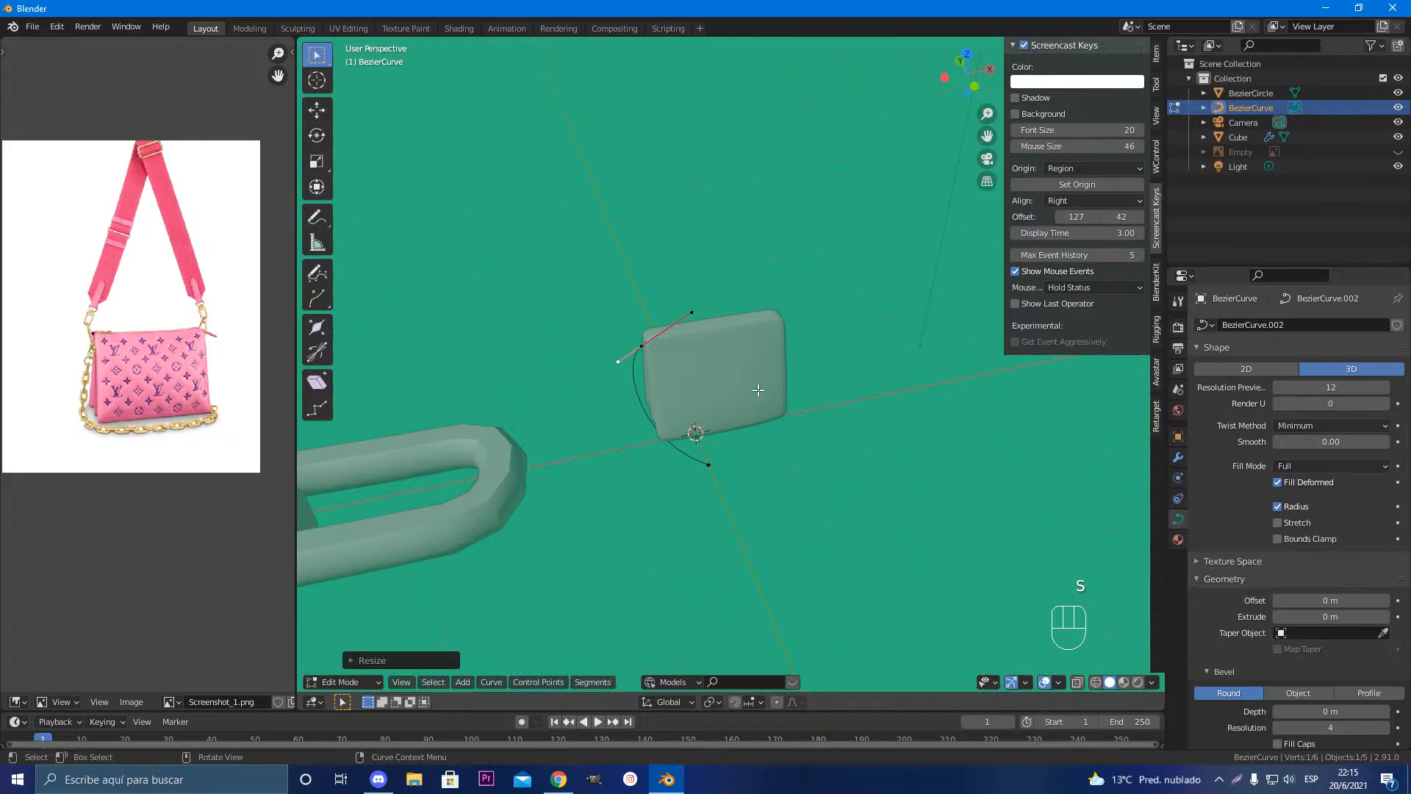
Step: Move the curve's lower end point along Y toward the bag and along negative X toward its lower corner
{"action": "left_click", "coordinate": [712, 464]}
{"action": "key", "text": "g"}
{"action": "key", "text": "y"}
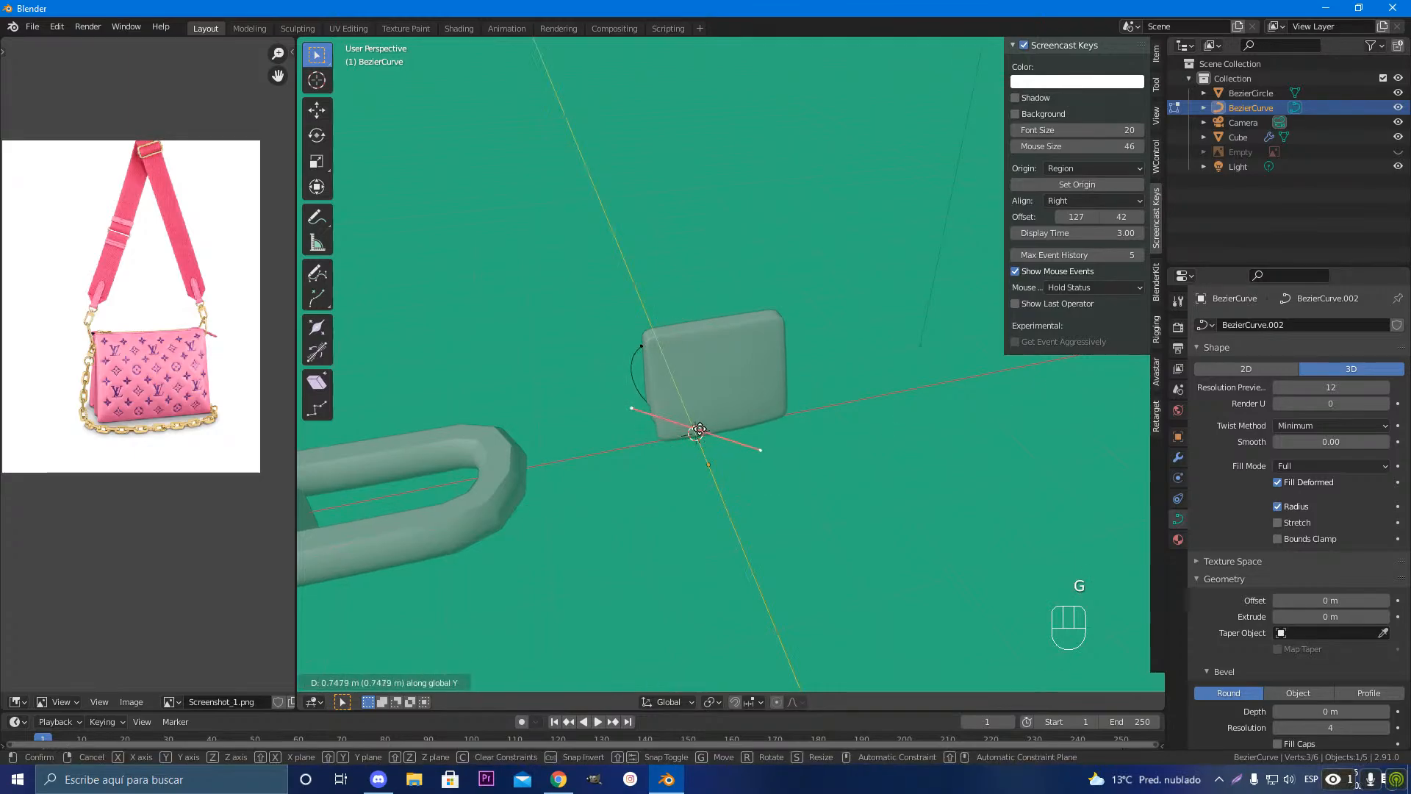
{"action": "left_click", "coordinate": [704, 445]}
{"action": "key", "text": "g"}
{"action": "key", "text": "x"}
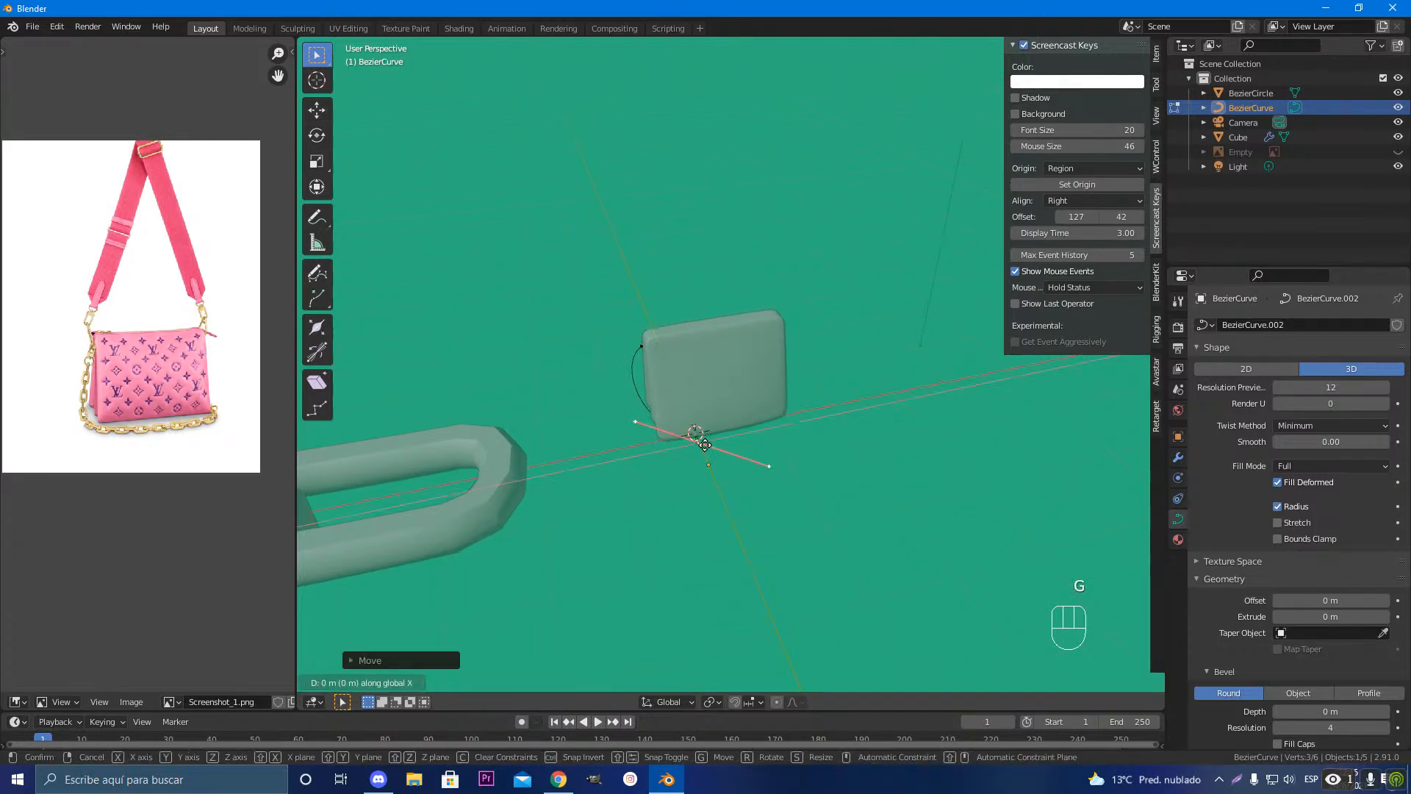
{"action": "left_click", "coordinate": [674, 449]}
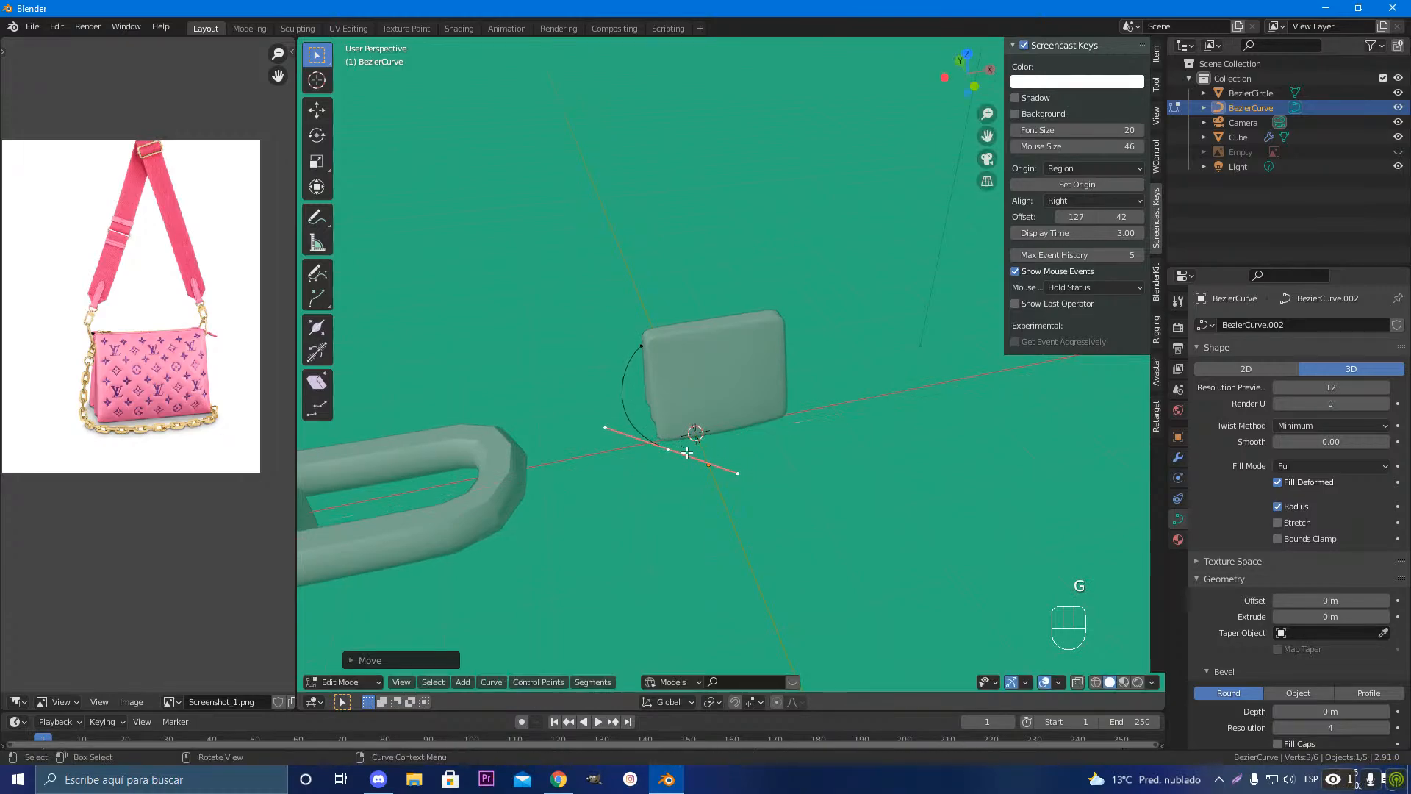
Step: Scale down the lower end point's outer handle to tighten the curve around the bag's lower corner
{"action": "mouse_move", "coordinate": [686, 453]}
{"action": "middle_mouse_down"}
{"action": "mouse_move", "coordinate": [805, 449]}
{"action": "mouse_move", "coordinate": [696, 451]}
{"action": "mouse_move", "coordinate": [704, 461]}
{"action": "middle_mouse_up"}
{"action": "key", "text": "s"}
{"action": "right_click", "coordinate": [804, 518]}
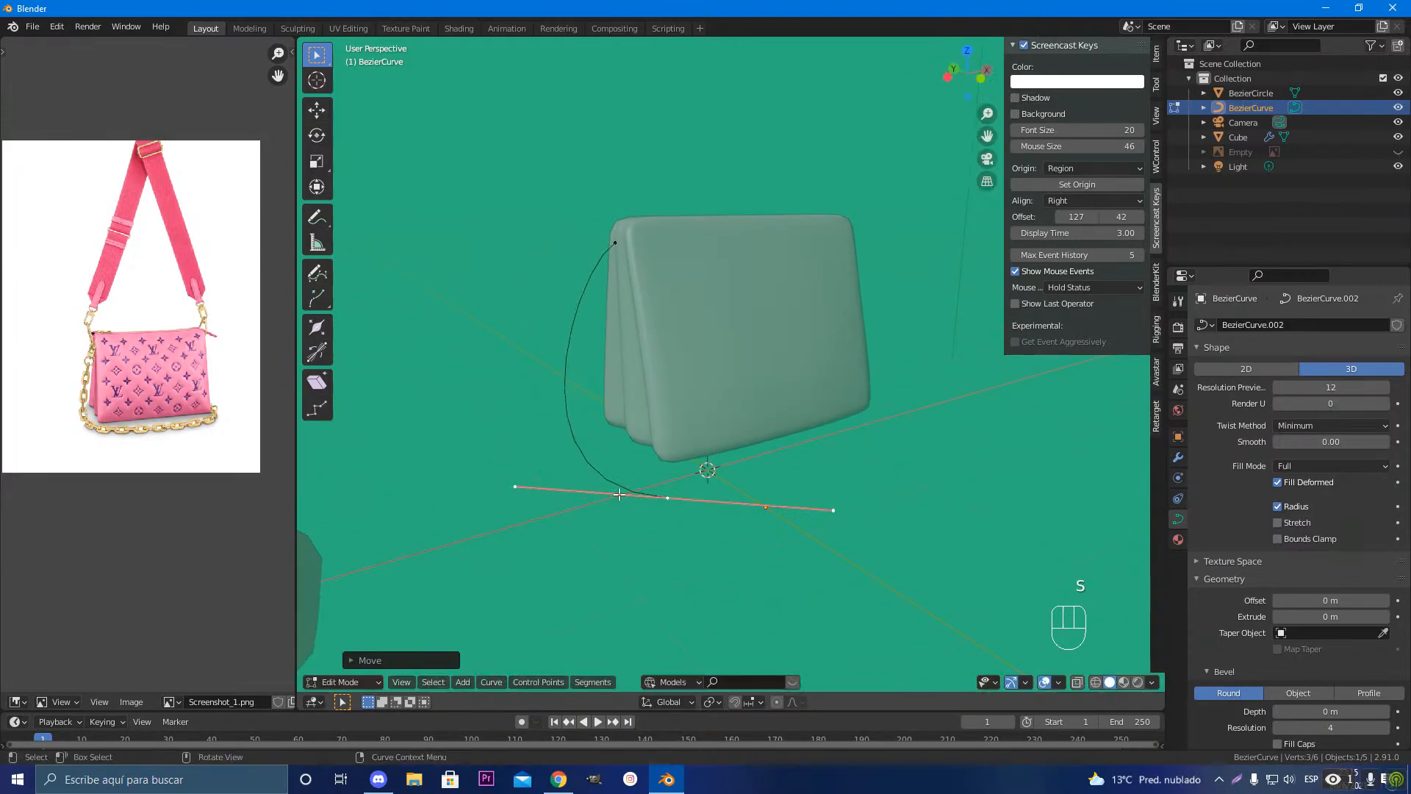
{"action": "left_click", "coordinate": [528, 488]}
{"action": "key", "text": "s"}
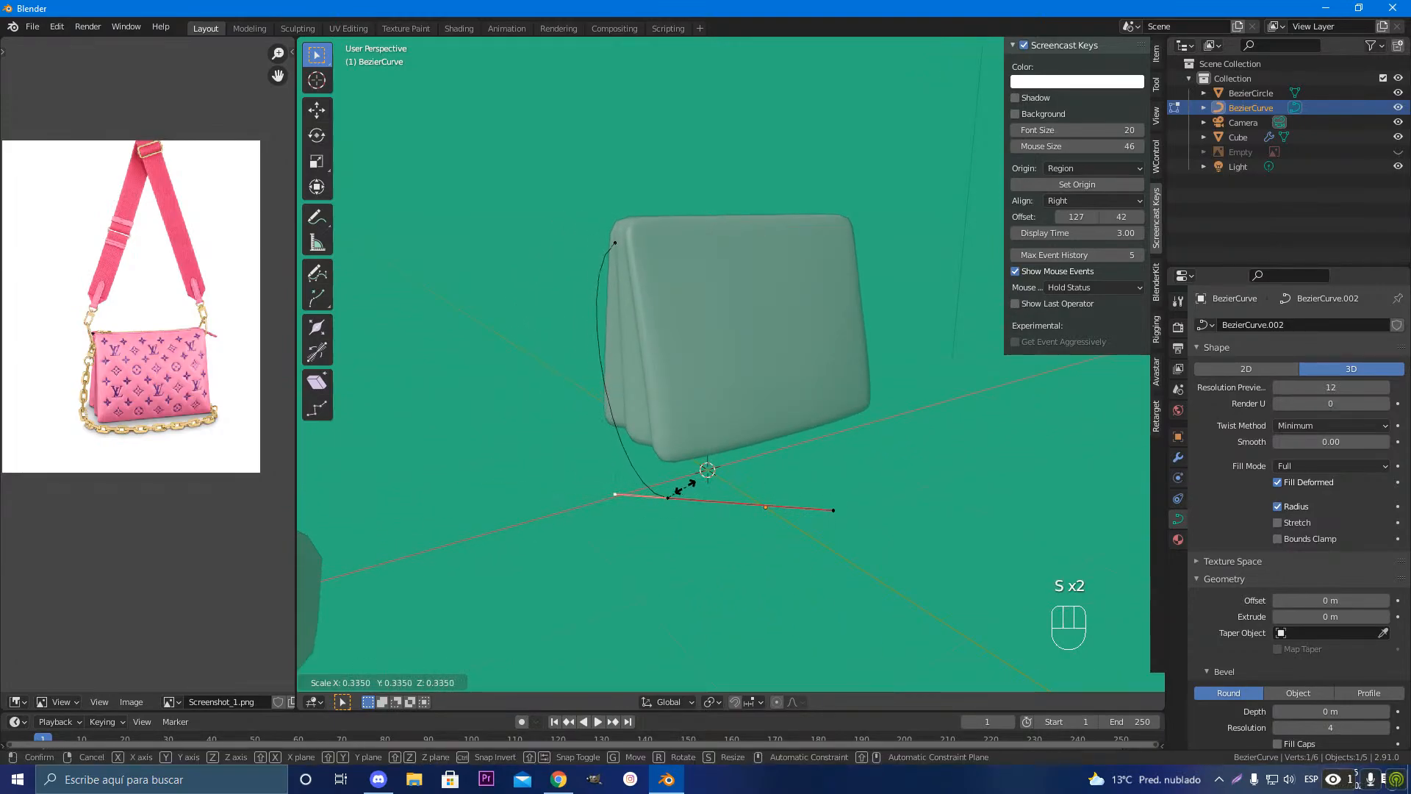
{"action": "left_click", "coordinate": [682, 486]}
{"action": "middle_click_drag", "start_coordinate": [685, 487], "coordinate": [856, 547]}
{"action": "key", "text": "g"}
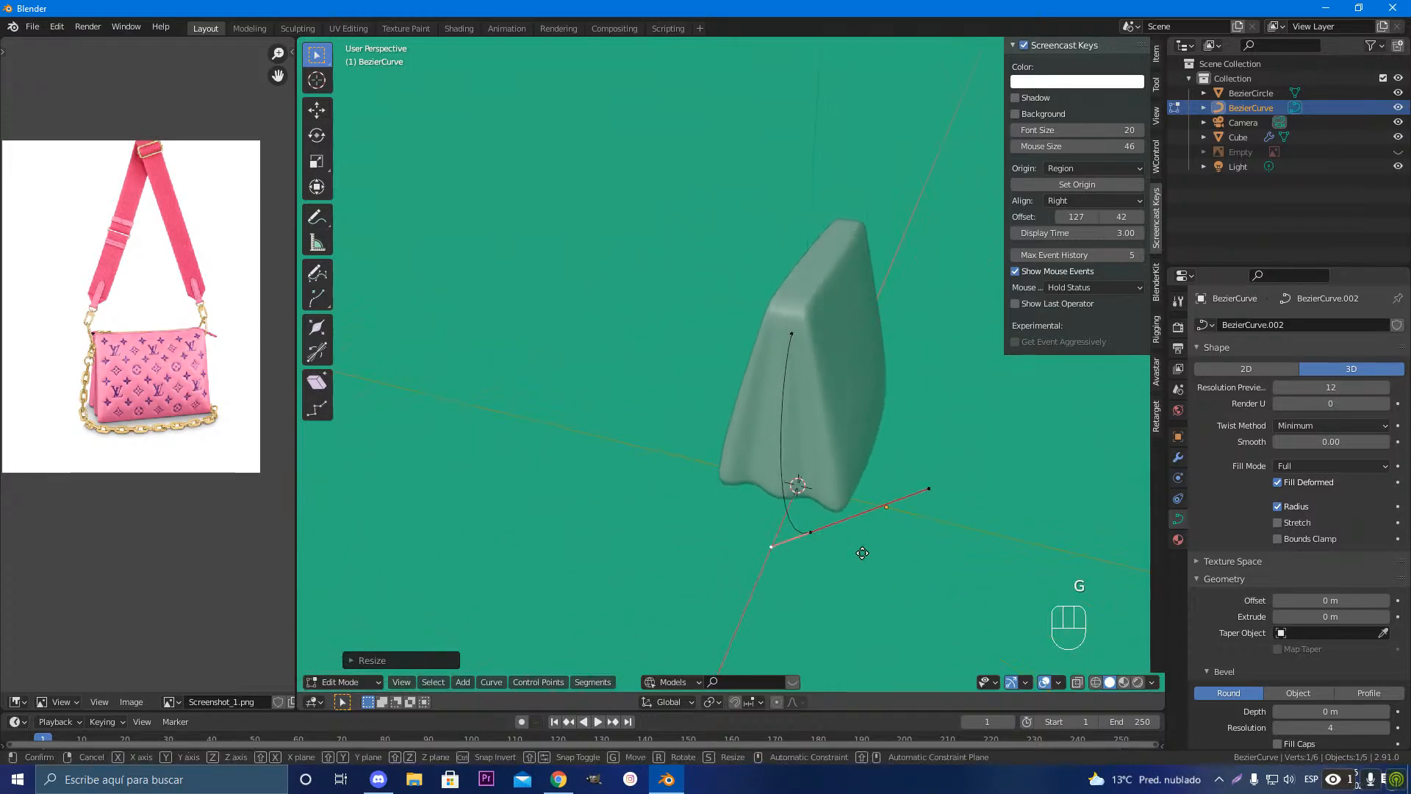
{"action": "key", "text": "x"}
{"action": "left_click", "coordinate": [881, 555]}
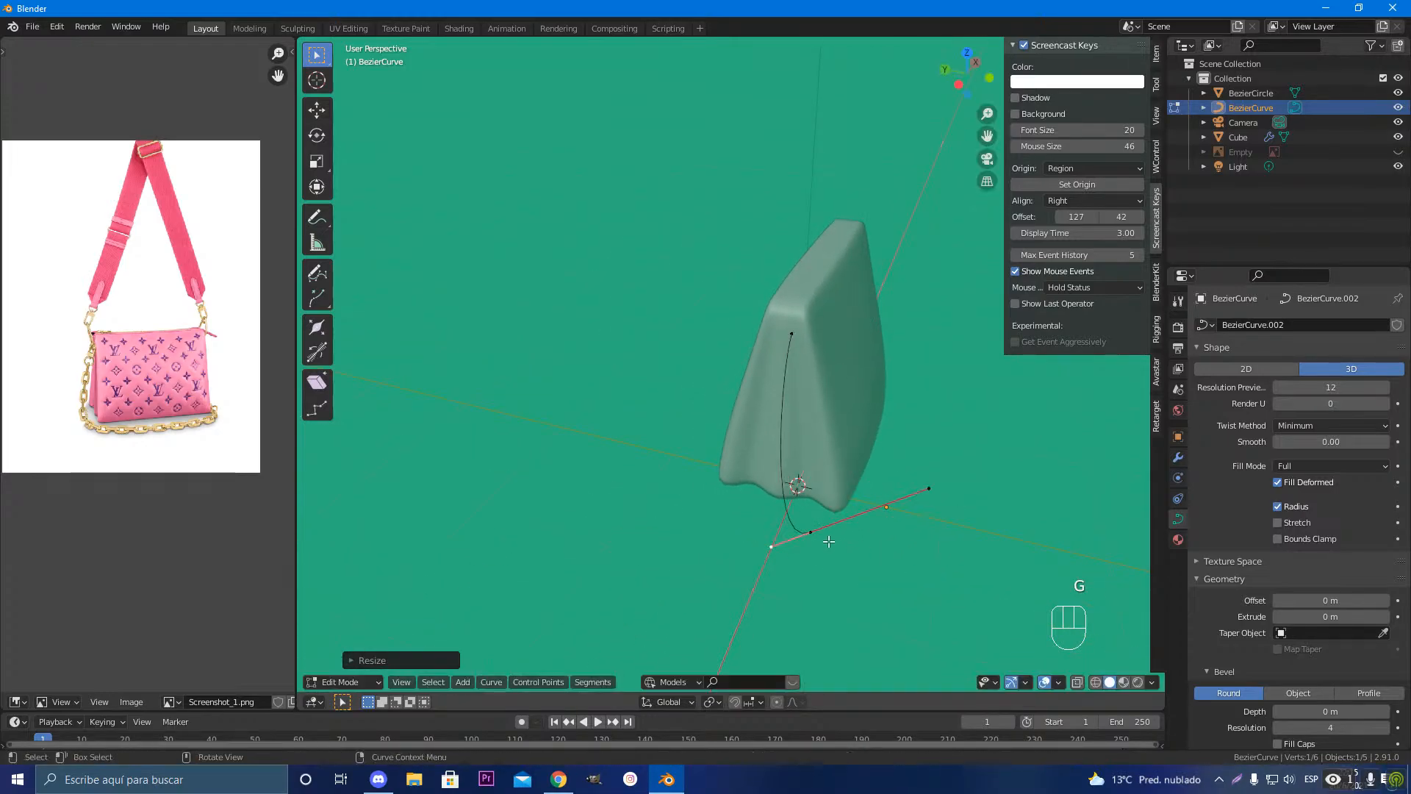
Step: Move the curve's lower end point outward along Y and raise it along Z to the bag's bottom edge
{"action": "key", "text": "g"}
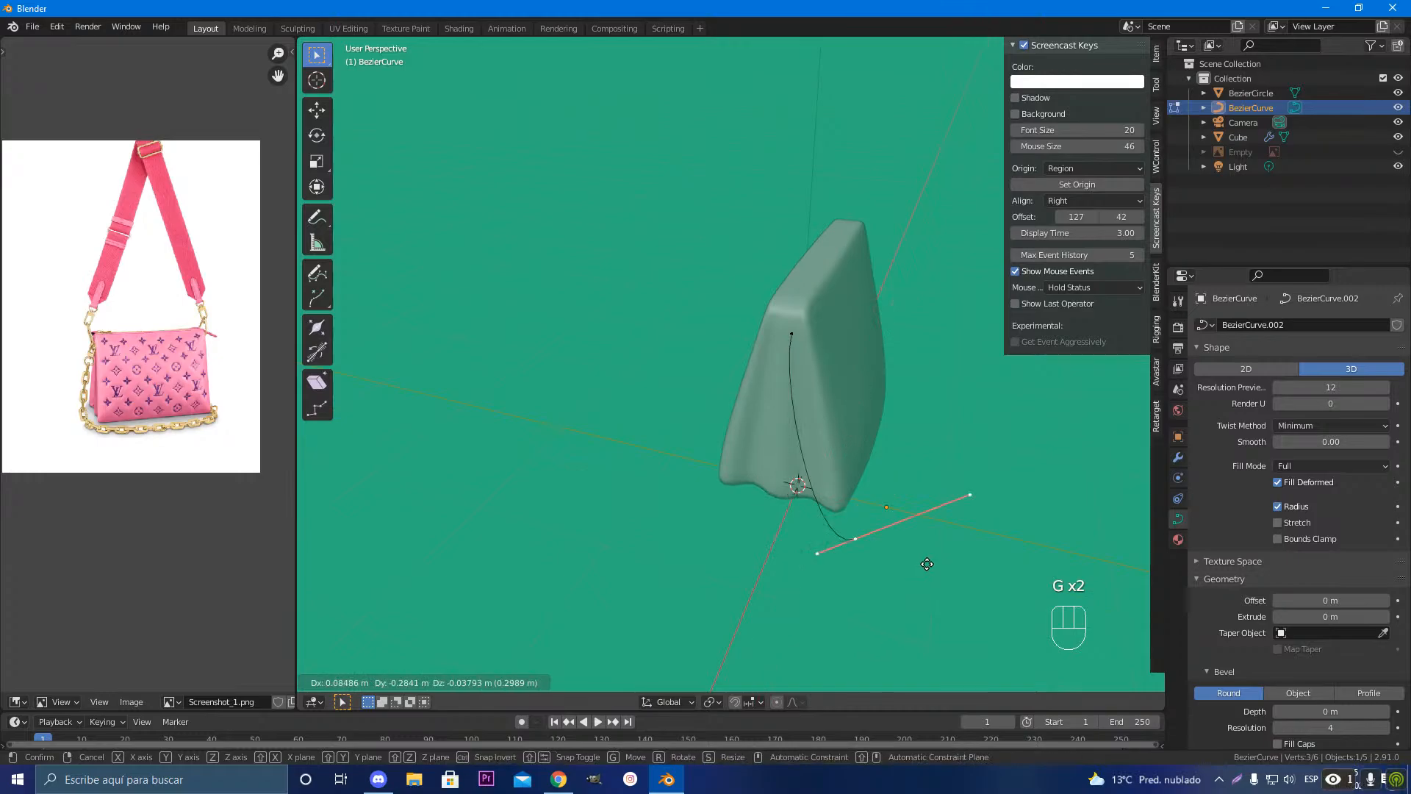
{"action": "key", "text": "y"}
{"action": "left_click", "coordinate": [932, 564]}
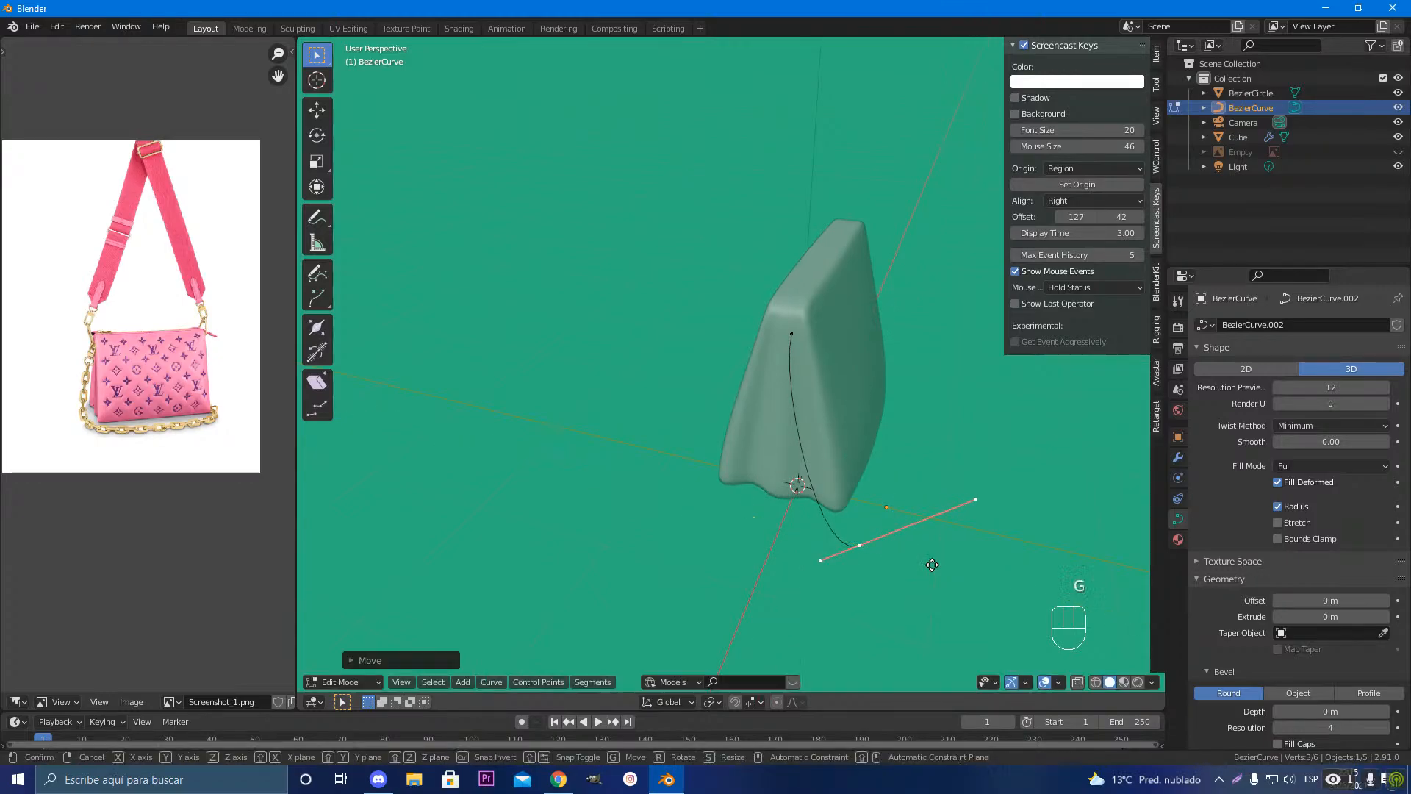
{"action": "key", "text": "g"}
{"action": "key", "text": "z"}
{"action": "left_click", "coordinate": [924, 532]}
Step: Scale the lower point's outer handle and shorten the upper point's outer handle to bring the curve closer to the bag's side
{"action": "middle_click_drag", "start_coordinate": [923, 514], "coordinate": [828, 498]}
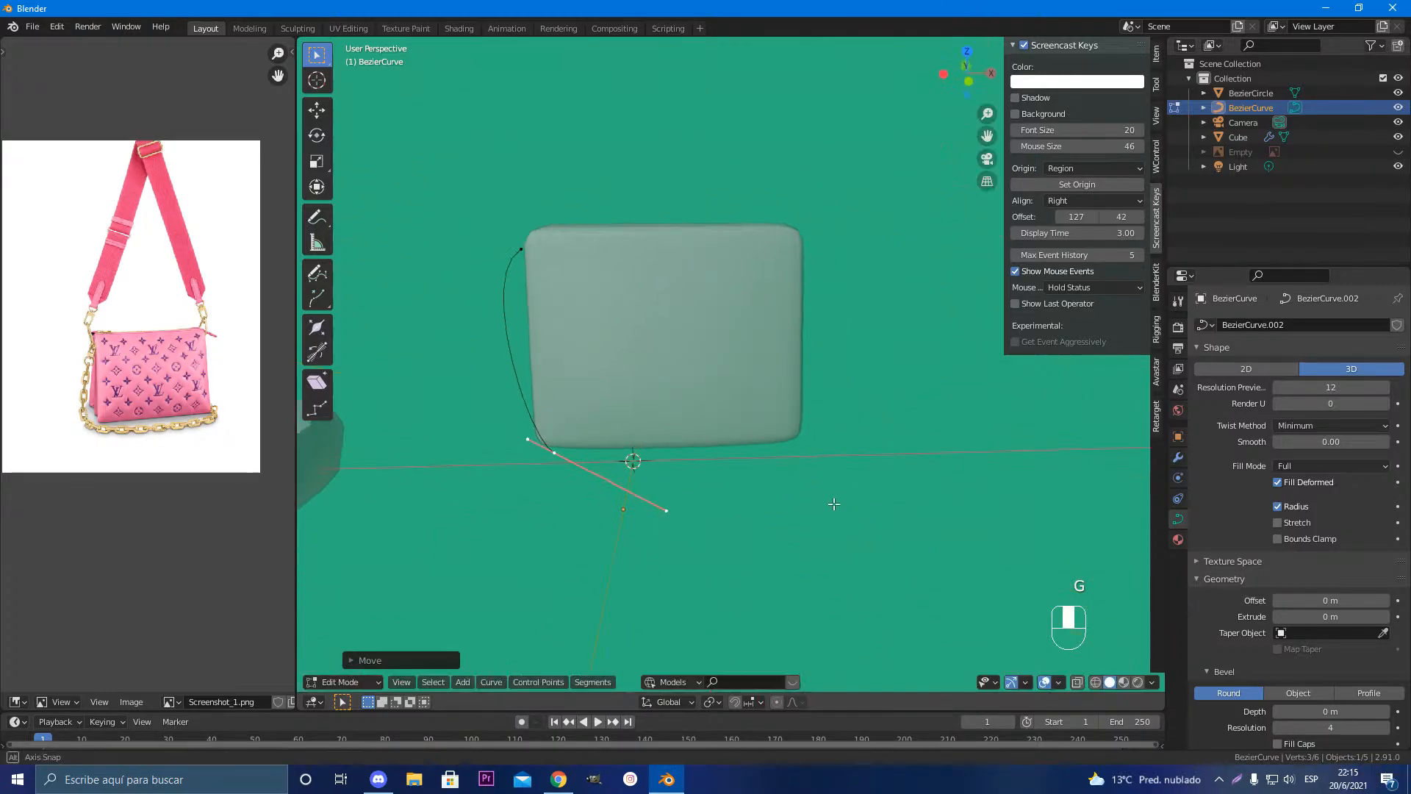
{"action": "middle_click_drag", "start_coordinate": [690, 500], "coordinate": [782, 557]}
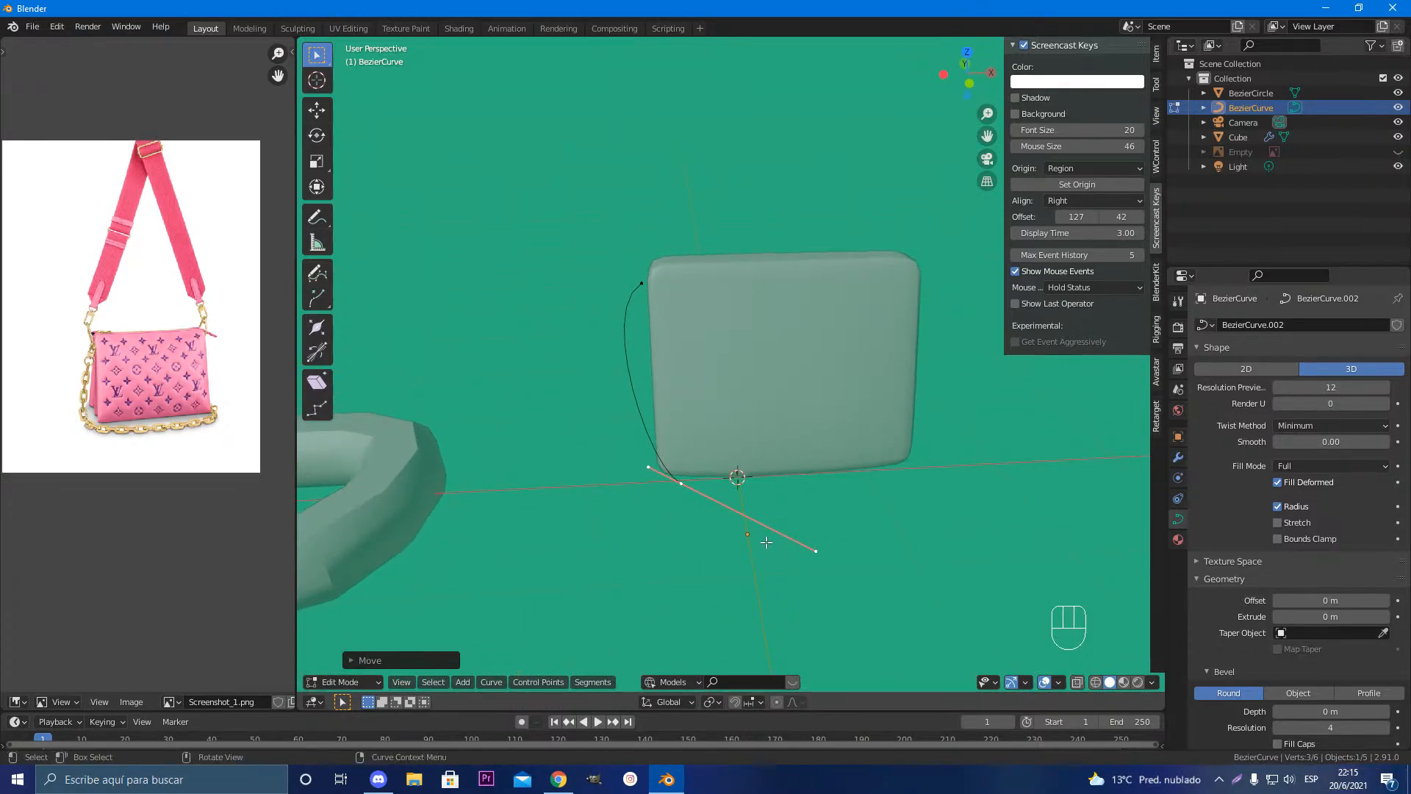
{"action": "key", "text": "s"}
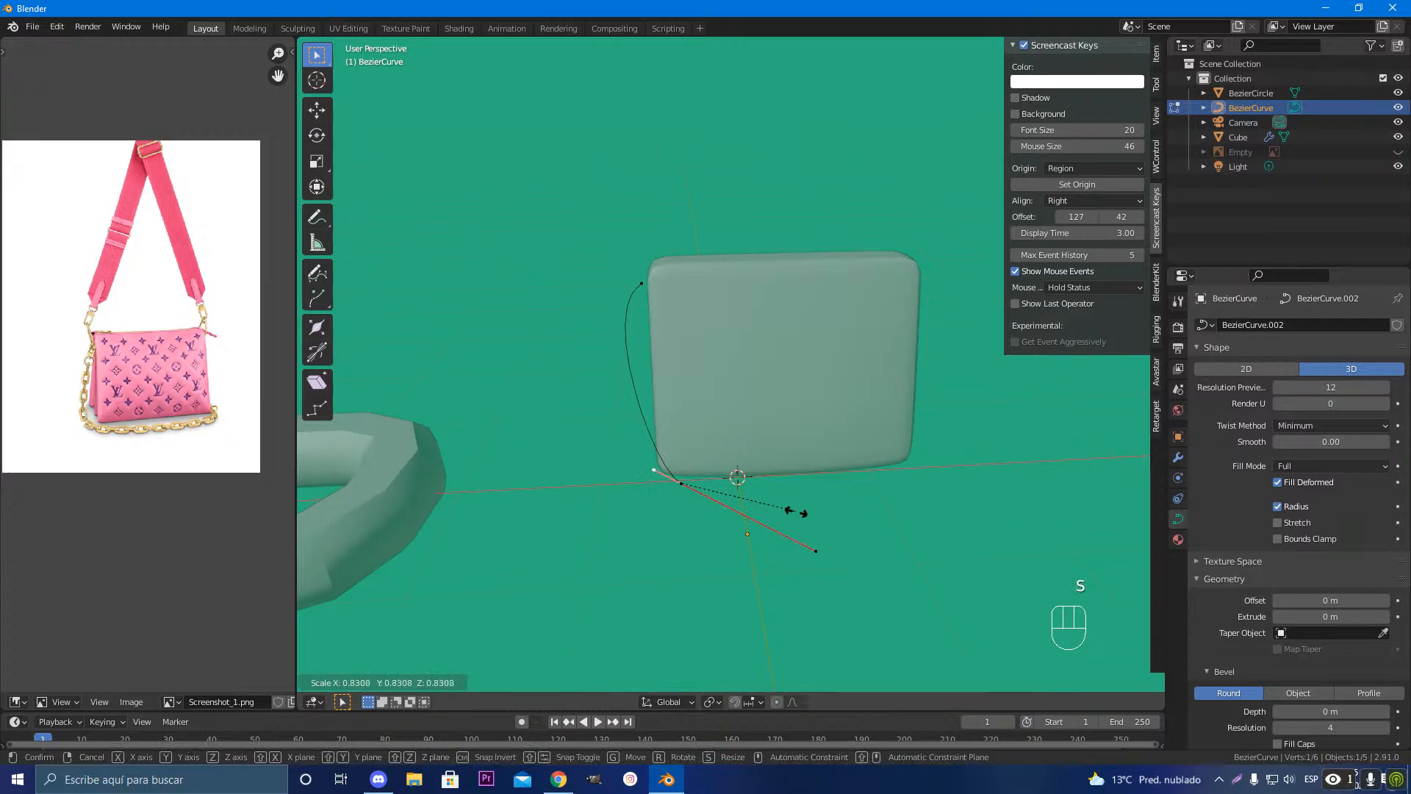
{"action": "left_click", "coordinate": [801, 516]}
{"action": "left_click", "coordinate": [643, 301]}
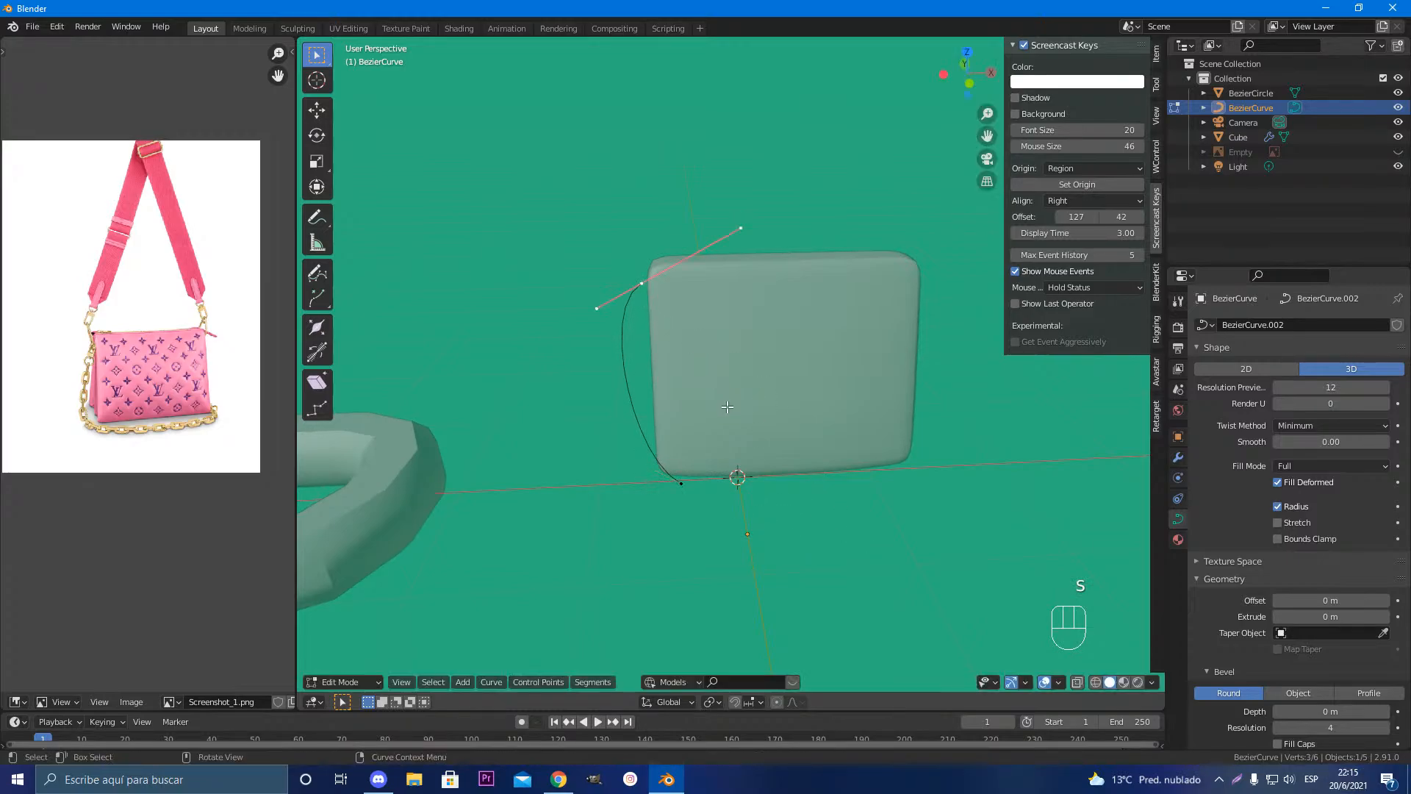
{"action": "key", "text": "s"}
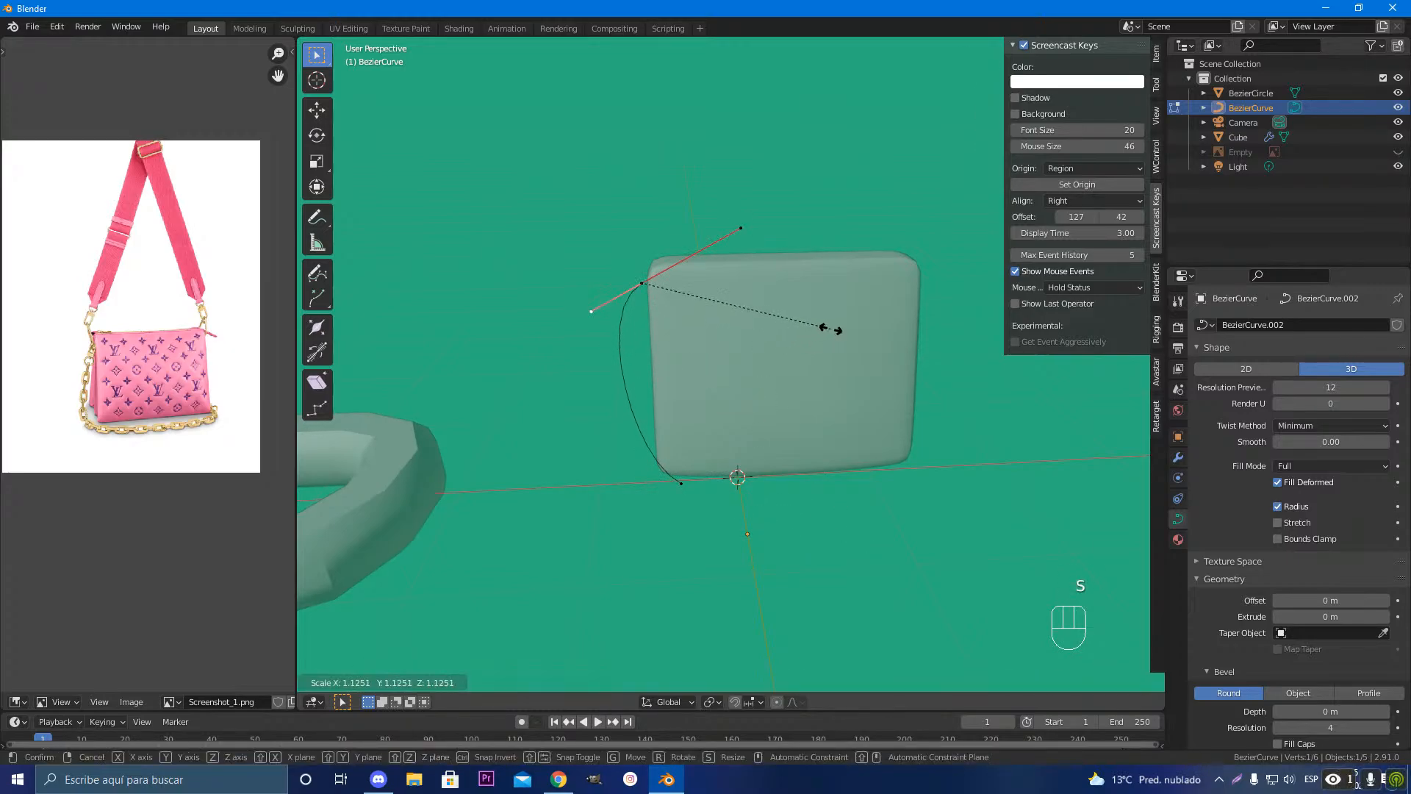
{"action": "left_click", "coordinate": [718, 317]}
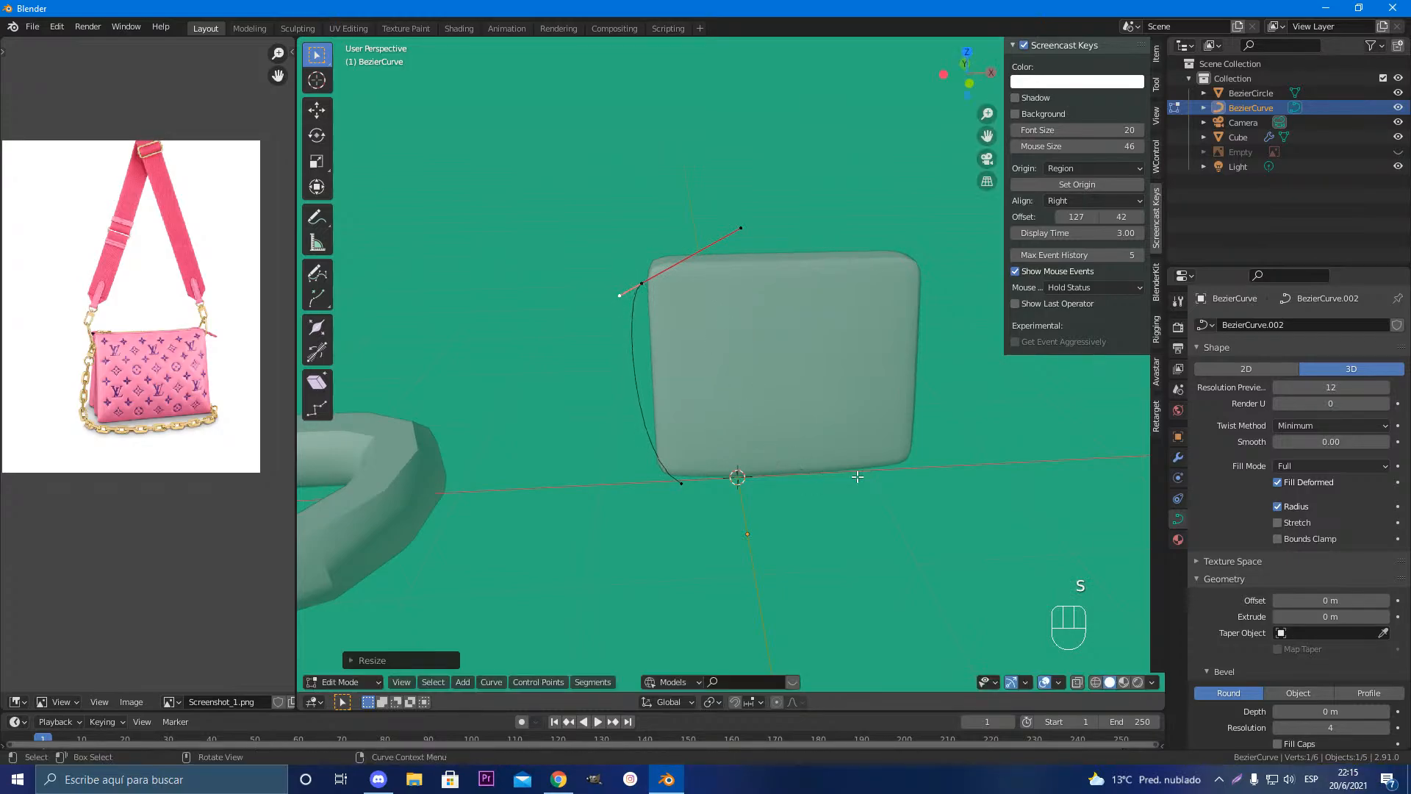
Step: Nudge the lower corner point and rotate its handles to follow the bag's bottom edge
{"action": "middle_click_drag", "start_coordinate": [857, 476], "coordinate": [1066, 486]}
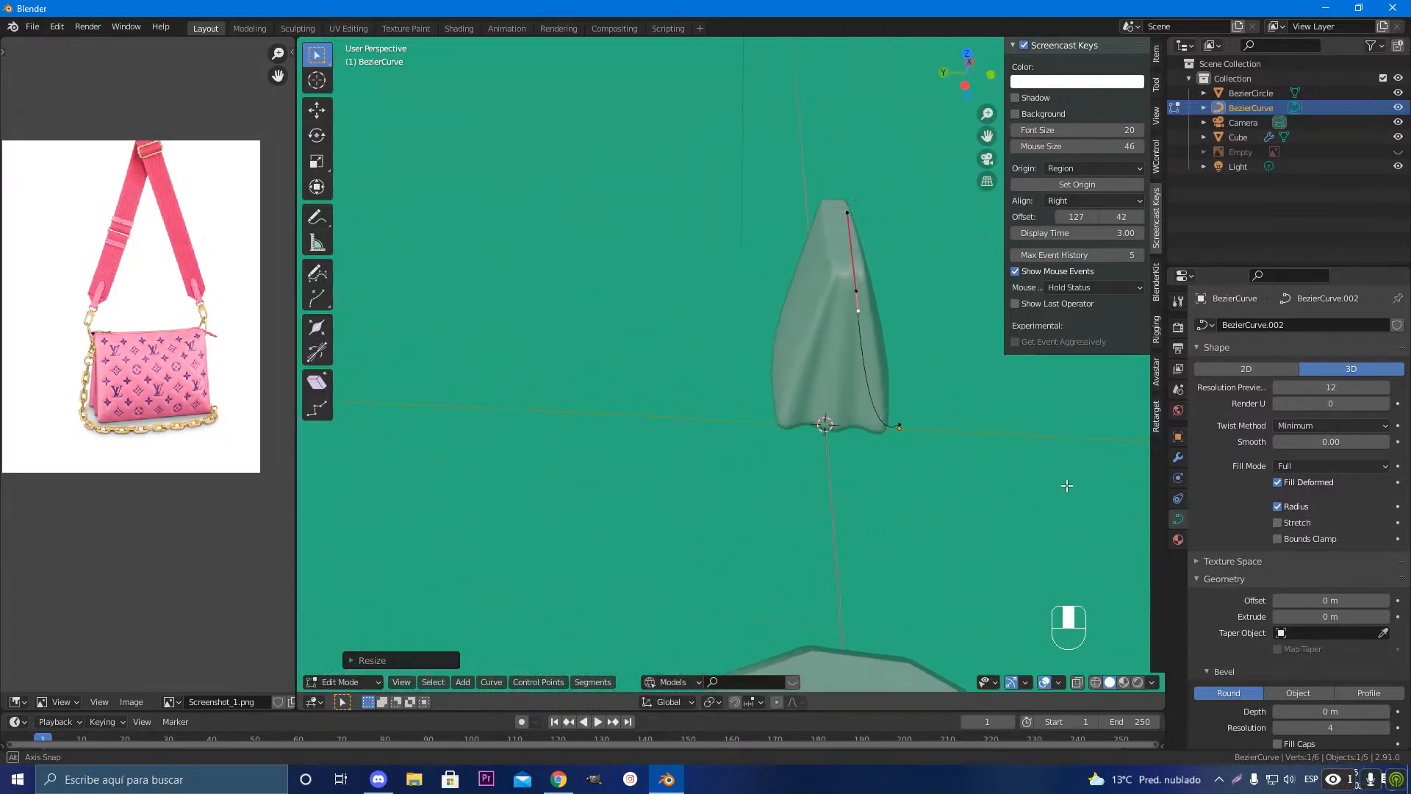
{"action": "left_click", "coordinate": [901, 427]}
{"action": "key", "text": "g"}
{"action": "key", "text": "x"}
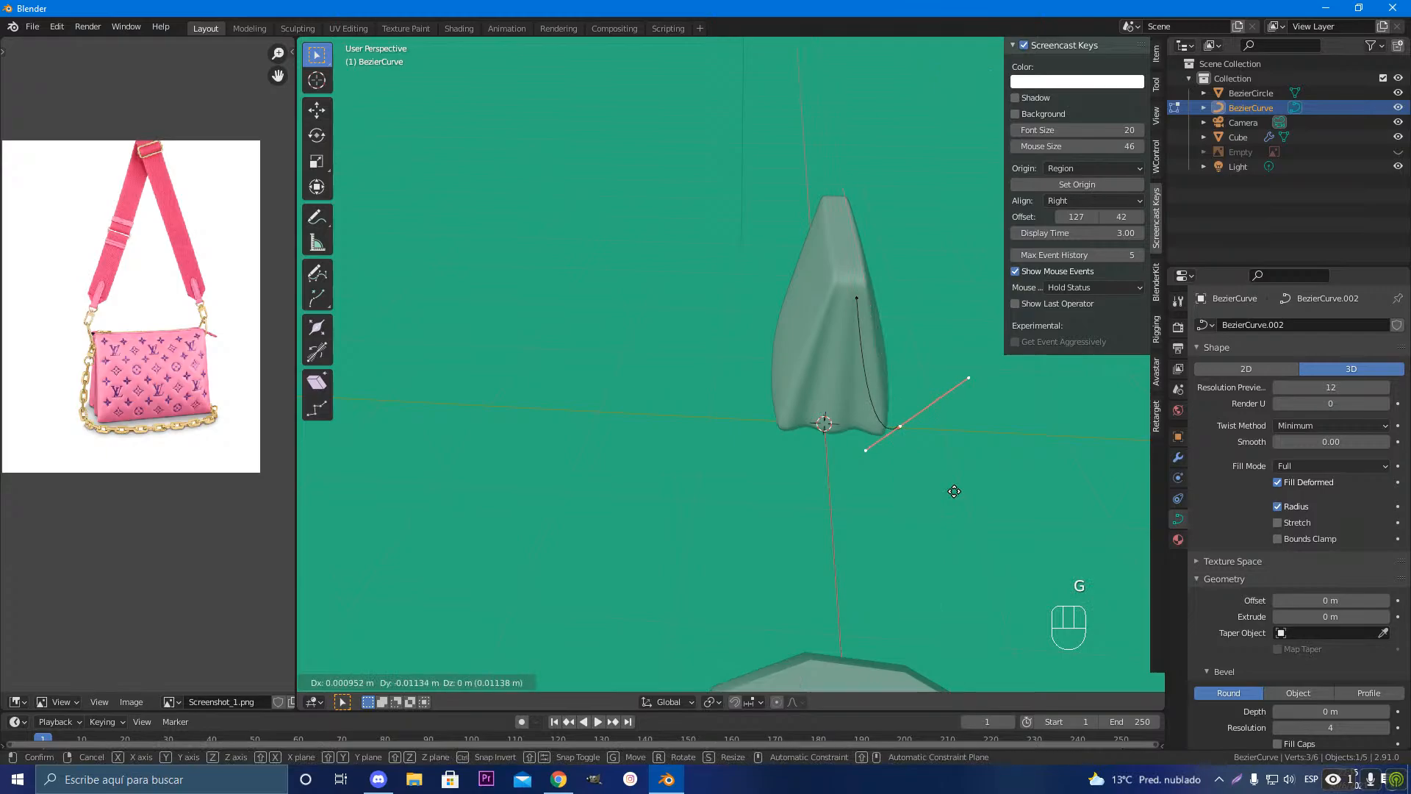
{"action": "left_click", "coordinate": [953, 491]}
{"action": "middle_click_drag", "start_coordinate": [952, 490], "coordinate": [789, 478]}
{"action": "key", "text": "r"}
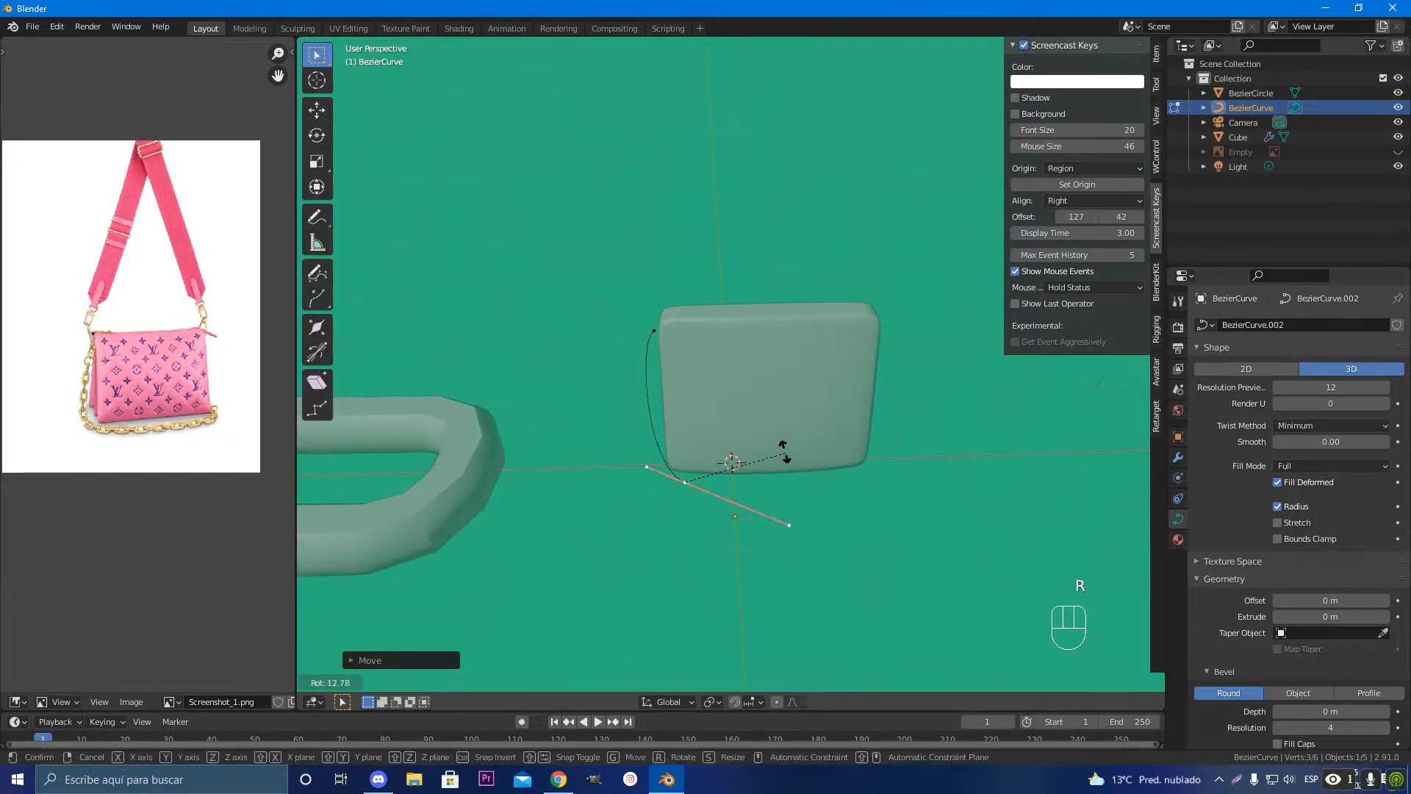
{"action": "left_click", "coordinate": [778, 436]}
Step: Extrude a new curve point about 1.49 m along the bag's bottom edge to the opposite lower corner
{"action": "key", "text": "e"}
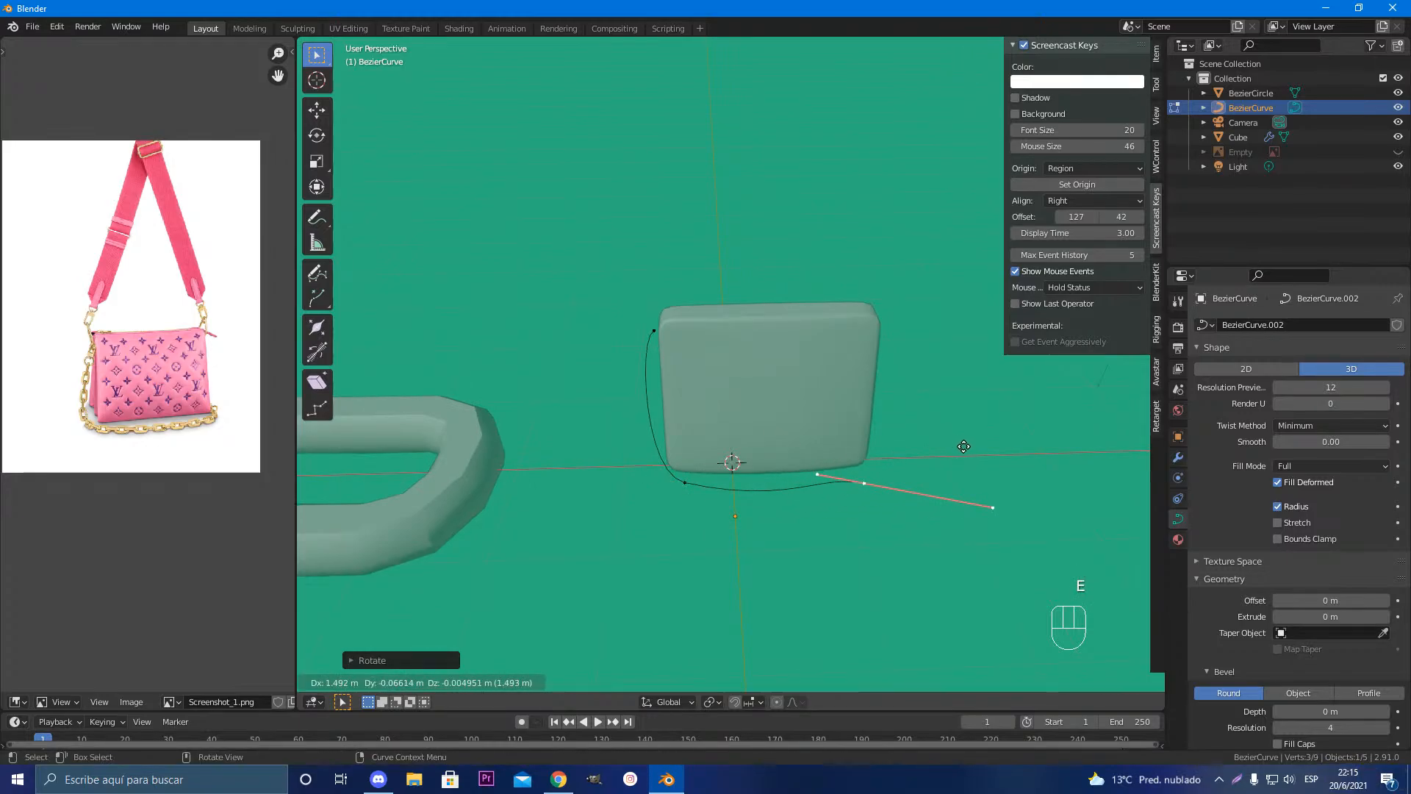
{"action": "left_click", "coordinate": [964, 446]}
{"action": "middle_click_drag", "start_coordinate": [926, 540], "coordinate": [731, 544]}
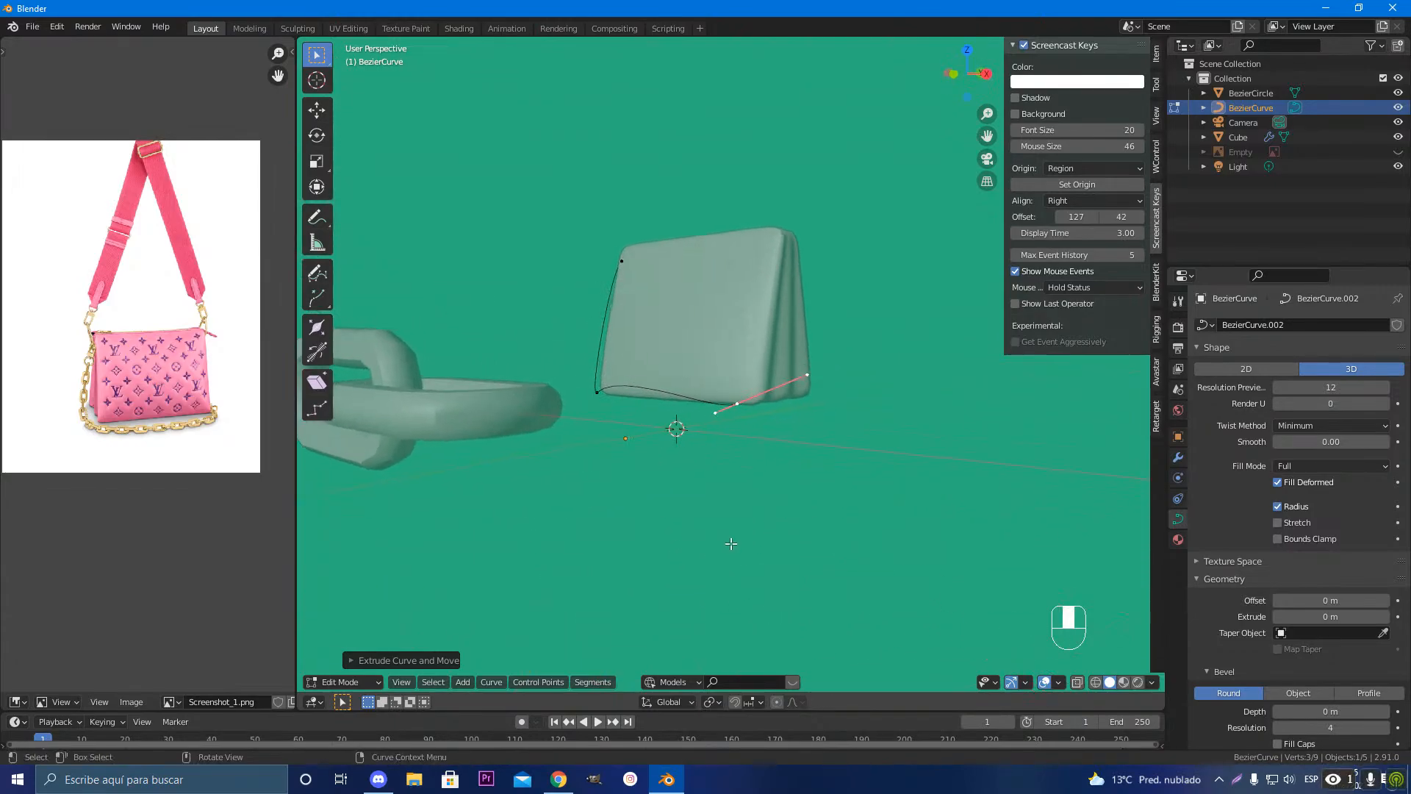
Step: Rotate the first lower corner point's handles about 21° around the global Y axis
{"action": "middle_click_drag", "start_coordinate": [679, 423], "coordinate": [785, 423]}
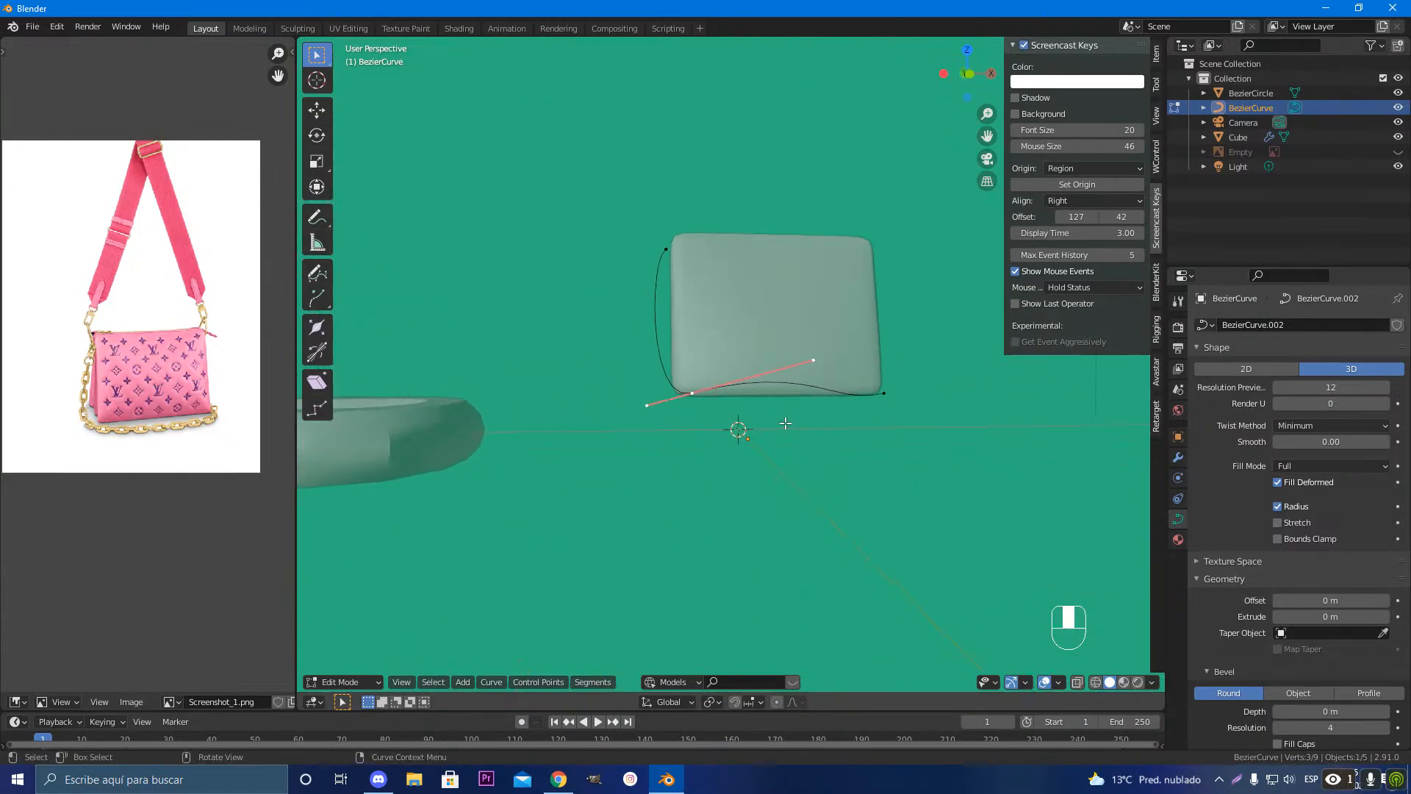
{"action": "key", "text": "r"}
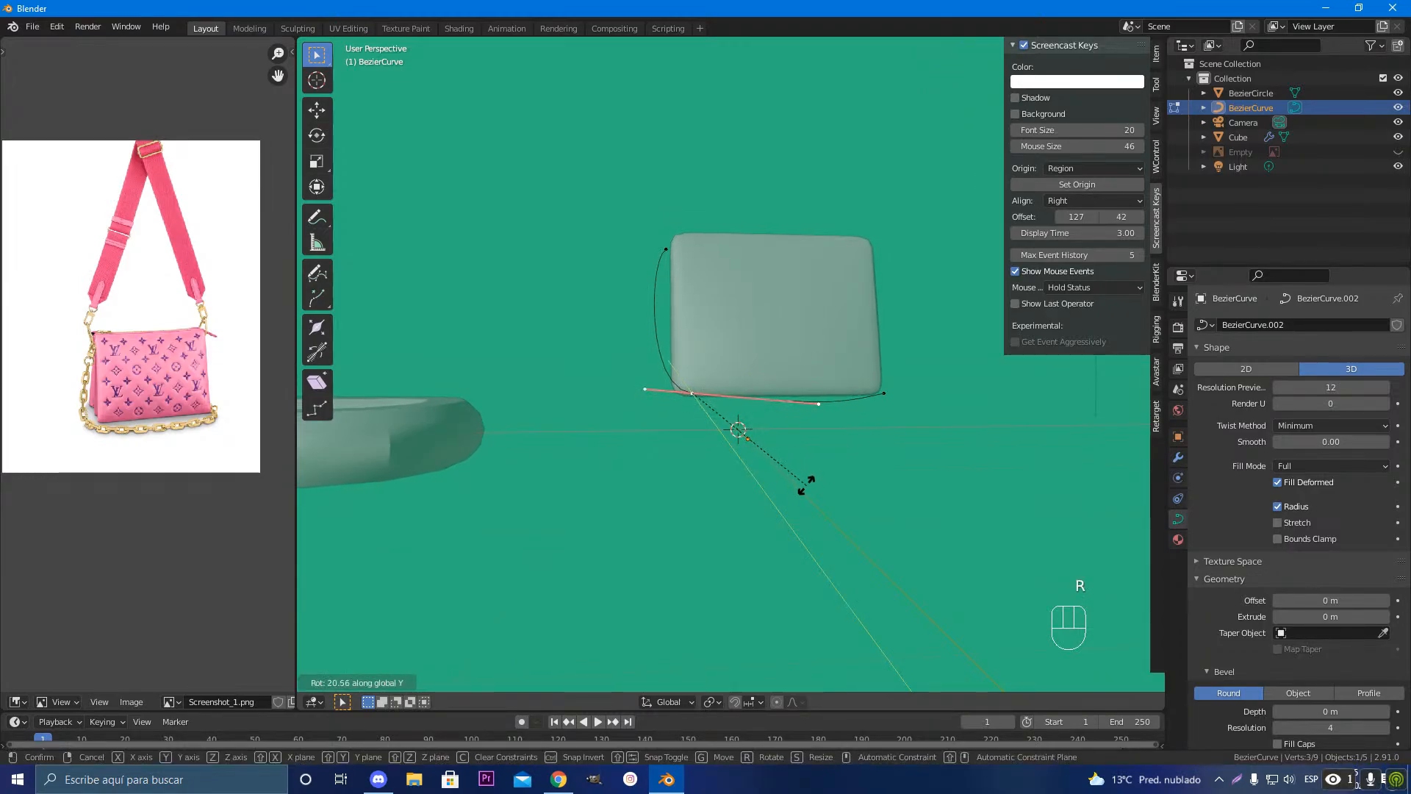
{"action": "left_click", "coordinate": [806, 485]}
Step: Rotate the extruded end point's handles around the global Y axis to level them with the bag's bottom
{"action": "middle_click_drag", "start_coordinate": [854, 494], "coordinate": [684, 495]}
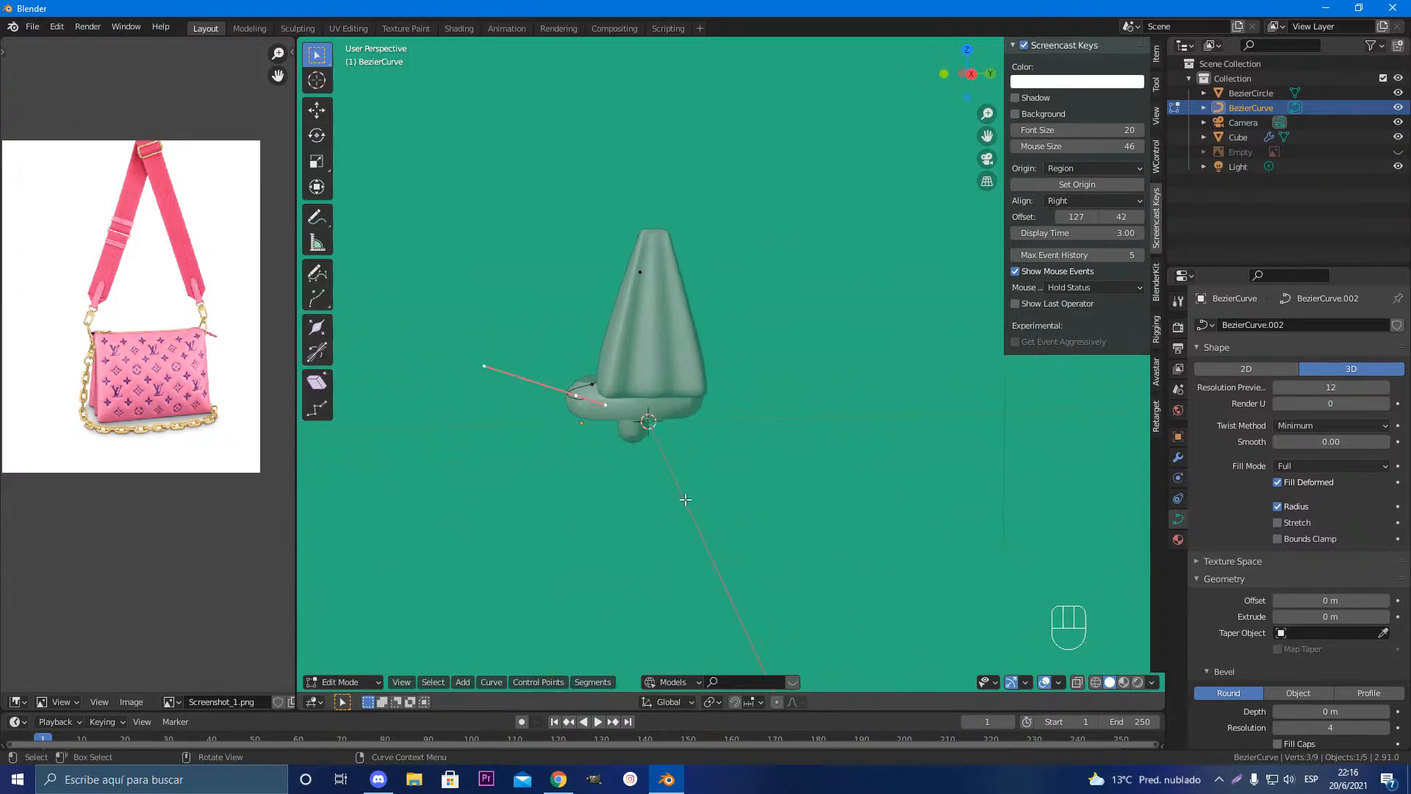
{"action": "key", "text": "r"}
{"action": "key", "text": "z"}
{"action": "key", "text": "y"}
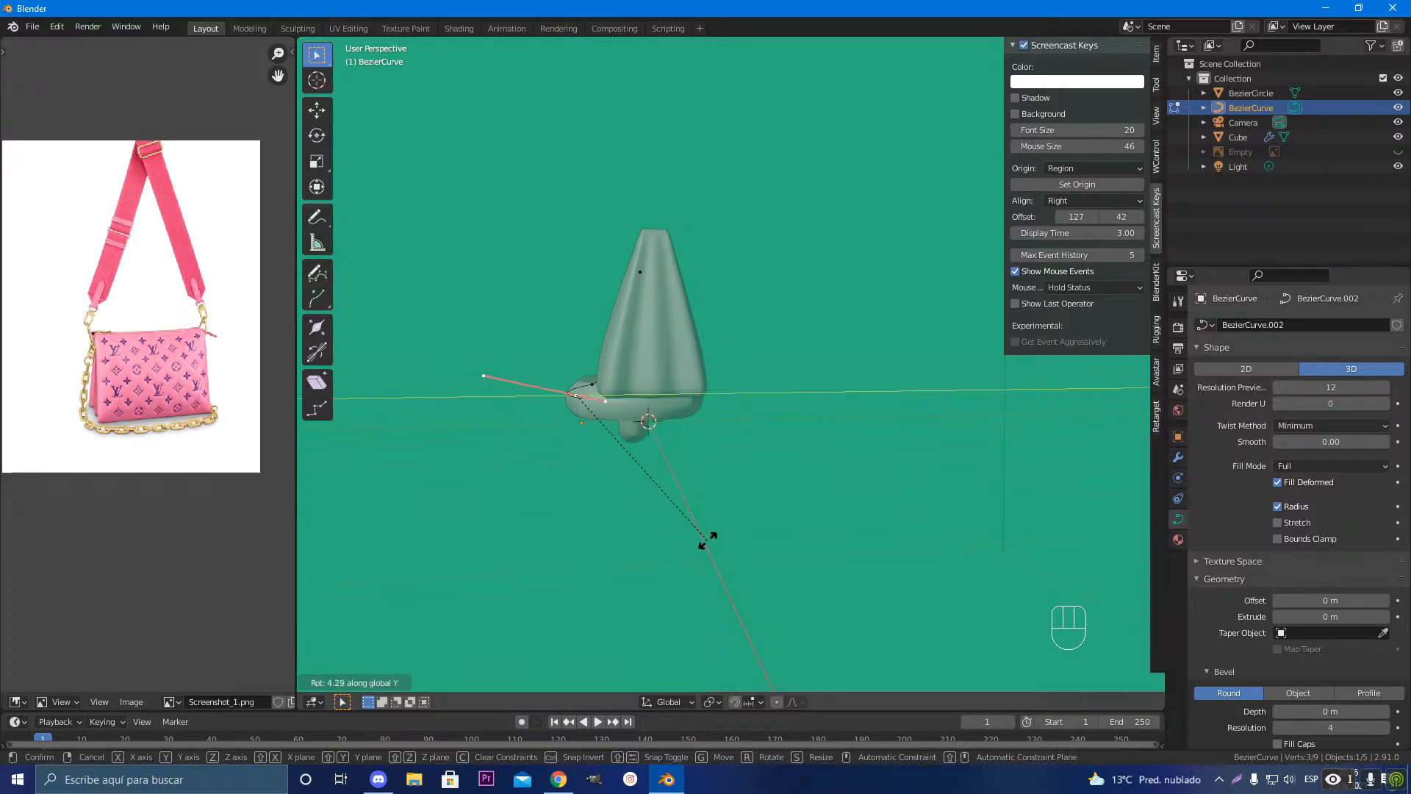
{"action": "left_click", "coordinate": [662, 562]}
Step: Rotate the extruded end point's handles around global Z toward the bag's bottom edge and scale its outer handle to about 0.24
{"action": "key", "text": "KP_3"}
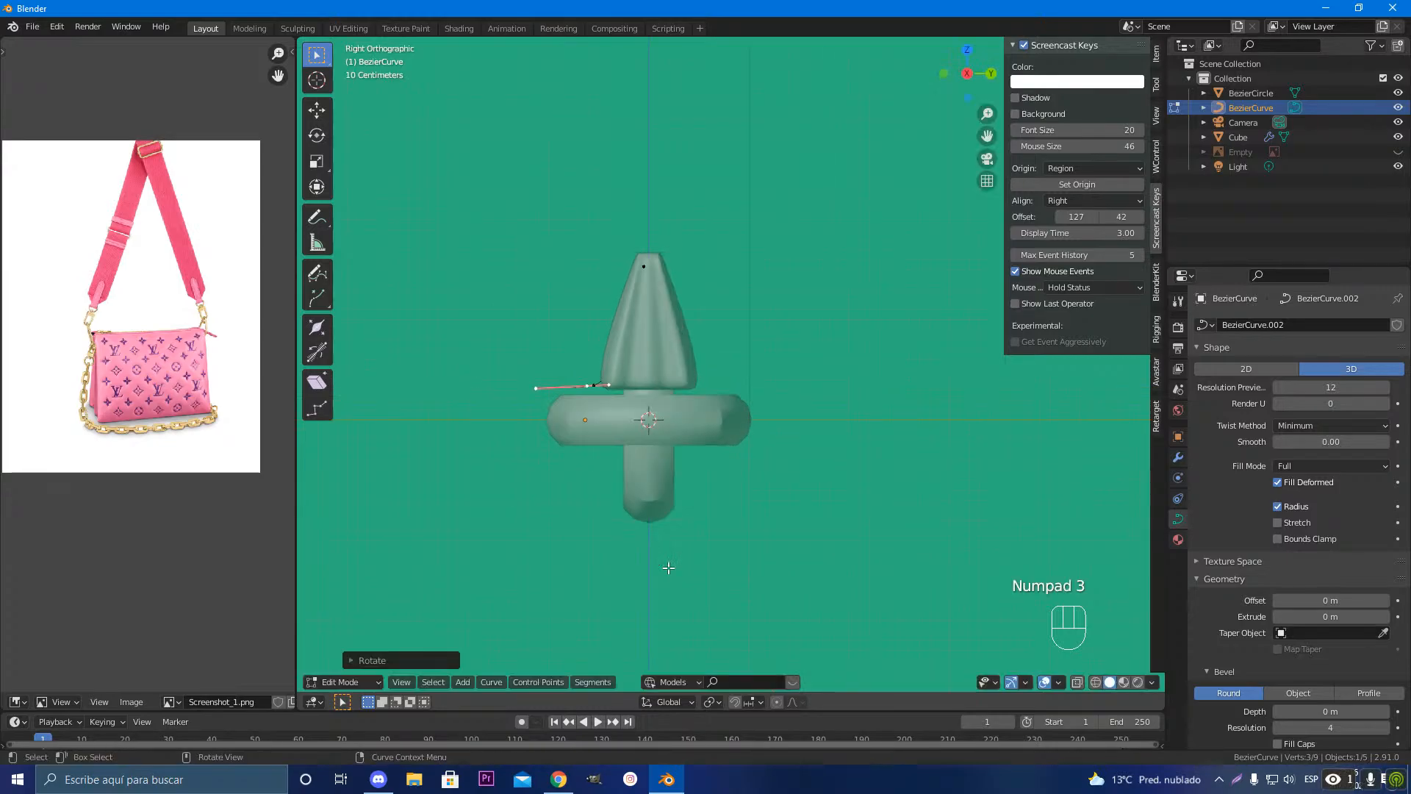
{"action": "scroll", "coordinate": [668, 567], "scroll_direction": "up", "scroll_amount": 6}
{"action": "middle_click_drag", "start_coordinate": [668, 567], "coordinate": [1077, 570], "text": "shift"}
{"action": "middle_click_drag", "start_coordinate": [61, 547], "coordinate": [253, 557], "text": "shift"}
{"action": "middle_click_drag", "start_coordinate": [207, 490], "coordinate": [65, 530], "text": "shift"}
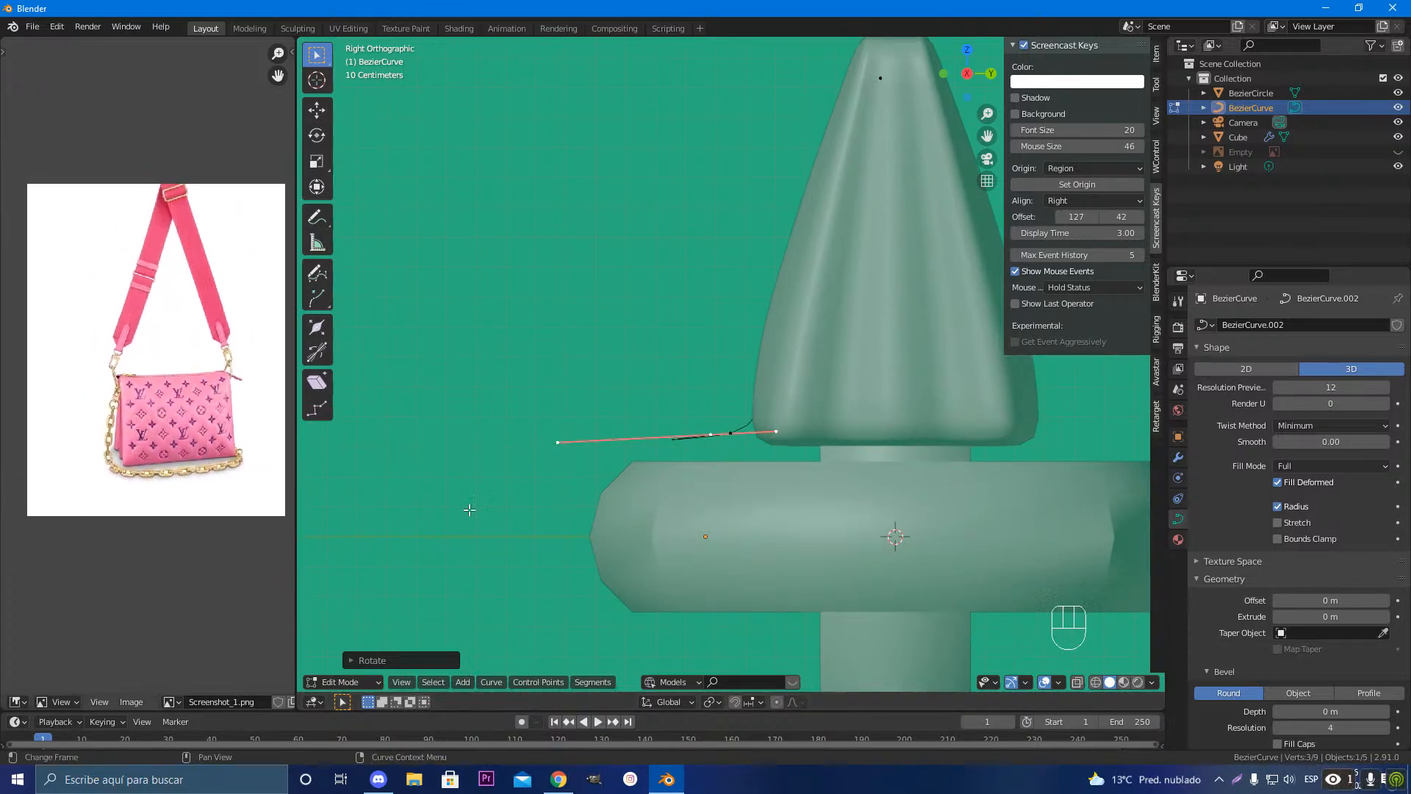
{"action": "middle_click_drag", "start_coordinate": [685, 493], "coordinate": [747, 560]}
{"action": "key", "text": "r"}
{"action": "key", "text": "z"}
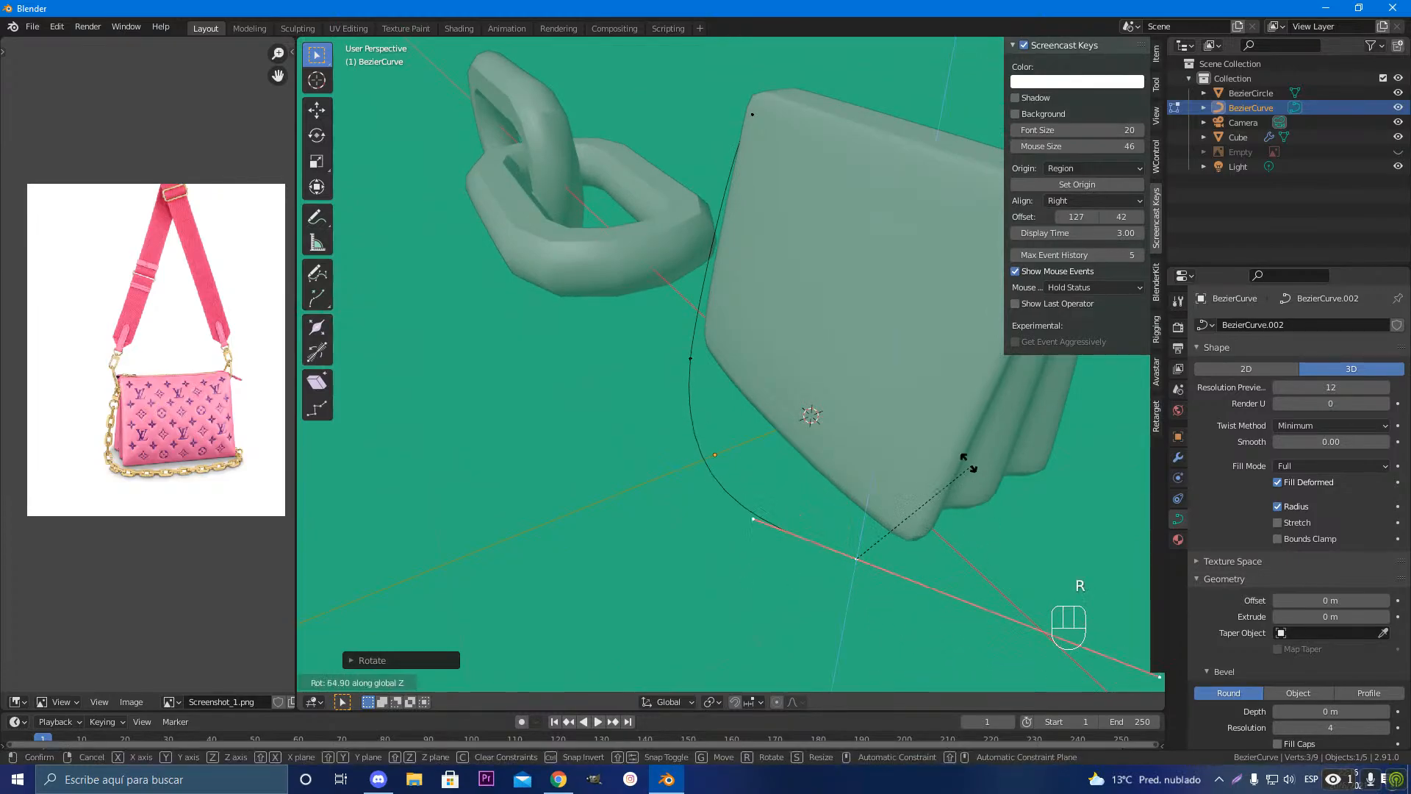
{"action": "left_click", "coordinate": [923, 463]}
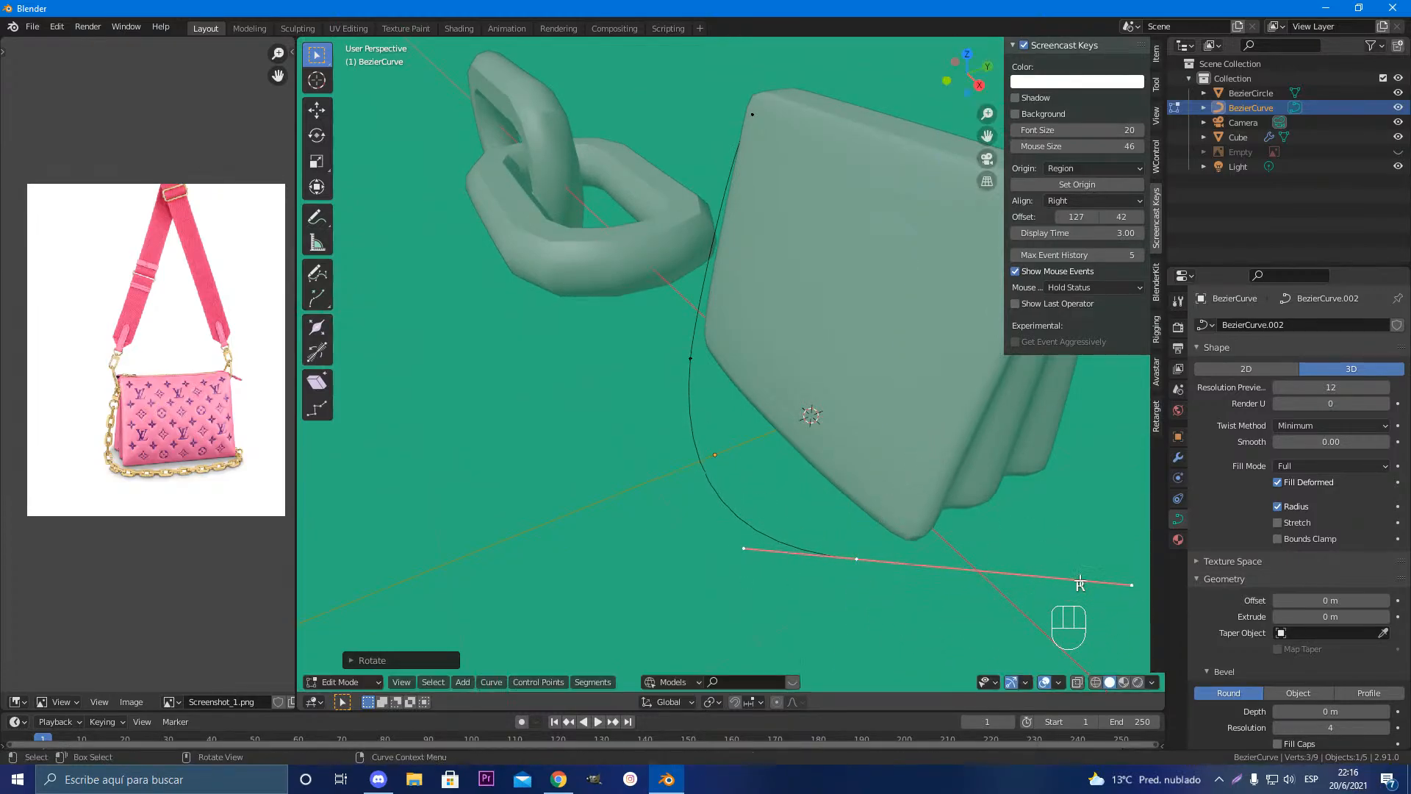
{"action": "key", "text": "s"}
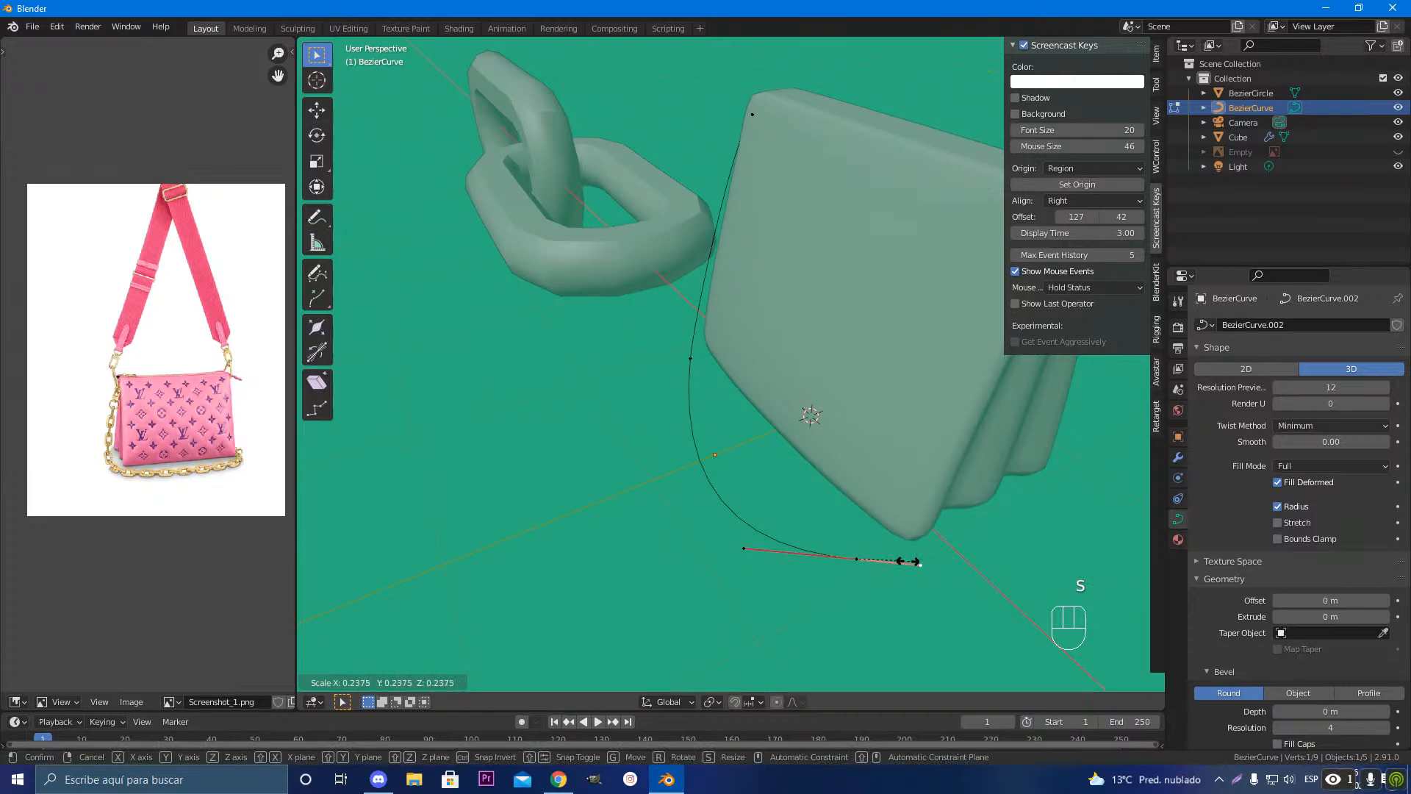
{"action": "left_click", "coordinate": [908, 561]}
Step: Move the extruded end point along Y toward the bag and shift it slightly outward past the lower corner
{"action": "key", "text": "g"}
{"action": "key", "text": "y"}
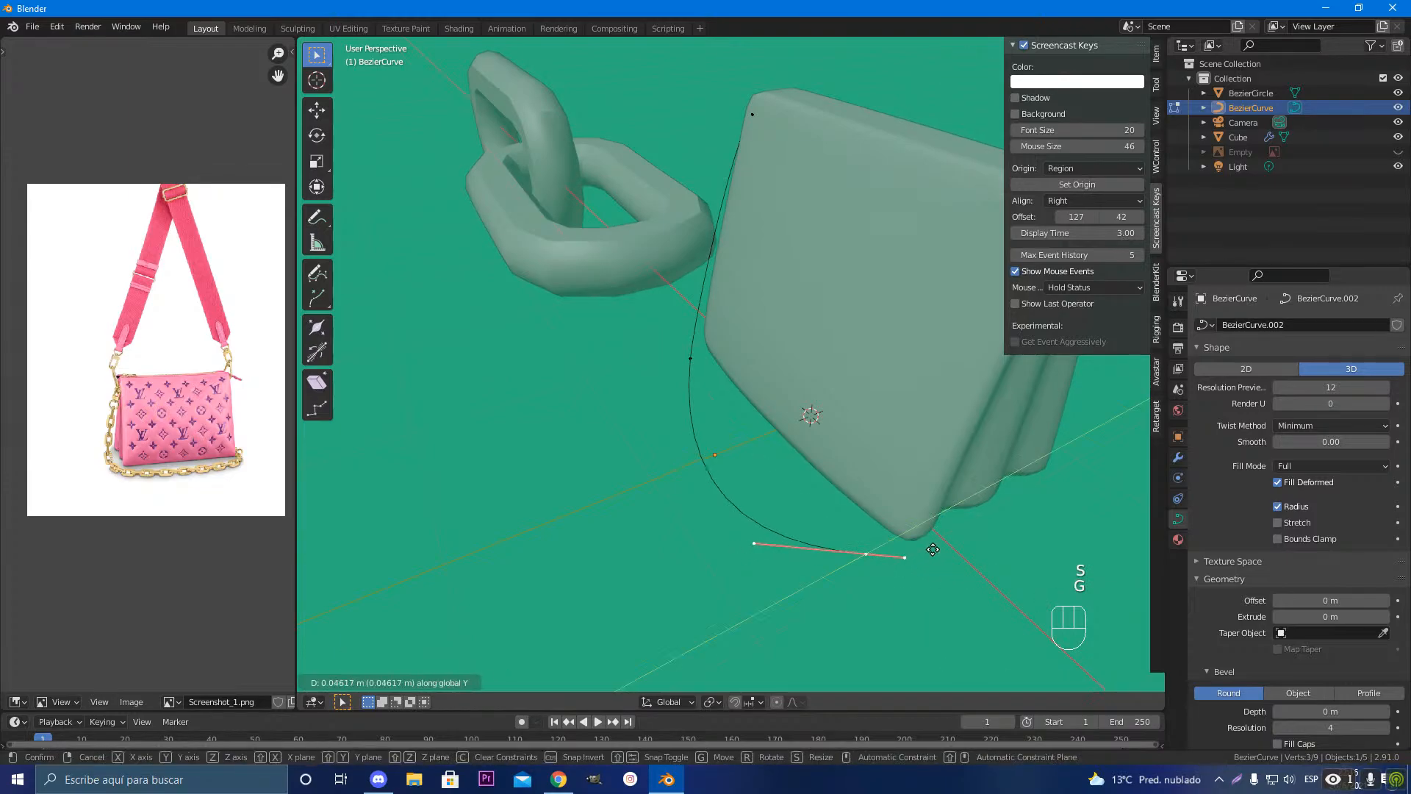
{"action": "left_click", "coordinate": [972, 536]}
{"action": "key", "text": "g"}
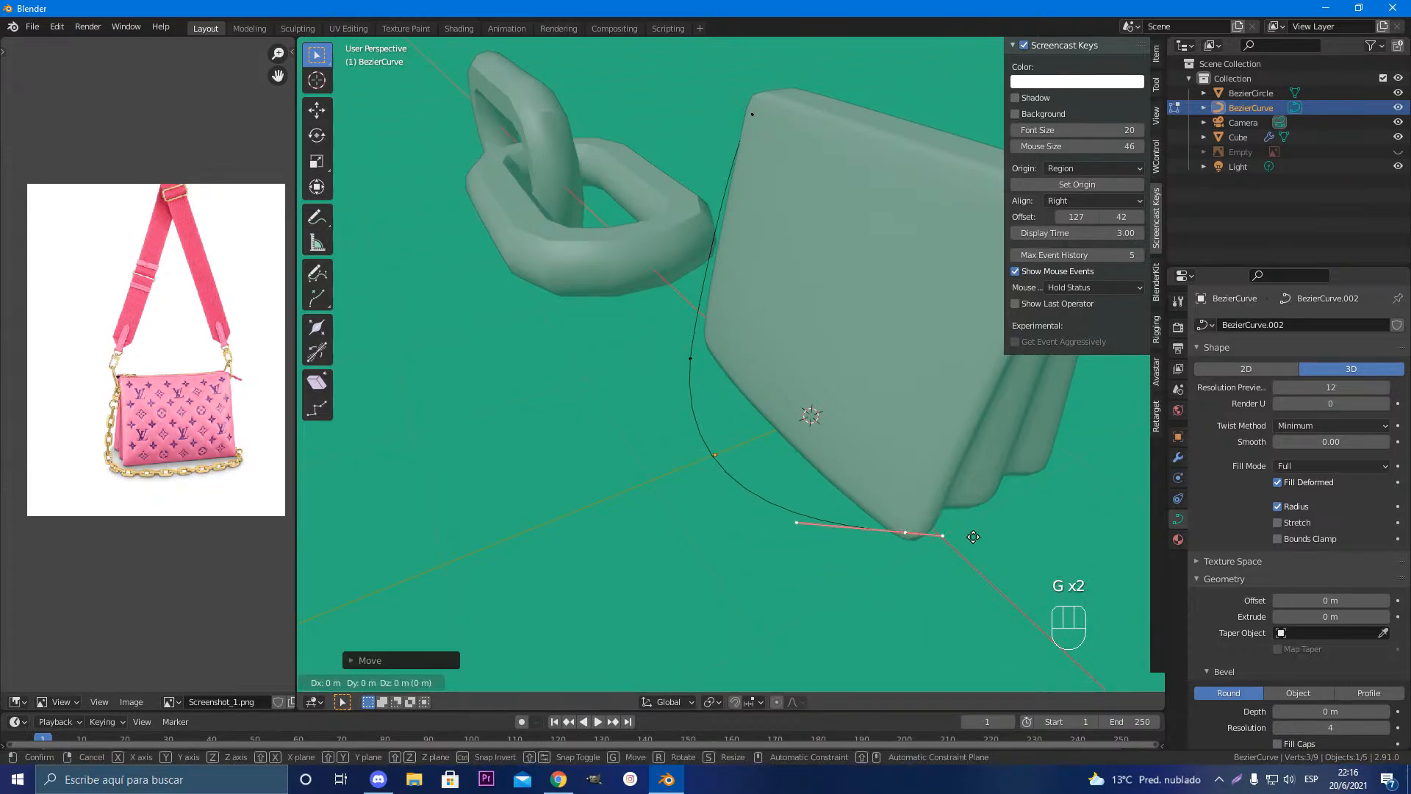
{"action": "left_click", "coordinate": [965, 552]}
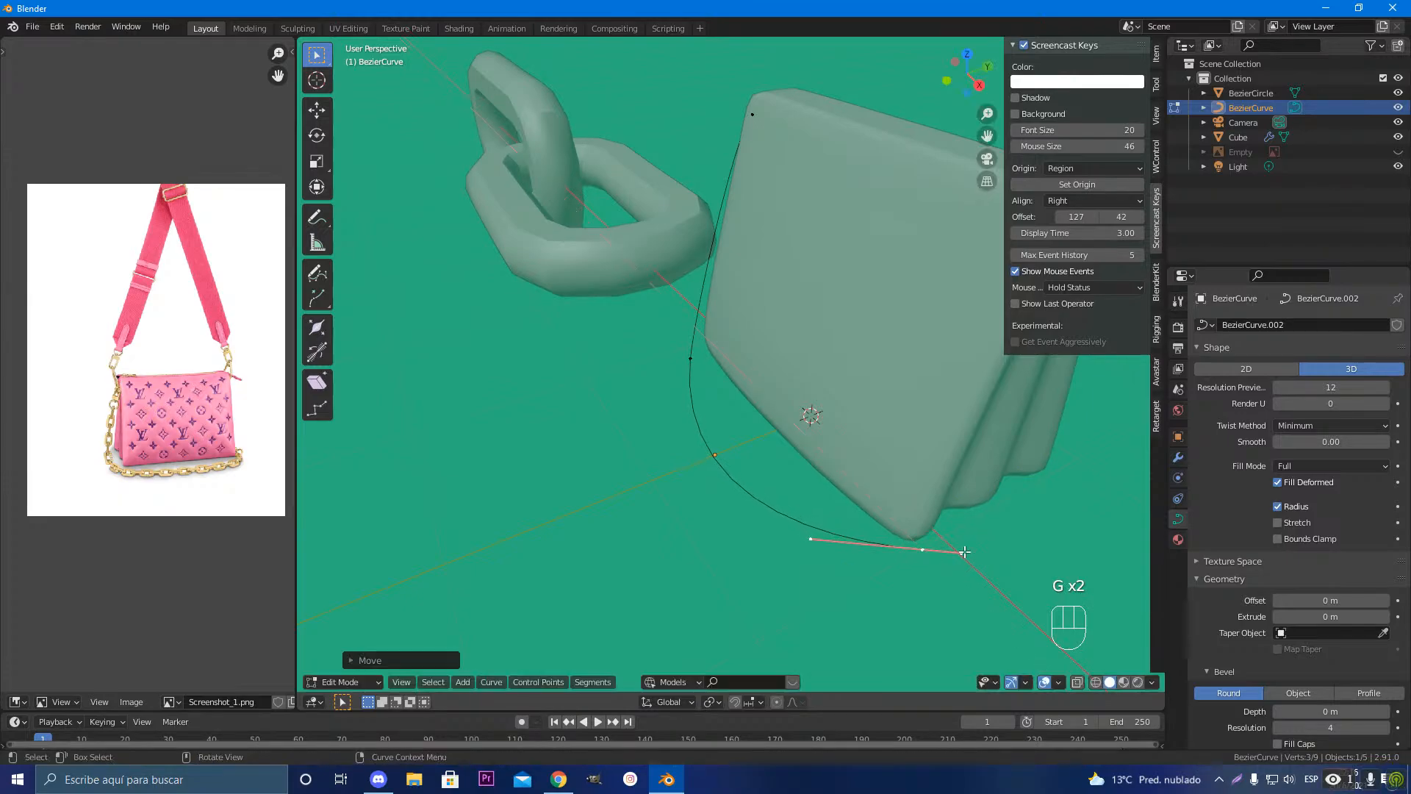
Step: Extrude the curve's end point straight up along Z from the bag's bottom corner to the height of its top corner
{"action": "middle_click_drag", "start_coordinate": [965, 551], "coordinate": [906, 525]}
{"action": "key", "text": "e"}
{"action": "key", "text": "z"}
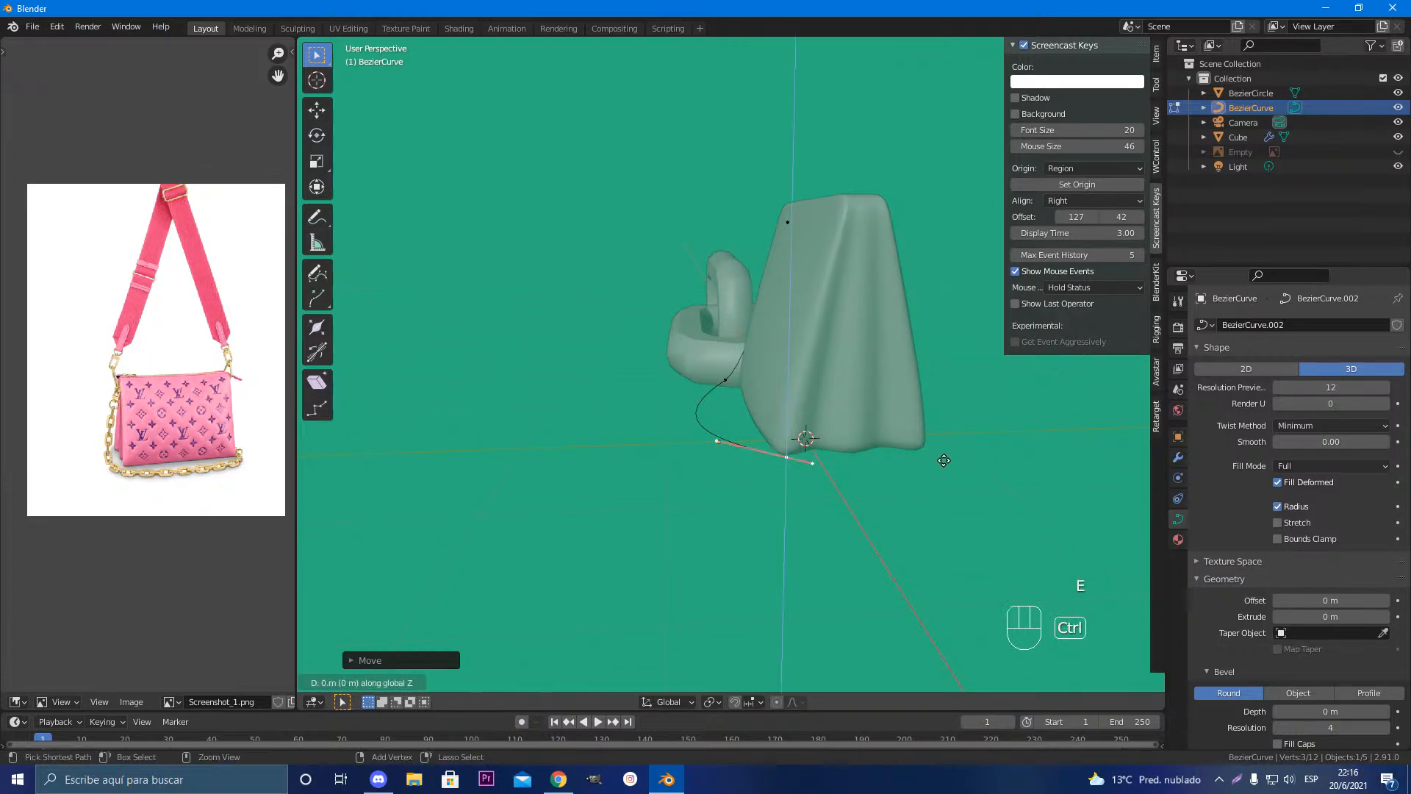
{"action": "left_click", "coordinate": [943, 277]}
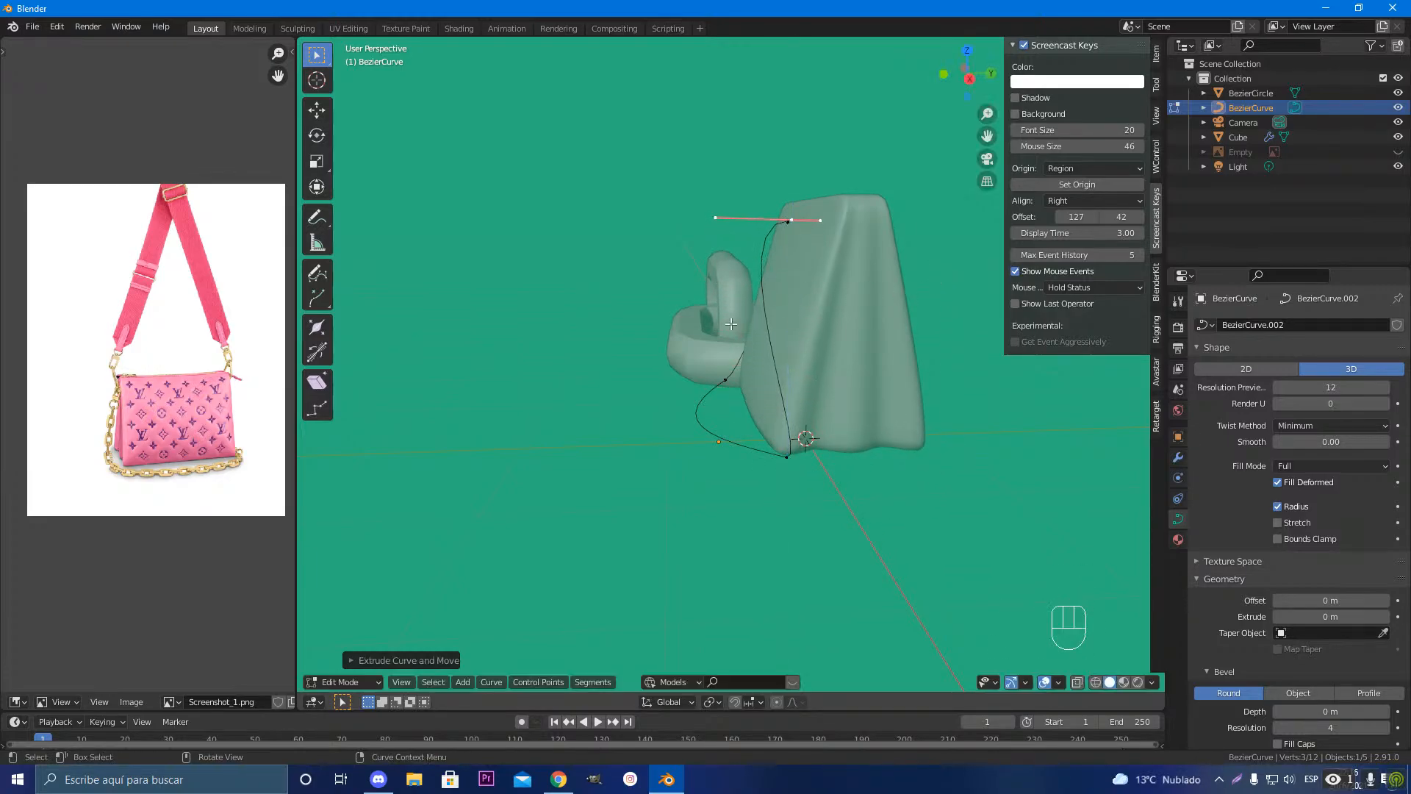
Step: Rotate the extruded end point's handles about 85 degrees around the Z axis so the curve bows outward from the bag's side
{"action": "middle_click_drag", "start_coordinate": [792, 315], "coordinate": [729, 402]}
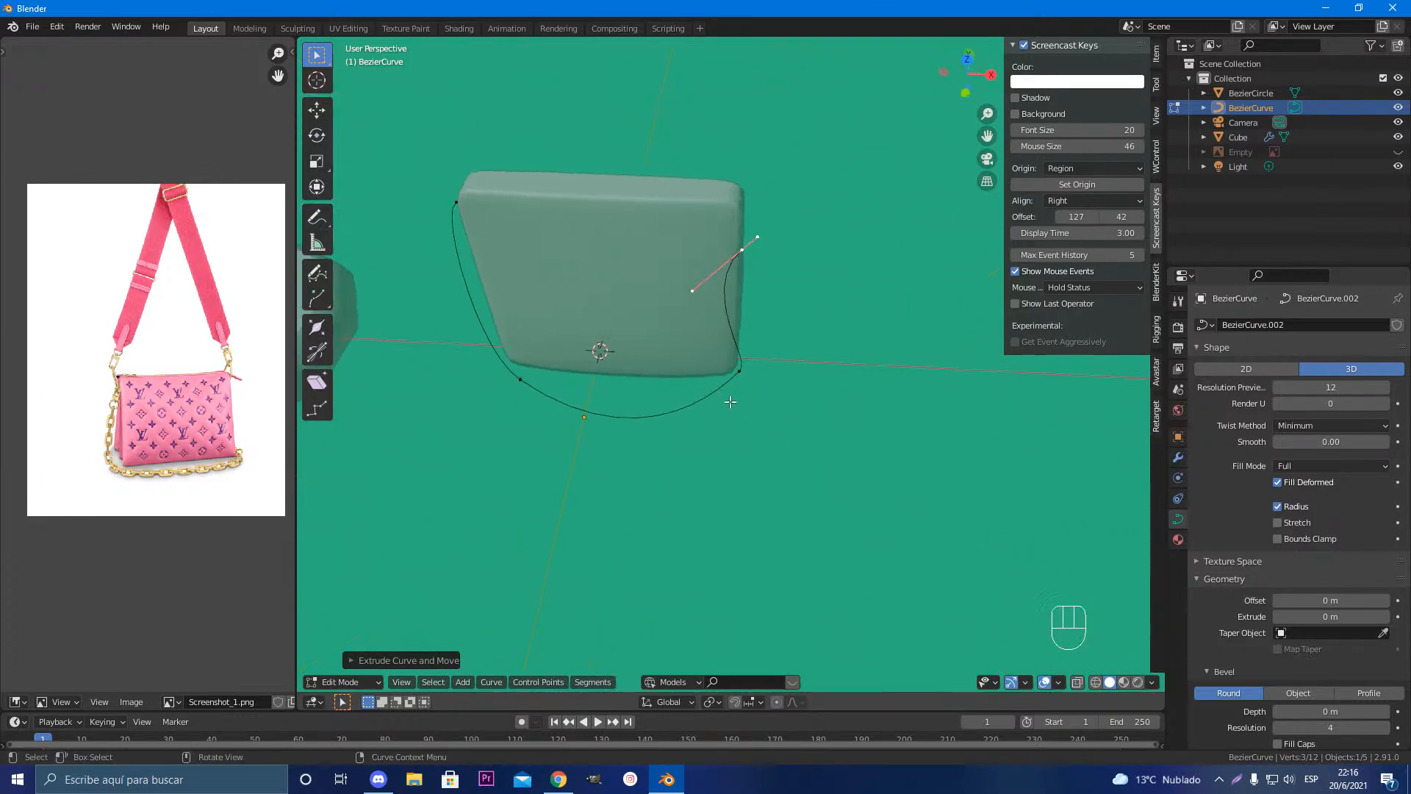
{"action": "key", "text": "r"}
{"action": "key", "text": "z"}
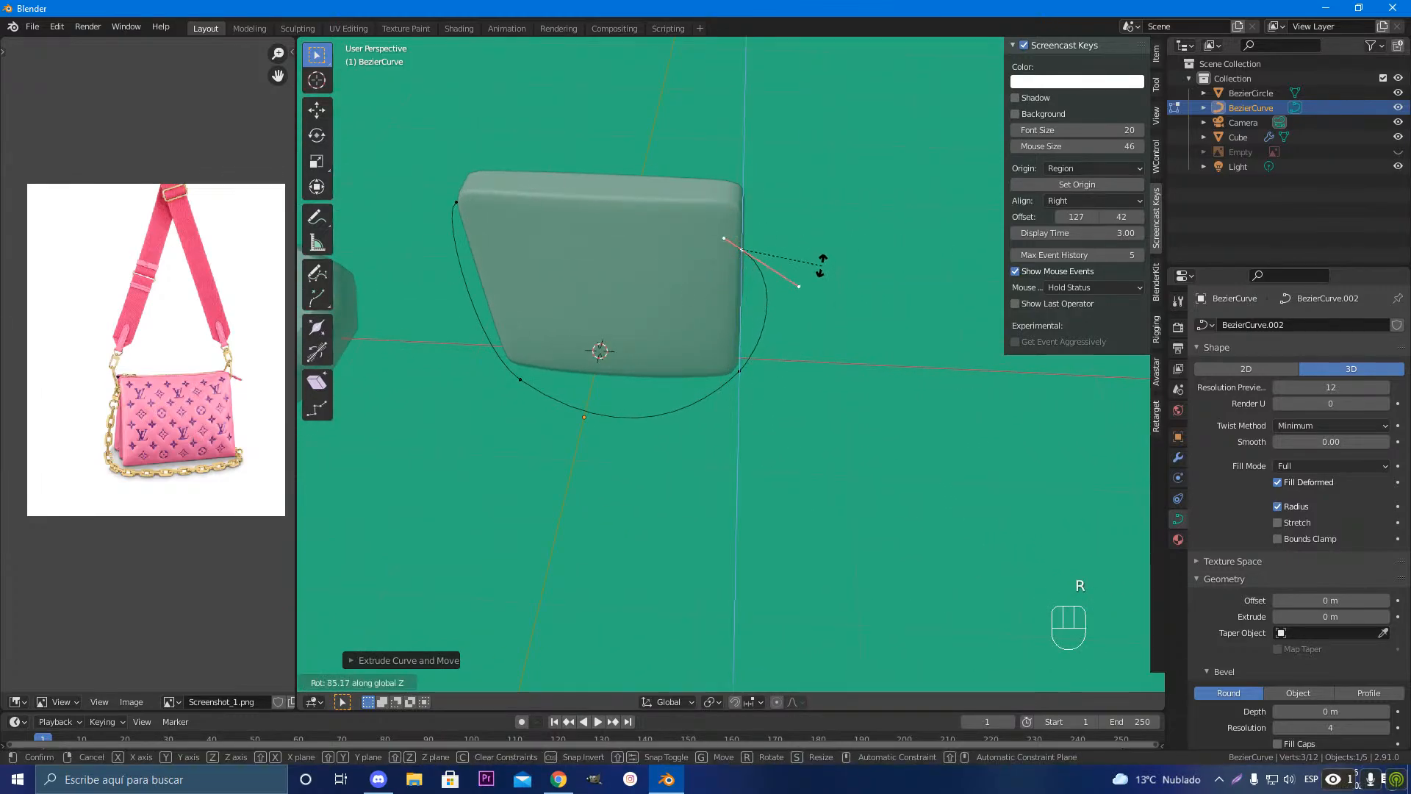
{"action": "left_click", "coordinate": [822, 265]}
Step: Move the curve's upper end point along the Y axis toward the middle of the bag's top side edge
{"action": "scroll", "coordinate": [823, 353], "scroll_direction": "up", "scroll_amount": 4}
{"action": "middle_click_drag", "start_coordinate": [844, 324], "coordinate": [780, 290]}
{"action": "middle_click_drag", "start_coordinate": [795, 346], "coordinate": [922, 377]}
{"action": "key", "text": "g"}
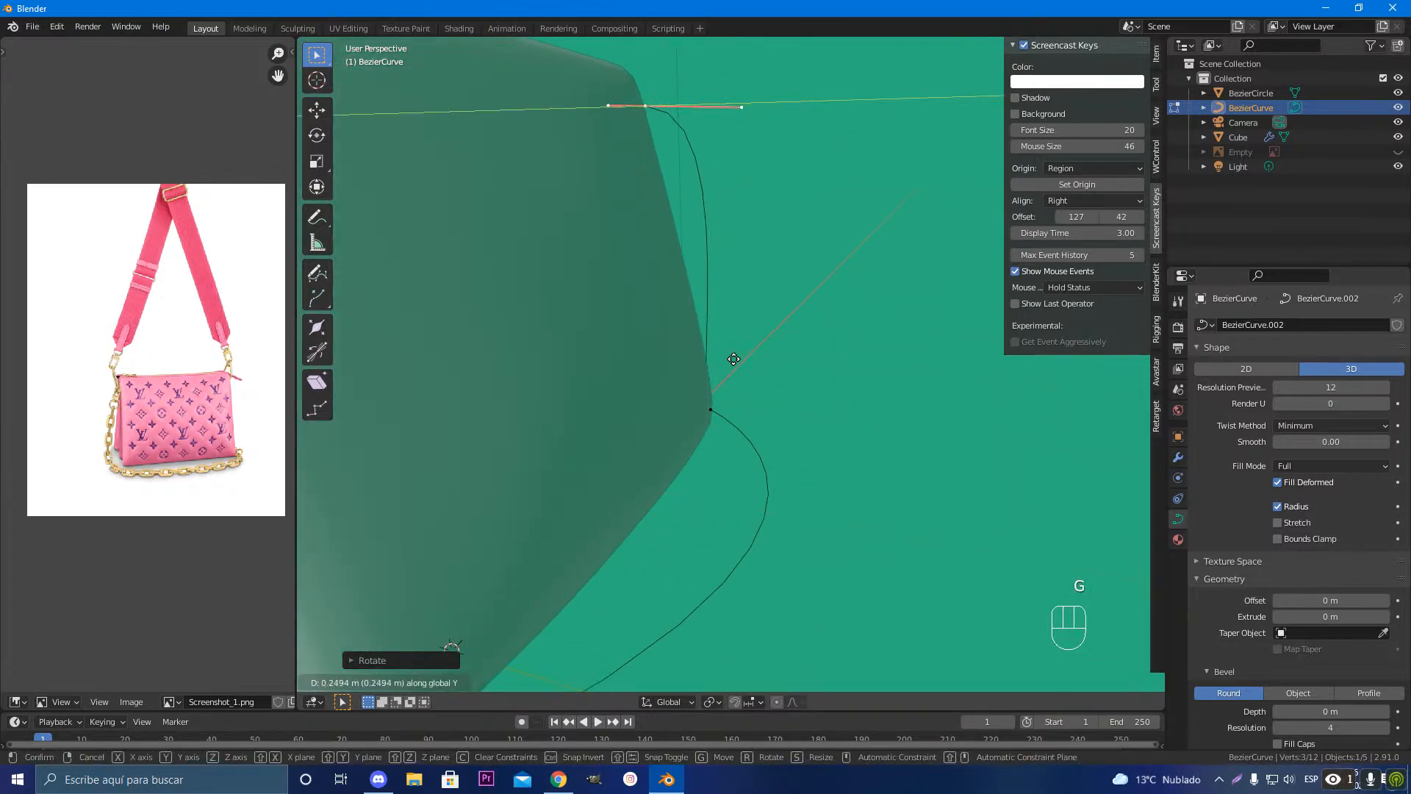
{"action": "left_click", "coordinate": [701, 347]}
Step: Rotate the upper end point's handles about 74 degrees around the Y axis to follow the bag's side
{"action": "middle_click_drag", "start_coordinate": [788, 376], "coordinate": [556, 362]}
{"action": "scroll", "coordinate": [536, 388], "scroll_direction": "down", "scroll_amount": 2}
{"action": "key", "text": "r"}
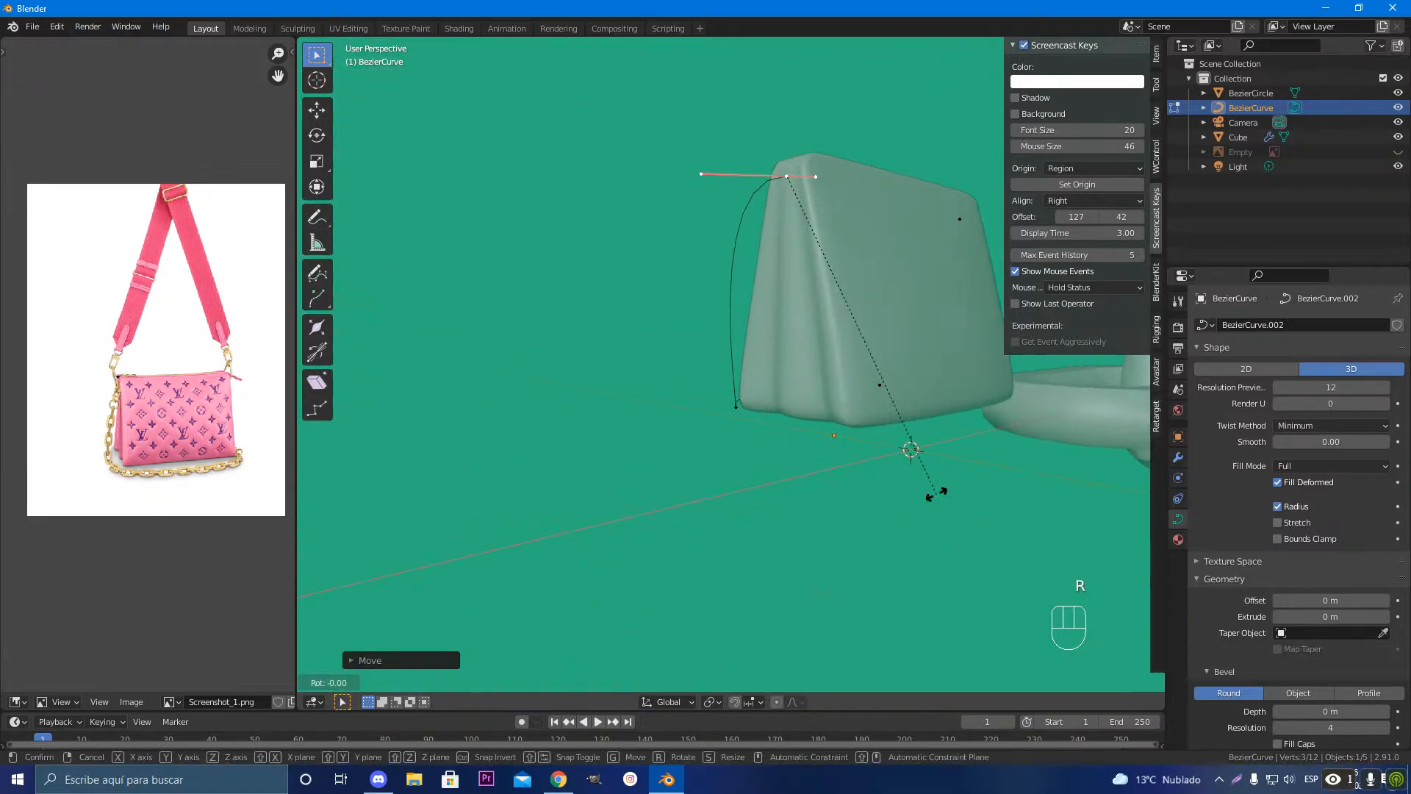
{"action": "key", "text": "y"}
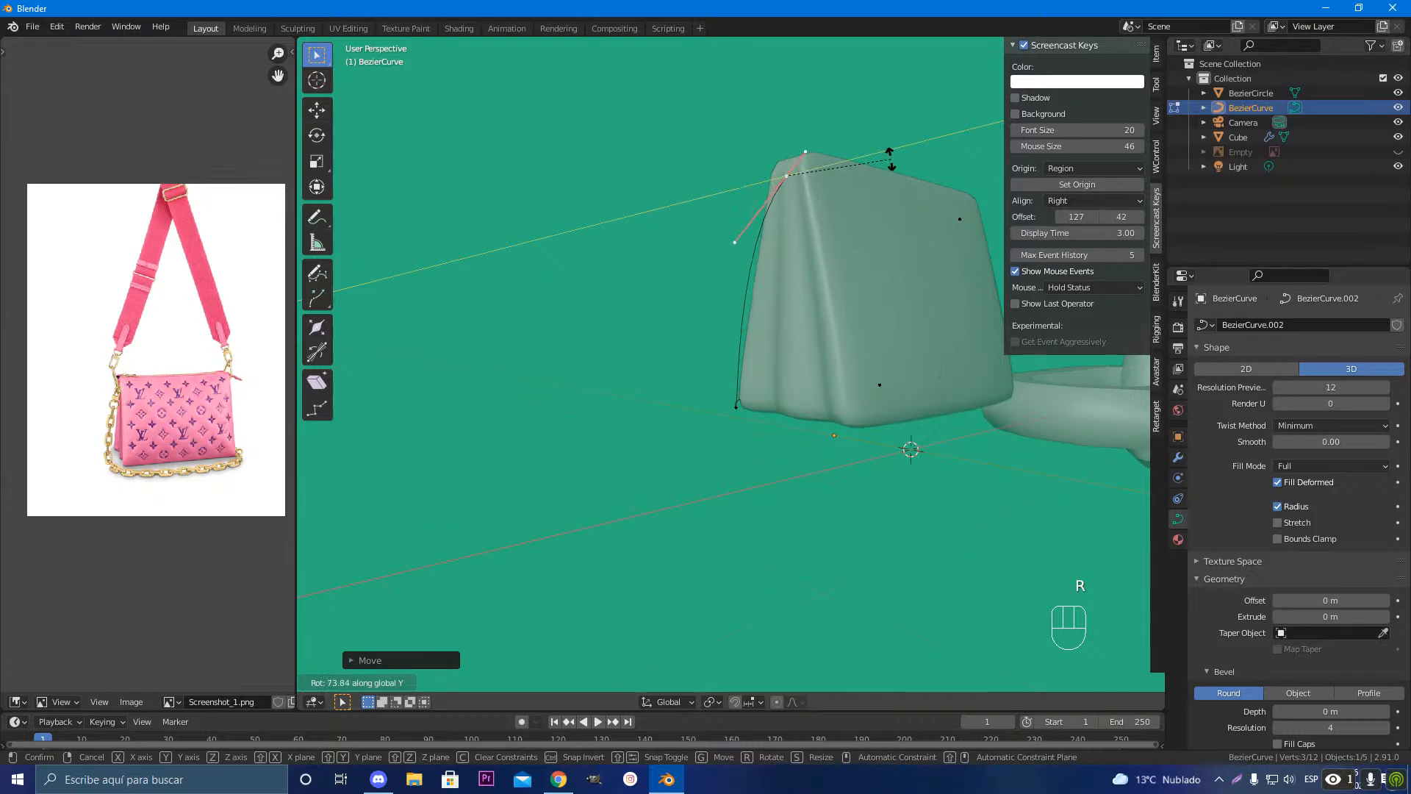
{"action": "left_click", "coordinate": [882, 161]}
Step: Enlarge the handles of the curve point at the bag's bottom corner and rotate them slightly to smooth the bend
{"action": "middle_click_drag", "start_coordinate": [884, 241], "coordinate": [796, 357]}
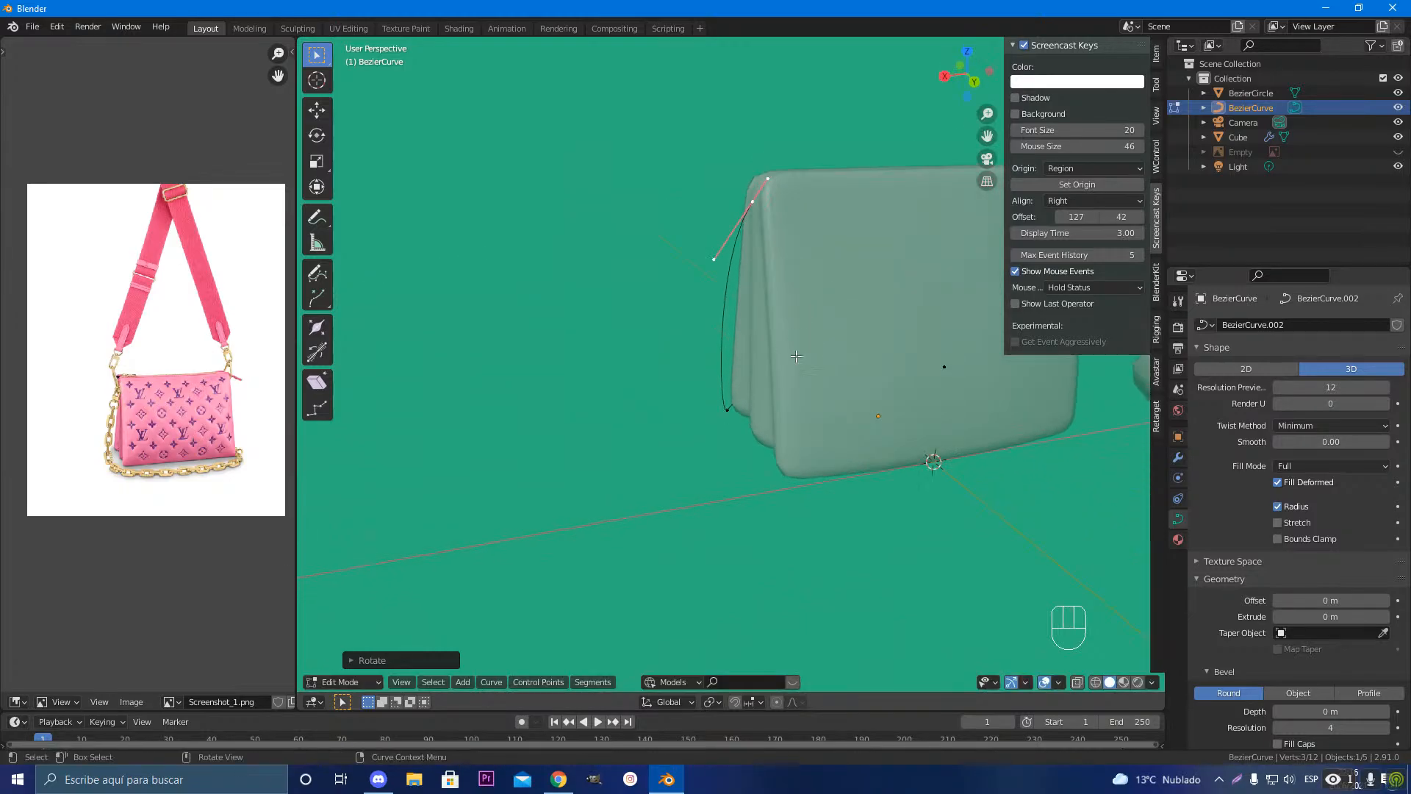
{"action": "scroll", "coordinate": [796, 357], "scroll_direction": "up", "scroll_amount": 3}
{"action": "middle_click_drag", "start_coordinate": [798, 459], "coordinate": [792, 568], "text": "shift"}
{"action": "middle_click_drag", "start_coordinate": [764, 503], "coordinate": [818, 647]}
{"action": "left_click", "coordinate": [790, 630]}
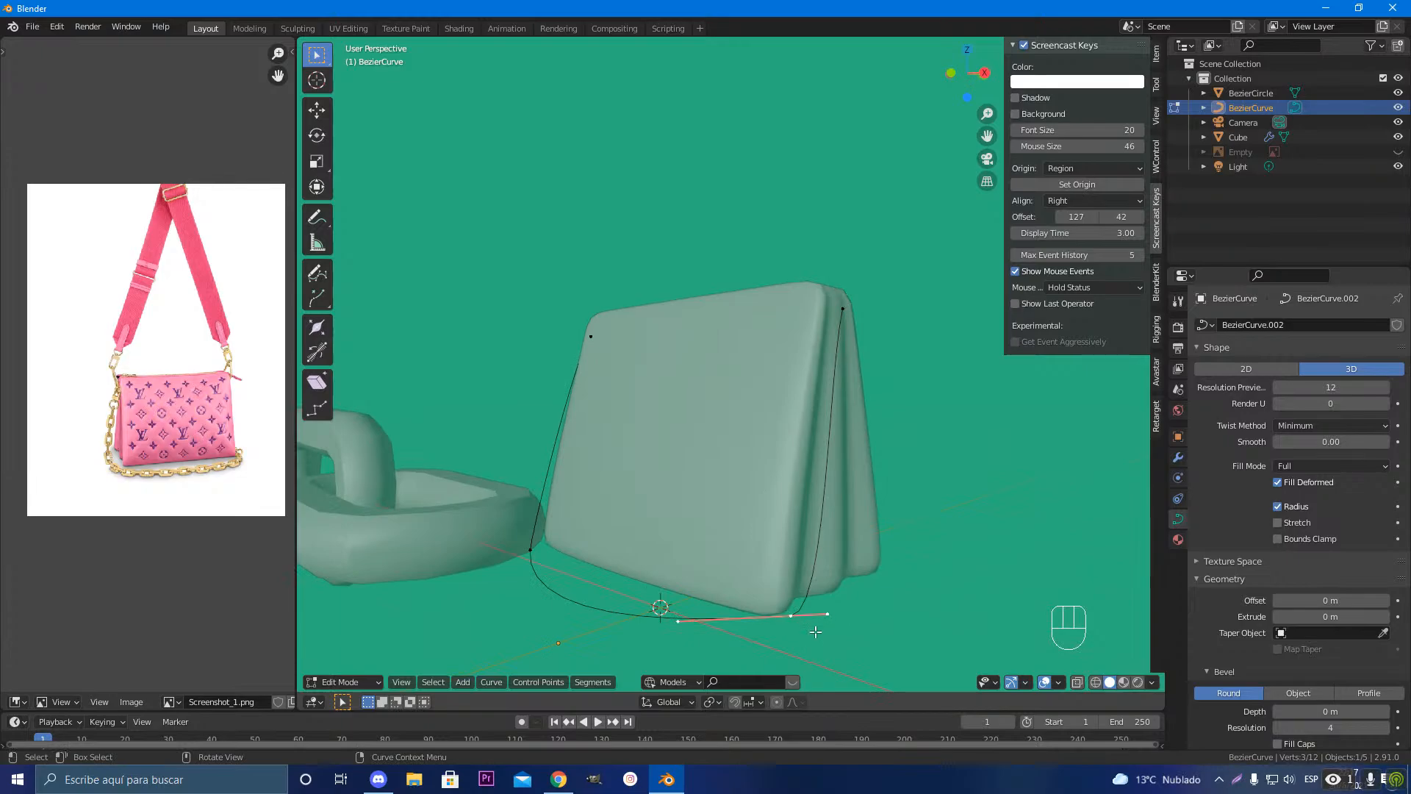
{"action": "key", "text": "s"}
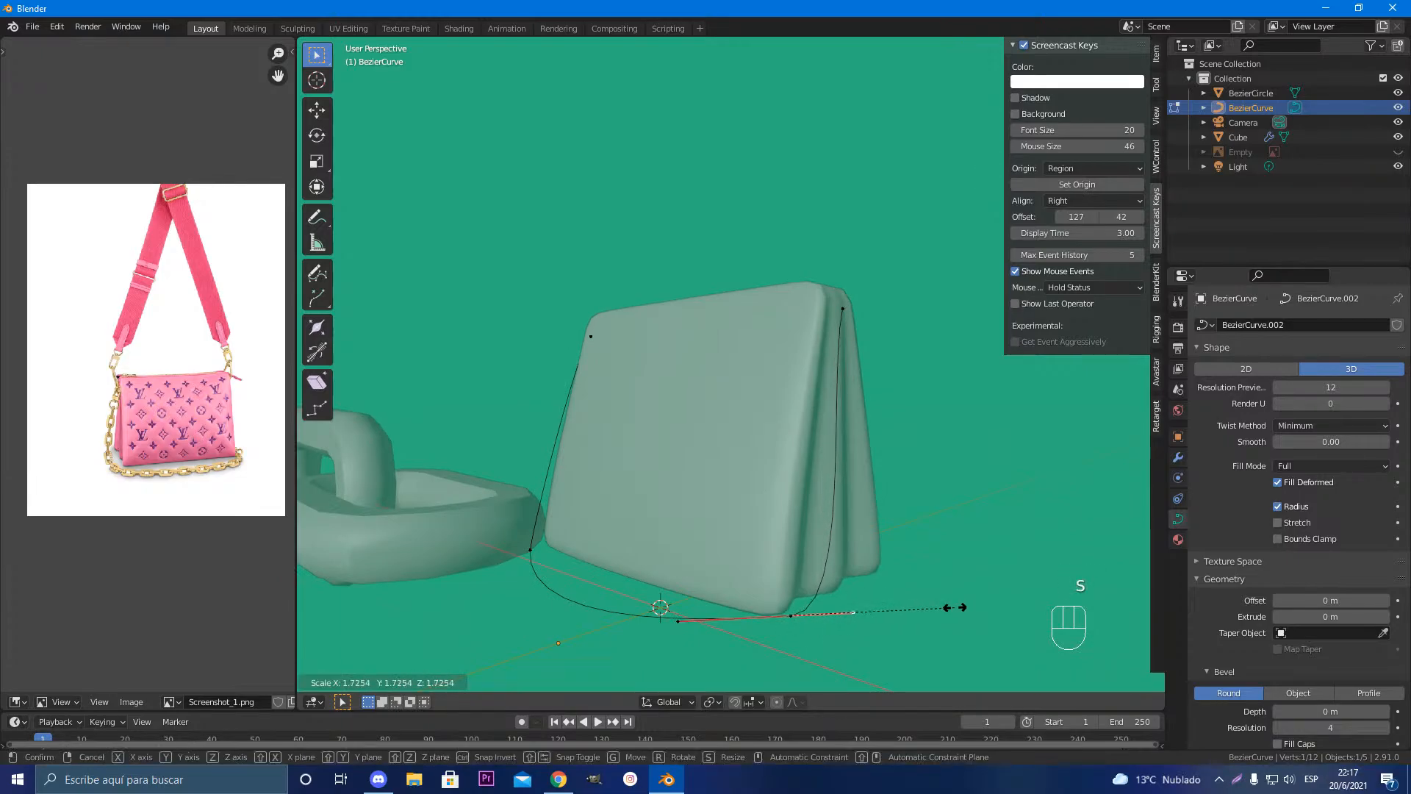
{"action": "left_click", "coordinate": [882, 613]}
{"action": "key", "text": "r"}
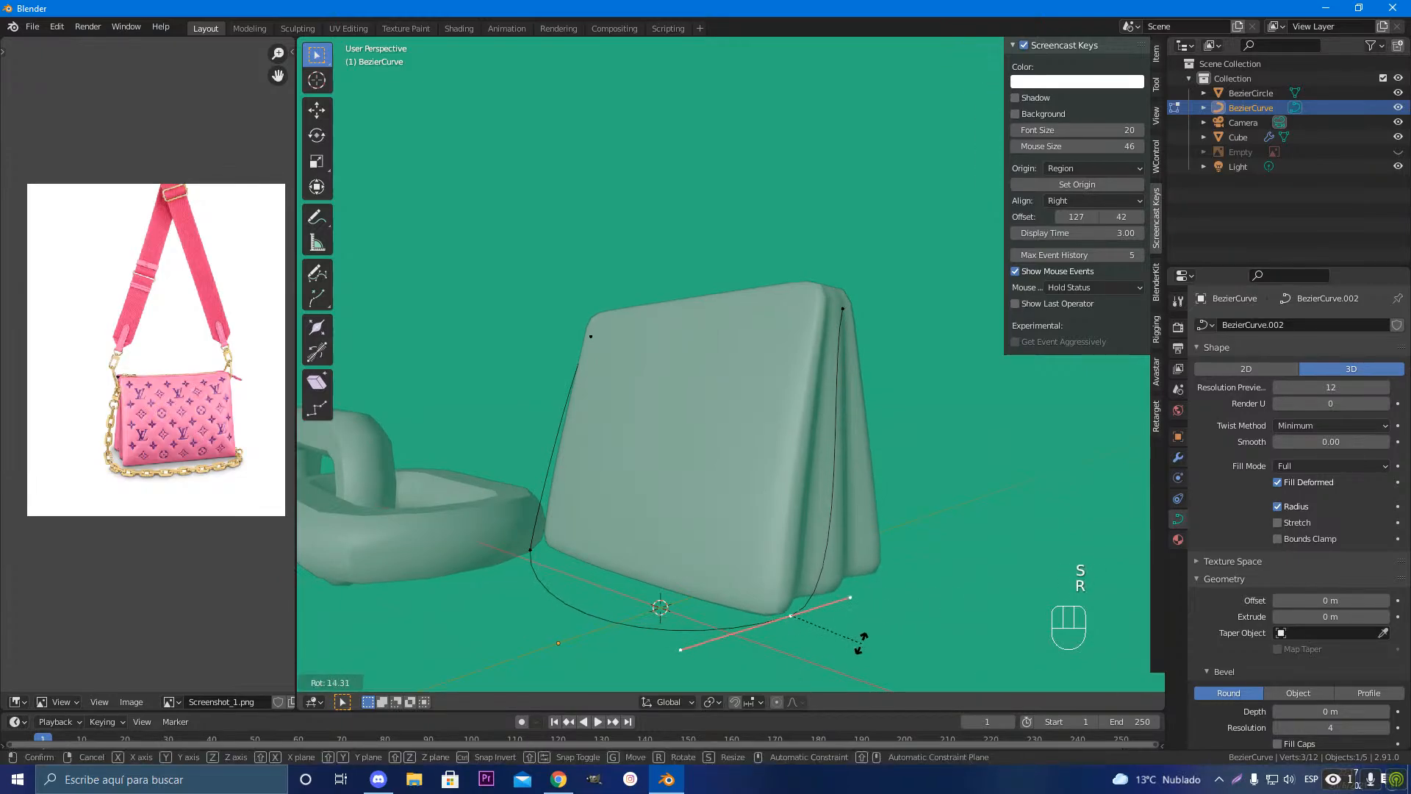
{"action": "left_click", "coordinate": [861, 660]}
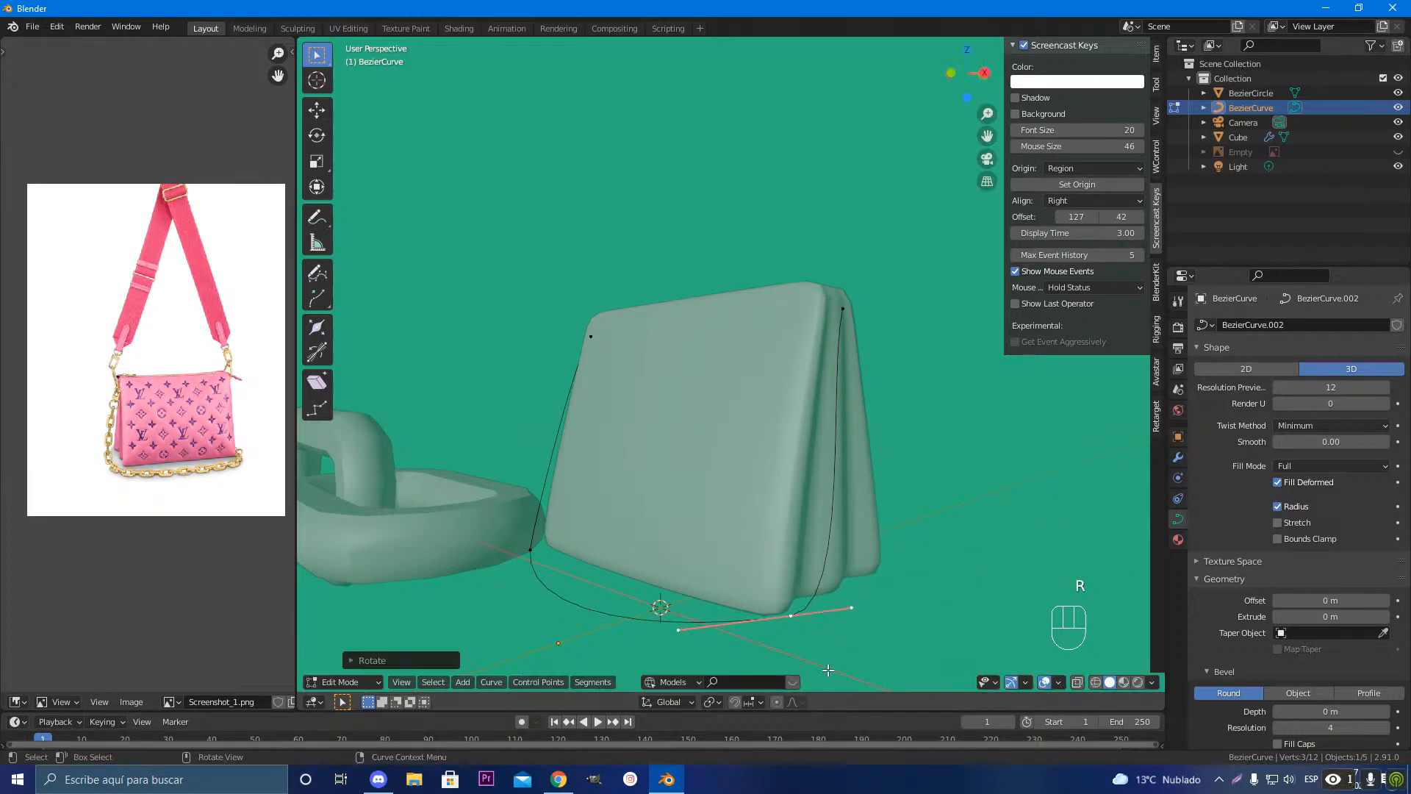
Step: Rotate the upper end point's handles about 29 degrees around the X axis and return to Object Mode
{"action": "middle_click_drag", "start_coordinate": [828, 670], "coordinate": [837, 626]}
{"action": "middle_click_drag", "start_coordinate": [747, 586], "coordinate": [778, 609]}
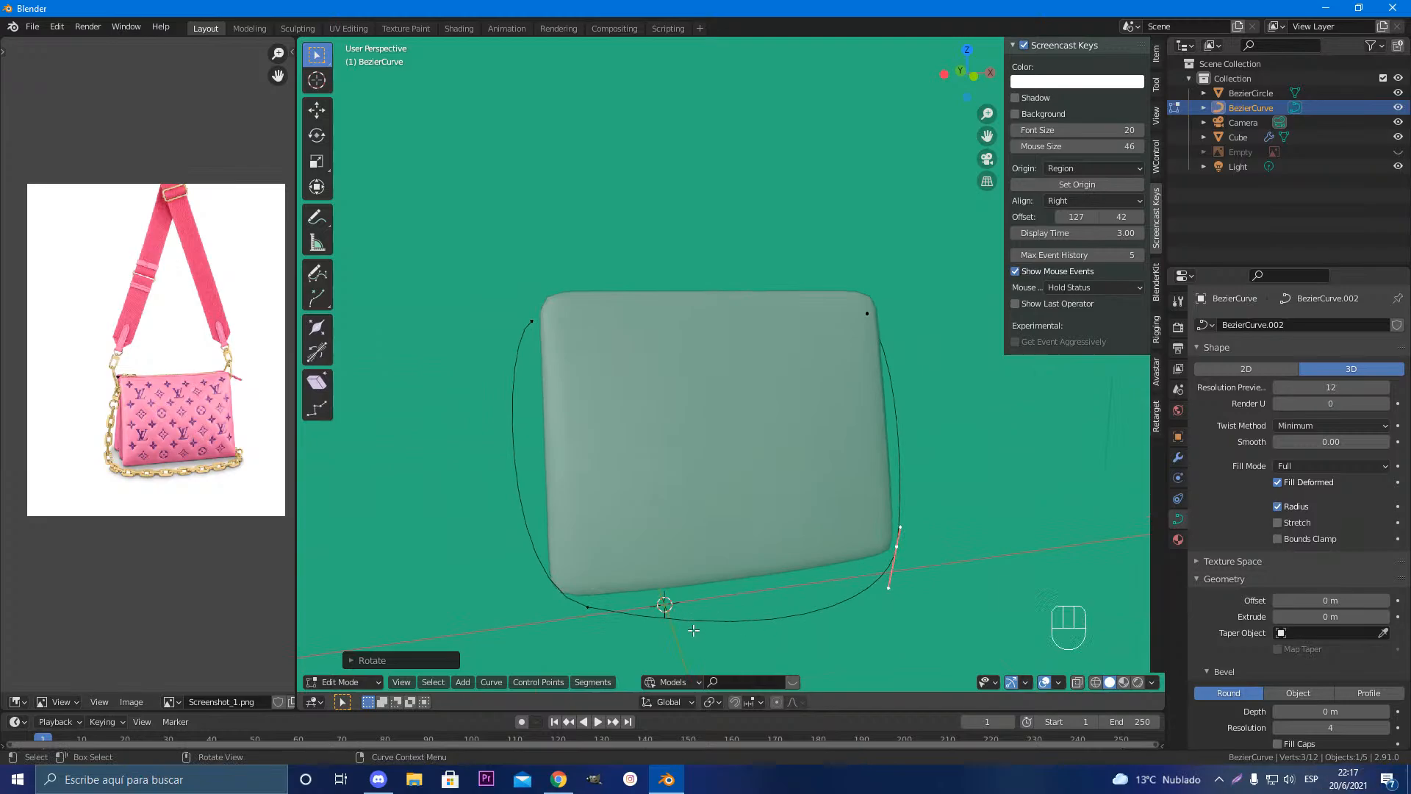
{"action": "middle_click_drag", "start_coordinate": [693, 630], "coordinate": [604, 639]}
{"action": "middle_click_drag", "start_coordinate": [819, 399], "coordinate": [801, 425]}
{"action": "left_click", "coordinate": [811, 394]}
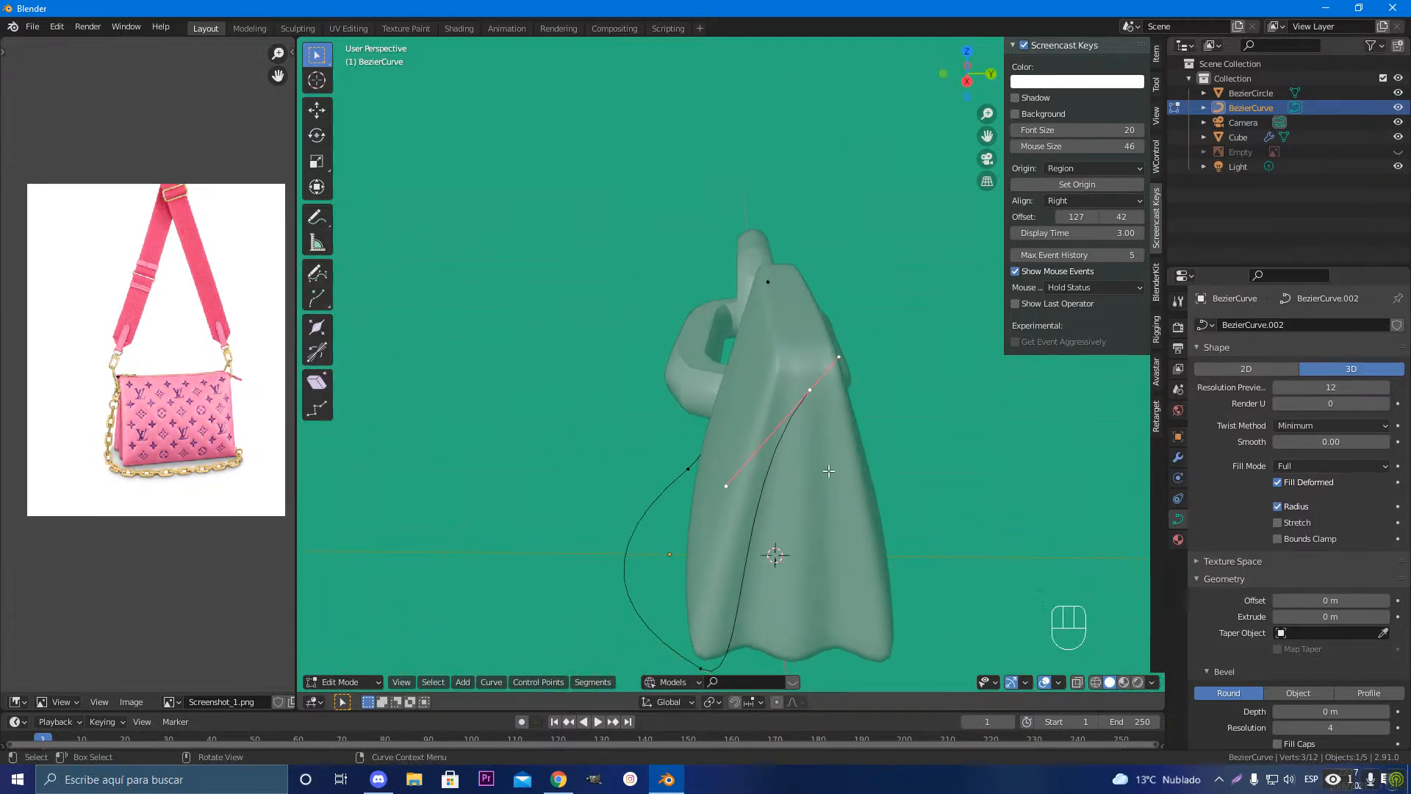
{"action": "key", "text": "r"}
{"action": "key", "text": "x"}
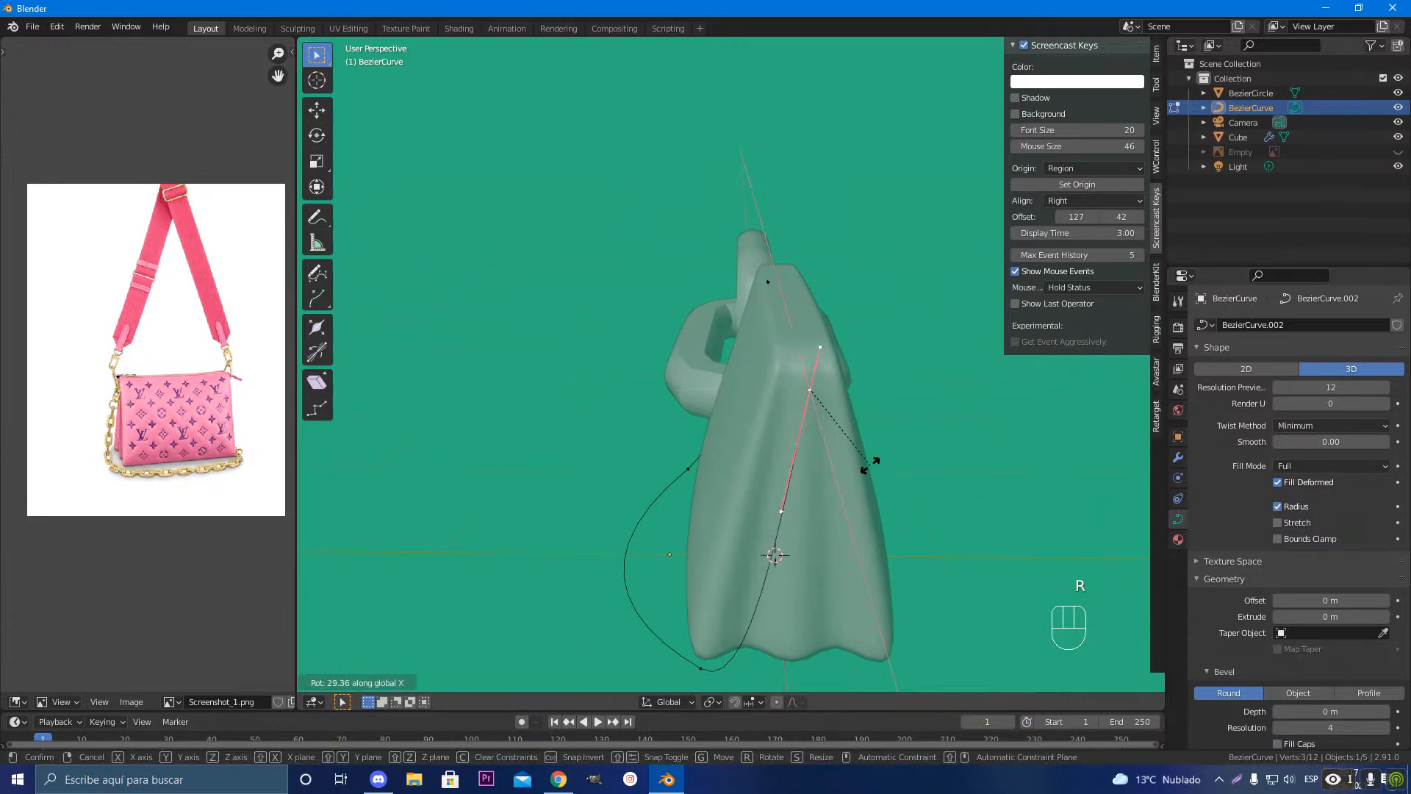
{"action": "left_click", "coordinate": [863, 467]}
{"action": "middle_click_drag", "start_coordinate": [863, 467], "coordinate": [635, 431]}
{"action": "scroll", "coordinate": [642, 460], "scroll_direction": "down", "scroll_amount": 2}
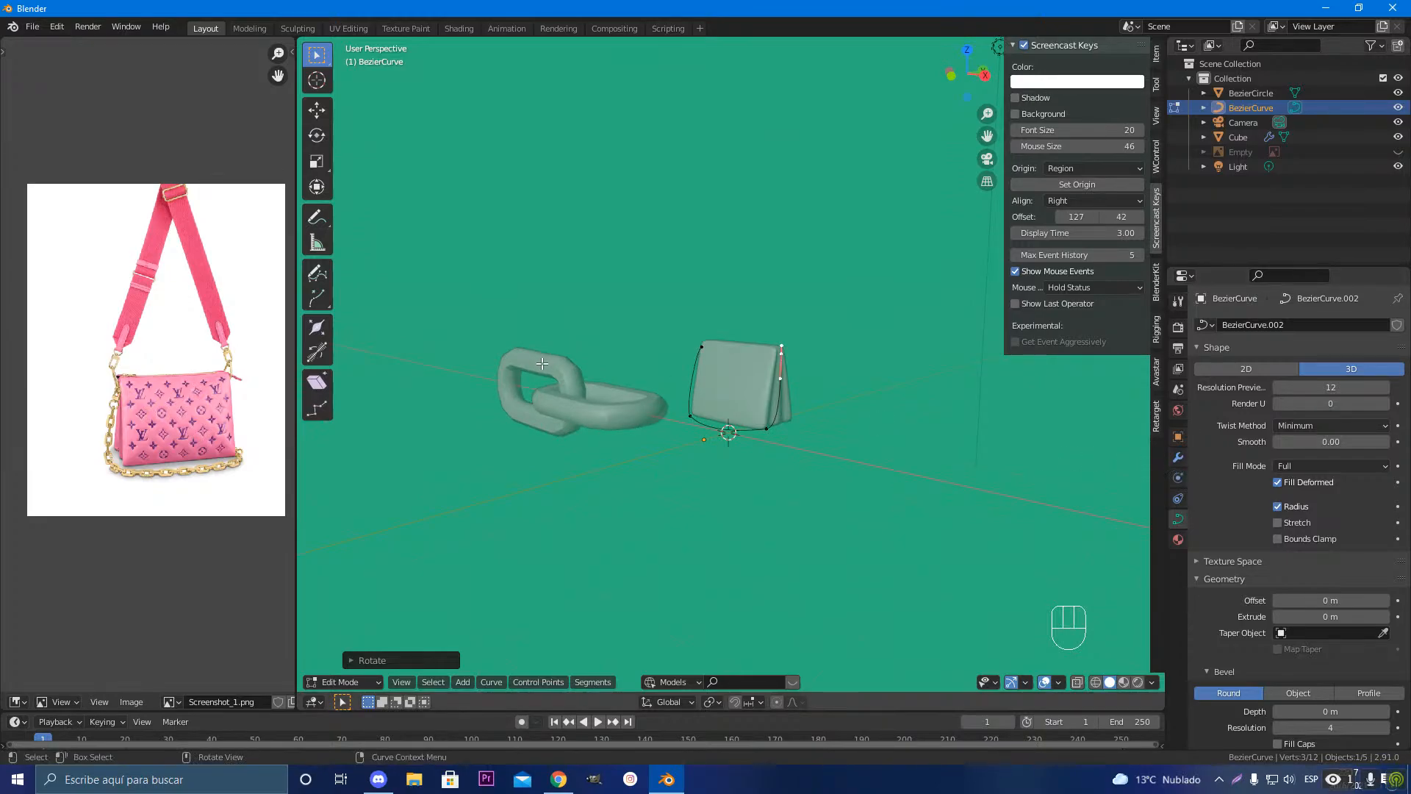
{"action": "key", "text": "Tab"}
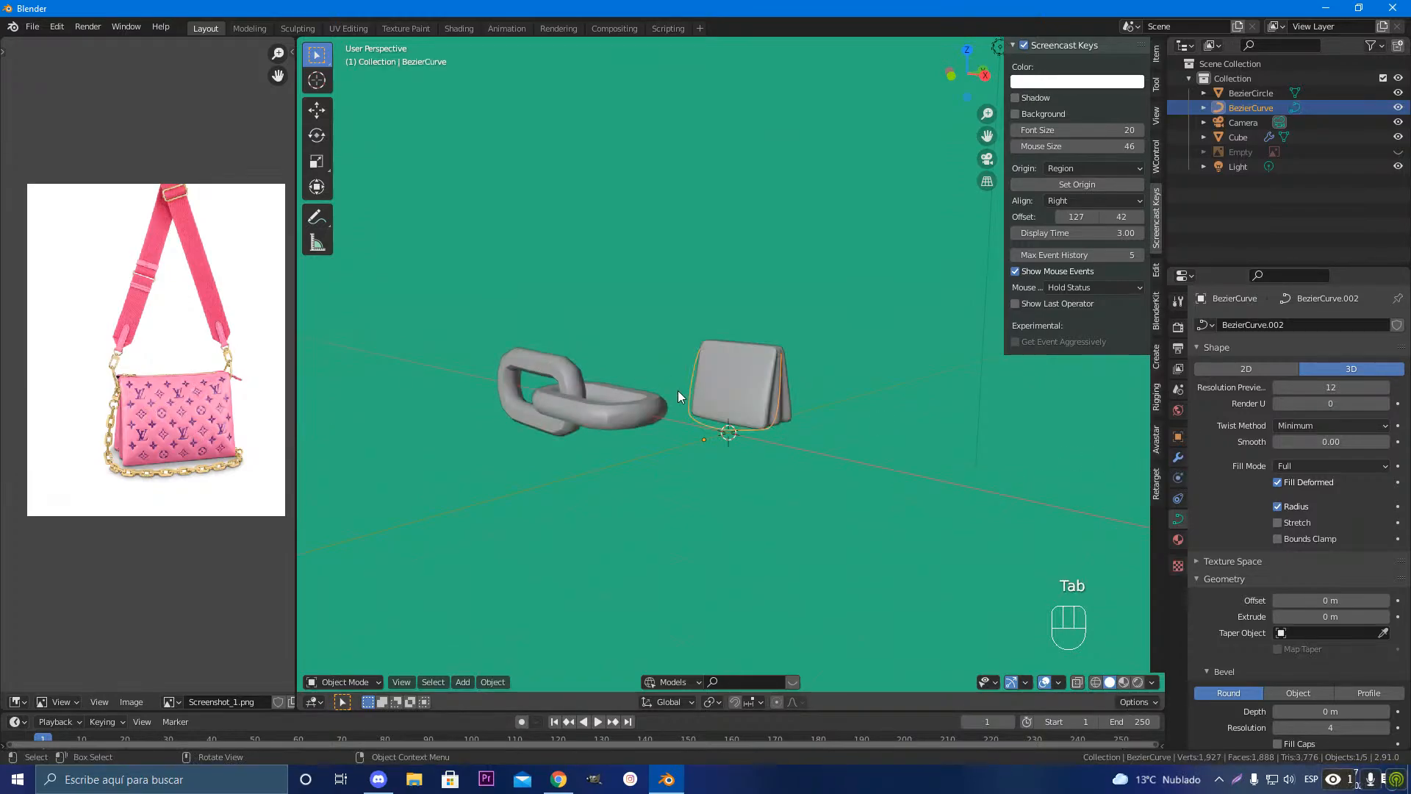
Step: Add an Array modifier to the chain links object
{"action": "left_click", "coordinate": [579, 403]}
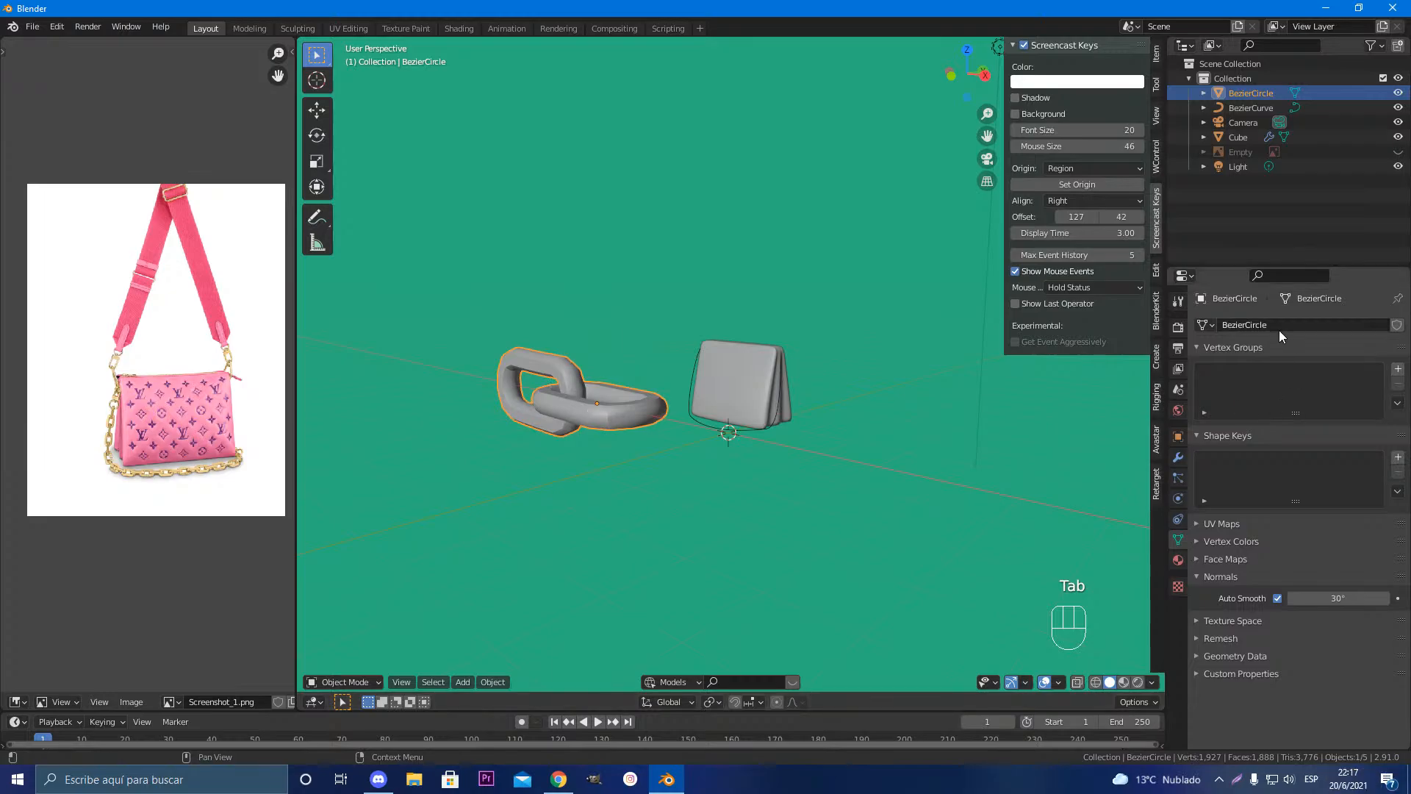
{"action": "left_click", "coordinate": [1178, 457]}
{"action": "left_click", "coordinate": [1250, 324]}
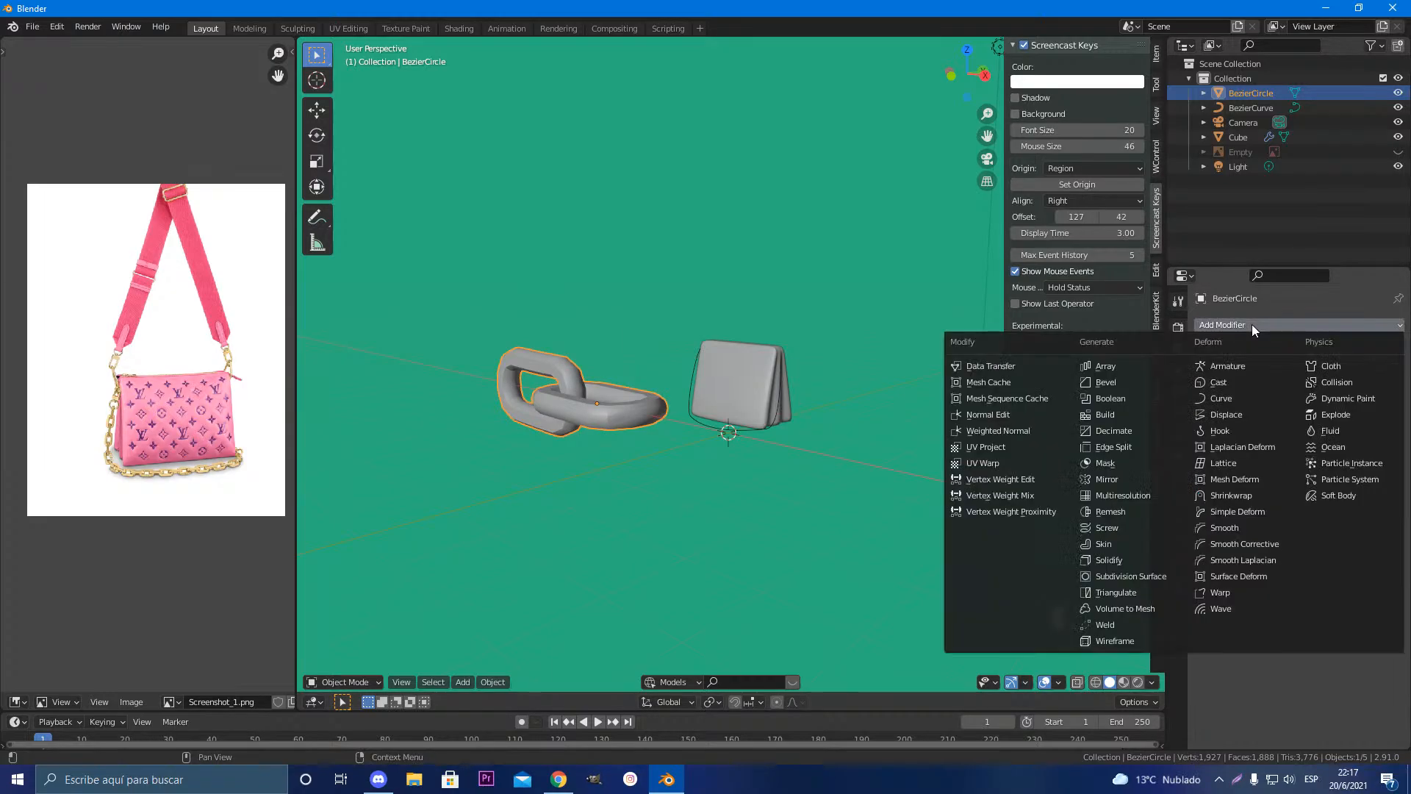
{"action": "key", "text": "Tab"}
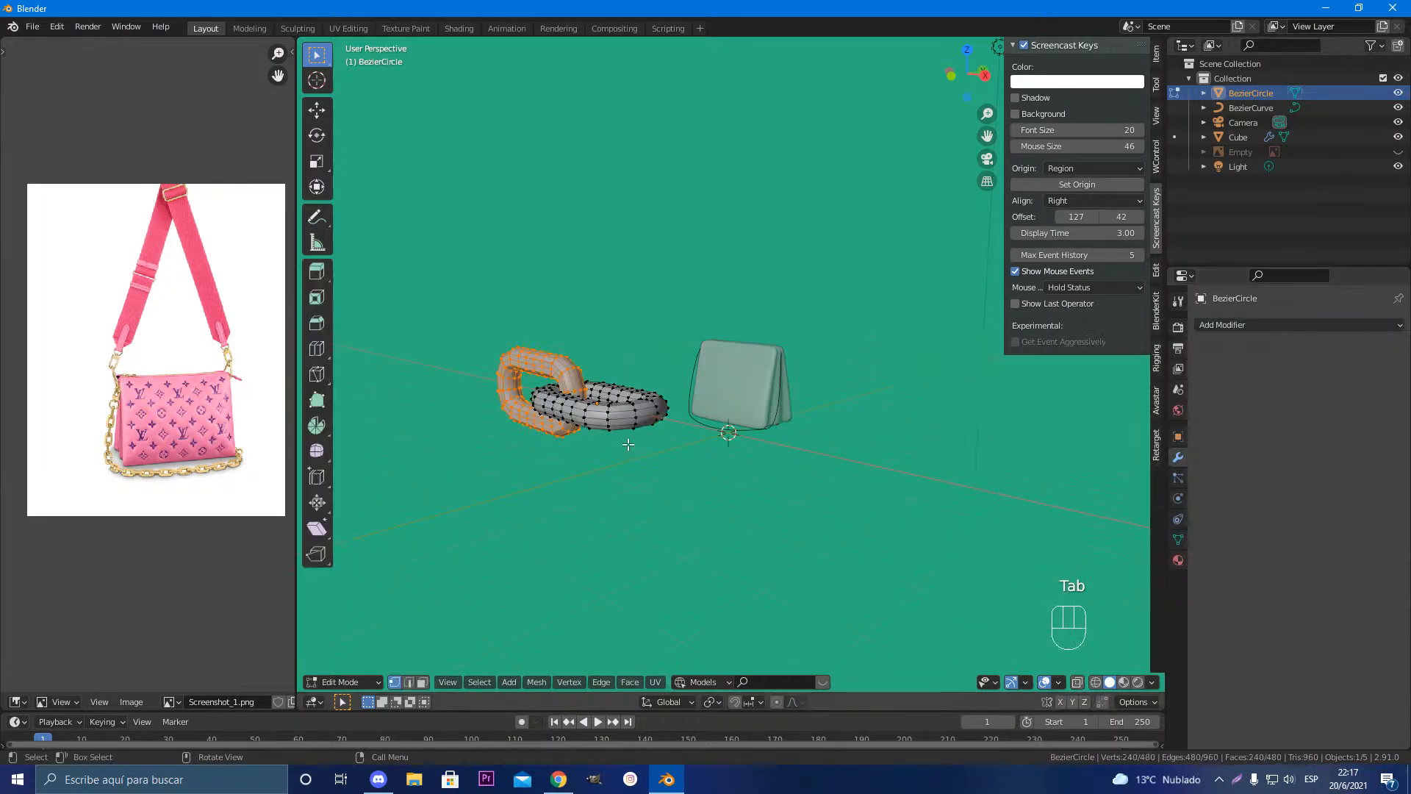
{"action": "key", "text": "Tab"}
{"action": "left_click", "coordinate": [1247, 323]}
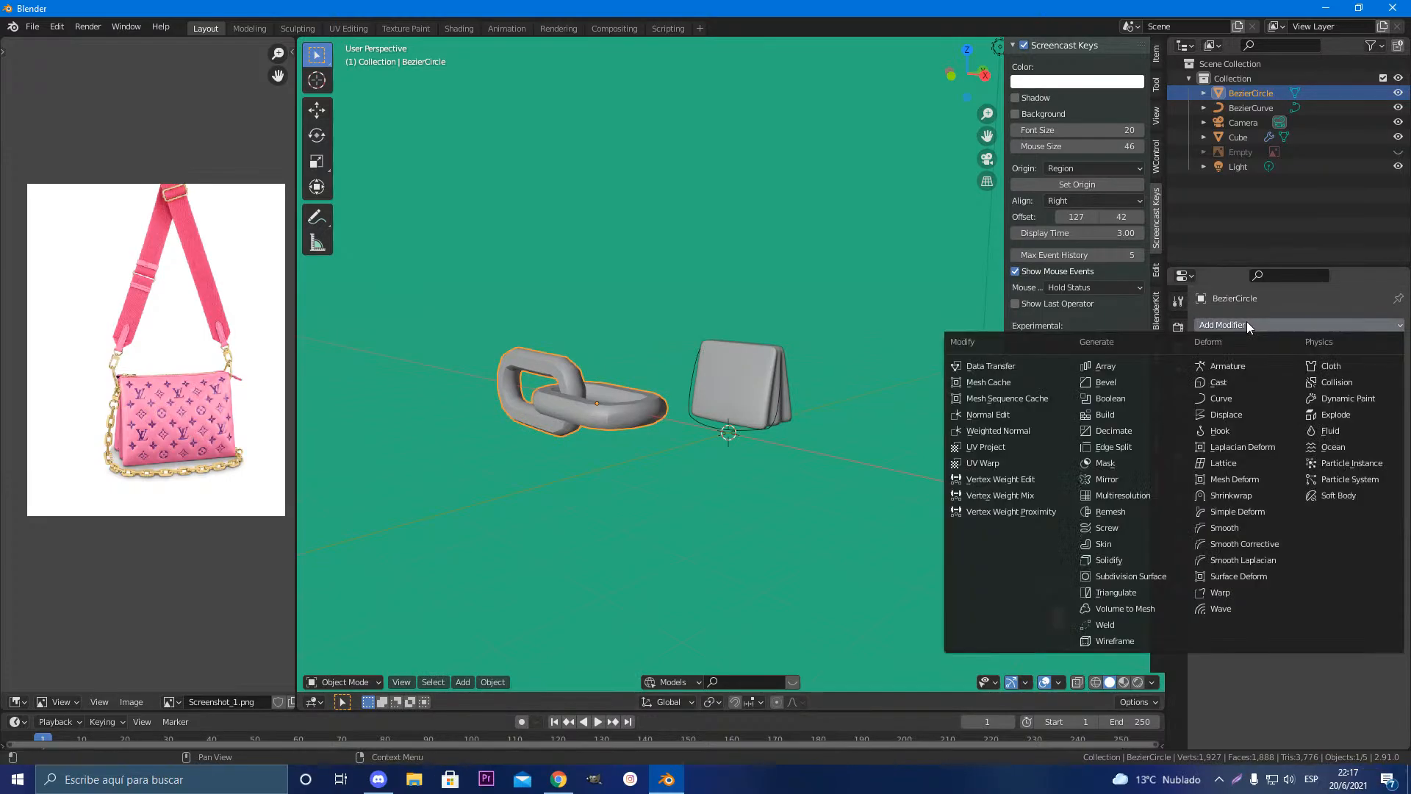
{"action": "left_click", "coordinate": [1121, 365]}
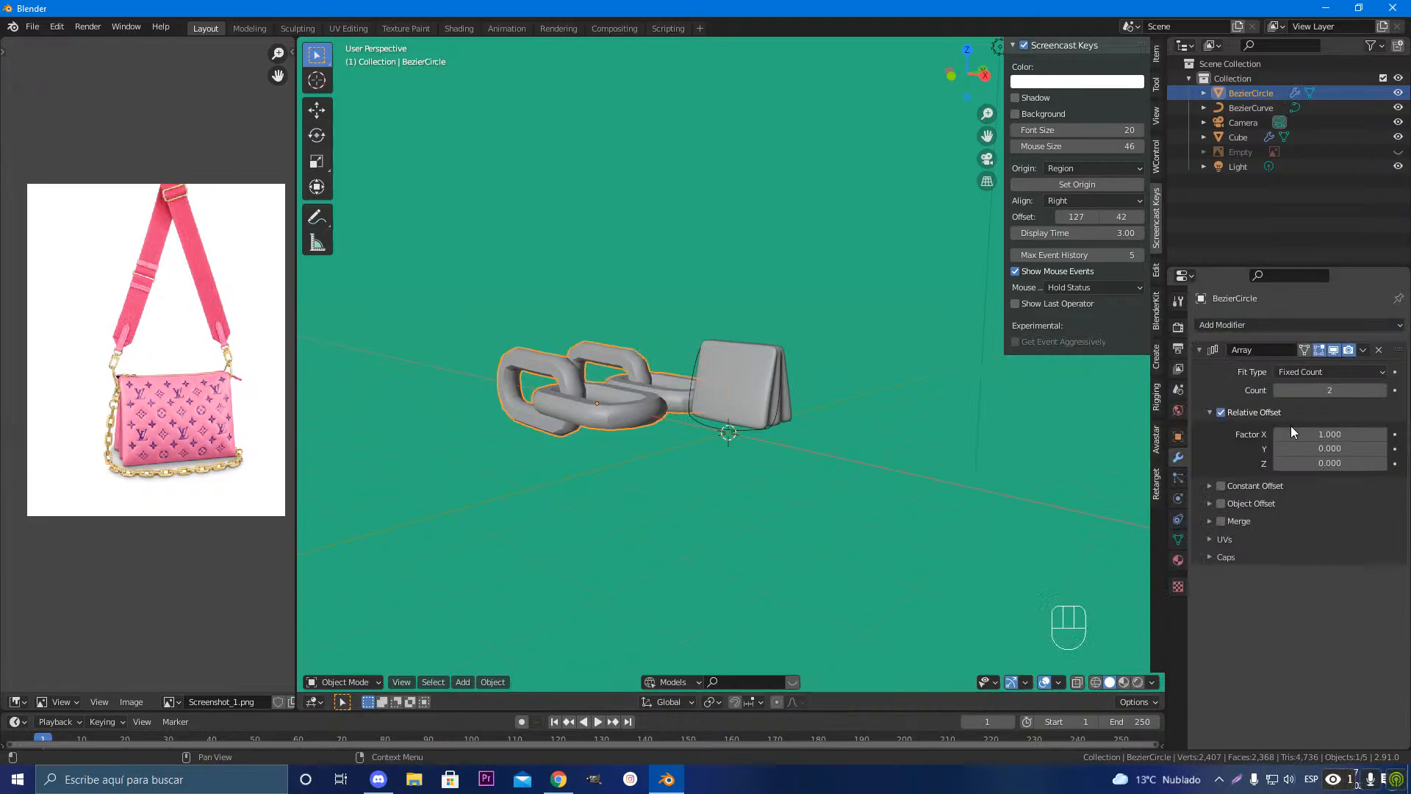
Step: Set the chain links' origin to their geometry
{"action": "middle_click_drag", "start_coordinate": [633, 417], "coordinate": [501, 387]}
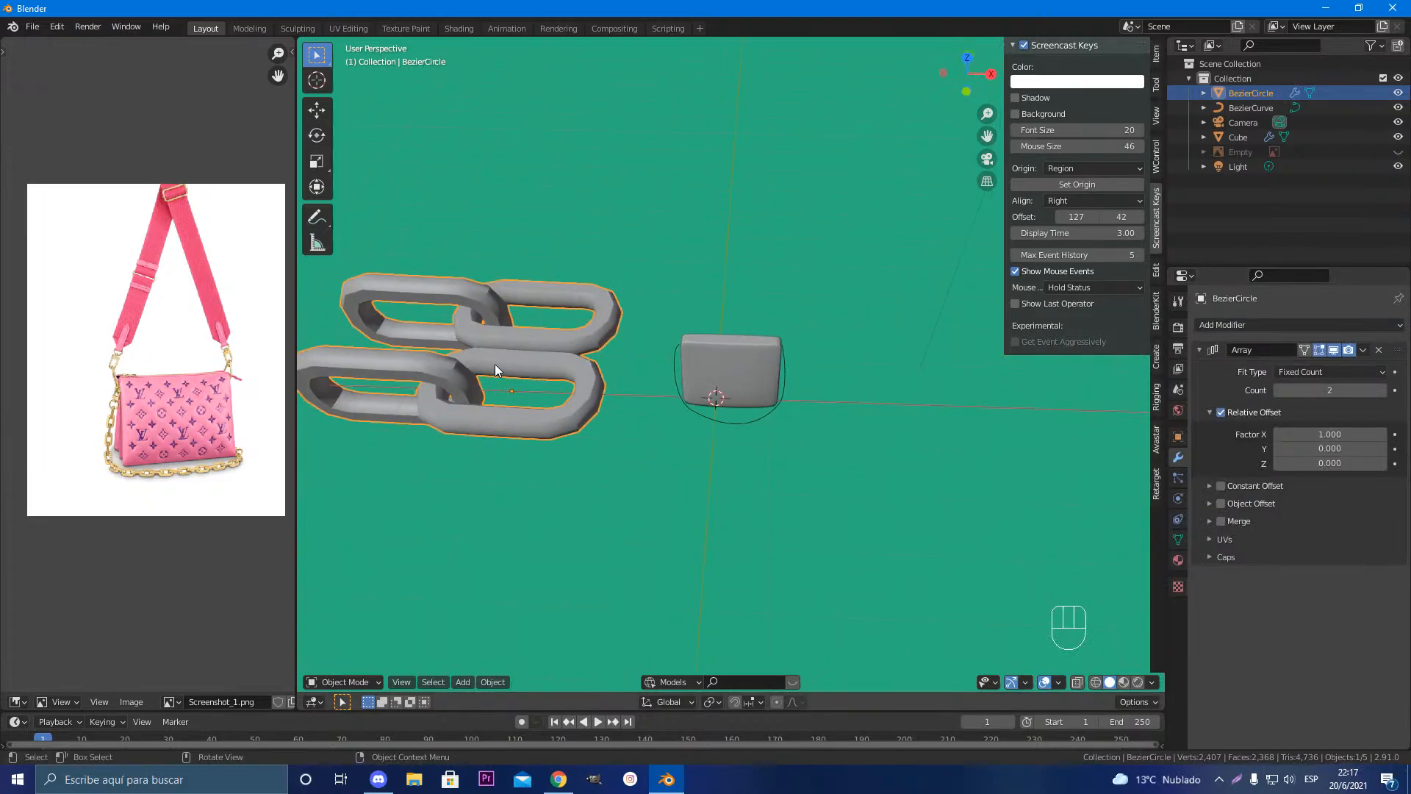
{"action": "right_click", "coordinate": [448, 378]}
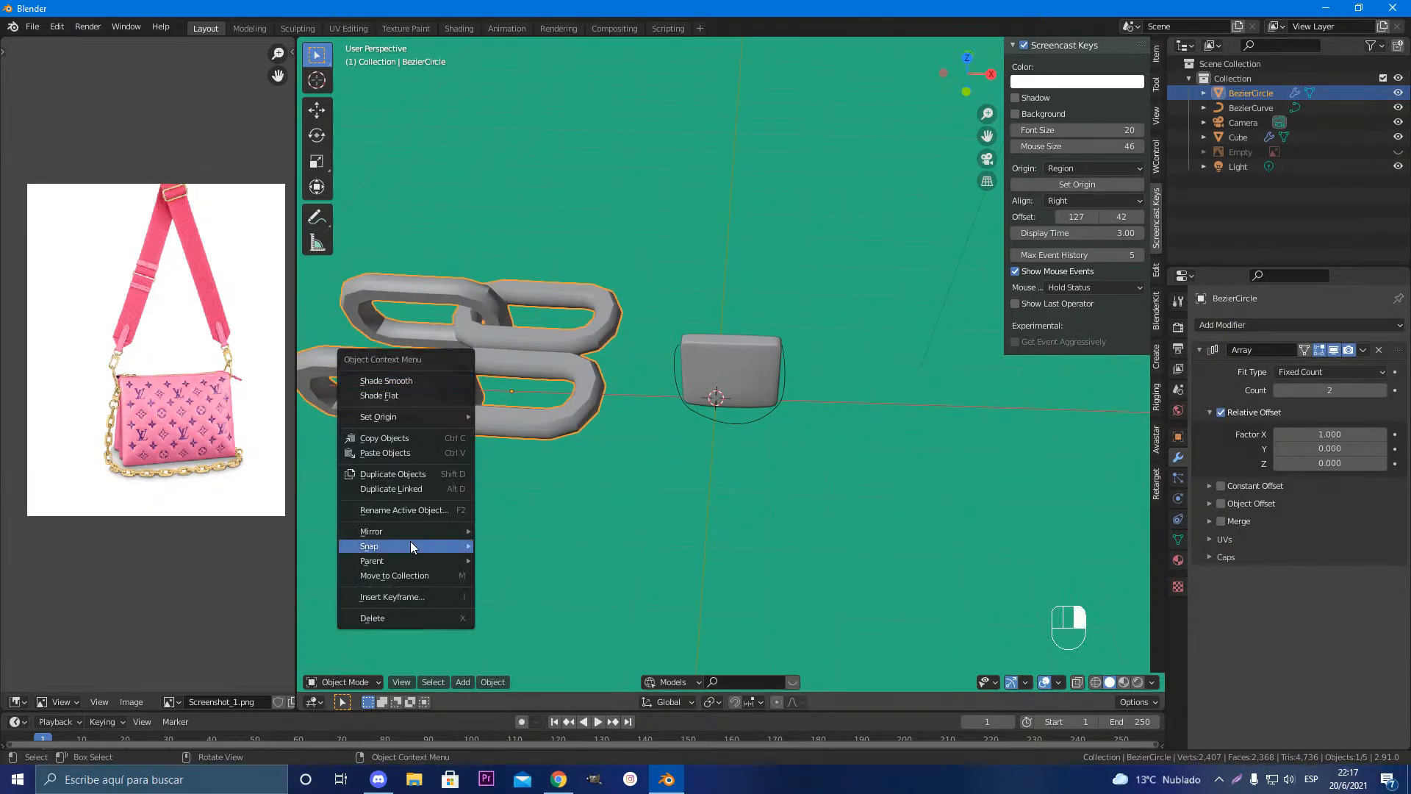
{"action": "right_click", "coordinate": [420, 383]}
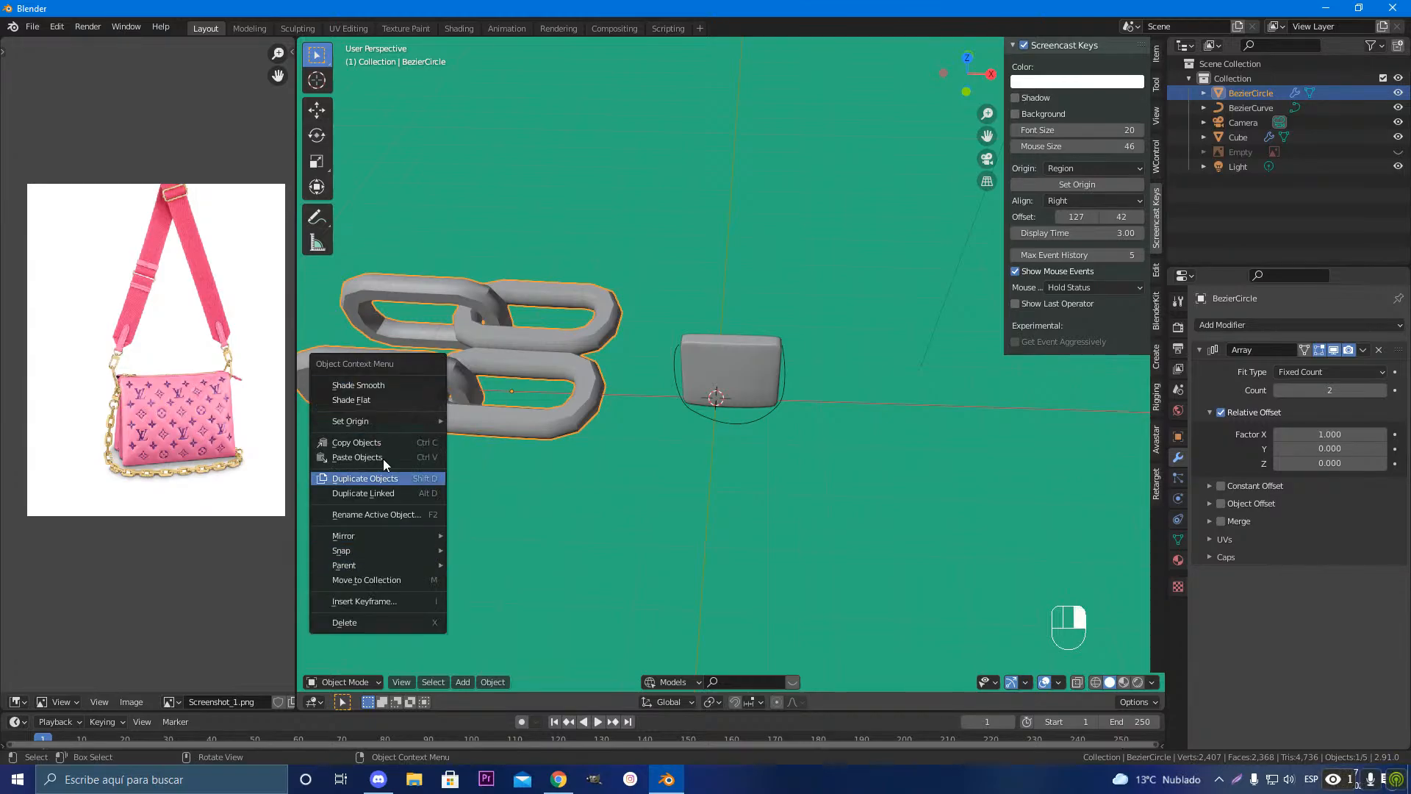
{"action": "mouse_move", "coordinate": [391, 420]}
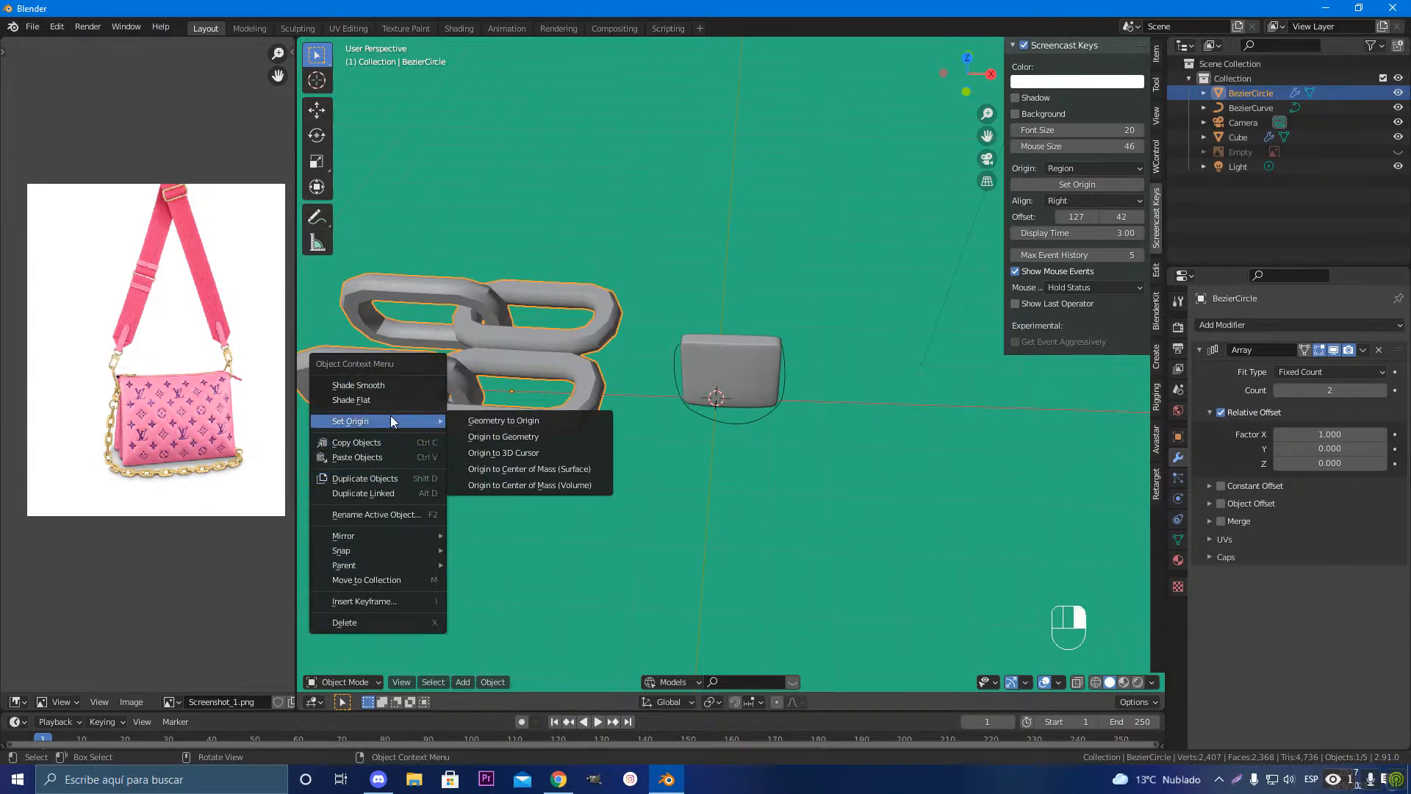
{"action": "left_click", "coordinate": [488, 437]}
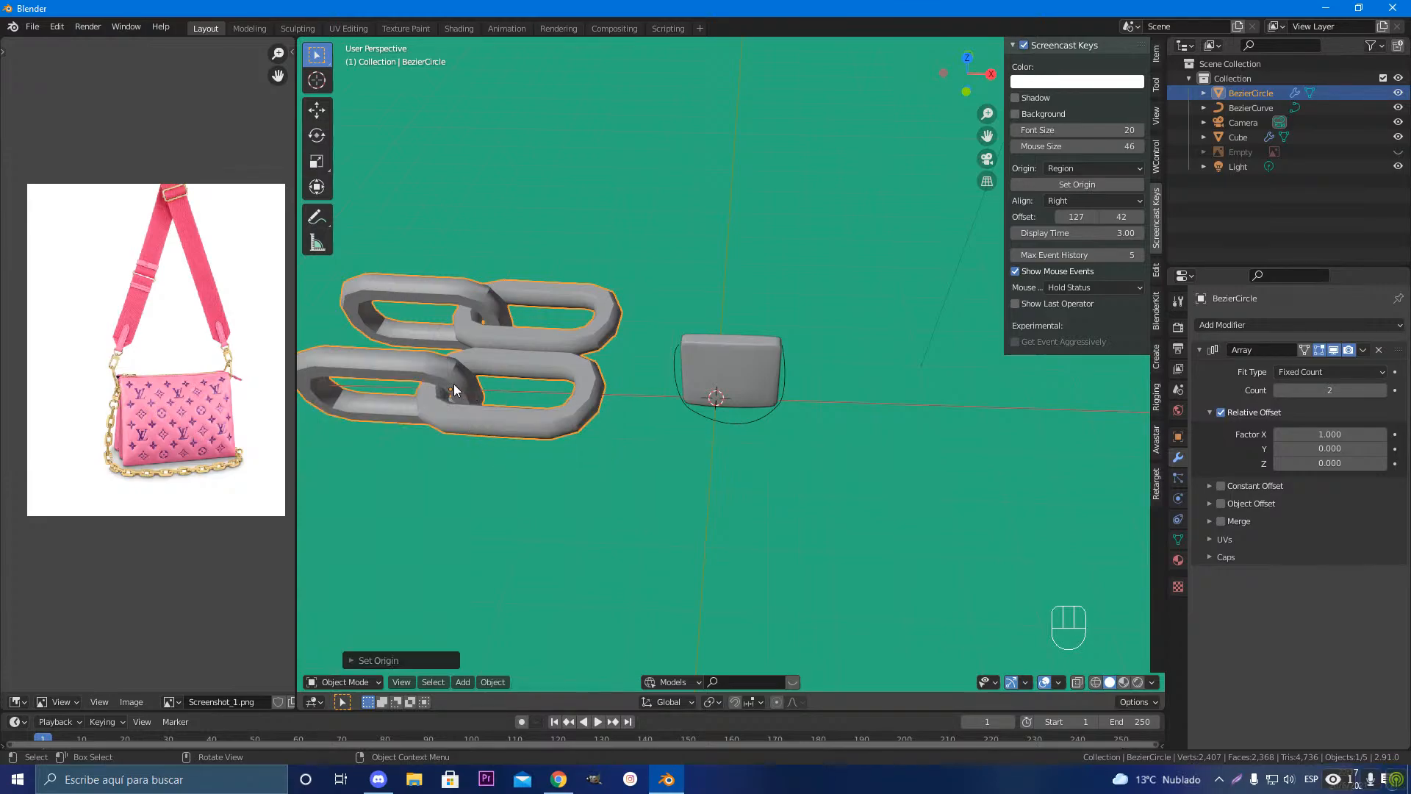
Step: Raise the chain links' Array count to 5
{"action": "middle_click_drag", "start_coordinate": [470, 394], "coordinate": [803, 375], "text": "shift"}
{"action": "scroll", "coordinate": [831, 391], "scroll_direction": "up", "scroll_amount": 5}
{"action": "scroll", "coordinate": [600, 419], "scroll_direction": "down", "scroll_amount": 1}
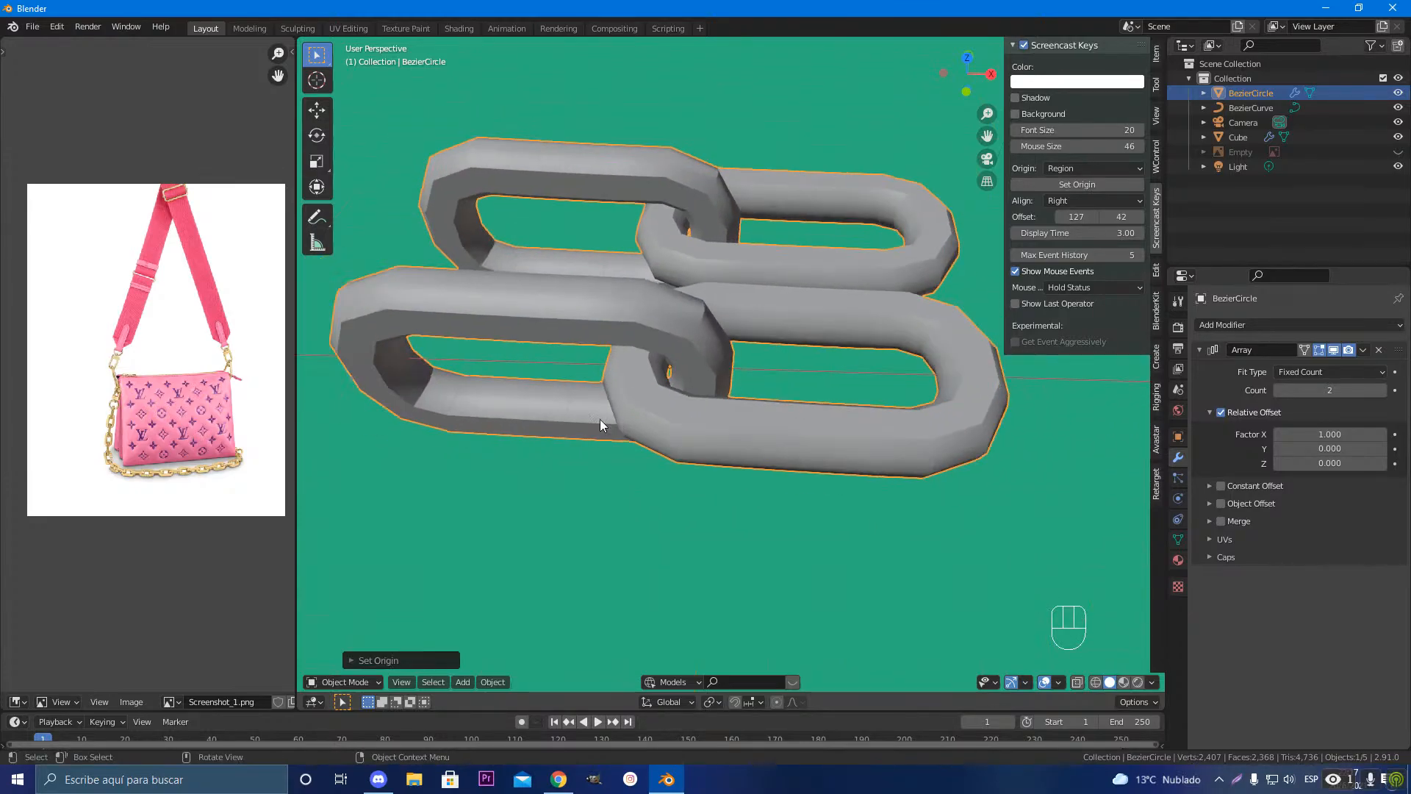
{"action": "middle_click_drag", "start_coordinate": [600, 419], "coordinate": [642, 406]}
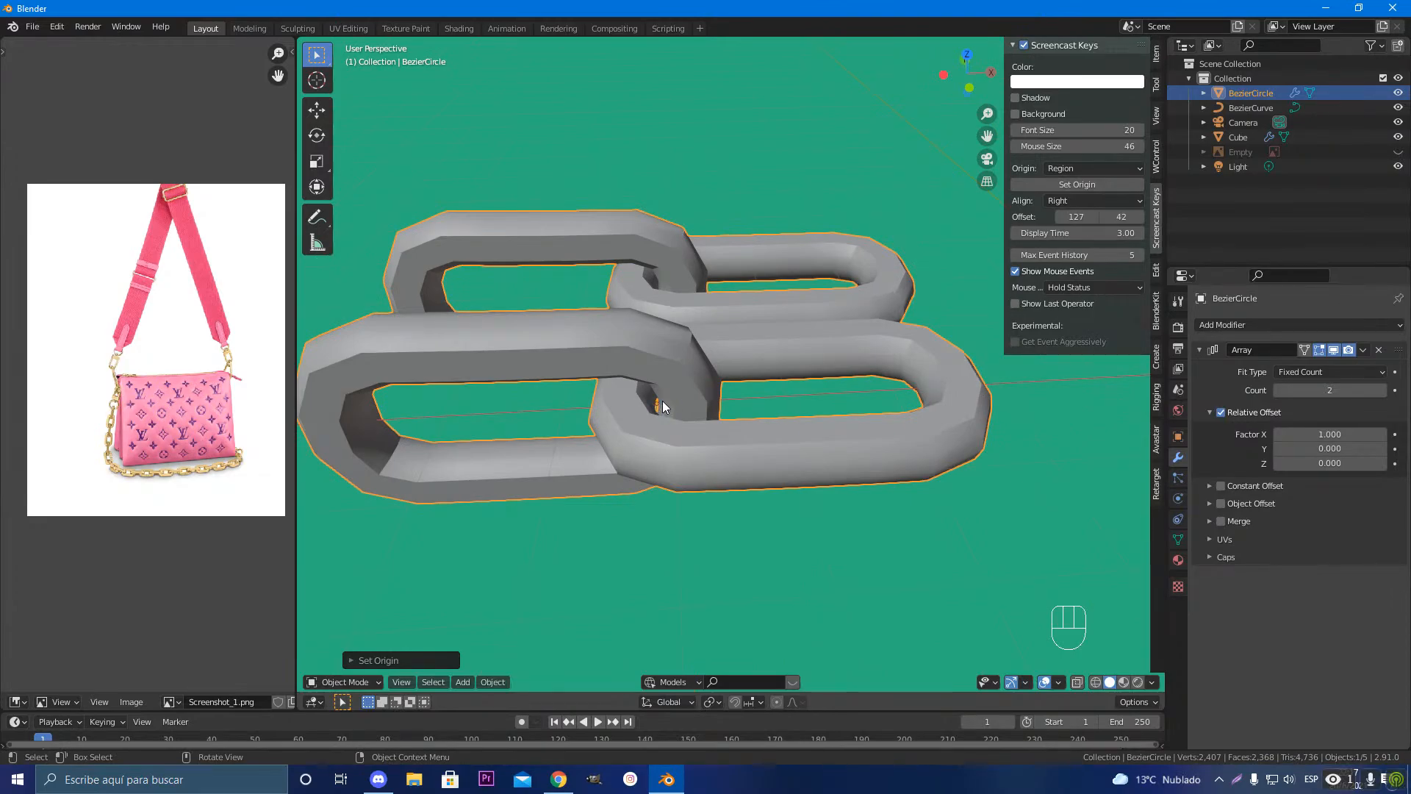
{"action": "scroll", "coordinate": [659, 404], "scroll_direction": "down", "scroll_amount": 4}
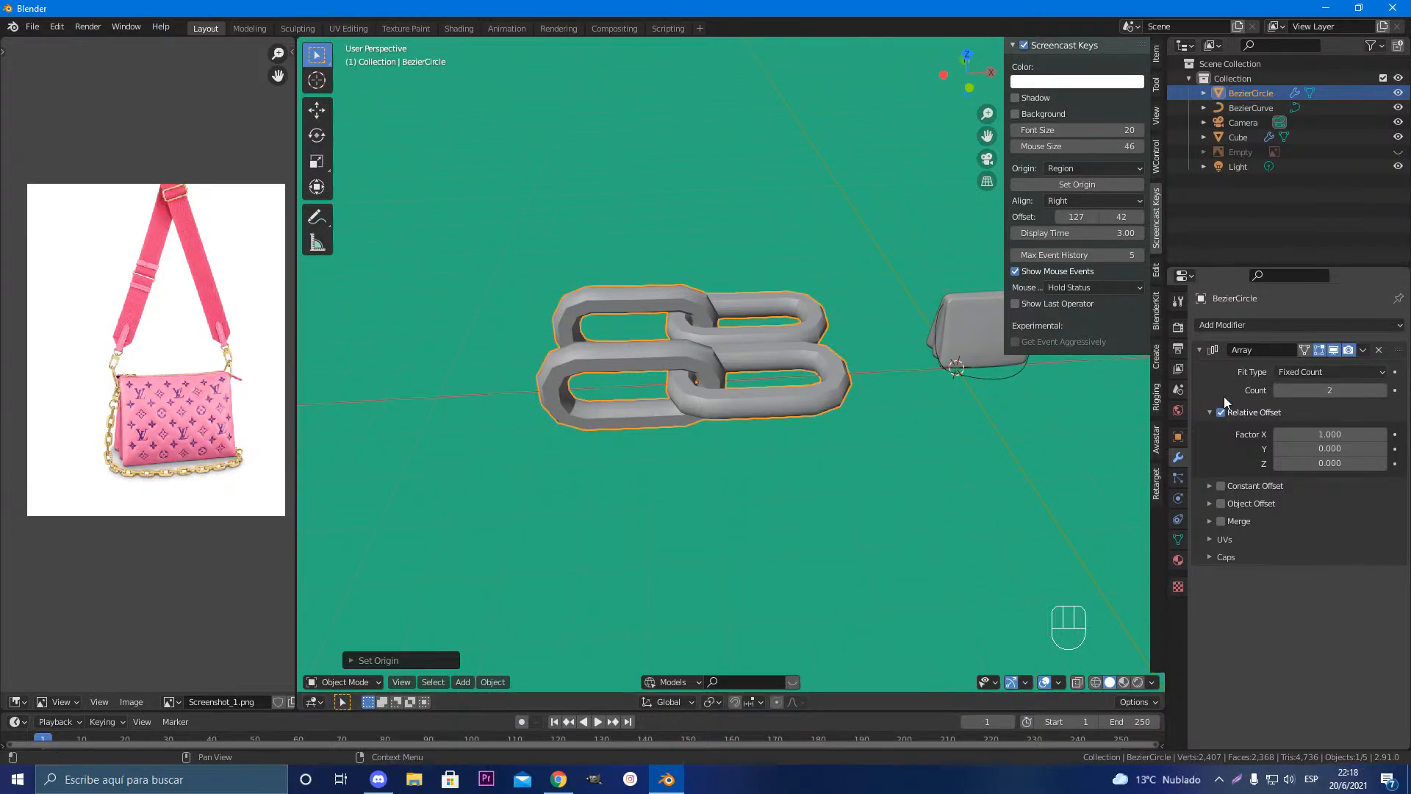
{"action": "left_click", "coordinate": [1381, 389]}
{"action": "left_click", "coordinate": [1382, 390]}
{"action": "left_click", "coordinate": [1381, 389]}
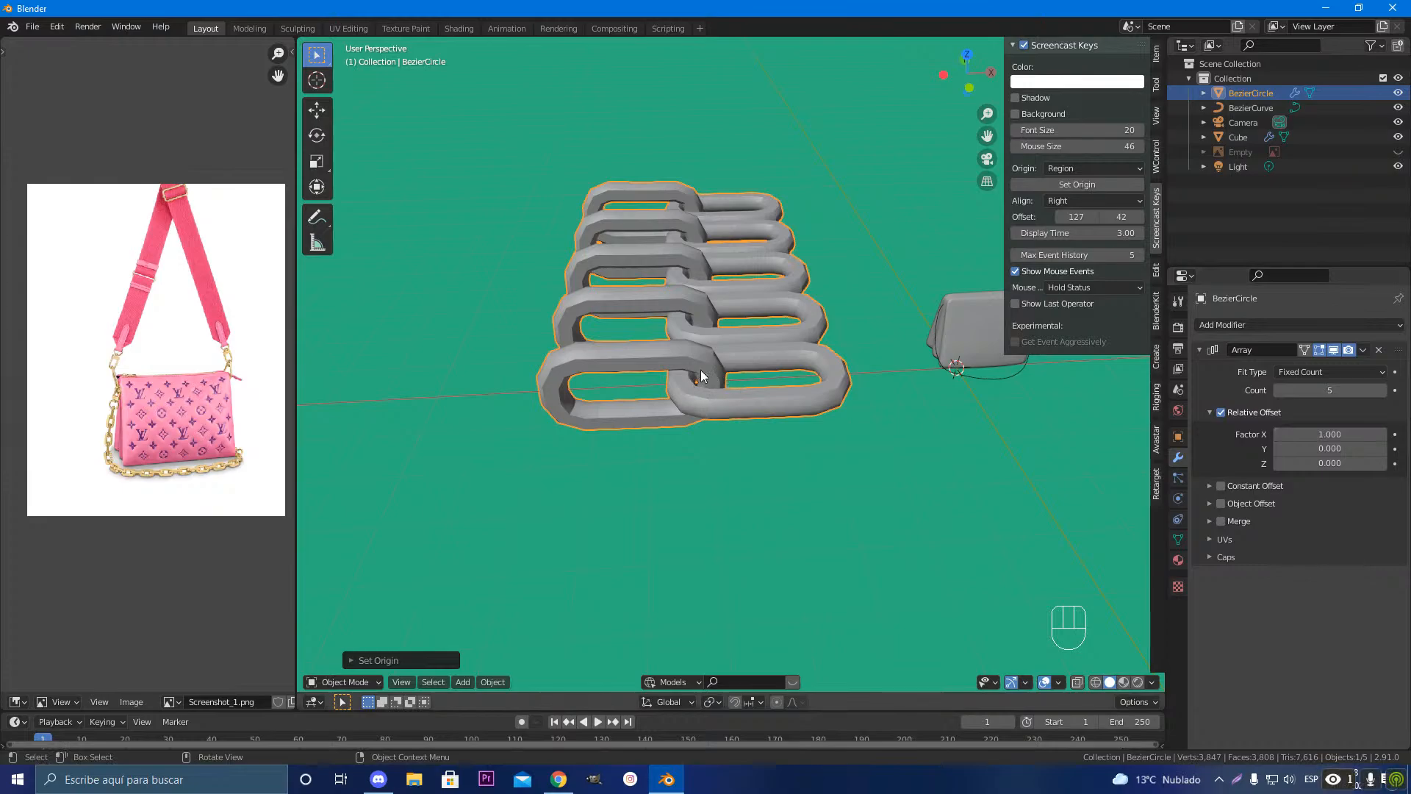
Step: Set the Array's relative offset factor to 0 on X and 1 on Z
{"action": "left_click", "coordinate": [1320, 438]}
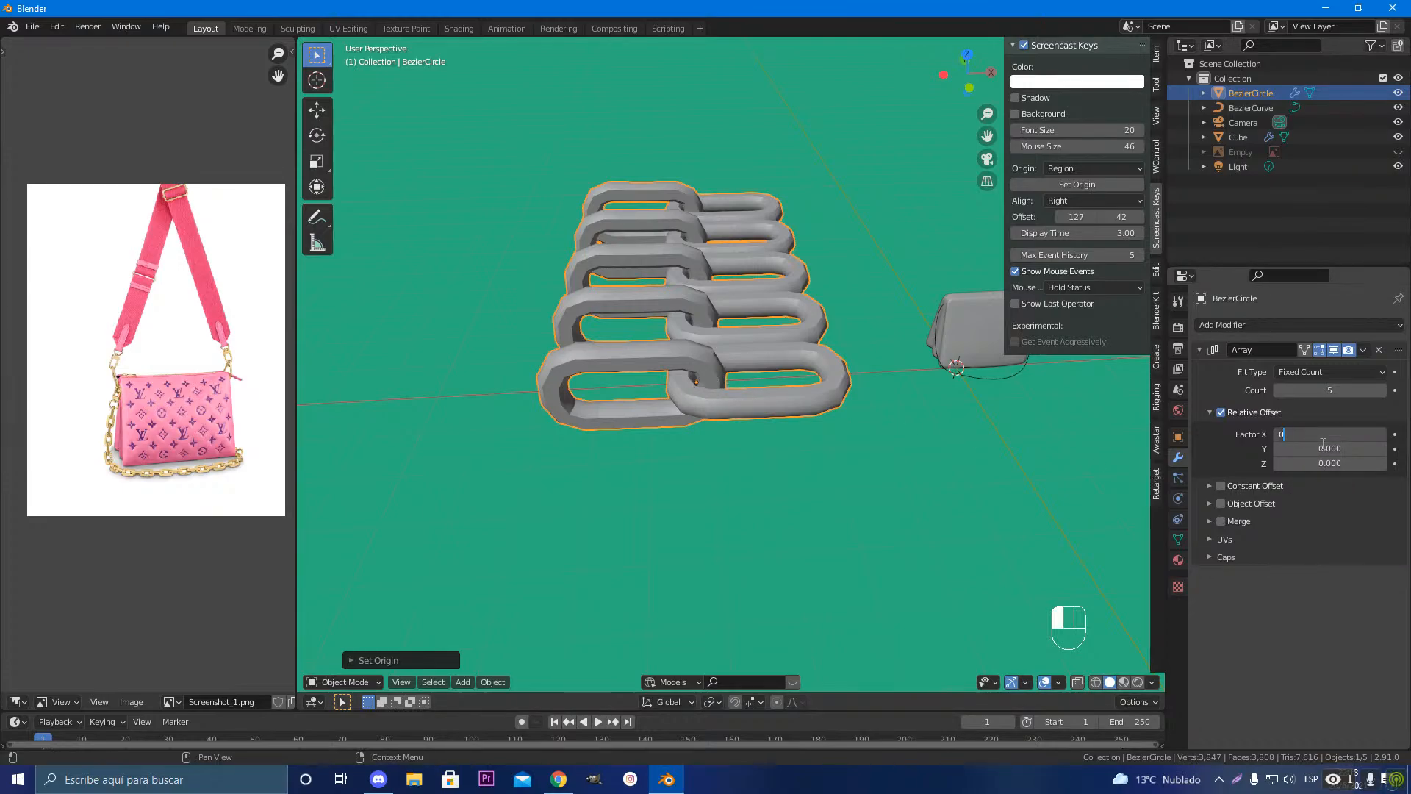
{"action": "type", "text": "0"}
{"action": "key", "text": "Tab"}
{"action": "key", "text": "Tab"}
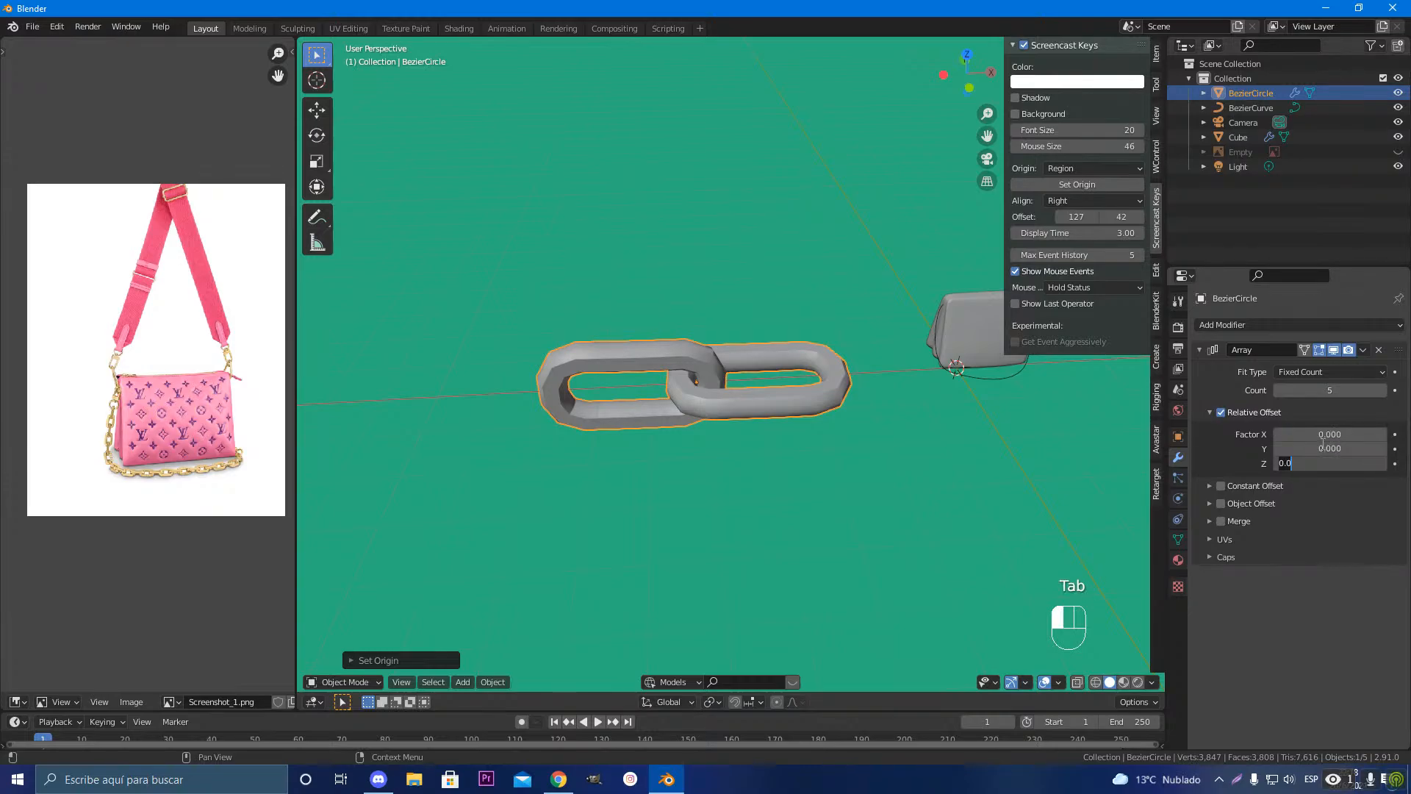
{"action": "type", "text": "1"}
{"action": "key", "text": "Return"}
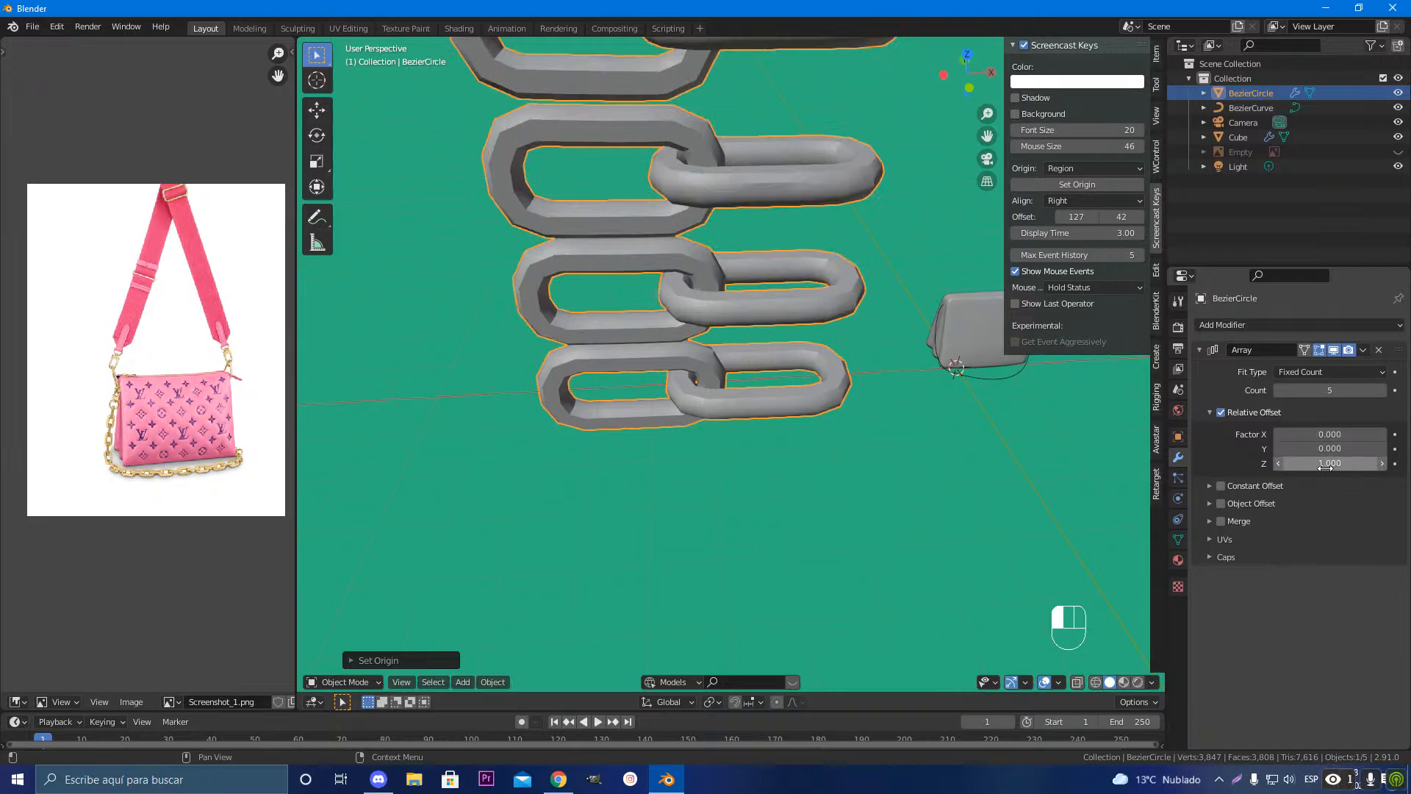
Step: Set the chain links' Array relative offset factor to 0 on Z and 1 on Y
{"action": "left_click", "coordinate": [1324, 463]}
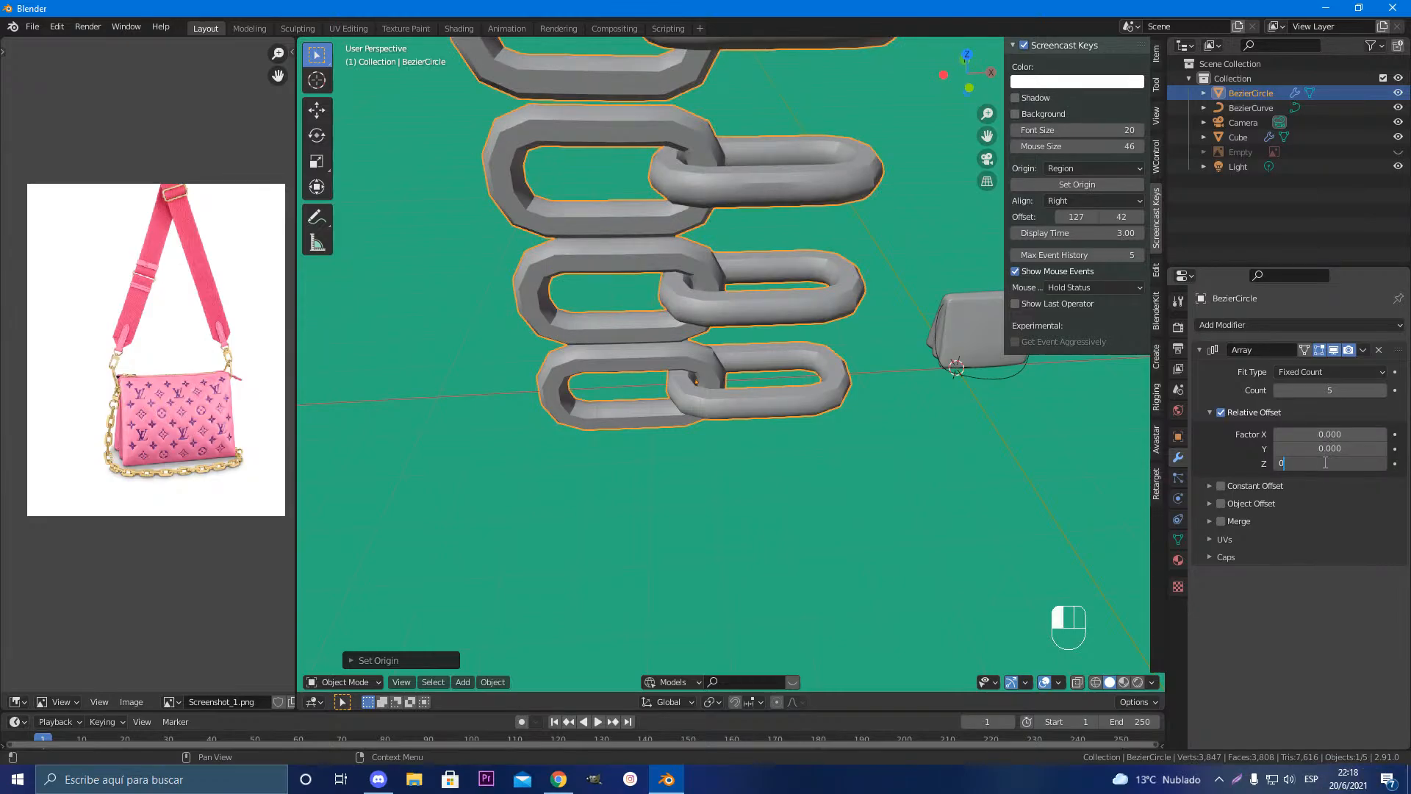
{"action": "key", "text": "Return"}
{"action": "left_click", "coordinate": [1327, 450]}
{"action": "type", "text": "1"}
{"action": "key", "text": "Return"}
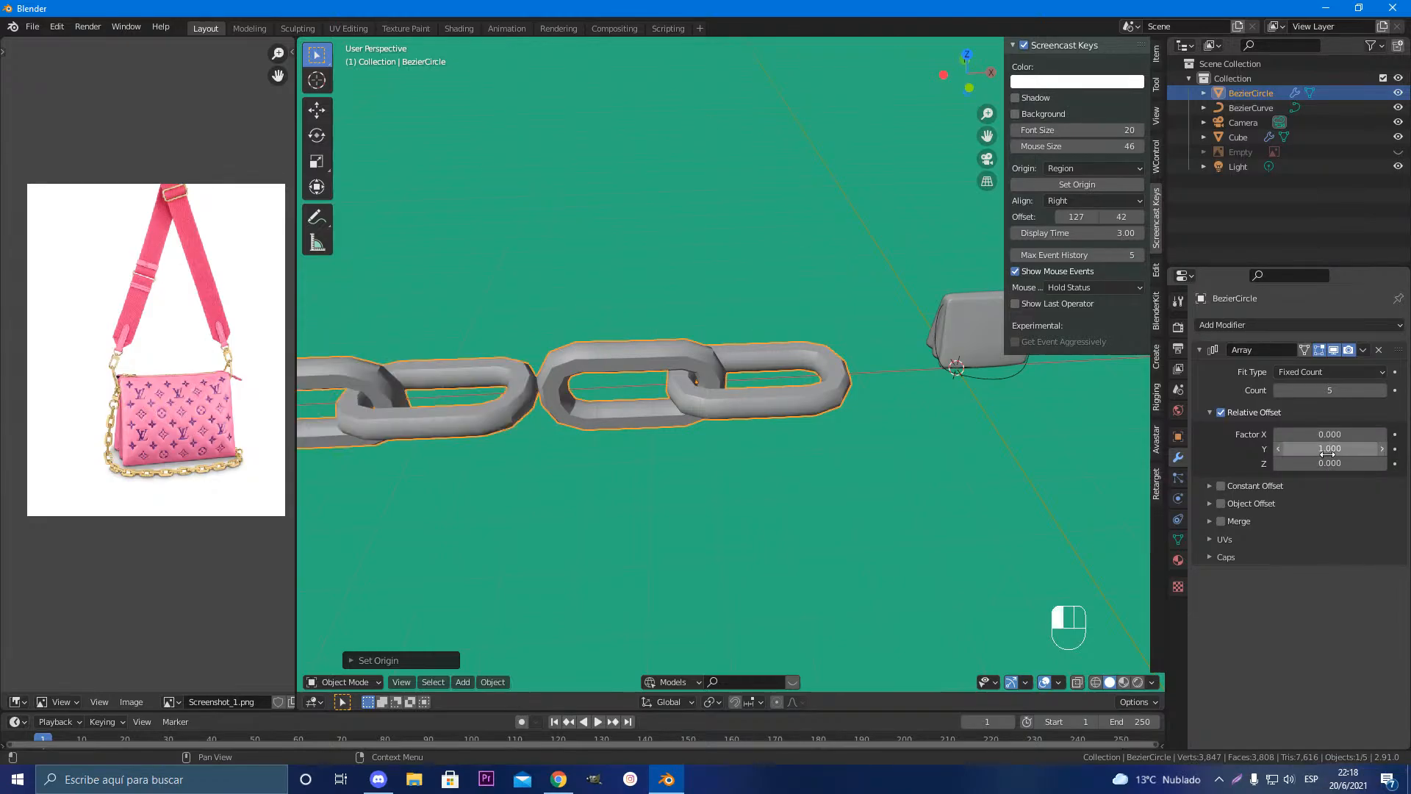
Step: Reduce the Array's relative offset on Y to 0.8 so the repeated links interlock
{"action": "scroll", "coordinate": [588, 360], "scroll_direction": "down", "scroll_amount": 4}
{"action": "middle_click_drag", "start_coordinate": [591, 368], "coordinate": [1127, 484]}
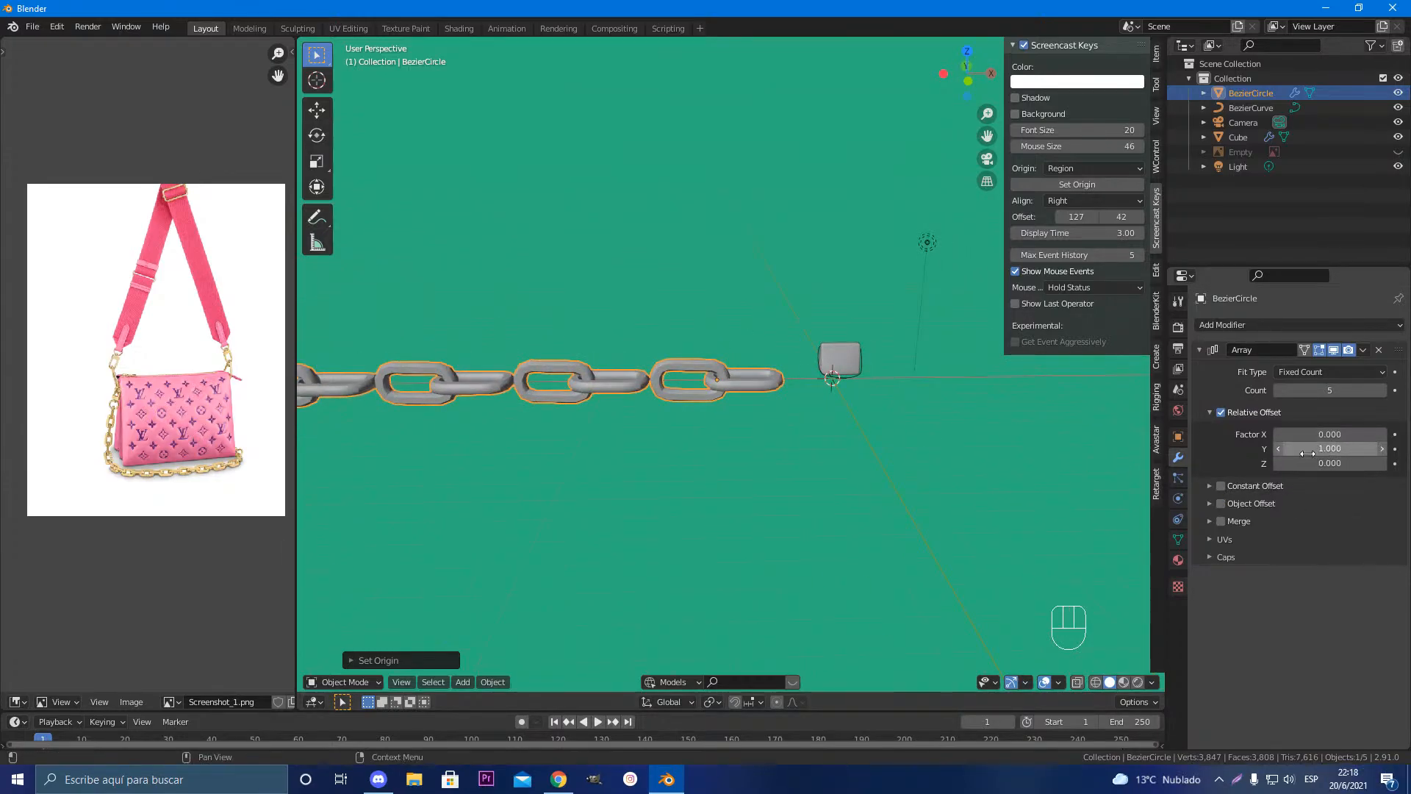
{"action": "left_click", "coordinate": [1280, 449]}
{"action": "left_click", "coordinate": [1279, 448]}
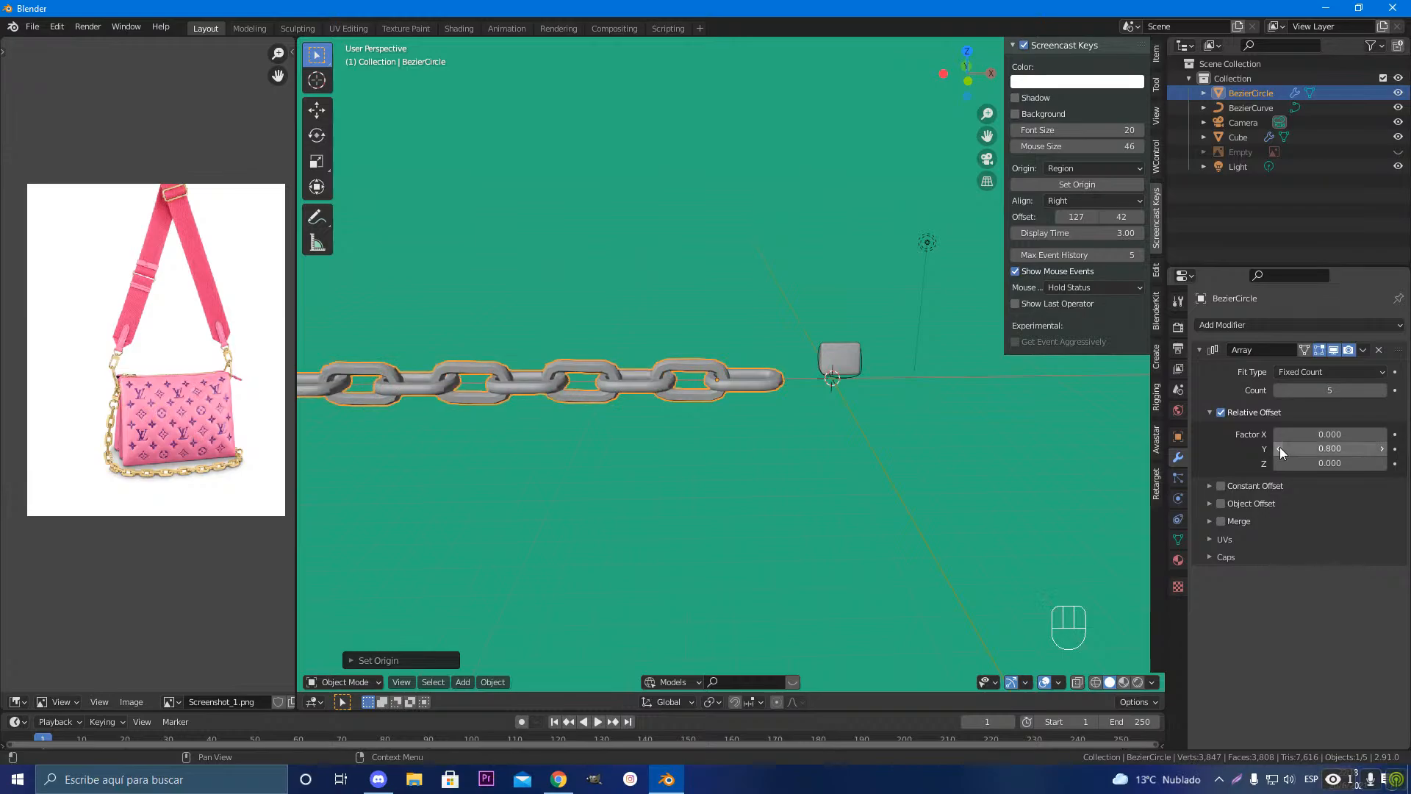
{"action": "middle_click_drag", "start_coordinate": [715, 478], "coordinate": [720, 544]}
{"action": "scroll", "coordinate": [720, 544], "scroll_direction": "up", "scroll_amount": 5}
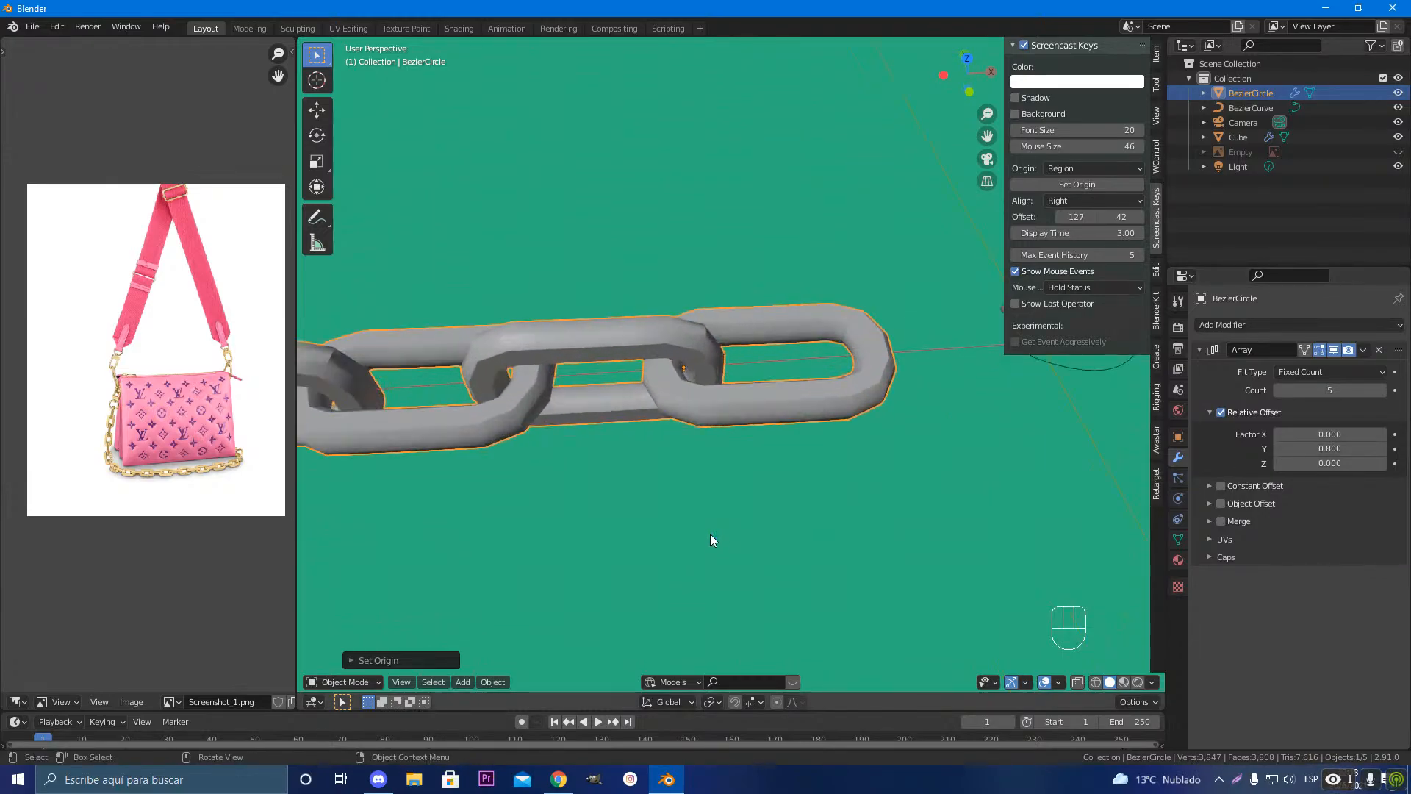
{"action": "middle_click_drag", "start_coordinate": [633, 475], "coordinate": [665, 424]}
{"action": "scroll", "coordinate": [560, 436], "scroll_direction": "down", "scroll_amount": 4}
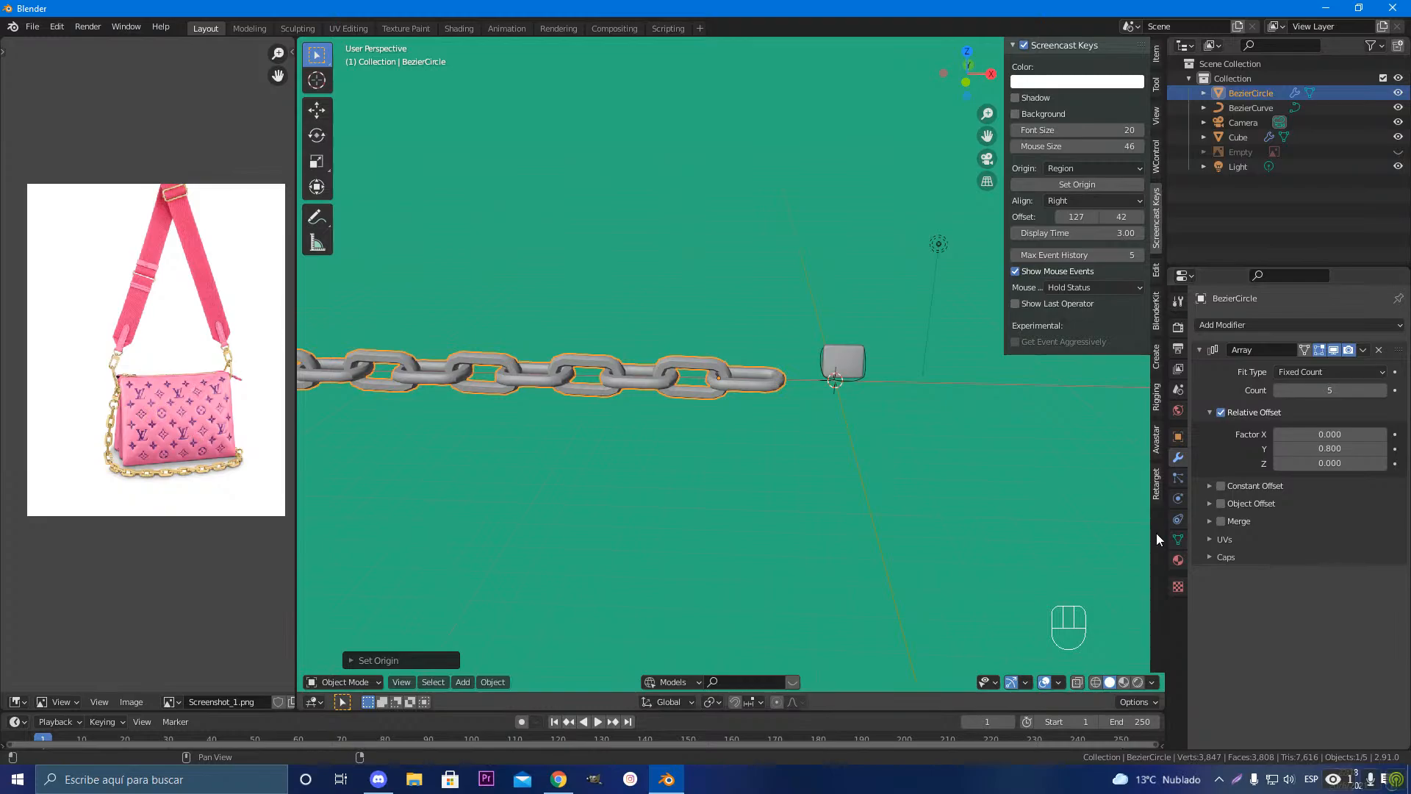
Step: Add a Curve modifier to the chain links with BezierCurve as its curve object
{"action": "left_click", "coordinate": [1283, 328]}
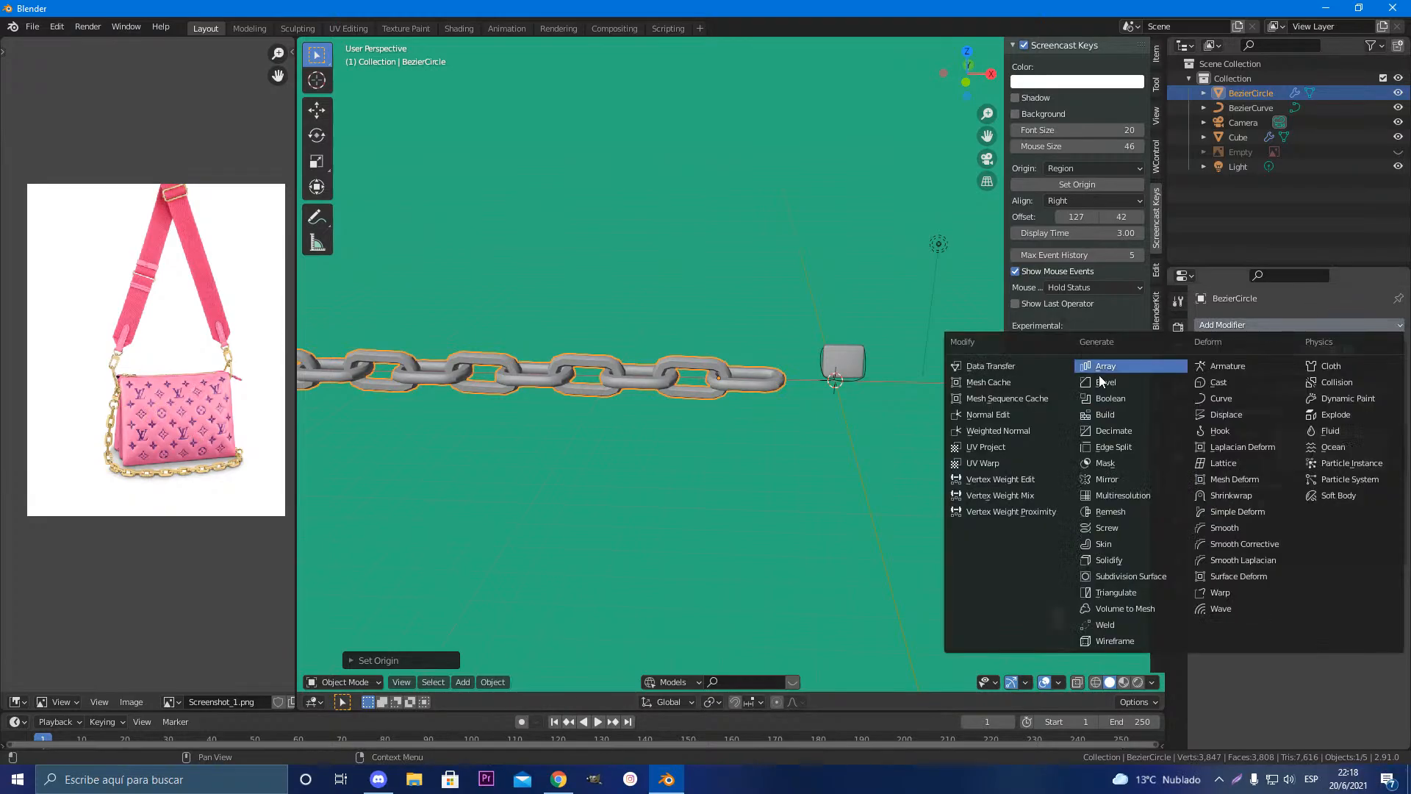
{"action": "left_click", "coordinate": [1235, 398]}
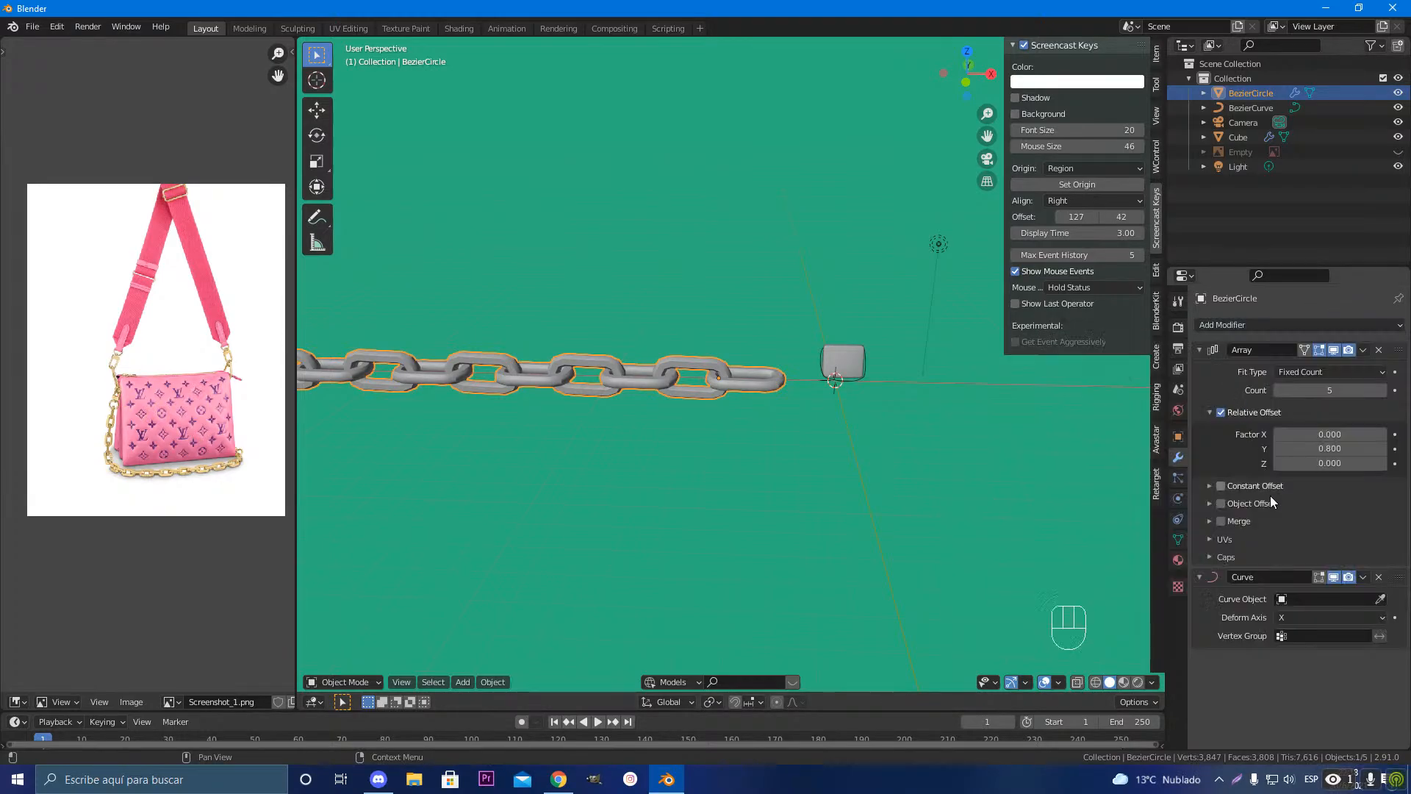
{"action": "left_click", "coordinate": [1380, 600]}
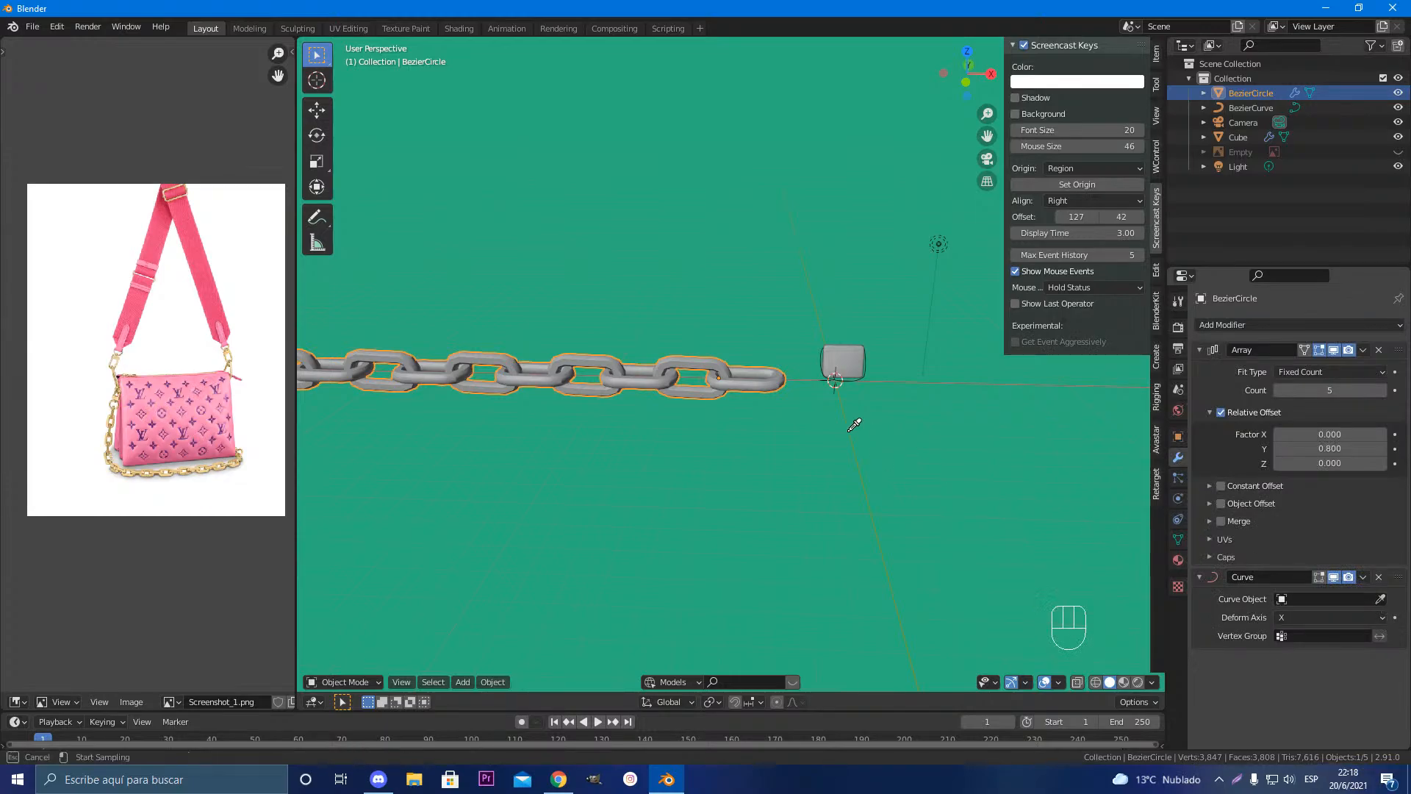
{"action": "left_click", "coordinate": [838, 376]}
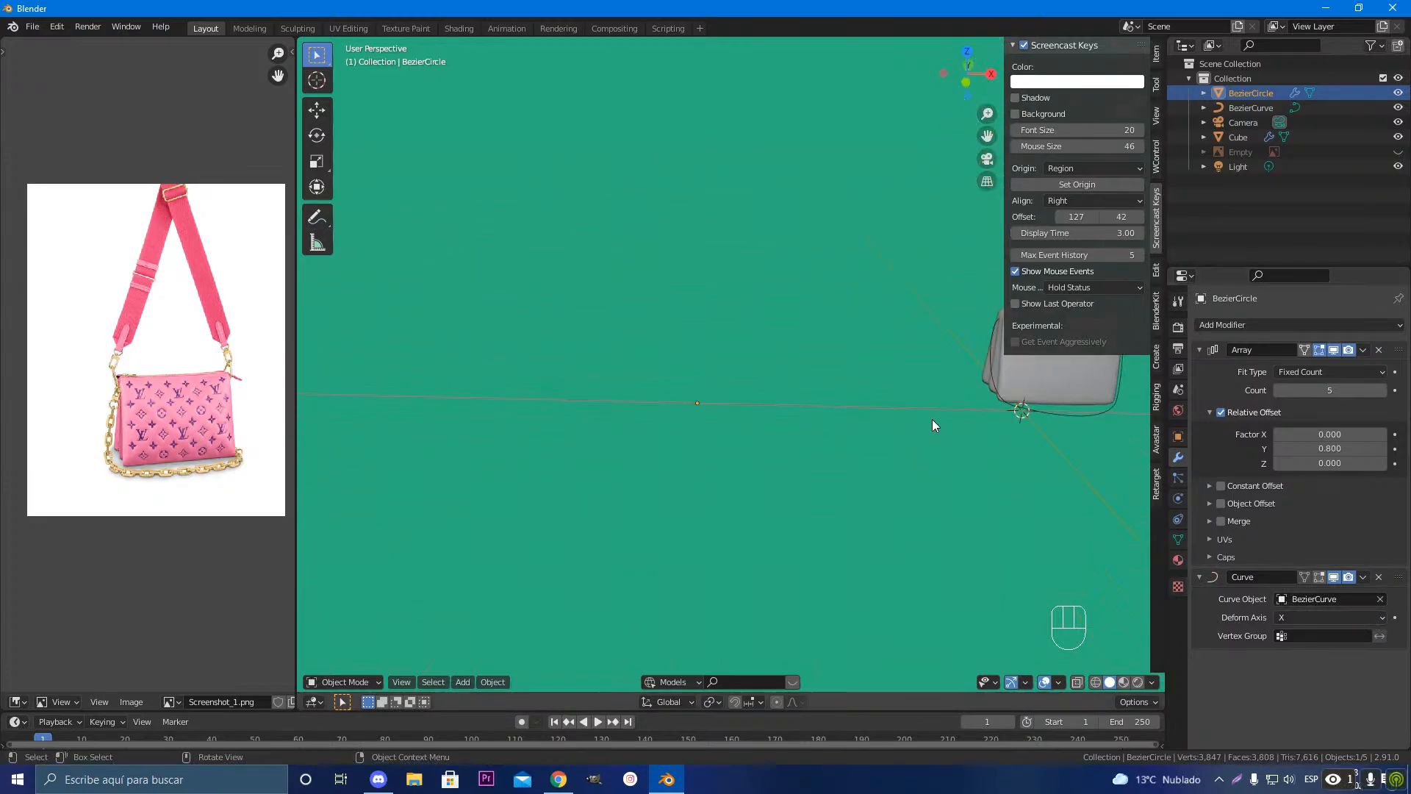
Step: Move the chain in the positive X direction to bring it to the bag
{"action": "middle_click_drag", "start_coordinate": [932, 420], "coordinate": [747, 306], "text": "shift"}
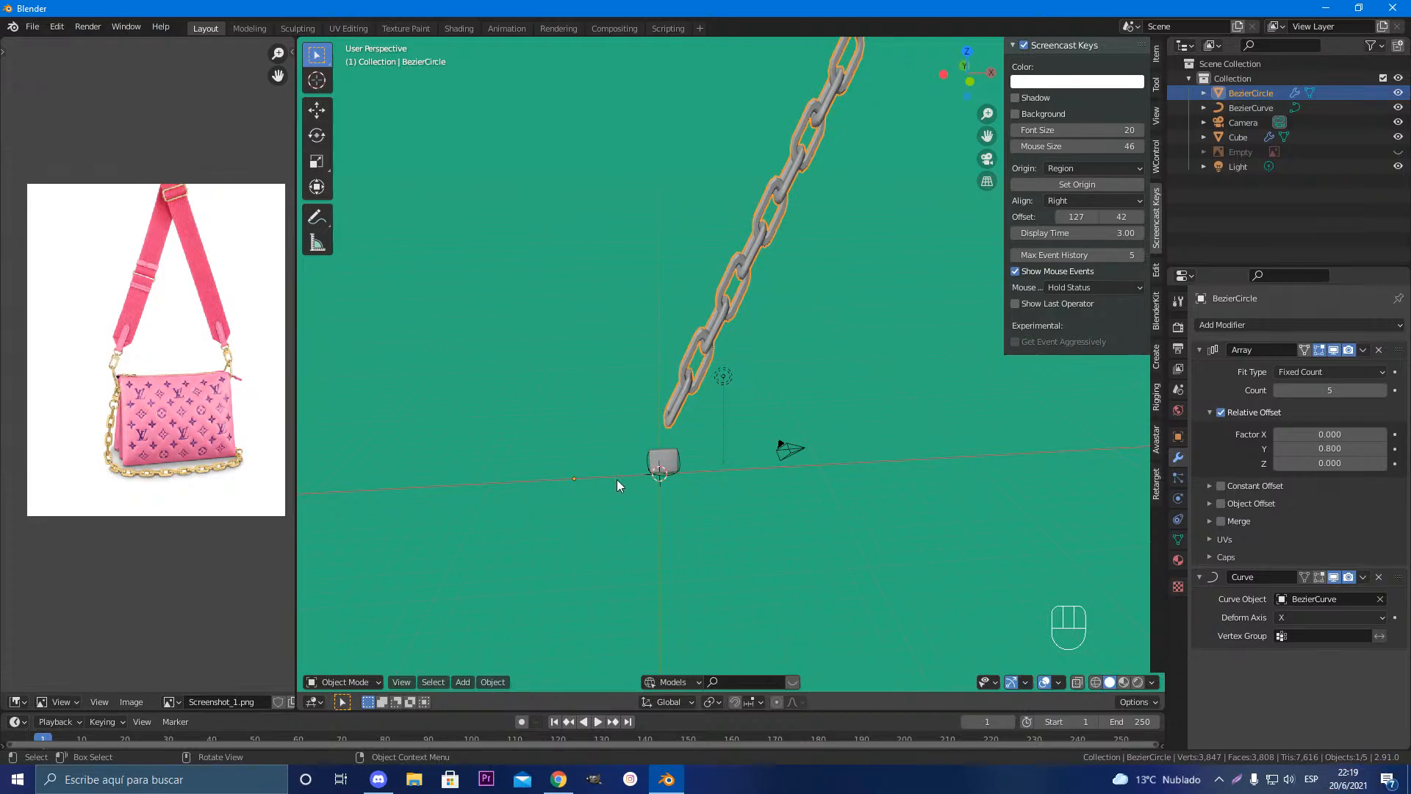
{"action": "key", "text": "g"}
{"action": "key", "text": "x"}
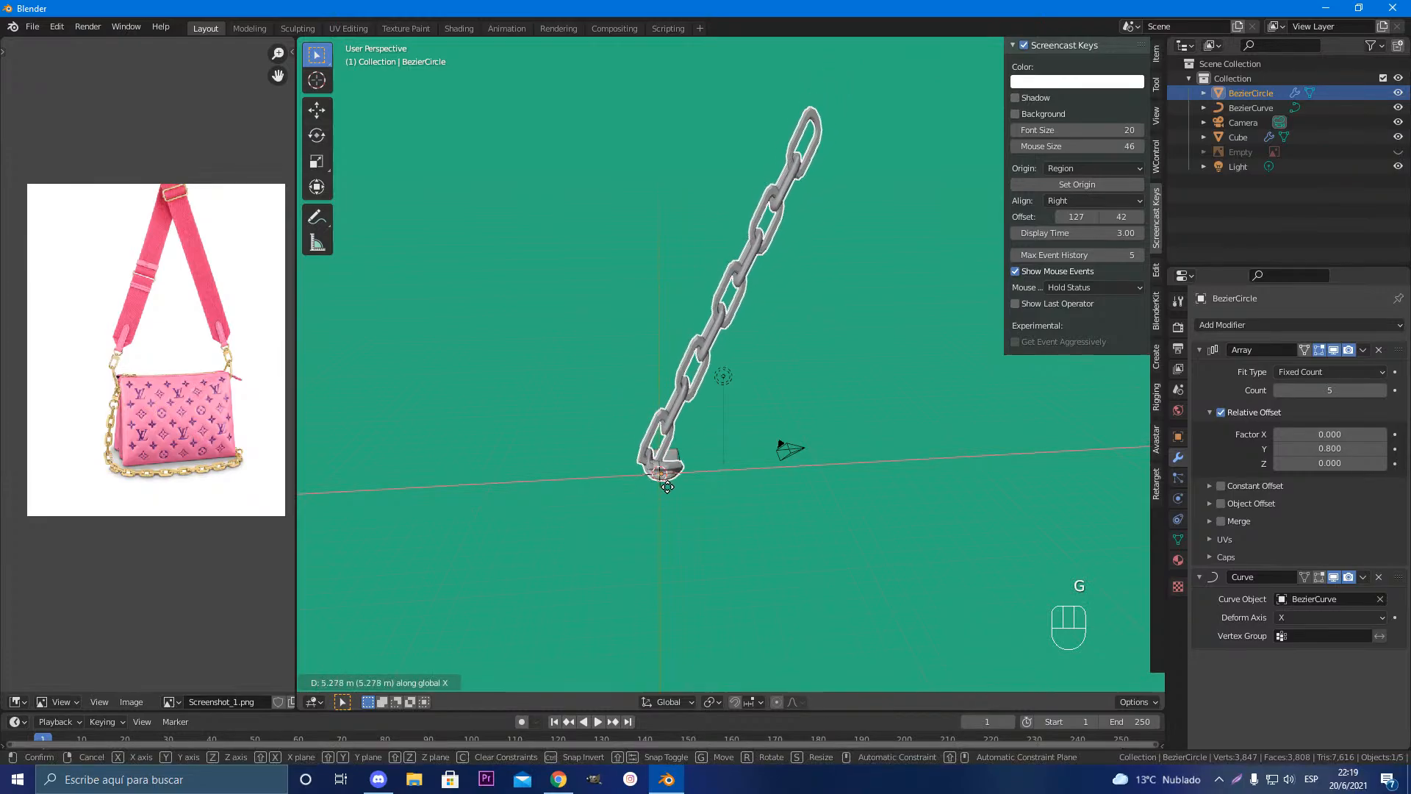
{"action": "left_click", "coordinate": [651, 484]}
{"action": "scroll", "coordinate": [652, 486], "scroll_direction": "up", "scroll_amount": 8}
{"action": "middle_click_drag", "start_coordinate": [651, 483], "coordinate": [805, 129], "text": "shift"}
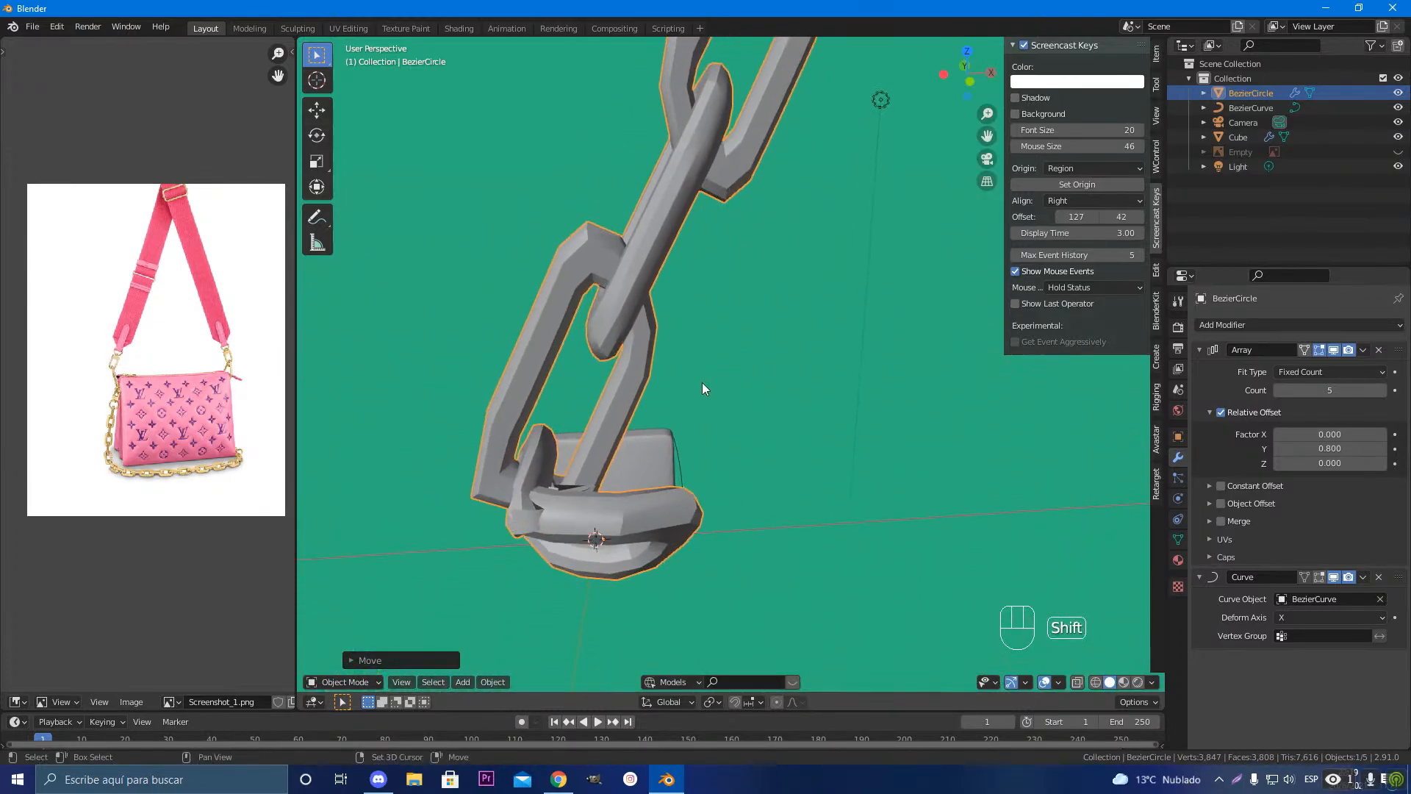
Step: Raise the chain slightly along Z near the bottom of the bag
{"action": "middle_click_drag", "start_coordinate": [702, 382], "coordinate": [794, 187], "text": "shift"}
{"action": "scroll", "coordinate": [726, 326], "scroll_direction": "up", "scroll_amount": 4}
{"action": "middle_click_drag", "start_coordinate": [726, 329], "coordinate": [535, 310]}
{"action": "key", "text": "g"}
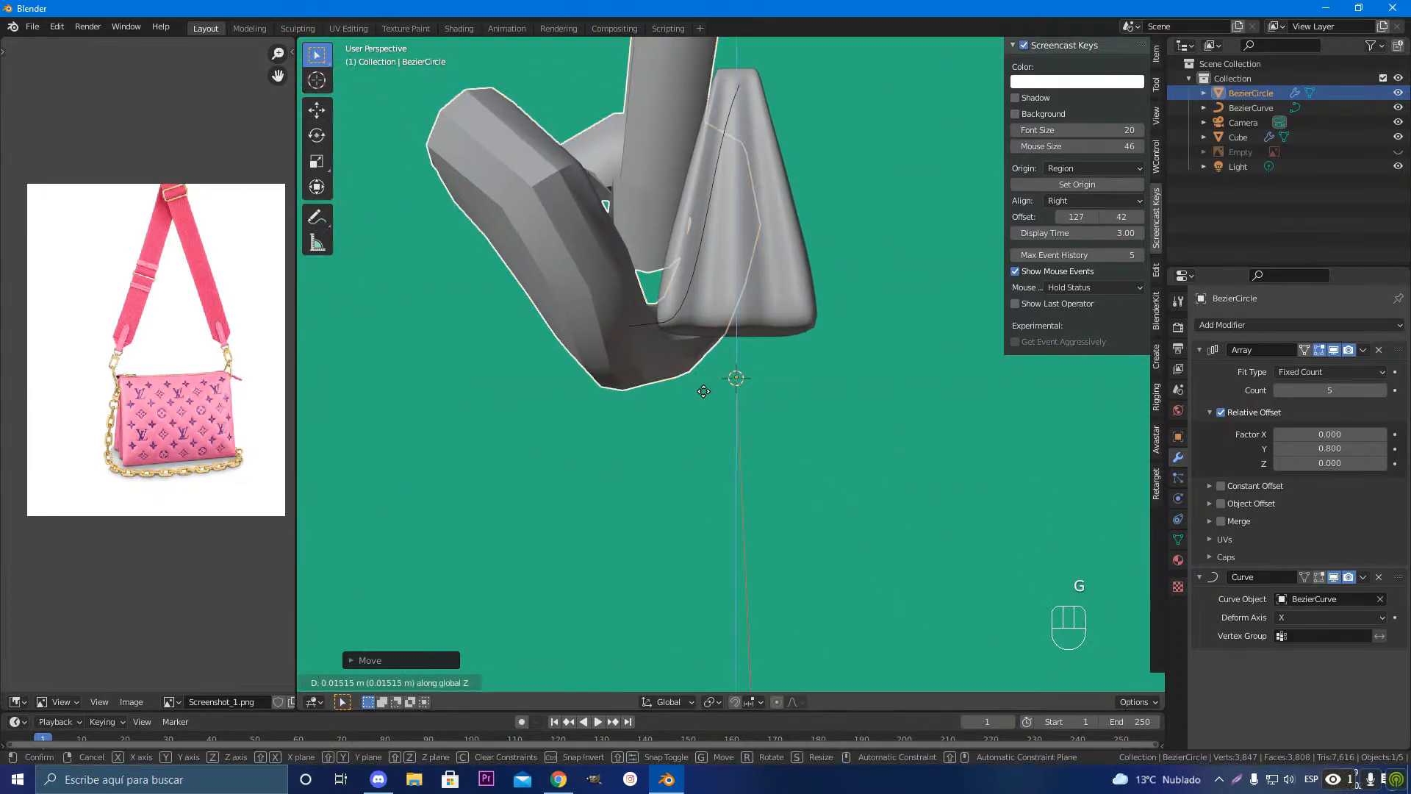
{"action": "key", "text": "z"}
{"action": "left_click", "coordinate": [707, 346]}
{"action": "middle_click_drag", "start_coordinate": [777, 364], "coordinate": [742, 341]}
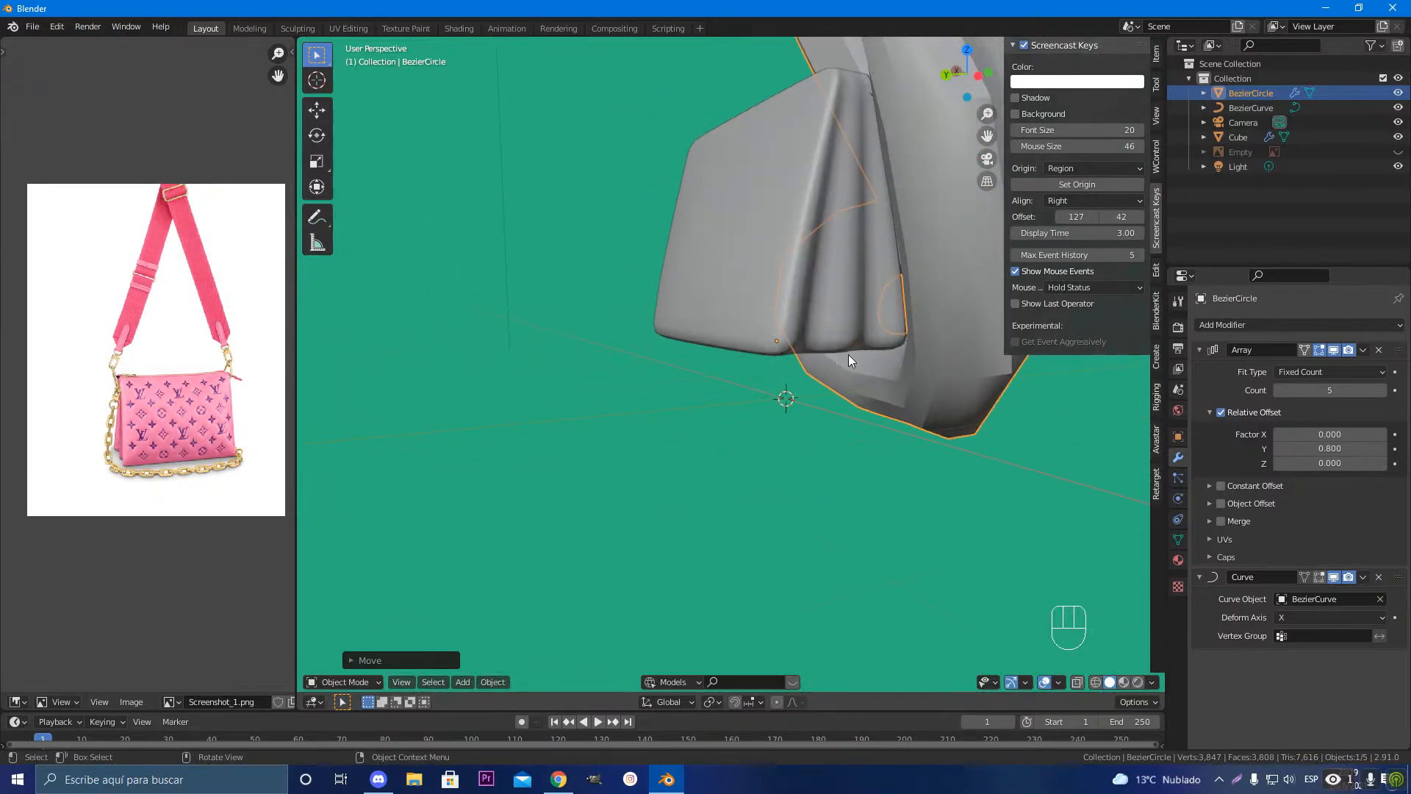
{"action": "middle_click_drag", "start_coordinate": [848, 354], "coordinate": [772, 350]}
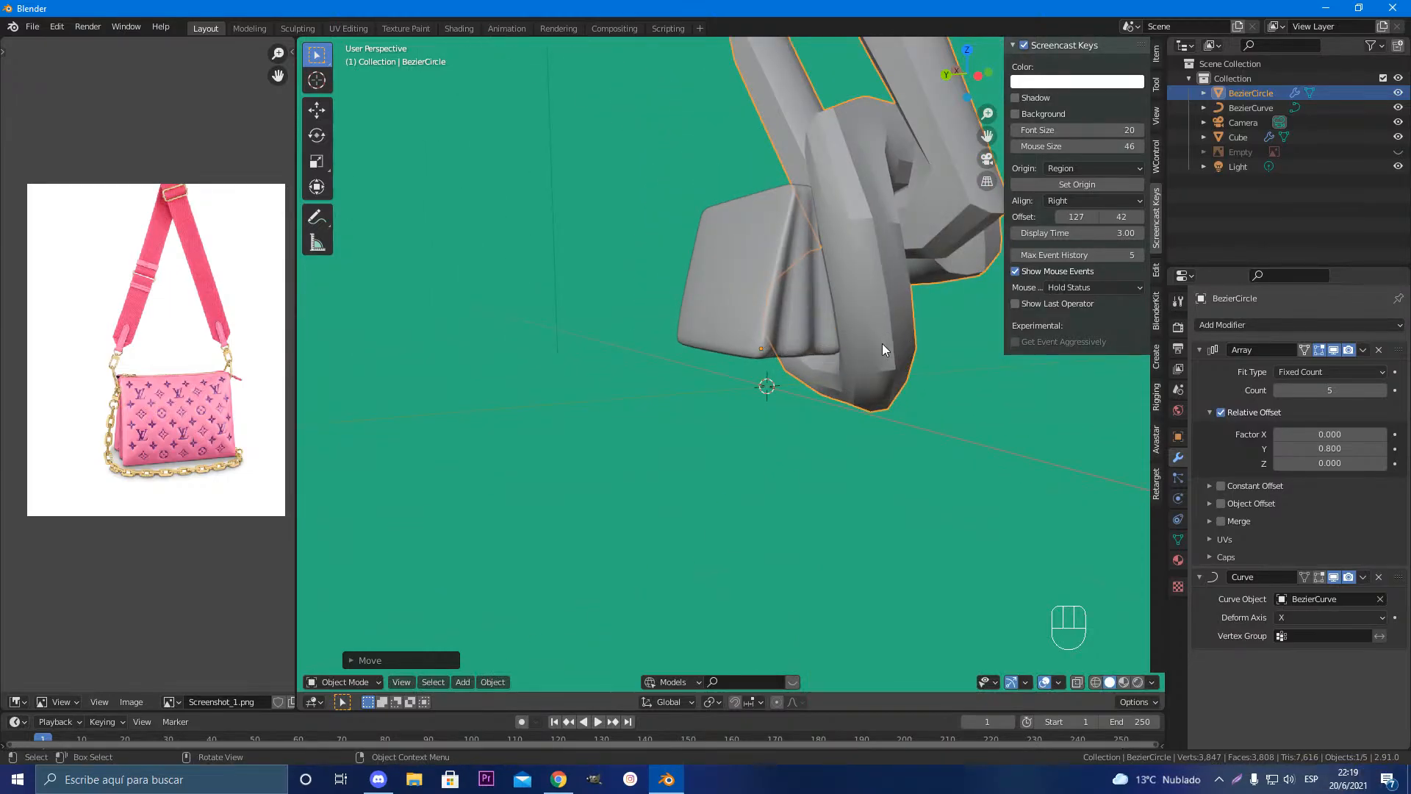
{"action": "middle_click_drag", "start_coordinate": [881, 343], "coordinate": [593, 354]}
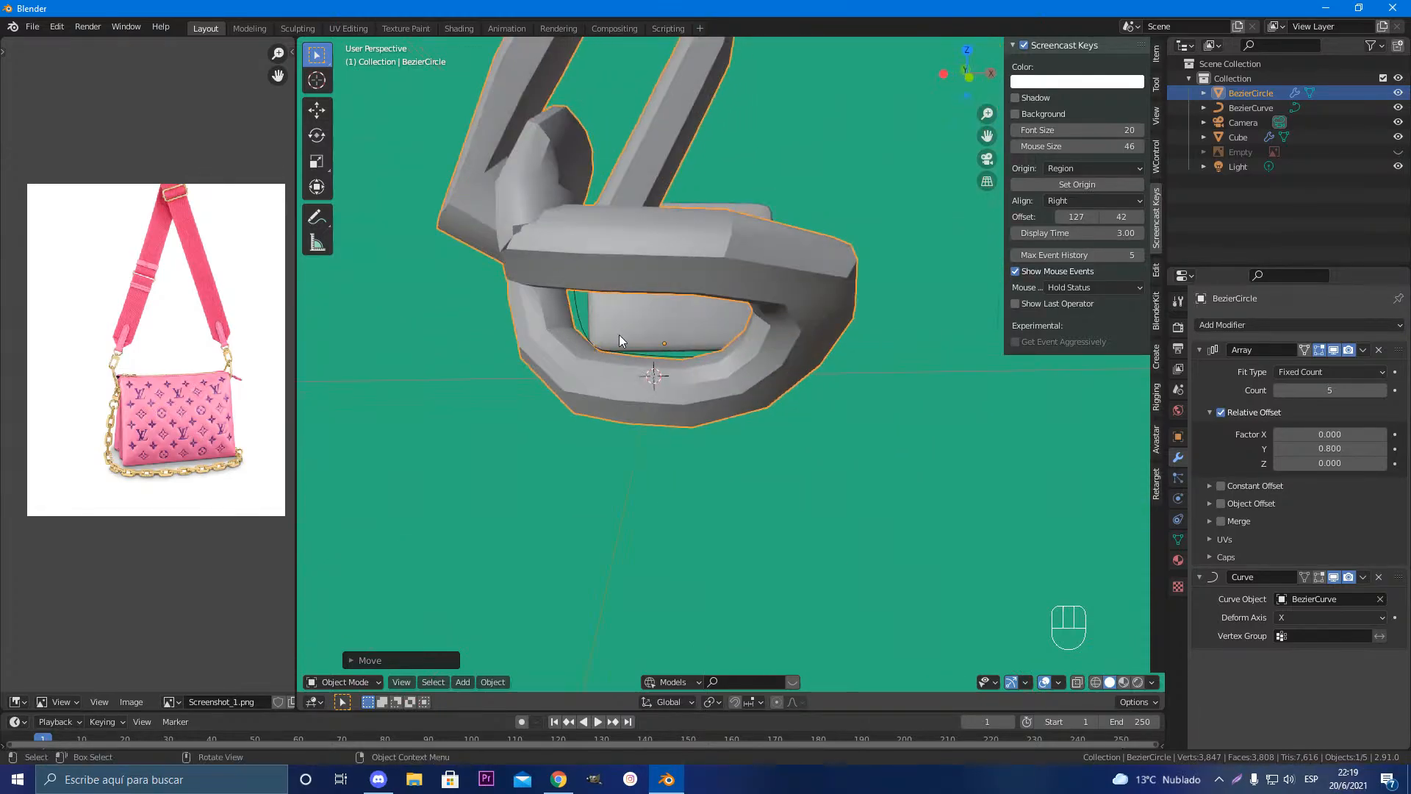
Step: Shift the chain along the Y axis and lower it slightly along Z
{"action": "left_click", "coordinate": [581, 327]}
{"action": "middle_click_drag", "start_coordinate": [646, 374], "coordinate": [826, 358]}
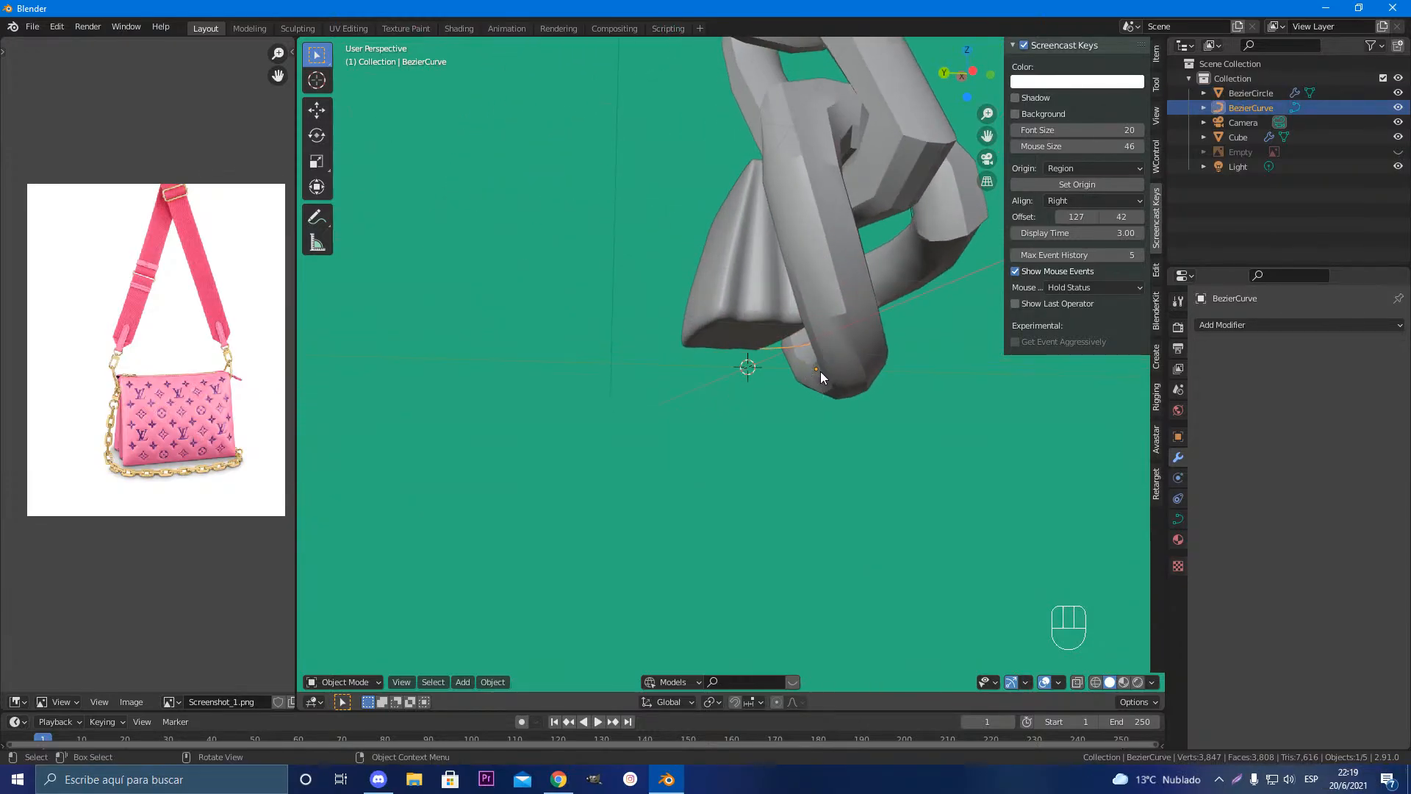
{"action": "left_click", "coordinate": [836, 344]}
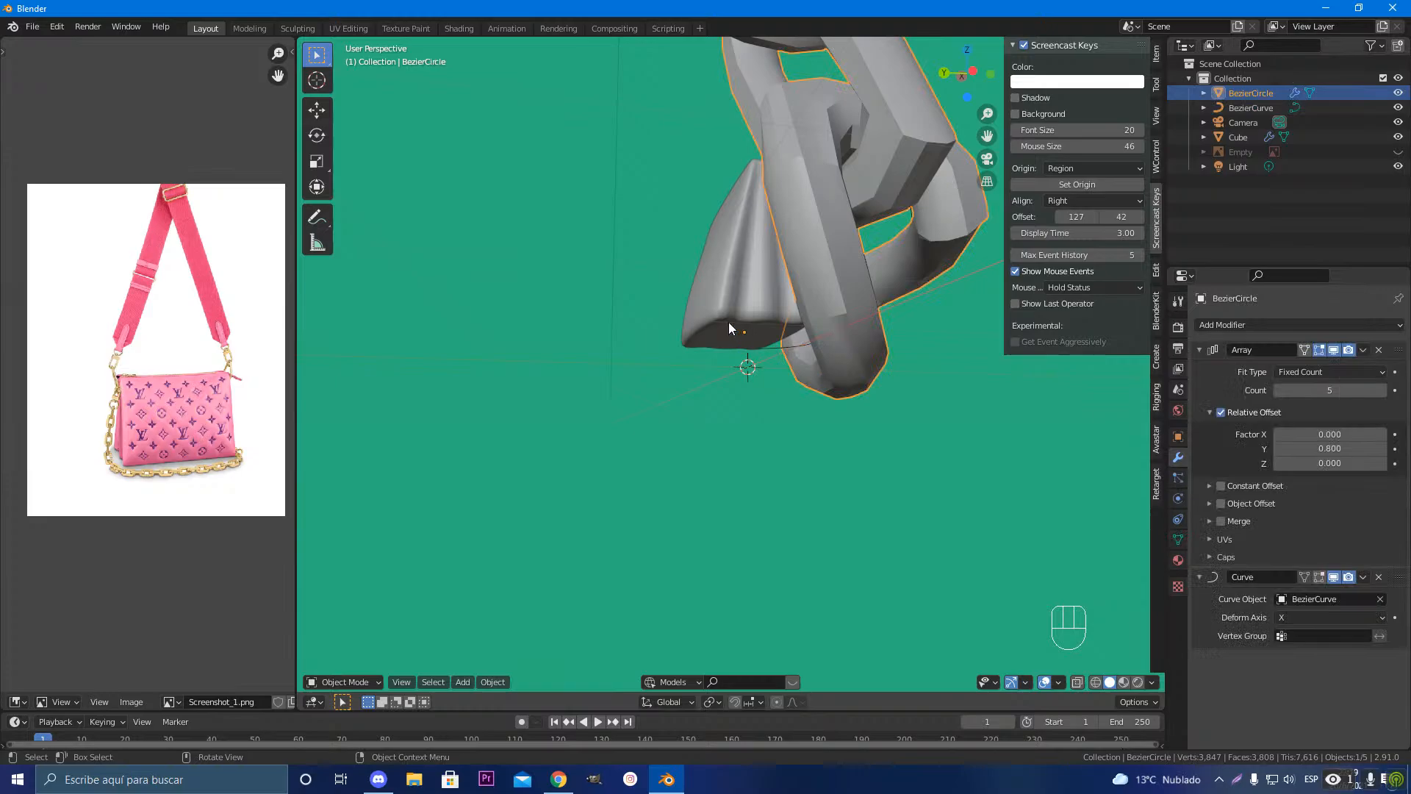
{"action": "key", "text": "g"}
{"action": "key", "text": "y"}
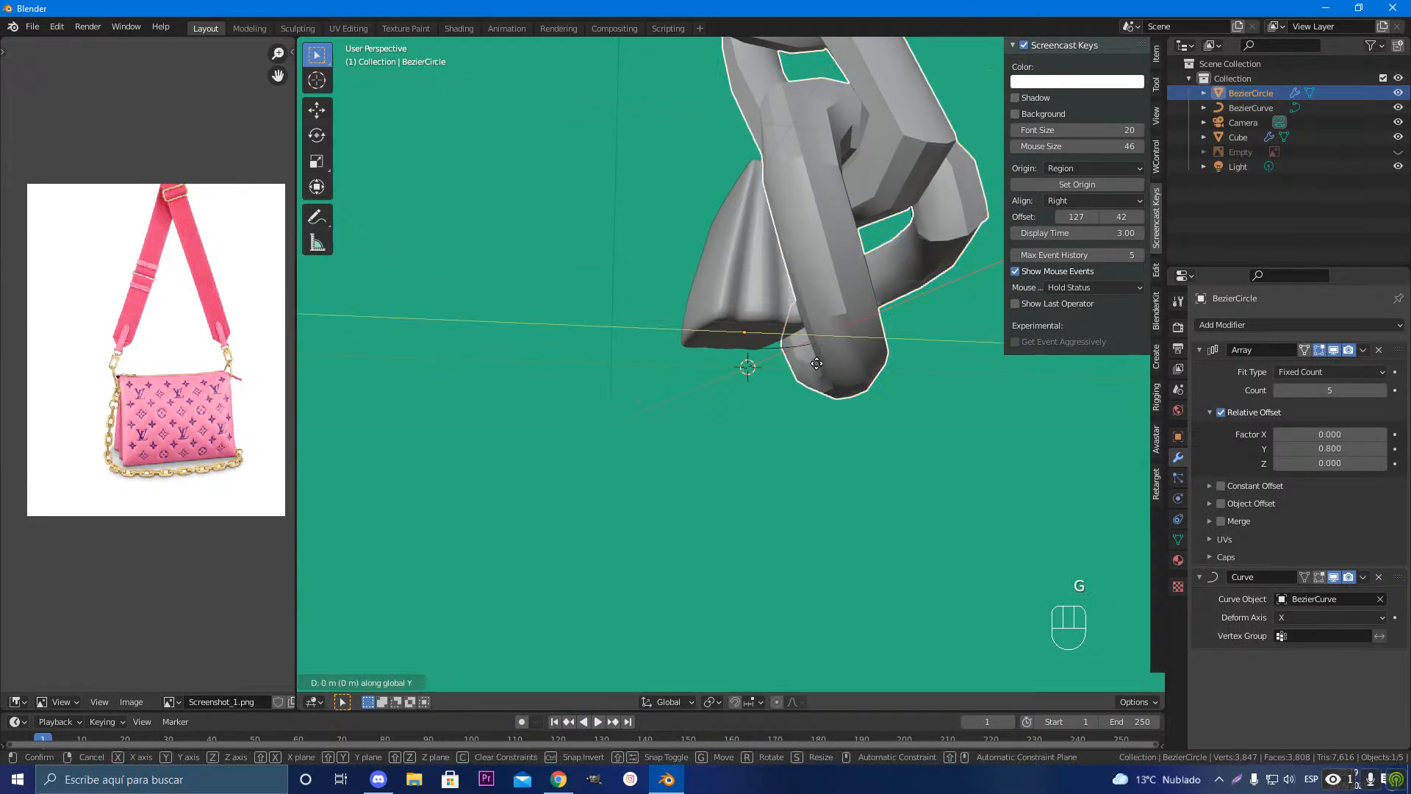
{"action": "left_click", "coordinate": [882, 359]}
{"action": "key", "text": "g"}
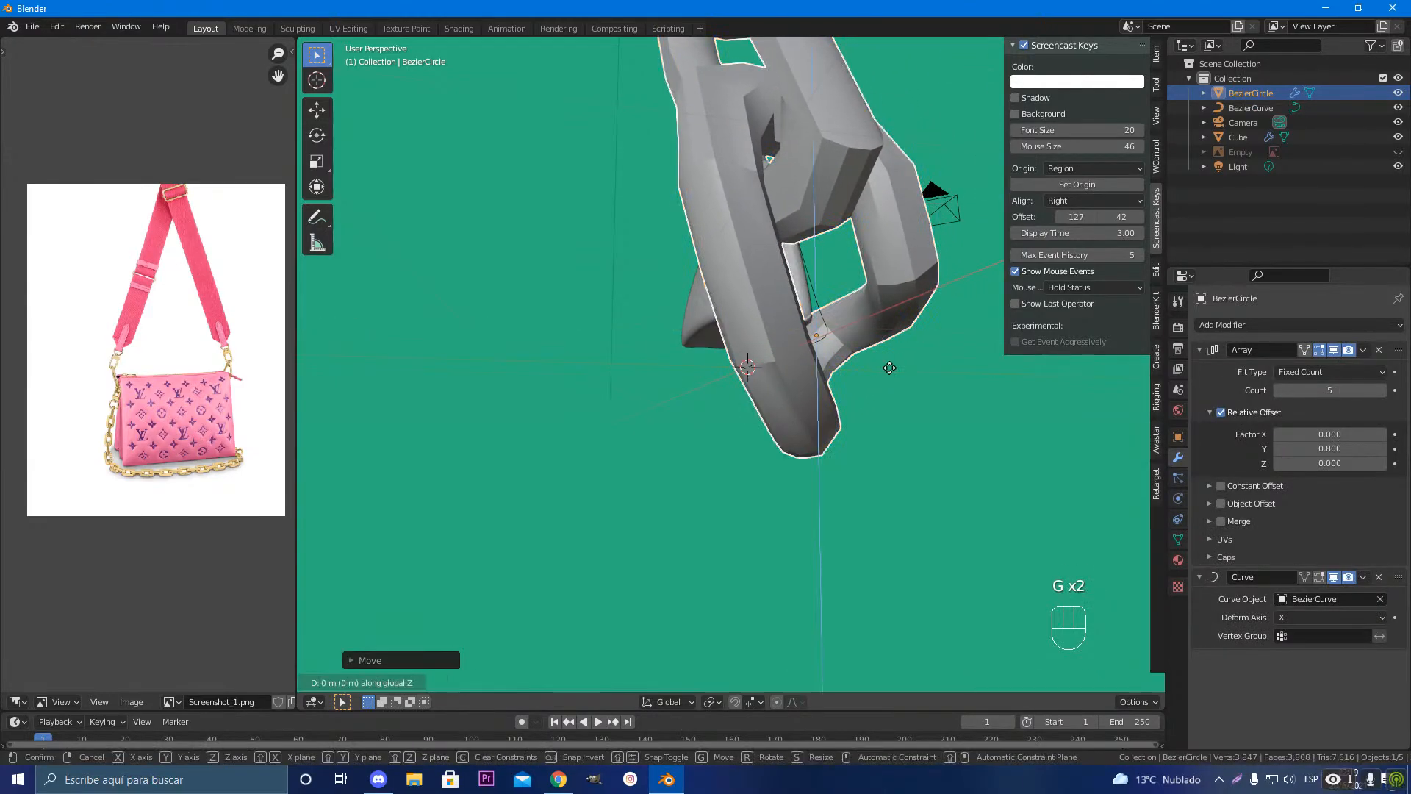
{"action": "key", "text": "z"}
{"action": "left_click", "coordinate": [880, 389]}
Step: Nudge the chain in the negative X direction and scale it down so its links are small beside the bag
{"action": "middle_click_drag", "start_coordinate": [880, 389], "coordinate": [699, 425]}
{"action": "key", "text": "g"}
{"action": "key", "text": "x"}
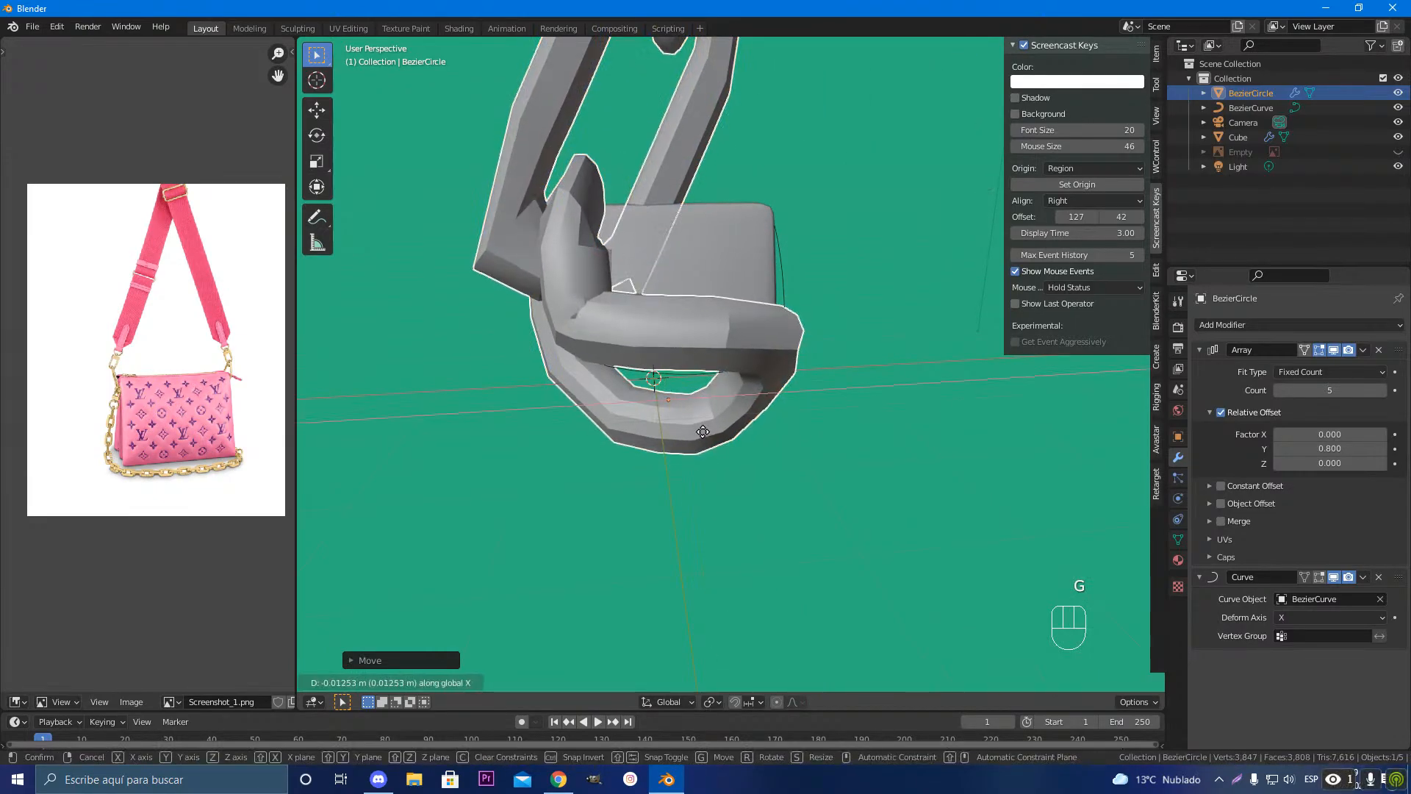
{"action": "left_click", "coordinate": [687, 432]}
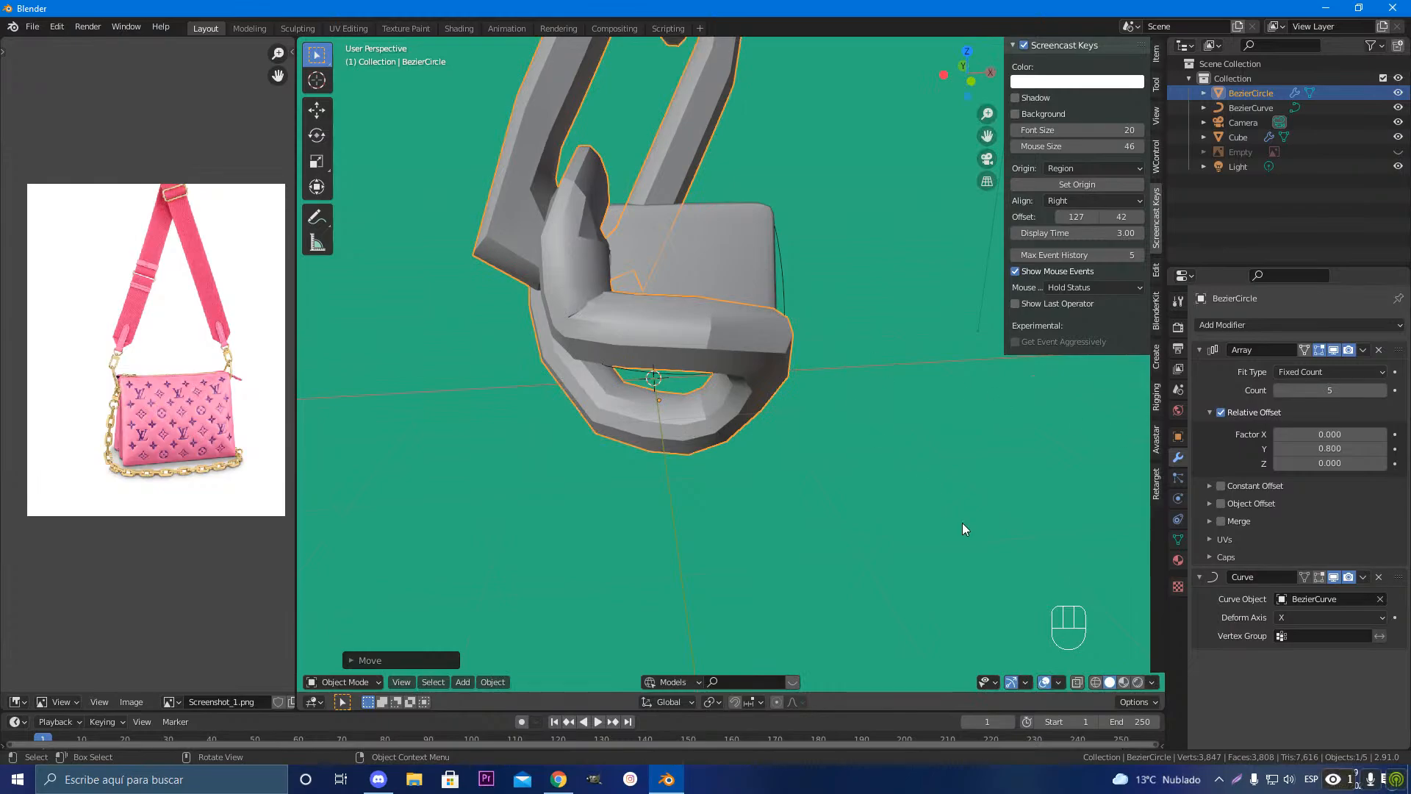
{"action": "key", "text": "s"}
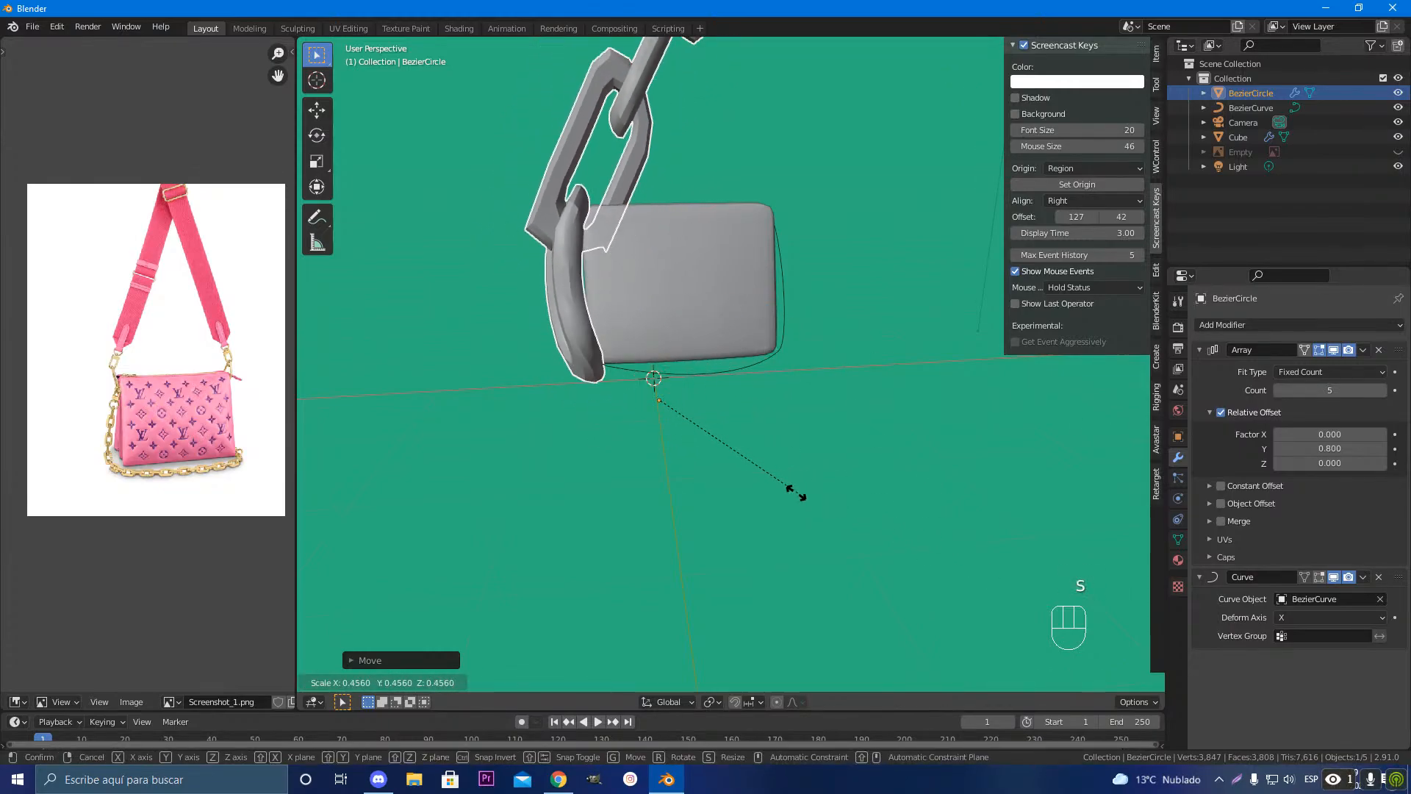
{"action": "left_click", "coordinate": [674, 414]}
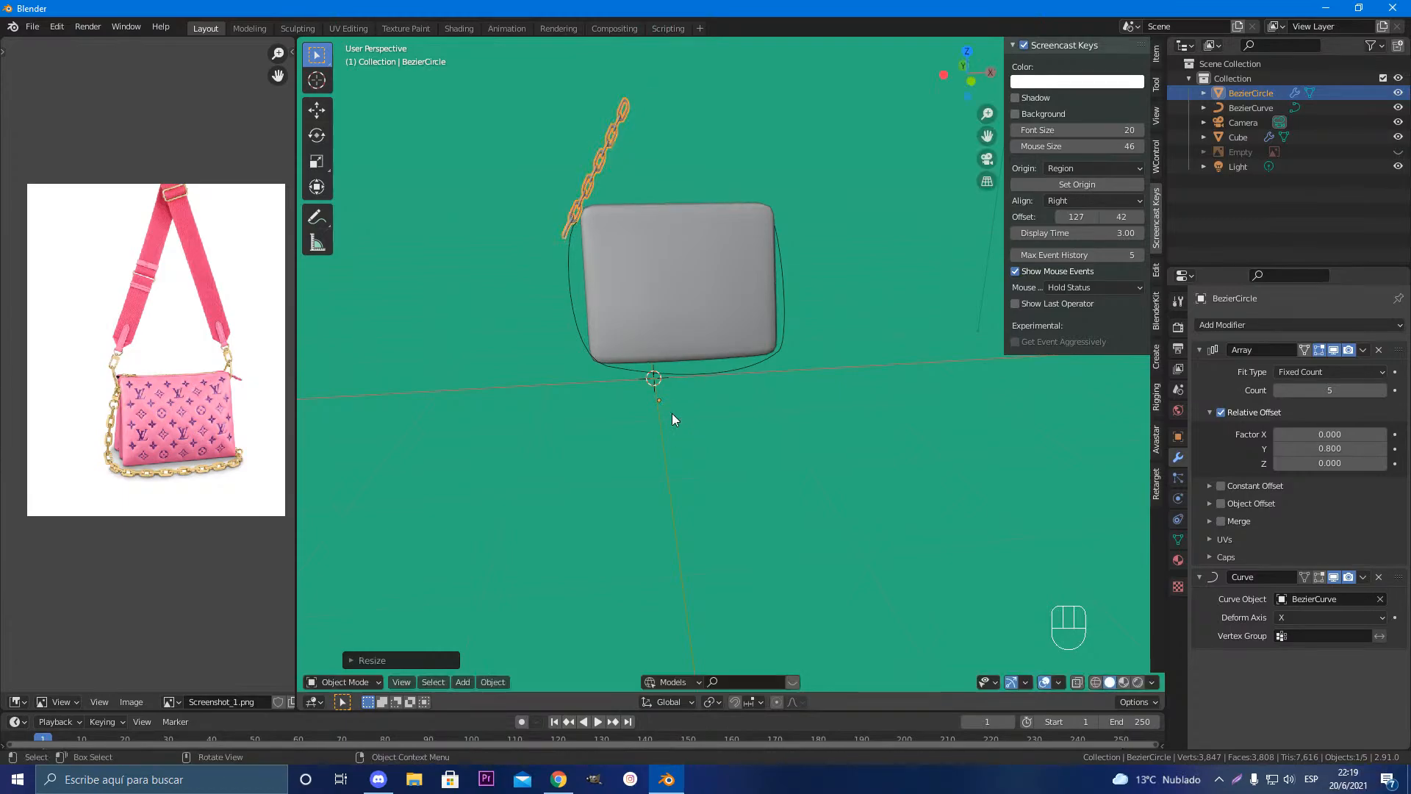
{"action": "key", "text": "g"}
{"action": "key", "text": "x"}
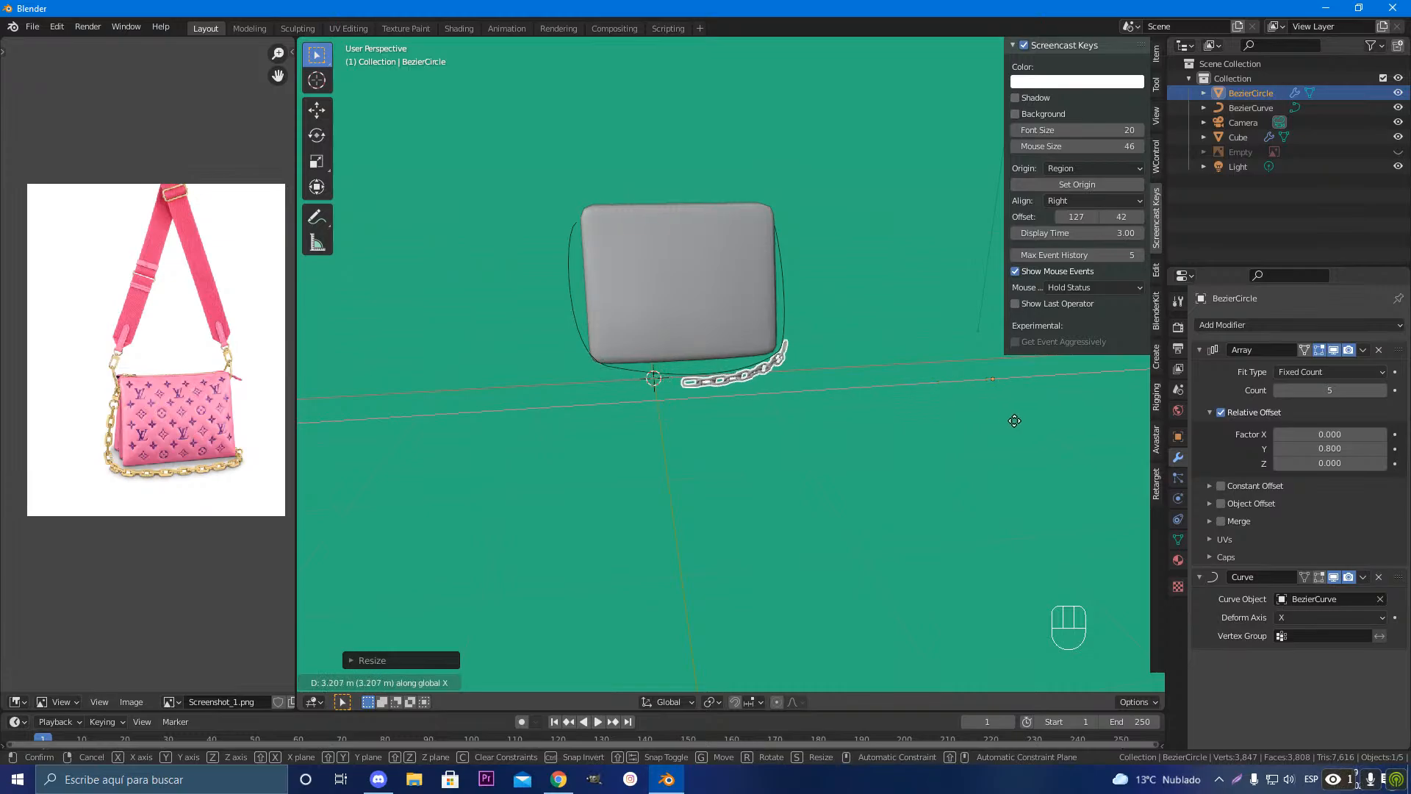
{"action": "right_click", "coordinate": [1045, 416]}
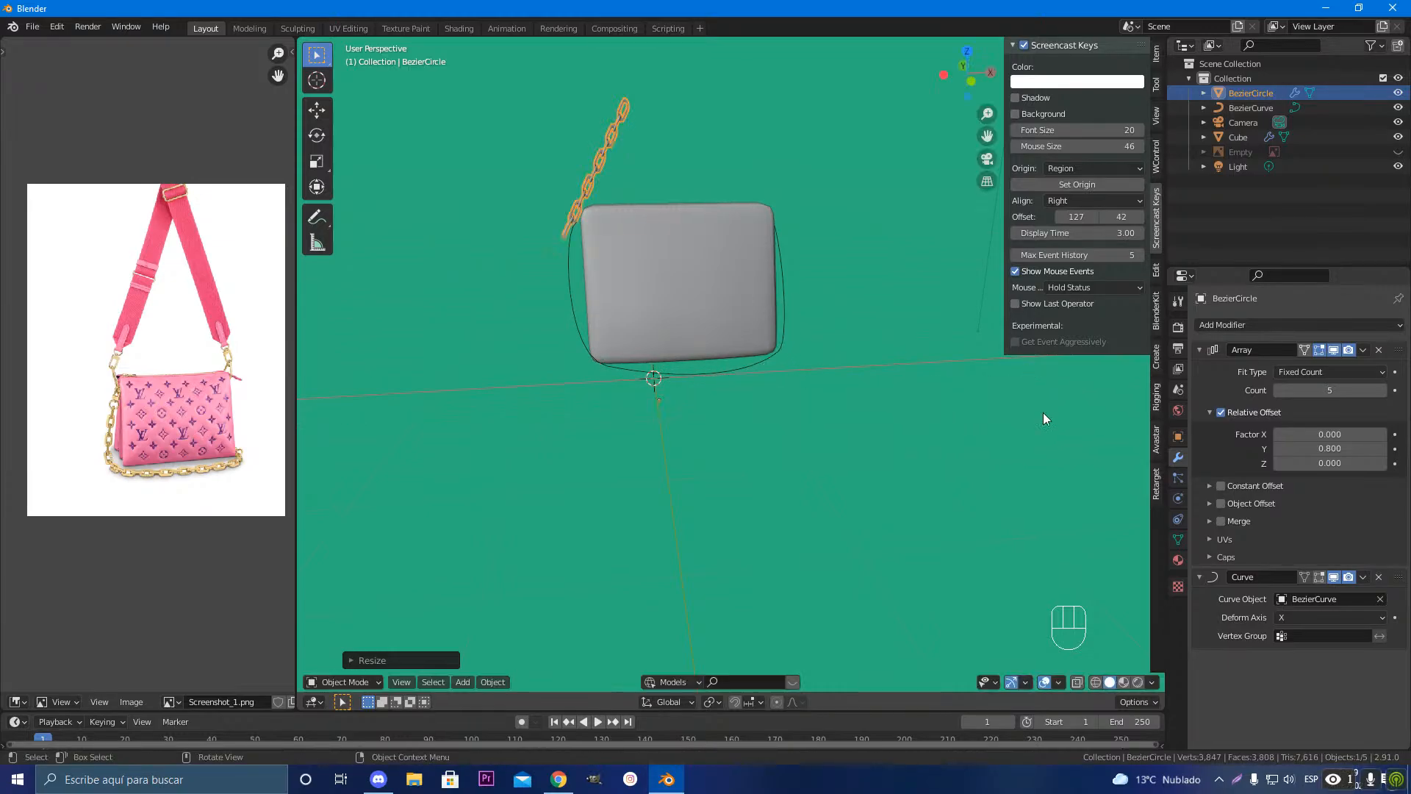
Step: Set the Curve modifier's deform axis to -X so the chain follows the guide curve down the bag's side
{"action": "left_click", "coordinate": [1359, 617]}
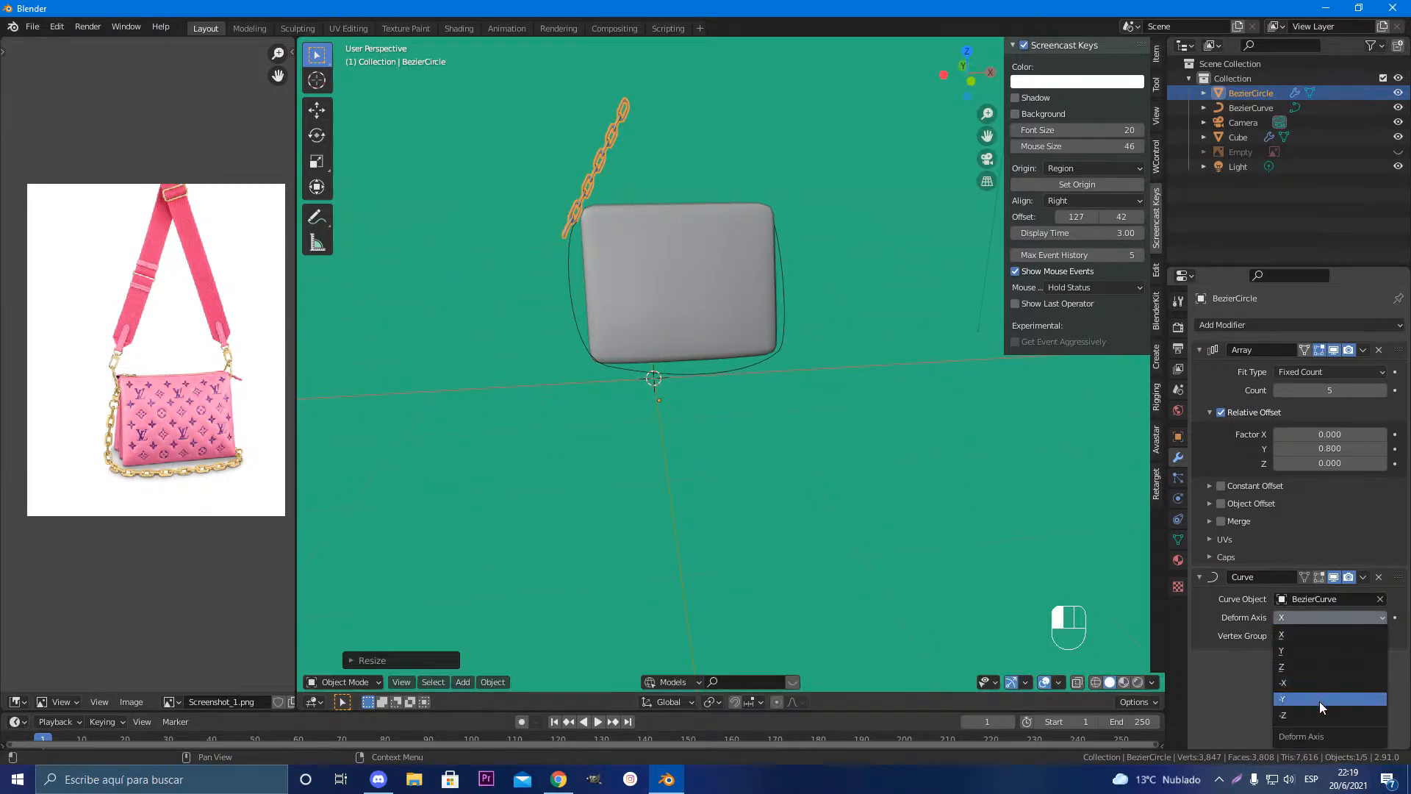
{"action": "left_click", "coordinate": [1317, 682]}
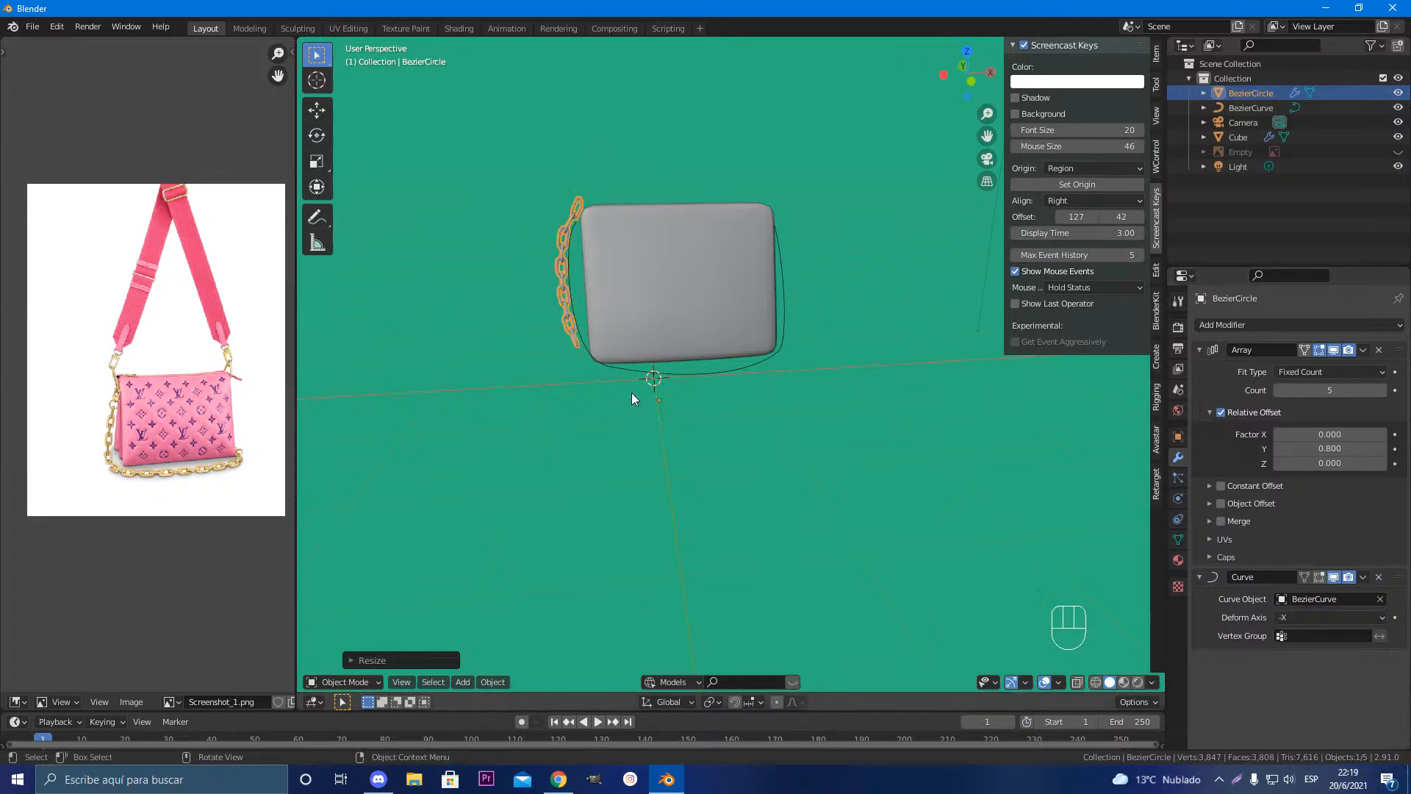
{"action": "scroll", "coordinate": [630, 392], "scroll_direction": "up", "scroll_amount": 3}
{"action": "middle_click_drag", "start_coordinate": [630, 393], "coordinate": [685, 502]}
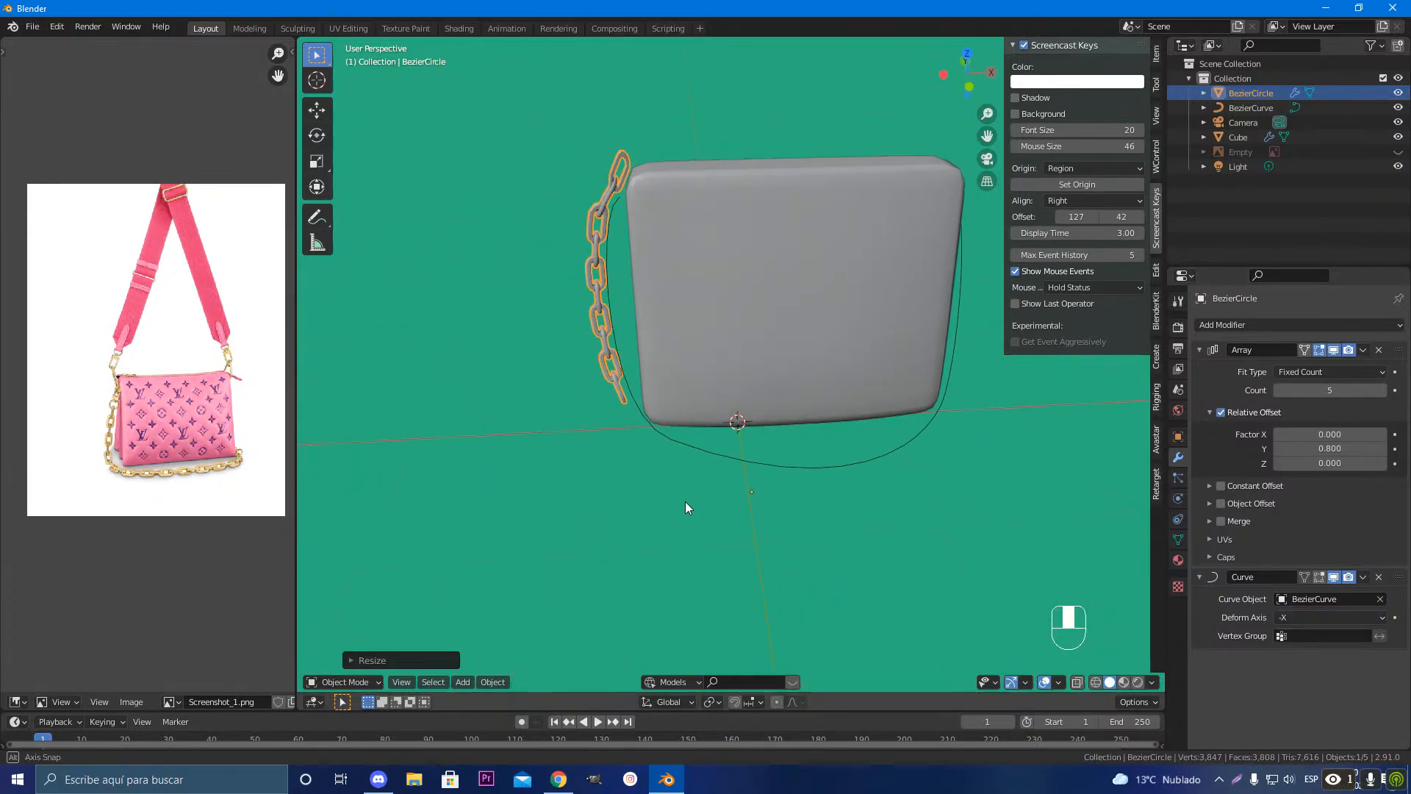
Step: Raise the chain's Array count to 19 so the links run around the whole guide curve
{"action": "left_click", "coordinate": [1382, 390]}
{"action": "left_click", "coordinate": [1382, 390]}
{"action": "left_click", "coordinate": [1382, 390]}
{"action": "left_click", "coordinate": [1382, 390]}
{"action": "left_click", "coordinate": [1382, 390]}
{"action": "left_click", "coordinate": [1382, 390]}
{"action": "left_click", "coordinate": [1383, 390]}
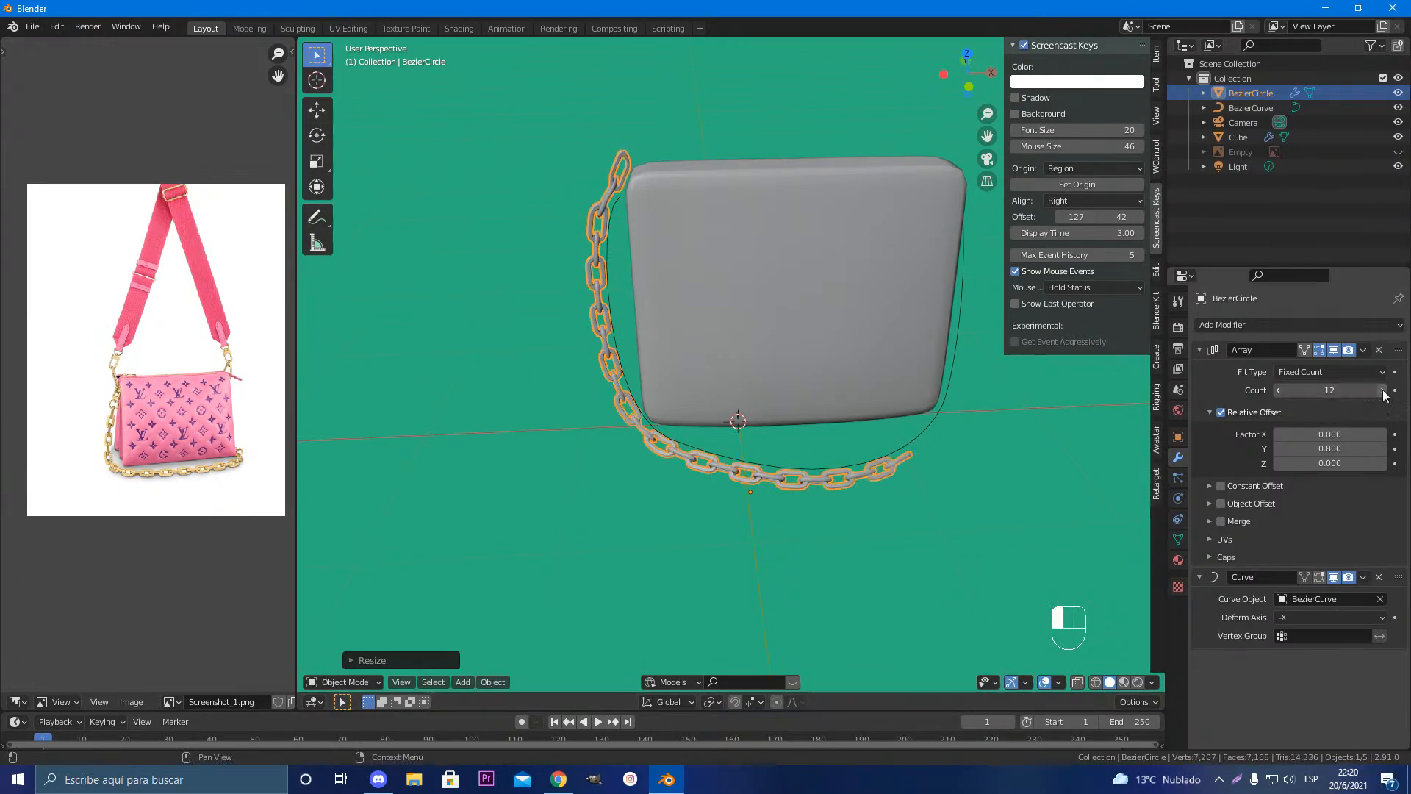
{"action": "left_click", "coordinate": [1382, 390]}
{"action": "left_click", "coordinate": [1382, 390]}
{"action": "left_click", "coordinate": [1382, 391]}
{"action": "left_click", "coordinate": [1382, 390]}
{"action": "left_click", "coordinate": [1382, 390]}
{"action": "left_click", "coordinate": [1382, 390]}
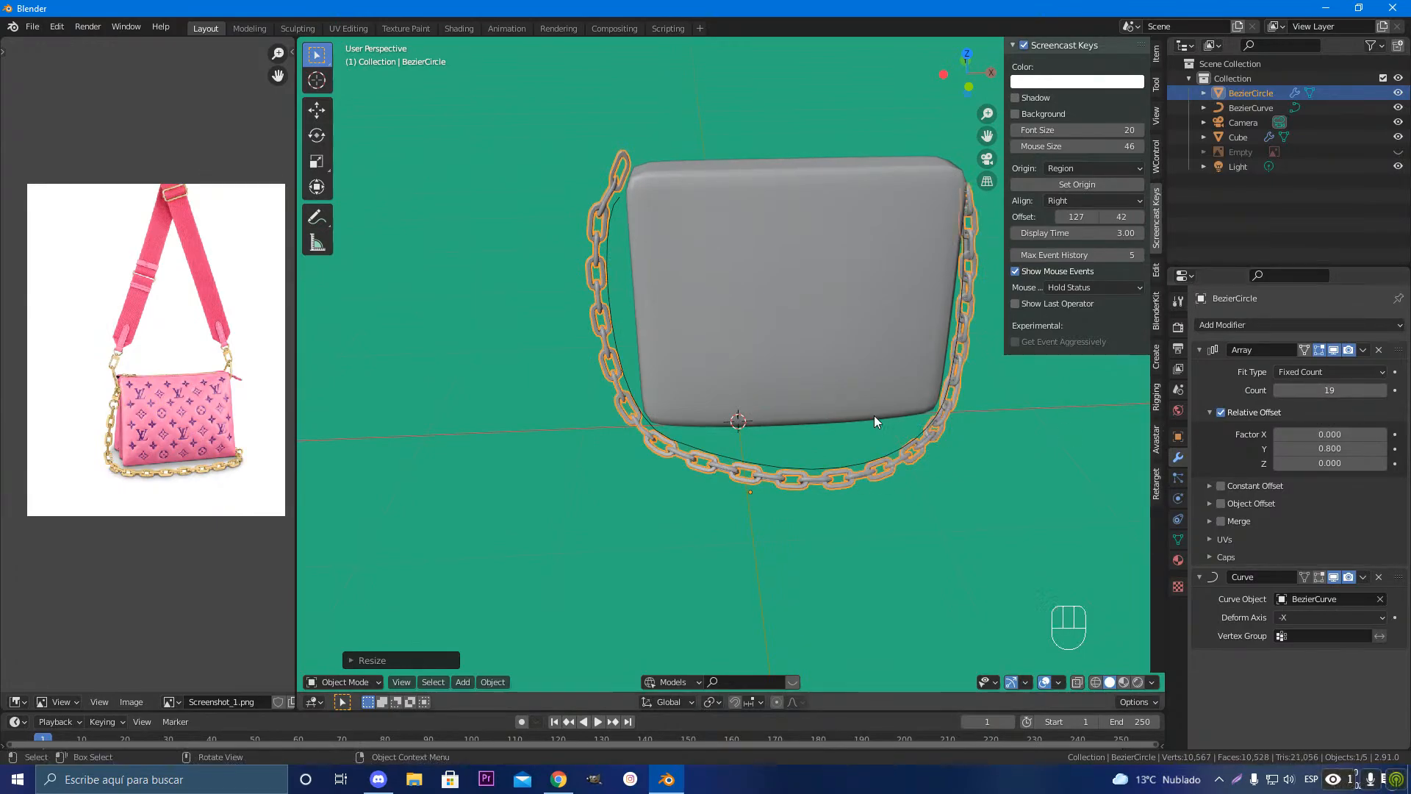
Step: Scale the chain down to about 0.85 of its size
{"action": "middle_click_drag", "start_coordinate": [874, 416], "coordinate": [870, 461]}
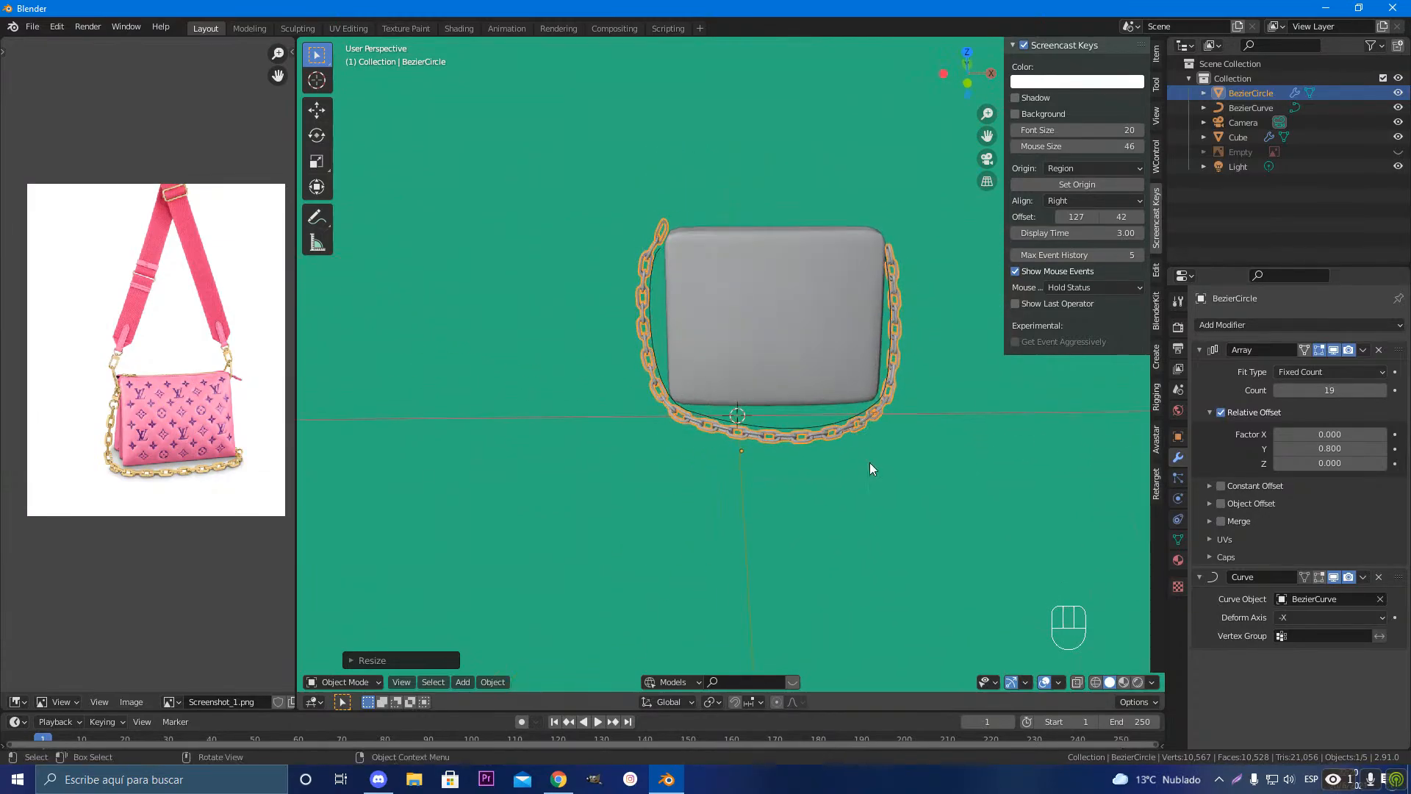
{"action": "key", "text": "s"}
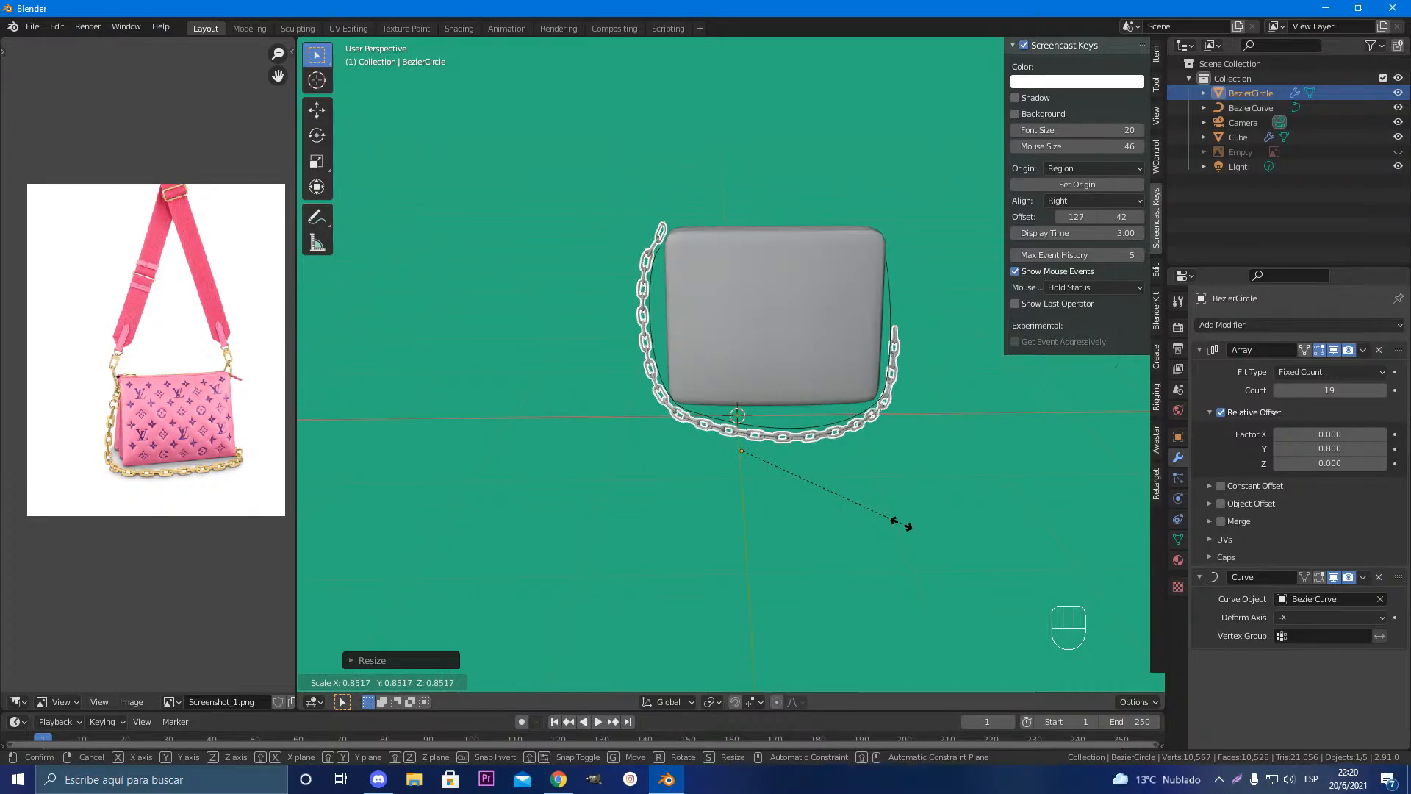
{"action": "left_click", "coordinate": [901, 523]}
{"action": "middle_click_drag", "start_coordinate": [902, 523], "coordinate": [891, 486]}
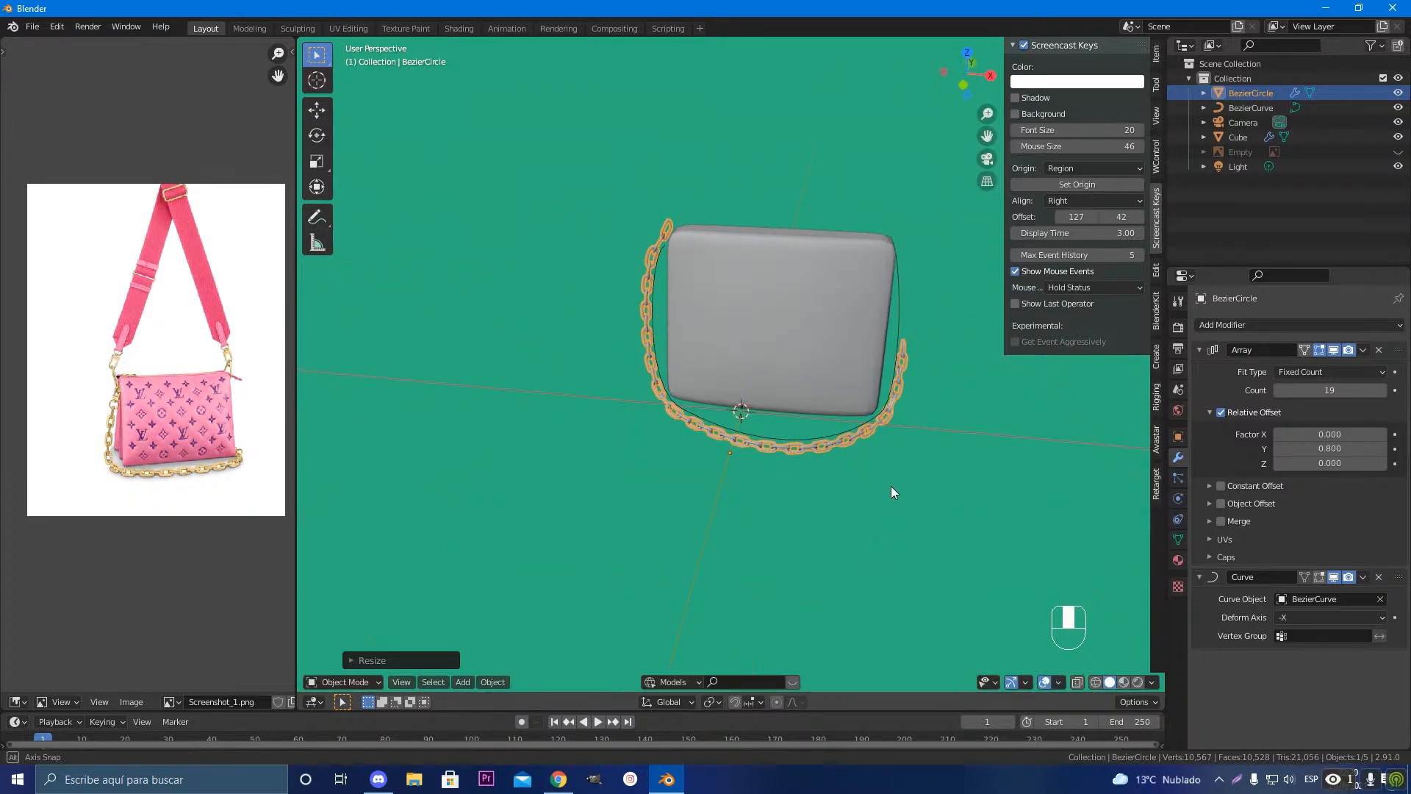
Step: Raise the chain's Array count to 22 so the links extend farther up the bag's far side
{"action": "left_click", "coordinate": [1384, 390]}
{"action": "left_click", "coordinate": [1384, 390]}
{"action": "left_click", "coordinate": [1385, 390]}
{"action": "middle_click_drag", "start_coordinate": [948, 395], "coordinate": [657, 299]}
Step: Try a geometry offset of 0.11 m on the chain's guide curve and reset it to 0
{"action": "left_click", "coordinate": [616, 219]}
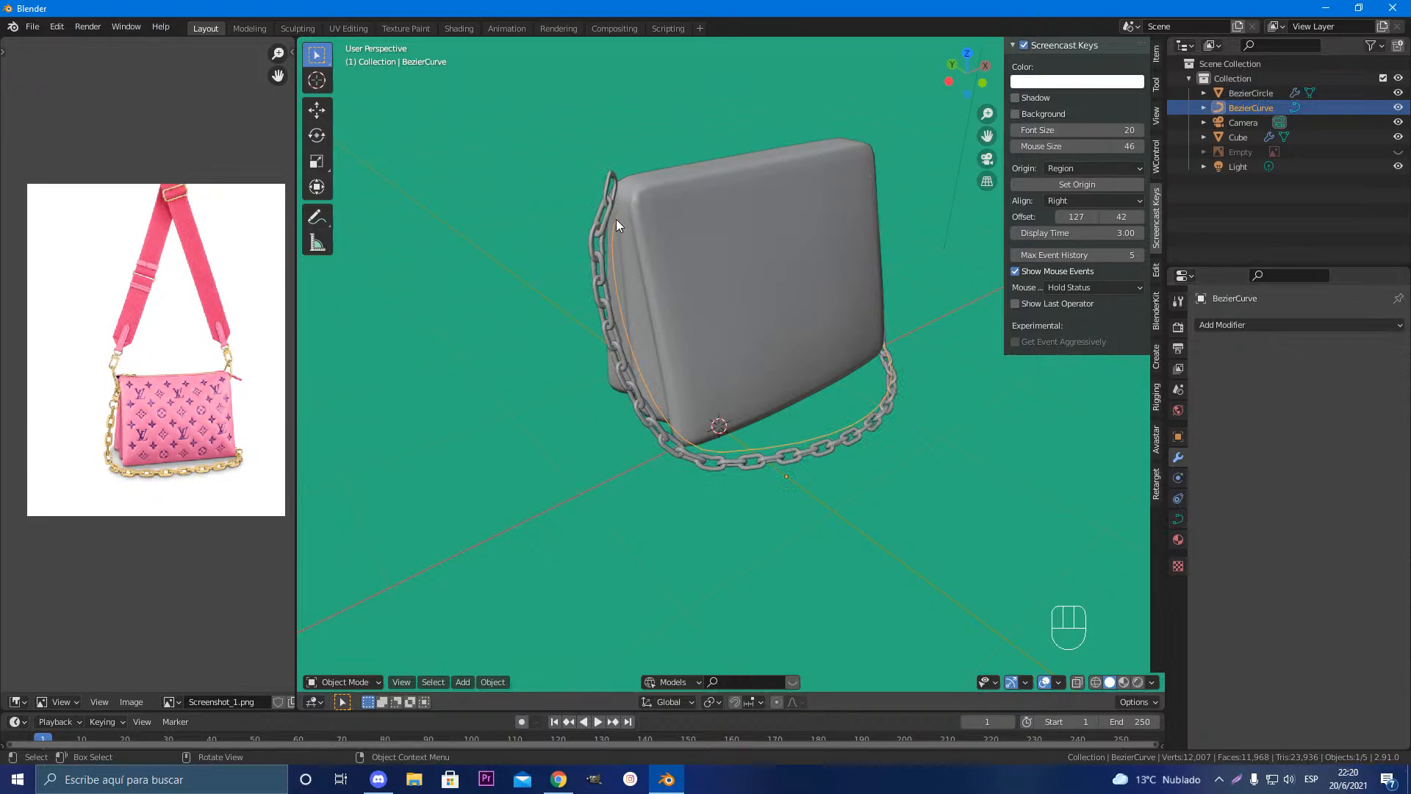
{"action": "left_click", "coordinate": [848, 443]}
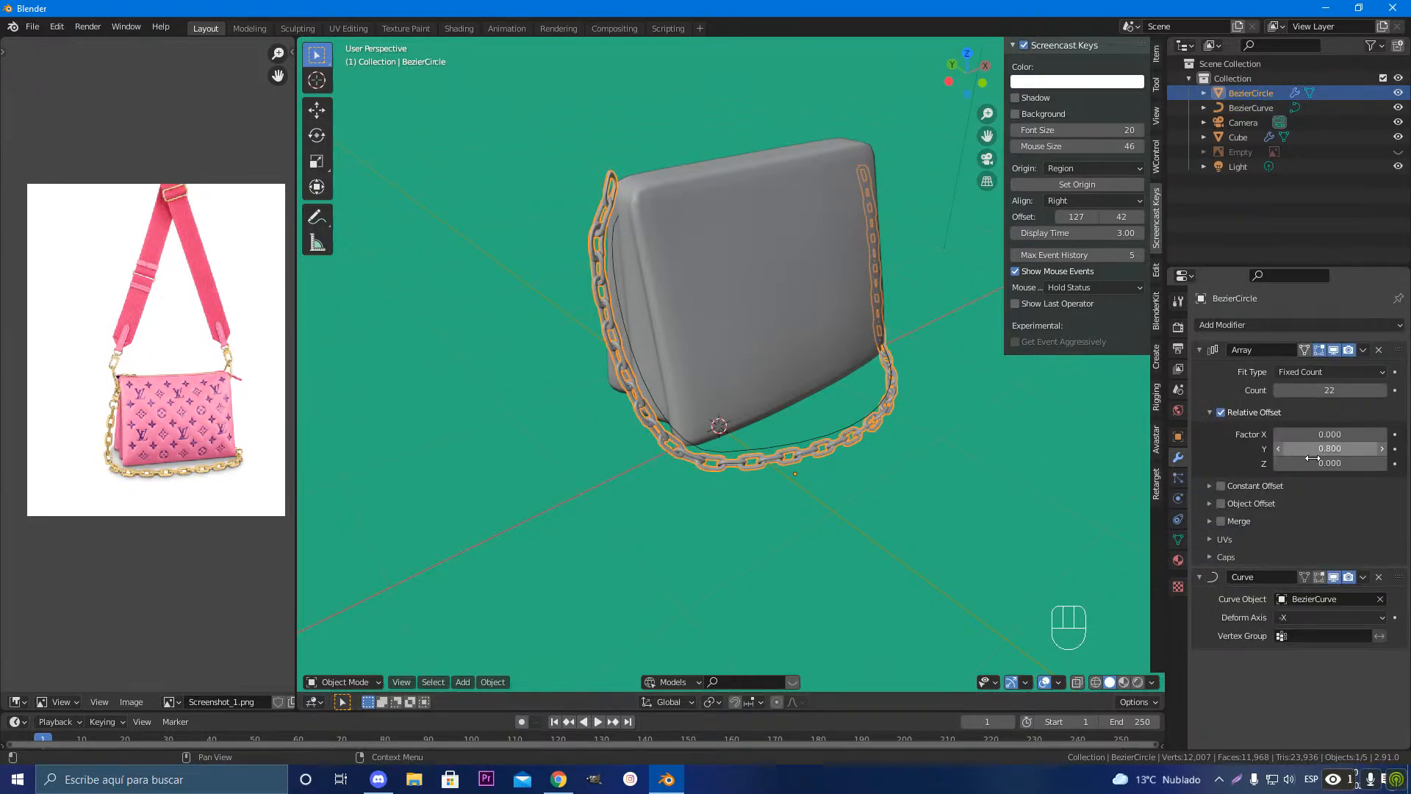
{"action": "left_click", "coordinate": [755, 448]}
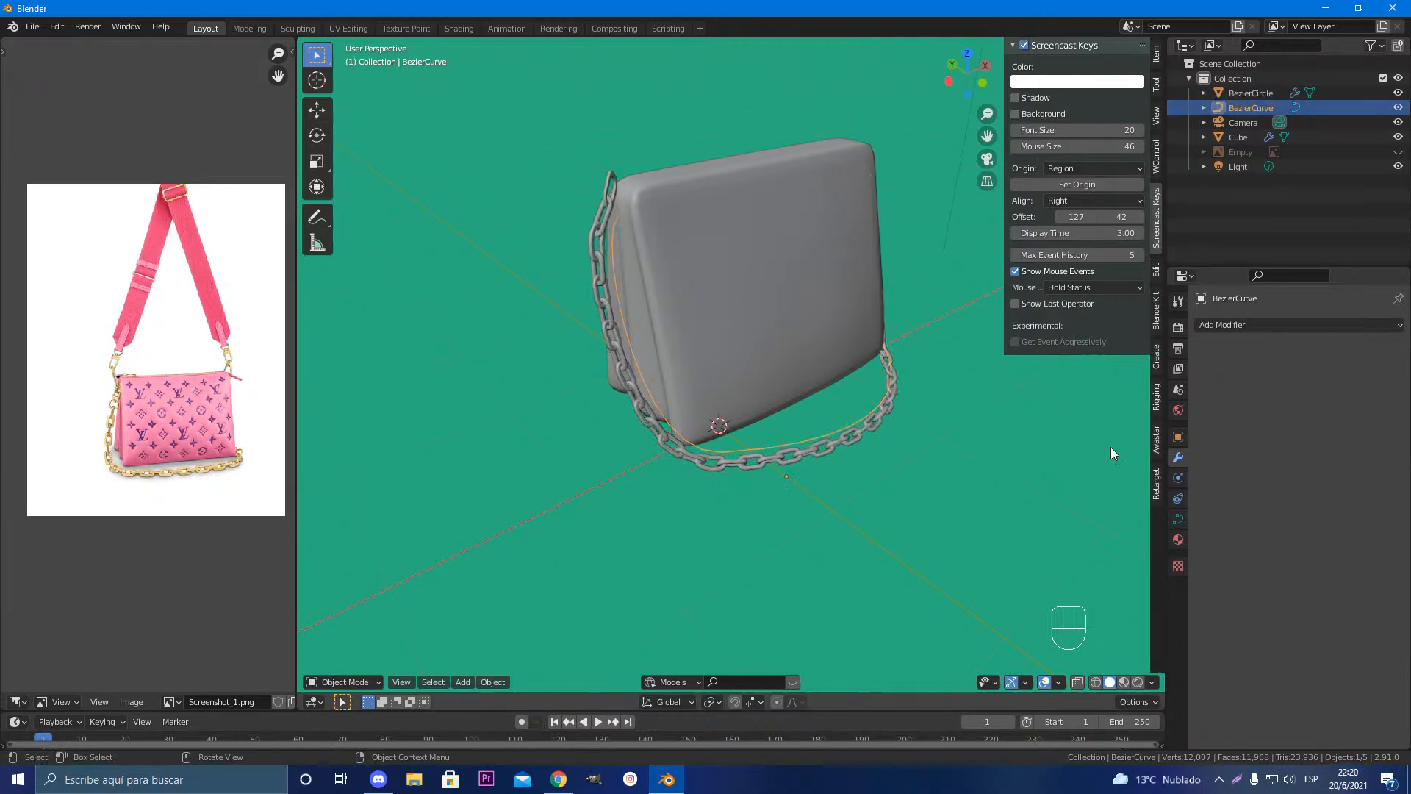
{"action": "left_click", "coordinate": [1178, 519]}
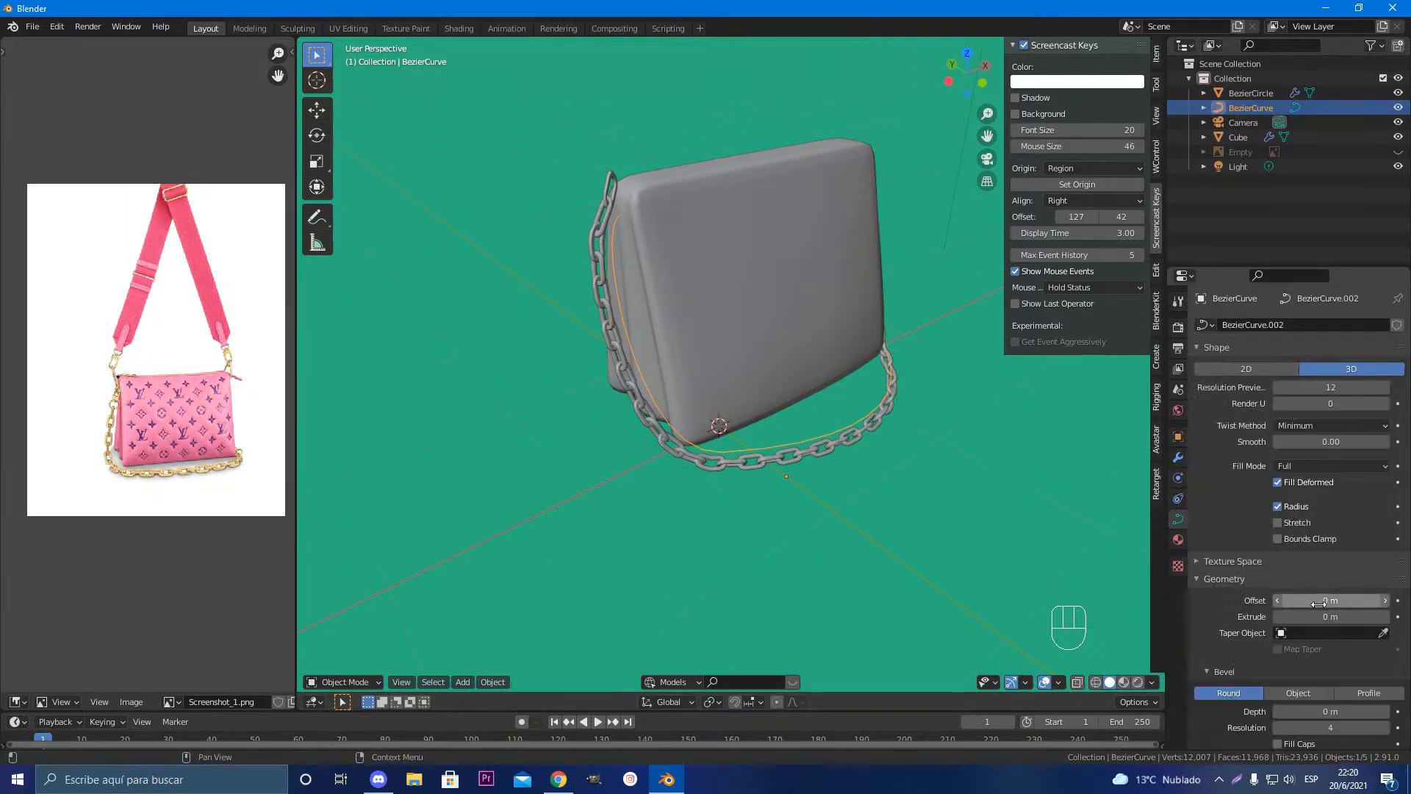
{"action": "scroll", "coordinate": [1297, 544], "scroll_direction": "down", "scroll_amount": 1}
{"action": "scroll", "coordinate": [1298, 531], "scroll_direction": "up", "scroll_amount": 1}
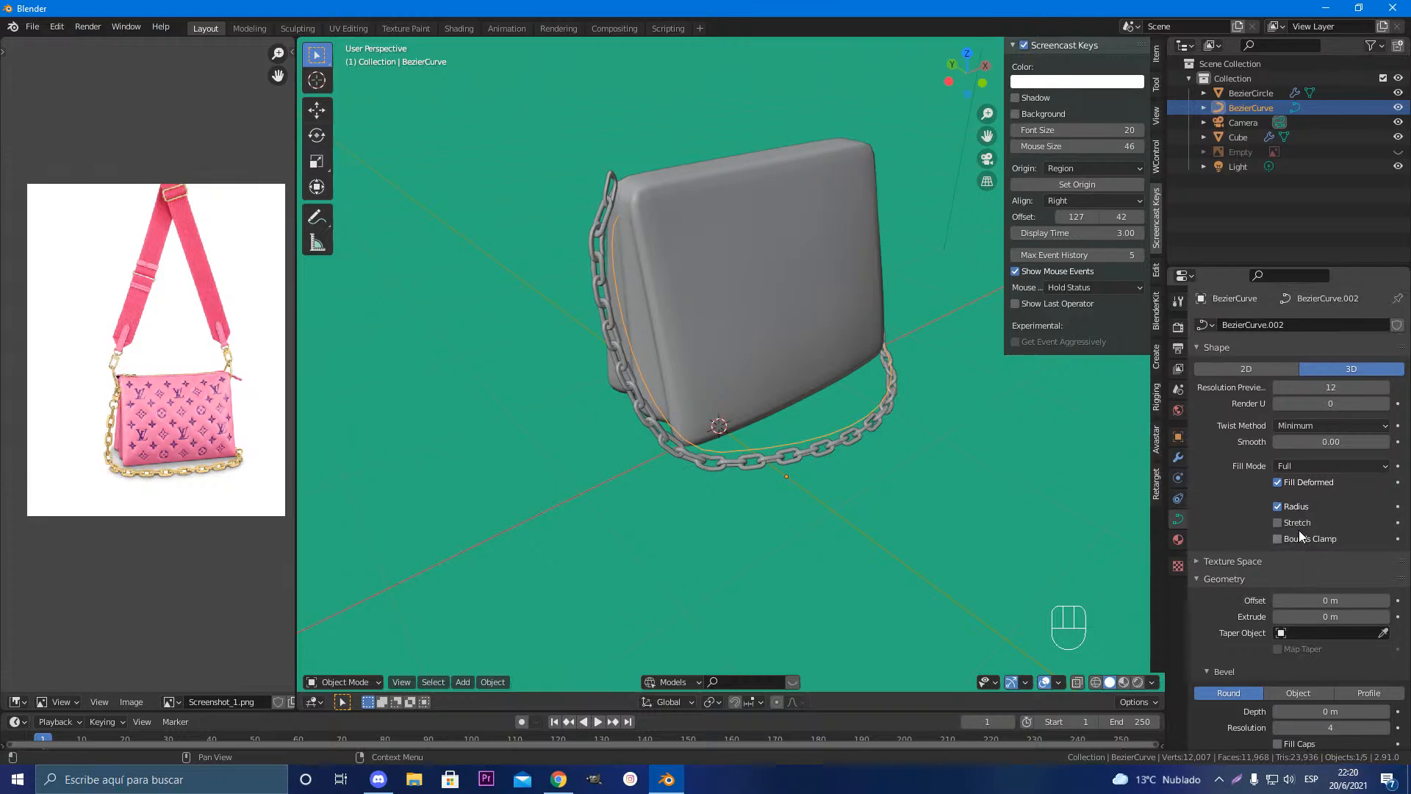
{"action": "scroll", "coordinate": [1311, 597], "scroll_direction": "down", "scroll_amount": 2}
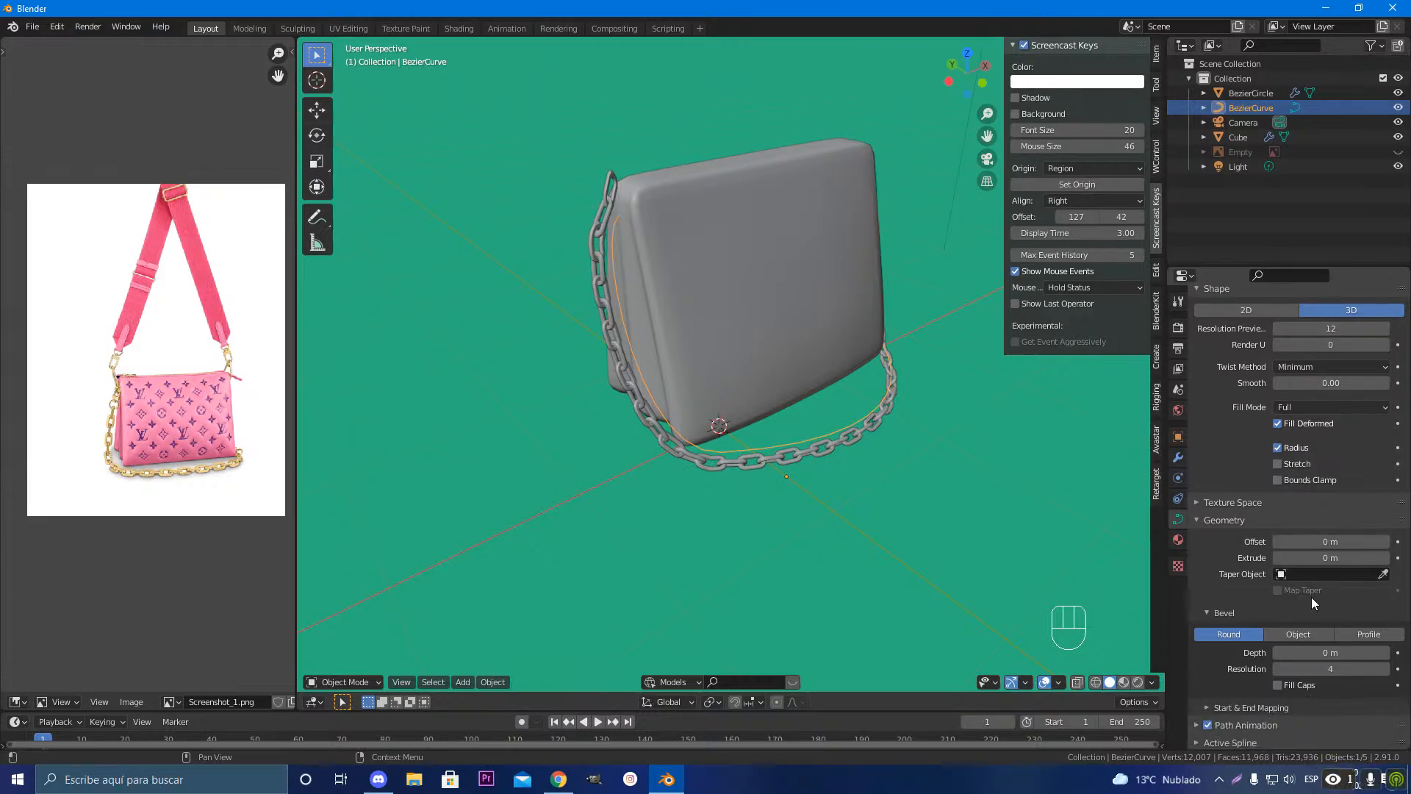
{"action": "left_click_drag", "start_coordinate": [1329, 541], "coordinate": [1338, 544]}
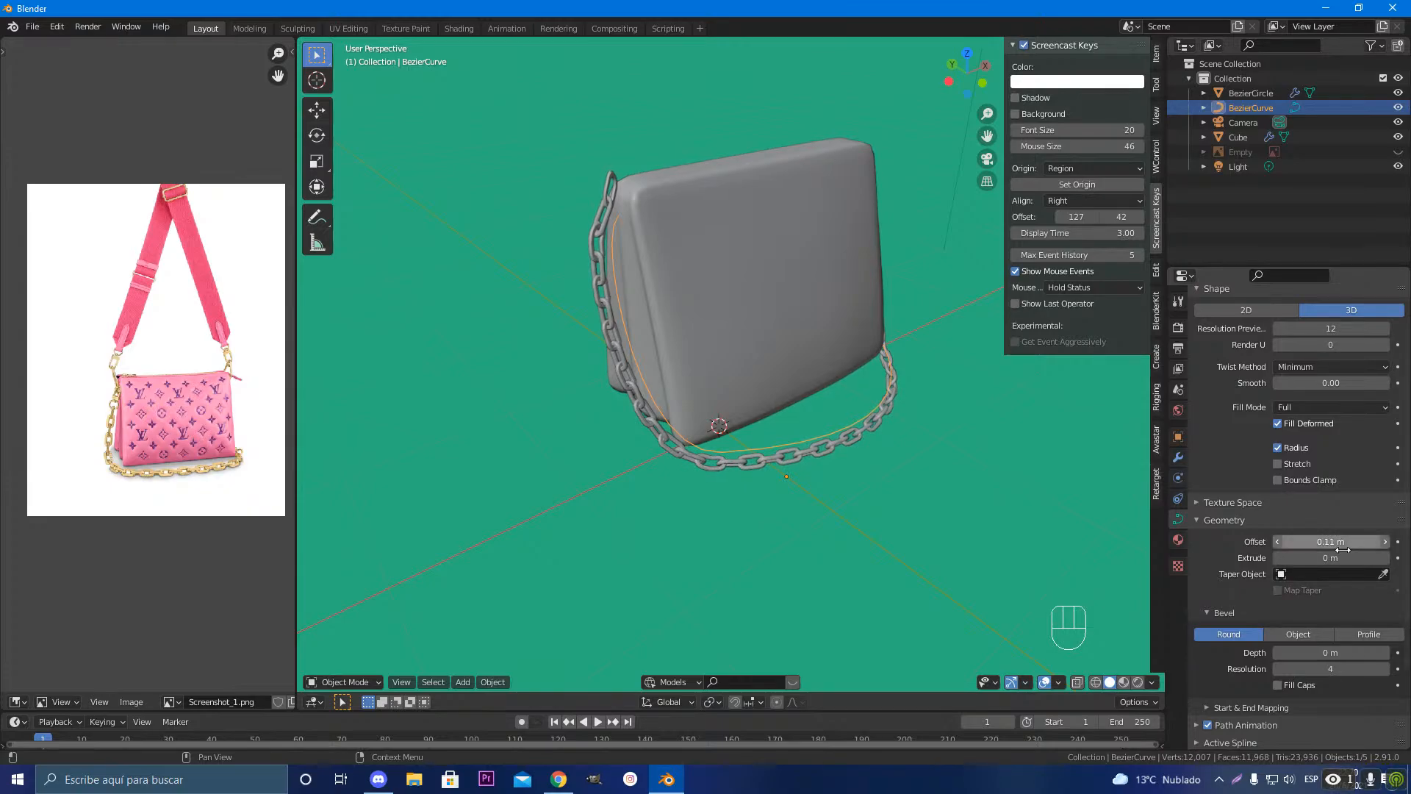
{"action": "left_click", "coordinate": [1338, 544]}
{"action": "type", "text": "0"}
{"action": "key", "text": "Return"}
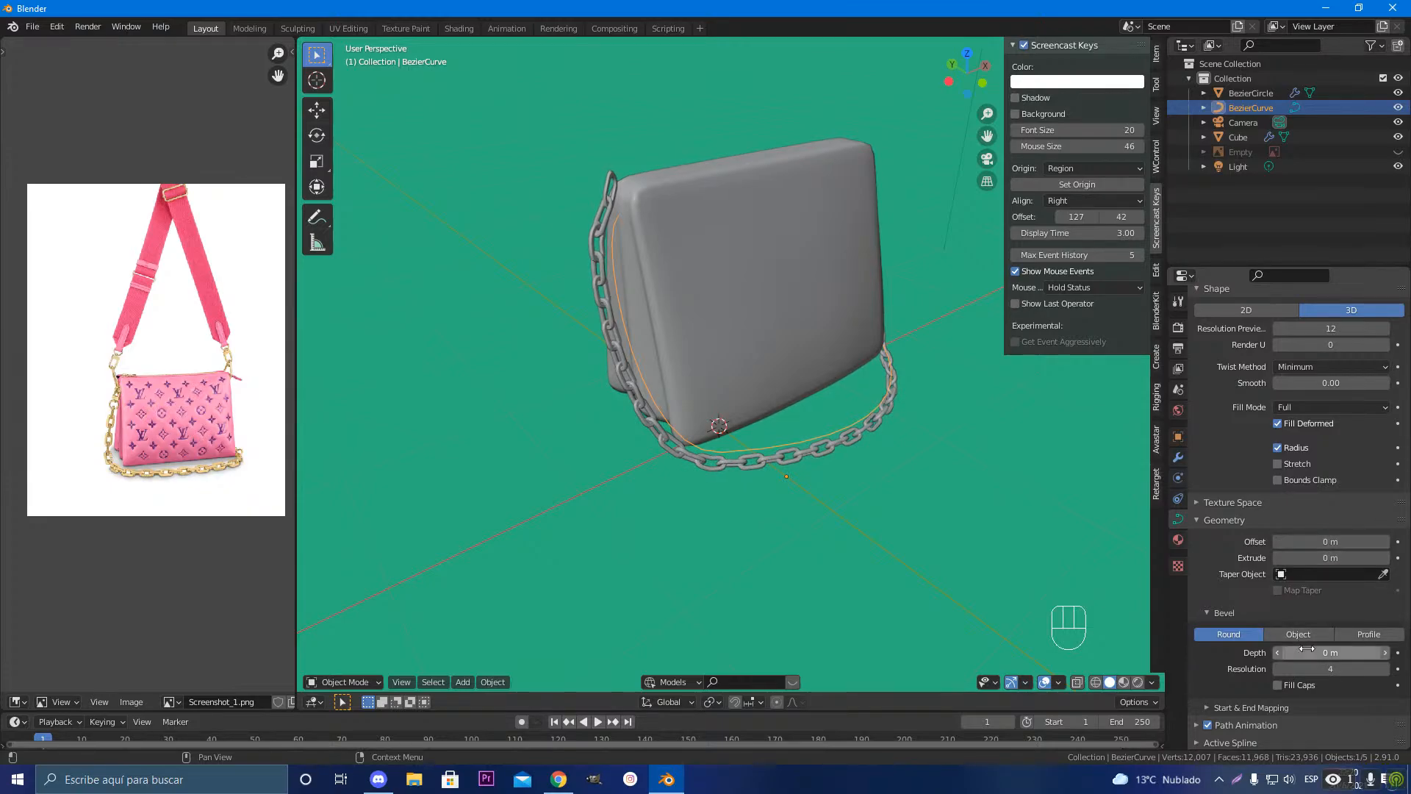
Step: Examine how clasps and rings connect the chain and strap to both sides of the bag in the reference image
{"action": "left_click", "coordinate": [881, 417]}
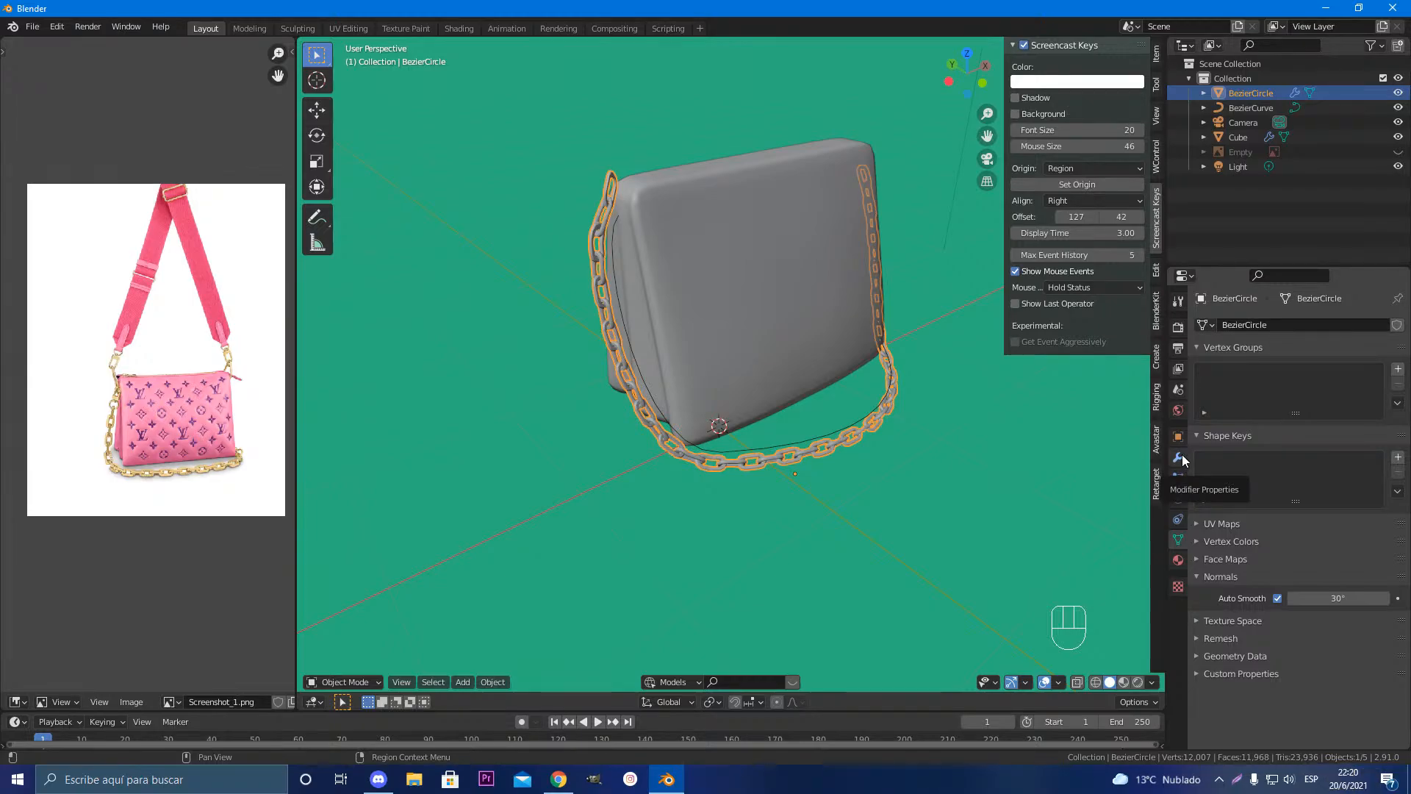
{"action": "mouse_move", "coordinate": [906, 382]}
{"action": "middle_mouse_down"}
{"action": "mouse_move", "coordinate": [773, 374]}
{"action": "mouse_move", "coordinate": [917, 385]}
{"action": "middle_mouse_up"}
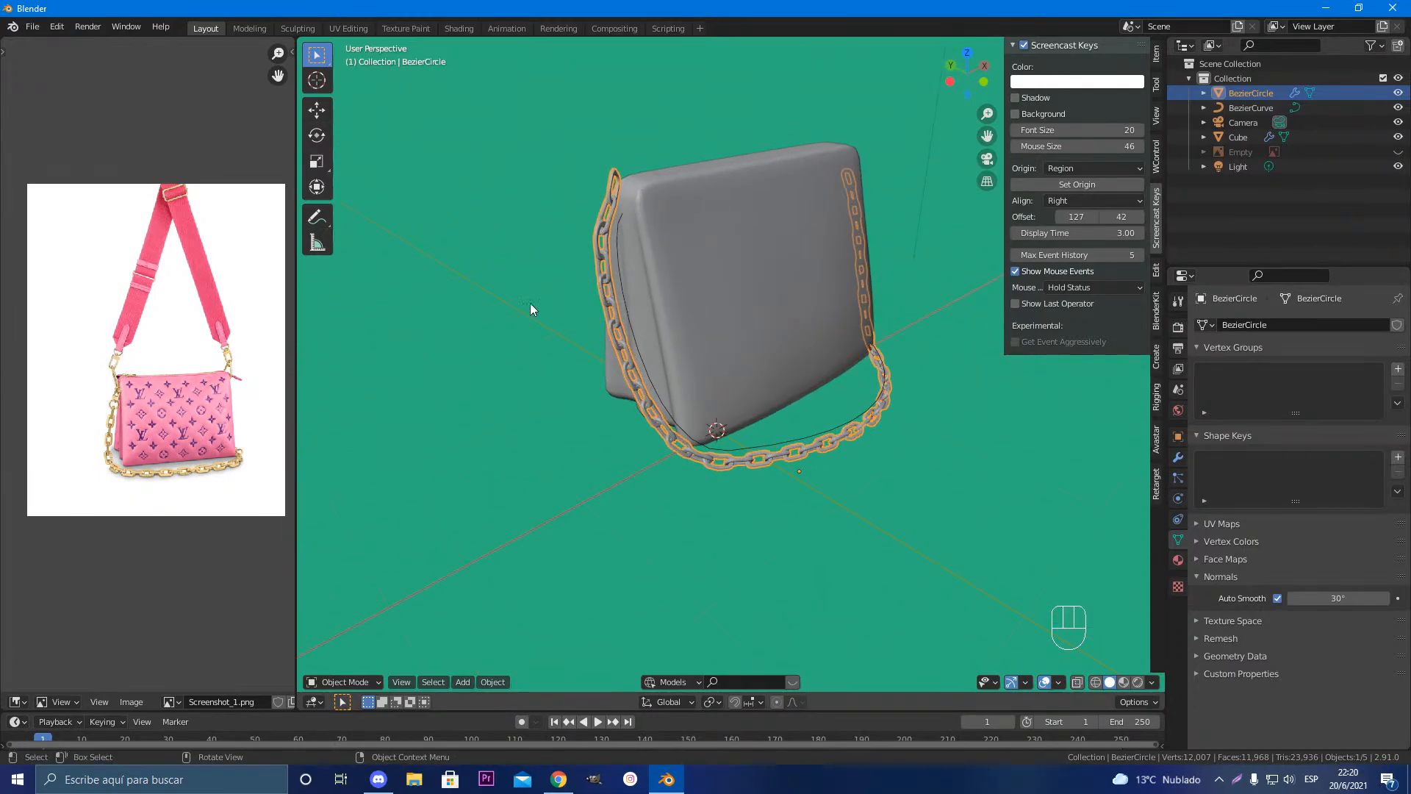
{"action": "scroll", "coordinate": [104, 425], "scroll_direction": "up", "scroll_amount": 6}
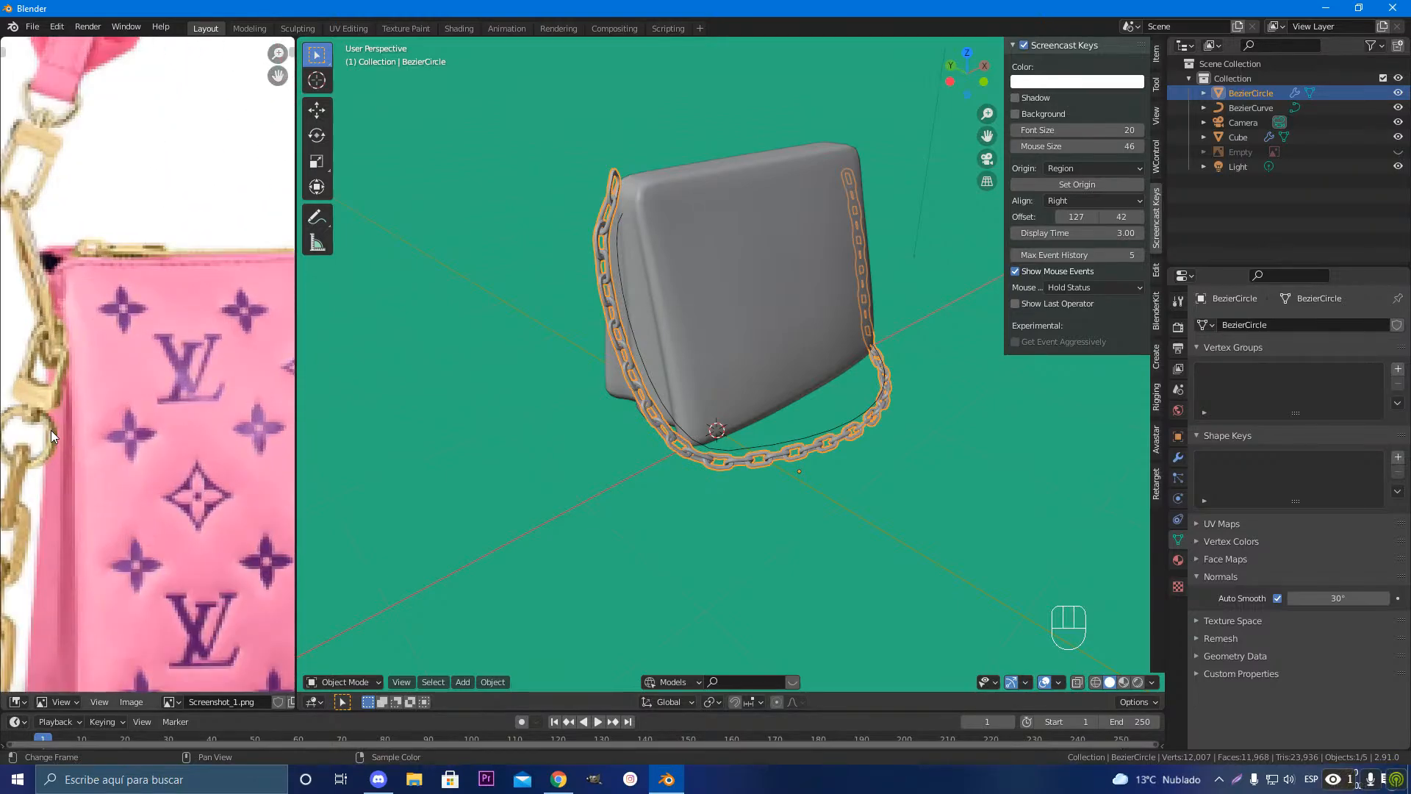
{"action": "middle_click_drag", "start_coordinate": [50, 429], "coordinate": [108, 371]}
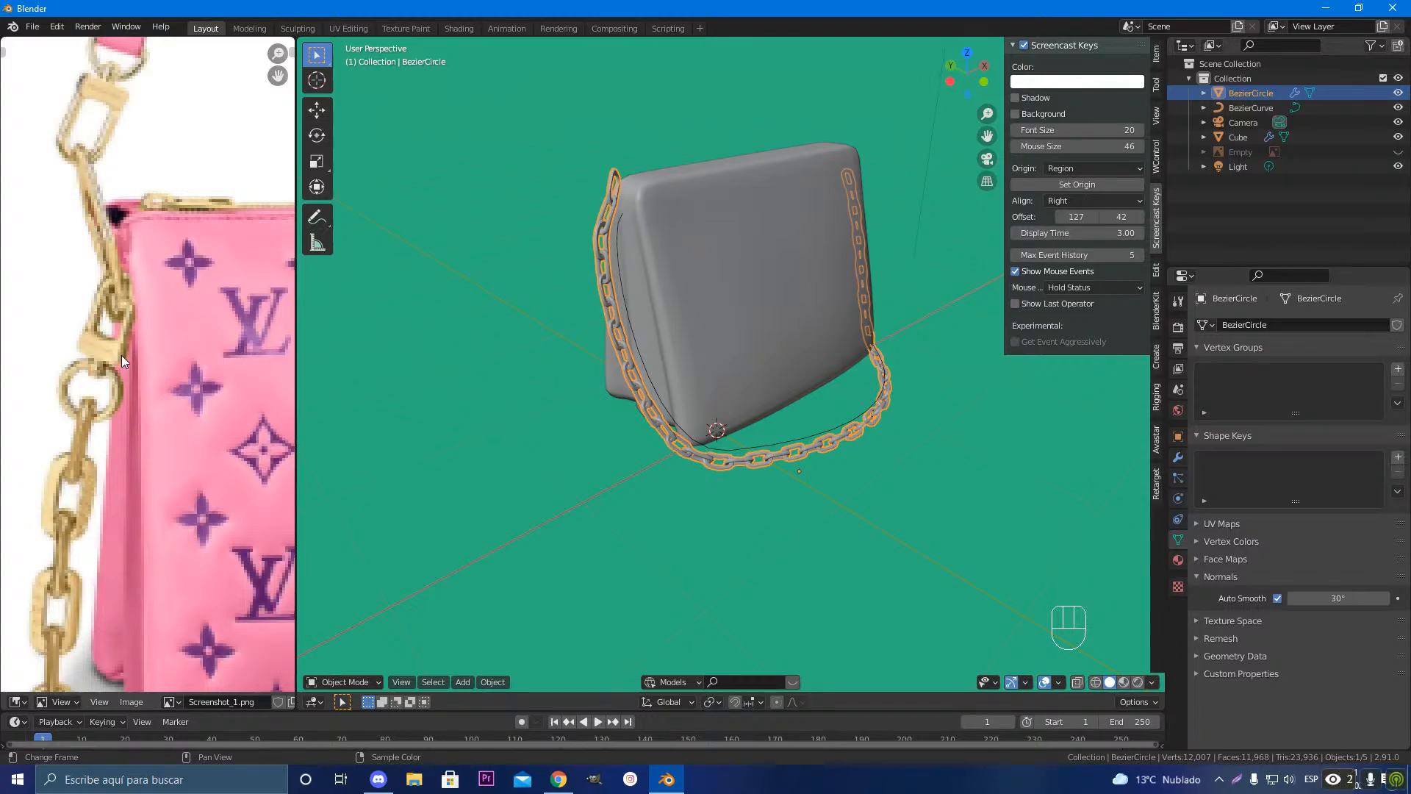
{"action": "scroll", "coordinate": [94, 289], "scroll_direction": "down", "scroll_amount": 6}
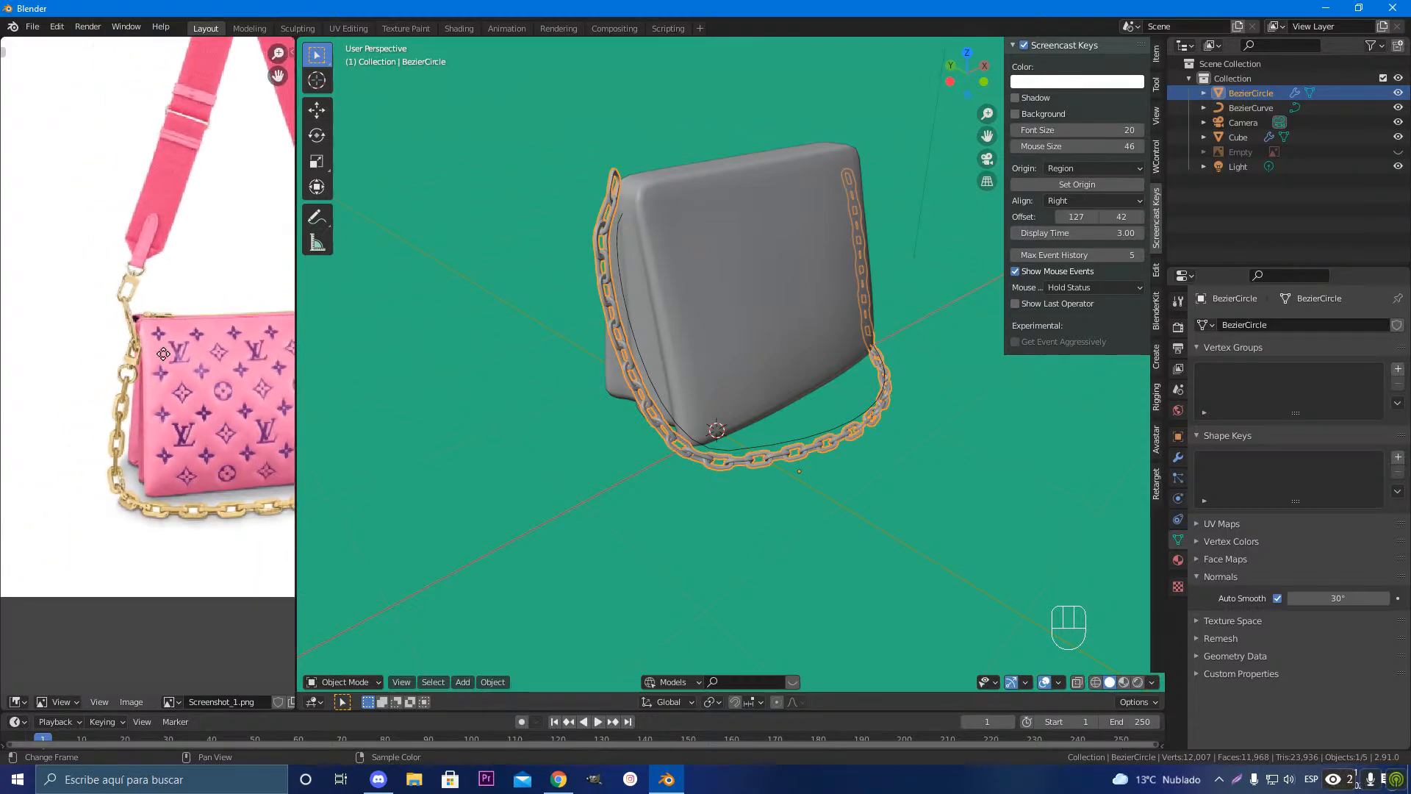
{"action": "scroll", "coordinate": [166, 338], "scroll_direction": "up", "scroll_amount": 6}
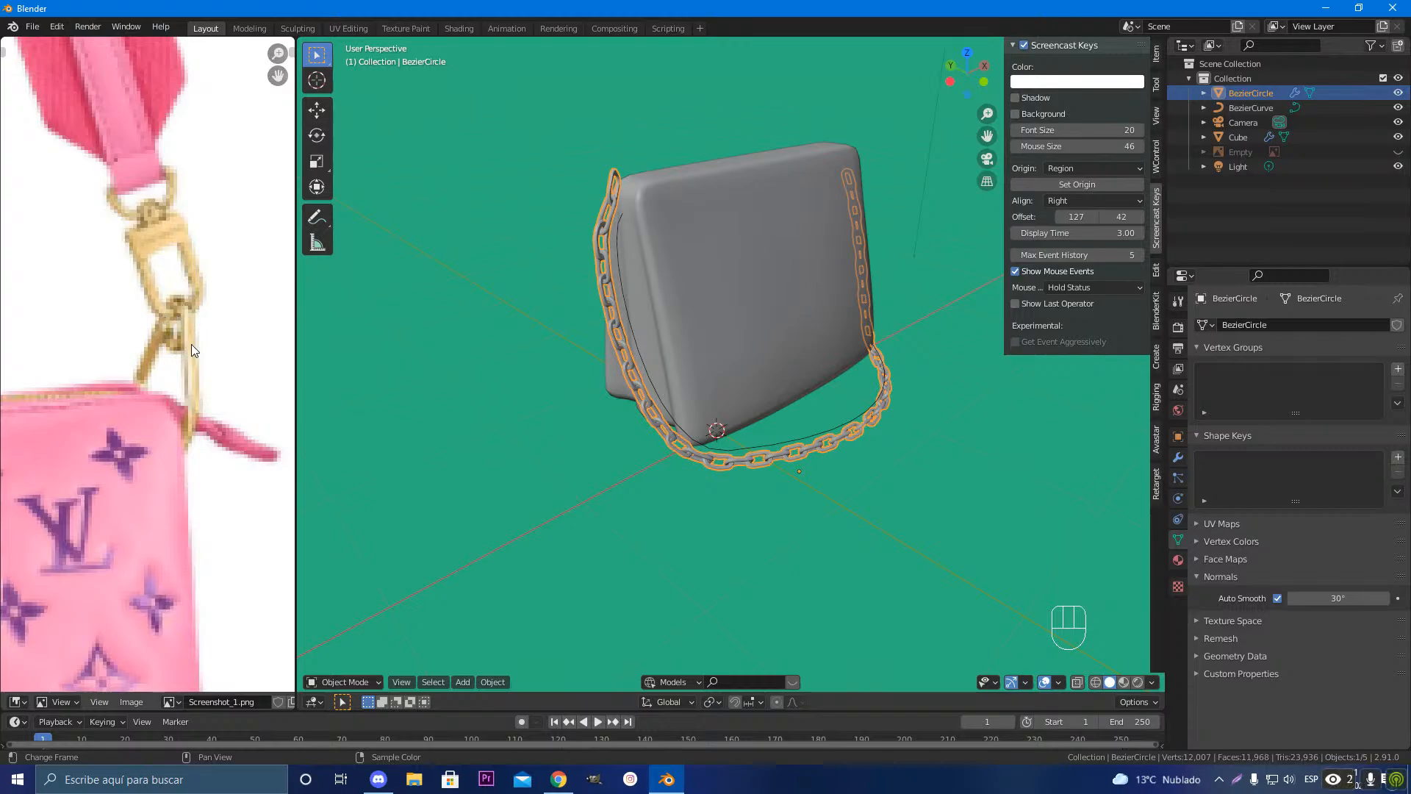
{"action": "scroll", "coordinate": [170, 338], "scroll_direction": "down", "scroll_amount": 6}
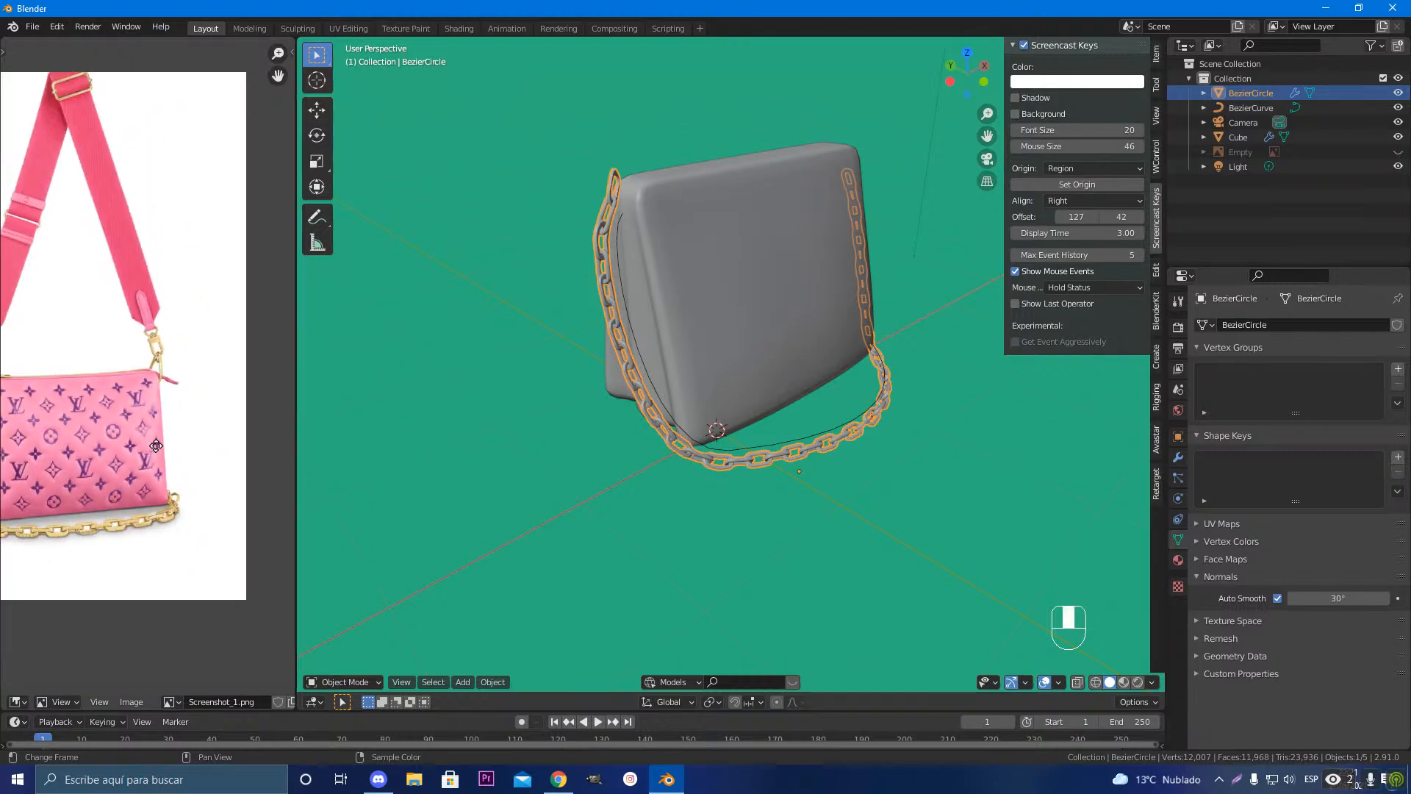
{"action": "scroll", "coordinate": [132, 441], "scroll_direction": "up", "scroll_amount": 8}
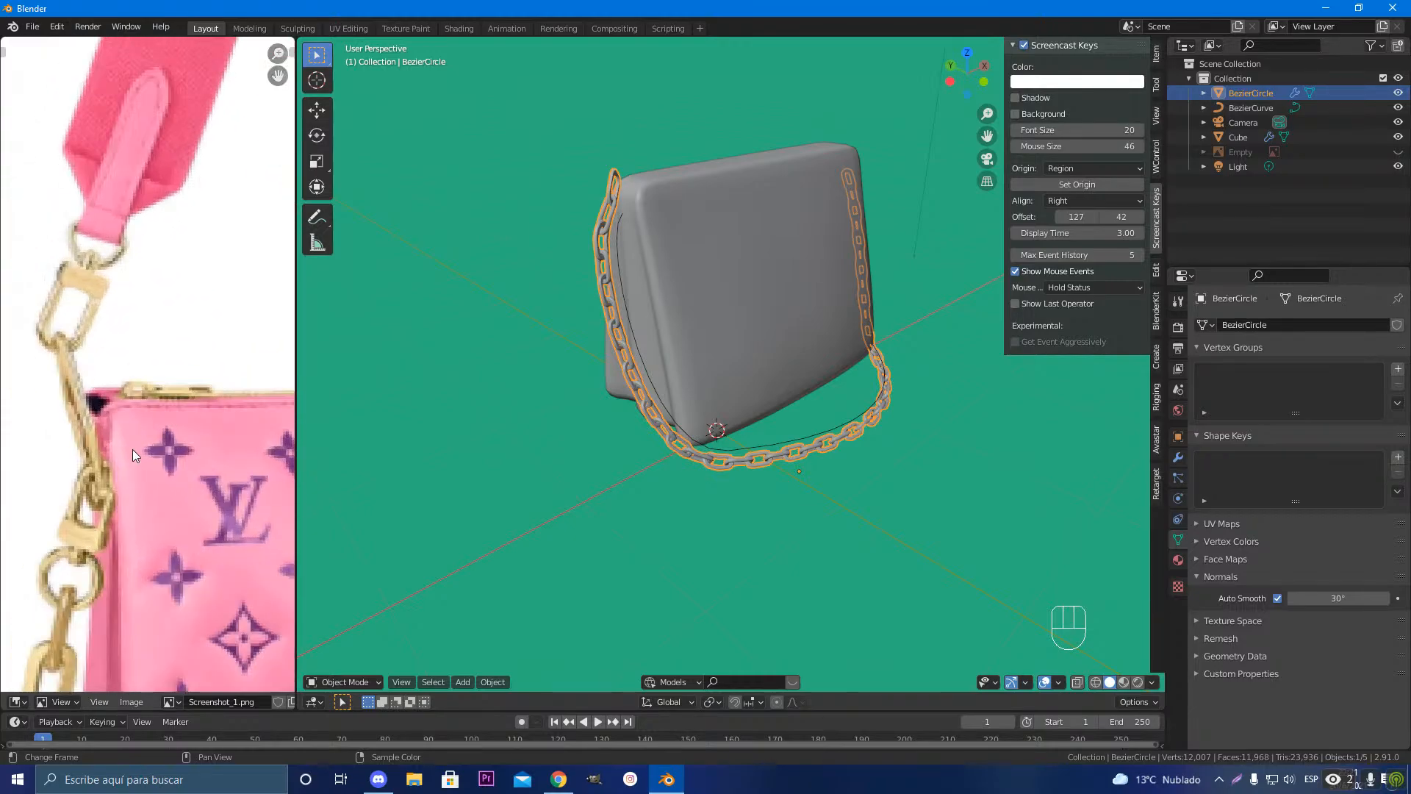
{"action": "middle_click_drag", "start_coordinate": [149, 471], "coordinate": [147, 403]}
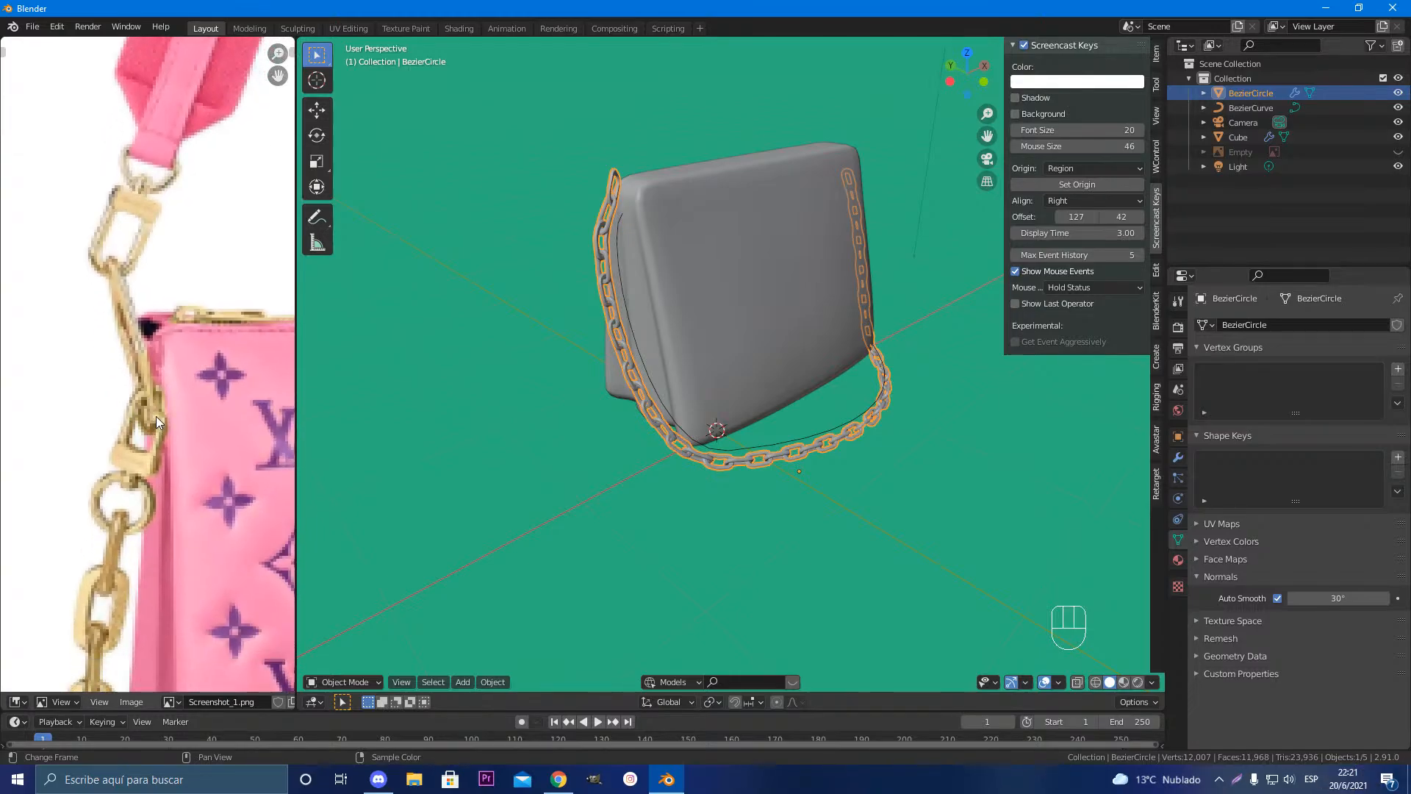
{"action": "scroll", "coordinate": [156, 416], "scroll_direction": "down", "scroll_amount": 1}
Step: Inspect the chain's link size and its fit around the bag from the side and the front
{"action": "middle_click_drag", "start_coordinate": [769, 408], "coordinate": [663, 391]}
{"action": "scroll", "coordinate": [558, 383], "scroll_direction": "up", "scroll_amount": 3}
{"action": "middle_click_drag", "start_coordinate": [558, 384], "coordinate": [626, 377], "text": "shift"}
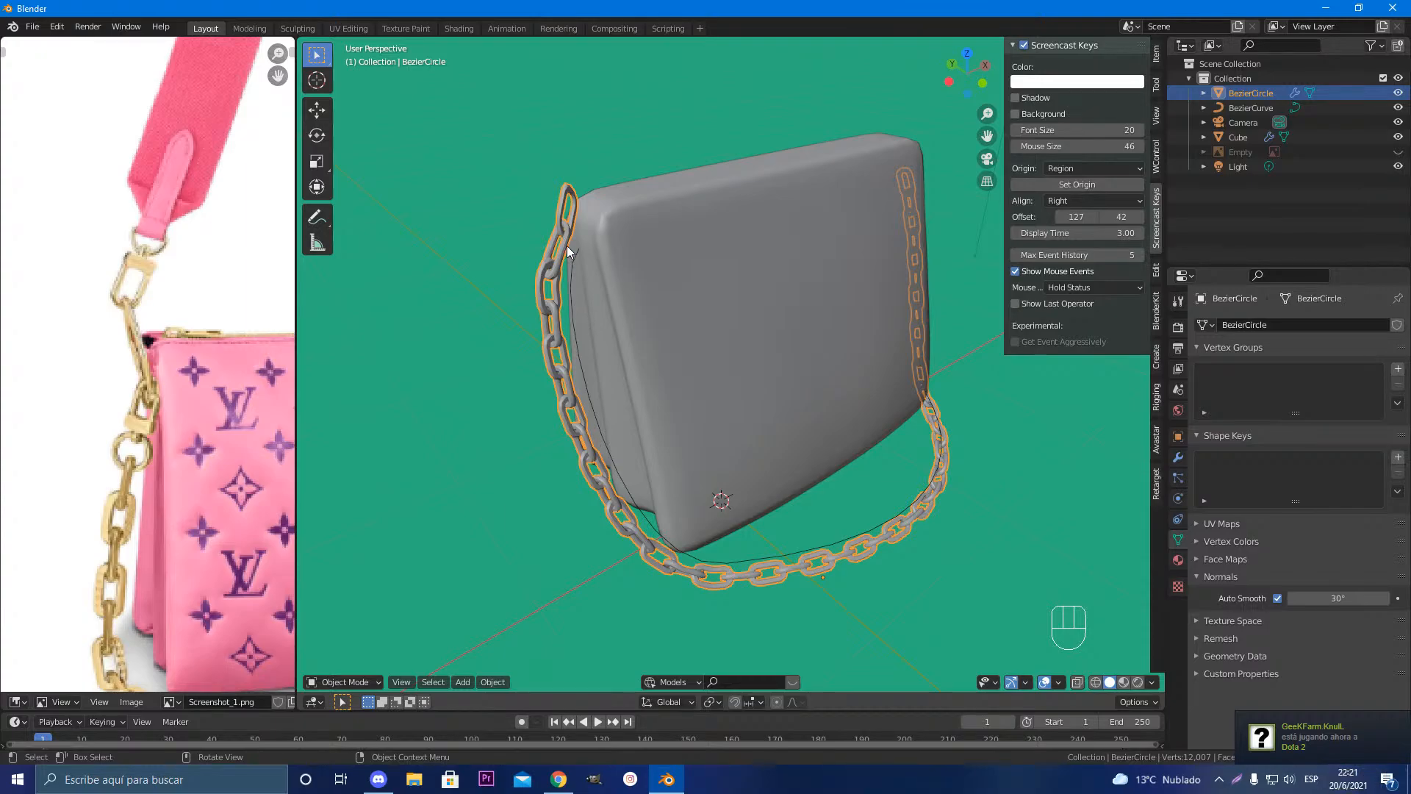
{"action": "scroll", "coordinate": [719, 509], "scroll_direction": "down", "scroll_amount": 3}
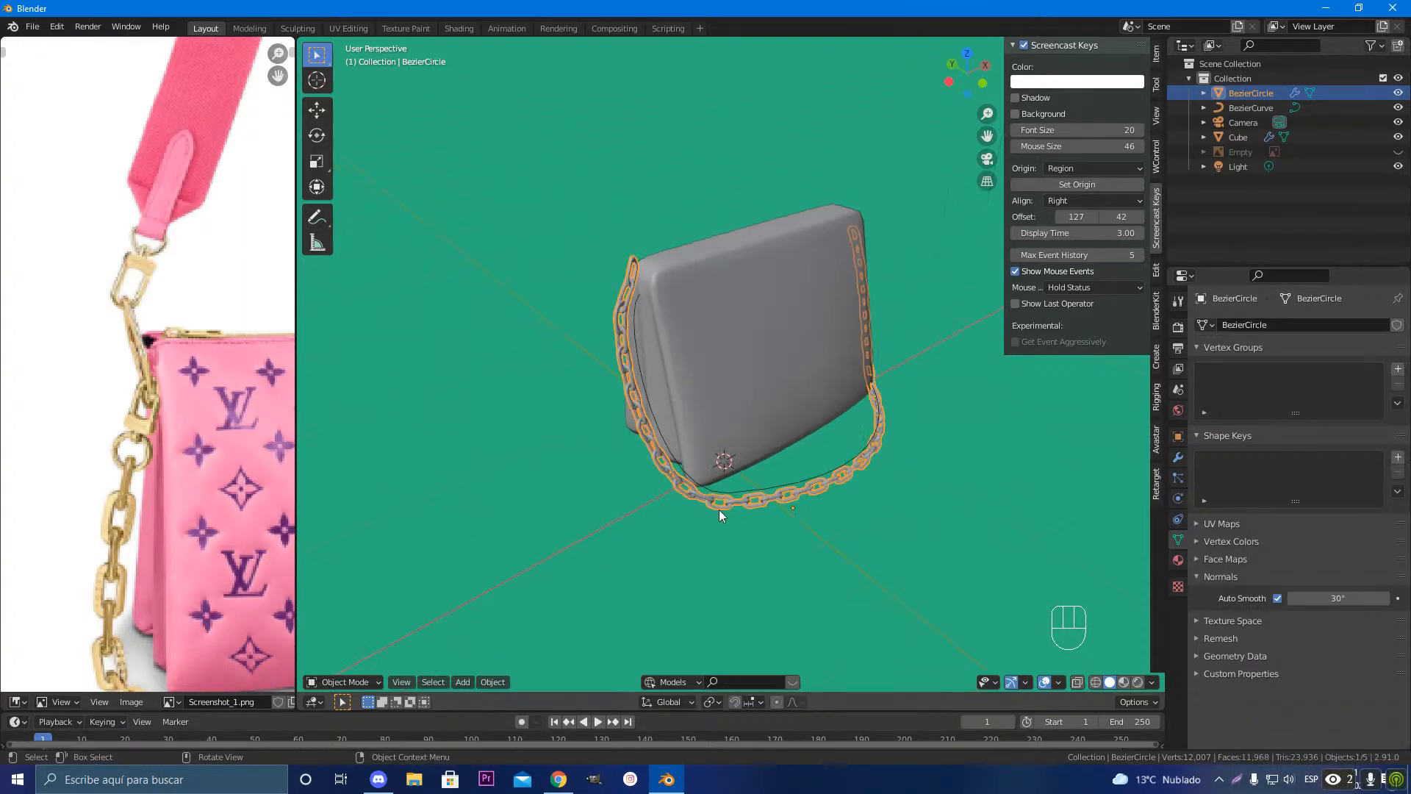
{"action": "middle_click_drag", "start_coordinate": [718, 509], "coordinate": [649, 478]}
{"action": "scroll", "coordinate": [649, 478], "scroll_direction": "up", "scroll_amount": 5}
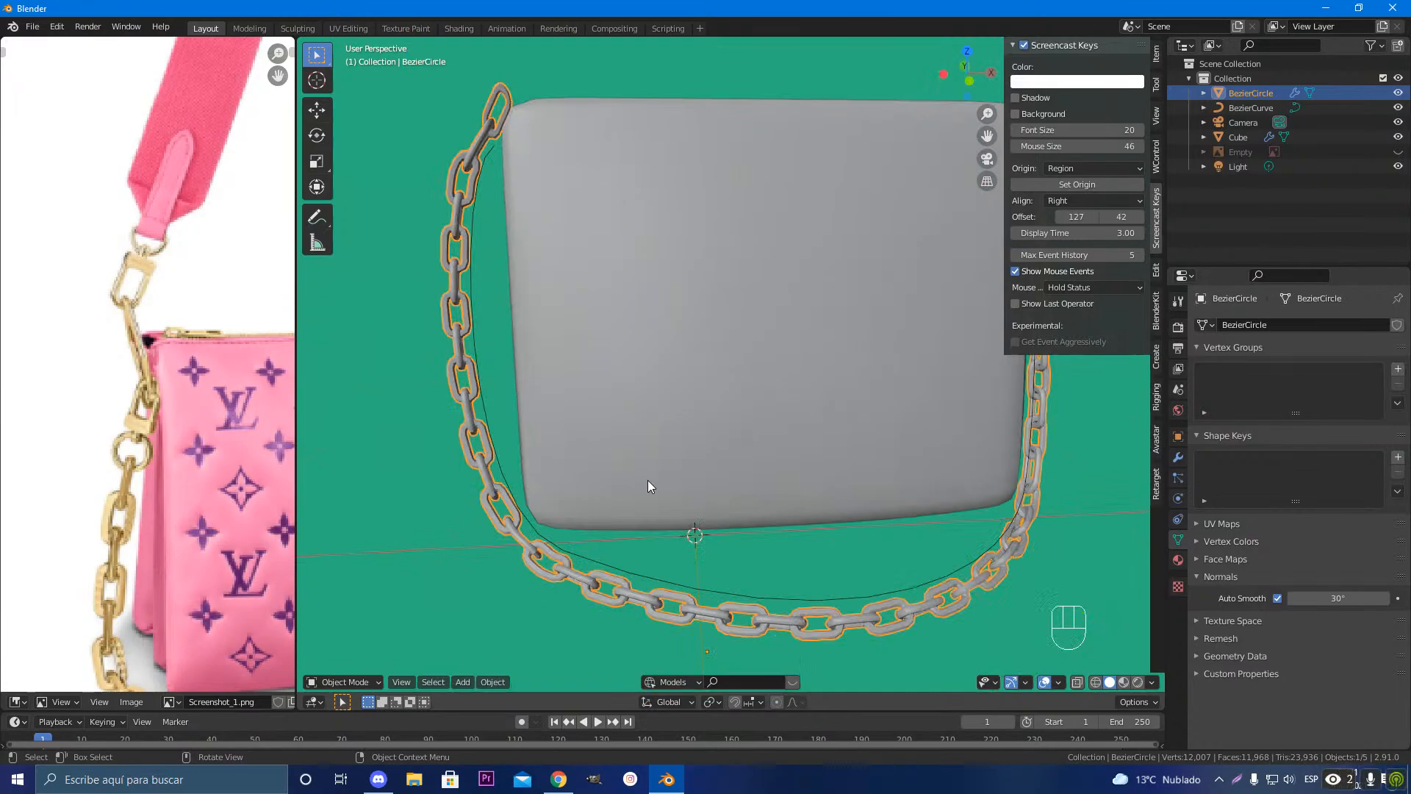
{"action": "middle_click_drag", "start_coordinate": [648, 485], "coordinate": [711, 510]}
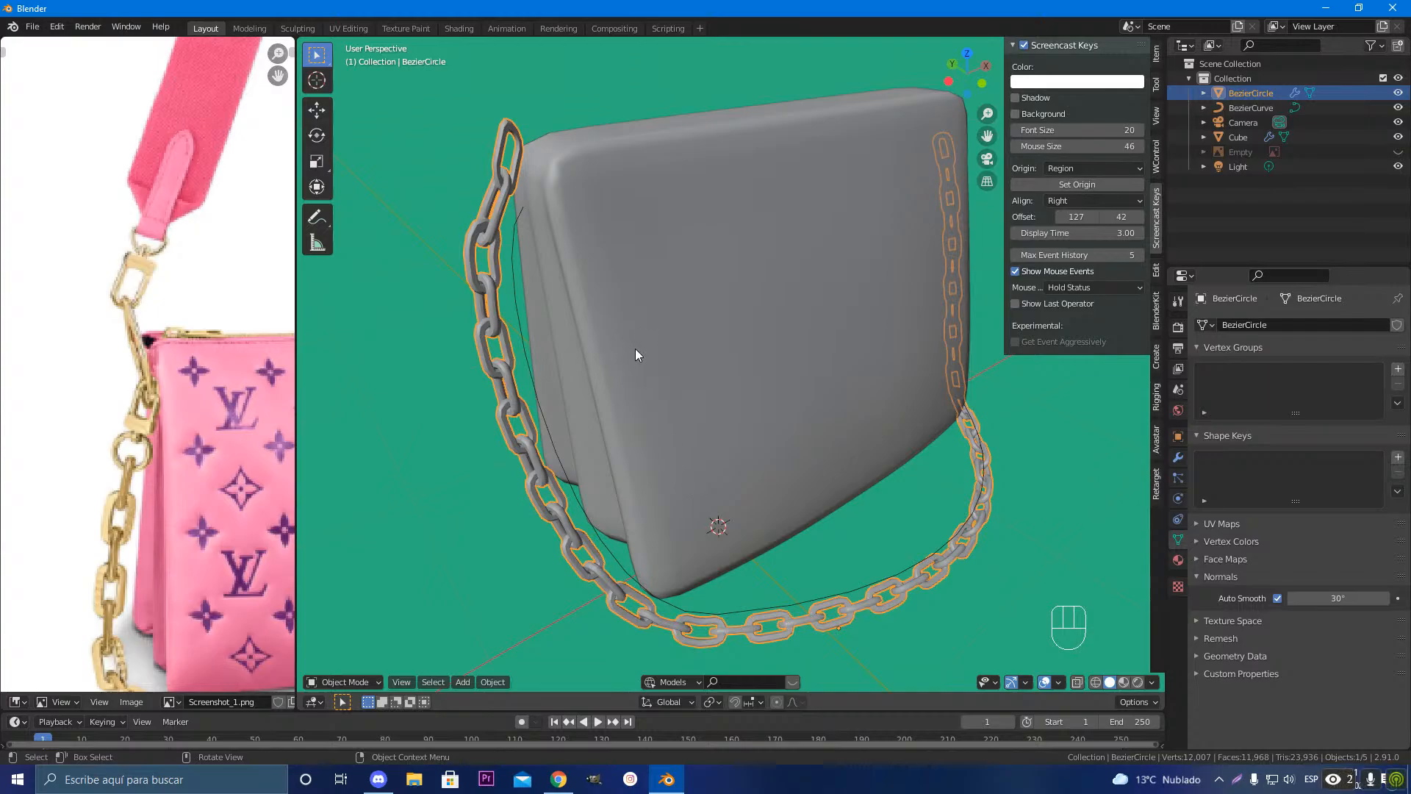
{"action": "middle_click_drag", "start_coordinate": [999, 507], "coordinate": [772, 514]}
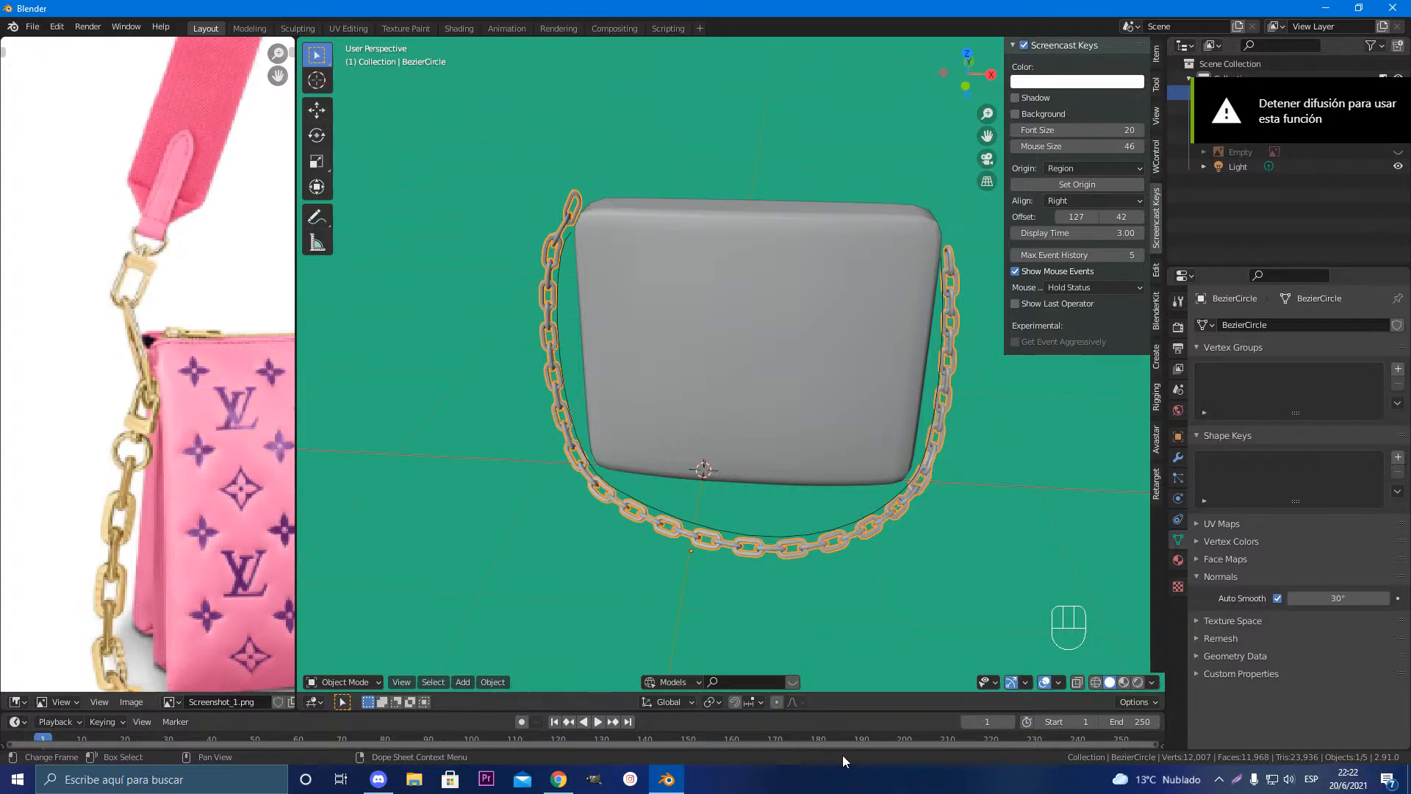
{"action": "key", "text": "alt+z"}
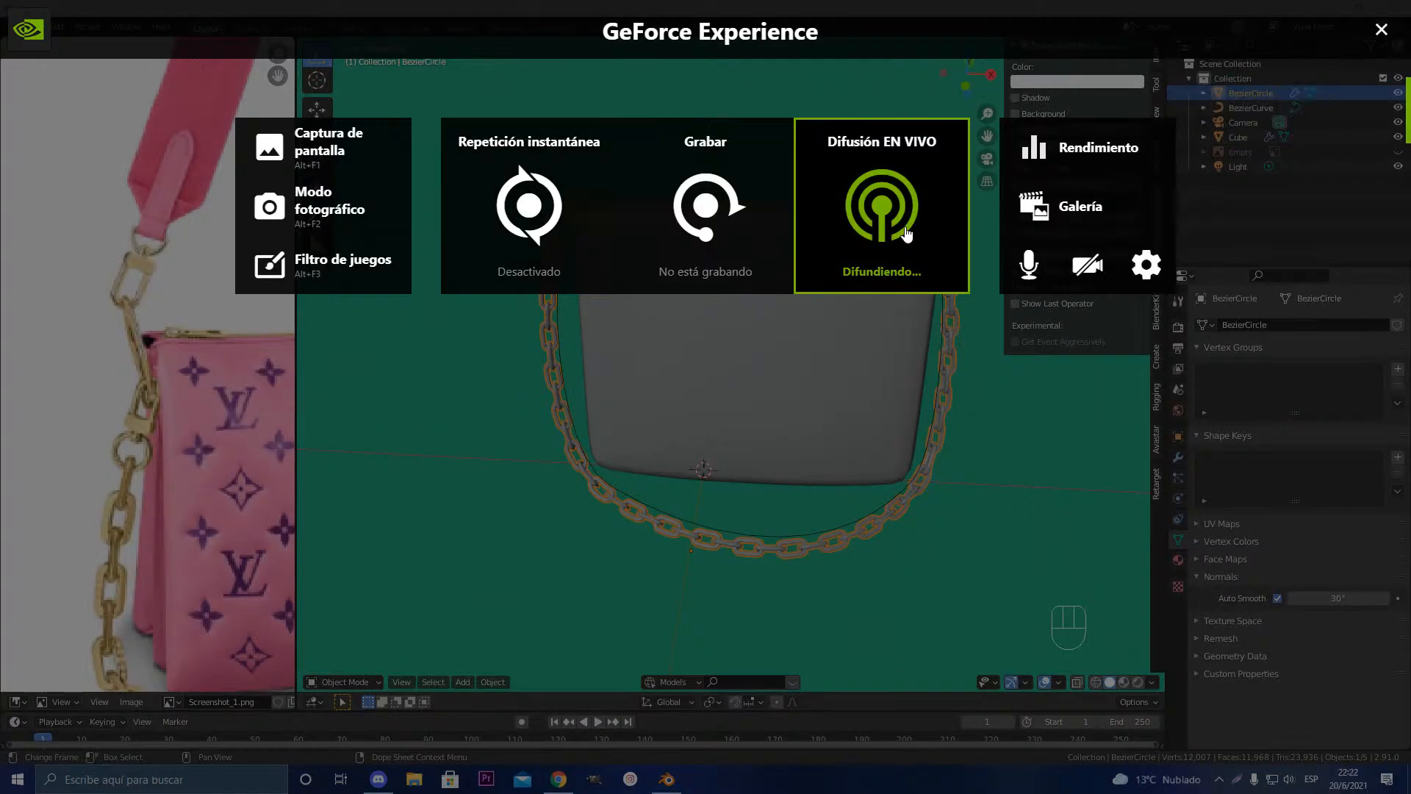
{"action": "left_click", "coordinate": [904, 250]}
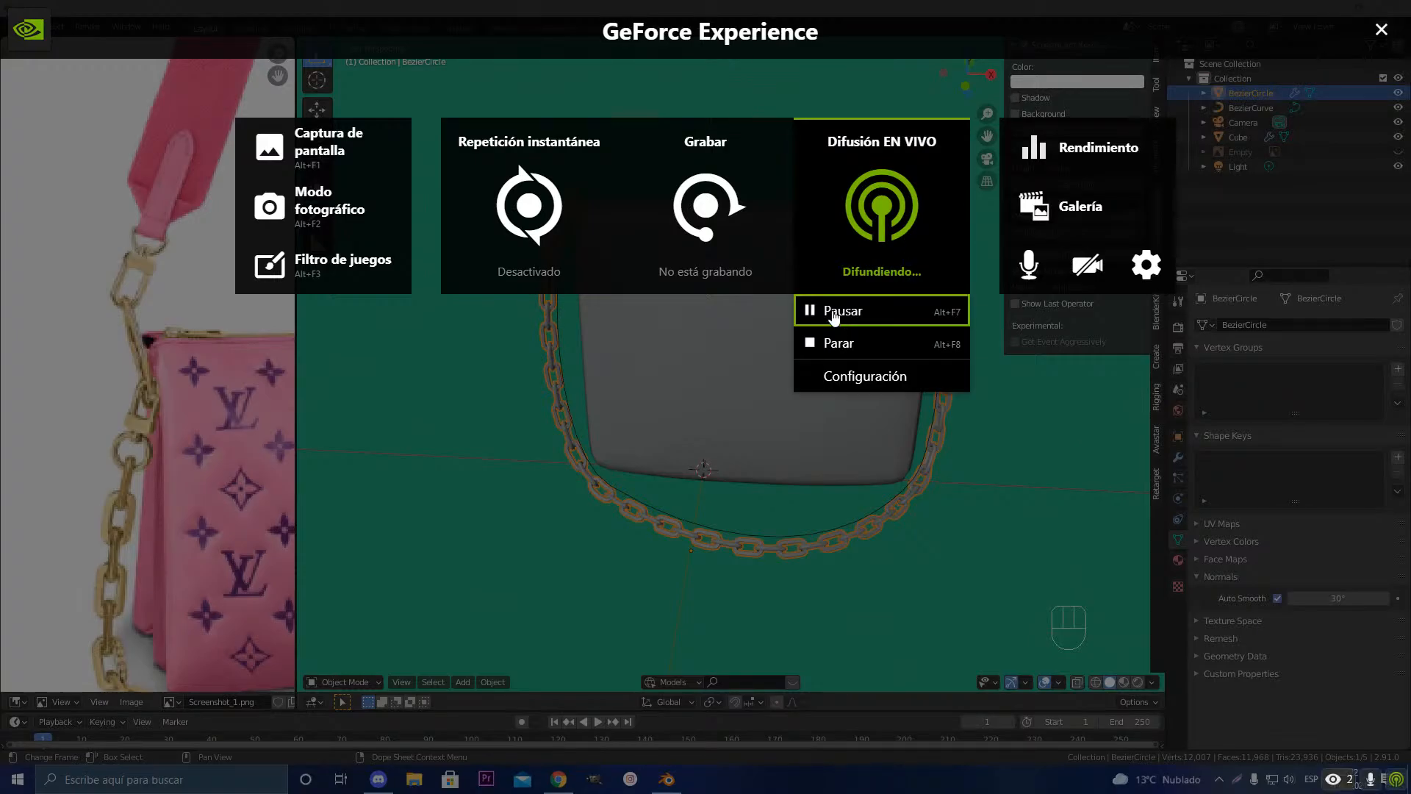
{"action": "left_click", "coordinate": [909, 498]}
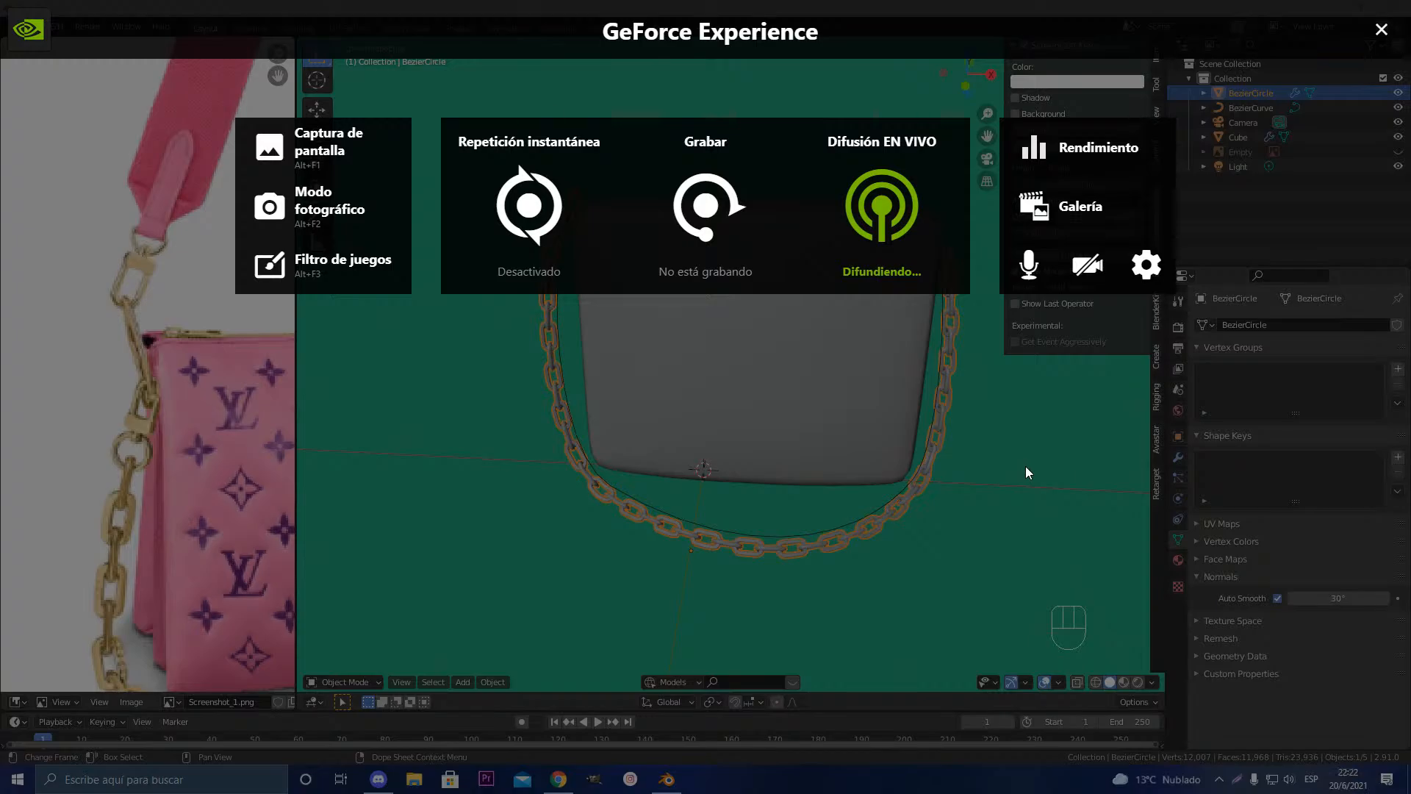
{"action": "key", "text": "alt+z"}
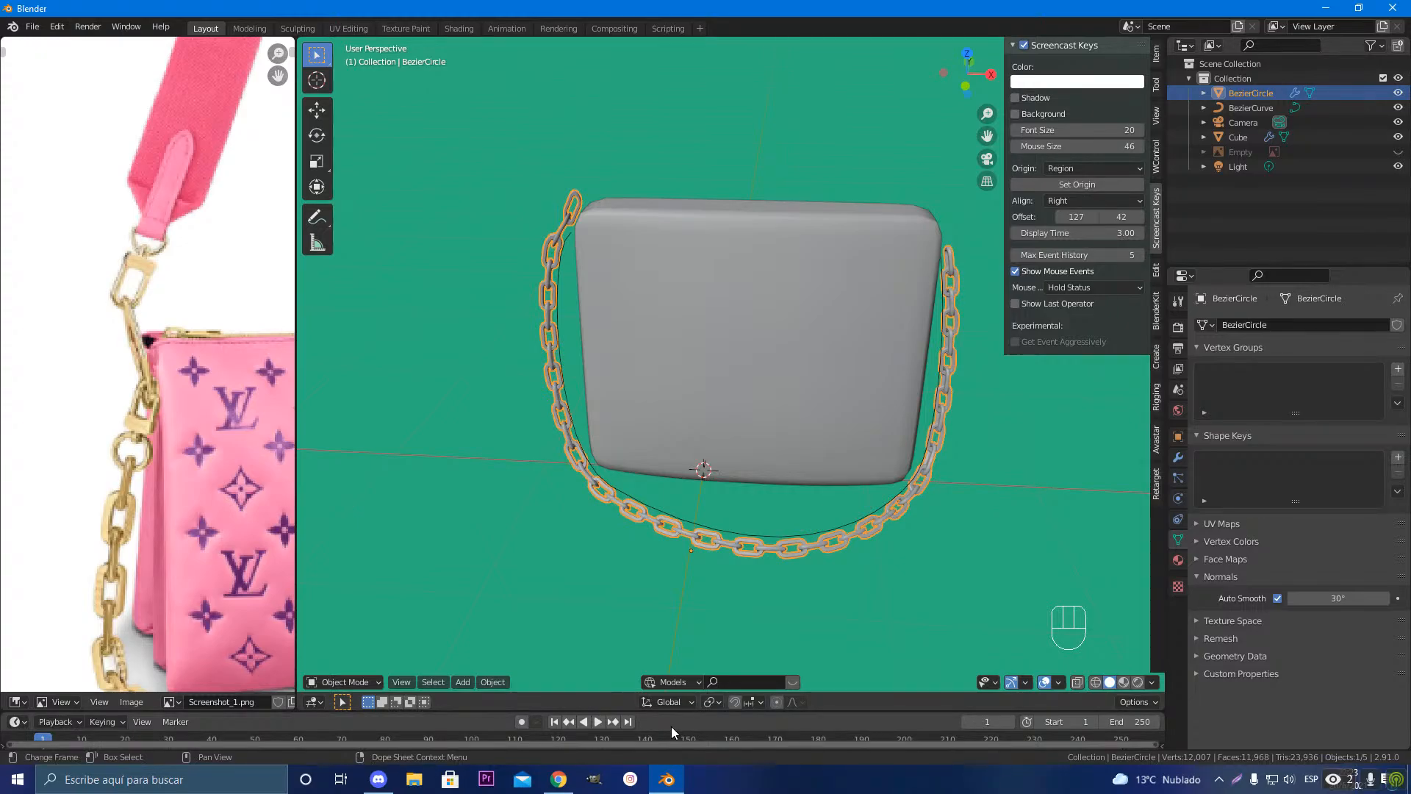
Step: Switch to Chrome, check the live broadcast's status in YouTube Studio, and return to Blender
{"action": "left_click", "coordinate": [555, 780]}
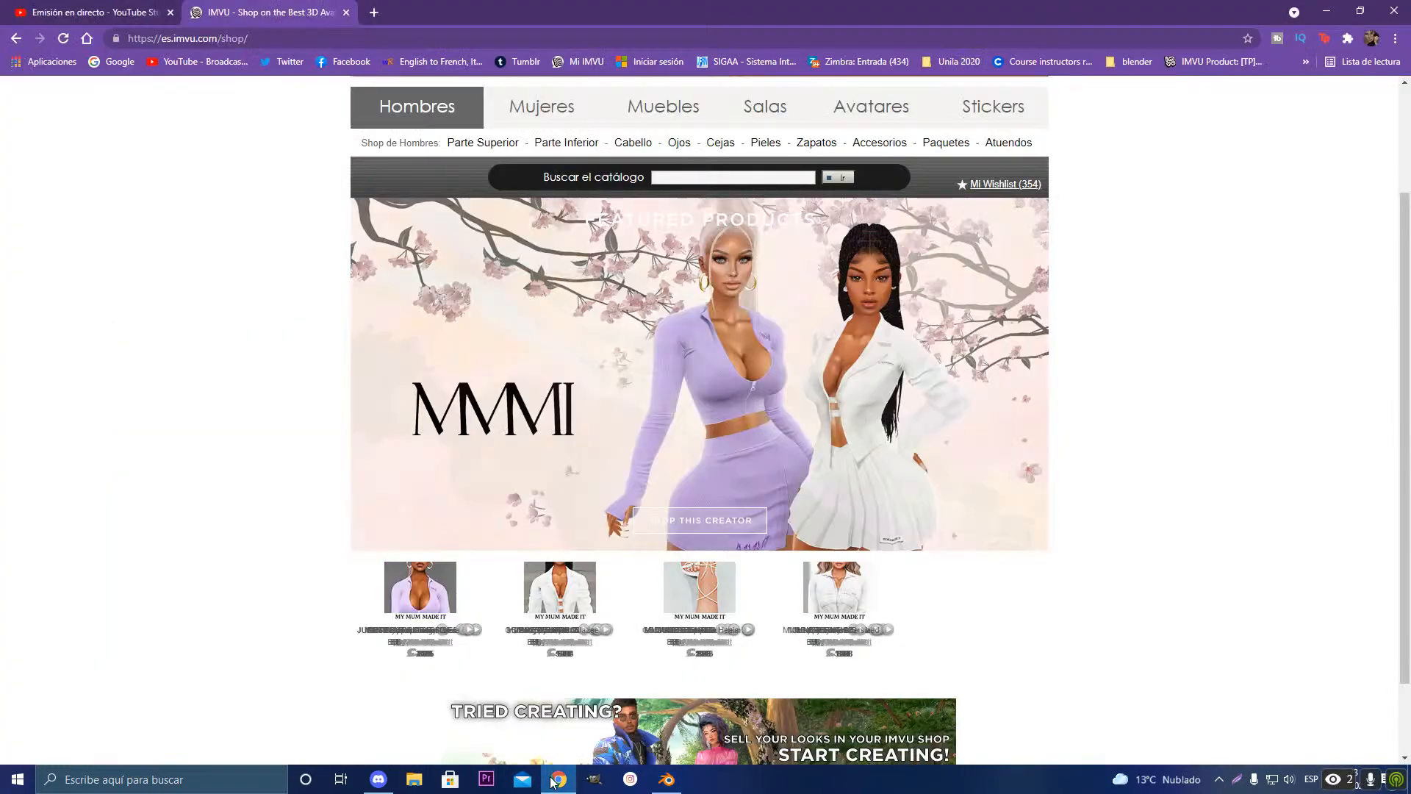
{"action": "left_click", "coordinate": [126, 10]}
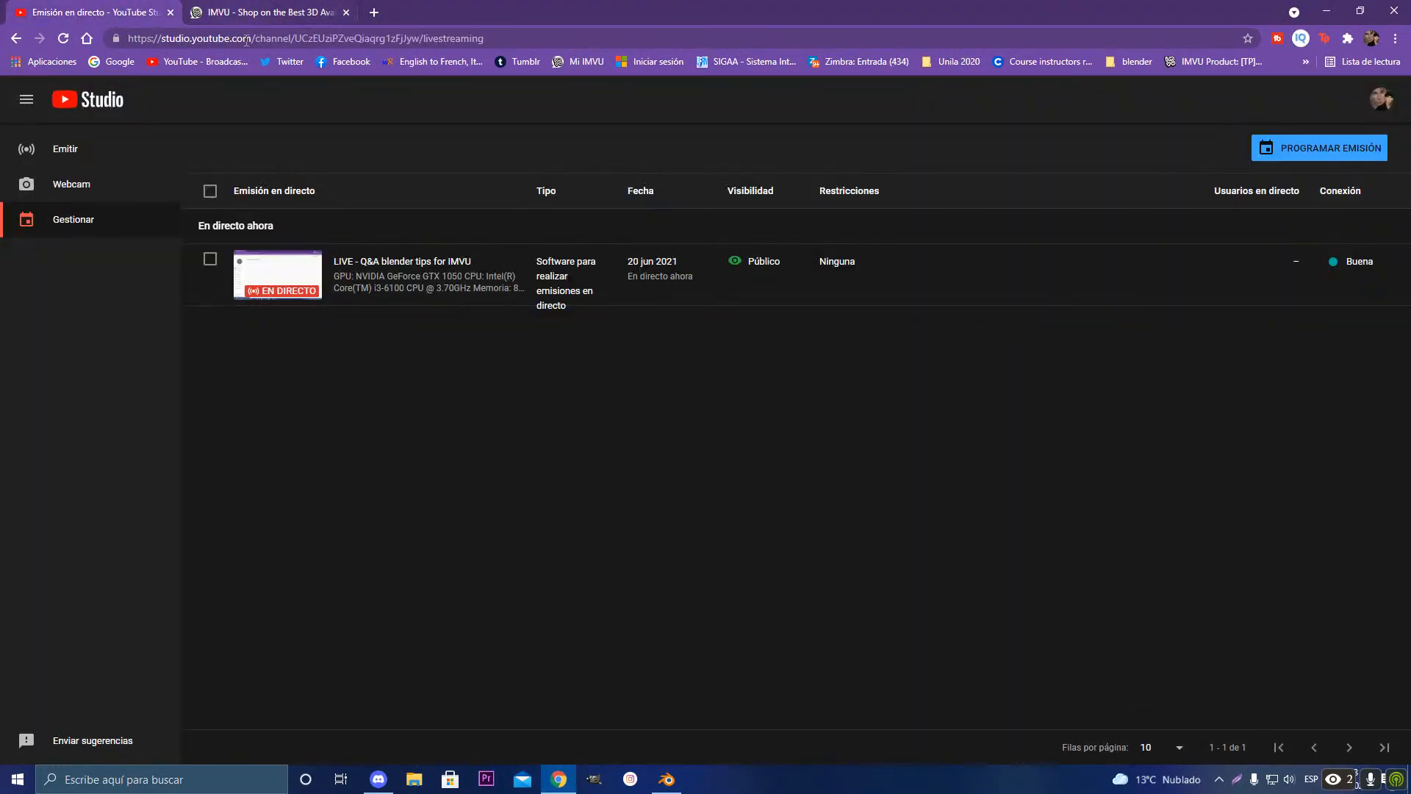
{"action": "left_click", "coordinate": [256, 6]}
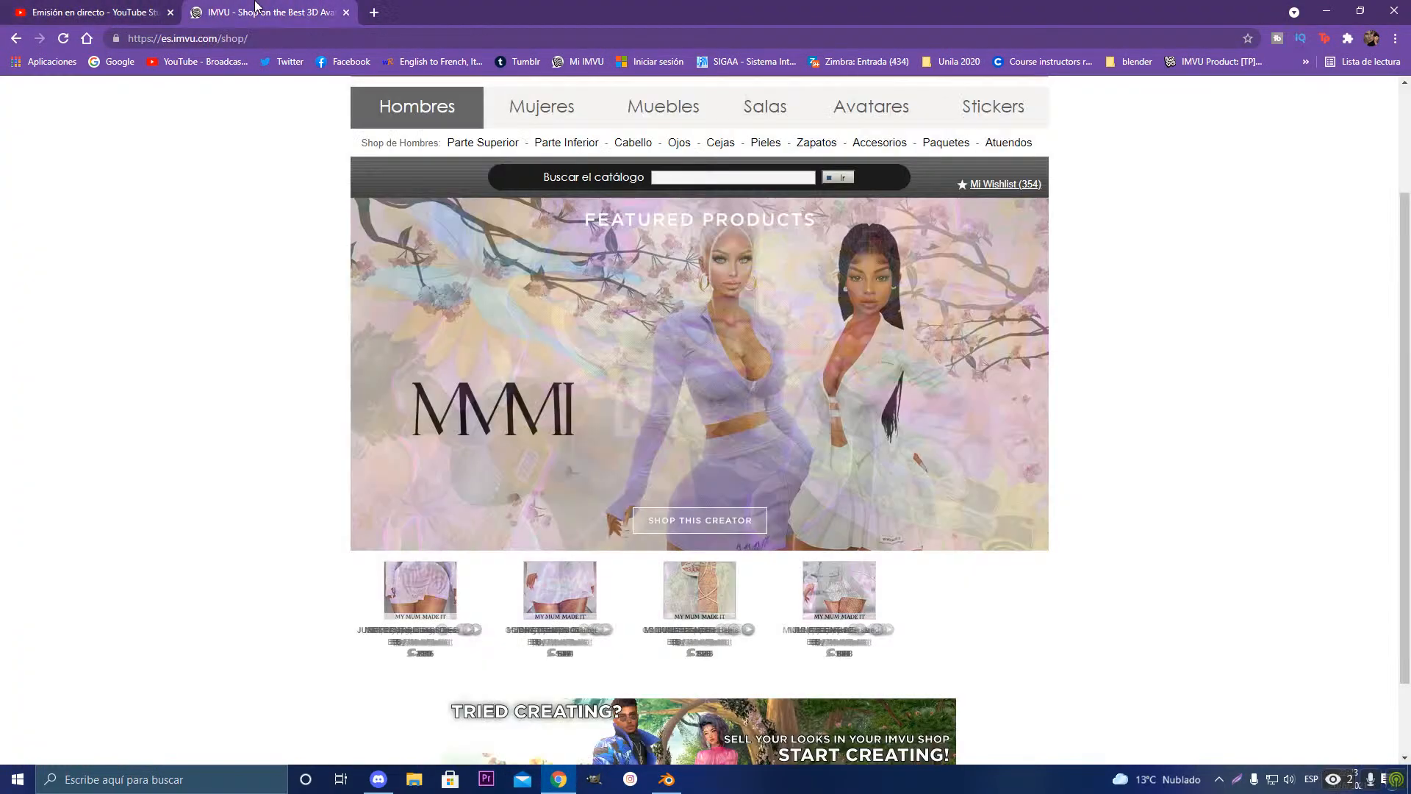
{"action": "left_click", "coordinate": [559, 779]}
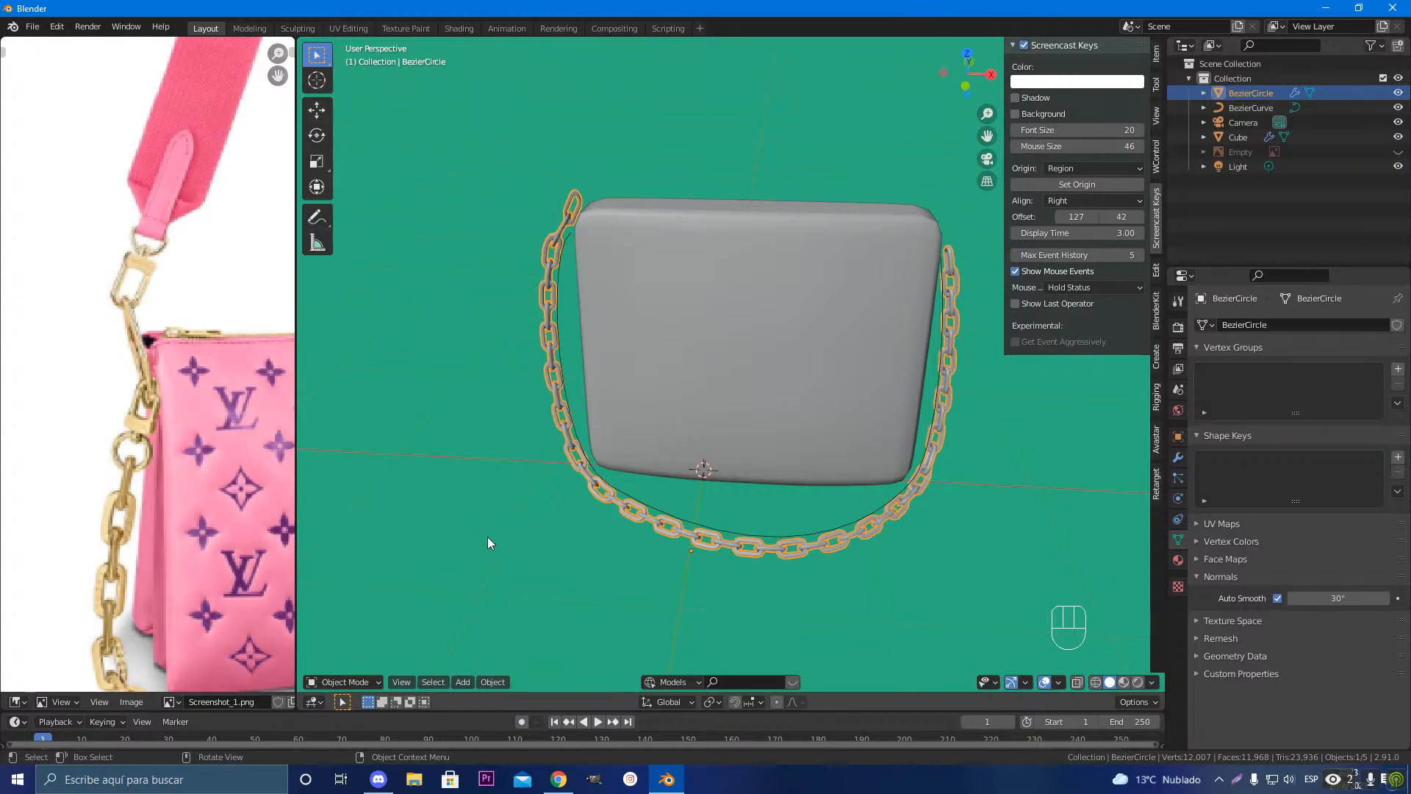
{"action": "middle_click_drag", "start_coordinate": [512, 521], "coordinate": [565, 492]}
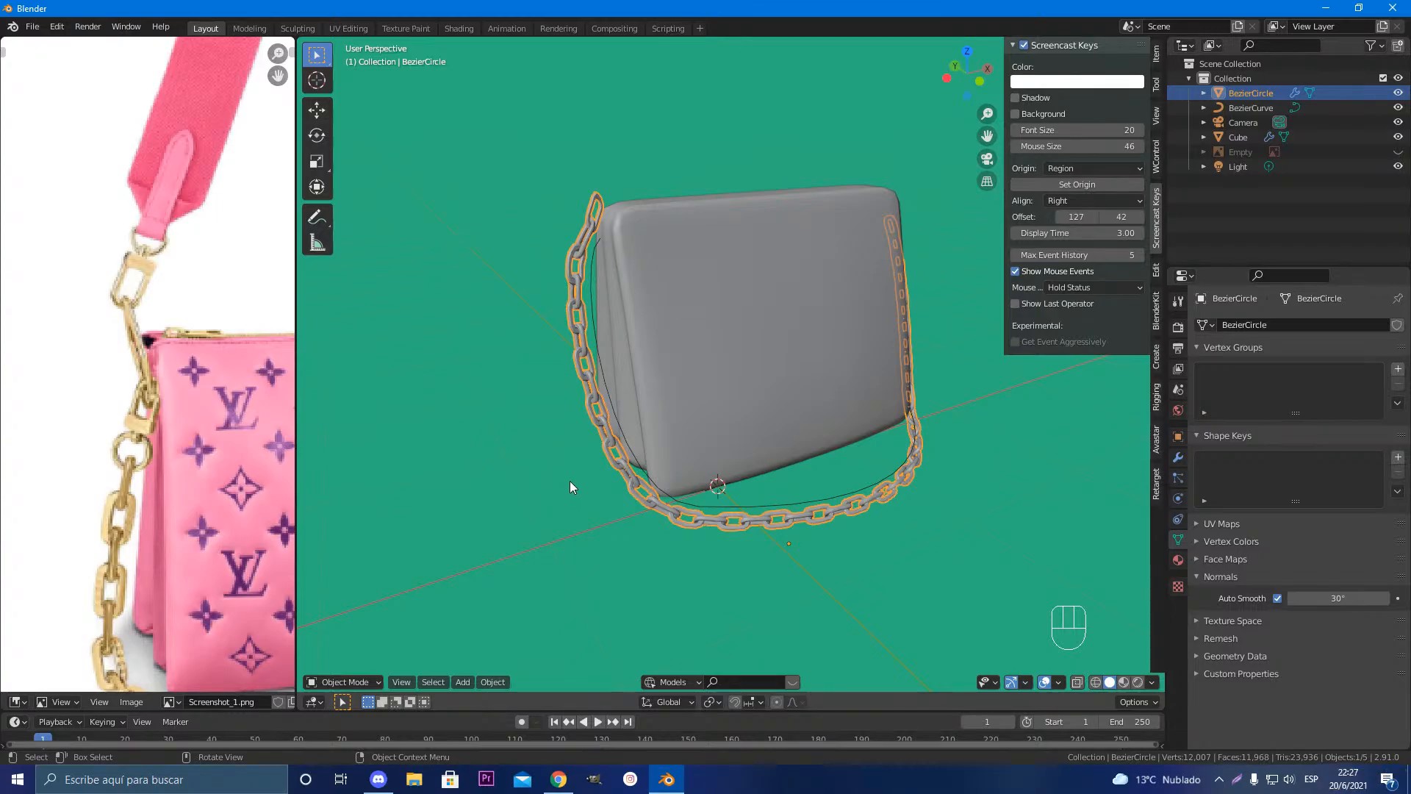
{"action": "scroll", "coordinate": [603, 275], "scroll_direction": "up", "scroll_amount": 2}
{"action": "middle_click_drag", "start_coordinate": [587, 267], "coordinate": [593, 401], "text": "shift"}
{"action": "scroll", "coordinate": [690, 421], "scroll_direction": "down", "scroll_amount": 2}
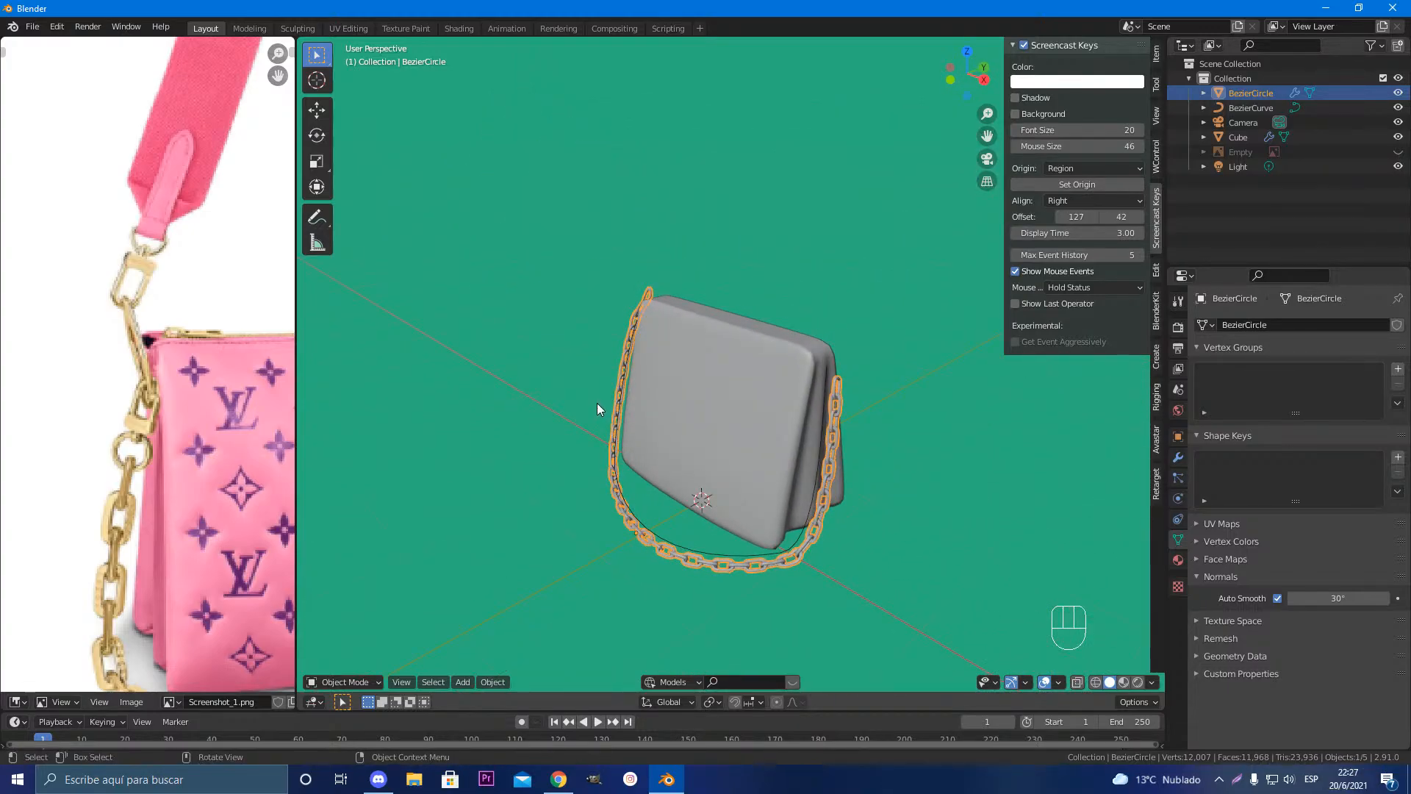
{"action": "middle_click_drag", "start_coordinate": [586, 406], "coordinate": [676, 431]}
{"action": "key", "text": "Tab"}
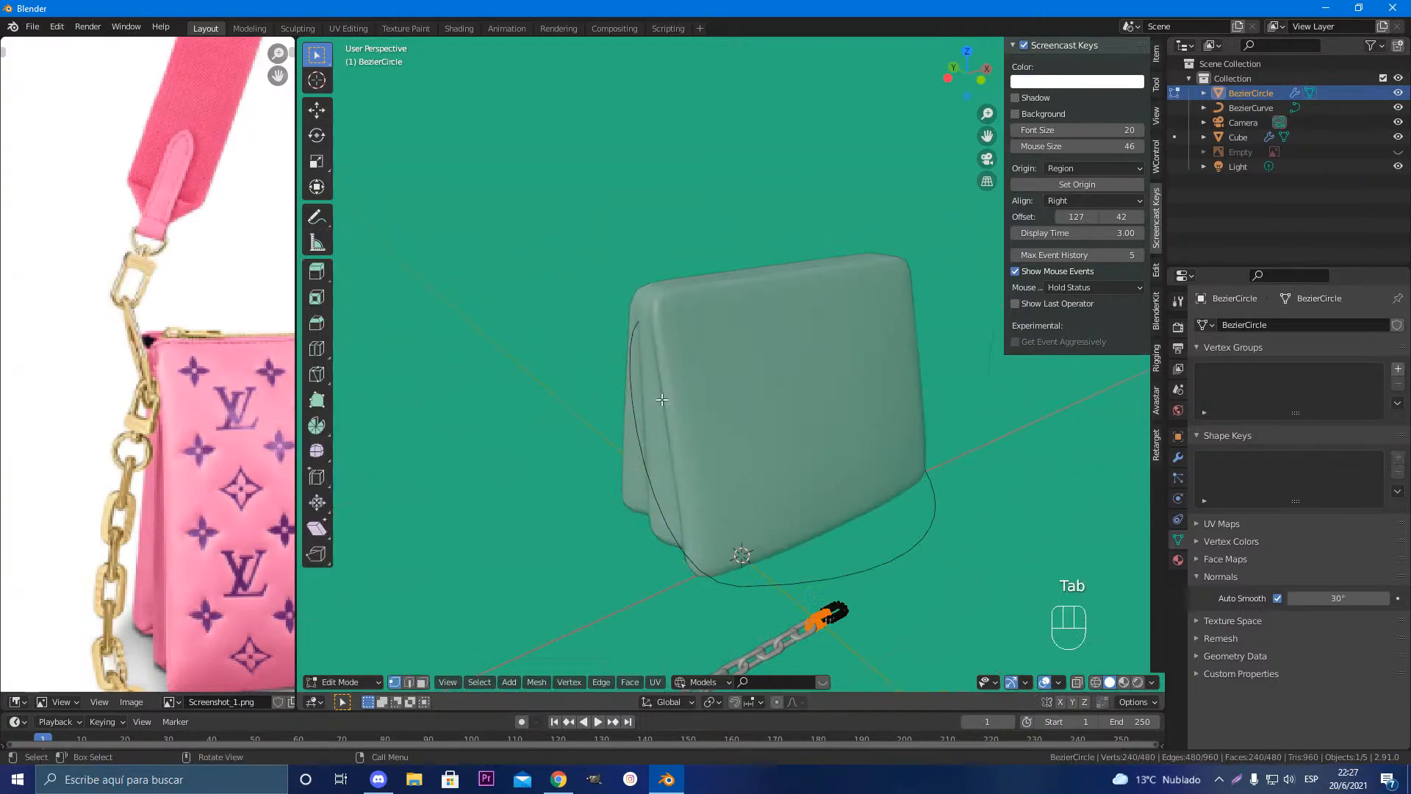
{"action": "key", "text": "Tab"}
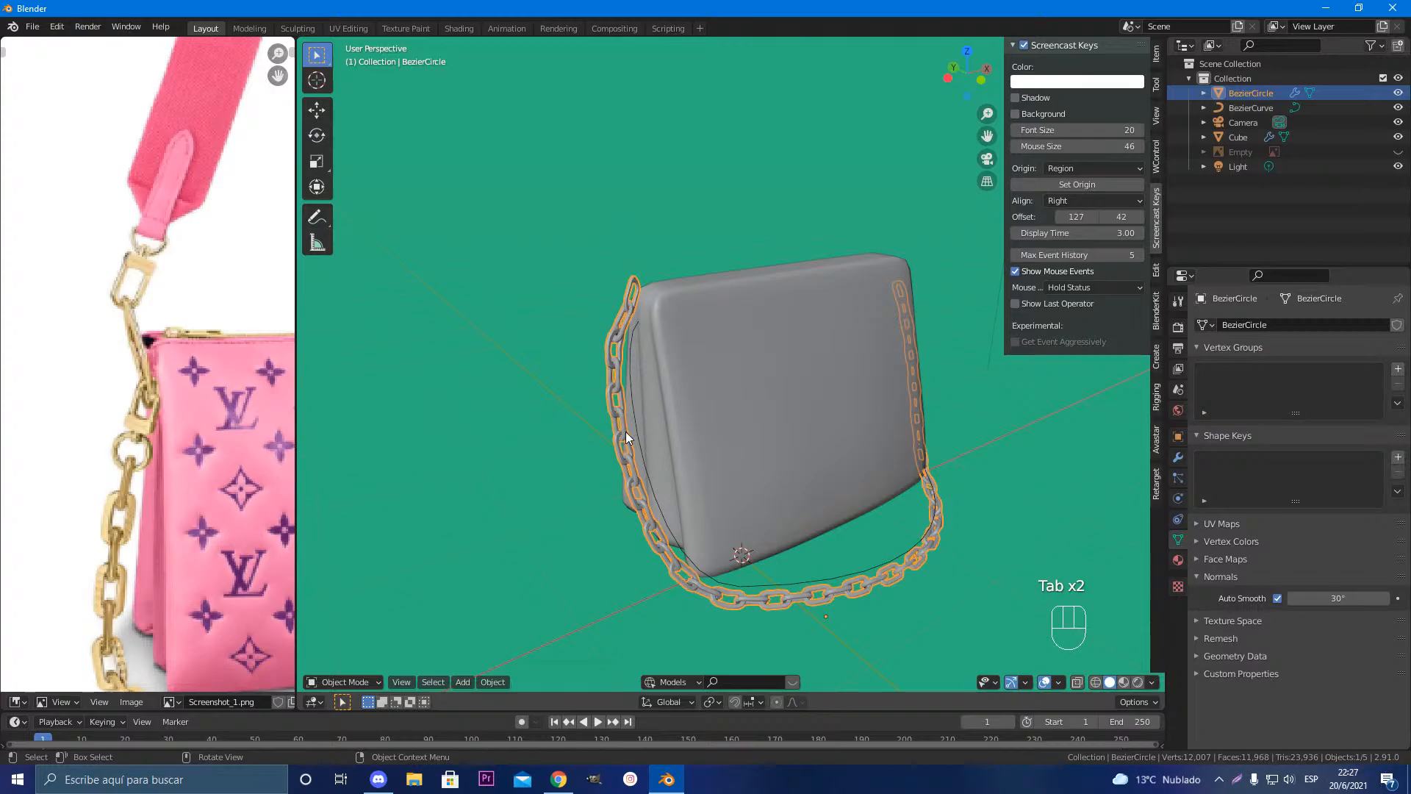
{"action": "middle_click_drag", "start_coordinate": [625, 431], "coordinate": [777, 517]}
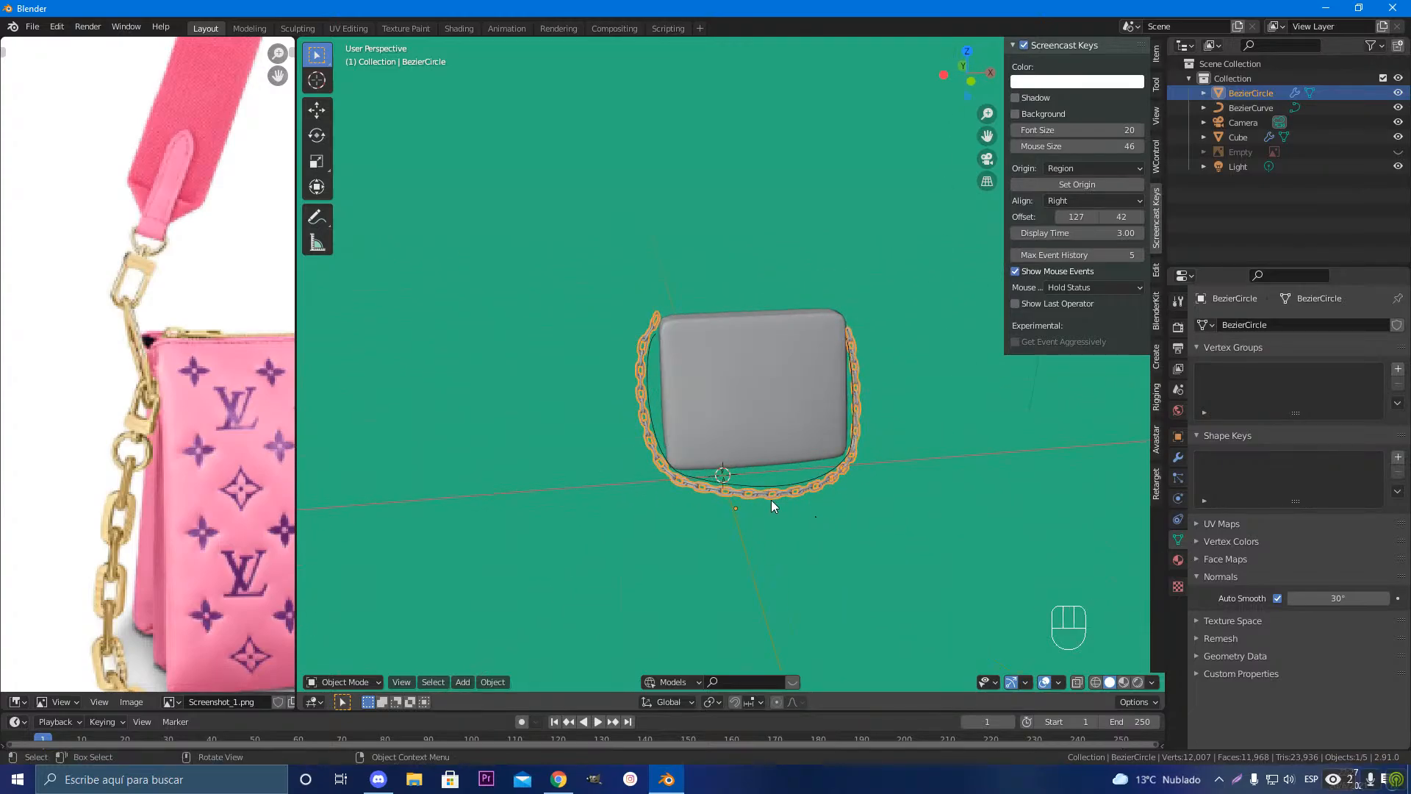
Step: Slide the chain about -0.14 m along the X axis so its links shift along the guide curve
{"action": "key", "text": "g"}
{"action": "key", "text": "x"}
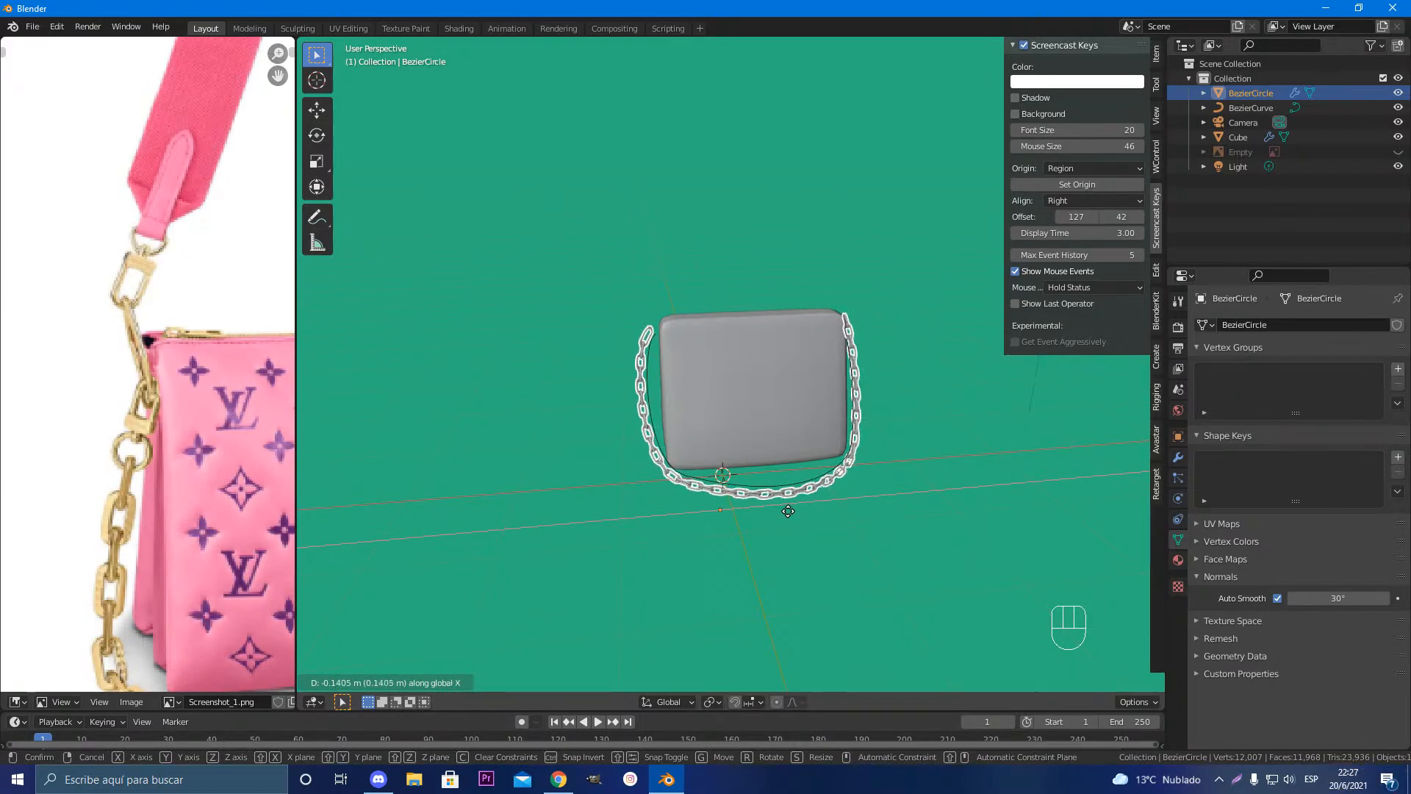
{"action": "left_click", "coordinate": [787, 511]}
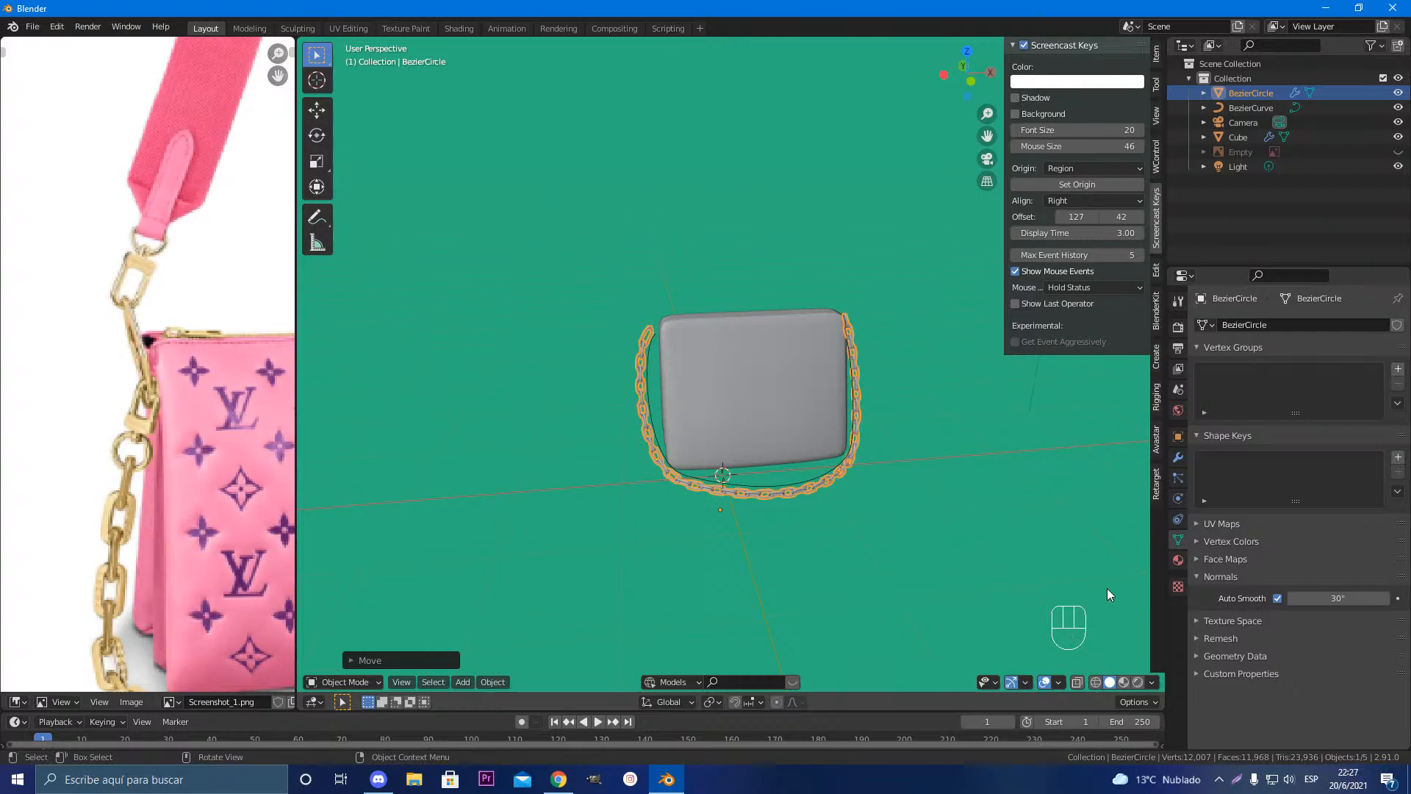
Step: Reduce the chain's Array count to 21 and slide the chain about -0.08 m along X to even out its ends
{"action": "left_click", "coordinate": [1178, 457]}
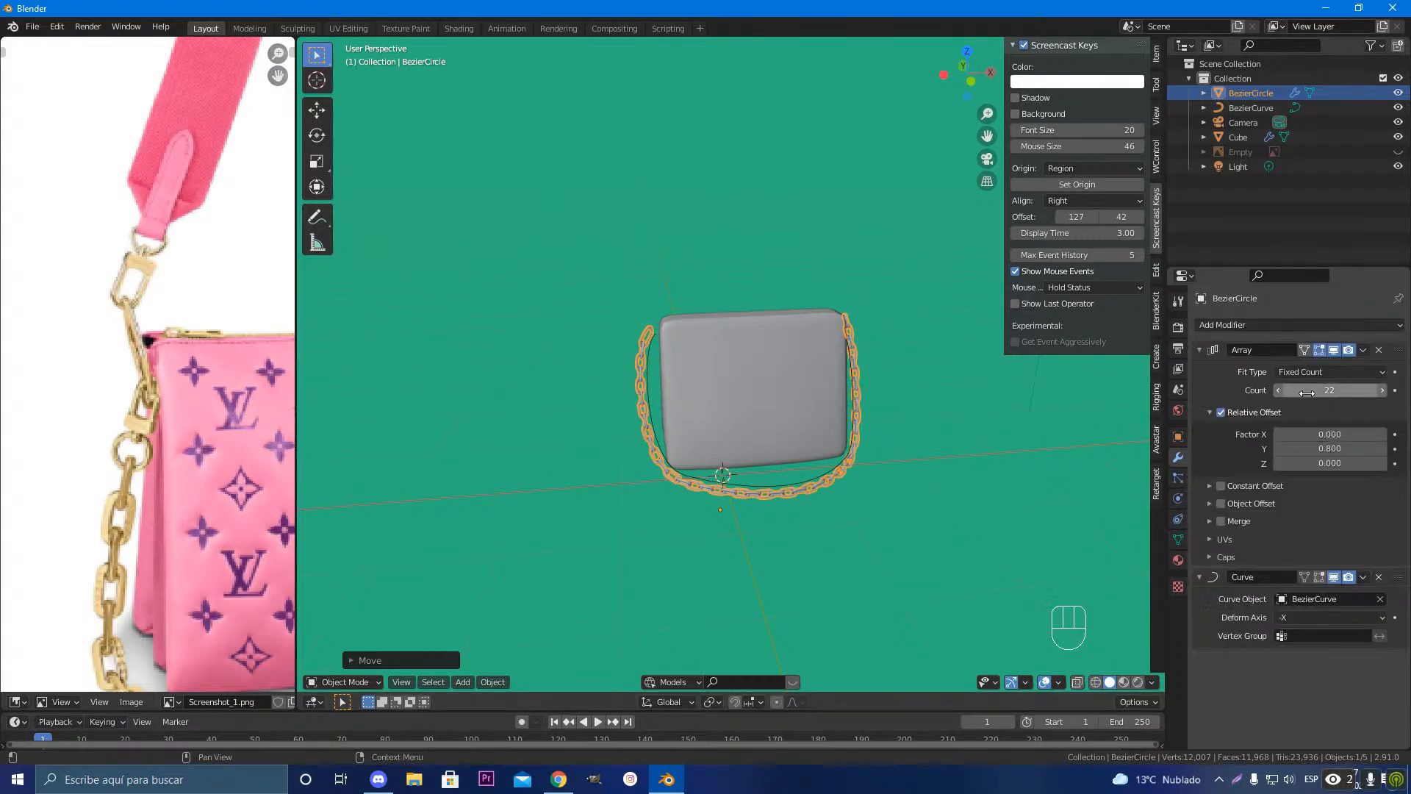
{"action": "left_click", "coordinate": [1279, 390]}
{"action": "key", "text": "g"}
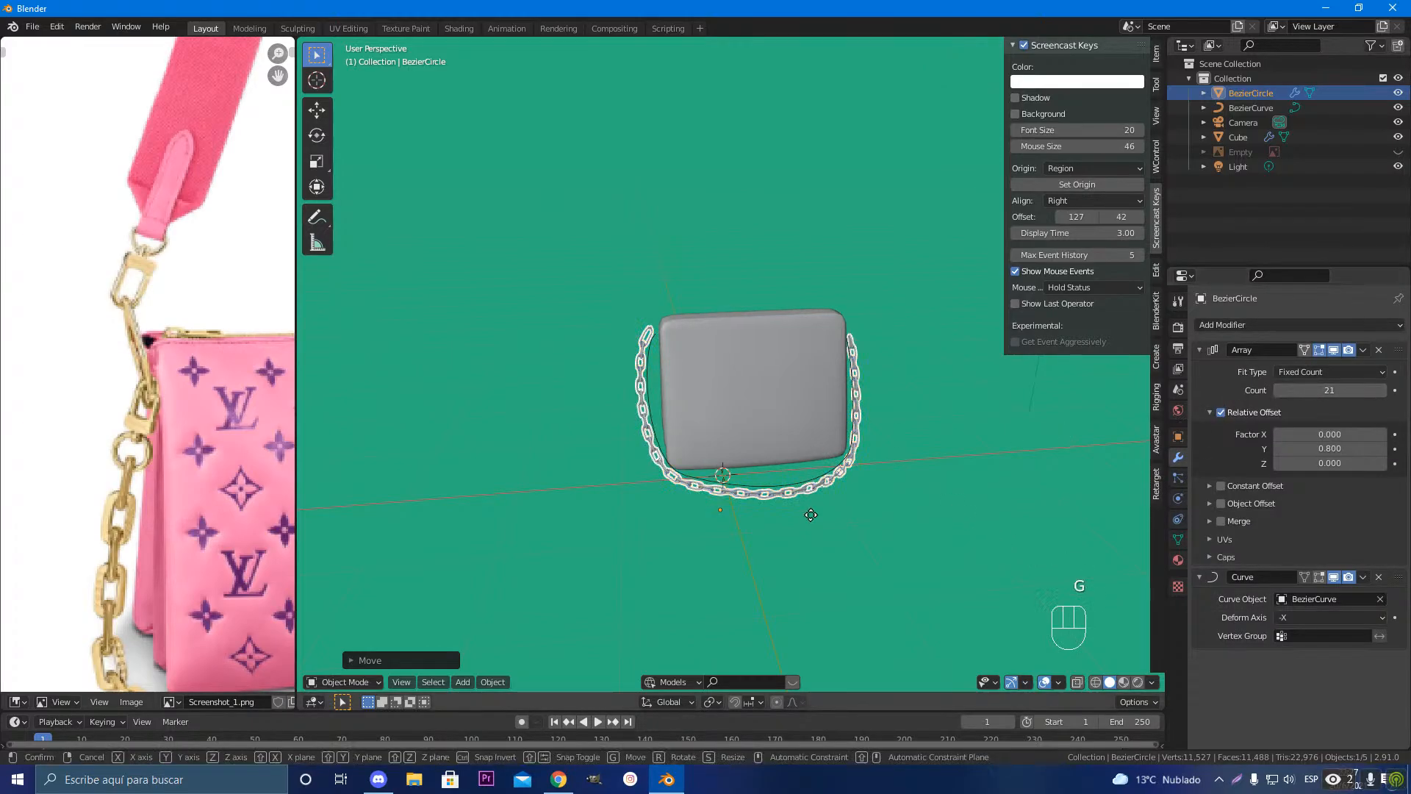
{"action": "key", "text": "x"}
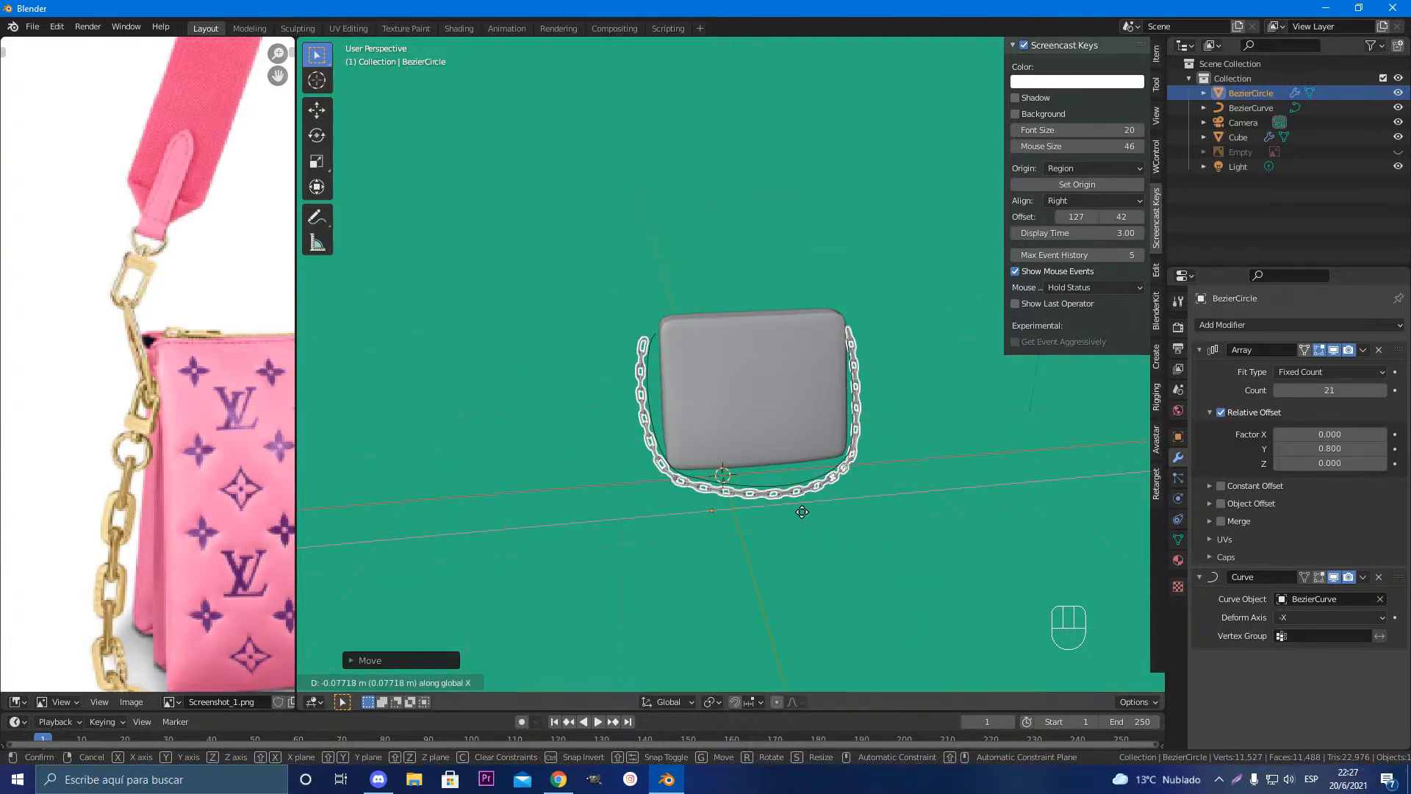
{"action": "left_click", "coordinate": [802, 512]}
Step: Scale the chain's guide curve along the X axis to about 0.98
{"action": "left_click", "coordinate": [795, 485]}
{"action": "key", "text": "s"}
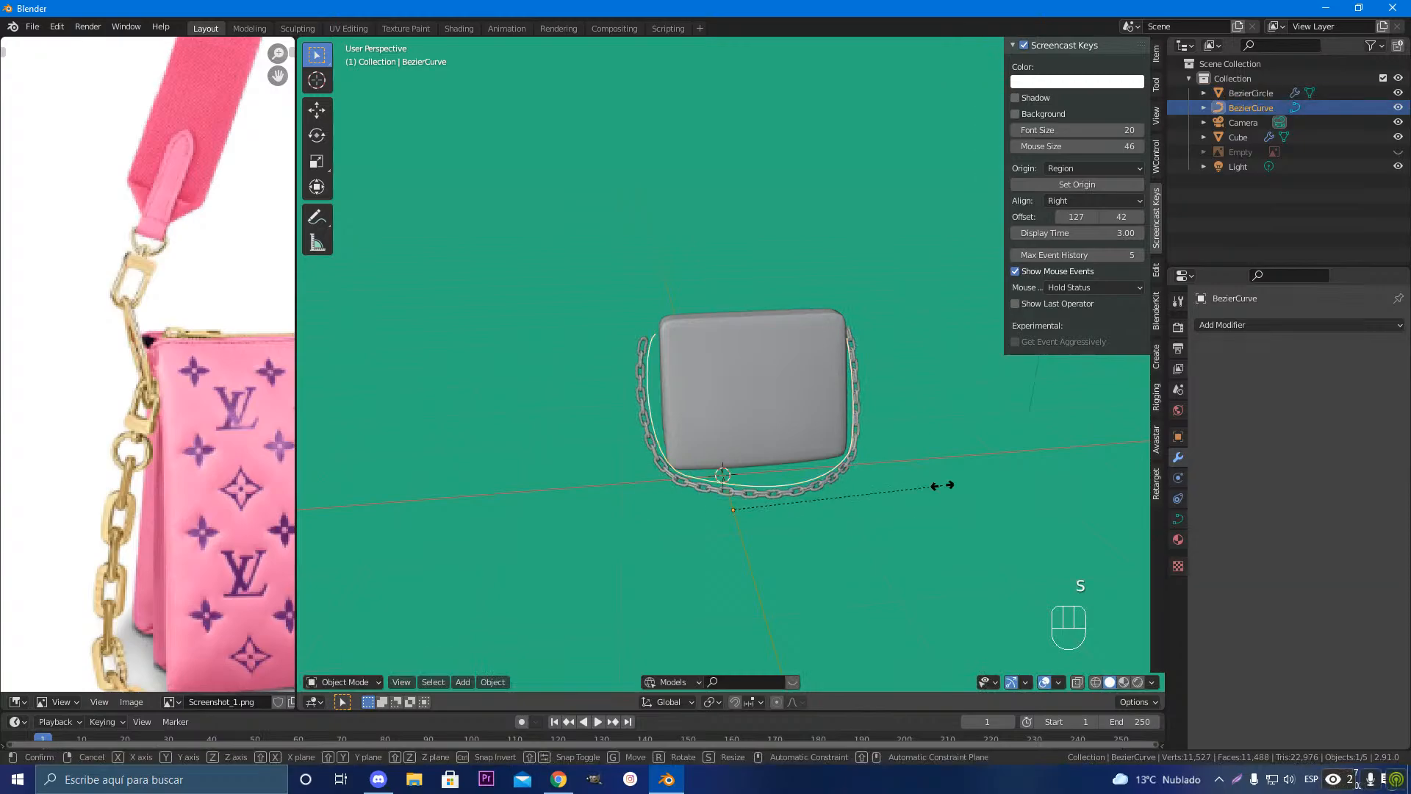
{"action": "key", "text": "x"}
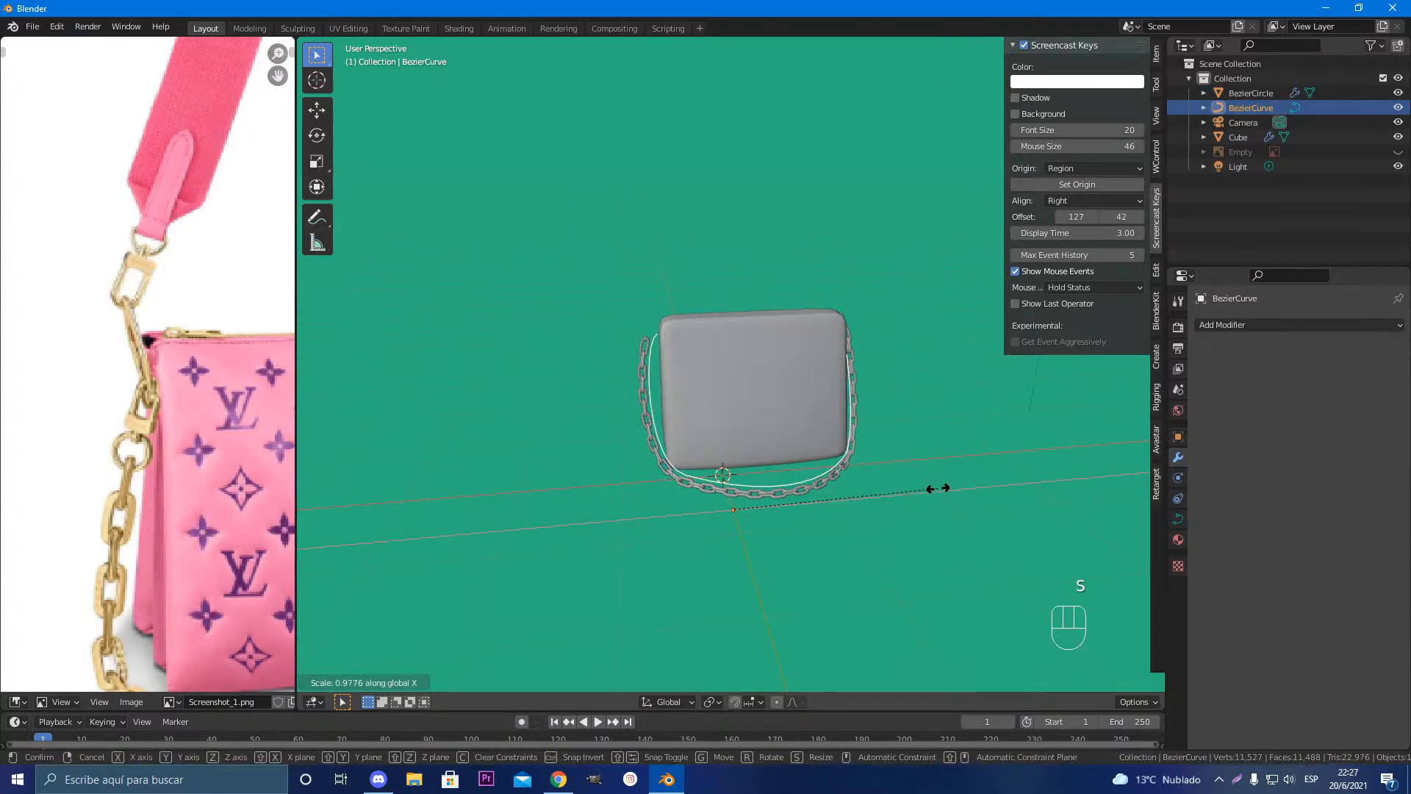
{"action": "left_click", "coordinate": [938, 488]}
Step: Edit the guide curve and move its left end control point about 0.08 m along X toward the bag
{"action": "scroll", "coordinate": [921, 495], "scroll_direction": "up", "scroll_amount": 3}
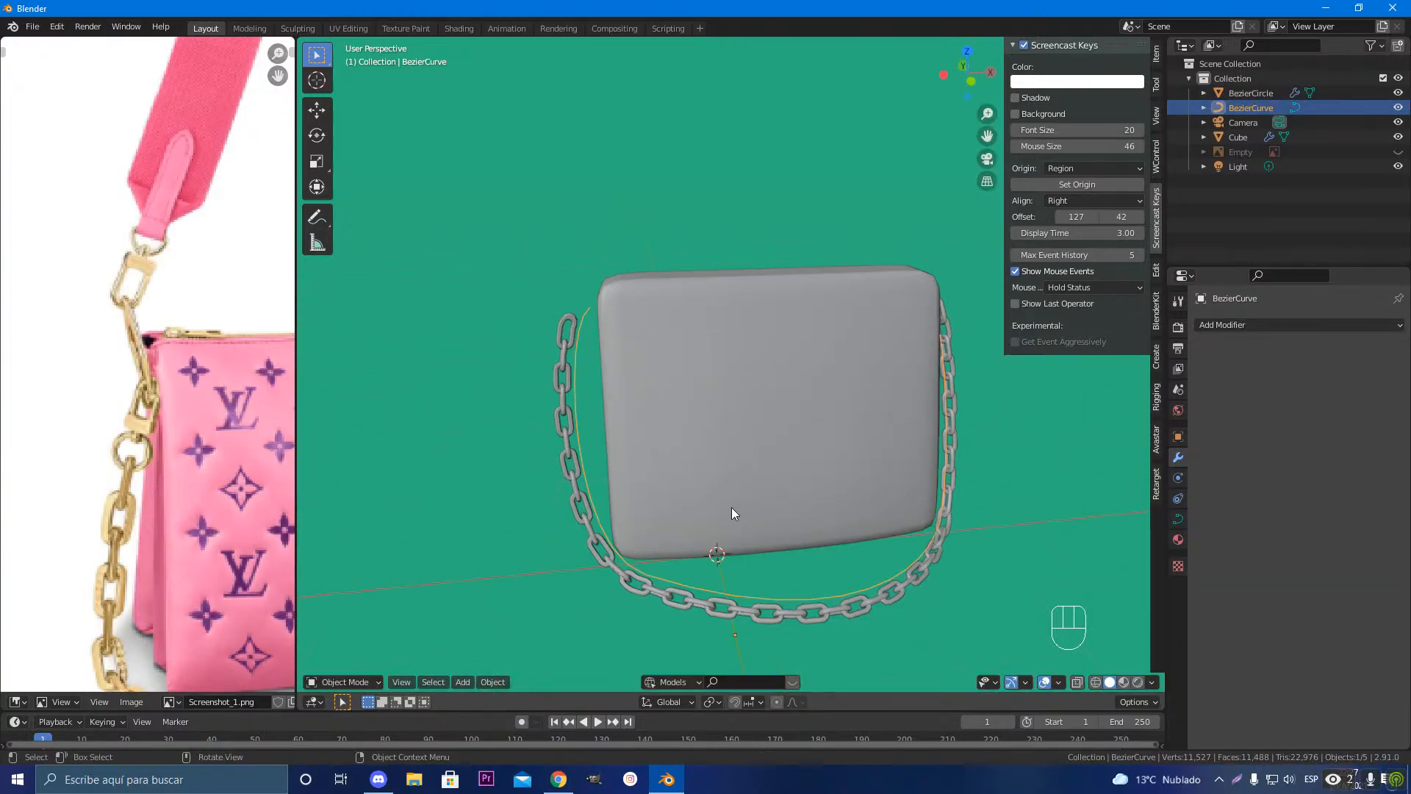
{"action": "key", "text": "Tab"}
{"action": "left_click", "coordinate": [590, 308]}
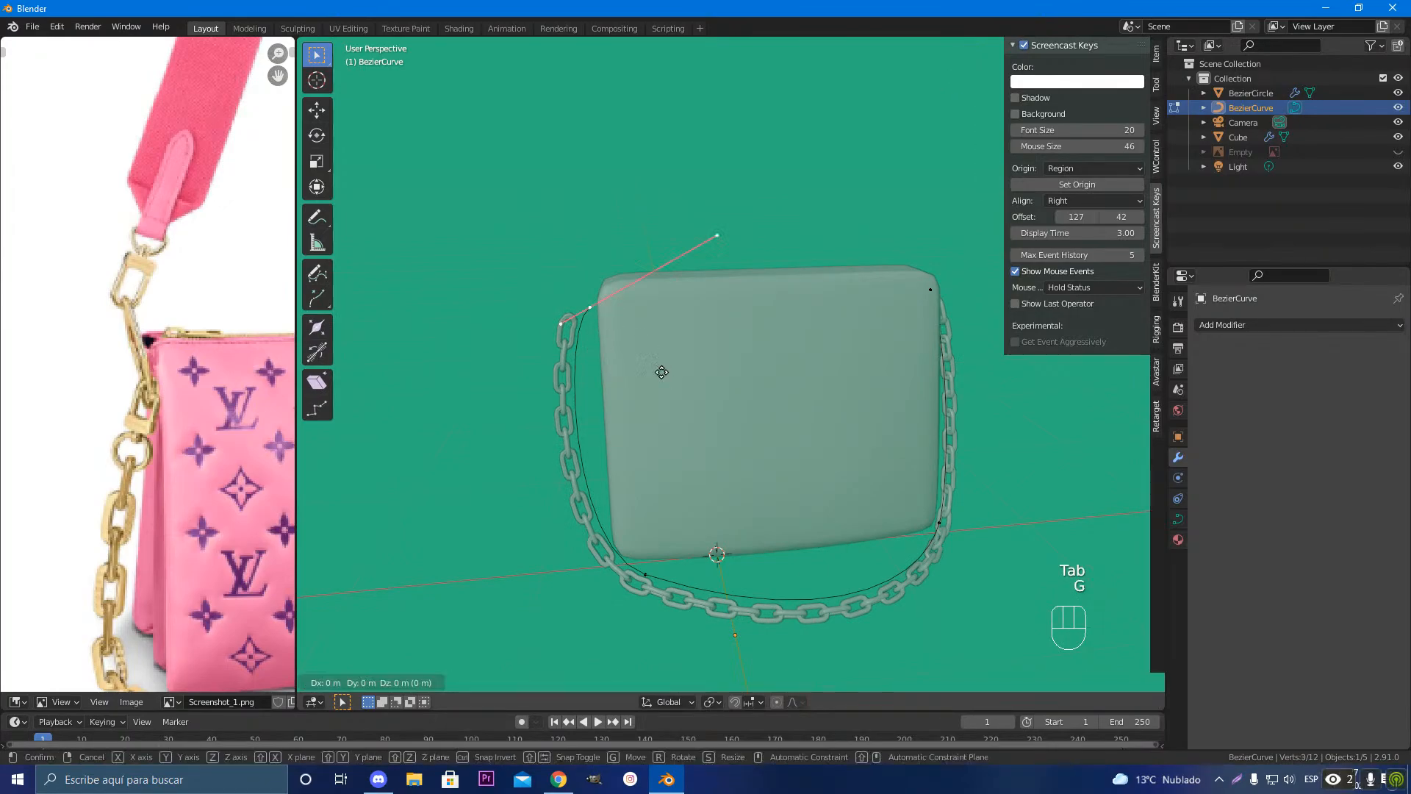
{"action": "key", "text": "g"}
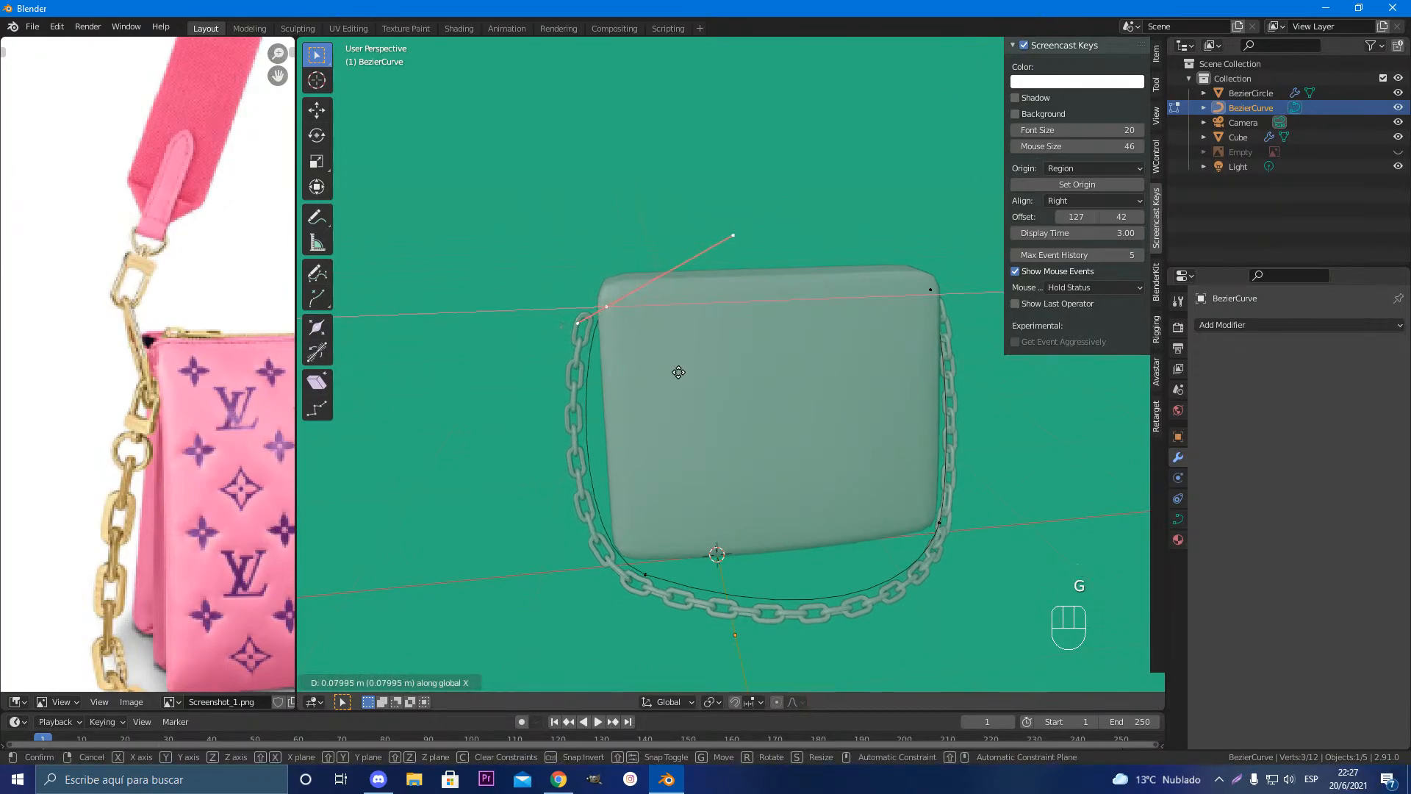
{"action": "left_click", "coordinate": [676, 369]}
Step: Move the guide curve's opposite end control point about -0.04 m along X toward the bag
{"action": "middle_click_drag", "start_coordinate": [920, 401], "coordinate": [861, 357]}
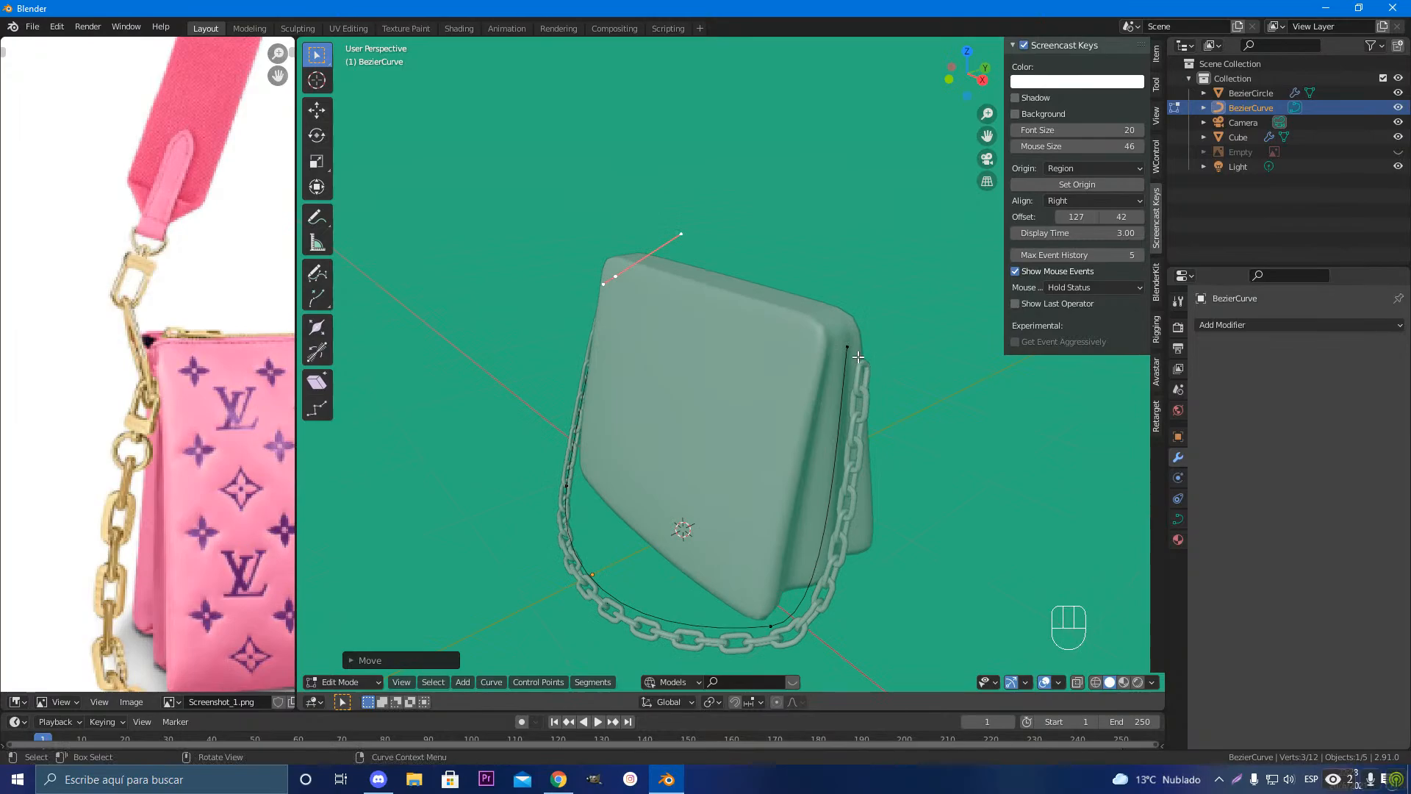
{"action": "left_click", "coordinate": [874, 344]}
{"action": "mouse_move", "coordinate": [961, 431]}
{"action": "middle_mouse_down"}
{"action": "mouse_move", "coordinate": [1002, 413]}
{"action": "mouse_move", "coordinate": [980, 425]}
{"action": "middle_mouse_up"}
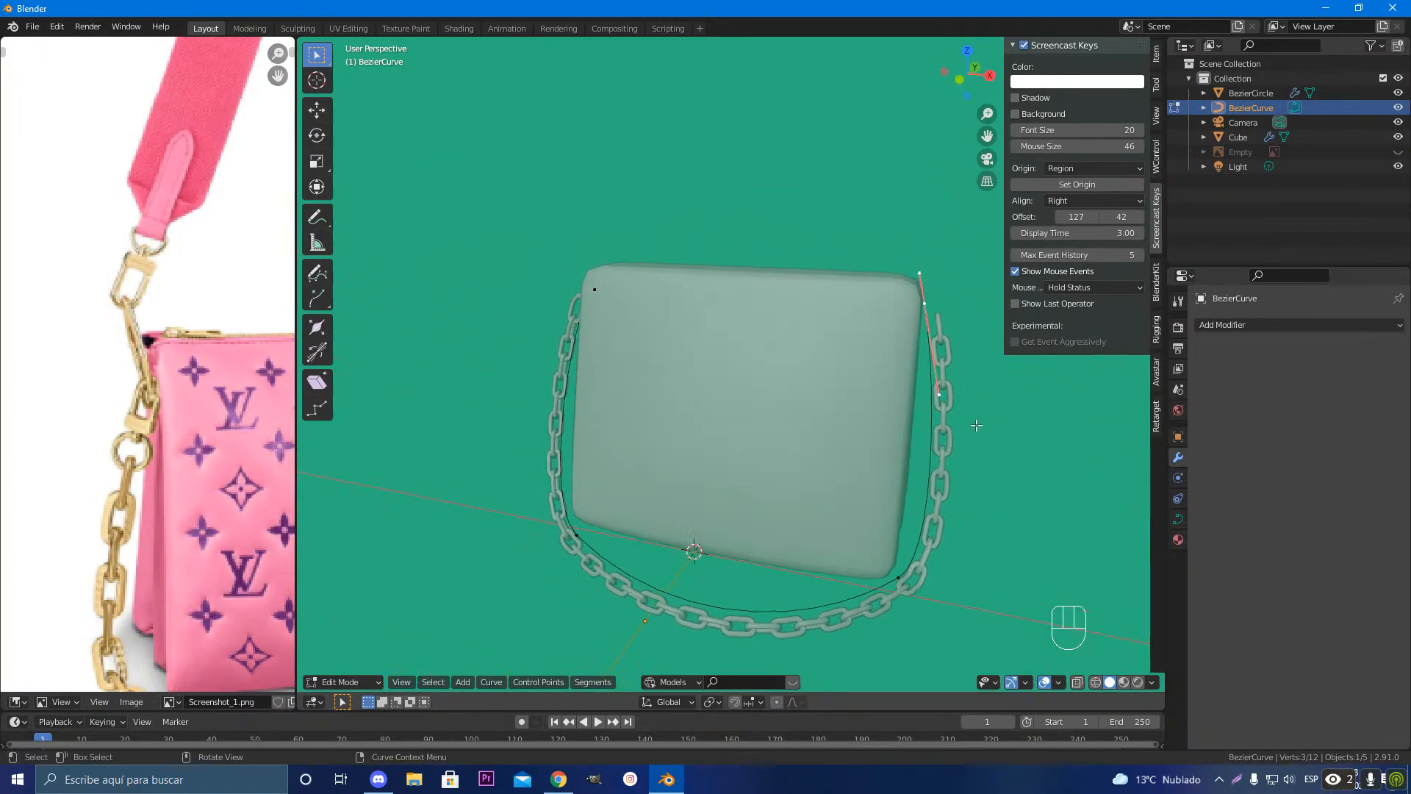
{"action": "key", "text": "g"}
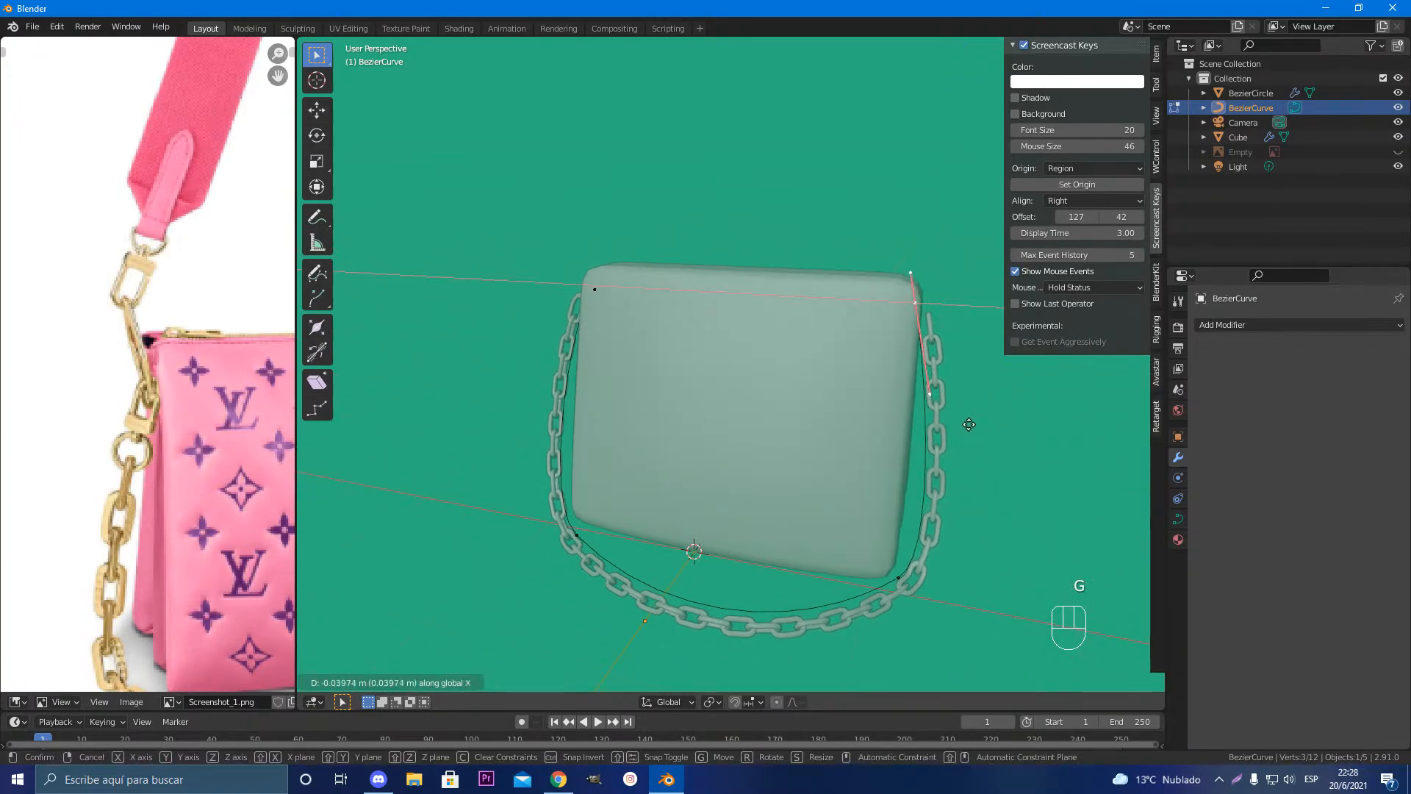
{"action": "left_click", "coordinate": [969, 425]}
Step: Leave curve editing and inspect how the chain and its ends sit against the bag's sides and underside
{"action": "middle_click_drag", "start_coordinate": [685, 436], "coordinate": [767, 447]}
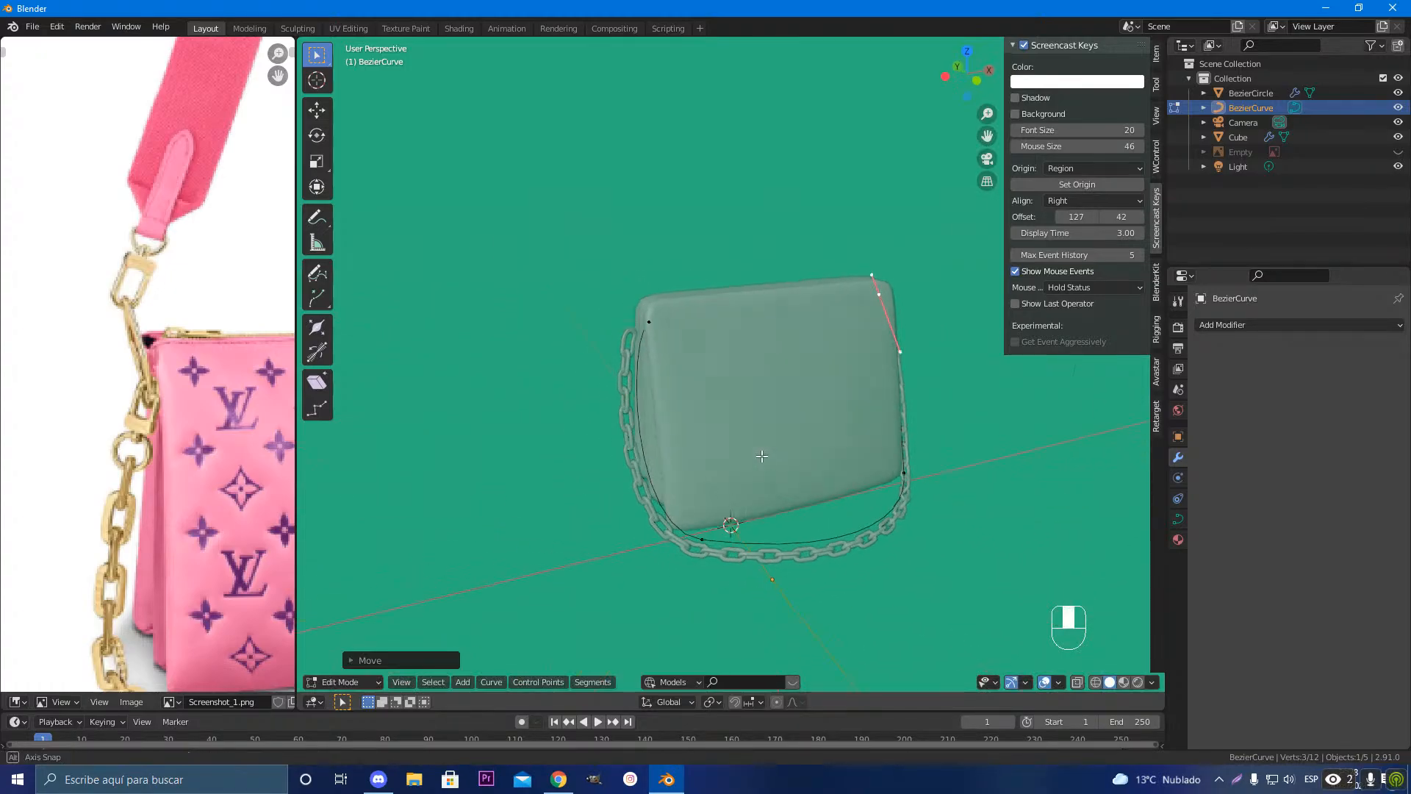
{"action": "scroll", "coordinate": [773, 462], "scroll_direction": "up", "scroll_amount": 3}
{"action": "middle_click_drag", "start_coordinate": [721, 438], "coordinate": [761, 457]}
{"action": "scroll", "coordinate": [783, 456], "scroll_direction": "up", "scroll_amount": 3}
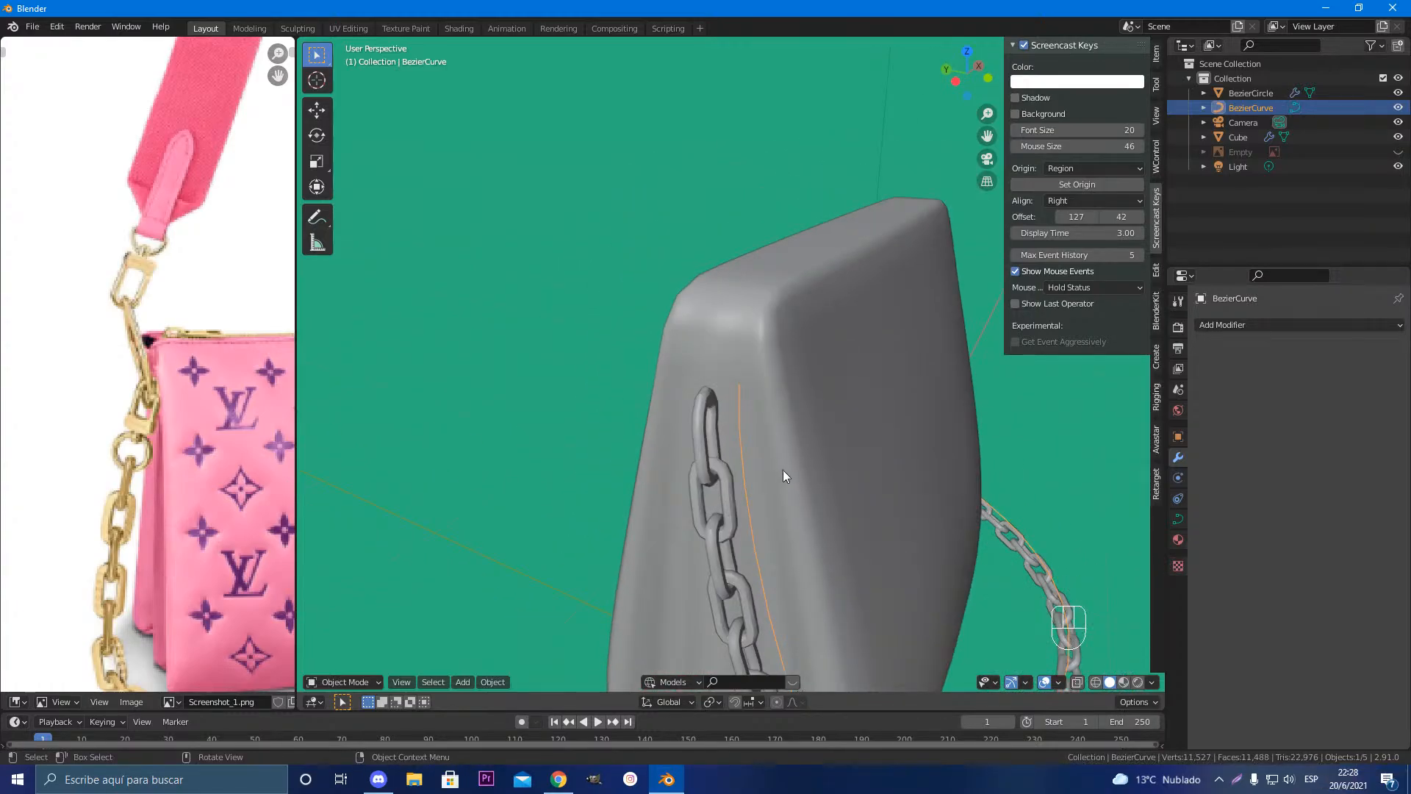
{"action": "scroll", "coordinate": [787, 476], "scroll_direction": "down", "scroll_amount": 5}
{"action": "middle_click_drag", "start_coordinate": [756, 480], "coordinate": [739, 495]}
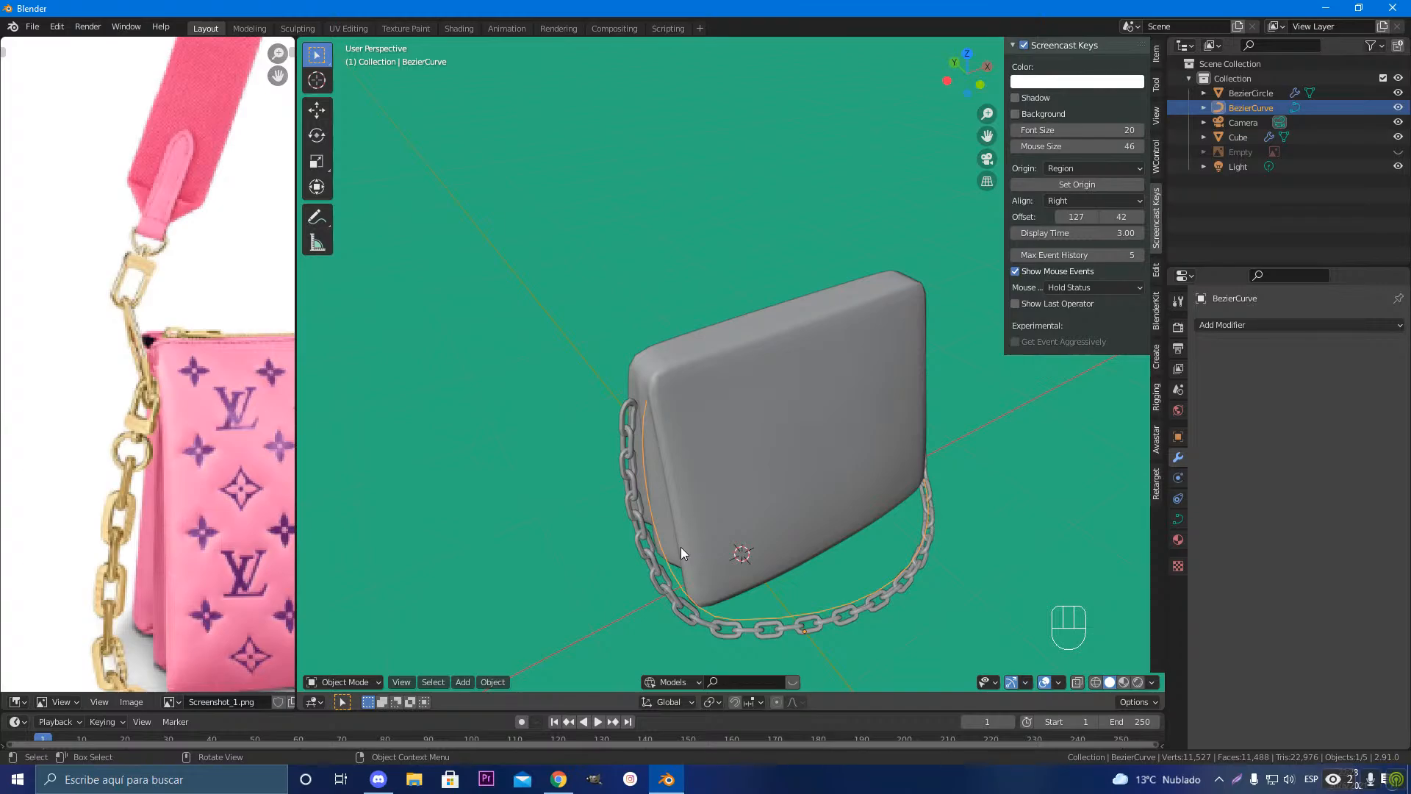
{"action": "middle_click_drag", "start_coordinate": [729, 514], "coordinate": [681, 491]}
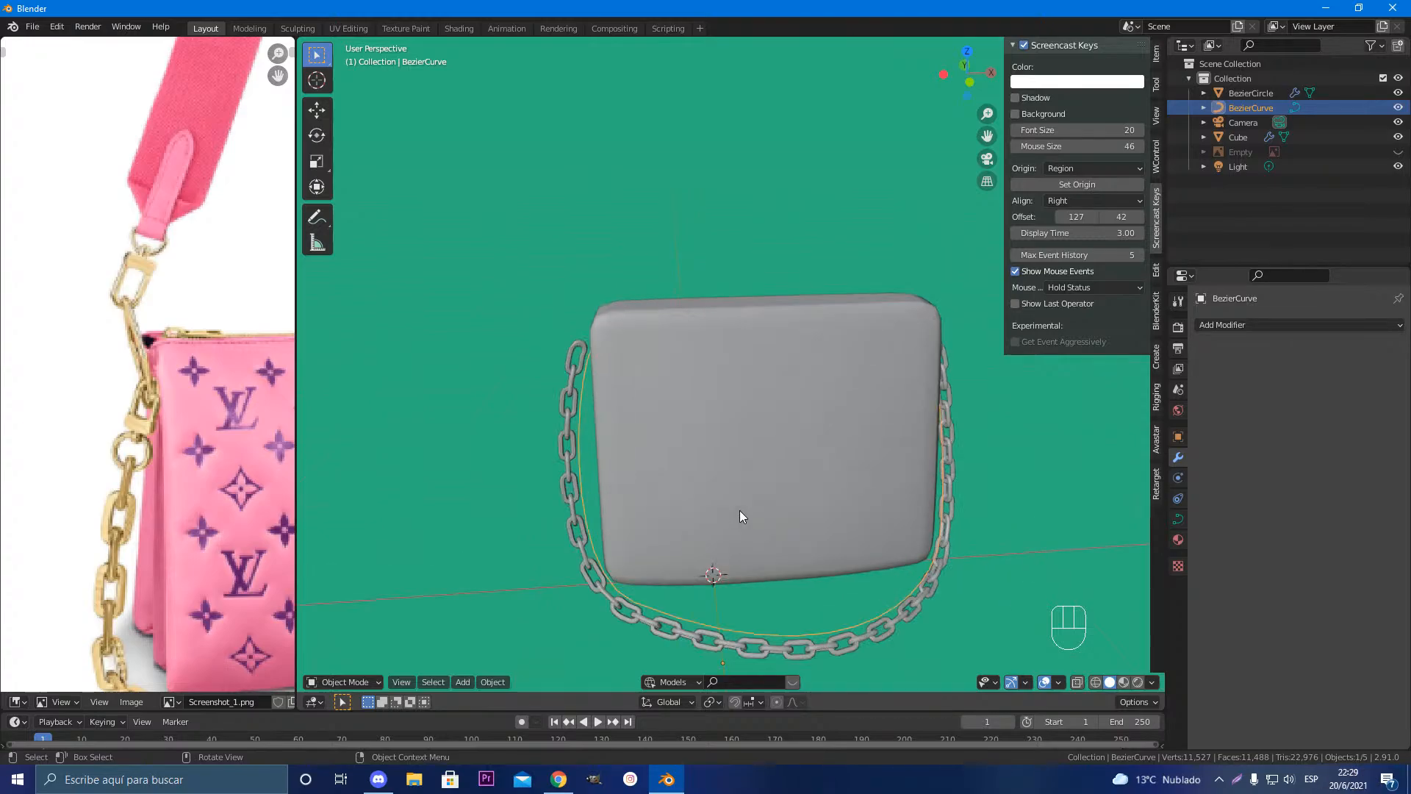
{"action": "scroll", "coordinate": [739, 510], "scroll_direction": "up", "scroll_amount": 2}
{"action": "middle_click_drag", "start_coordinate": [740, 509], "coordinate": [769, 520]}
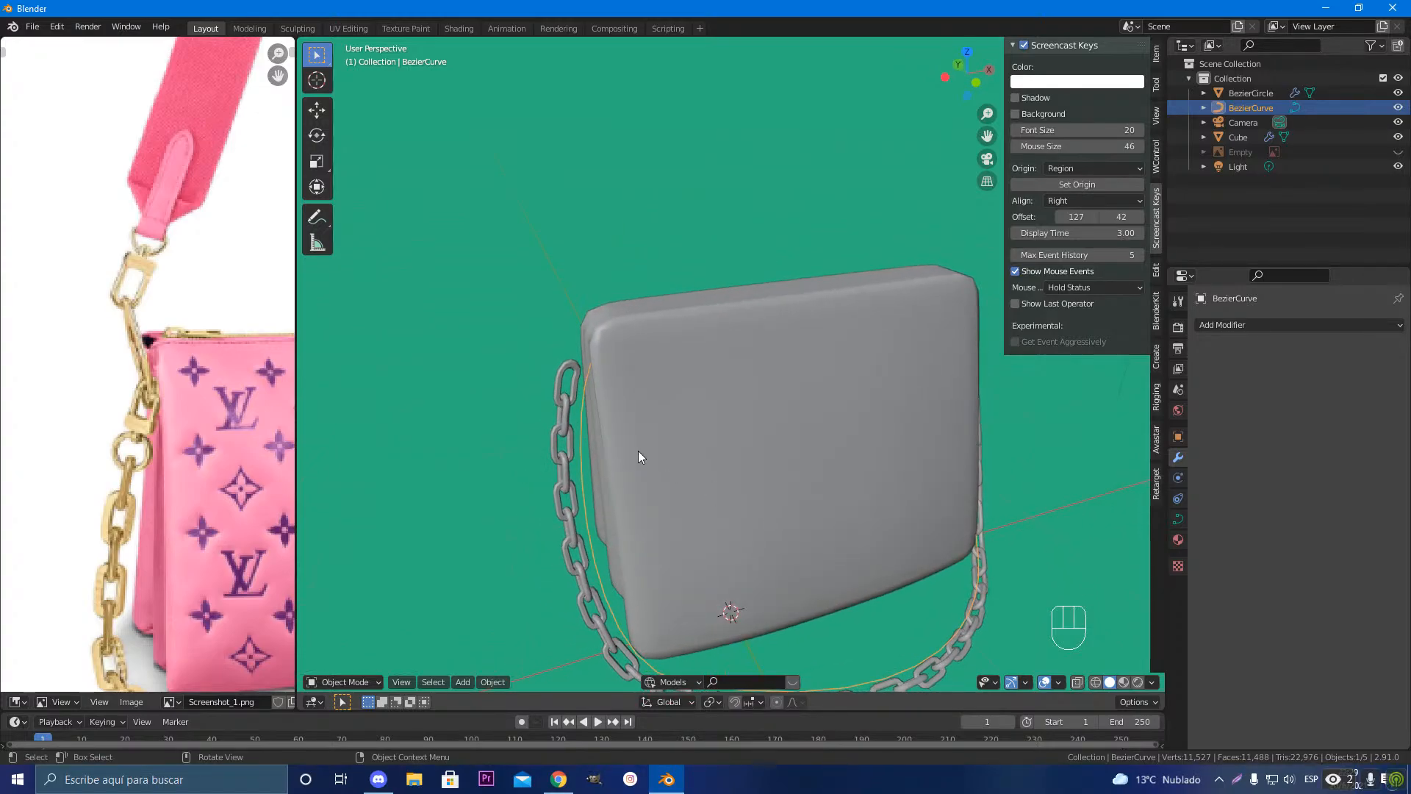
{"action": "scroll", "coordinate": [604, 394], "scroll_direction": "down", "scroll_amount": 3}
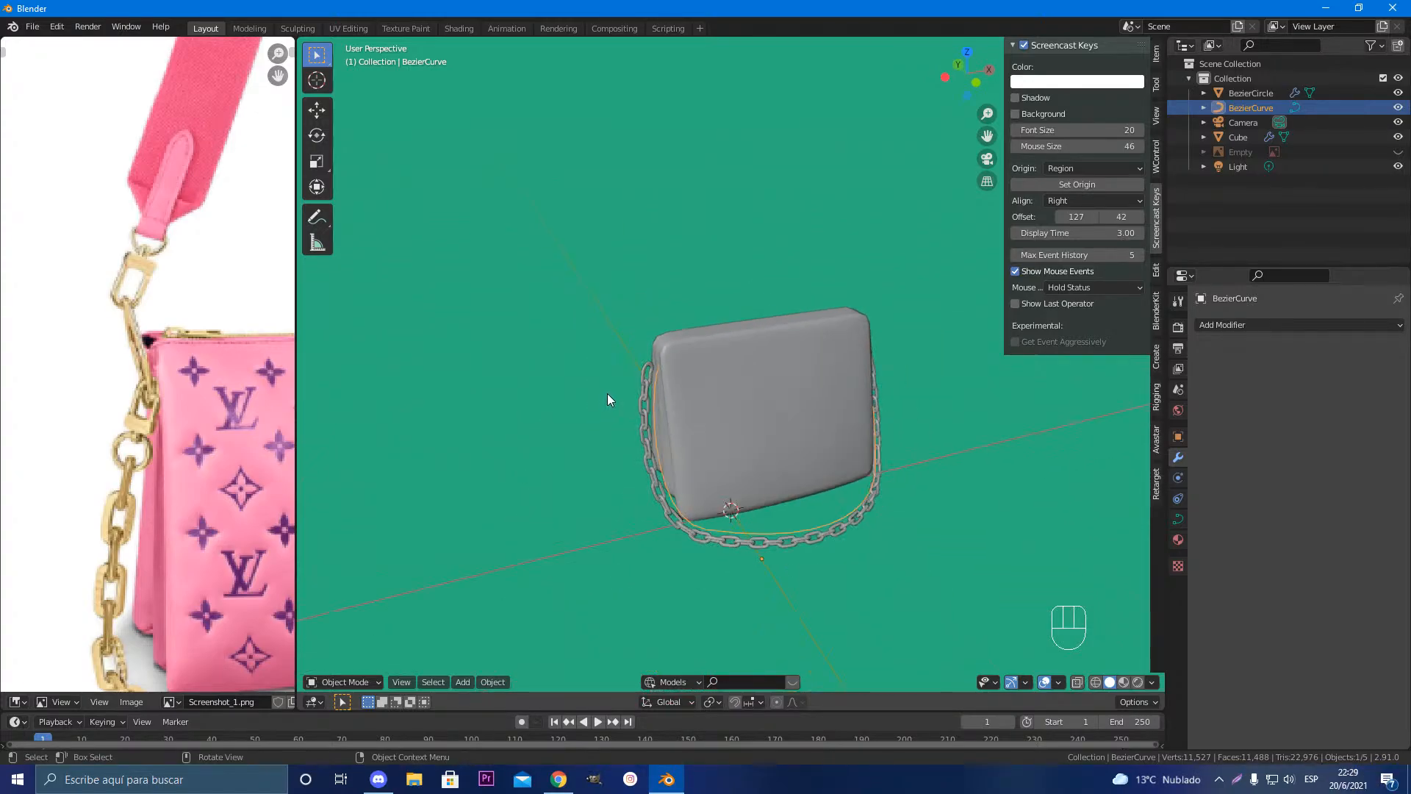
{"action": "middle_click_drag", "start_coordinate": [607, 395], "coordinate": [625, 399]}
Step: Add a Bezier circle, scale it down to a small ring, and move it along X to beside the bag
{"action": "key", "text": "shift+a"}
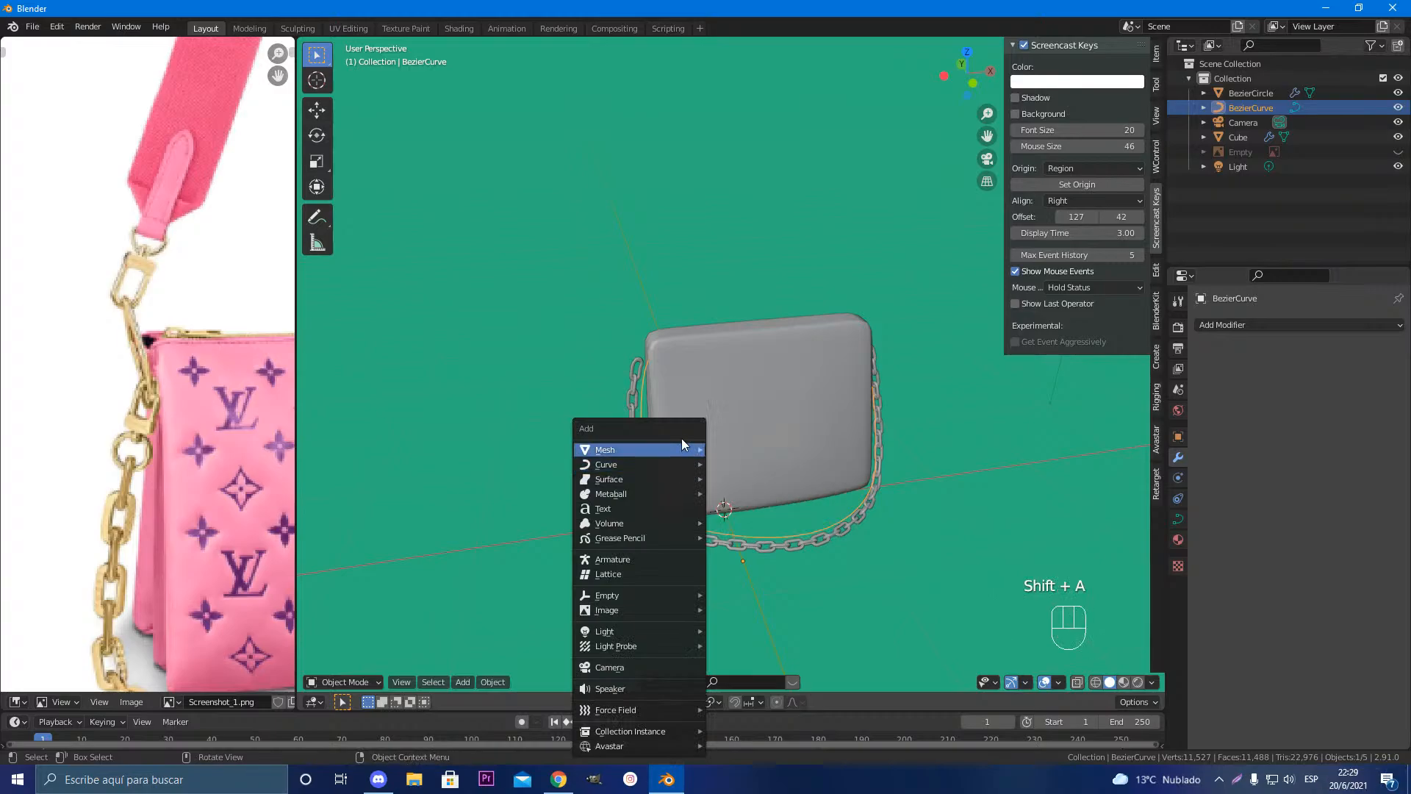
{"action": "mouse_move", "coordinate": [684, 464]}
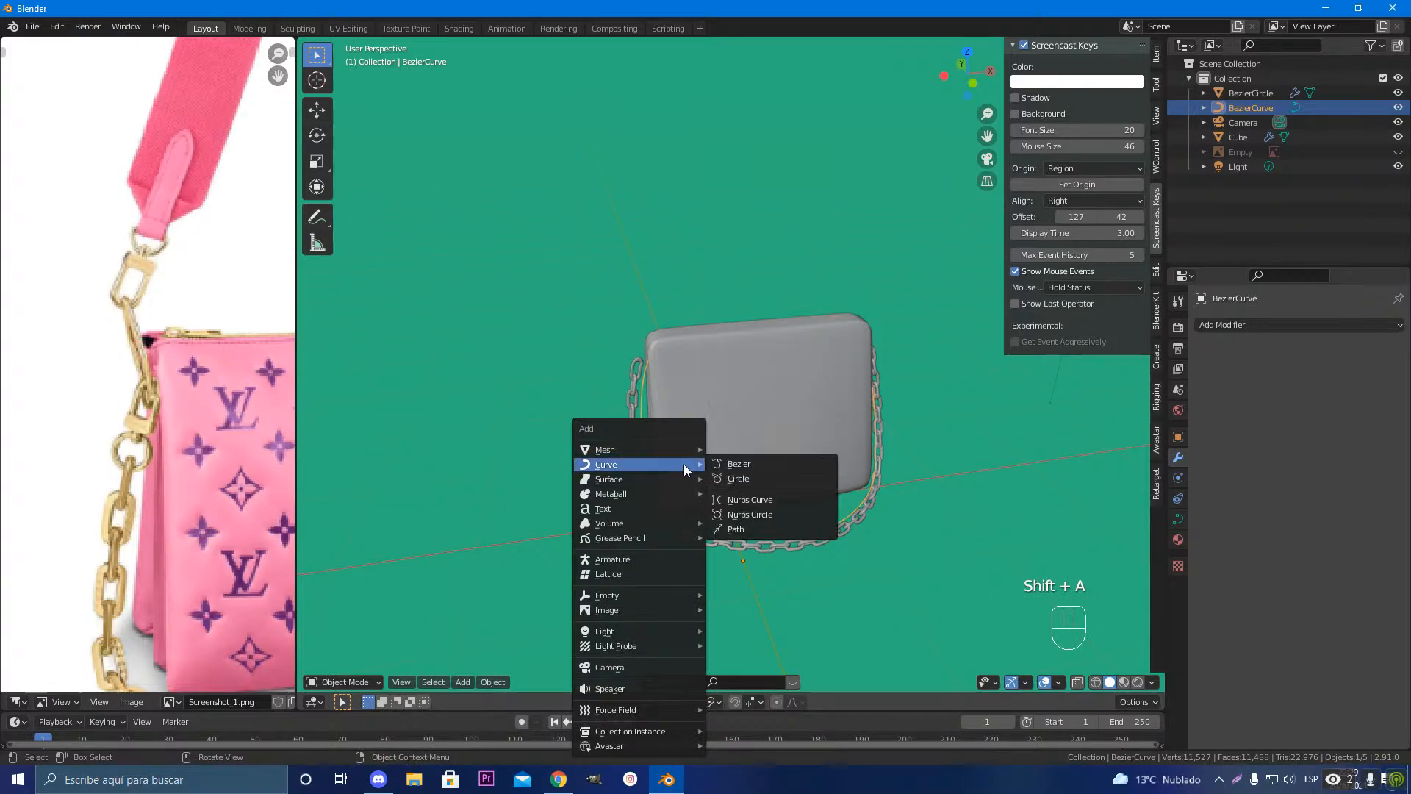
{"action": "left_click", "coordinate": [744, 475]}
{"action": "key", "text": "s"}
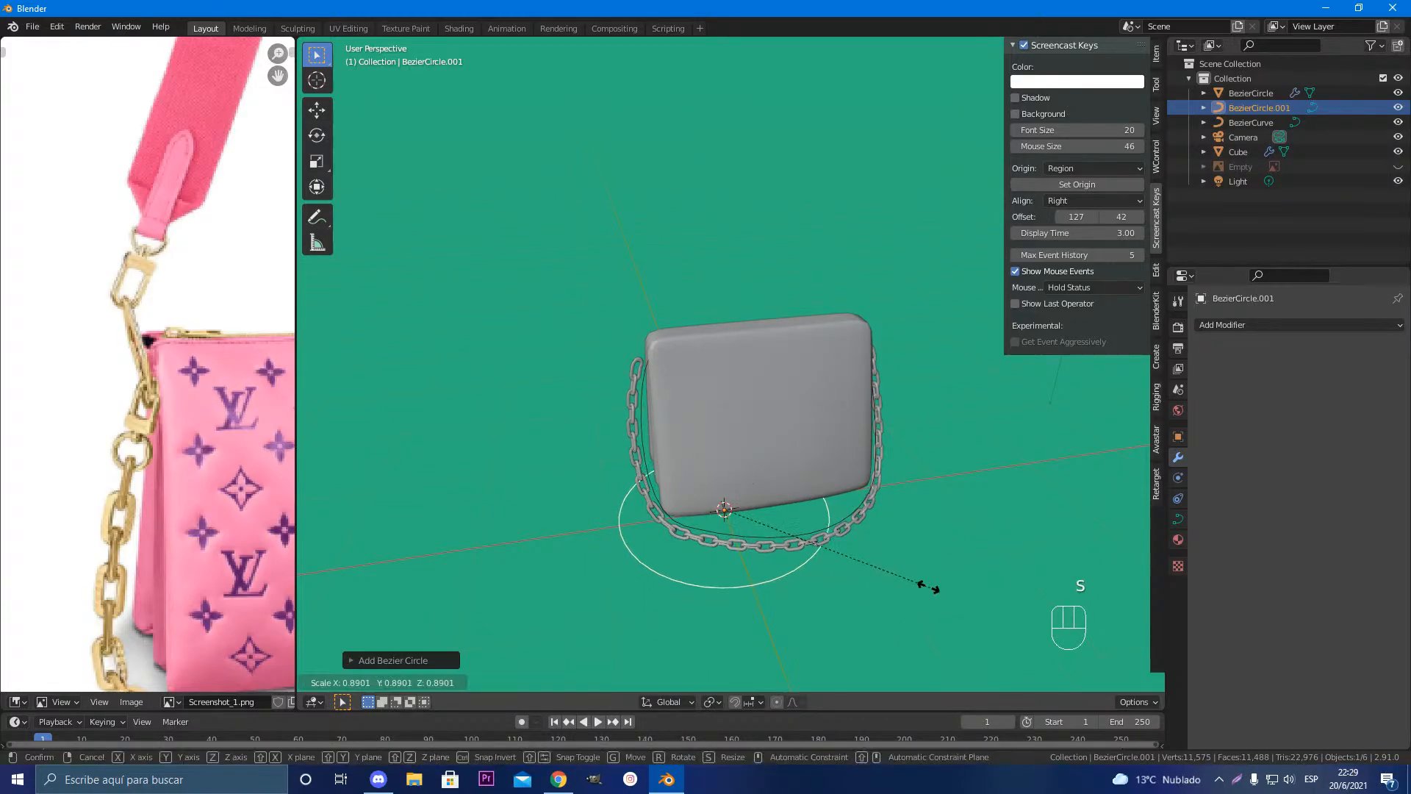
{"action": "left_click", "coordinate": [773, 531]}
{"action": "key", "text": "g"}
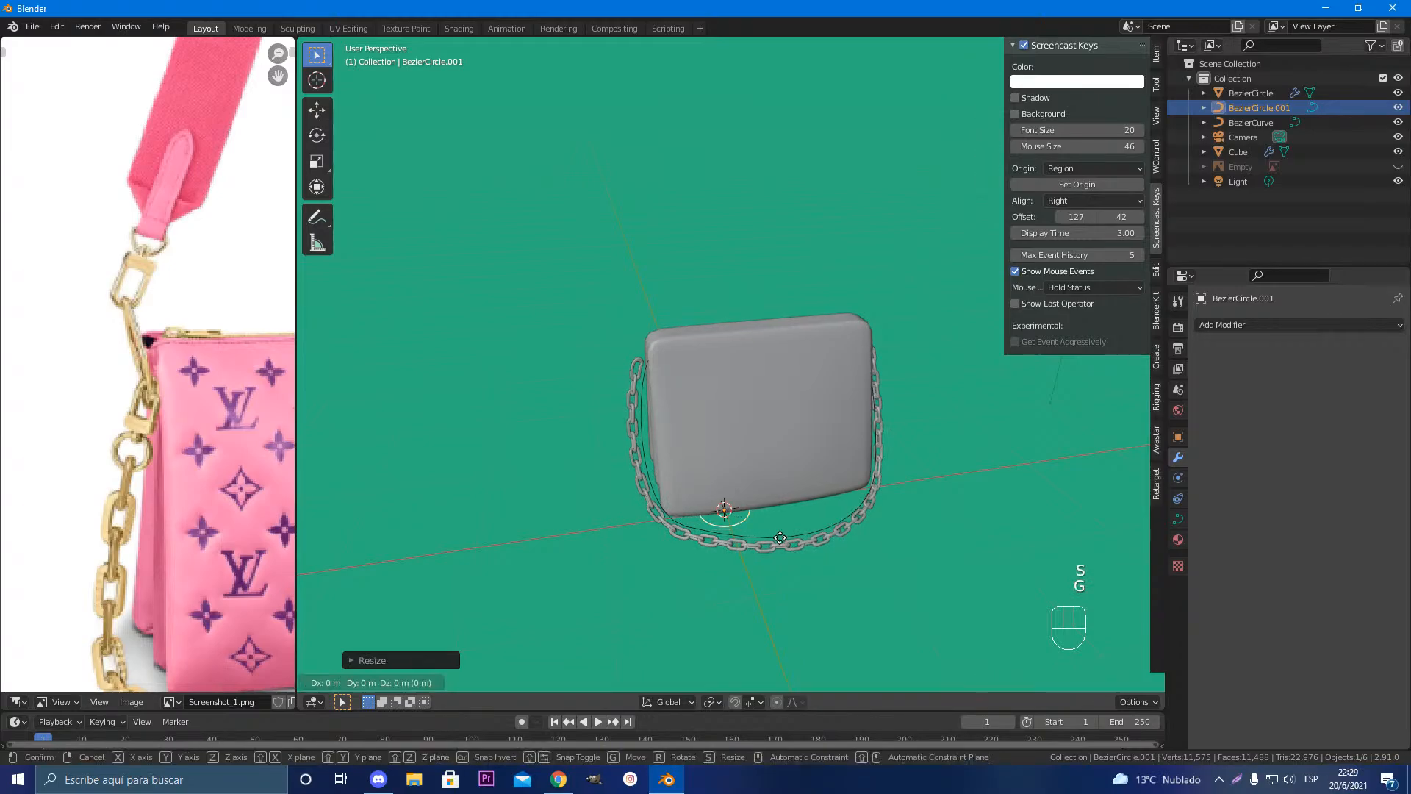
{"action": "key", "text": "x"}
{"action": "left_click", "coordinate": [605, 539]}
Step: Frame the new circle and scale it down further toward the size of a chain ring
{"action": "scroll", "coordinate": [630, 564], "scroll_direction": "up", "scroll_amount": 1}
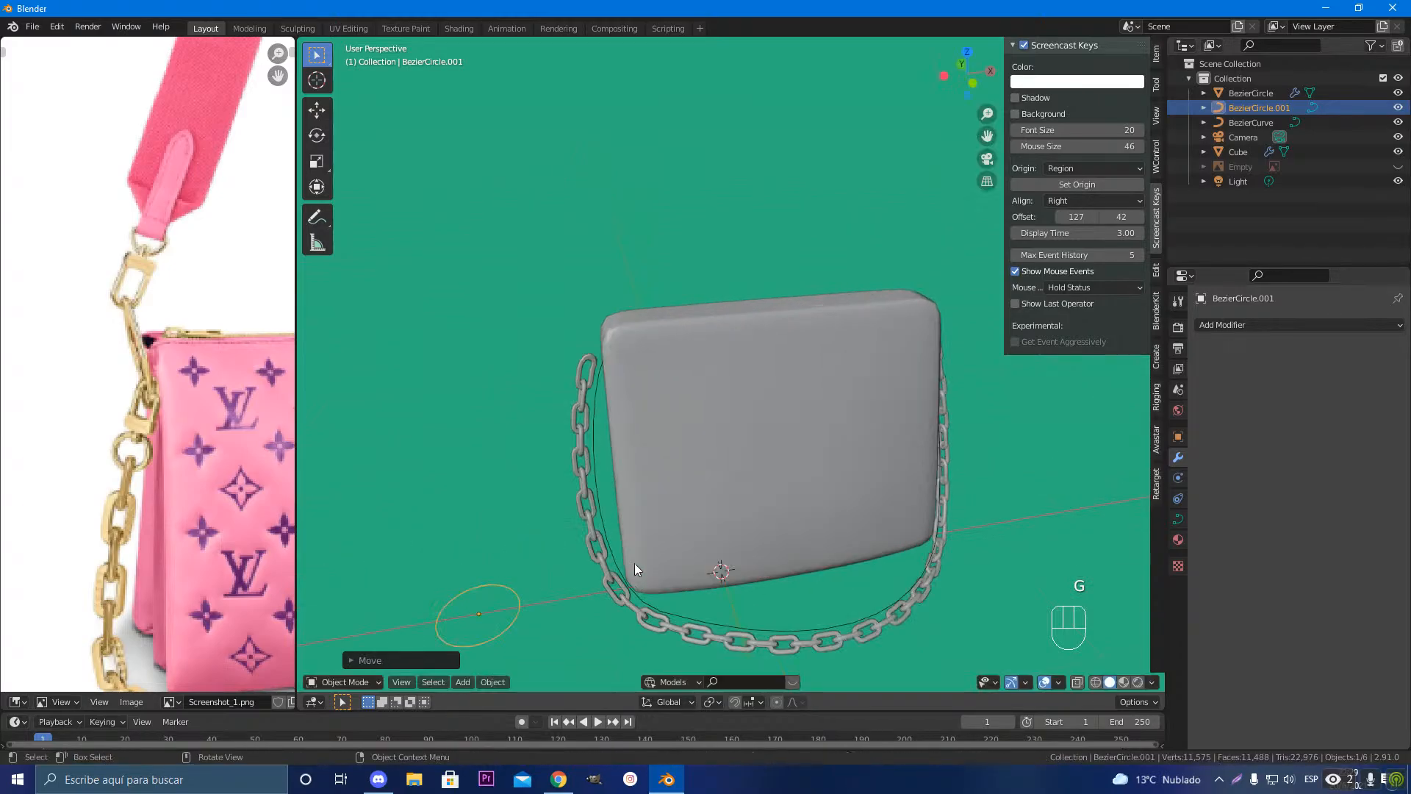
{"action": "key", "text": "KP_Decimal"}
{"action": "scroll", "coordinate": [791, 456], "scroll_direction": "down", "scroll_amount": 2}
{"action": "middle_click_drag", "start_coordinate": [792, 456], "coordinate": [829, 489]}
{"action": "key", "text": "s"}
{"action": "left_click", "coordinate": [803, 429]}
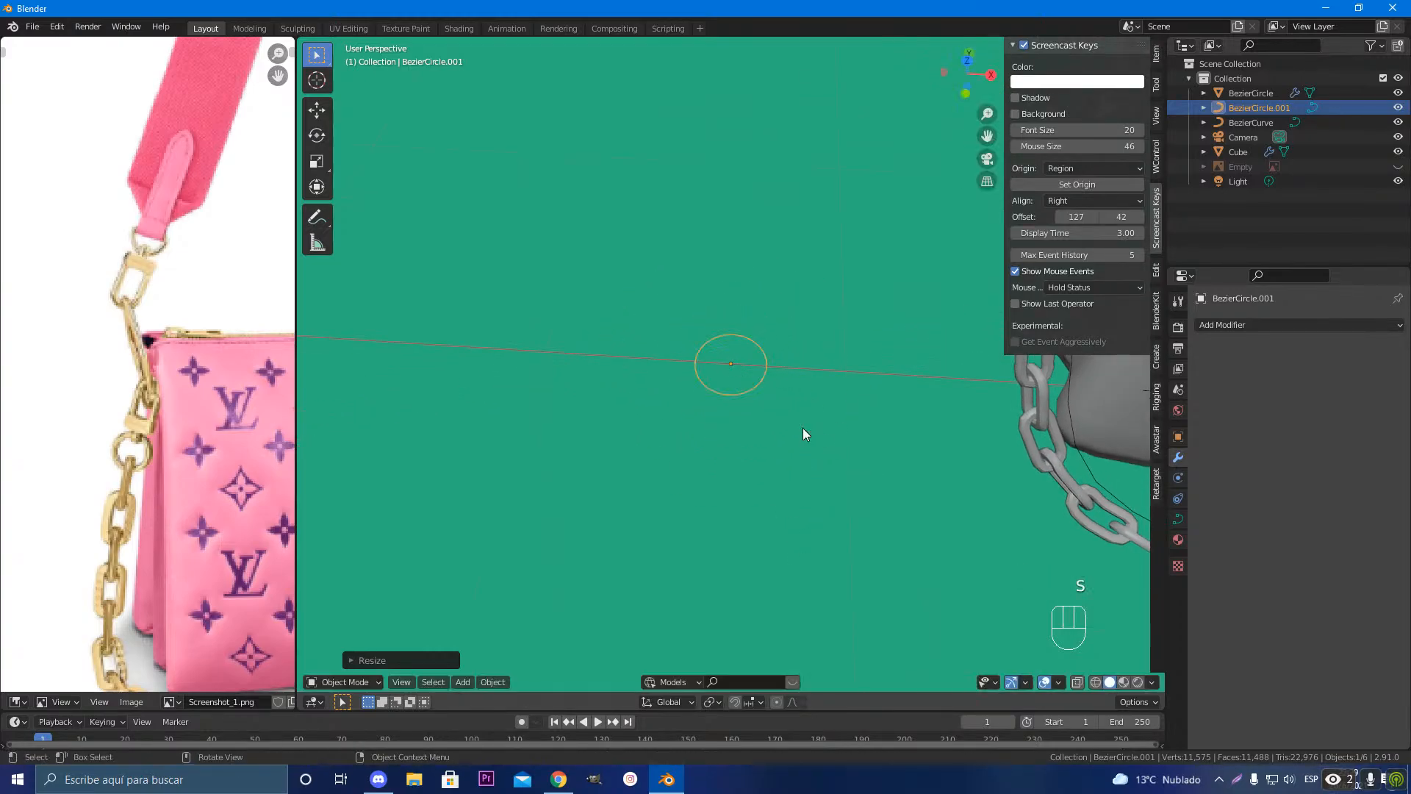
Step: Try raising the small circle along the Z axis beside the bag and undo the move
{"action": "middle_click_drag", "start_coordinate": [803, 429], "coordinate": [850, 364]}
{"action": "key", "text": "g"}
{"action": "key", "text": "z"}
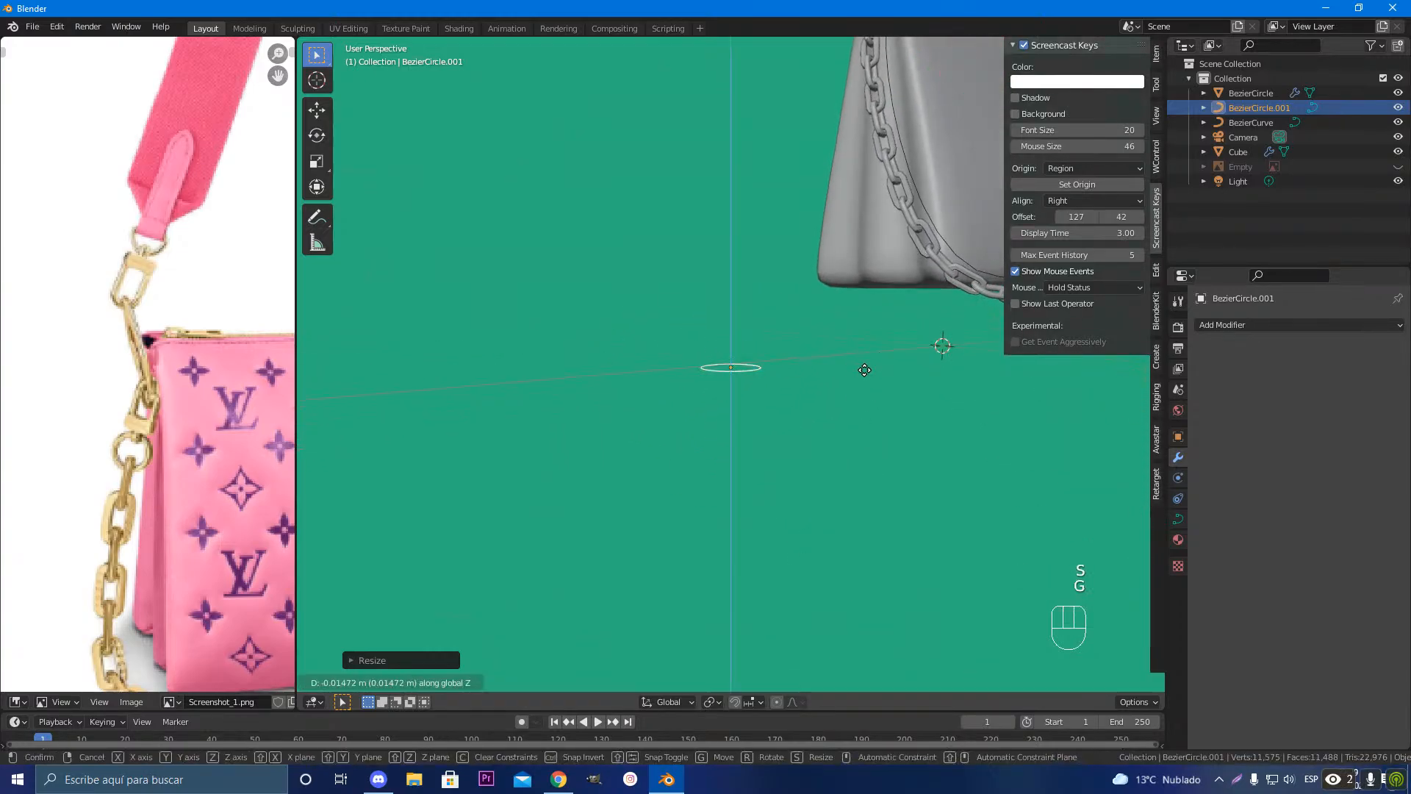
{"action": "left_click", "coordinate": [803, 104]}
{"action": "scroll", "coordinate": [818, 227], "scroll_direction": "down", "scroll_amount": 4}
{"action": "middle_click_drag", "start_coordinate": [817, 226], "coordinate": [762, 325]}
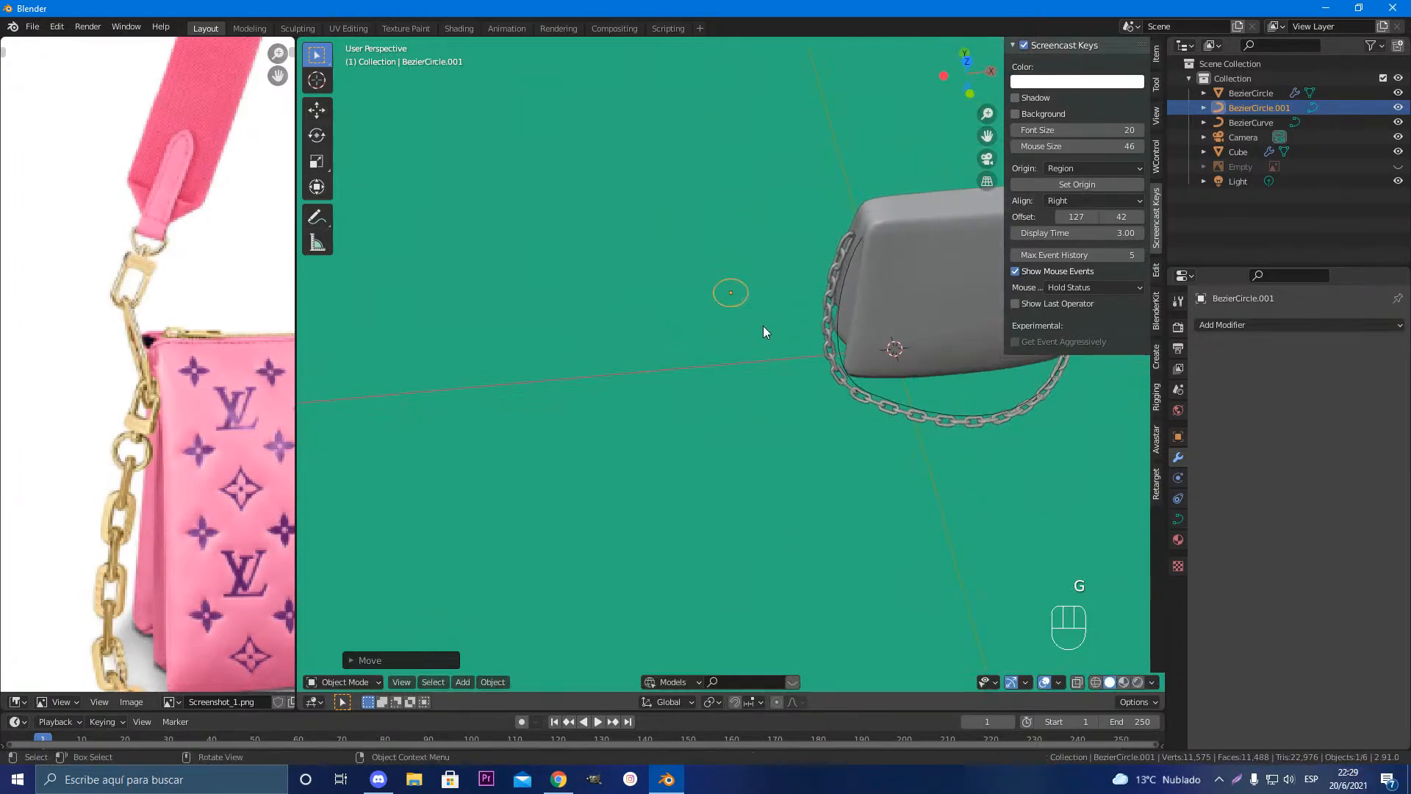
{"action": "key", "text": "ctrl+z"}
Step: Give the circle a round bevel with a depth of 0.13 m to thicken it into a ring
{"action": "scroll", "coordinate": [765, 342], "scroll_direction": "up", "scroll_amount": 5}
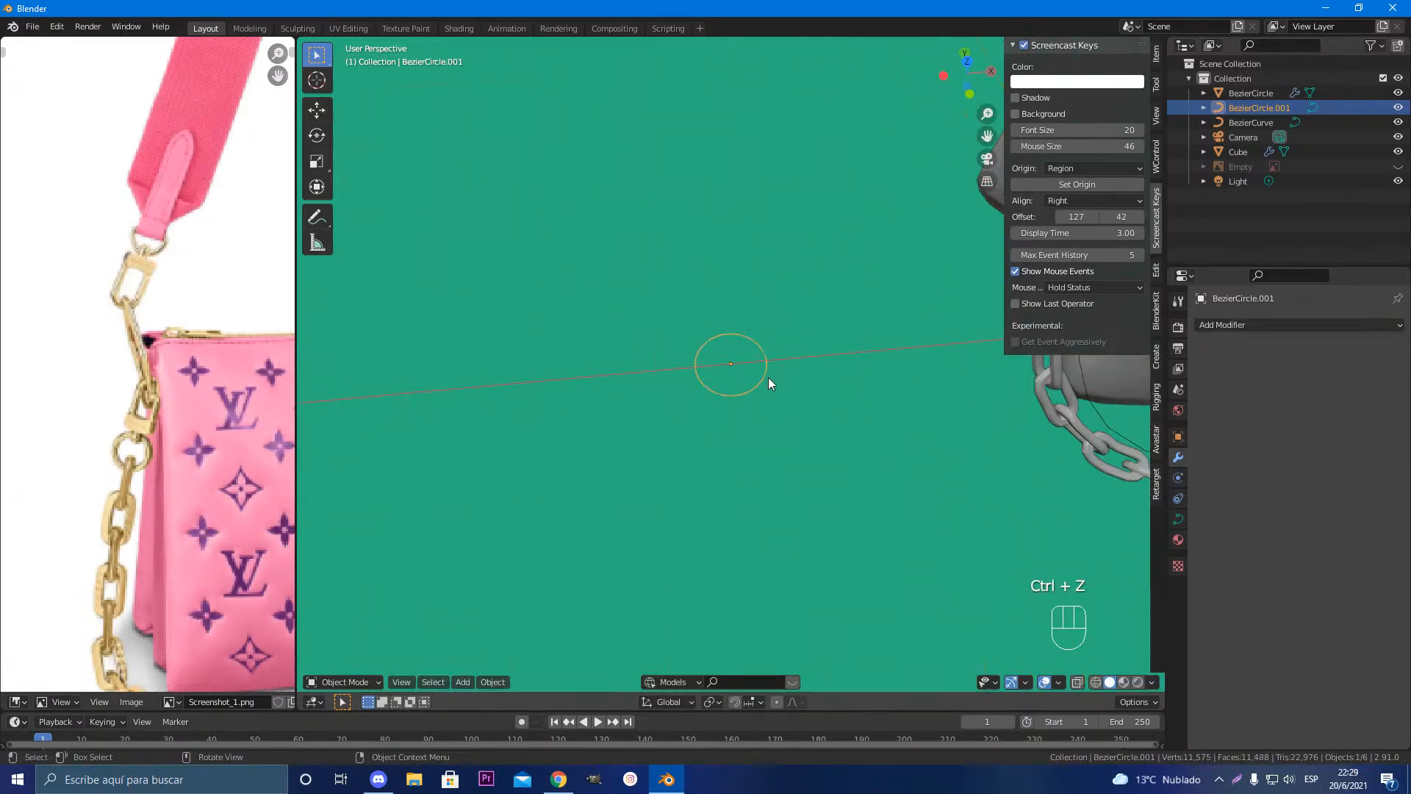
{"action": "middle_click_drag", "start_coordinate": [773, 382], "coordinate": [822, 456], "text": "shift"}
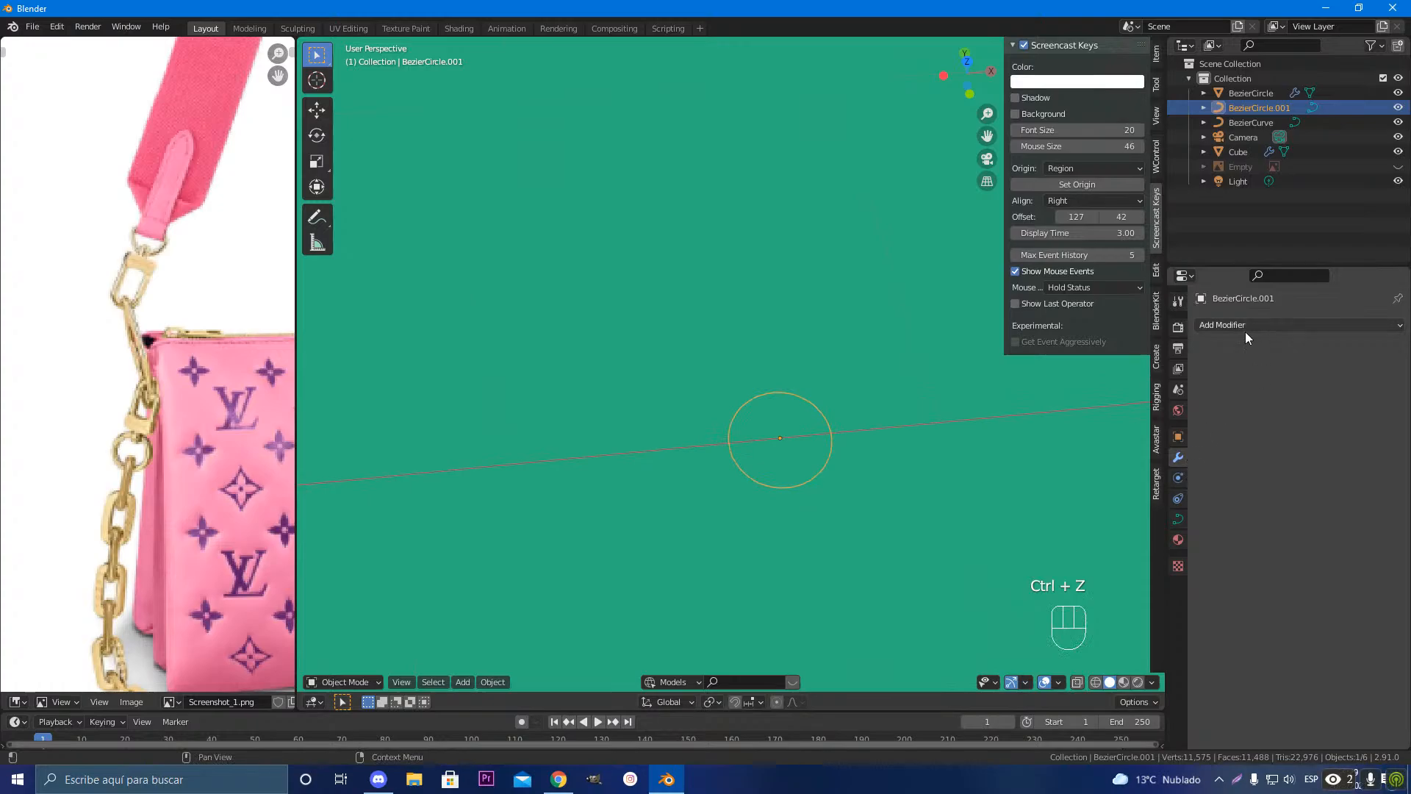
{"action": "left_click", "coordinate": [1178, 520]}
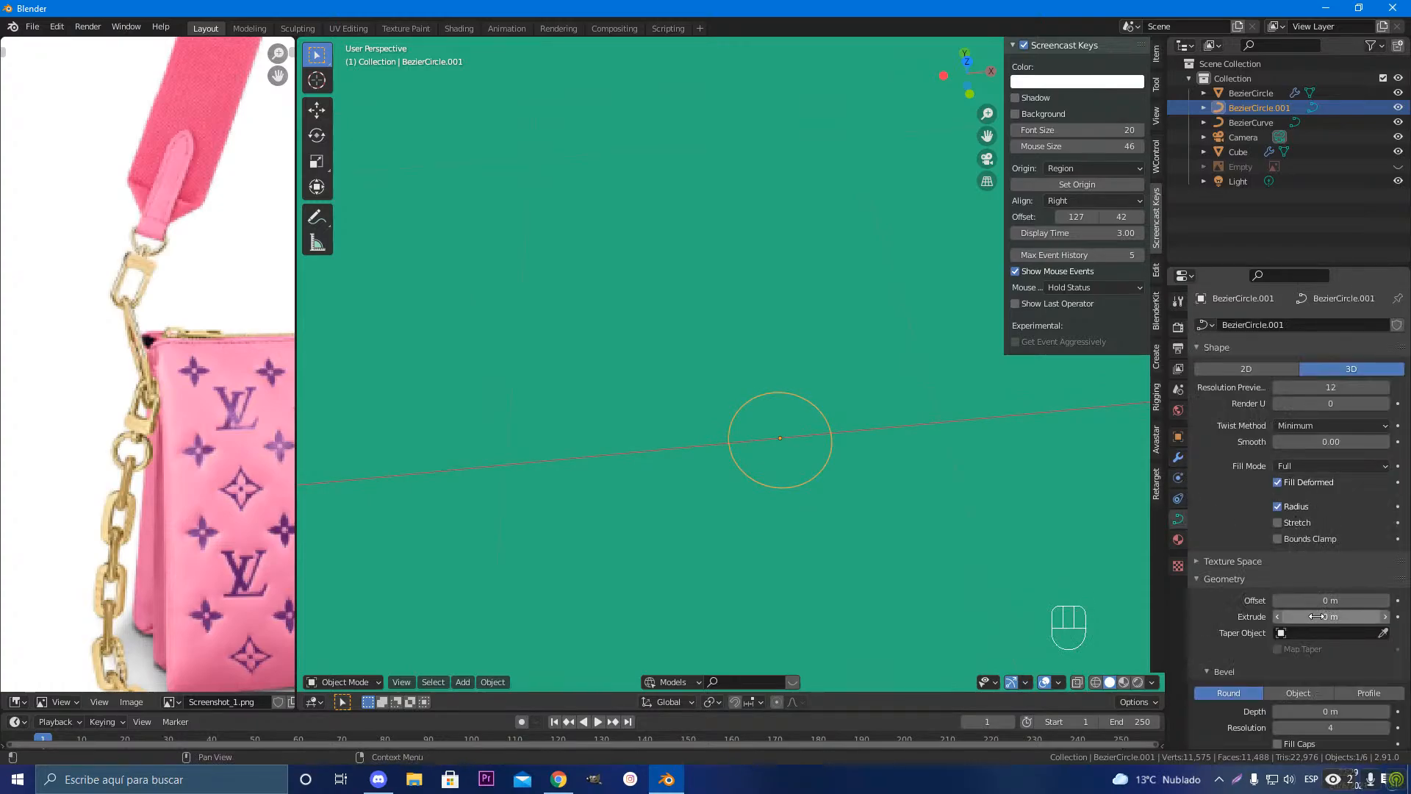
{"action": "left_click", "coordinate": [1384, 711]}
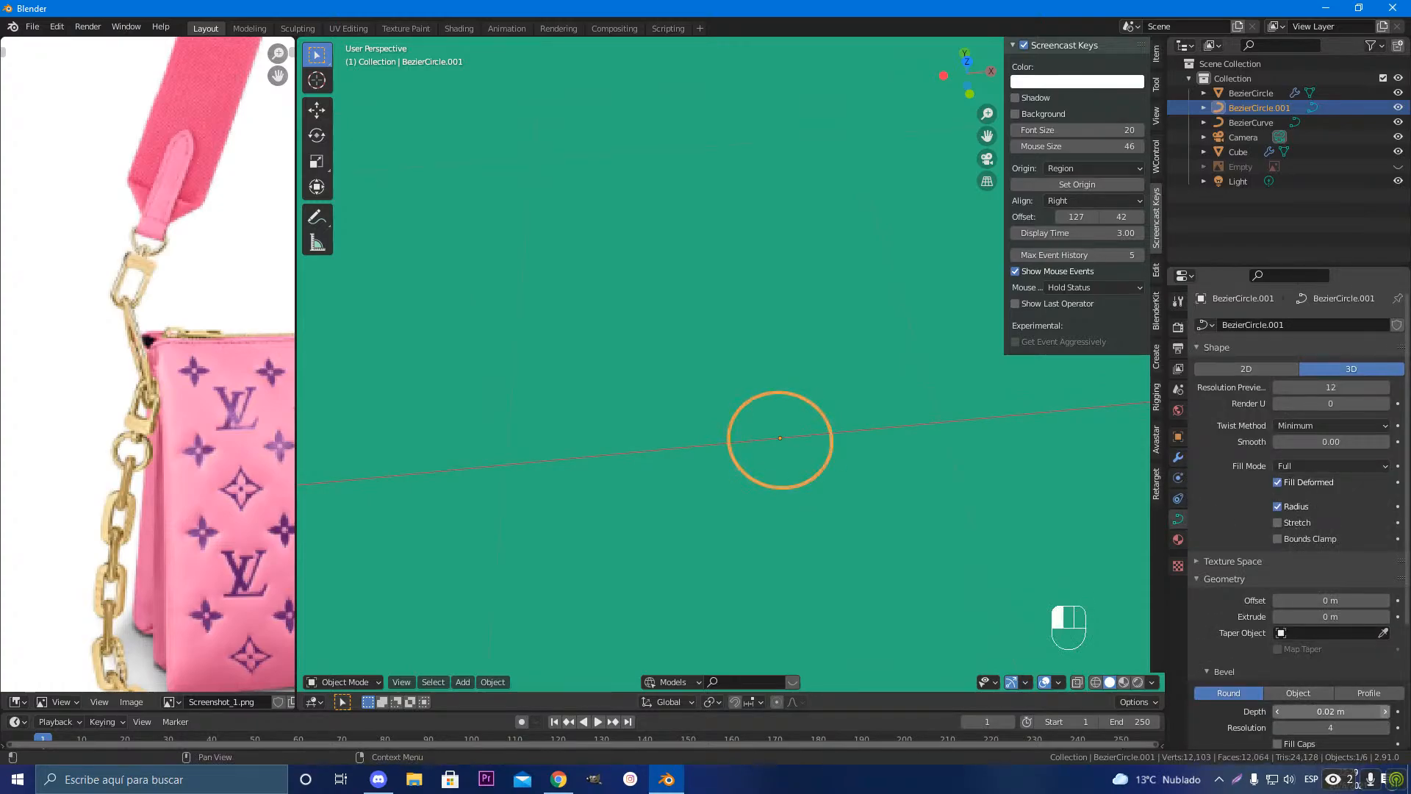
{"action": "left_click", "coordinate": [1384, 711]}
{"action": "left_click", "coordinate": [1385, 712]}
{"action": "left_click", "coordinate": [1384, 711]}
{"action": "left_click", "coordinate": [1384, 711]}
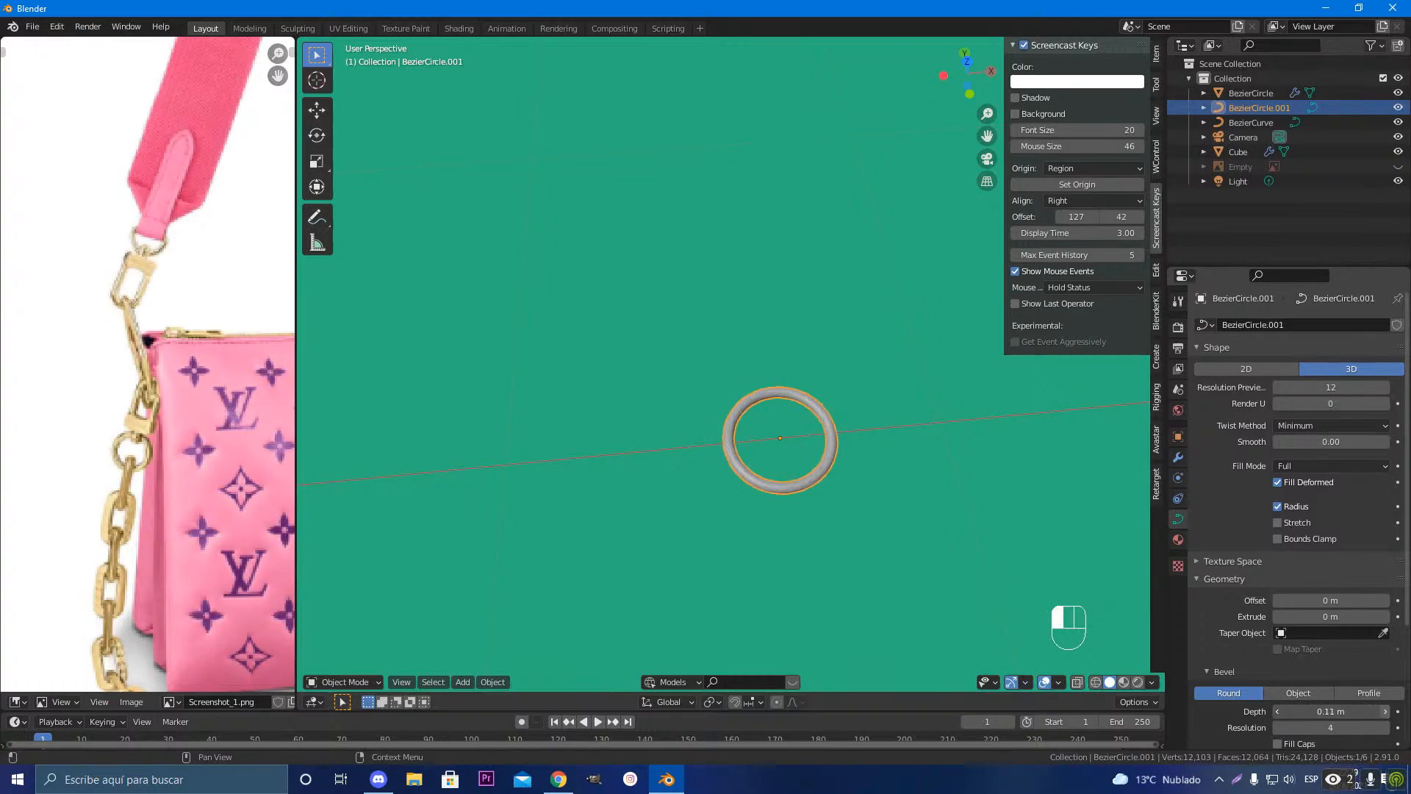
{"action": "left_click", "coordinate": [1384, 711]}
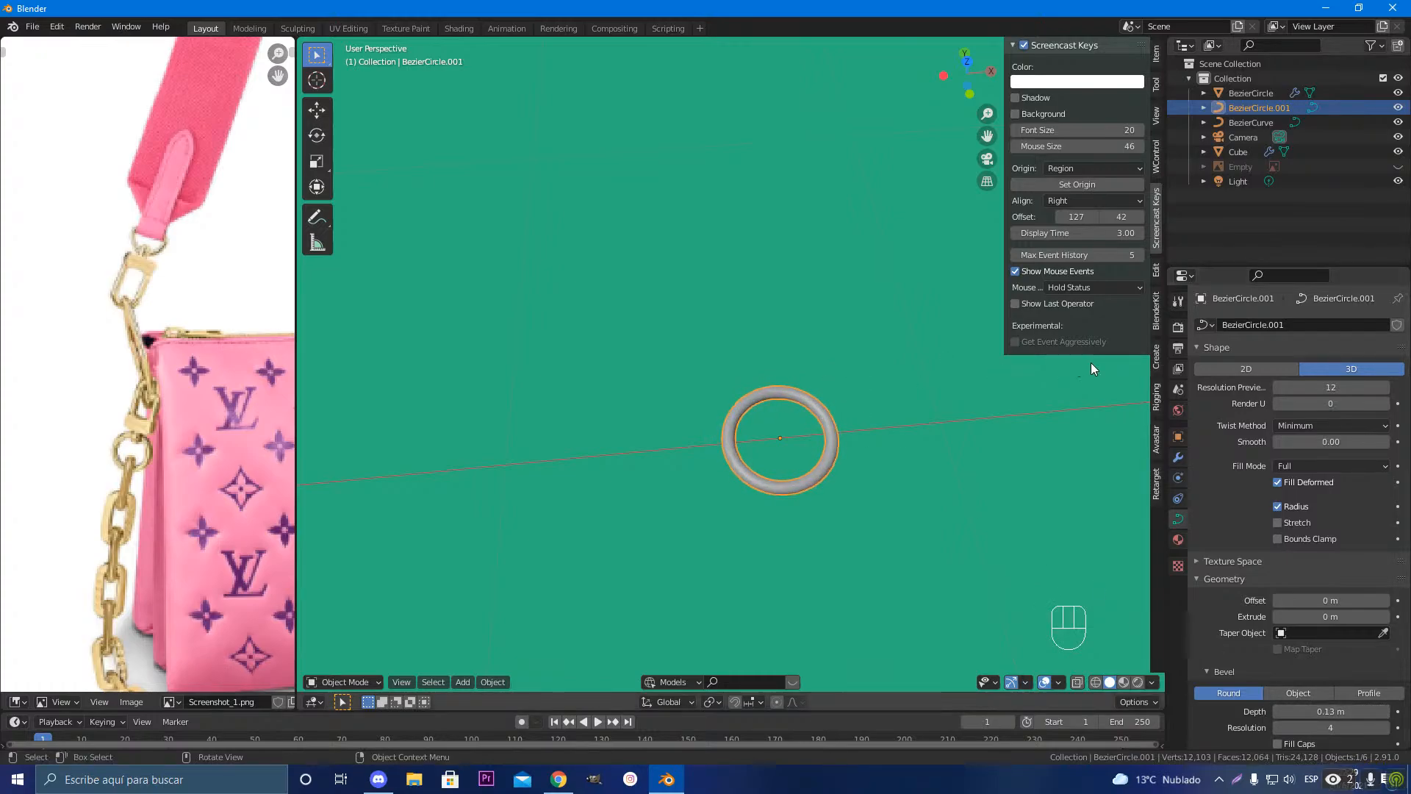
Step: Lower the ring curve's preview resolution to 7
{"action": "left_click", "coordinate": [1291, 394]}
{"action": "type", "text": "10"}
{"action": "key", "text": "Return"}
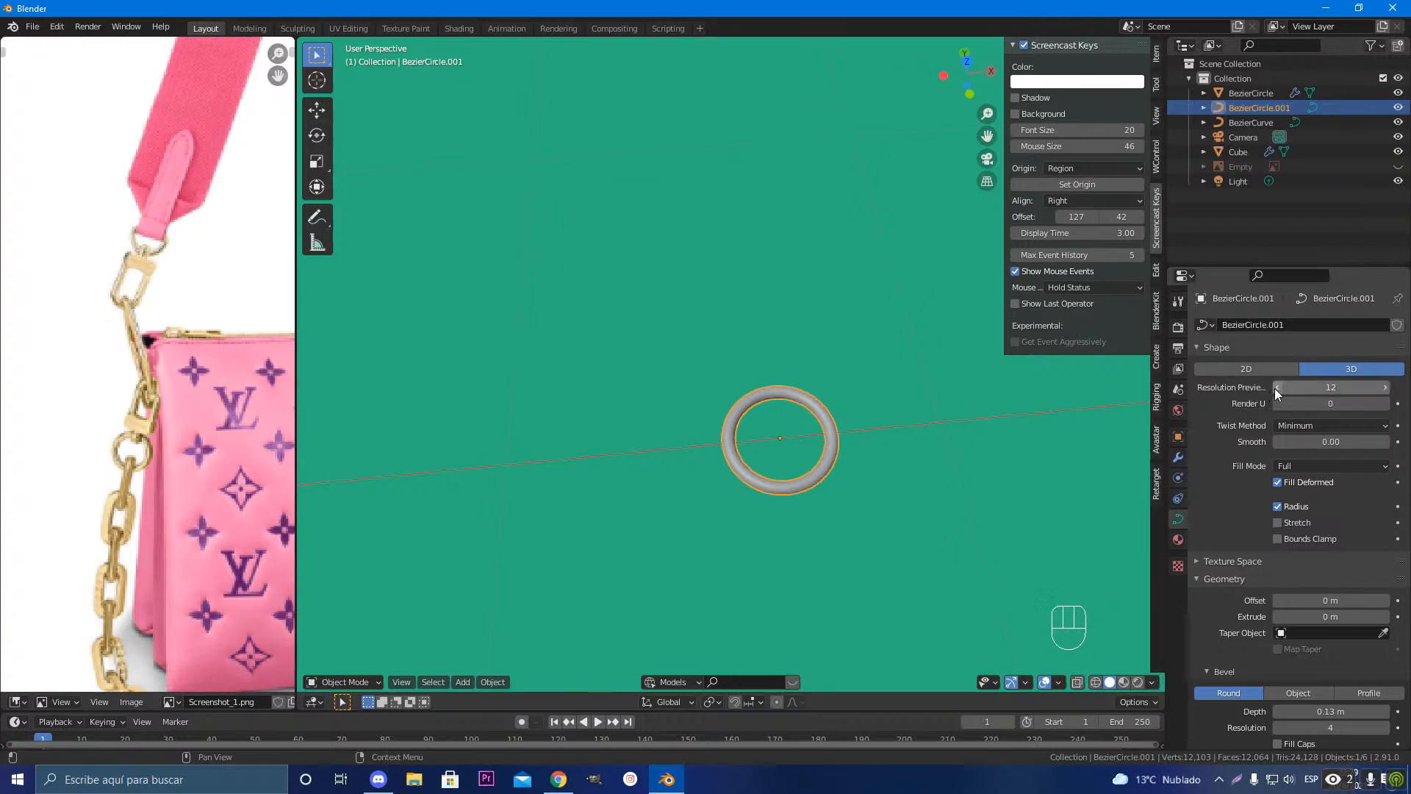
{"action": "left_click", "coordinate": [1283, 394]}
{"action": "left_click_drag", "start_coordinate": [1283, 394], "coordinate": [1276, 393]}
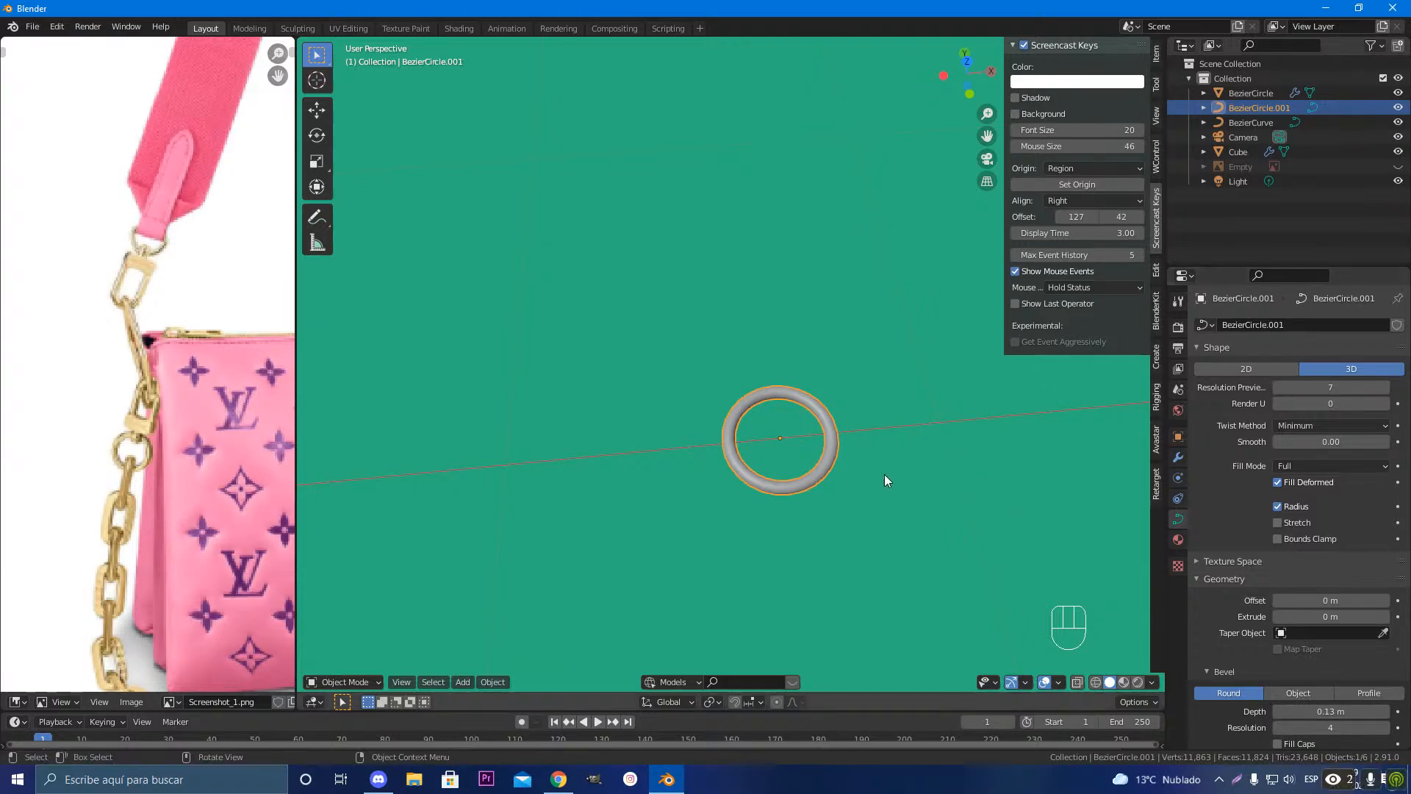
Step: Lower the ring curve's preview resolution to 6
{"action": "left_click", "coordinate": [1280, 388]}
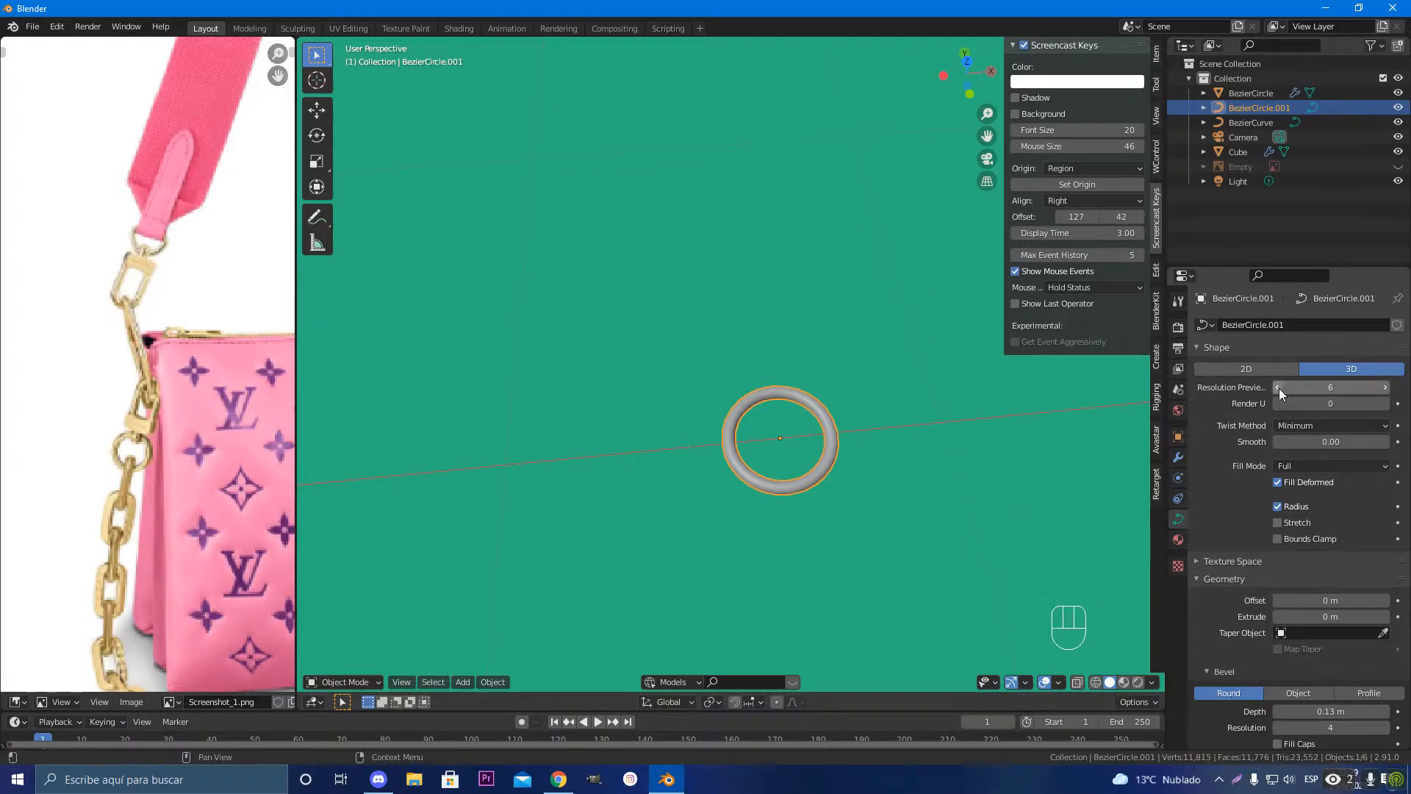
{"action": "scroll", "coordinate": [856, 474], "scroll_direction": "up", "scroll_amount": 4}
{"action": "middle_click_drag", "start_coordinate": [825, 447], "coordinate": [785, 503], "text": "shift"}
{"action": "scroll", "coordinate": [778, 435], "scroll_direction": "down", "scroll_amount": 1}
{"action": "scroll", "coordinate": [787, 503], "scroll_direction": "down", "scroll_amount": 3}
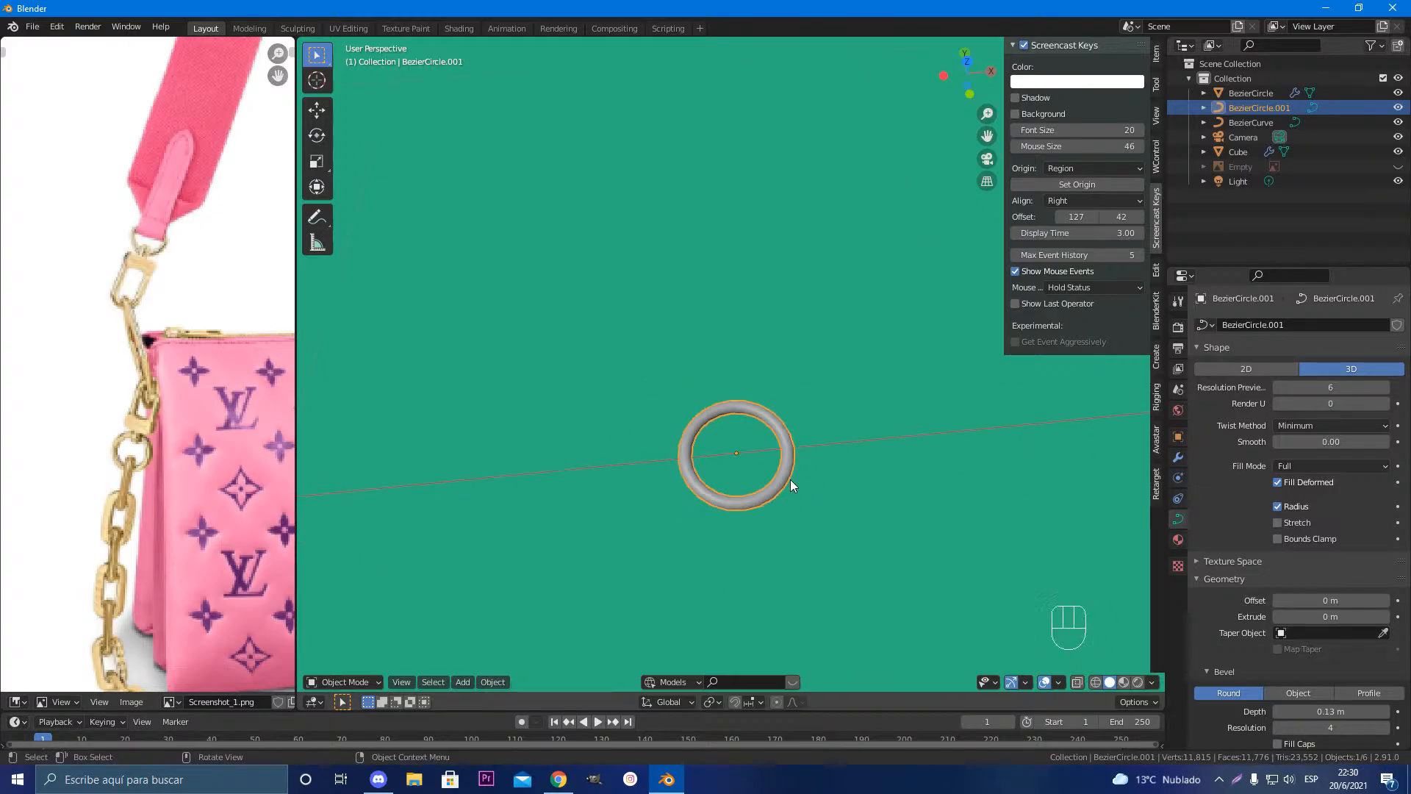
Step: Place the 3D cursor on the side of the ring and add a cube mesh there
{"action": "key", "text": "shift+a"}
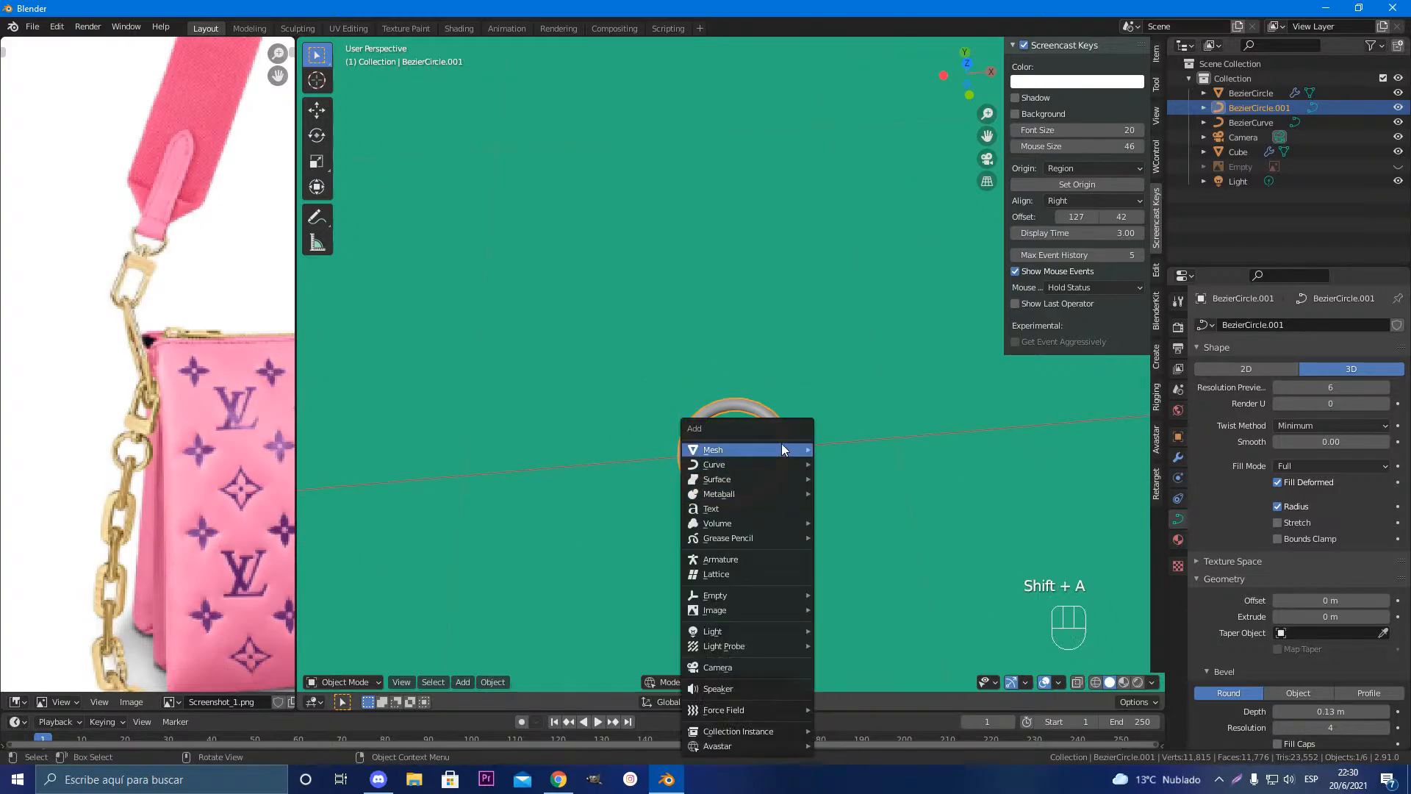
{"action": "mouse_move", "coordinate": [779, 467]}
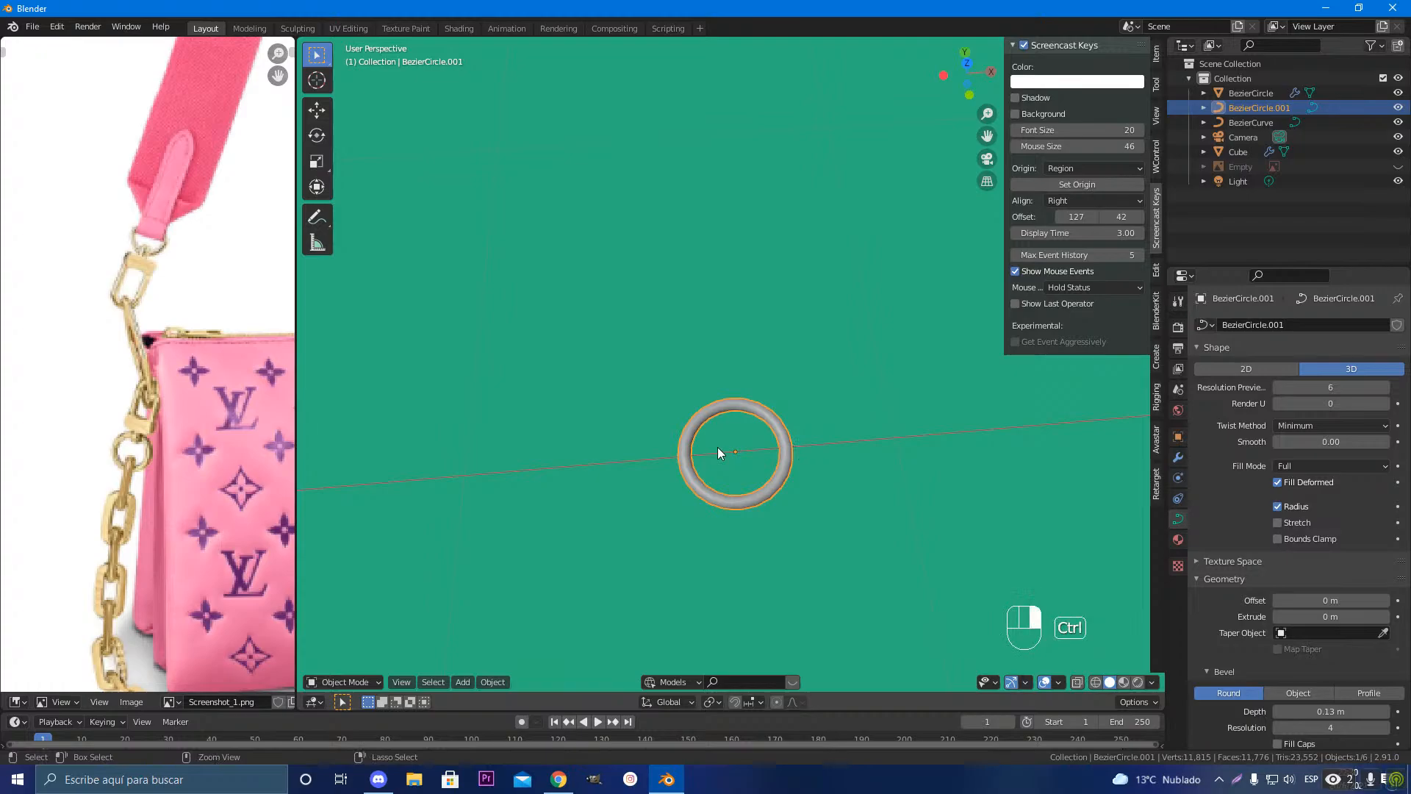
{"action": "right_click", "coordinate": [783, 444], "text": "shift"}
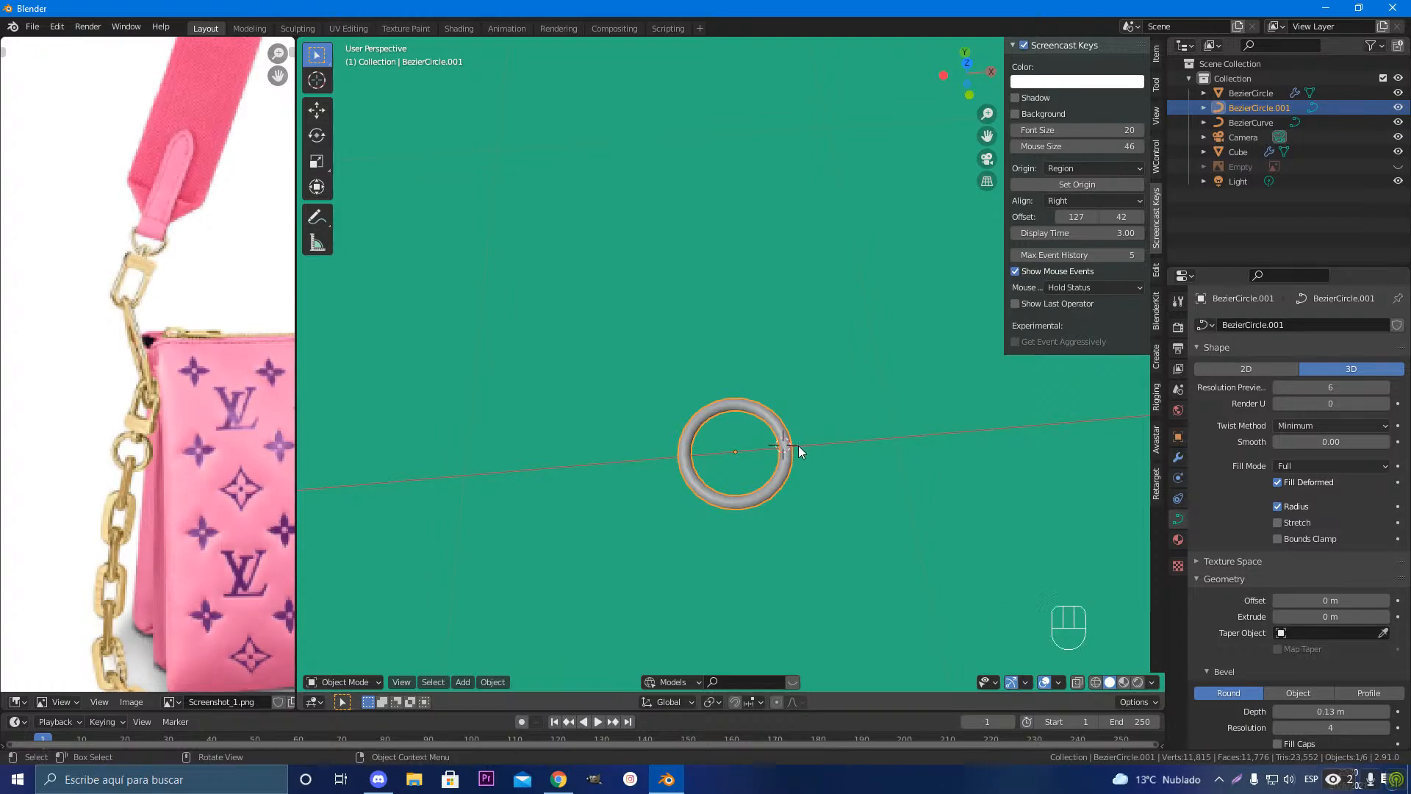
{"action": "key", "text": "shift+a"}
{"action": "mouse_move", "coordinate": [800, 431]}
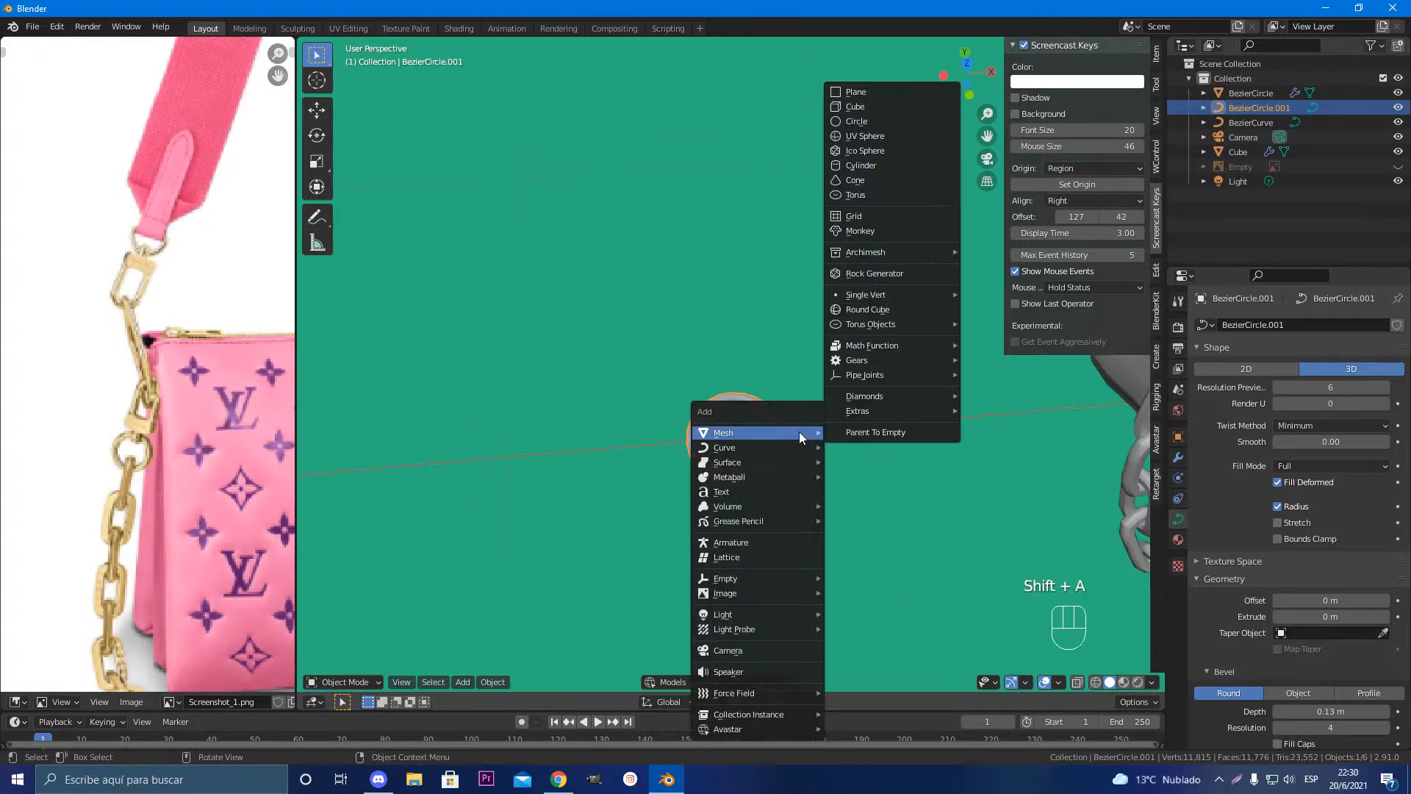
{"action": "left_click", "coordinate": [878, 108]}
Step: Scale the new cube down in two passes until it is smaller than the ring
{"action": "key", "text": "s"}
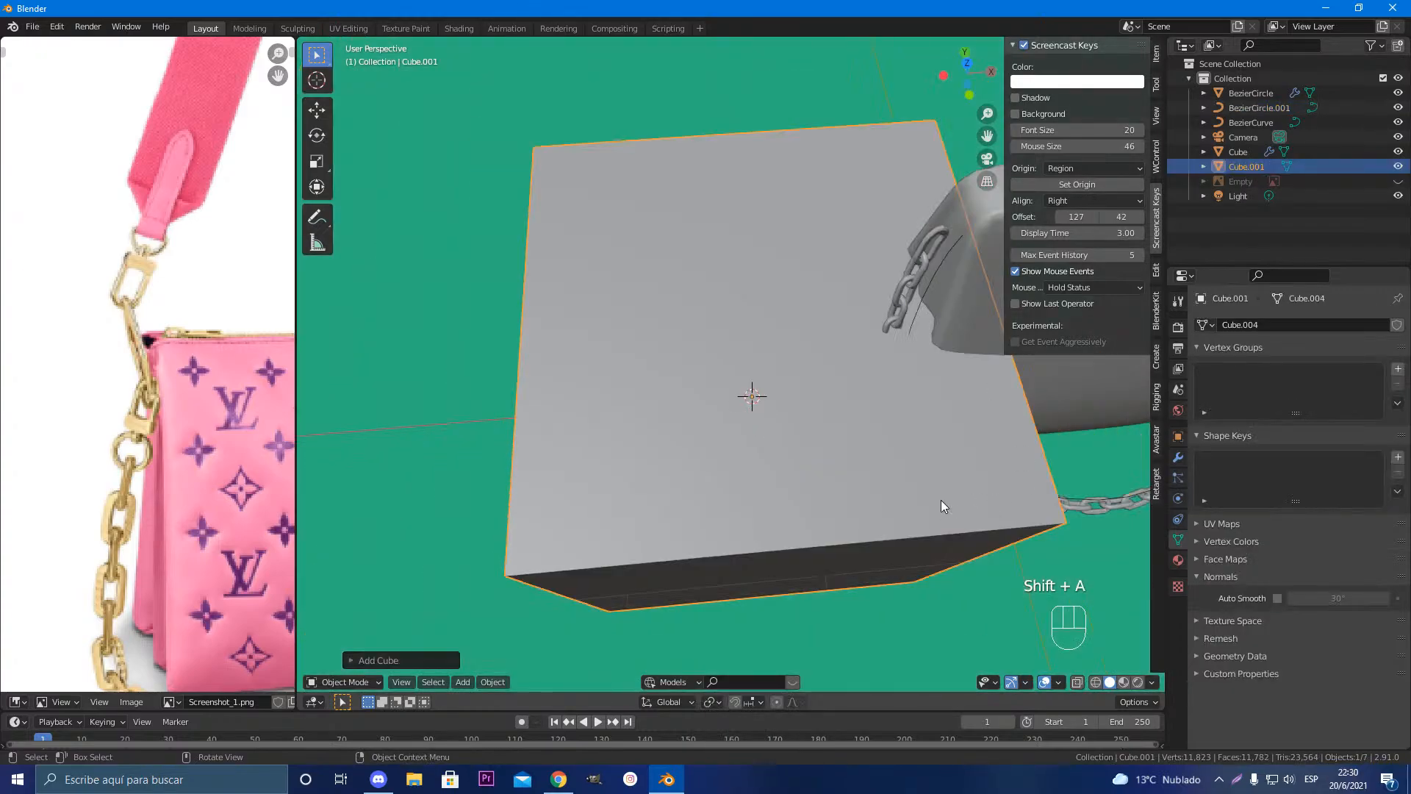
{"action": "left_click", "coordinate": [773, 374]}
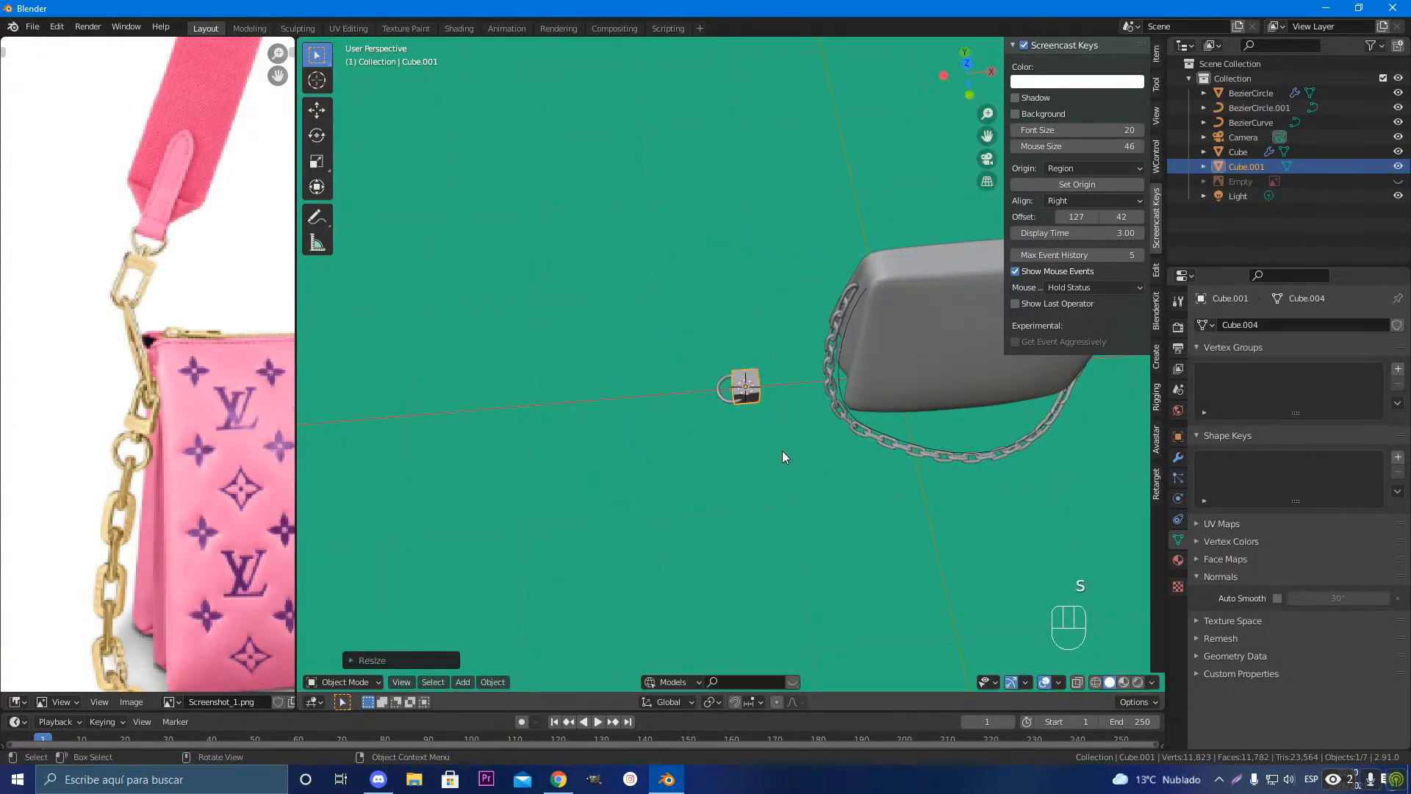
{"action": "scroll", "coordinate": [783, 454], "scroll_direction": "up", "scroll_amount": 3}
{"action": "key", "text": "s"}
{"action": "left_click", "coordinate": [818, 513]}
Step: Move the small cube along the Y axis toward the far edge of the ring
{"action": "key", "text": "g"}
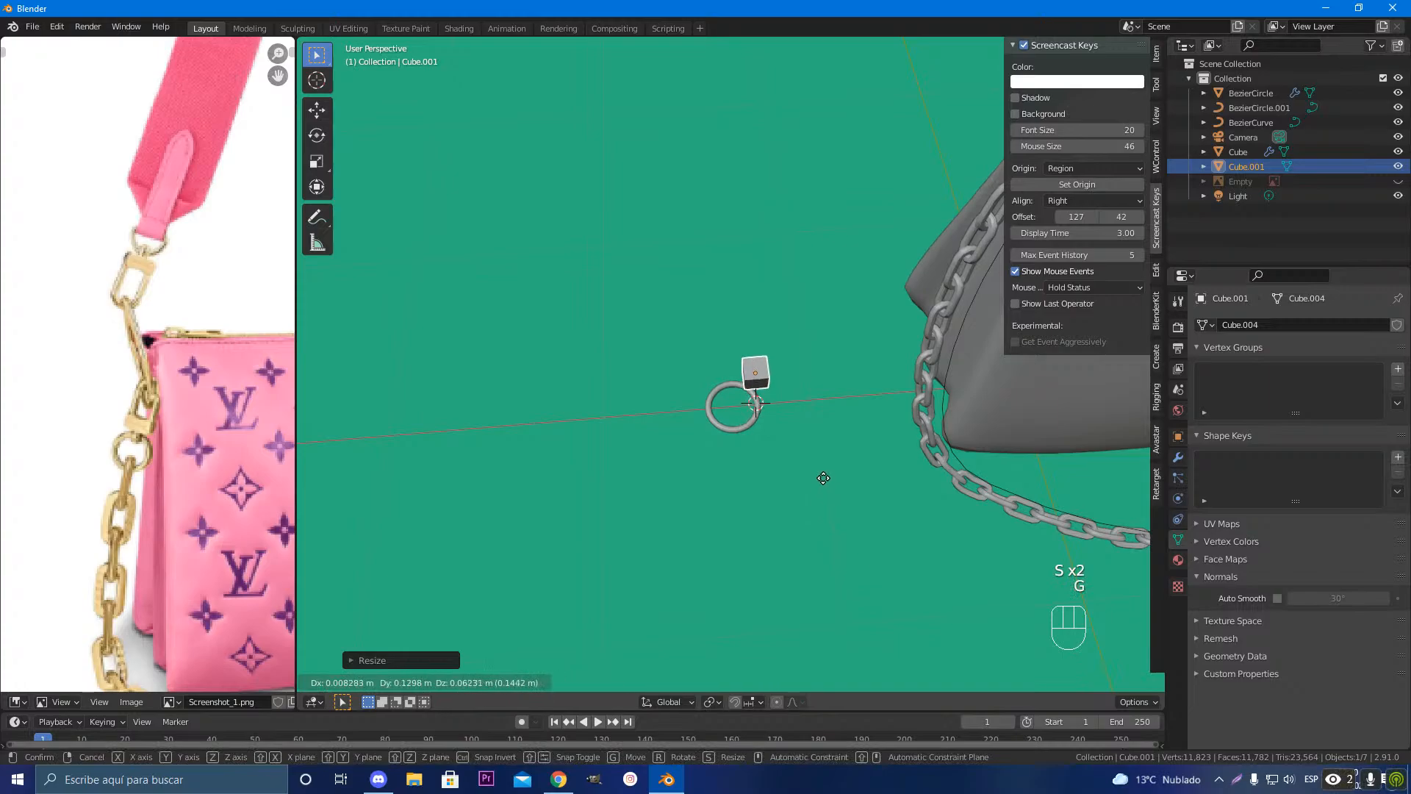
{"action": "key", "text": "y"}
{"action": "left_click", "coordinate": [808, 479]}
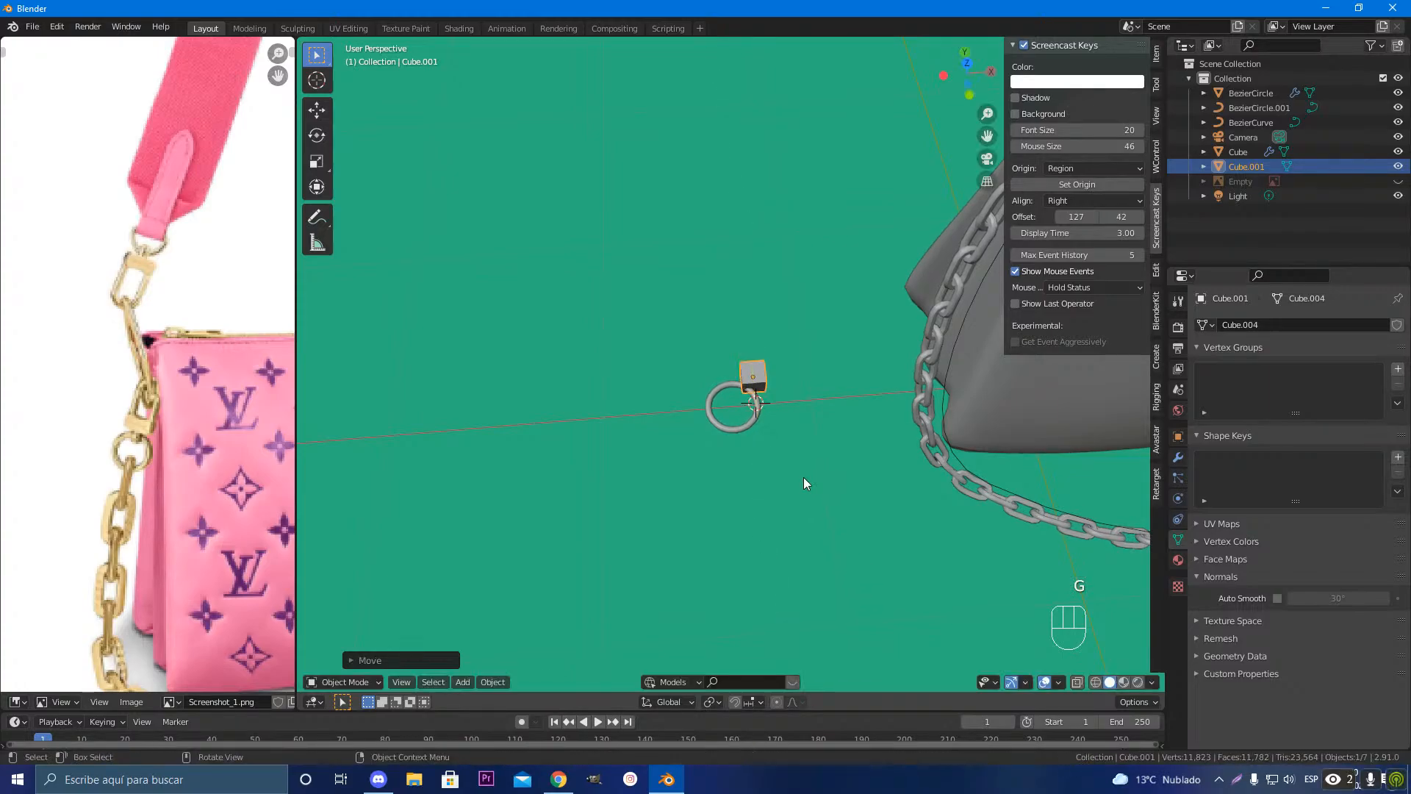
{"action": "key", "text": "s"}
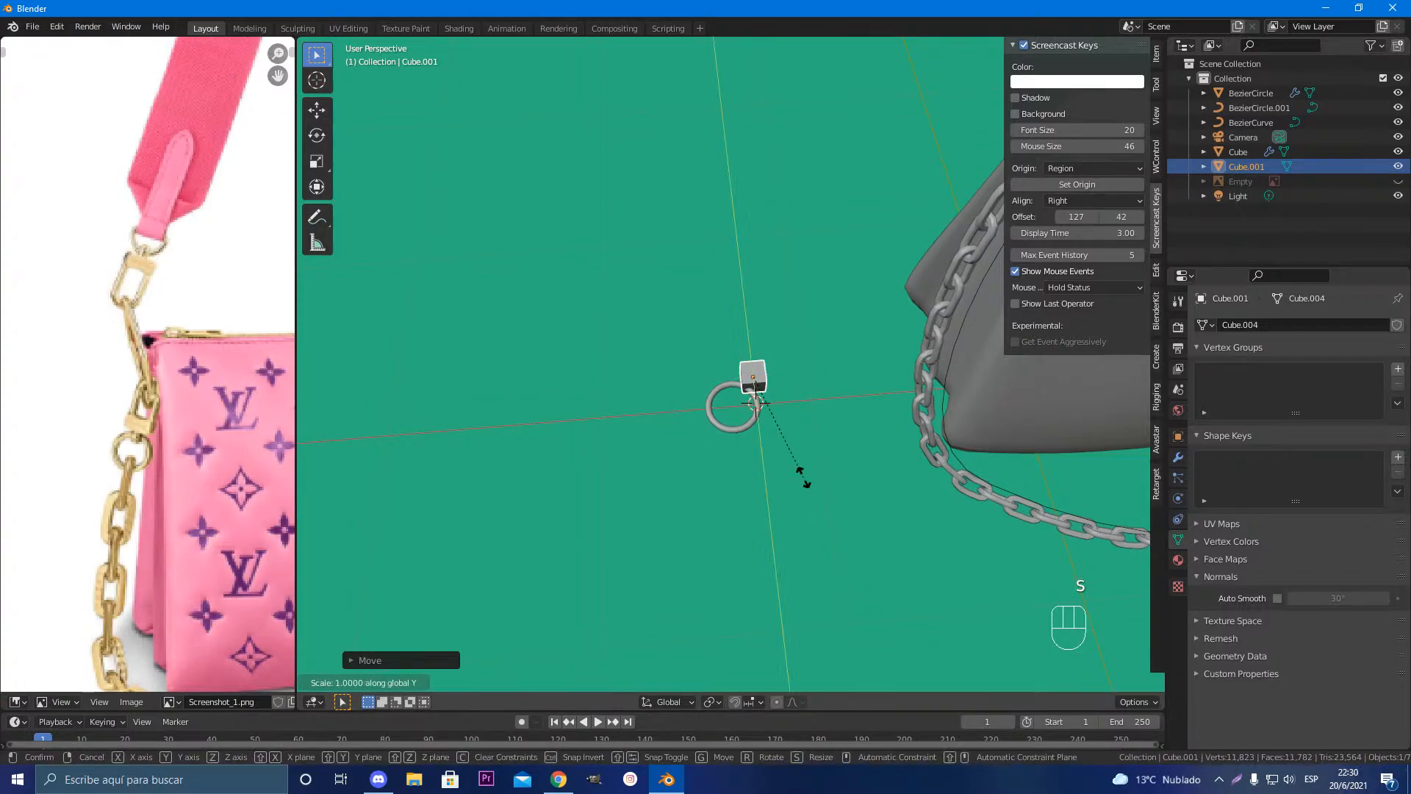
{"action": "right_click", "coordinate": [803, 478]}
{"action": "key", "text": "f"}
{"action": "key", "text": "y"}
{"action": "key", "text": "x"}
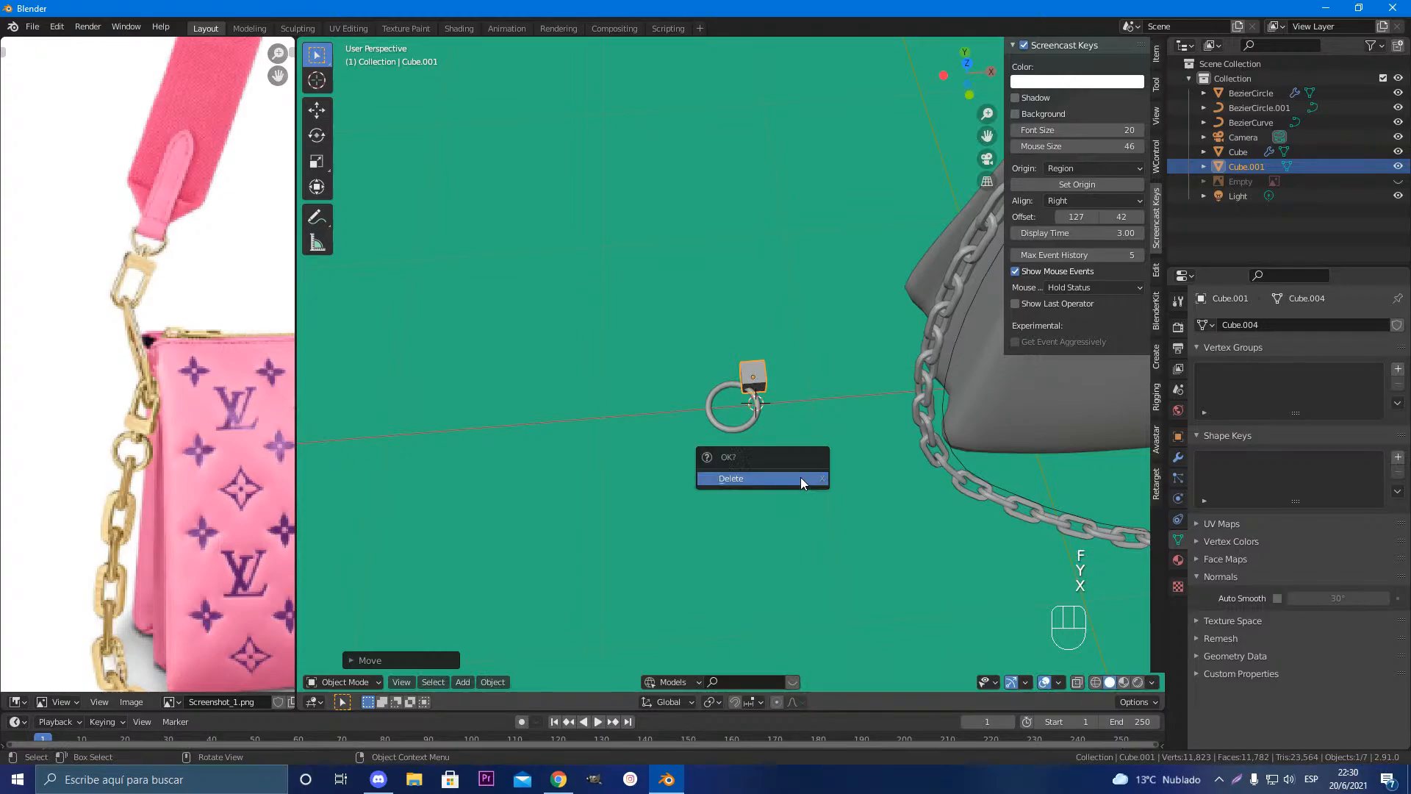
Step: Center the cube on the ring's width along X and on its thickness along Z, checking from the front view
{"action": "key", "text": "g"}
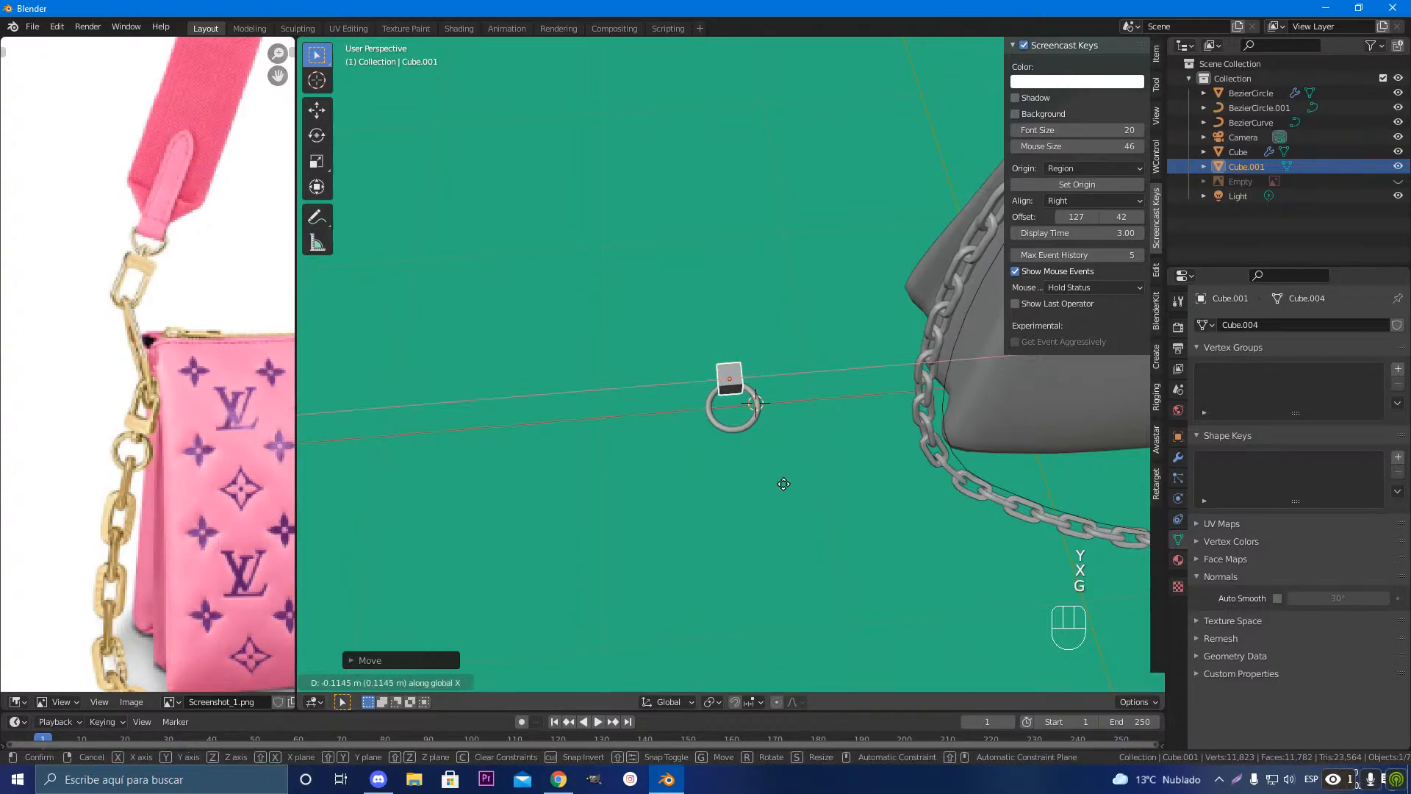
{"action": "left_click", "coordinate": [780, 482]}
{"action": "scroll", "coordinate": [780, 482], "scroll_direction": "up", "scroll_amount": 5}
{"action": "key", "text": "KP_1"}
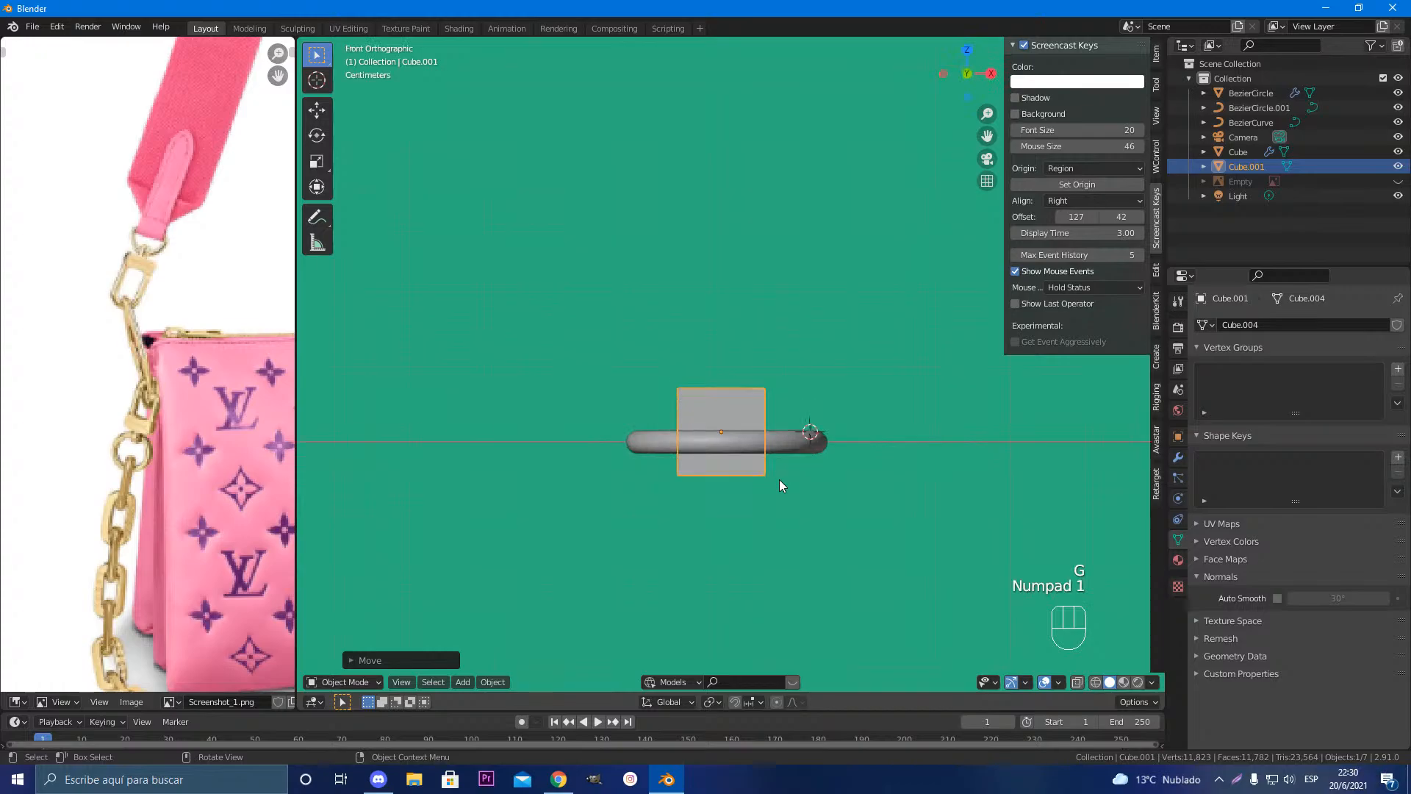
{"action": "key", "text": "g"}
{"action": "key", "text": "z"}
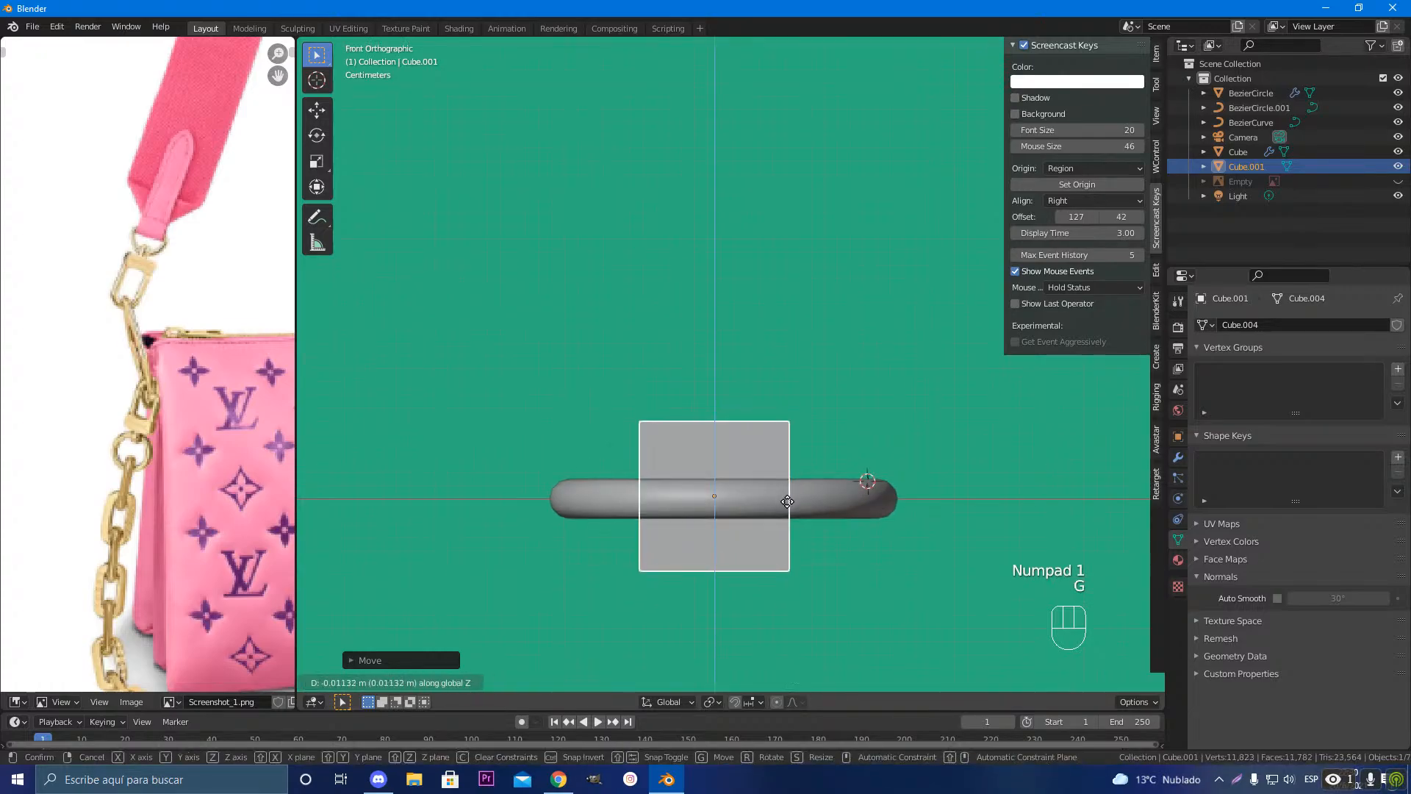
{"action": "left_click", "coordinate": [787, 503]}
{"action": "key", "text": "g"}
{"action": "key", "text": "x"}
{"action": "left_click", "coordinate": [801, 503]}
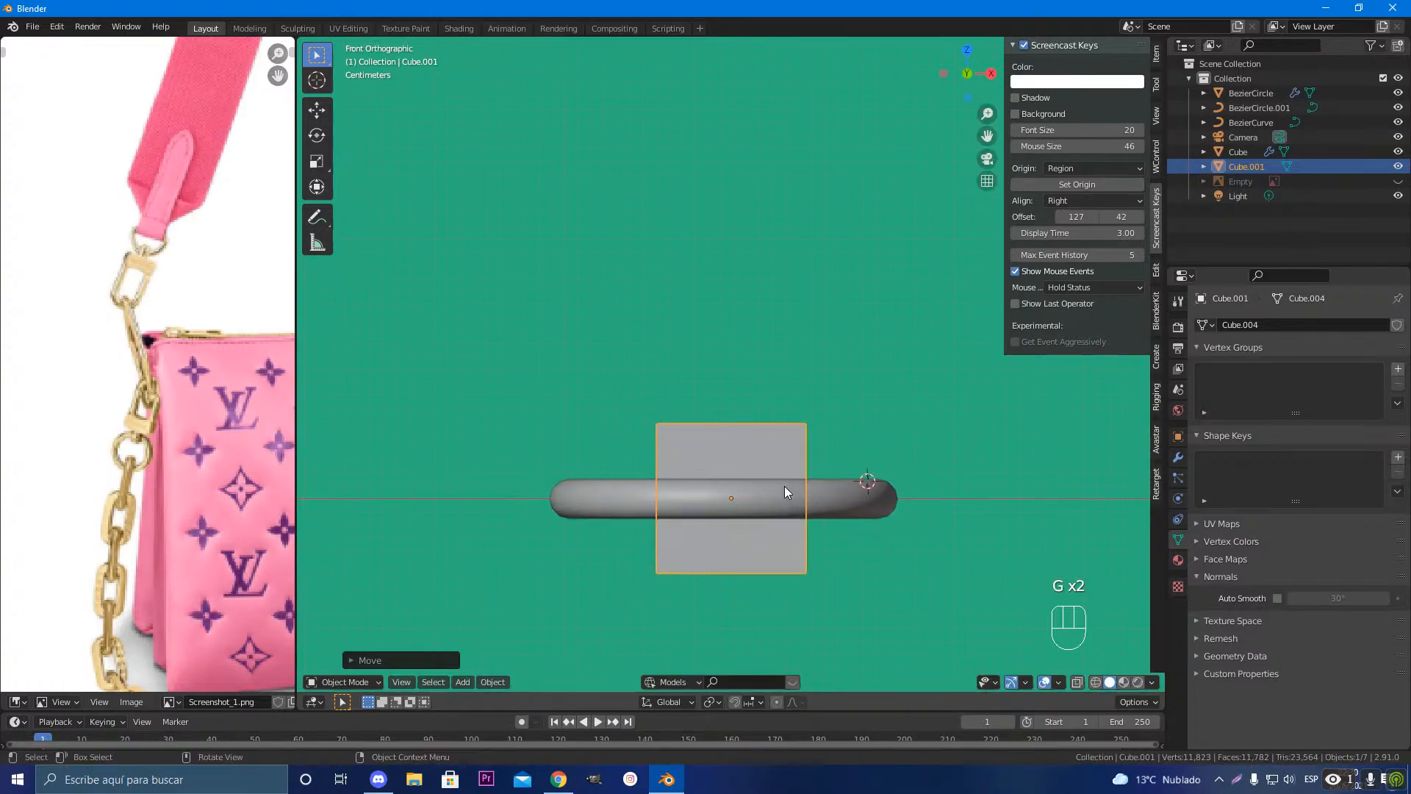
Step: Adjust the cube's position along the Y axis so the far edge of the ring passes through its middle
{"action": "middle_click_drag", "start_coordinate": [785, 488], "coordinate": [787, 545]}
{"action": "scroll", "coordinate": [787, 552], "scroll_direction": "down", "scroll_amount": 4}
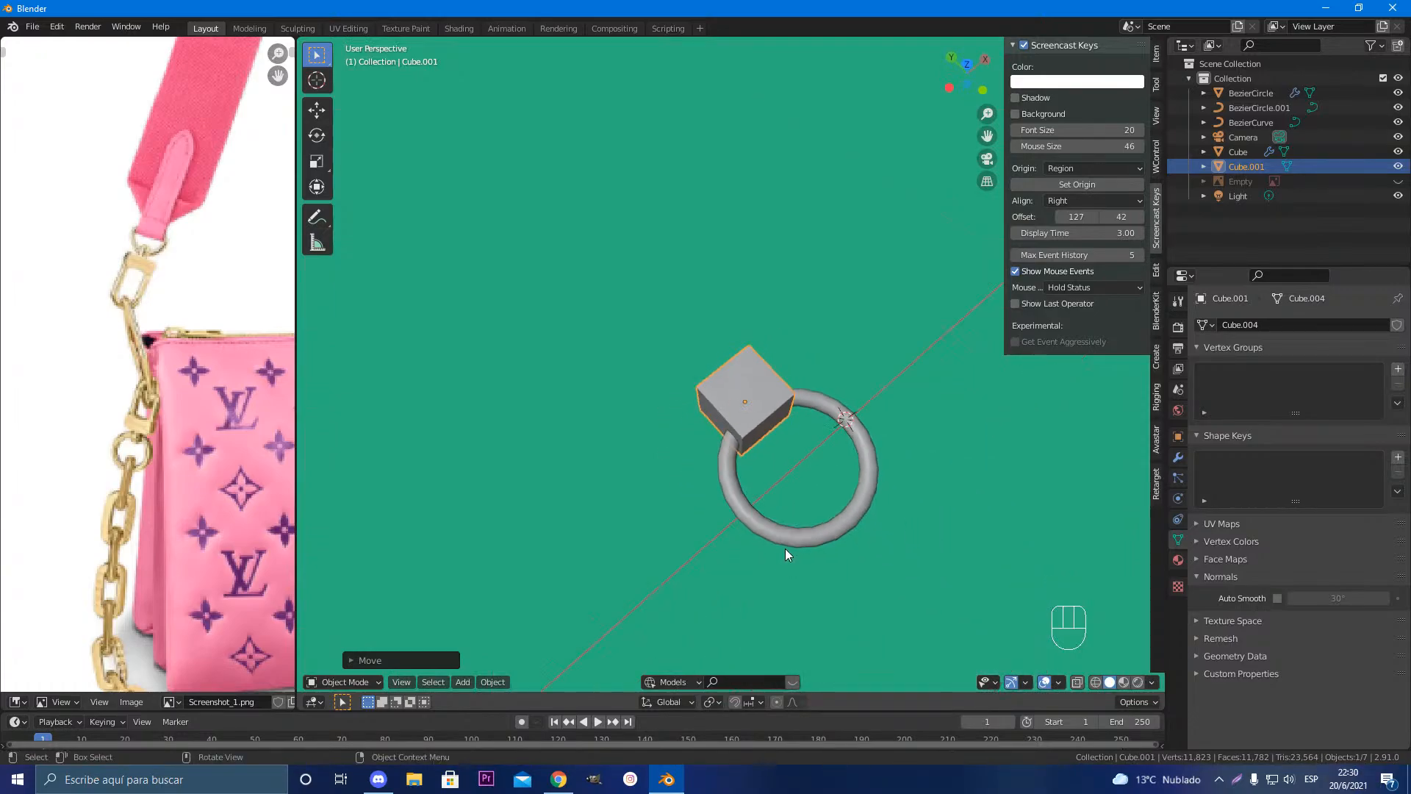
{"action": "key", "text": "g"}
{"action": "key", "text": "y"}
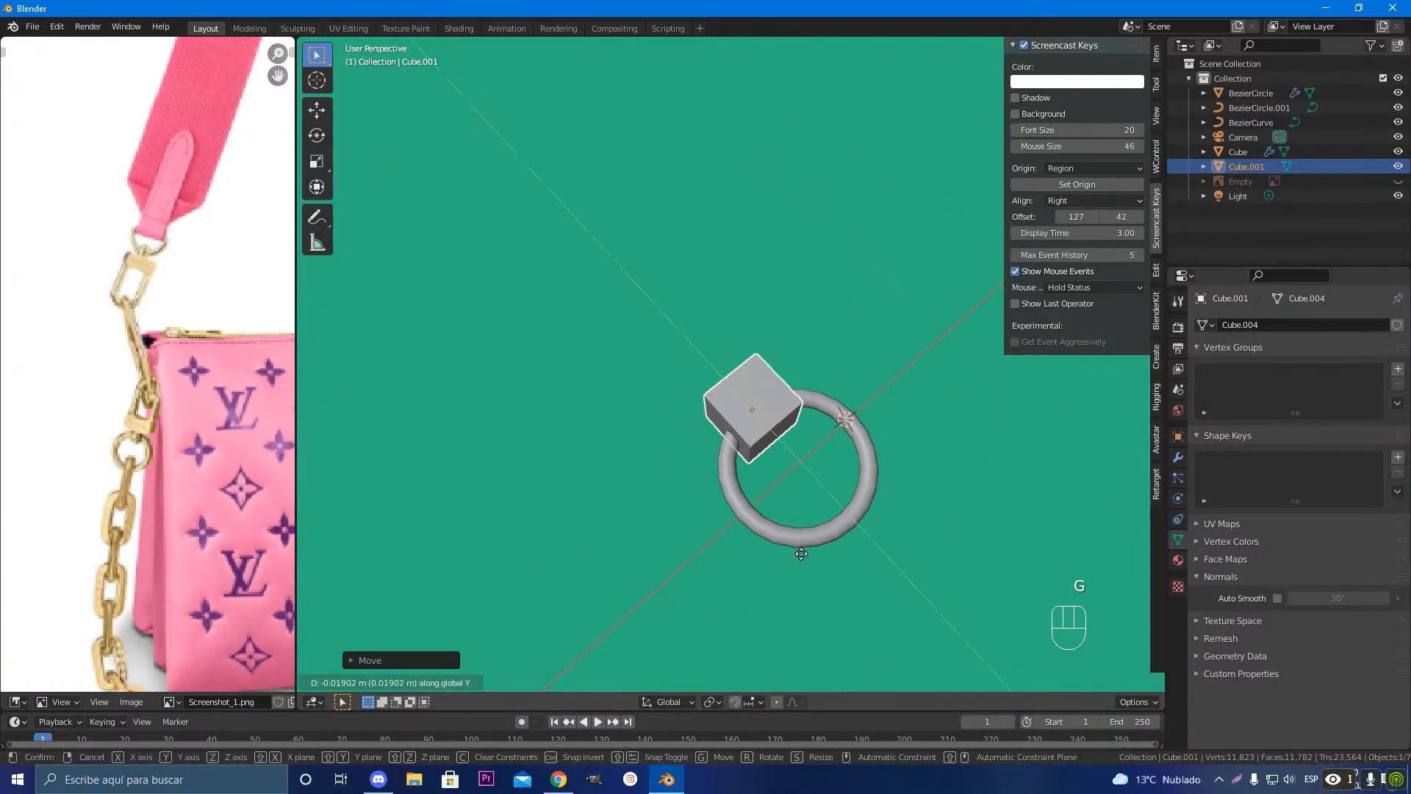
{"action": "left_click", "coordinate": [795, 553]}
{"action": "scroll", "coordinate": [795, 553], "scroll_direction": "up", "scroll_amount": 5}
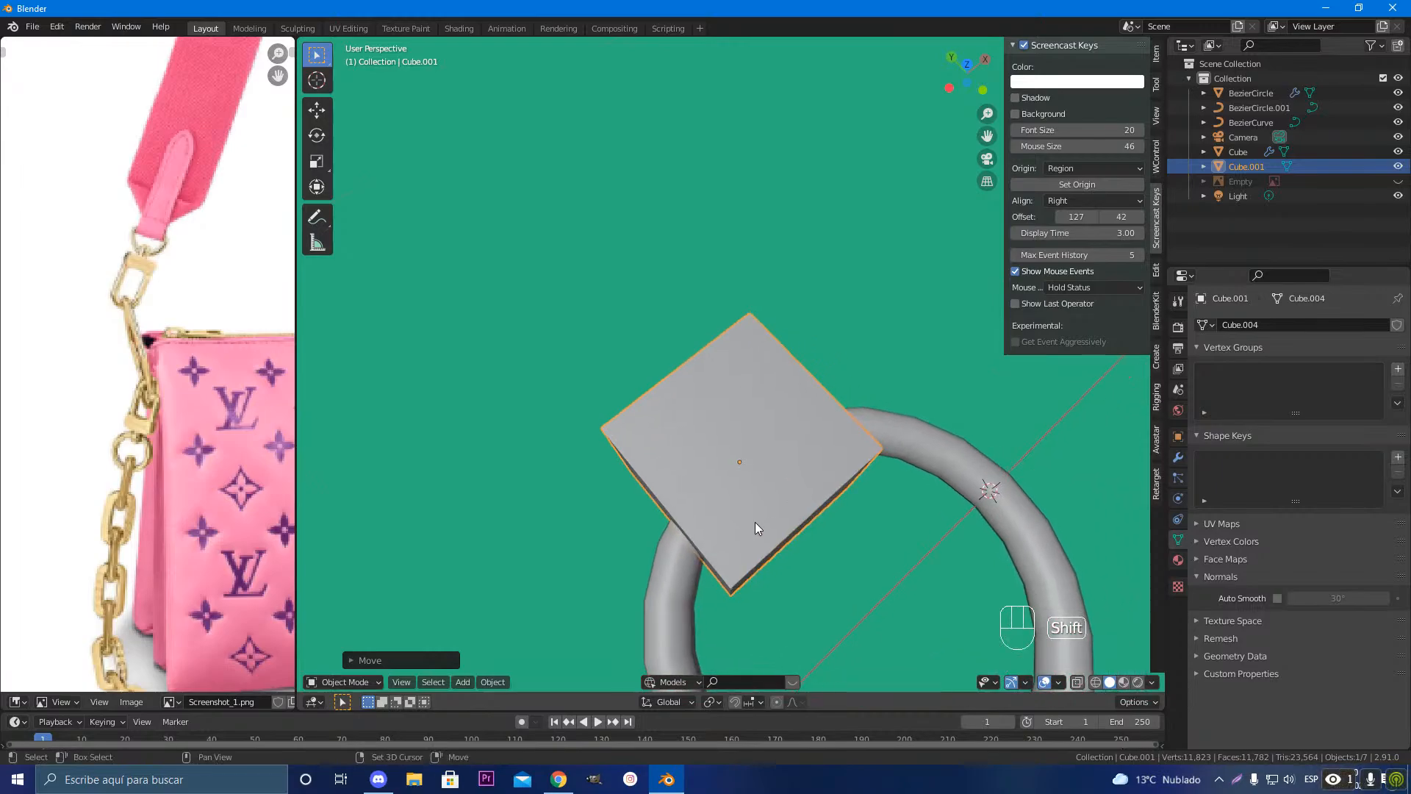
{"action": "key", "text": "g"}
{"action": "key", "text": "y"}
{"action": "left_click", "coordinate": [826, 568]}
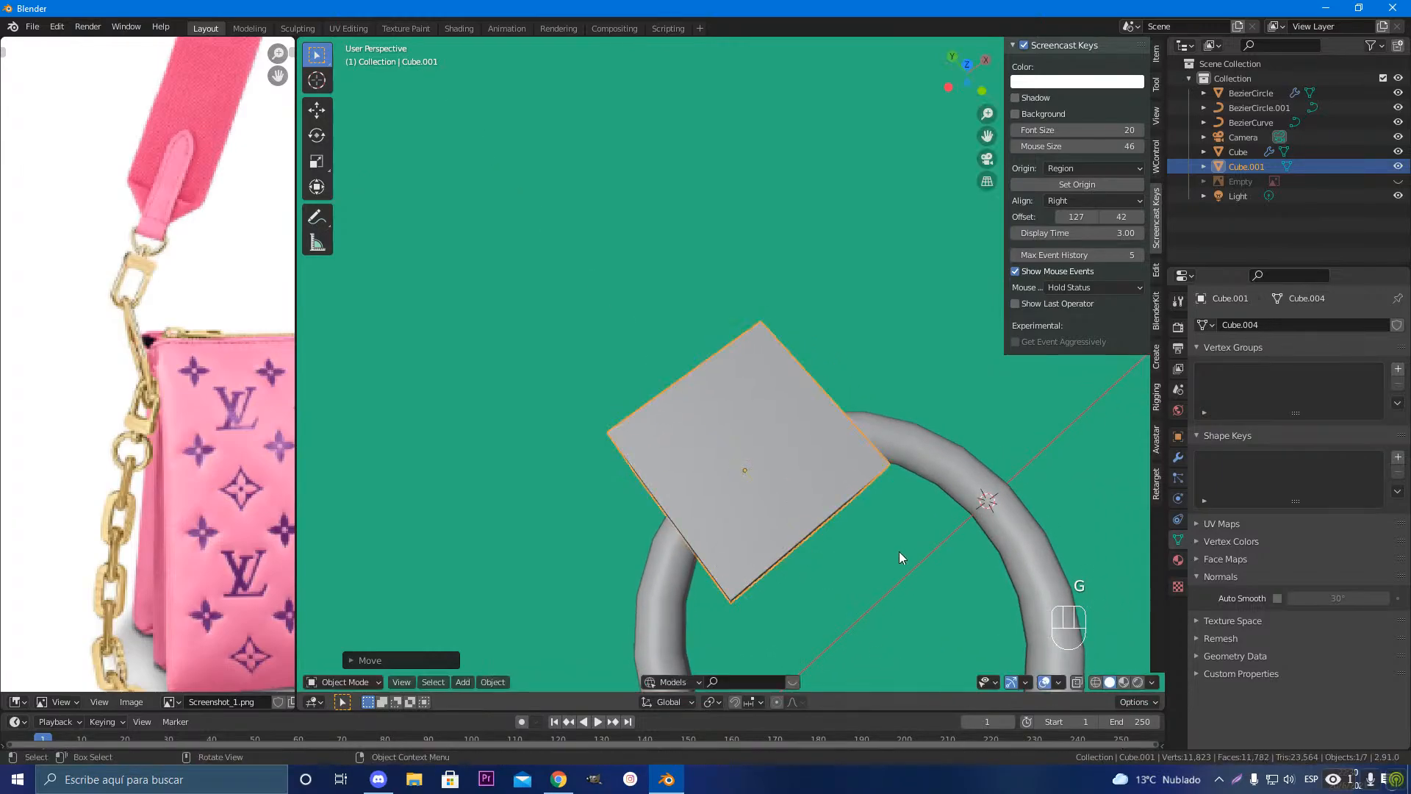
Step: Add a level 2 Subdivision Surface modifier to the cube to round it into a ball
{"action": "middle_click_drag", "start_coordinate": [899, 553], "coordinate": [821, 492]}
{"action": "key", "text": "ctrl"}
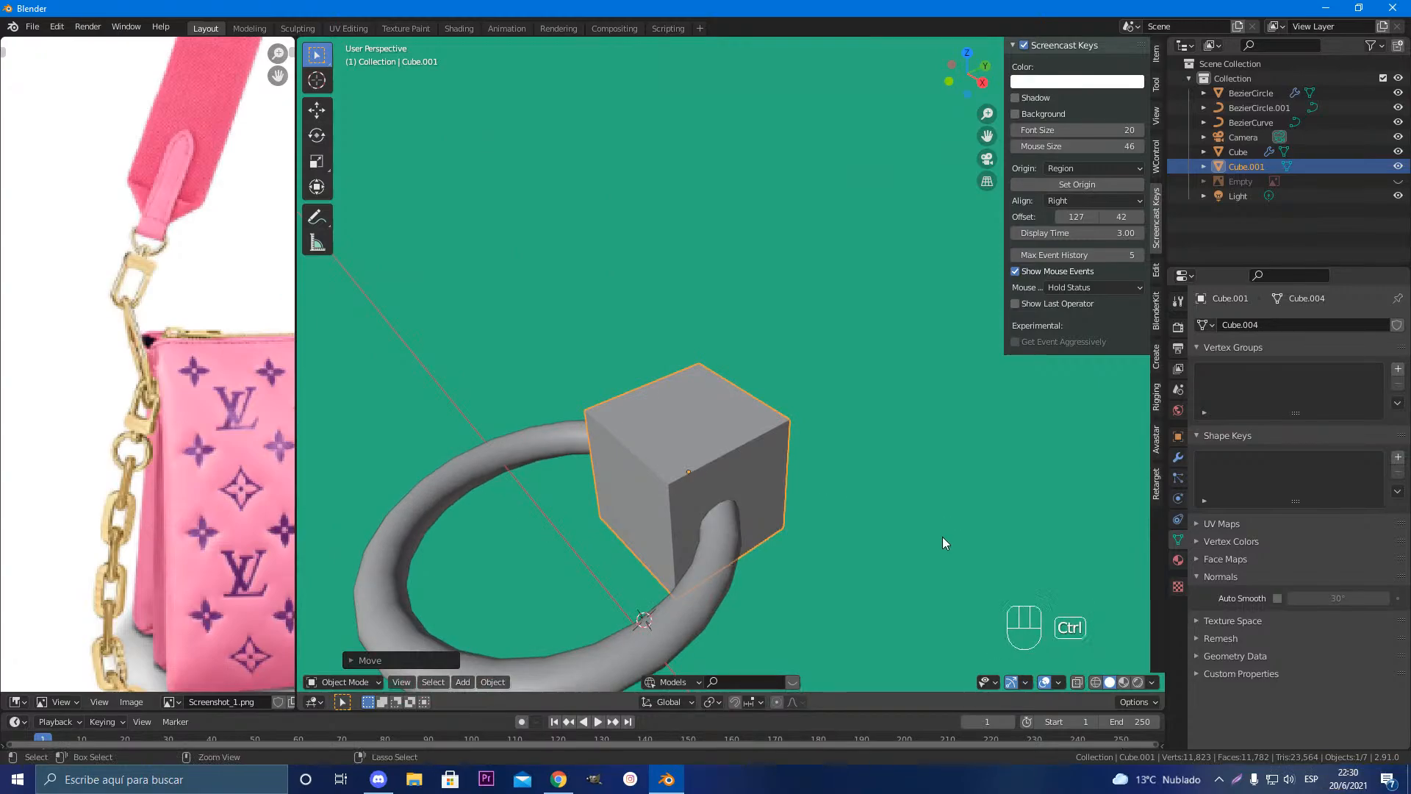
{"action": "key", "text": "ctrl+2"}
{"action": "middle_click_drag", "start_coordinate": [929, 535], "coordinate": [796, 591]}
{"action": "scroll", "coordinate": [795, 591], "scroll_direction": "up", "scroll_amount": 3}
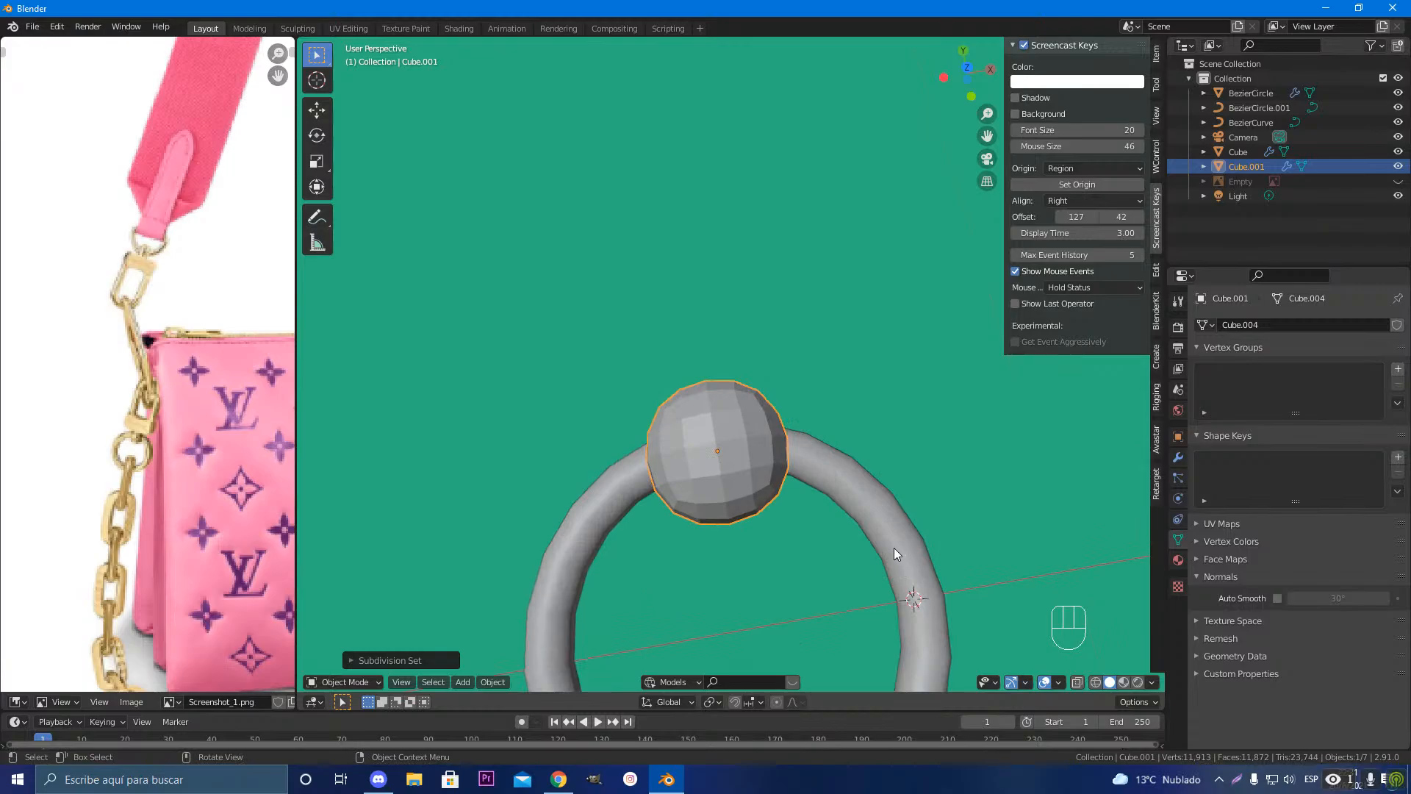
Step: Nudge the rounded ball sideways and along the Y axis to fine-tune its position on the ring
{"action": "scroll", "coordinate": [895, 553], "scroll_direction": "down", "scroll_amount": 3}
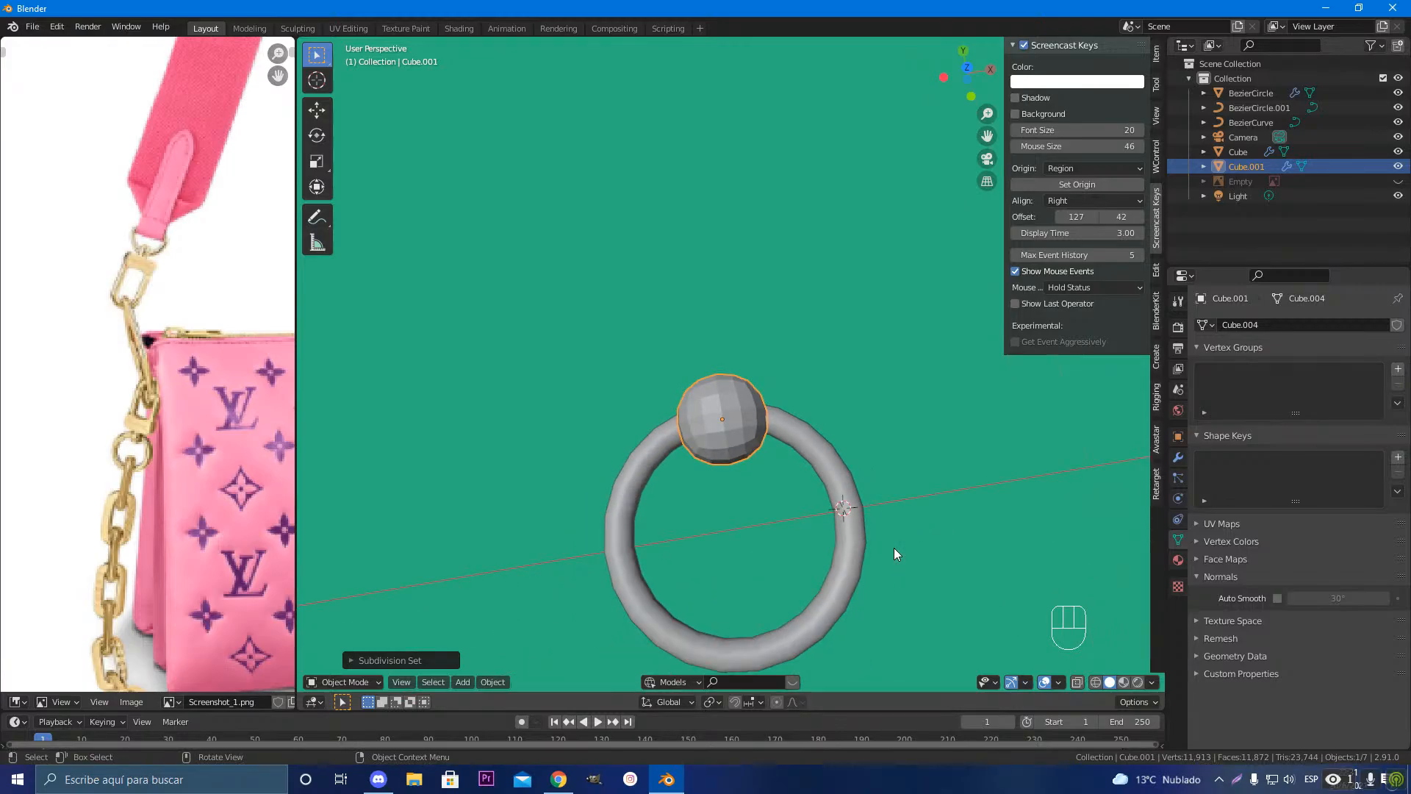
{"action": "key", "text": "g"}
{"action": "key", "text": "g"}
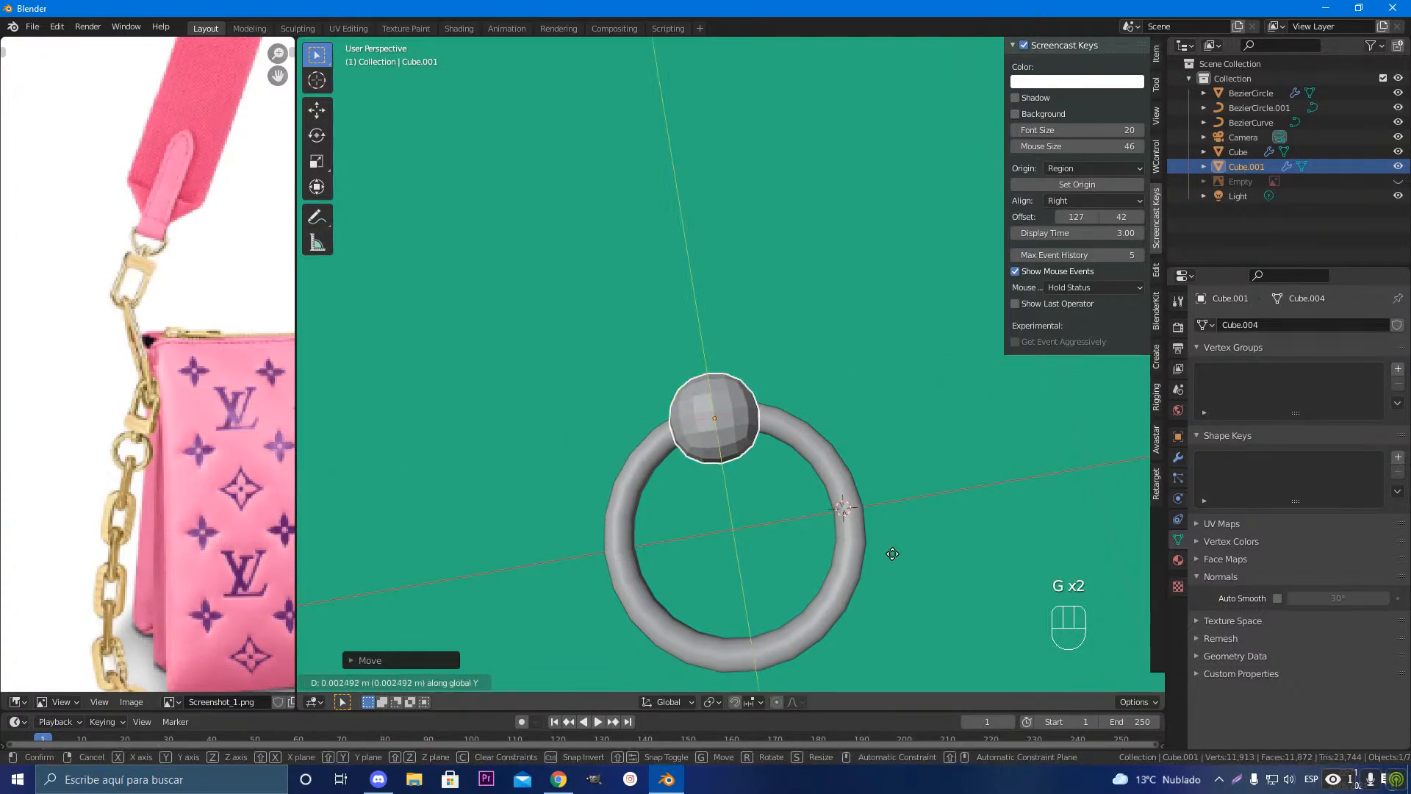
{"action": "left_click", "coordinate": [889, 555]}
Step: Examine the ring's joint with the clasp in an enlarged view of the reference image and compare it with the model
{"action": "middle_click_drag", "start_coordinate": [867, 548], "coordinate": [822, 577]}
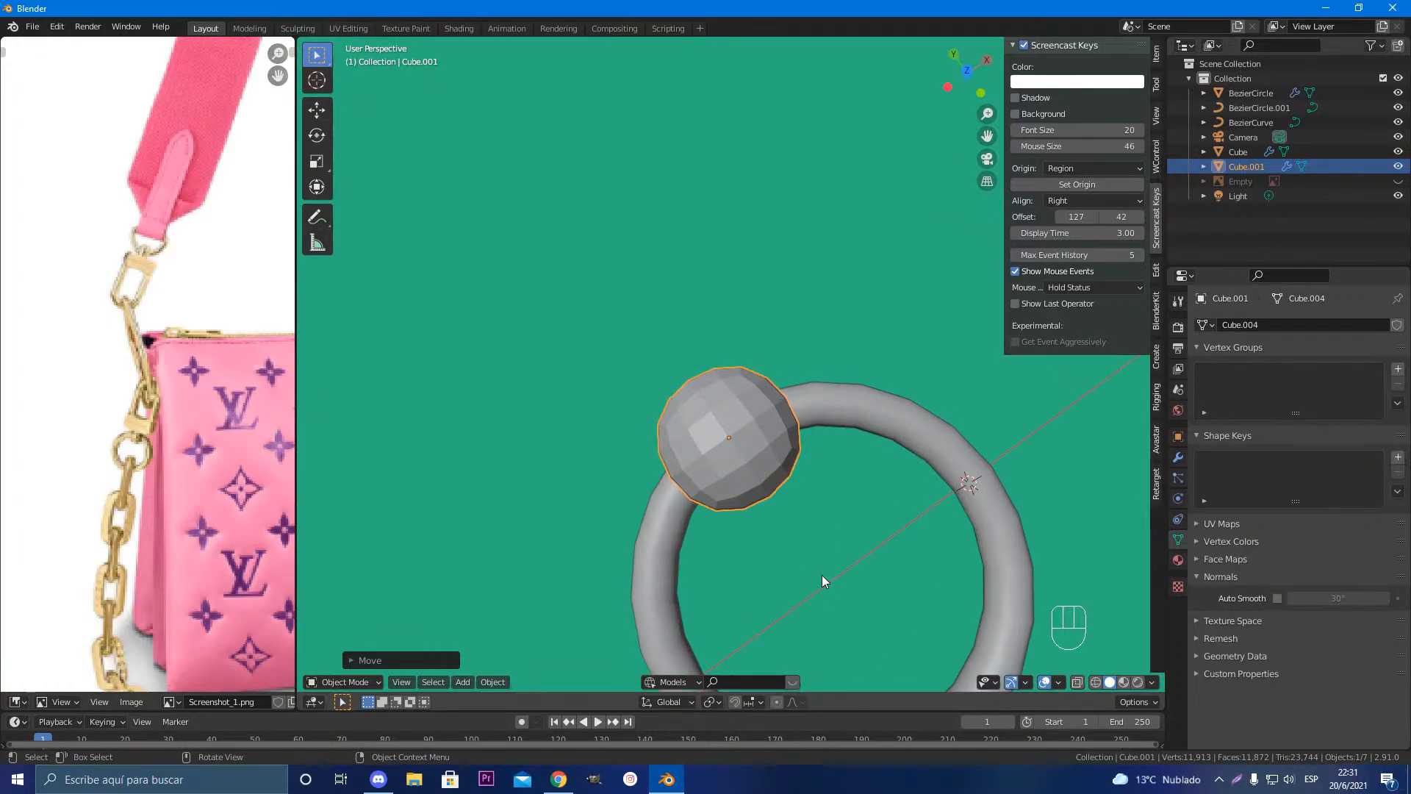
{"action": "scroll", "coordinate": [161, 477], "scroll_direction": "up", "scroll_amount": 5}
{"action": "scroll", "coordinate": [195, 452], "scroll_direction": "down", "scroll_amount": 1}
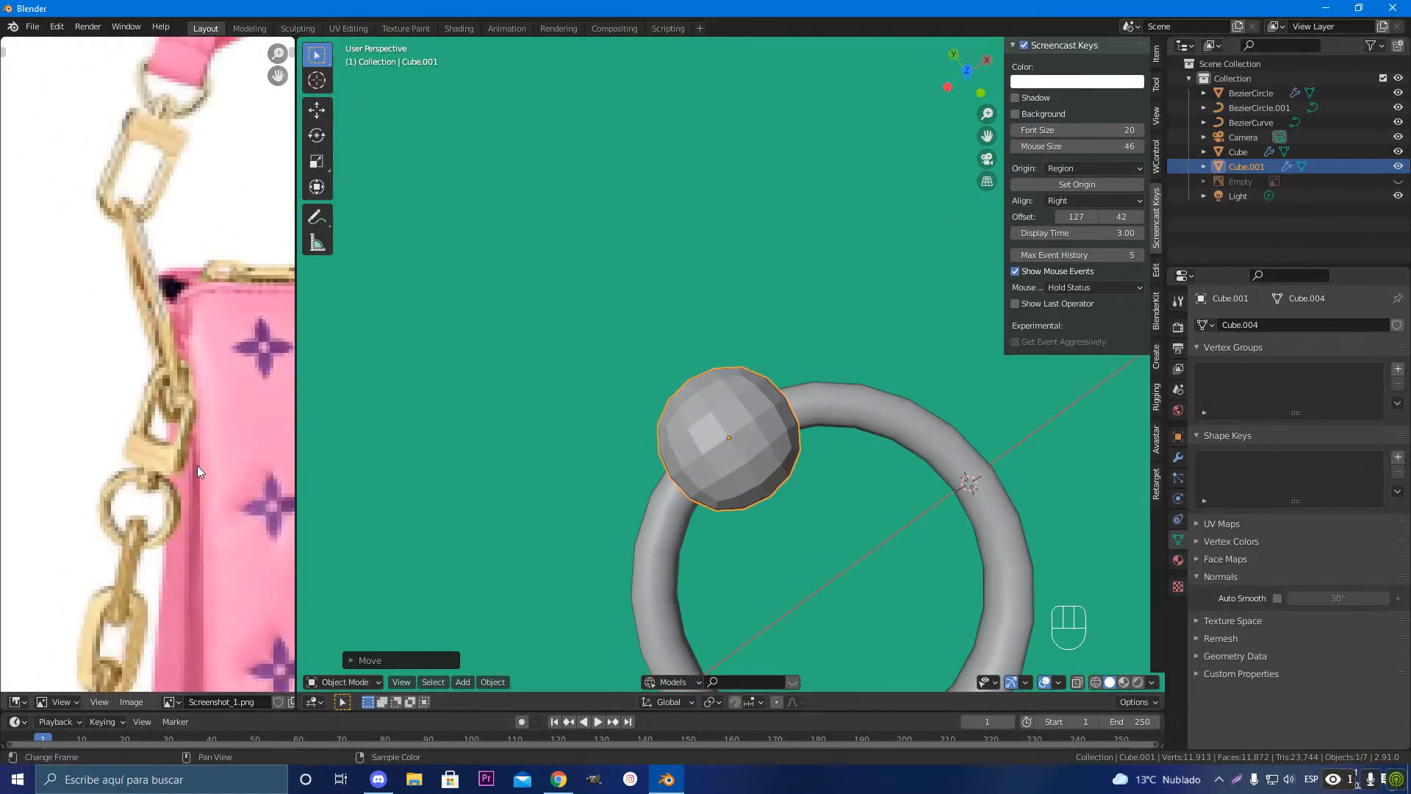
{"action": "middle_click_drag", "start_coordinate": [197, 465], "coordinate": [174, 413]}
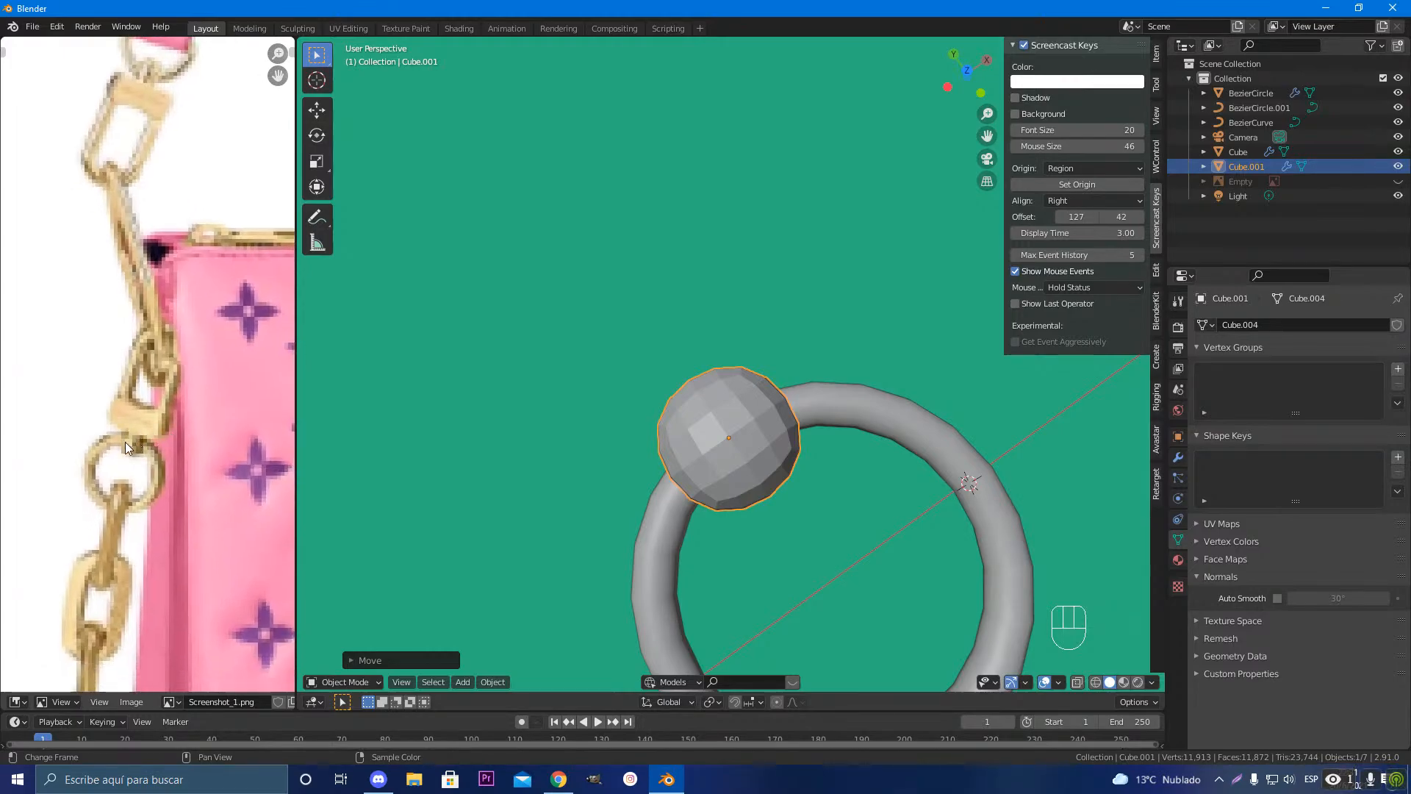
{"action": "middle_click_drag", "start_coordinate": [698, 432], "coordinate": [800, 489]}
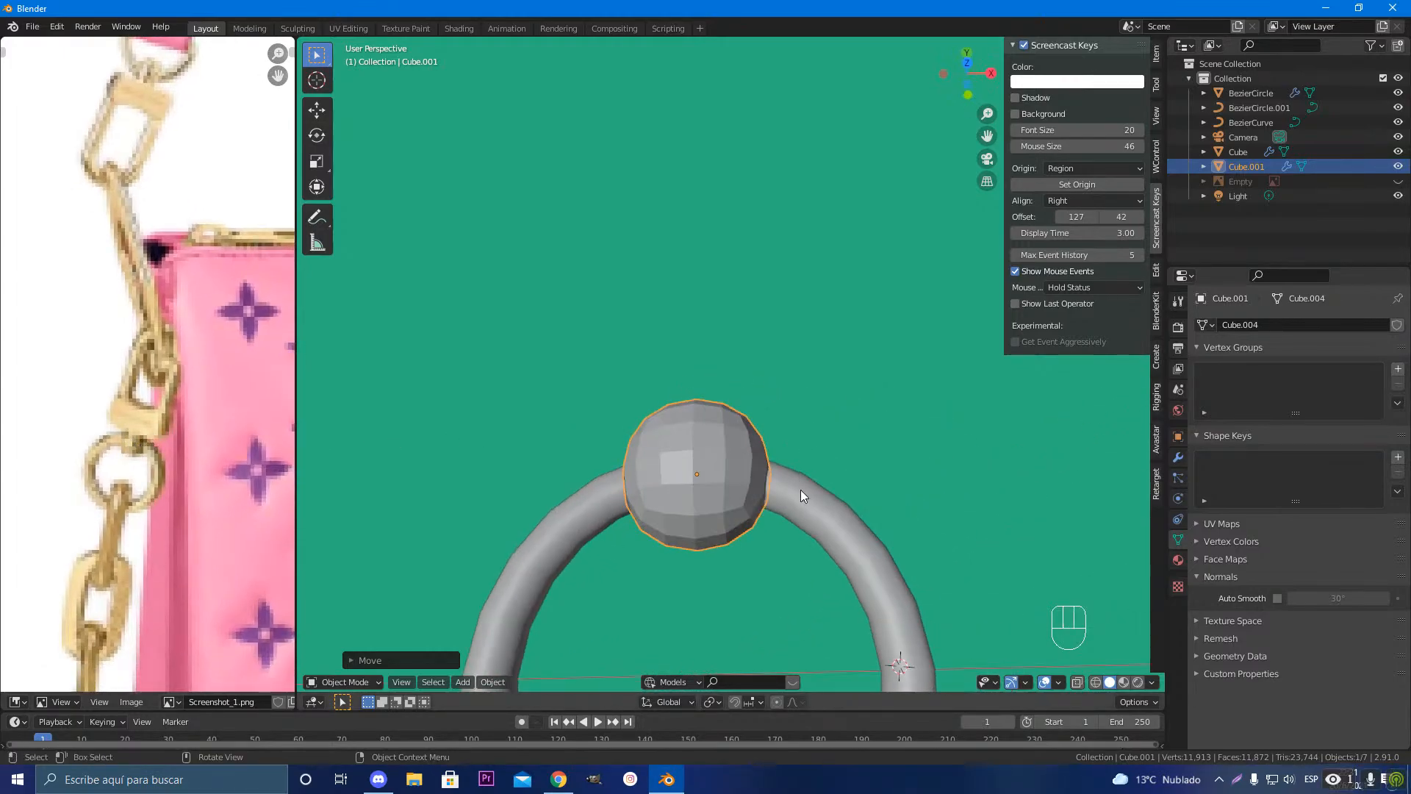
{"action": "left_click", "coordinate": [772, 501]}
{"action": "middle_click_drag", "start_coordinate": [704, 473], "coordinate": [572, 460]}
{"action": "key", "text": "g"}
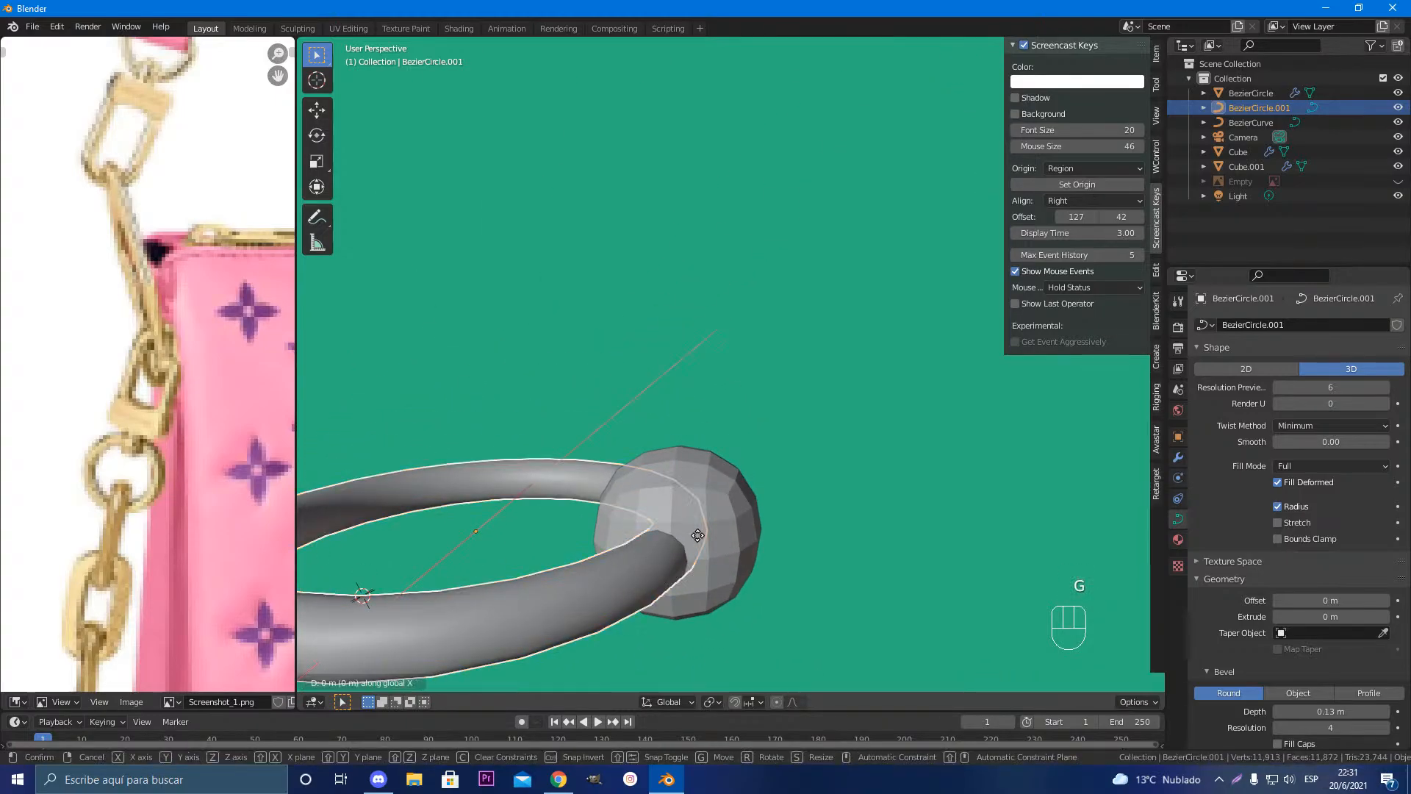
{"action": "right_click", "coordinate": [694, 530]}
Step: Add a Boolean modifier to the rounded ball on the ring
{"action": "left_click", "coordinate": [729, 549]}
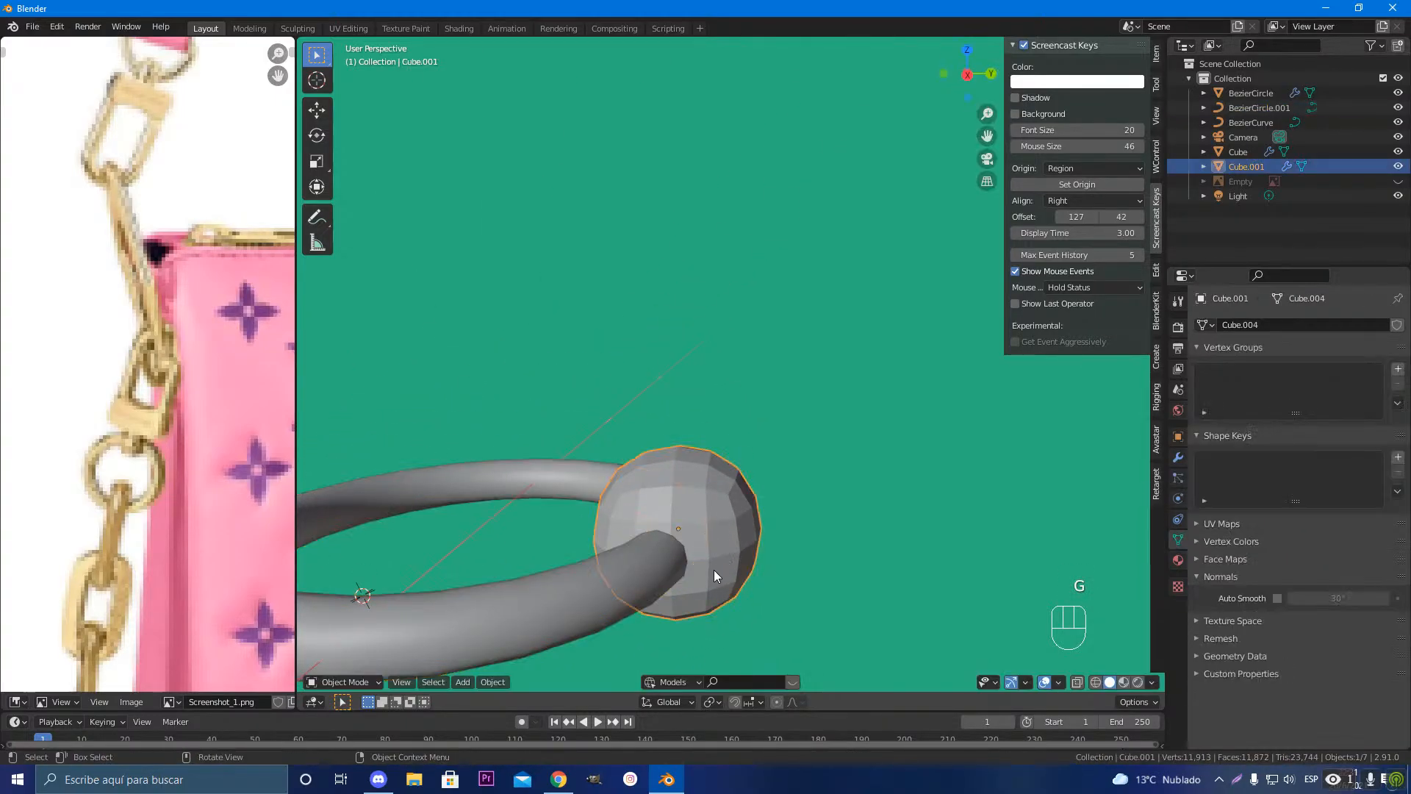
{"action": "left_click", "coordinate": [1177, 457]}
{"action": "left_click", "coordinate": [1238, 324]}
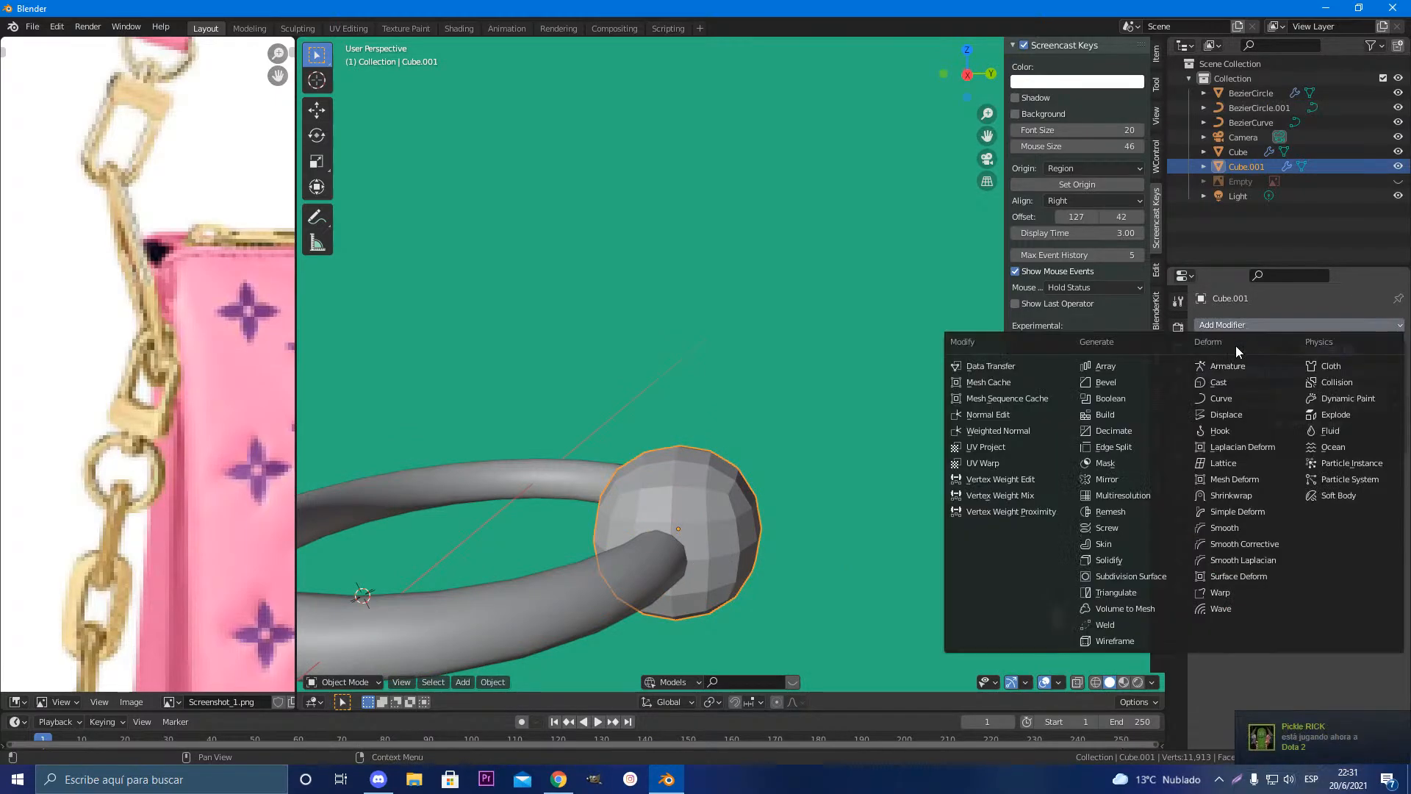
{"action": "left_click", "coordinate": [1110, 398]}
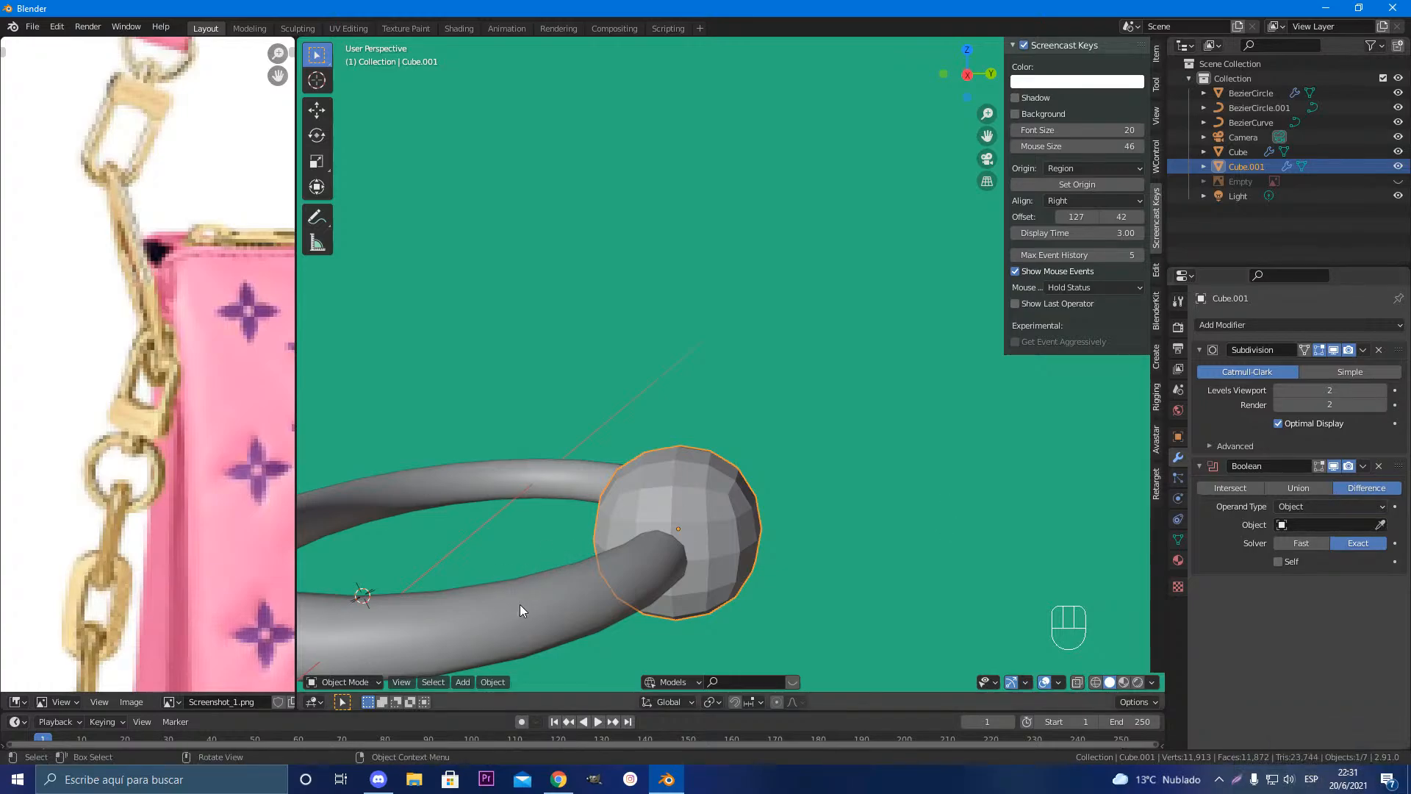
Step: Try to pick the curve ring as the cutting object of the ball's Boolean modifier
{"action": "middle_click_drag", "start_coordinate": [520, 610], "coordinate": [524, 592]}
{"action": "left_click", "coordinate": [1381, 525]}
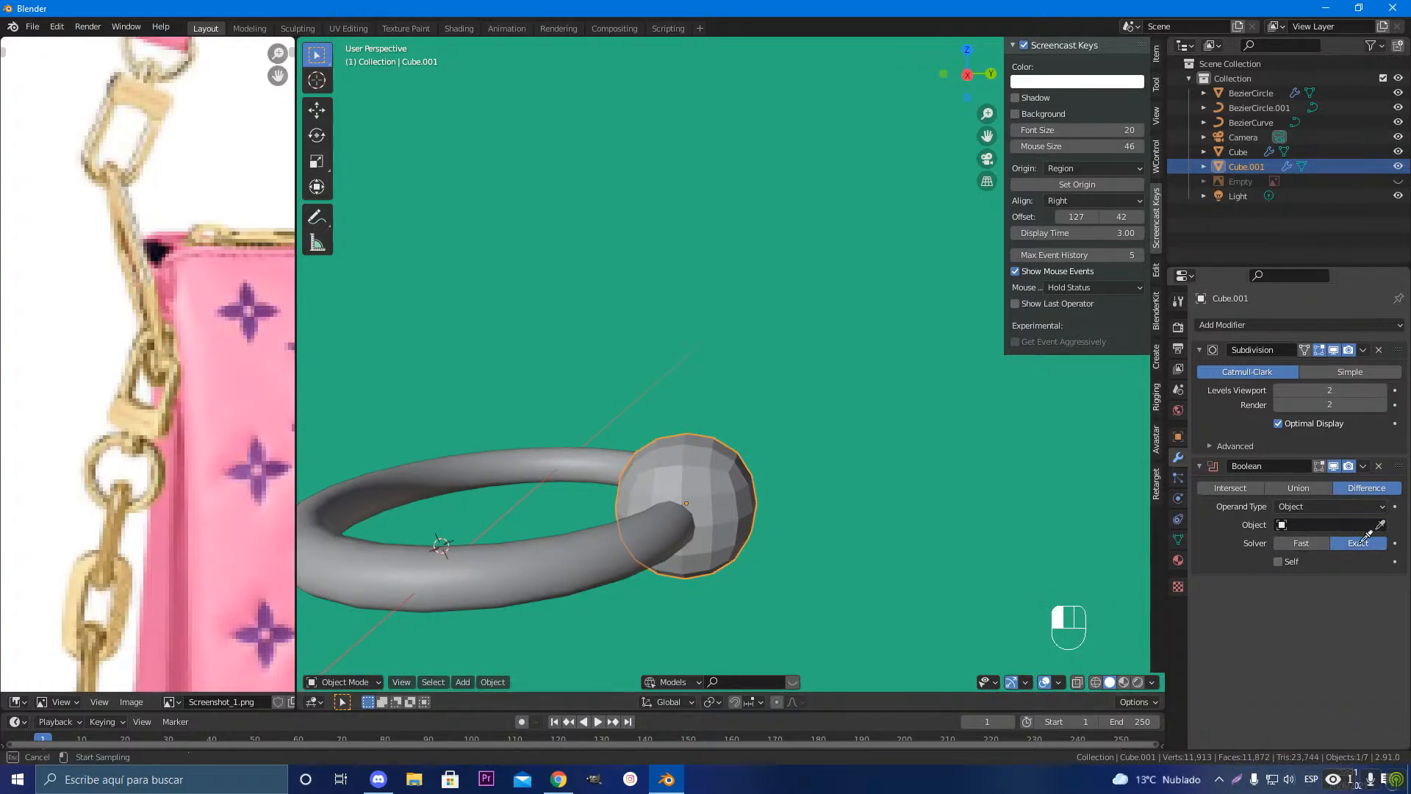
{"action": "left_click", "coordinate": [698, 506]}
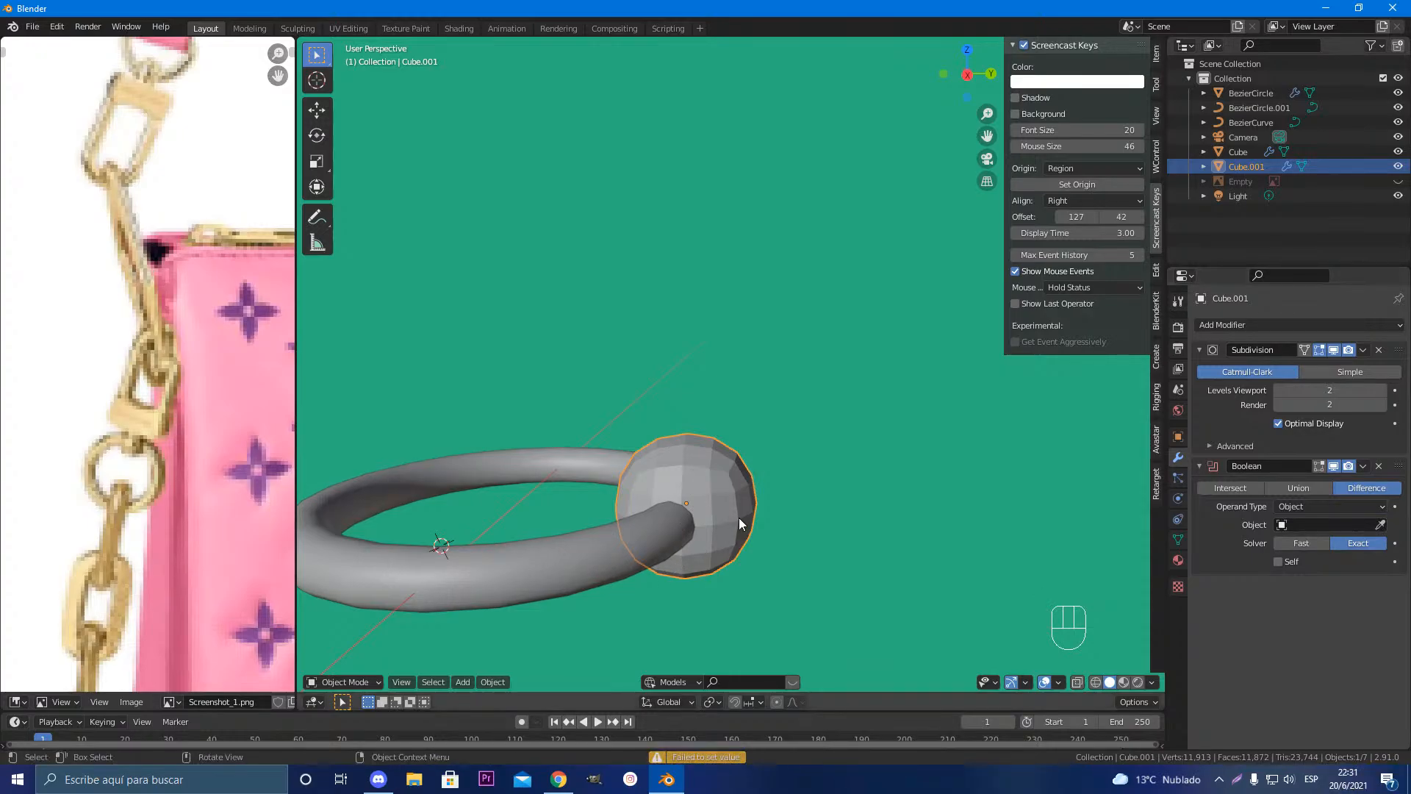
{"action": "left_click", "coordinate": [1382, 526]}
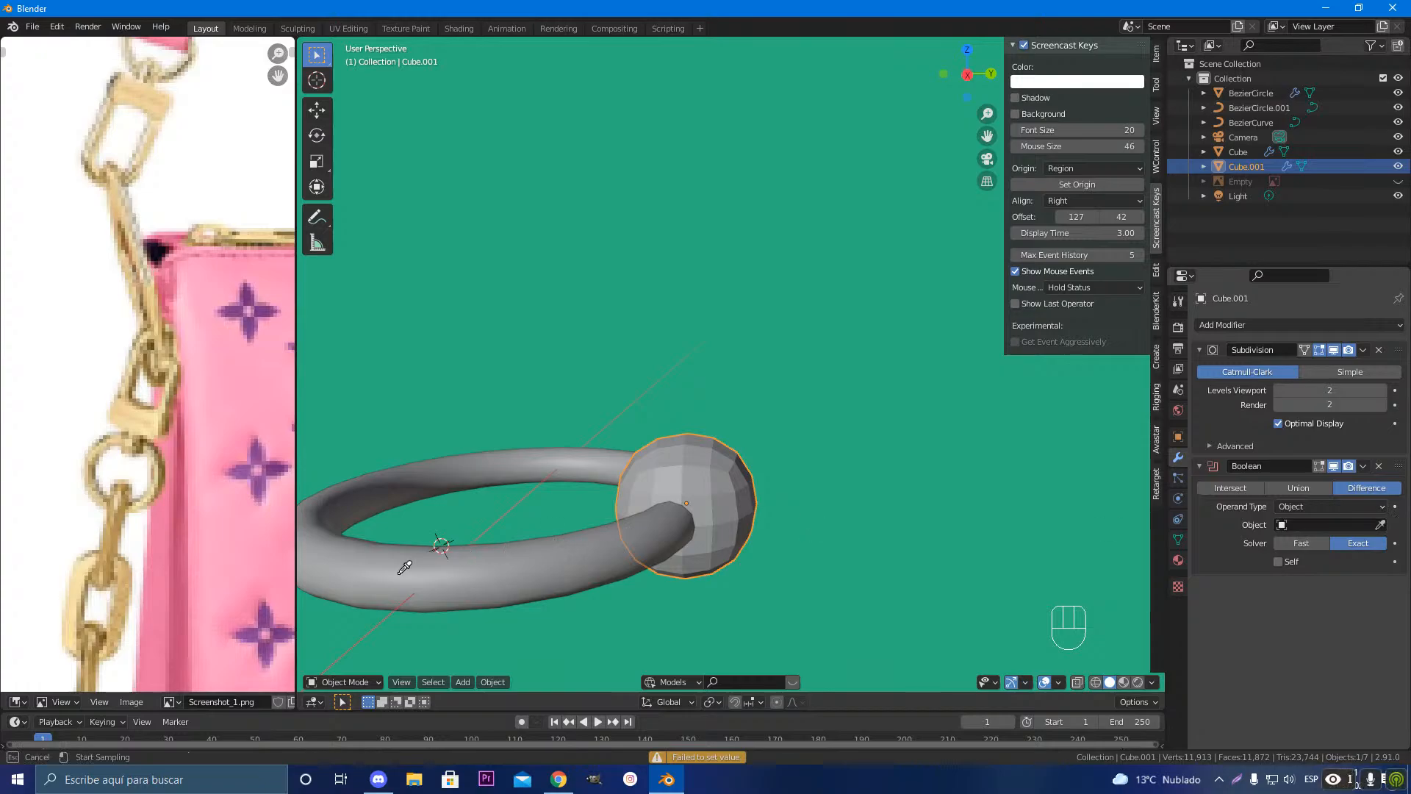
{"action": "left_click", "coordinate": [638, 470]}
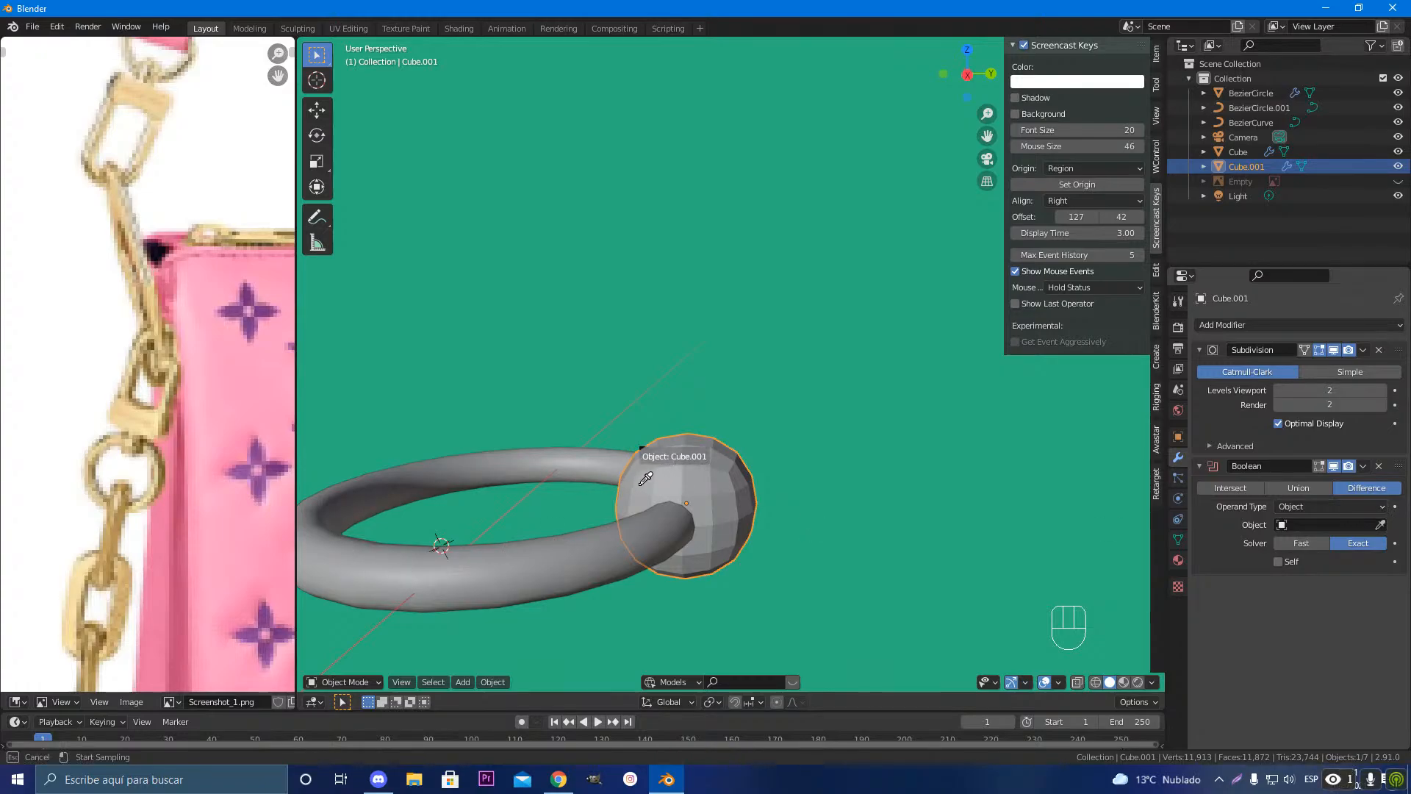
{"action": "middle_click_drag", "start_coordinate": [636, 471], "coordinate": [852, 553]}
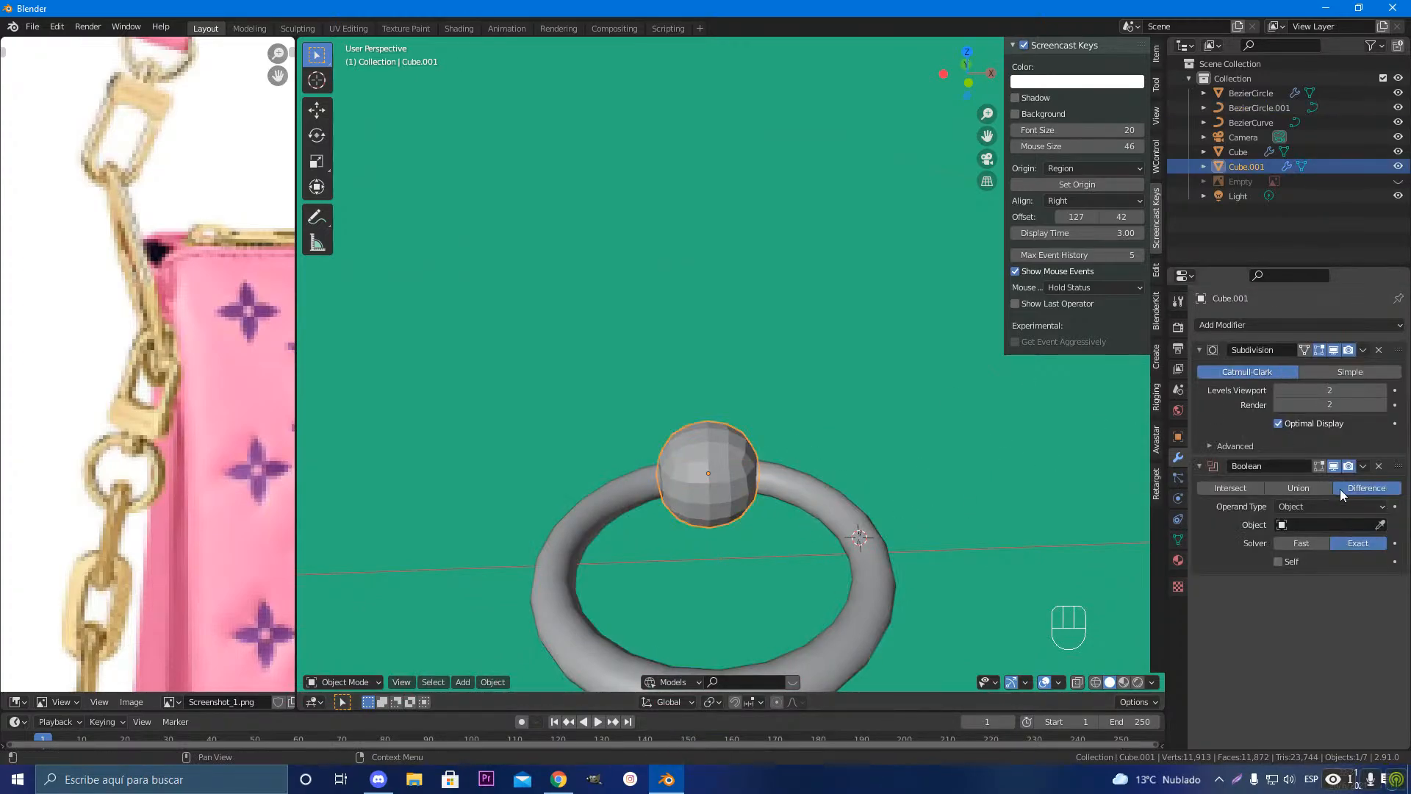
{"action": "left_click", "coordinate": [1381, 525]}
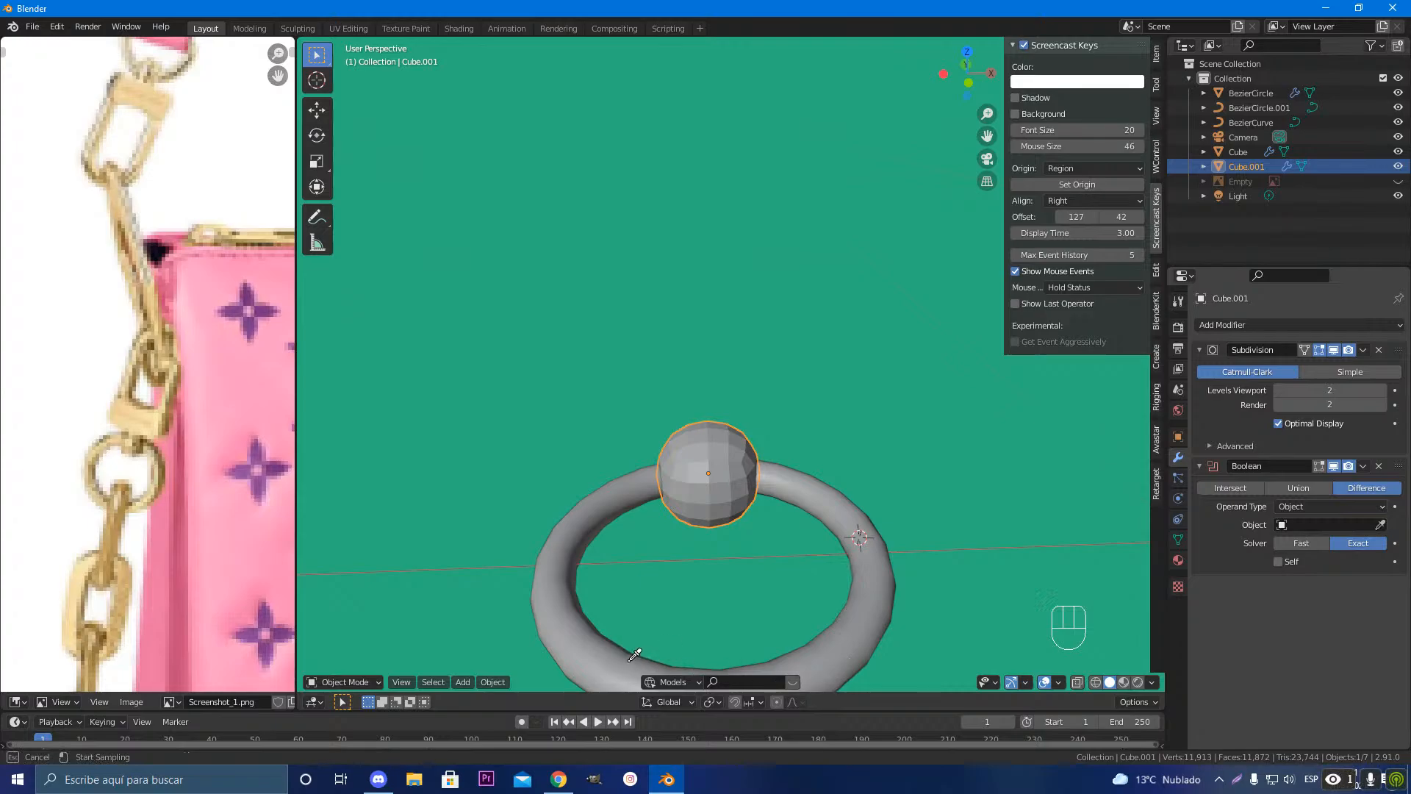
Step: Convert the ring curve that passes through the ball to a mesh
{"action": "left_click", "coordinate": [882, 538]}
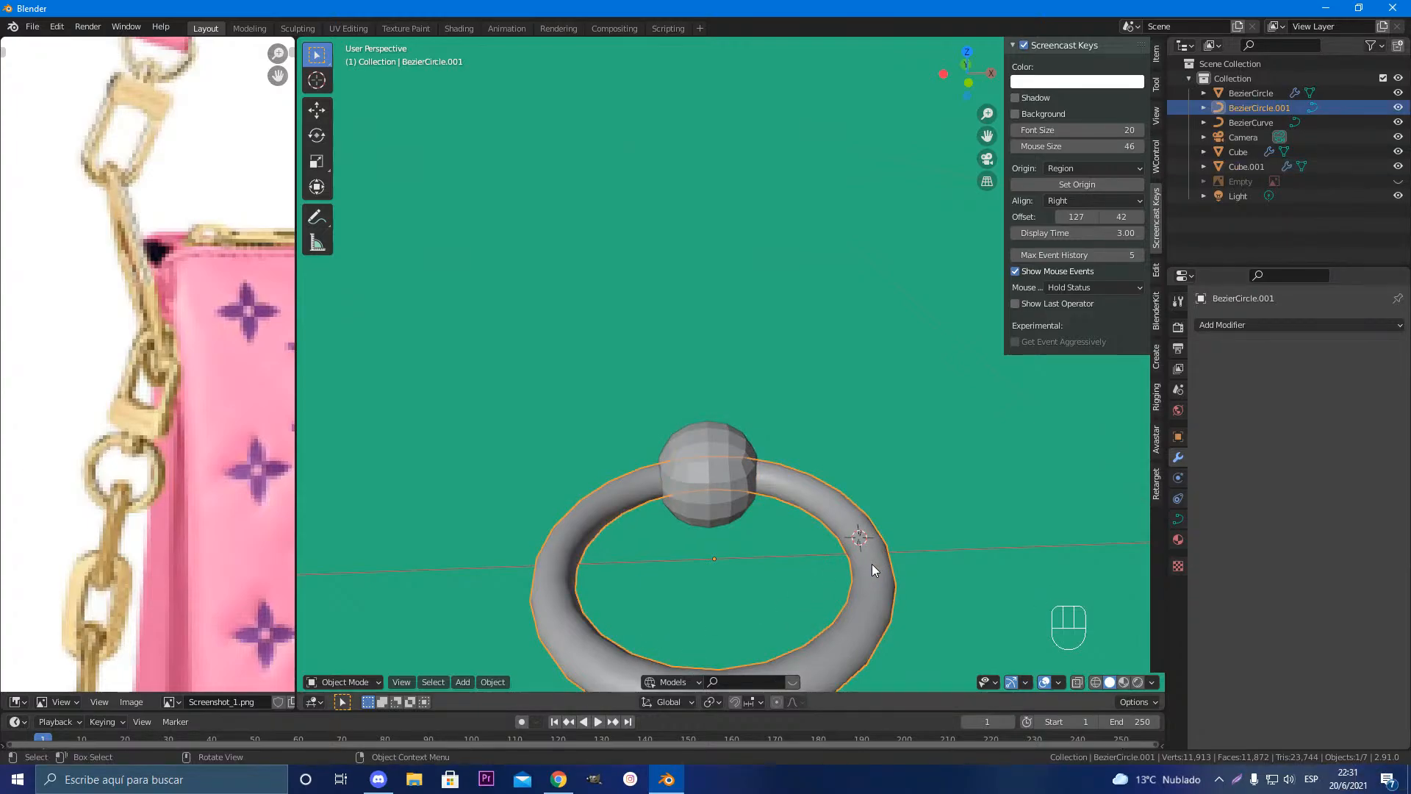
{"action": "right_click", "coordinate": [871, 563]}
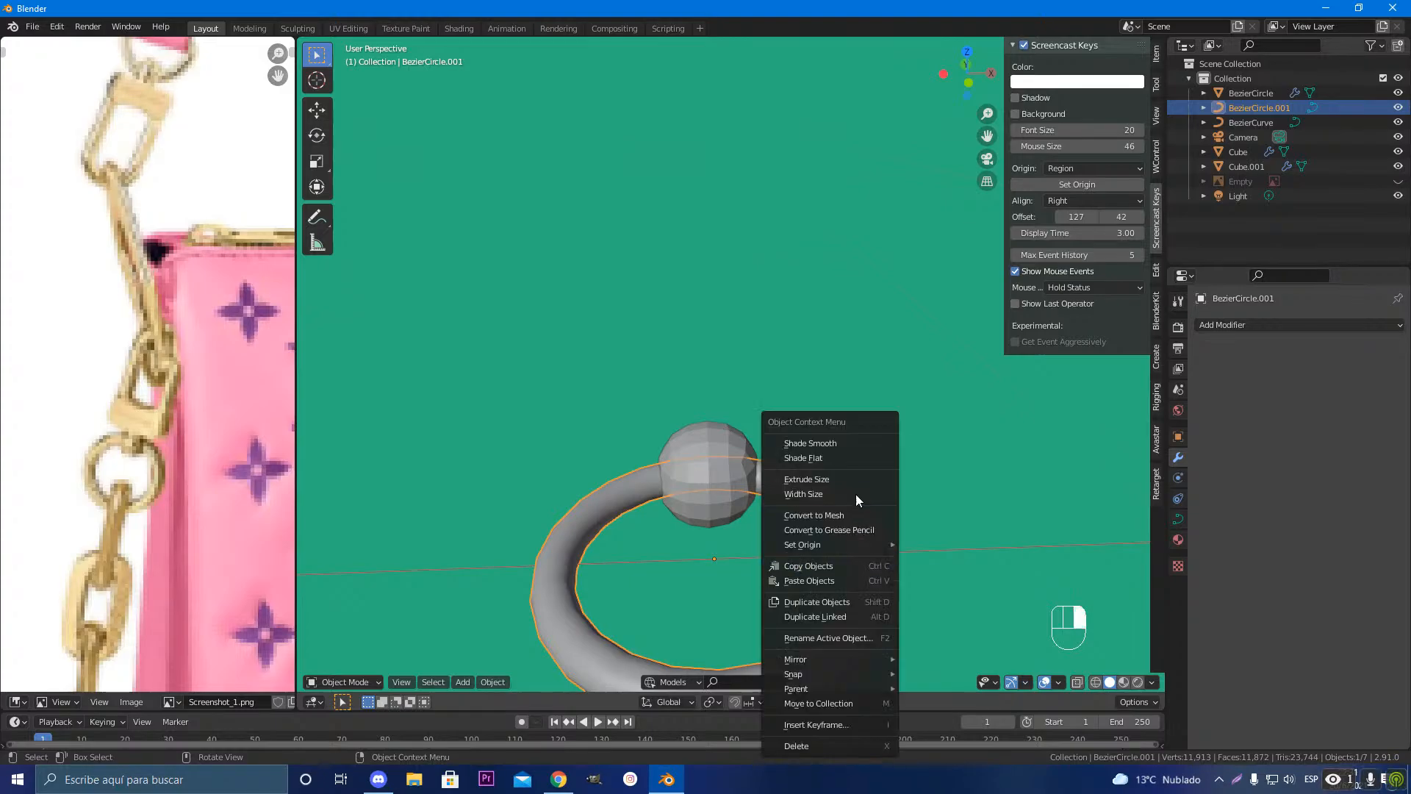
{"action": "left_click", "coordinate": [849, 513]}
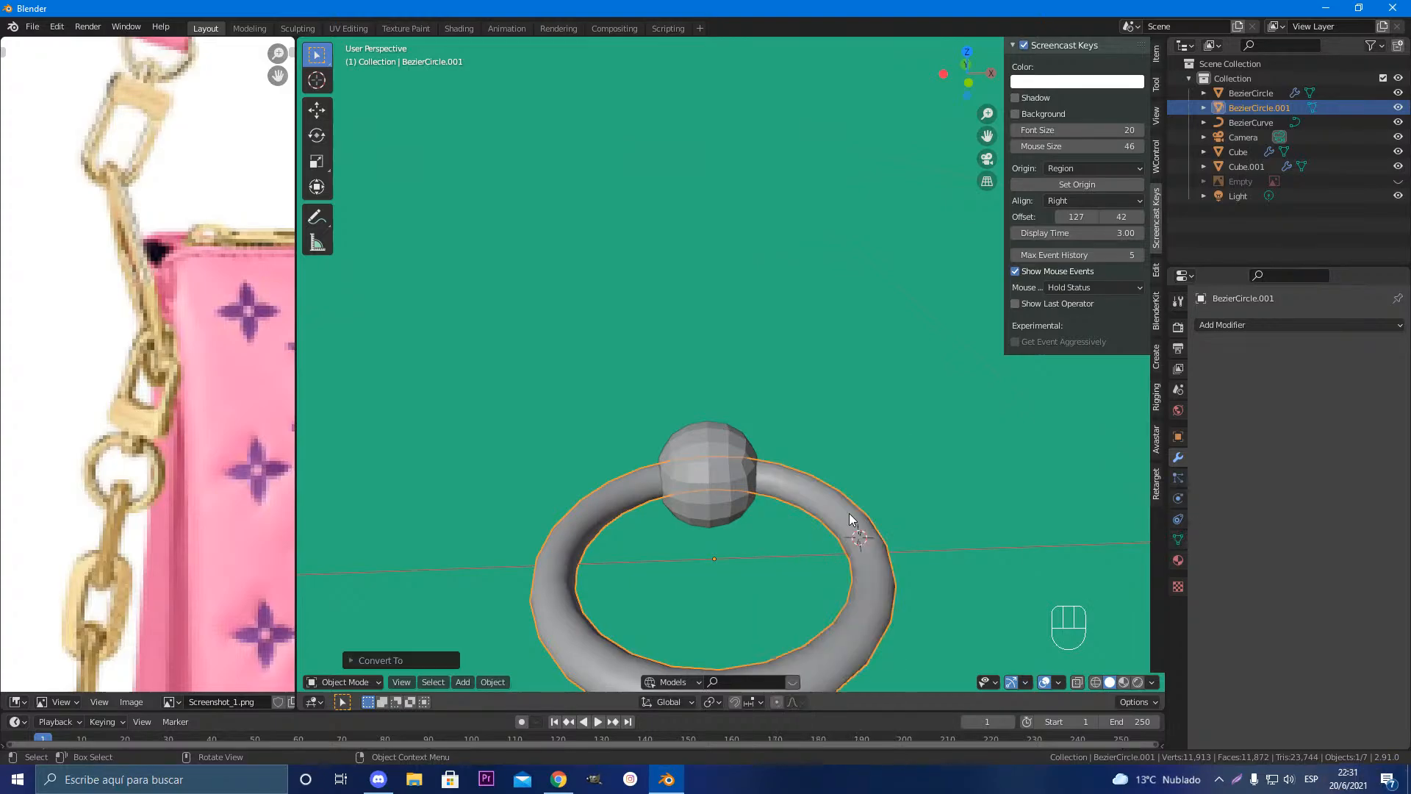
Step: Set the converted ring BezierCircle.001 as the object of the ball's Difference Boolean modifier
{"action": "middle_click_drag", "start_coordinate": [848, 512], "coordinate": [832, 488]}
{"action": "left_click", "coordinate": [727, 456]}
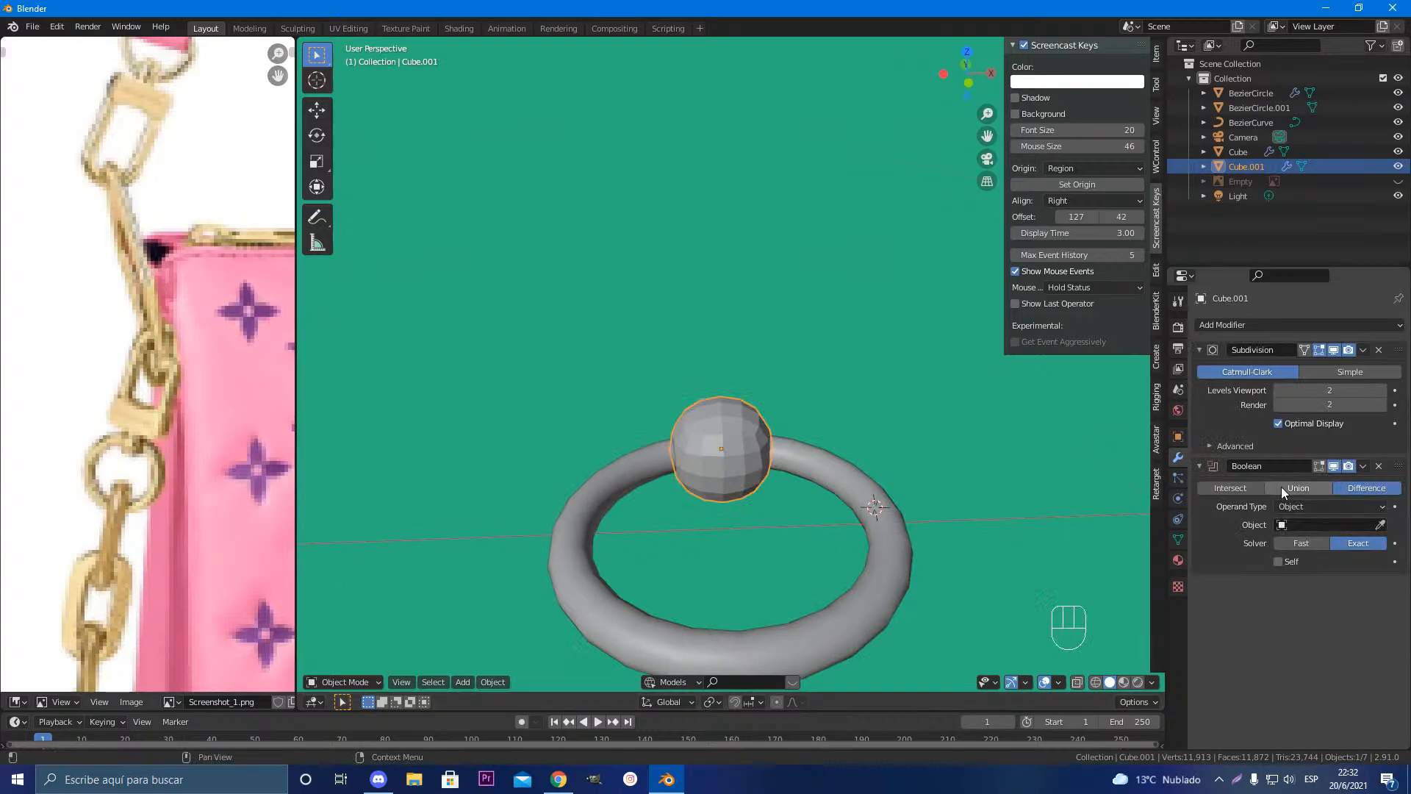
{"action": "left_click", "coordinate": [1380, 527]}
{"action": "left_click", "coordinate": [882, 526]}
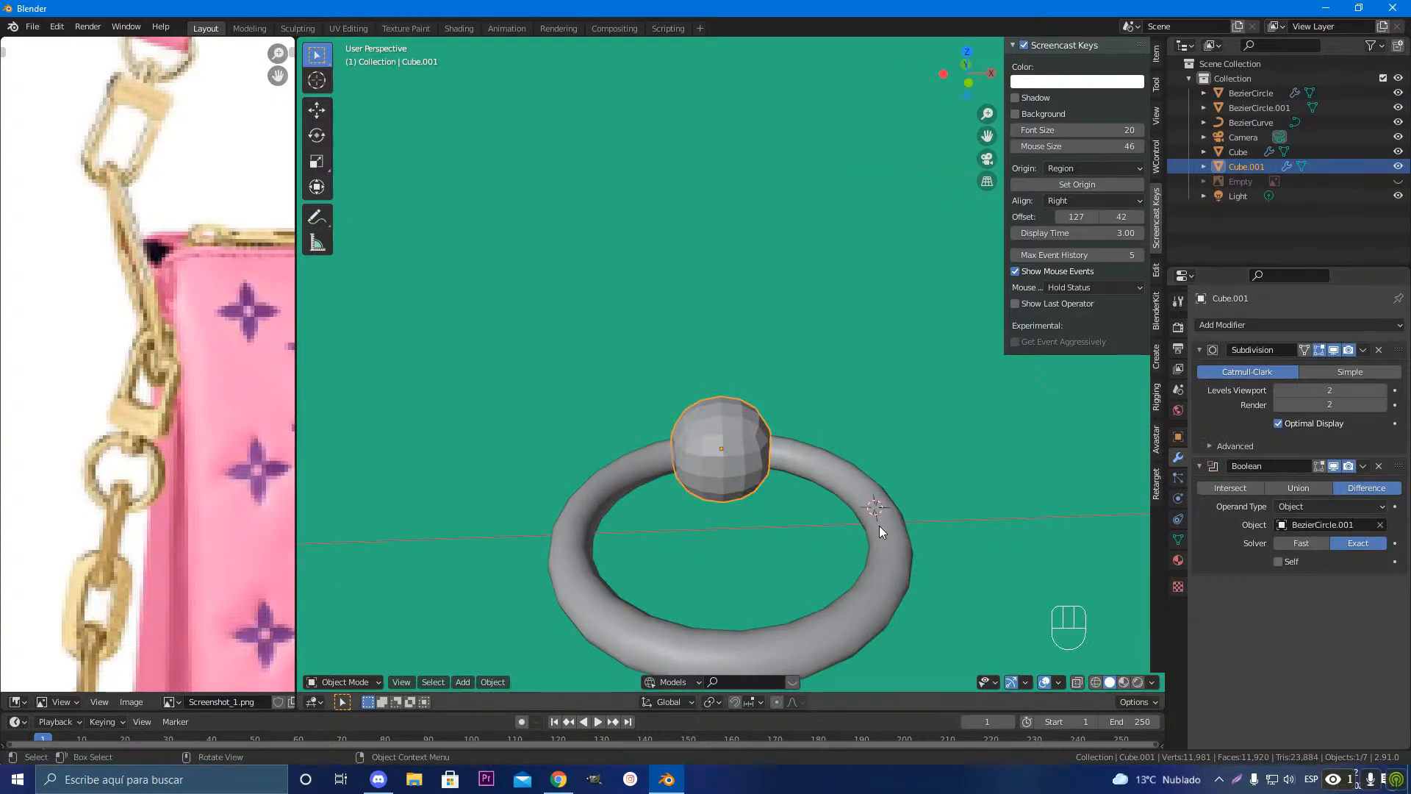
Step: Move the ball slightly along the global Y axis toward the ring's center
{"action": "middle_click_drag", "start_coordinate": [879, 526], "coordinate": [694, 466]}
{"action": "scroll", "coordinate": [693, 485], "scroll_direction": "up", "scroll_amount": 4}
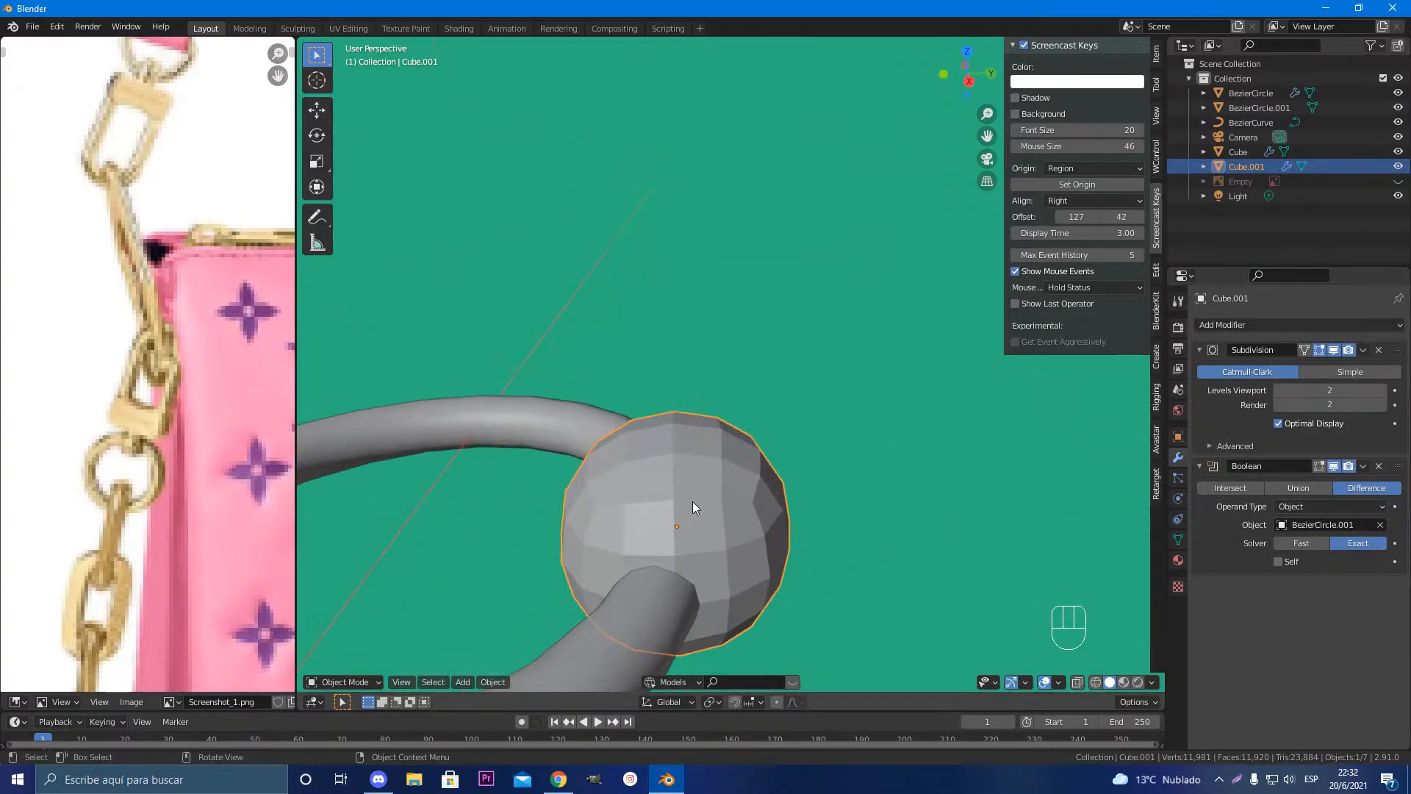
{"action": "left_click", "coordinate": [757, 520]}
{"action": "left_click", "coordinate": [758, 515]}
{"action": "key", "text": "g"}
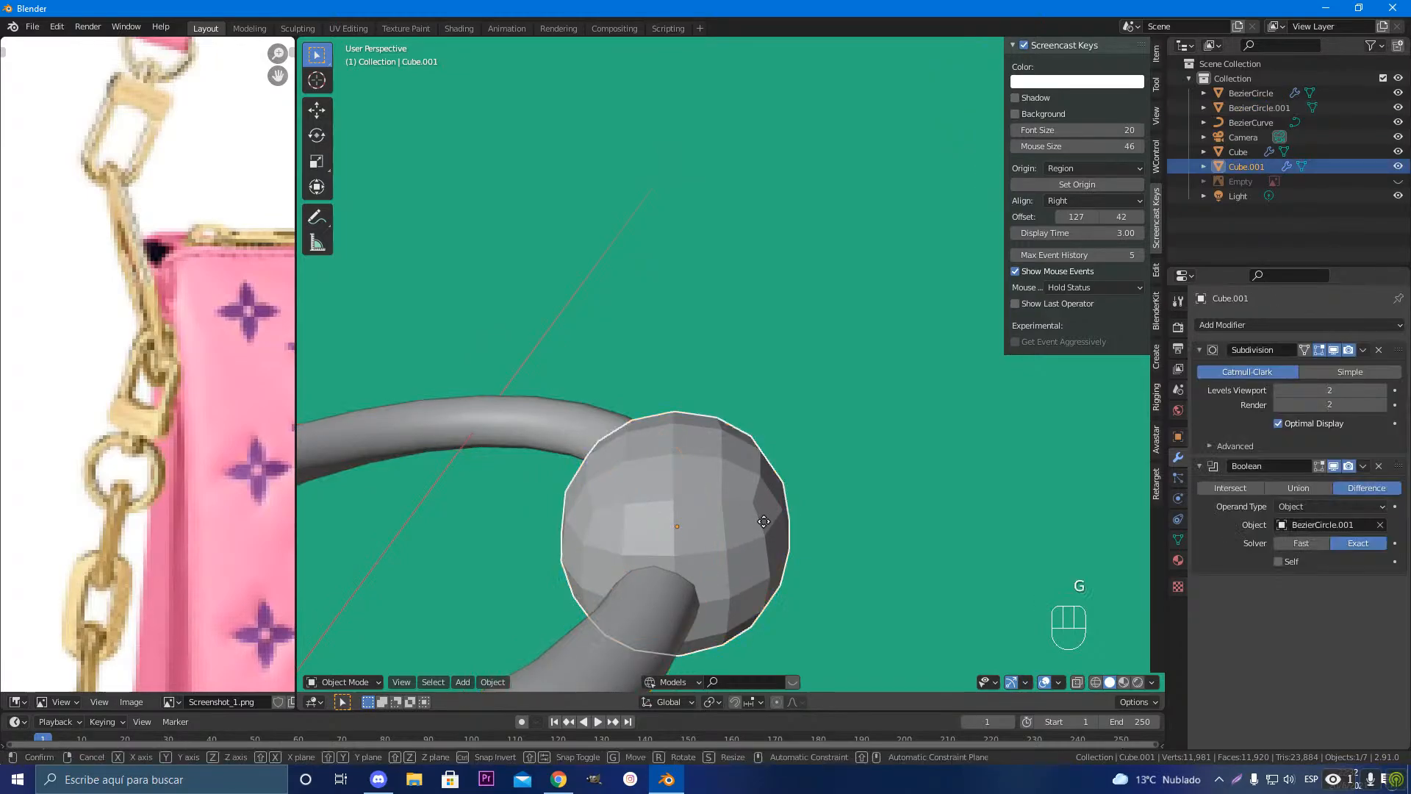
{"action": "key", "text": "z"}
{"action": "key", "text": "y"}
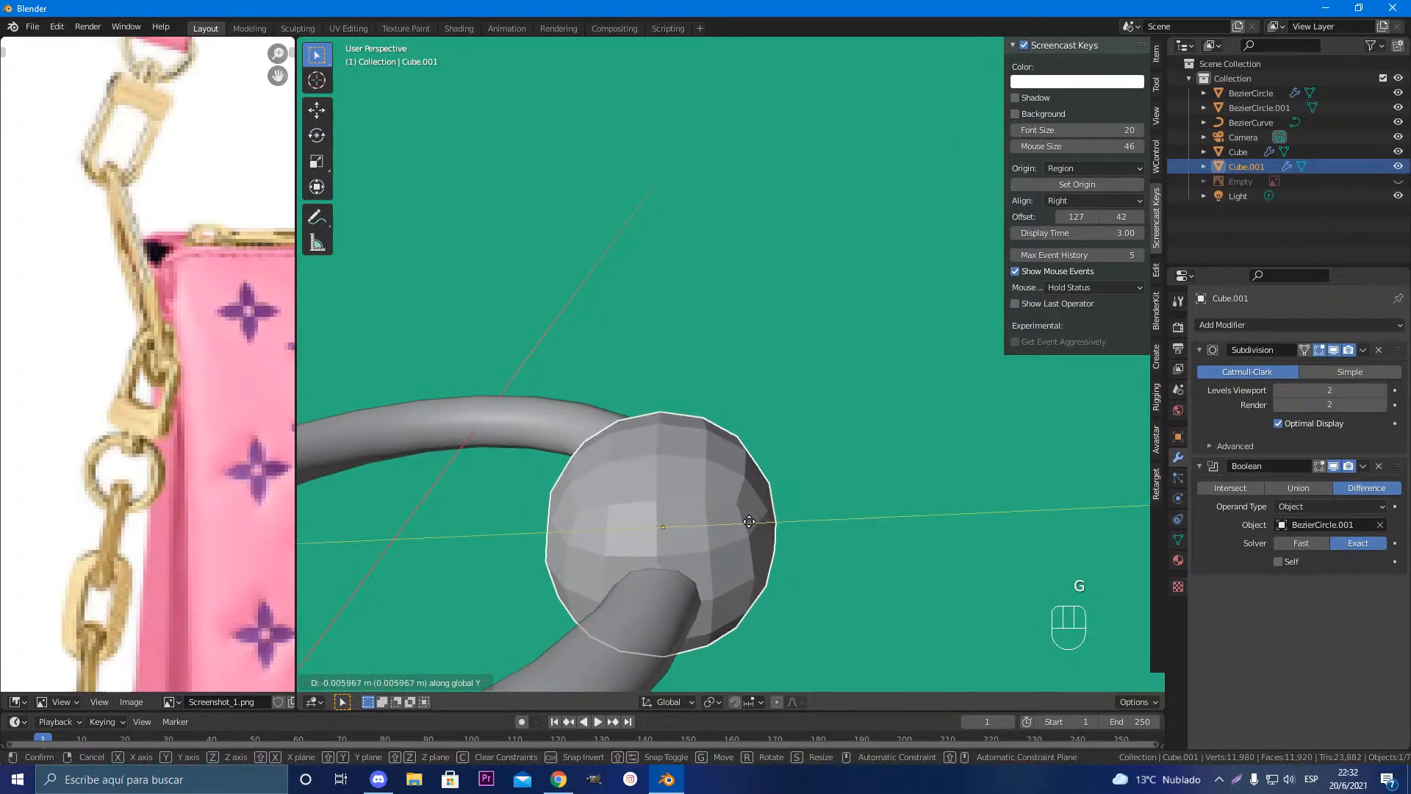
{"action": "left_click", "coordinate": [742, 514]}
Step: Examine the intersection of the ball and the ring from several angles, checking each object in turn
{"action": "middle_click_drag", "start_coordinate": [742, 514], "coordinate": [866, 539]}
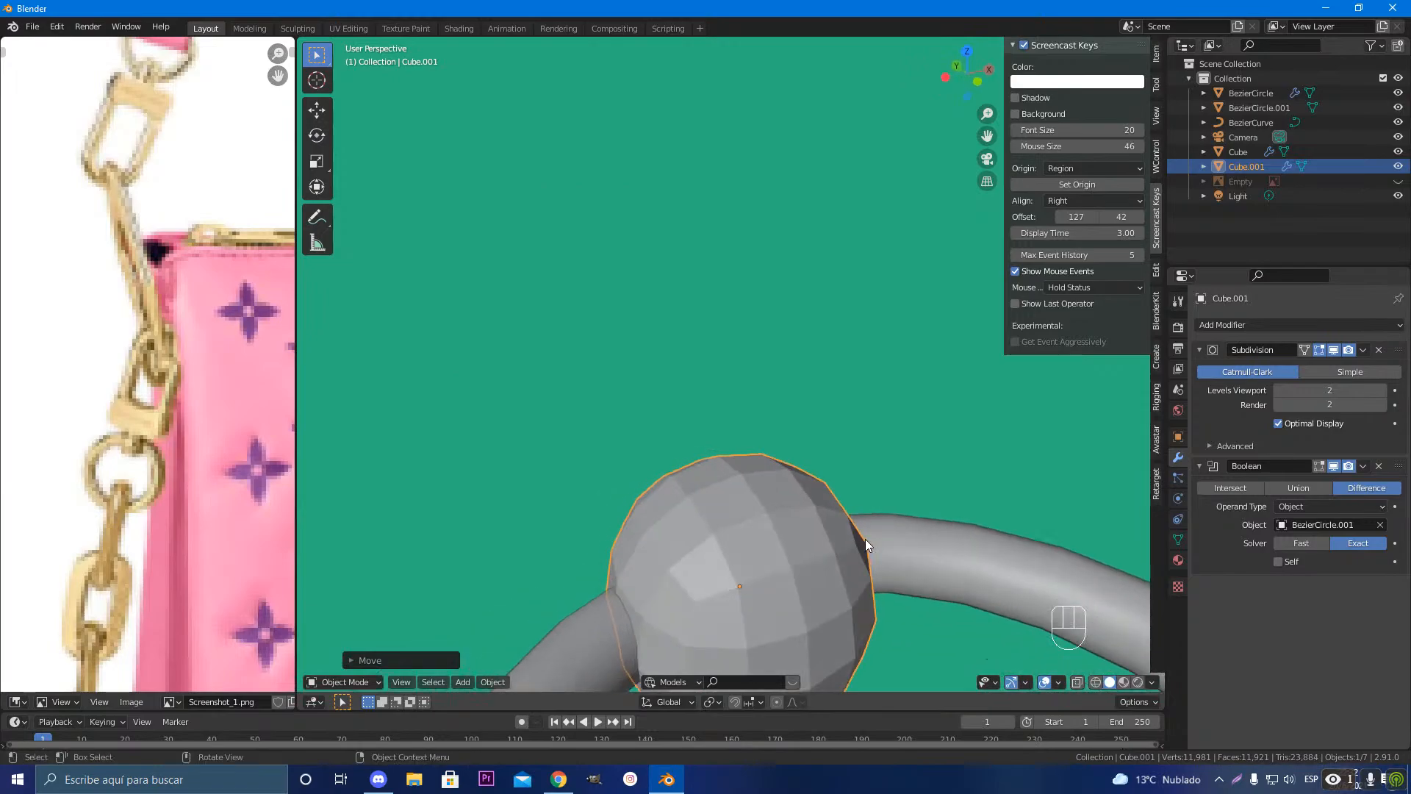
{"action": "key", "text": "Tab"}
{"action": "key", "text": "Tab"}
{"action": "middle_click_drag", "start_coordinate": [704, 556], "coordinate": [822, 585]}
{"action": "left_click", "coordinate": [822, 585]}
{"action": "scroll", "coordinate": [823, 585], "scroll_direction": "down", "scroll_amount": 1}
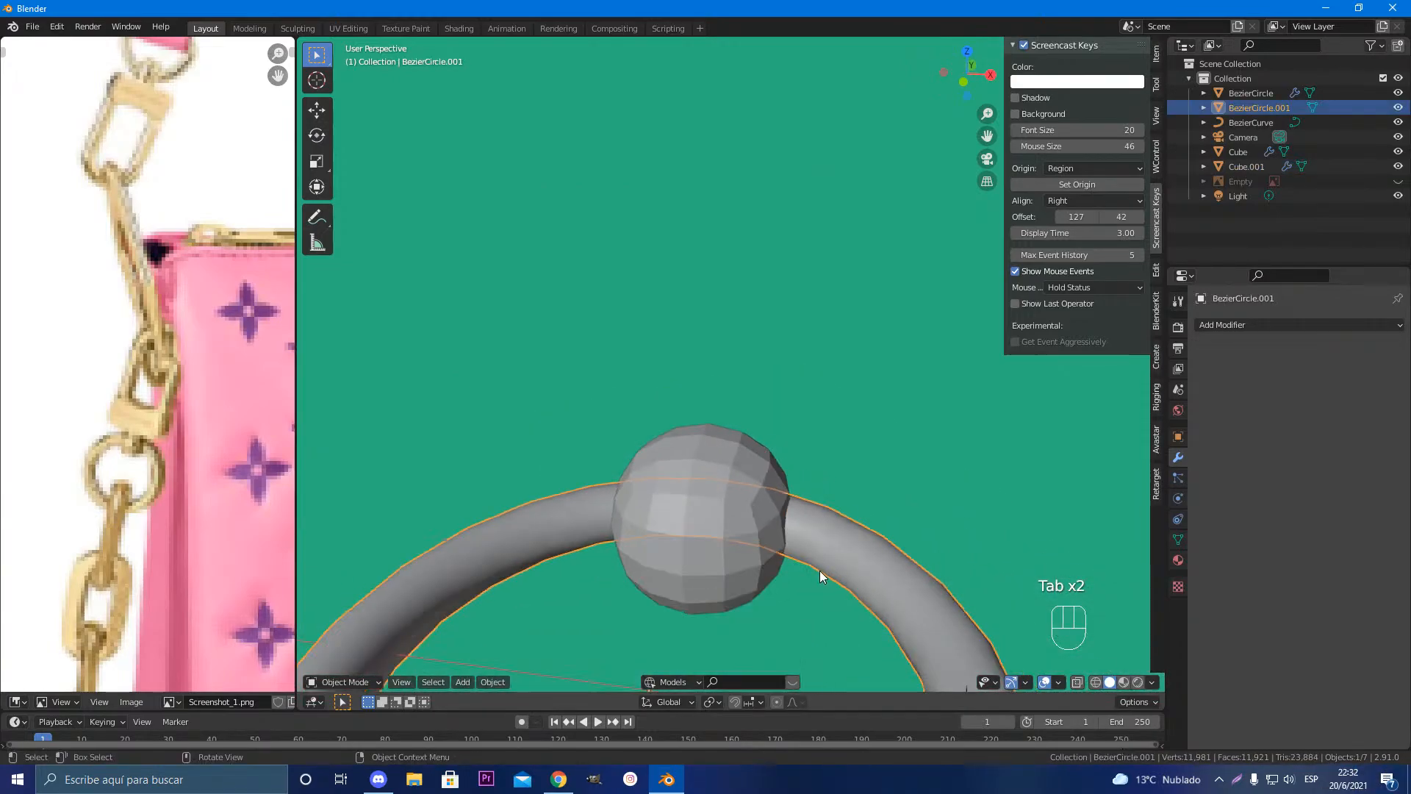
{"action": "key", "text": "Tab"}
{"action": "key", "text": "Tab"}
{"action": "left_click", "coordinate": [742, 545]}
{"action": "middle_click_drag", "start_coordinate": [760, 553], "coordinate": [695, 391]}
{"action": "scroll", "coordinate": [606, 468], "scroll_direction": "up", "scroll_amount": 3}
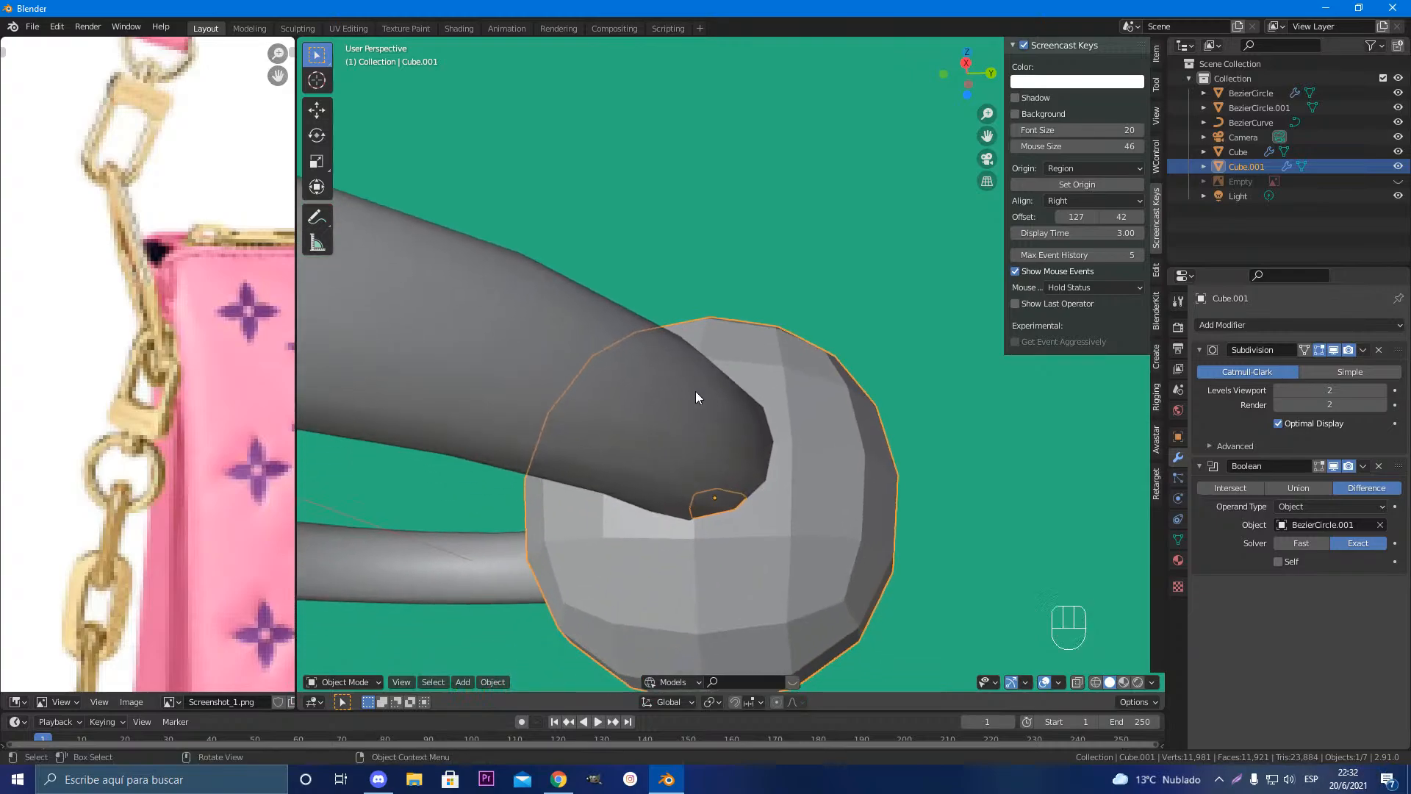
{"action": "left_click", "coordinate": [694, 423]}
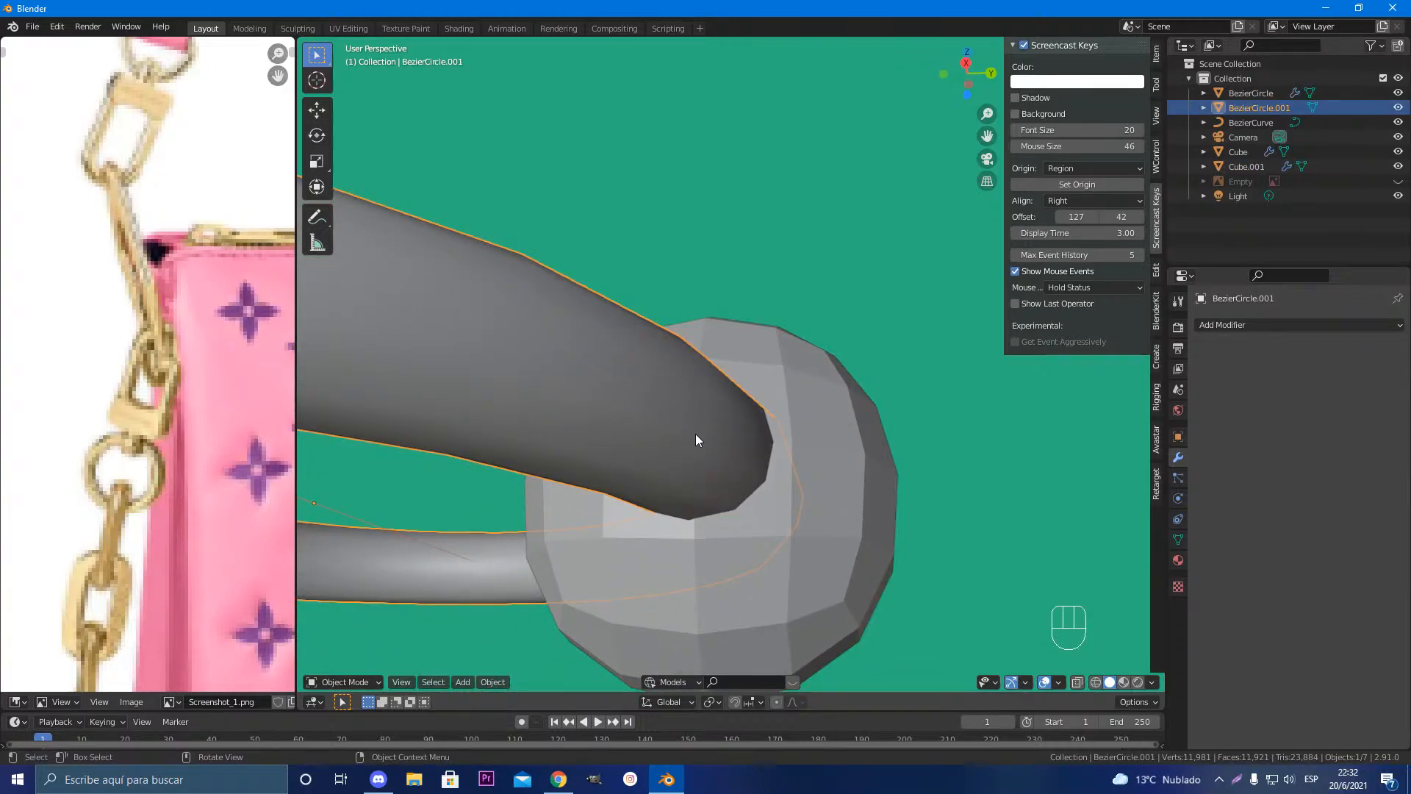
{"action": "middle_click_drag", "start_coordinate": [696, 435], "coordinate": [723, 524]}
{"action": "scroll", "coordinate": [725, 523], "scroll_direction": "down", "scroll_amount": 6}
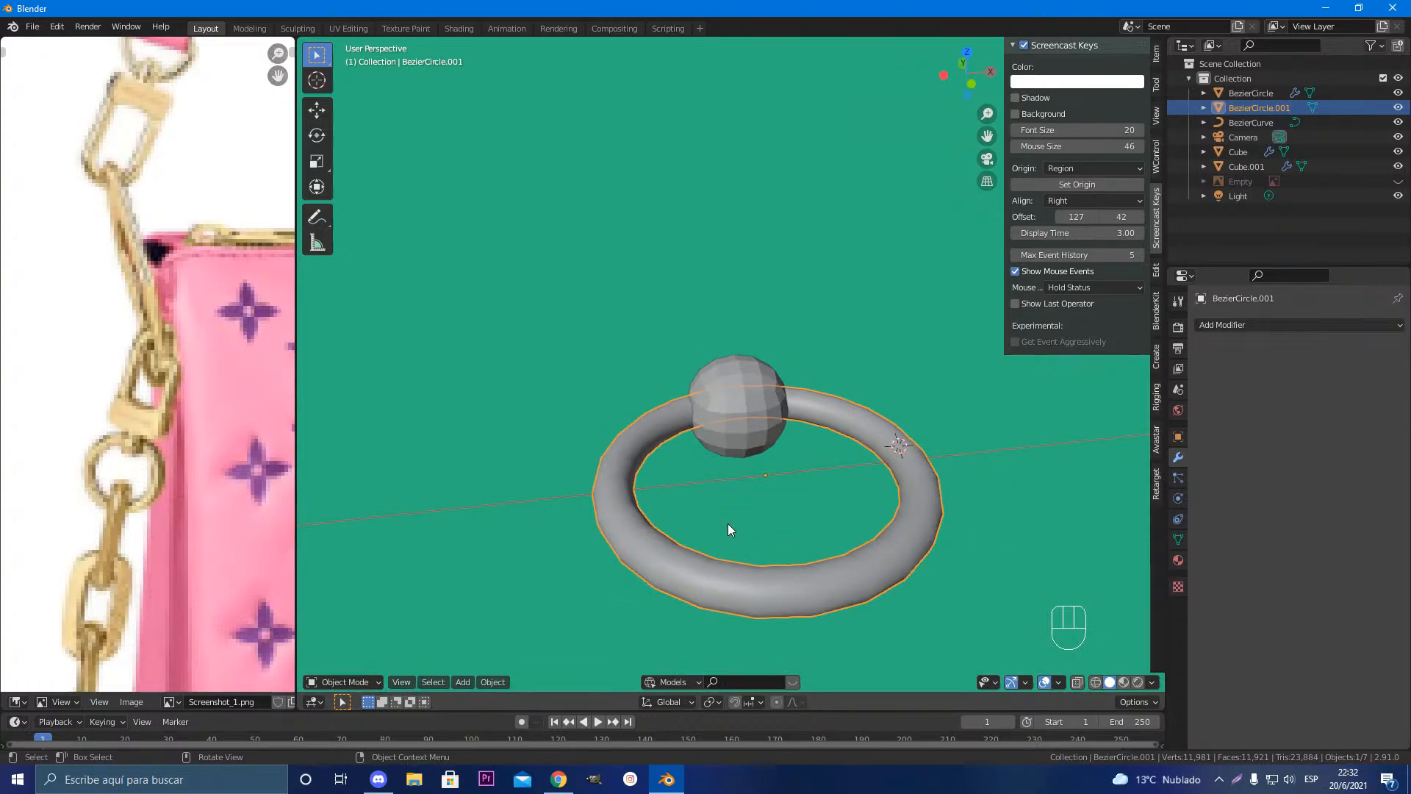
{"action": "middle_click_drag", "start_coordinate": [745, 522], "coordinate": [762, 565]}
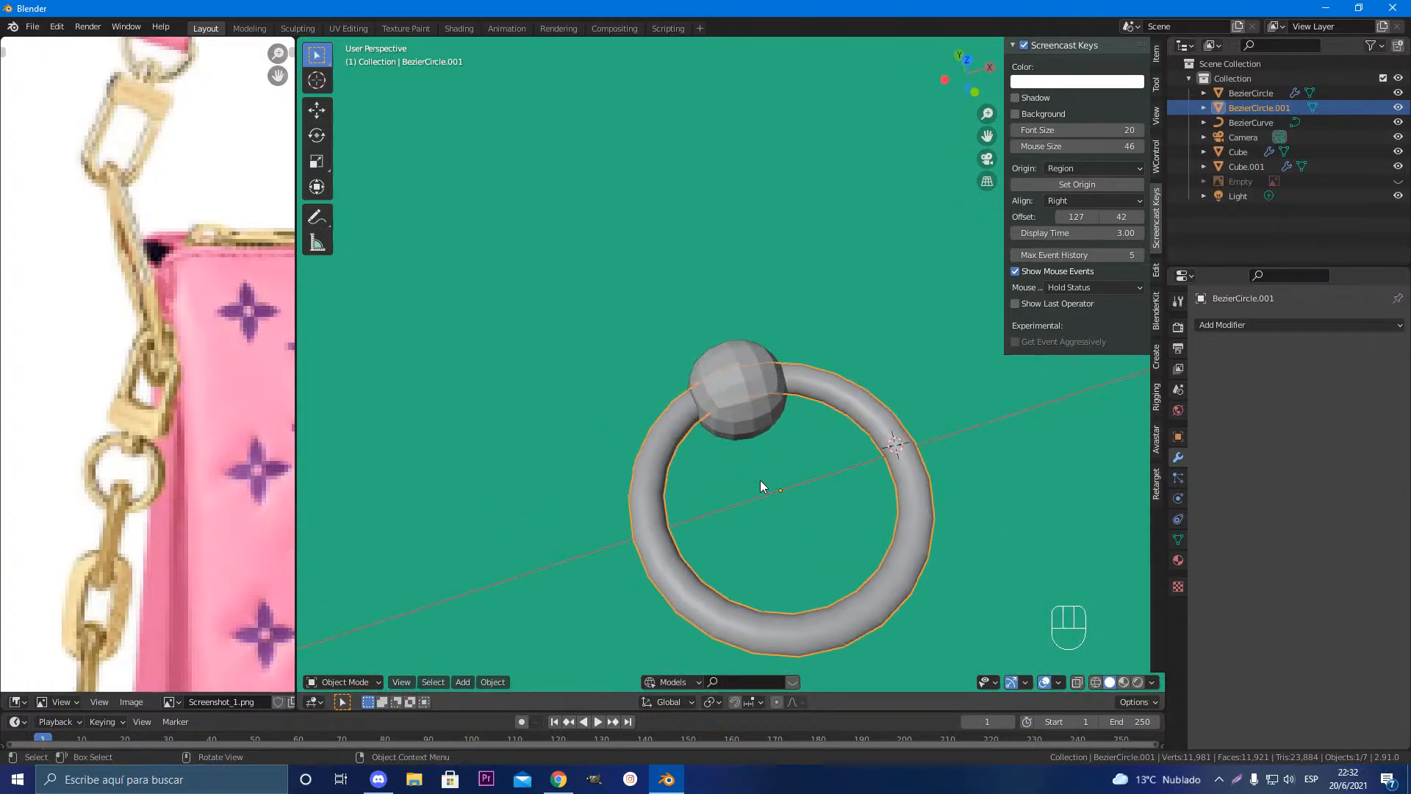
Step: Add a new mesh cube to the scene beside the existing ball and ring
{"action": "scroll", "coordinate": [760, 479], "scroll_direction": "up", "scroll_amount": 4}
{"action": "middle_click_drag", "start_coordinate": [760, 479], "coordinate": [907, 570], "text": "shift"}
{"action": "scroll", "coordinate": [906, 572], "scroll_direction": "down", "scroll_amount": 4}
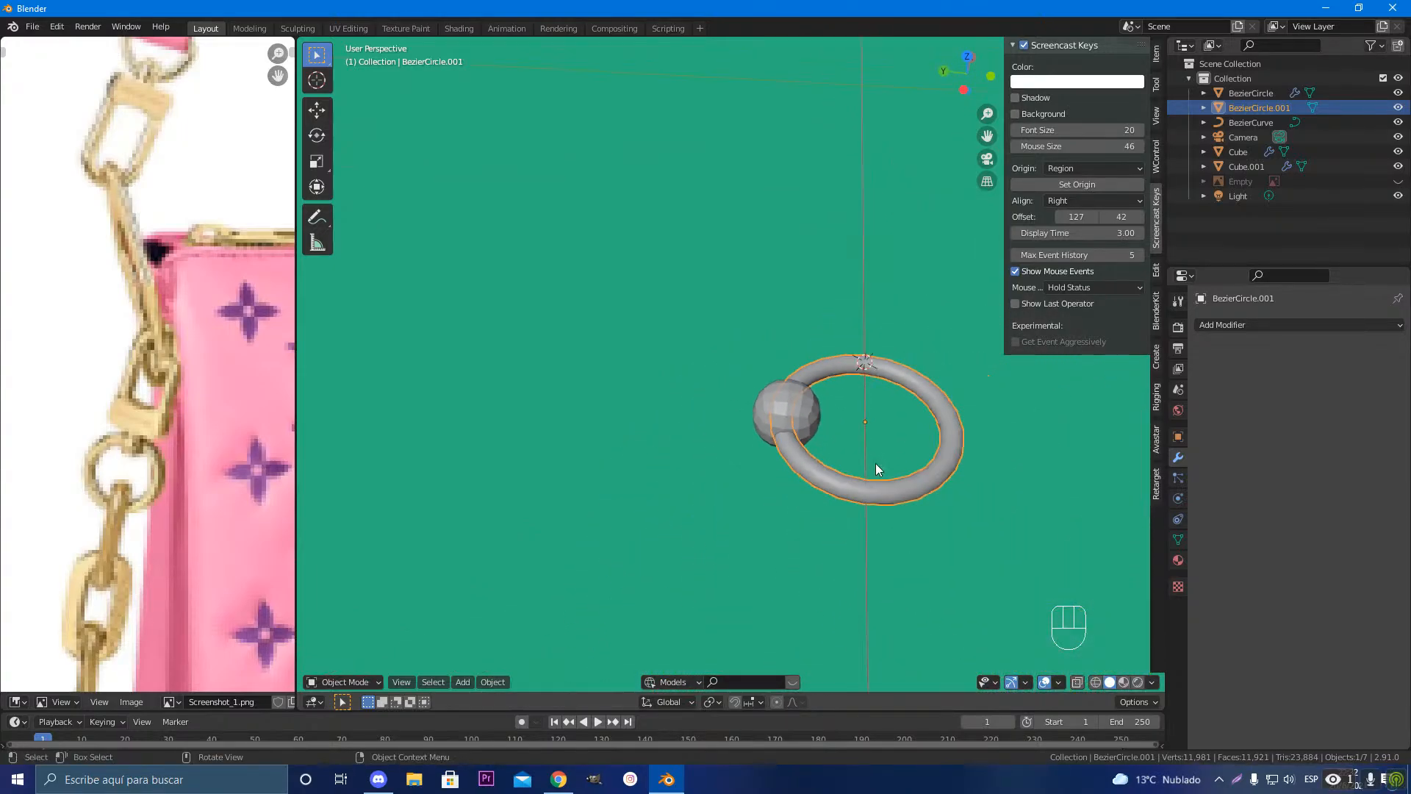
{"action": "scroll", "coordinate": [850, 466], "scroll_direction": "up", "scroll_amount": 5}
{"action": "middle_click_drag", "start_coordinate": [938, 504], "coordinate": [844, 488], "text": "shift"}
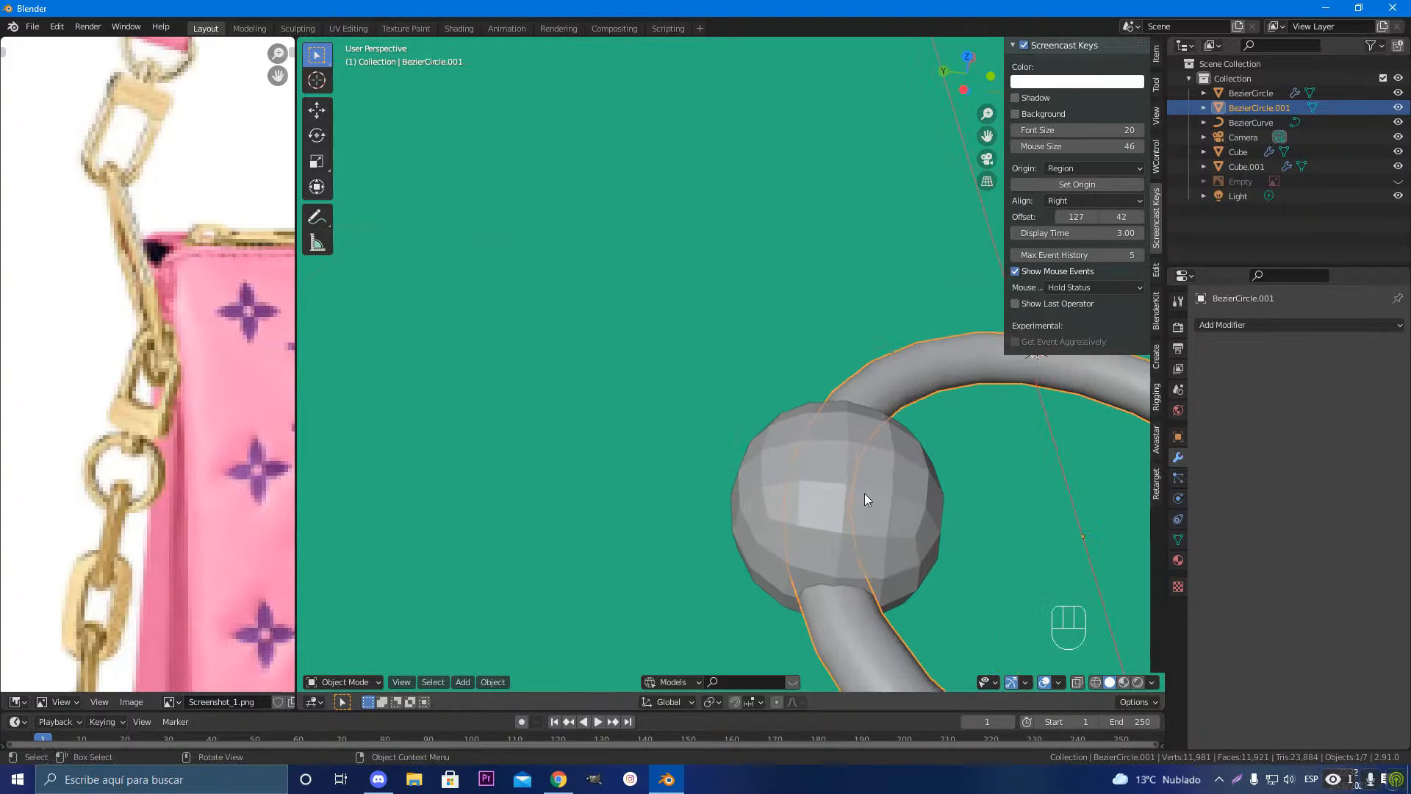
{"action": "key", "text": "shift+a"}
{"action": "mouse_move", "coordinate": [871, 448]}
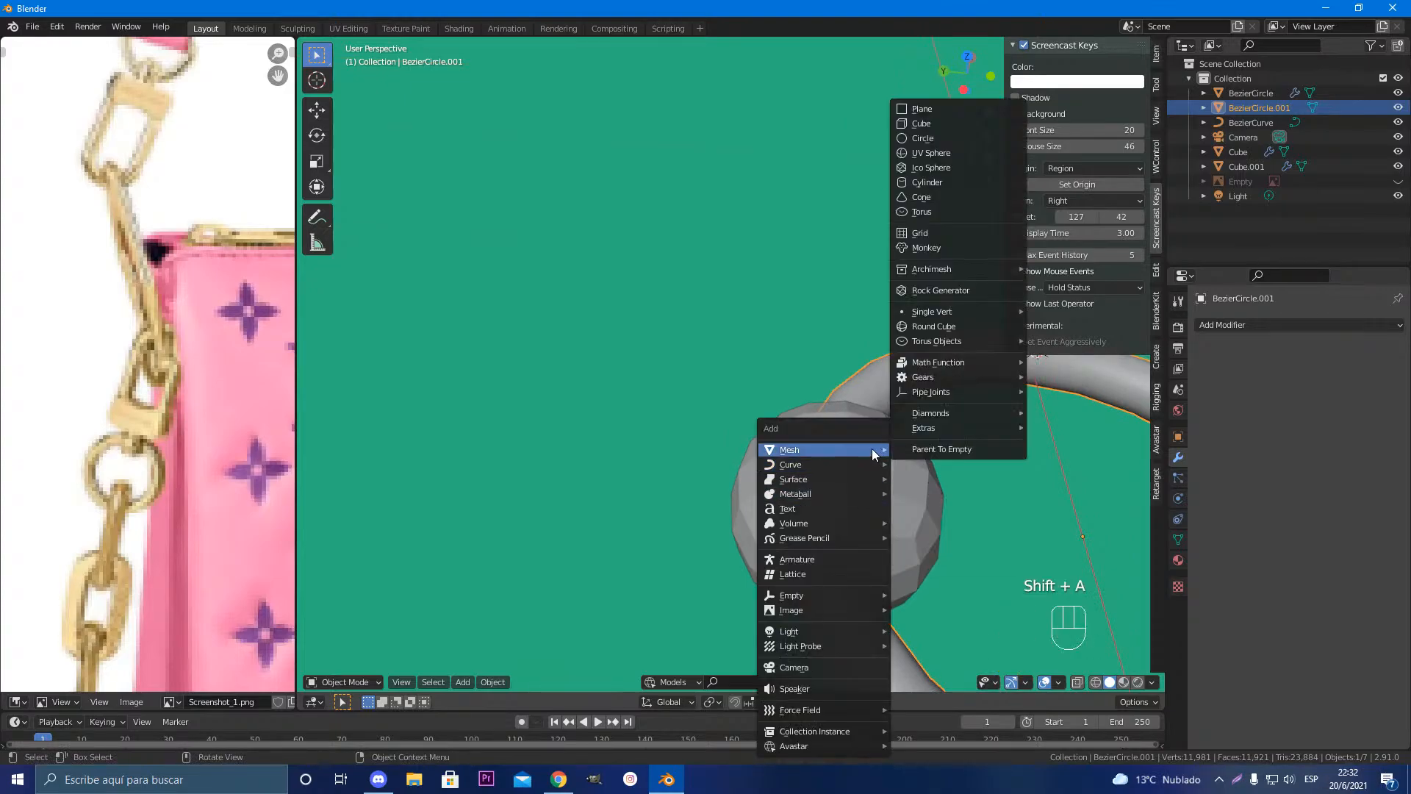
{"action": "left_click", "coordinate": [920, 124]}
Step: Scale the new cube down uniformly to nearly the size of the ring
{"action": "scroll", "coordinate": [858, 381], "scroll_direction": "down", "scroll_amount": 8}
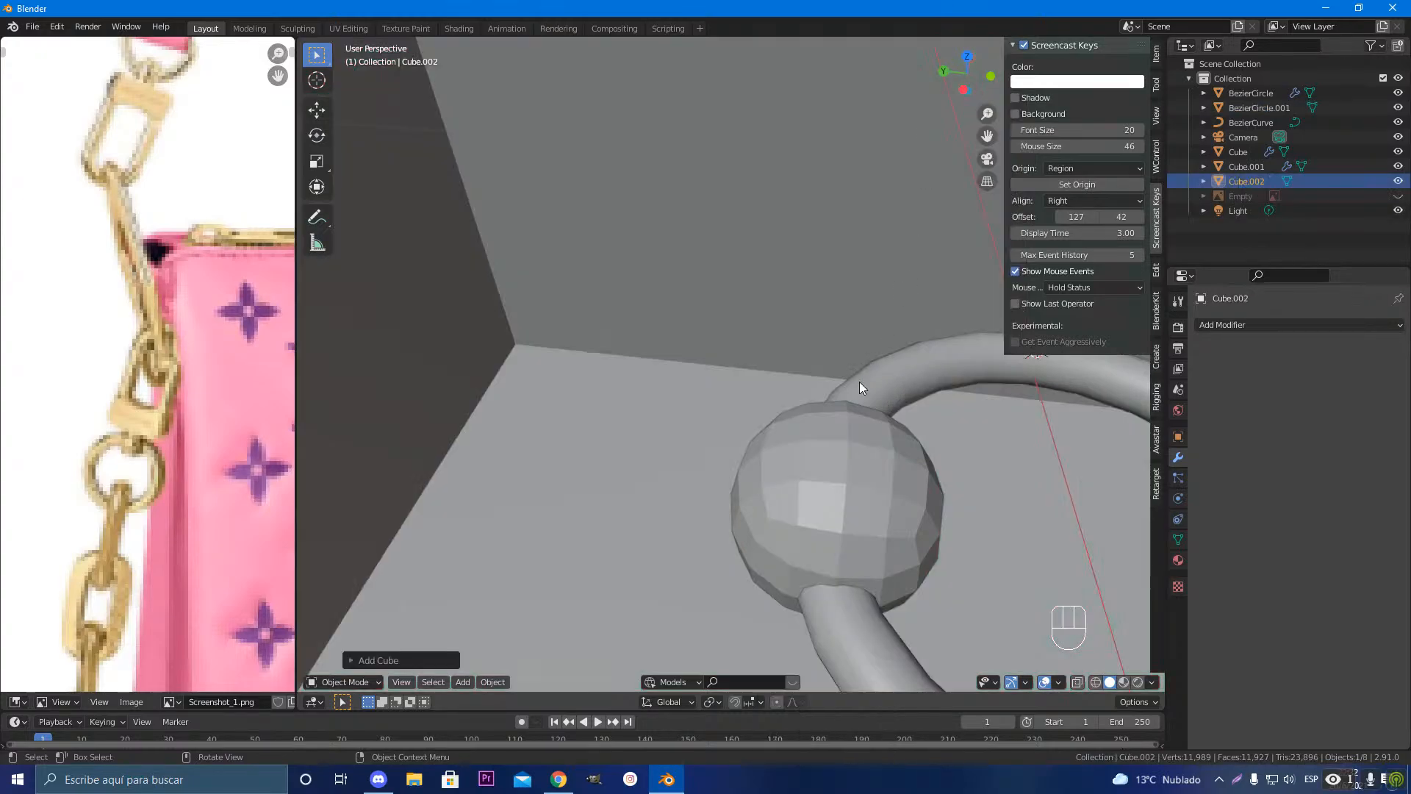
{"action": "scroll", "coordinate": [870, 404], "scroll_direction": "down", "scroll_amount": 4}
{"action": "key", "text": "s"}
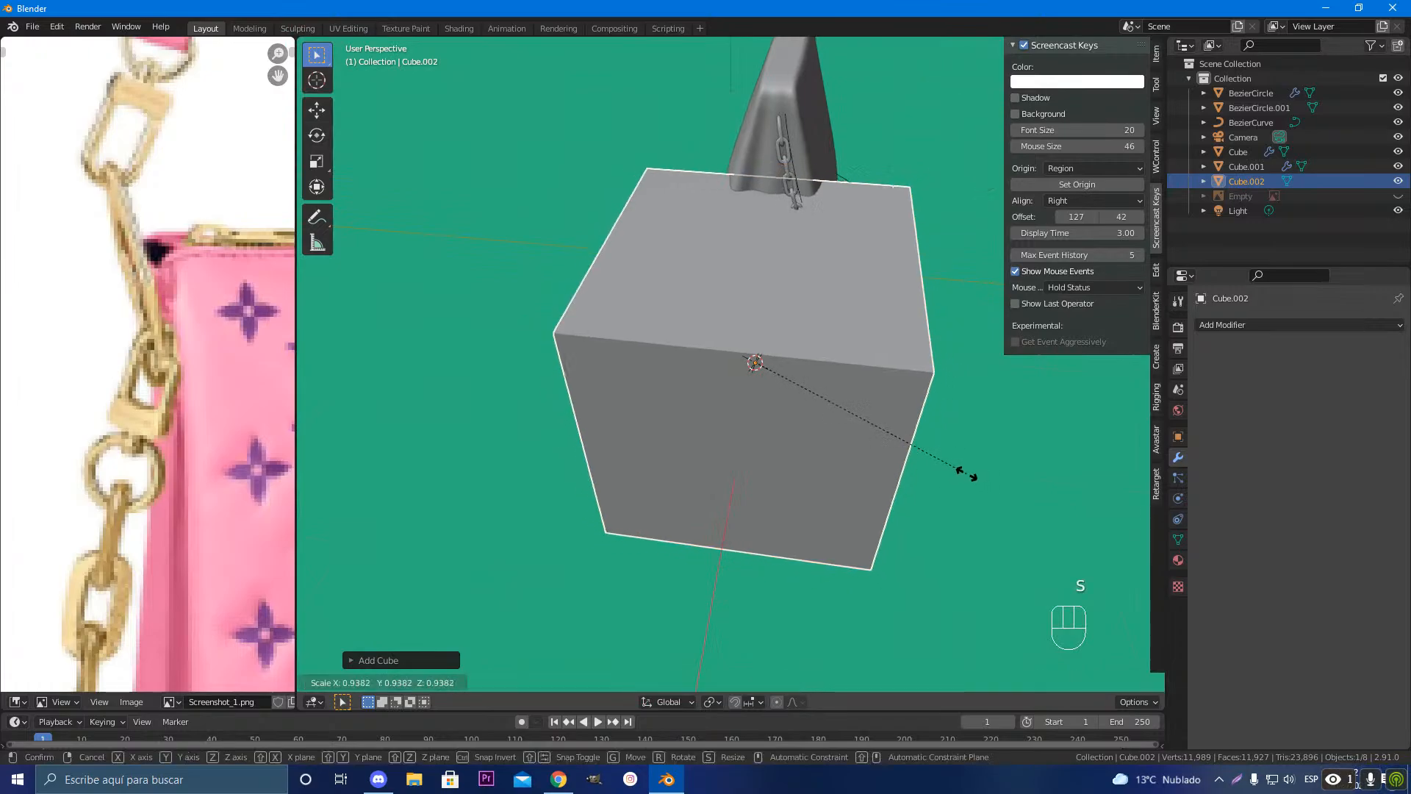
{"action": "left_click", "coordinate": [748, 390]}
{"action": "key", "text": "h"}
{"action": "key", "text": "x"}
{"action": "left_click", "coordinate": [748, 390]}
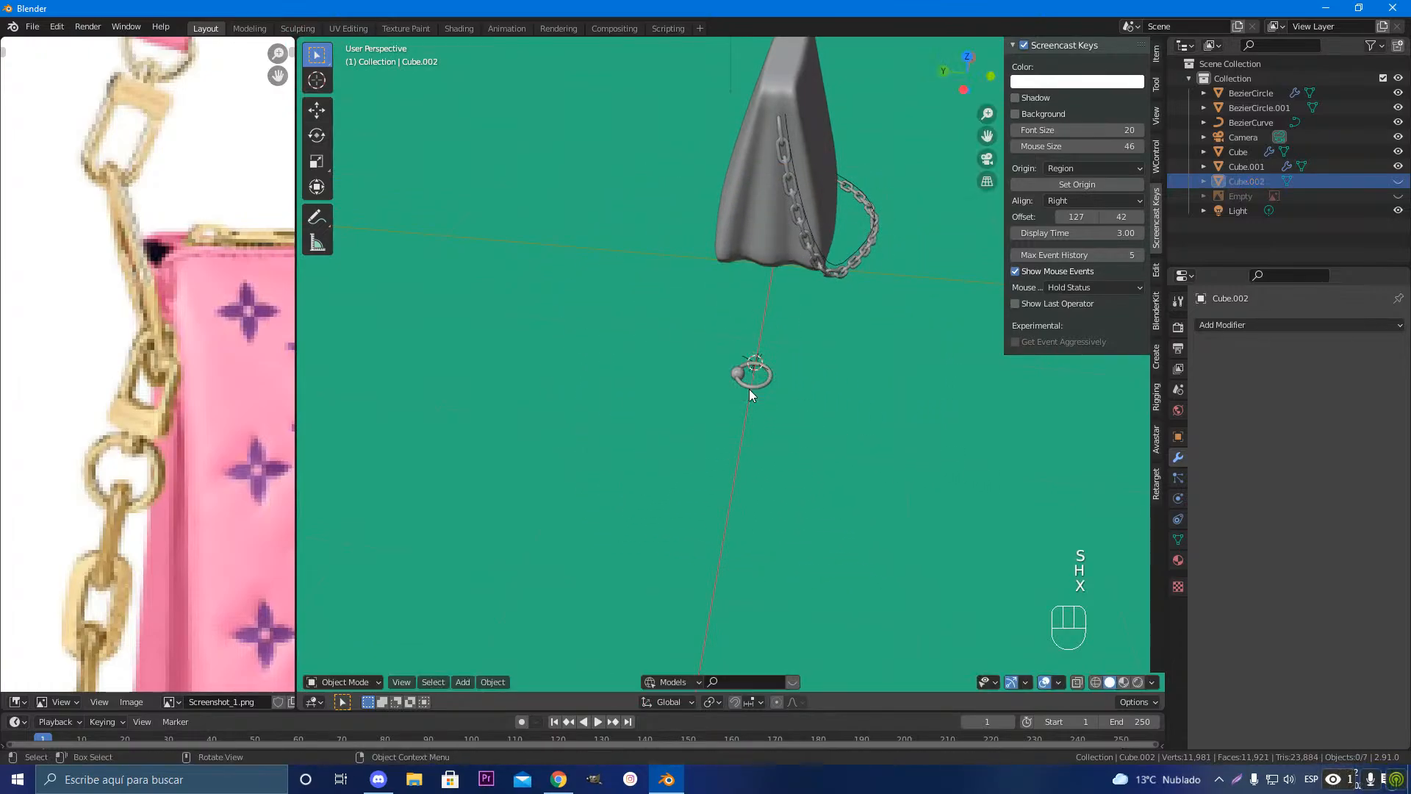
{"action": "key", "text": "ctrl+z"}
Step: Move the small cube to the outer side of the ball, just outside the ring
{"action": "key", "text": "g"}
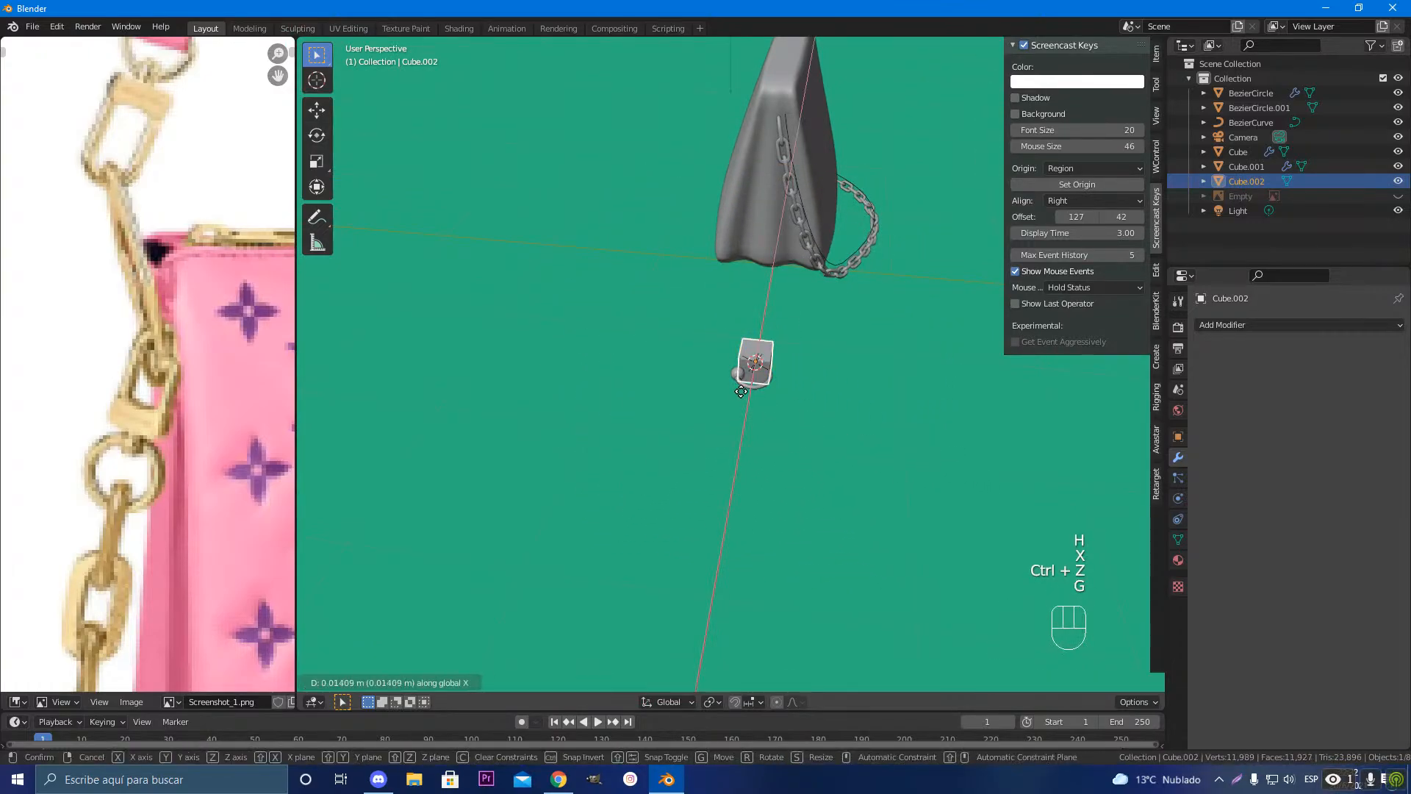
{"action": "left_click", "coordinate": [715, 386]}
{"action": "key", "text": "KP_Decimal"}
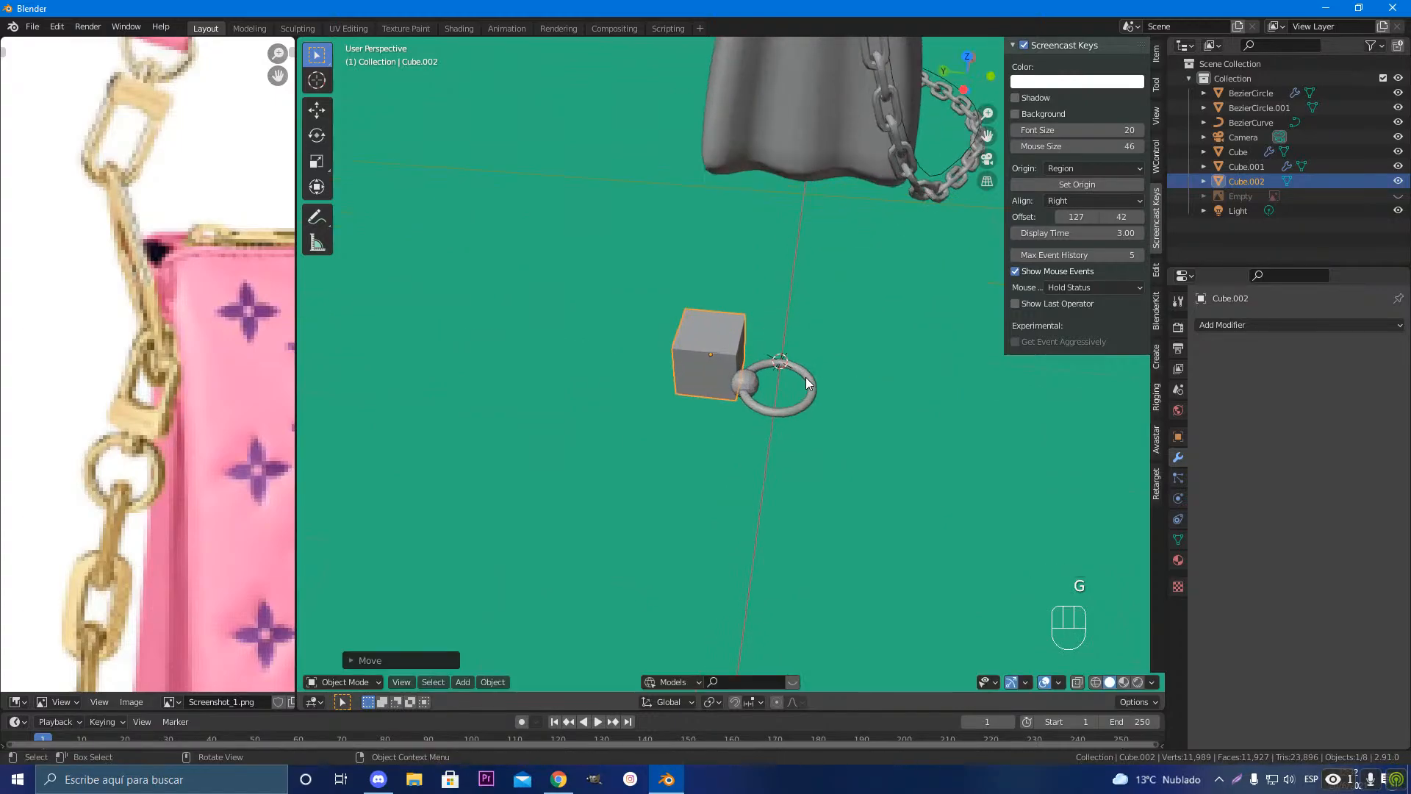
{"action": "scroll", "coordinate": [800, 403], "scroll_direction": "down", "scroll_amount": 5}
{"action": "middle_click_drag", "start_coordinate": [695, 429], "coordinate": [773, 457]}
{"action": "key", "text": "g"}
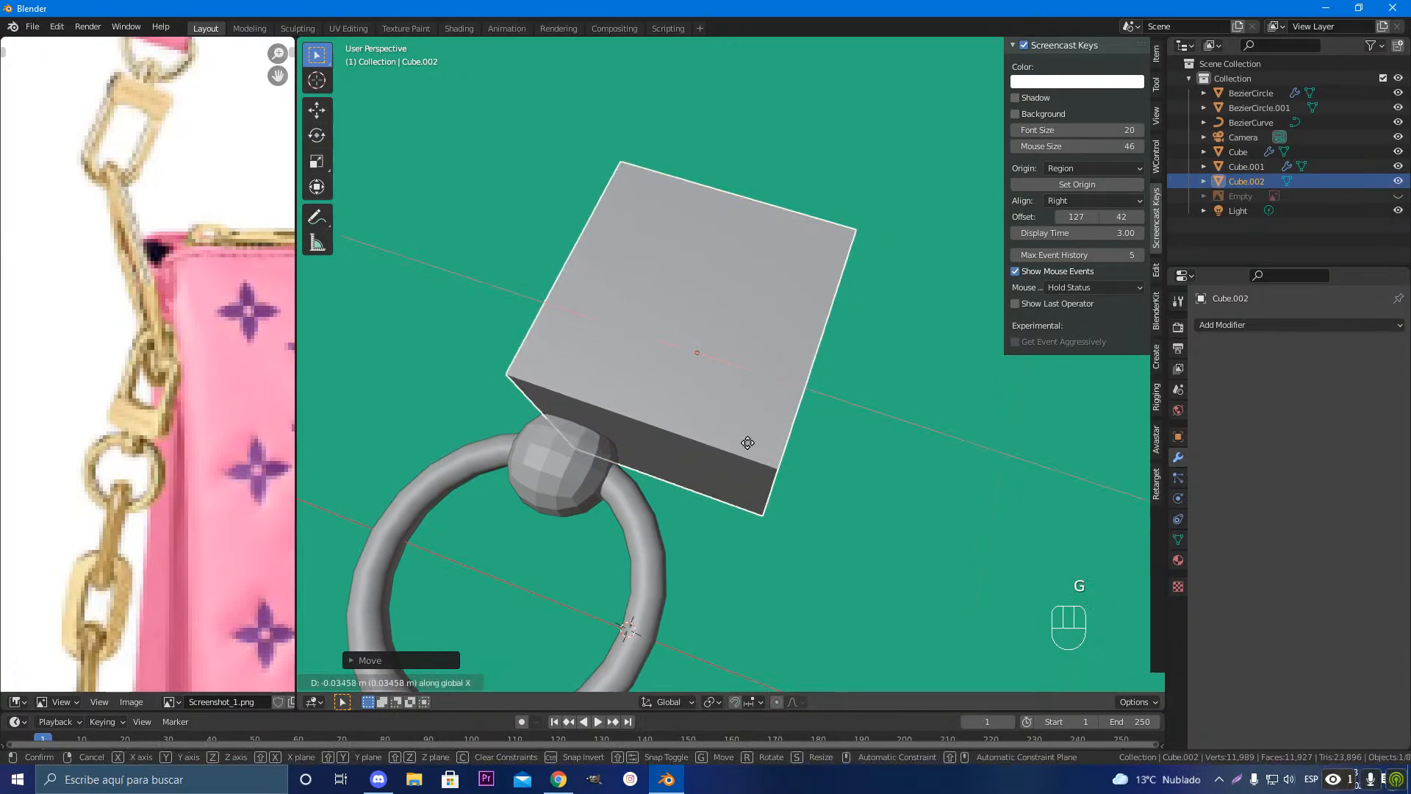
{"action": "left_click", "coordinate": [682, 410]}
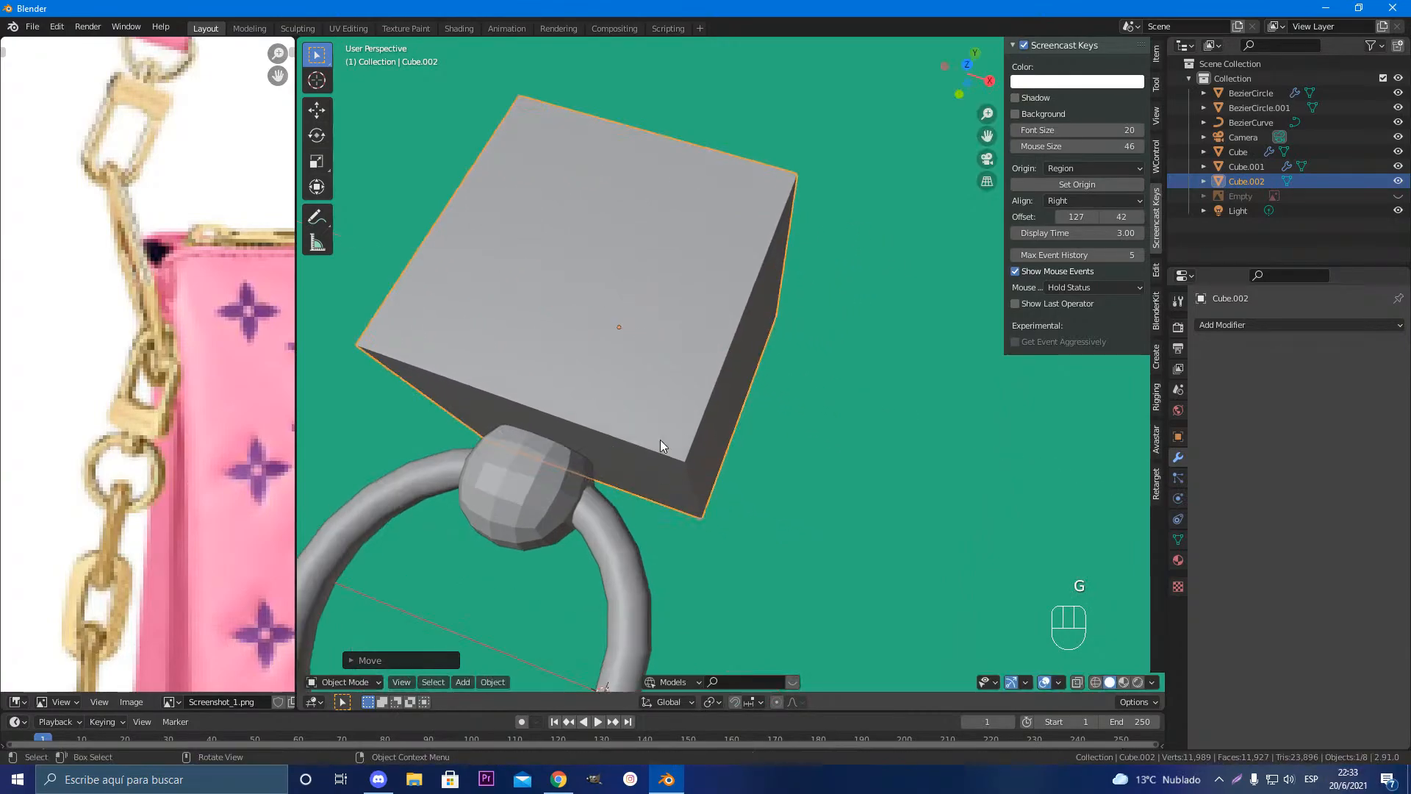
Step: Center the cube on the ball along the global X axis in the top orthographic view
{"action": "middle_click_drag", "start_coordinate": [660, 440], "coordinate": [720, 442]}
{"action": "key", "text": "KP_1"}
{"action": "key", "text": "KP_7"}
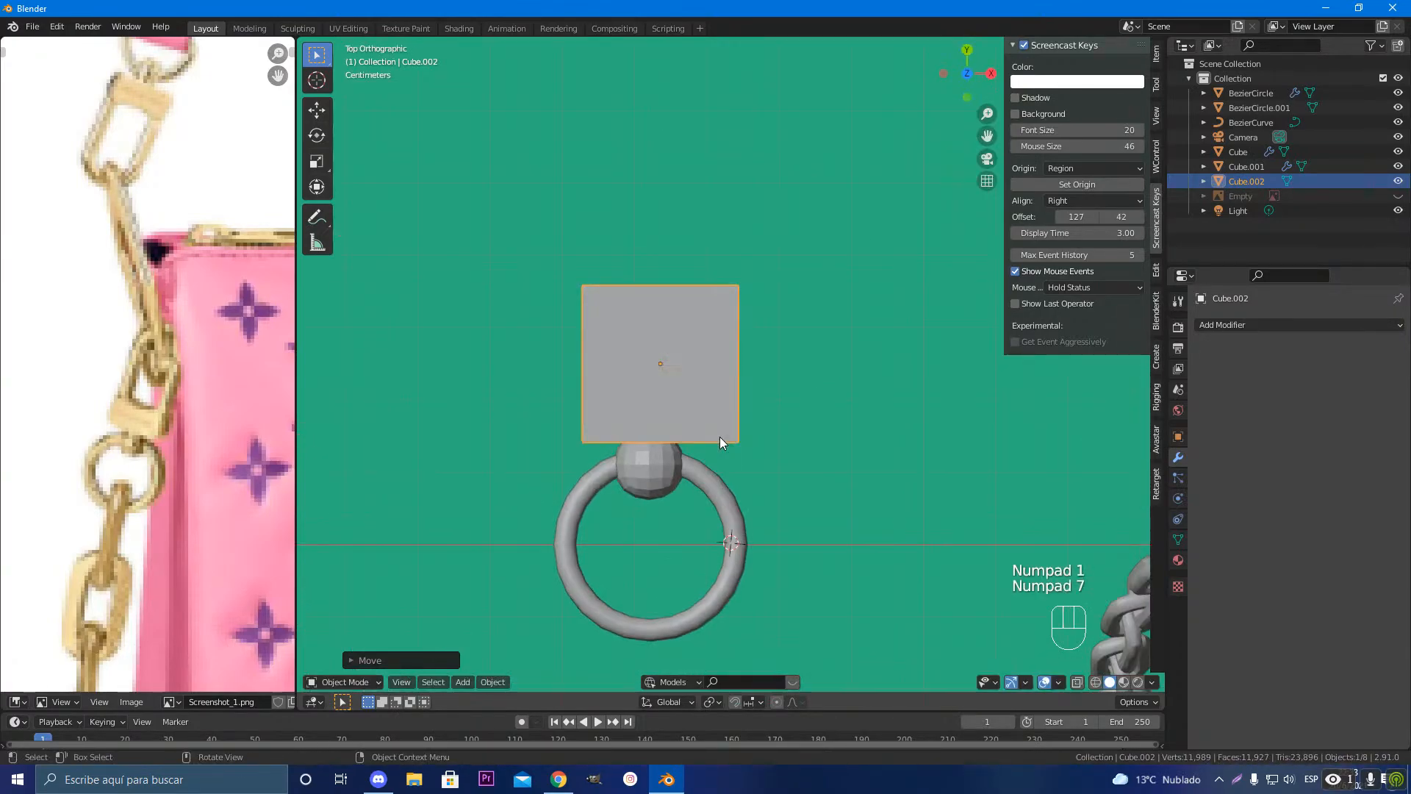
{"action": "key", "text": "KP_7"}
{"action": "key", "text": "g"}
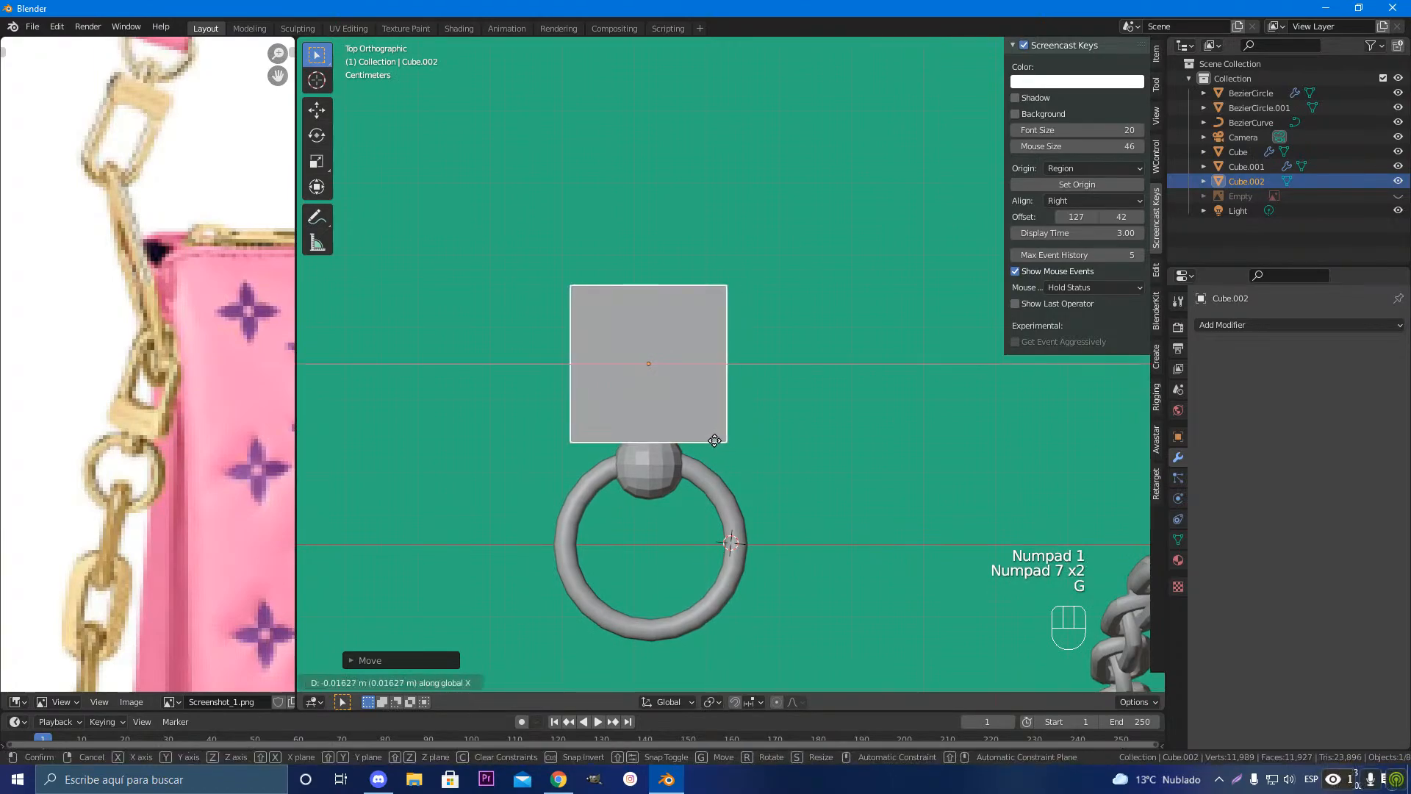
{"action": "left_click", "coordinate": [710, 442]}
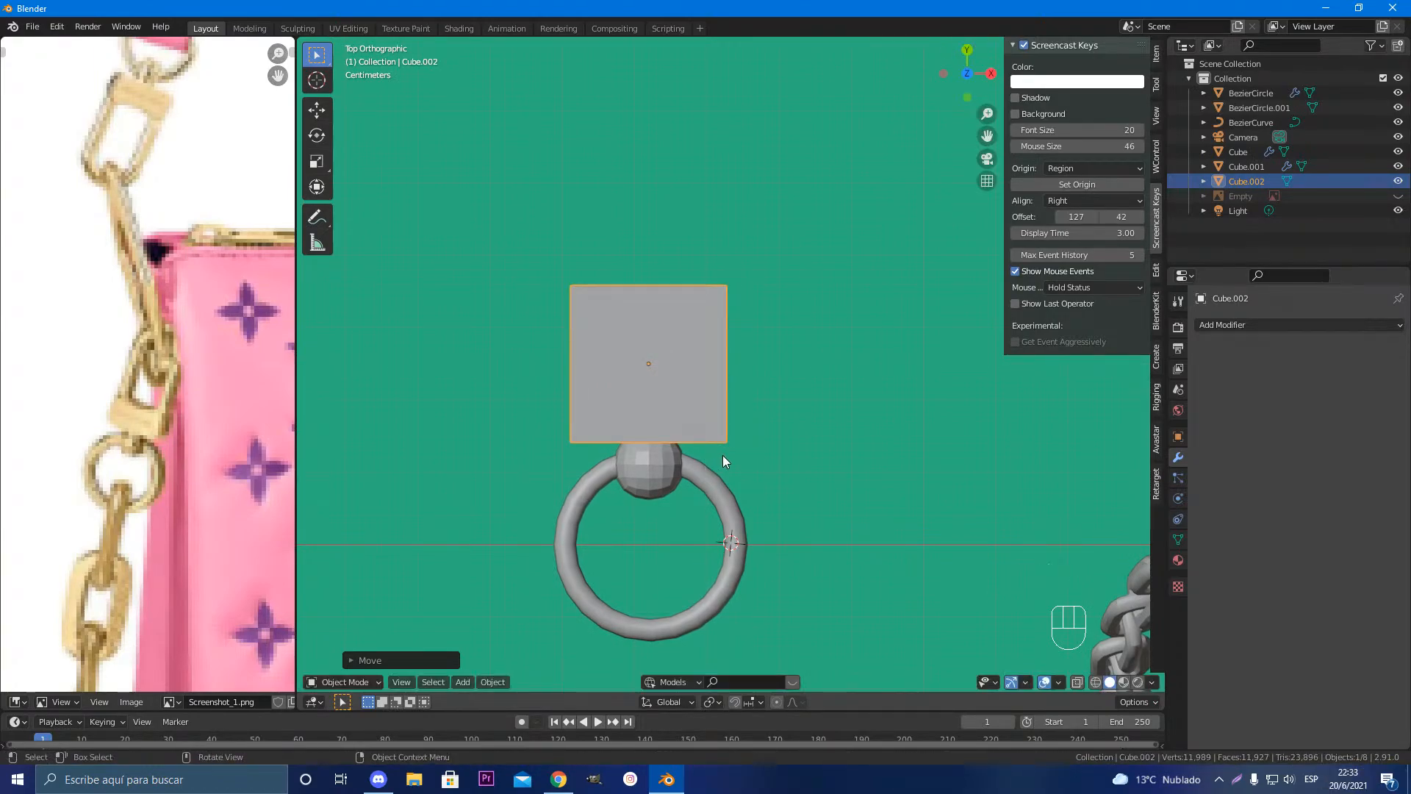
Step: Scale the small cube along global Y to about half its depth, keeping it visible
{"action": "key", "text": "s"}
{"action": "key", "text": "z"}
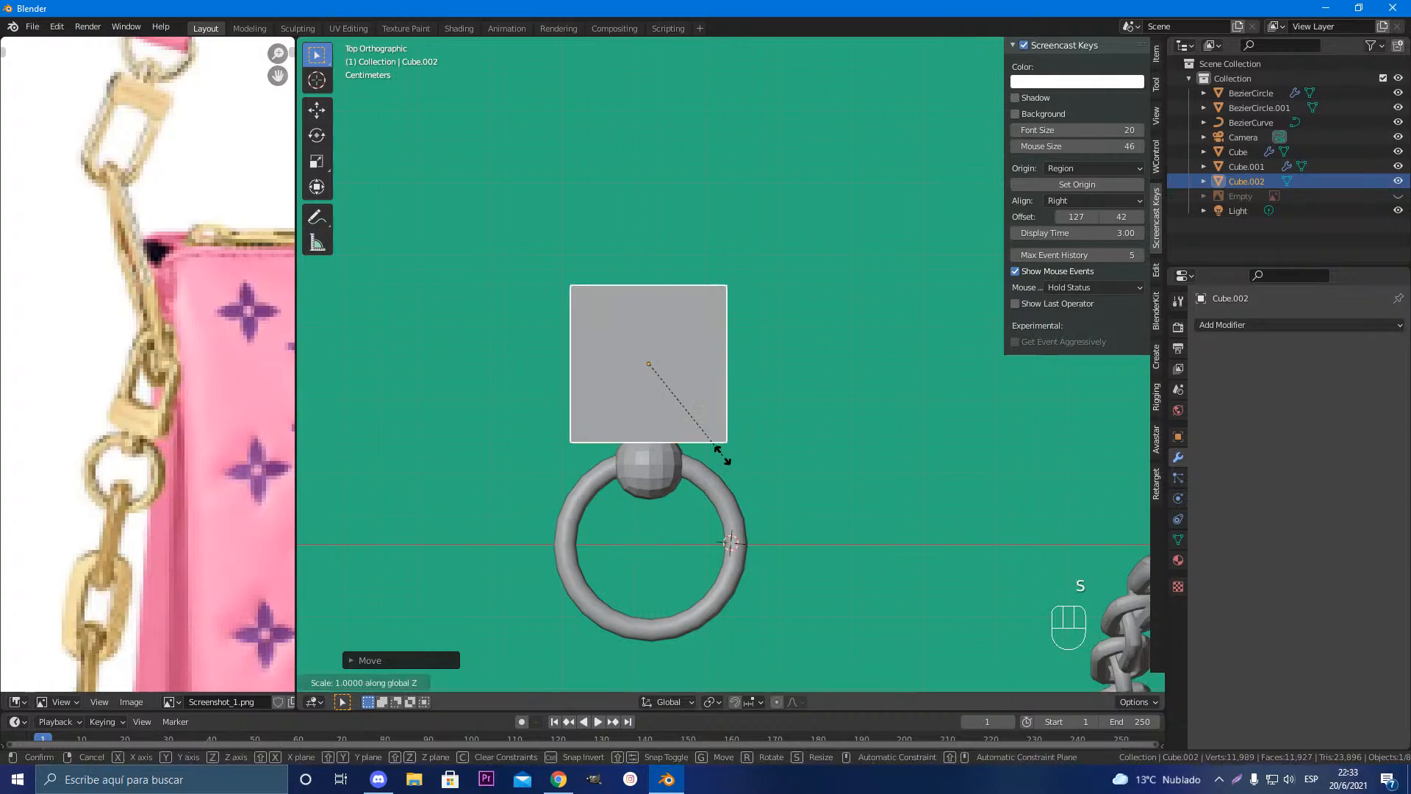
{"action": "key", "text": "y"}
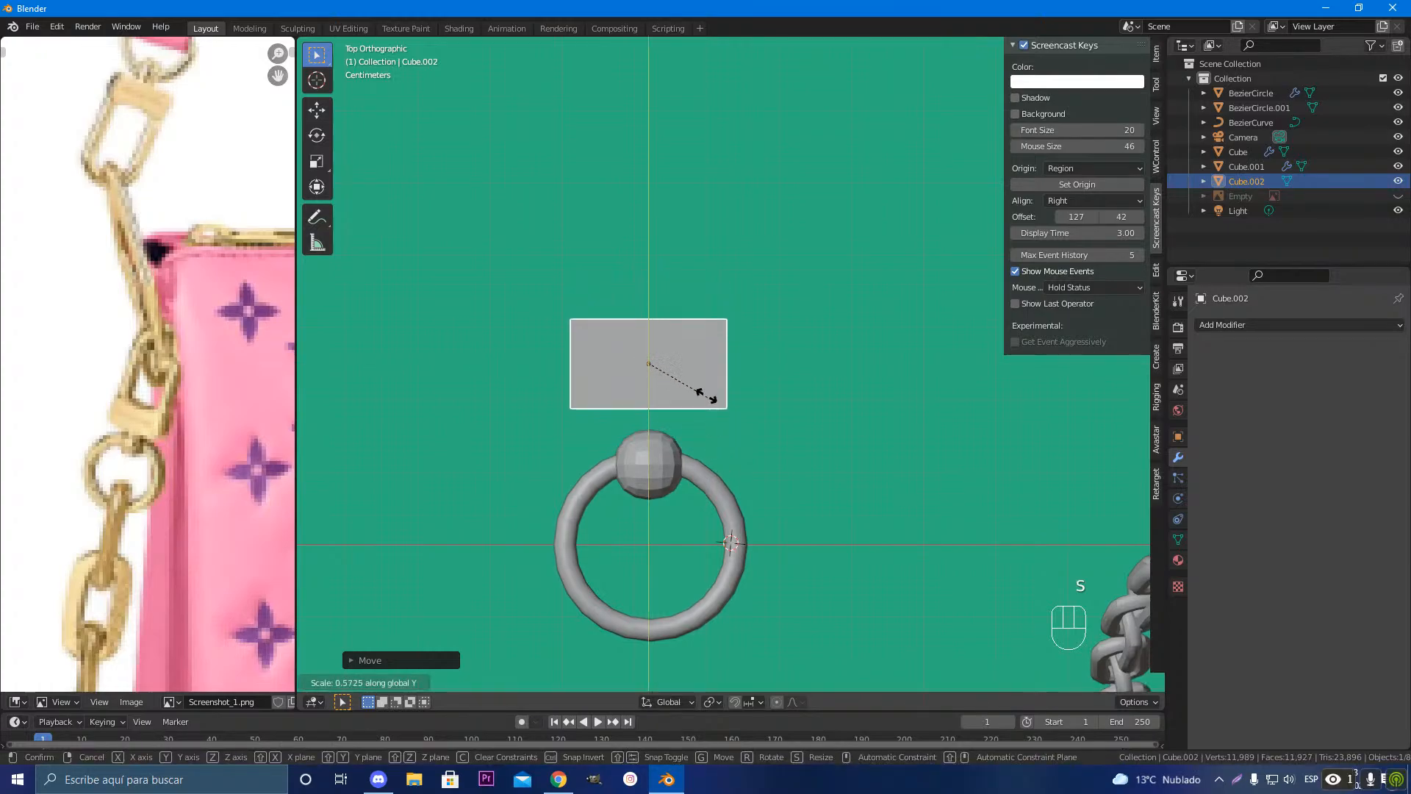
{"action": "left_click", "coordinate": [703, 381]}
{"action": "key", "text": "h"}
{"action": "key", "text": "ctrl+z"}
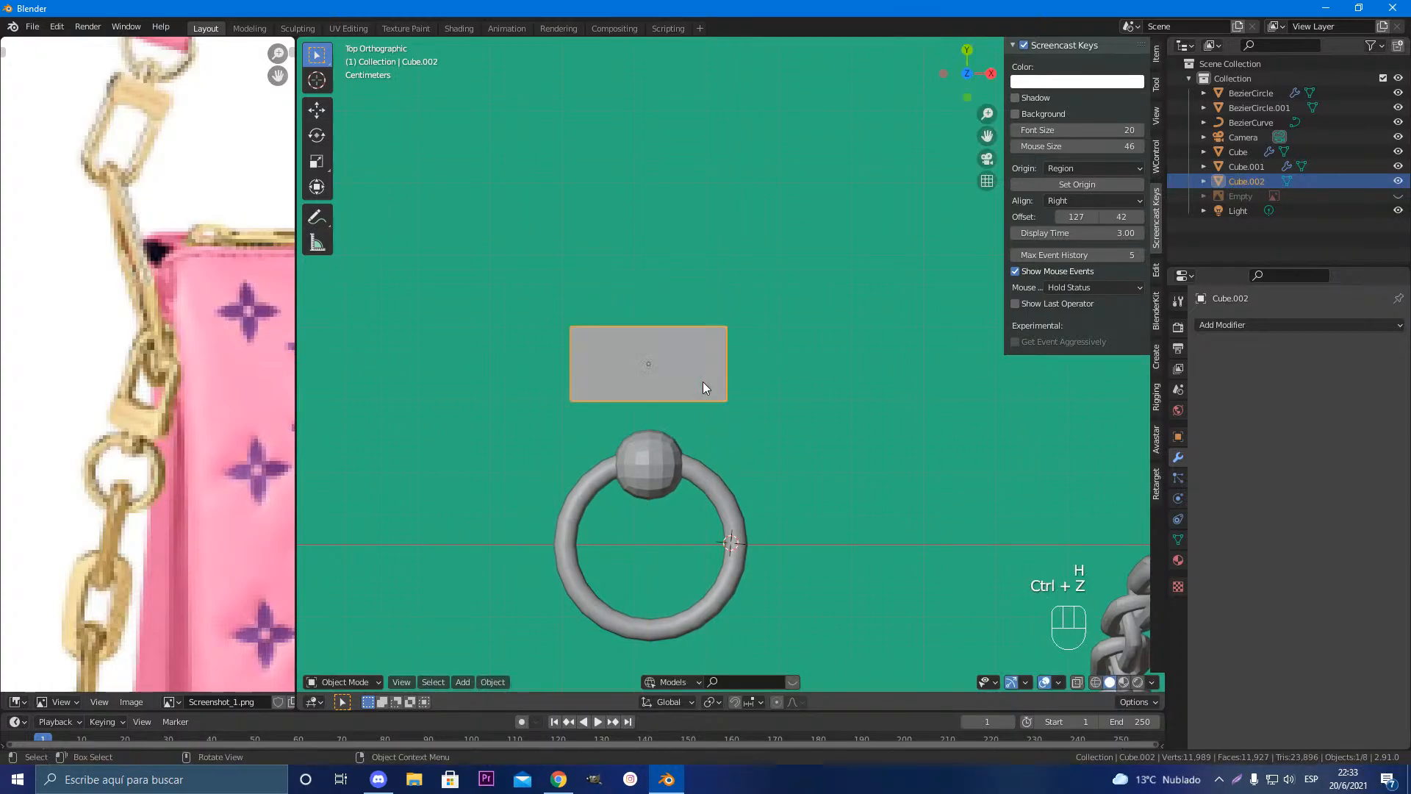
Step: Move the flattened cube about 0.05 m along negative global Y until it rests against the ball
{"action": "key", "text": "g"}
{"action": "key", "text": "y"}
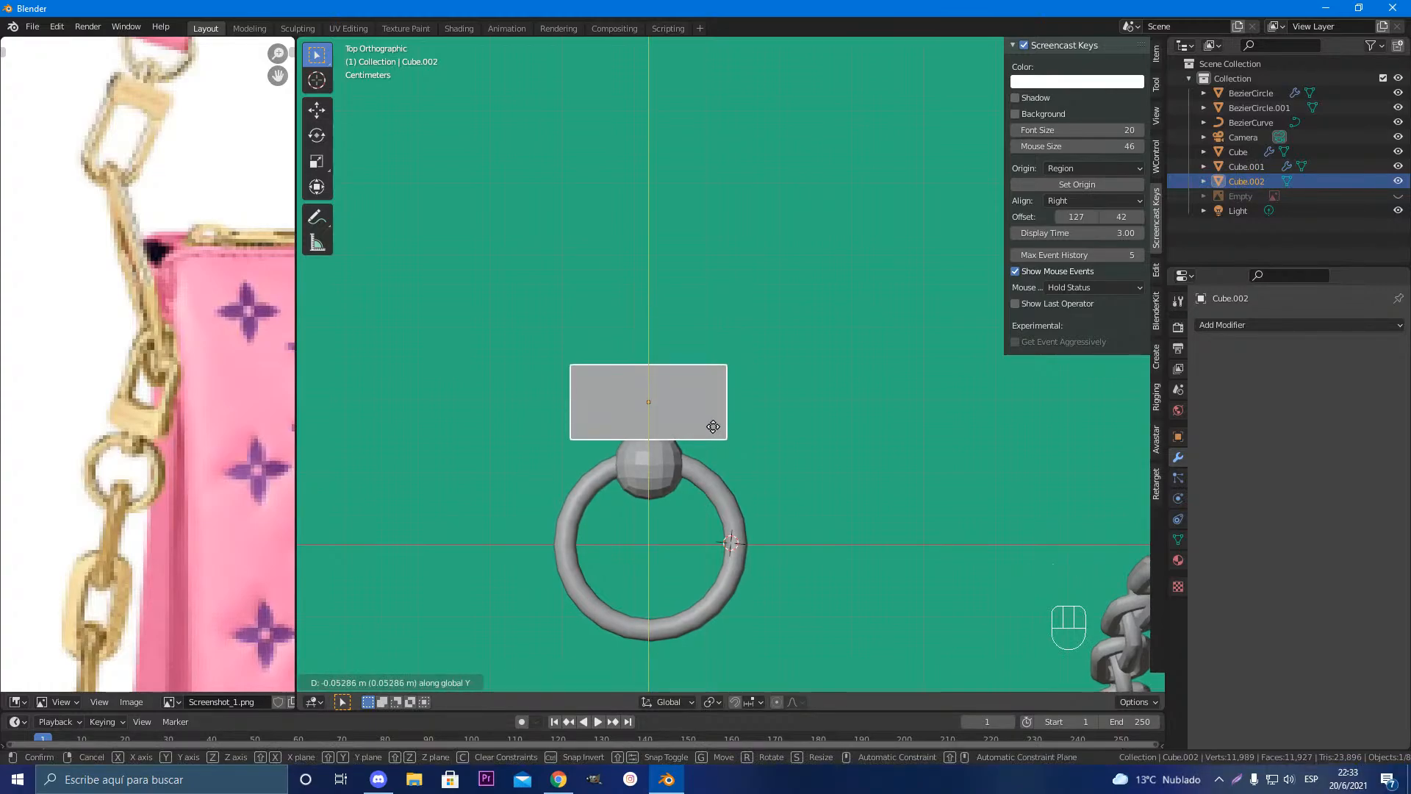
{"action": "left_click", "coordinate": [707, 422]}
Step: Reduce the cube's height along global Z to about 60% in the front orthographic view
{"action": "key", "text": "KP_1"}
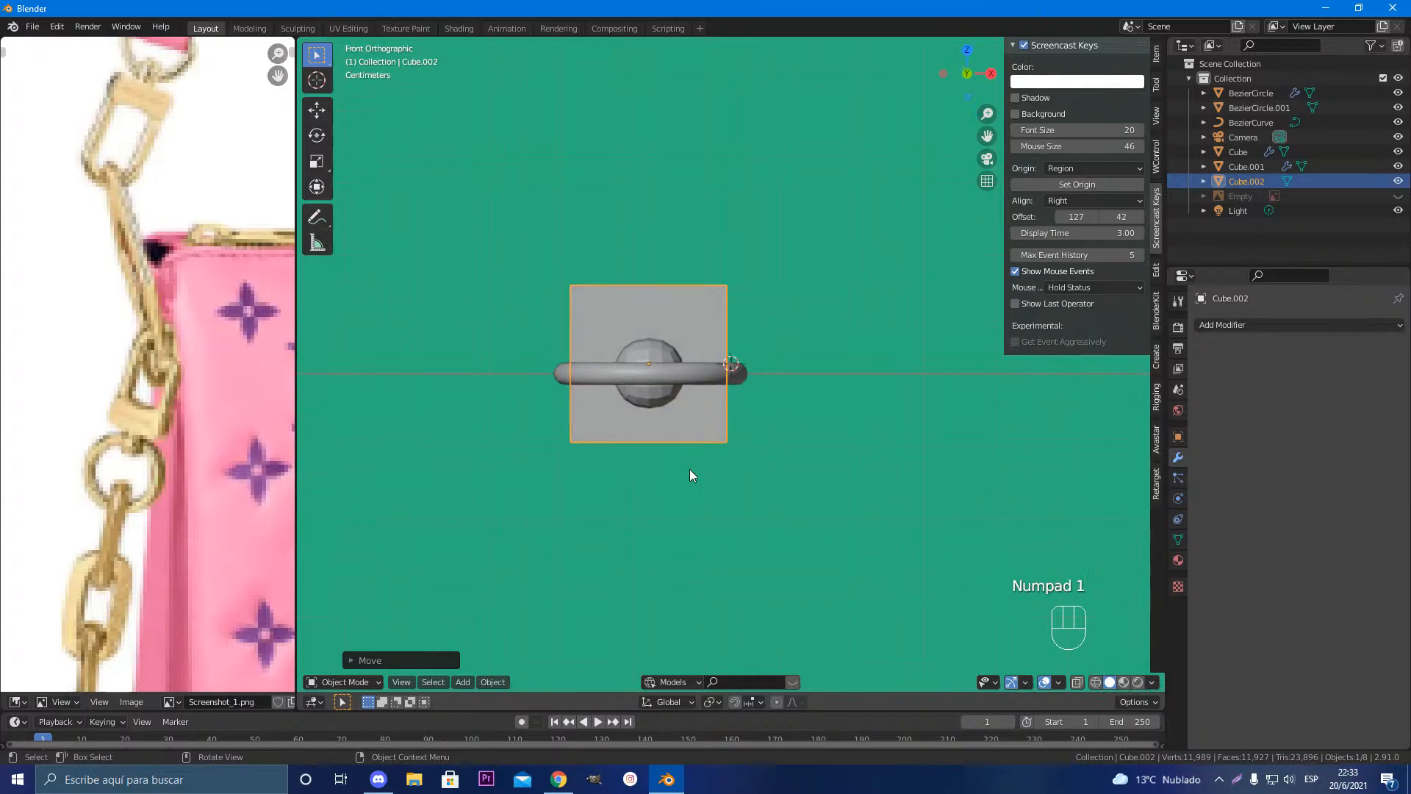
{"action": "key", "text": "s"}
{"action": "key", "text": "y"}
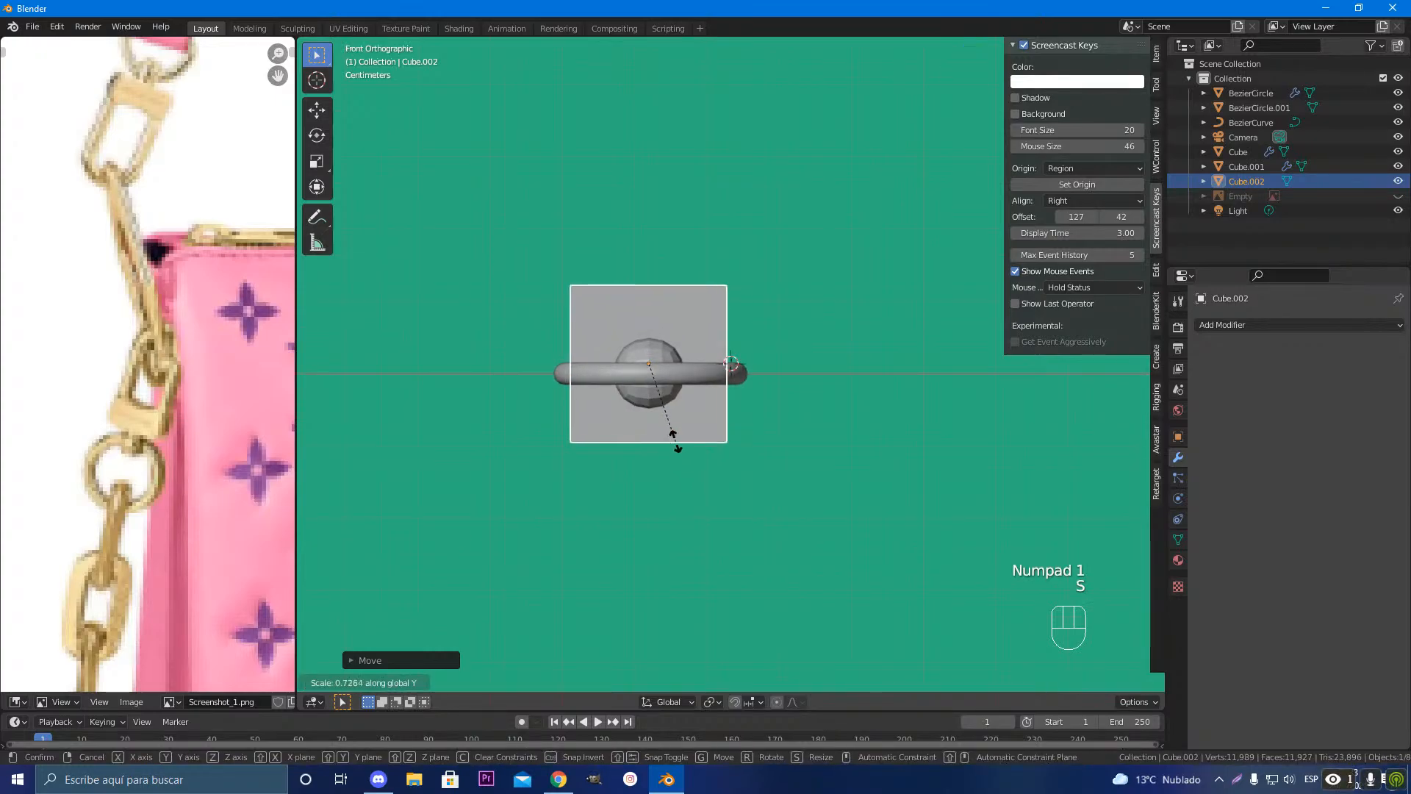
{"action": "left_click", "coordinate": [668, 431]}
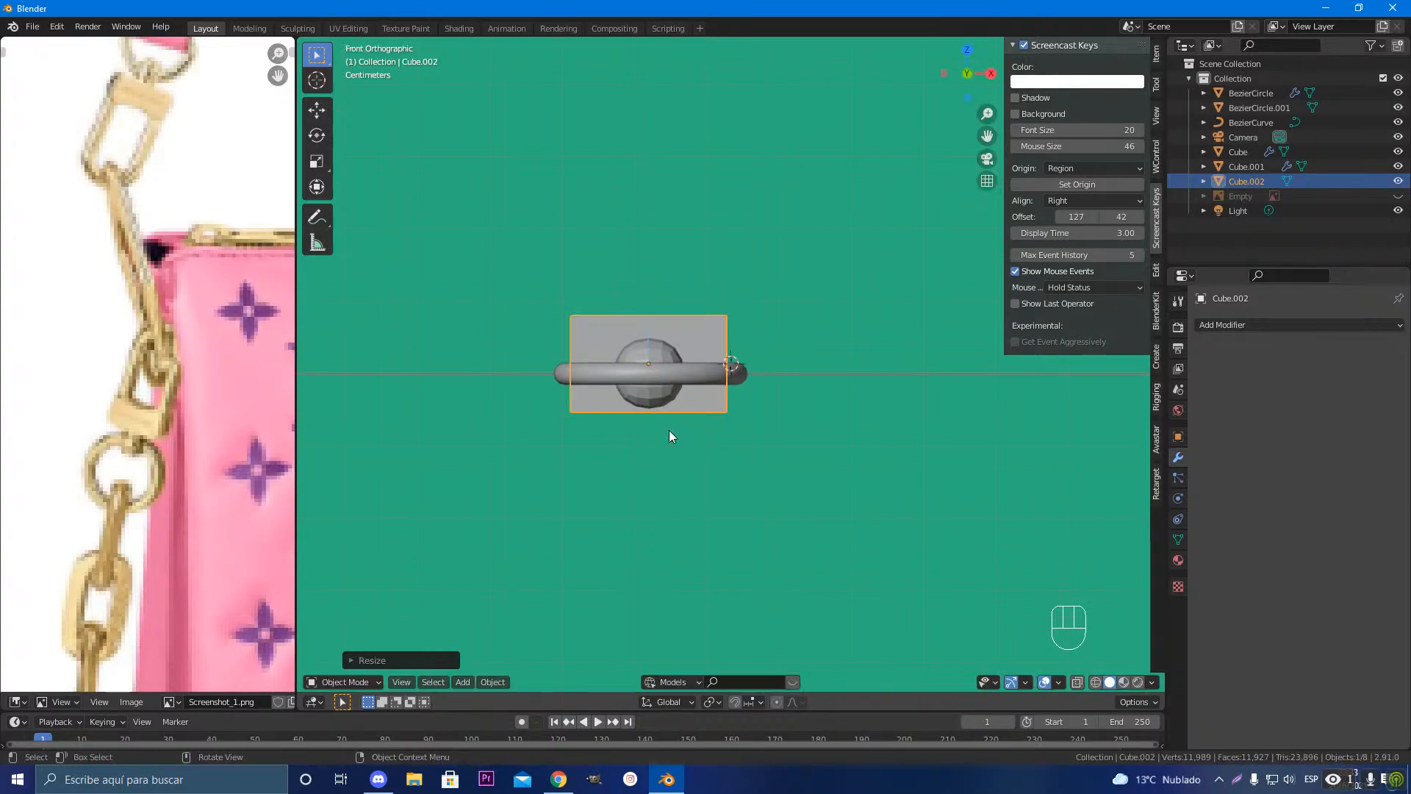
Step: Lower the cube about 0.016 m along global Z to centre it vertically on the ball and ring
{"action": "key", "text": "g"}
{"action": "key", "text": "x"}
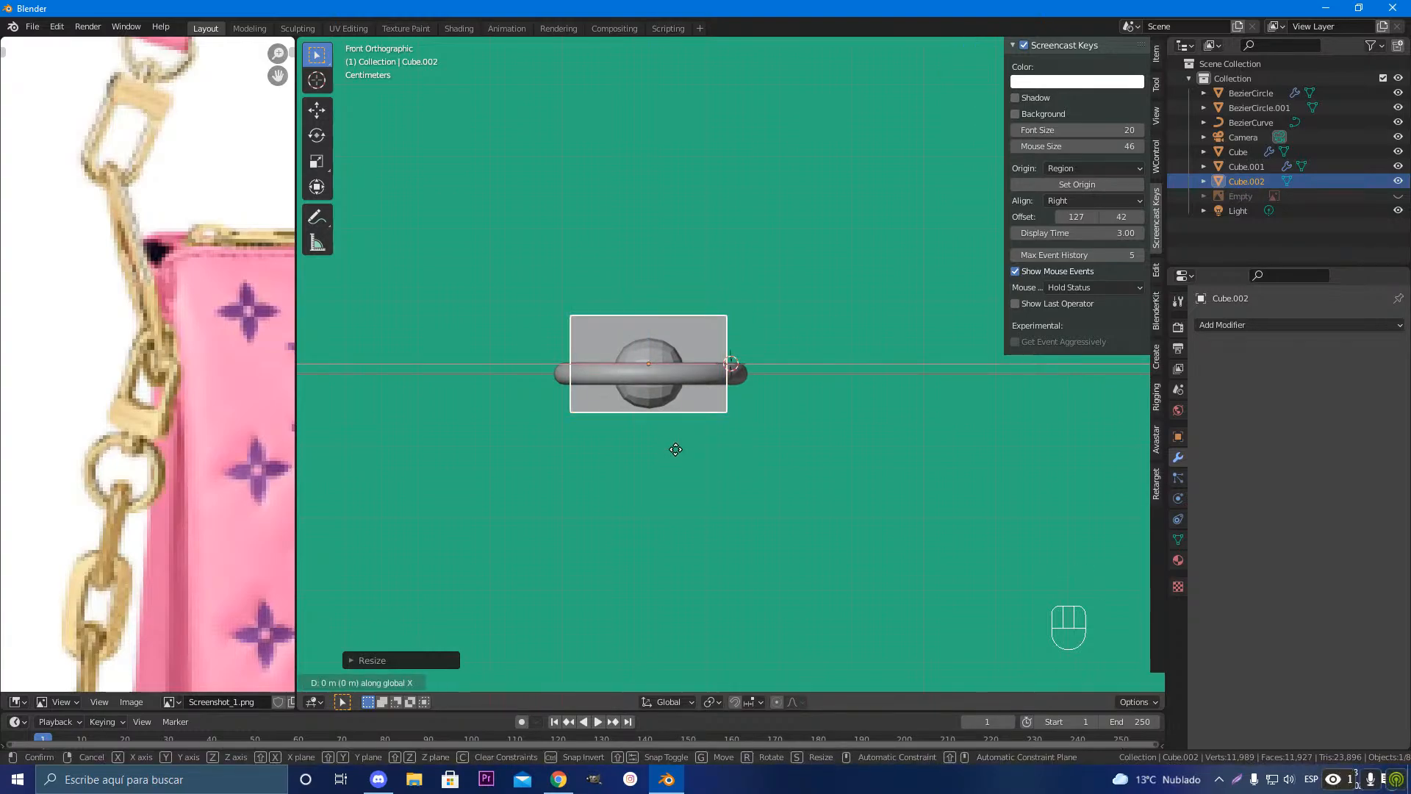
{"action": "key", "text": "z"}
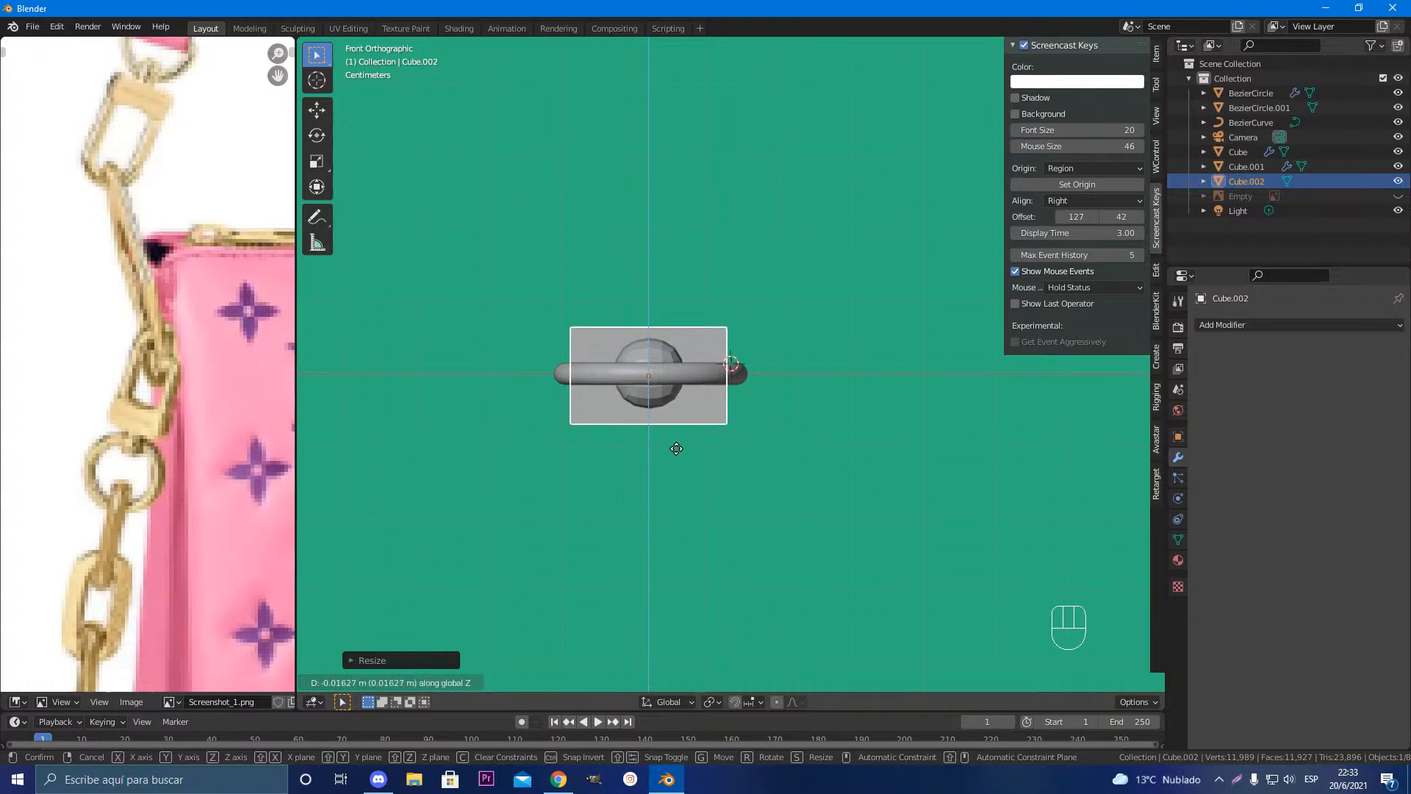
{"action": "left_click", "coordinate": [673, 448]}
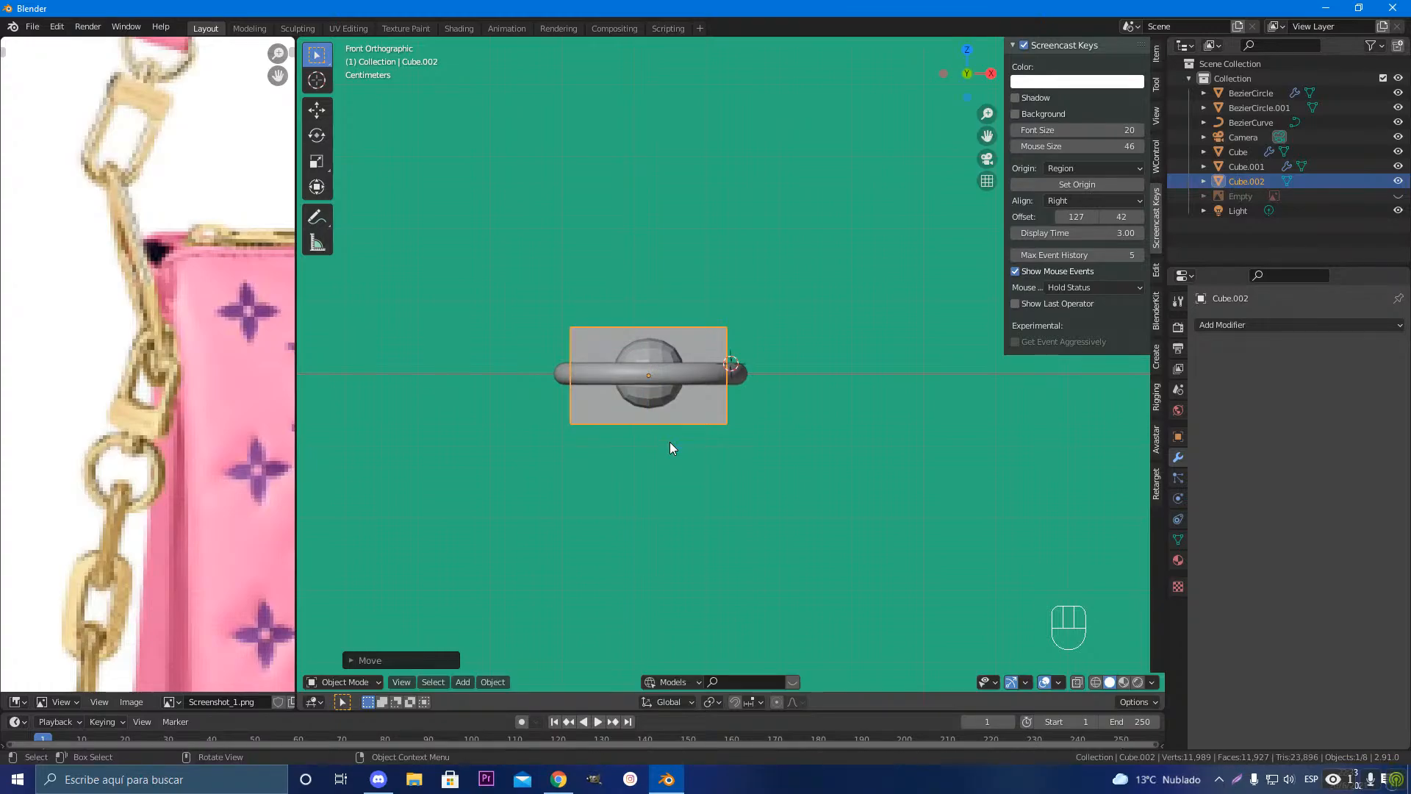
Step: Flatten the cube further along global Z to about 58% of its height
{"action": "middle_click_drag", "start_coordinate": [668, 442], "coordinate": [712, 470]}
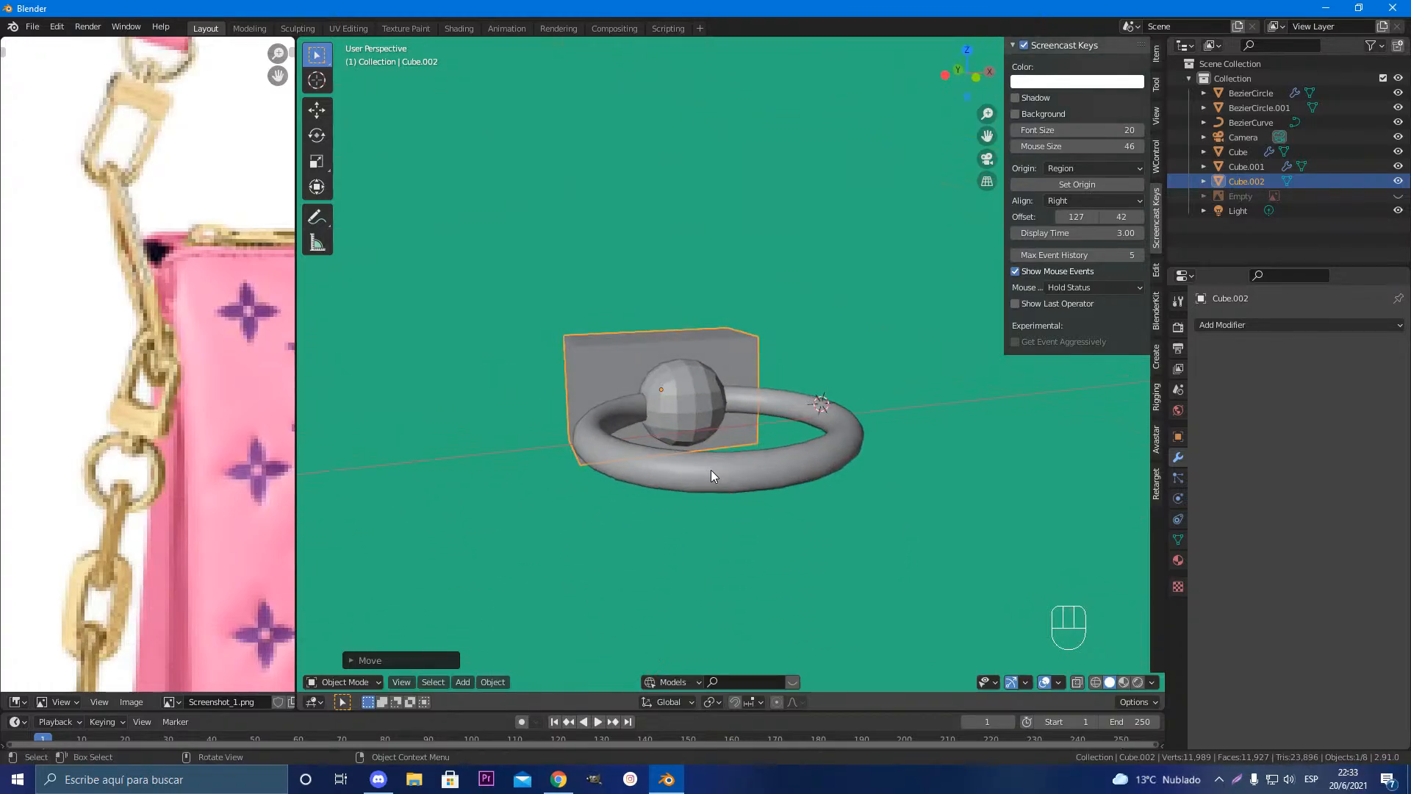
{"action": "key", "text": "s"}
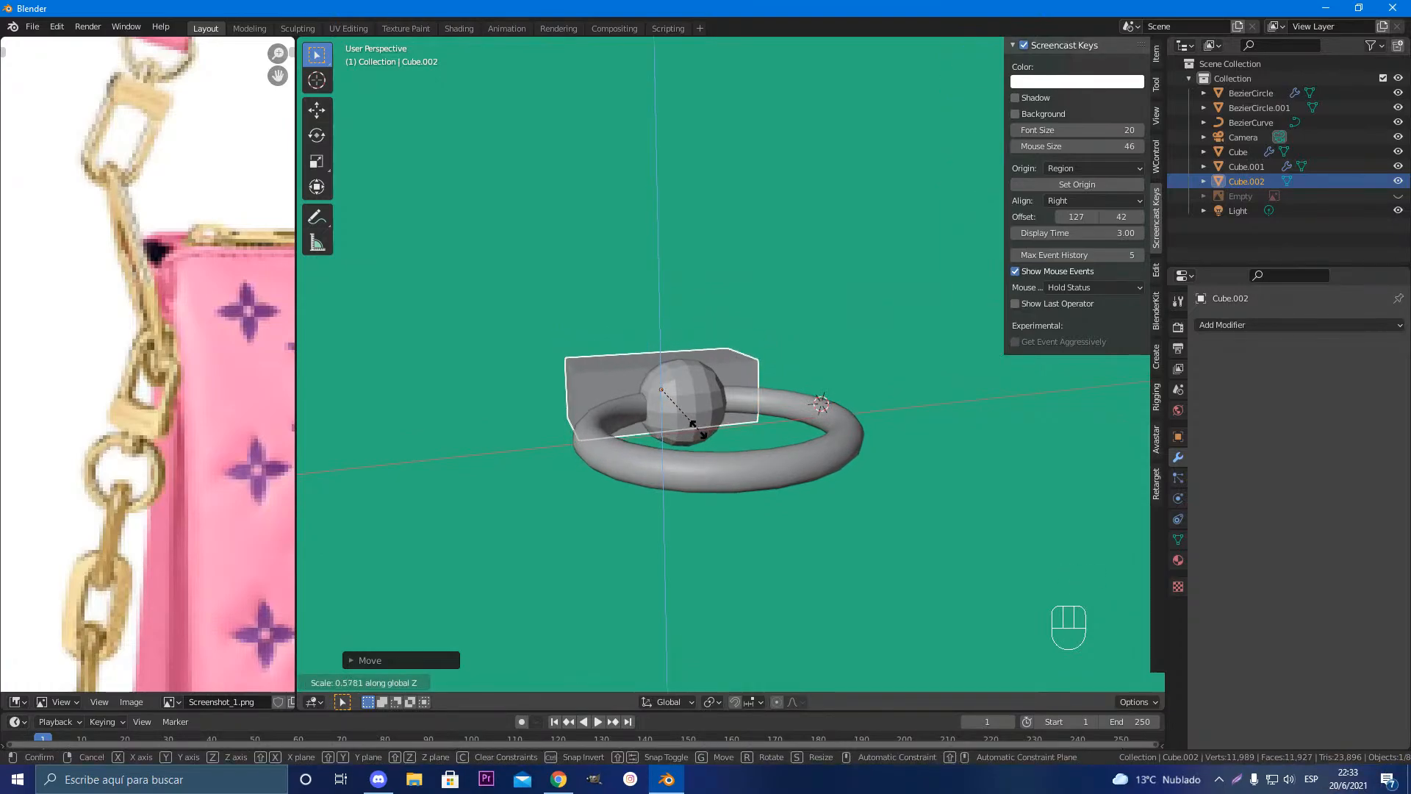
{"action": "left_click", "coordinate": [699, 435]}
Step: Flatten the ball slightly along global Z to about 0.83 of its height
{"action": "left_click", "coordinate": [680, 418]}
{"action": "mouse_move", "coordinate": [719, 498]}
{"action": "middle_mouse_down"}
{"action": "mouse_move", "coordinate": [714, 456]}
{"action": "mouse_move", "coordinate": [726, 476]}
{"action": "middle_mouse_up"}
{"action": "key", "text": "s"}
{"action": "key", "text": "z"}
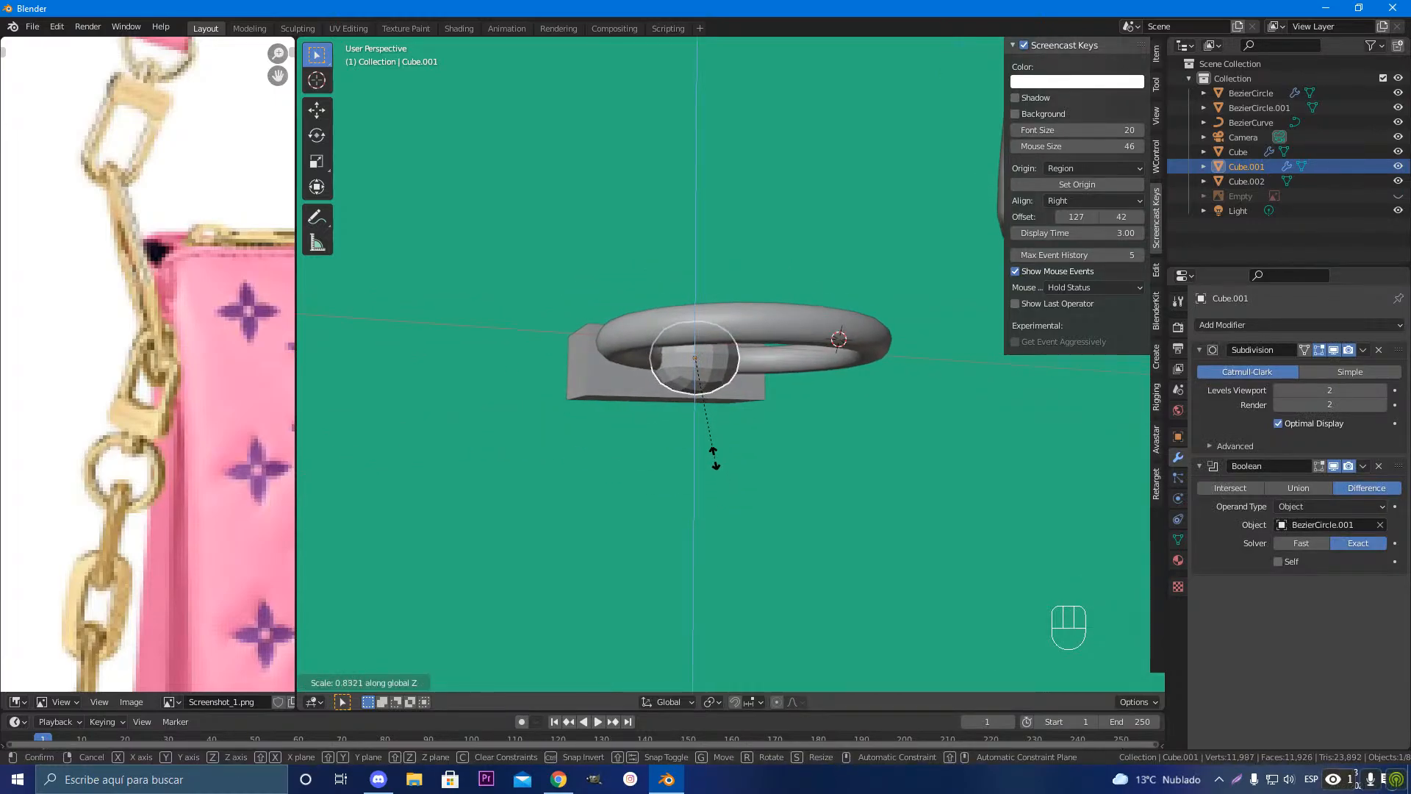
{"action": "left_click", "coordinate": [712, 457]}
Step: Try placing the ball's Boolean modifier before its Subdivision modifier, and restore the original modifier order
{"action": "middle_click_drag", "start_coordinate": [651, 443], "coordinate": [830, 546]}
{"action": "scroll", "coordinate": [810, 500], "scroll_direction": "up", "scroll_amount": 4}
{"action": "key", "text": "Tab"}
{"action": "key", "text": "Tab"}
{"action": "scroll", "coordinate": [746, 584], "scroll_direction": "up", "scroll_amount": 5}
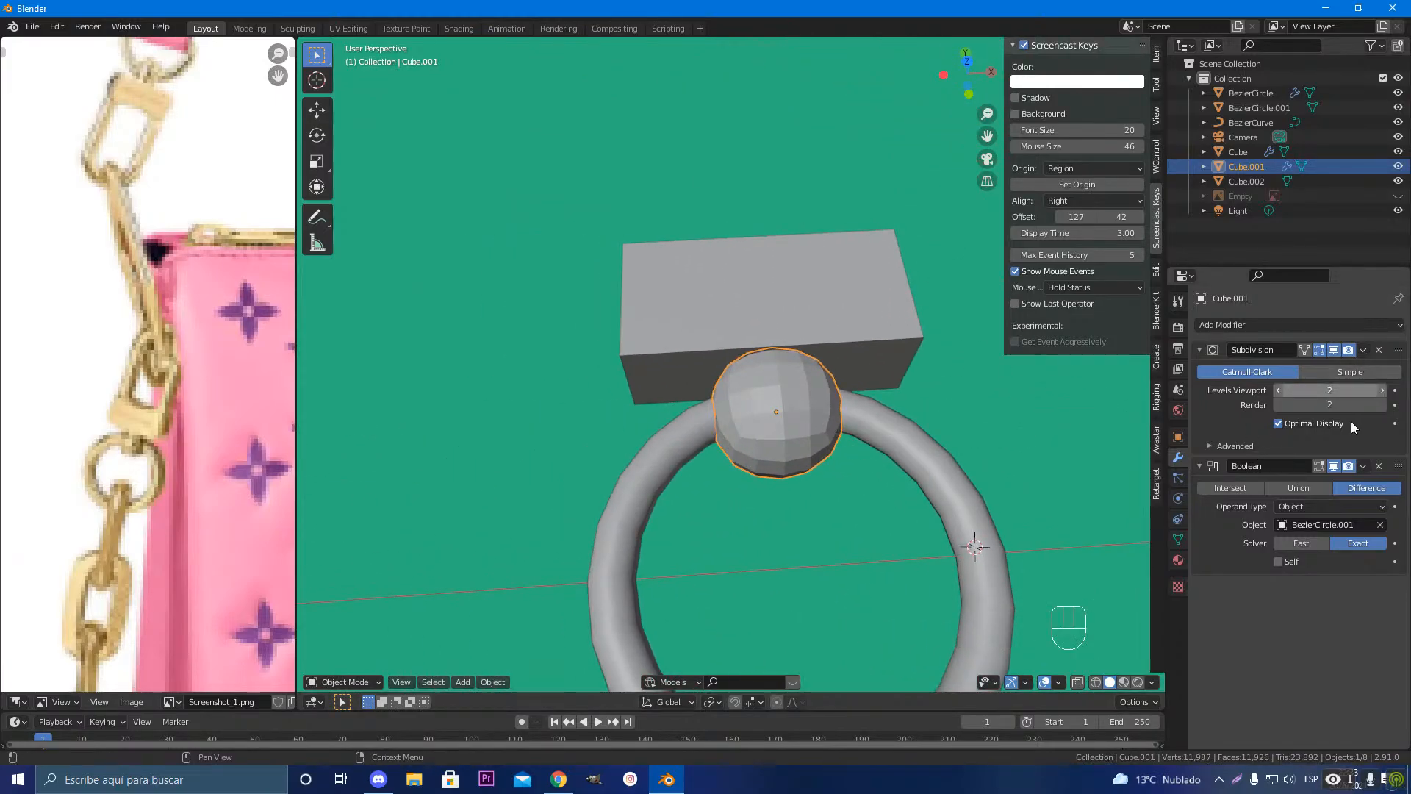
{"action": "left_click", "coordinate": [1363, 468]}
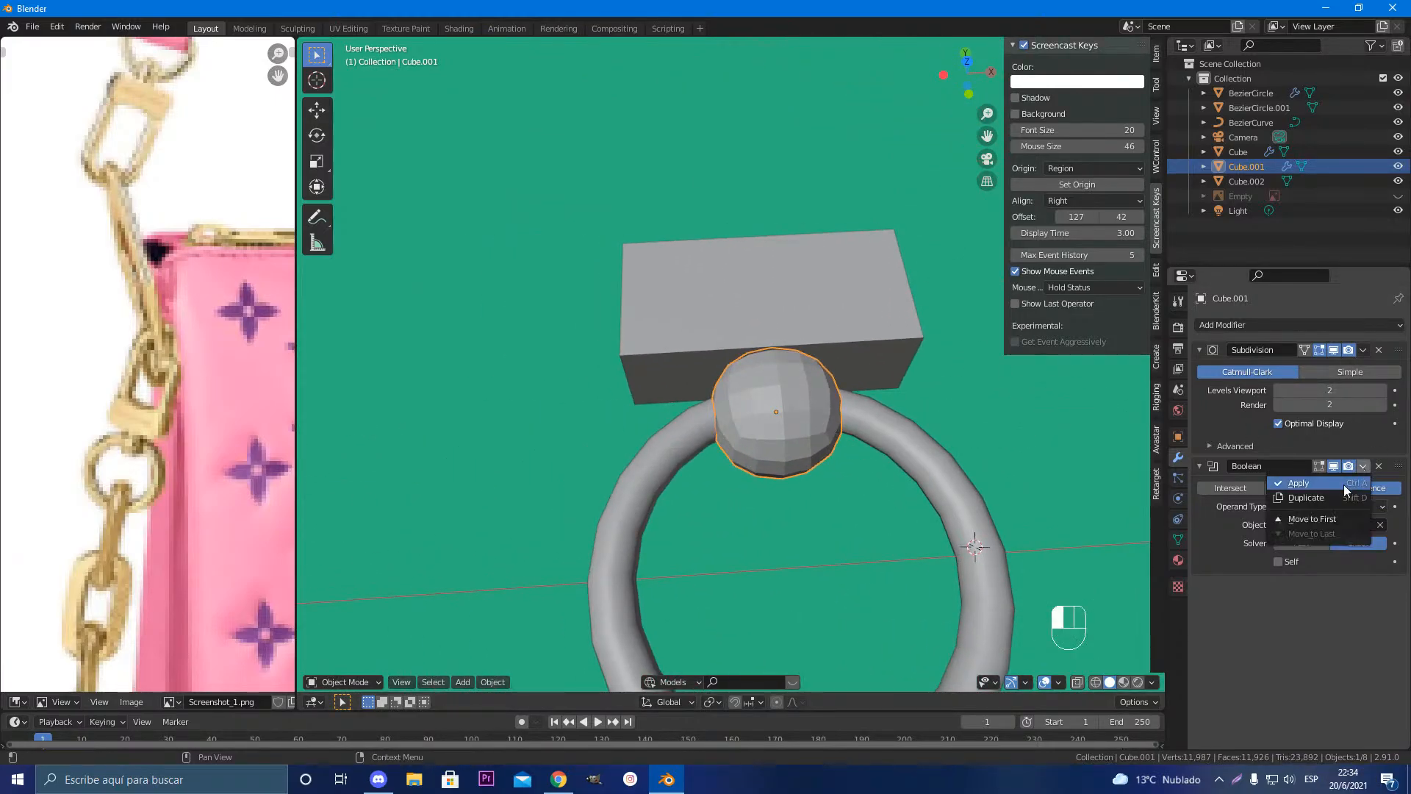
{"action": "left_click", "coordinate": [1316, 517]}
{"action": "middle_click_drag", "start_coordinate": [986, 496], "coordinate": [949, 432]}
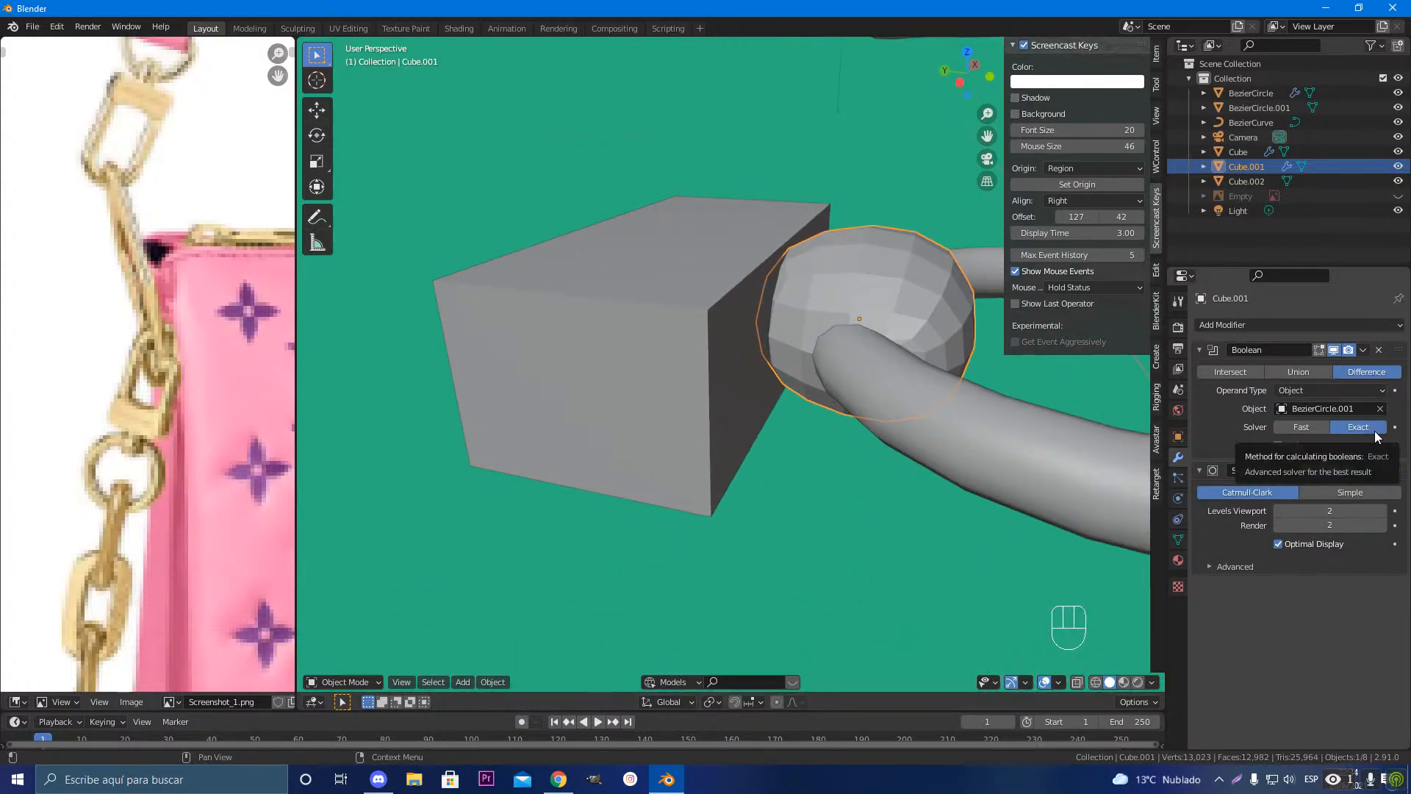
{"action": "left_click", "coordinate": [1363, 351]}
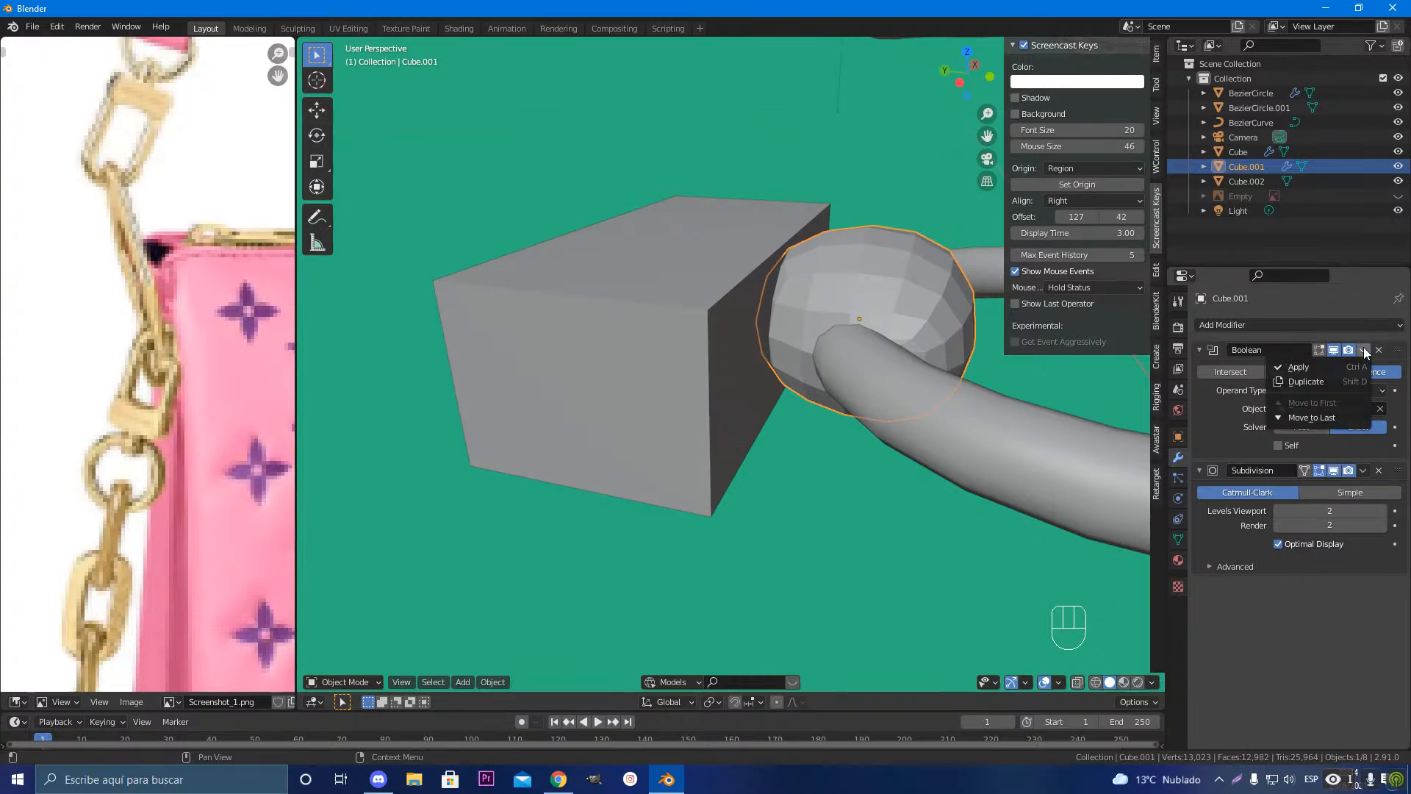
{"action": "left_click", "coordinate": [1335, 418]}
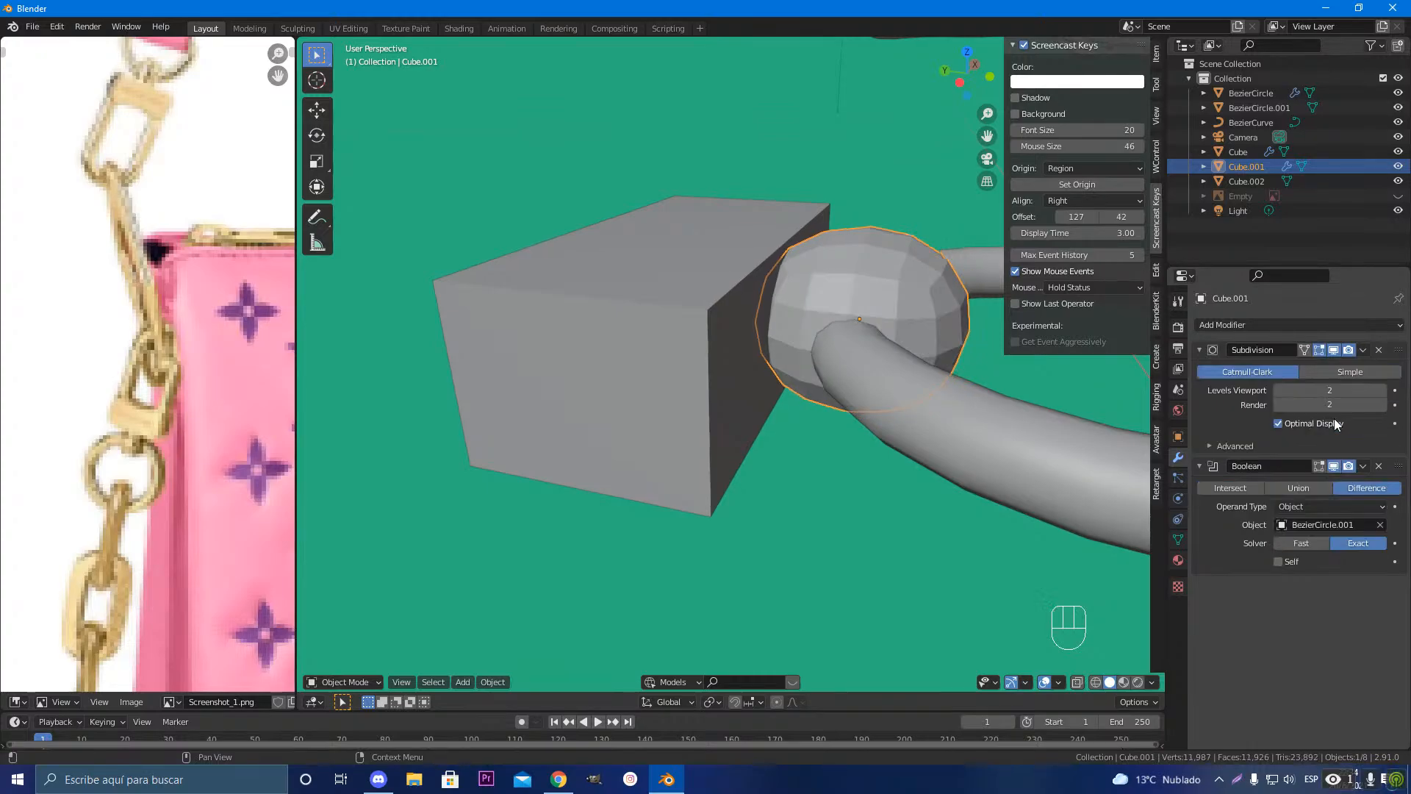
Step: Apply the ball's Subdivision modifier and its Boolean modifier permanently
{"action": "left_click", "coordinate": [1363, 349]}
{"action": "left_click", "coordinate": [1289, 369]}
{"action": "left_click", "coordinate": [1364, 351]}
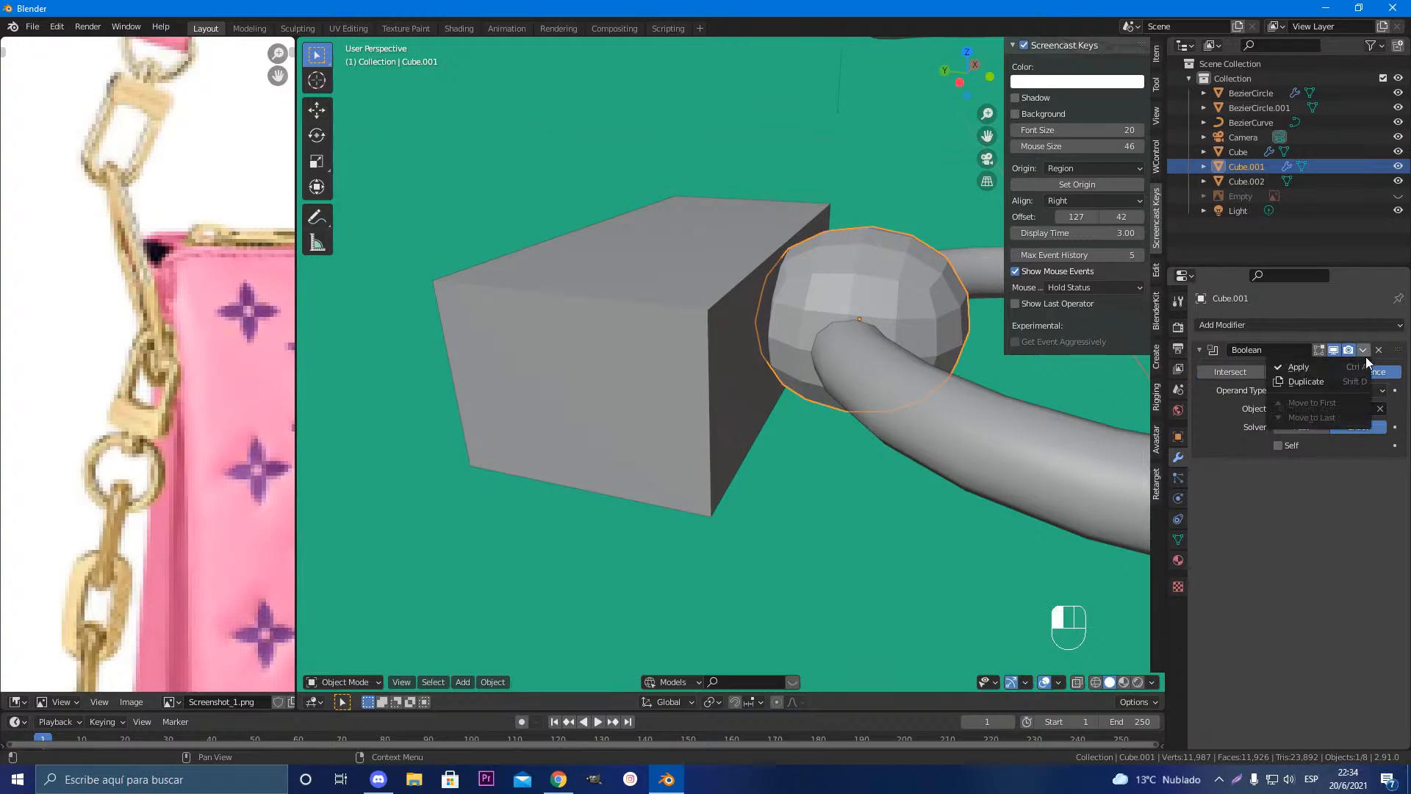
{"action": "left_click", "coordinate": [1334, 368]}
Step: Examine the meshes of the ball and the rectangular block in Edit Mode and from several angles
{"action": "middle_click_drag", "start_coordinate": [1002, 412], "coordinate": [732, 448]}
{"action": "key", "text": "Tab"}
{"action": "key", "text": "Tab"}
{"action": "key", "text": "Tab"}
{"action": "scroll", "coordinate": [945, 419], "scroll_direction": "up", "scroll_amount": 4}
{"action": "scroll", "coordinate": [867, 455], "scroll_direction": "down", "scroll_amount": 2}
{"action": "scroll", "coordinate": [725, 472], "scroll_direction": "down", "scroll_amount": 4}
{"action": "key", "text": "Tab"}
{"action": "scroll", "coordinate": [760, 420], "scroll_direction": "down", "scroll_amount": 2}
{"action": "scroll", "coordinate": [760, 424], "scroll_direction": "down", "scroll_amount": 2}
{"action": "scroll", "coordinate": [759, 536], "scroll_direction": "up", "scroll_amount": 5}
{"action": "left_click", "coordinate": [796, 416]}
{"action": "key", "text": "Tab"}
{"action": "key", "text": "Tab"}
{"action": "scroll", "coordinate": [754, 373], "scroll_direction": "down", "scroll_amount": 5}
{"action": "scroll", "coordinate": [732, 448], "scroll_direction": "up", "scroll_amount": 1}
{"action": "scroll", "coordinate": [732, 449], "scroll_direction": "up", "scroll_amount": 2}
{"action": "middle_click_drag", "start_coordinate": [749, 369], "coordinate": [795, 505], "text": "shift"}
{"action": "scroll", "coordinate": [795, 505], "scroll_direction": "up", "scroll_amount": 1}
{"action": "middle_click_drag", "start_coordinate": [795, 505], "coordinate": [670, 466]}
{"action": "middle_click_drag", "start_coordinate": [671, 466], "coordinate": [707, 460], "text": "shift"}
Step: Add a Bezier curve and move it along positive global Y, beyond the rectangular block
{"action": "key", "text": "shift+a"}
{"action": "mouse_move", "coordinate": [708, 463]}
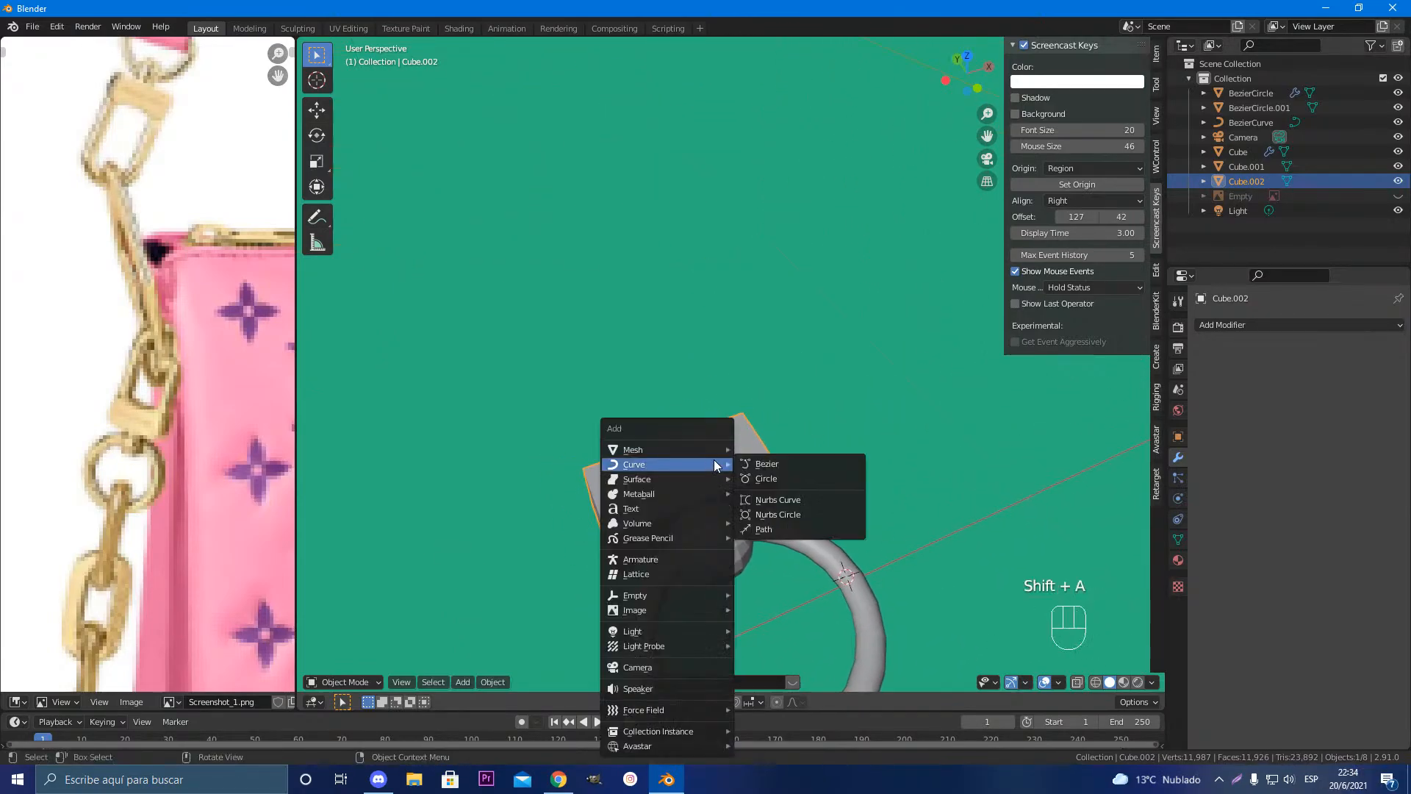
{"action": "left_click", "coordinate": [799, 471]}
{"action": "scroll", "coordinate": [707, 474], "scroll_direction": "down", "scroll_amount": 4}
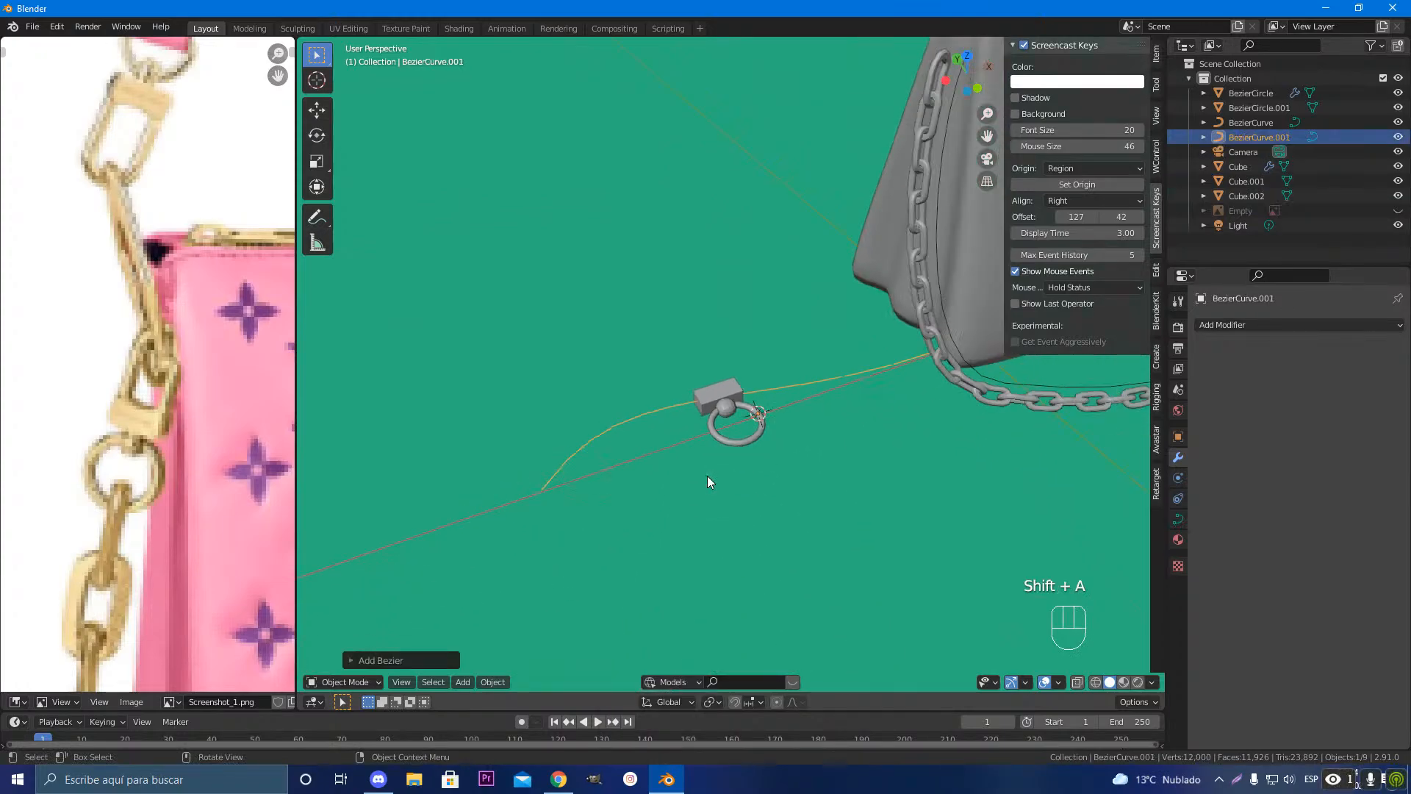
{"action": "key", "text": "g"}
{"action": "key", "text": "y"}
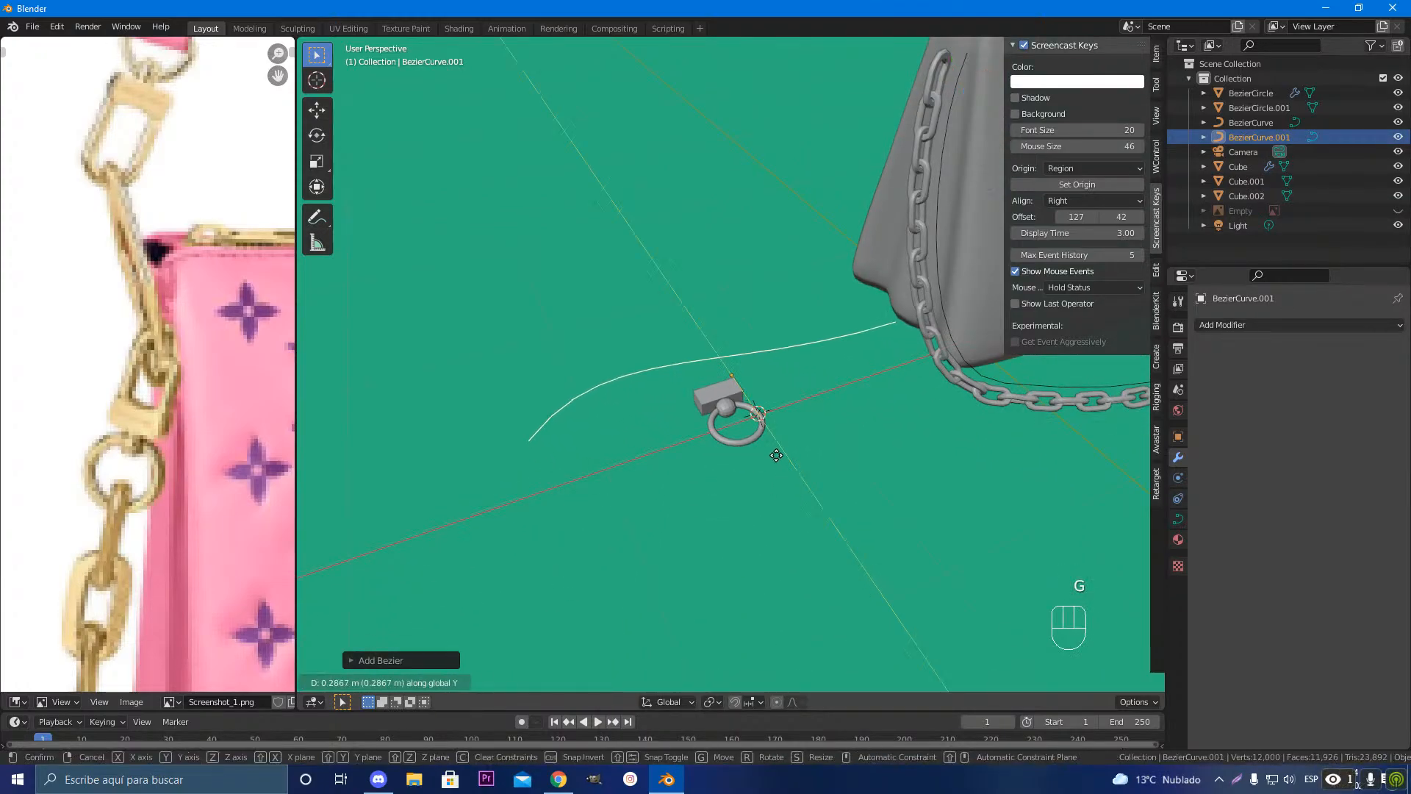
{"action": "left_click", "coordinate": [739, 405]}
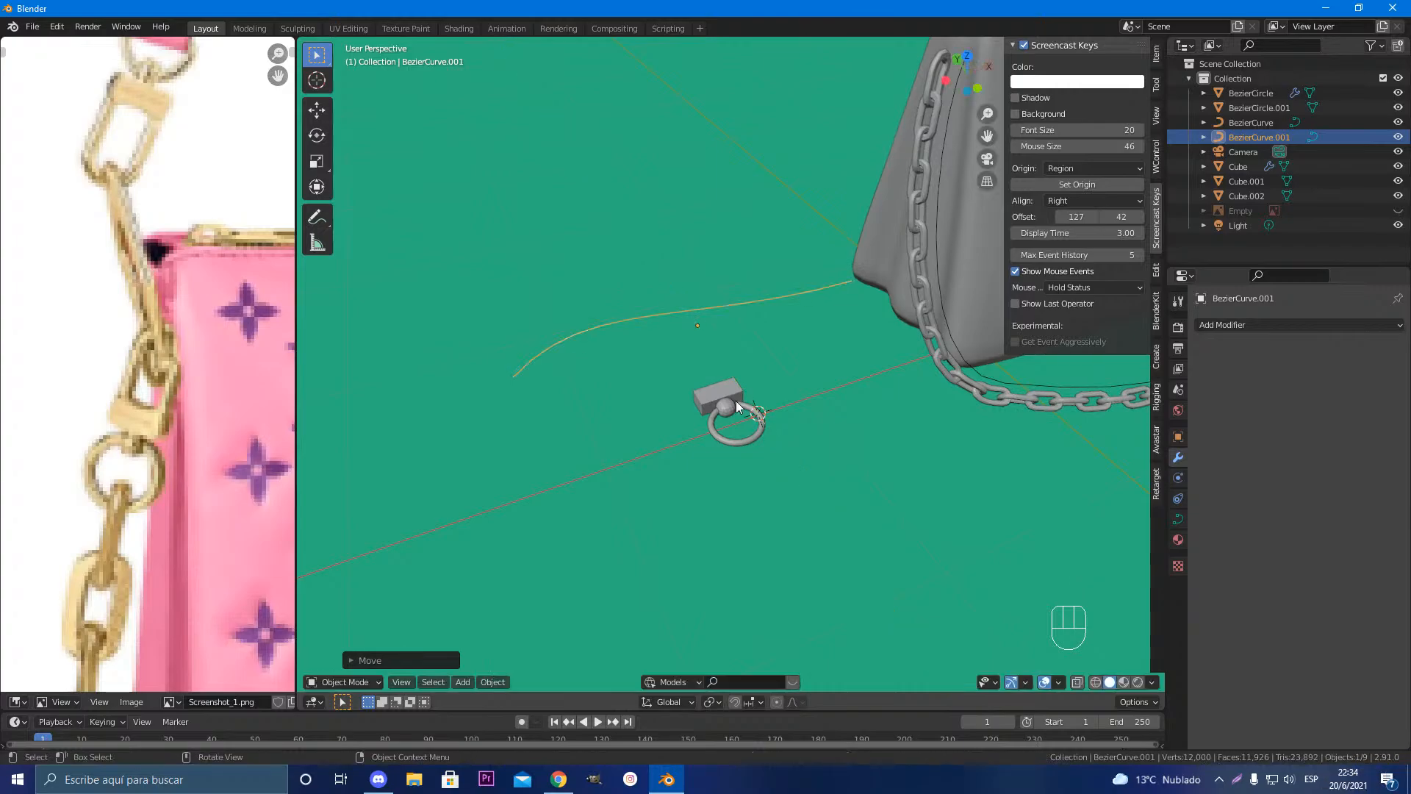
Step: Shift the Bezier curve about 0.1 m along negative global X to line up with the block in the top view
{"action": "middle_click_drag", "start_coordinate": [737, 404], "coordinate": [701, 503]}
{"action": "key", "text": "KP_7"}
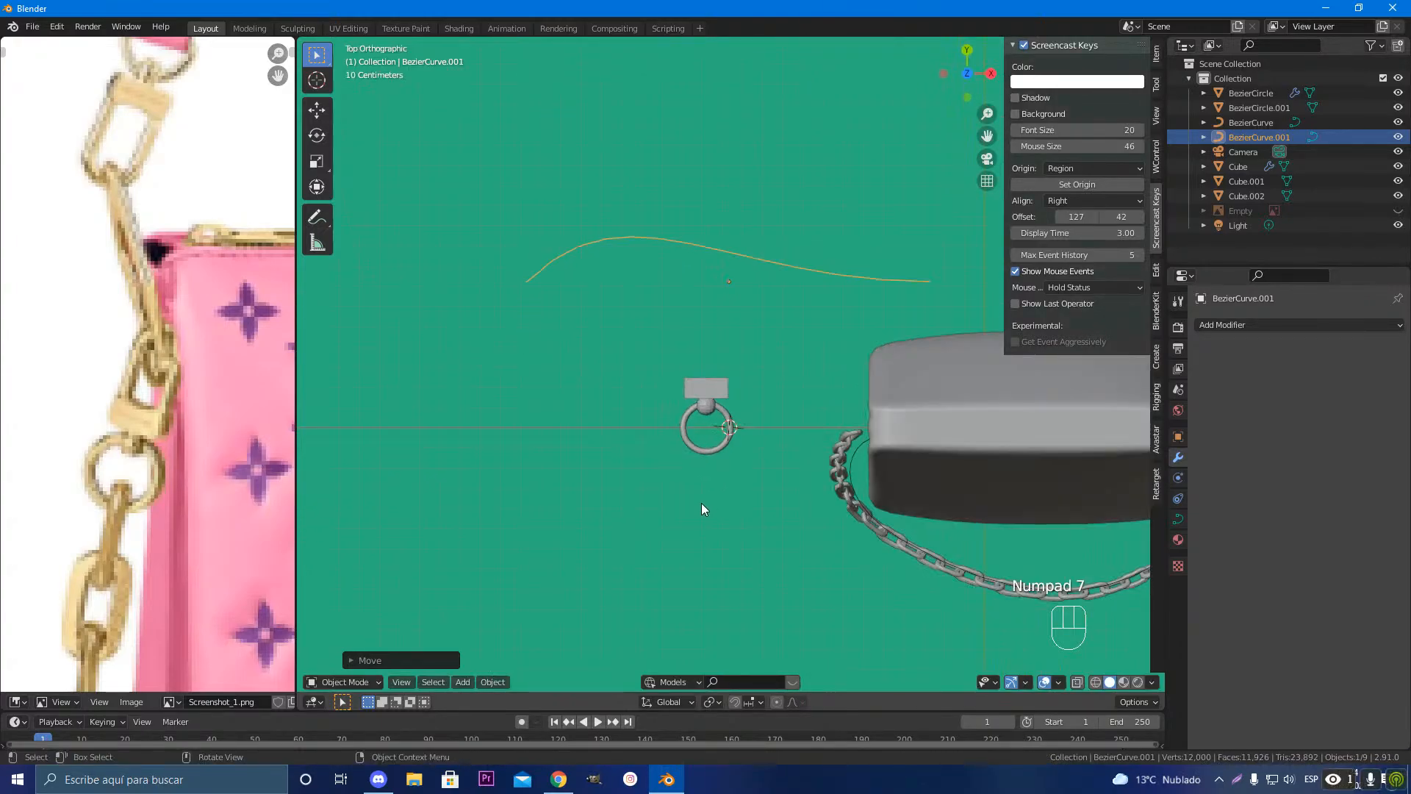
{"action": "scroll", "coordinate": [701, 503], "scroll_direction": "up", "scroll_amount": 4}
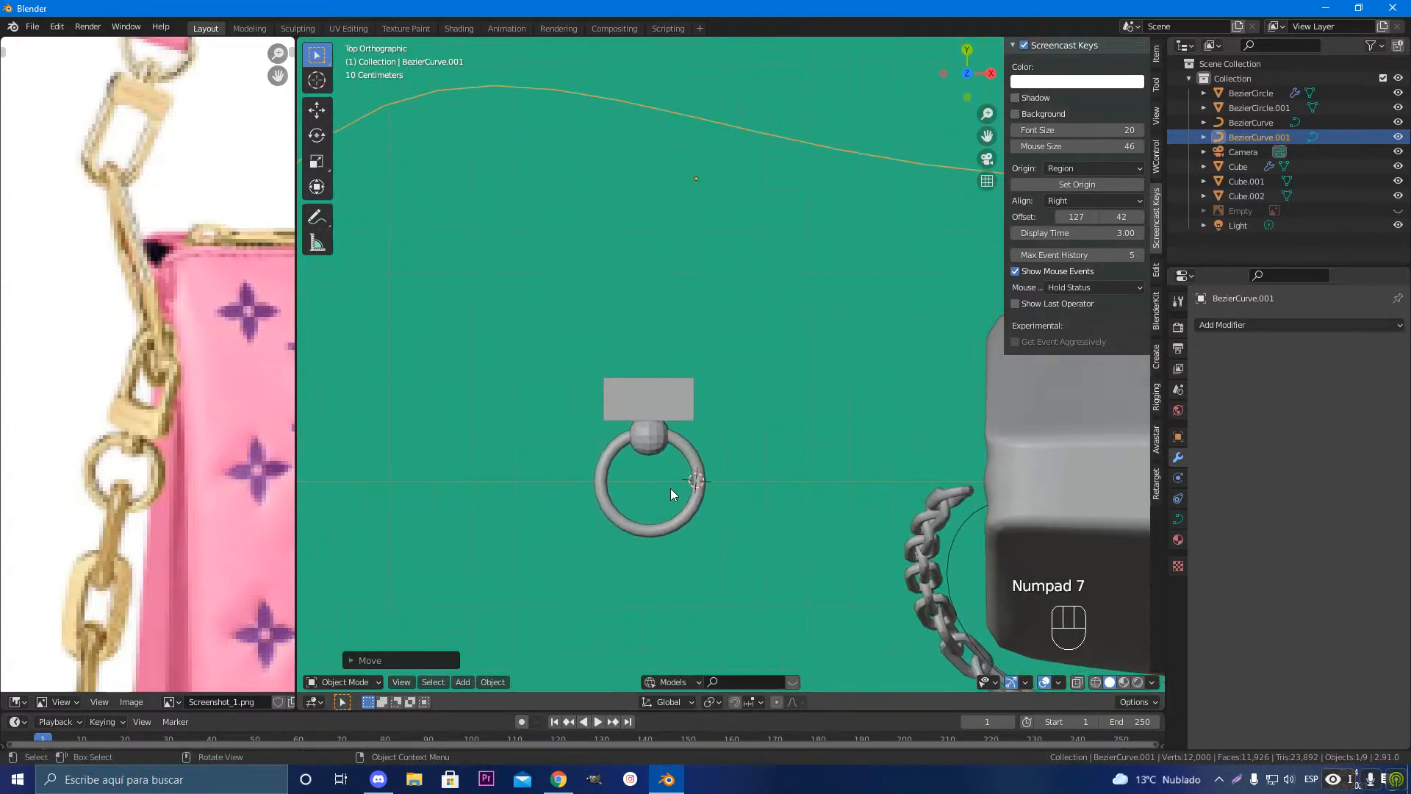
{"action": "key", "text": "g"}
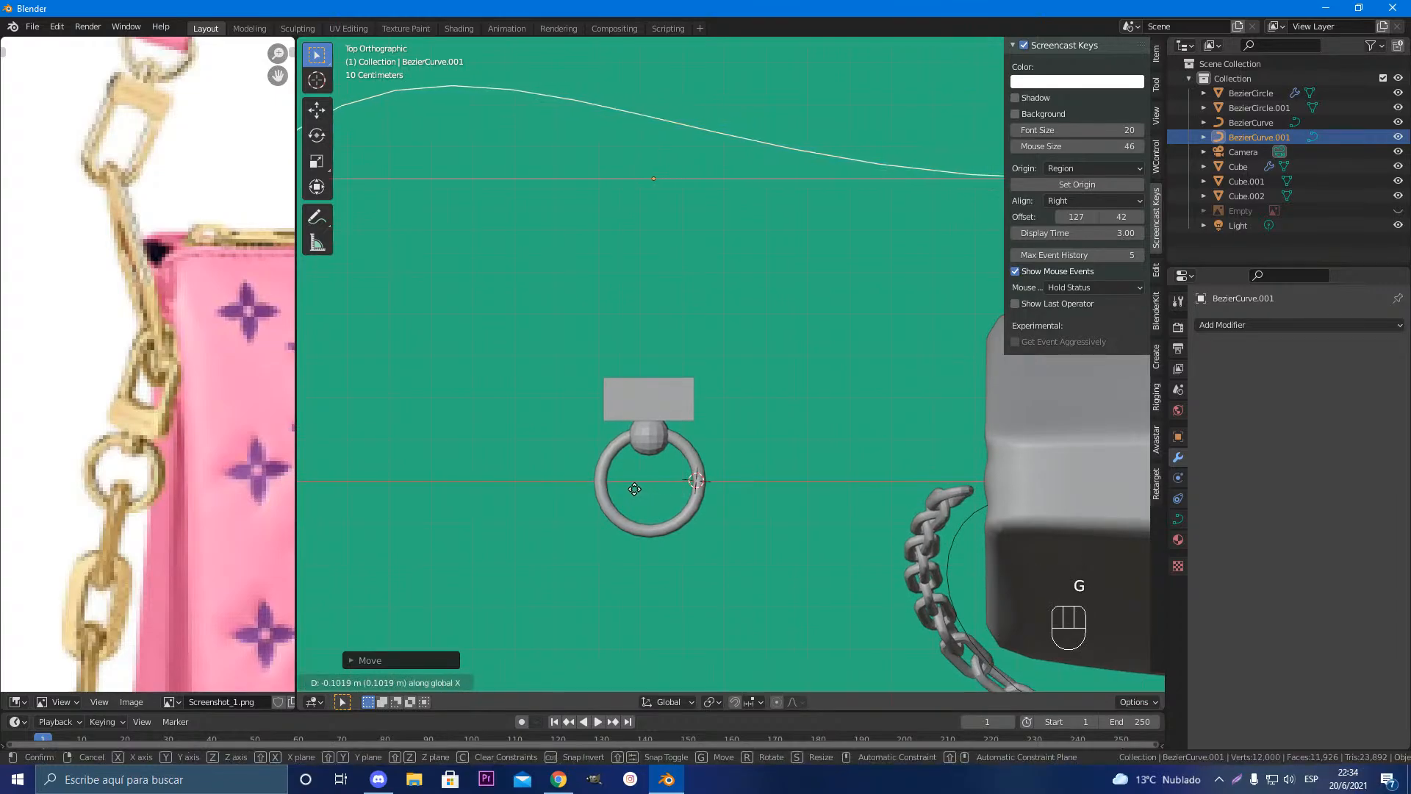
{"action": "left_click", "coordinate": [630, 484]}
Step: Move the curve's left control point along global X until it is in line with the block's left edge
{"action": "scroll", "coordinate": [741, 416], "scroll_direction": "down", "scroll_amount": 3}
{"action": "key", "text": "Tab"}
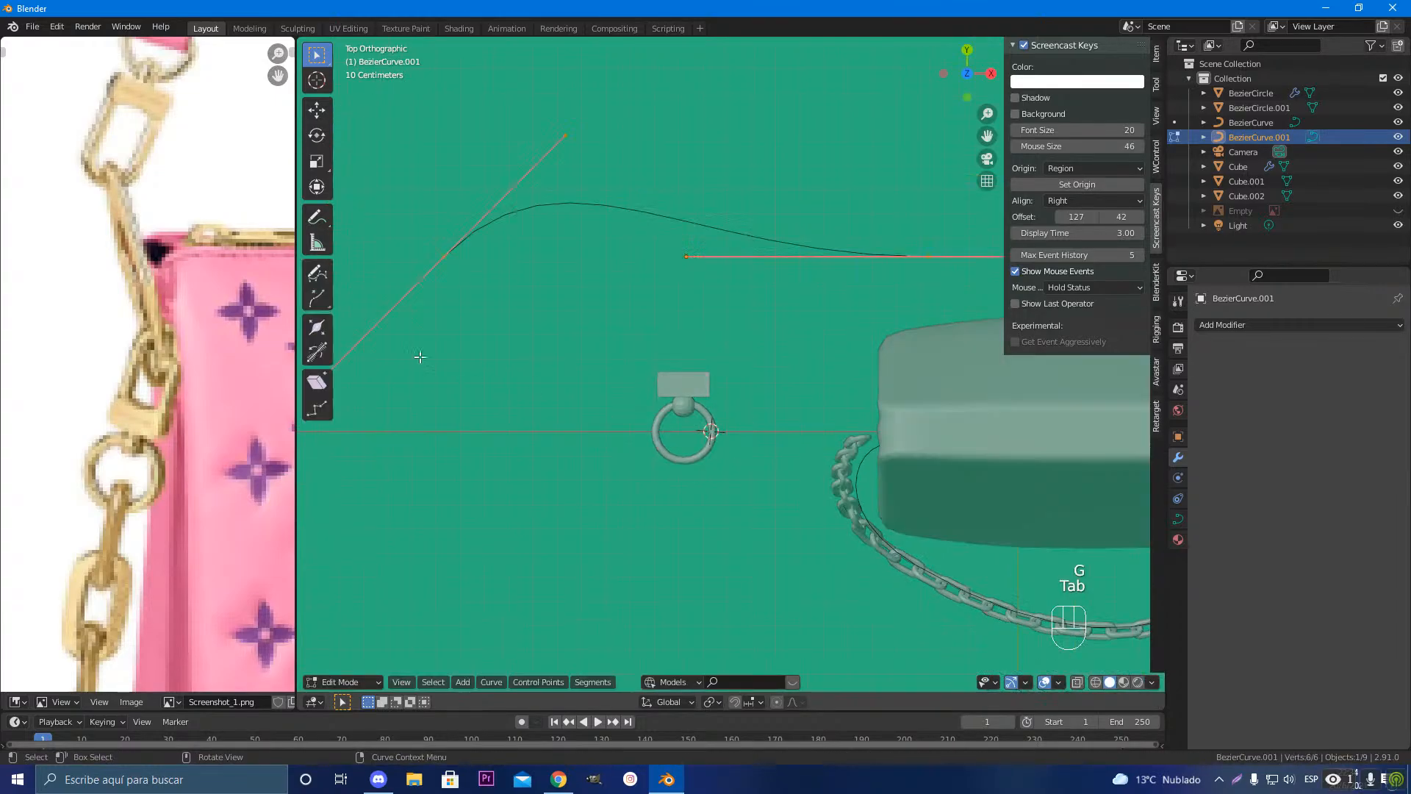
{"action": "left_click", "coordinate": [456, 254]}
{"action": "key", "text": "g"}
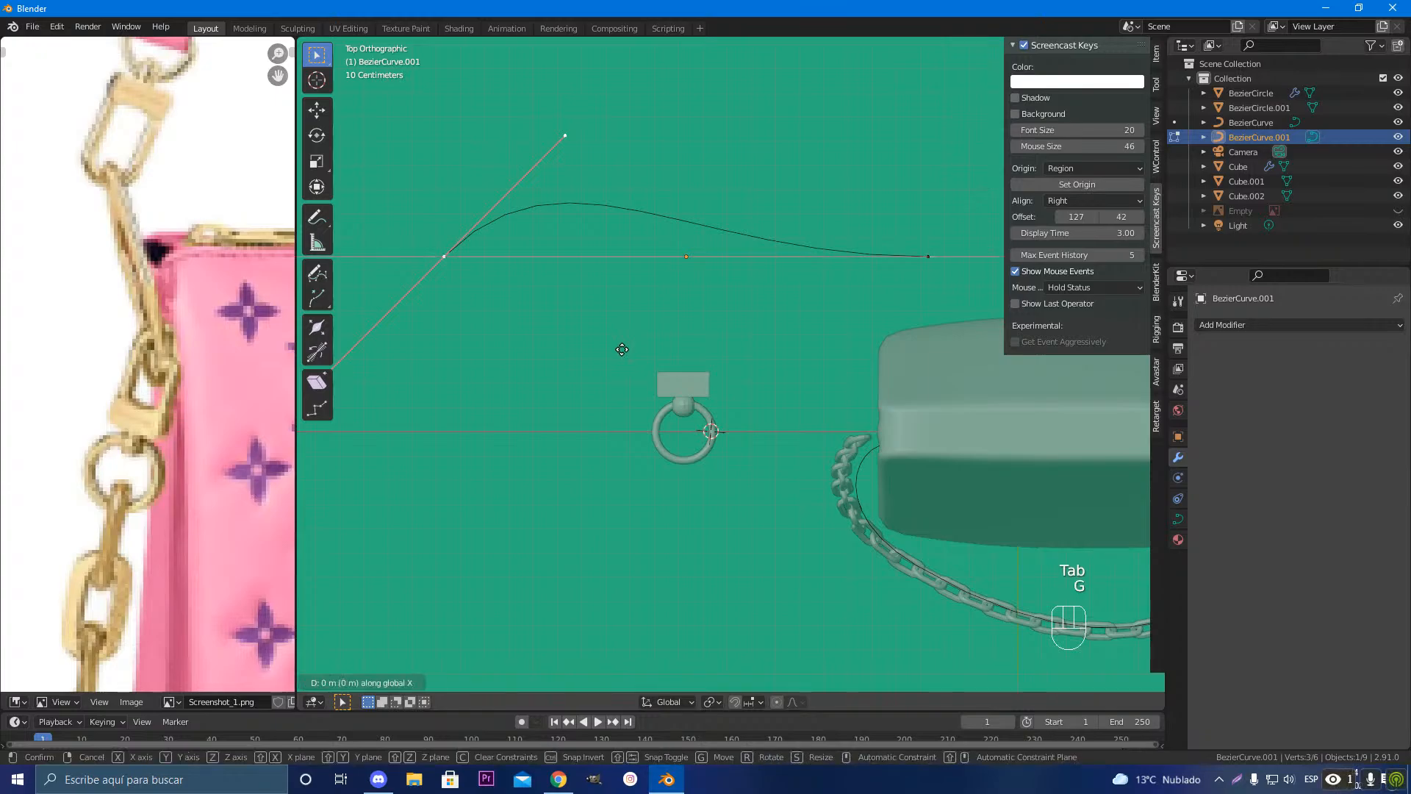
{"action": "left_click", "coordinate": [832, 363]}
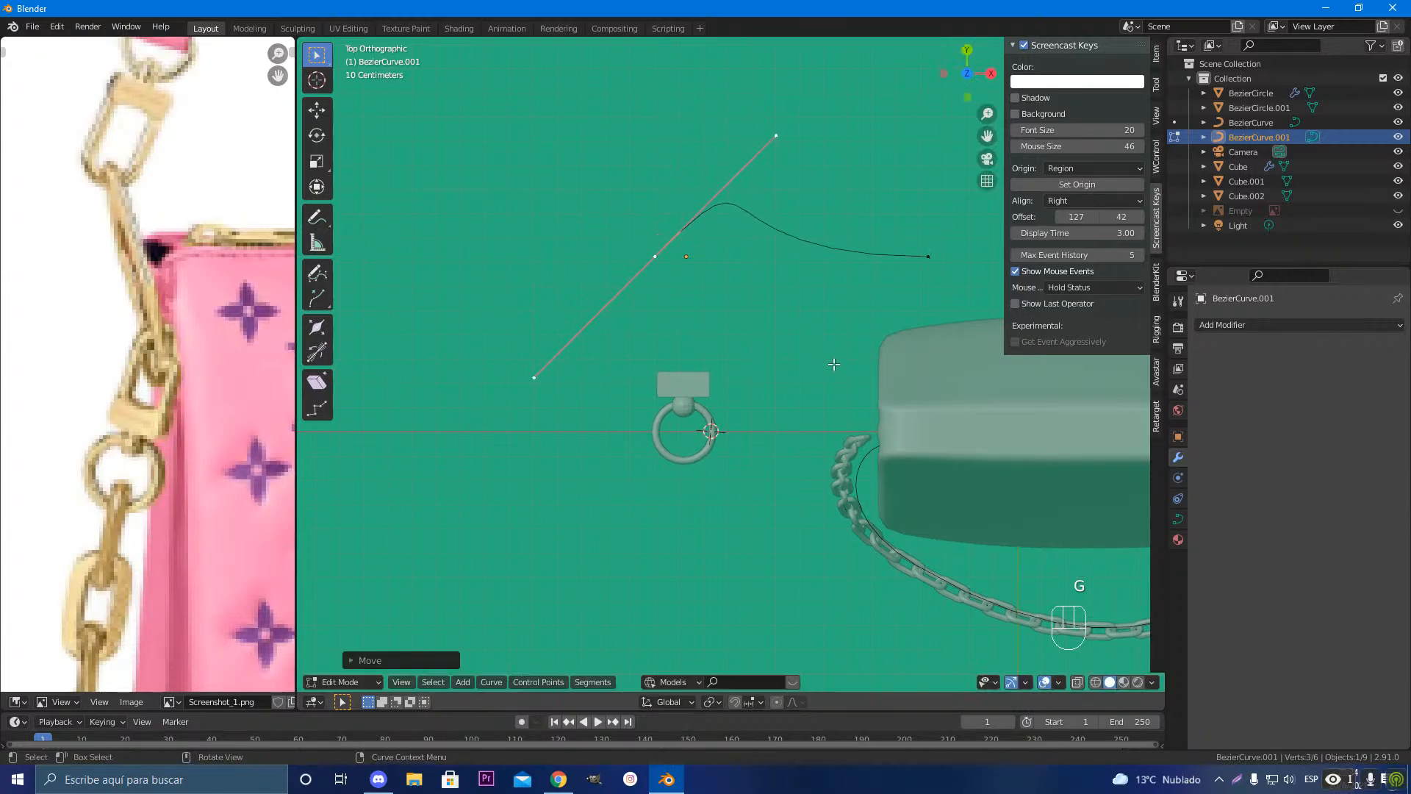
Step: Rotate the left control point's handles about 45 degrees to vertical and lower the point about 0.47 m along Y to the block
{"action": "key", "text": "r"}
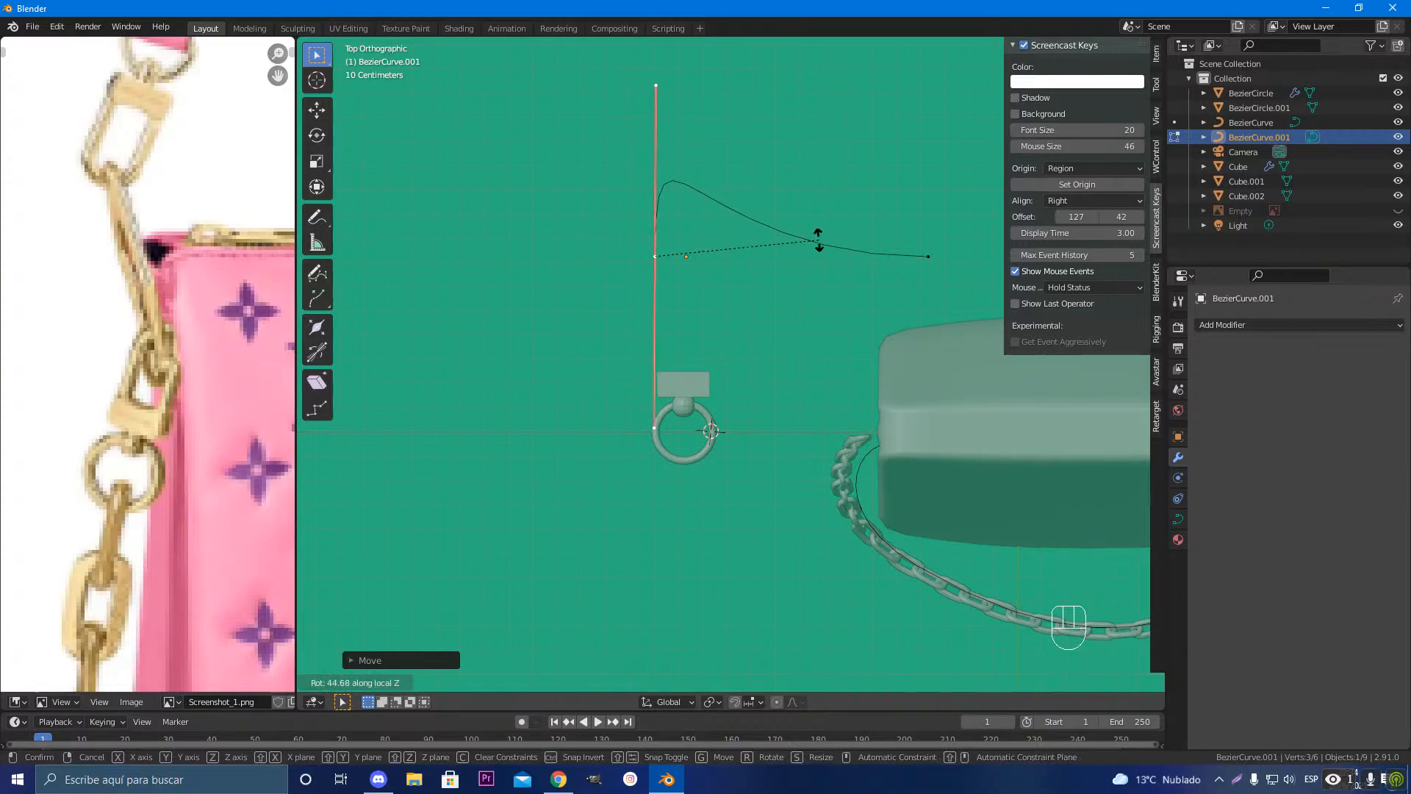
{"action": "left_click", "coordinate": [825, 245]}
{"action": "key", "text": "g"}
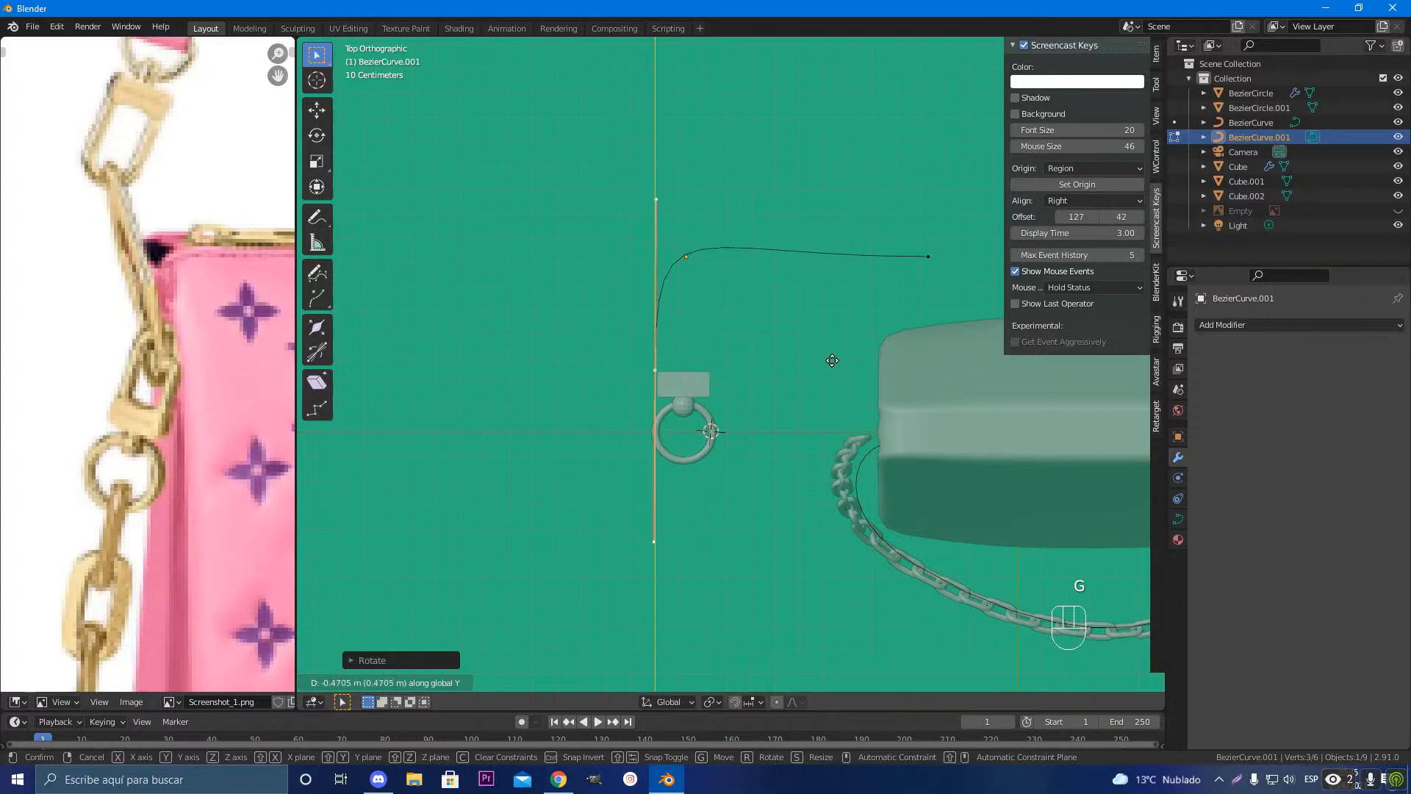
{"action": "left_click", "coordinate": [831, 358]}
Step: Try to rotate the curve's right control point handles to vertical and move the point along negative global X over the block
{"action": "left_click", "coordinate": [931, 255]}
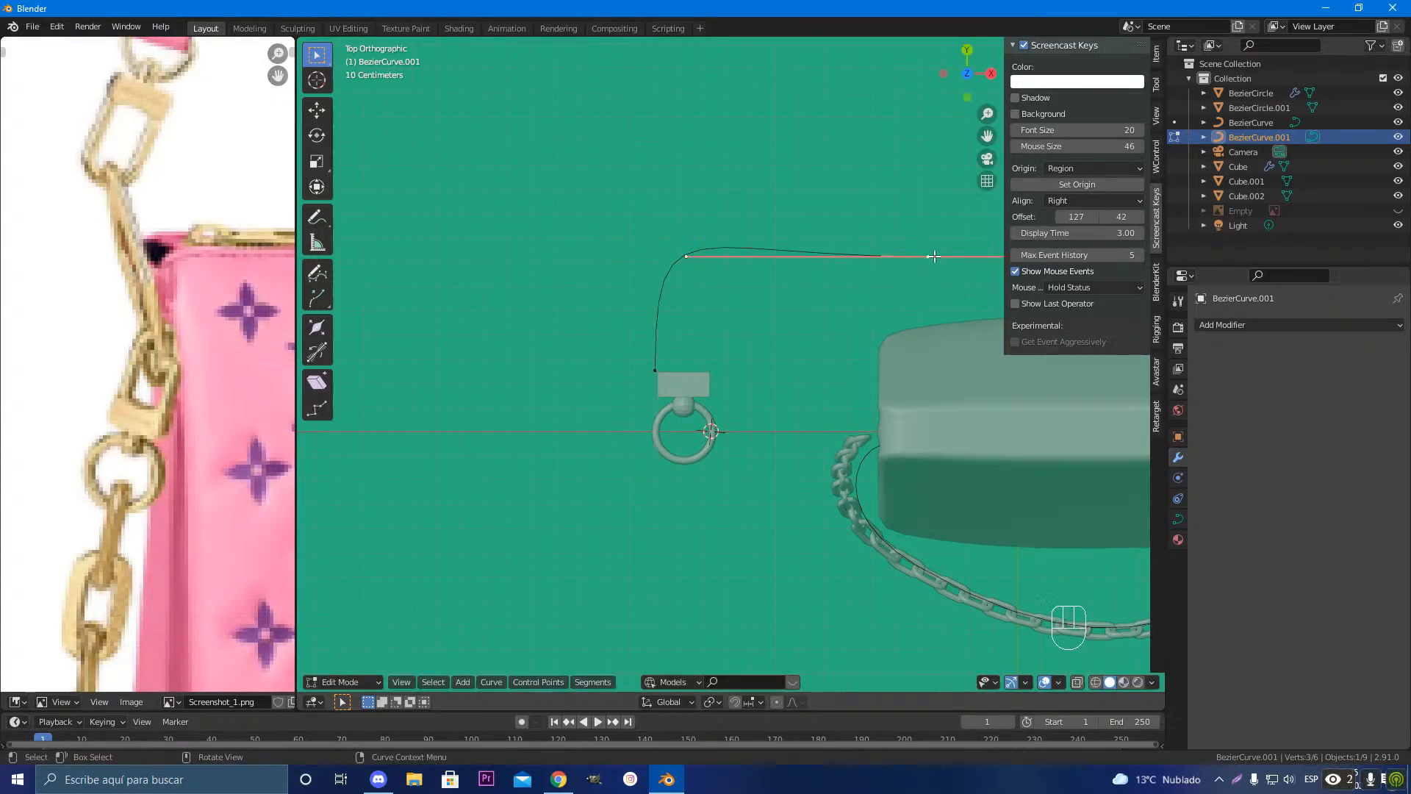
{"action": "key", "text": "r"}
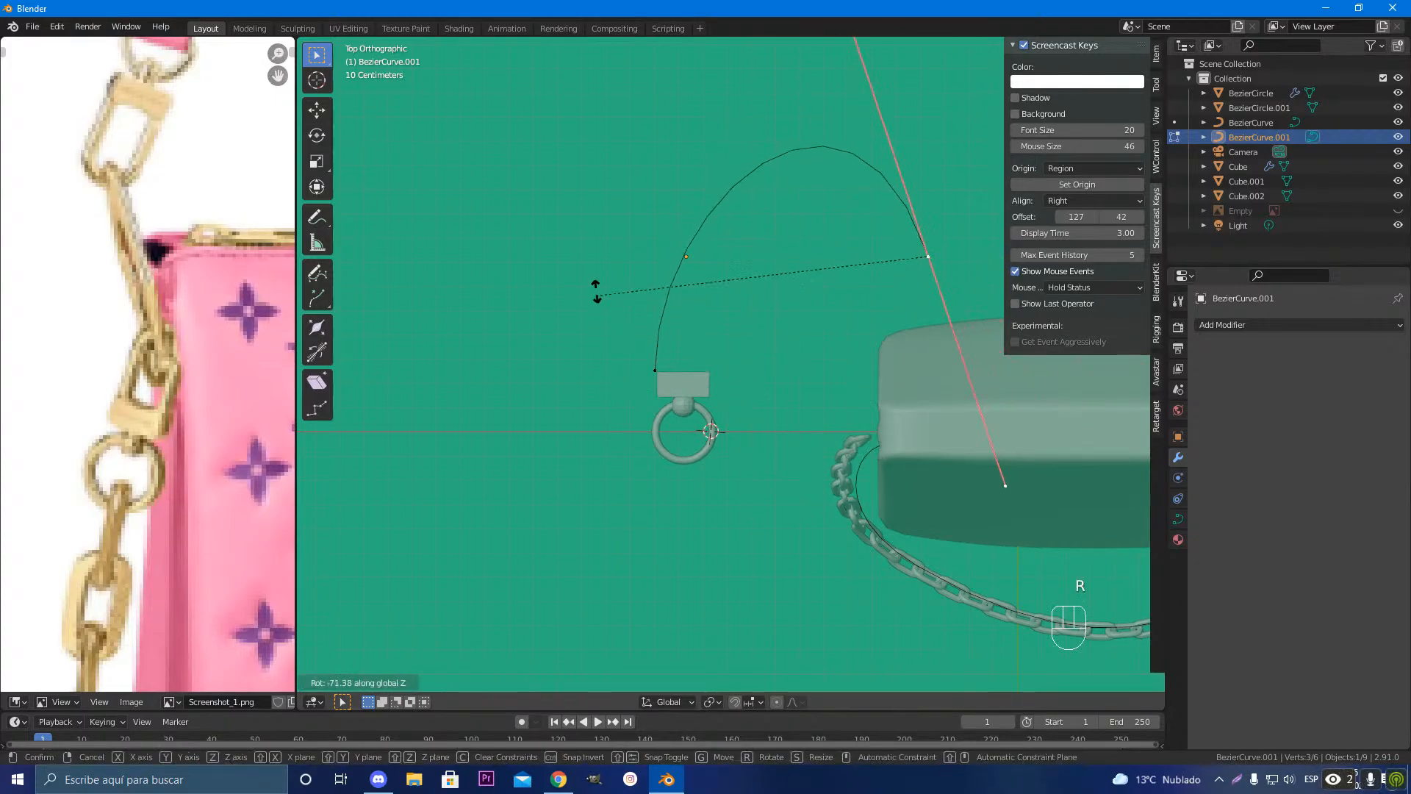
{"action": "left_click", "coordinate": [587, 194]}
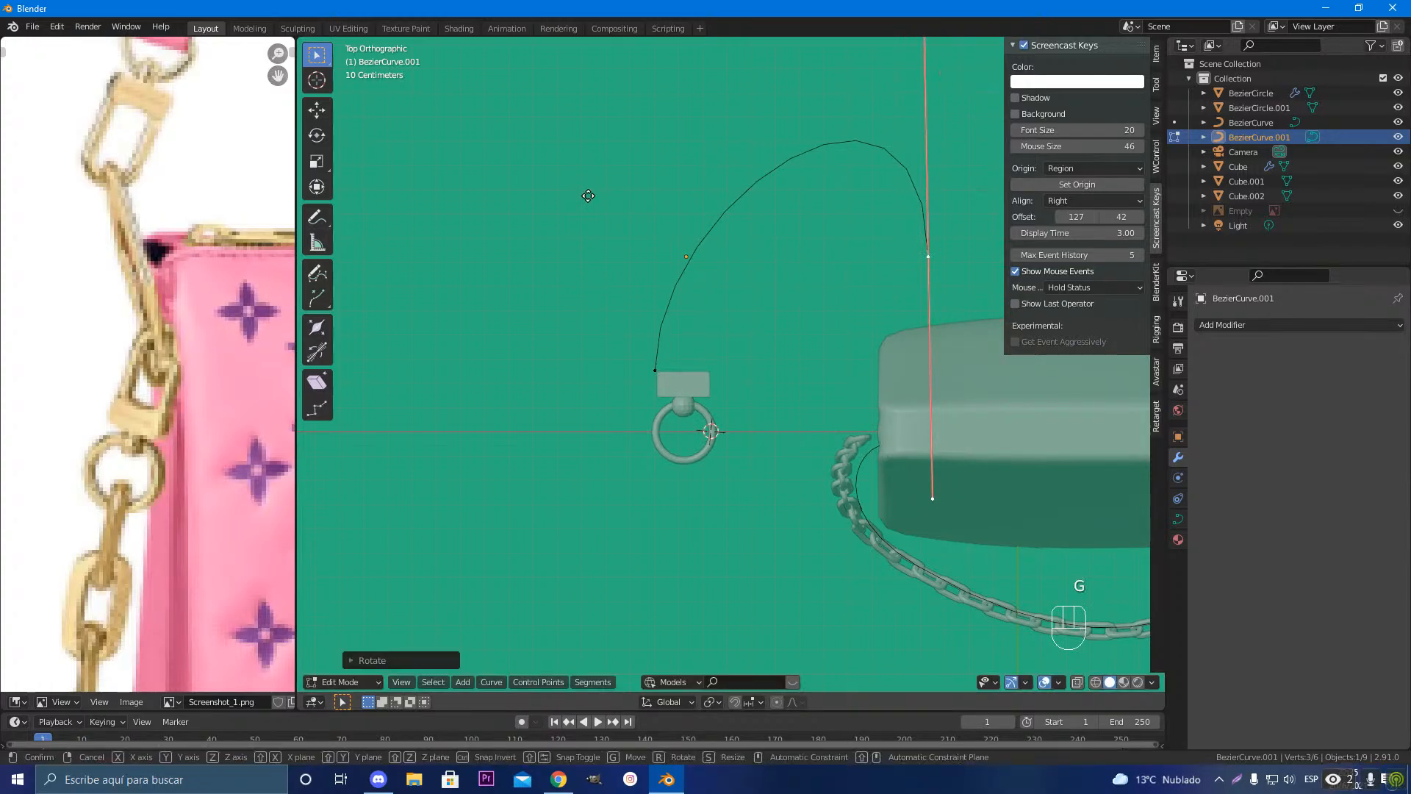
{"action": "key", "text": "g"}
{"action": "key", "text": "x"}
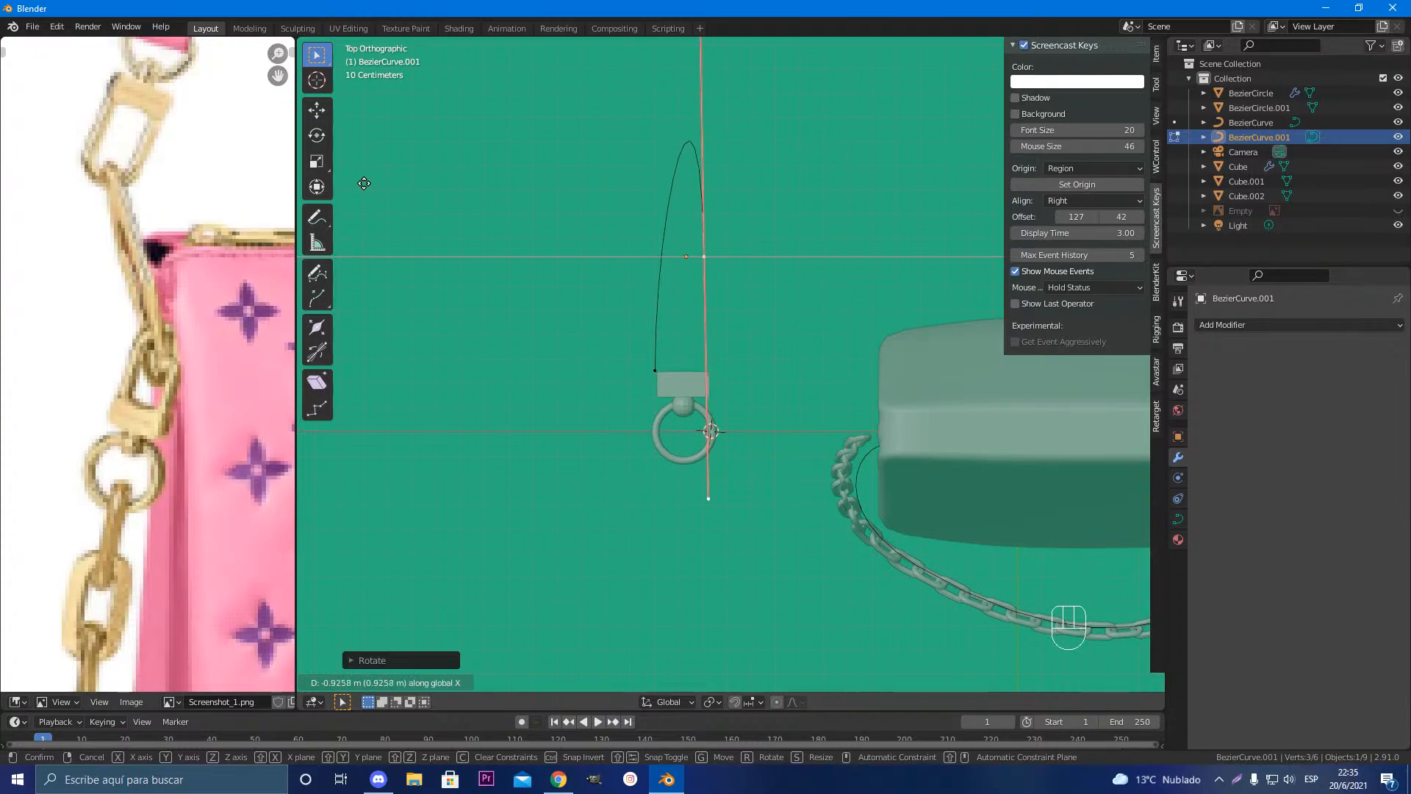
{"action": "right_click", "coordinate": [364, 183]}
Step: Rotate the right control point's handles back to nearly horizontal, keeping the point unhidden
{"action": "key", "text": "r"}
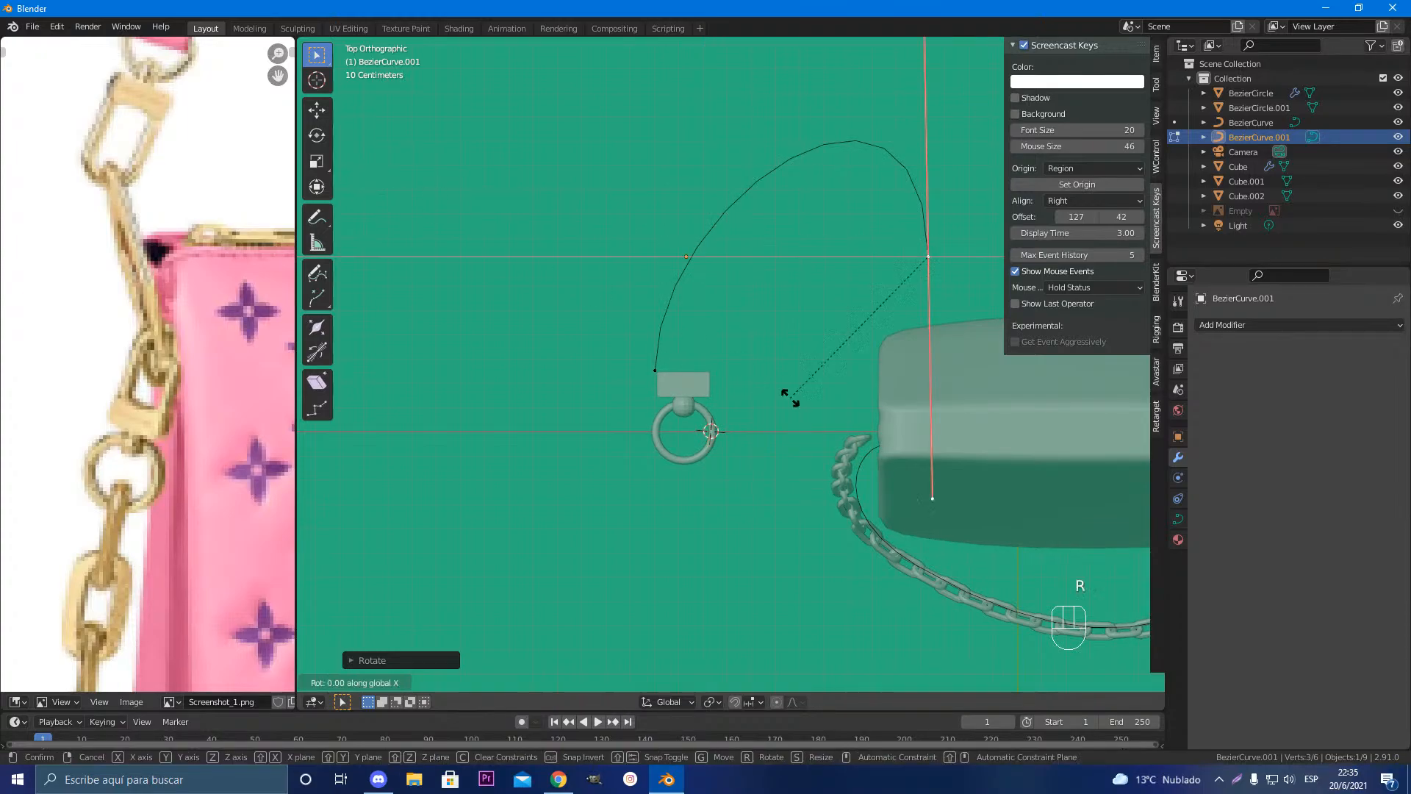
{"action": "left_click", "coordinate": [974, 299]}
{"action": "key", "text": "h"}
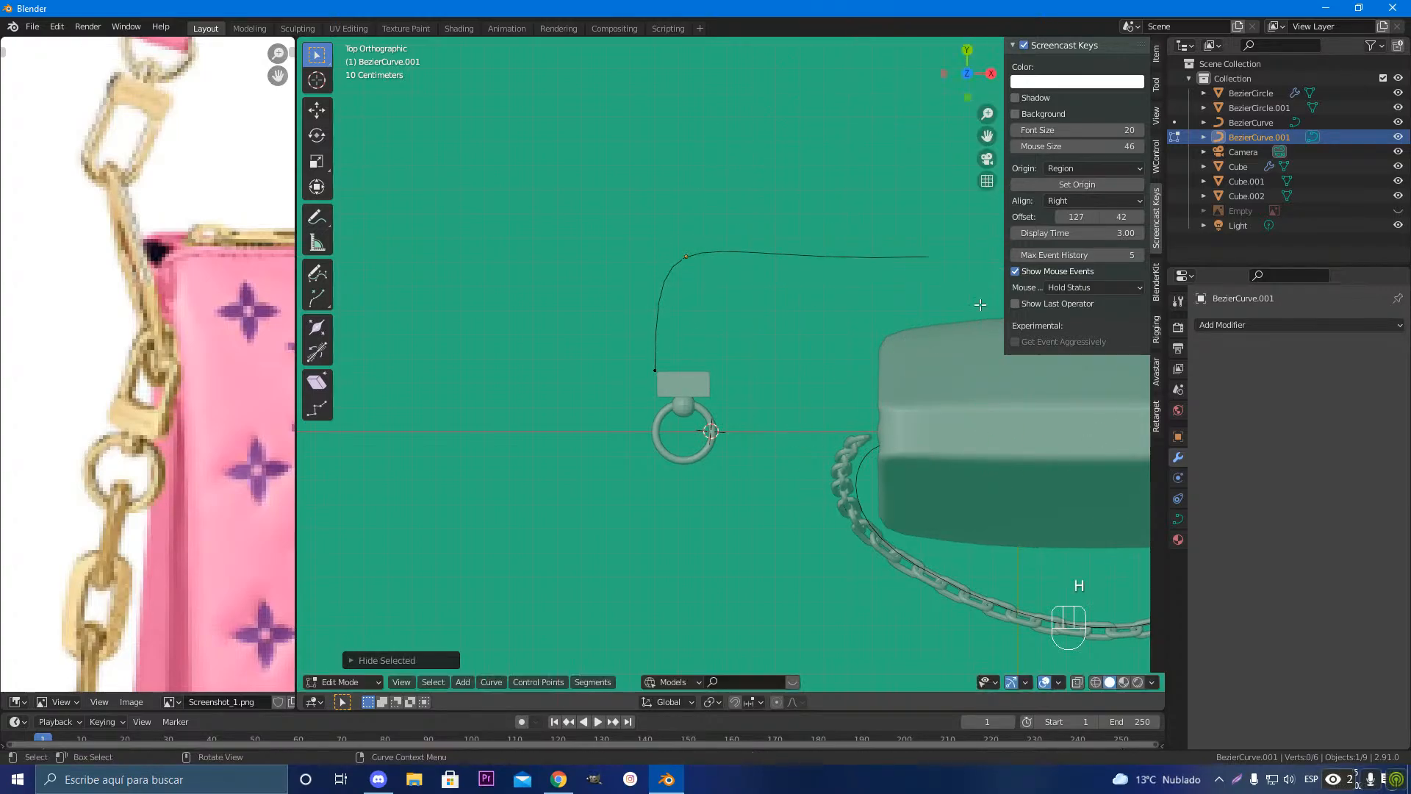
{"action": "key", "text": "x"}
{"action": "key", "text": "ctrl+z"}
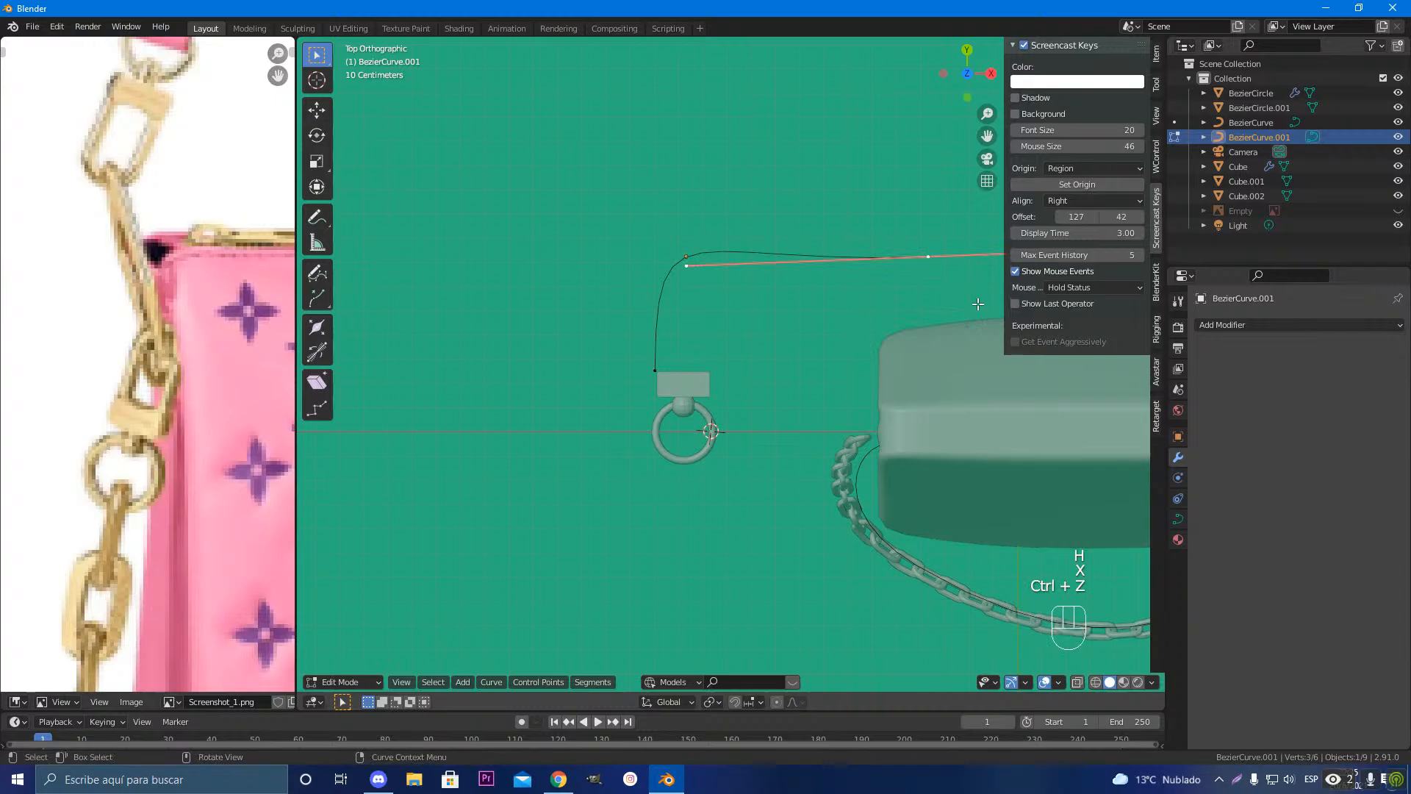
Step: Move the curve's right control point along negative global X until it is centred above the rectangular block
{"action": "key", "text": "g"}
{"action": "key", "text": "z"}
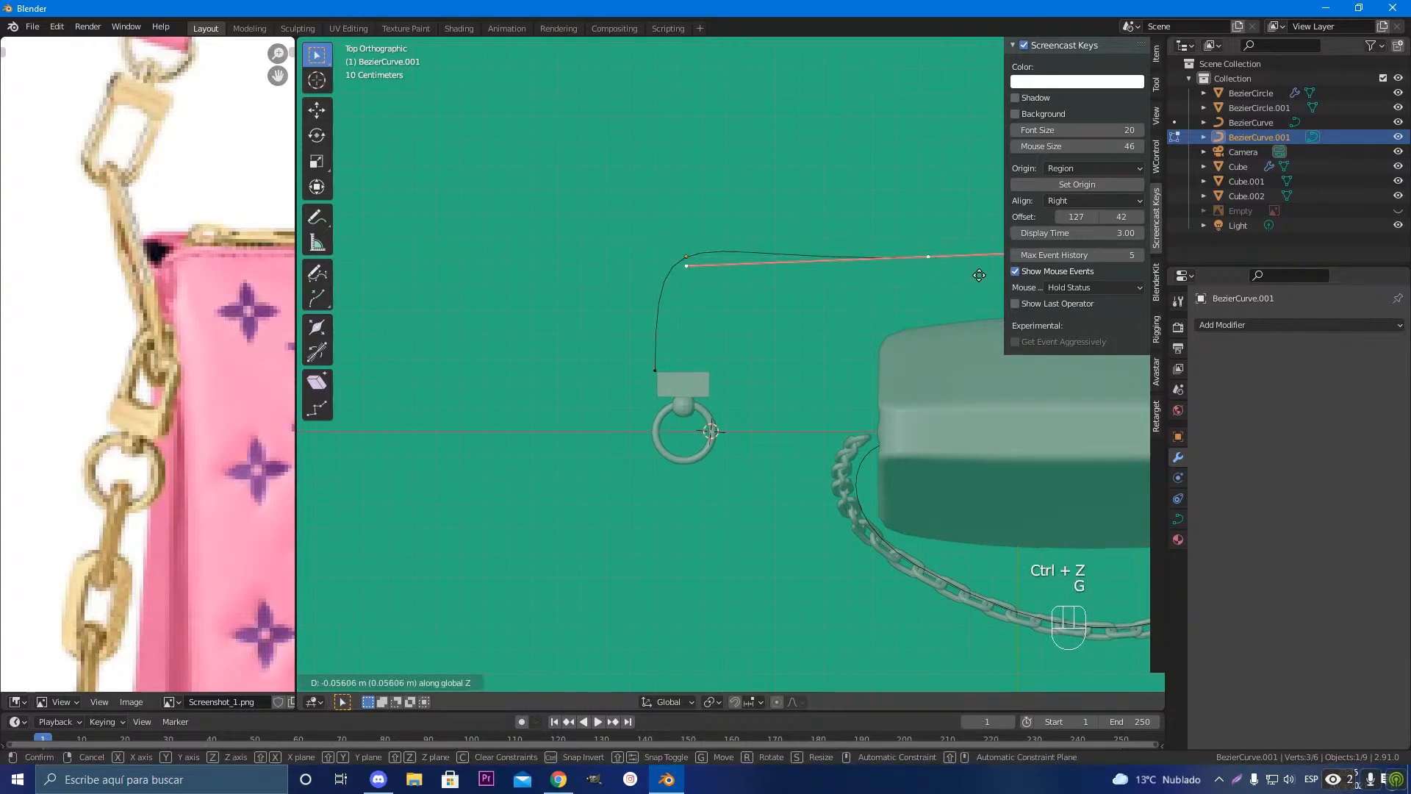
{"action": "key", "text": "x"}
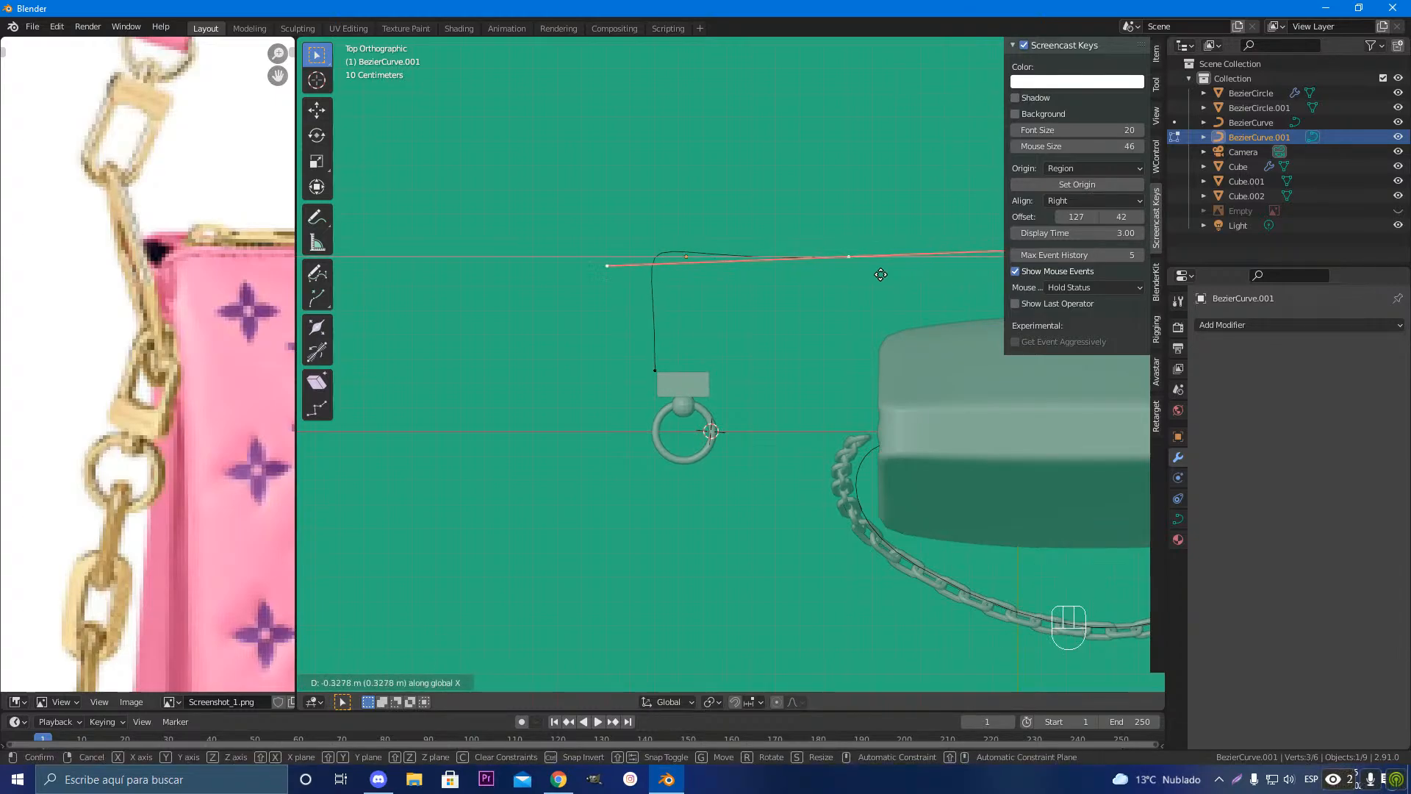
{"action": "left_click", "coordinate": [731, 270]}
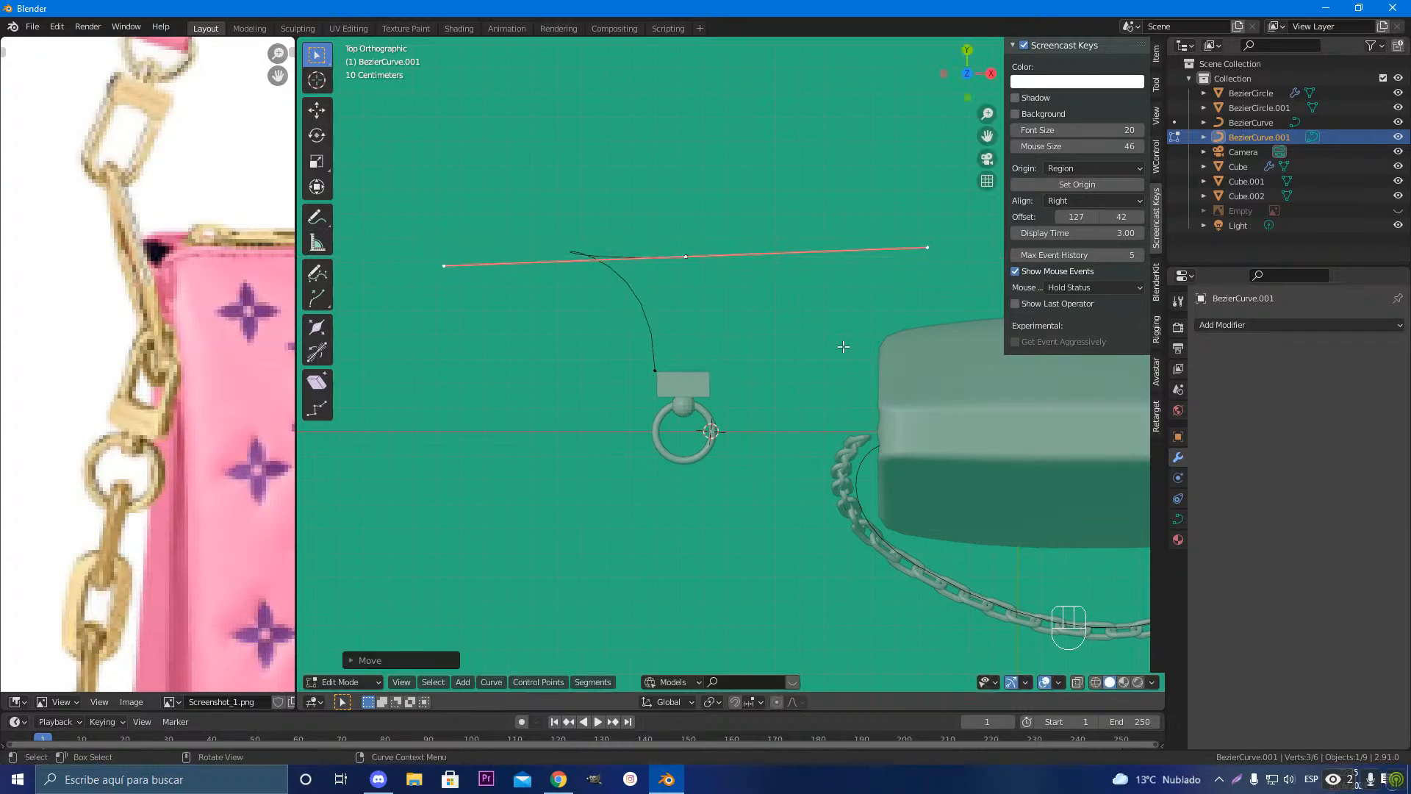
Step: Scale down the upper control point's handles until they span slightly less than the block's width
{"action": "key", "text": "s"}
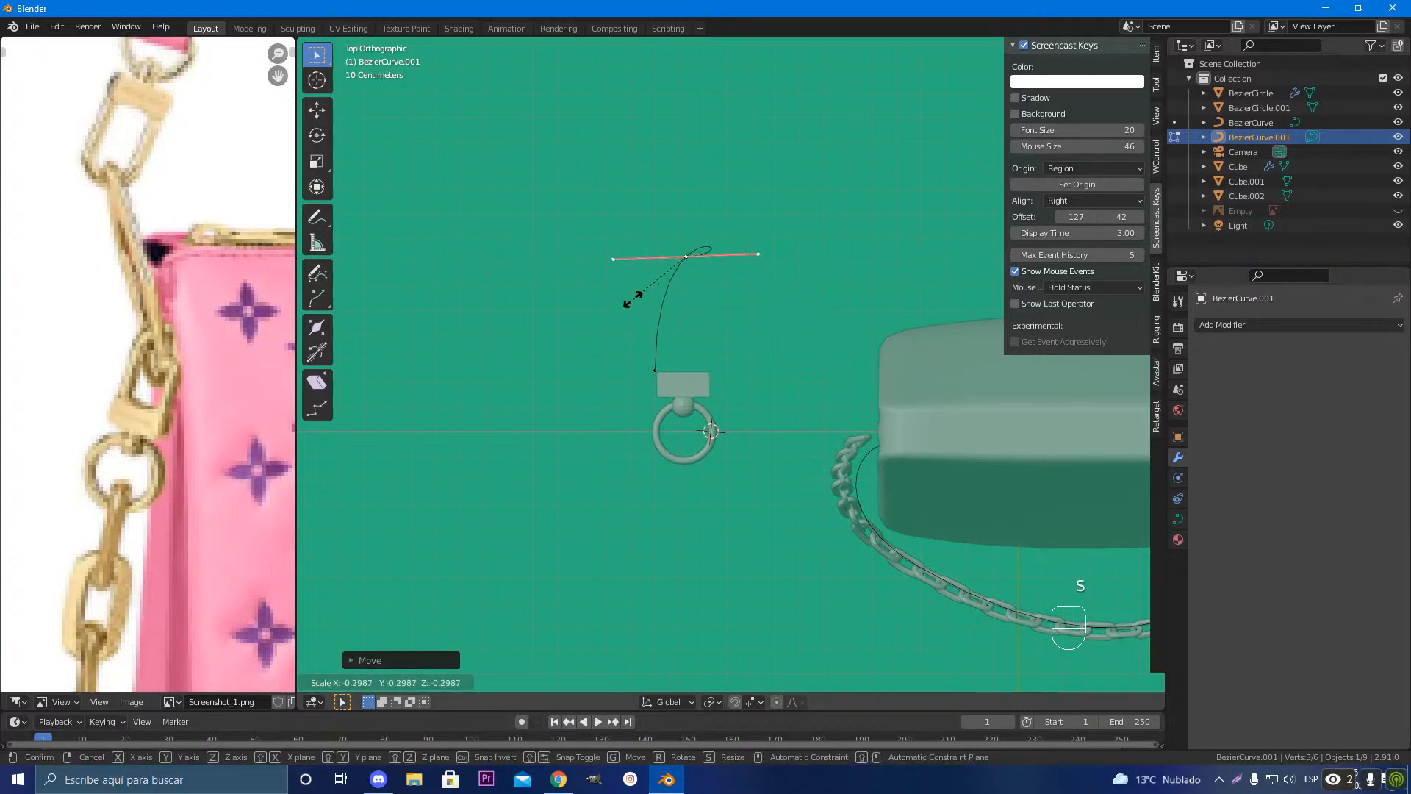
{"action": "left_click", "coordinate": [802, 345]}
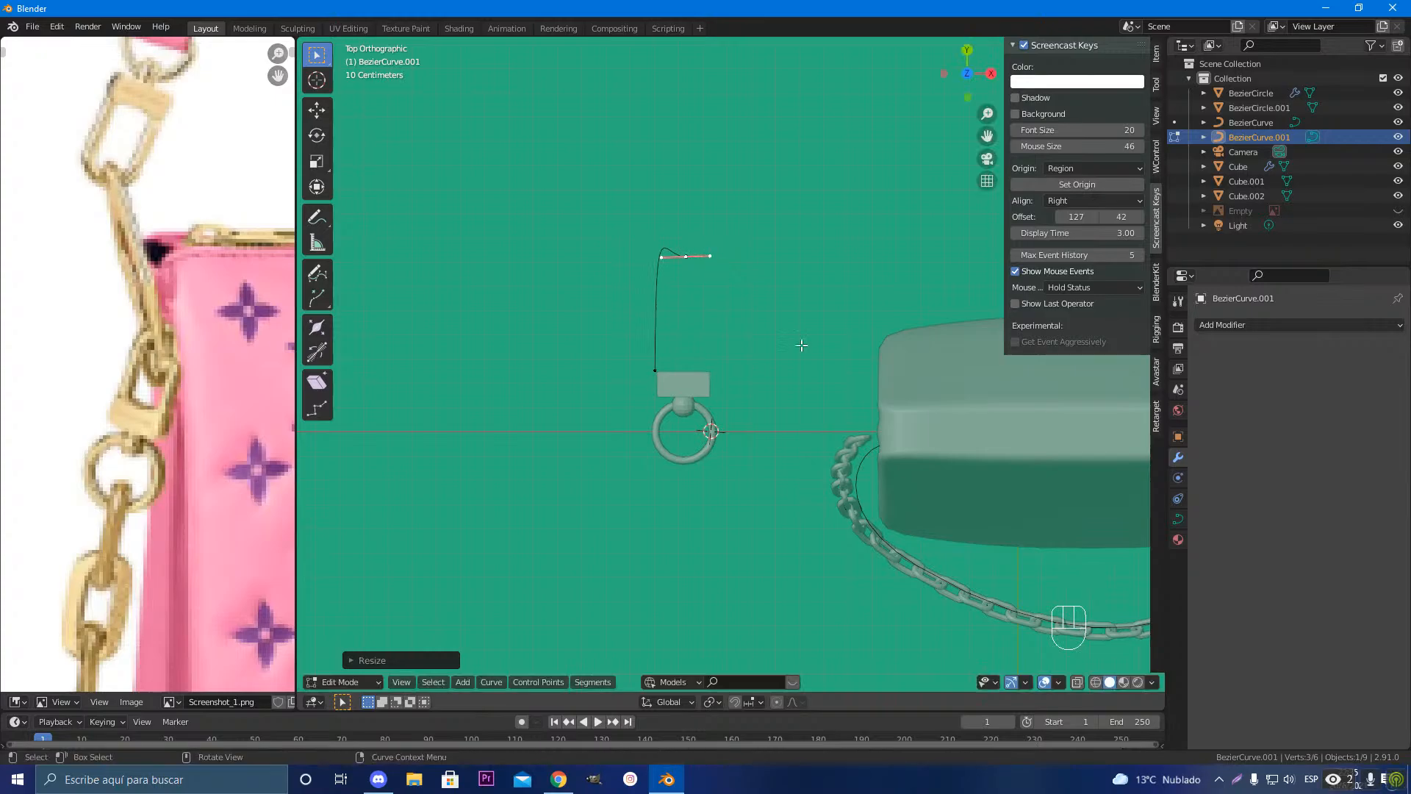
{"action": "key", "text": "s"}
{"action": "left_click", "coordinate": [790, 371]}
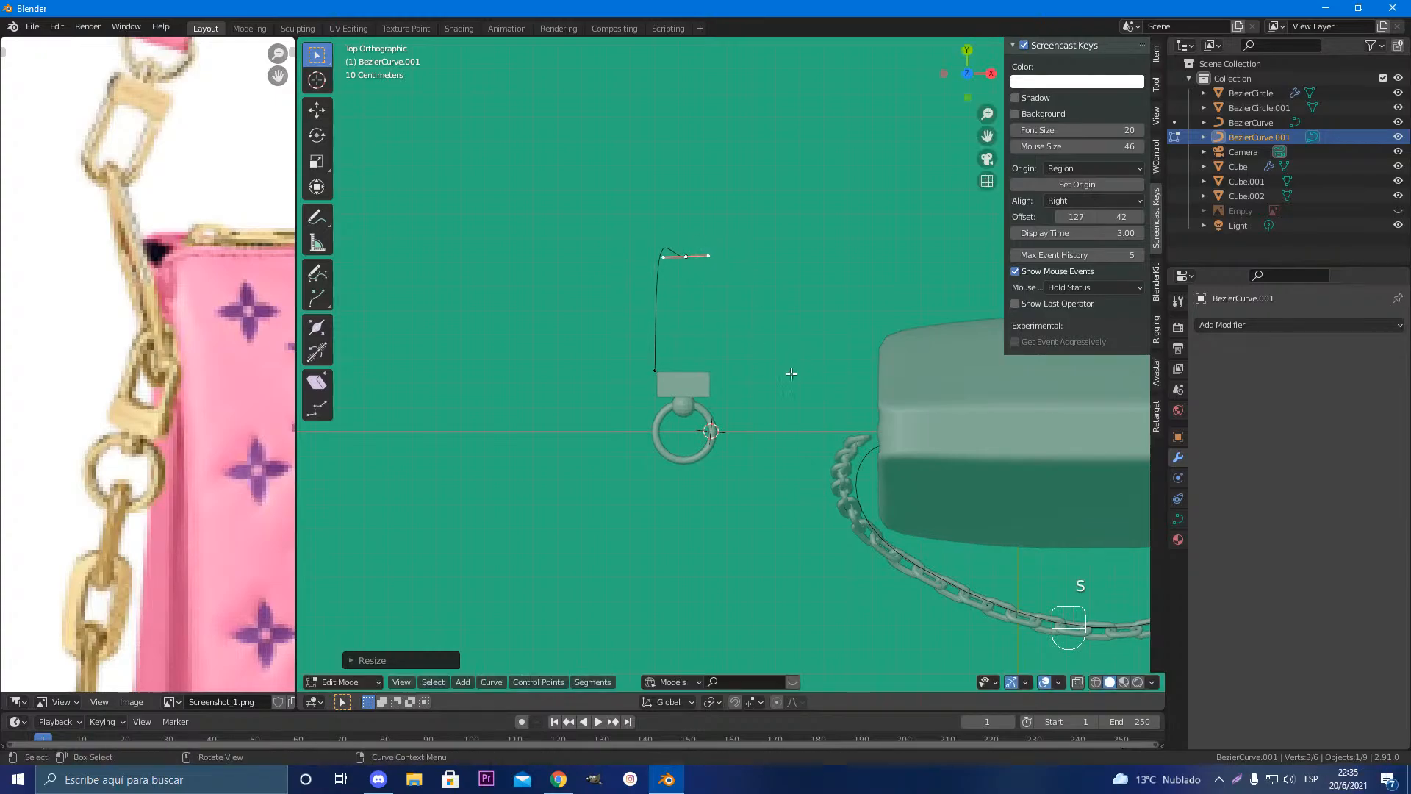
{"action": "scroll", "coordinate": [689, 312], "scroll_direction": "up", "scroll_amount": 7}
{"action": "middle_click_drag", "start_coordinate": [689, 312], "coordinate": [804, 624], "text": "shift"}
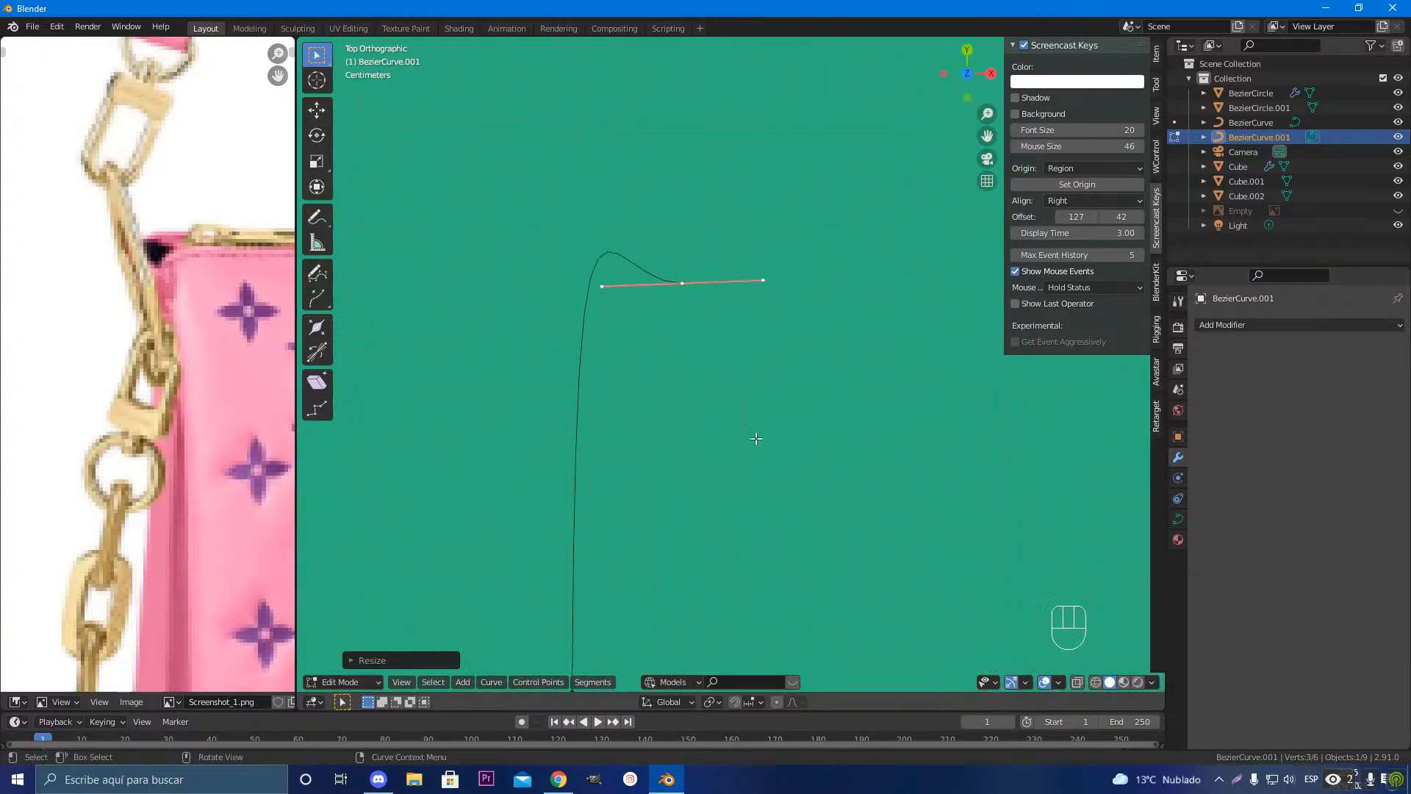
{"action": "key", "text": "g"}
{"action": "key", "text": "x"}
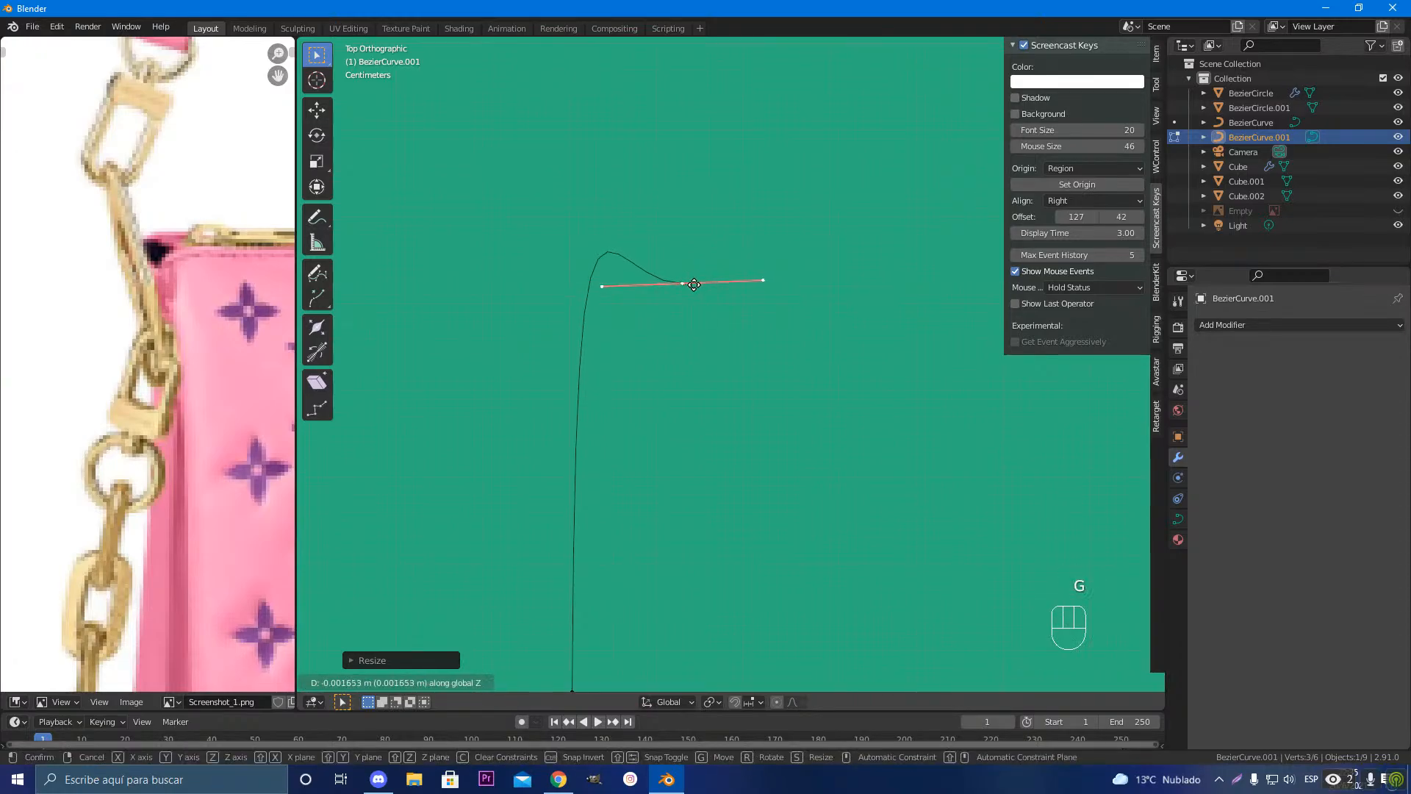
{"action": "right_click", "coordinate": [690, 358]}
Step: Scale the vertical handles of the control point at the block's left corner to about 0.69 to smooth the bend
{"action": "scroll", "coordinate": [690, 358], "scroll_direction": "down", "scroll_amount": 5}
{"action": "left_click", "coordinate": [666, 500]}
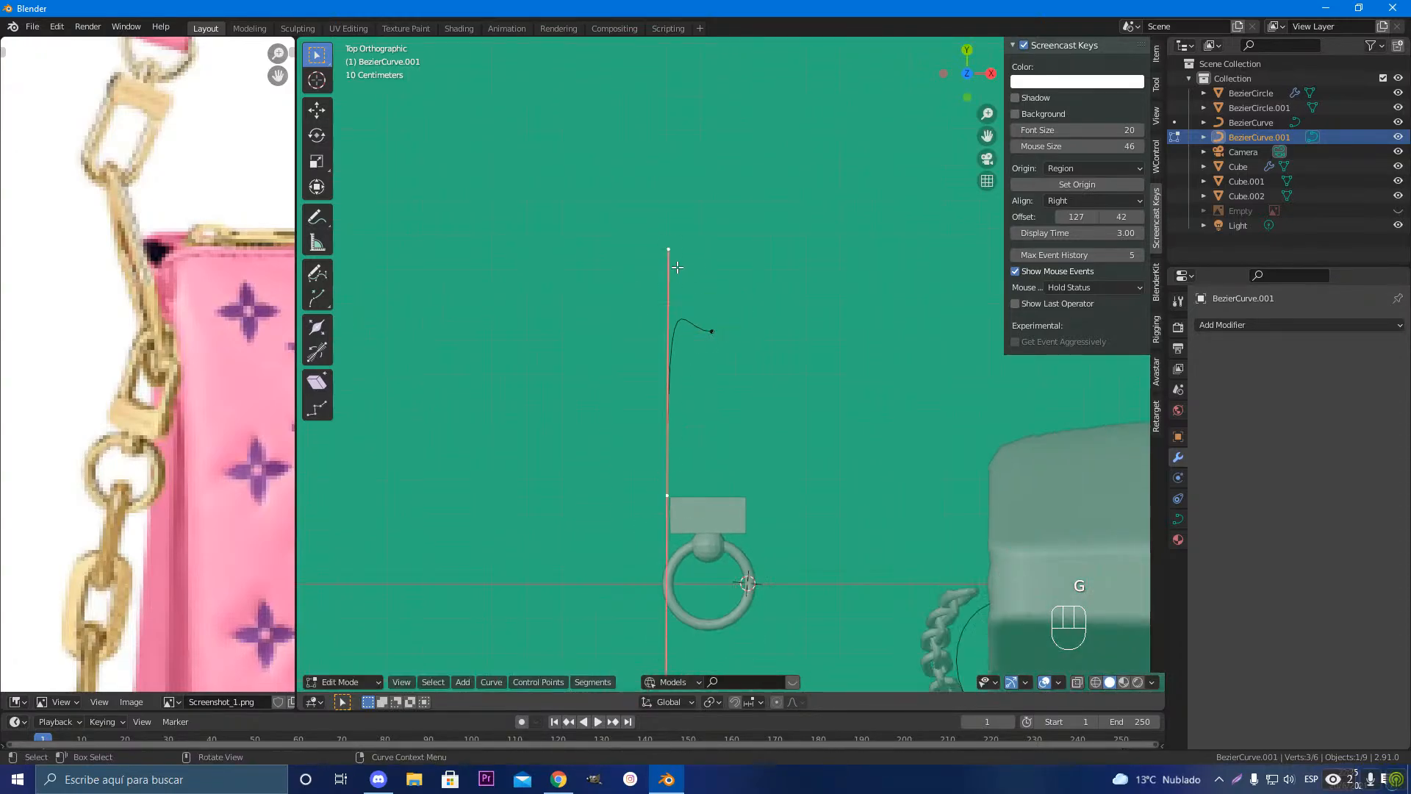
{"action": "key", "text": "s"}
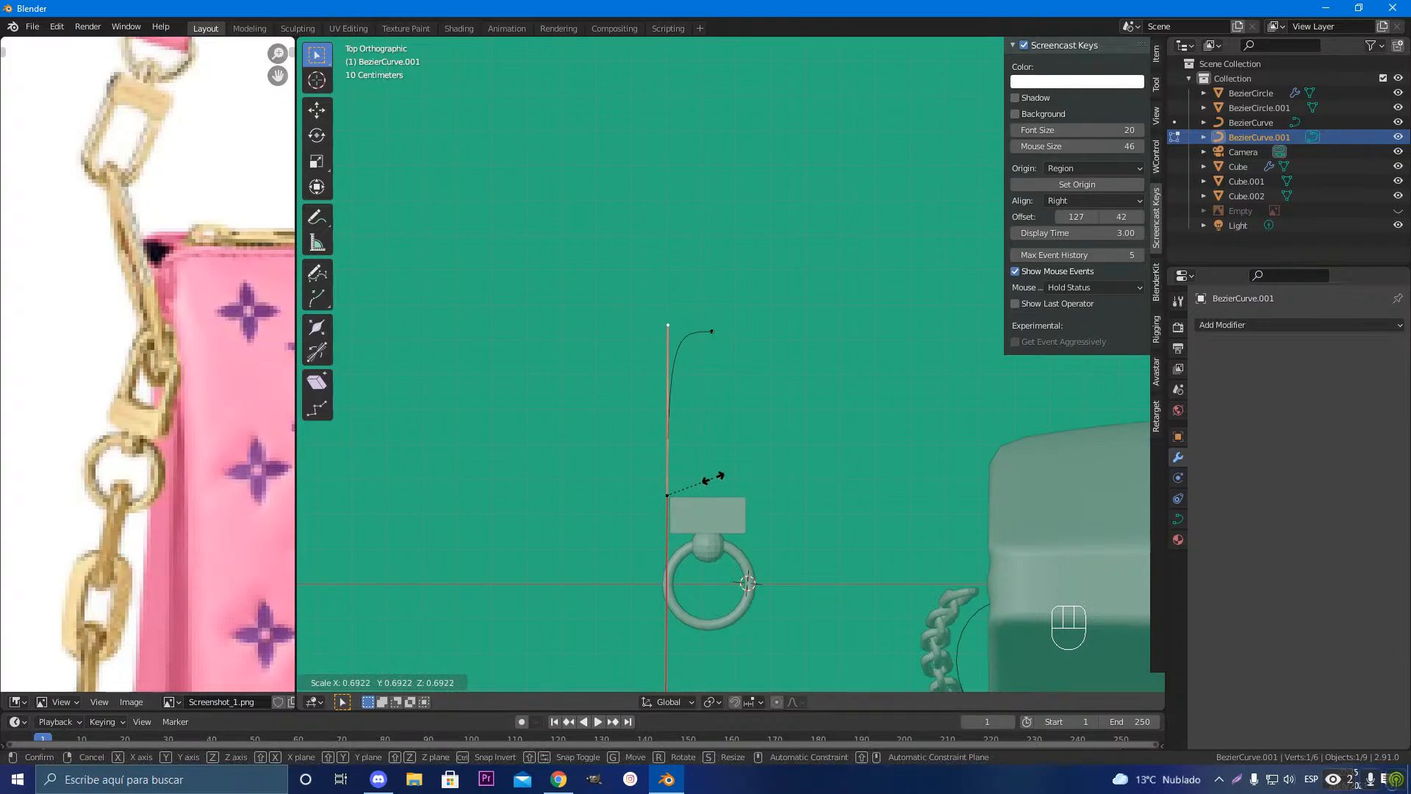
{"action": "left_click", "coordinate": [709, 481]}
{"action": "scroll", "coordinate": [738, 364], "scroll_direction": "up", "scroll_amount": 2}
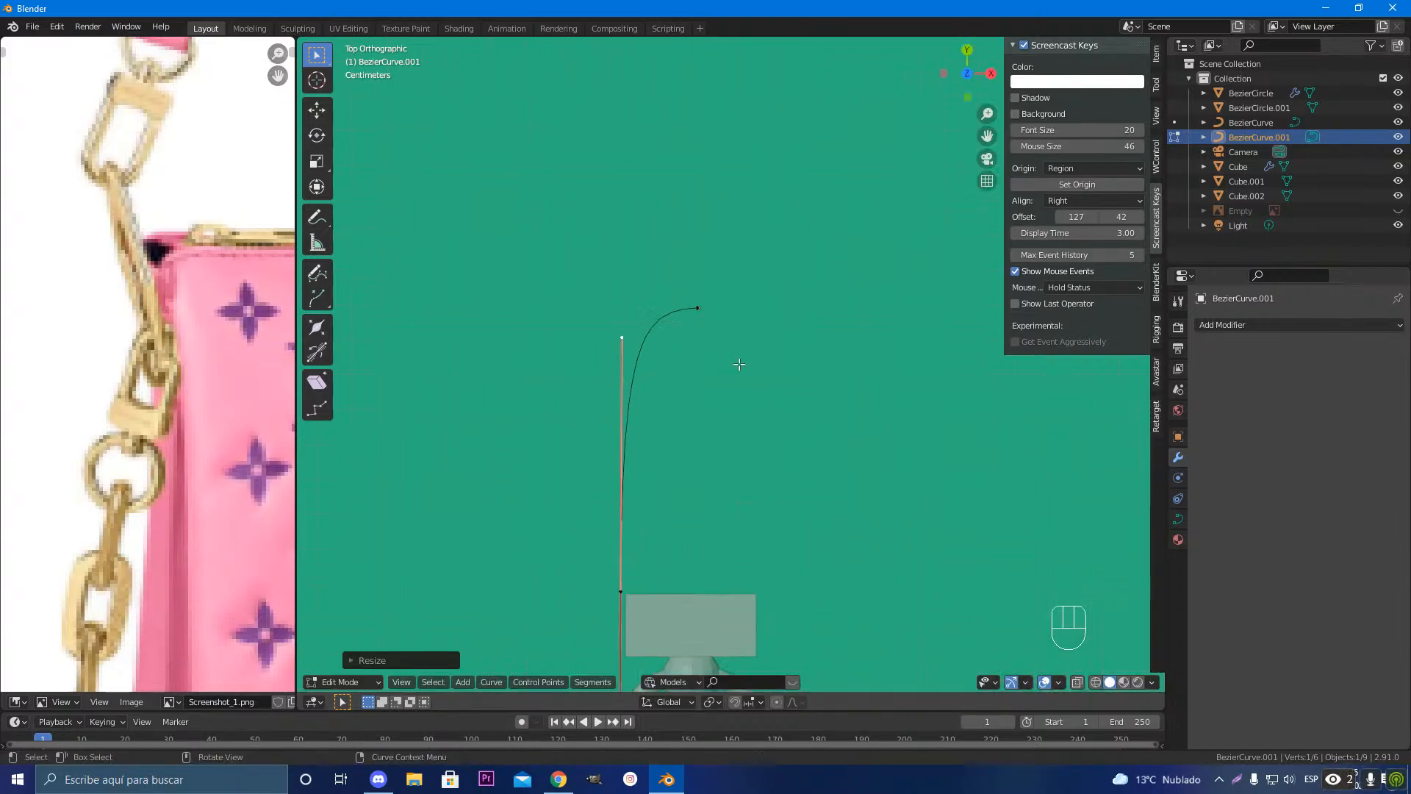
Step: Extrude the upper control point about 0.085 m in X and -0.47 m in Y to the block, and rotate the new handles to vertical
{"action": "left_click", "coordinate": [699, 308]}
{"action": "scroll", "coordinate": [765, 449], "scroll_direction": "down", "scroll_amount": 1}
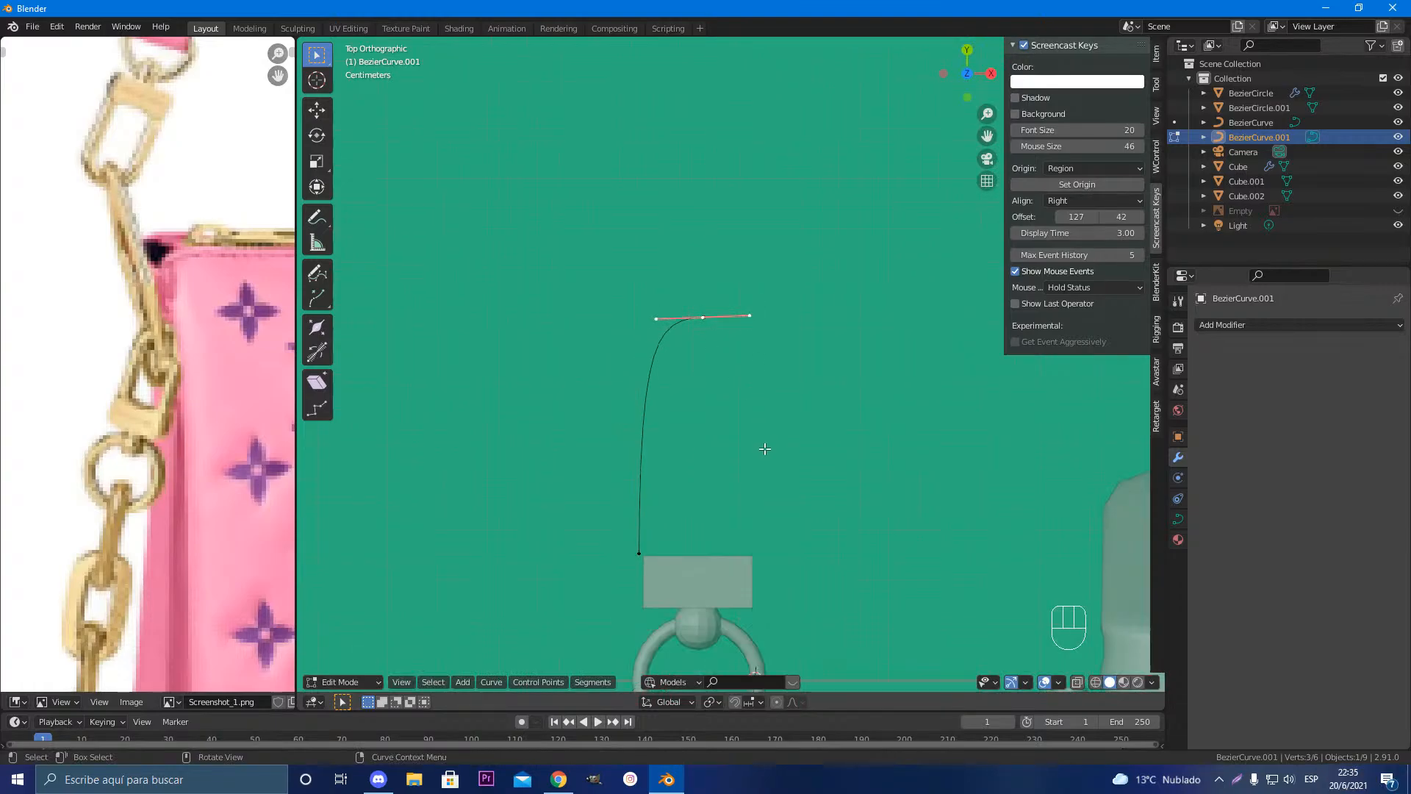
{"action": "key", "text": "e"}
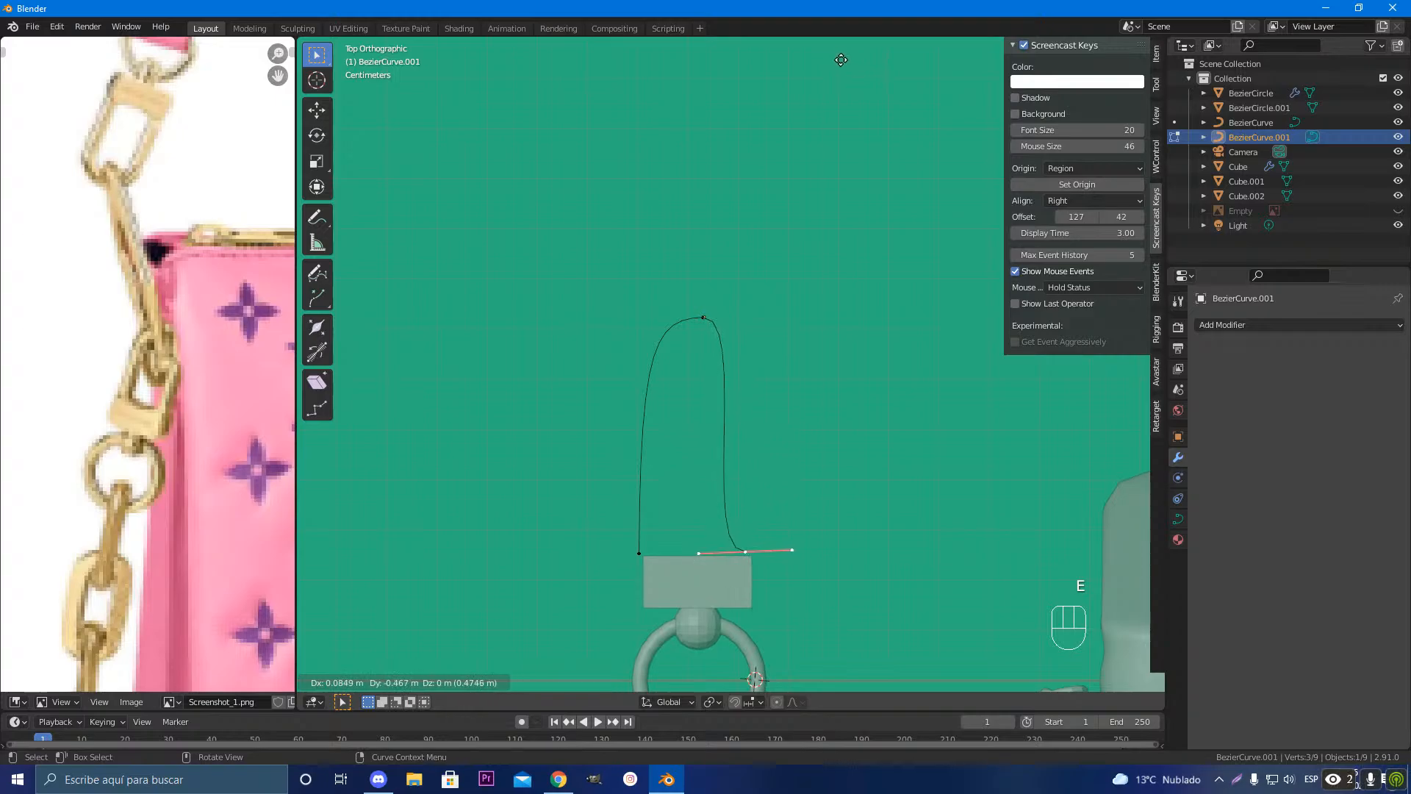
{"action": "left_click", "coordinate": [841, 63]}
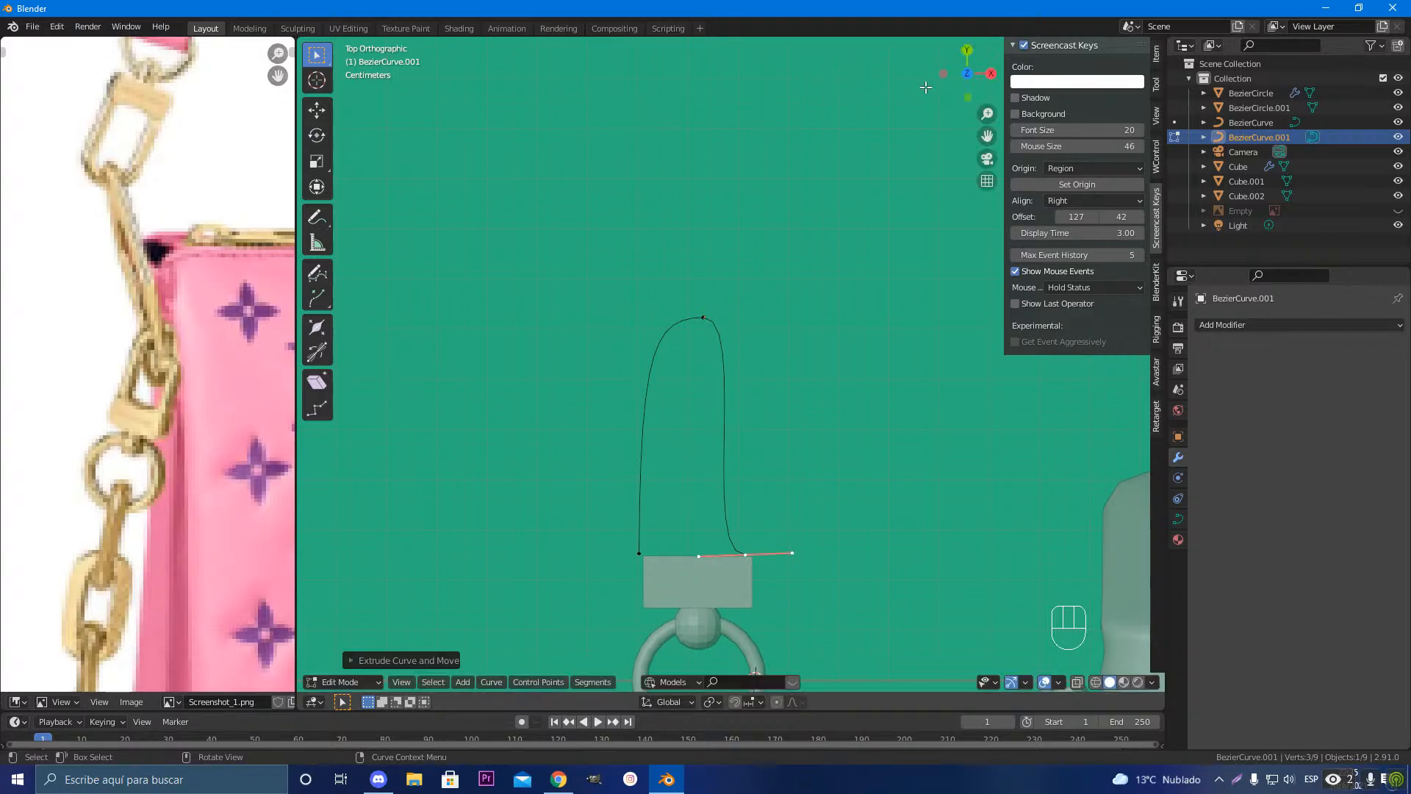
{"action": "key", "text": "r"}
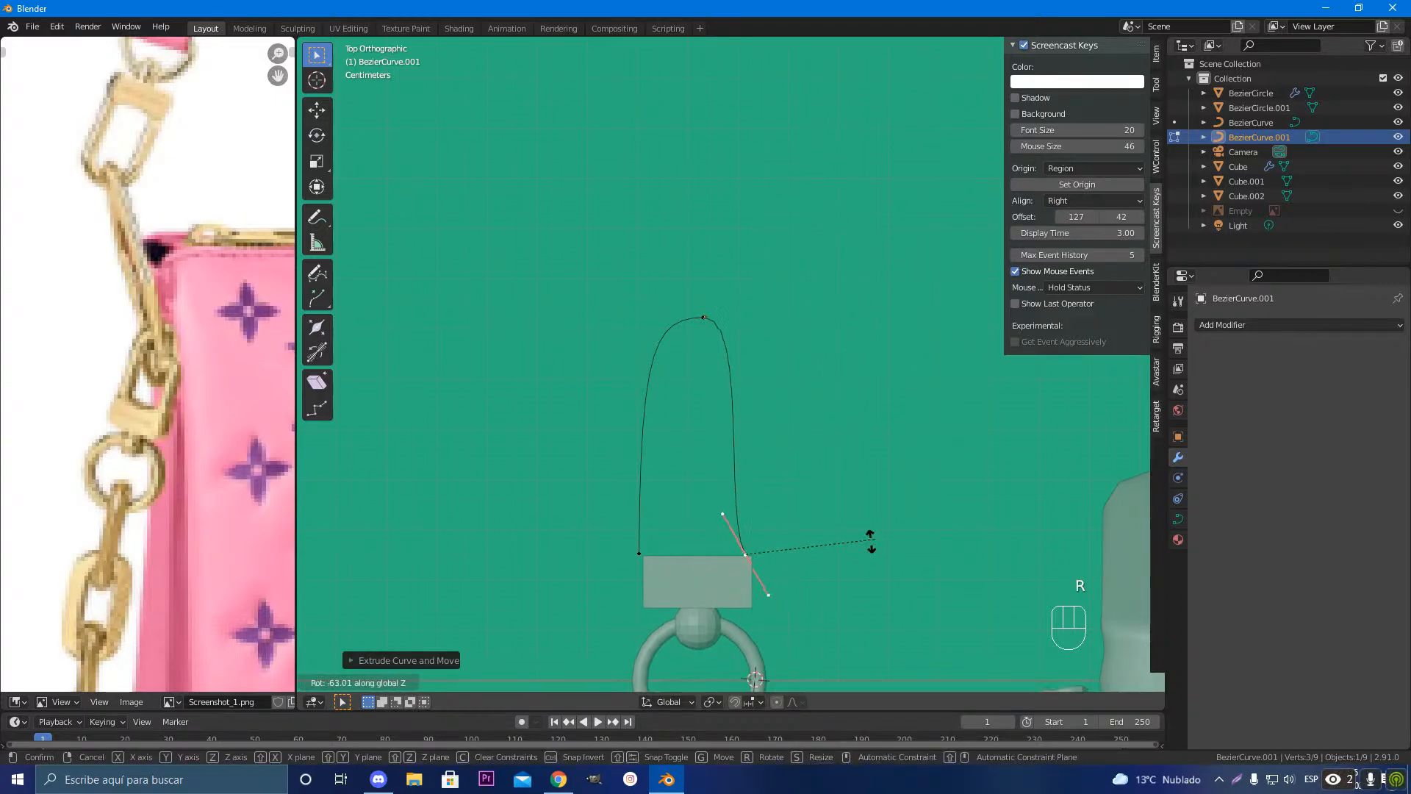
{"action": "left_click", "coordinate": [860, 597]}
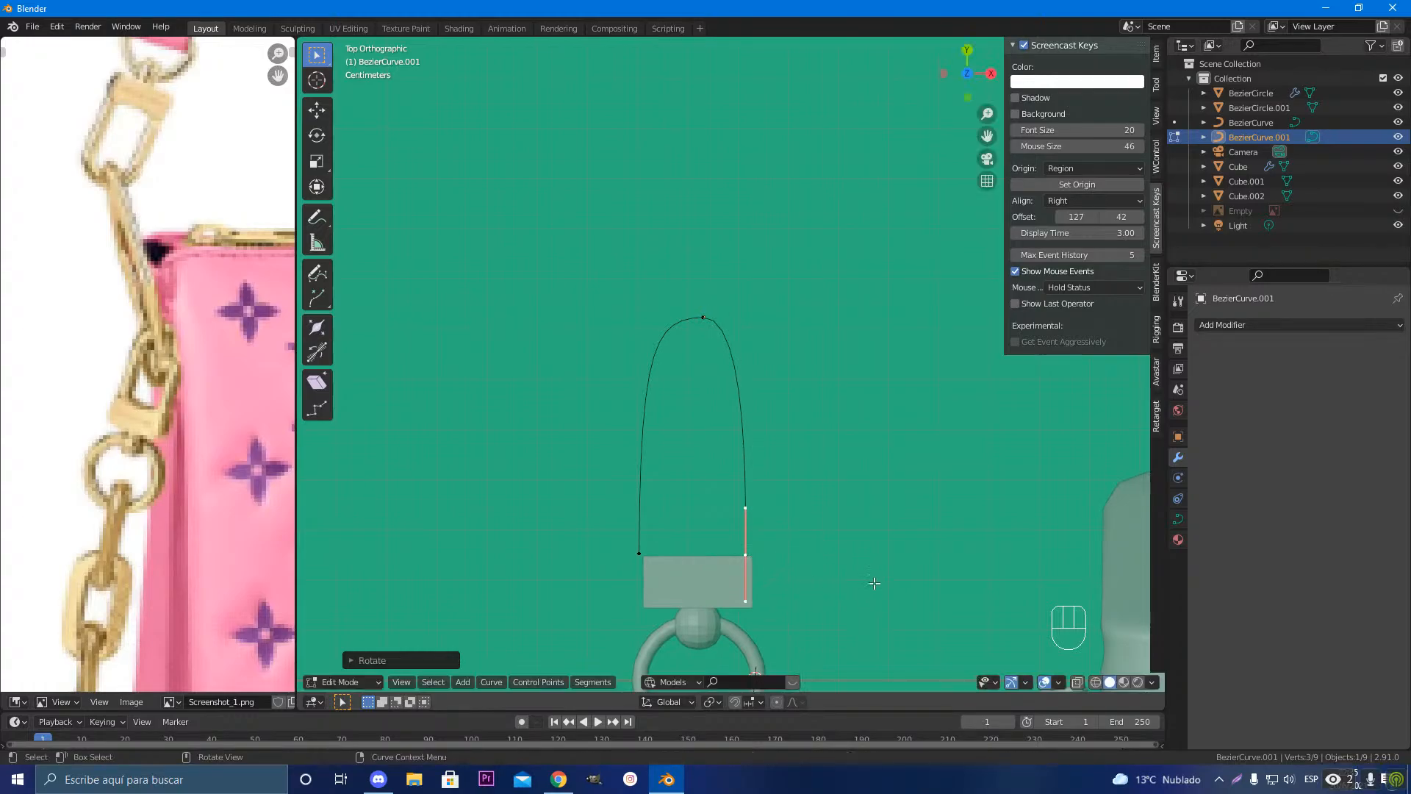
Step: Move both lower end points of the curve inward along global X so they sit inside the block's side edges
{"action": "key", "text": "g"}
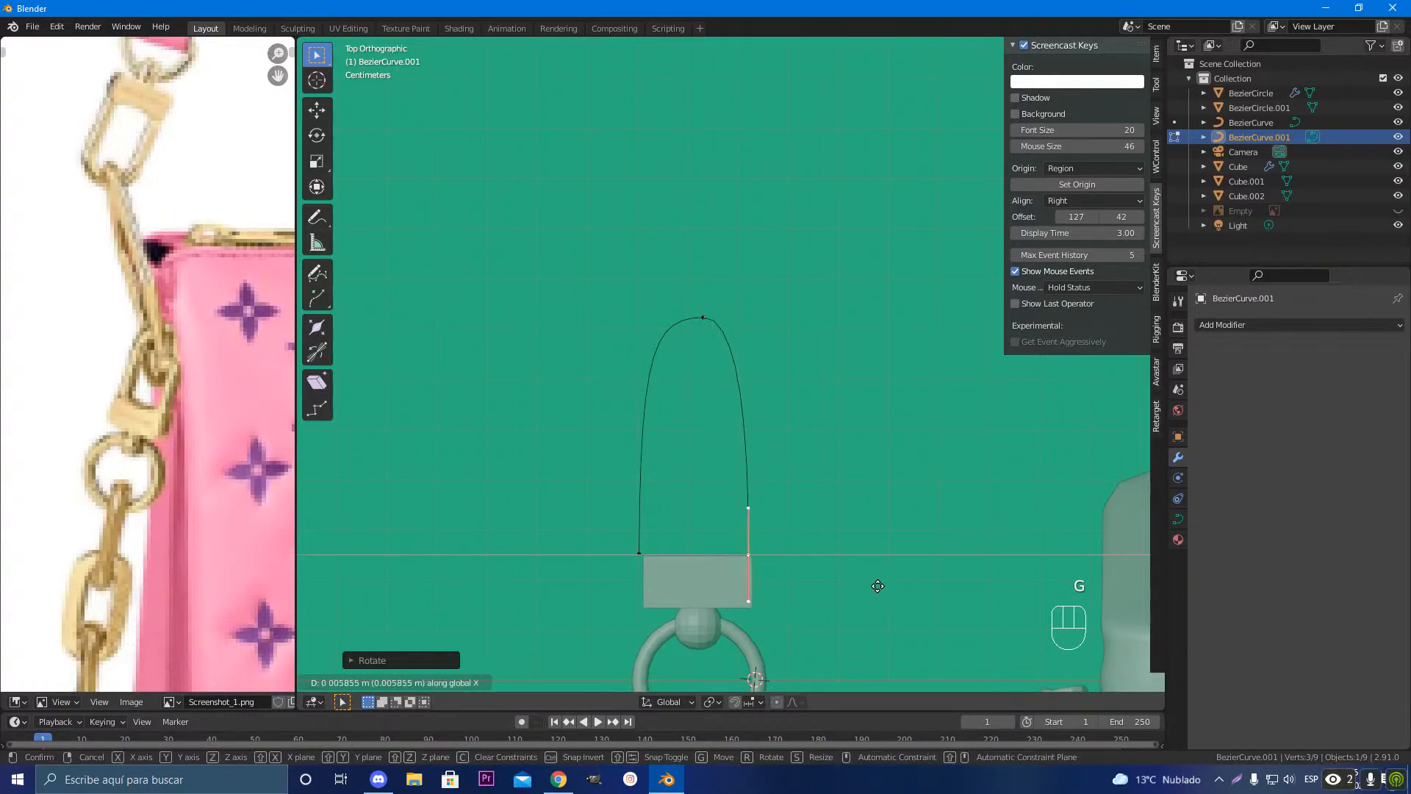
{"action": "right_click", "coordinate": [871, 583]}
{"action": "left_click", "coordinate": [639, 553]}
{"action": "key", "text": "g"}
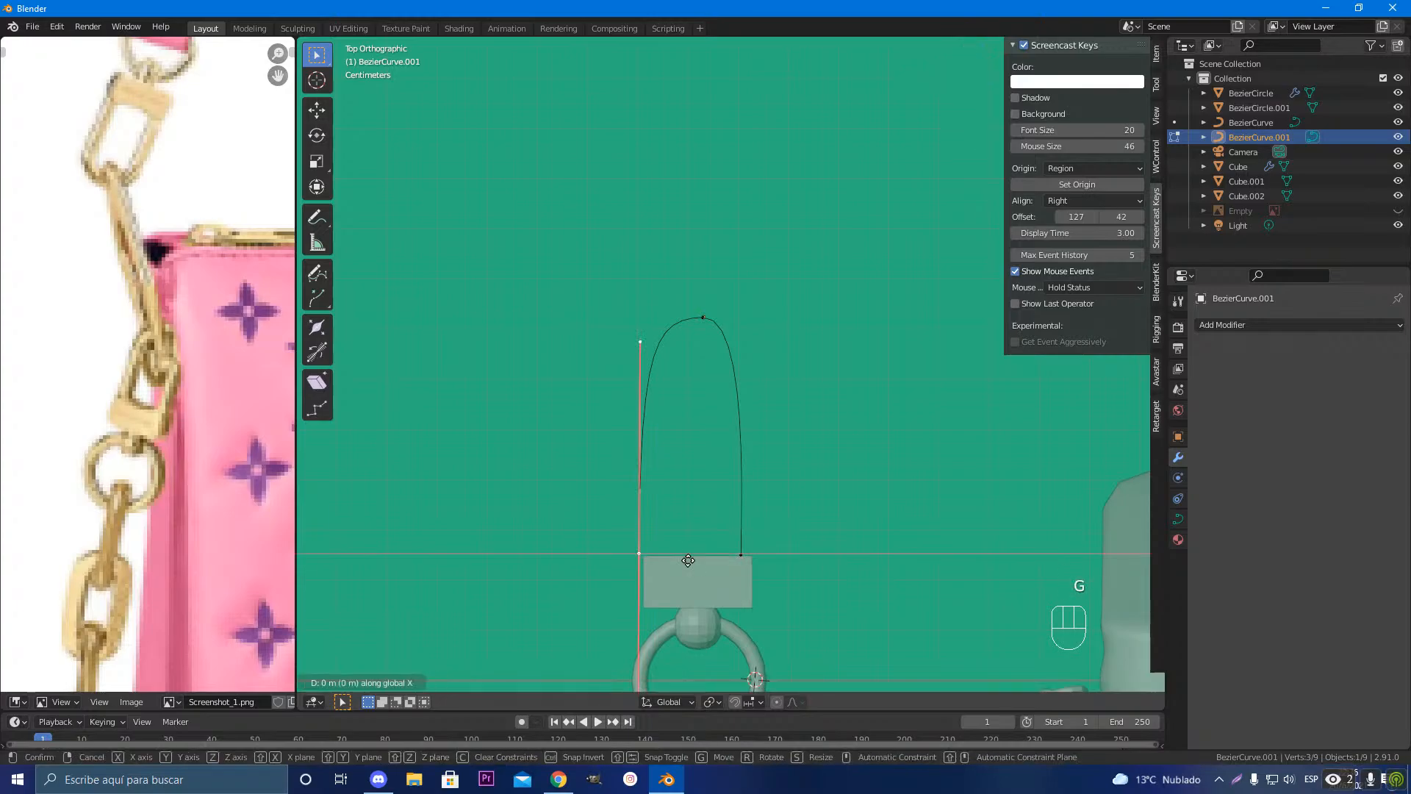
{"action": "left_click", "coordinate": [711, 560]}
Step: Scale up the right lower end point's handles about 4.2 times to match the arch's left side
{"action": "left_click", "coordinate": [743, 555]}
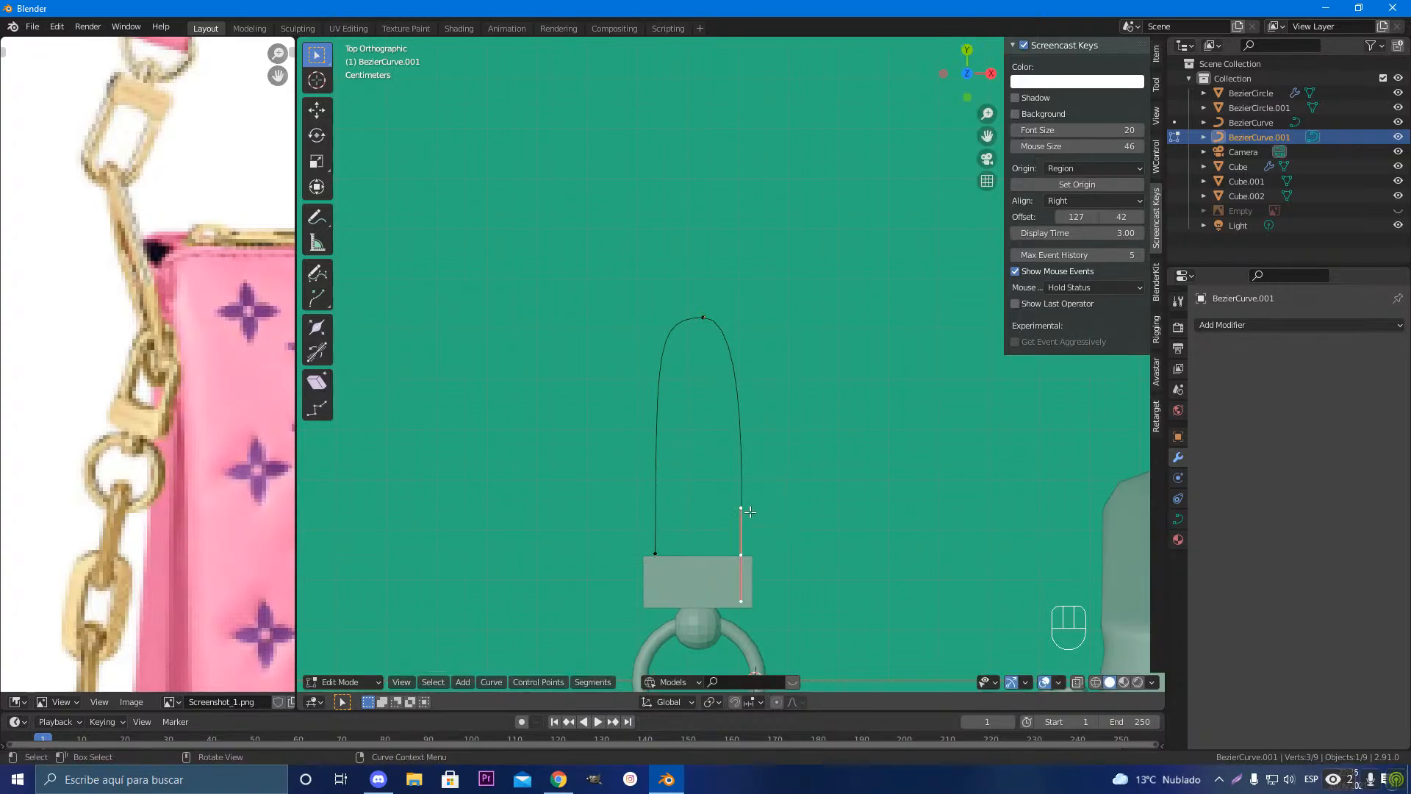
{"action": "key", "text": "s"}
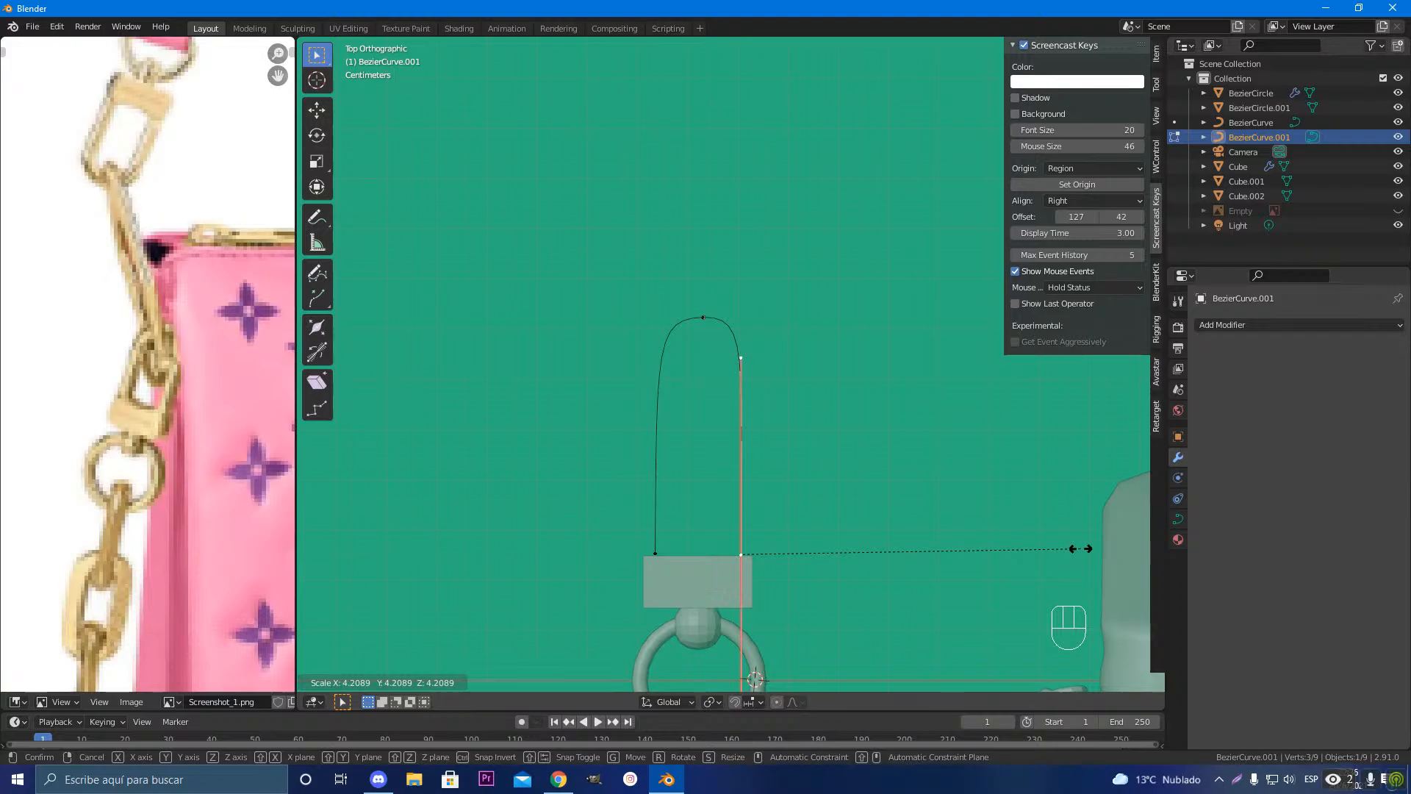
{"action": "left_click", "coordinate": [1080, 548]}
Step: Level the top control point's handles by rotating about -2.2 degrees and shift the point about 0.004 m along negative global X
{"action": "left_click", "coordinate": [712, 321]}
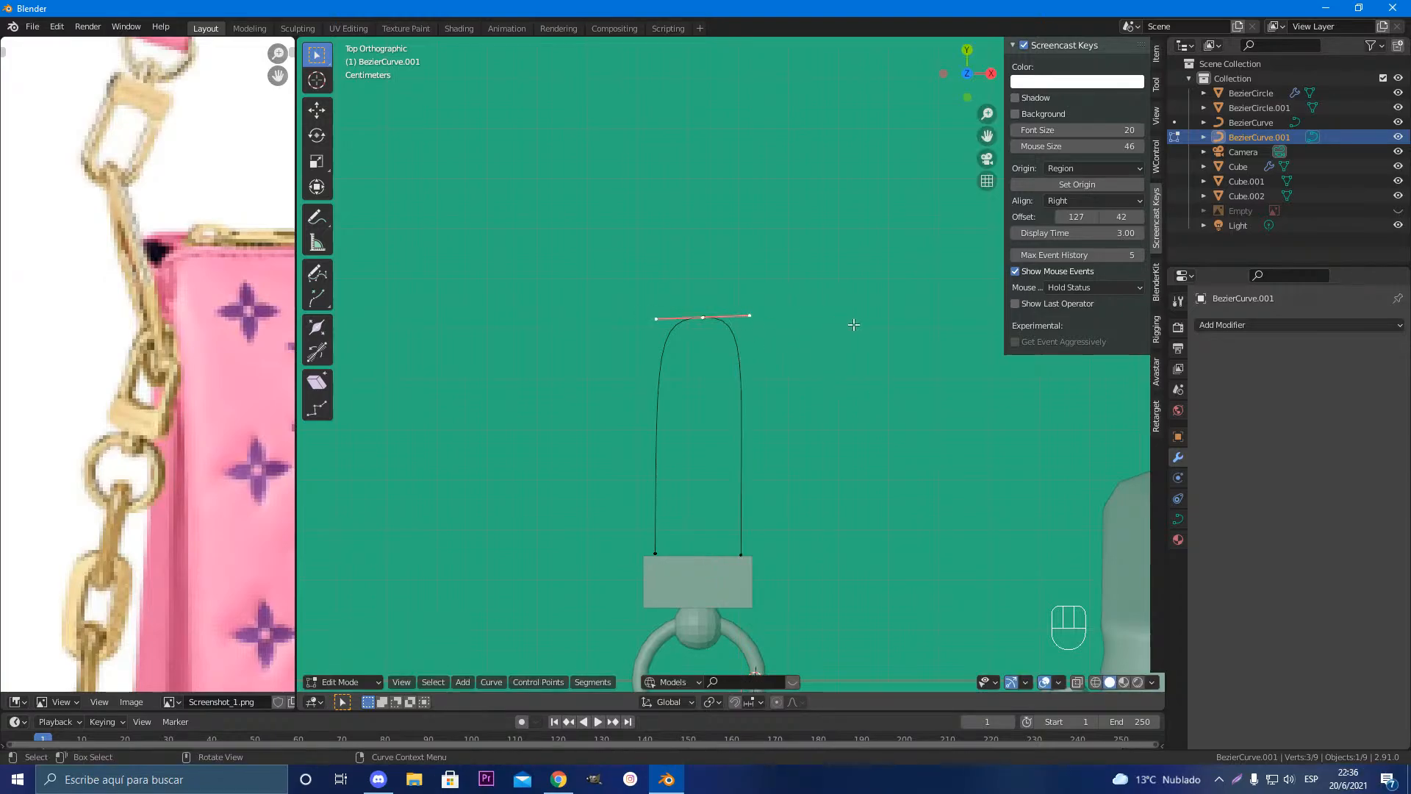
{"action": "key", "text": "r"}
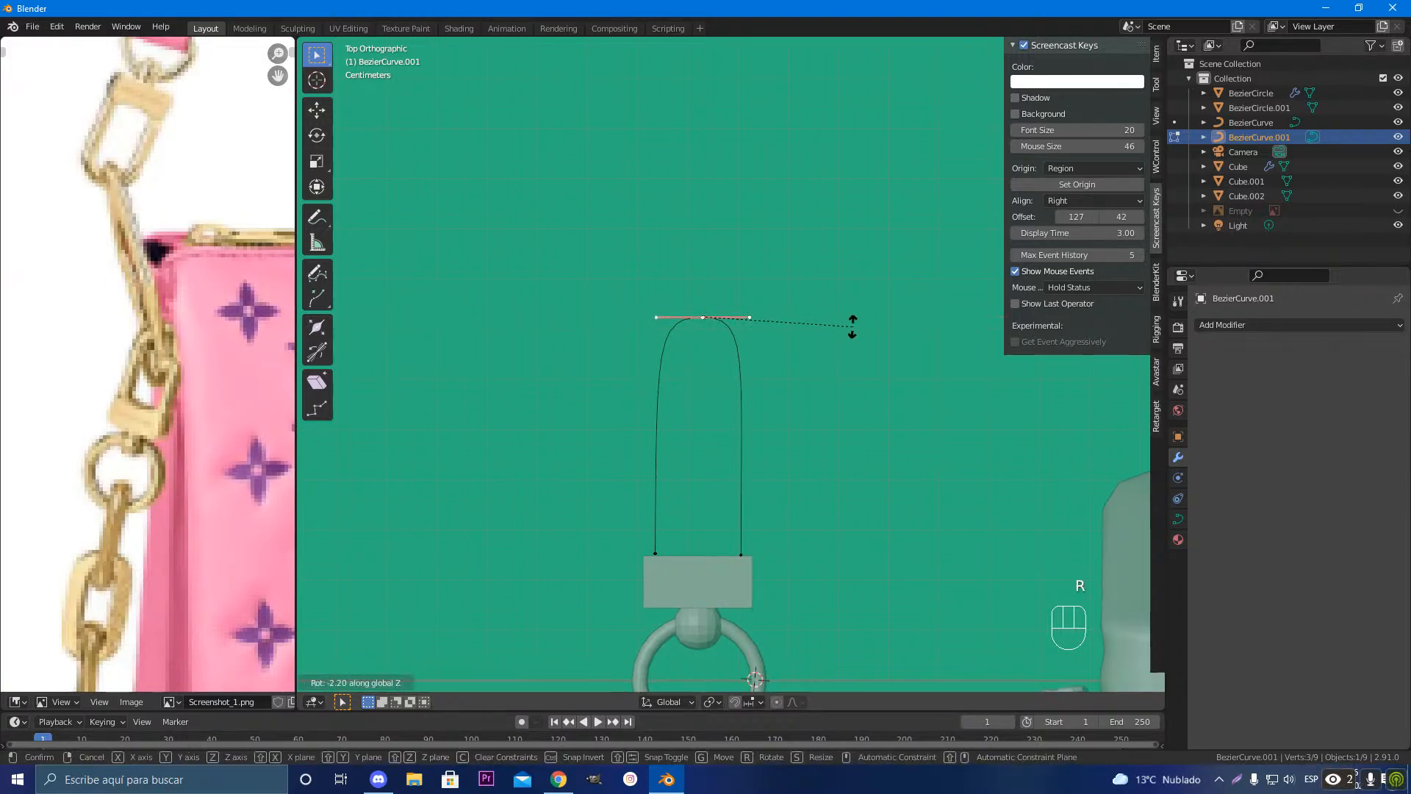
{"action": "left_click", "coordinate": [857, 332]}
{"action": "key", "text": "g"}
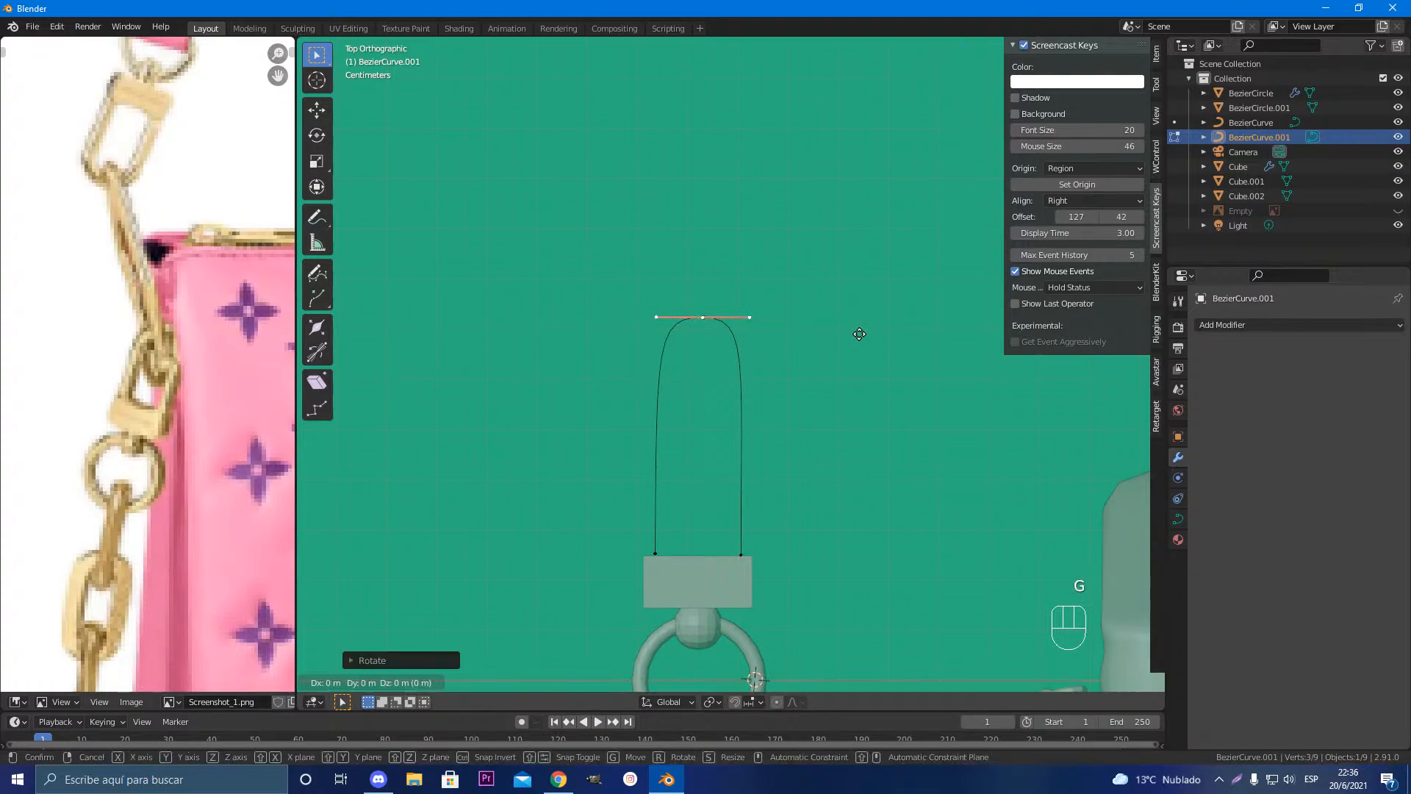
{"action": "key", "text": "x"}
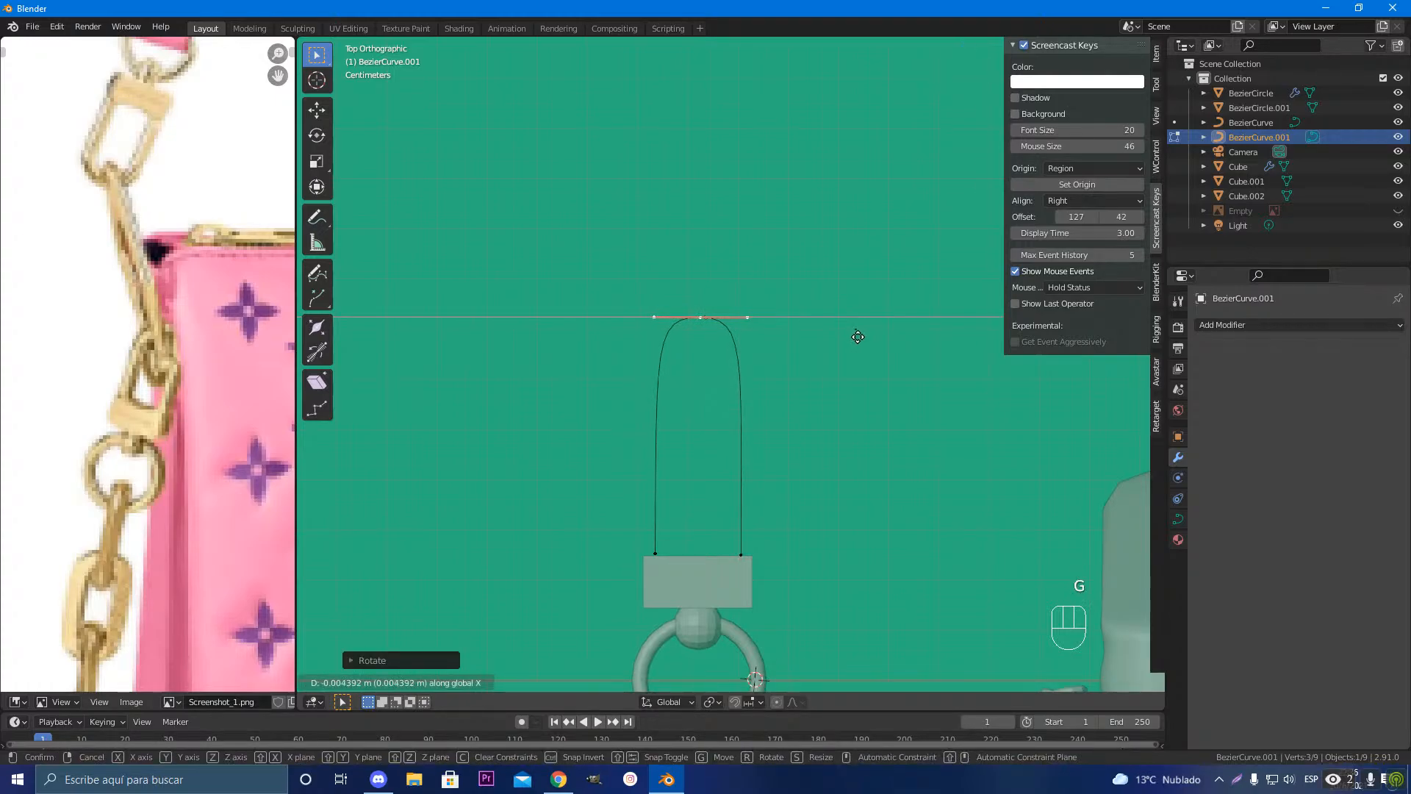
{"action": "left_click", "coordinate": [857, 336]}
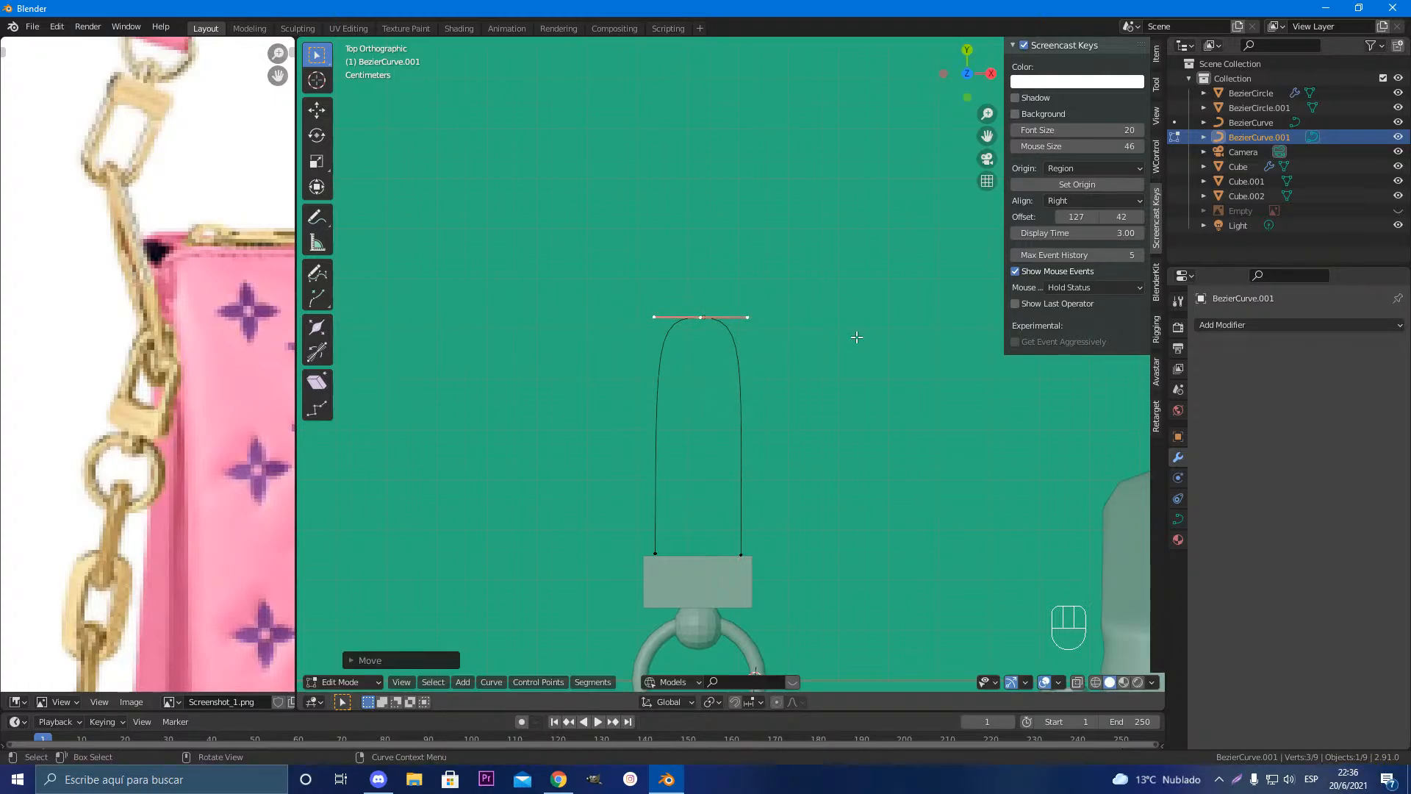
Step: Select the curve's right lower end point and open the curve's object data properties with its geometry and bevel settings
{"action": "left_click", "coordinate": [747, 552]}
{"action": "scroll", "coordinate": [799, 545], "scroll_direction": "down", "scroll_amount": 3}
{"action": "scroll", "coordinate": [797, 540], "scroll_direction": "up", "scroll_amount": 5}
{"action": "middle_click_drag", "start_coordinate": [749, 537], "coordinate": [786, 492], "text": "shift"}
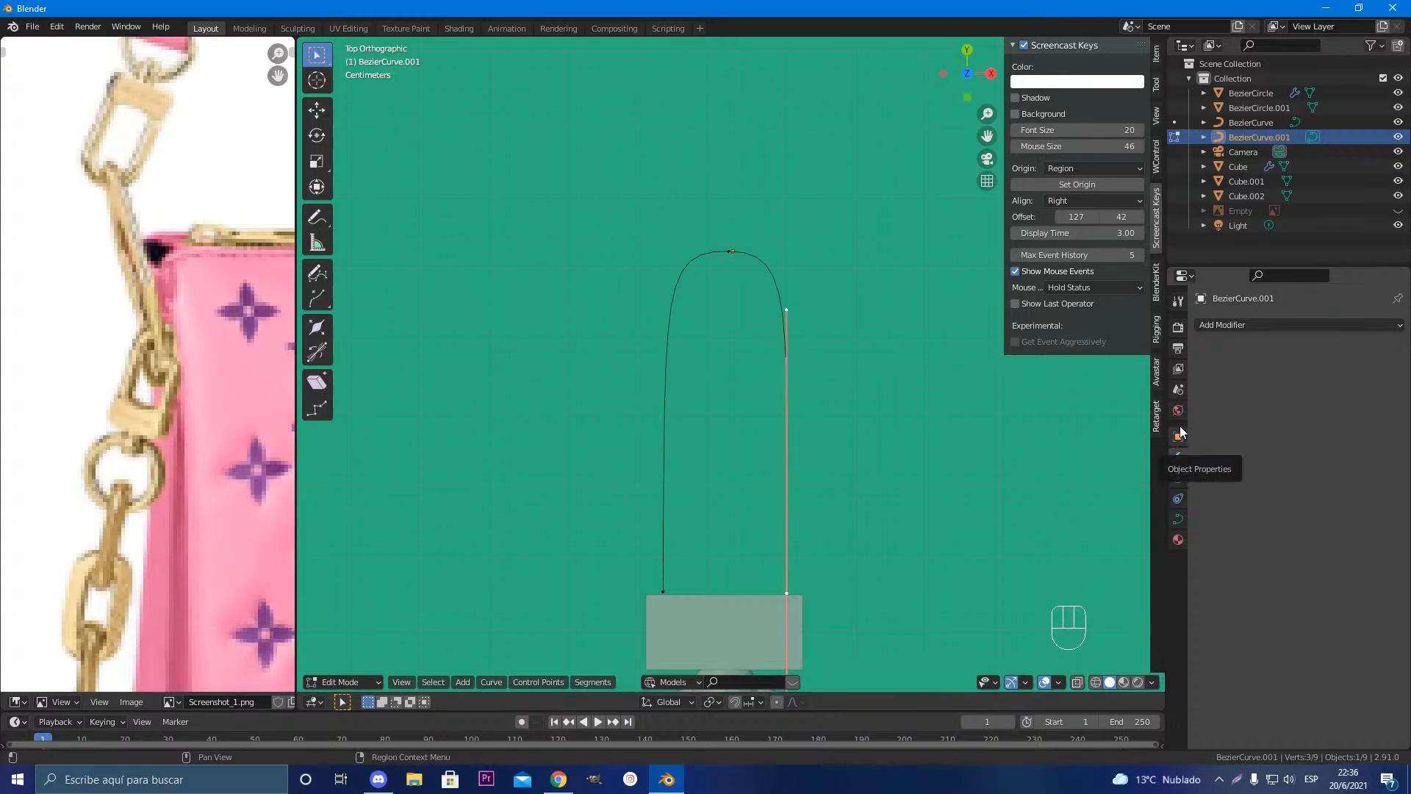
{"action": "left_click", "coordinate": [1178, 518]}
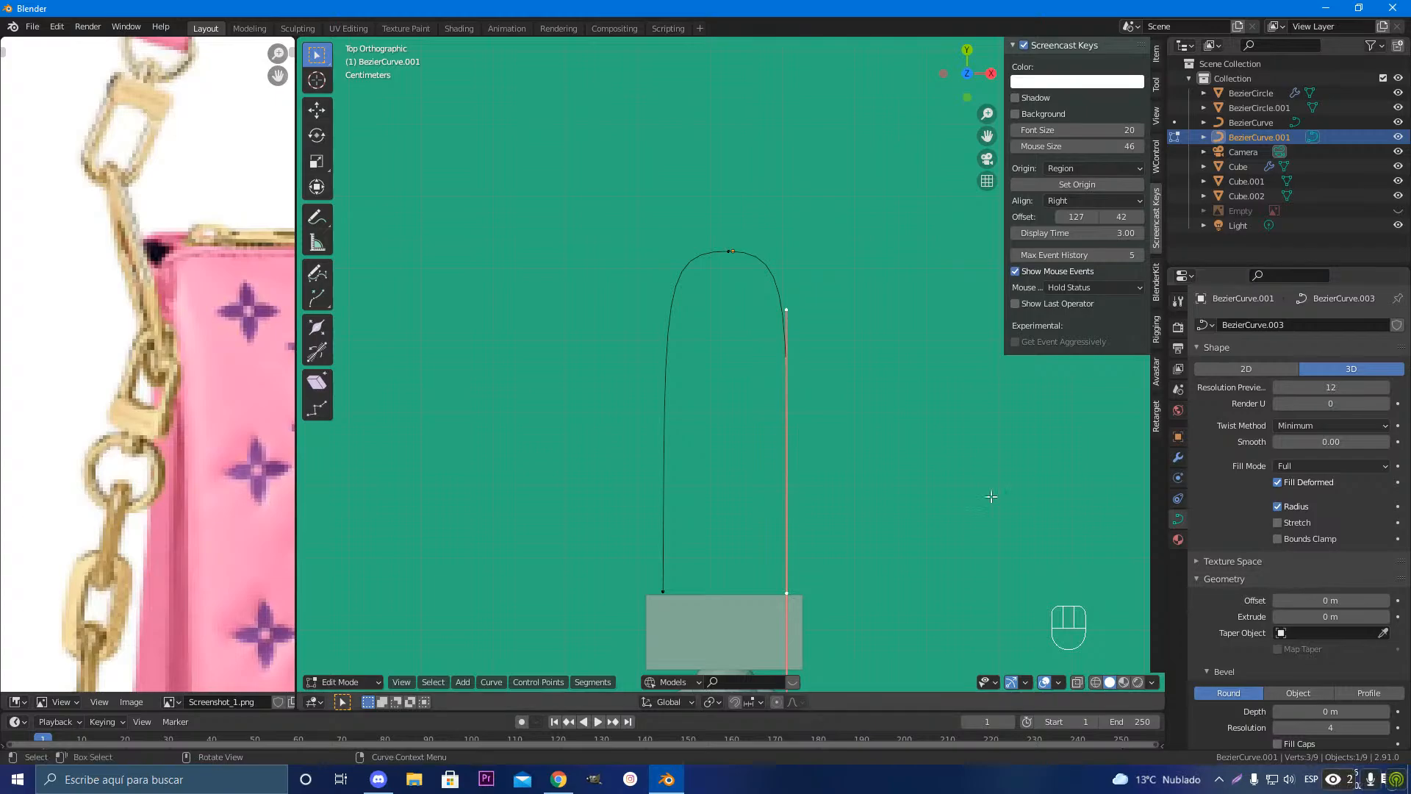
{"action": "scroll", "coordinate": [949, 480], "scroll_direction": "down", "scroll_amount": 5}
{"action": "scroll", "coordinate": [209, 470], "scroll_direction": "down", "scroll_amount": 4}
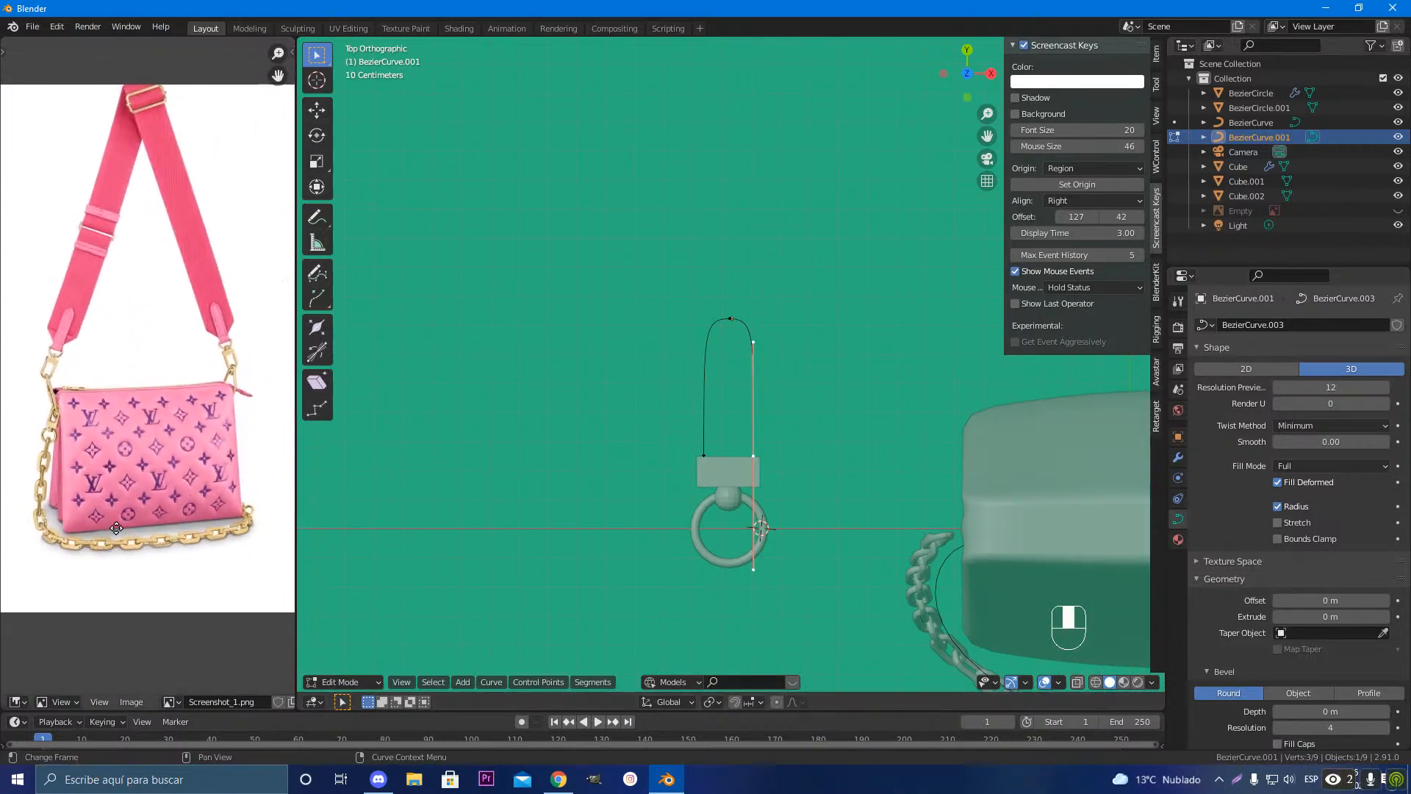
Step: Zoom in on the clasp in the reference image and set the curve's bevel depth to 0.02 m
{"action": "scroll", "coordinate": [113, 525], "scroll_direction": "up", "scroll_amount": 1}
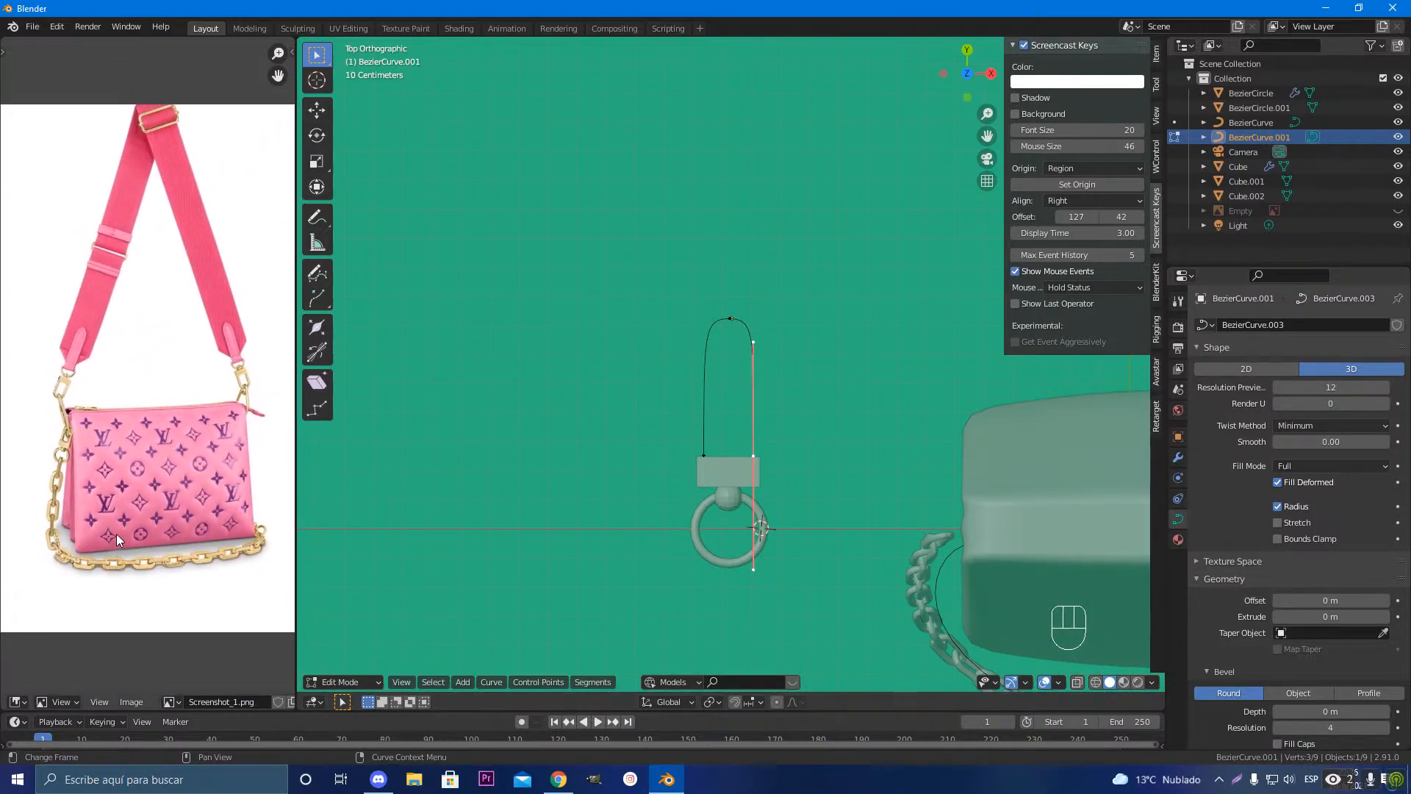
{"action": "scroll", "coordinate": [55, 466], "scroll_direction": "up", "scroll_amount": 3}
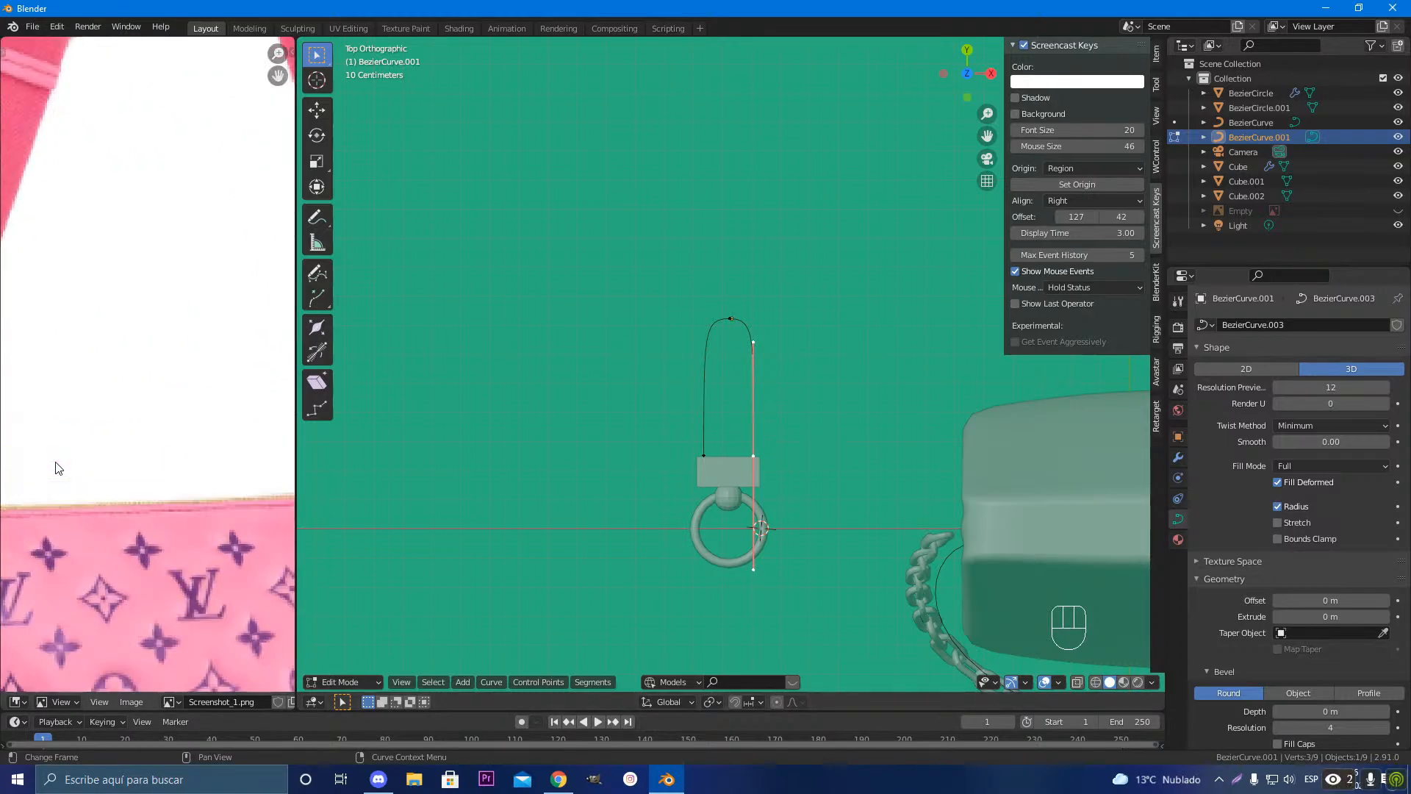
{"action": "scroll", "coordinate": [183, 434], "scroll_direction": "up", "scroll_amount": 2}
{"action": "scroll", "coordinate": [184, 433], "scroll_direction": "up", "scroll_amount": 4}
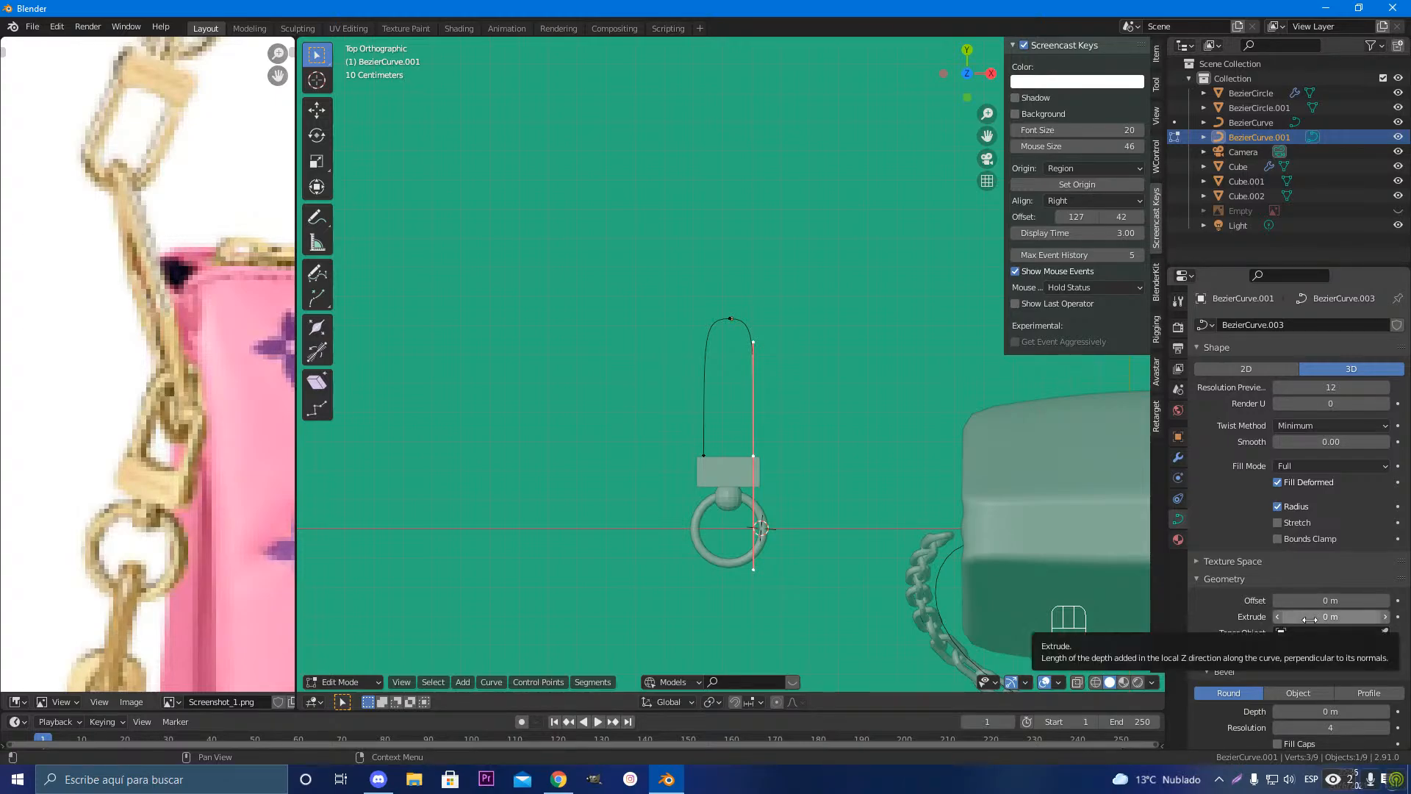
{"action": "scroll", "coordinate": [1332, 619], "scroll_direction": "down", "scroll_amount": 4}
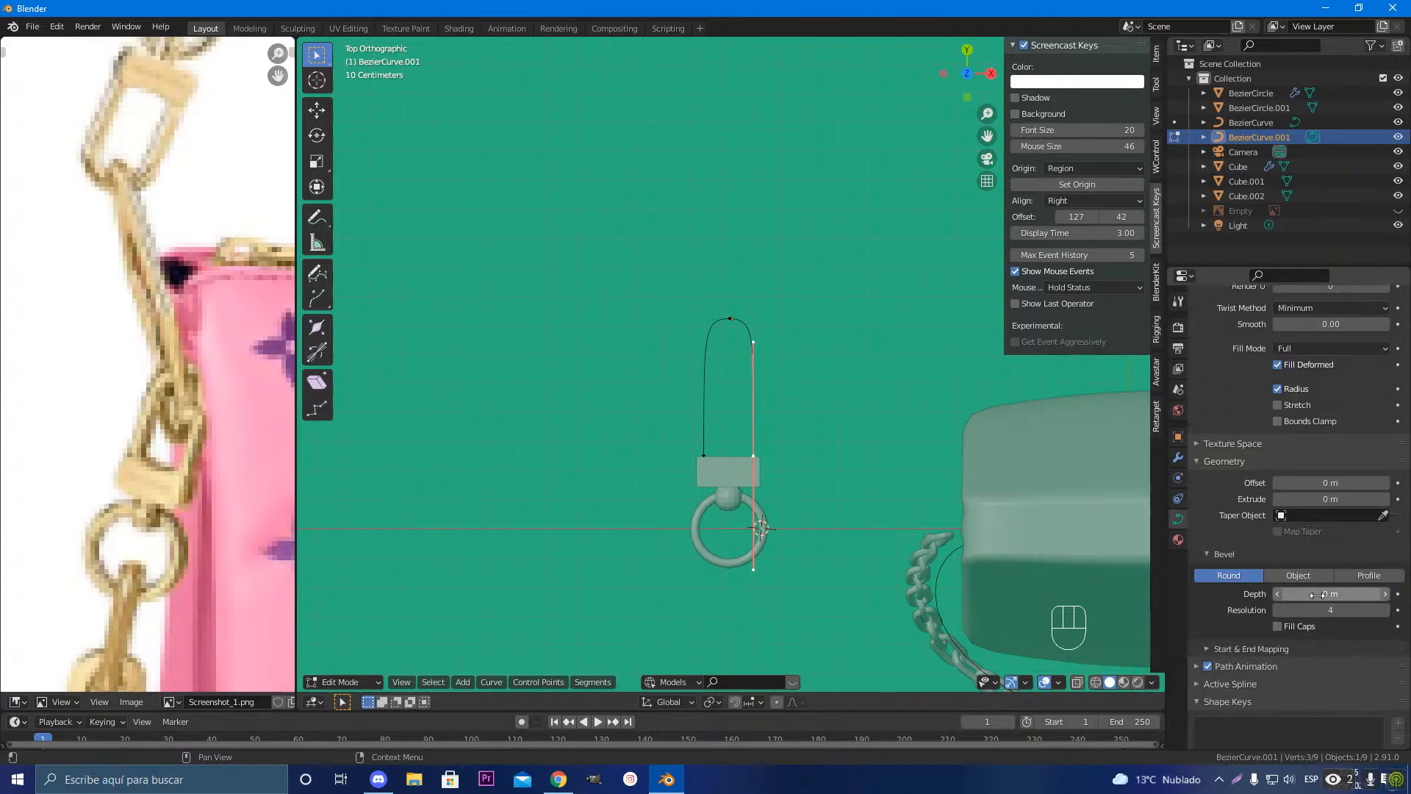
{"action": "mouse_move", "coordinate": [1301, 593]}
{"action": "left_mouse_down"}
{"action": "mouse_move", "coordinate": [1352, 594]}
{"action": "mouse_move", "coordinate": [1301, 599]}
{"action": "left_mouse_up"}
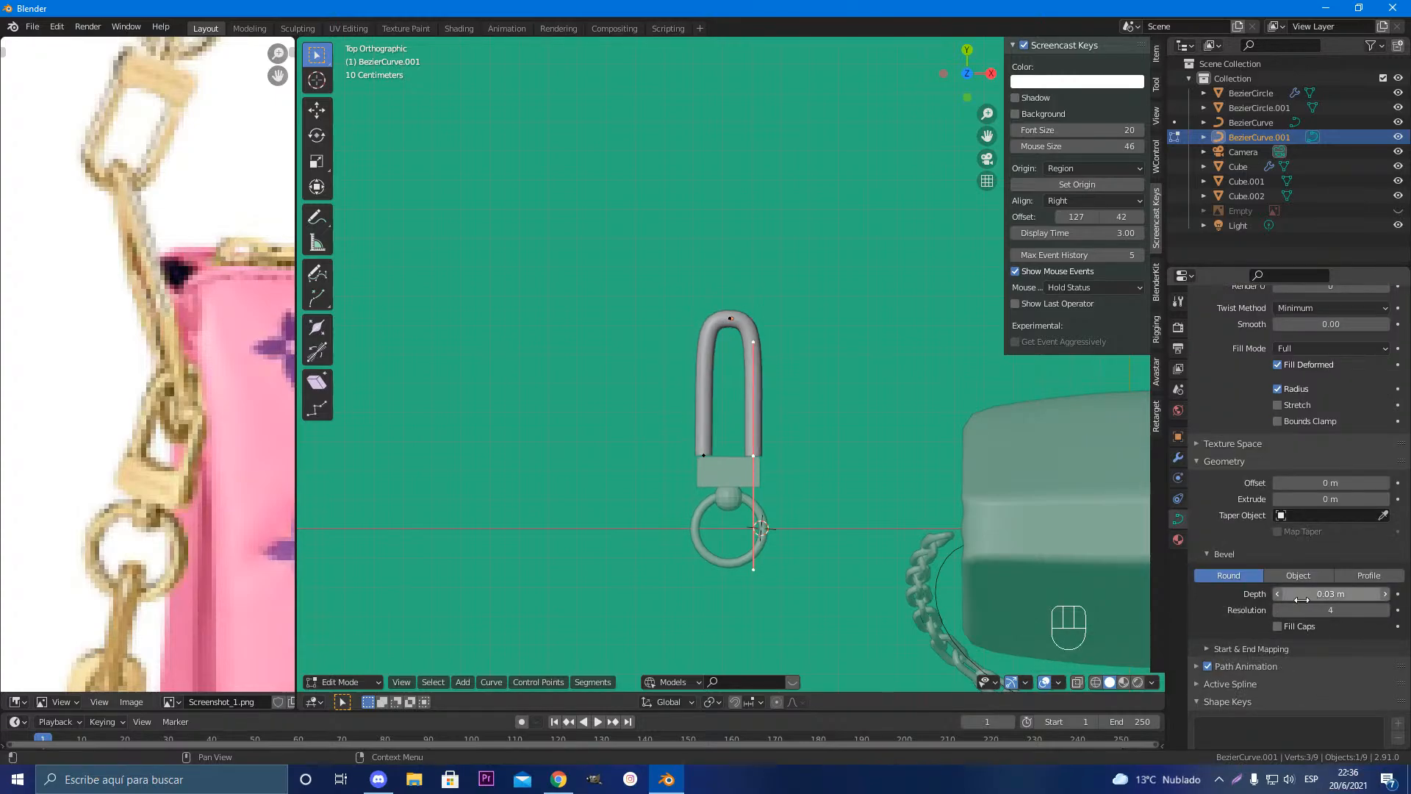
{"action": "left_click", "coordinate": [1279, 594]}
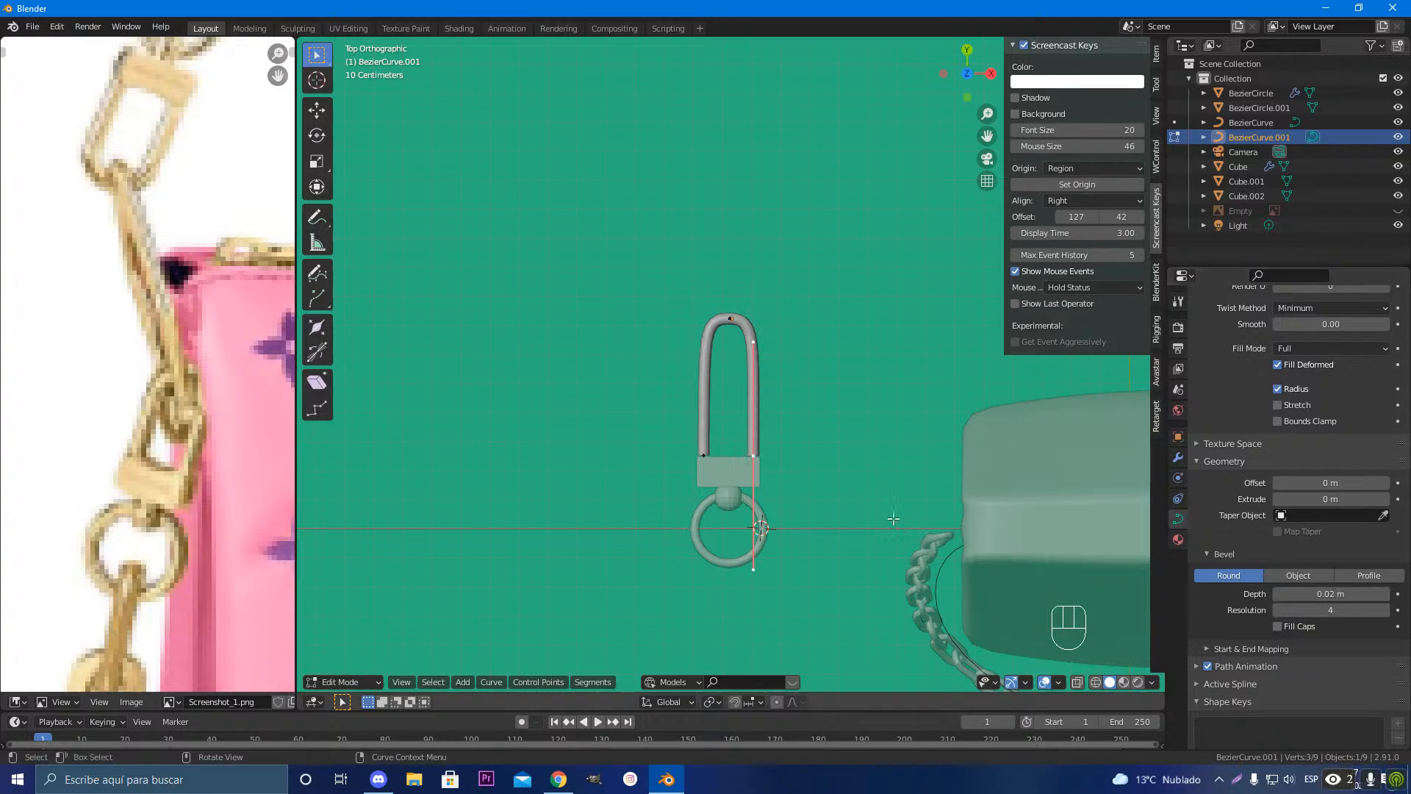
Step: Extend the upper handle of the curve's right lower end point to match the height of the opposite handle
{"action": "scroll", "coordinate": [751, 462], "scroll_direction": "up", "scroll_amount": 5}
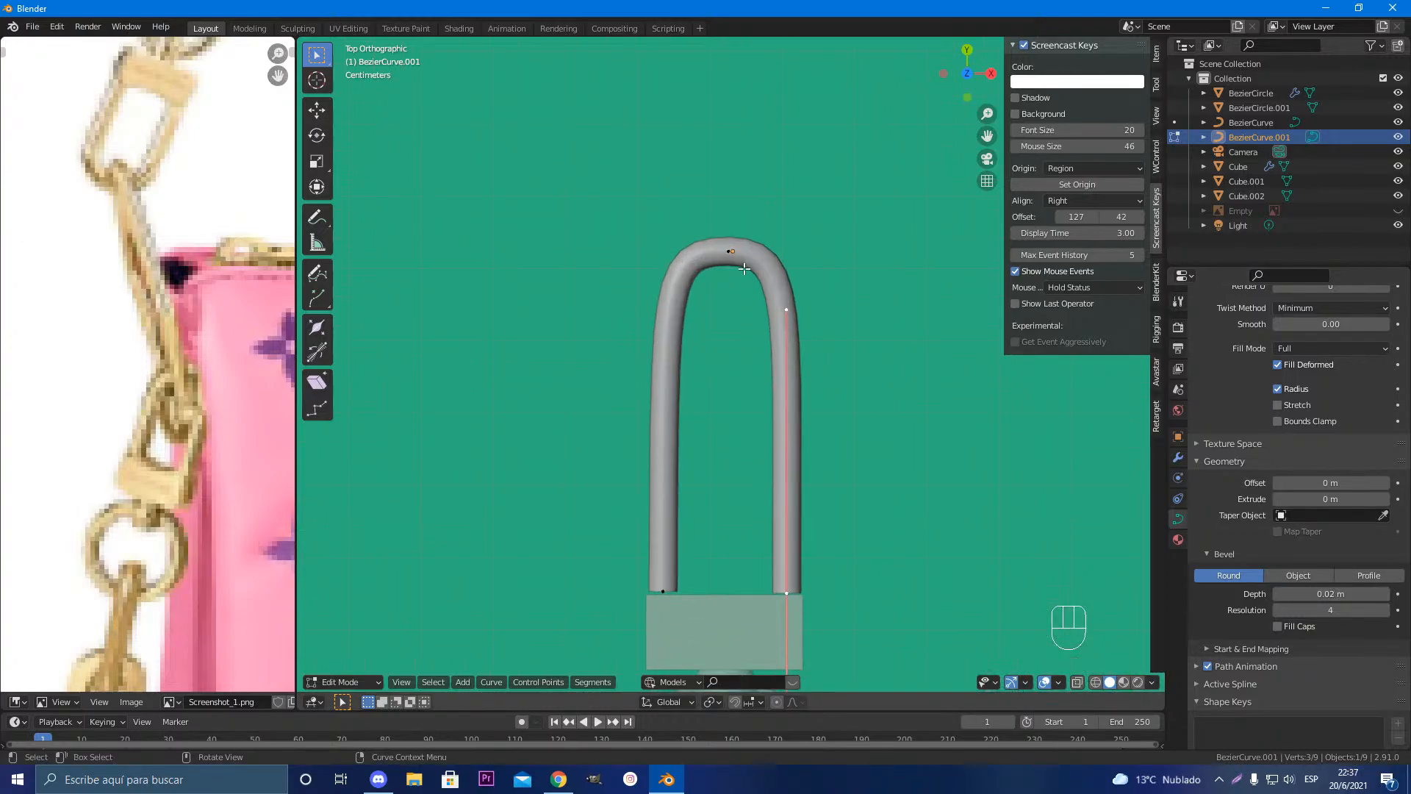
{"action": "left_click", "coordinate": [744, 270]}
{"action": "left_click", "coordinate": [791, 574]}
{"action": "scroll", "coordinate": [824, 605], "scroll_direction": "down", "scroll_amount": 3}
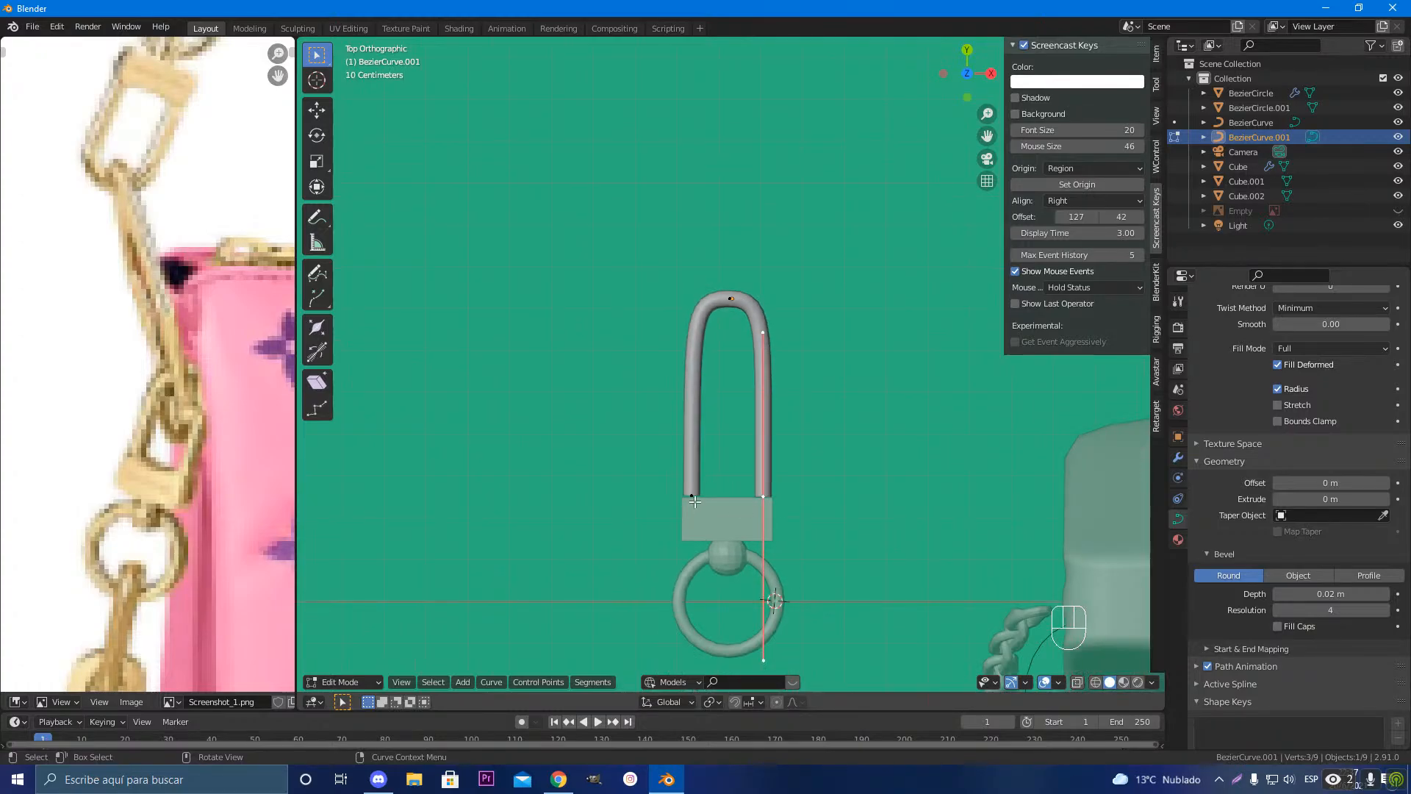
{"action": "left_click", "coordinate": [693, 497], "text": "shift"}
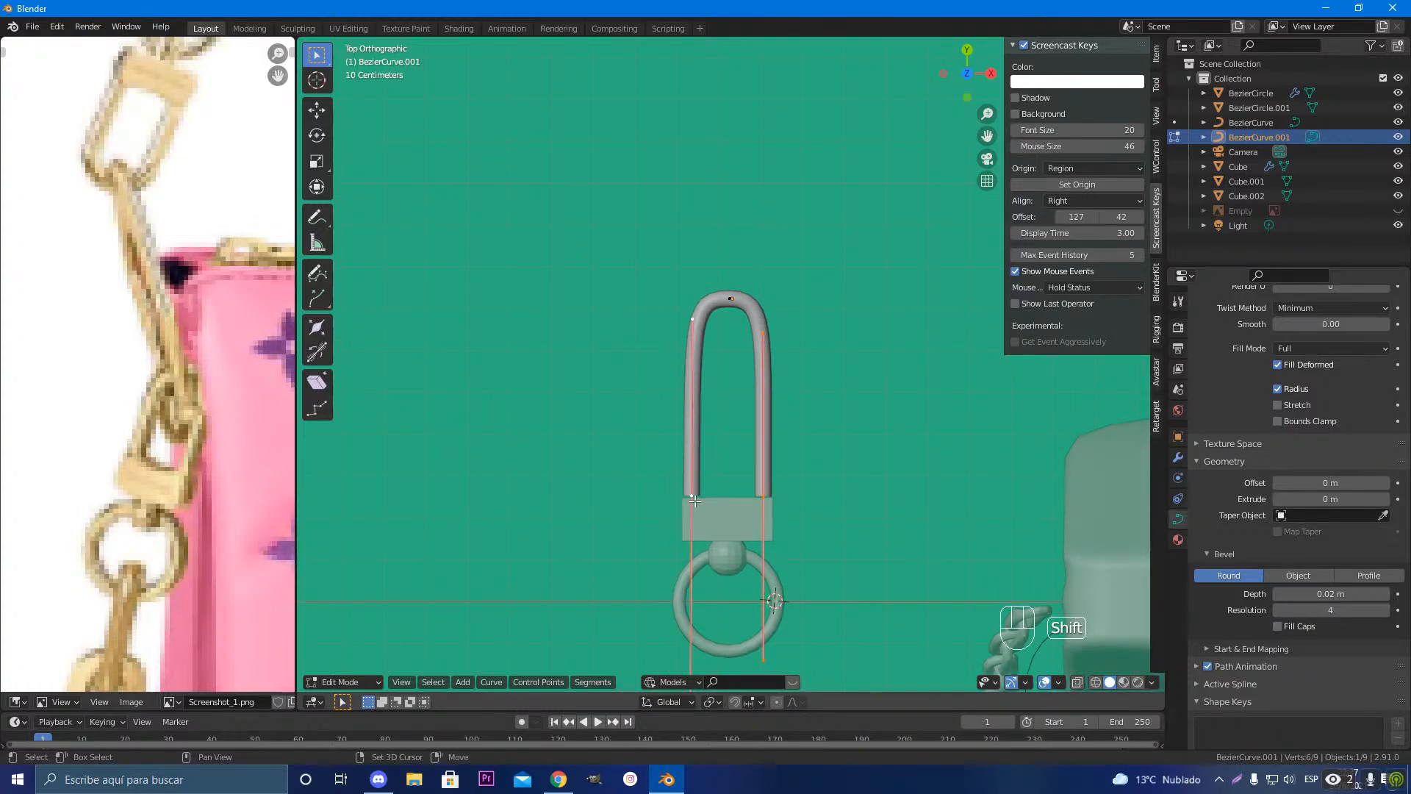
{"action": "left_click", "coordinate": [763, 335]}
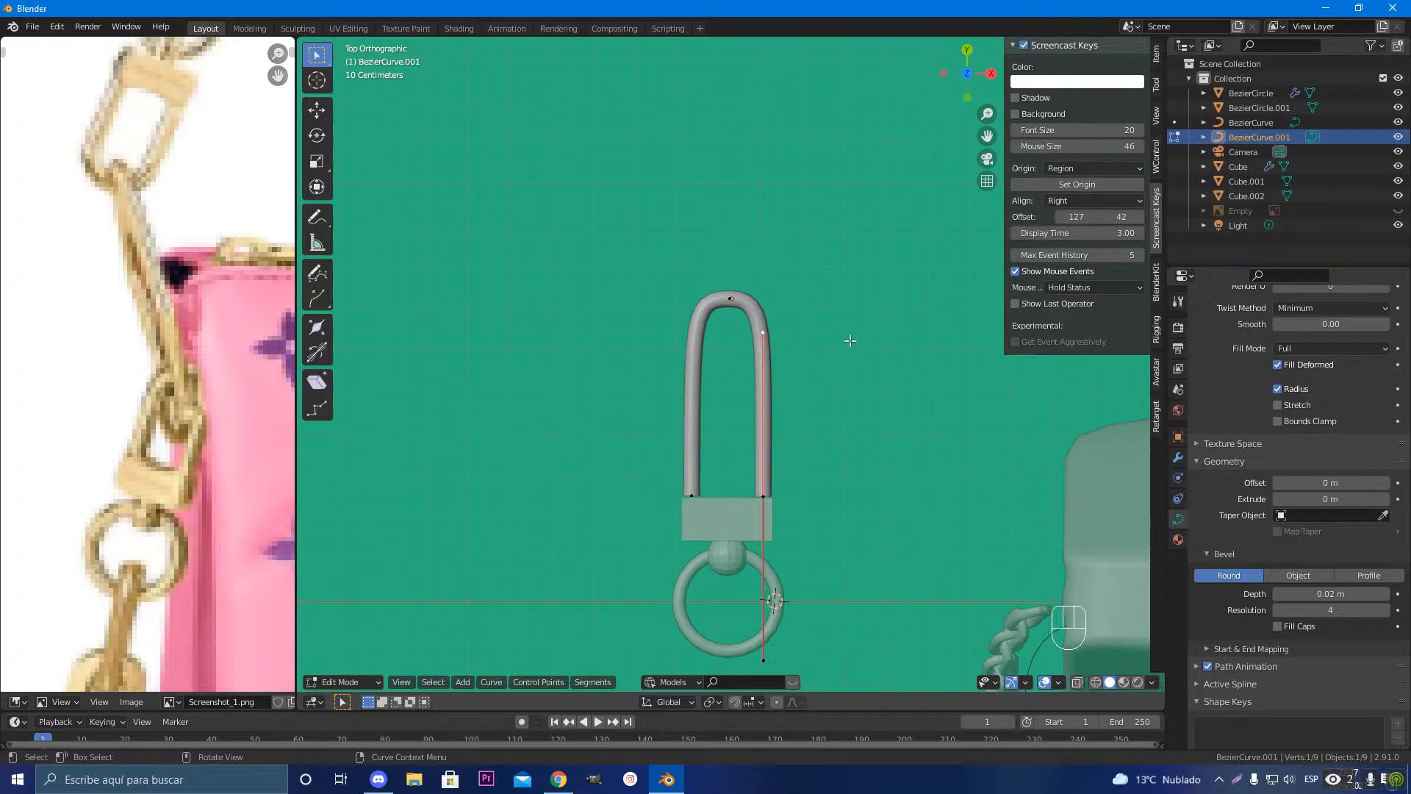
{"action": "key", "text": "s"}
{"action": "left_click", "coordinate": [870, 369]}
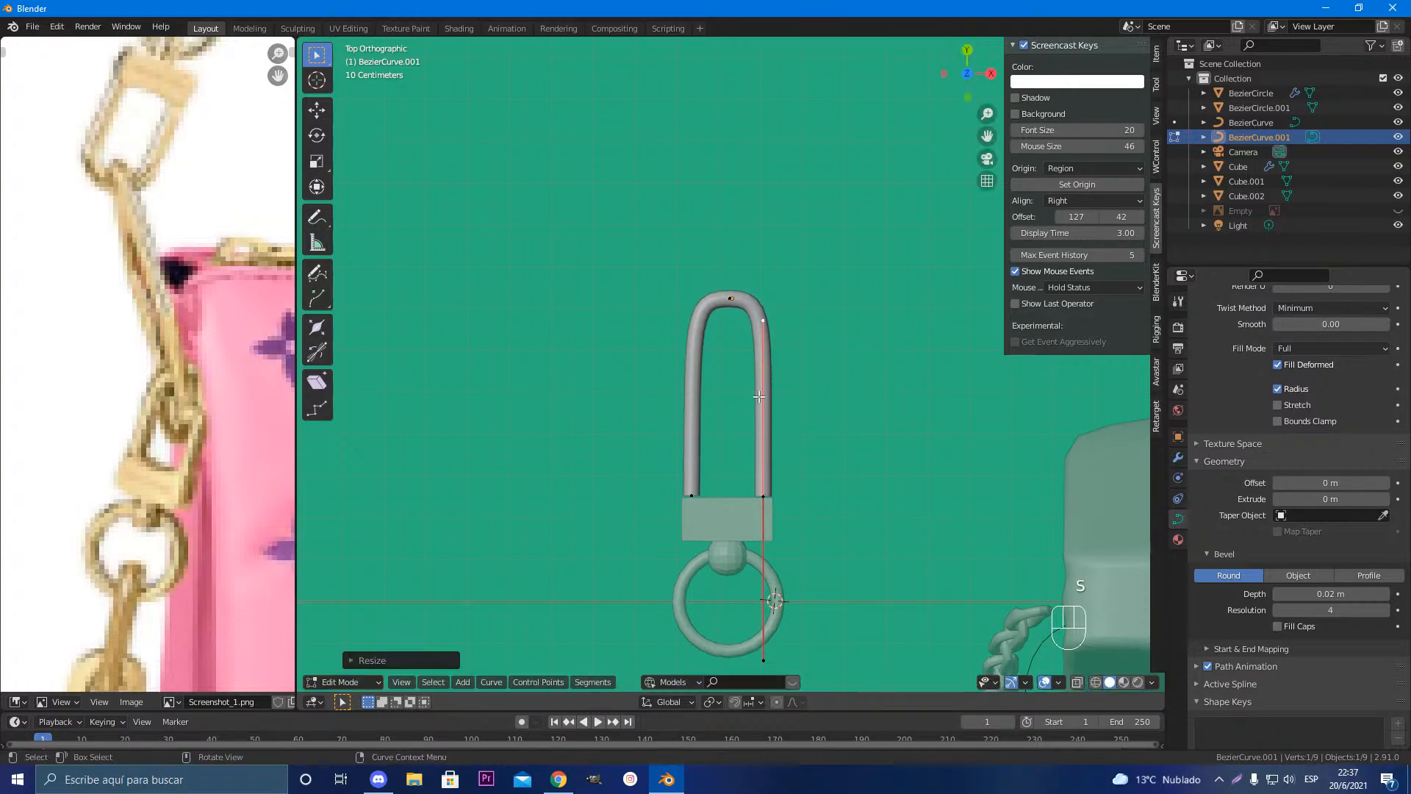
Step: Scale the handles of both lower end points to about half their length along global Y
{"action": "left_click", "coordinate": [732, 324]}
{"action": "left_click", "coordinate": [695, 496]}
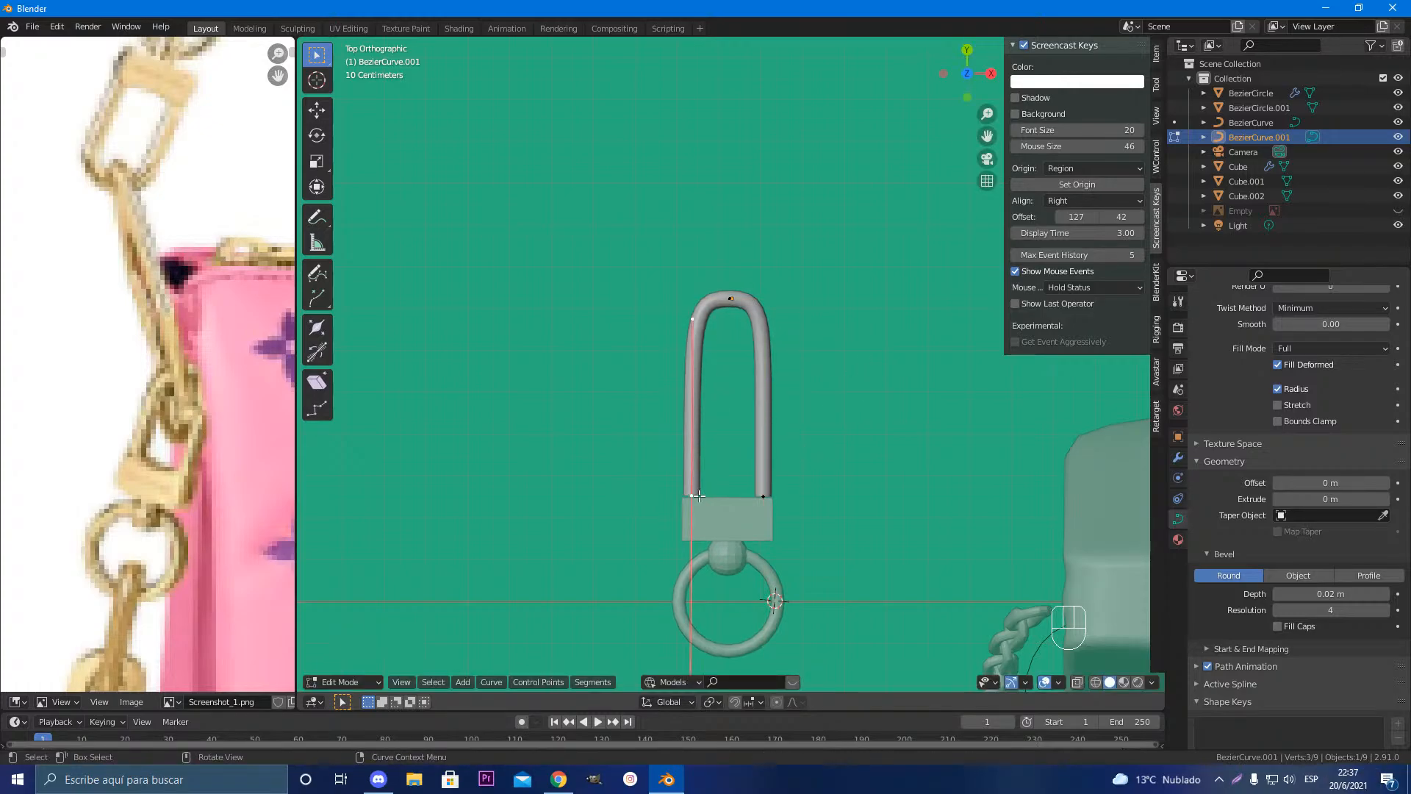
{"action": "left_click", "coordinate": [762, 496], "text": "shift"}
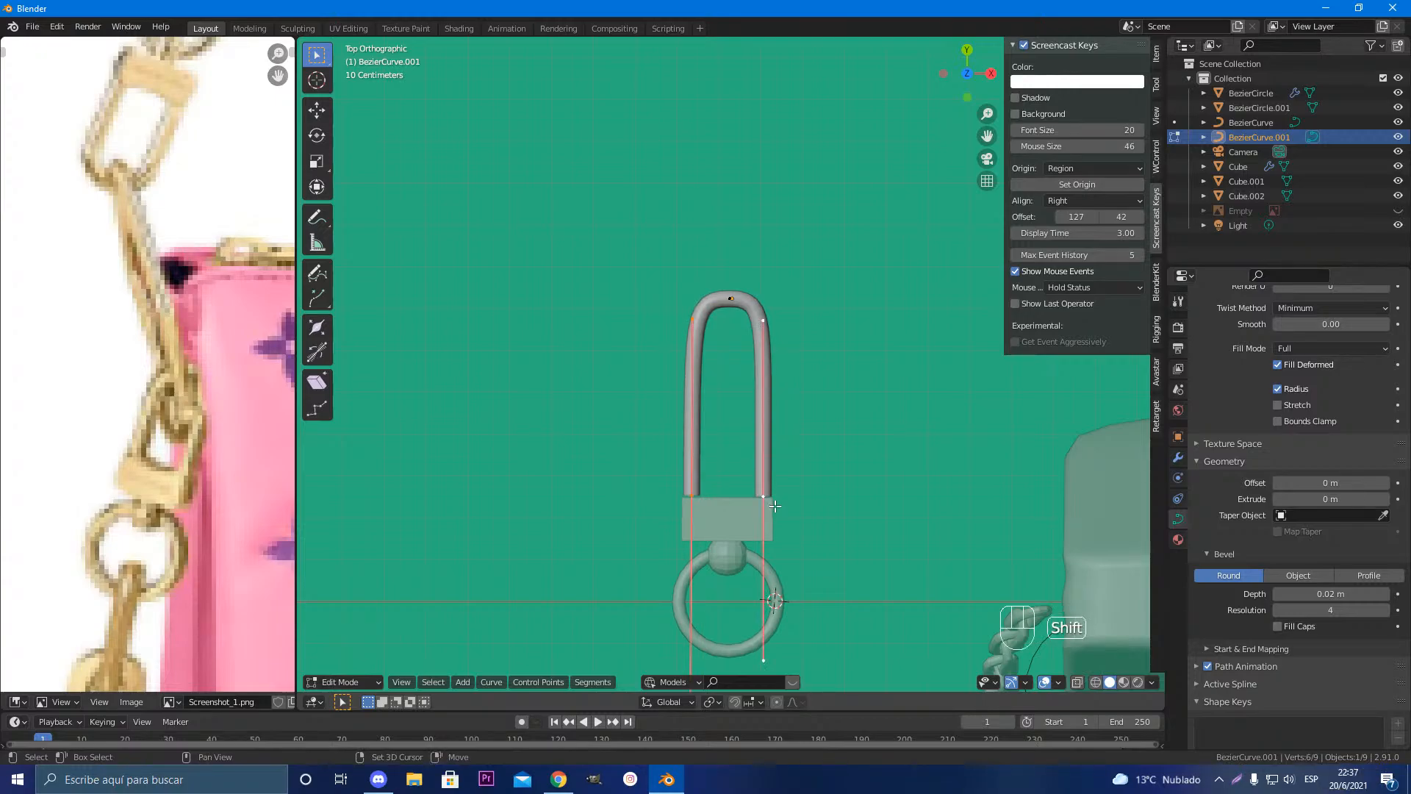
{"action": "key", "text": "s"}
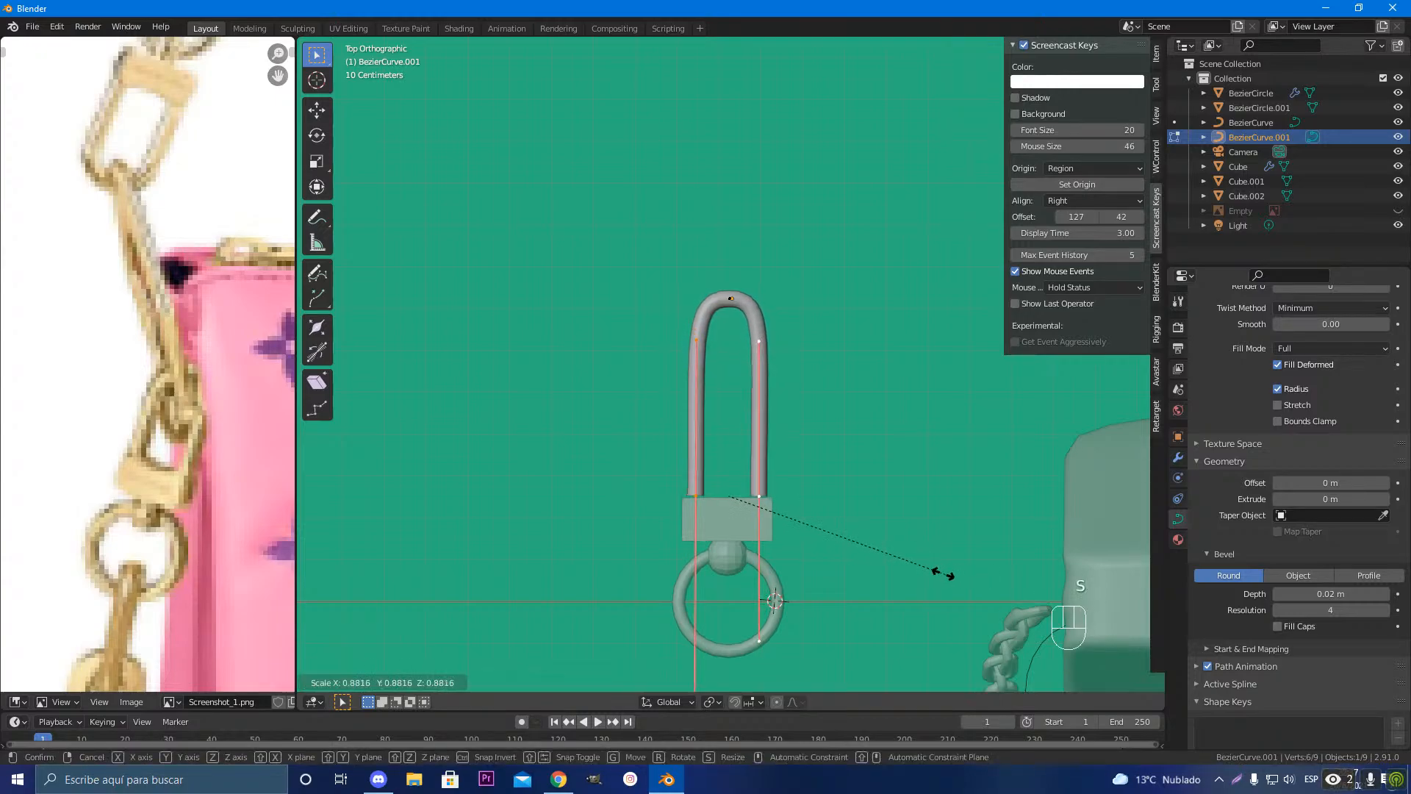
{"action": "key", "text": "z"}
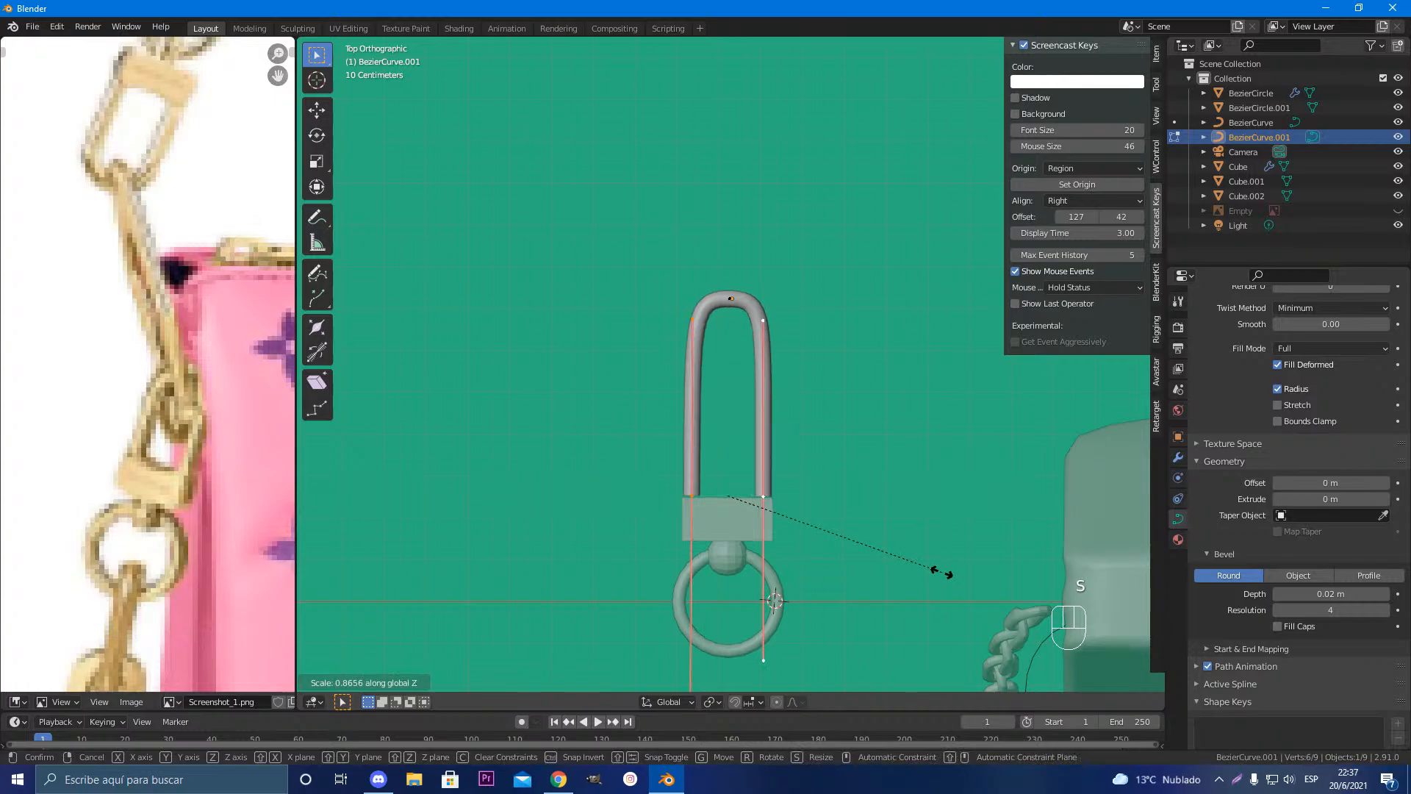
{"action": "key", "text": "y"}
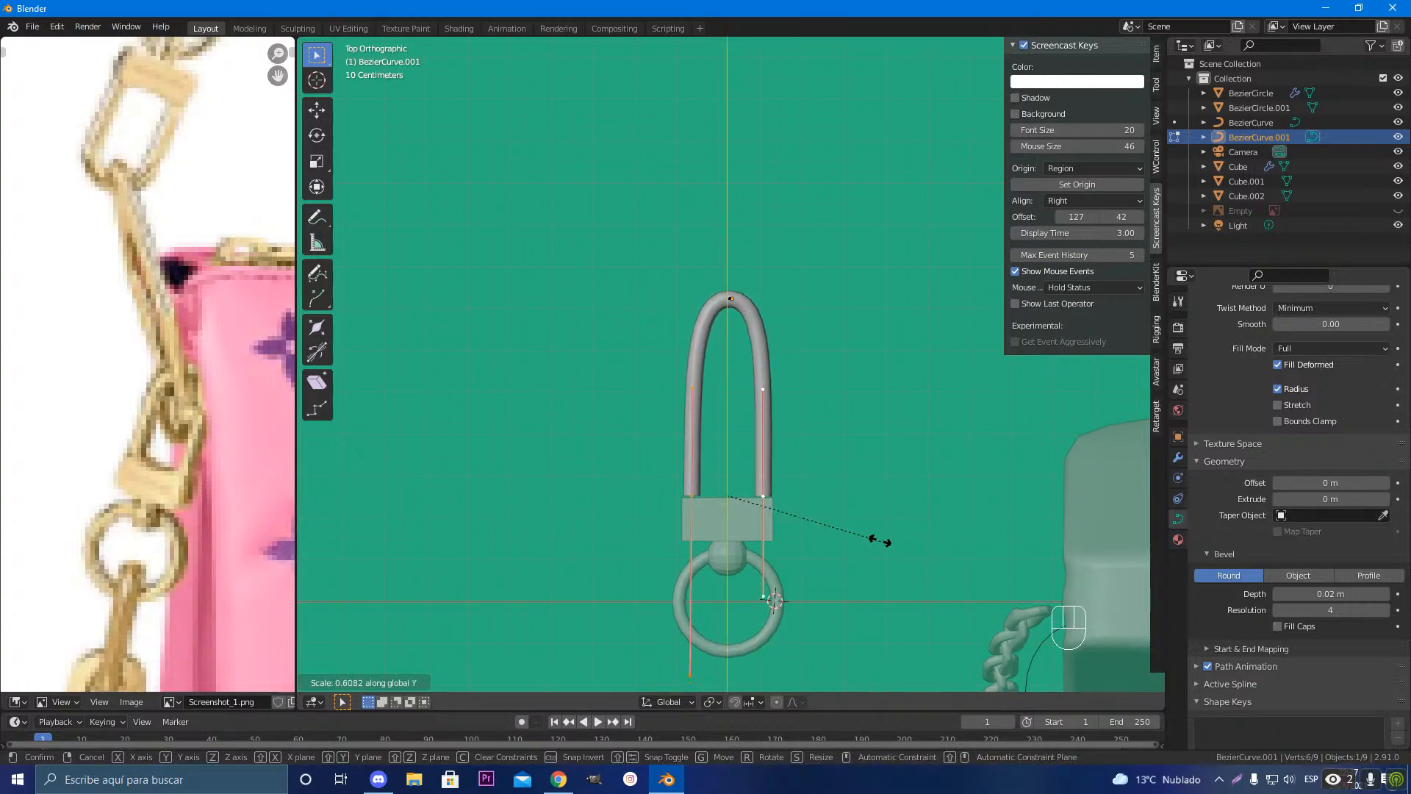
{"action": "left_click", "coordinate": [857, 531]}
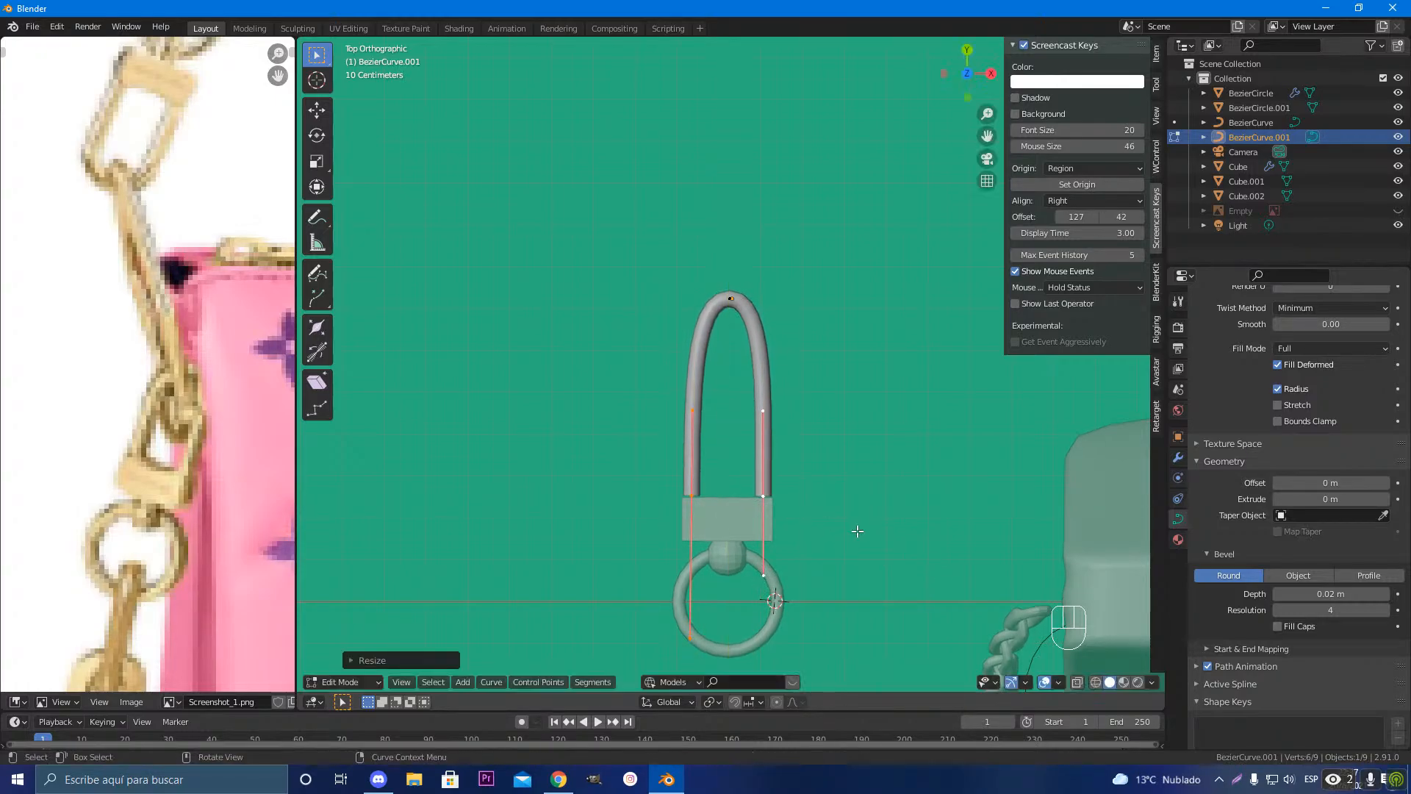
Step: Move the curve's top control point about 0.14 m along negative global Y to shorten the loop
{"action": "left_click", "coordinate": [737, 300]}
{"action": "key", "text": "g"}
{"action": "key", "text": "y"}
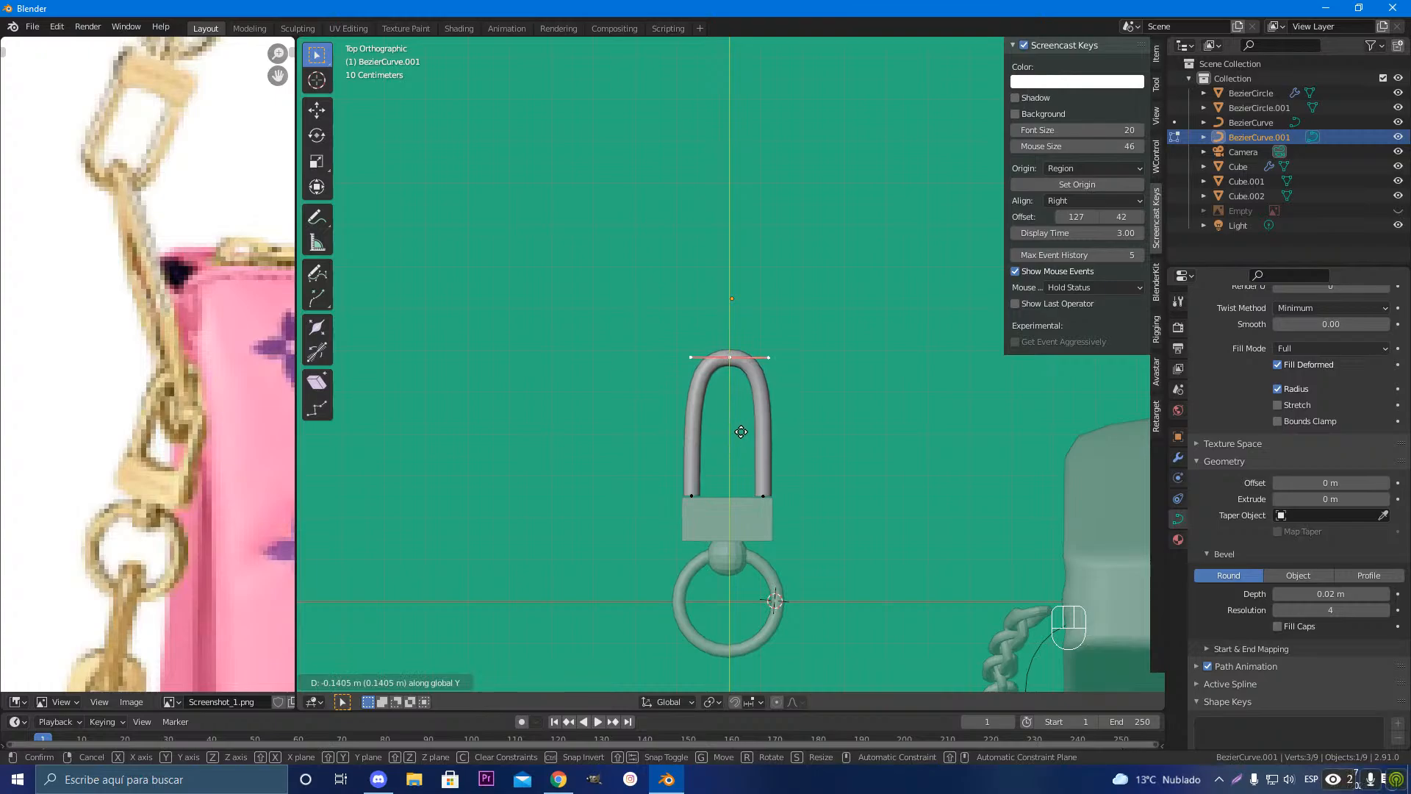
{"action": "left_click", "coordinate": [741, 431]}
{"action": "scroll", "coordinate": [787, 444], "scroll_direction": "down", "scroll_amount": 2}
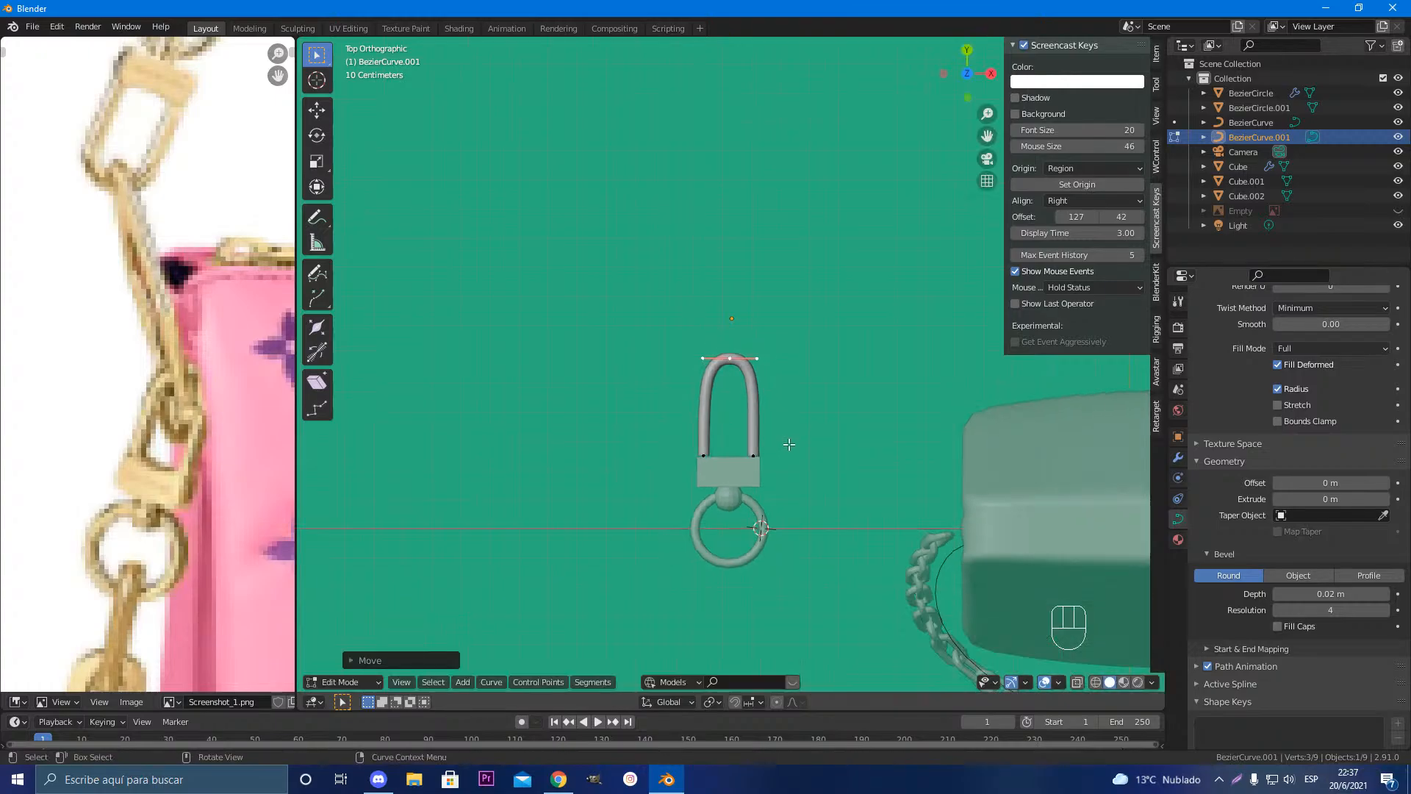
Step: Raise the top control point about 0.056 m along global Y and scale its handles up about 1.2 times
{"action": "key", "text": "g"}
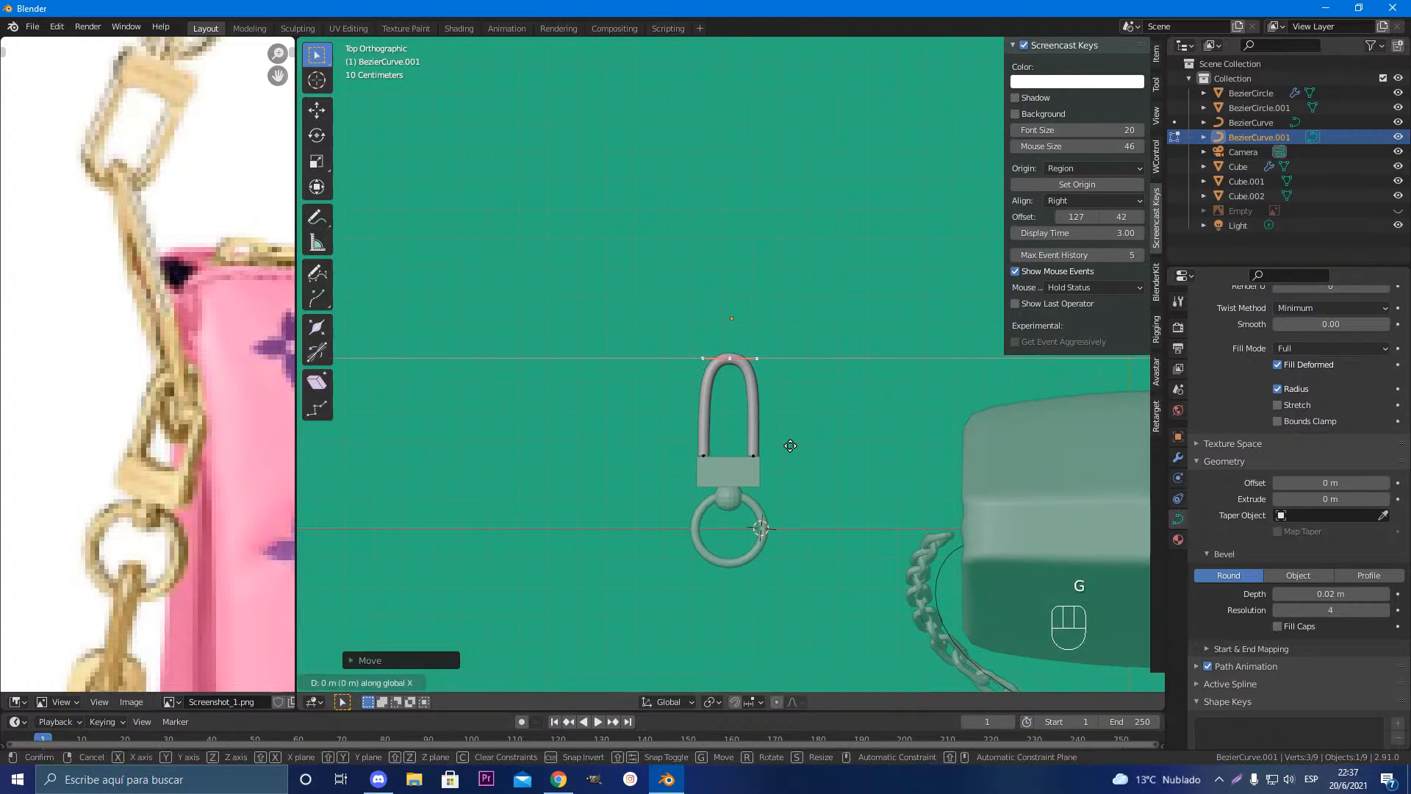
{"action": "key", "text": "z"}
{"action": "key", "text": "y"}
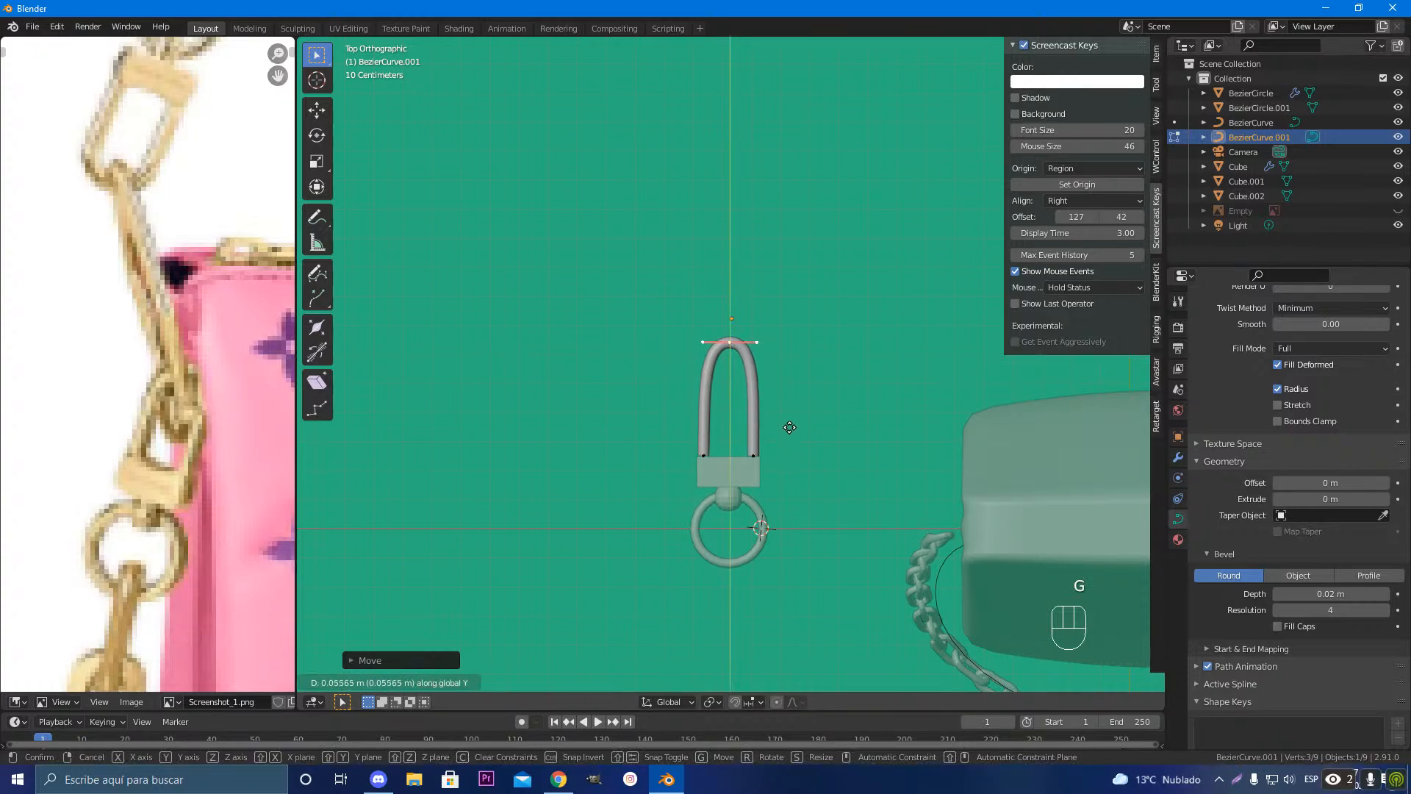
{"action": "left_click", "coordinate": [786, 426]}
{"action": "key", "text": "s"}
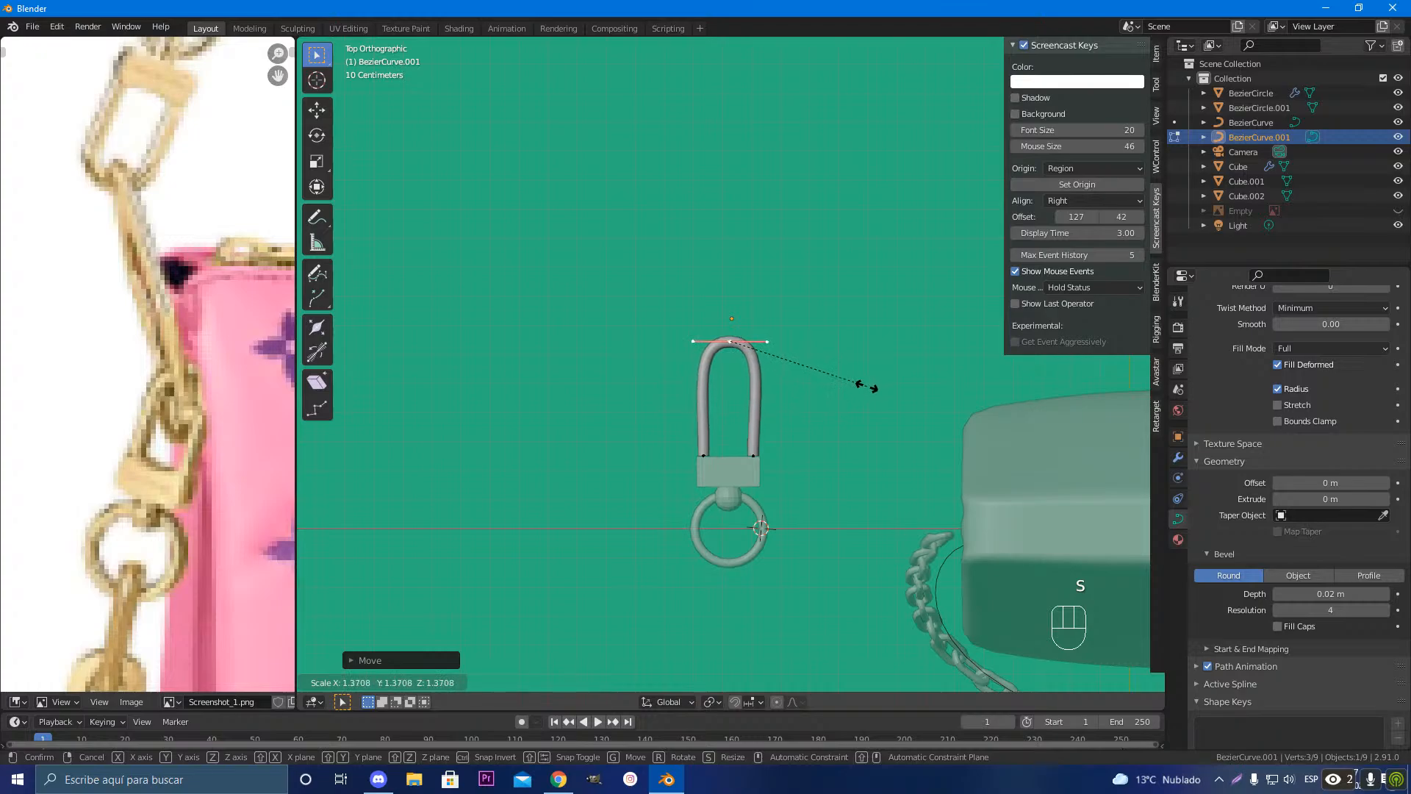
{"action": "left_click", "coordinate": [854, 392]}
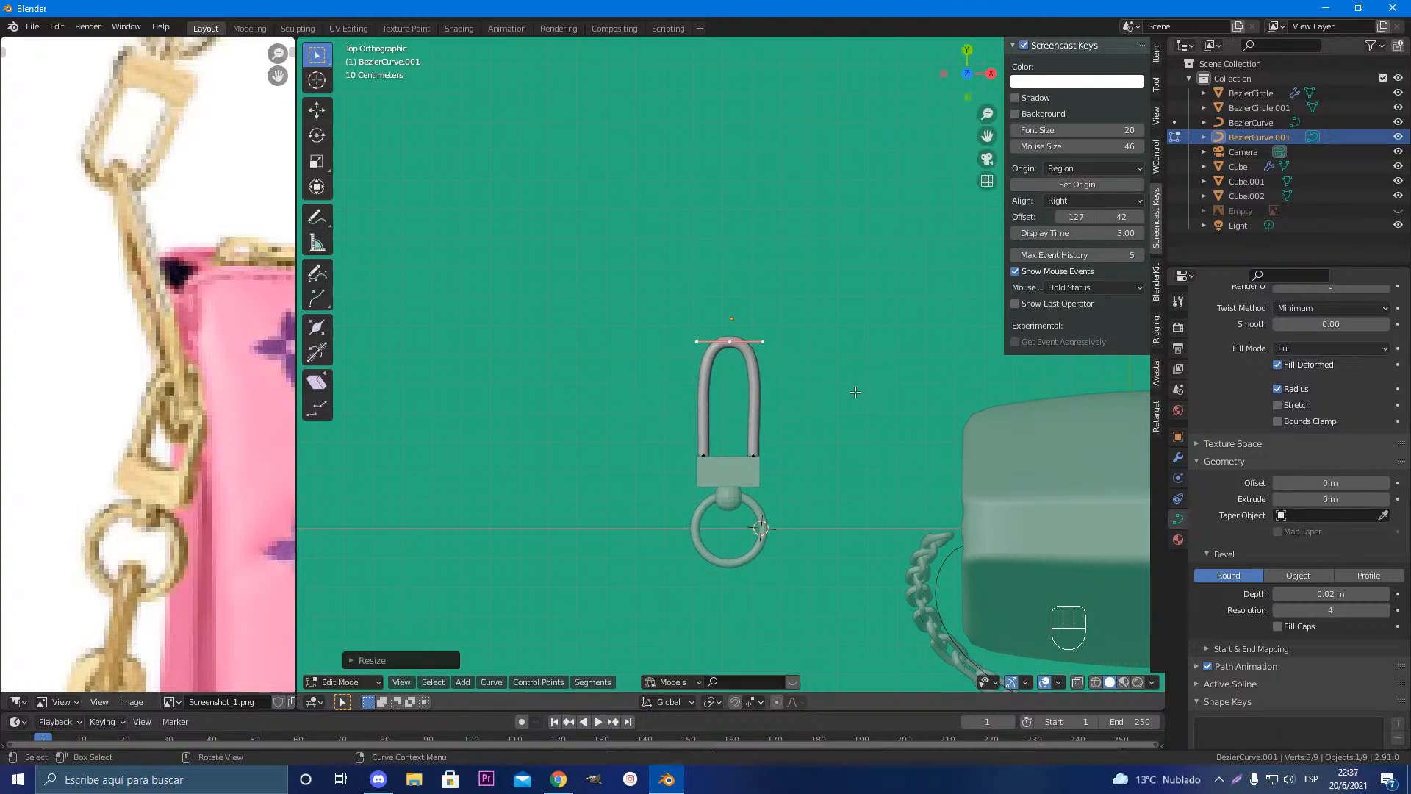
Step: Scale the handles of both lower end points about 1.26 times along global Y to straighten the loop's sides
{"action": "left_click", "coordinate": [775, 458]}
{"action": "left_click", "coordinate": [714, 456], "text": "shift"}
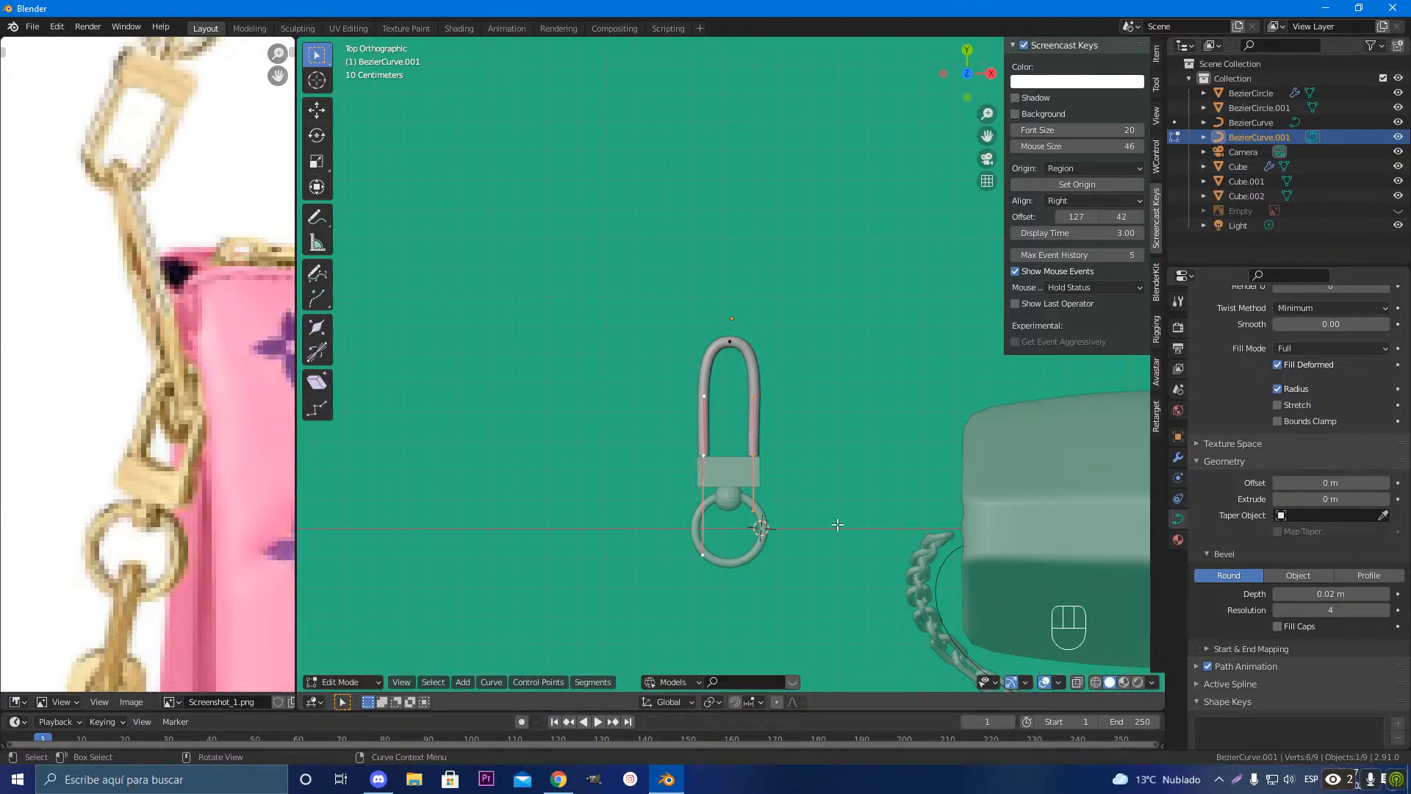
{"action": "key", "text": "s"}
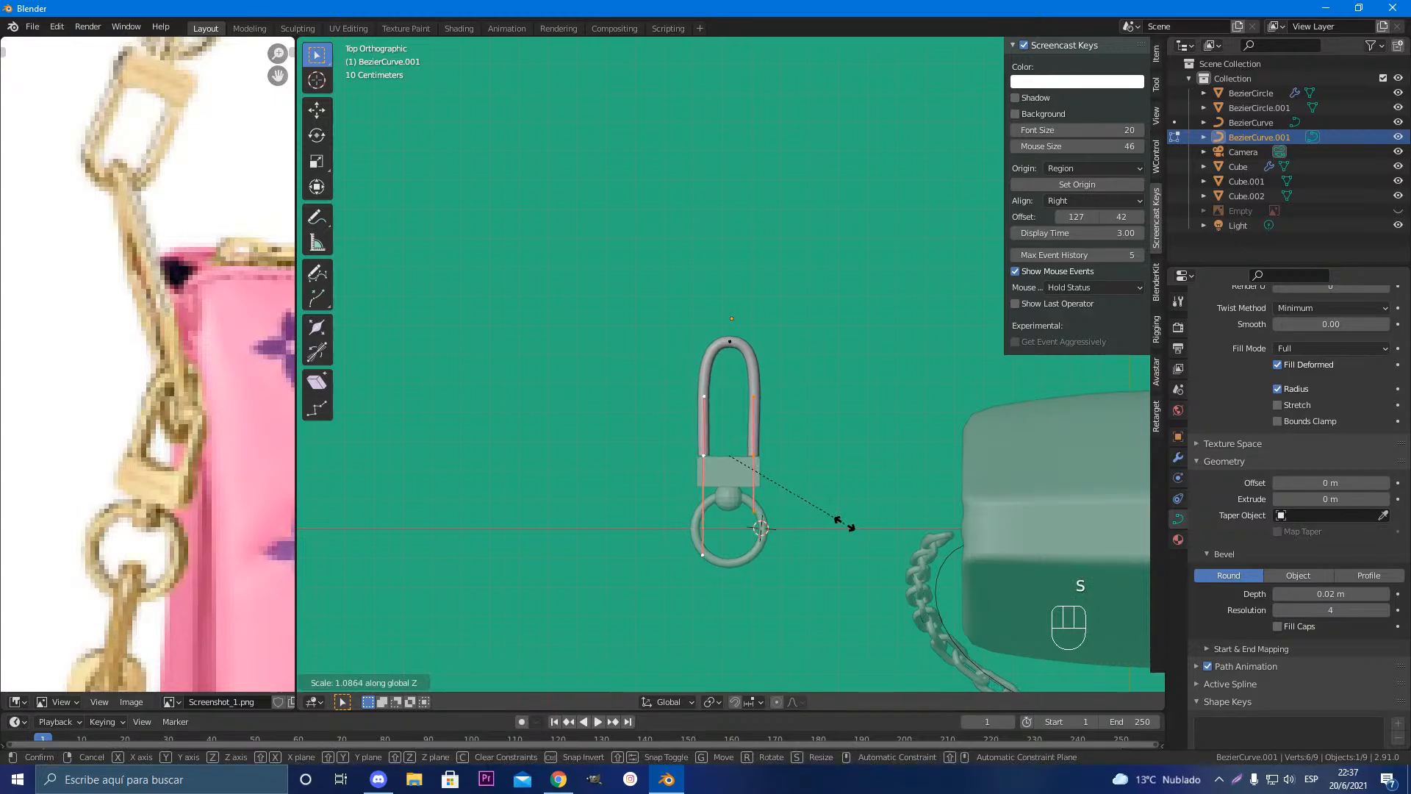
{"action": "key", "text": "y"}
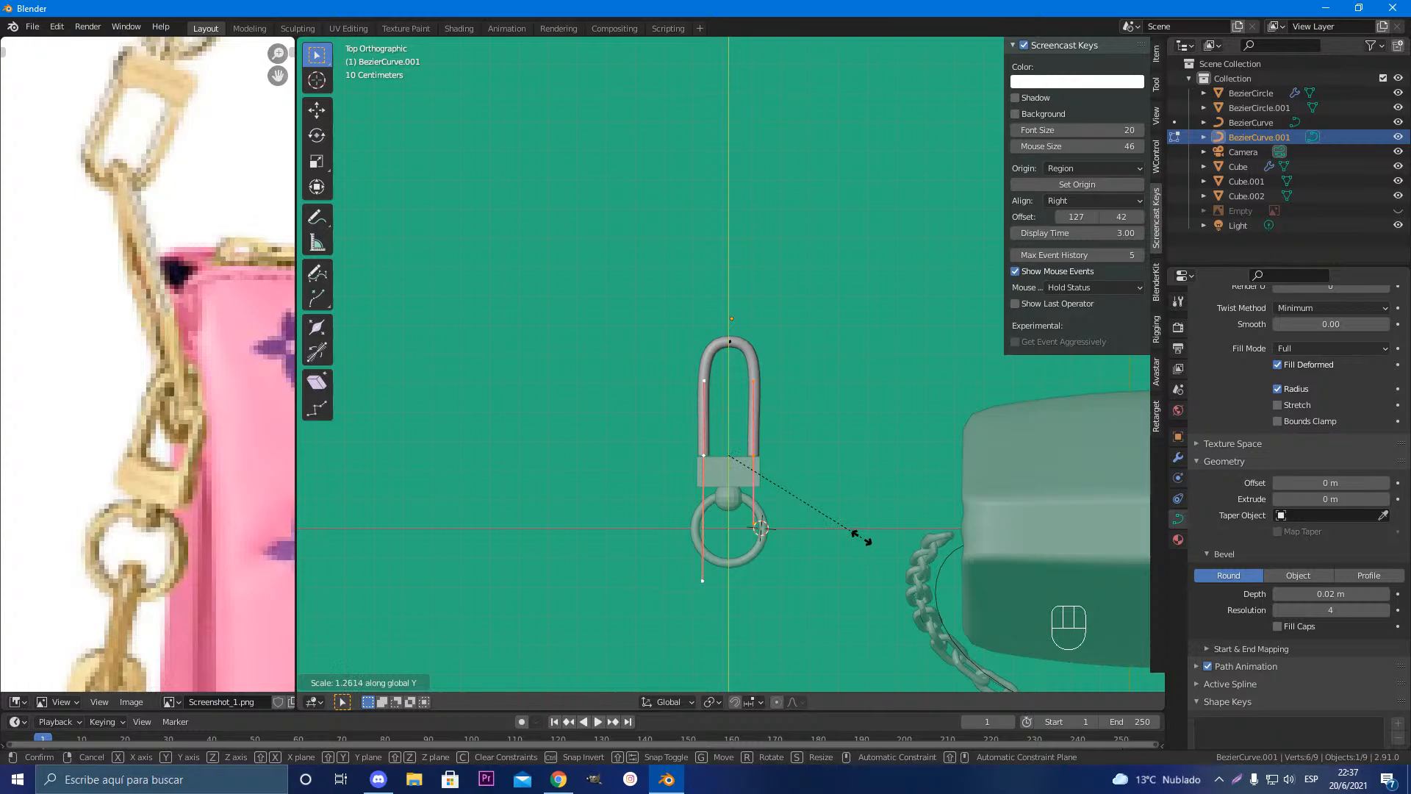
{"action": "left_click", "coordinate": [866, 541]}
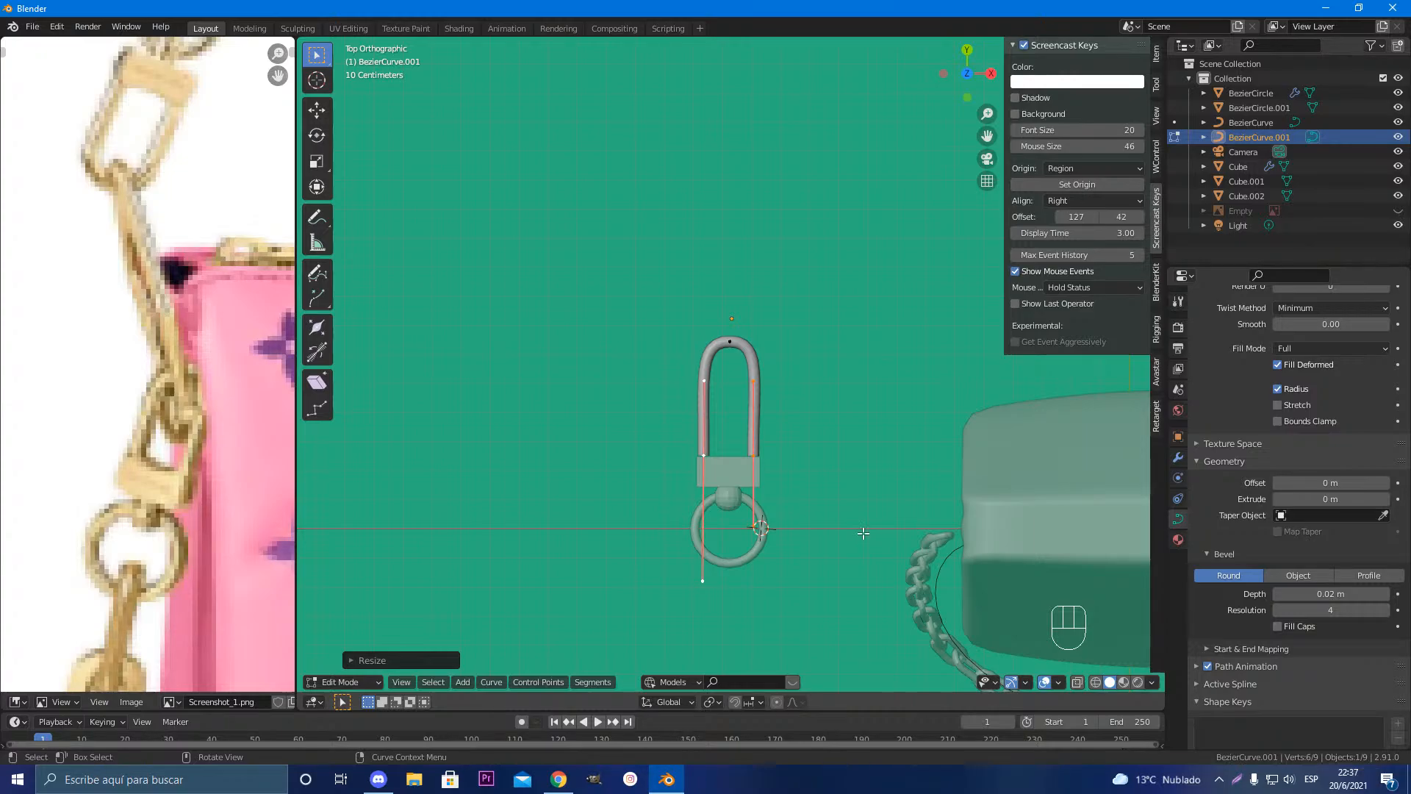
Step: Return to Object Mode, convert the loop curve to a mesh and centre its origin on its geometry
{"action": "scroll", "coordinate": [857, 522], "scroll_direction": "down", "scroll_amount": 3}
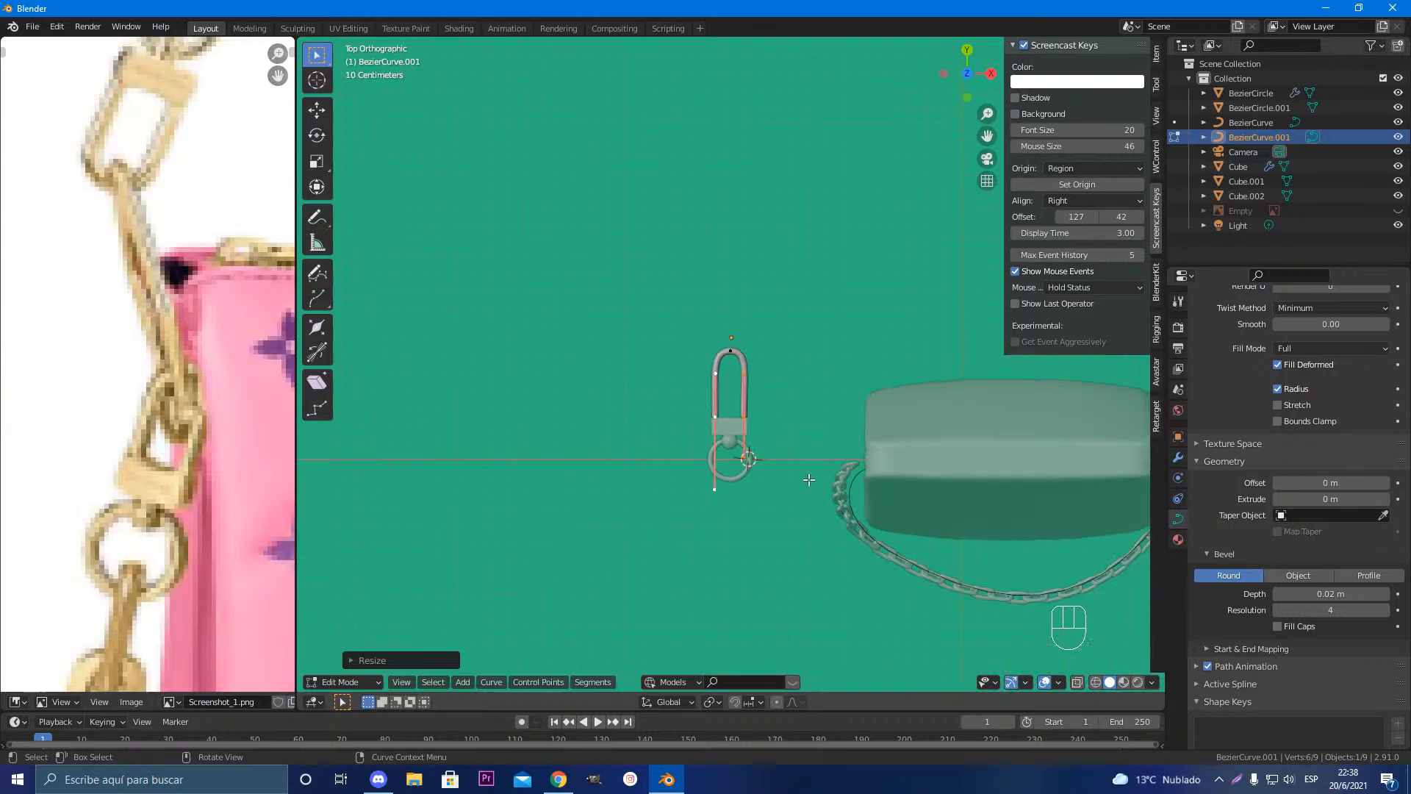
{"action": "middle_click_drag", "start_coordinate": [807, 479], "coordinate": [695, 485]}
{"action": "scroll", "coordinate": [725, 542], "scroll_direction": "up", "scroll_amount": 3}
{"action": "key", "text": "Tab"}
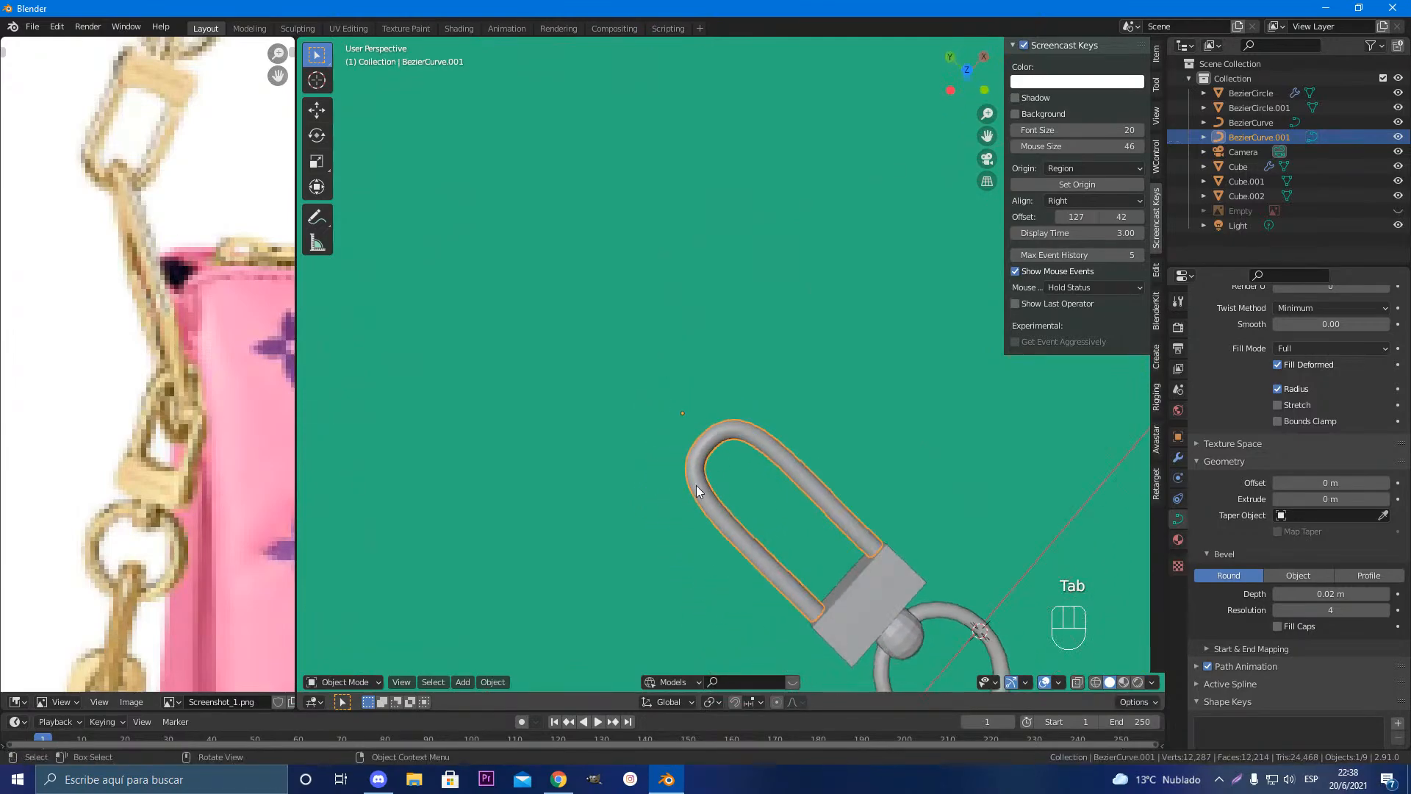
{"action": "middle_click_drag", "start_coordinate": [830, 448], "coordinate": [672, 389]}
{"action": "right_click", "coordinate": [671, 390]}
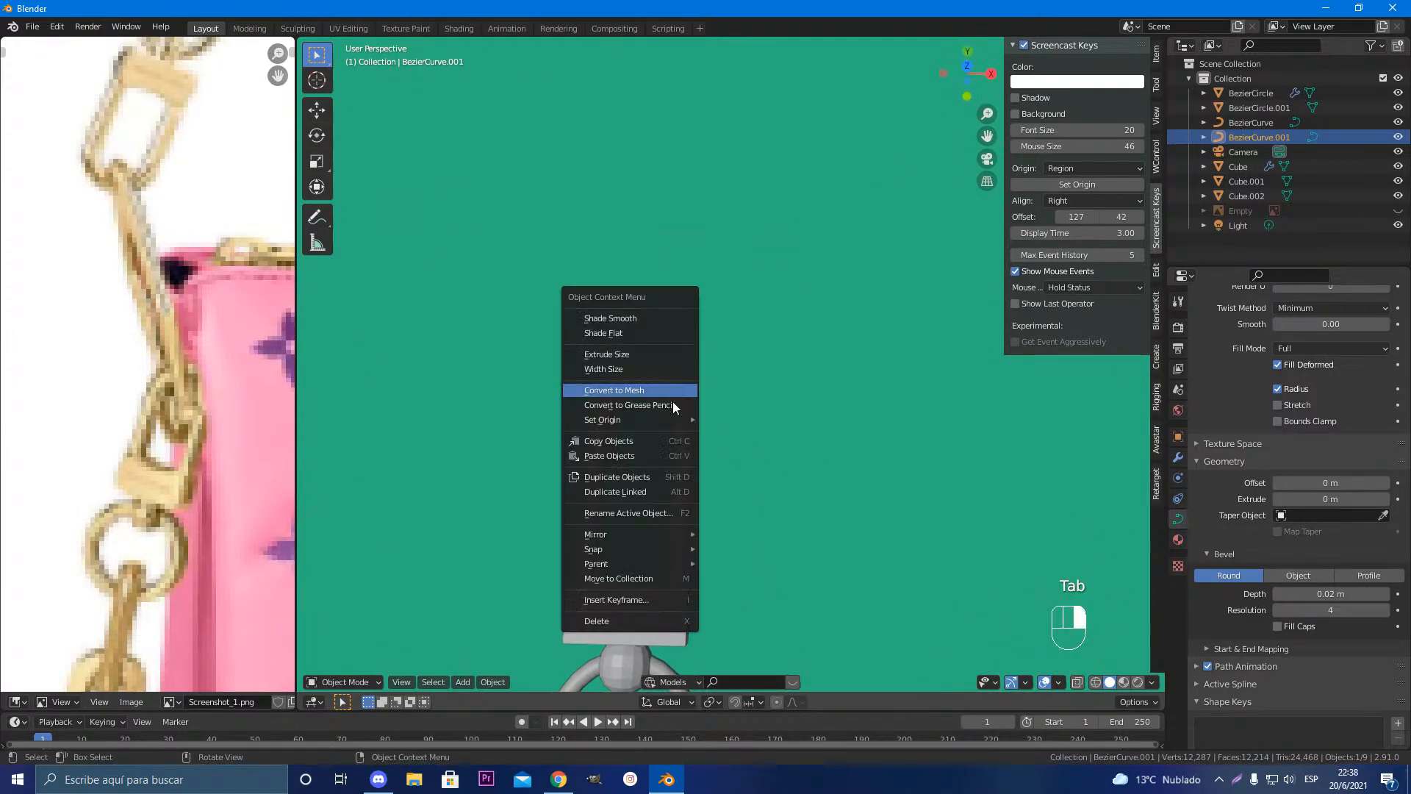
{"action": "left_click", "coordinate": [663, 390]}
{"action": "right_click_drag", "start_coordinate": [674, 405], "coordinate": [772, 457]}
{"action": "scroll", "coordinate": [775, 455], "scroll_direction": "down", "scroll_amount": 1}
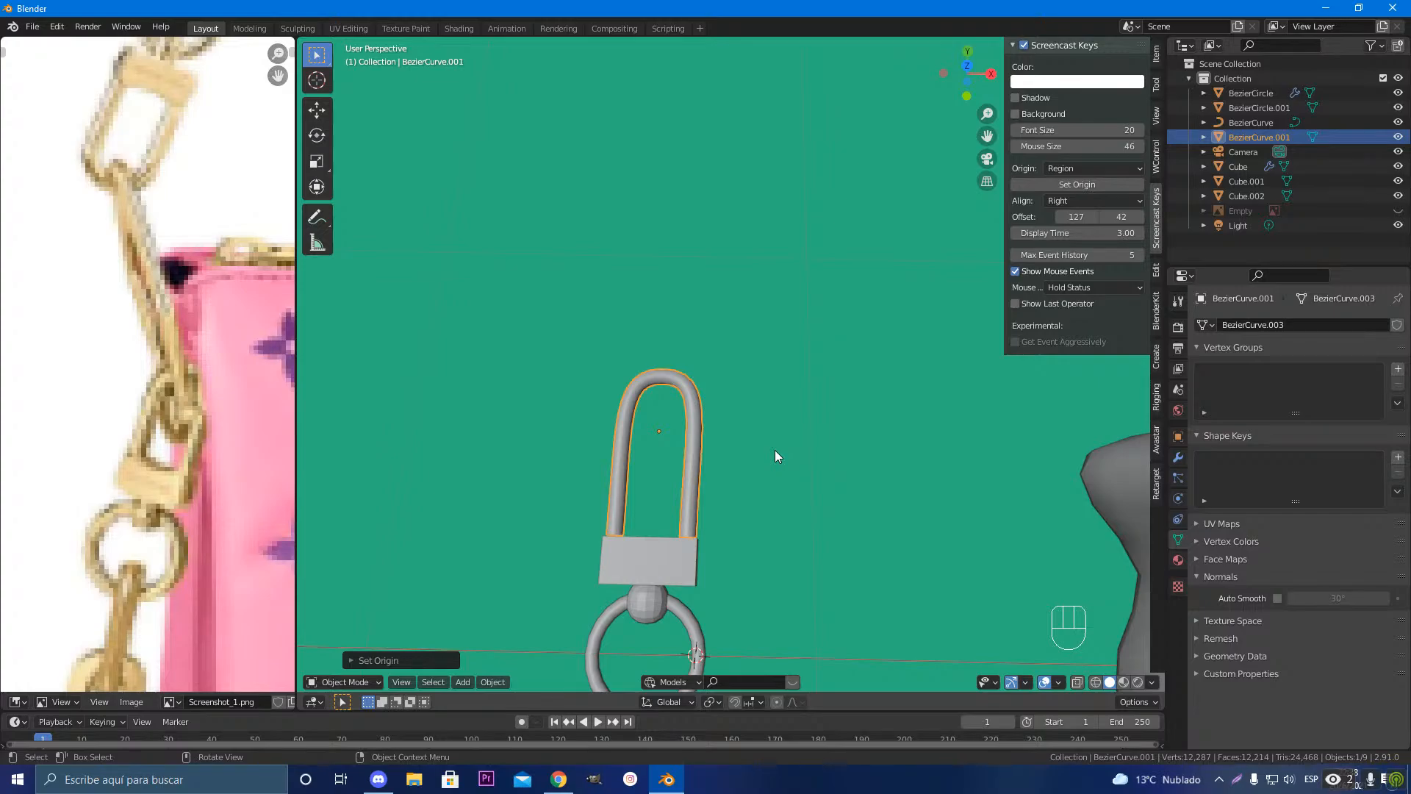
Step: Lower the loop slightly so it sits centred on the block's thickness in side view
{"action": "middle_click_drag", "start_coordinate": [661, 466], "coordinate": [687, 369]}
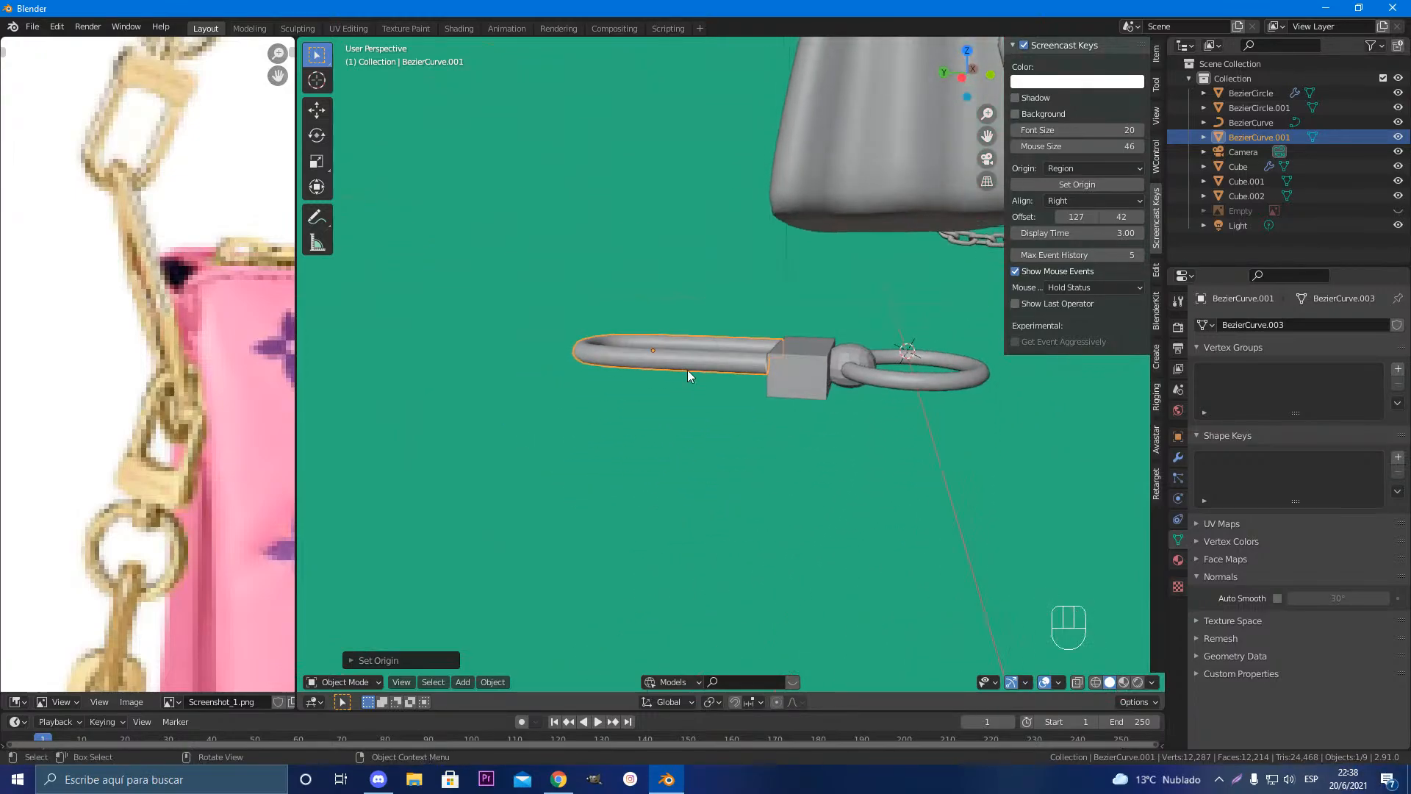
{"action": "left_click", "coordinate": [791, 369]}
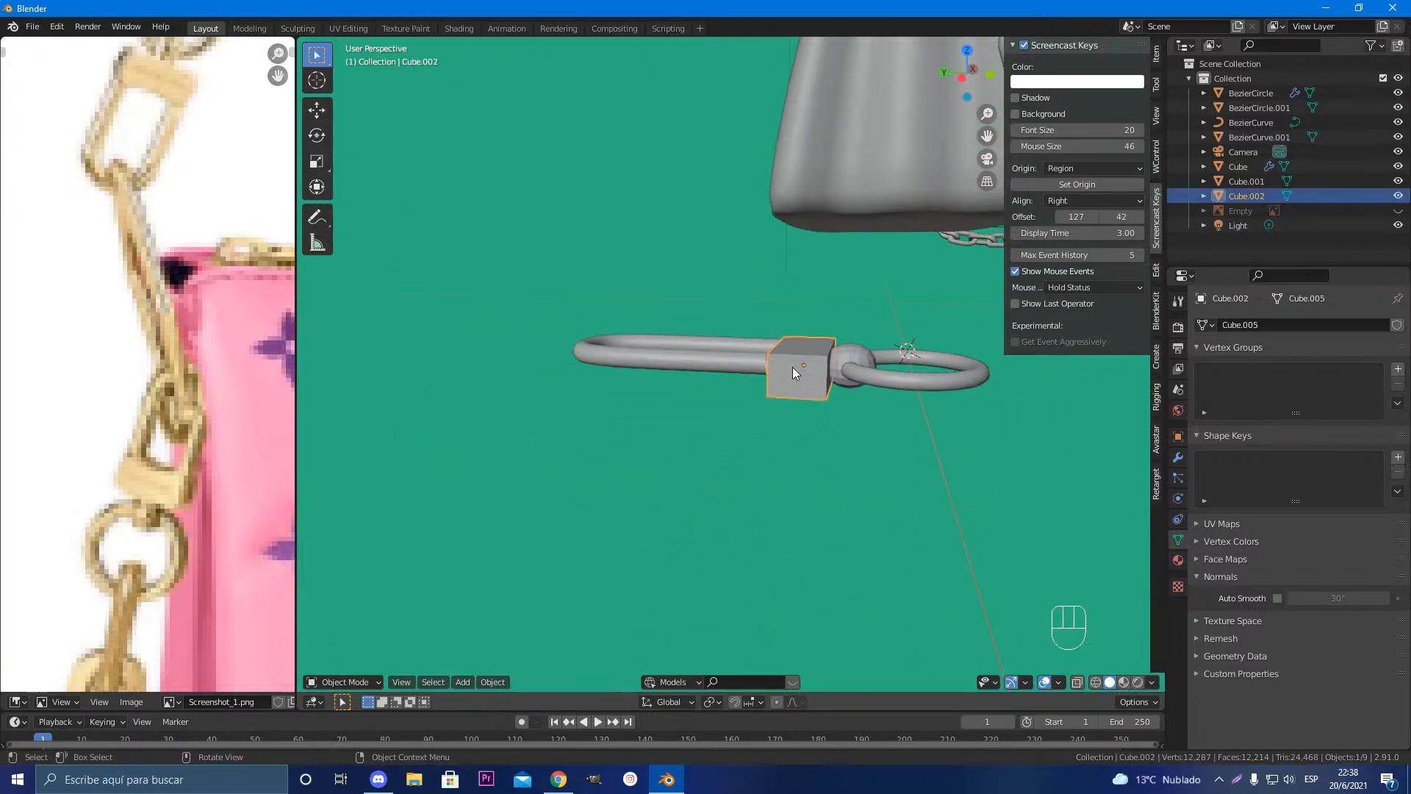
{"action": "left_click", "coordinate": [766, 359]}
{"action": "middle_click_drag", "start_coordinate": [779, 383], "coordinate": [801, 372]}
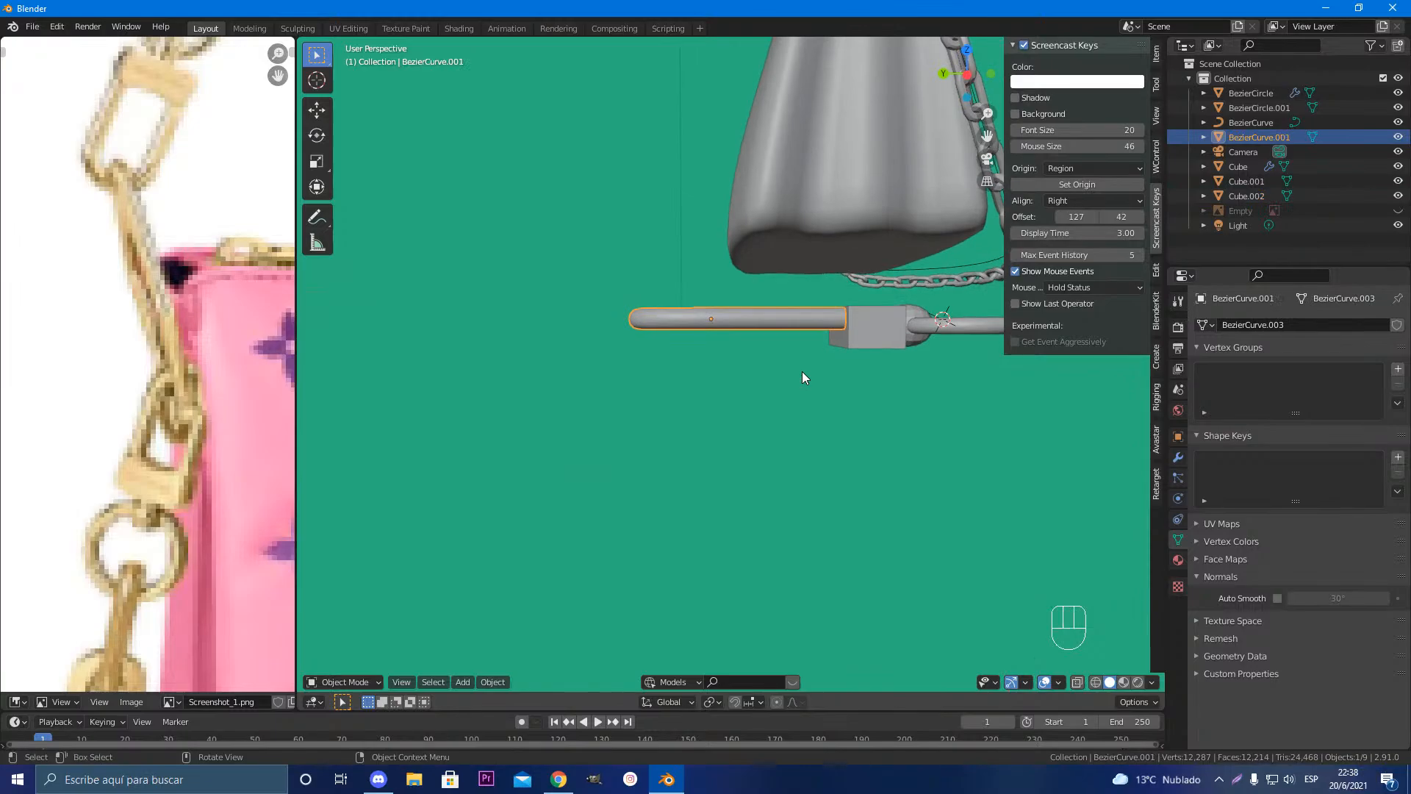
{"action": "key", "text": "g"}
{"action": "left_click", "coordinate": [808, 383]}
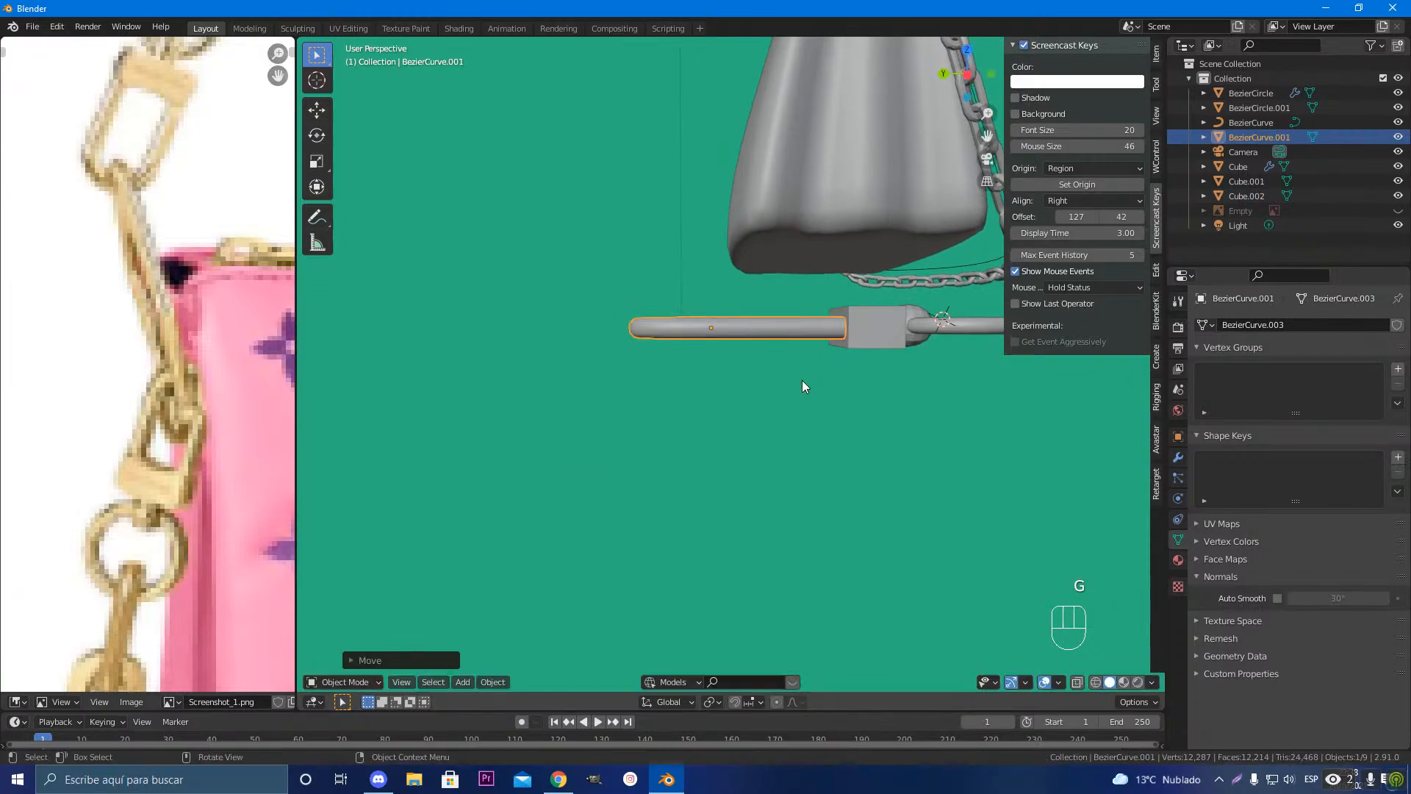
{"action": "middle_click_drag", "start_coordinate": [831, 382], "coordinate": [727, 472]}
{"action": "scroll", "coordinate": [706, 478], "scroll_direction": "up", "scroll_amount": 3}
{"action": "key", "text": "Tab"}
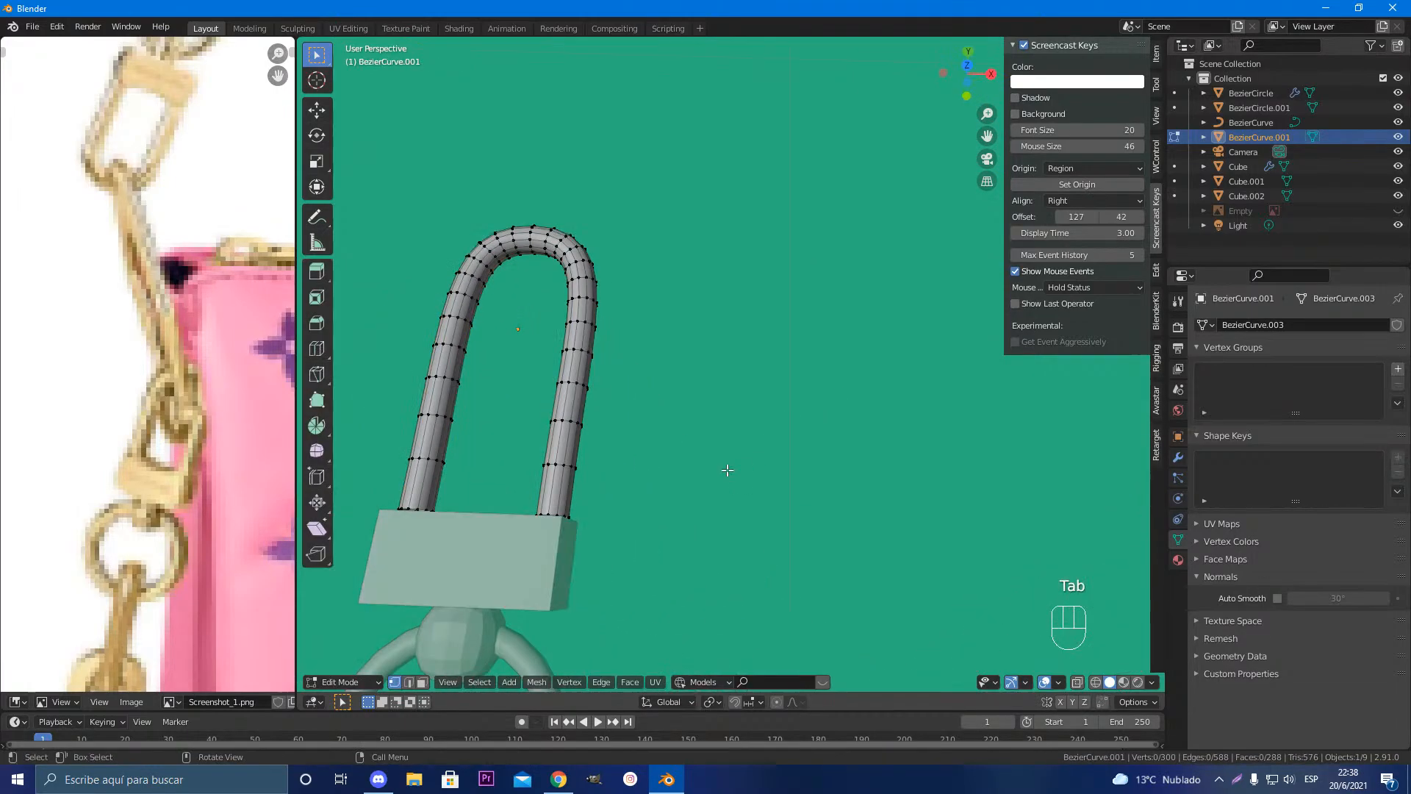
{"action": "key", "text": "Tab"}
Step: Select the rectangular block below the loop and open its mesh in Edit Mode
{"action": "left_click", "coordinate": [519, 575]}
{"action": "middle_click_drag", "start_coordinate": [519, 579], "coordinate": [575, 532]}
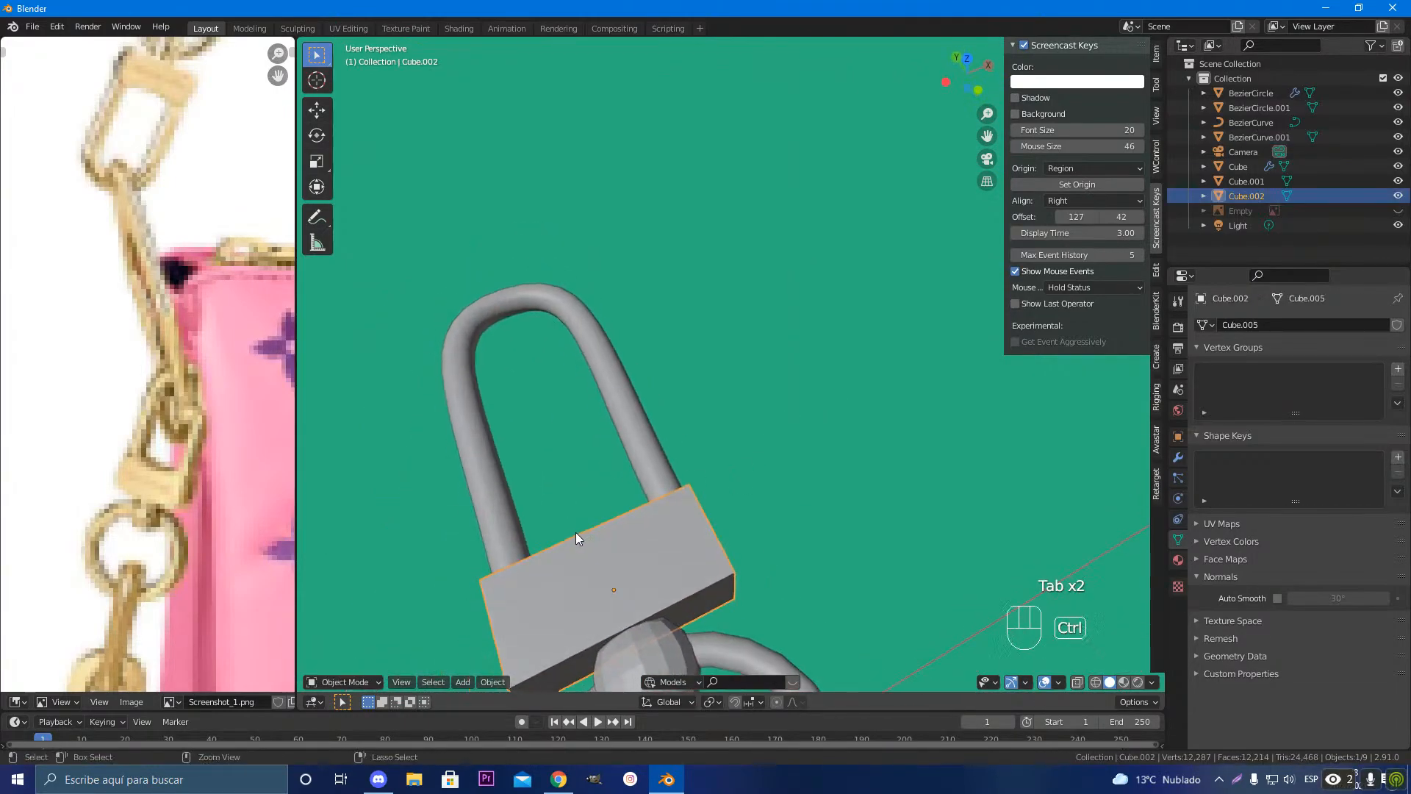
{"action": "key", "text": "ctrl+r"}
{"action": "key", "text": "Escape"}
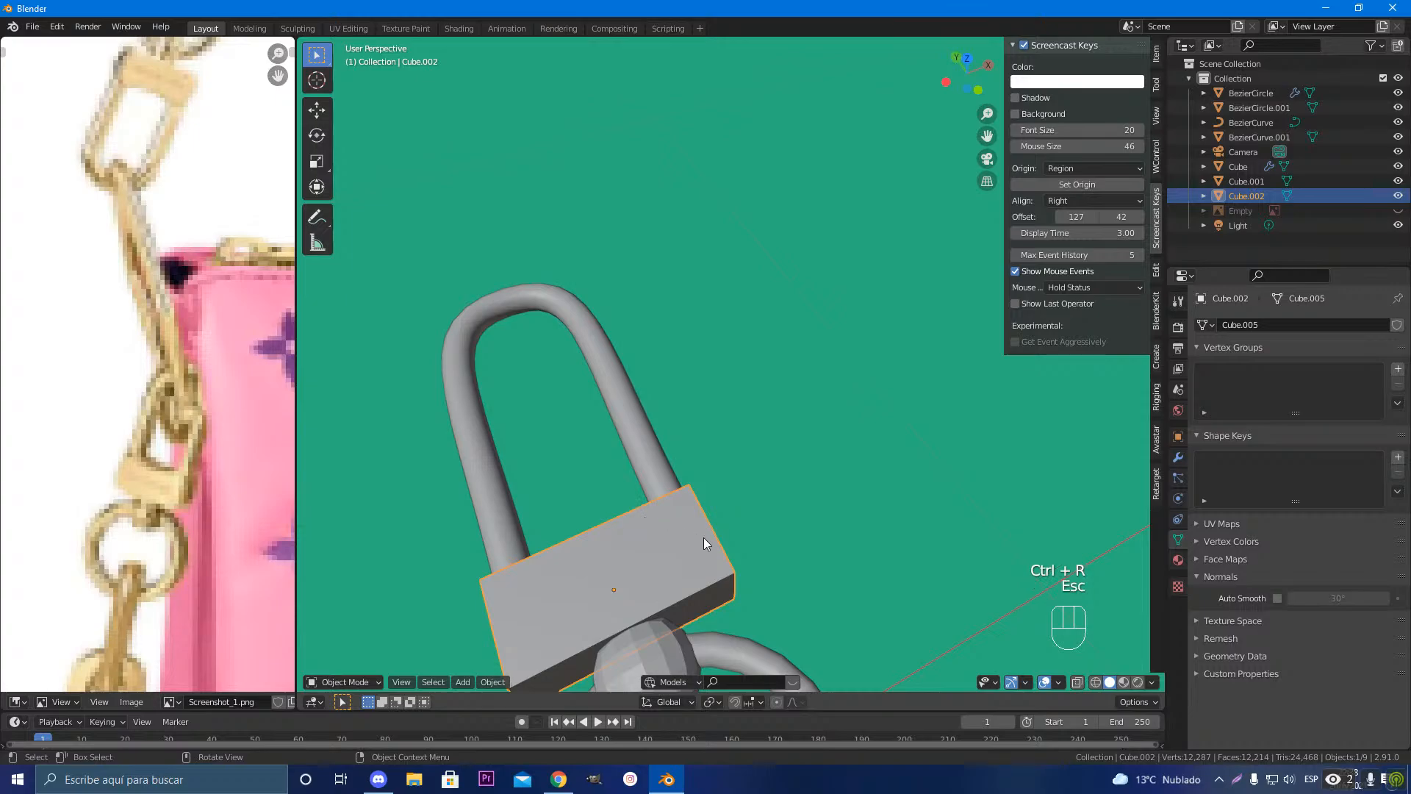
{"action": "key", "text": "Tab"}
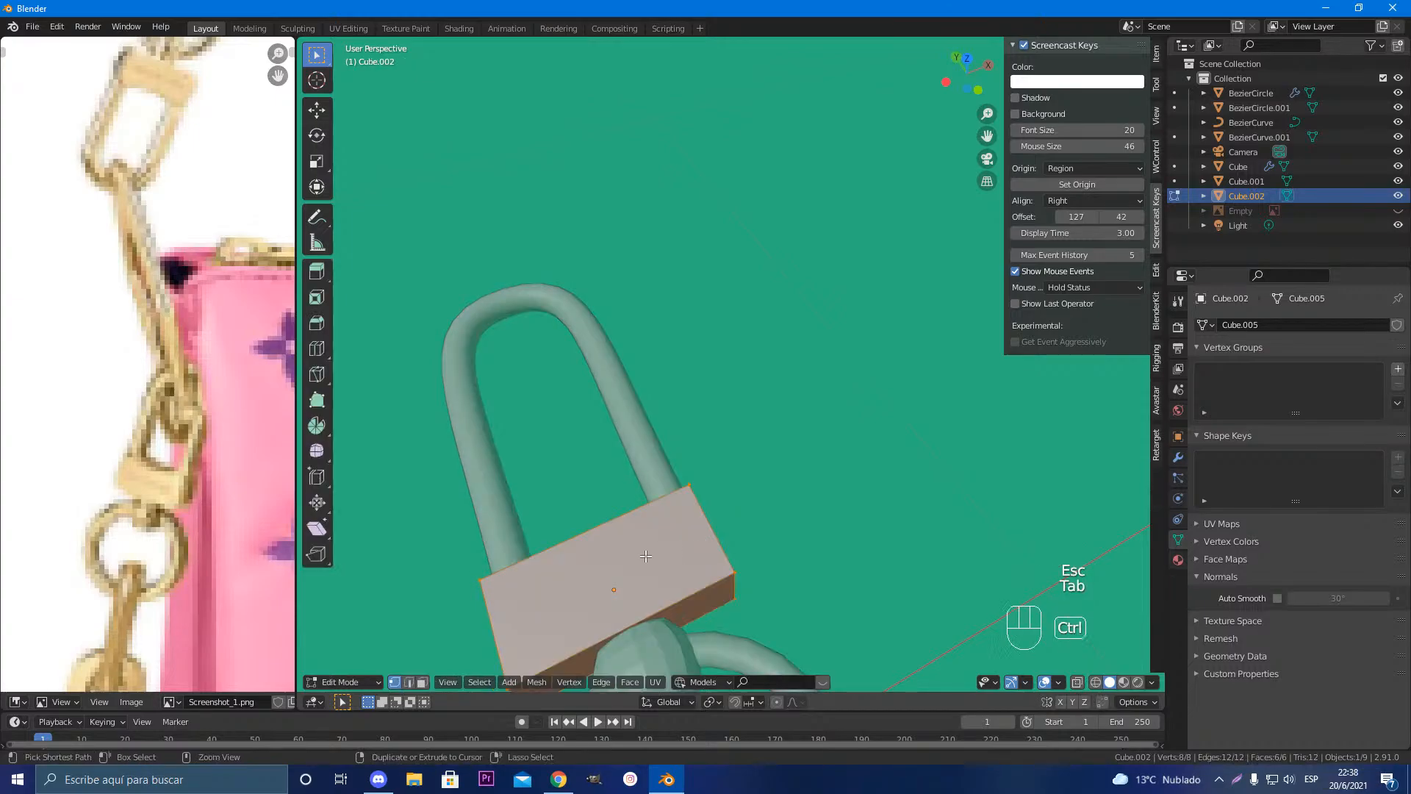
{"action": "key", "text": "ctrl+r"}
{"action": "scroll", "coordinate": [645, 555], "scroll_direction": "up", "scroll_amount": 2}
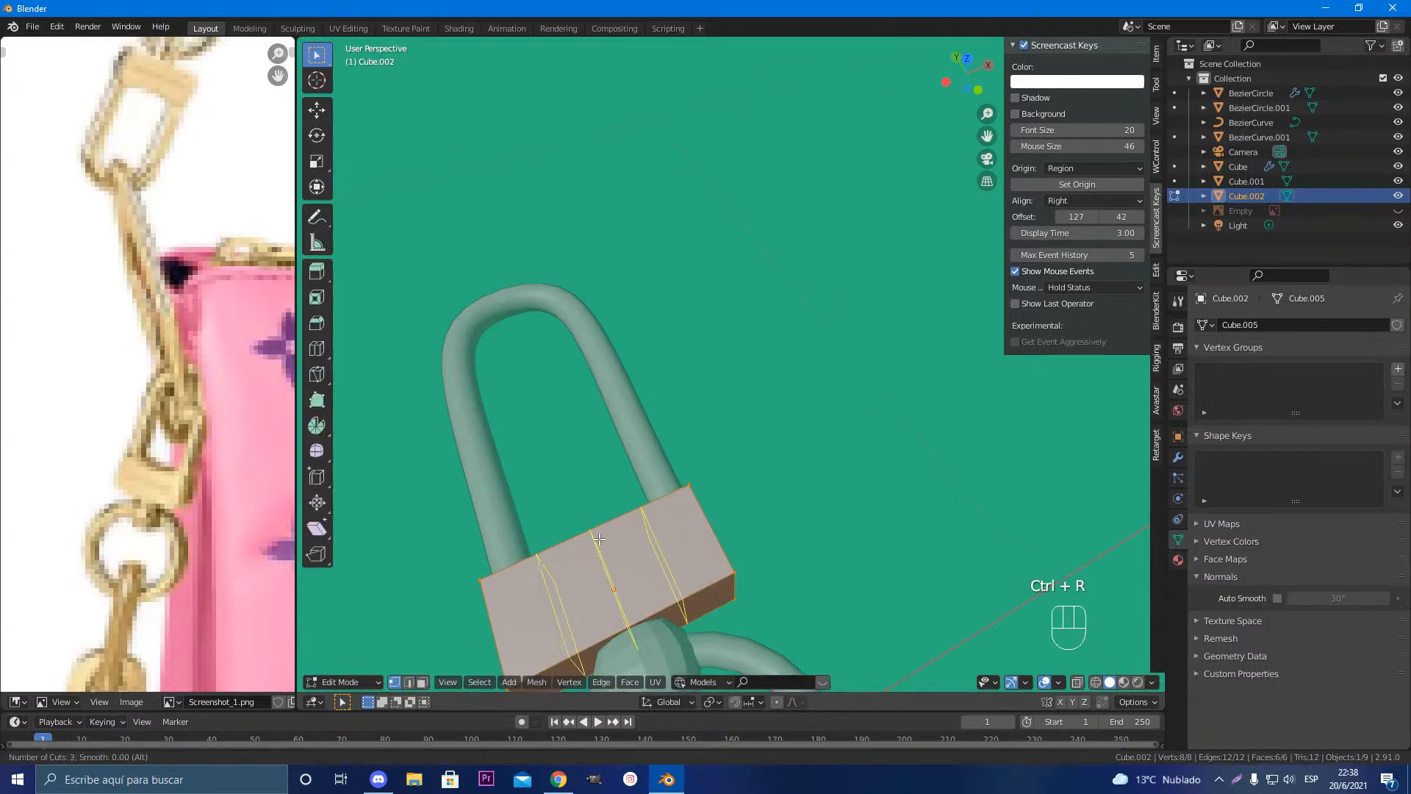
{"action": "key", "text": "Escape"}
Step: Subdivide the entire block mesh twice with the default subdivision settings
{"action": "right_click", "coordinate": [657, 571]}
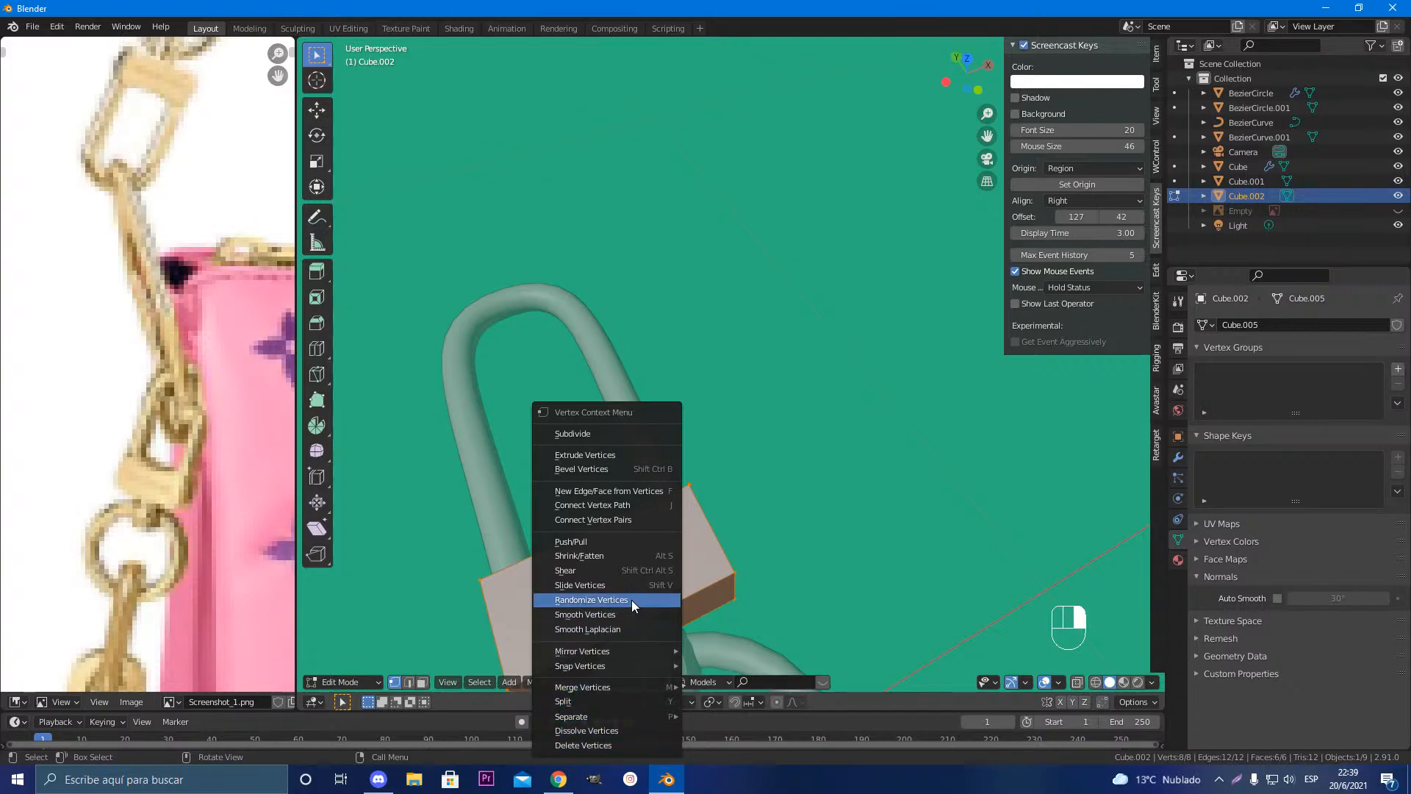
{"action": "left_click", "coordinate": [592, 434]}
{"action": "right_click", "coordinate": [634, 534]}
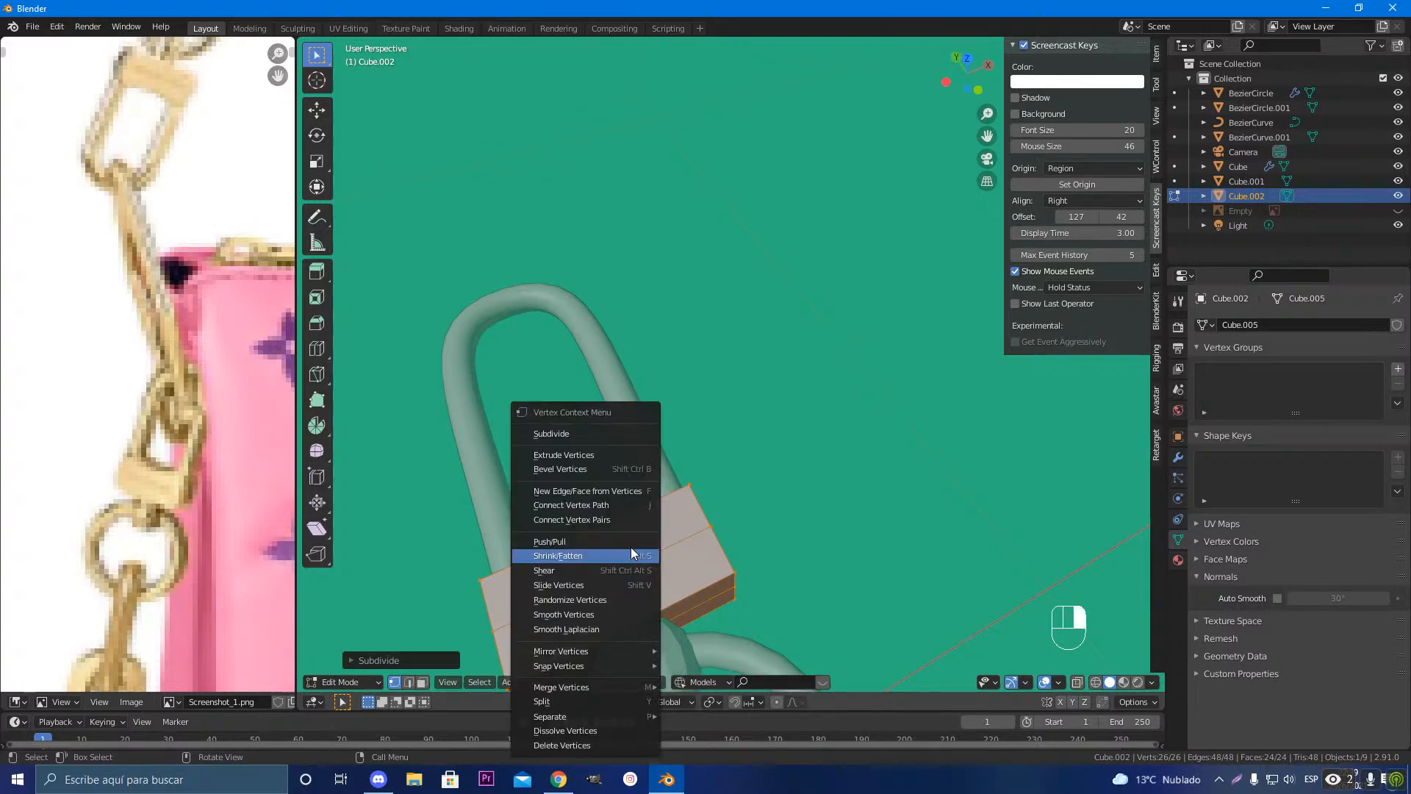
{"action": "left_click", "coordinate": [562, 433]}
{"action": "scroll", "coordinate": [626, 449], "scroll_direction": "down", "scroll_amount": 3}
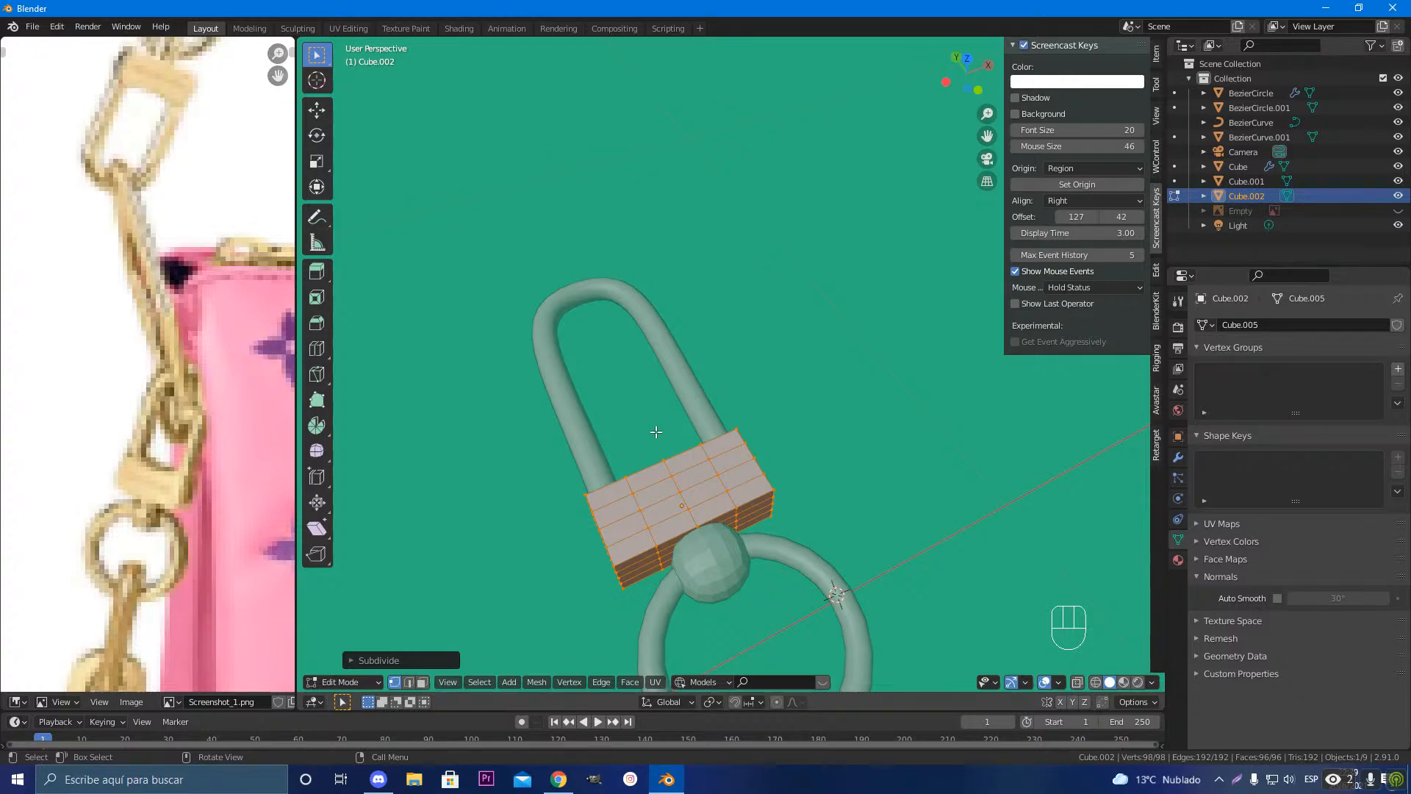
Step: In face mode, select the two outer columns of faces where the loop's legs enter the block
{"action": "middle_click_drag", "start_coordinate": [656, 431], "coordinate": [783, 592]}
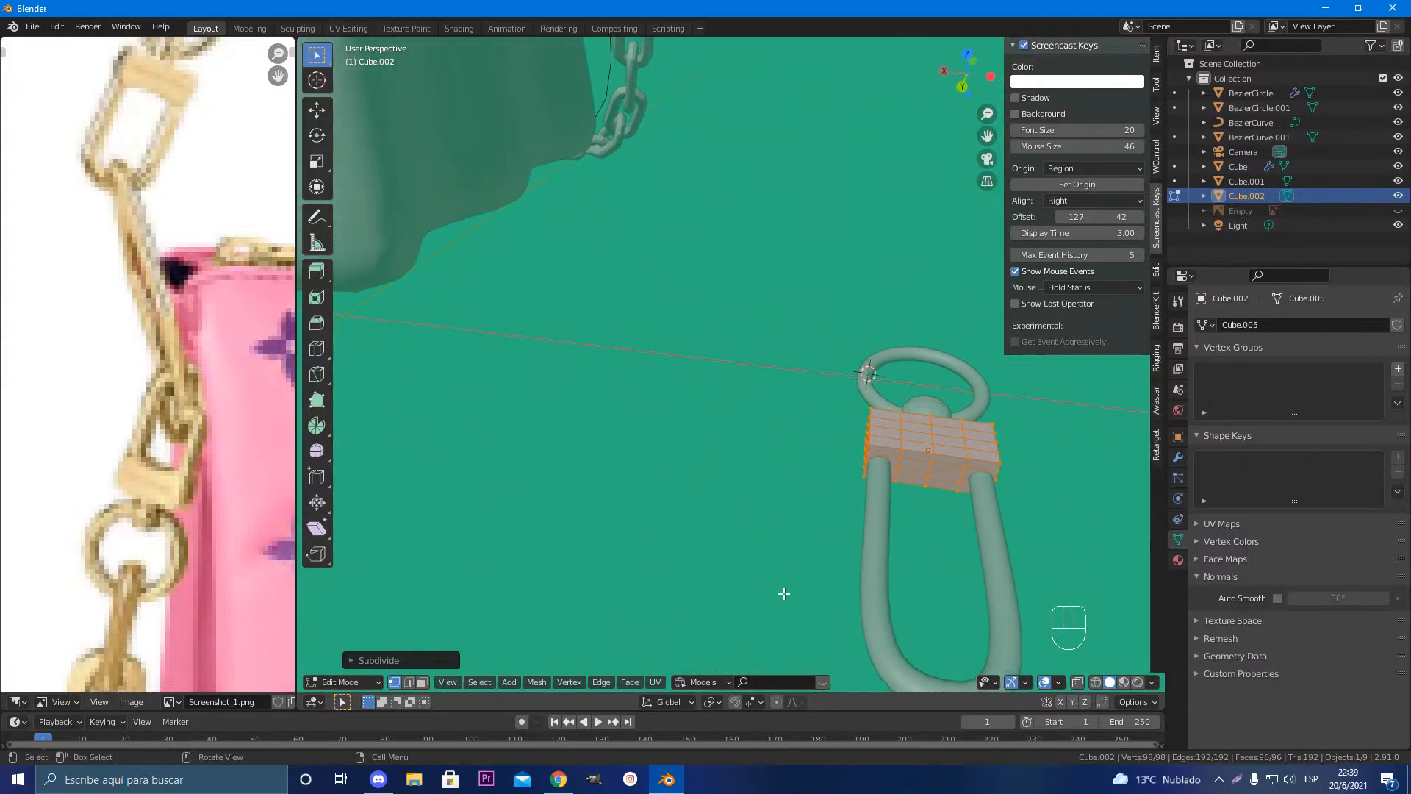
{"action": "middle_click_drag", "start_coordinate": [934, 544], "coordinate": [781, 542], "text": "shift"}
{"action": "scroll", "coordinate": [780, 541], "scroll_direction": "up", "scroll_amount": 2}
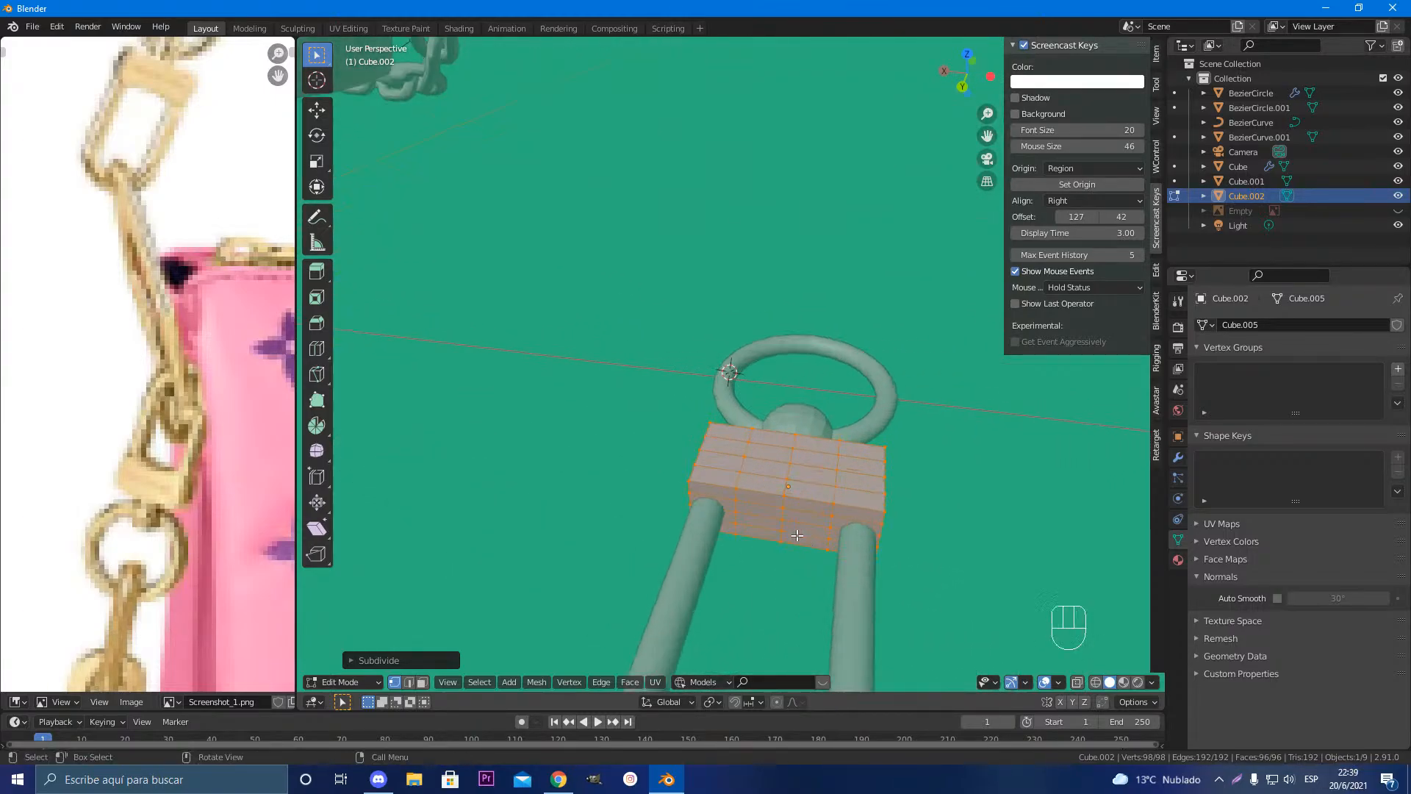
{"action": "key", "text": "3"}
{"action": "left_click", "coordinate": [730, 504]}
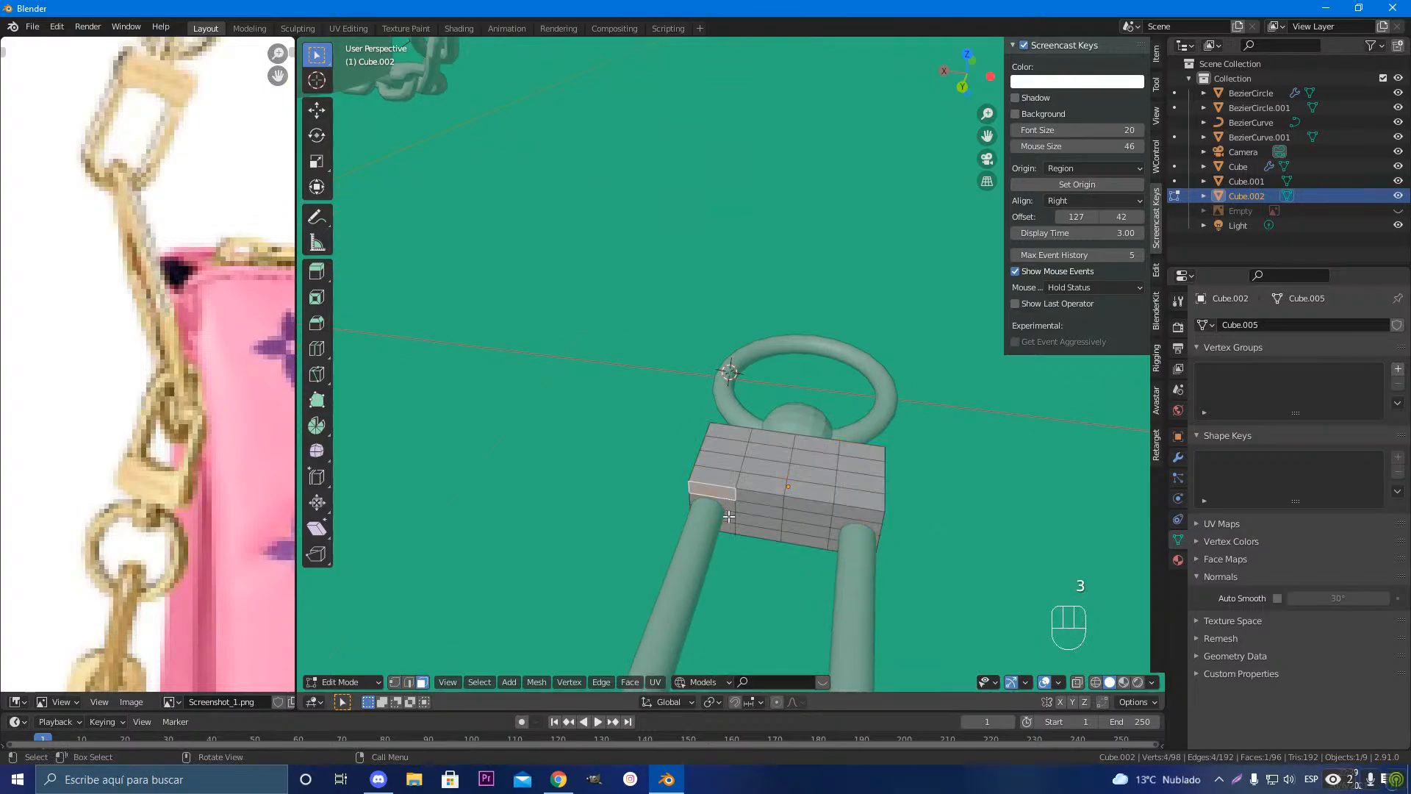
{"action": "left_click", "coordinate": [729, 528], "text": "ctrl"}
{"action": "left_click", "coordinate": [845, 516], "text": "ctrl"}
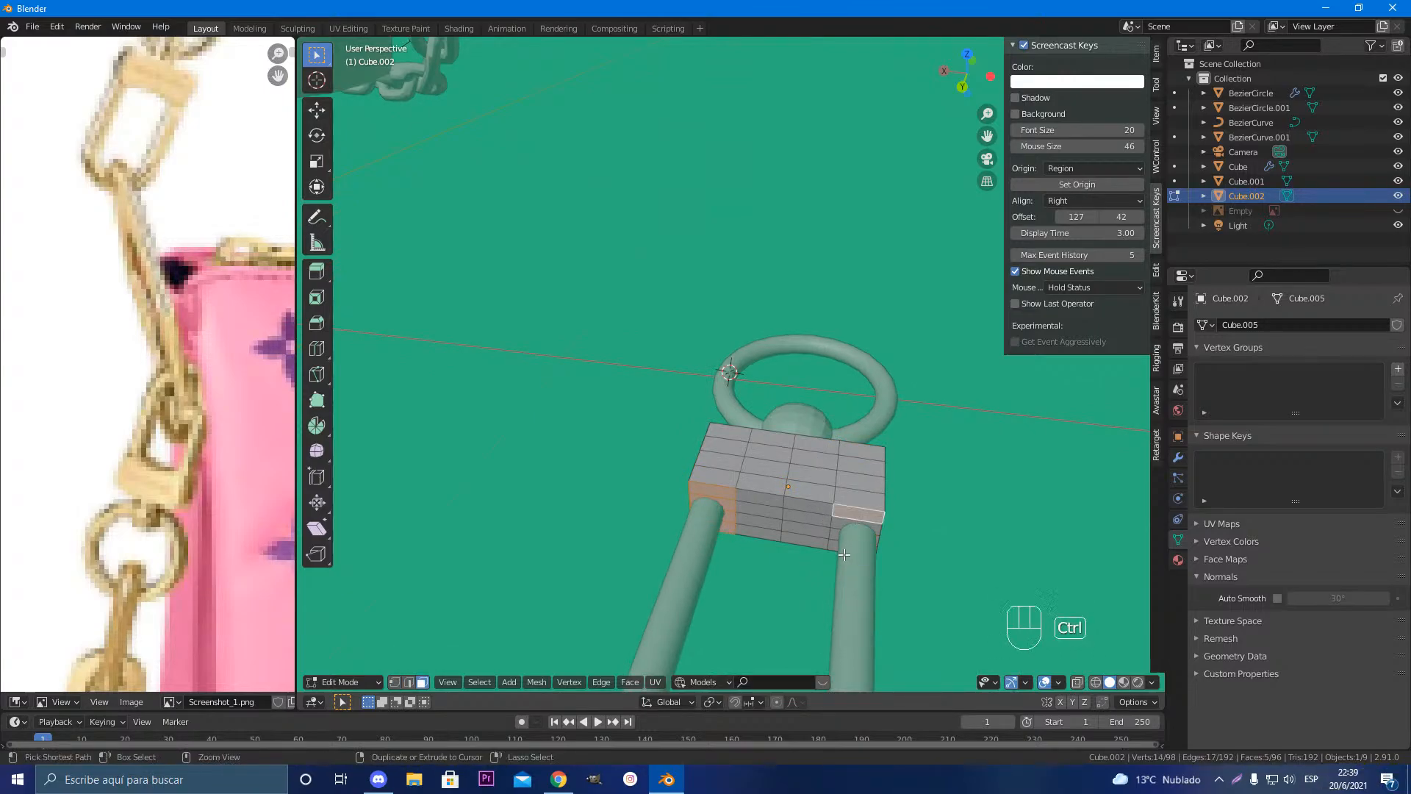
Step: Examine the subdivided block from several sides, including where it meets the loop, ball and ring
{"action": "middle_click_drag", "start_coordinate": [831, 547], "coordinate": [668, 578]}
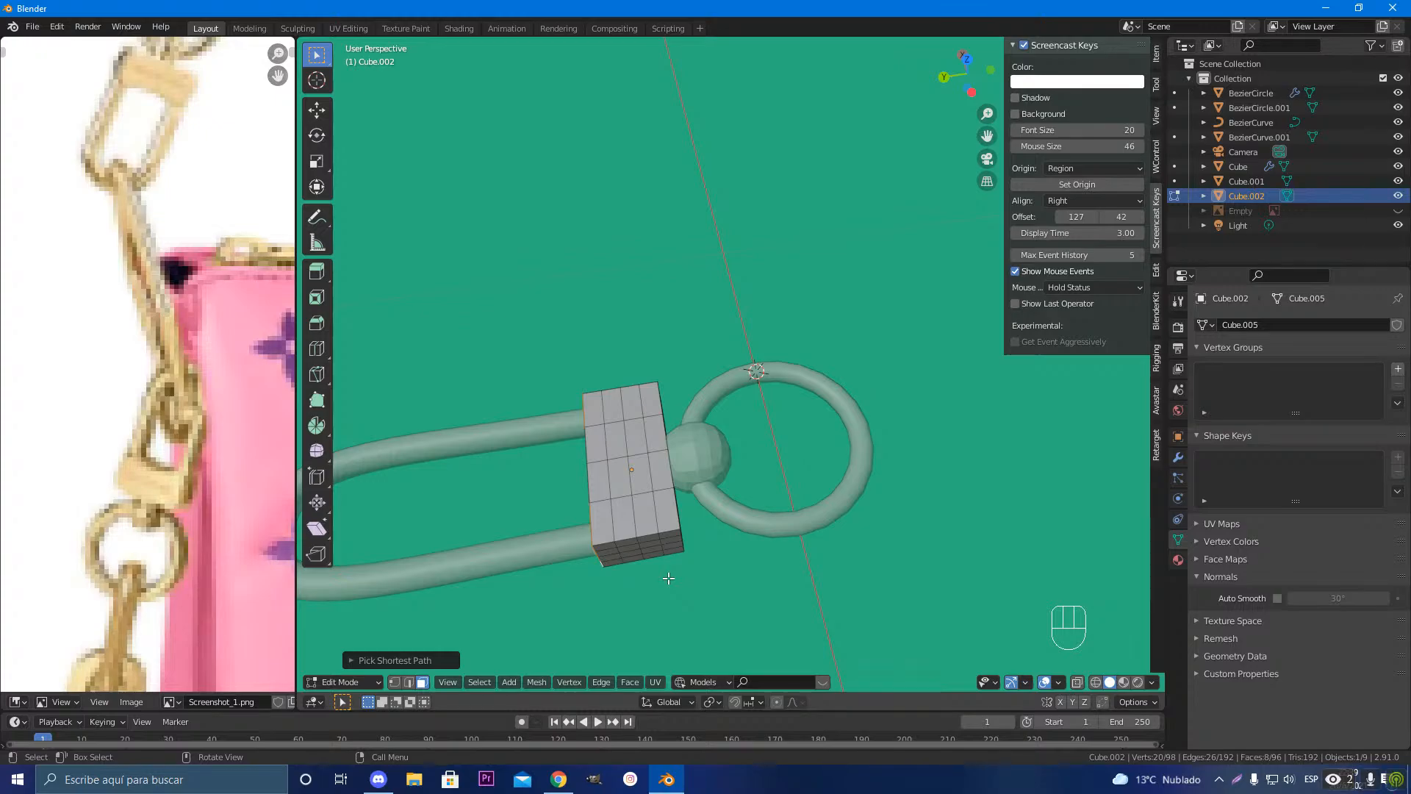
{"action": "scroll", "coordinate": [677, 576], "scroll_direction": "down", "scroll_amount": 2}
{"action": "scroll", "coordinate": [688, 547], "scroll_direction": "up", "scroll_amount": 3}
{"action": "middle_click_drag", "start_coordinate": [719, 554], "coordinate": [760, 423], "text": "shift"}
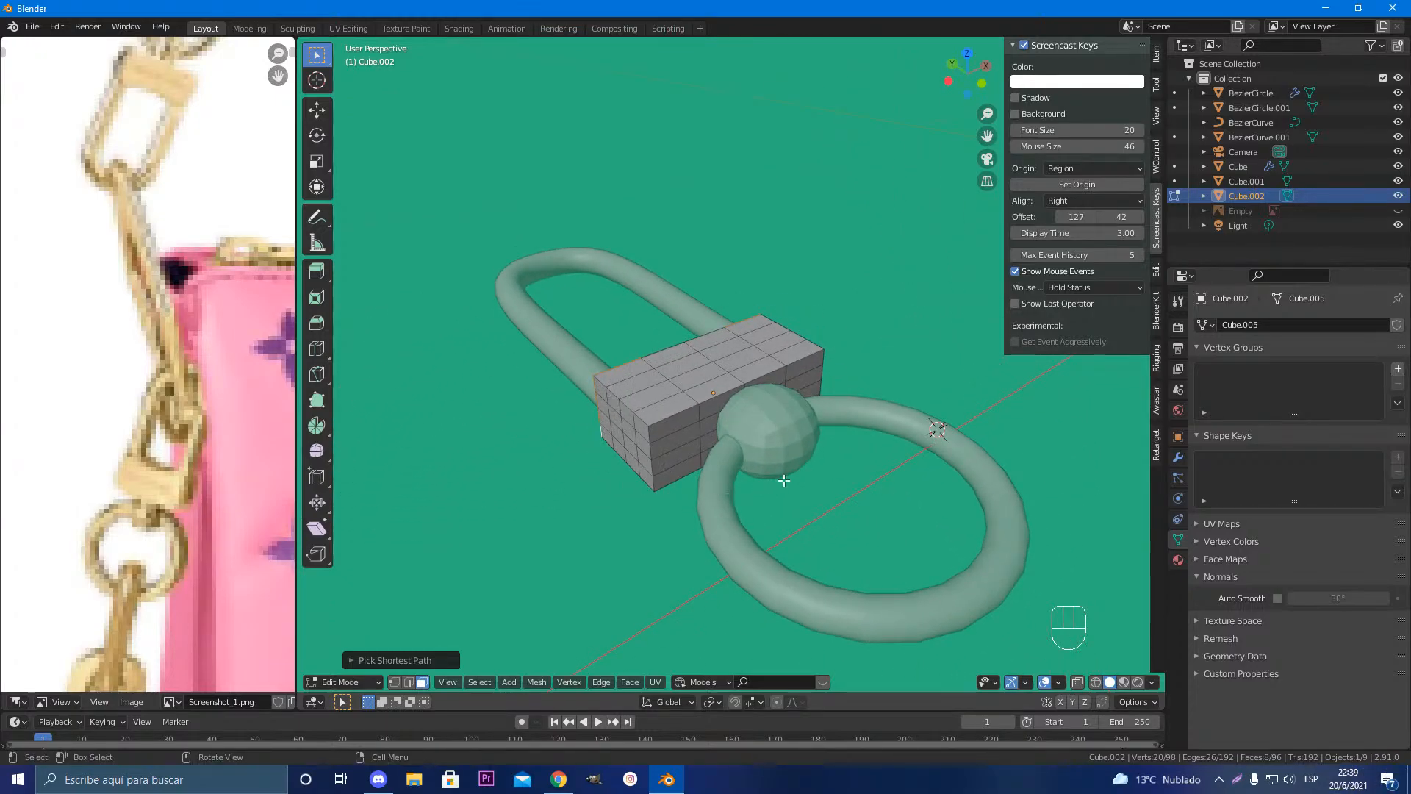
{"action": "scroll", "coordinate": [643, 447], "scroll_direction": "up", "scroll_amount": 2}
{"action": "middle_click_drag", "start_coordinate": [551, 483], "coordinate": [588, 456]}
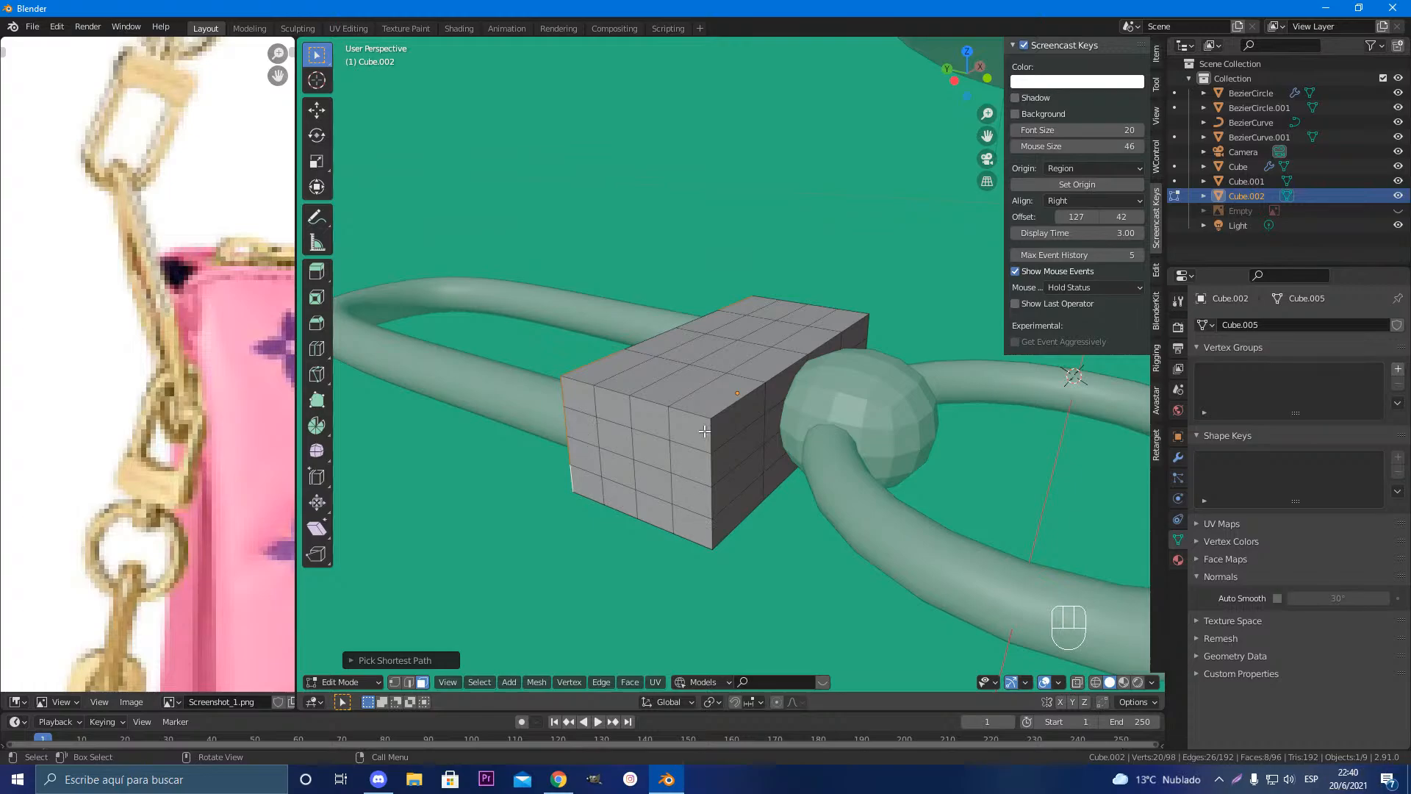
{"action": "middle_click_drag", "start_coordinate": [710, 363], "coordinate": [588, 453]}
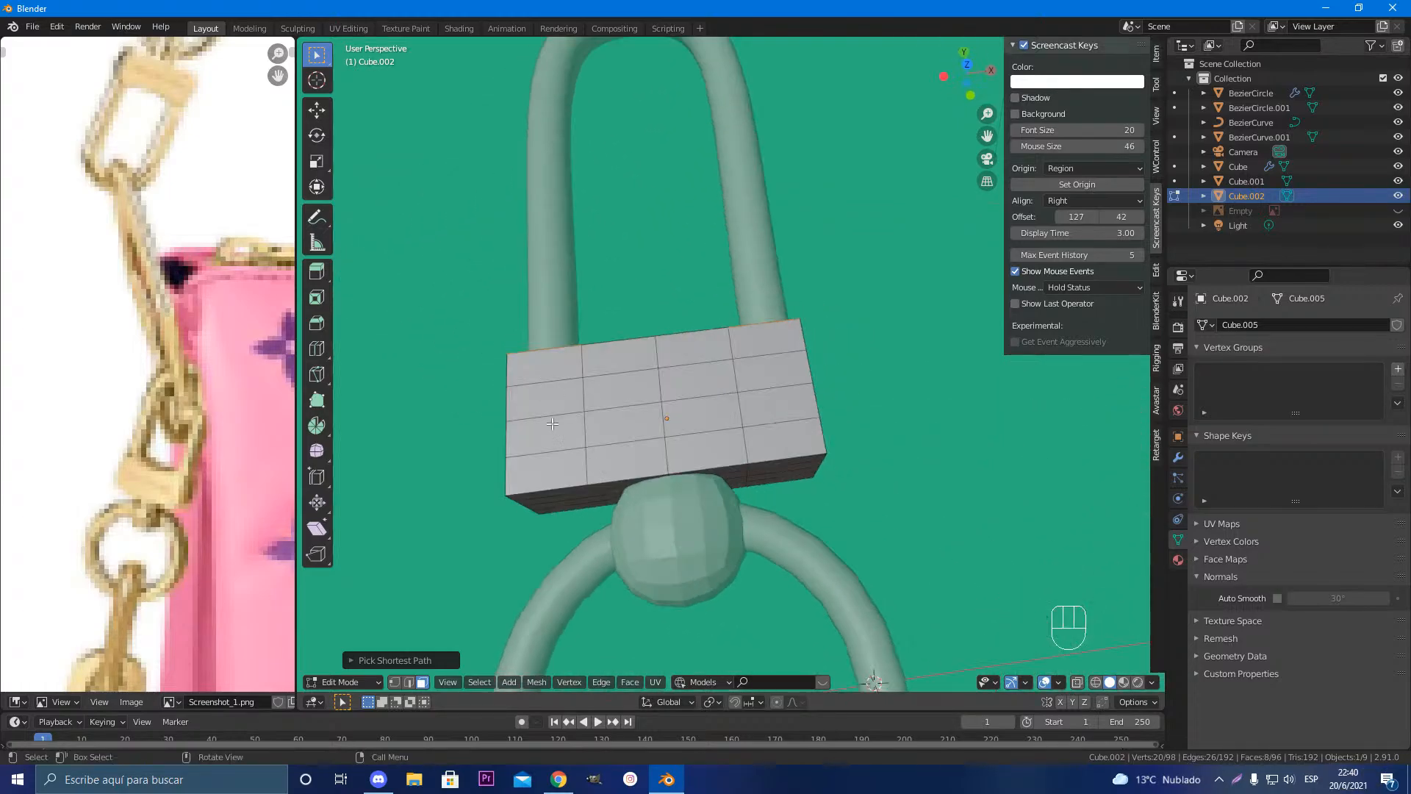
{"action": "middle_click_drag", "start_coordinate": [754, 359], "coordinate": [741, 379]}
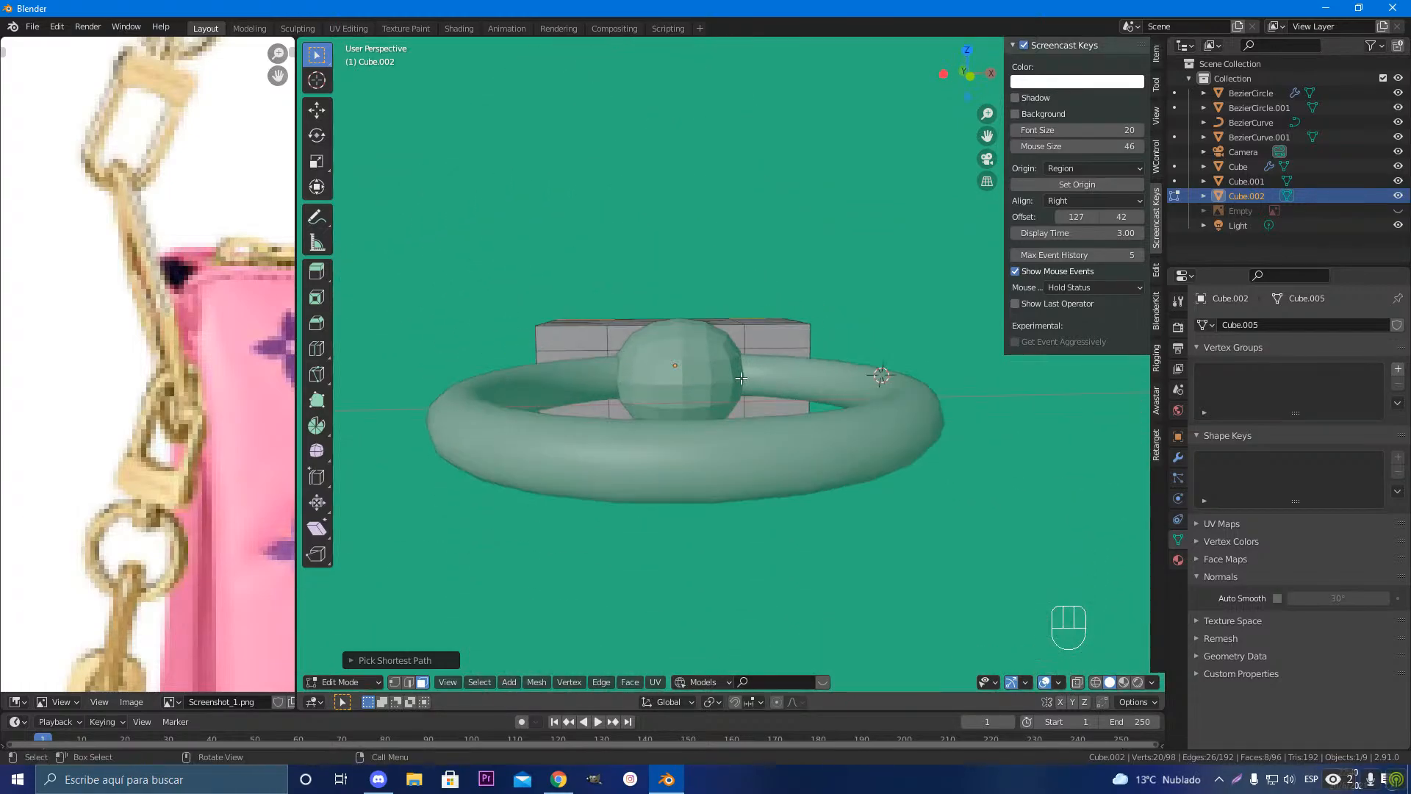
{"action": "middle_click_drag", "start_coordinate": [699, 446], "coordinate": [849, 507]}
{"action": "scroll", "coordinate": [849, 507], "scroll_direction": "up", "scroll_amount": 3}
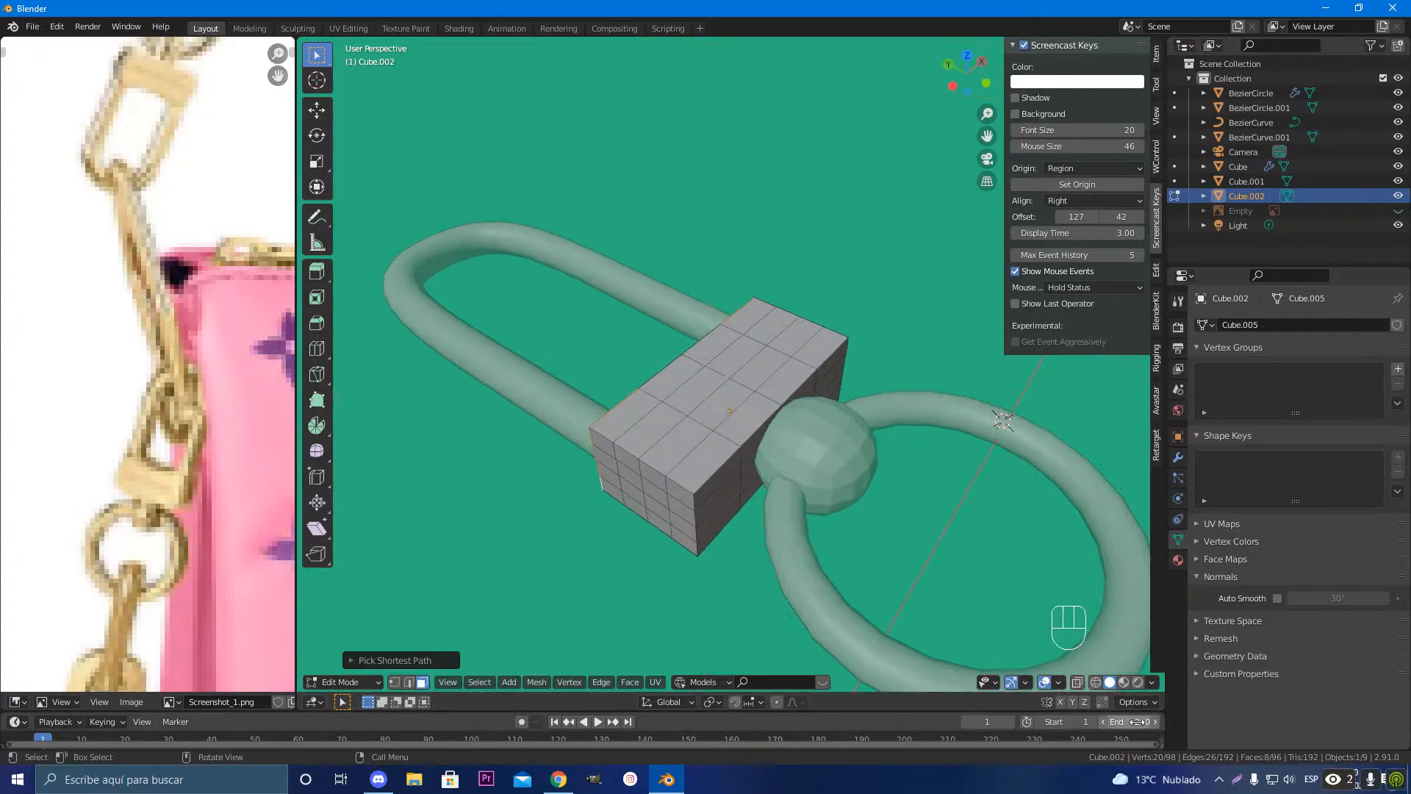
{"action": "middle_click_drag", "start_coordinate": [946, 647], "coordinate": [820, 599]}
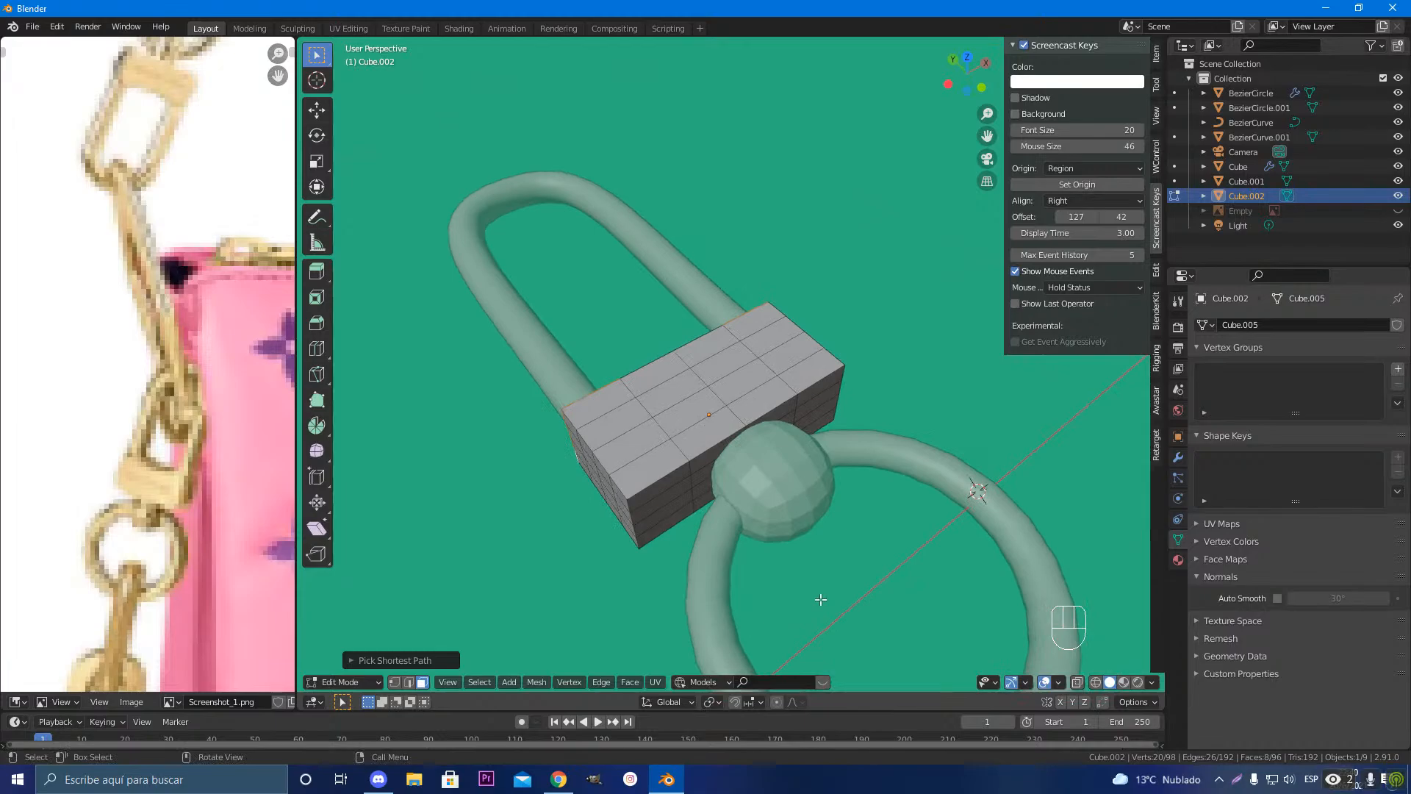
Step: Switch to vertex selection and examine the block's grid up close, along with the clasp's size relative to the bag
{"action": "key", "text": "1"}
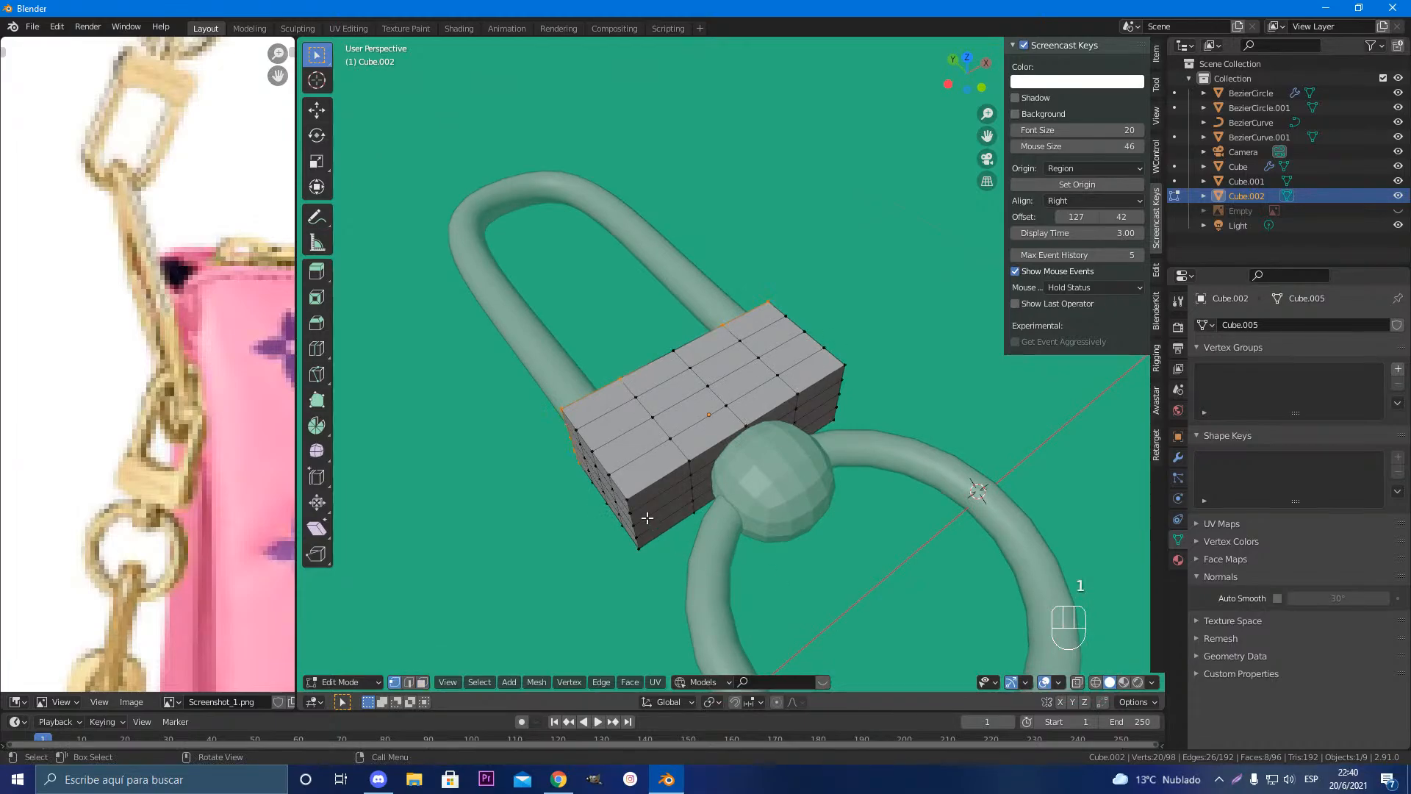
{"action": "scroll", "coordinate": [635, 513], "scroll_direction": "up", "scroll_amount": 2}
{"action": "middle_click_drag", "start_coordinate": [635, 513], "coordinate": [657, 474]}
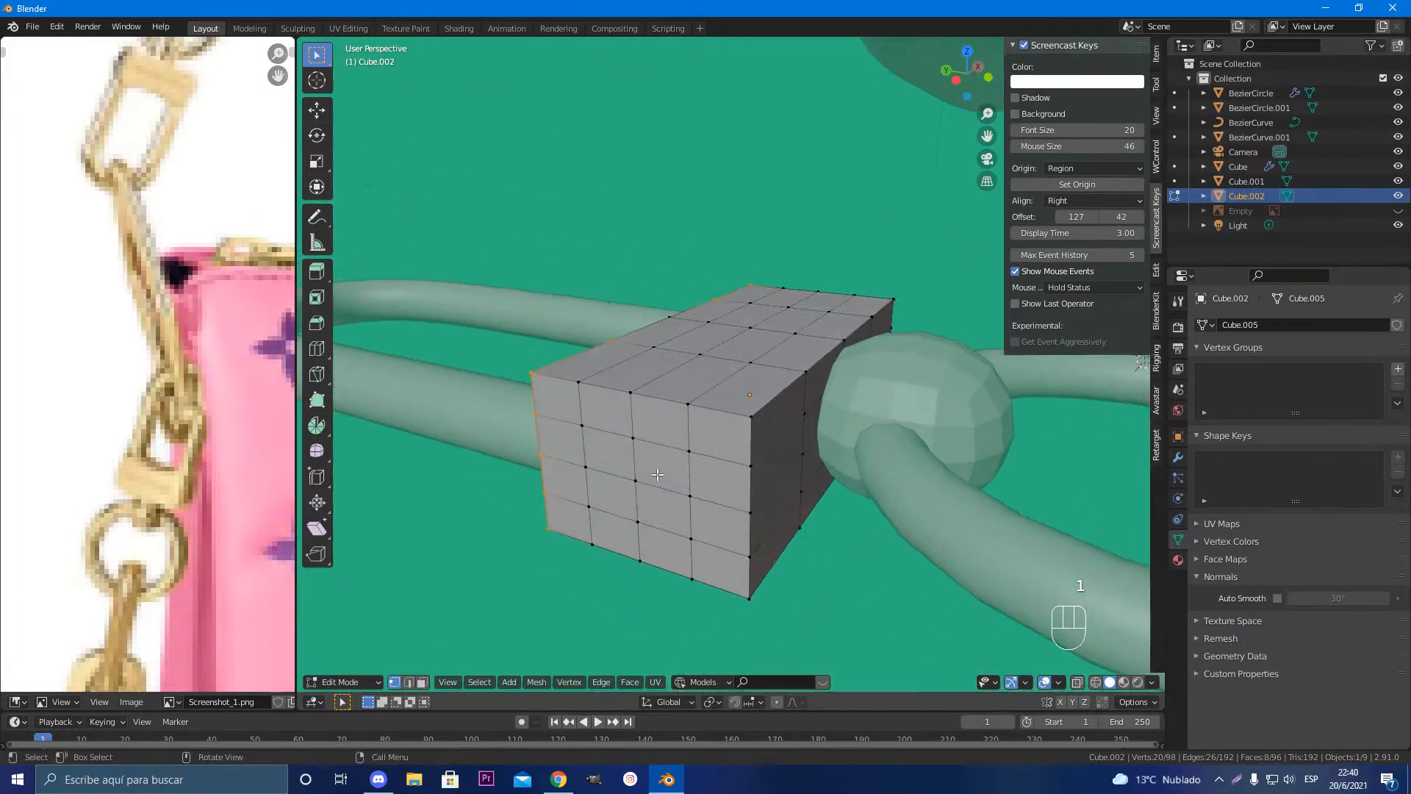
{"action": "scroll", "coordinate": [765, 426], "scroll_direction": "up", "scroll_amount": 4}
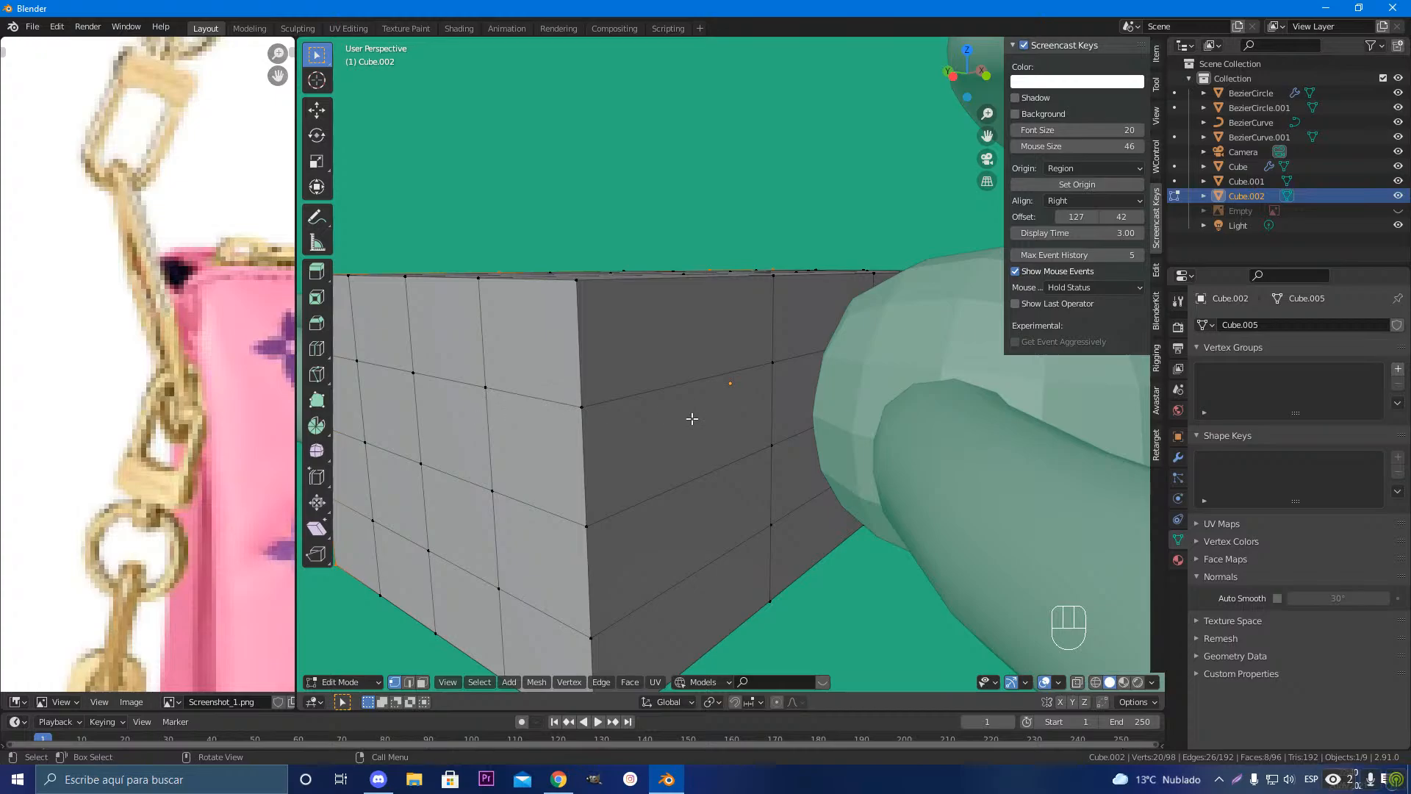
{"action": "scroll", "coordinate": [686, 417], "scroll_direction": "down", "scroll_amount": 3}
{"action": "middle_click_drag", "start_coordinate": [686, 419], "coordinate": [606, 518]}
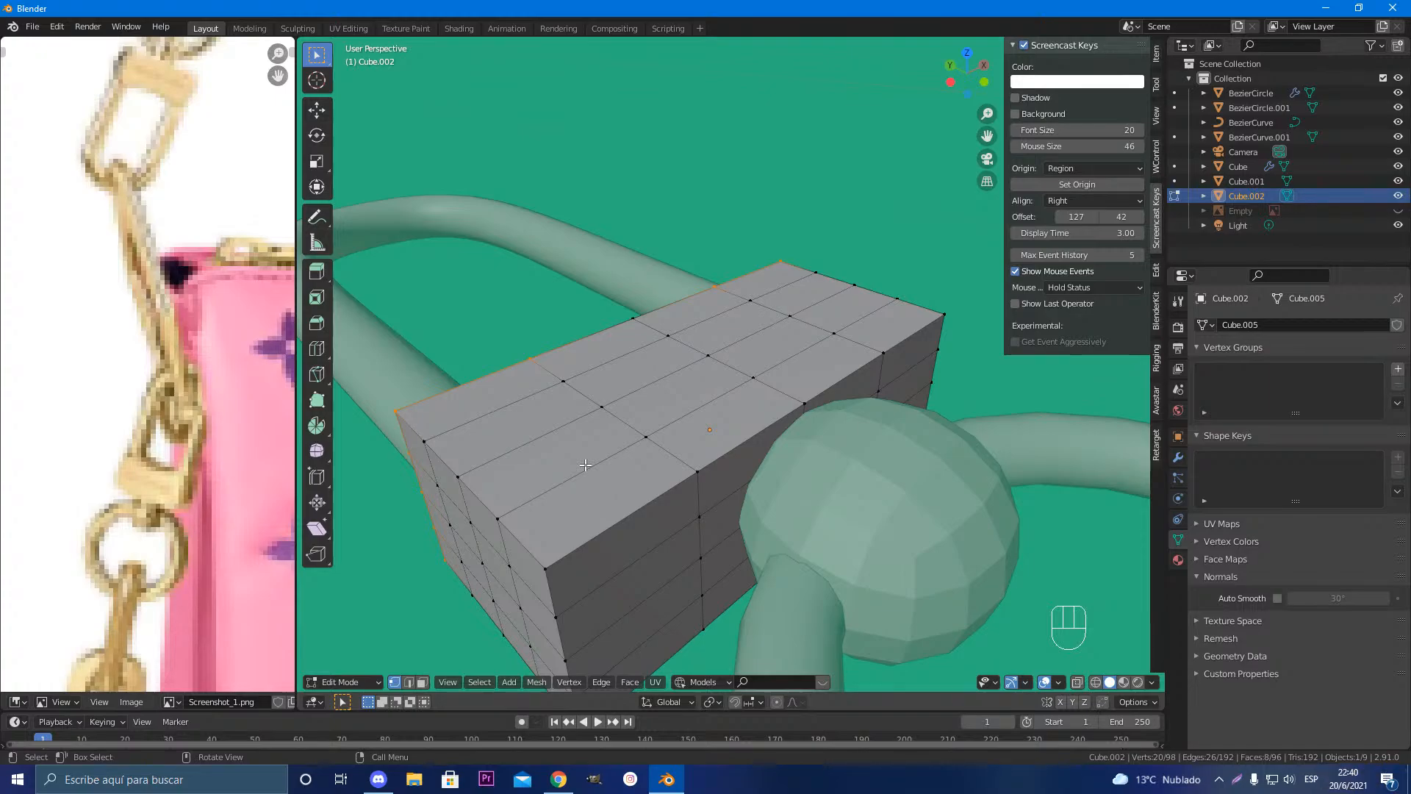
{"action": "scroll", "coordinate": [585, 464], "scroll_direction": "down", "scroll_amount": 4}
{"action": "middle_click_drag", "start_coordinate": [734, 413], "coordinate": [665, 450]}
{"action": "scroll", "coordinate": [718, 507], "scroll_direction": "down", "scroll_amount": 4}
{"action": "scroll", "coordinate": [718, 507], "scroll_direction": "down", "scroll_amount": 4}
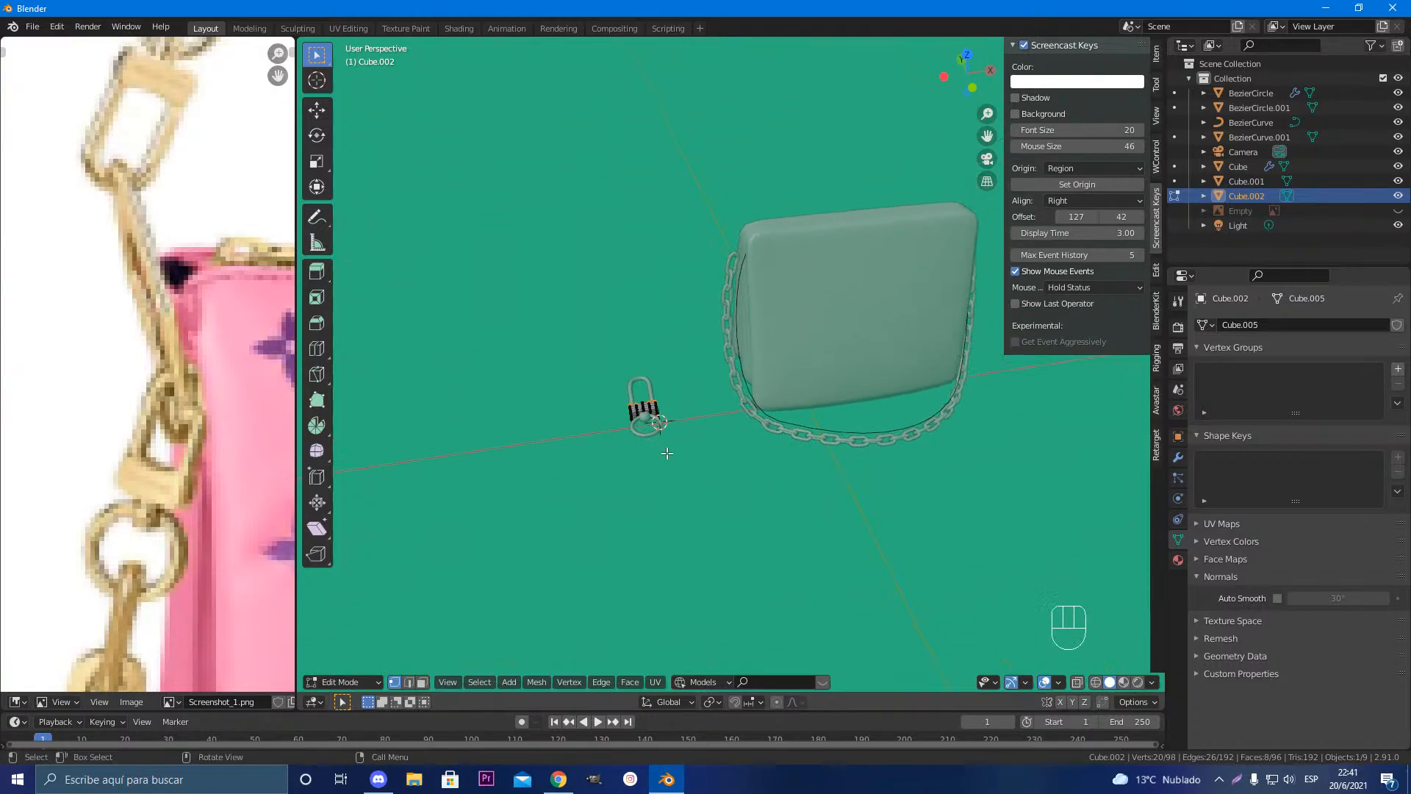
{"action": "scroll", "coordinate": [655, 433], "scroll_direction": "up", "scroll_amount": 2}
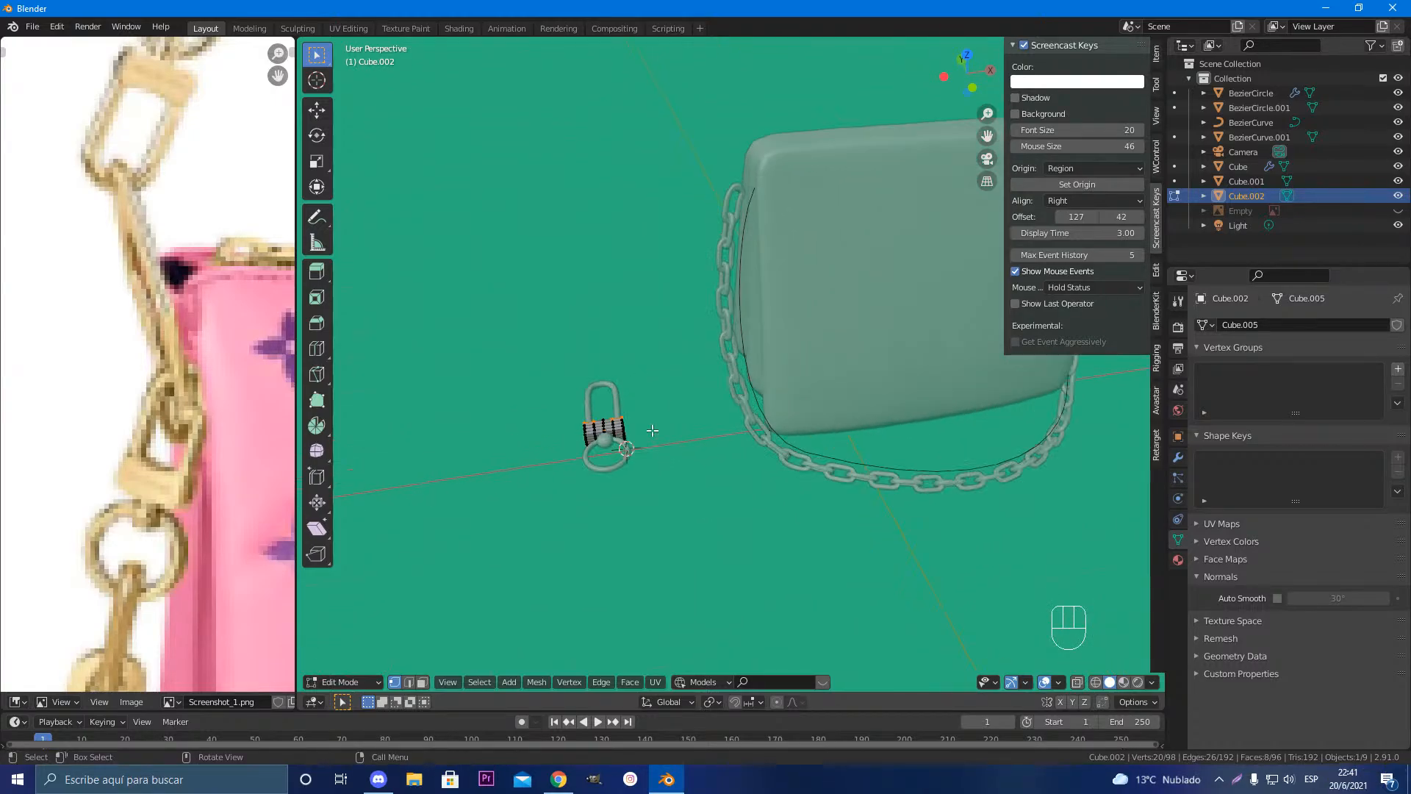